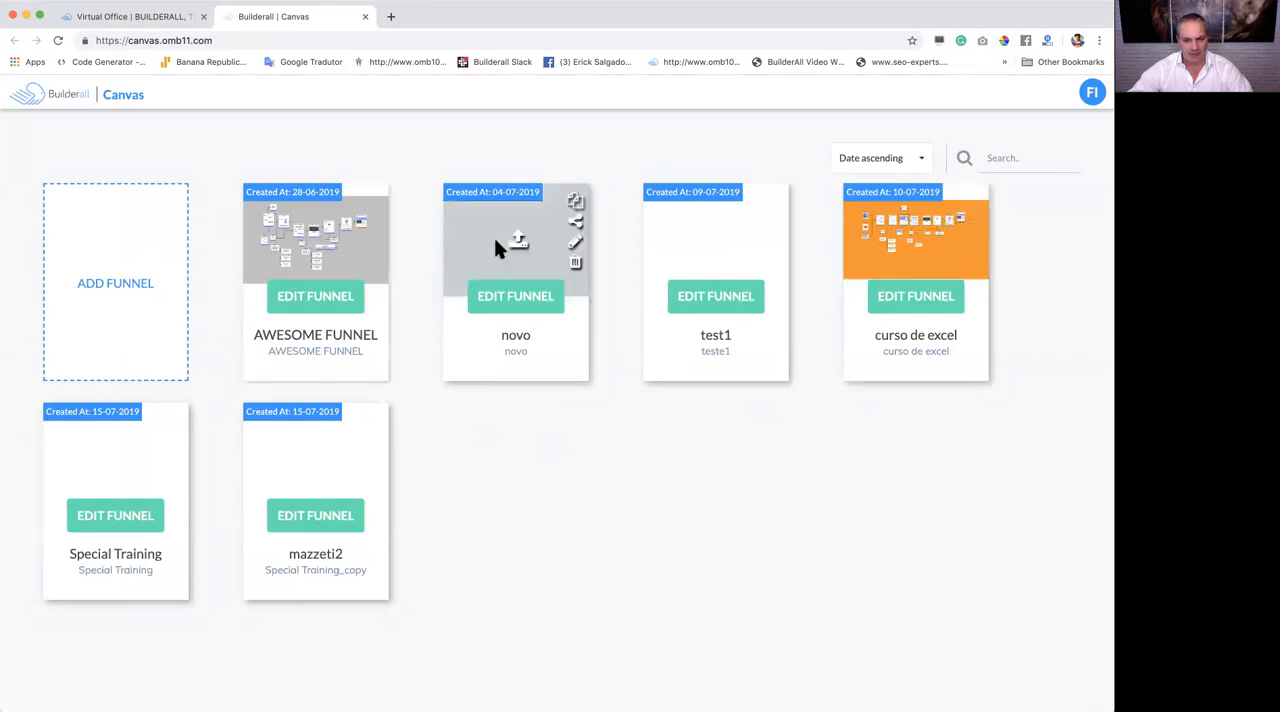
- Start a new funnel with the title "simple funnel" and the description "simple funnel"
left_click(117, 288)
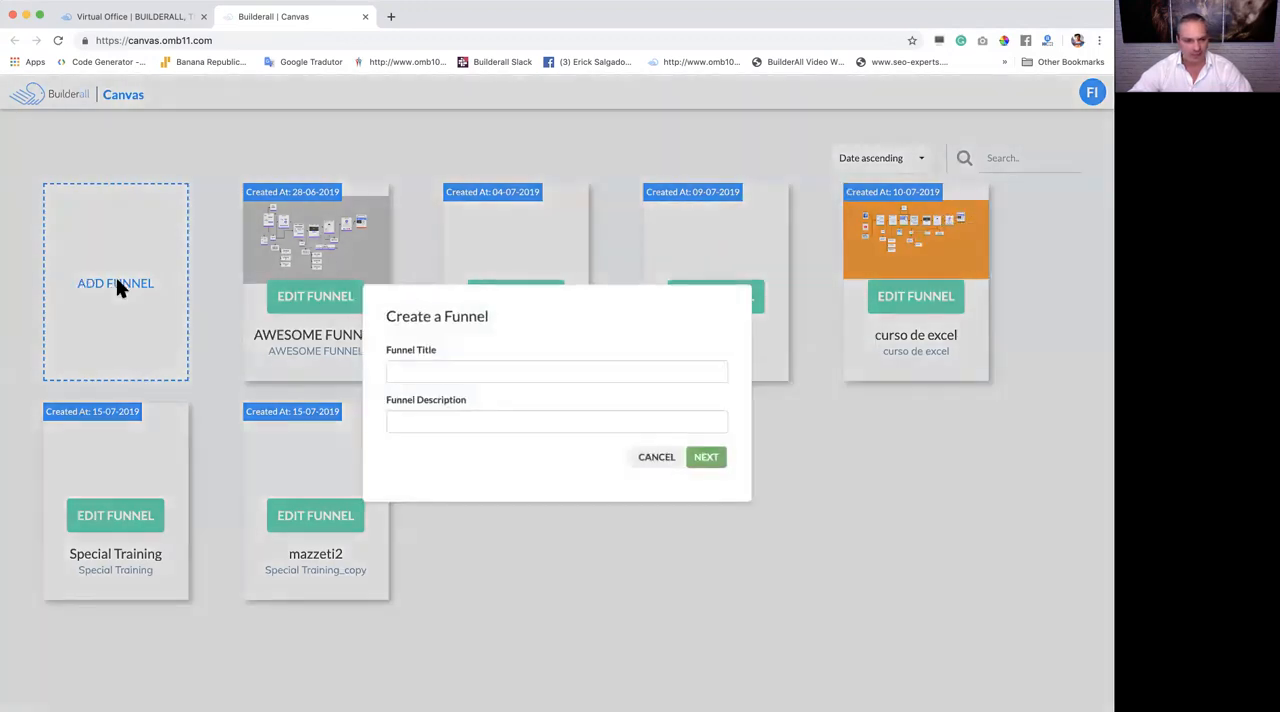
left_click(423, 371)
type("simple funnel")
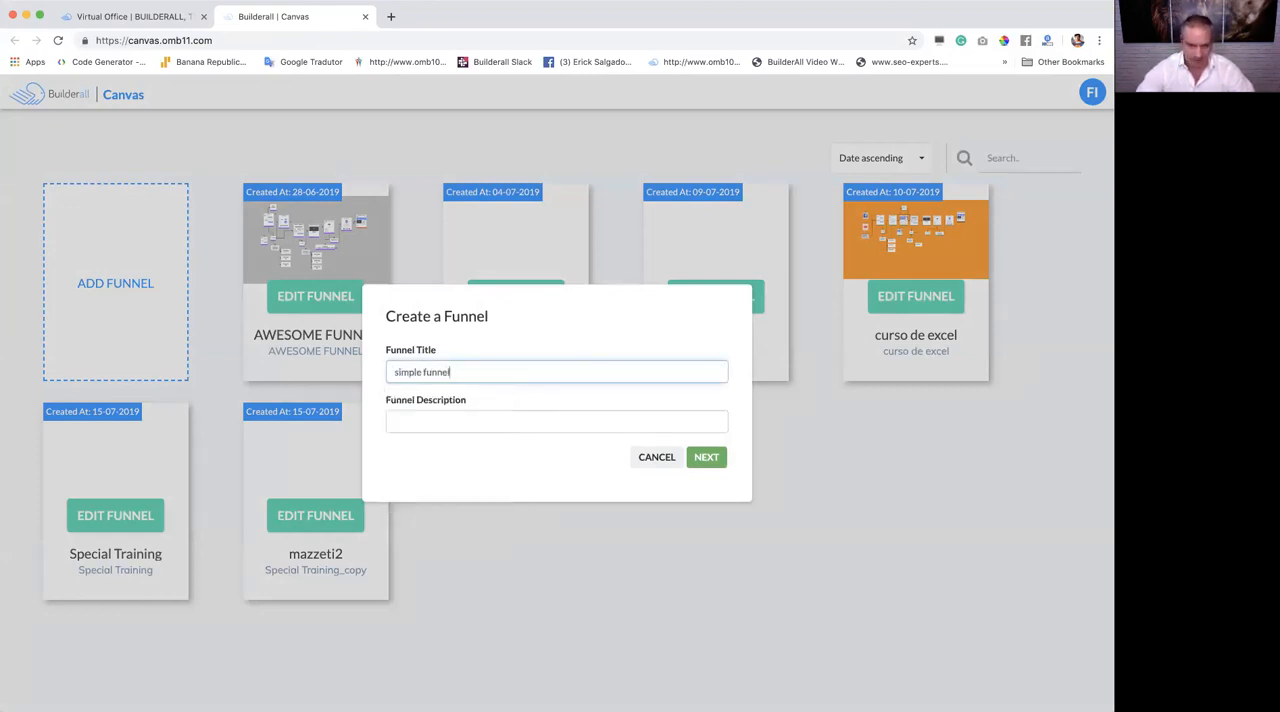
left_click(445, 419)
type("simple funnel")
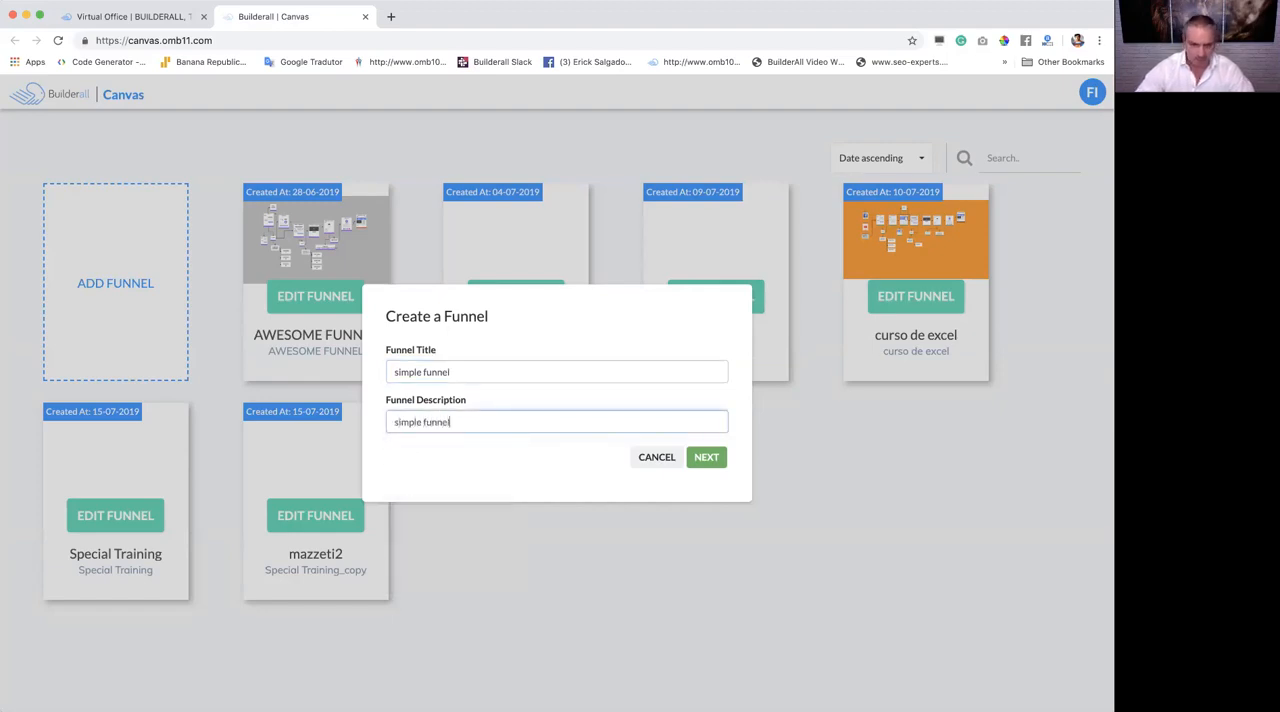
left_click(707, 458)
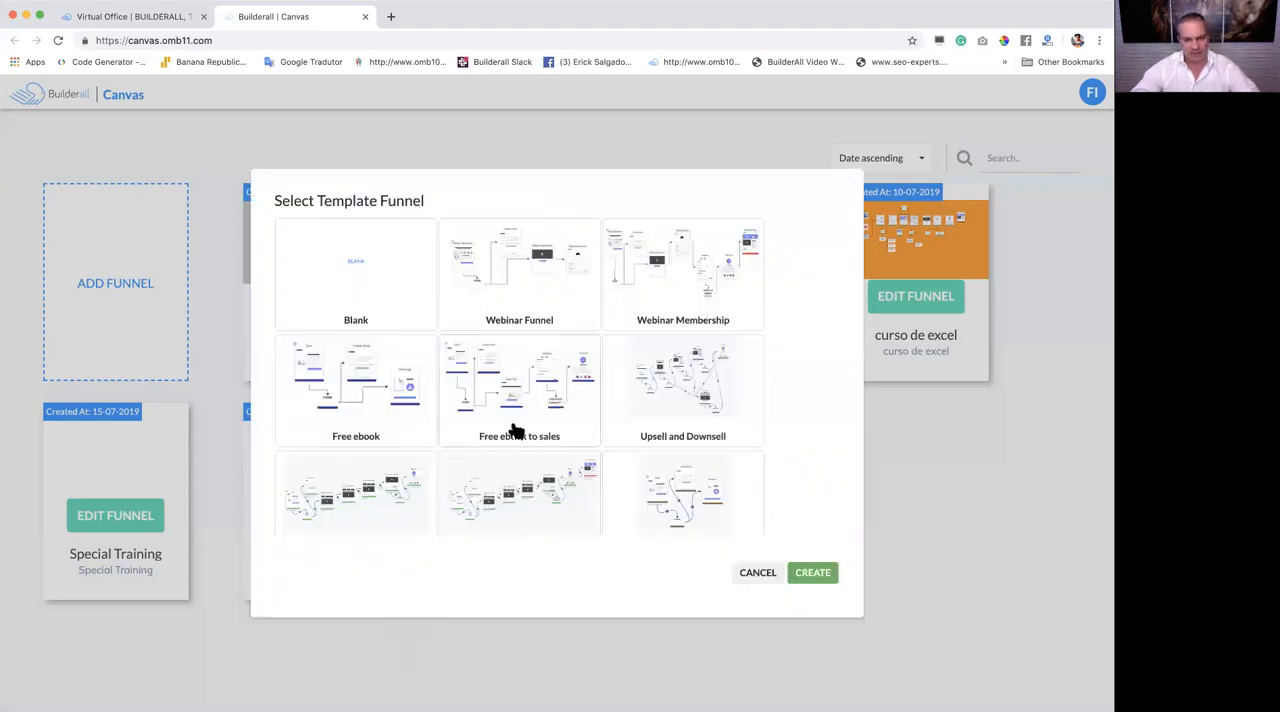
- Look through the funnel templates and create the funnel from the Blank template
scroll(563, 400, "down", 5)
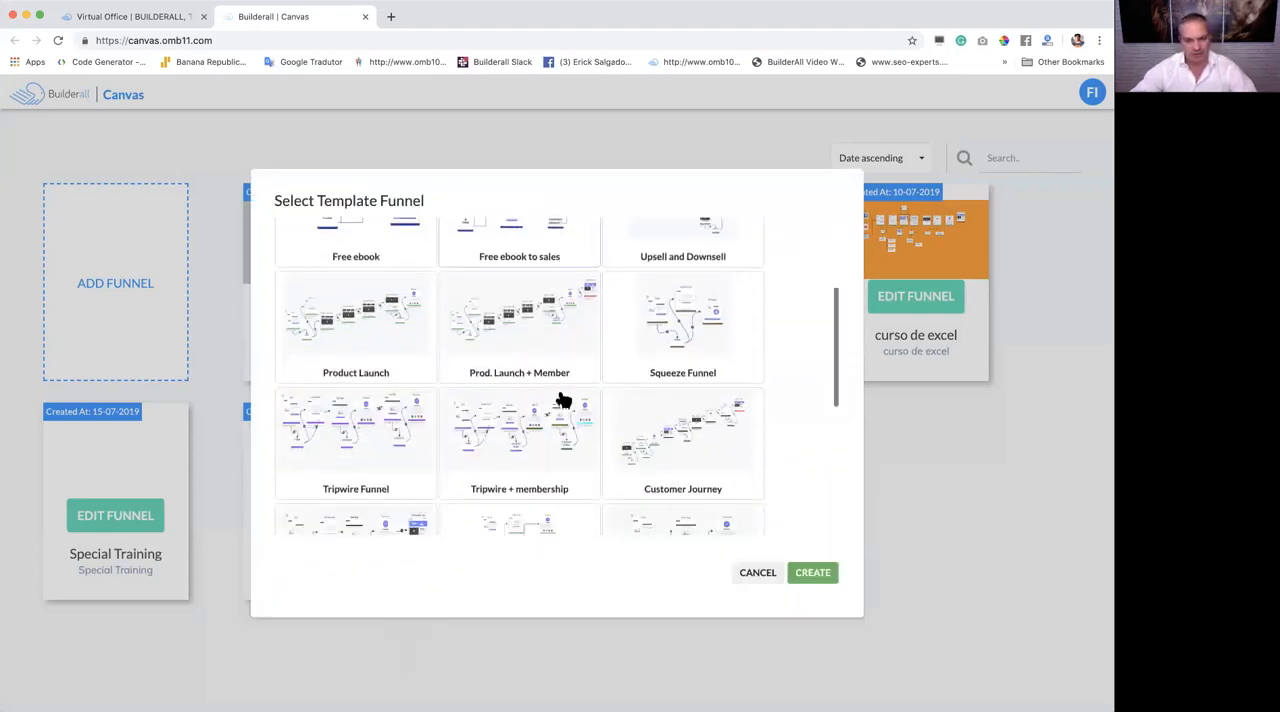
scroll(560, 398, "down", 3)
scroll(566, 405, "up", 4)
scroll(566, 406, "up", 3)
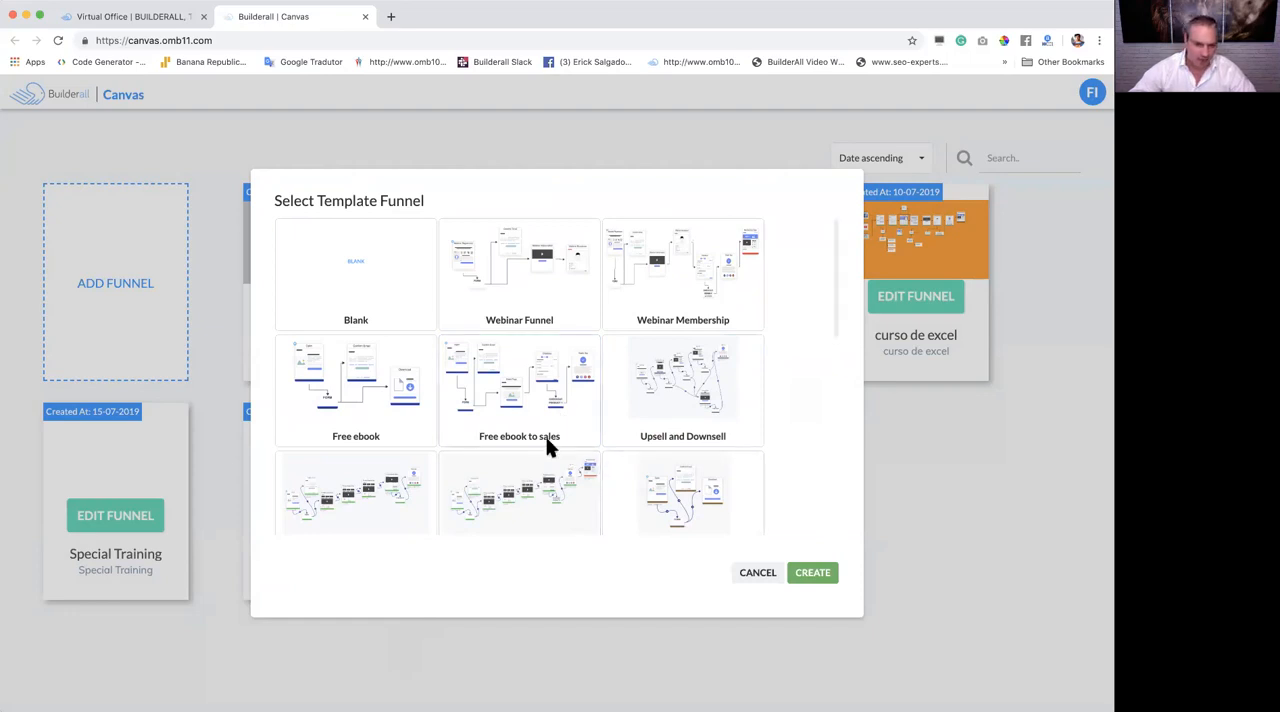
left_click(352, 275)
left_click(813, 578)
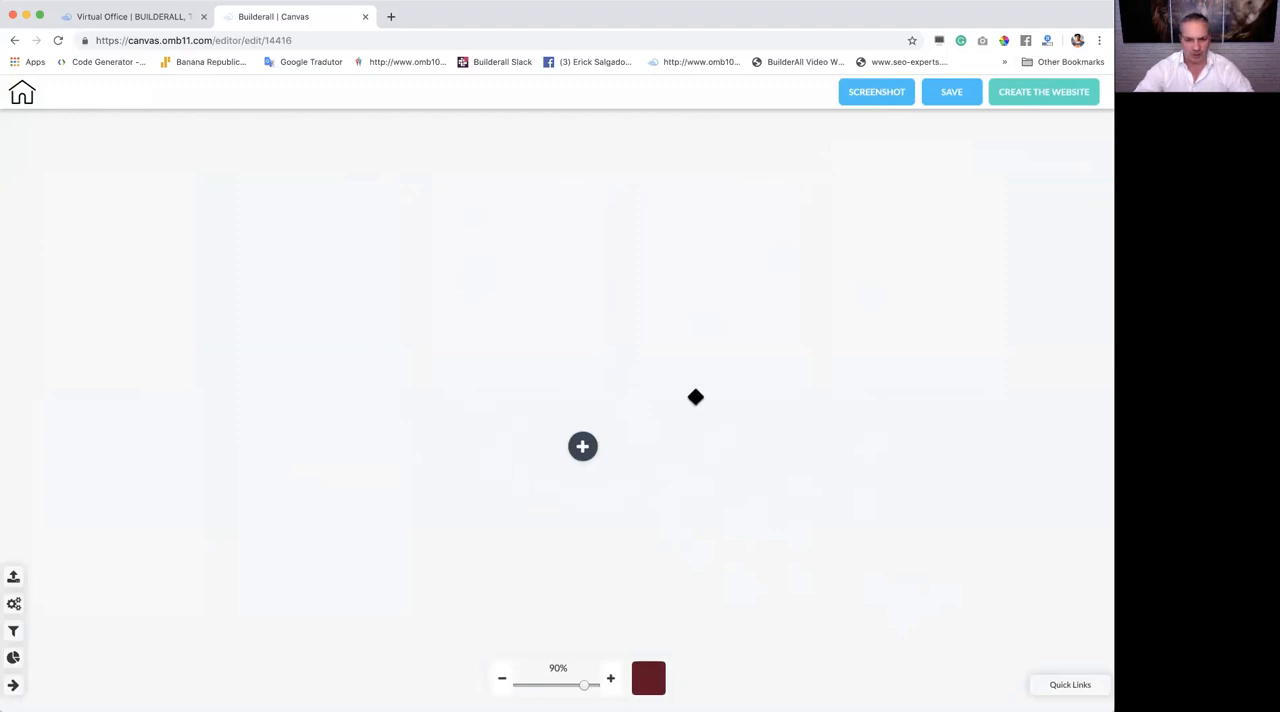
- Add an Optin page to the empty canvas and arrange the page with its form element diagonally below it
left_click(584, 450)
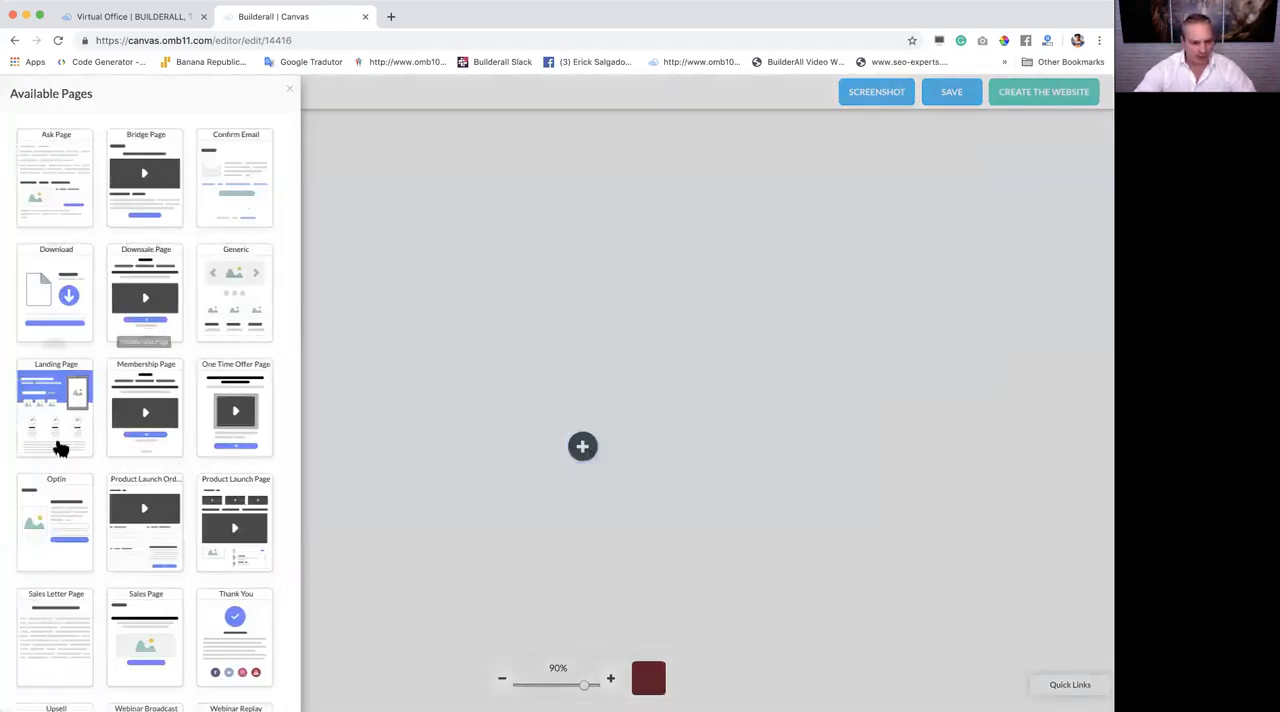
left_click(72, 518)
left_click_drag(100, 349, 333, 455)
left_click_drag(126, 237, 218, 305)
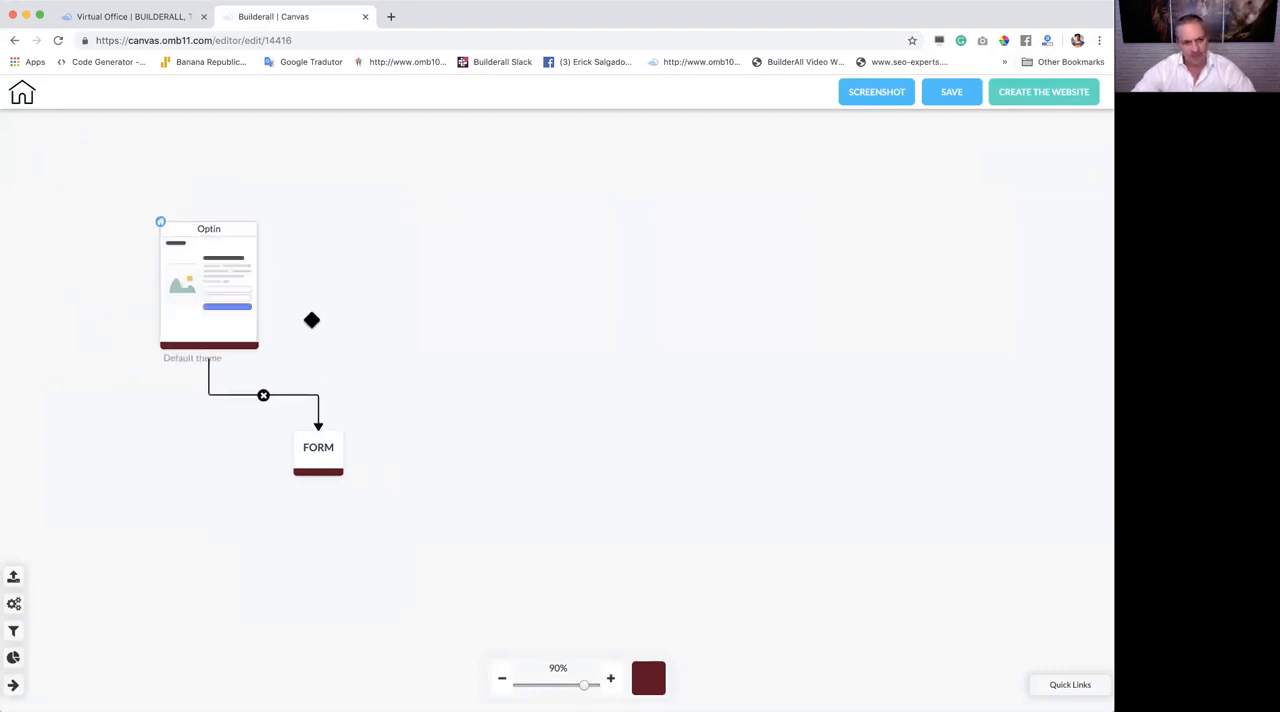
- Apply the Optin Fitness Theme to the Optin page
scroll(306, 323, "up", 1)
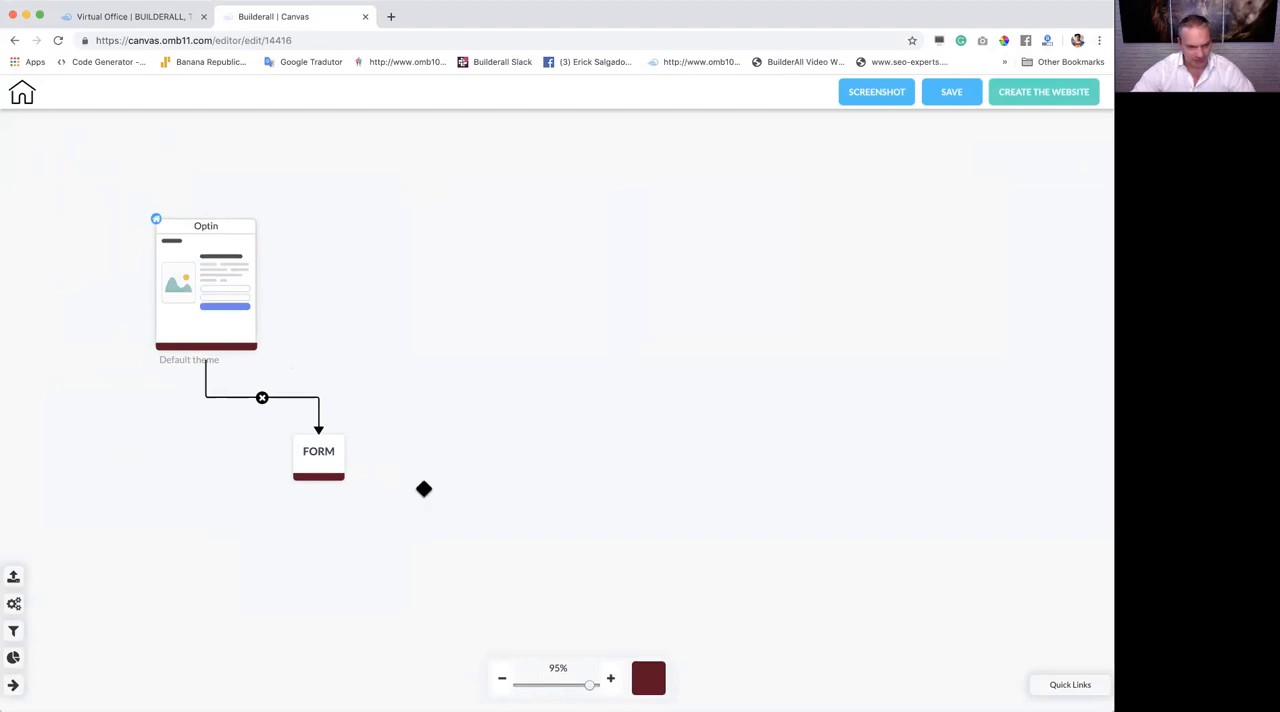
scroll(331, 463, "up", 1)
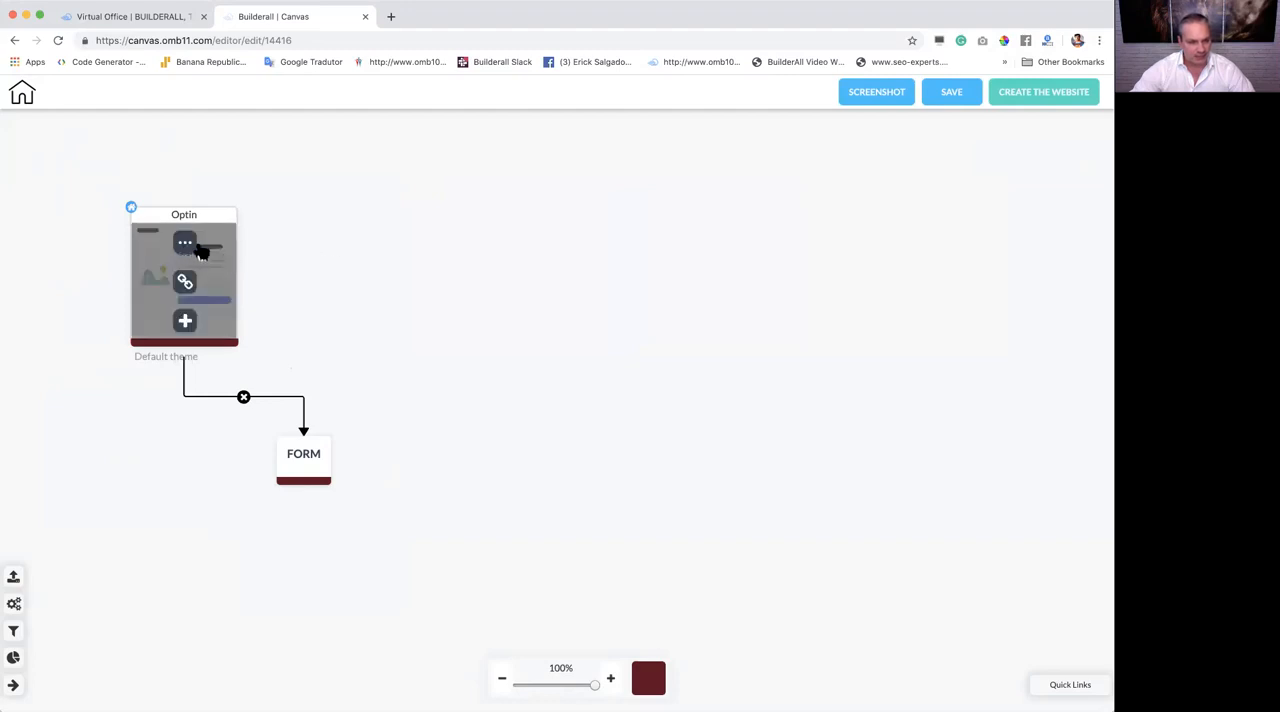
left_click(186, 249)
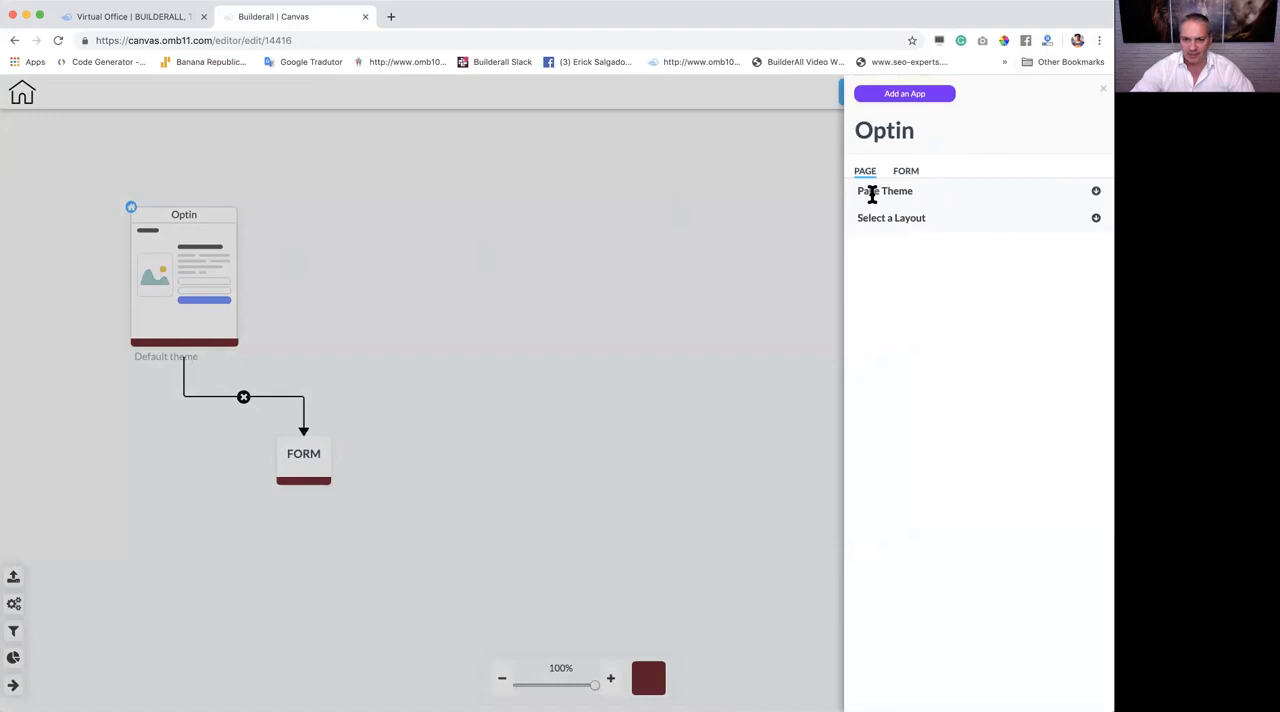
left_click(903, 192)
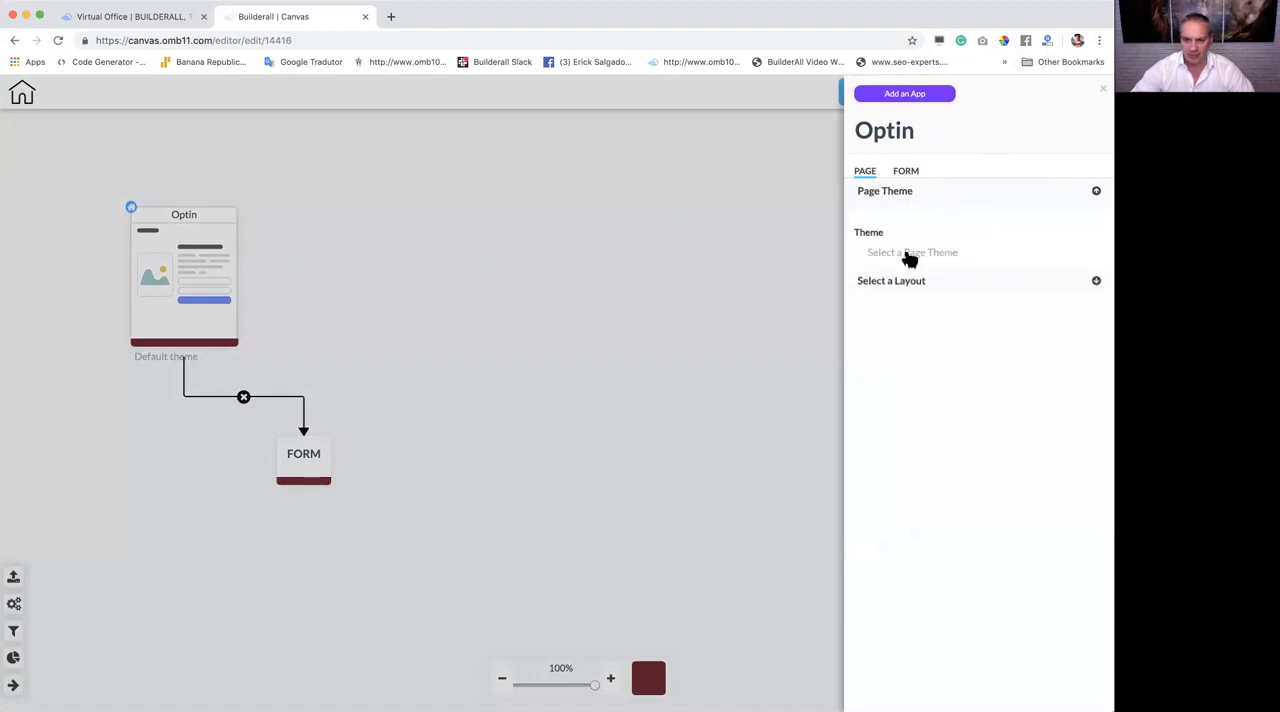
left_click(908, 256)
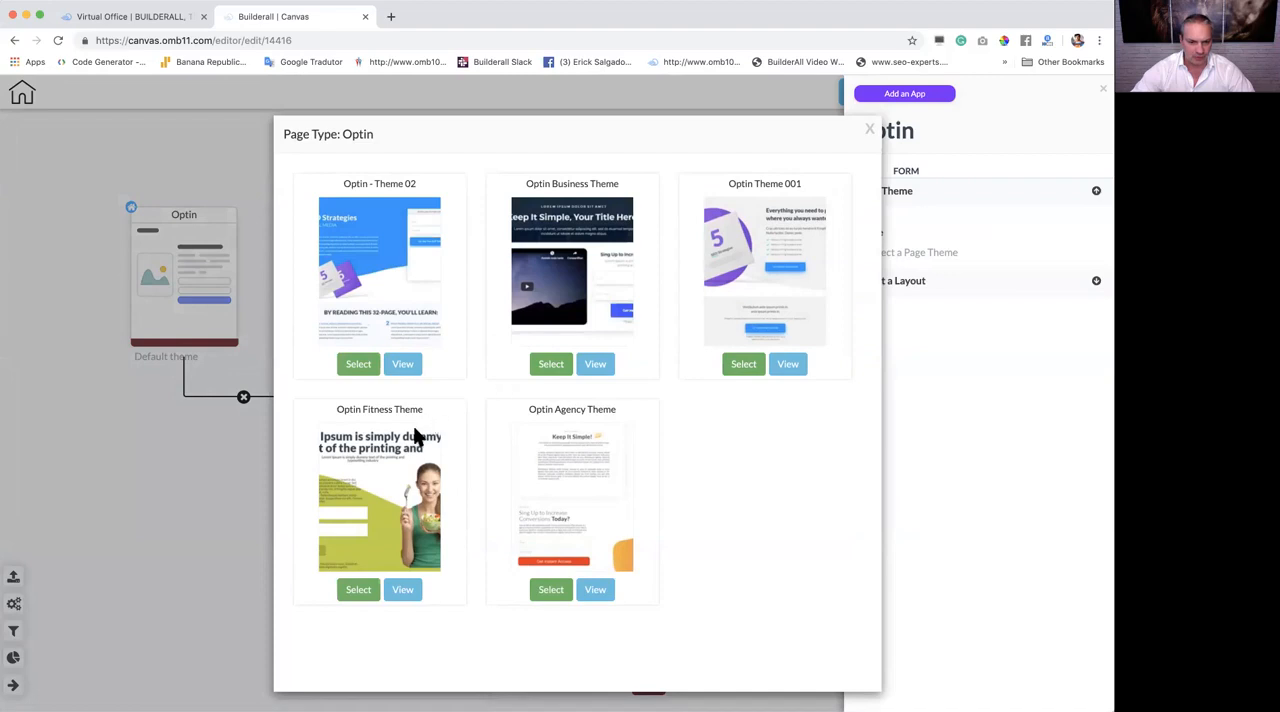
left_click(360, 592)
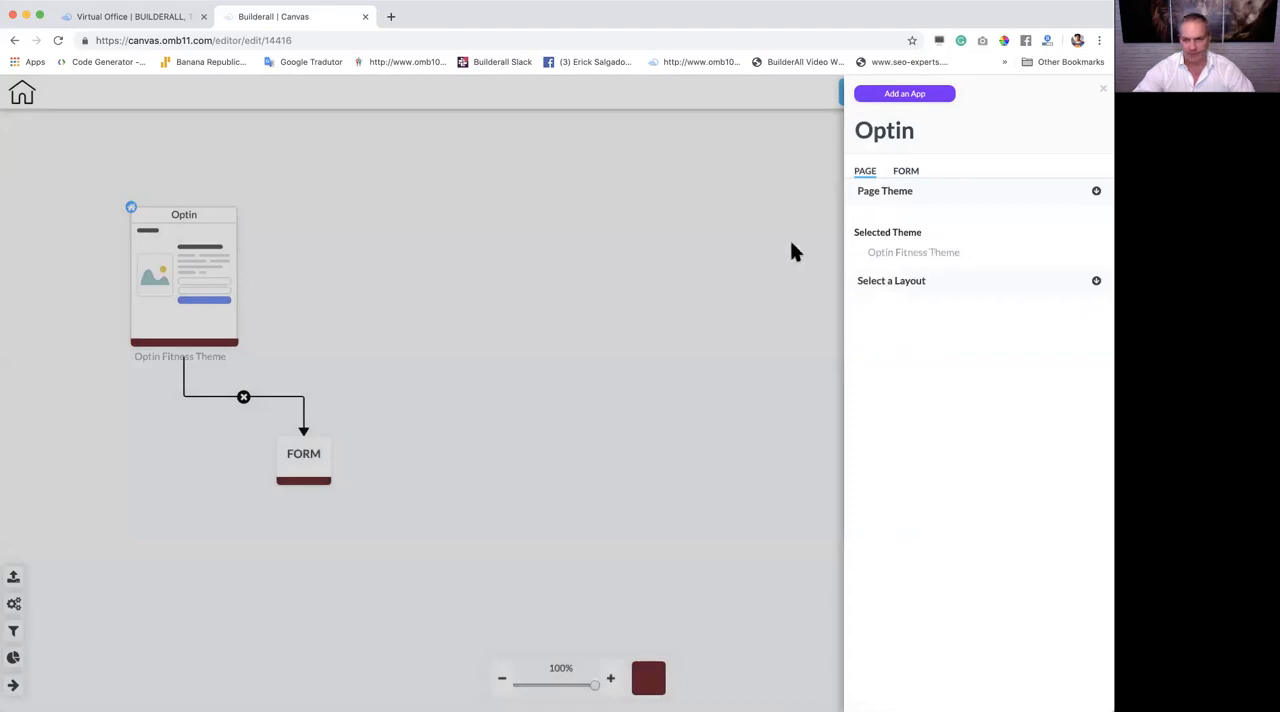
left_click(533, 285)
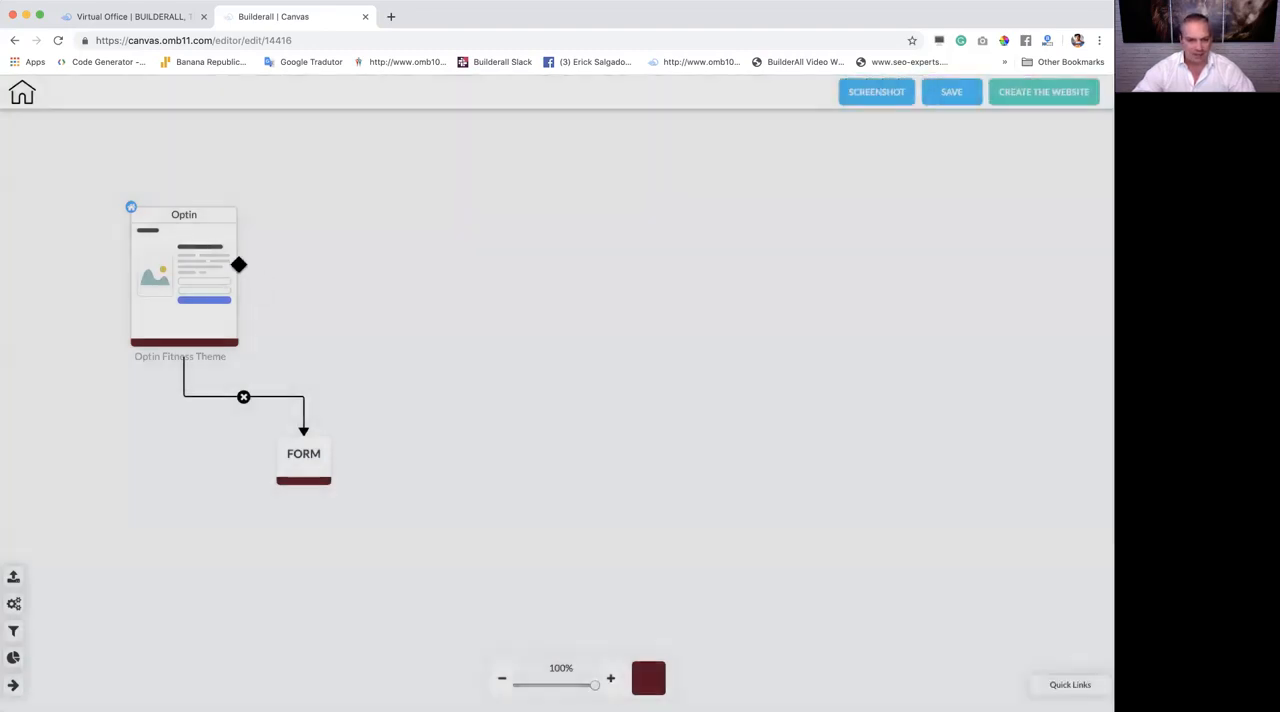
- Move the FORM element a little closer to the Optin page and open it for editing
mouse_move(190, 280)
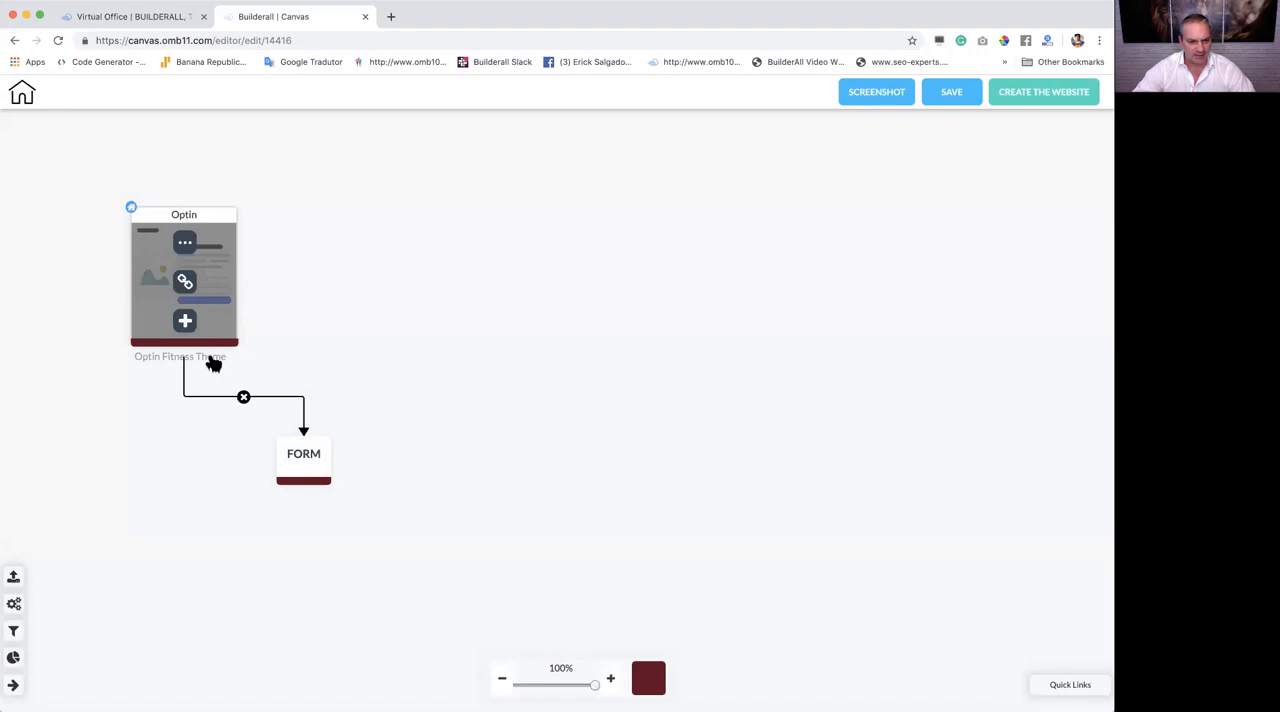
left_click_drag(309, 452, 280, 435)
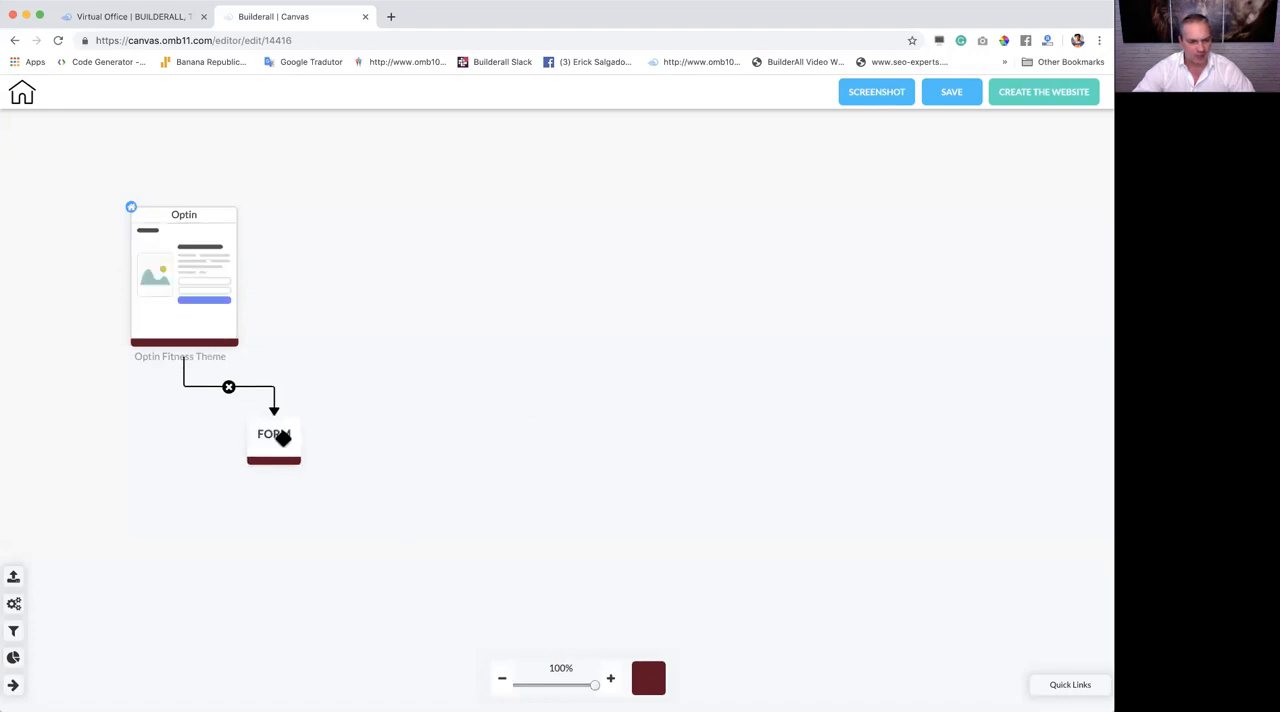
right_click(277, 443)
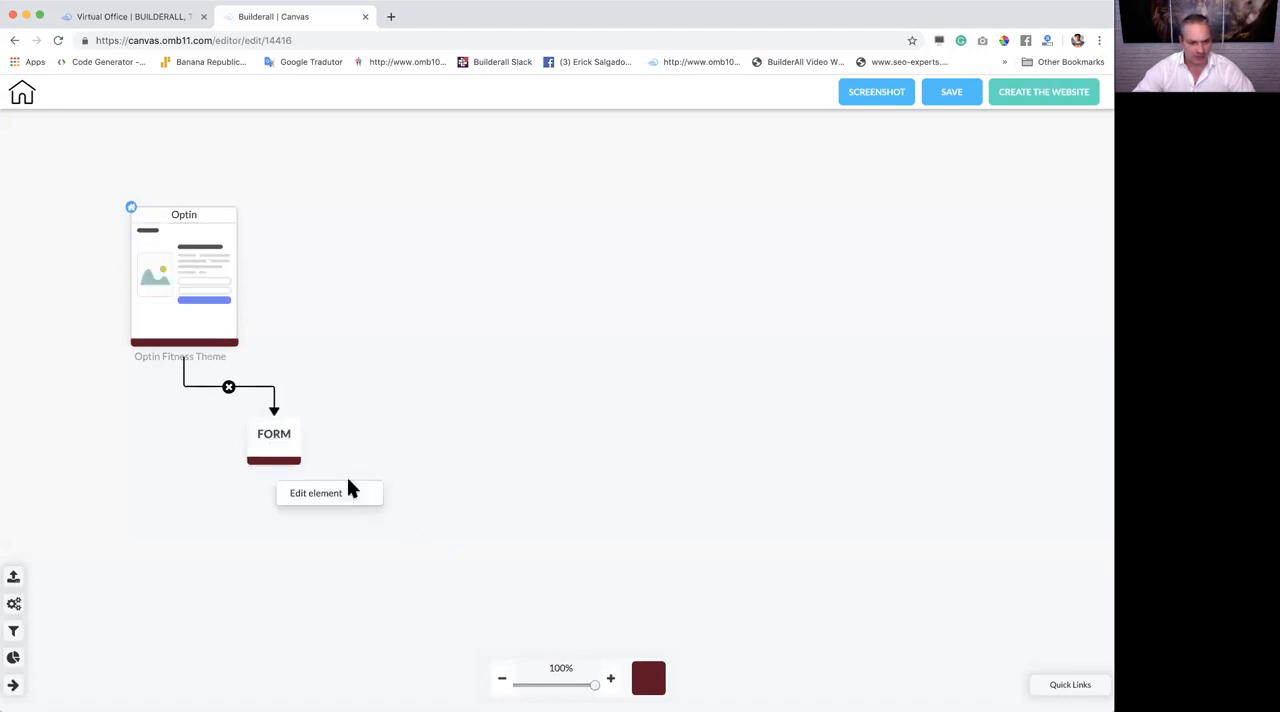
left_click(320, 493)
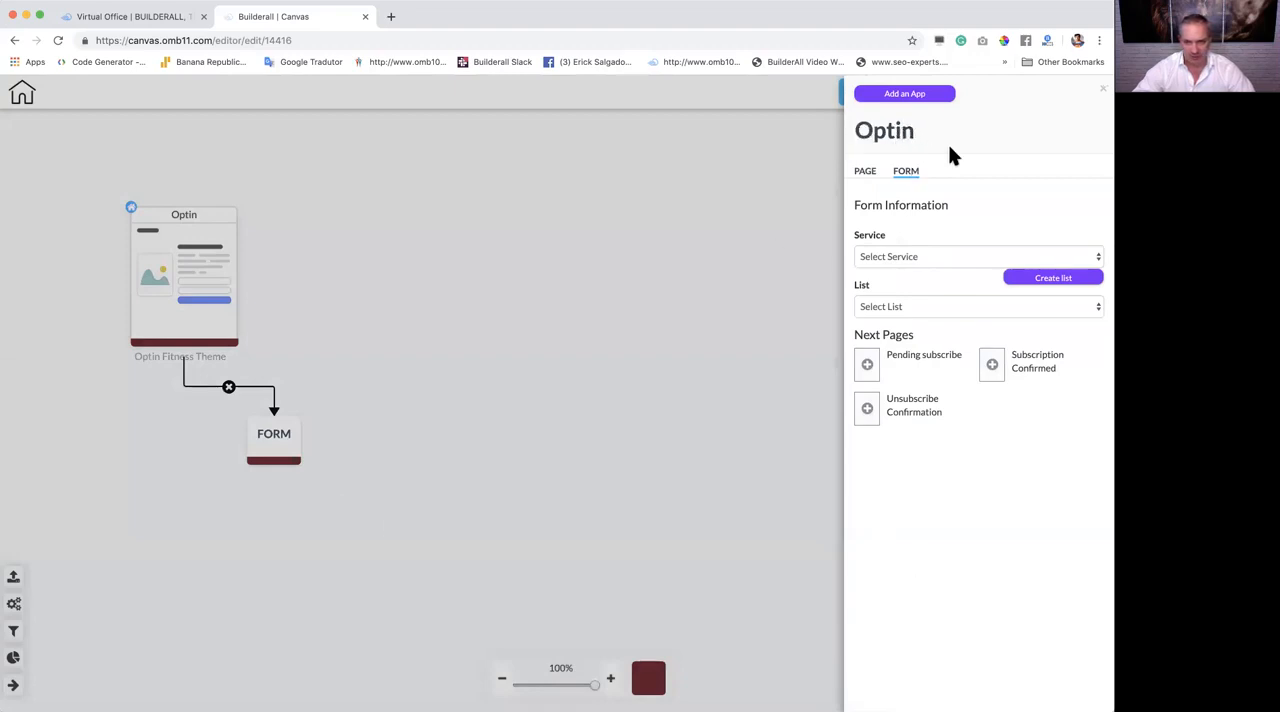
- Try renaming the Optin page to "page", and restore the name "Optin"
left_click(922, 133)
left_click_drag(922, 133, 840, 137)
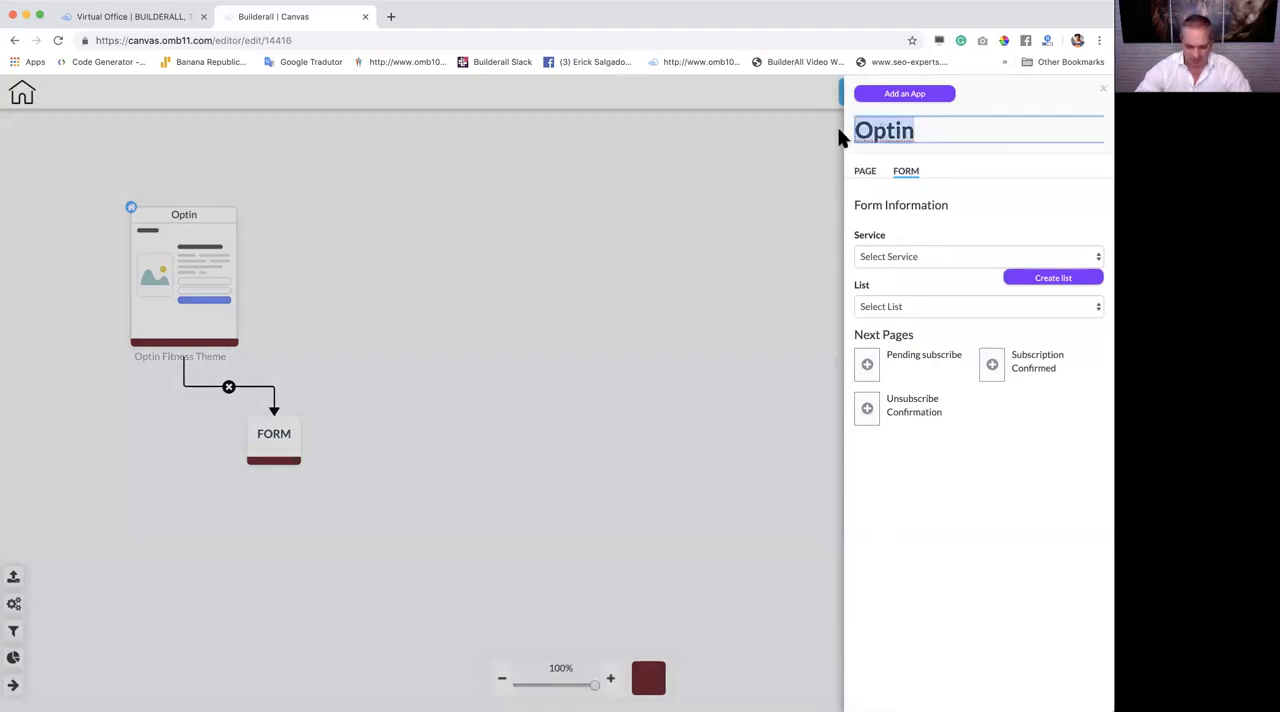
type("page")
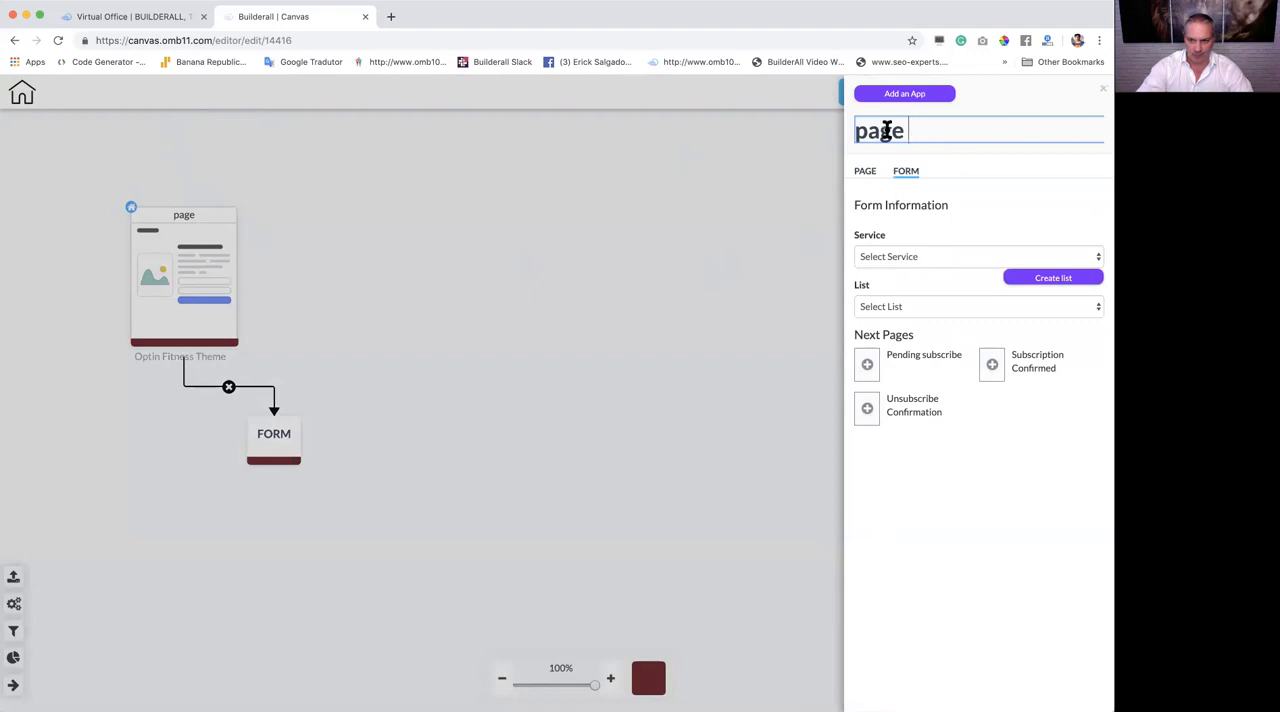
left_click_drag(915, 130, 843, 135)
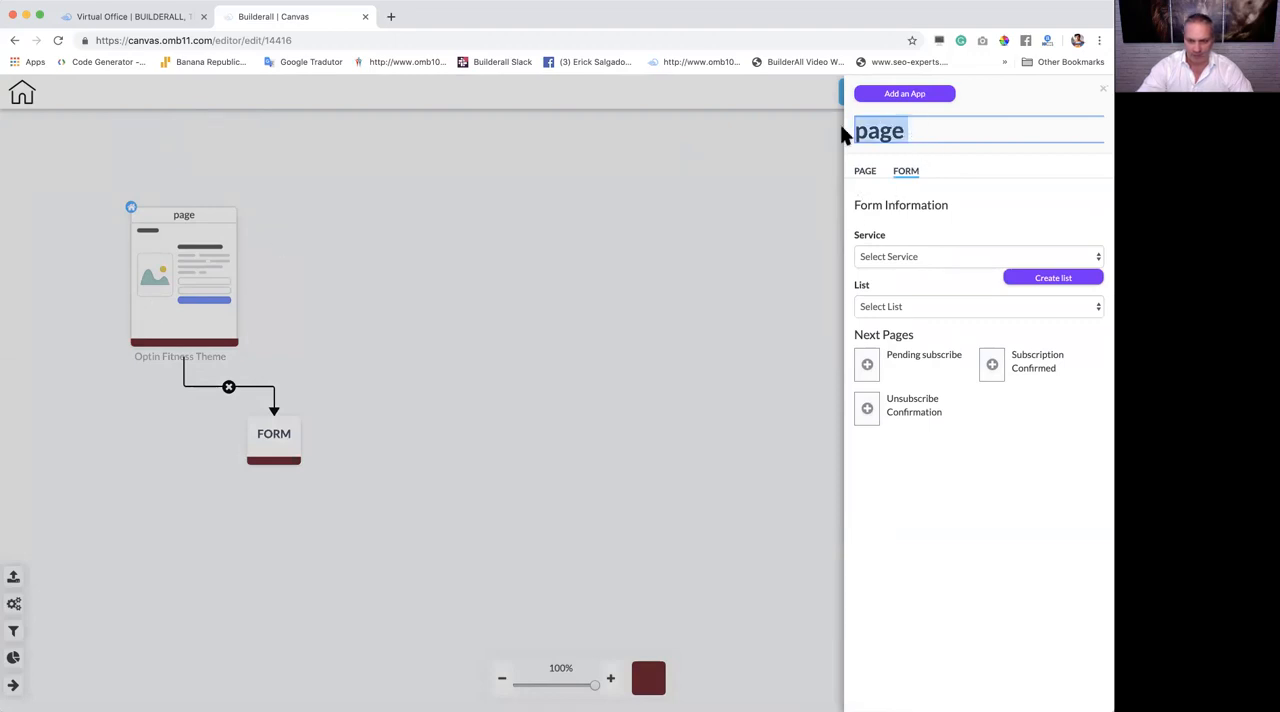
type("Optin")
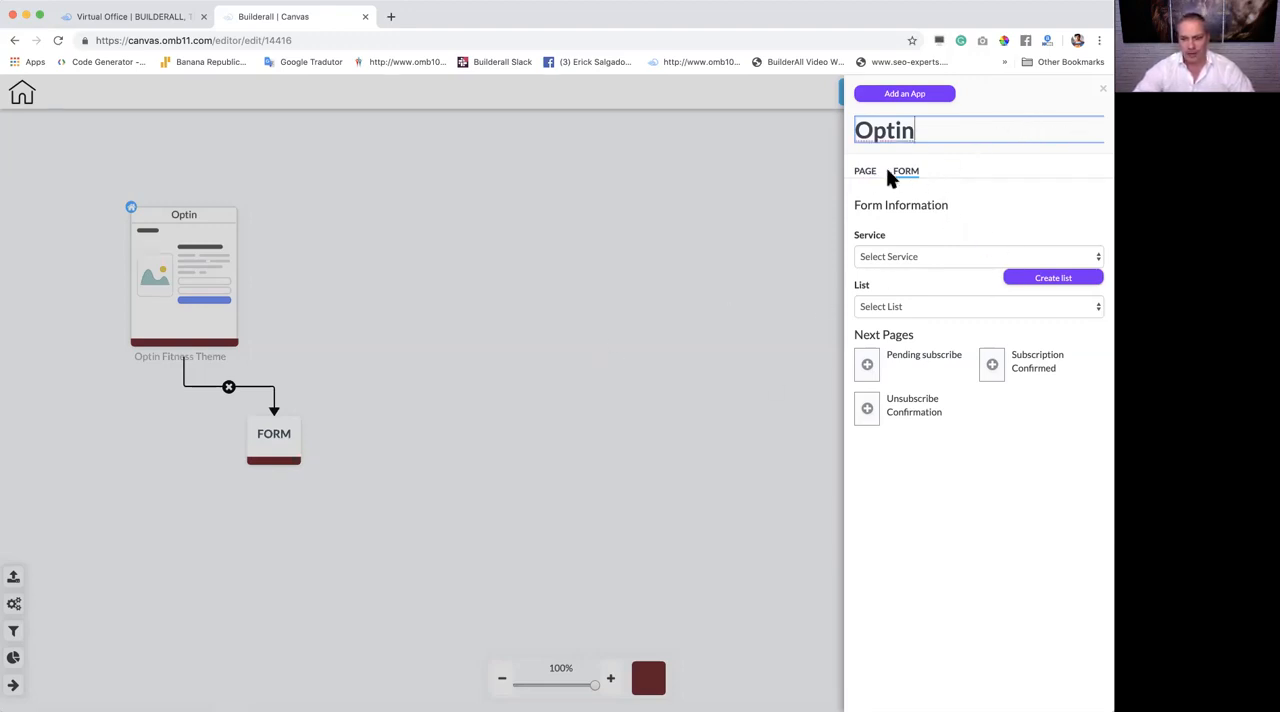
- Set the Optin form's service to MailingBoss and look through the existing mailing lists without choosing one
left_click(912, 174)
left_click(947, 256)
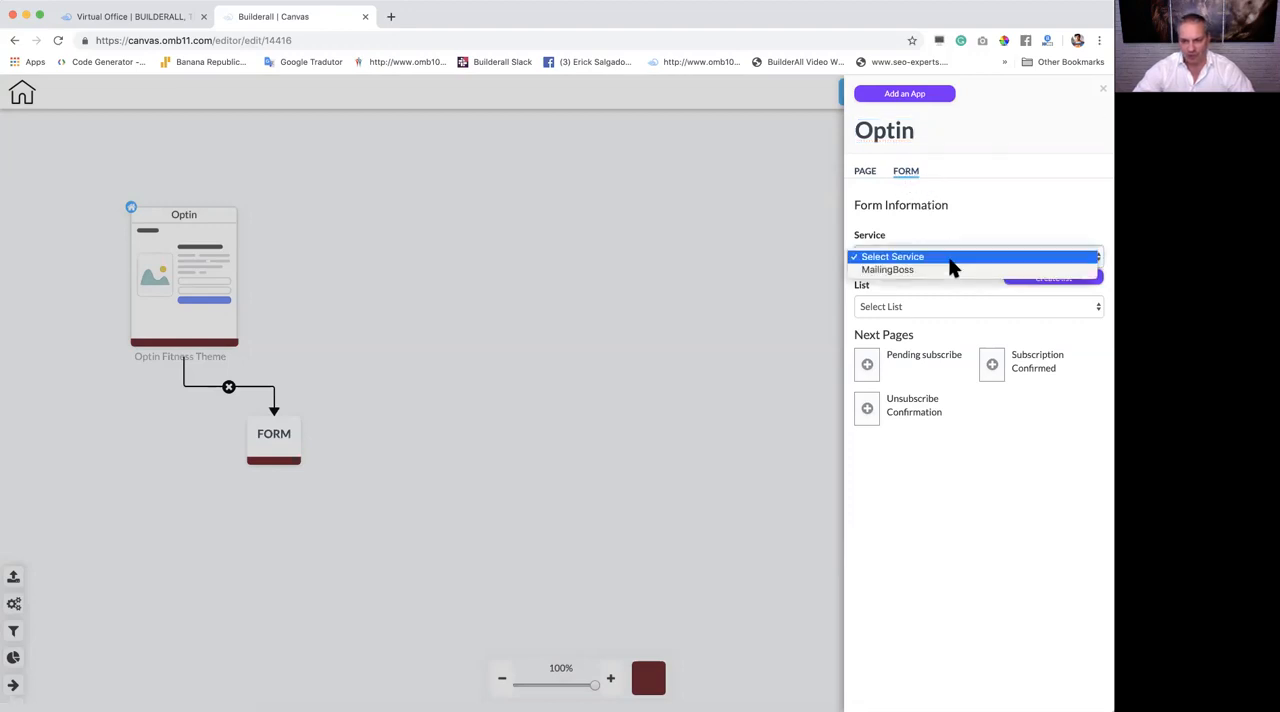
left_click(926, 270)
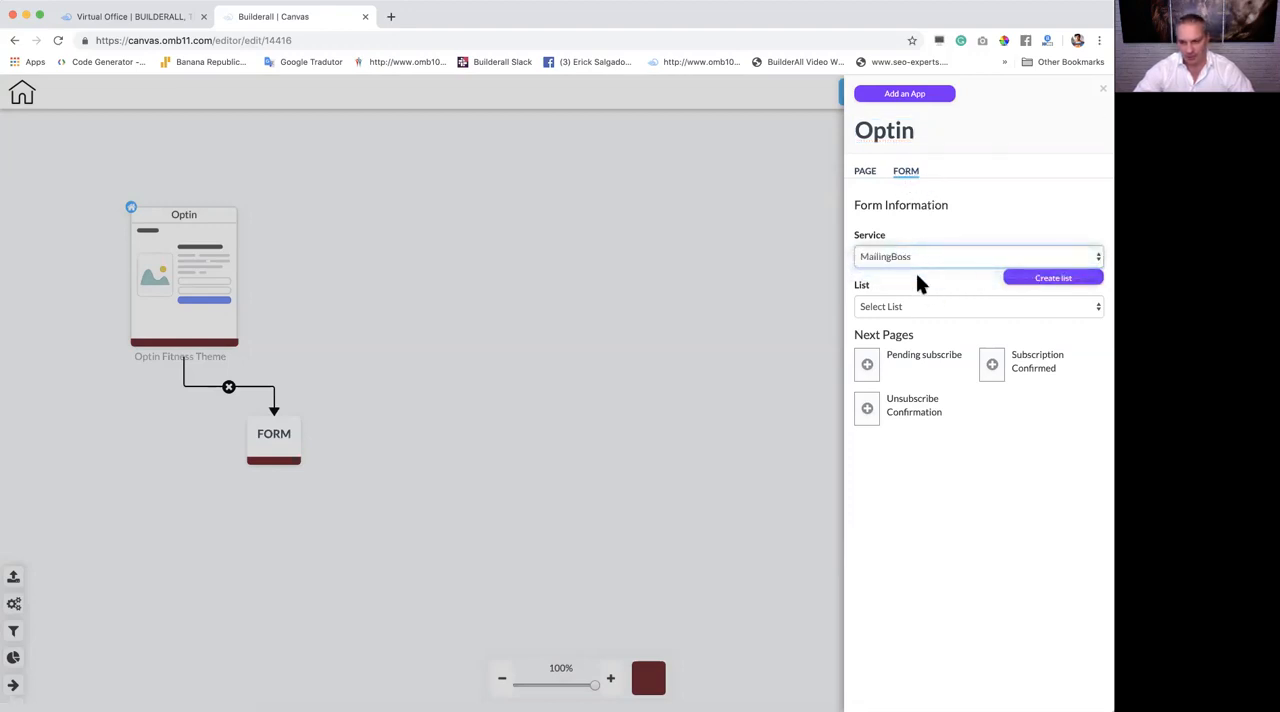
left_click(962, 304)
scroll(966, 609, "down", 10)
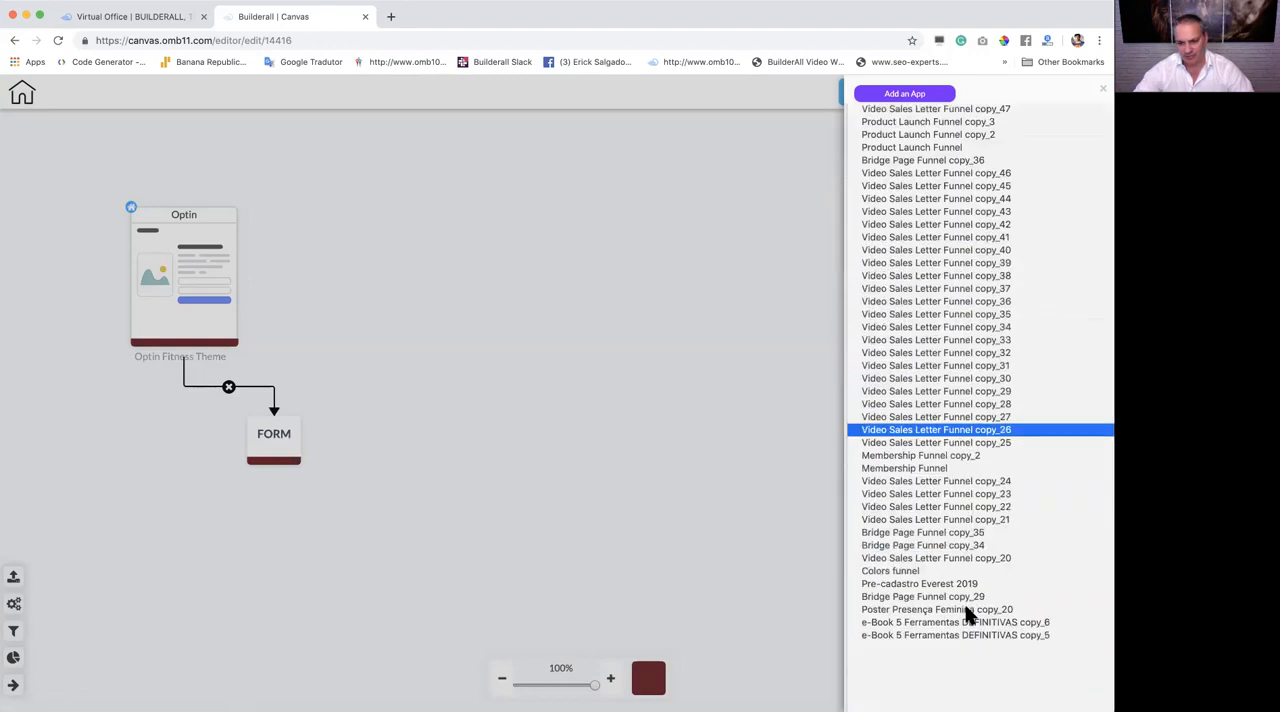
scroll(970, 609, "up", 8)
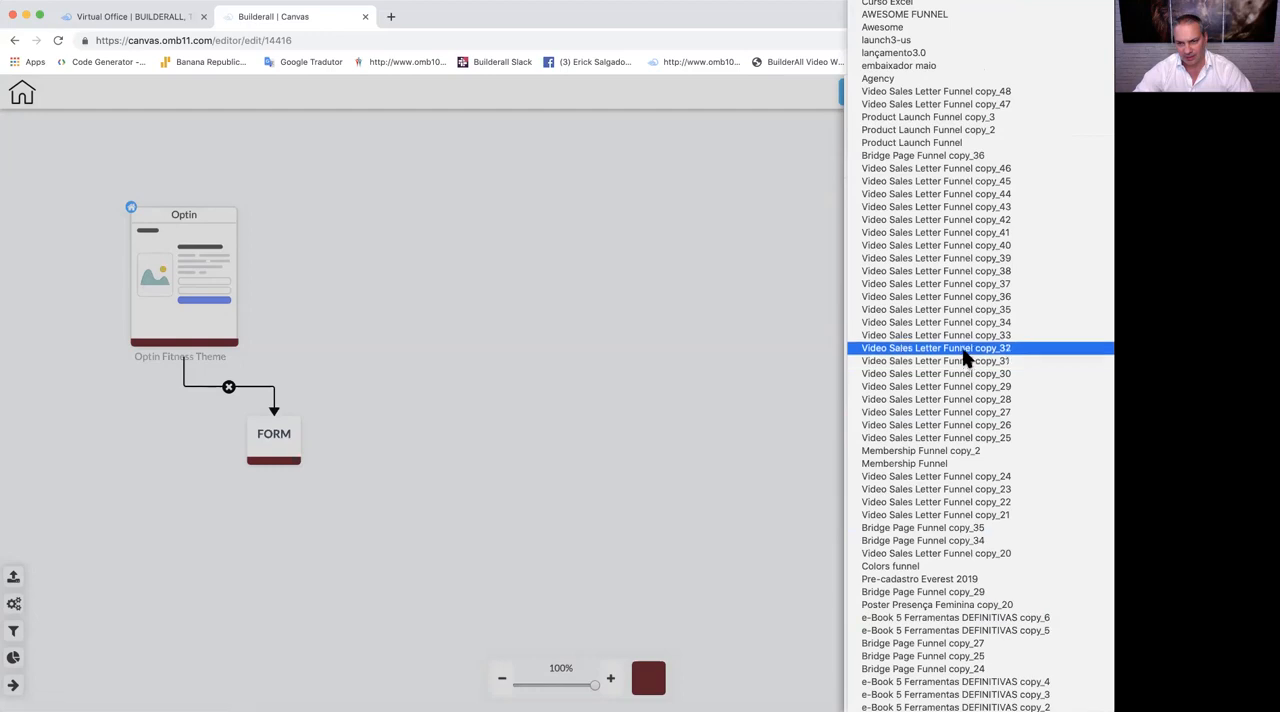
left_click(767, 184)
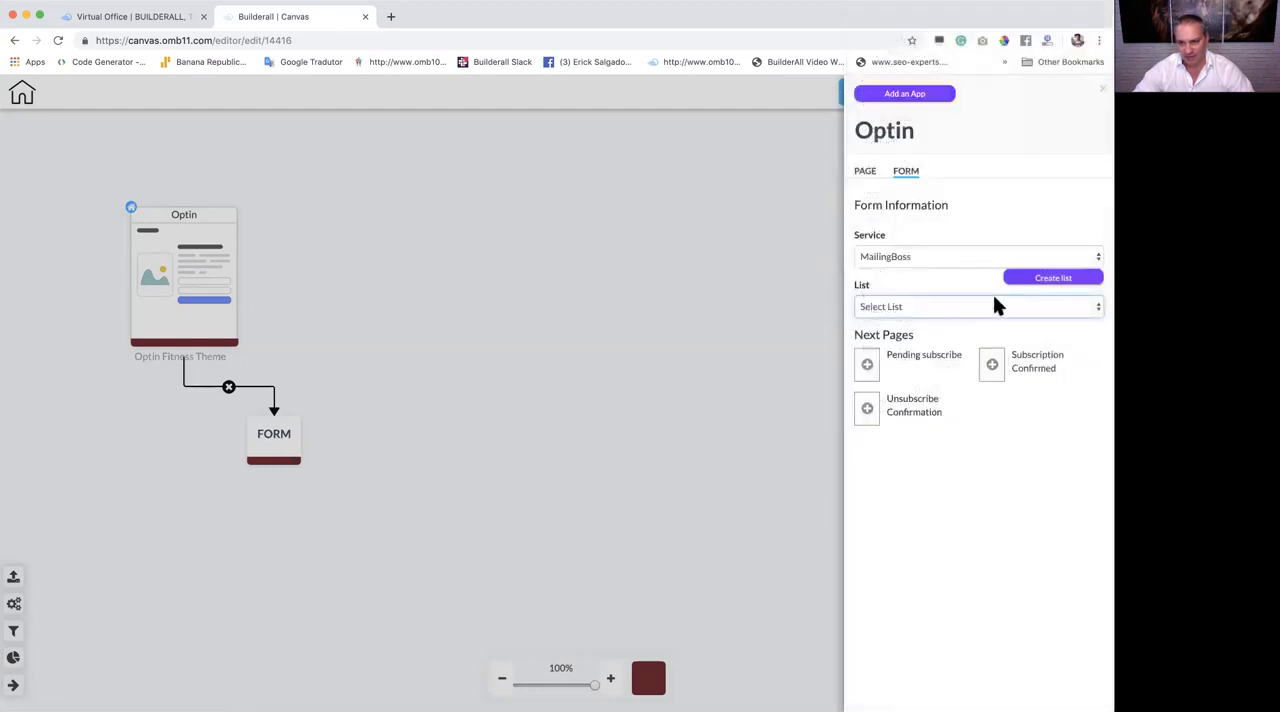
- Start a new mailing list named "My first list" with the description "my first list"
left_click(1062, 278)
left_click(519, 297)
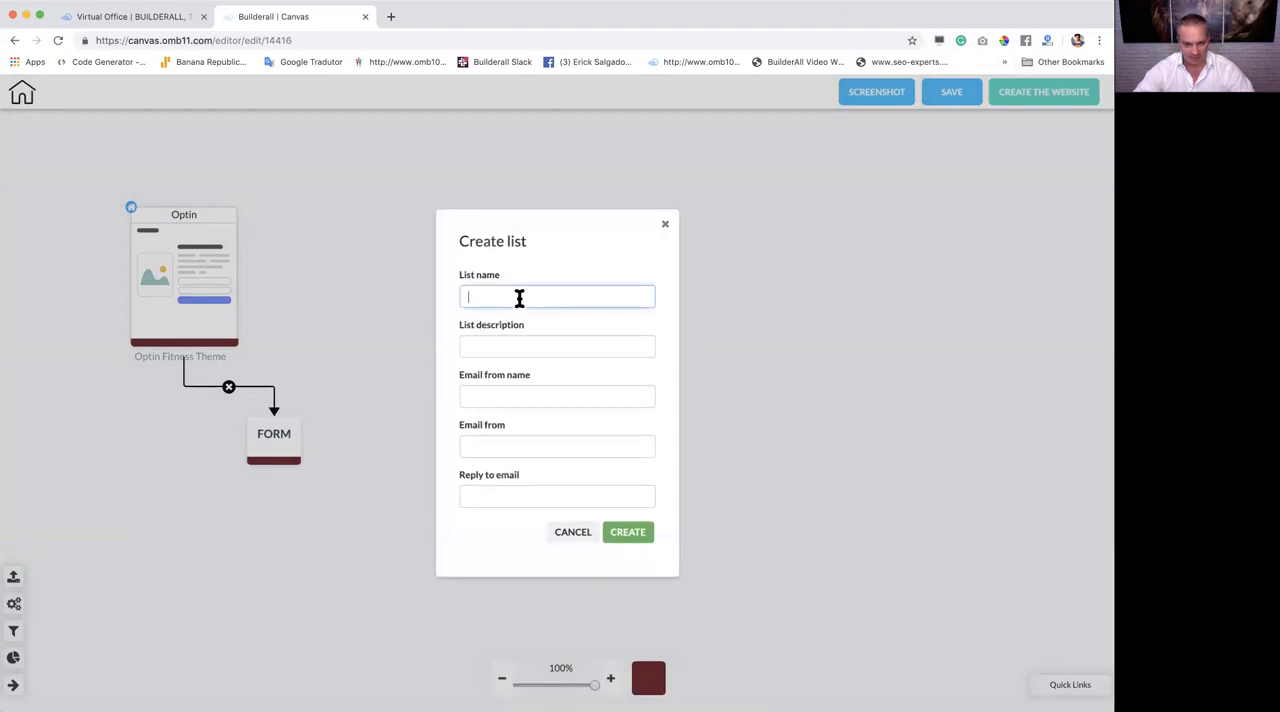
type("My first list")
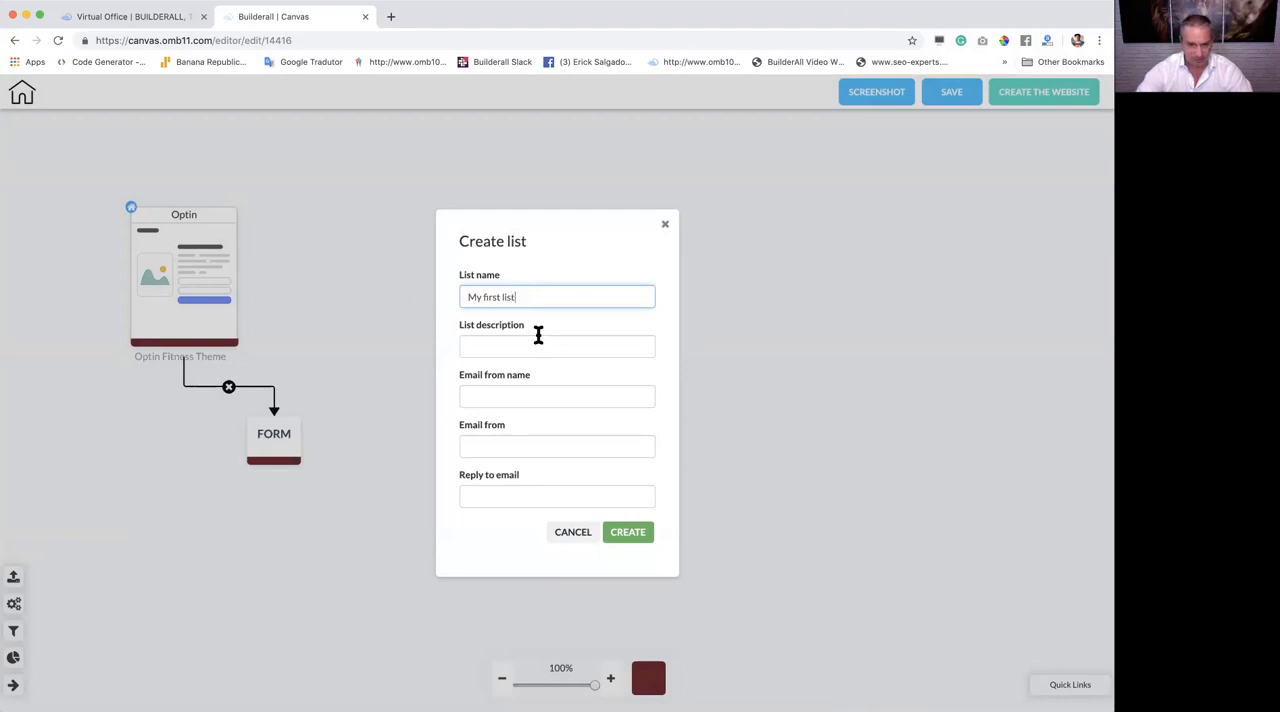
left_click(538, 338)
type("my first list")
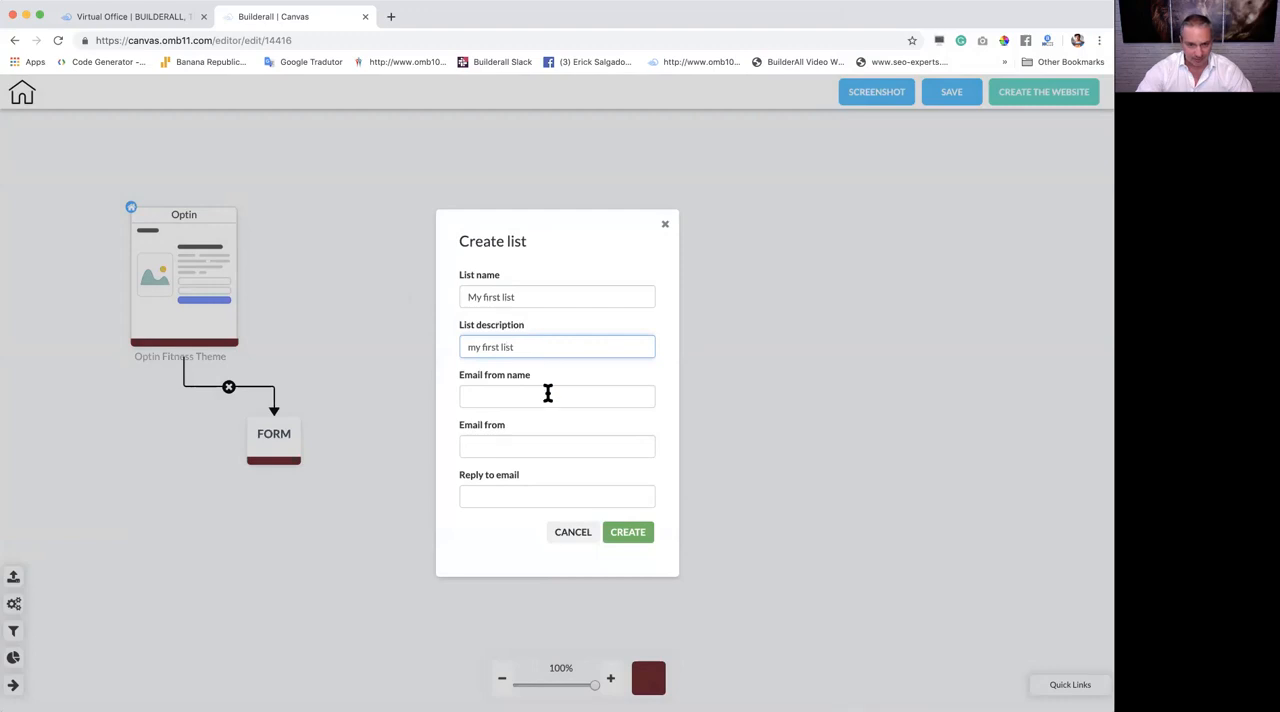
- Fill in the new list's email from name and email from address
left_click(548, 394)
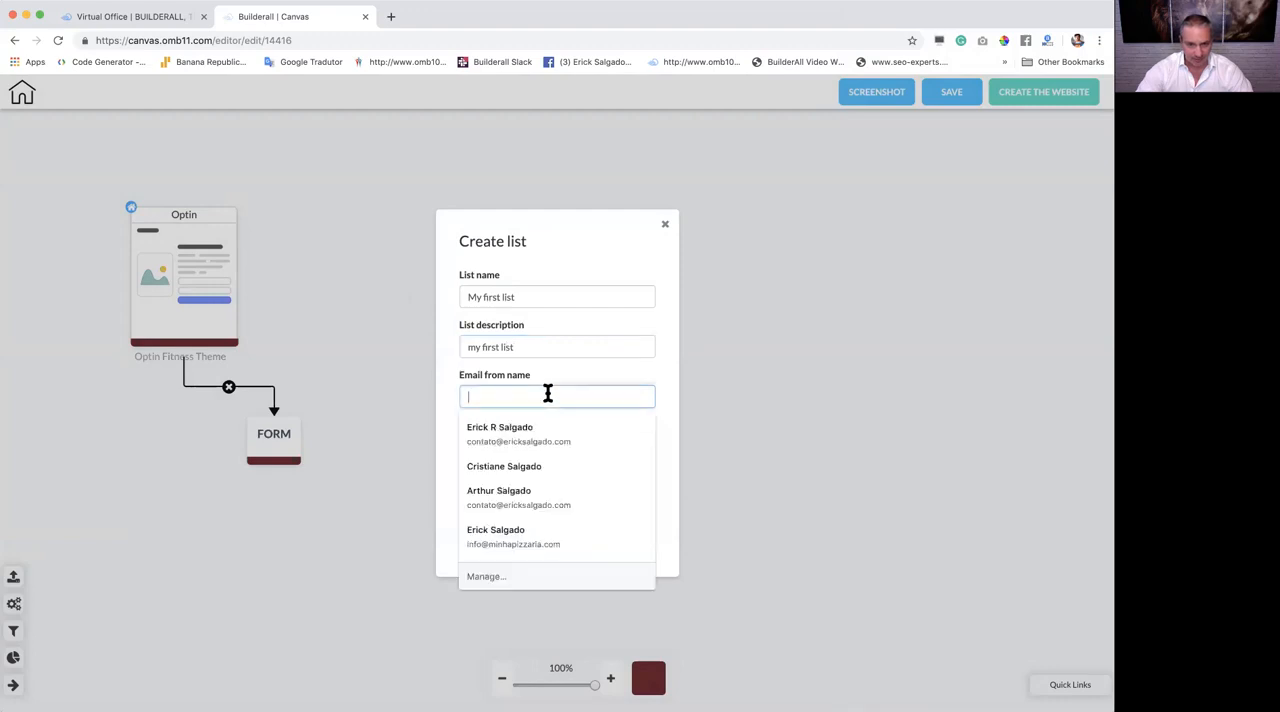
type("Erick")
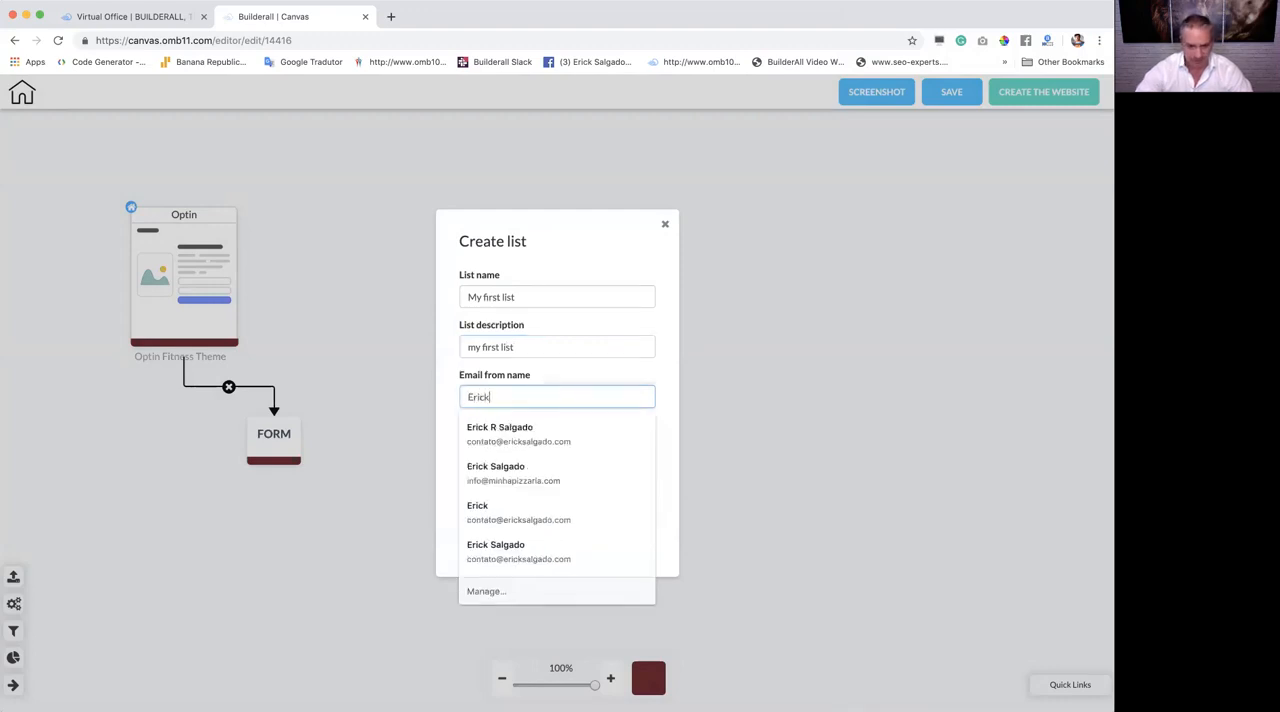
left_click(588, 381)
left_click(542, 445)
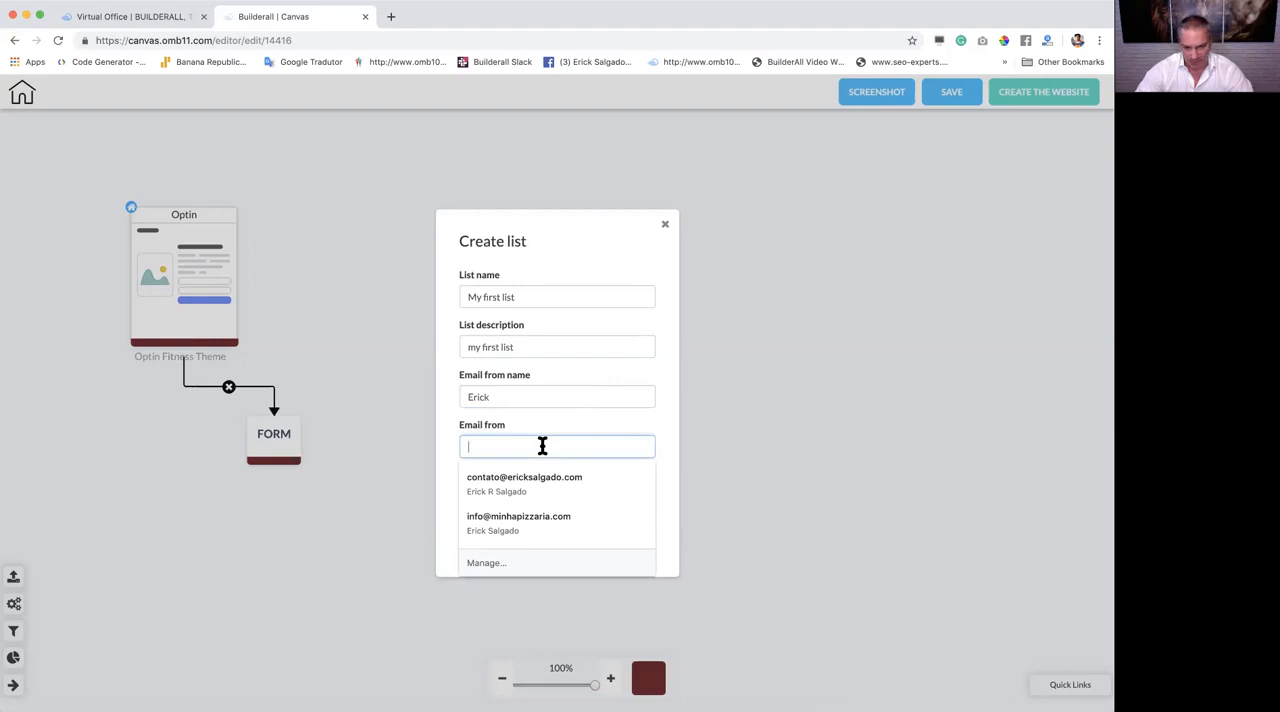
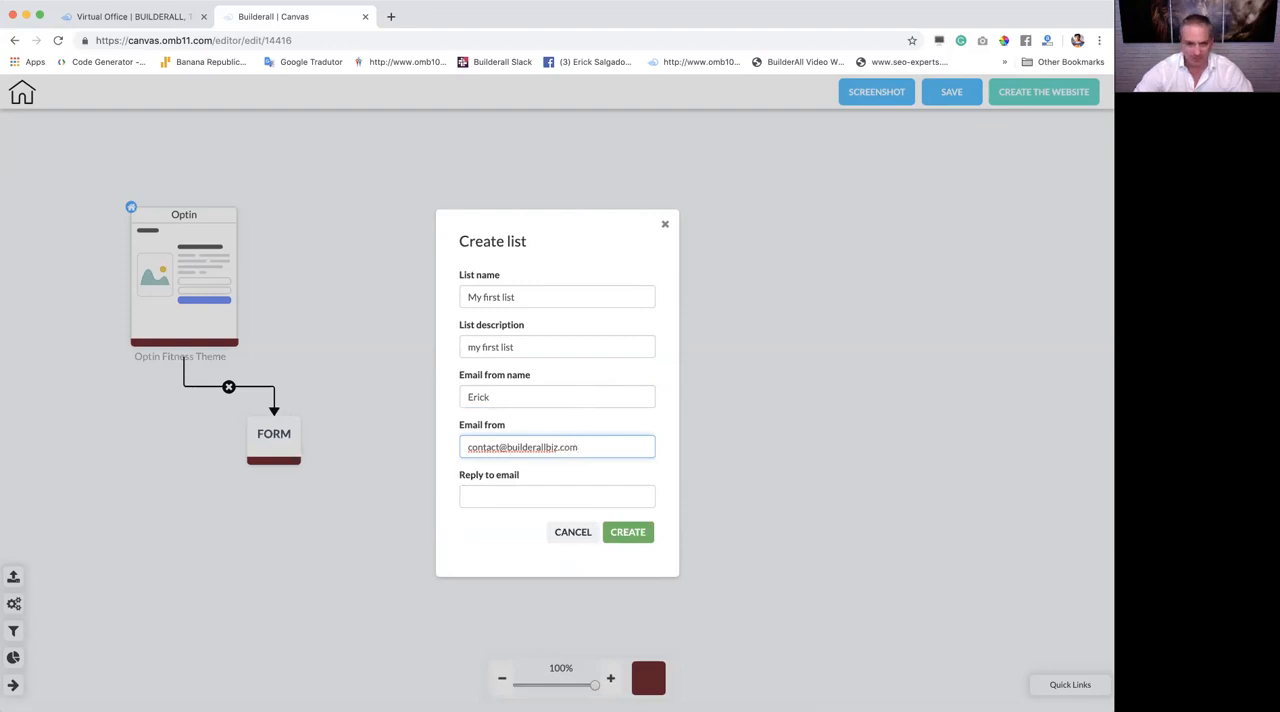
- Reuse the sender's email address as the reply-to email and create the mailing list
left_click_drag(588, 448, 463, 446)
key("ctrl+c")
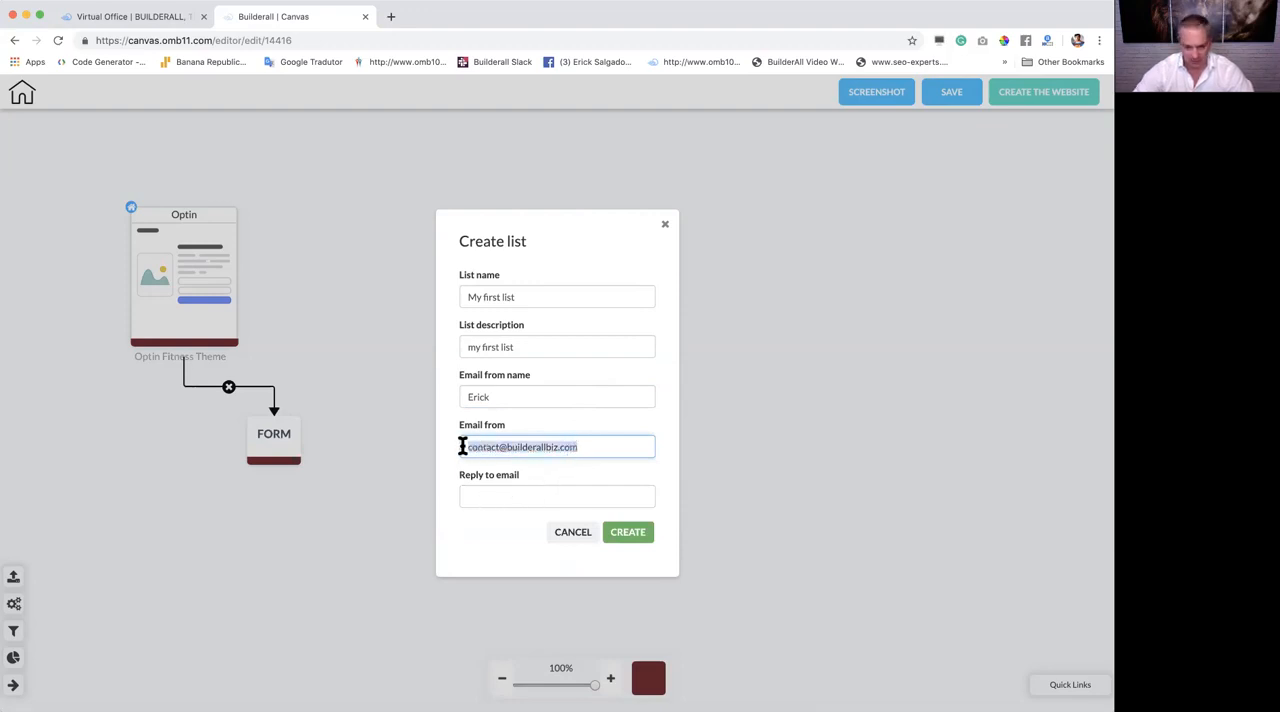
left_click(510, 491)
key("ctrl+v")
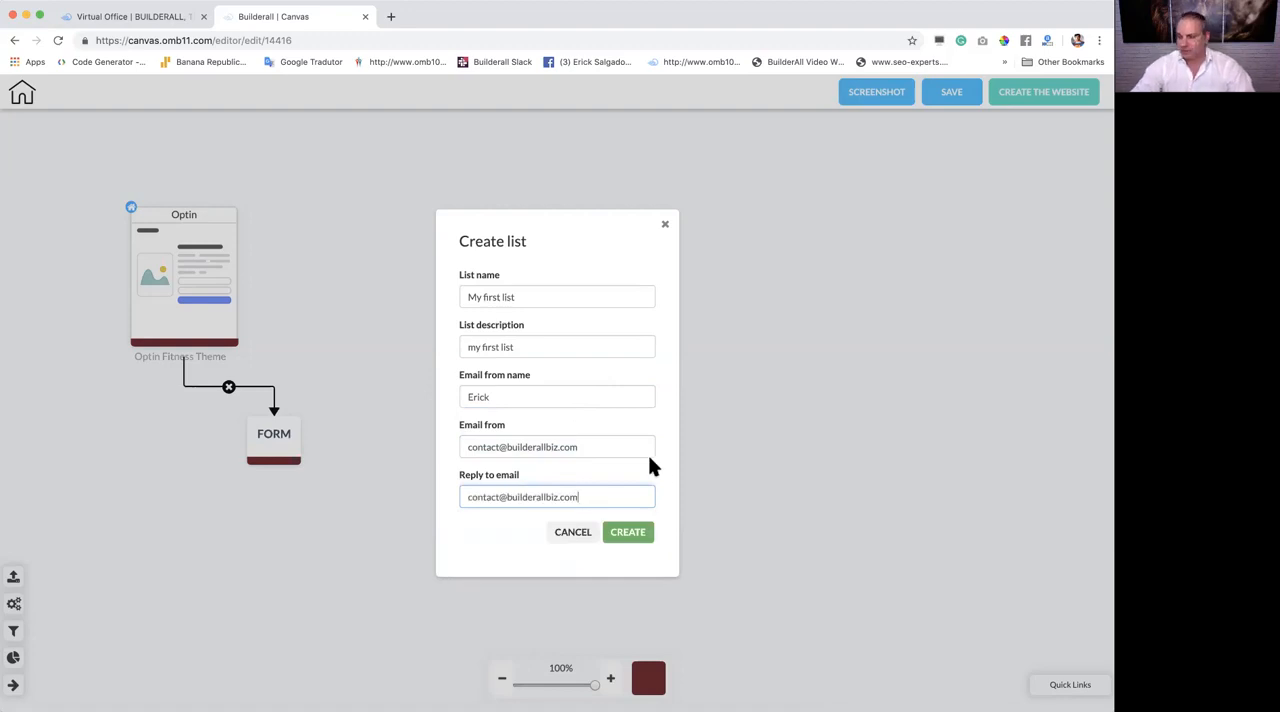
left_click(630, 532)
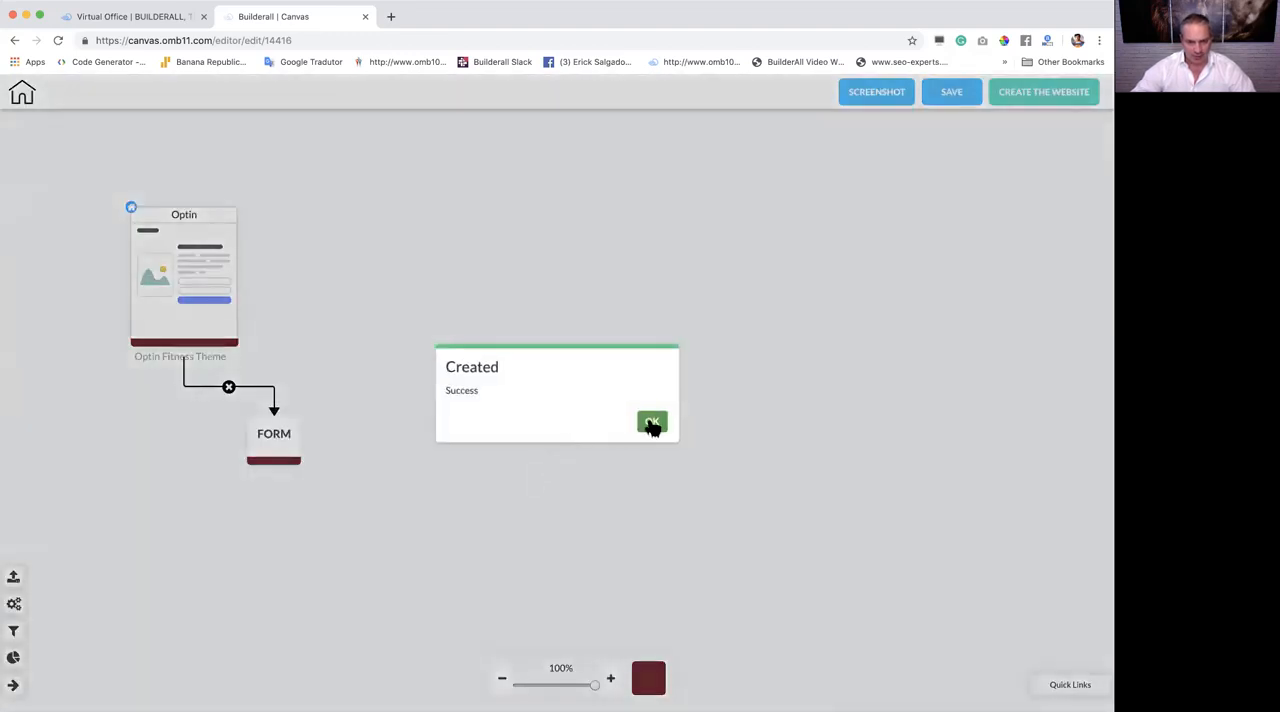
left_click(651, 424)
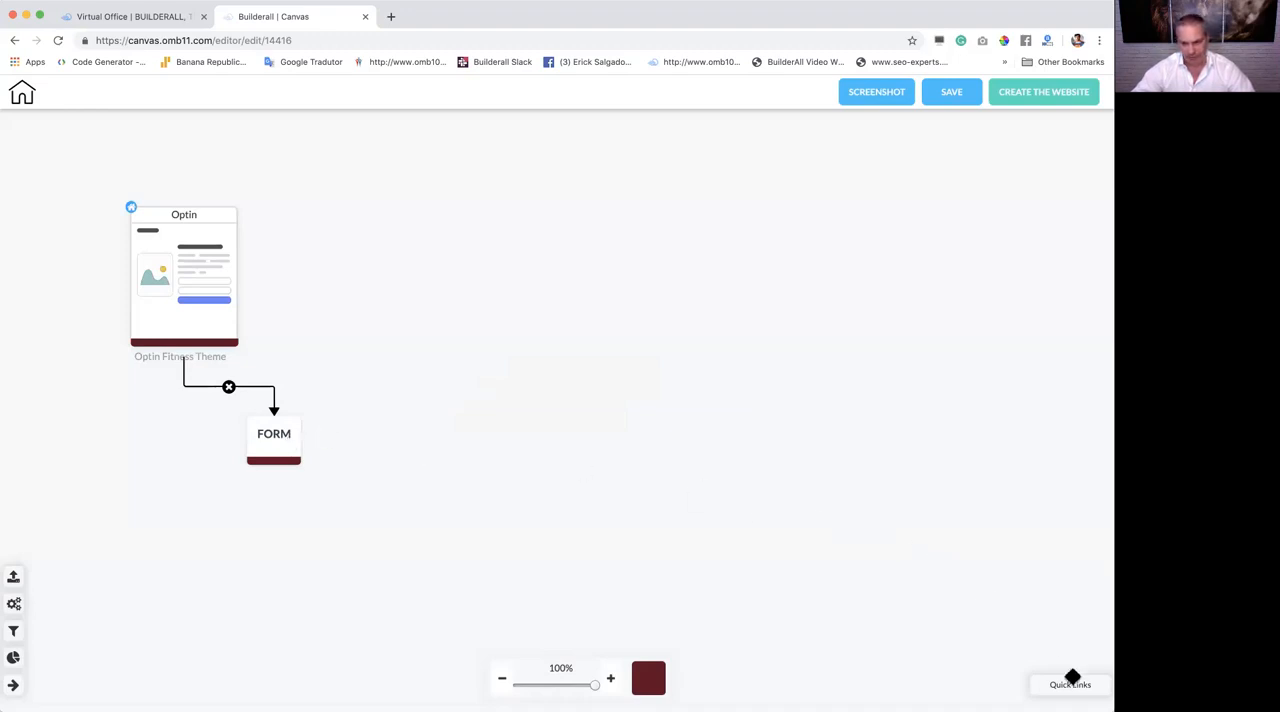
- Reopen the FORM element for editing and set its mailing list to "My first list"
mouse_move(1074, 678)
left_click(284, 438)
left_click(330, 489)
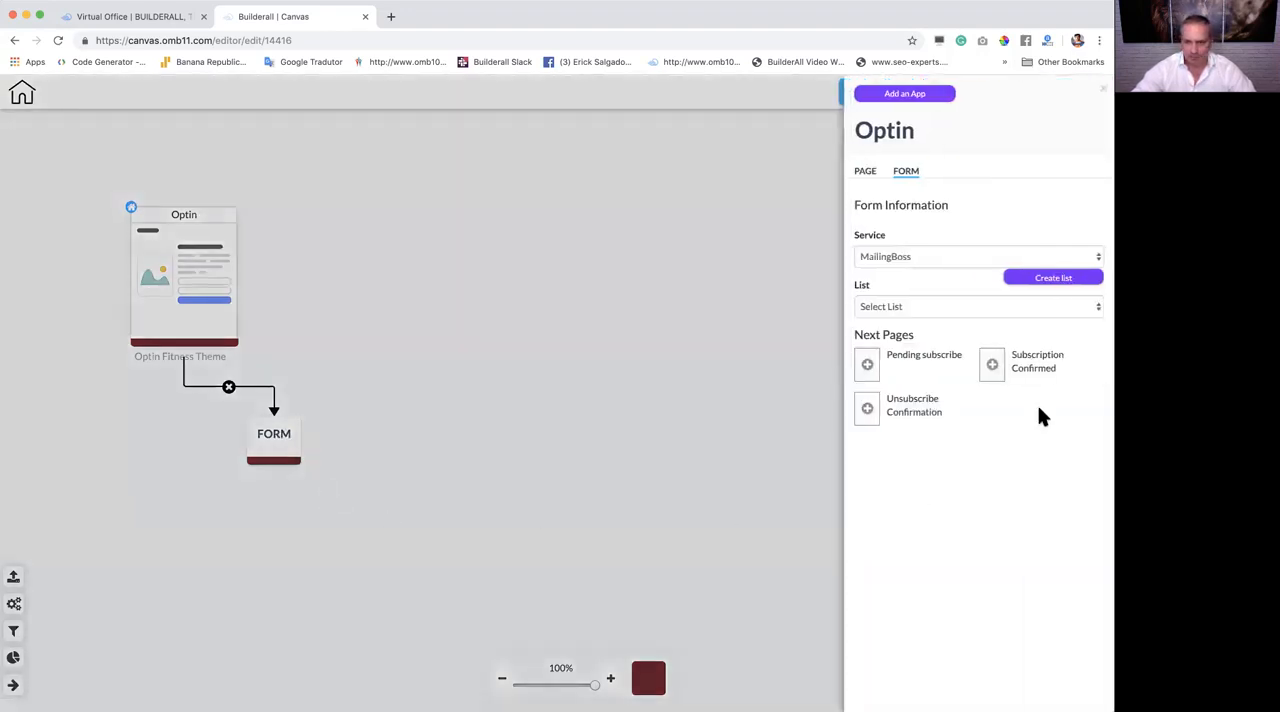
left_click(917, 310)
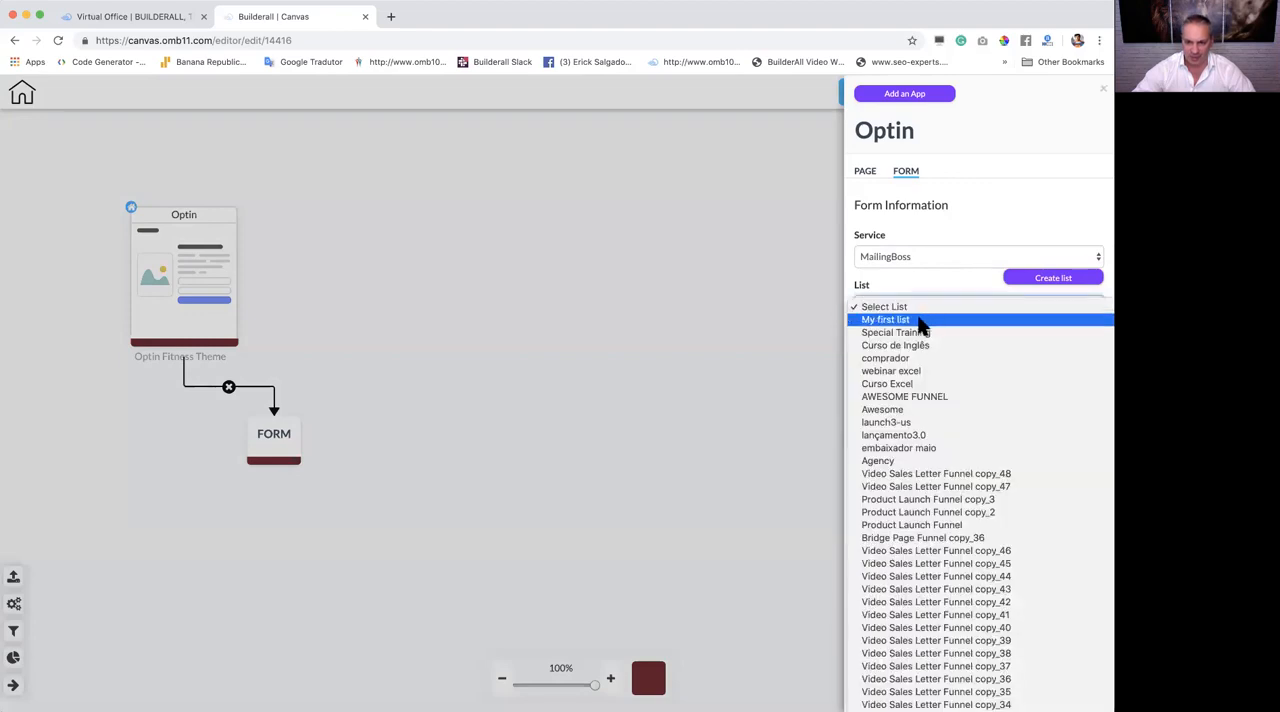
left_click(918, 320)
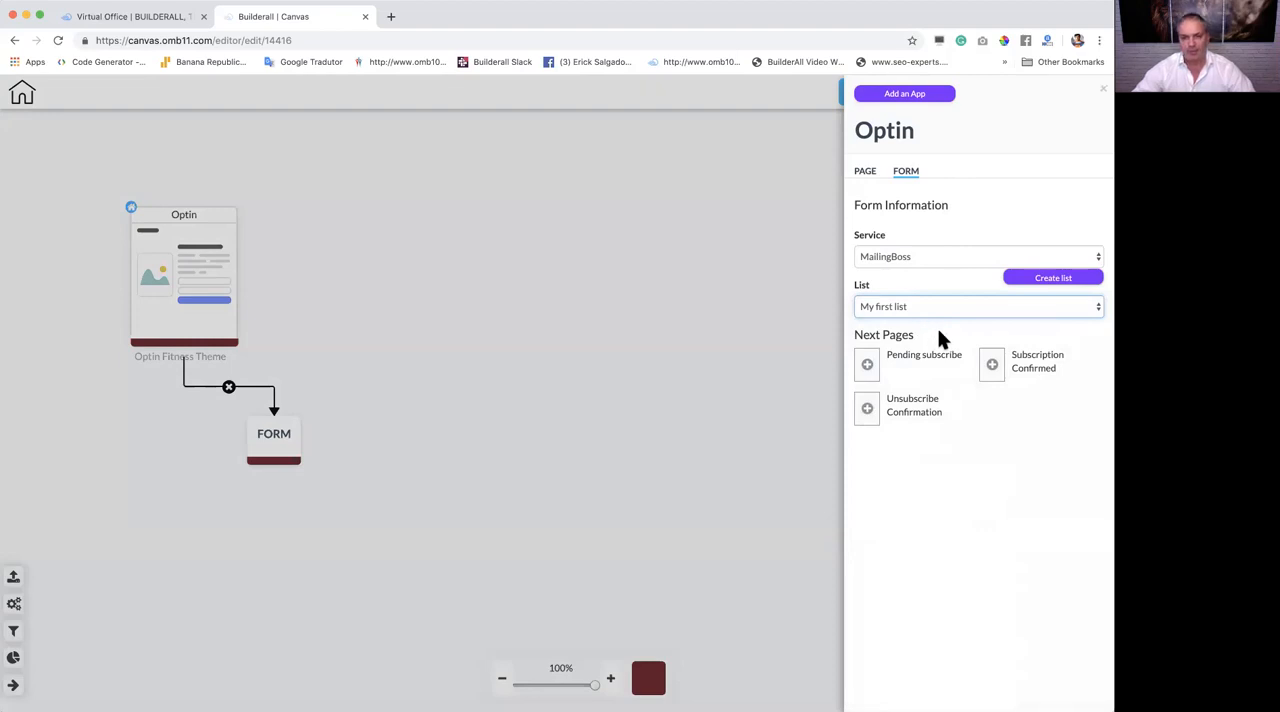
- Add a Confirm Email page as the form's Pending subscribe page, and space out the Optin page, FORM element and new page
left_click(867, 365)
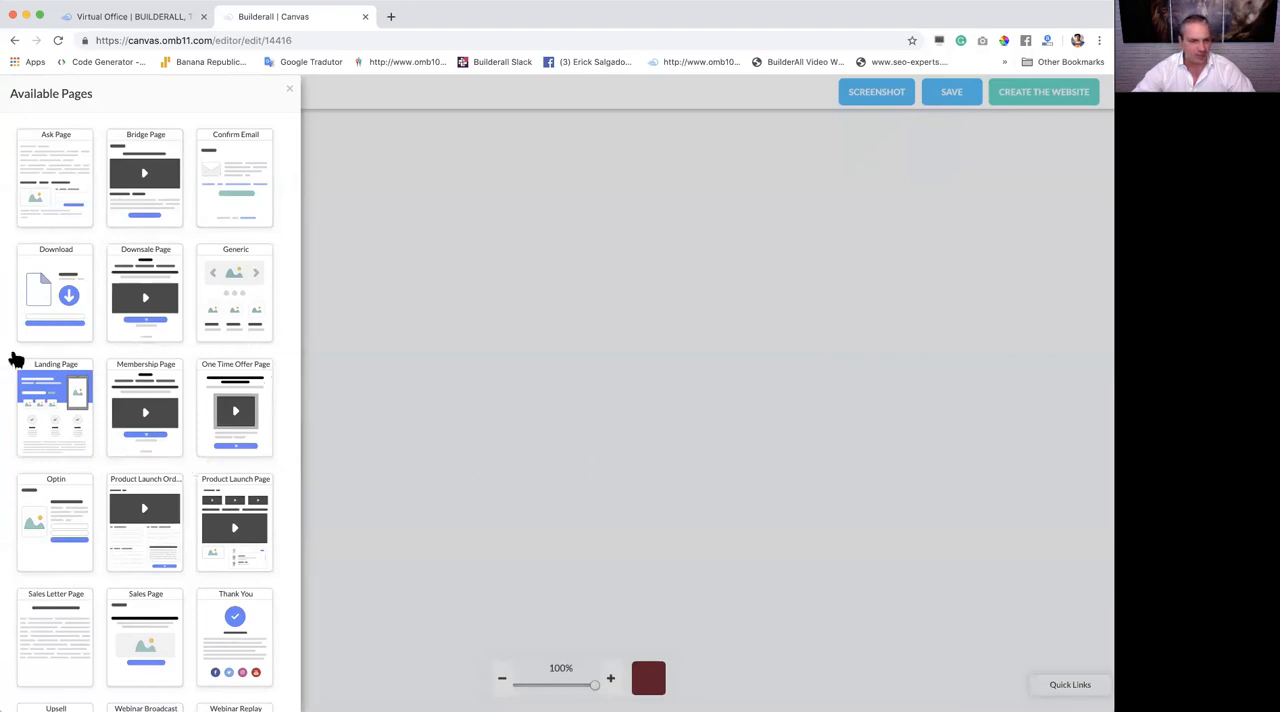
left_click(229, 168)
left_click_drag(629, 414, 400, 265)
left_click_drag(238, 262, 204, 259)
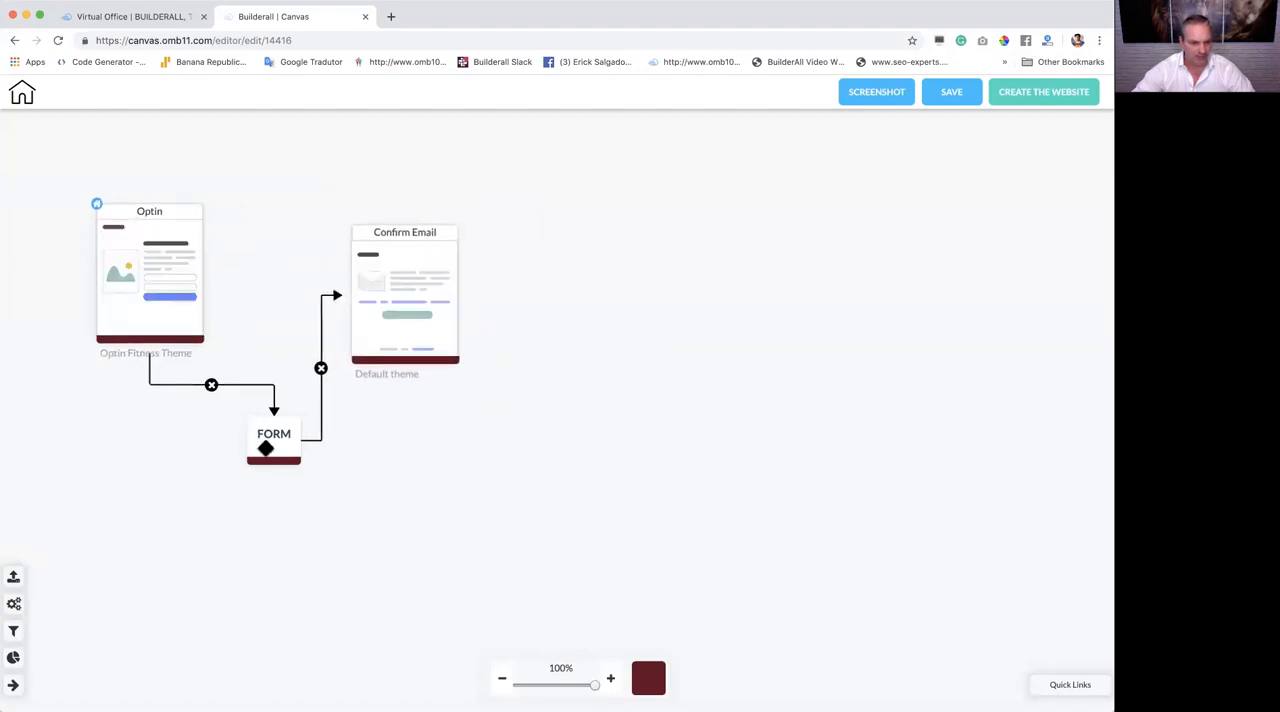
left_click_drag(266, 449, 206, 445)
- Edit the FORM element and add a Sales Page as its Subscription Confirmed page
left_click(206, 444)
left_click(246, 492)
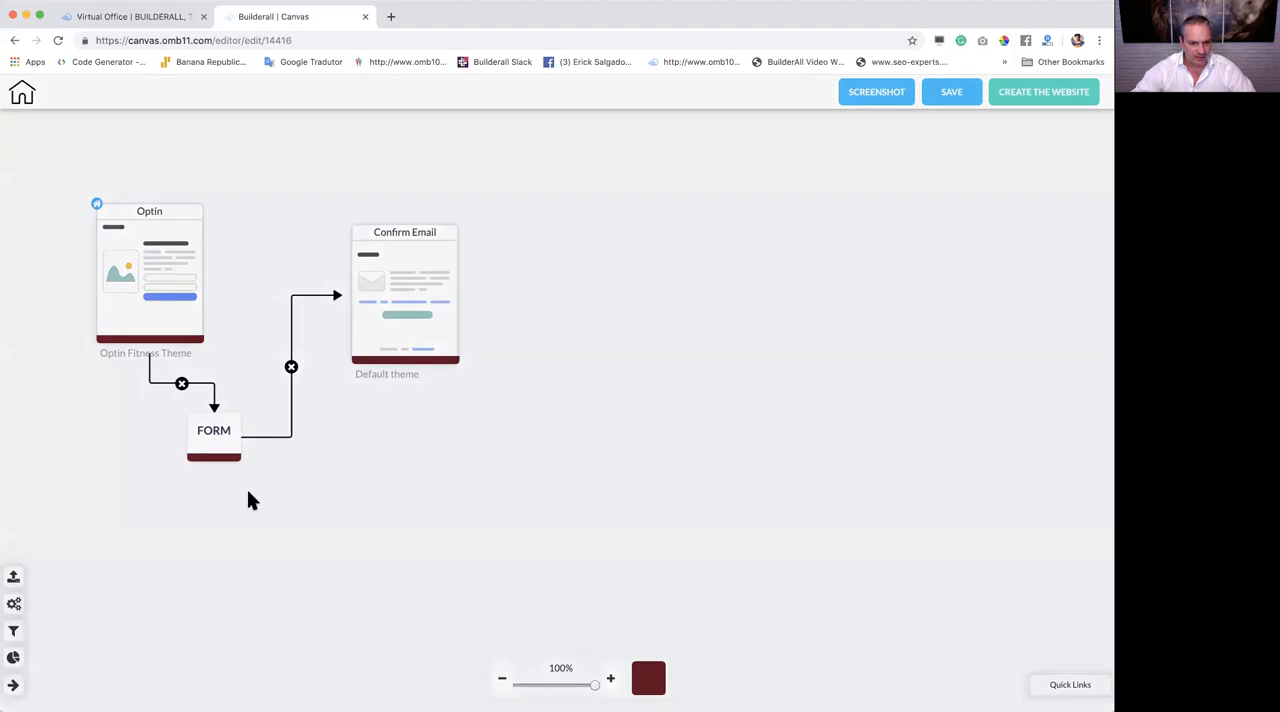
left_click(992, 364)
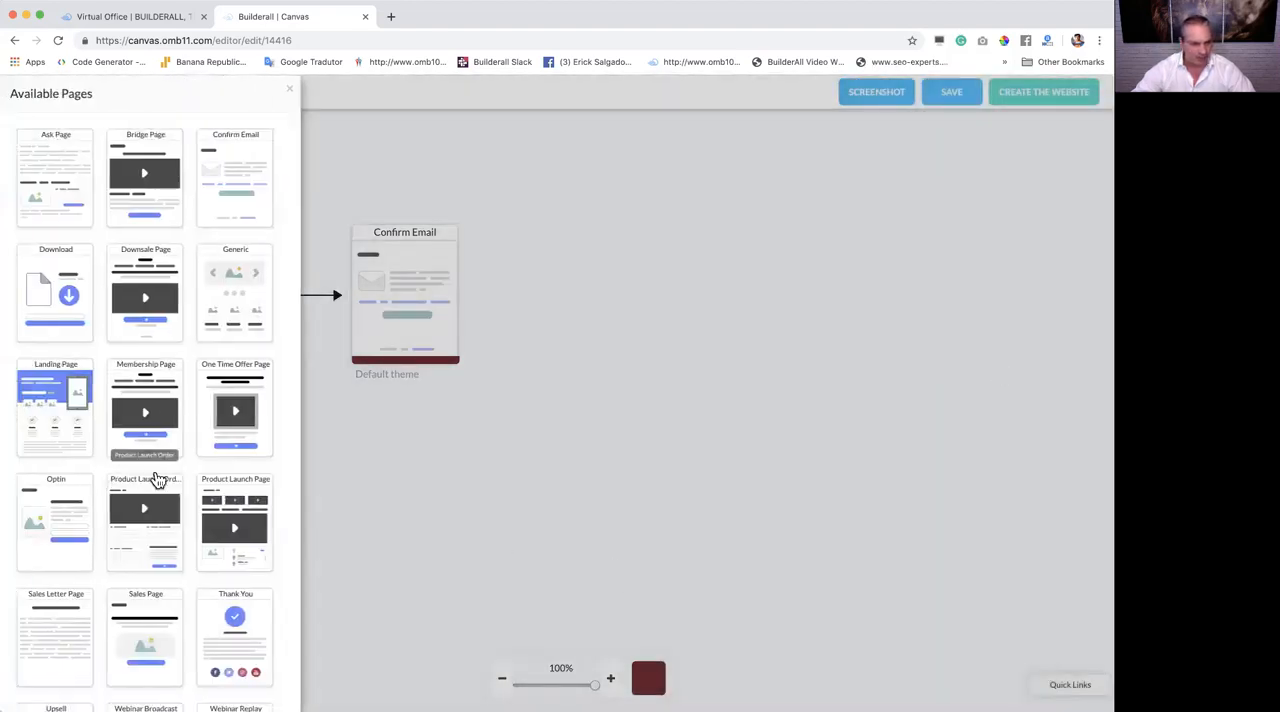
scroll(186, 486, "down", 5)
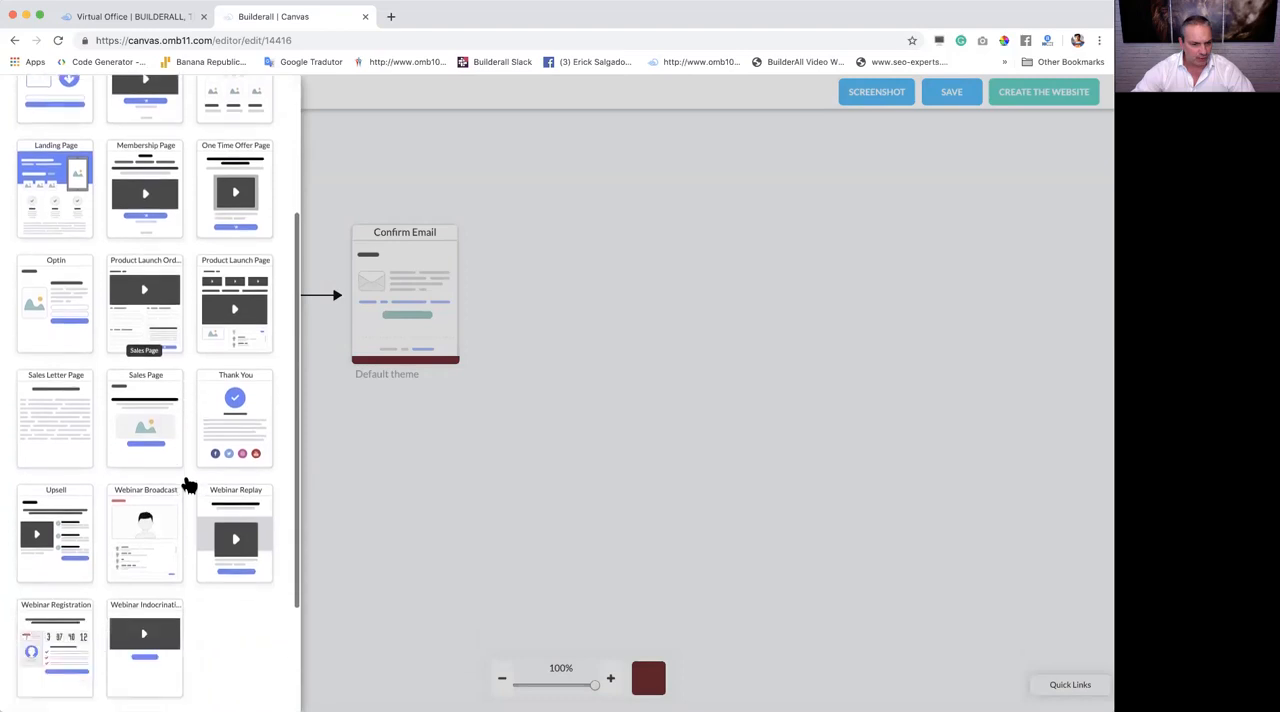
left_click(151, 408)
- Arrange the canvas with Confirm Email above and before the Sales Page, and the CHECKOUT element just below the Sales Page
left_click_drag(553, 500, 576, 296)
left_click_drag(406, 294, 335, 231)
left_click_drag(568, 322, 485, 359)
left_click_drag(541, 627, 550, 484)
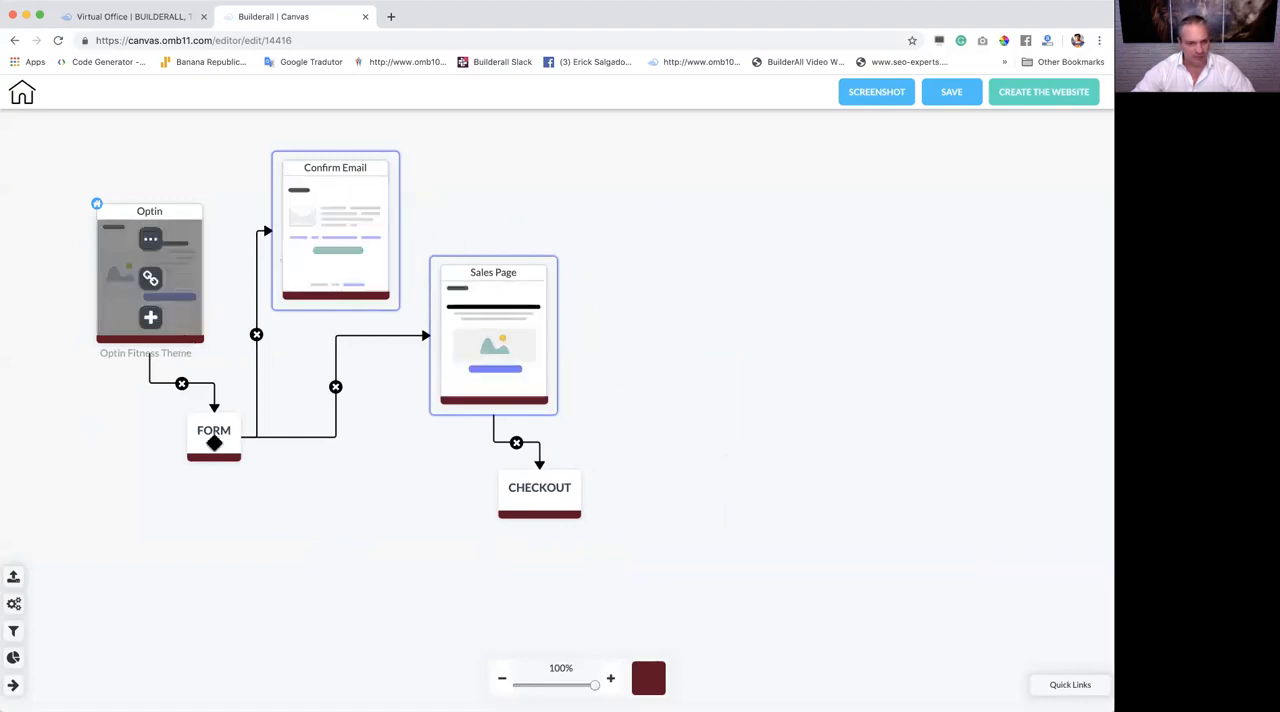
- Check the Optin form's list and next page assignments
left_click(214, 444)
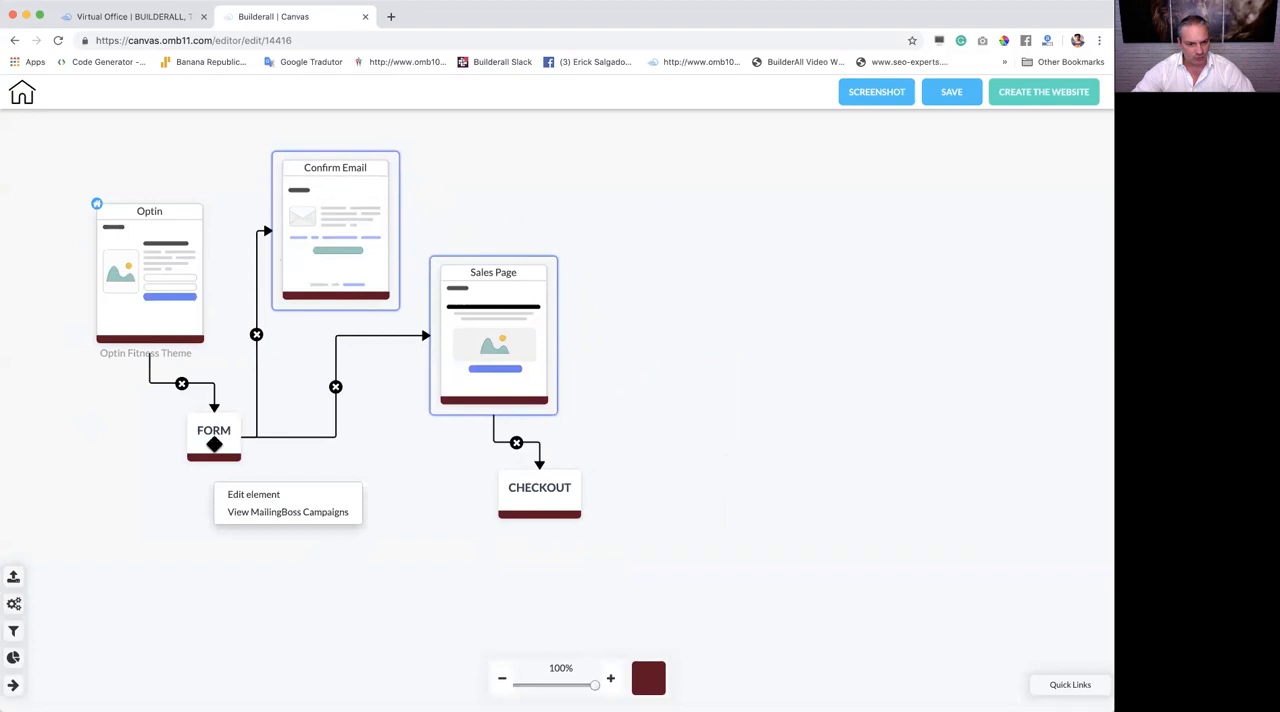
left_click(251, 494)
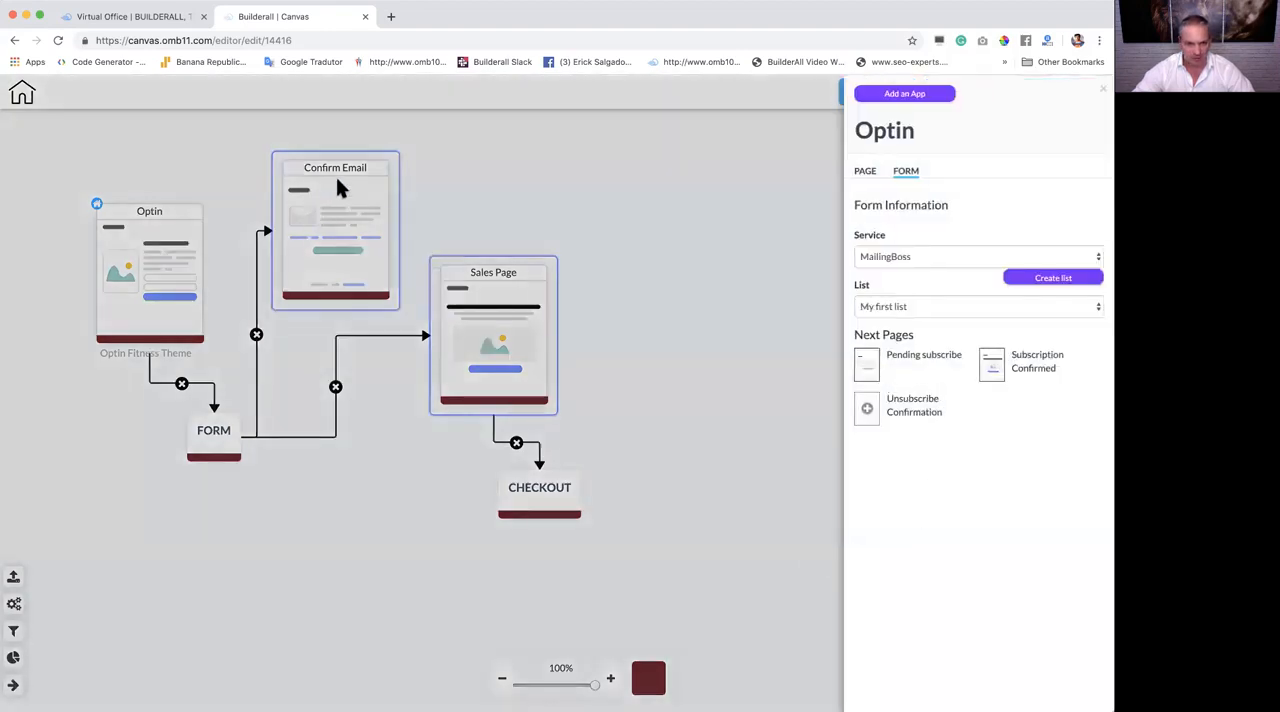
left_click(683, 332)
- Apply the Confirm Email Fitness Theme to the Confirm Email page
mouse_move(386, 240)
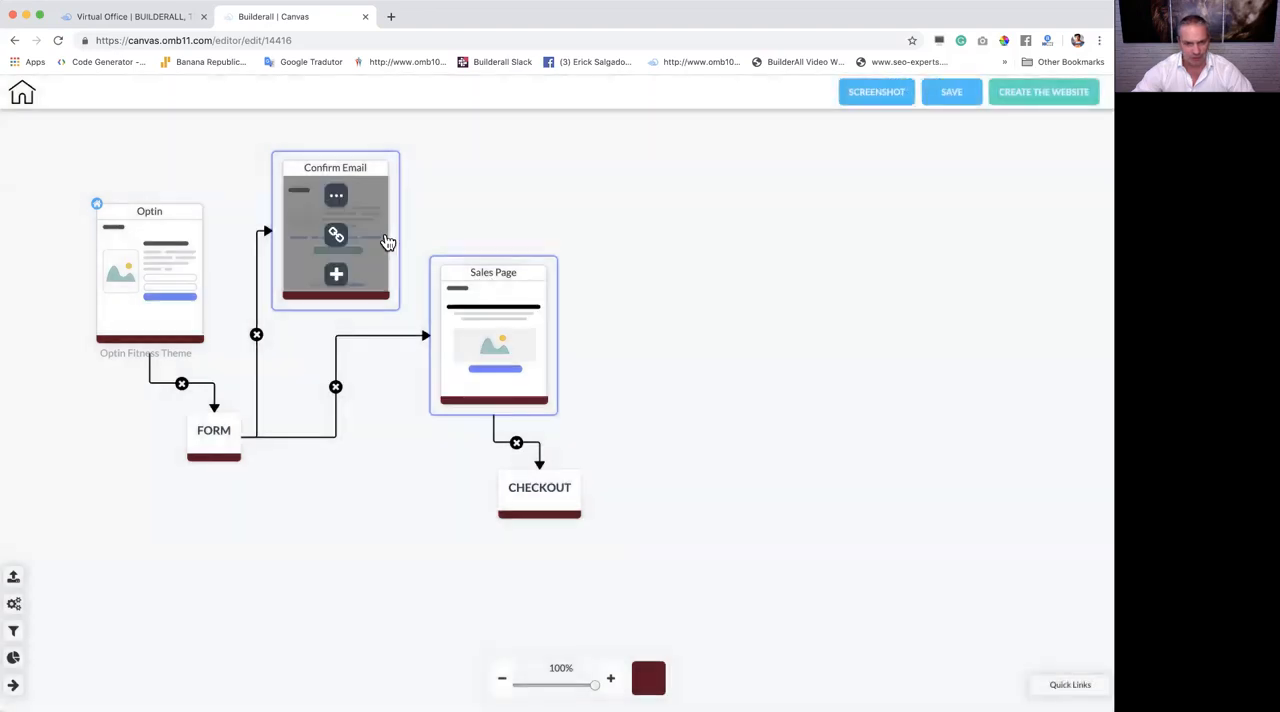
left_click(337, 196)
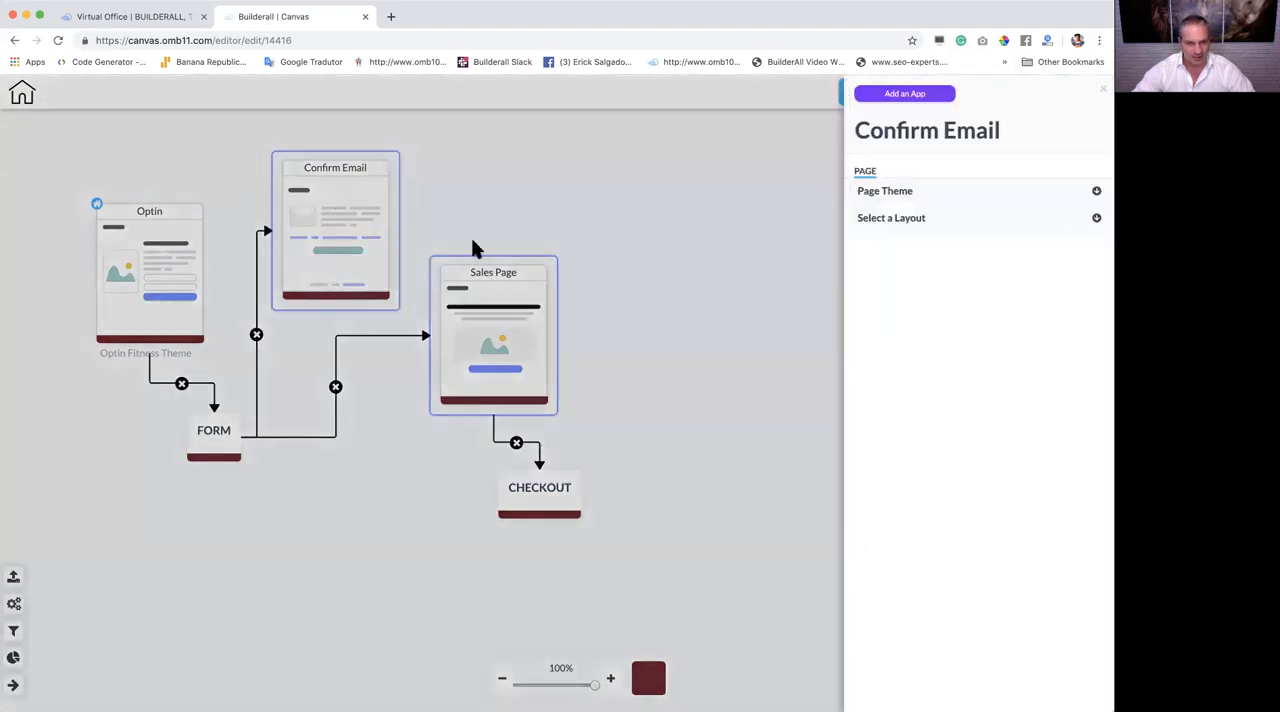
left_click(900, 190)
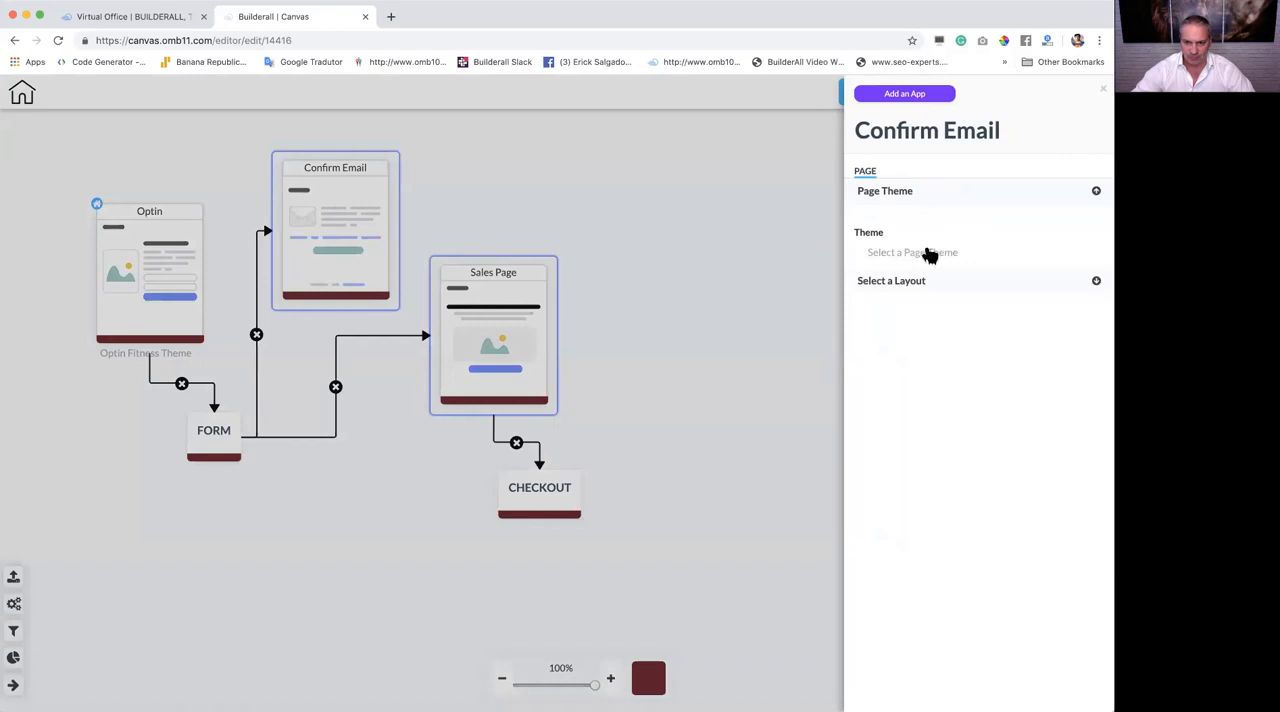
left_click(928, 253)
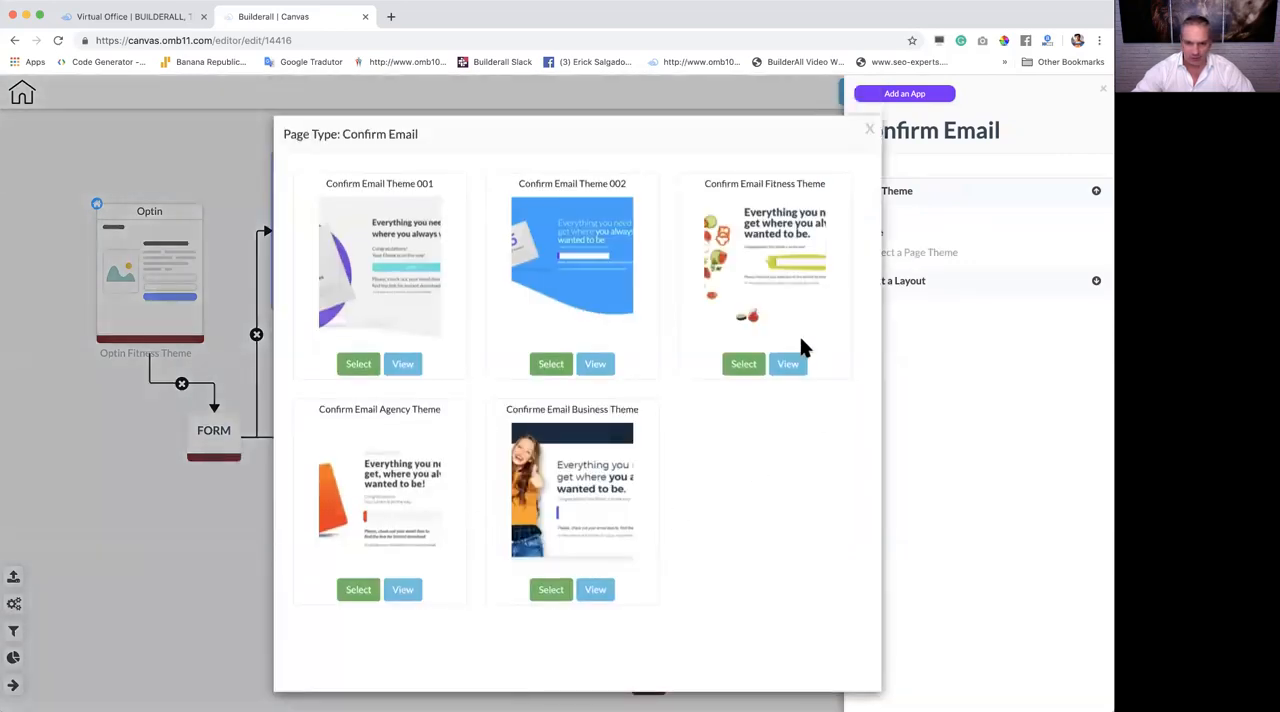
left_click(743, 366)
left_click(815, 421)
- Apply the Sales Page Fitness Theme to the Sales Page
left_click(496, 304)
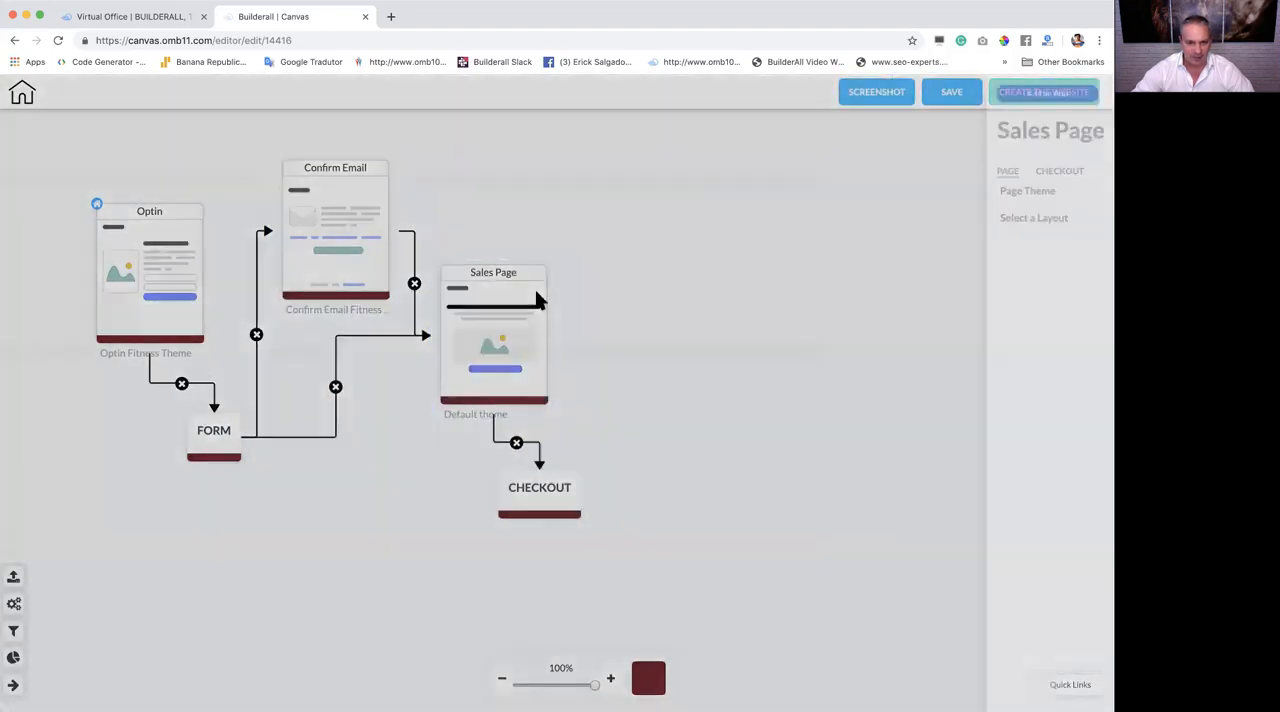
left_click(906, 198)
left_click(880, 252)
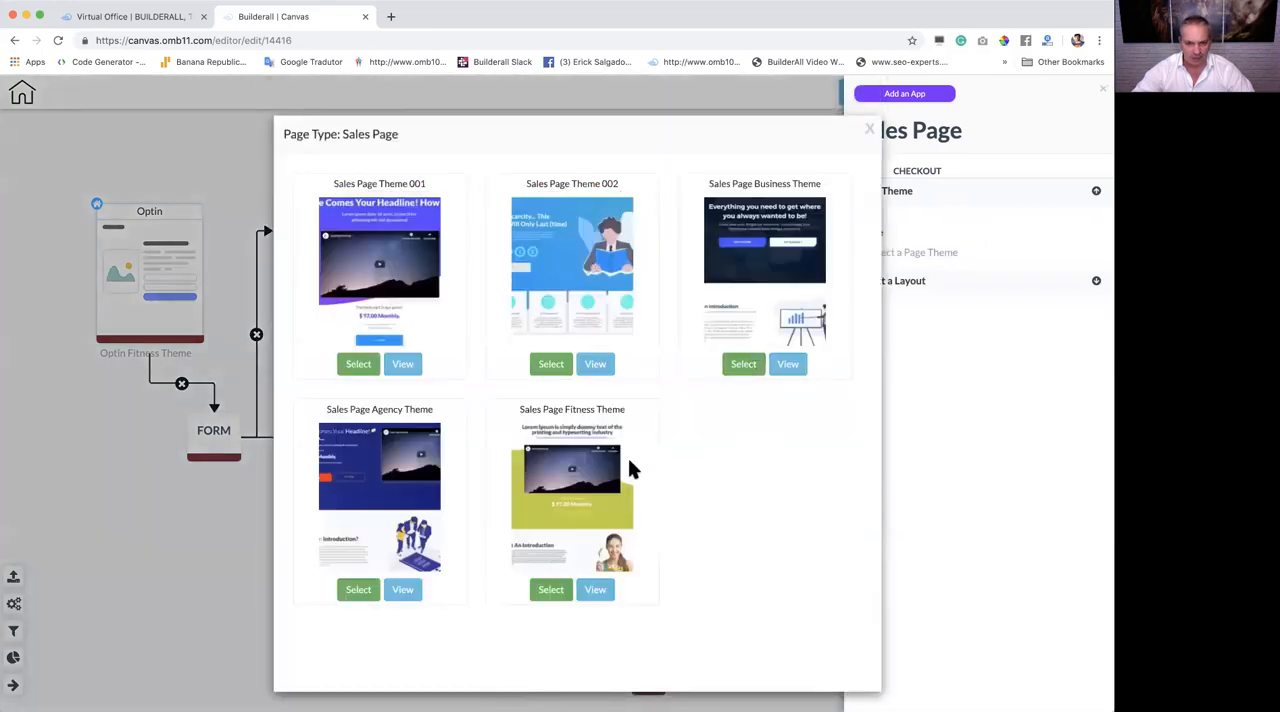
left_click(550, 590)
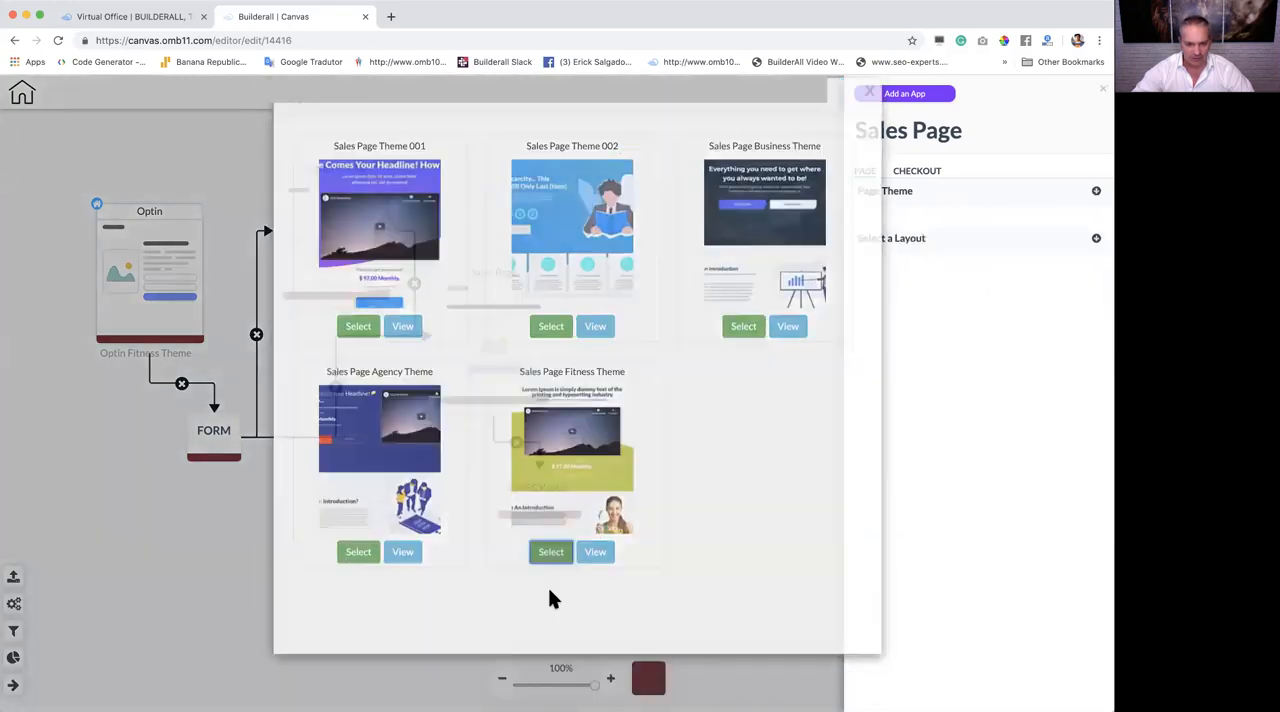
left_click(678, 372)
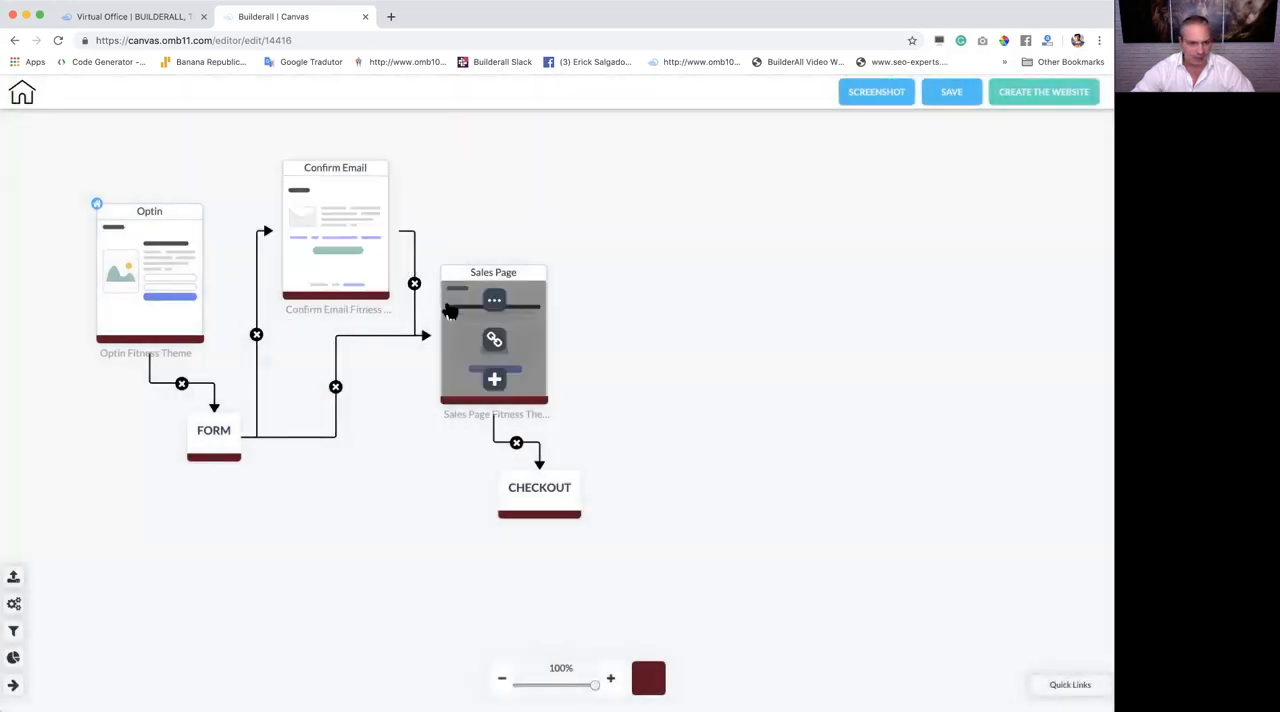
- Remove the direct connection from the Confirm Email page to the Sales Page
left_click(415, 284)
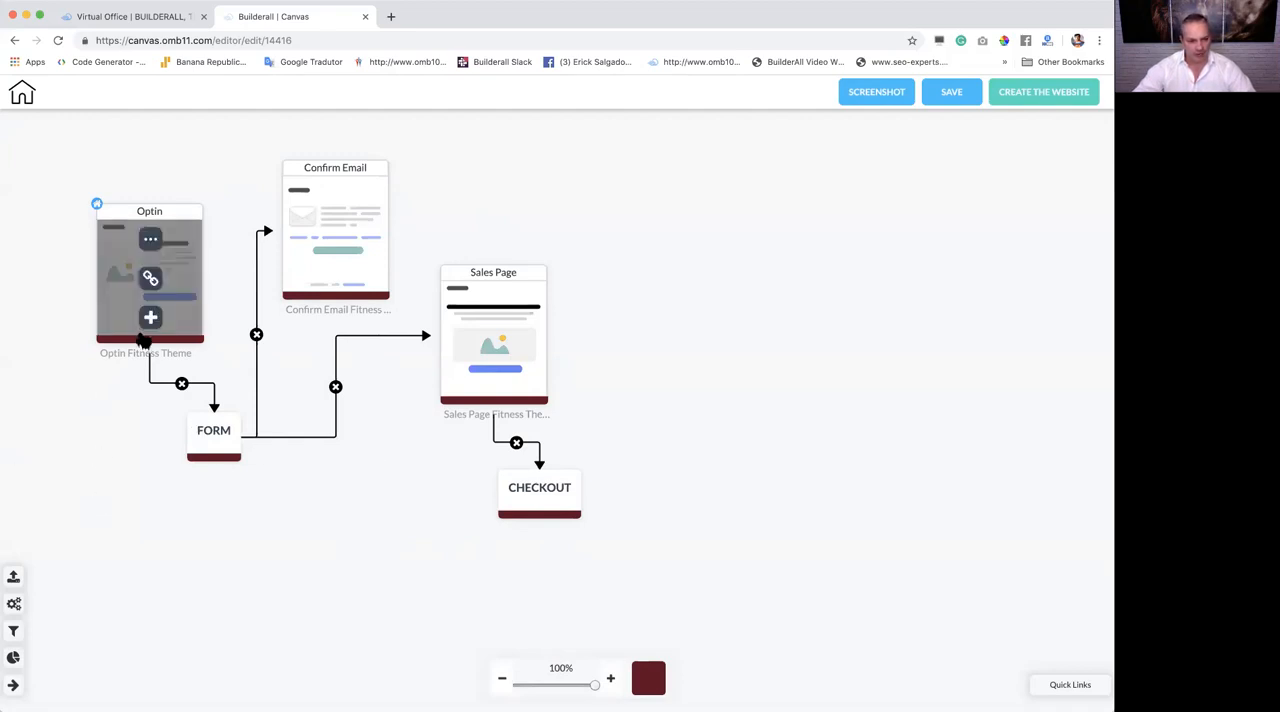
mouse_move(360, 298)
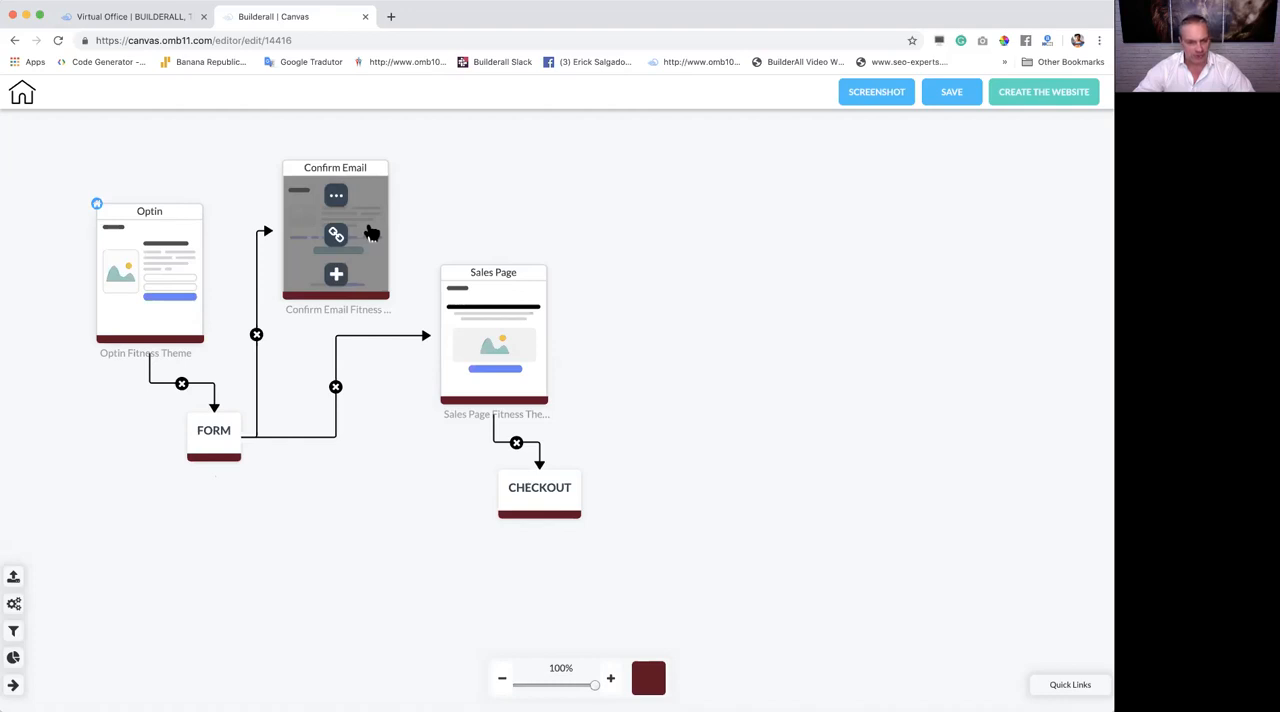
mouse_move(480, 336)
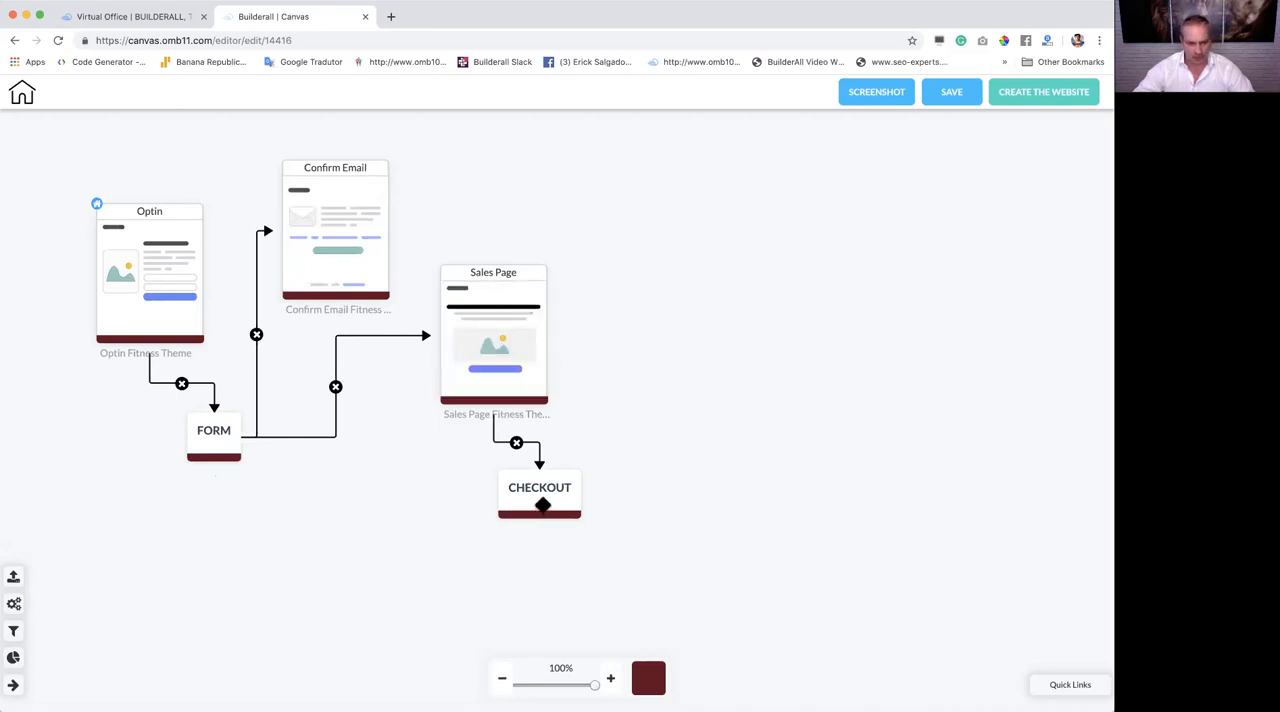
- Edit the CHECKOUT element, setting the product title to "Diet Plus" and the price to 1.00
right_click(542, 505)
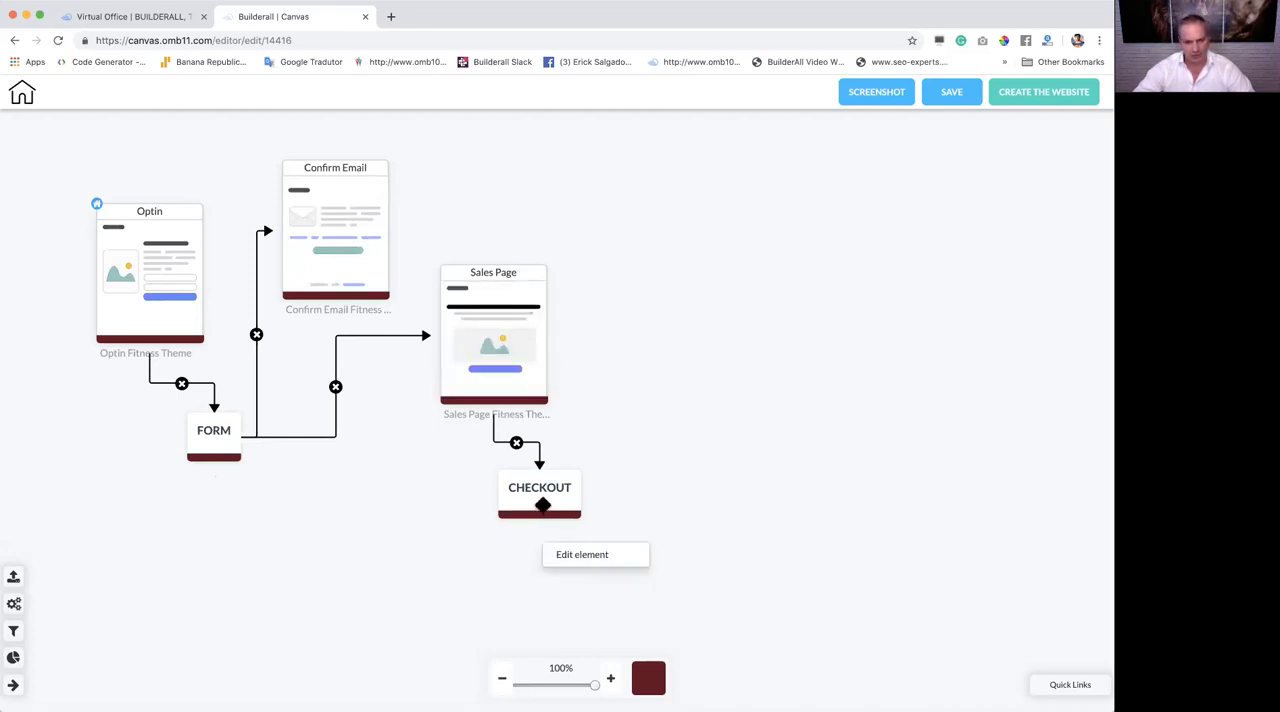
left_click(595, 555)
left_click(882, 259)
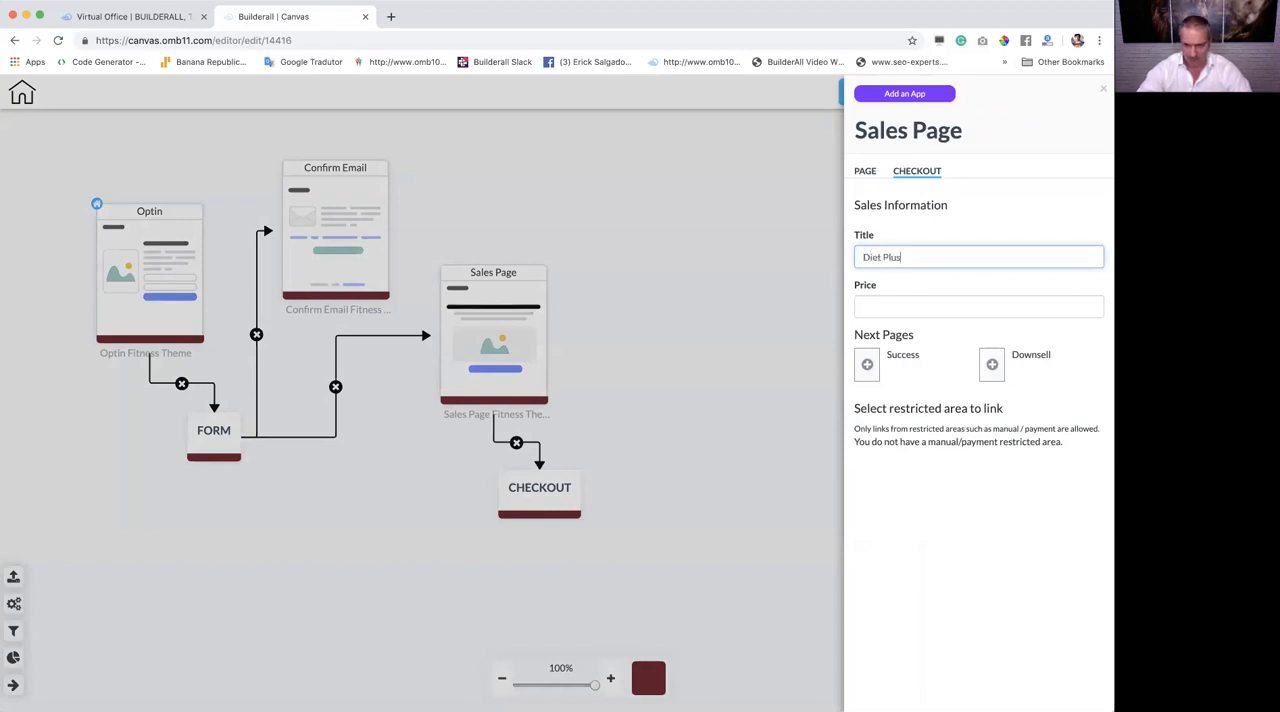
left_click(885, 305)
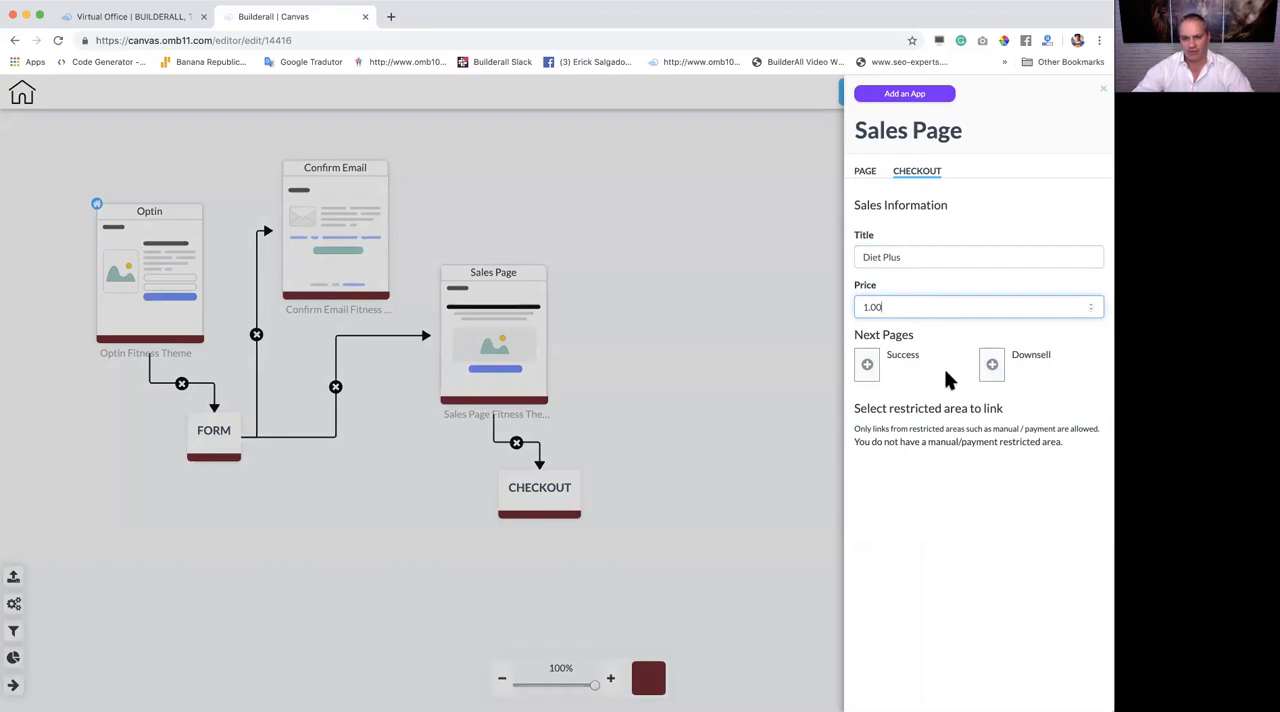
- Add a Thank You page as the checkout's Success page and place it beside the Sales Page
left_click(867, 367)
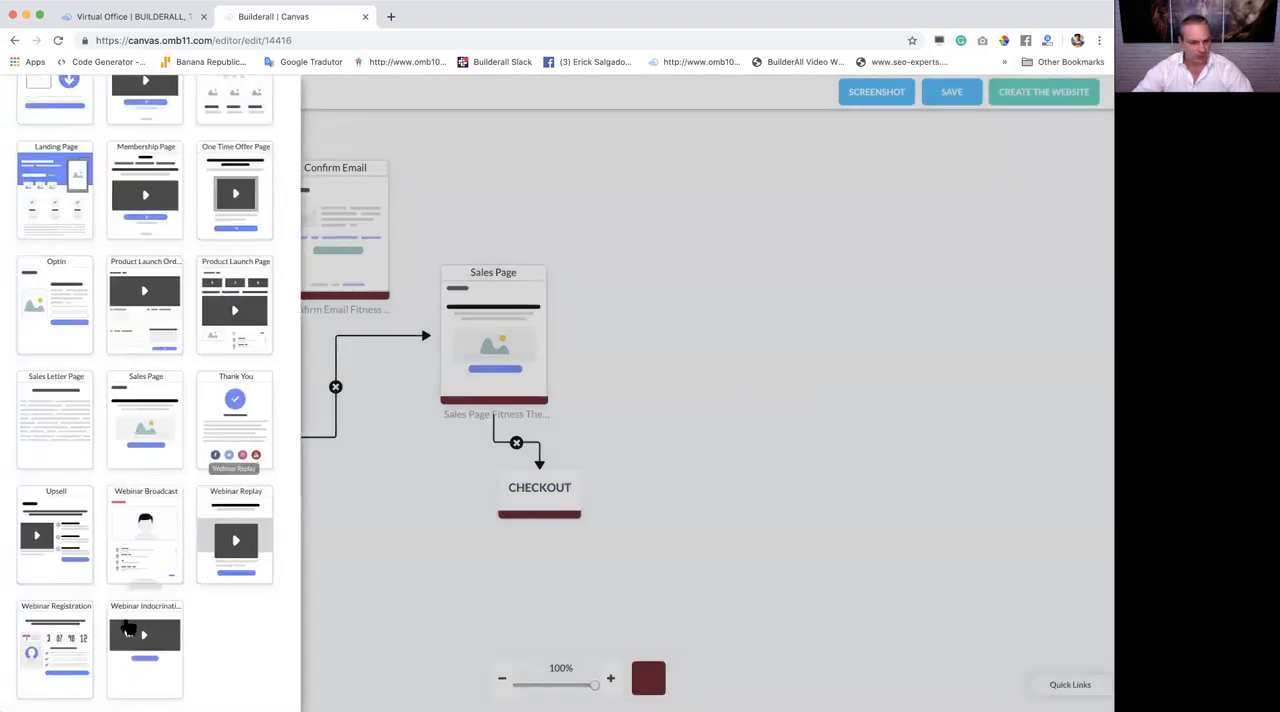
left_click(224, 433)
left_click_drag(829, 534, 675, 309)
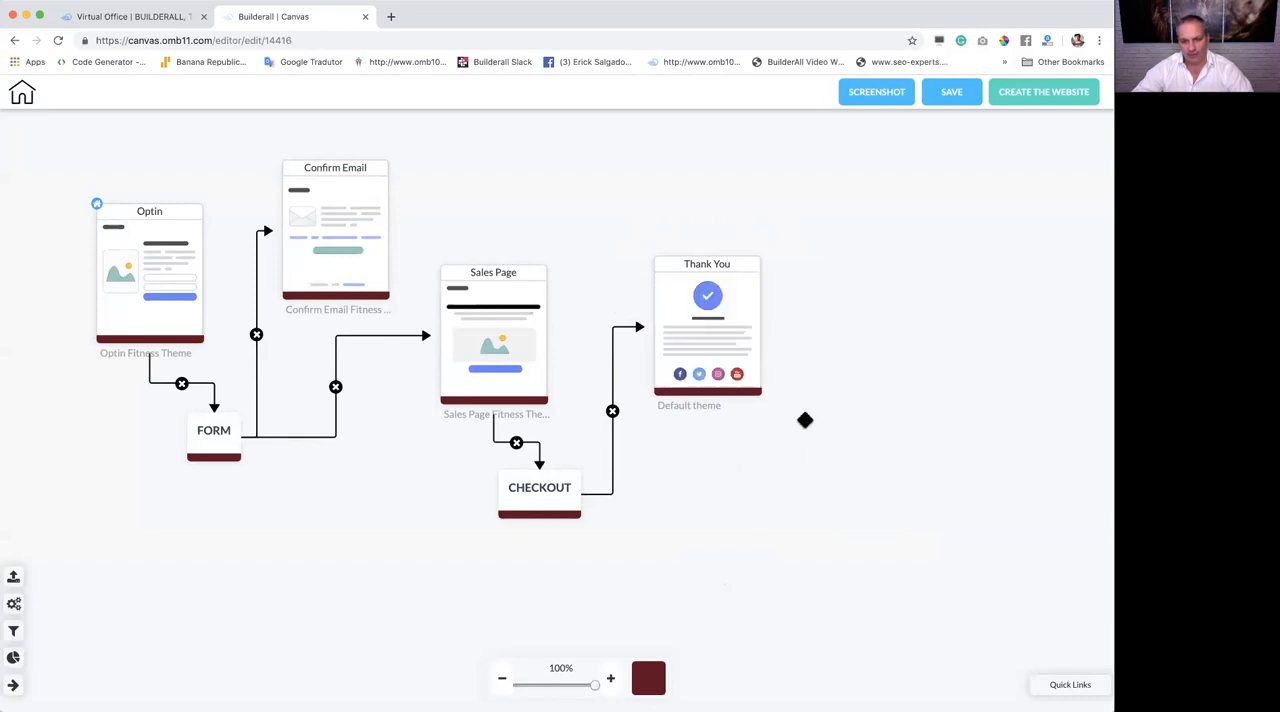
- Add a Membership Page linked from the Thank You page and move it closer, slightly above the Thank You page
mouse_move(715, 347)
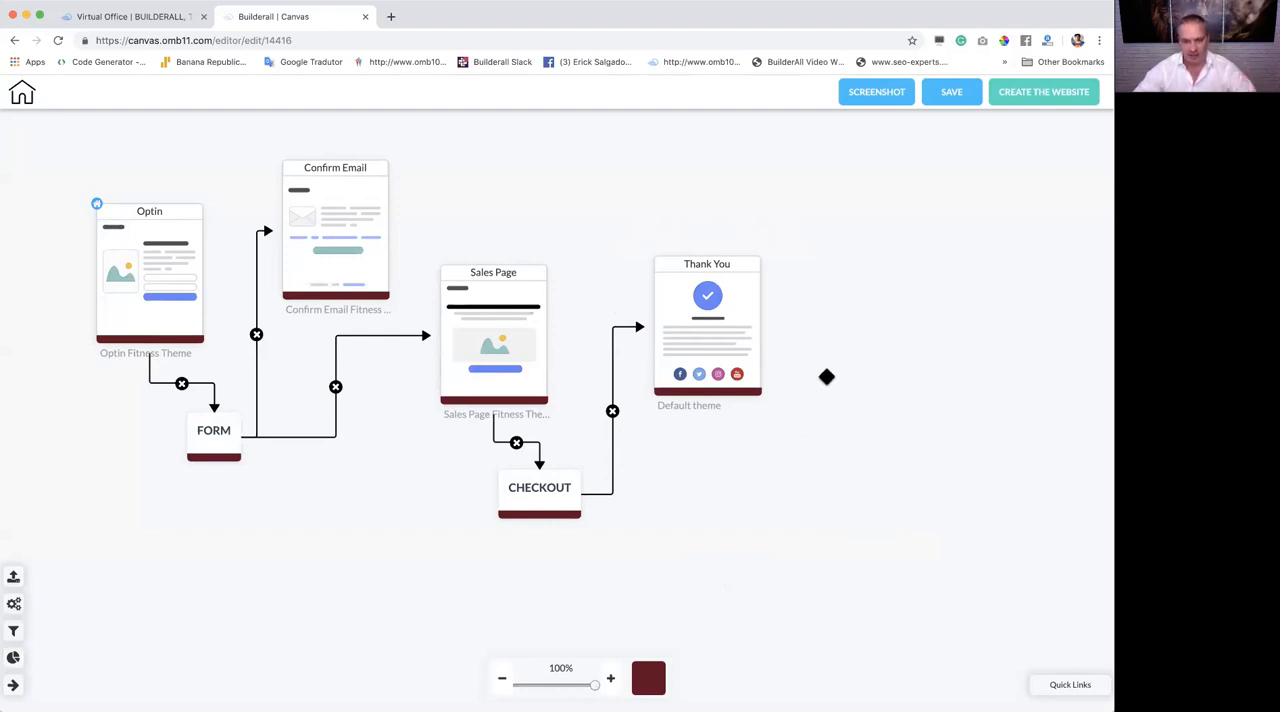
mouse_move(708, 372)
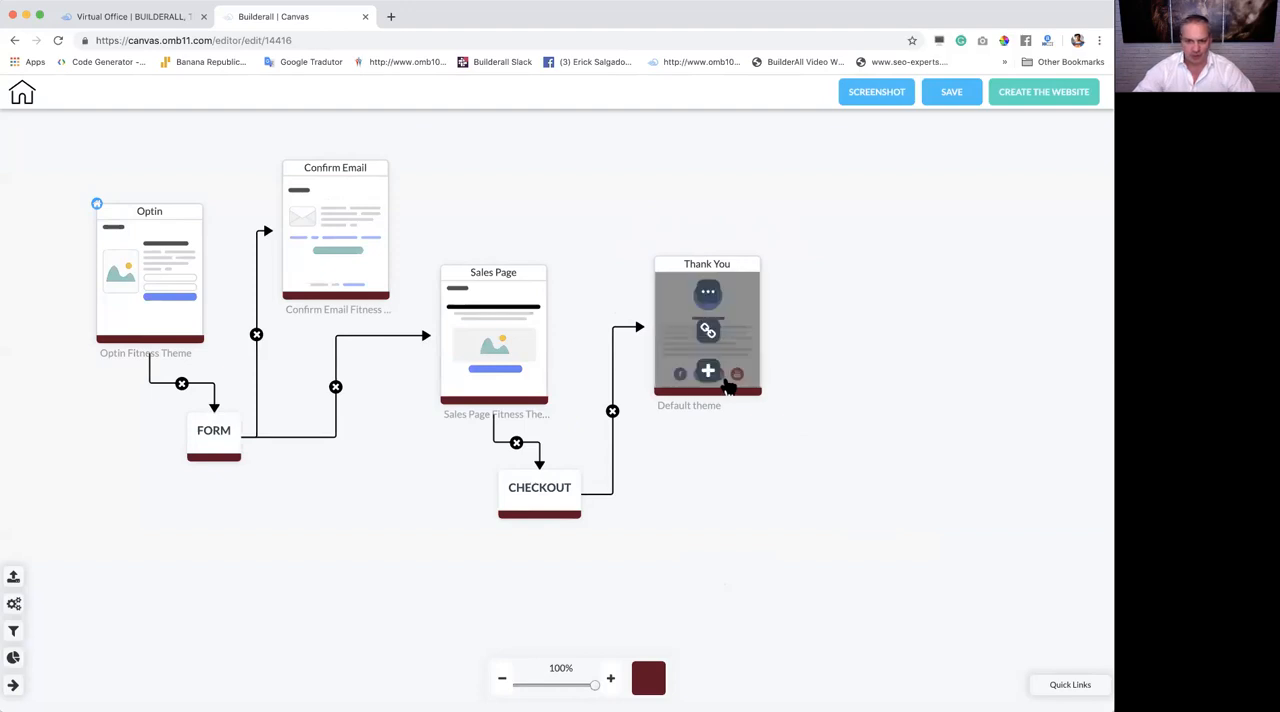
left_click(708, 370)
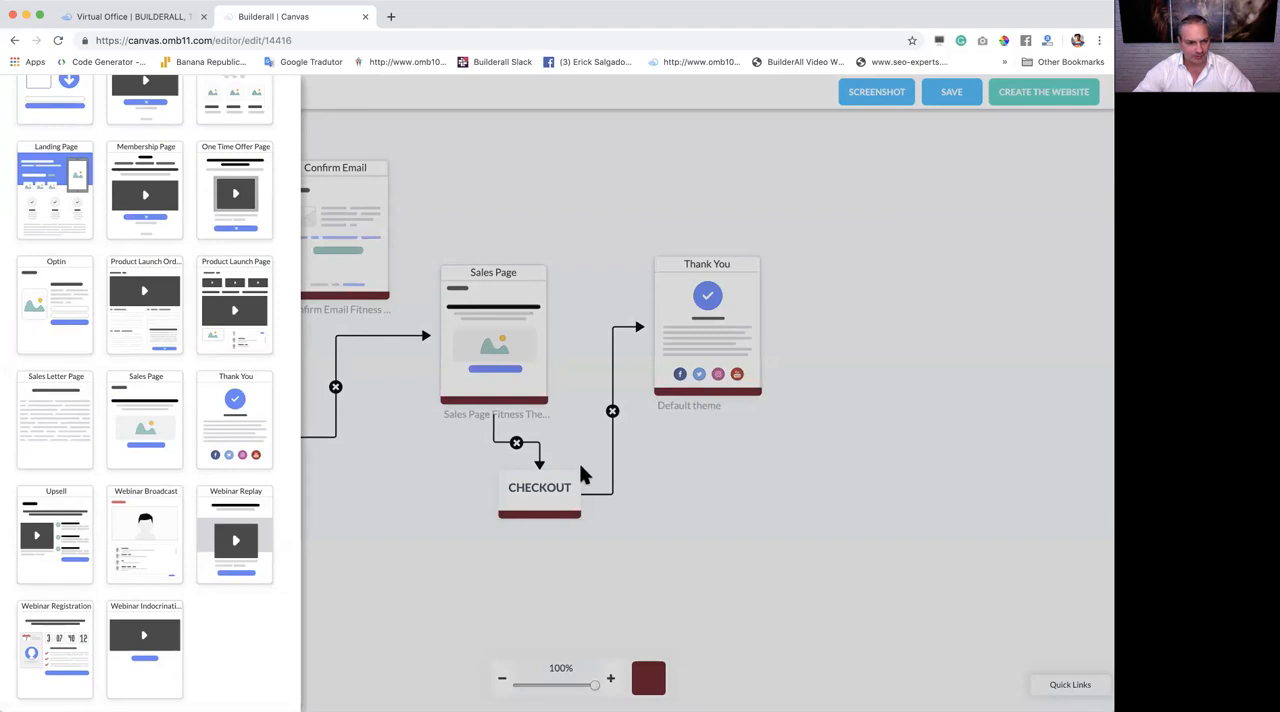
scroll(166, 337, "up", 3)
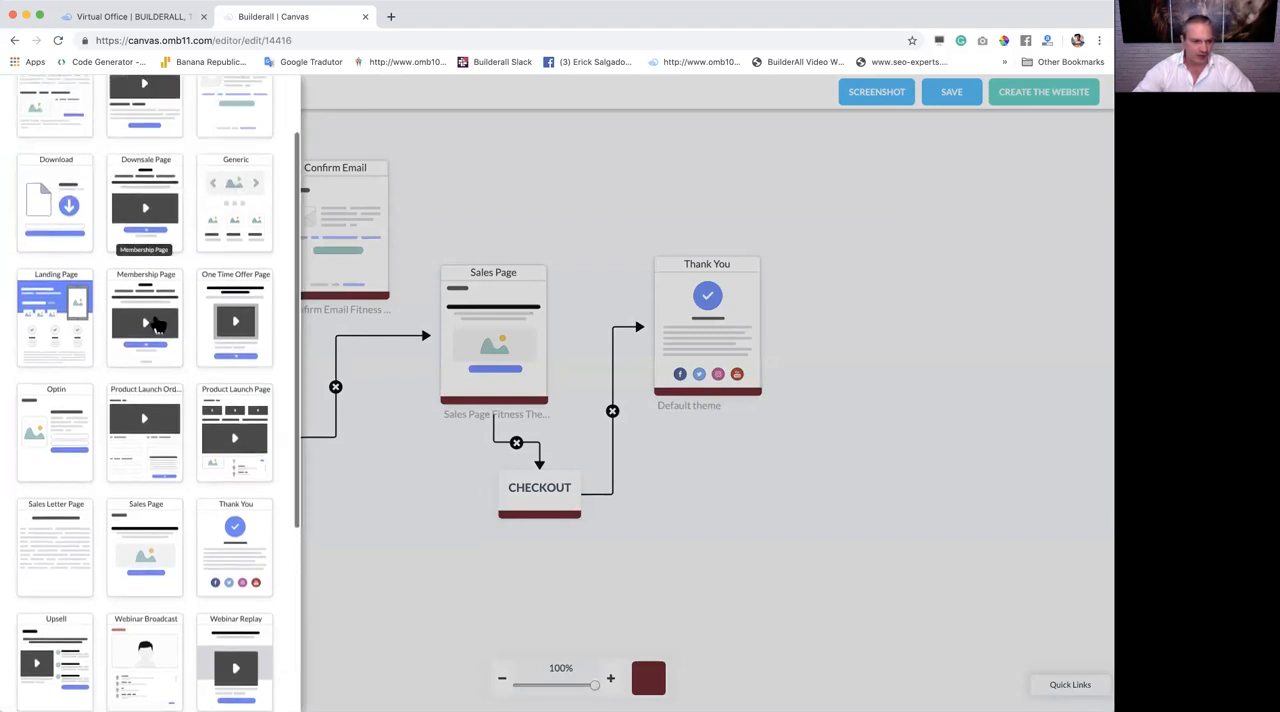
left_click(156, 324)
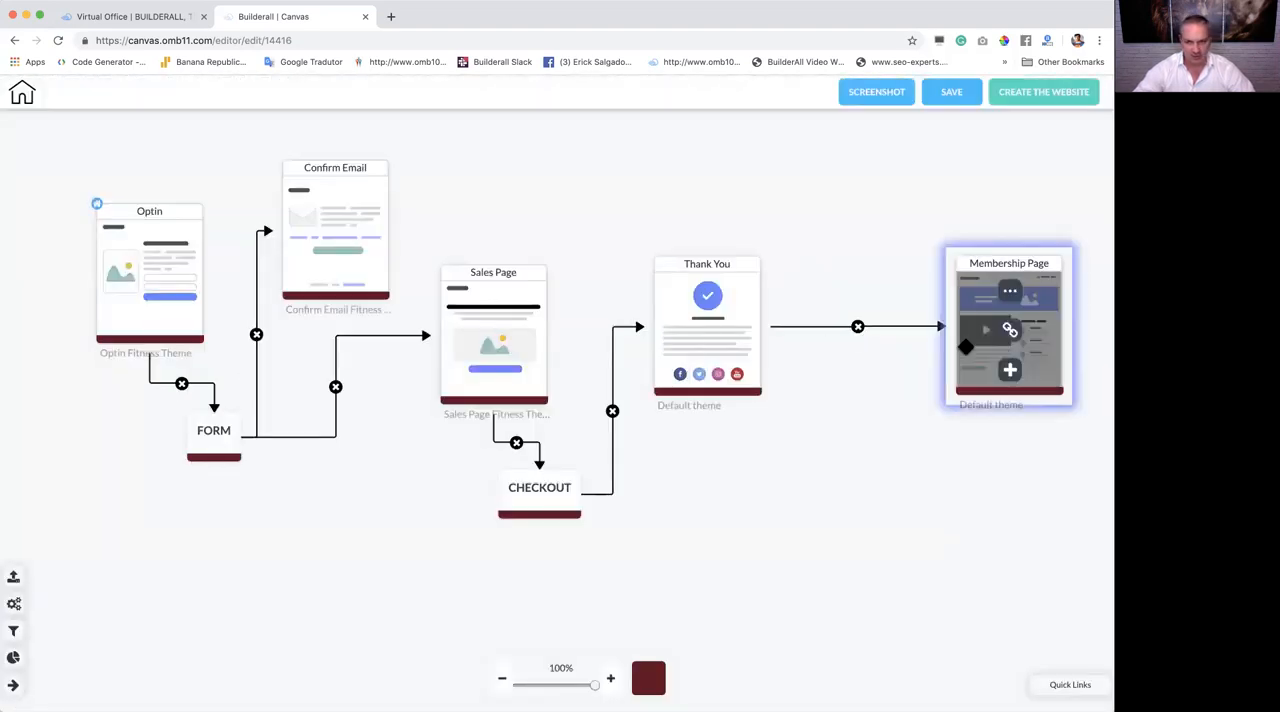
left_click_drag(966, 347, 844, 302)
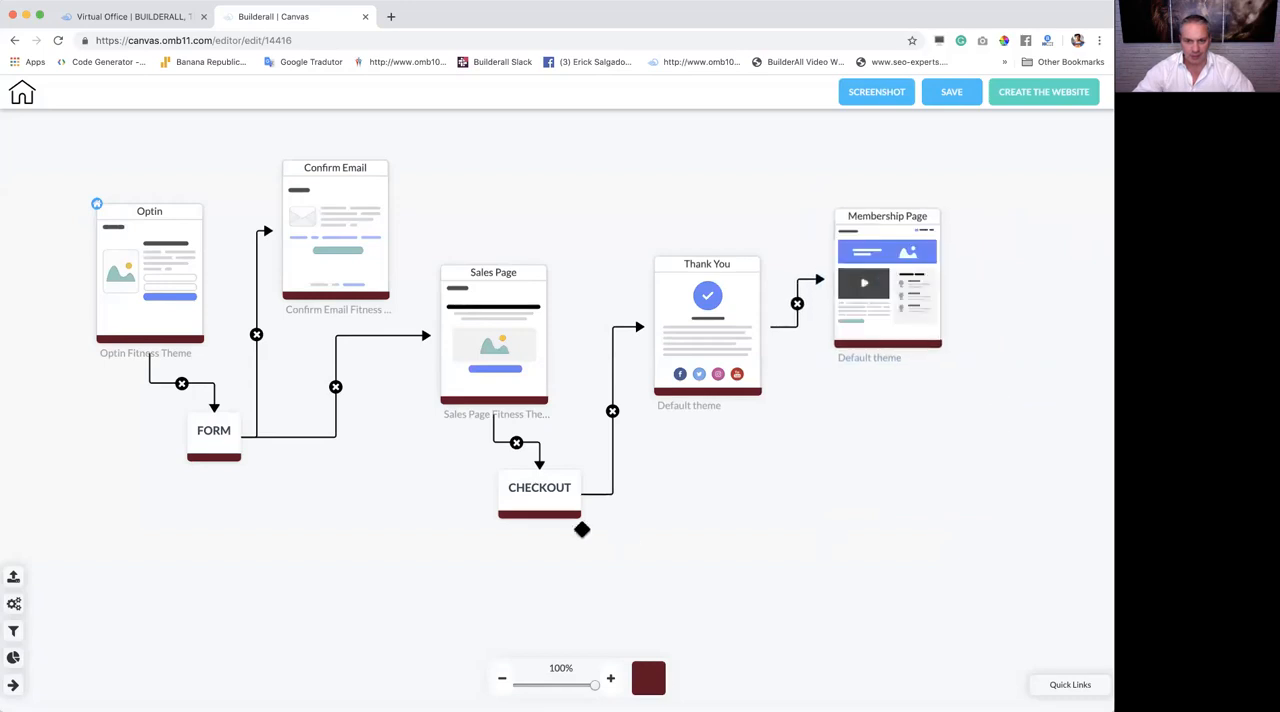
- Apply the Thank You Fitness Theme to the Thank You page
mouse_move(190, 246)
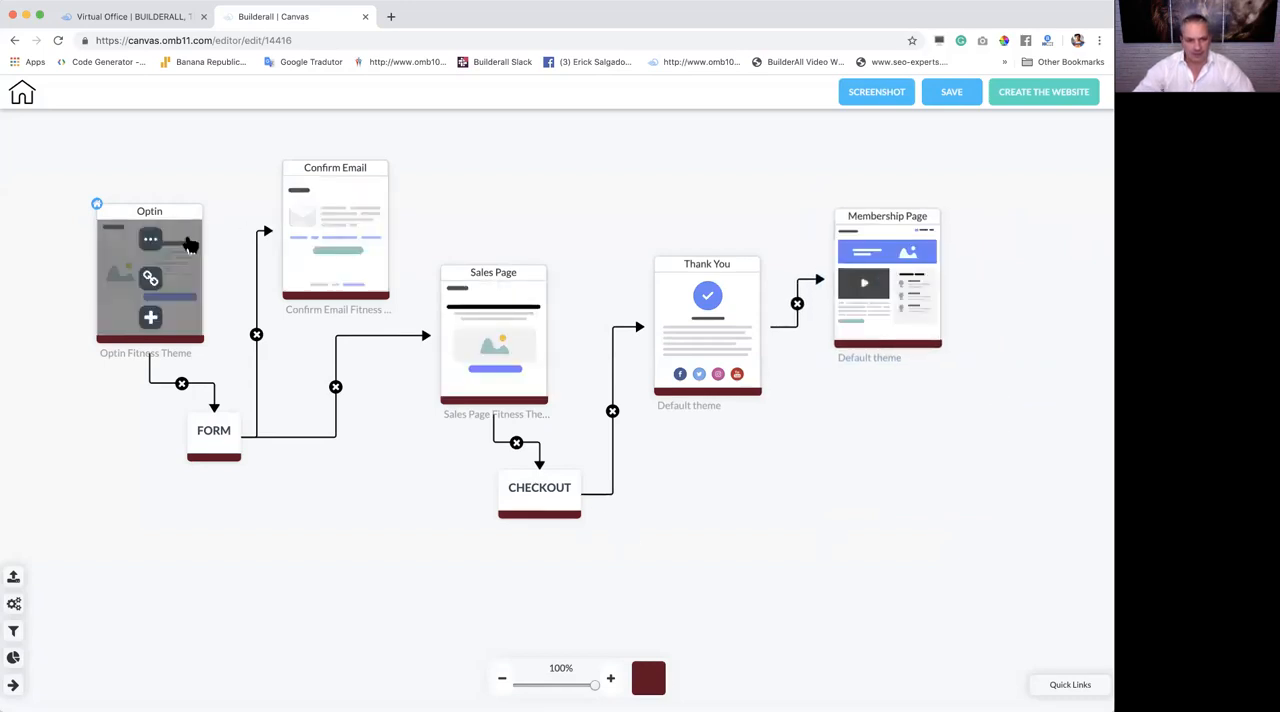
mouse_move(358, 228)
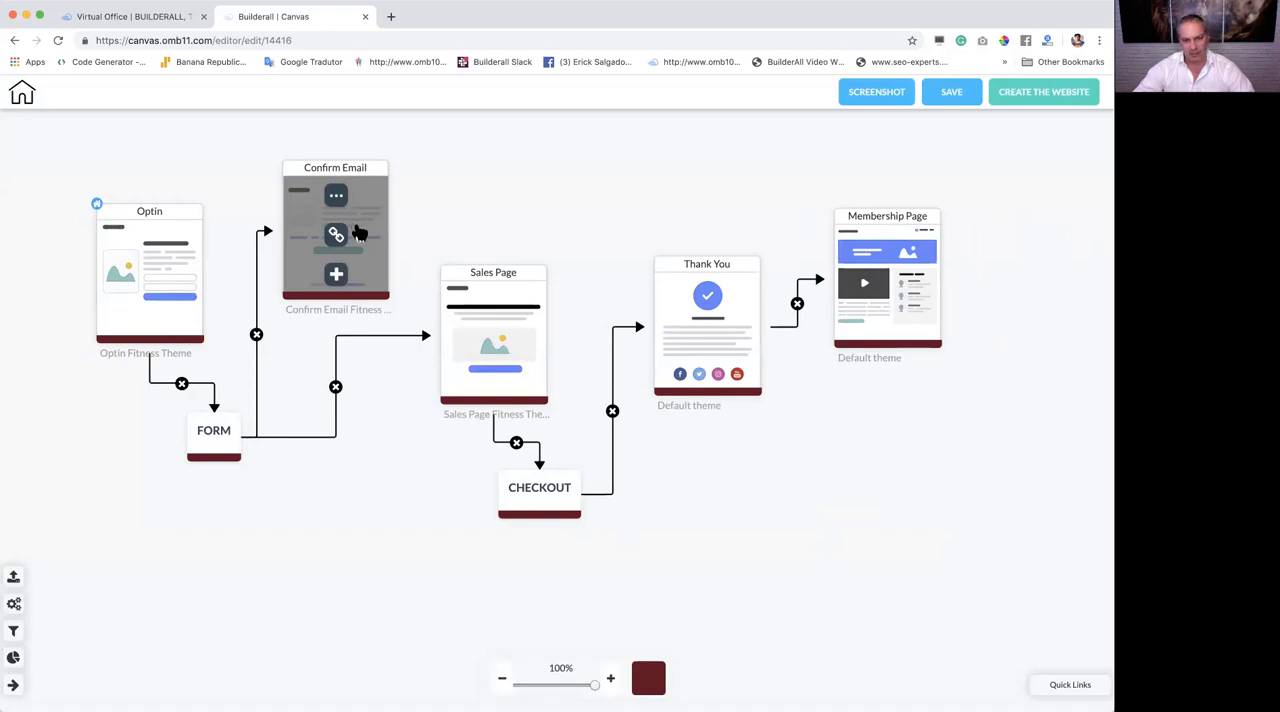
mouse_move(524, 316)
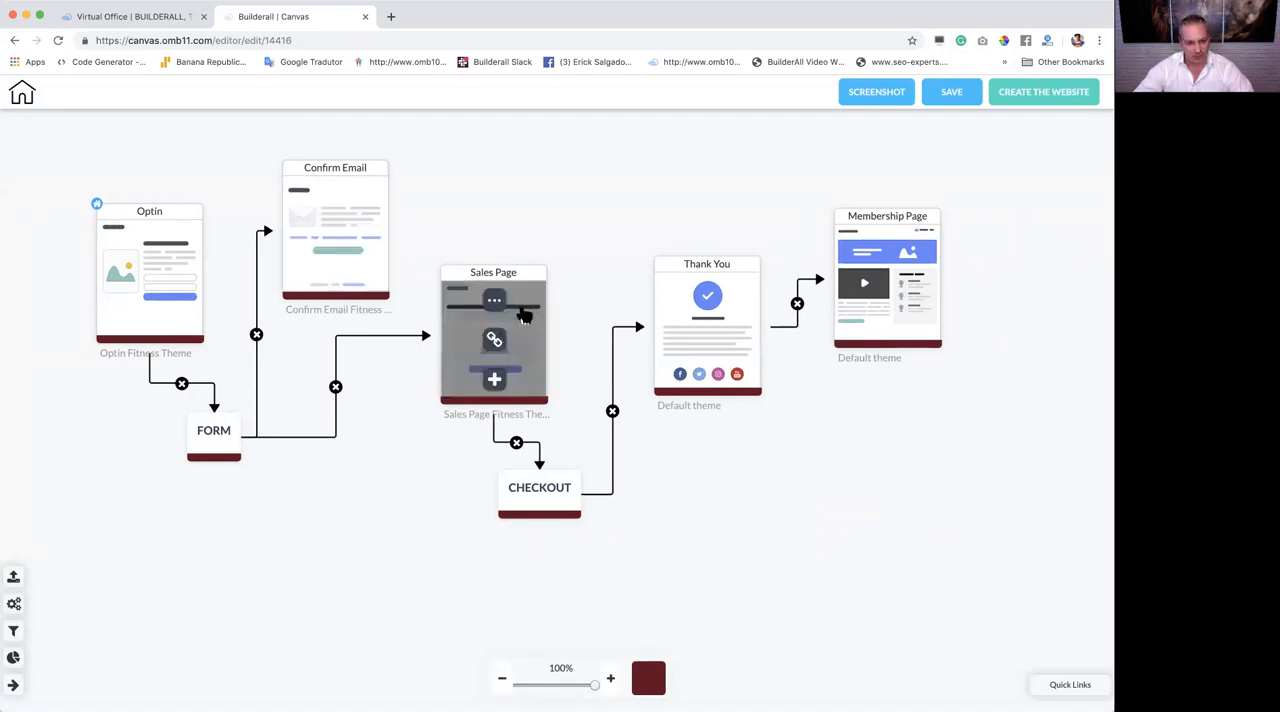
scroll(524, 316, "down", 2)
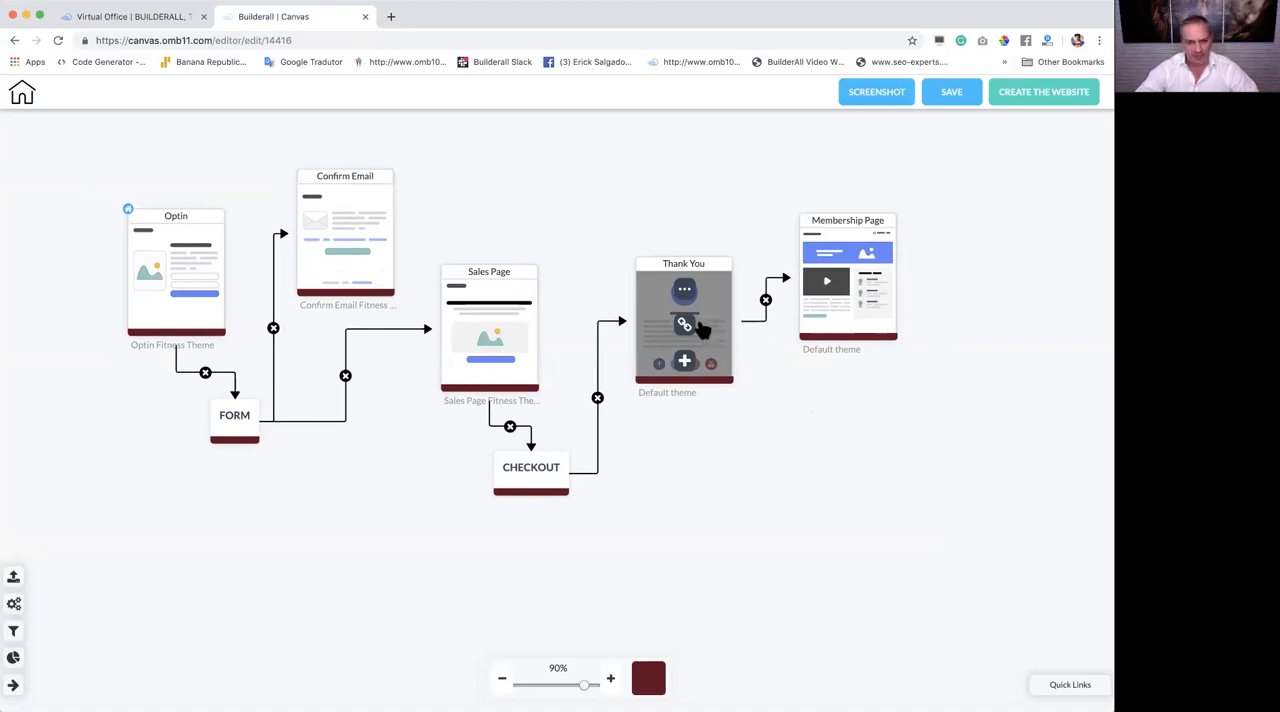
mouse_move(863, 266)
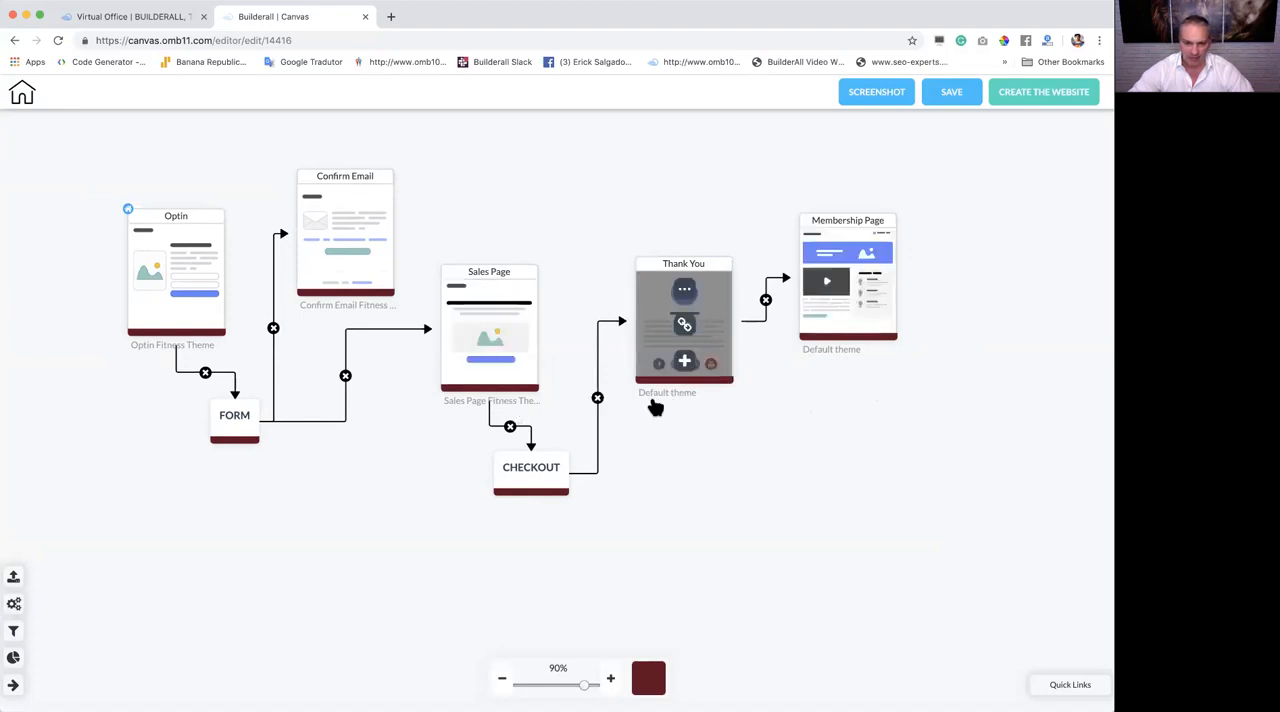
left_click(684, 289)
left_click(905, 194)
left_click(913, 230)
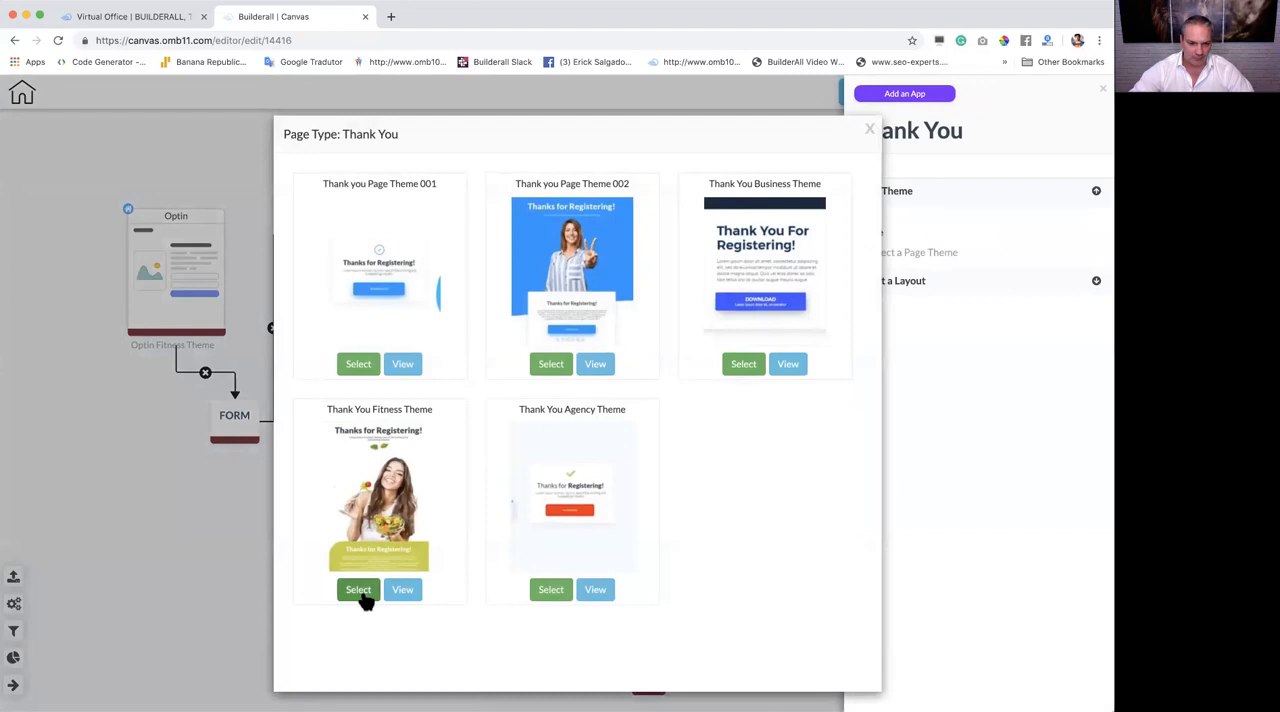
left_click(360, 592)
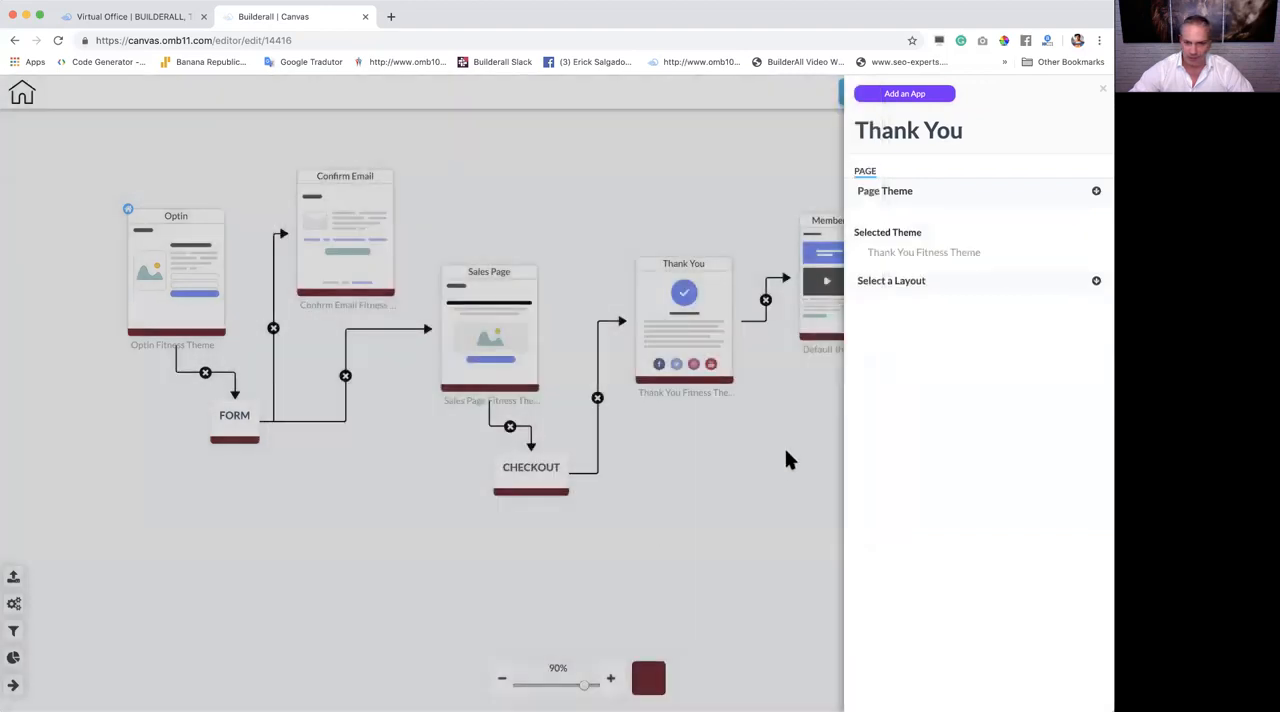
left_click(784, 451)
- Apply the Membership Fitness Theme to the Membership Page
left_click(855, 250)
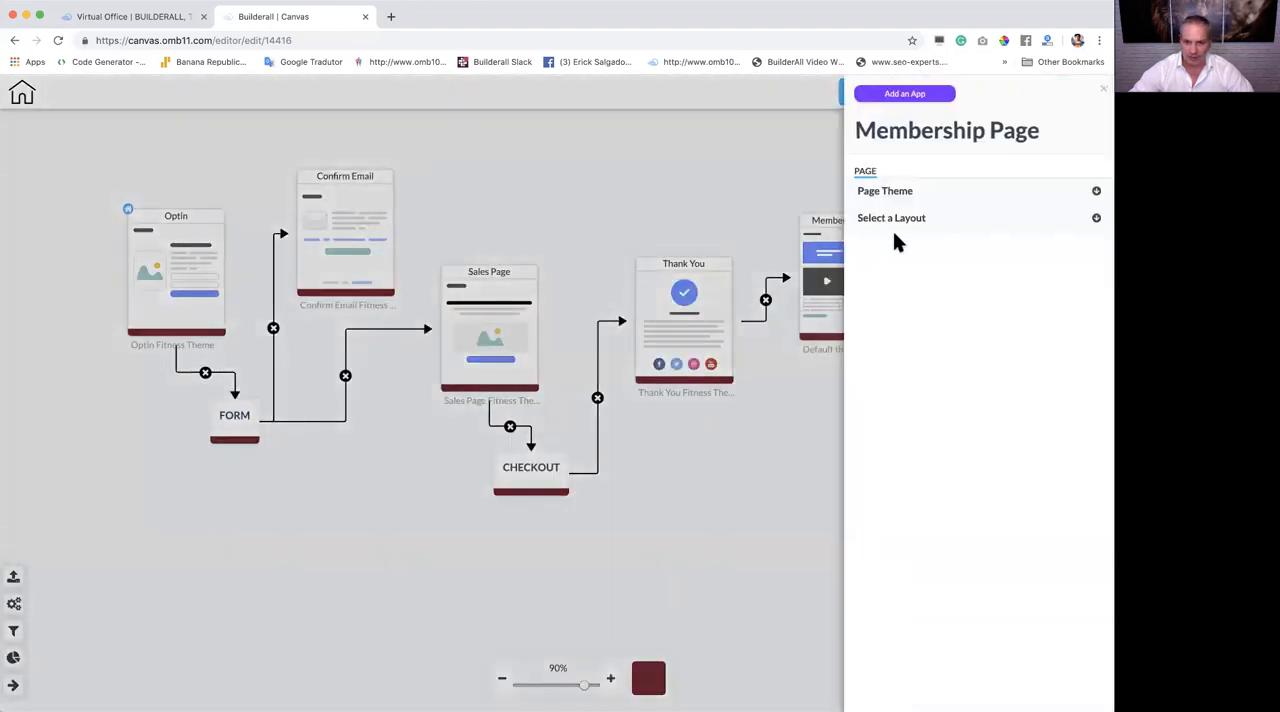
left_click(892, 191)
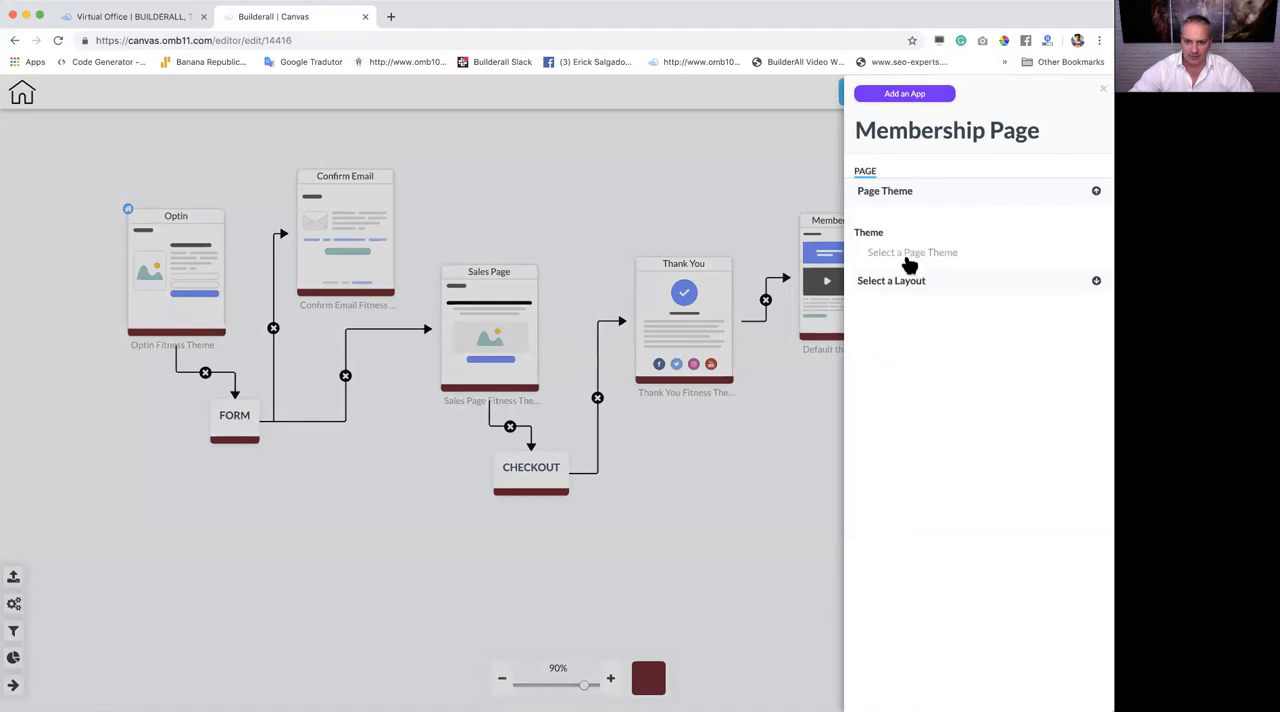
left_click(906, 258)
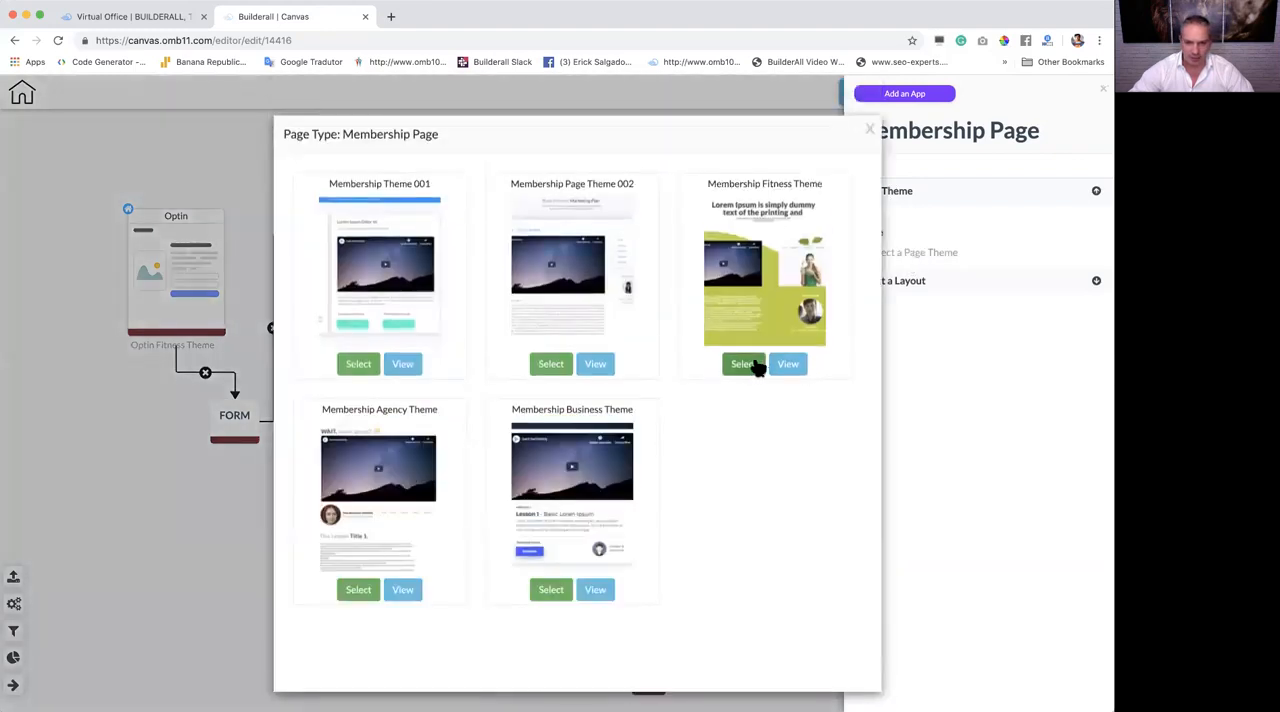
left_click(745, 364)
left_click(766, 470)
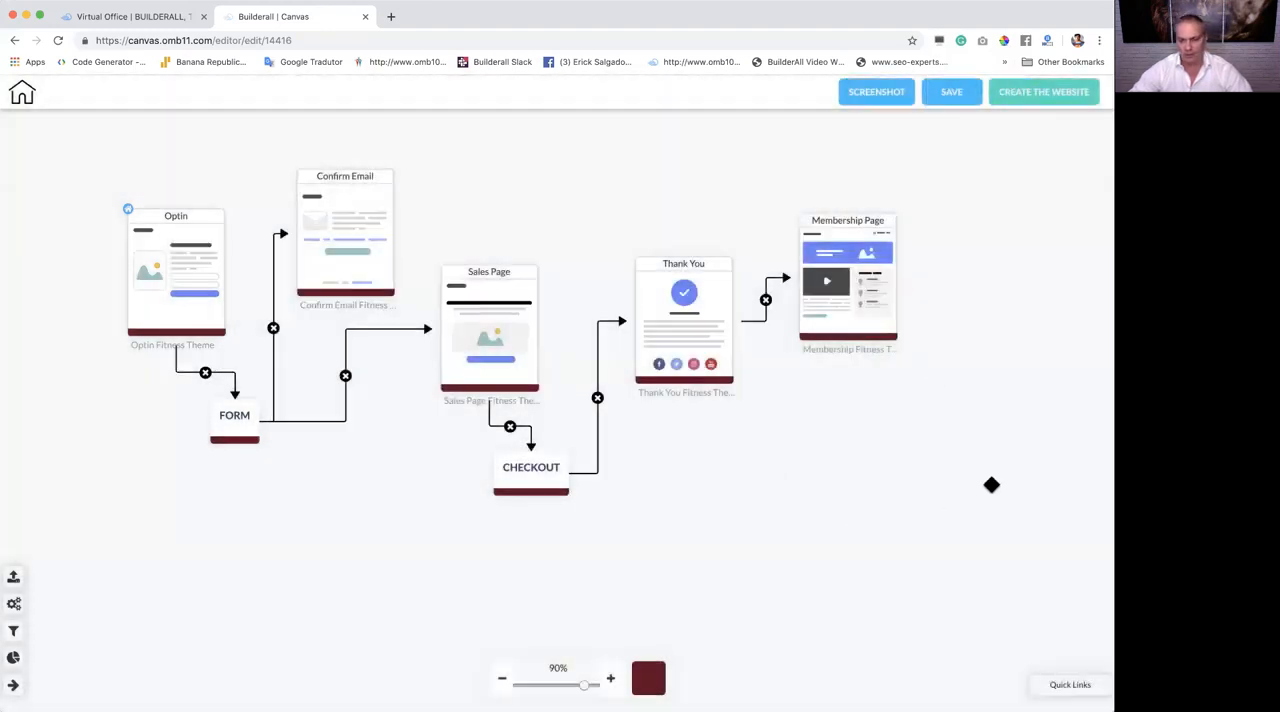
- Start a new layout from the Membership Page settings, titled "Membership" and coloured Maraschino red
mouse_move(826, 283)
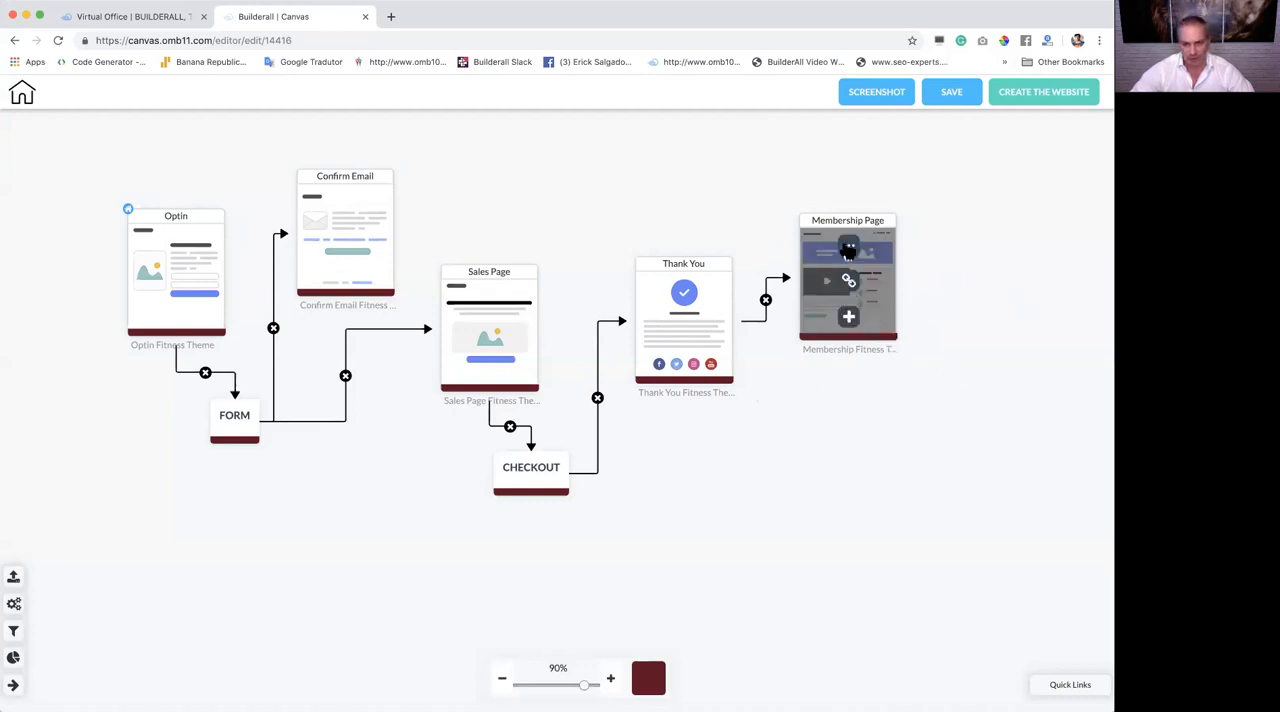
left_click(848, 247)
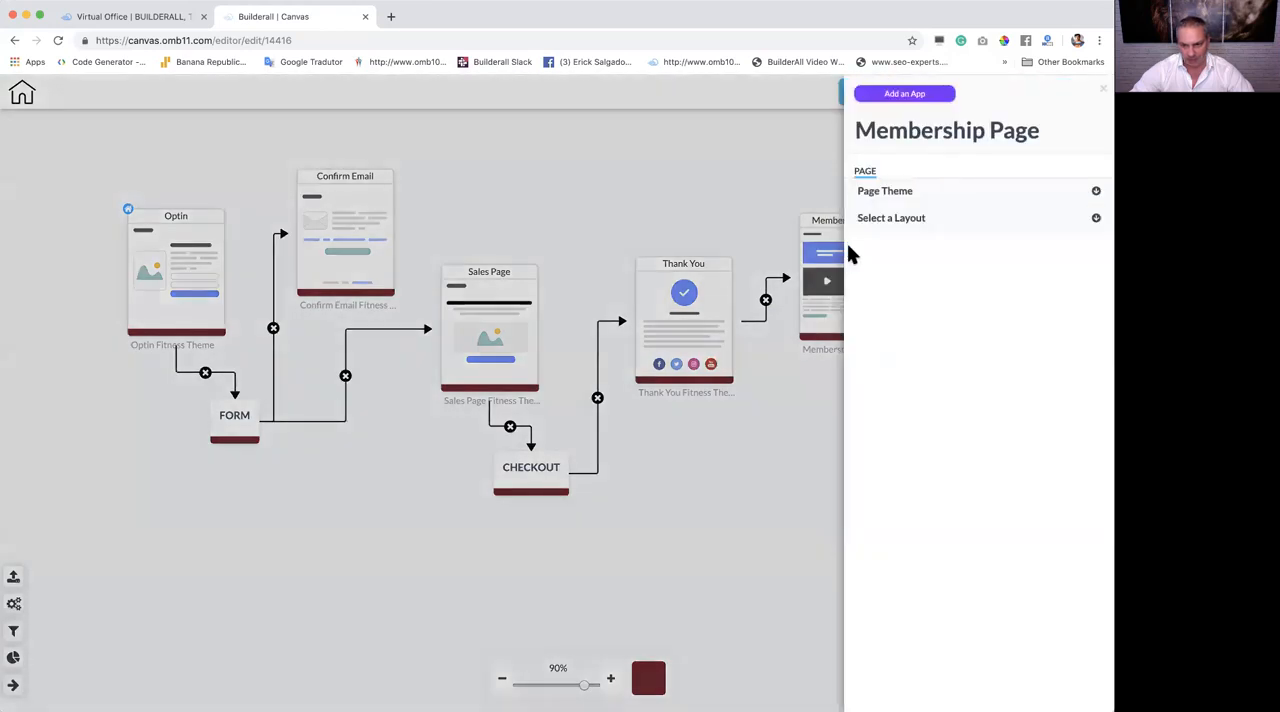
left_click(908, 191)
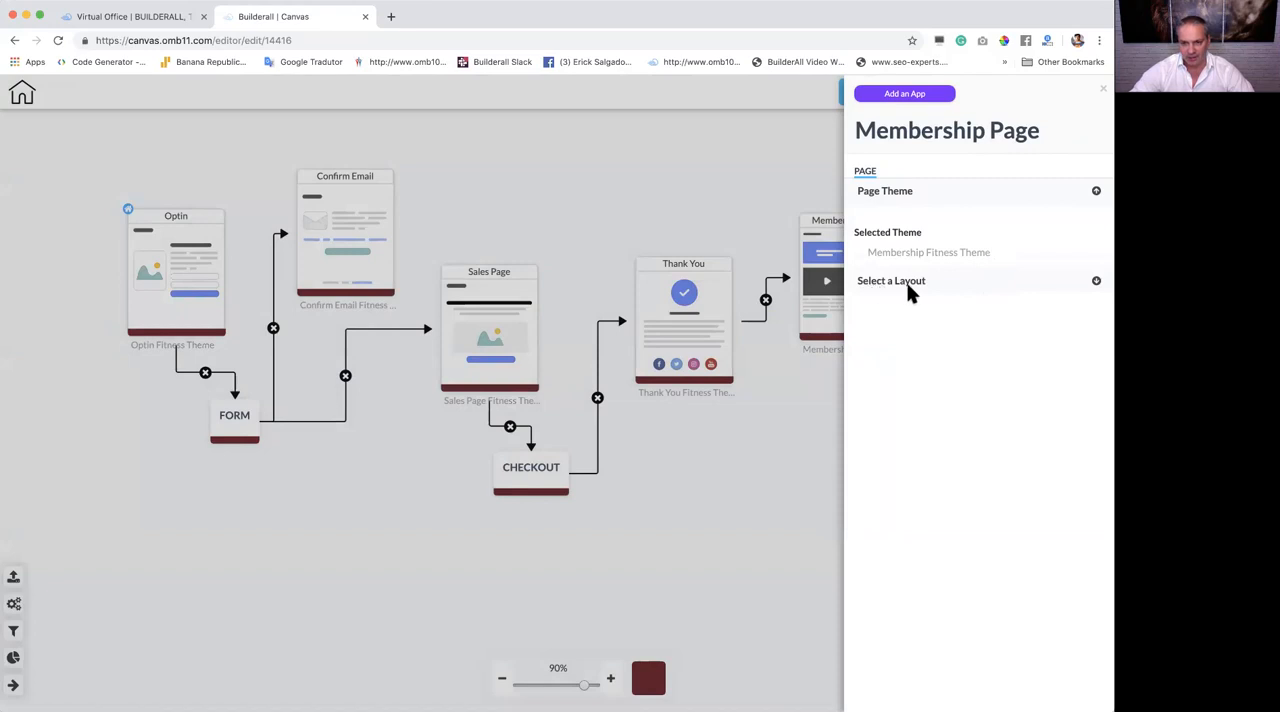
left_click(1096, 283)
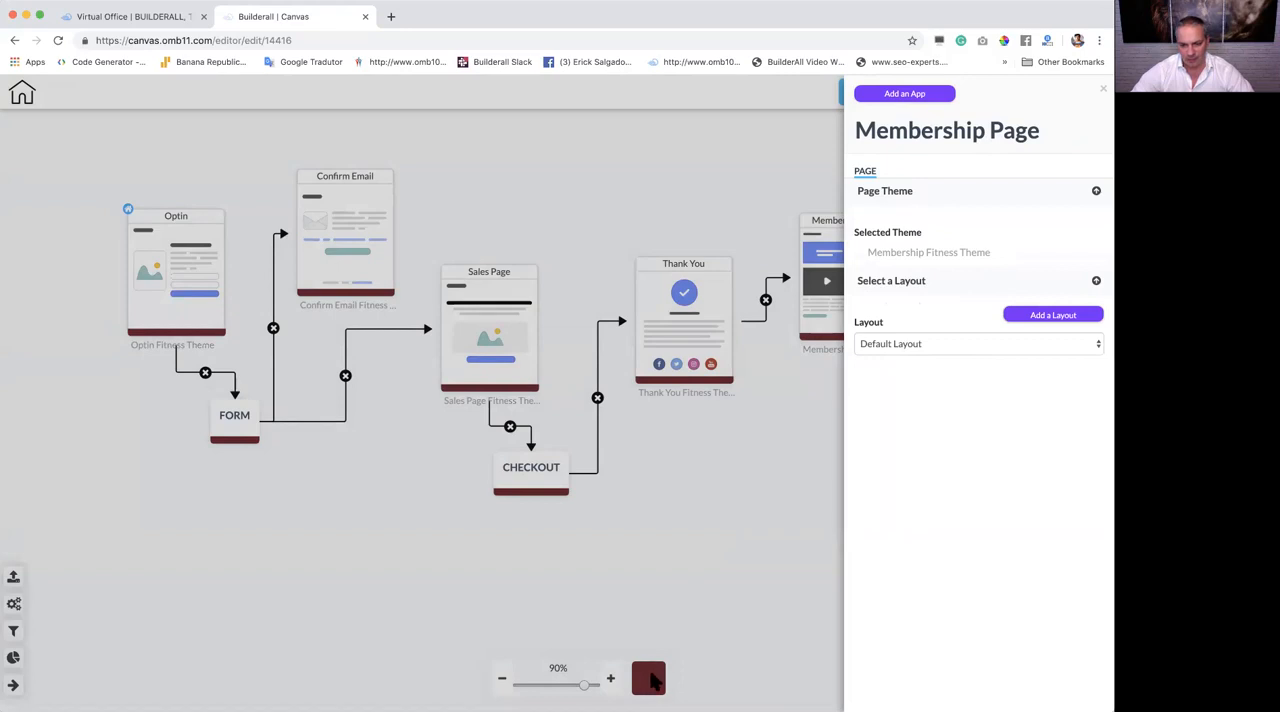
left_click(1063, 320)
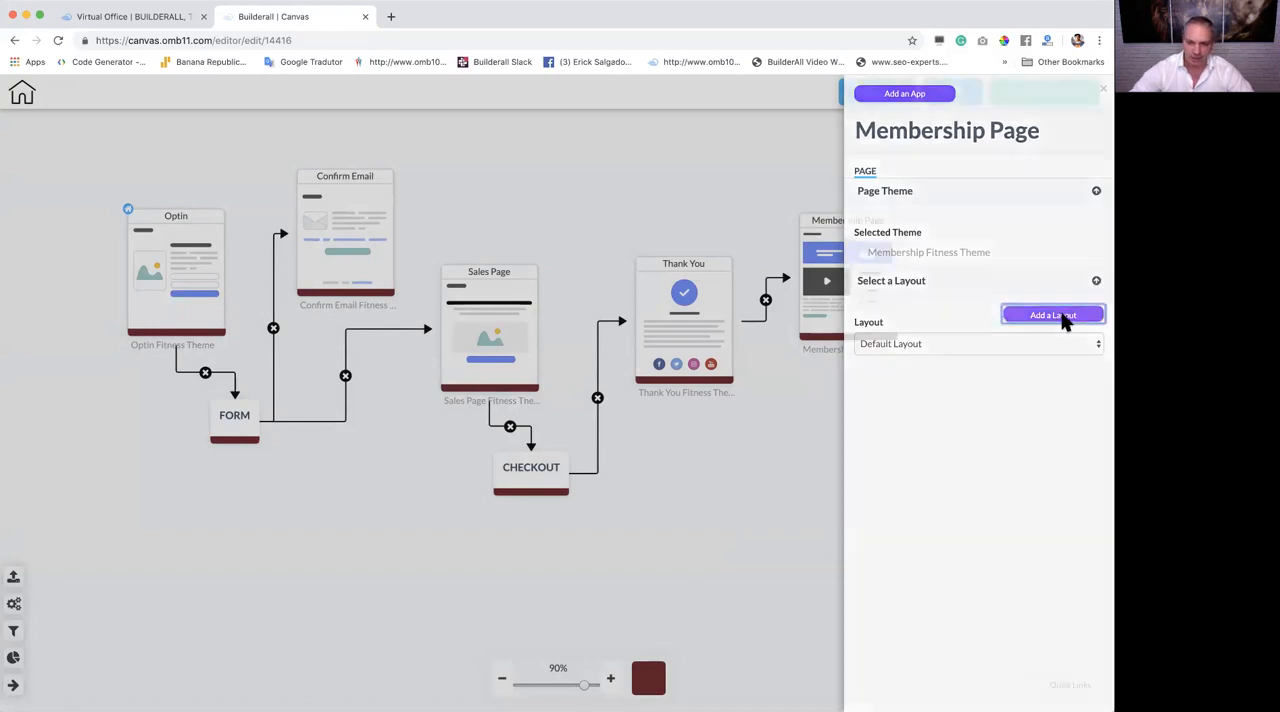
left_click(545, 372)
type("Membership")
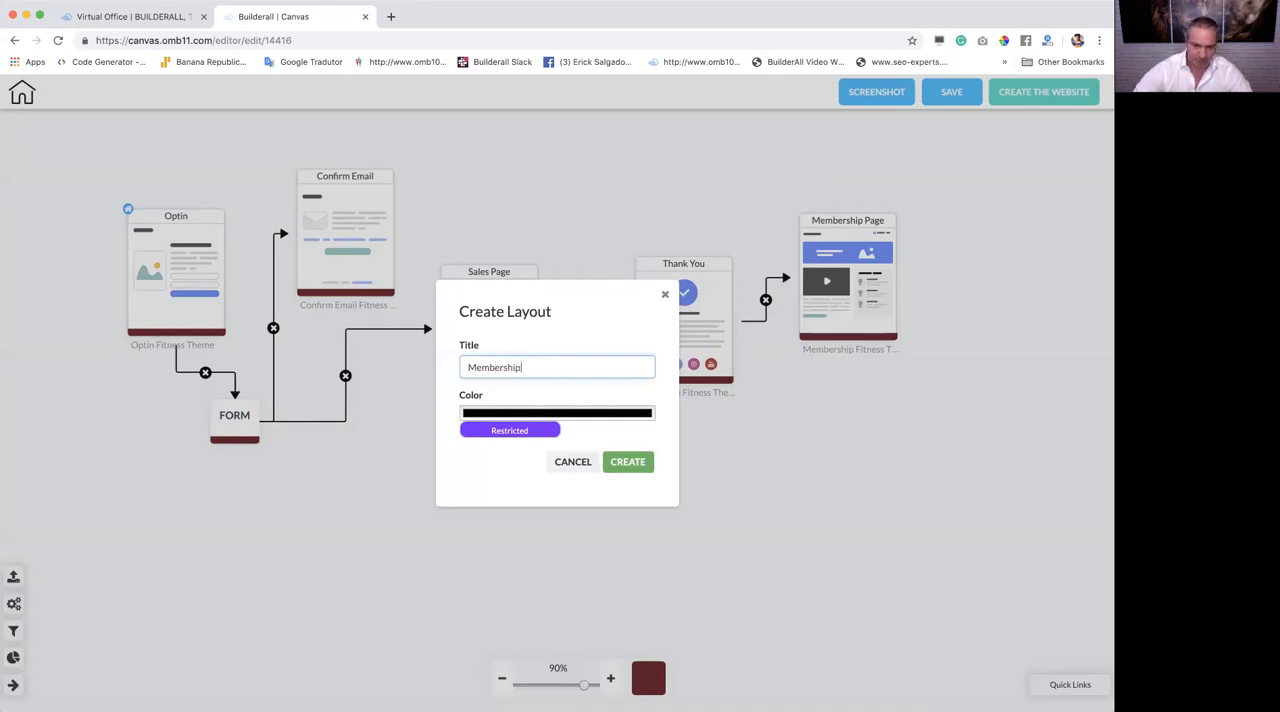
left_click(606, 416)
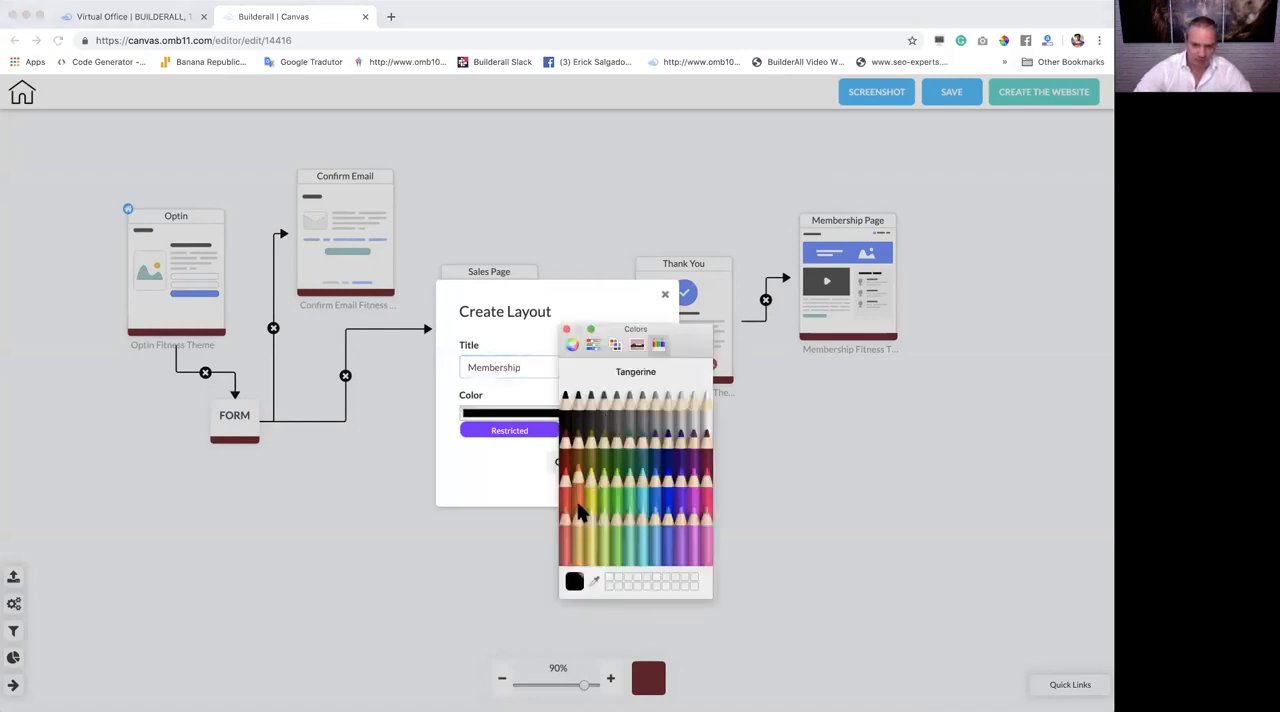
left_click(573, 503)
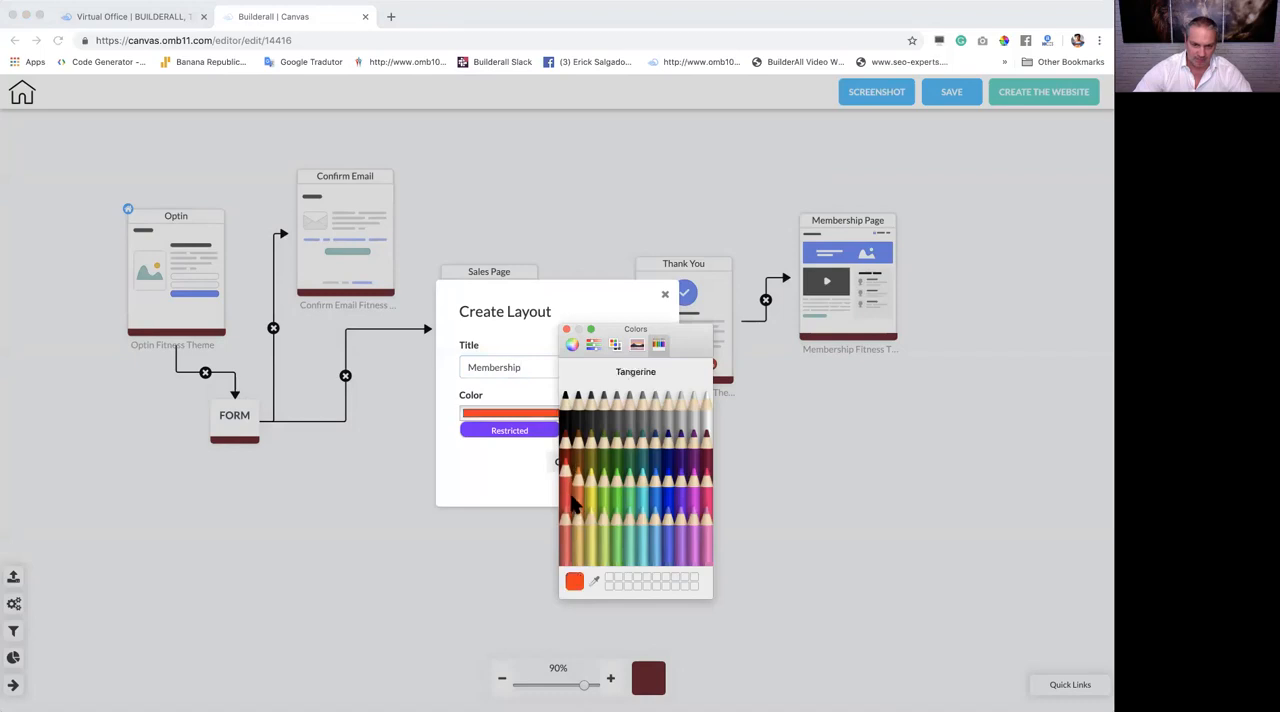
left_click(566, 330)
- Make the new layout restricted, with its restricted area opened via Manual/Payment, and create it
left_click(517, 436)
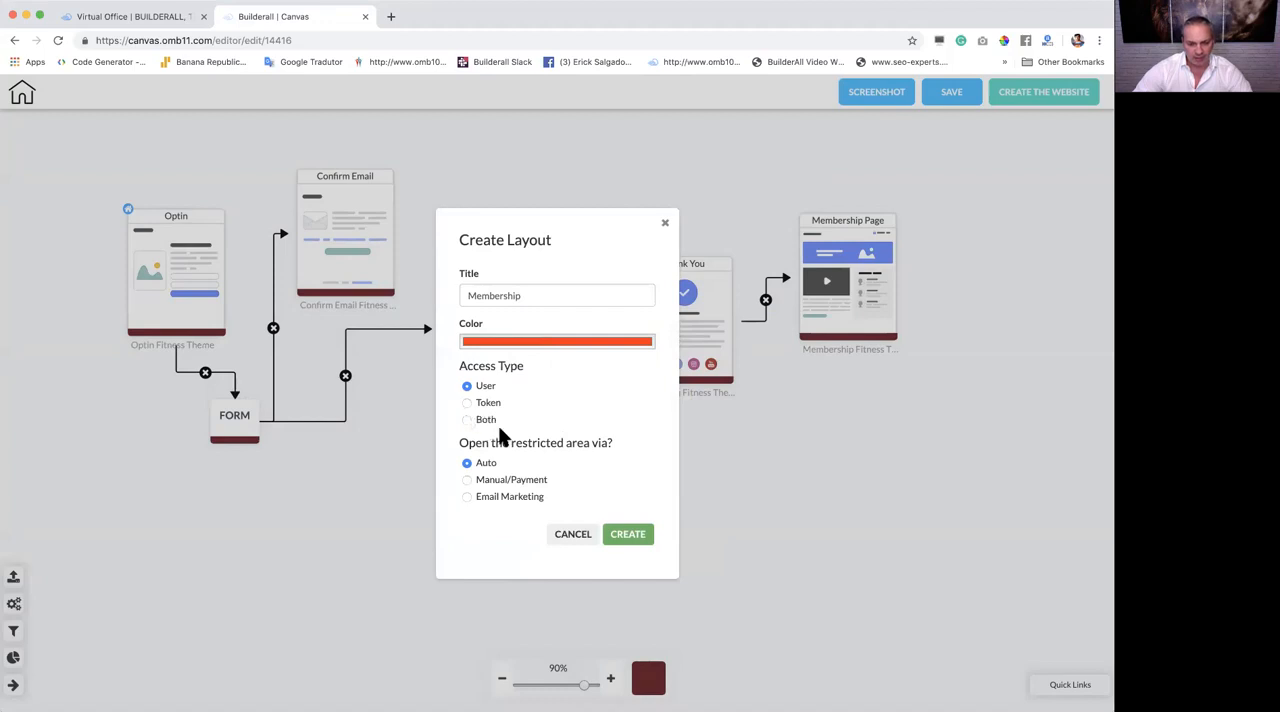
left_click(520, 480)
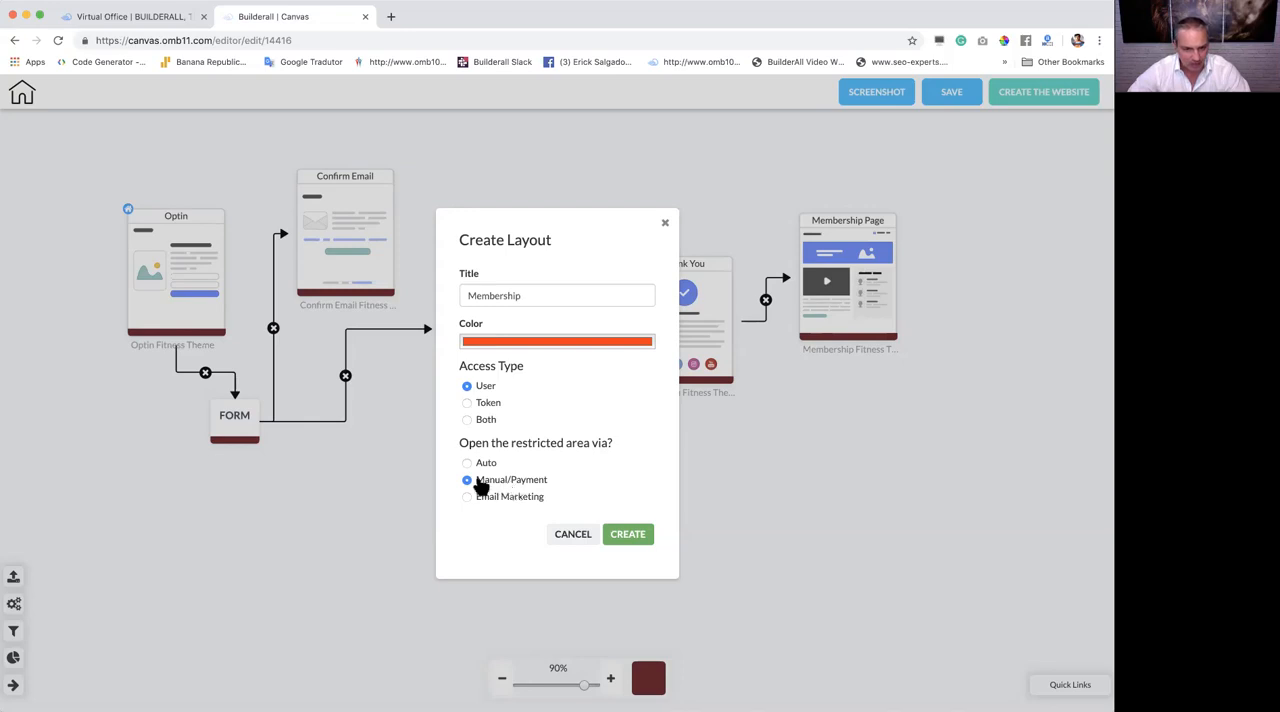
left_click(632, 534)
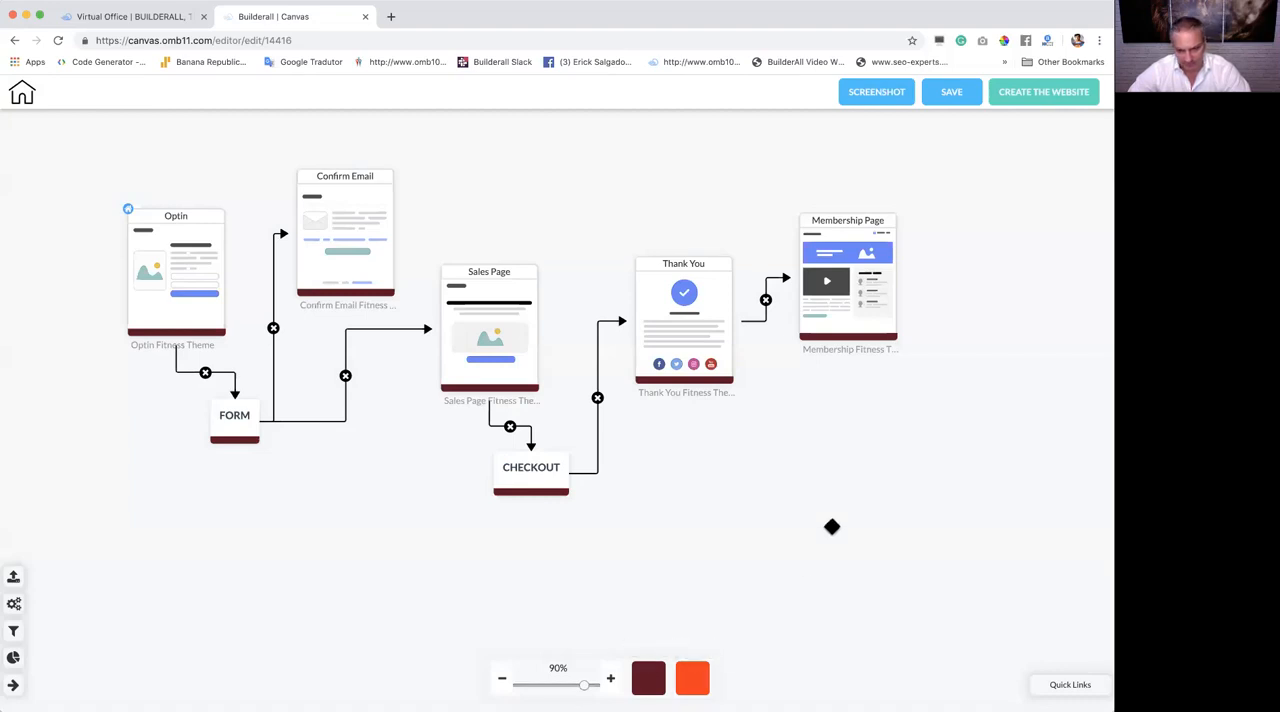
- Assign the Membership layout to the Membership Page in place of the Default Layout
left_click(848, 248)
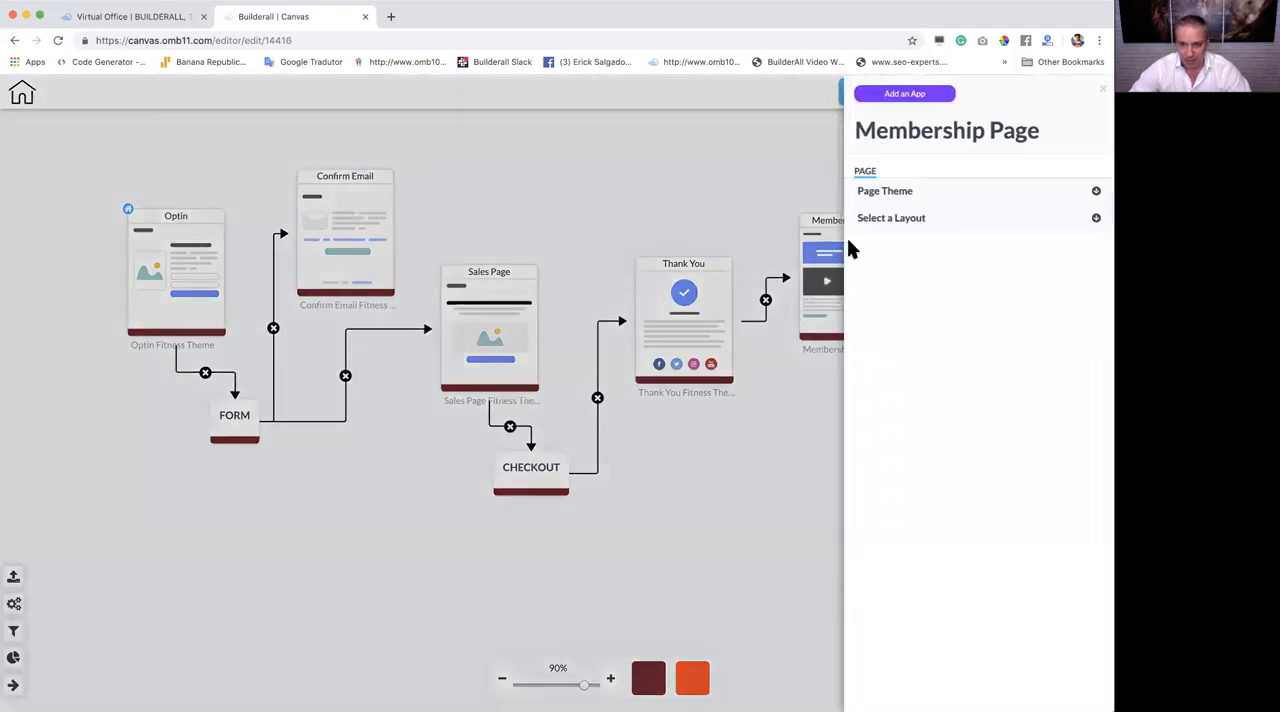
left_click(1070, 220)
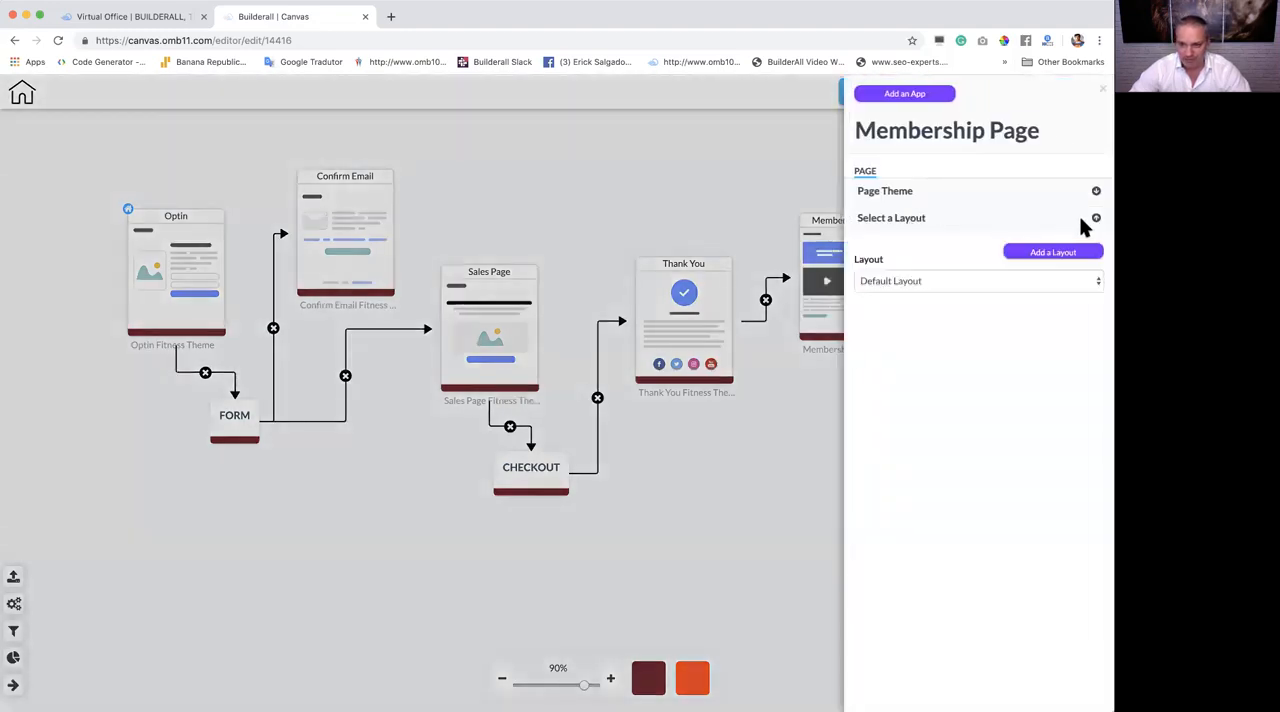
left_click(1058, 283)
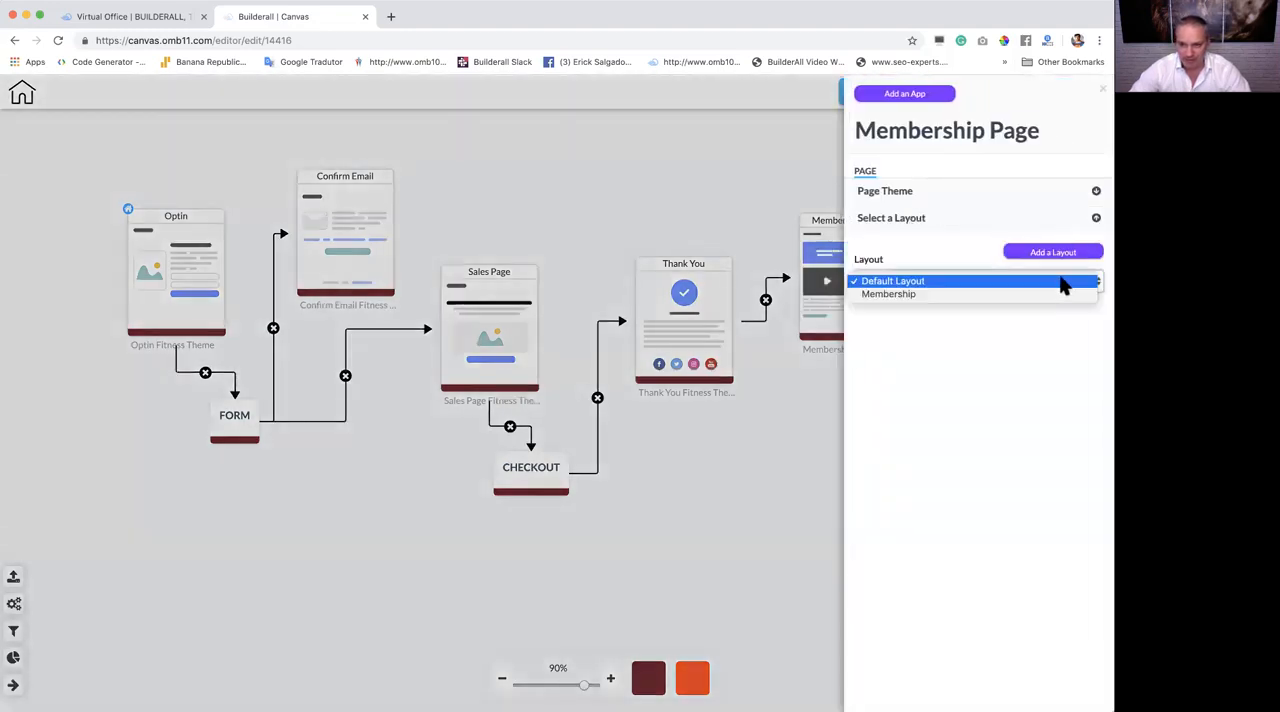
left_click(918, 295)
left_click(778, 457)
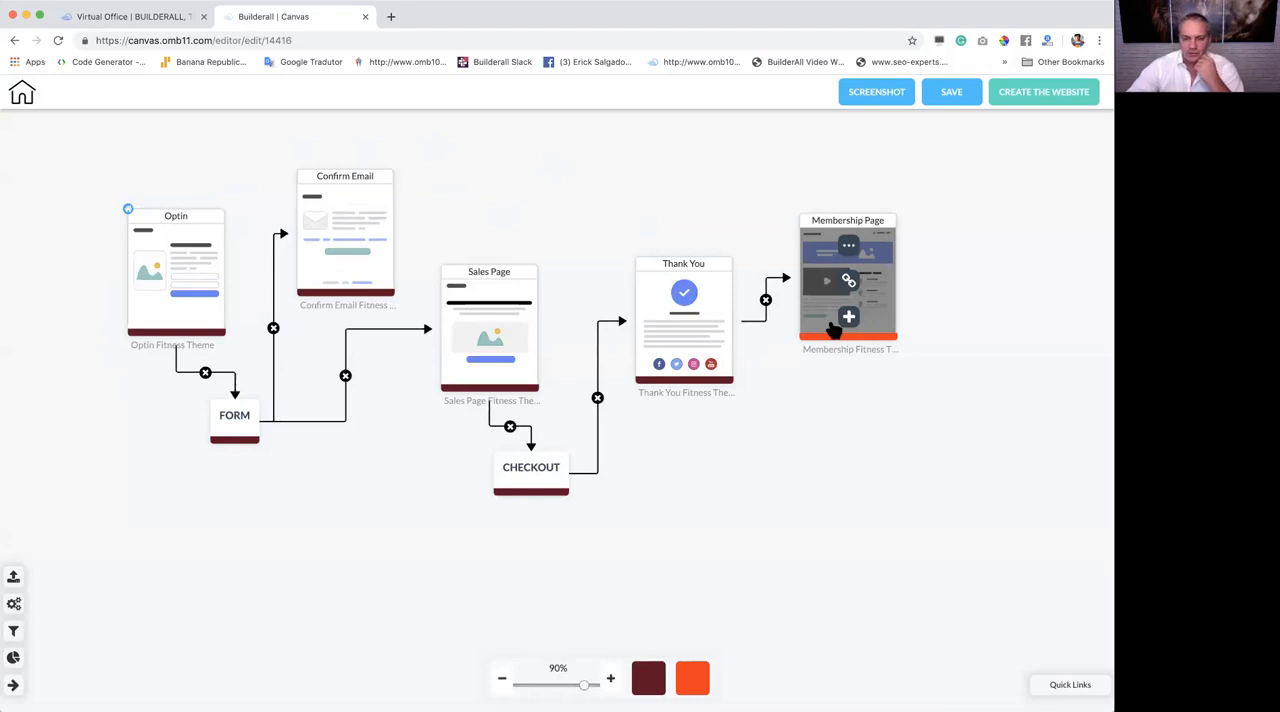
scroll(782, 364, "up", 1)
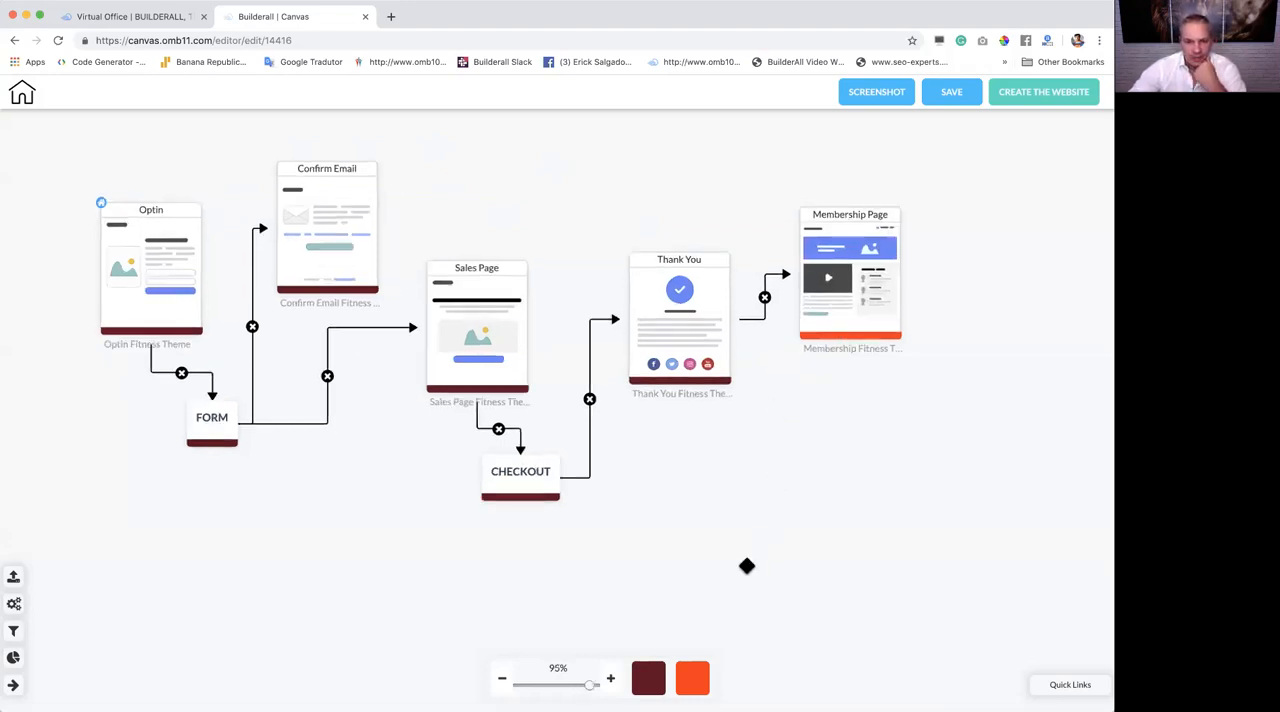
- Link the Sales Page's Diet Plus checkout to the Membership restricted area
mouse_move(866, 305)
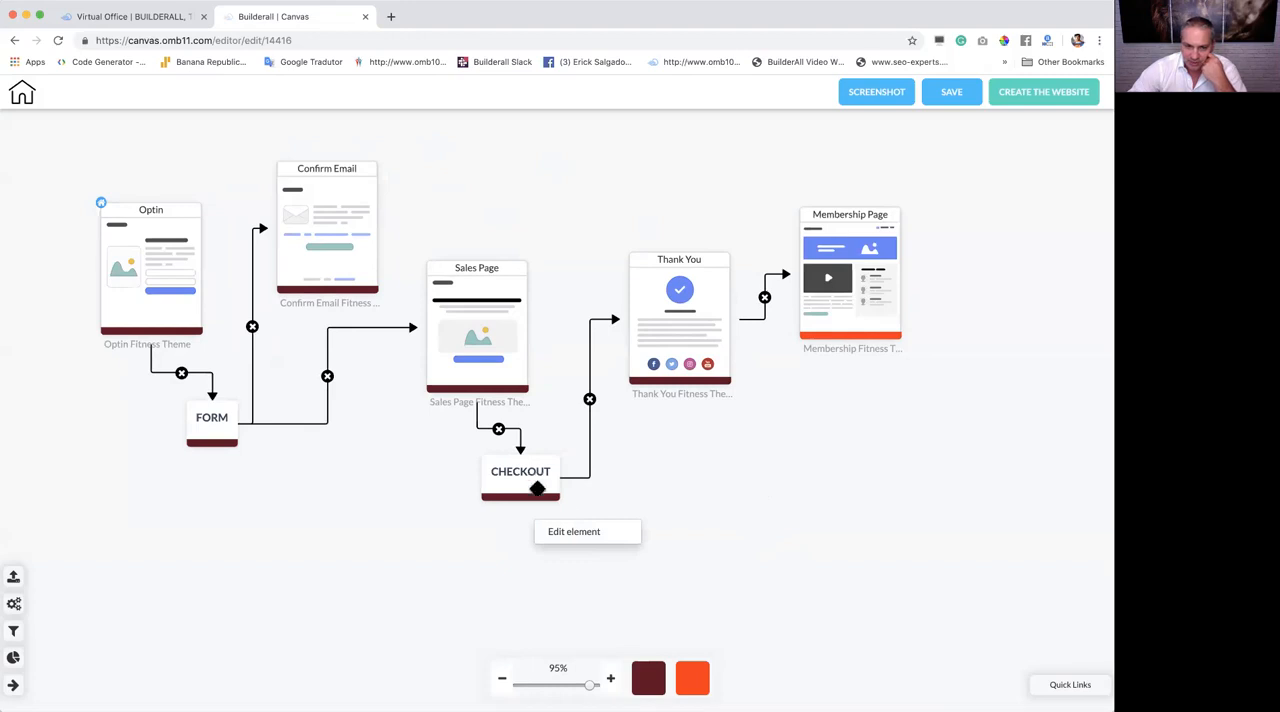
left_click(578, 531)
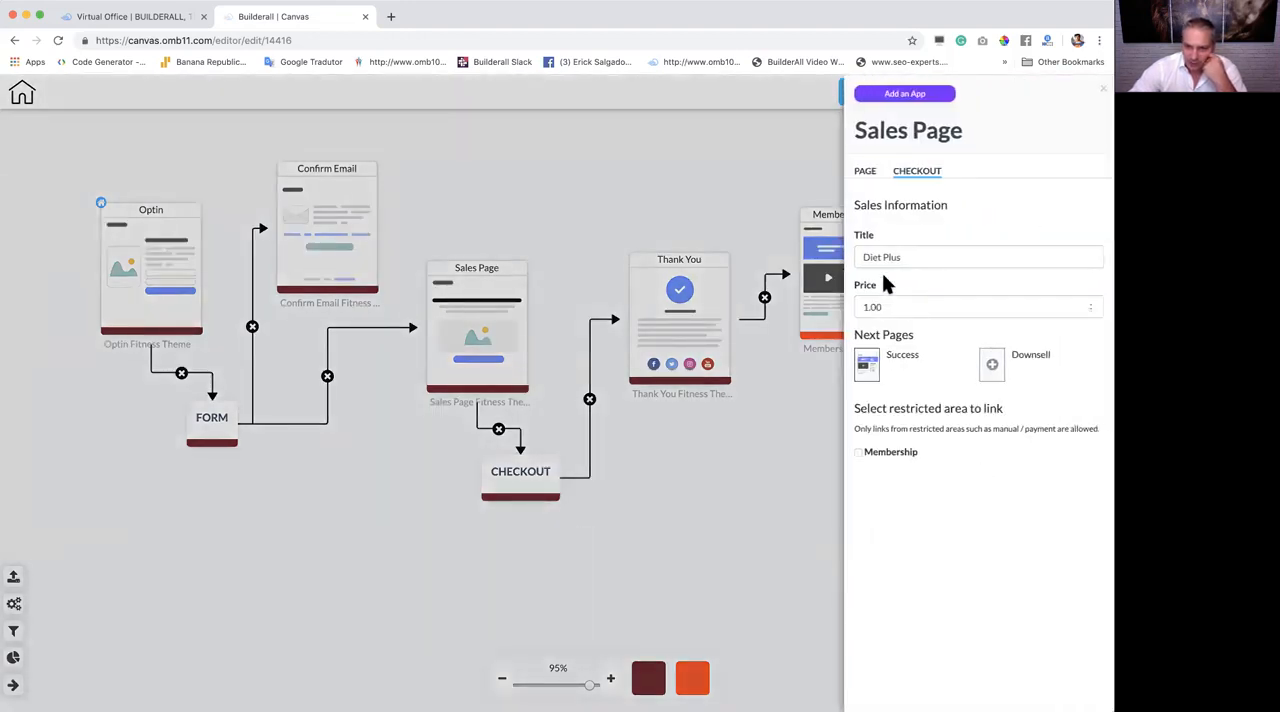
left_click(857, 453)
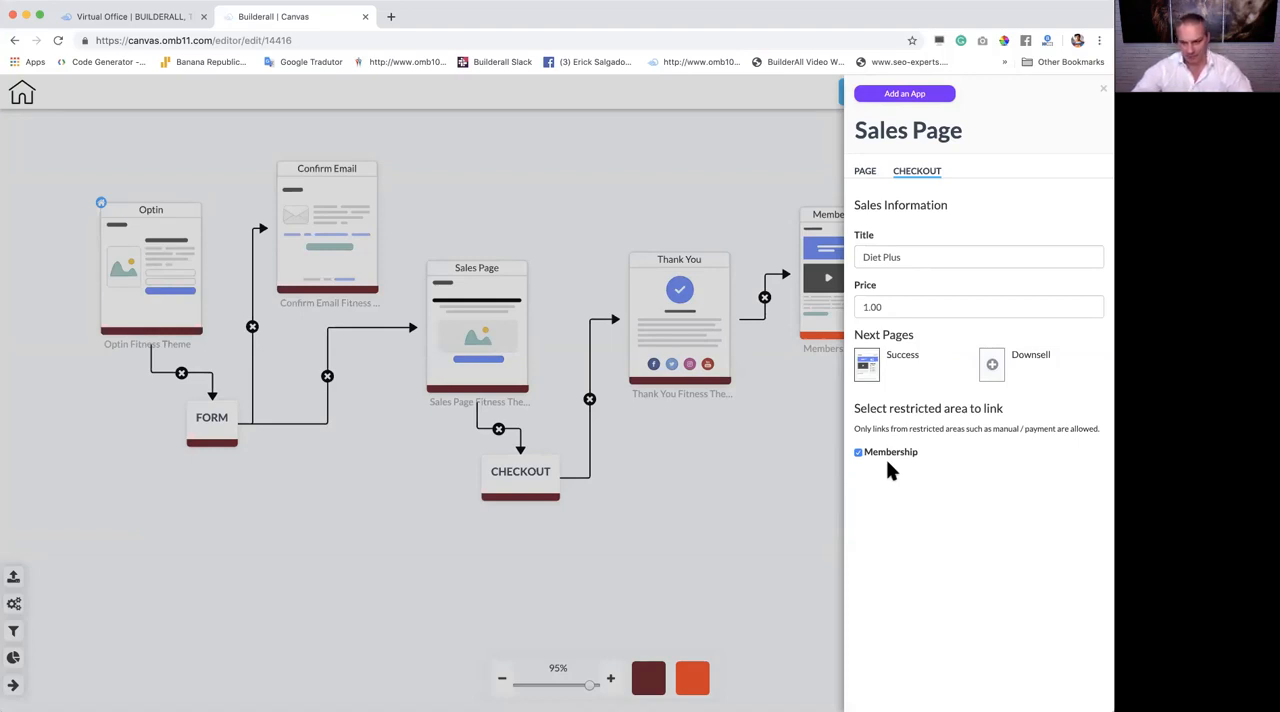
left_click(777, 509)
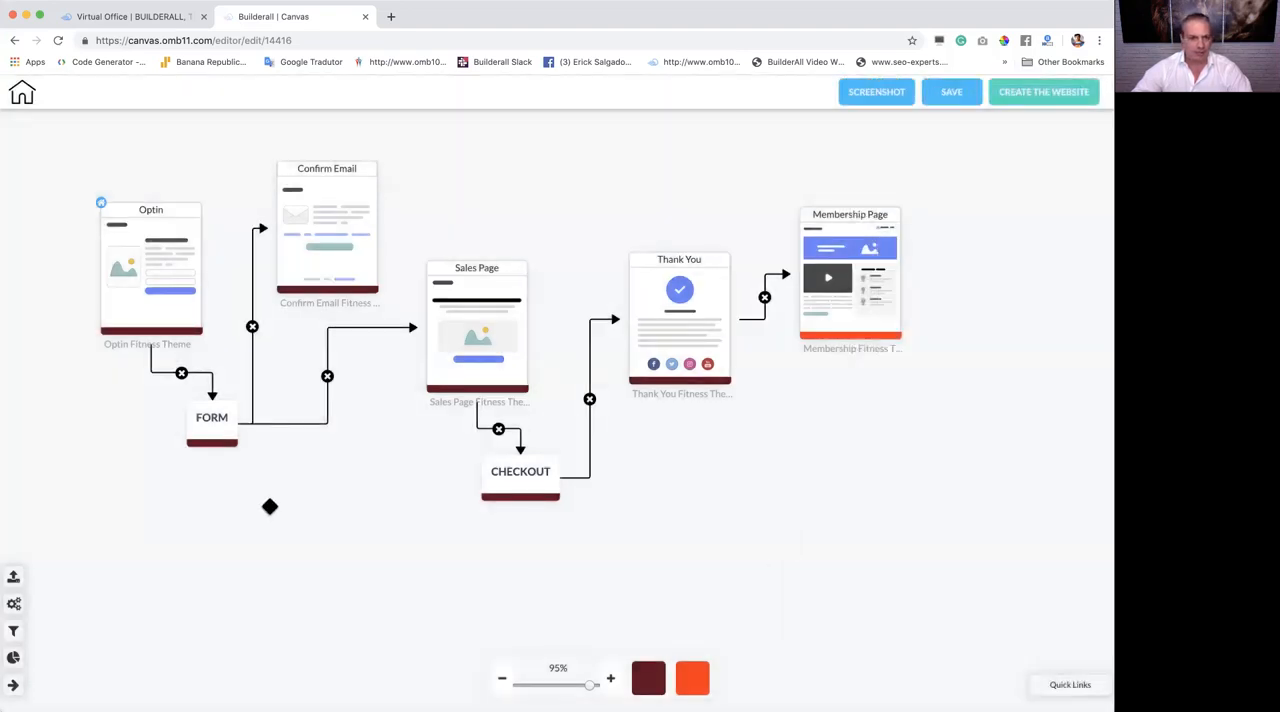
- Rearrange the funnel's pages, form and checkout into a tighter flow on the canvas, and save the project
left_click_drag(186, 279, 159, 270)
left_click_drag(223, 426, 180, 428)
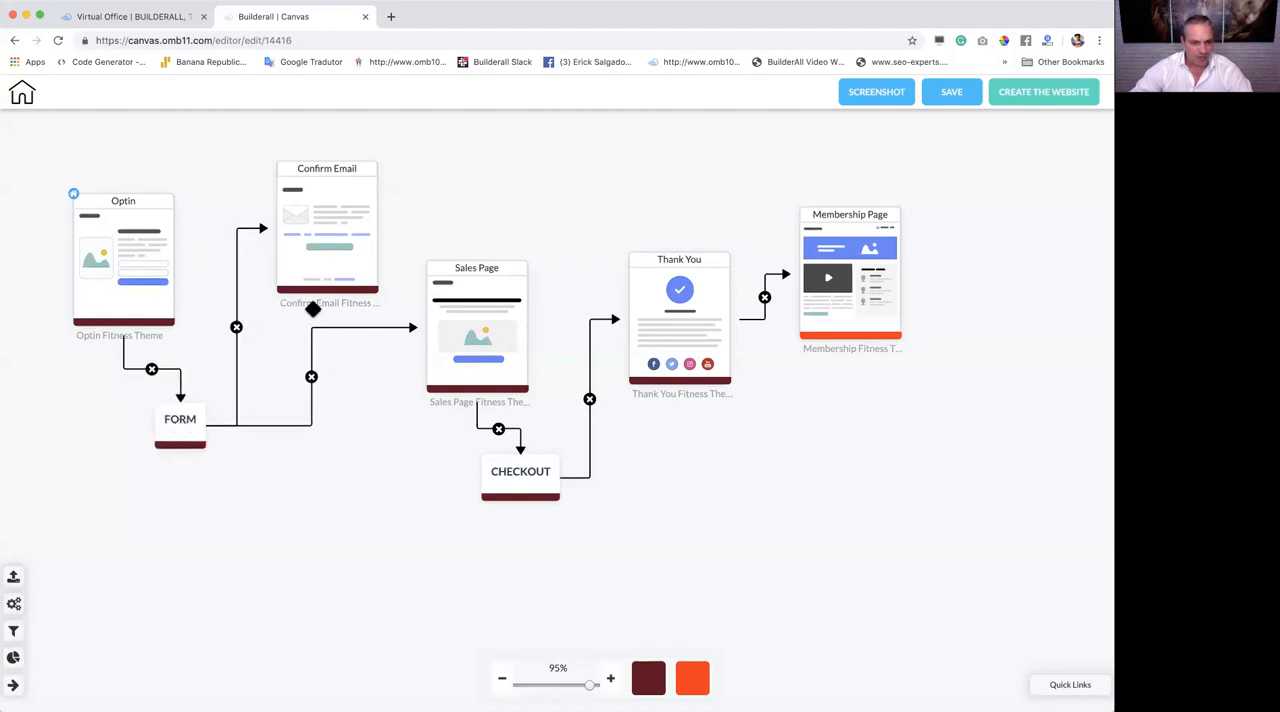
mouse_move(368, 262)
left_mouse_down()
mouse_move(340, 260)
mouse_move(334, 274)
mouse_move(349, 277)
left_mouse_up()
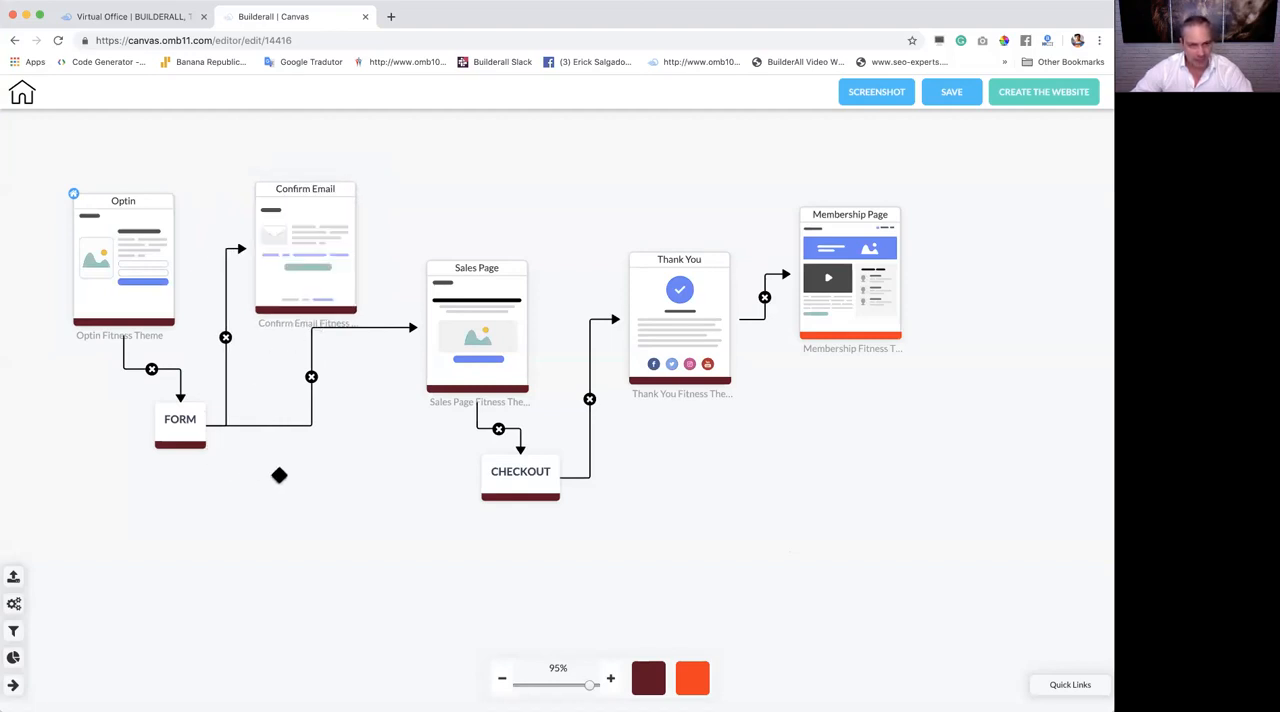
left_click_drag(437, 351, 388, 359)
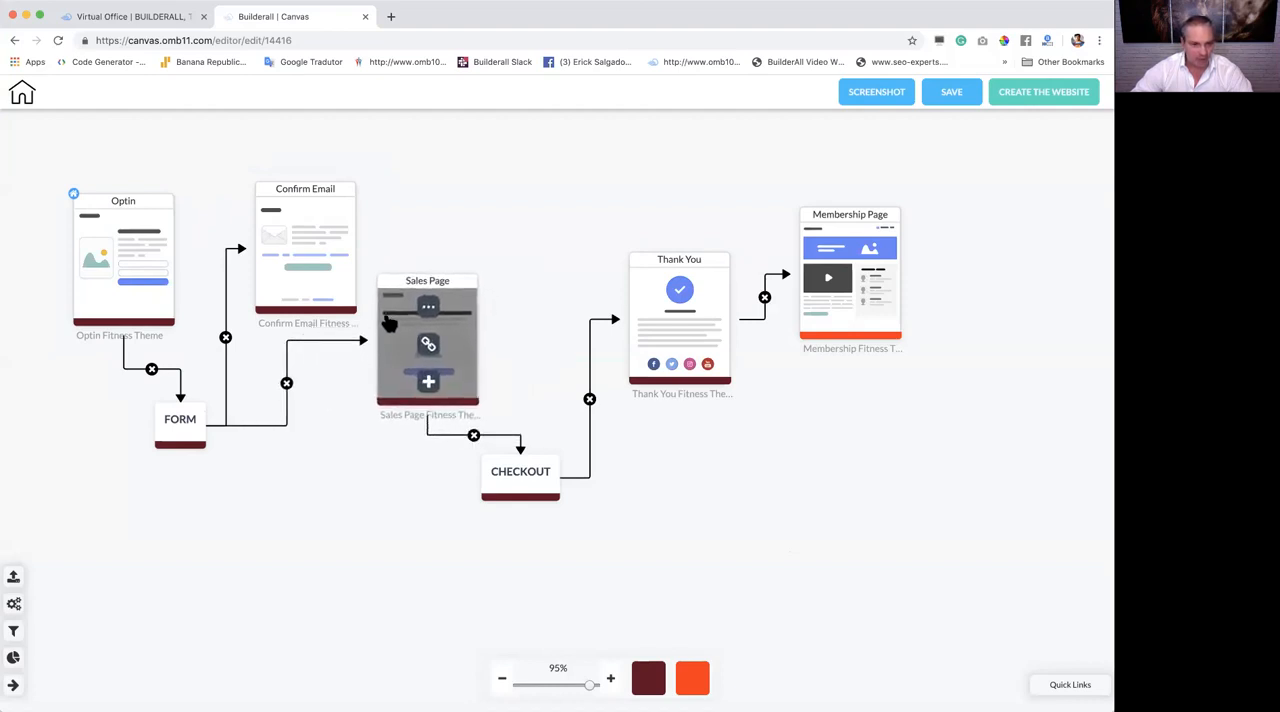
left_click_drag(545, 472, 493, 467)
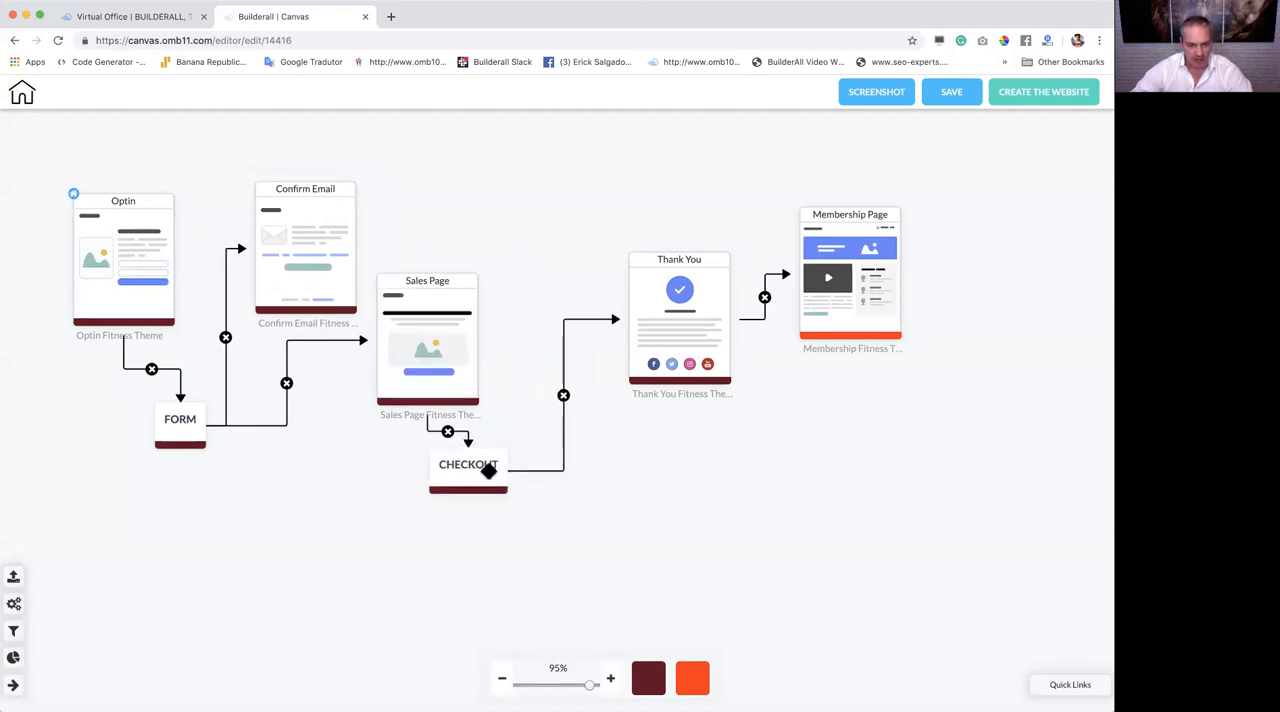
left_click_drag(726, 321, 655, 347)
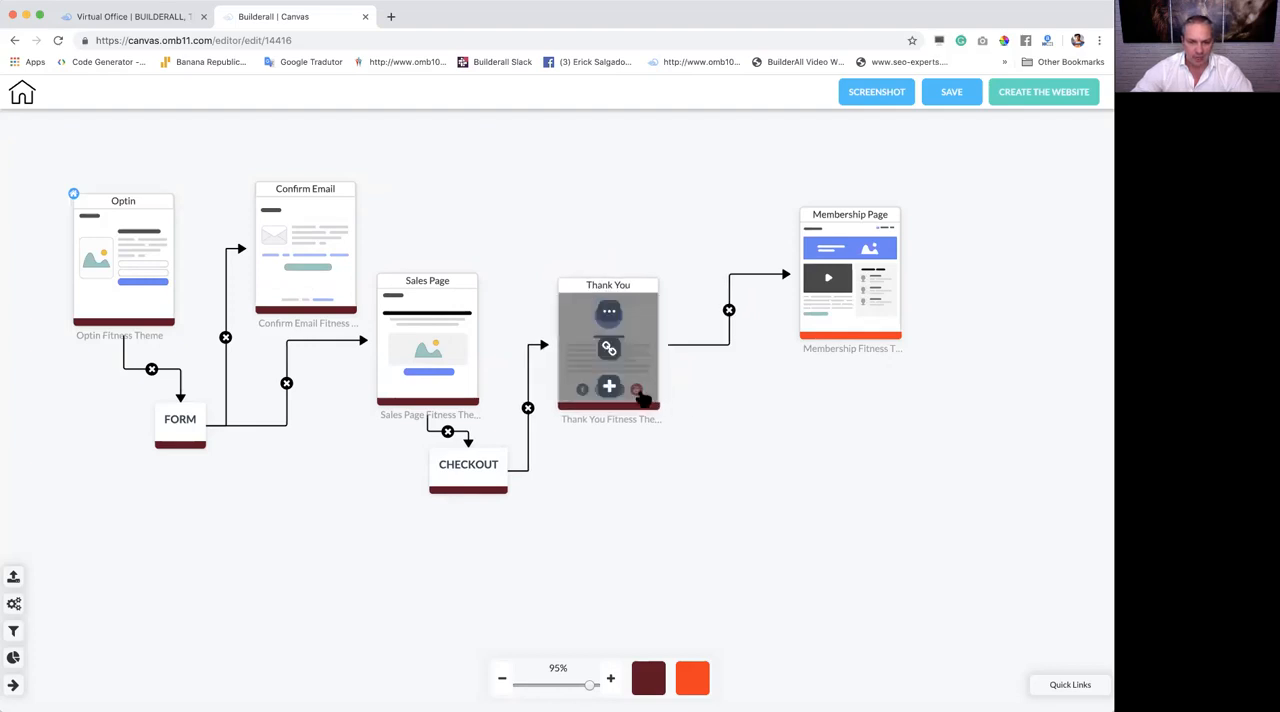
left_click_drag(885, 306, 796, 341)
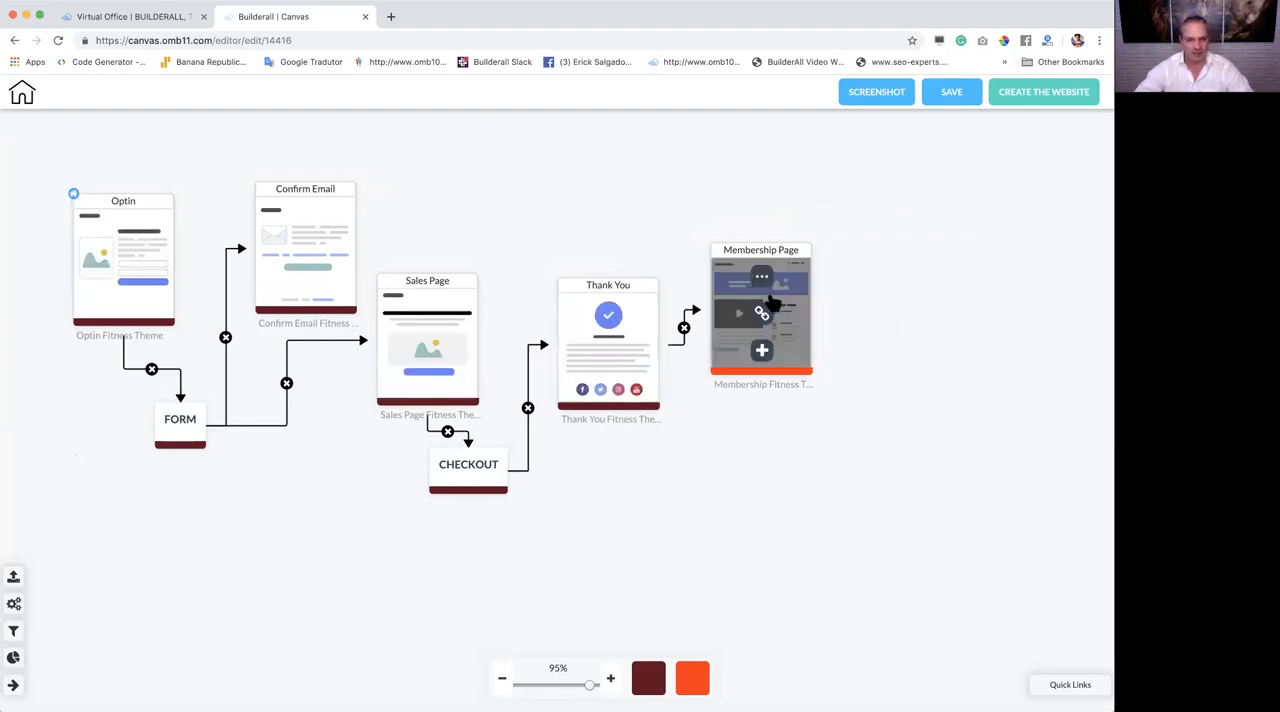
left_click(955, 105)
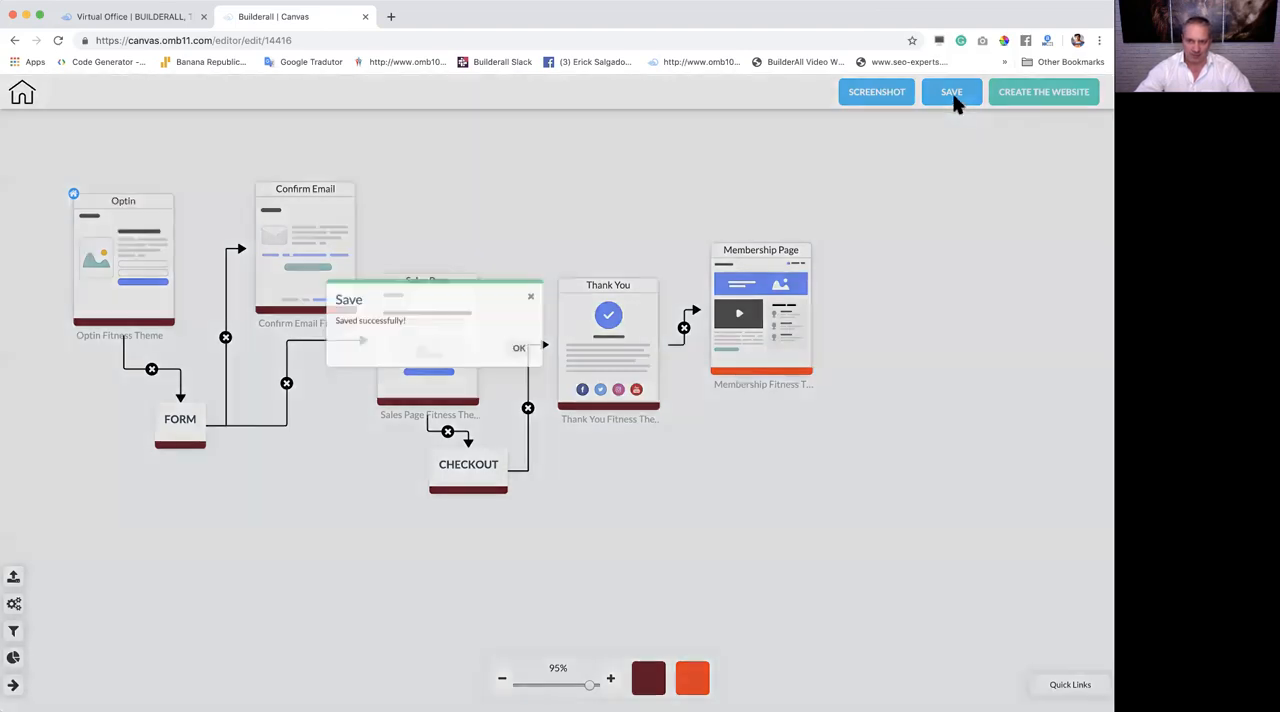
left_click(650, 421)
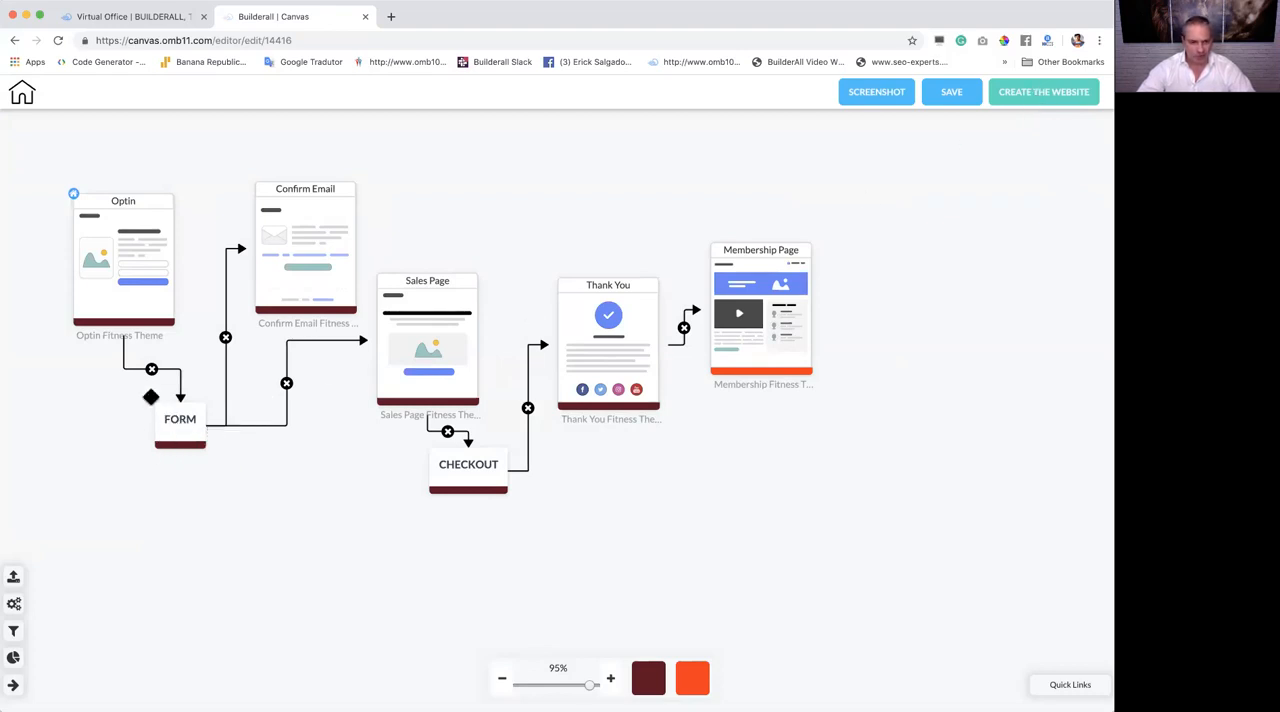
- Review the Optin form's mailing service, list and next-page settings
left_click(188, 427)
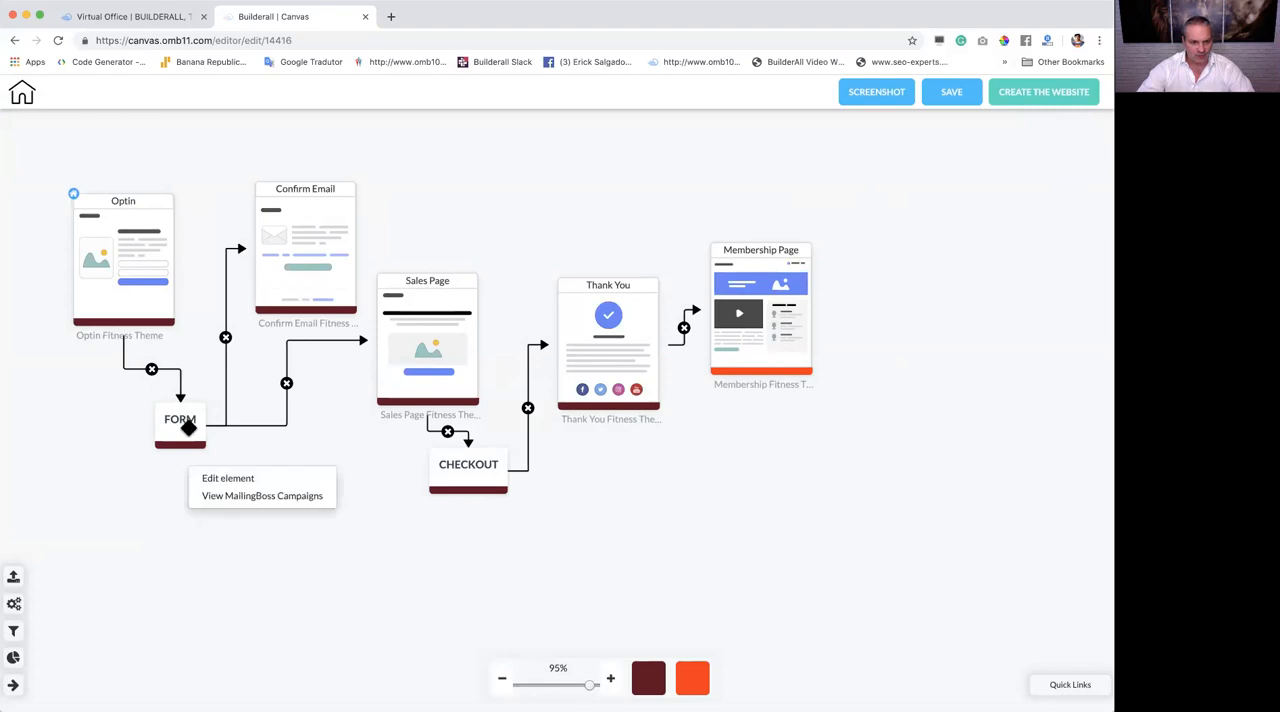
left_click(224, 479)
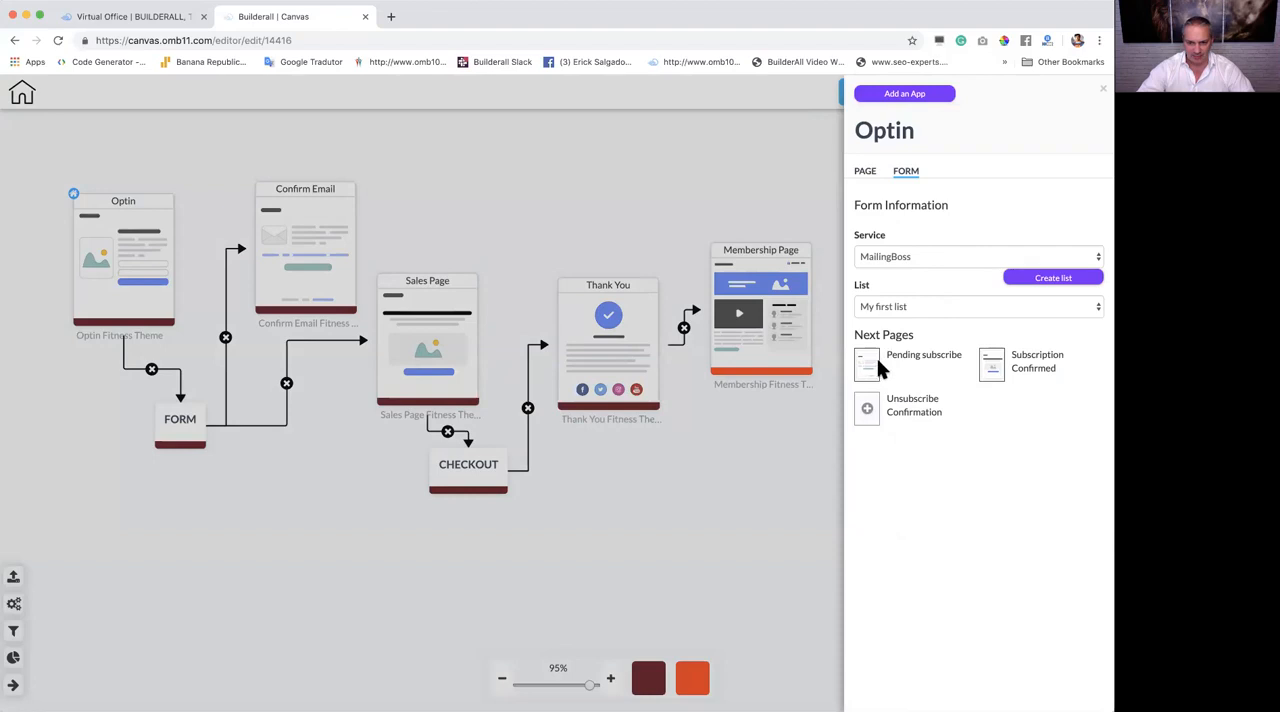
left_click(775, 505)
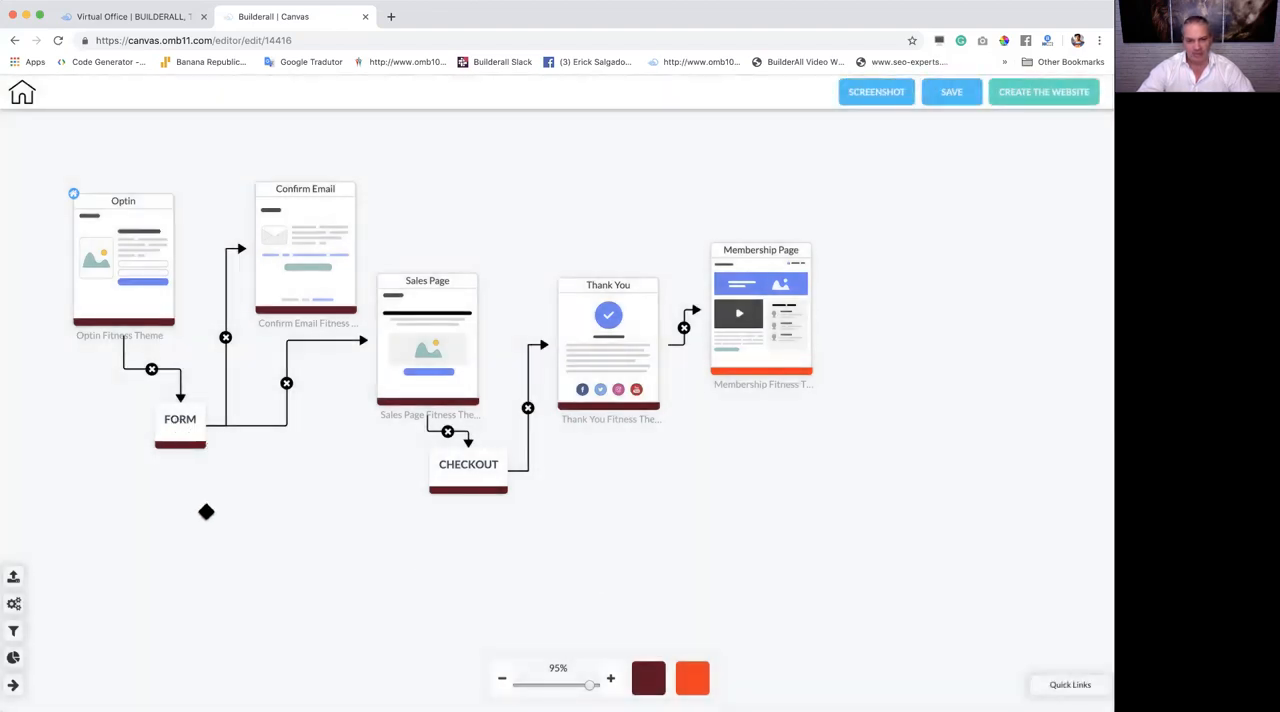
- Create a MailingBoss email sequence for the Optin form named "my first email", with 2 emails sent to Current Users
left_click(180, 428)
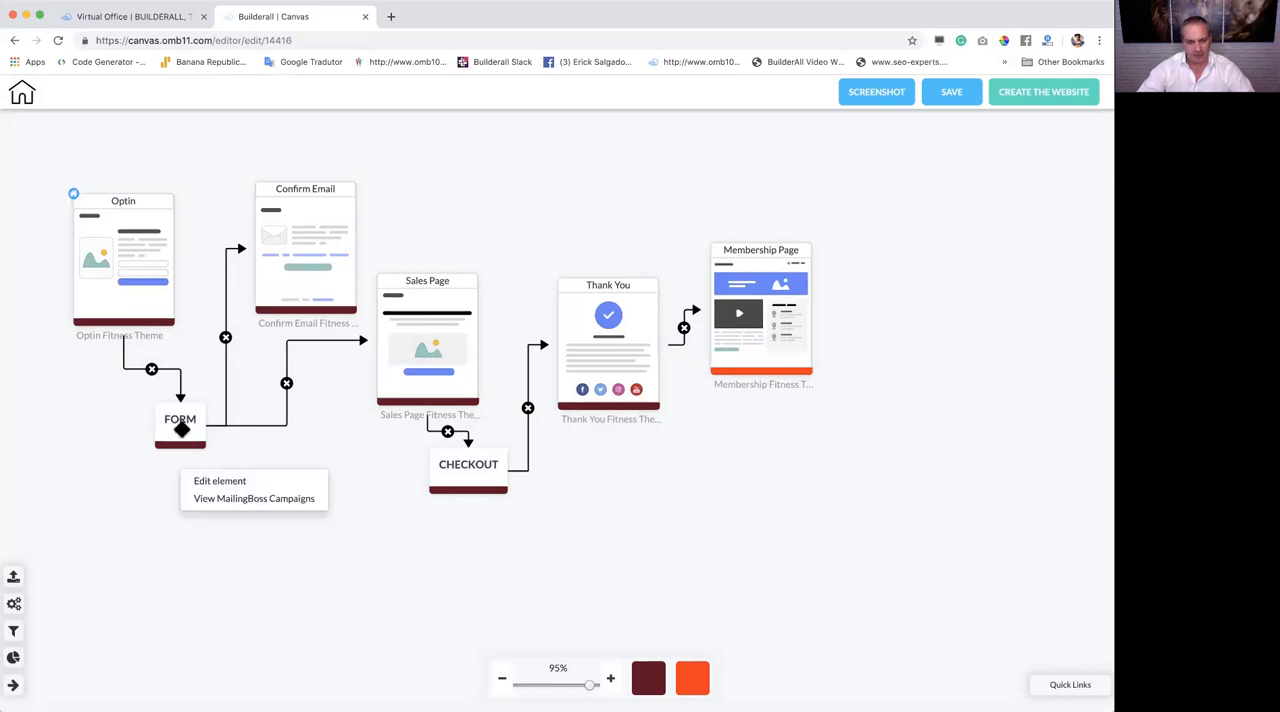
left_click(279, 498)
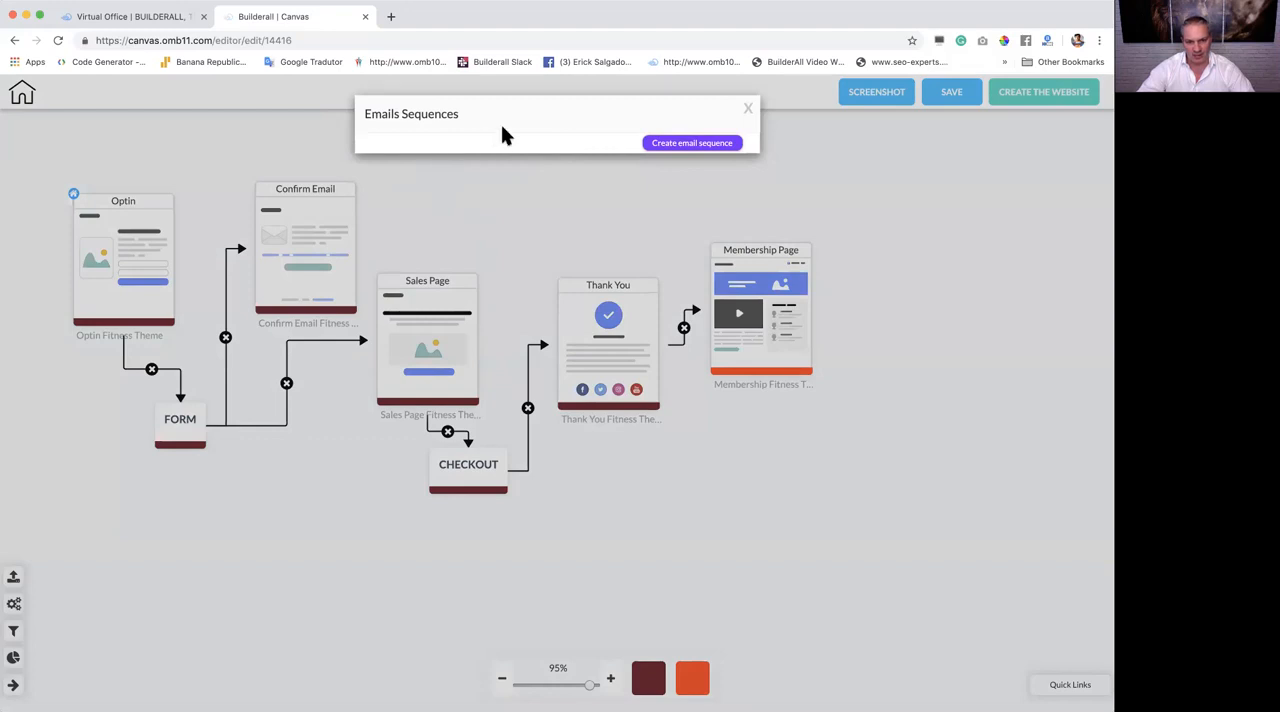
left_click(675, 142)
left_click(519, 339)
type("my first")
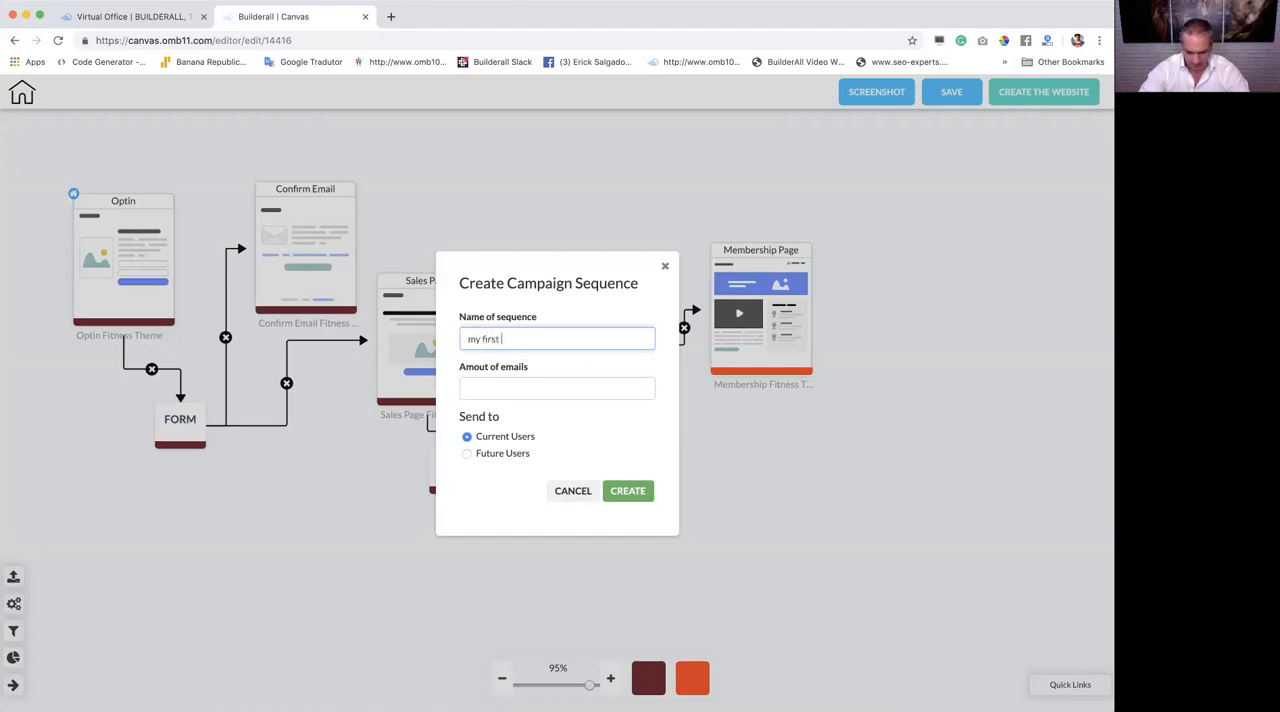
type(" email")
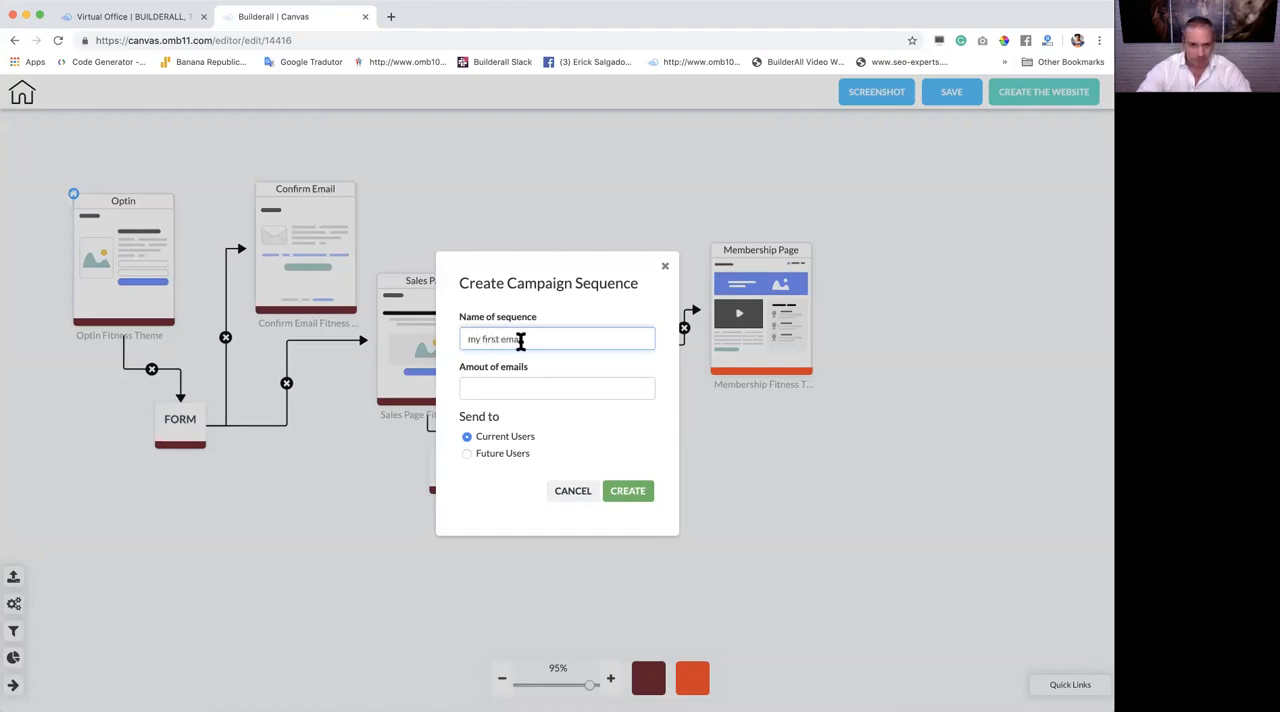
left_click(503, 388)
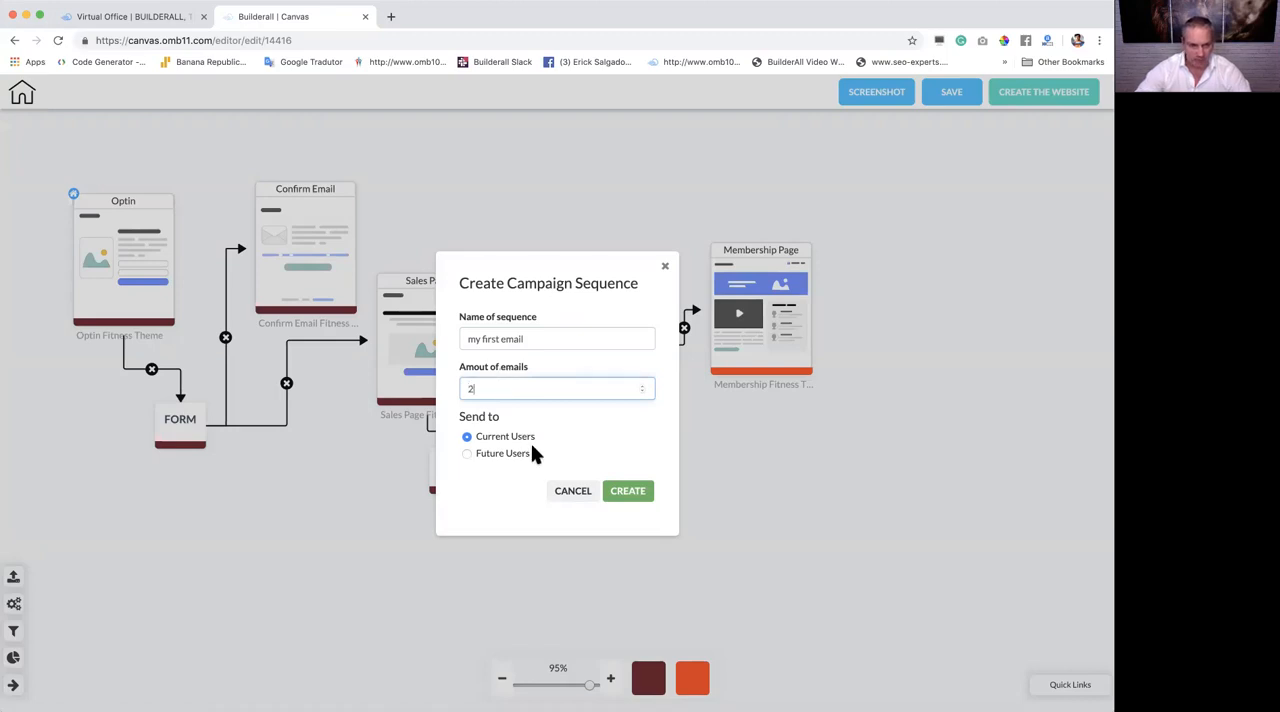
left_click(627, 492)
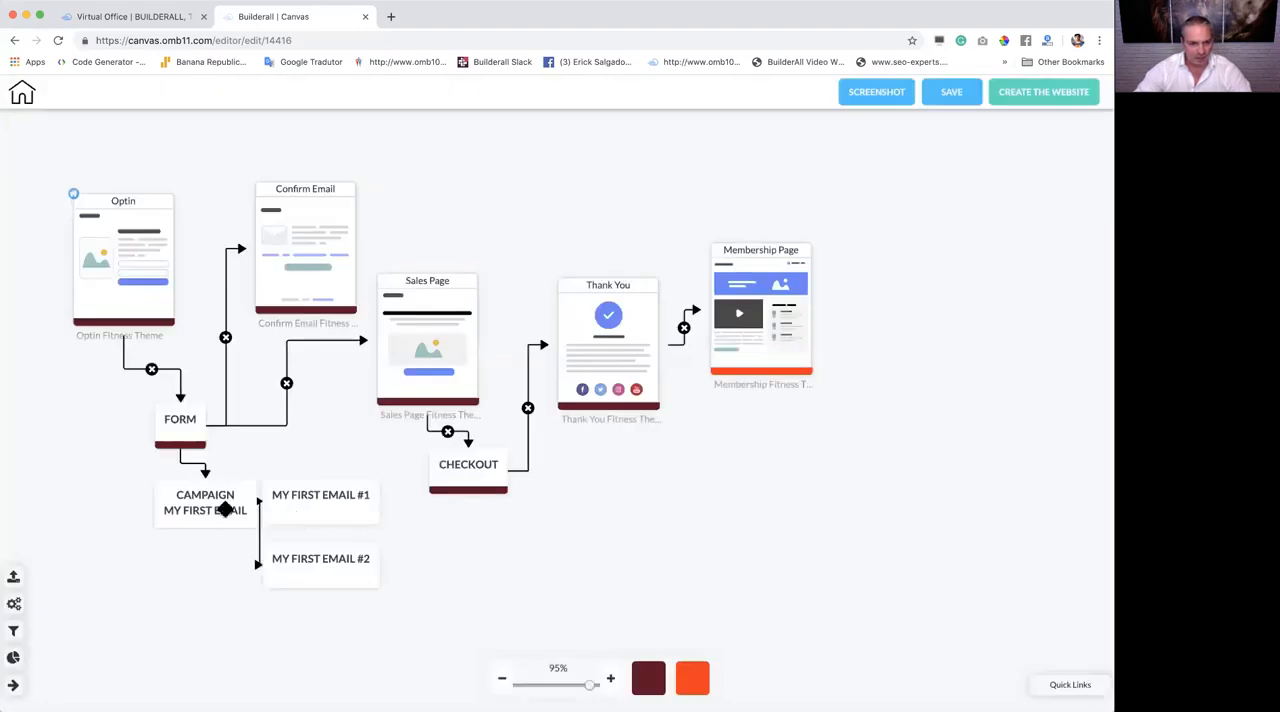
- Arrange the campaign box below the form and stack its two email boxes lower, clear of the other elements
left_click_drag(205, 518, 209, 512)
left_click_drag(288, 569, 280, 626)
left_click_drag(317, 517, 345, 609)
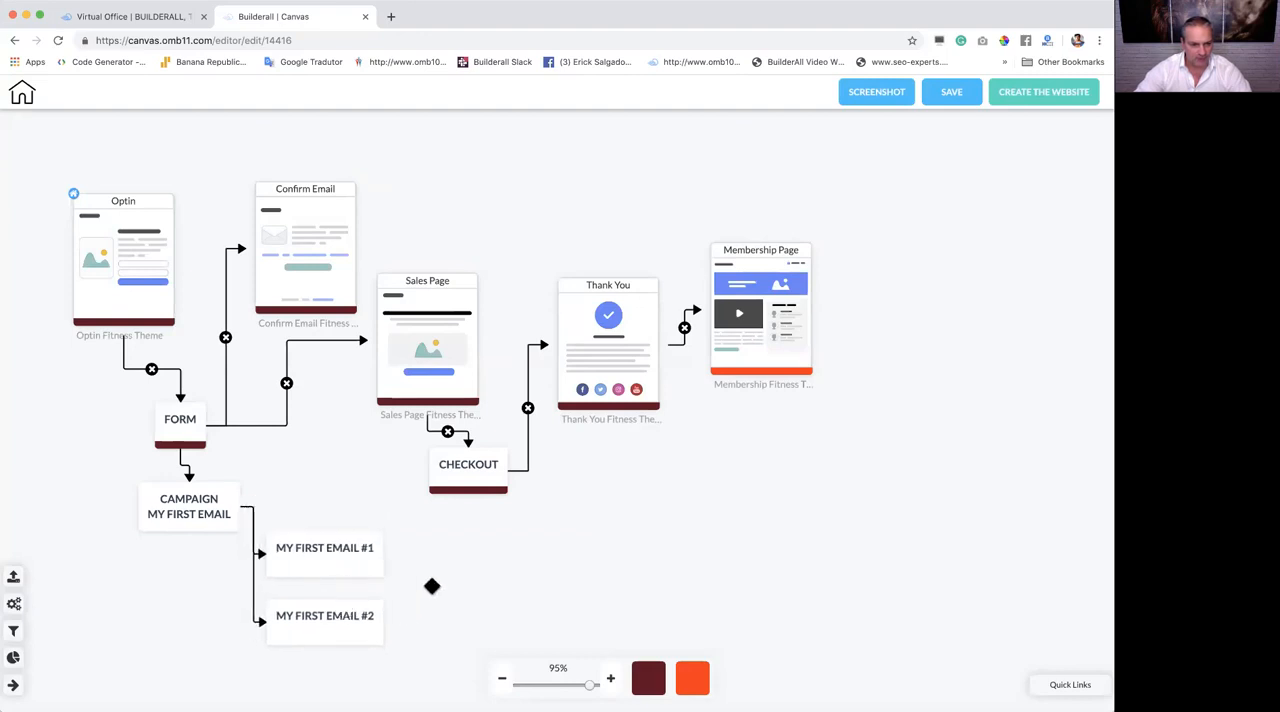
- Open the campaign item my first email #1 in MailingBoss and save its existing details to continue to the template
mouse_move(748, 350)
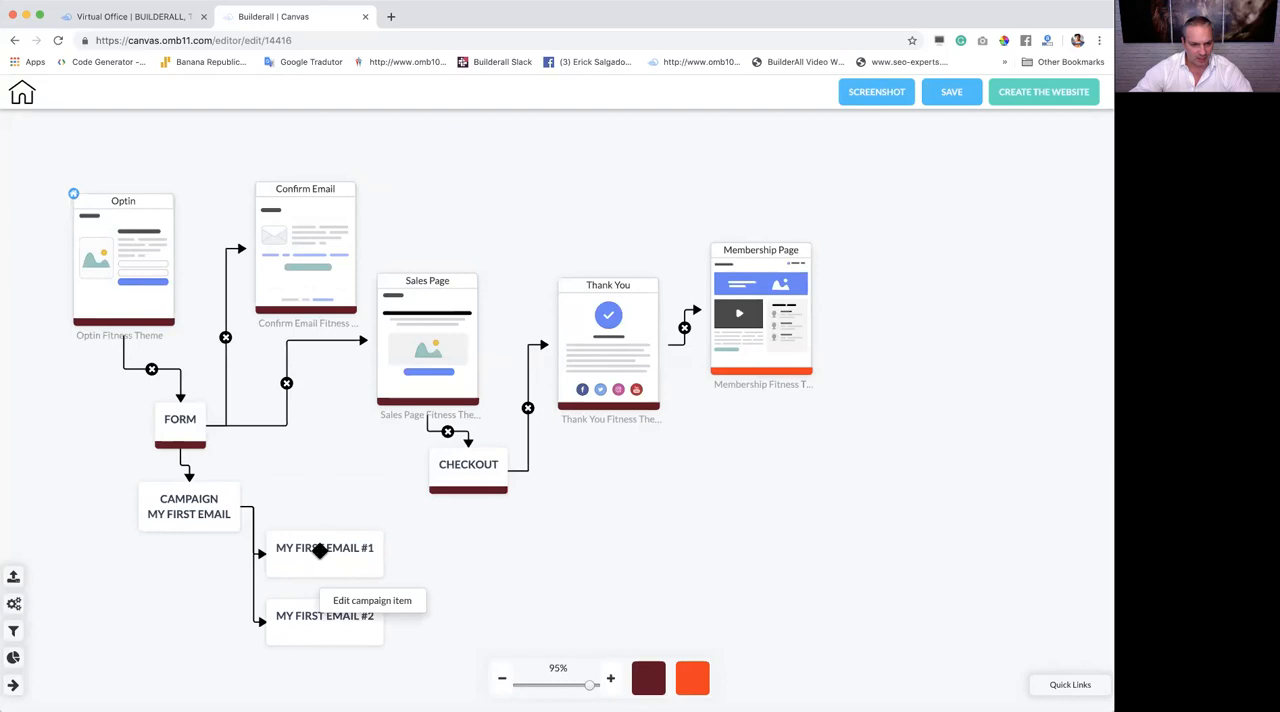
left_click(382, 601)
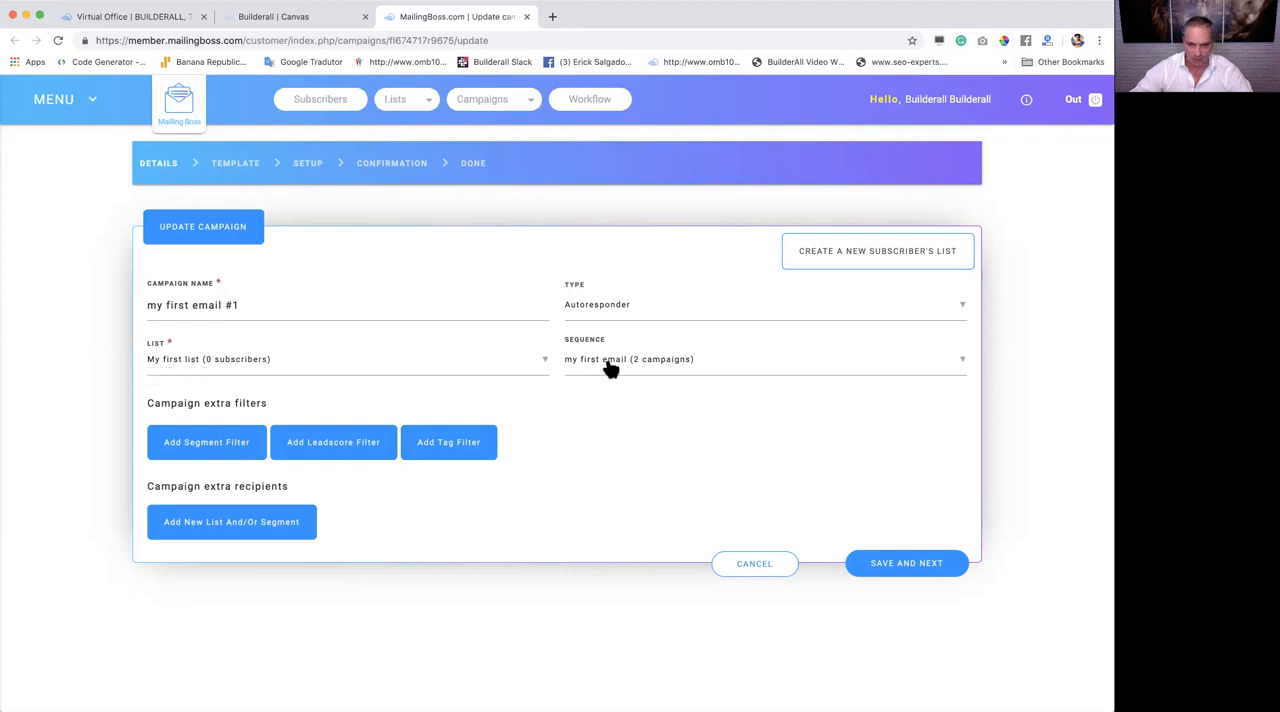
left_click(903, 563)
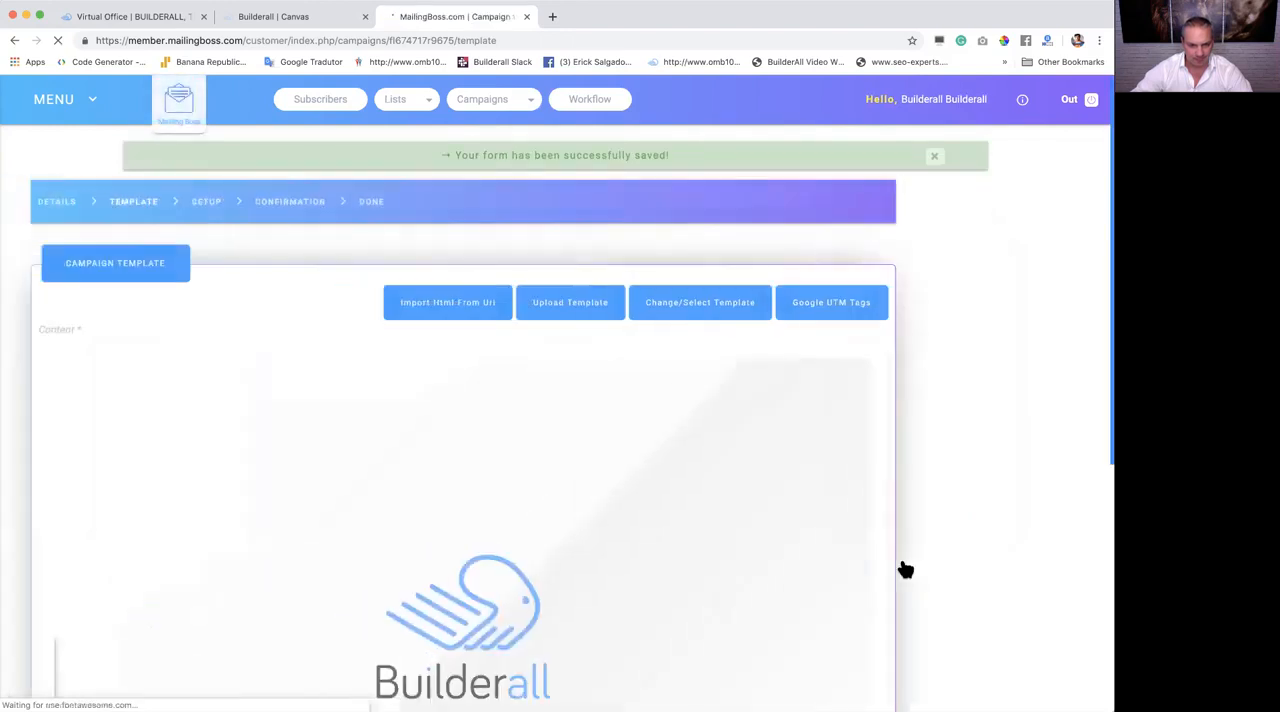
- Delete the Lorem Ipsum text block above the unsubscribe footer in the email template
scroll(708, 498, "down", 4)
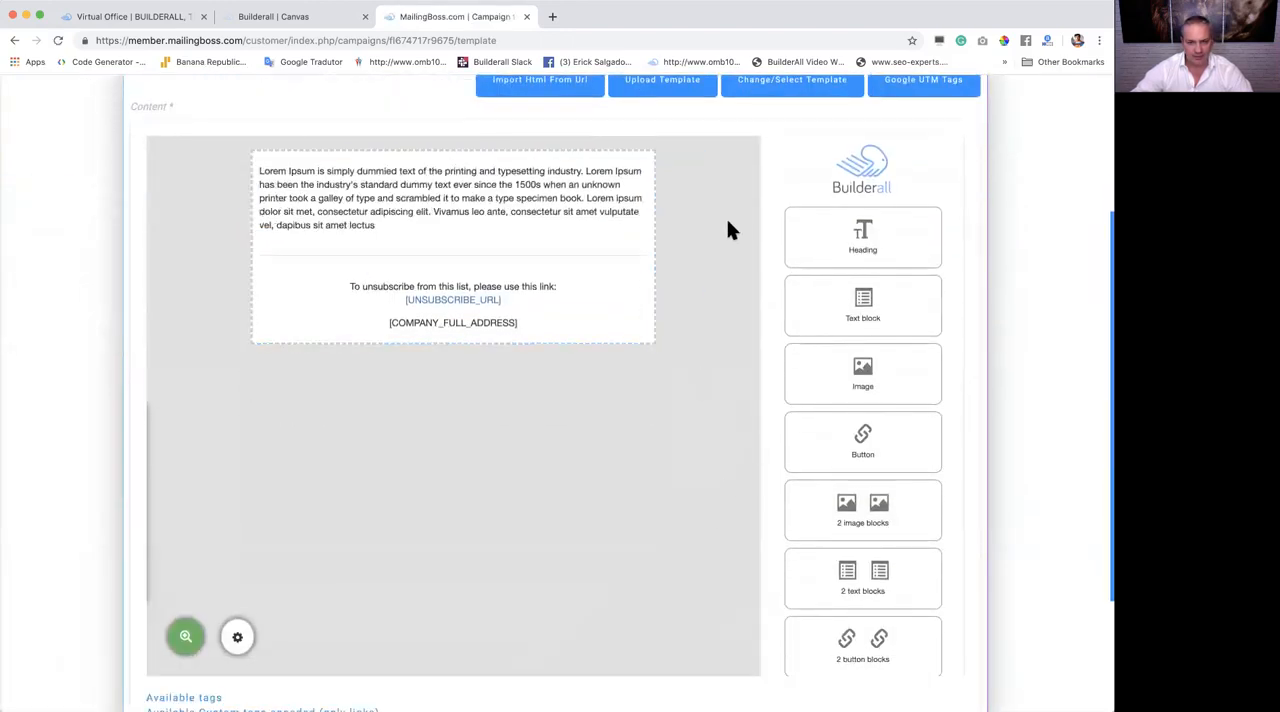
scroll(717, 410, "up", 1)
scroll(718, 422, "up", 2)
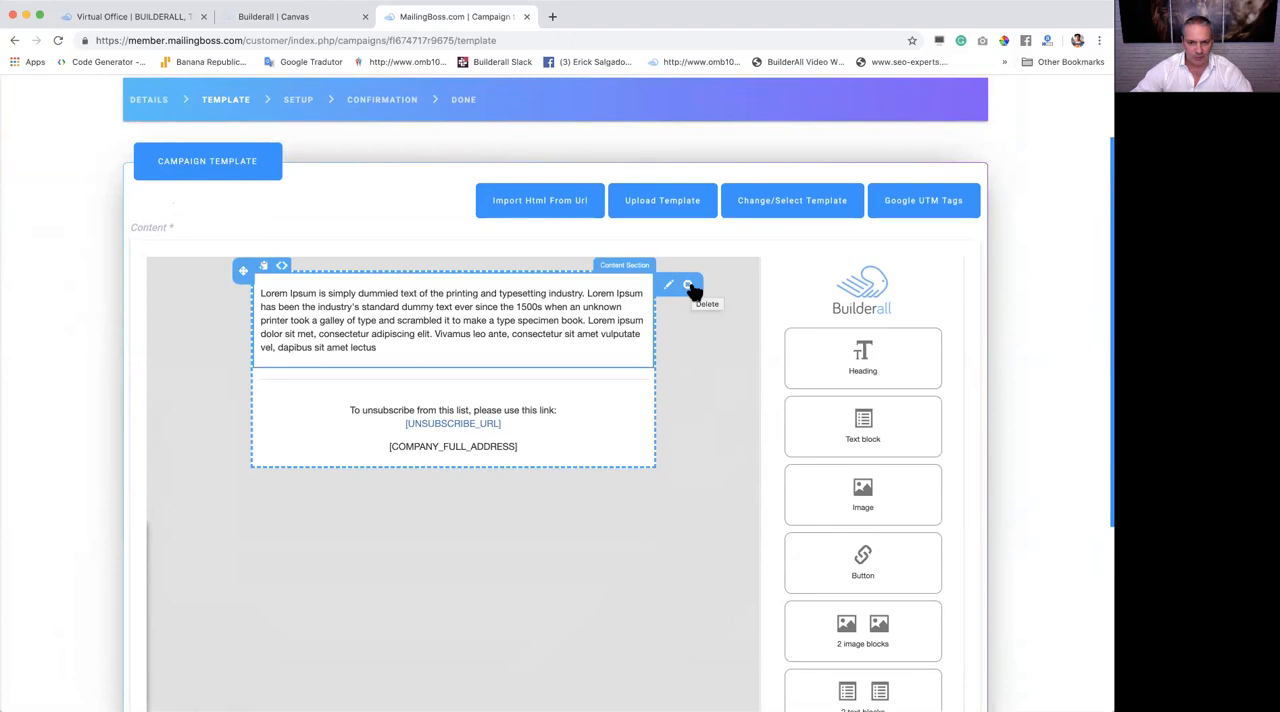
left_click(689, 286)
left_click(727, 398)
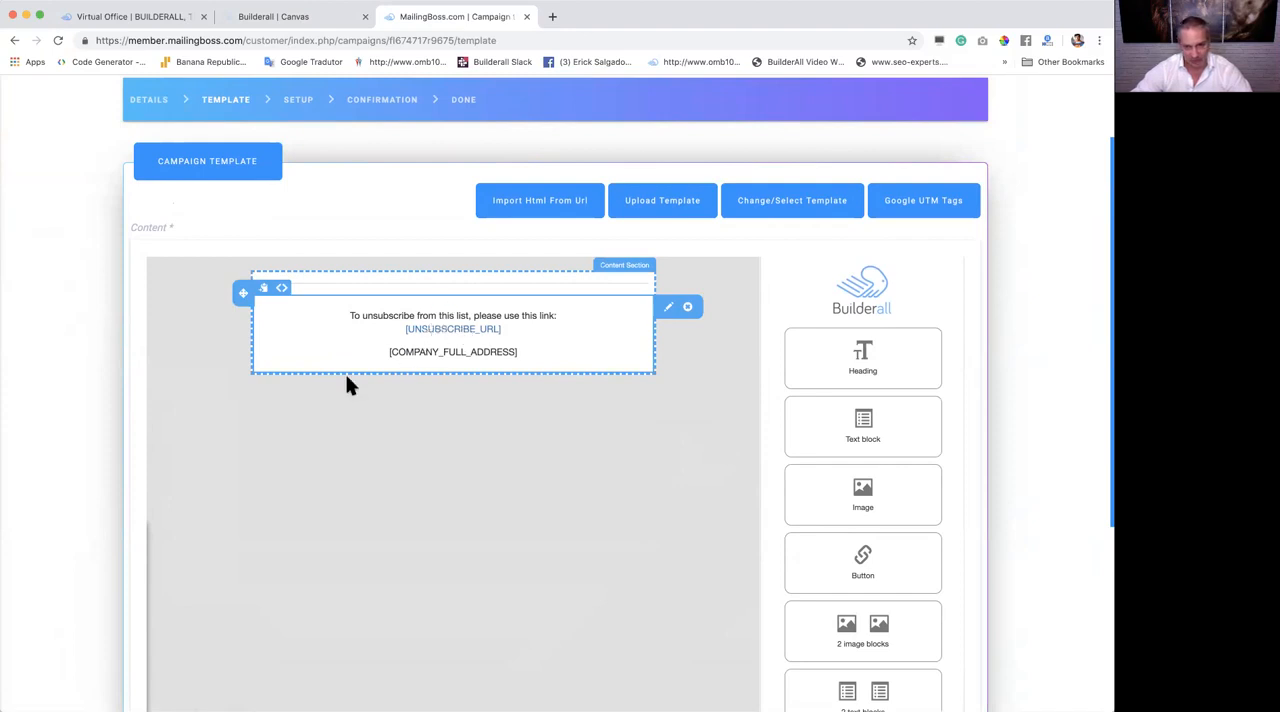
- Add a "Text with left image" block above the unsubscribe section of the email template
scroll(866, 508, "down", 3)
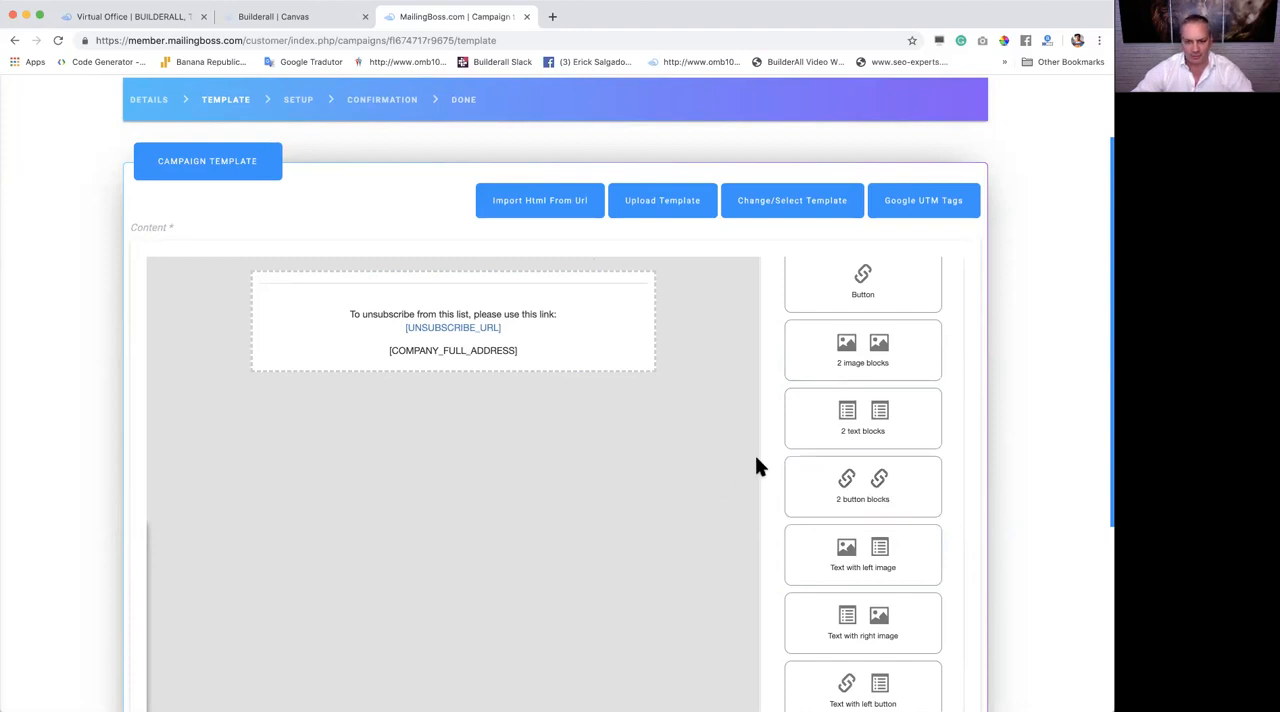
scroll(757, 463, "down", 3)
scroll(757, 465, "up", 2)
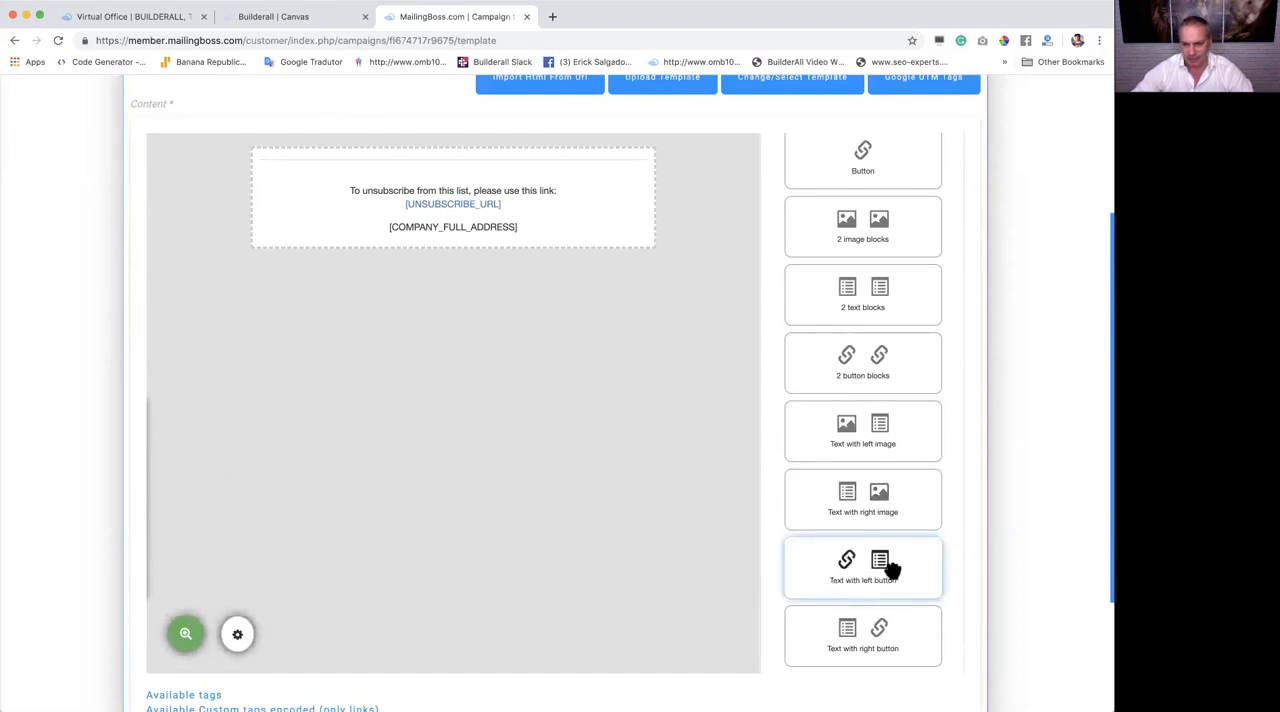
scroll(893, 488, "up", 1)
scroll(893, 488, "up", 1)
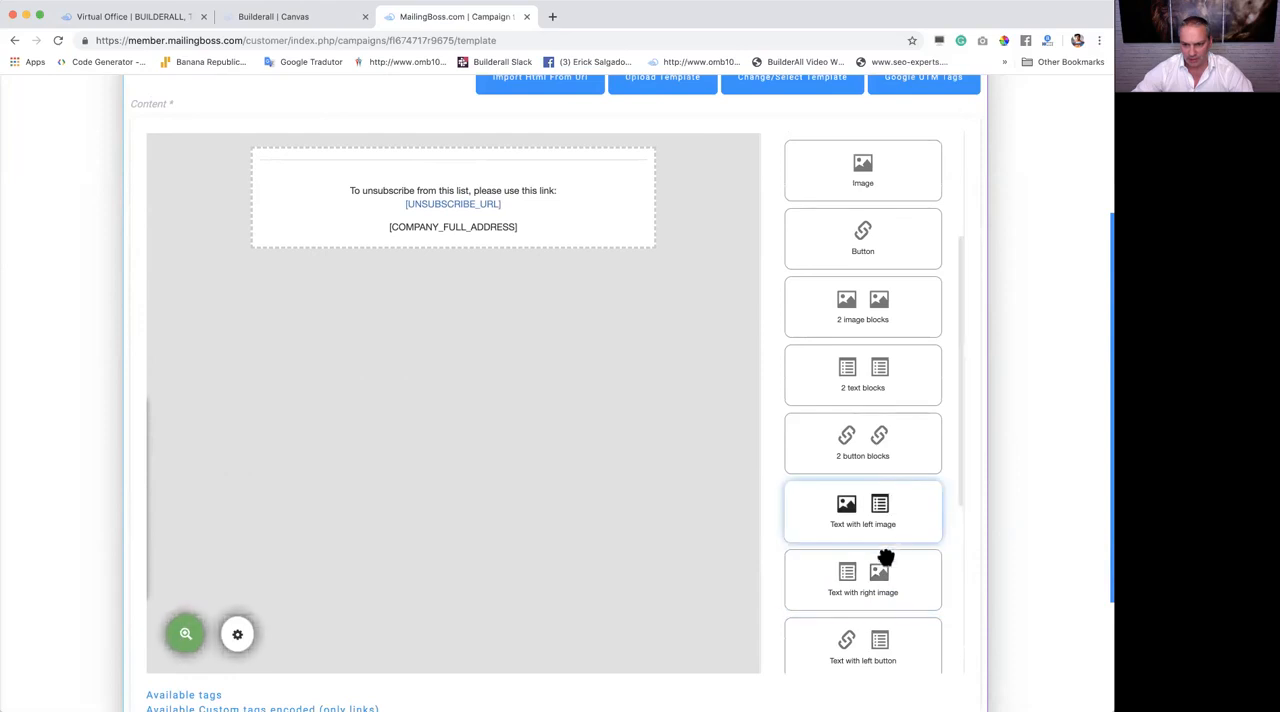
left_click_drag(867, 512, 412, 195)
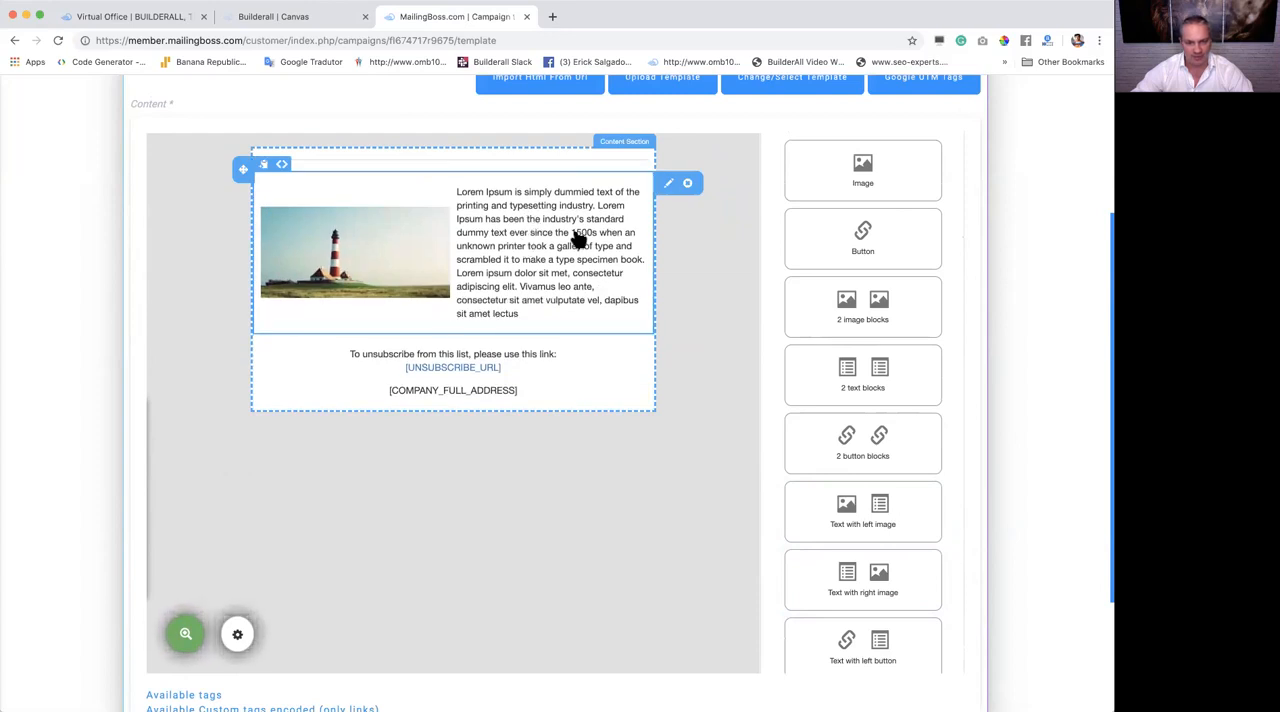
- Replace the lighthouse image in the email's text-with-image block with pixar_l.jpg from the desktop
left_click(349, 273)
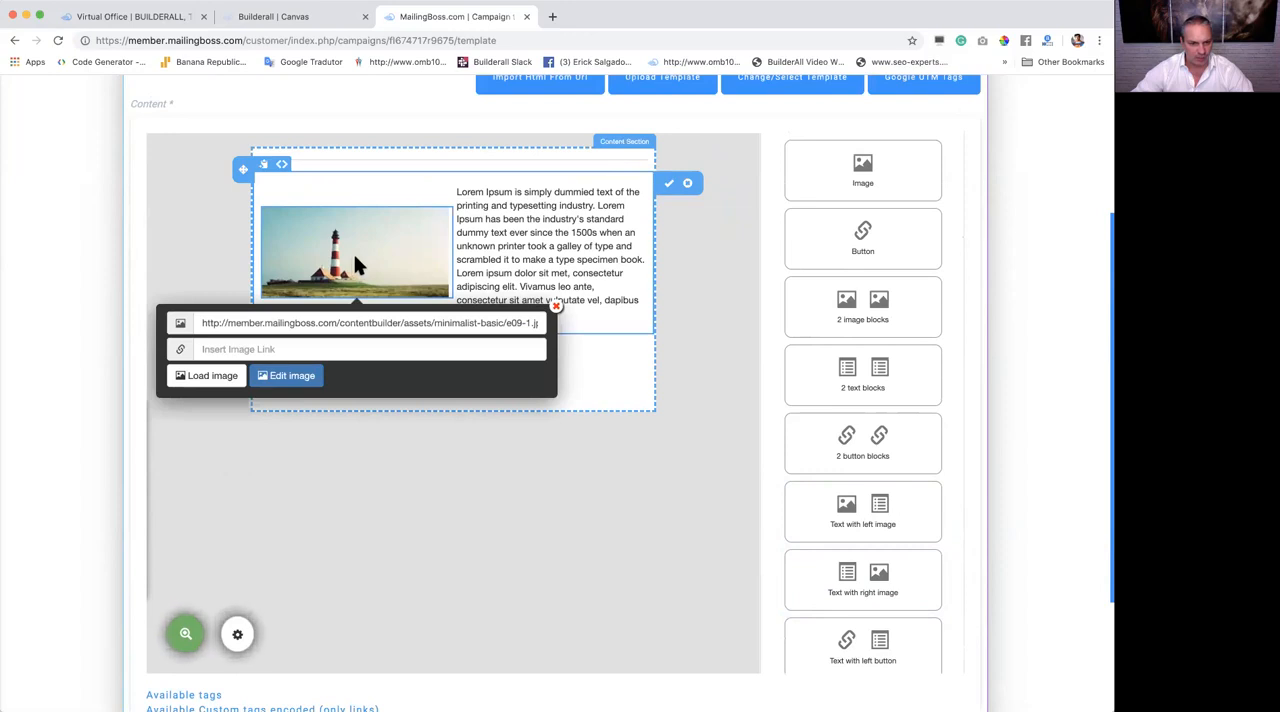
left_click(294, 382)
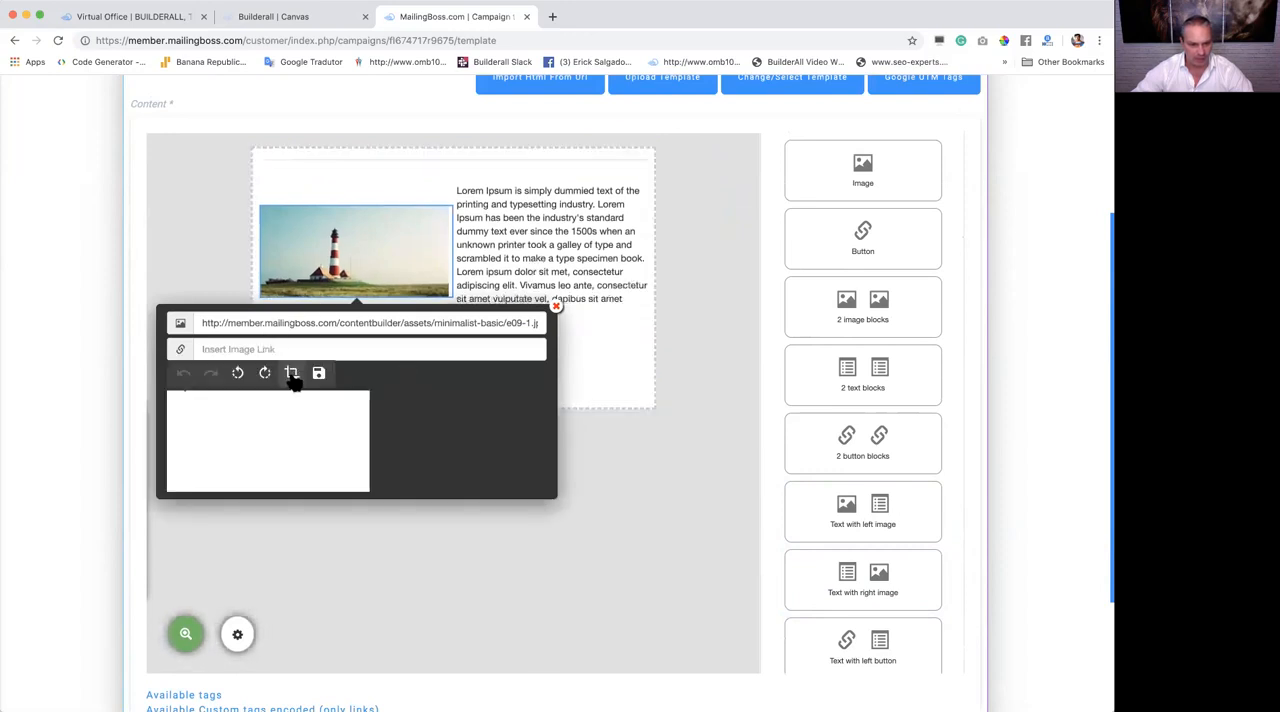
left_click(556, 307)
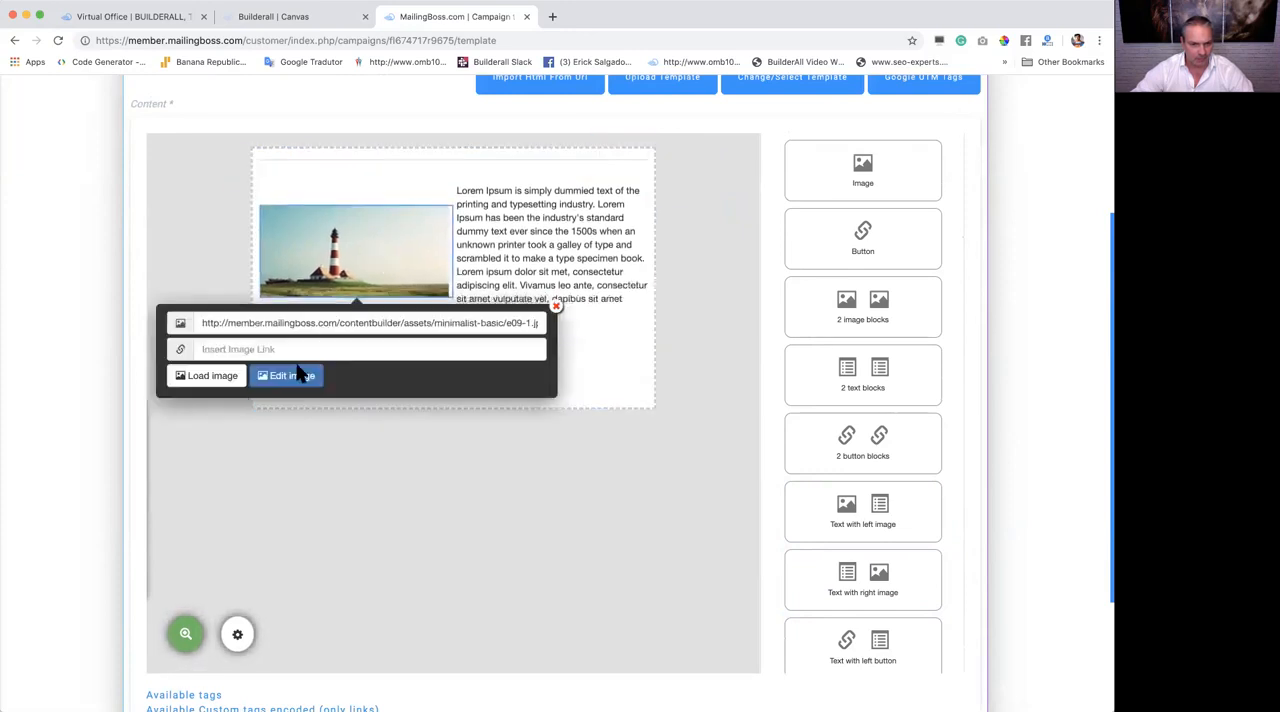
left_click(207, 385)
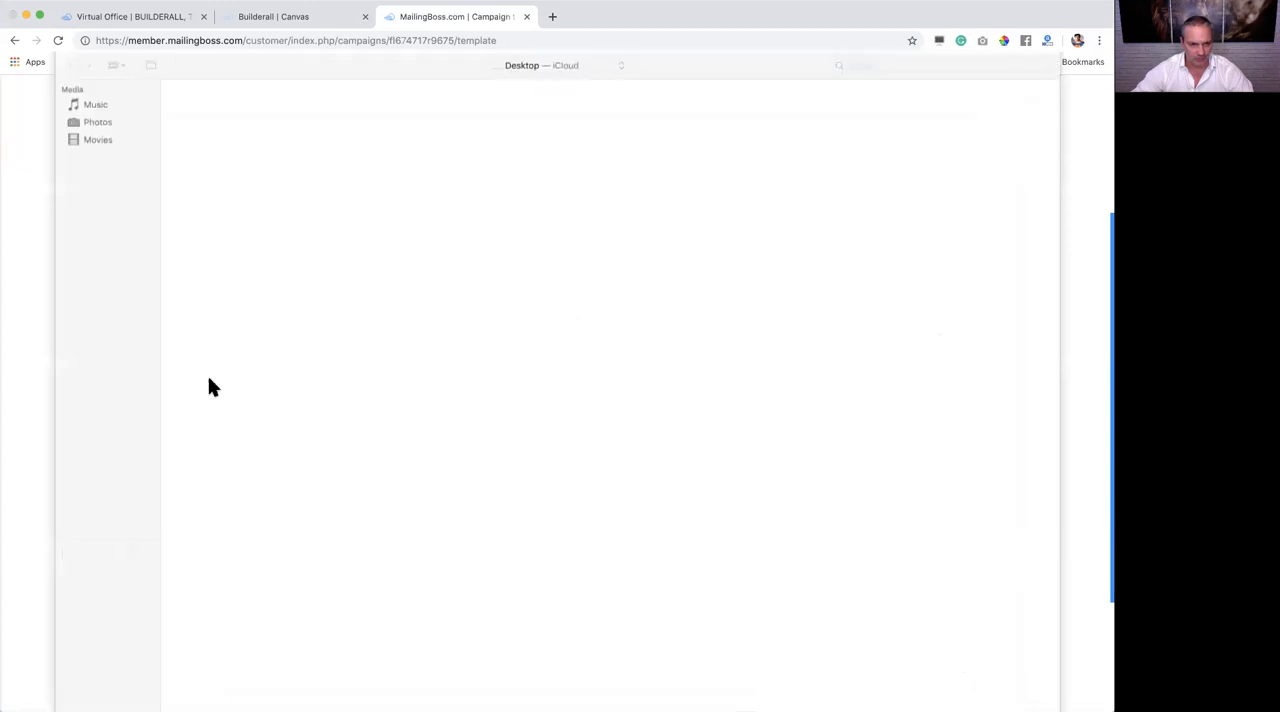
scroll(415, 278, "down", 2)
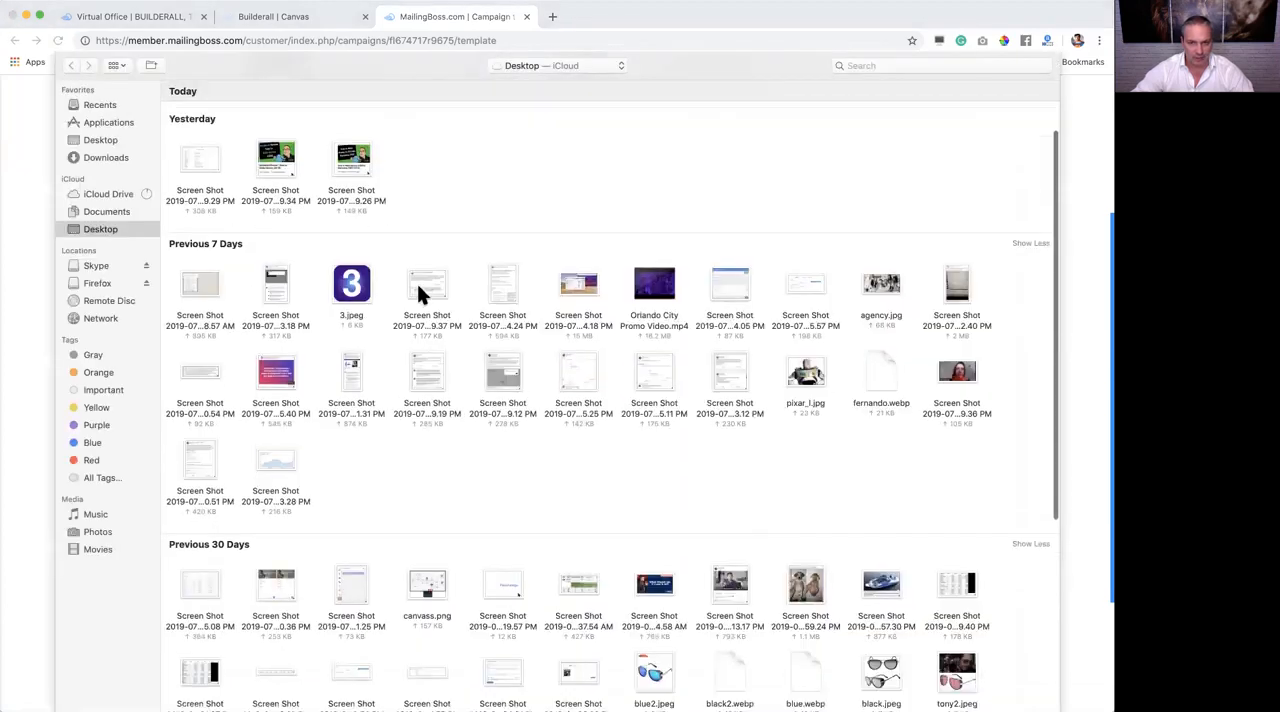
scroll(416, 281, "down", 4)
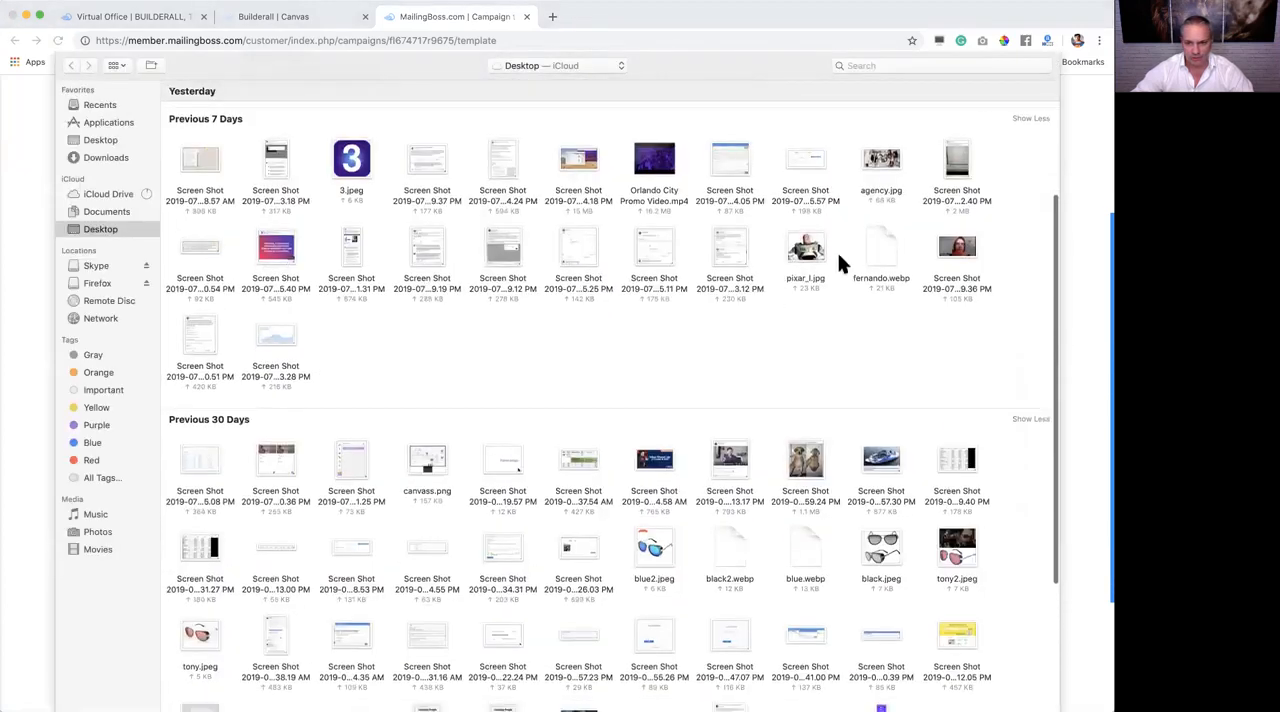
double_click(806, 250)
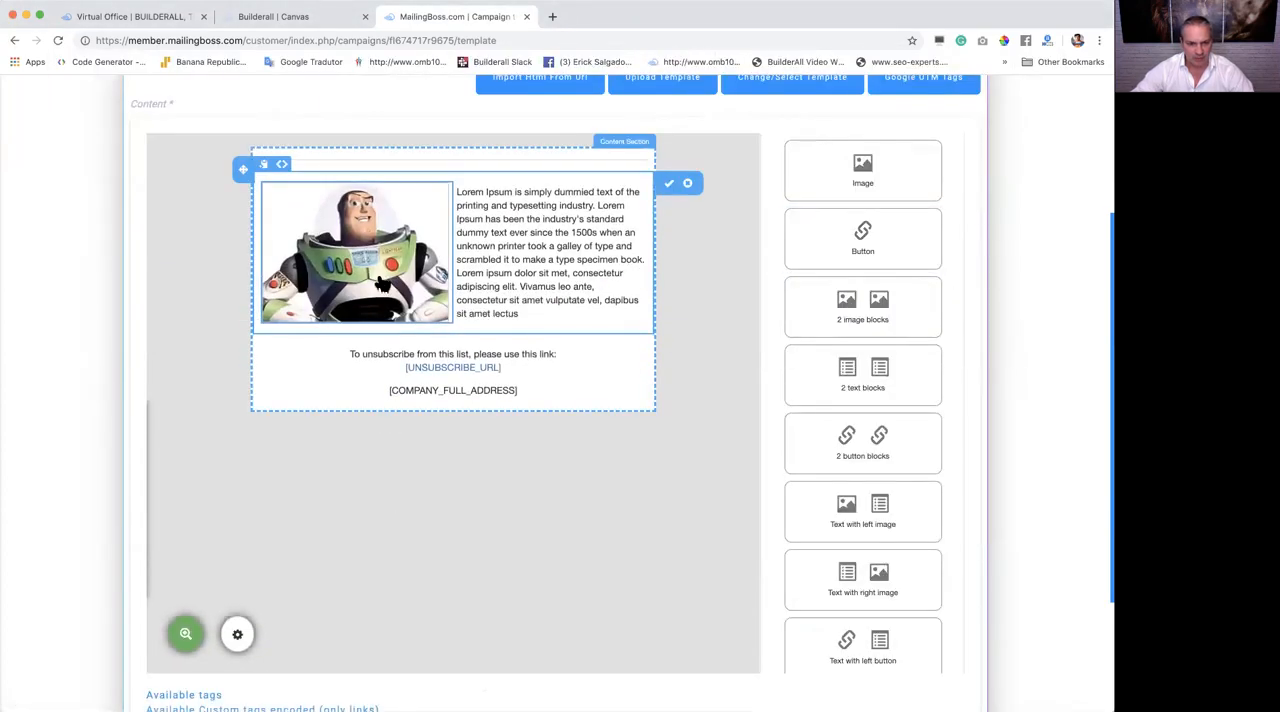
left_click(397, 276)
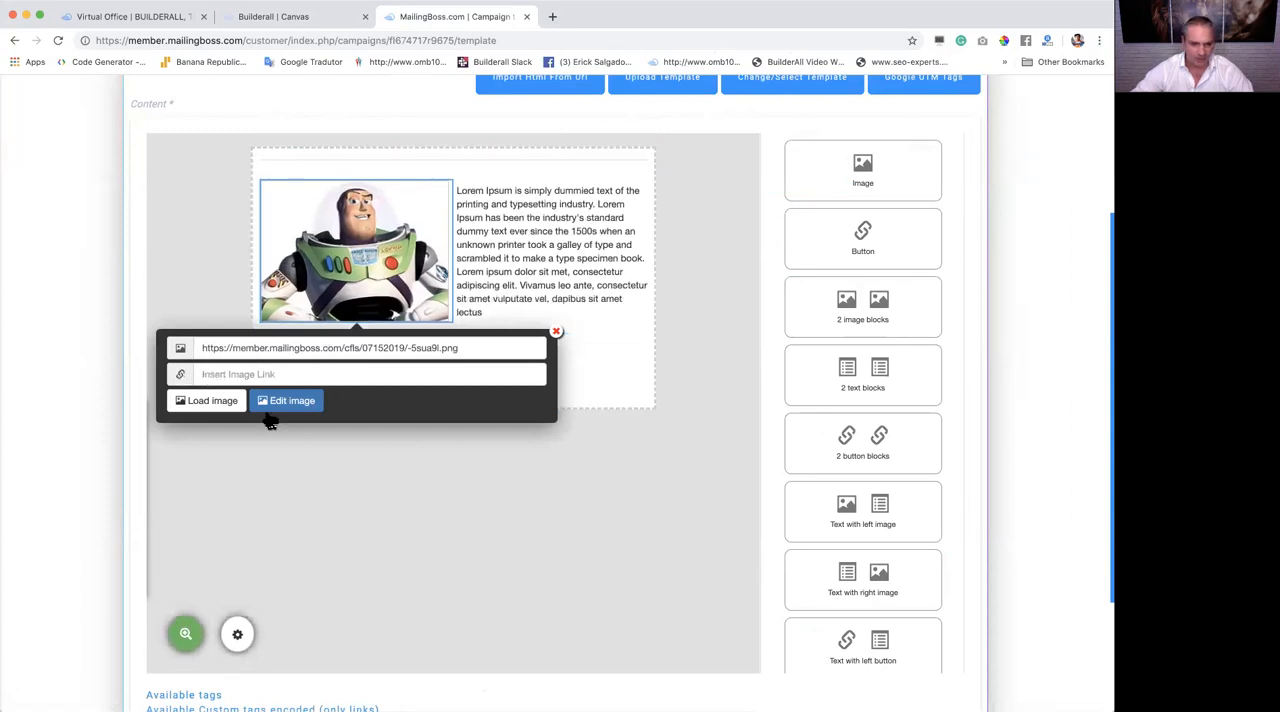
left_click(556, 334)
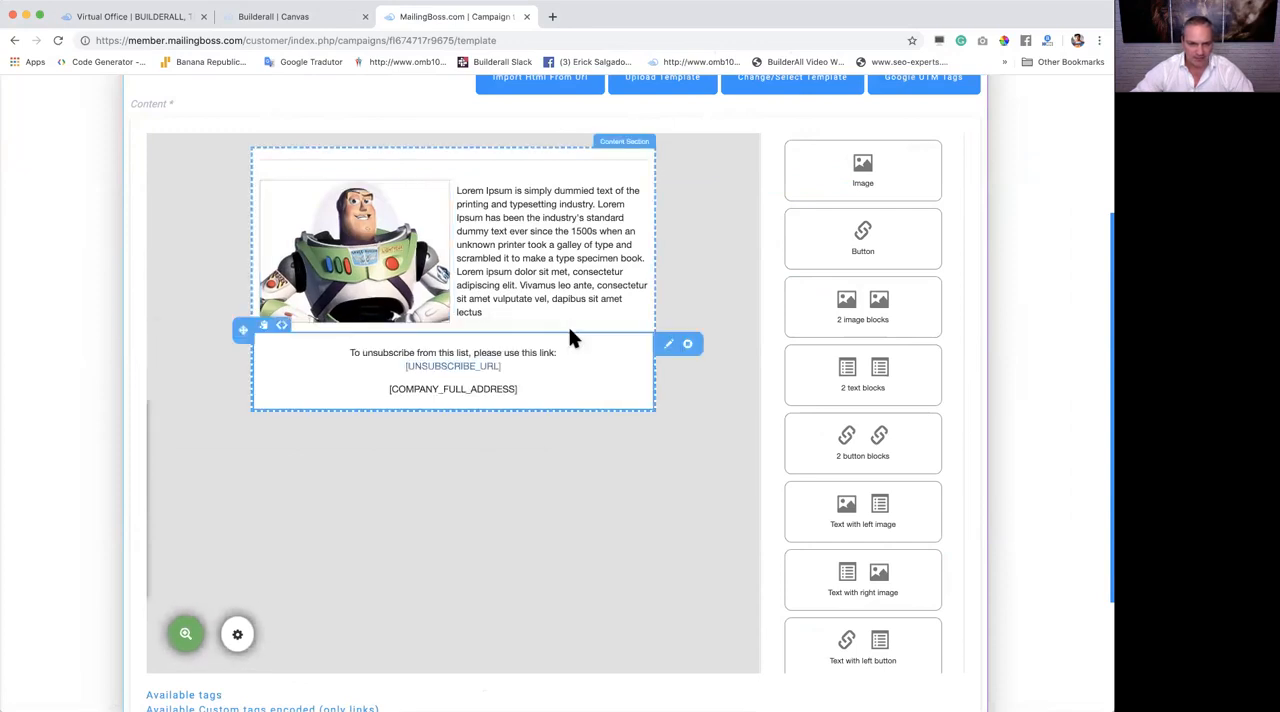
- Replace the Lorem Ipsum text beside the image with "You are ready to edit the content of your email... boom!" and save the template to continue to setup
left_click(528, 268)
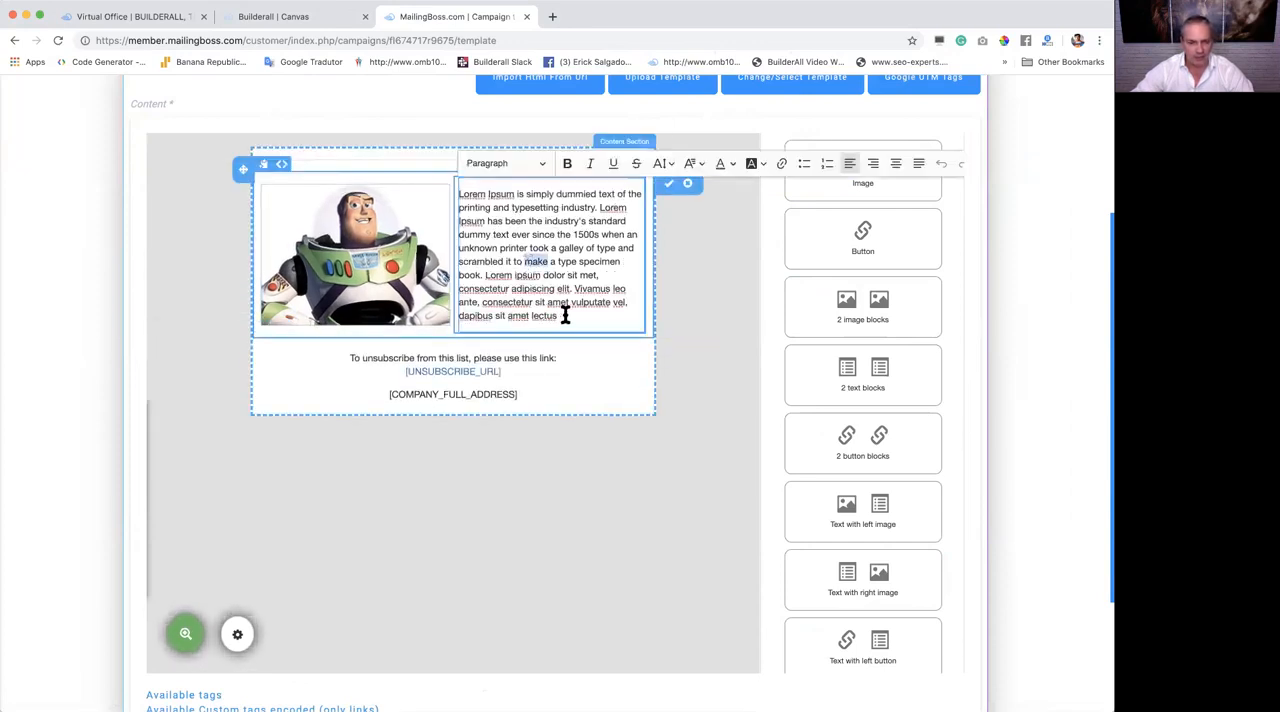
left_click_drag(558, 316, 457, 194)
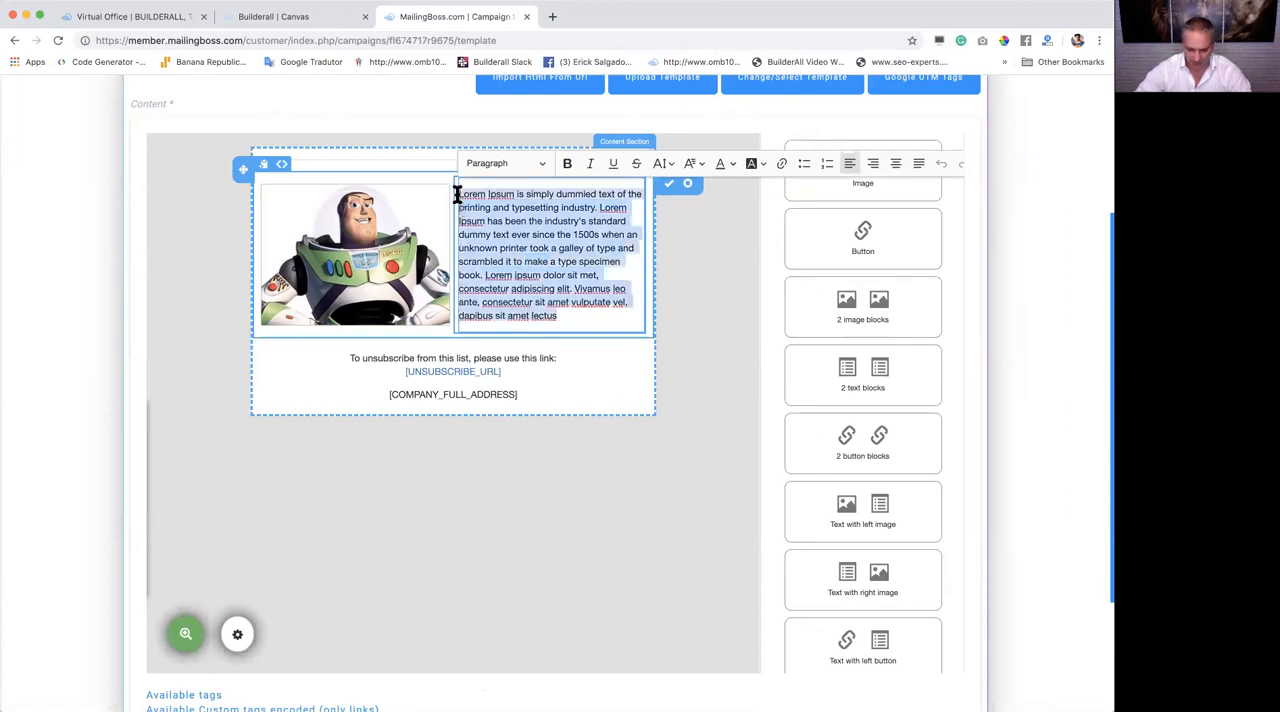
type("You are ready to ed")
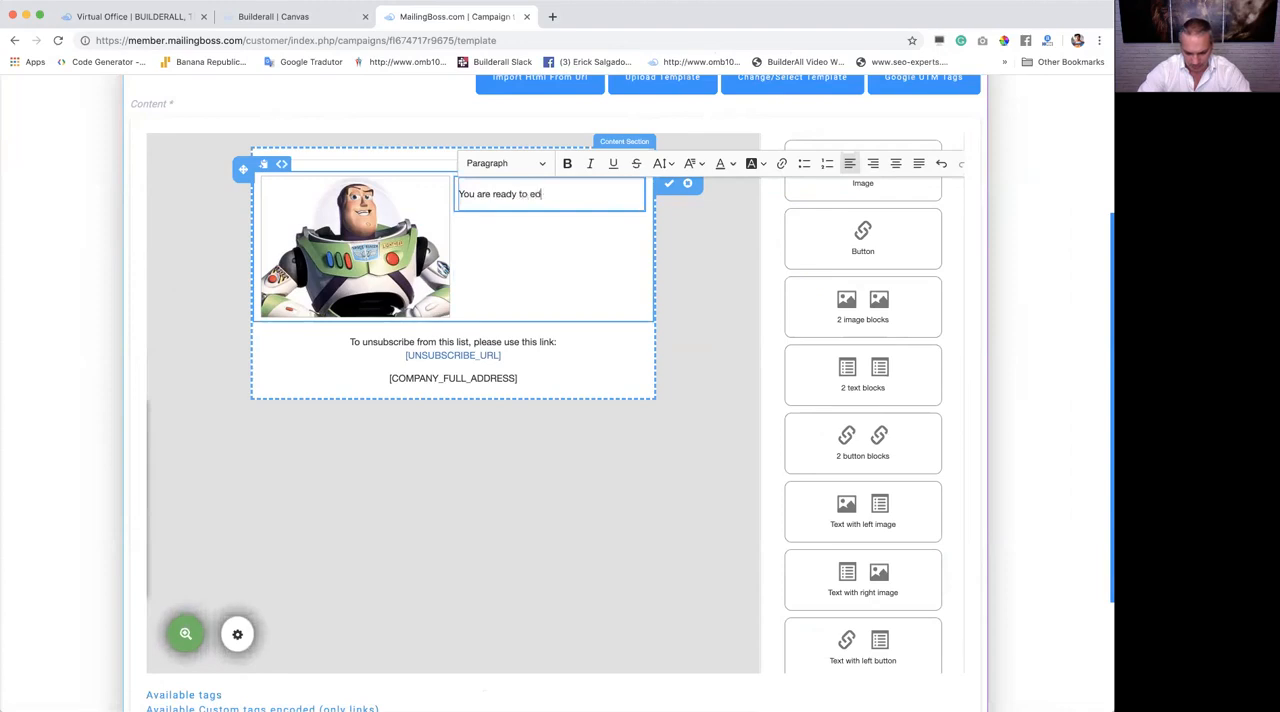
type("it the conte")
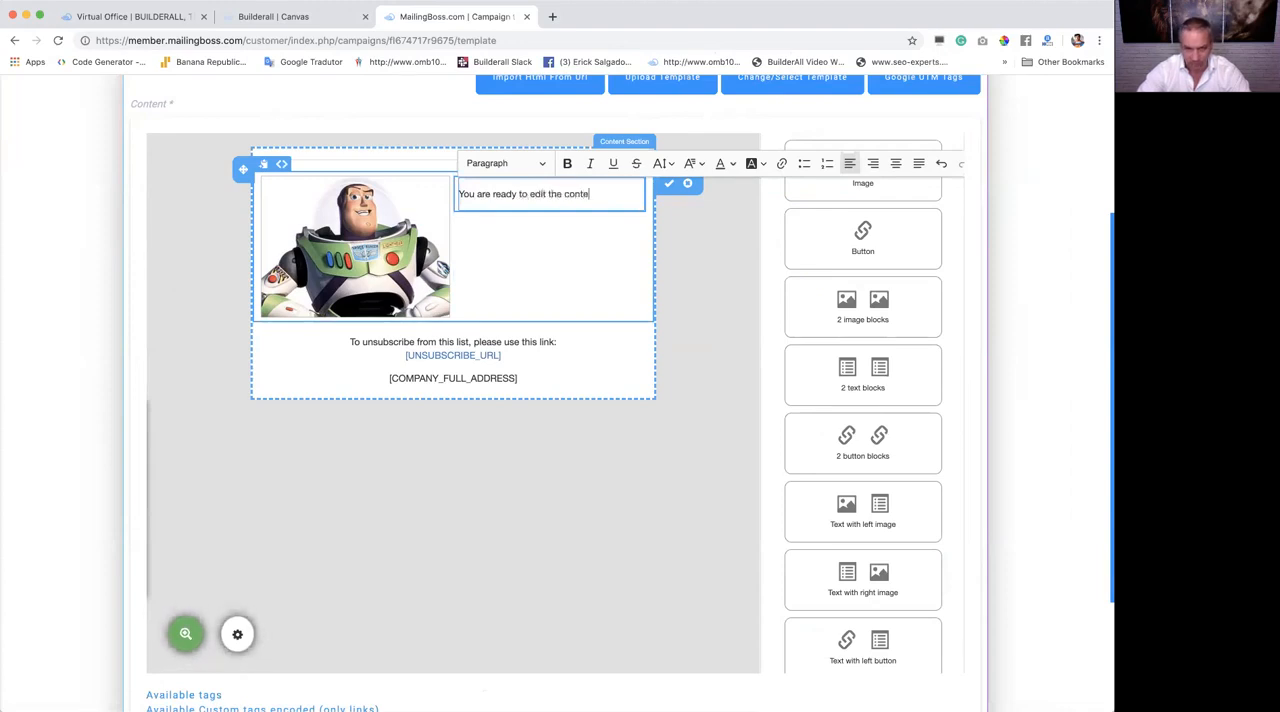
type("nt of your email... boom!")
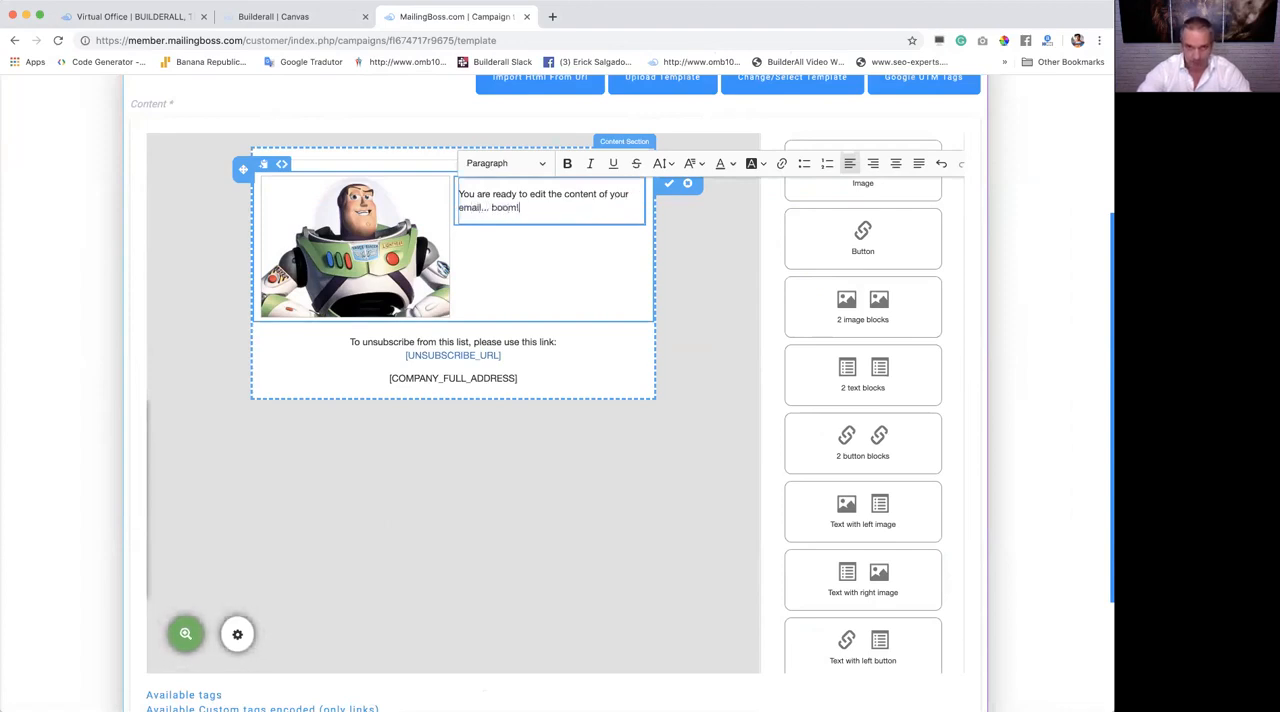
left_click(648, 480)
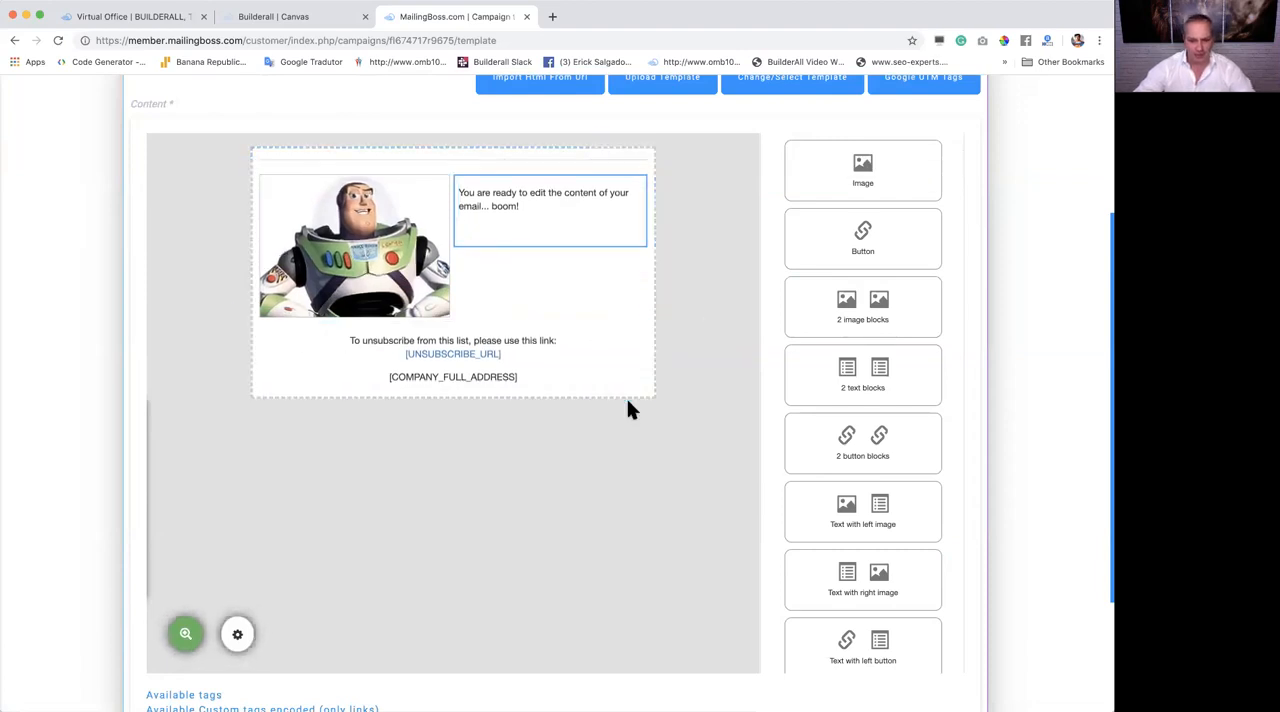
scroll(664, 514, "down", 3)
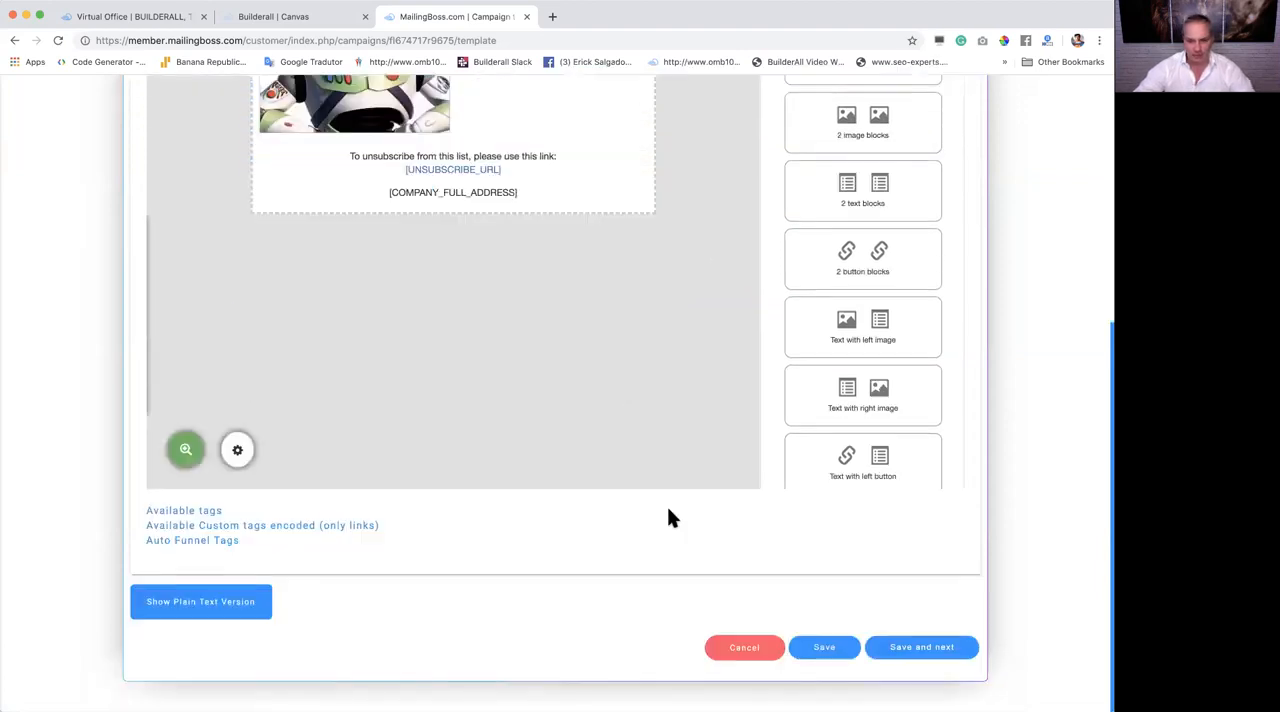
left_click(930, 658)
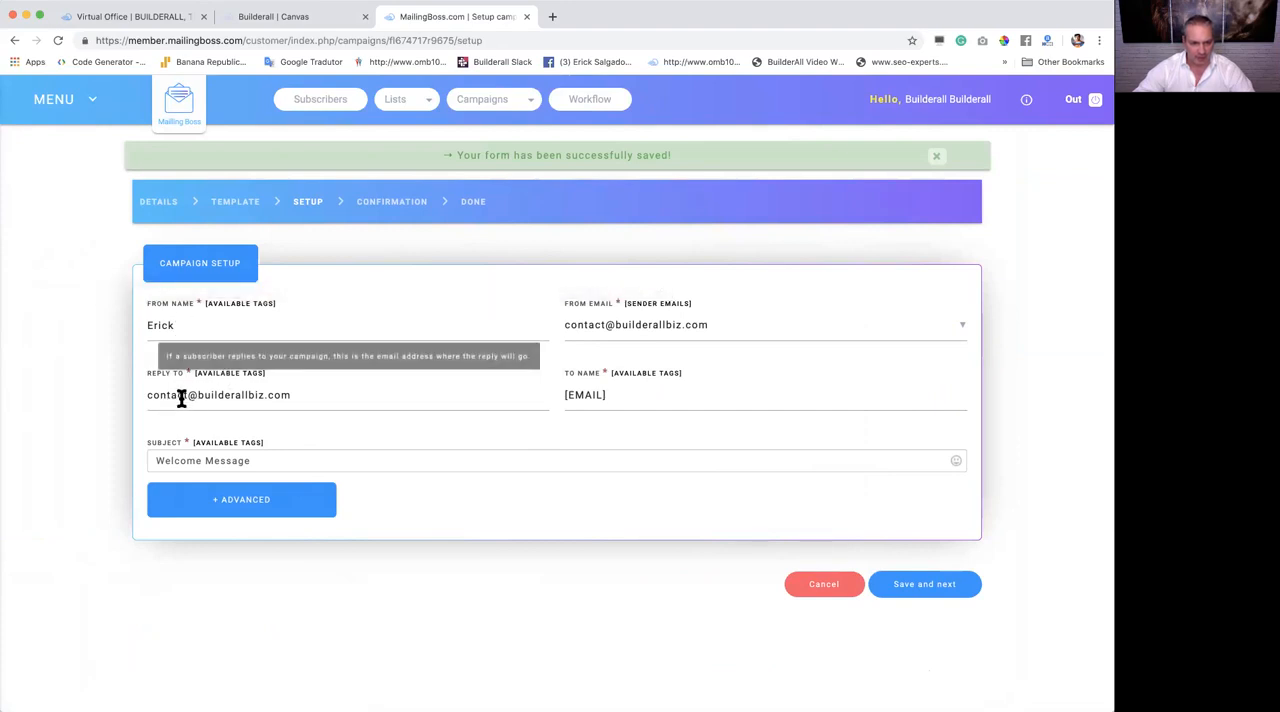
- Change the campaign's reply-to address to a no-reply mailbox, set the subject to "first message", and save to continue to confirmation
left_click_drag(188, 395, 143, 395)
type("norepl")
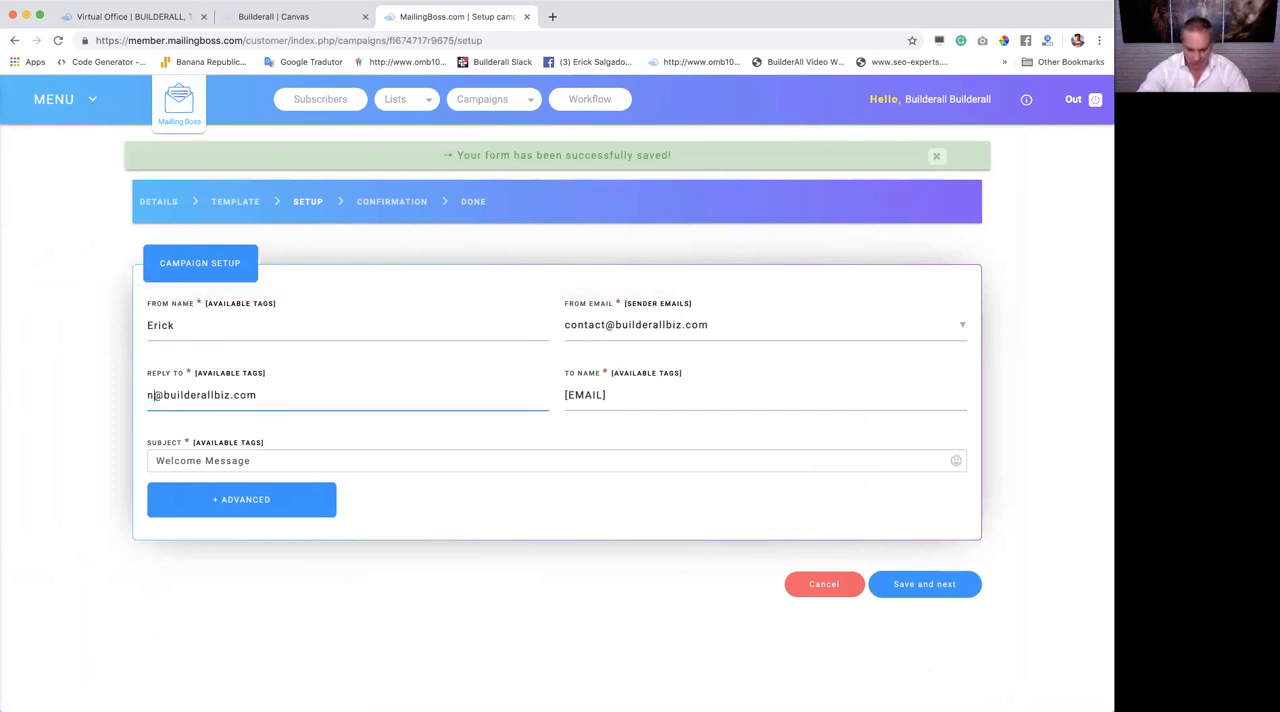
type("y")
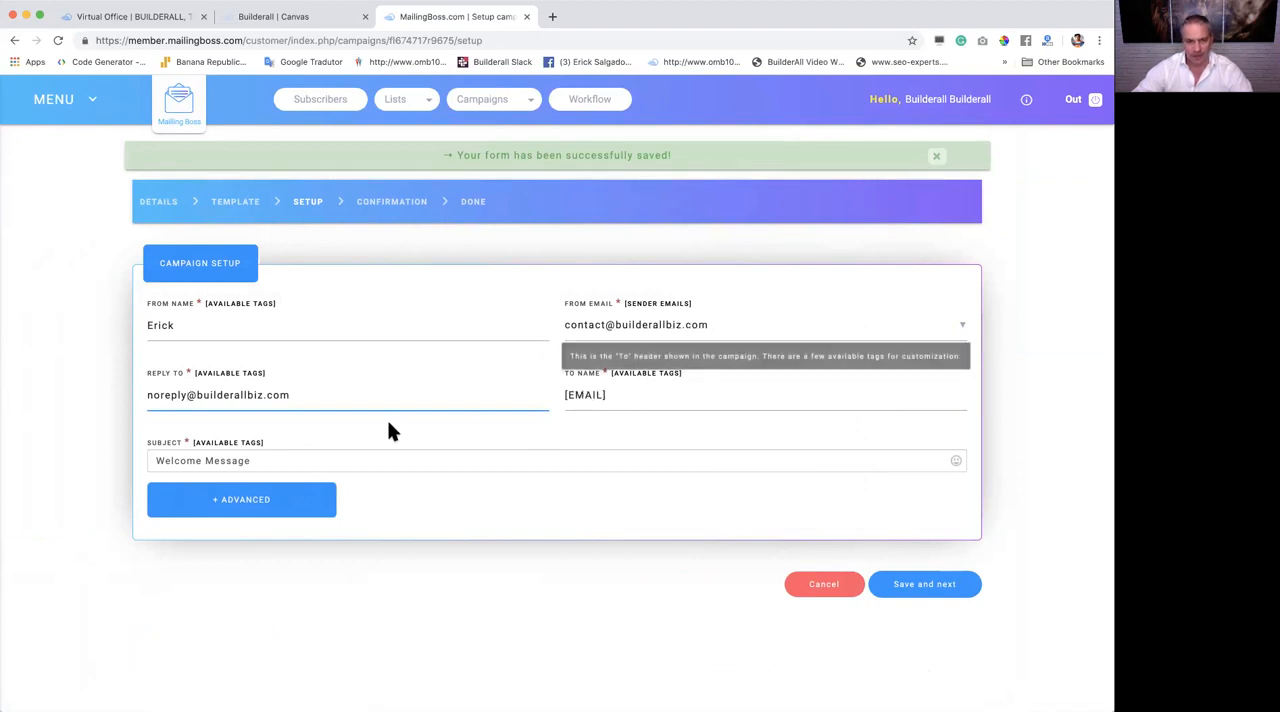
triple_click(158, 452)
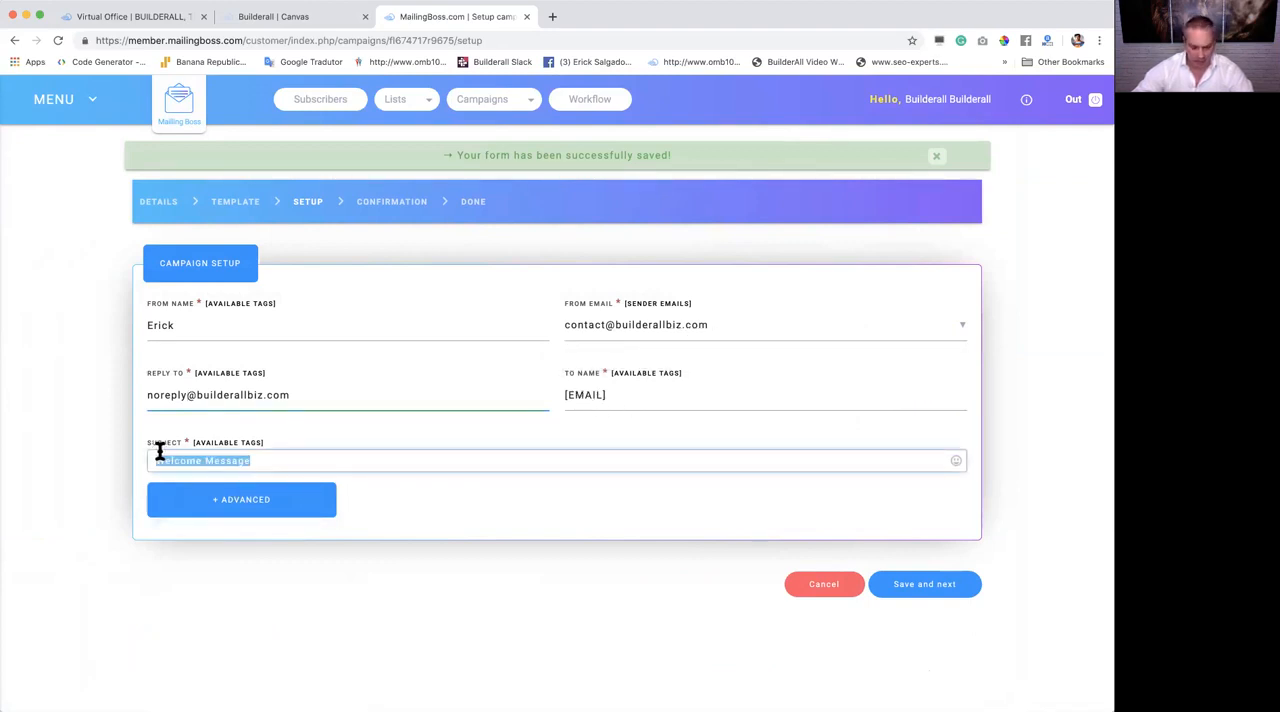
type("first message")
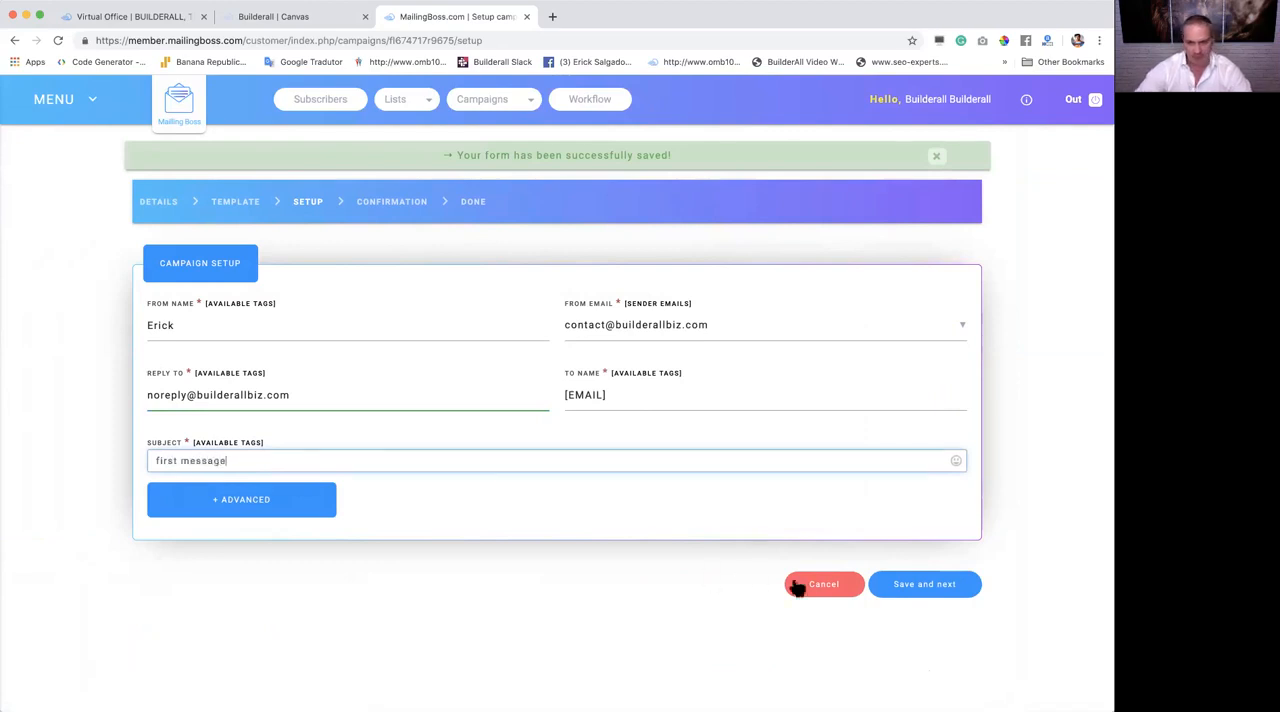
left_click(918, 588)
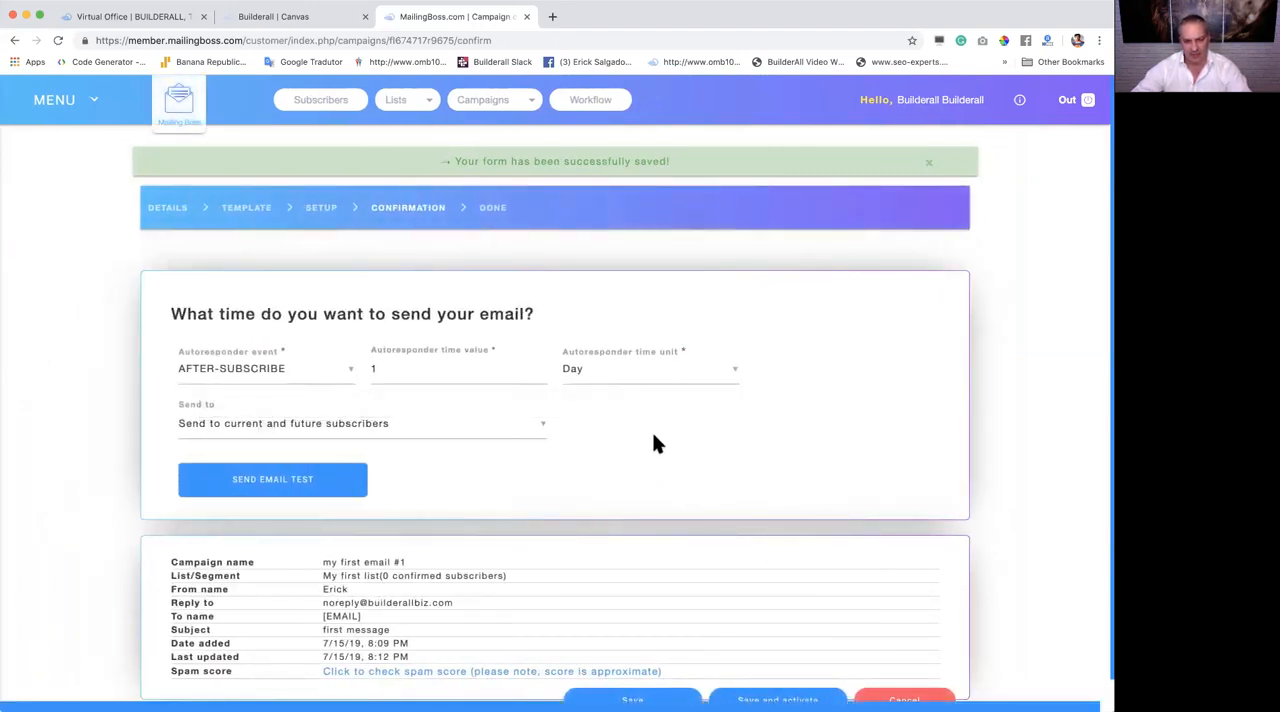
- Set the autoresponder time unit to Minute, then save and activate the campaign
left_click(591, 372)
left_click(612, 377)
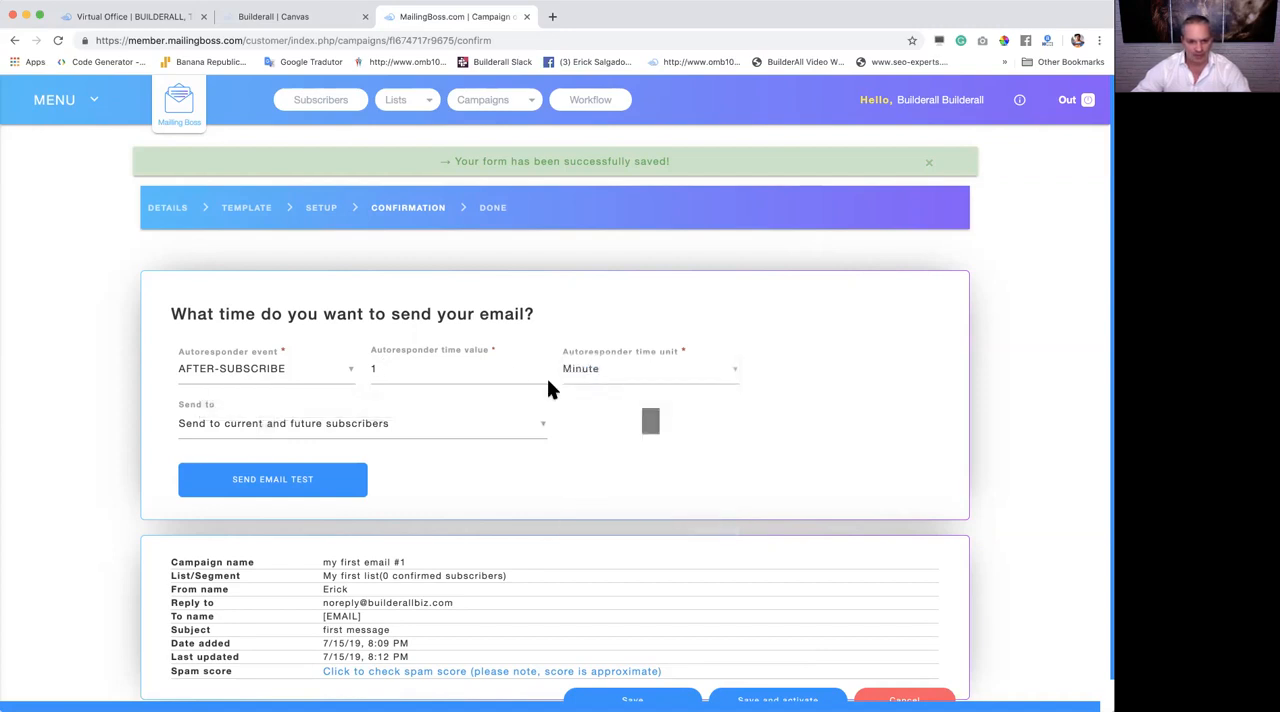
scroll(813, 395, "down", 1)
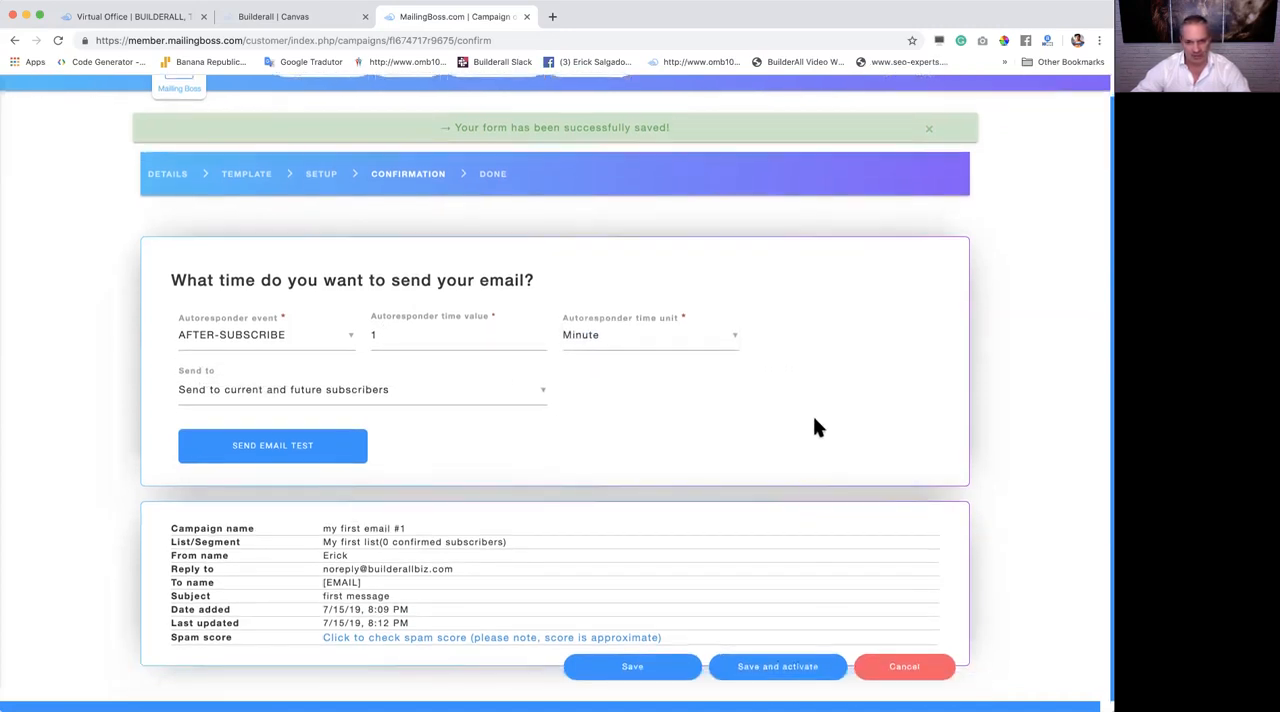
left_click(777, 678)
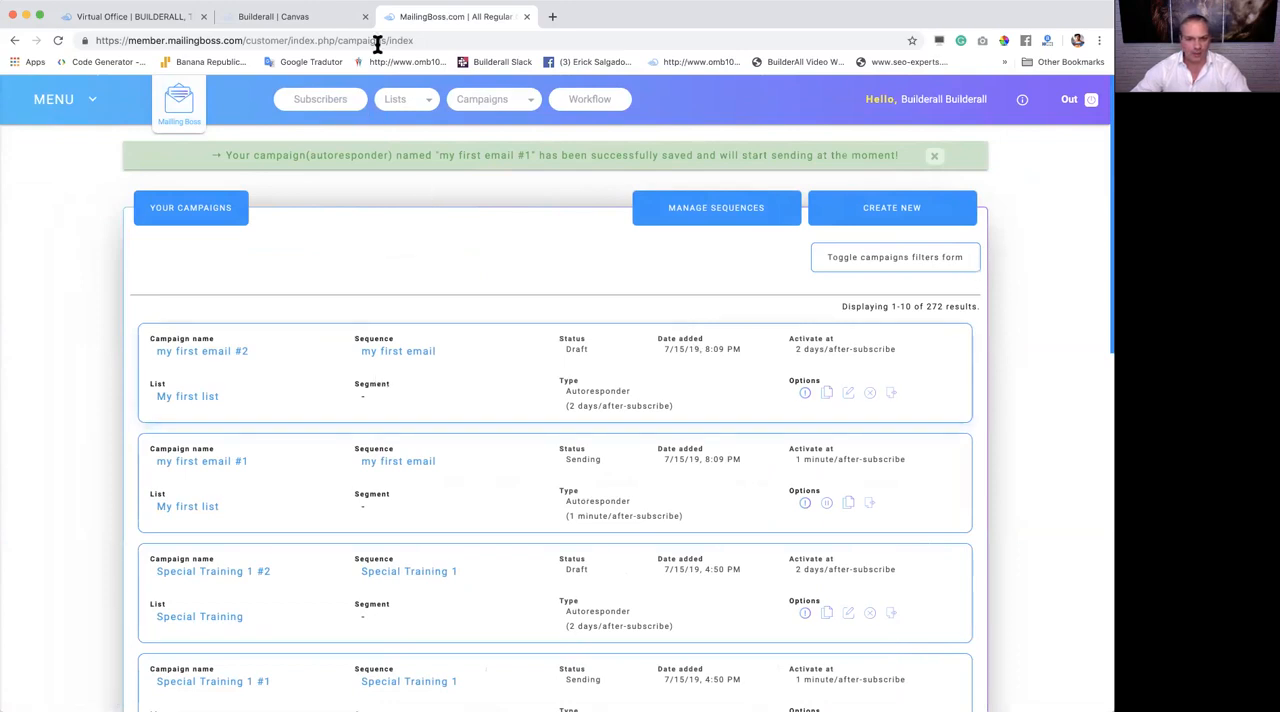
- Close MailingBoss to return to the Builderall Canvas funnel and save the funnel
left_click(527, 17)
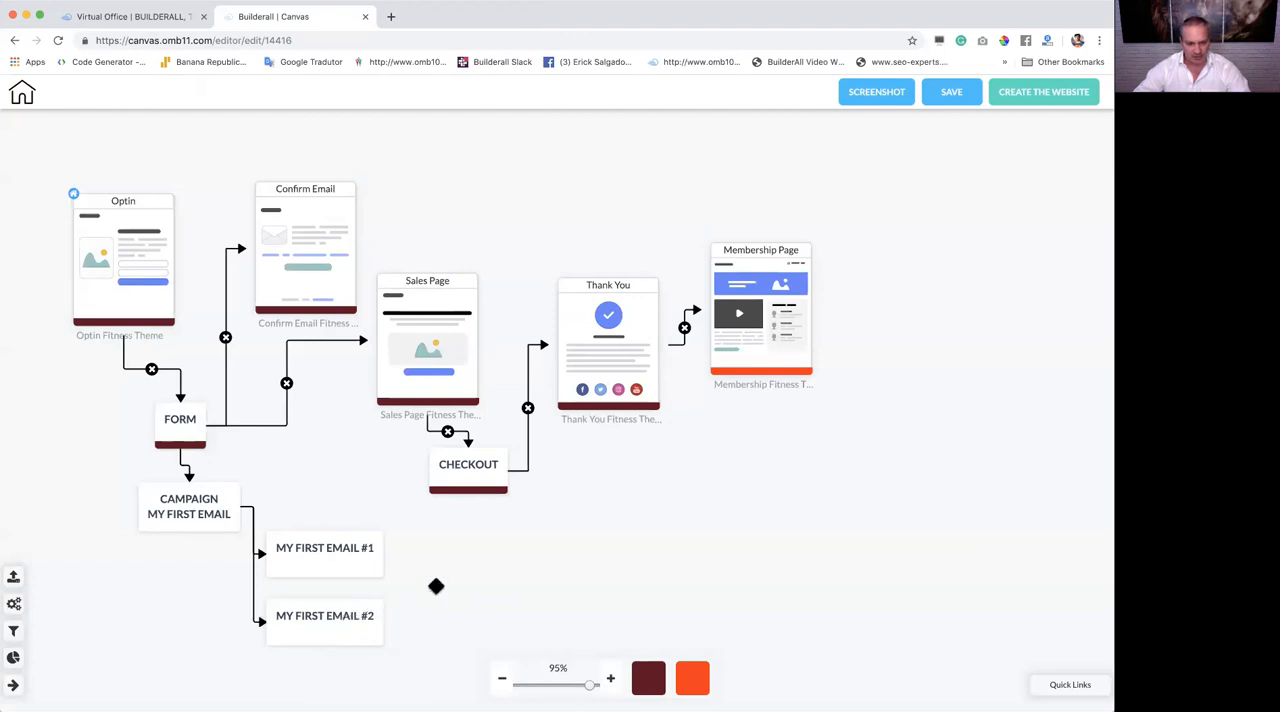
left_click(960, 100)
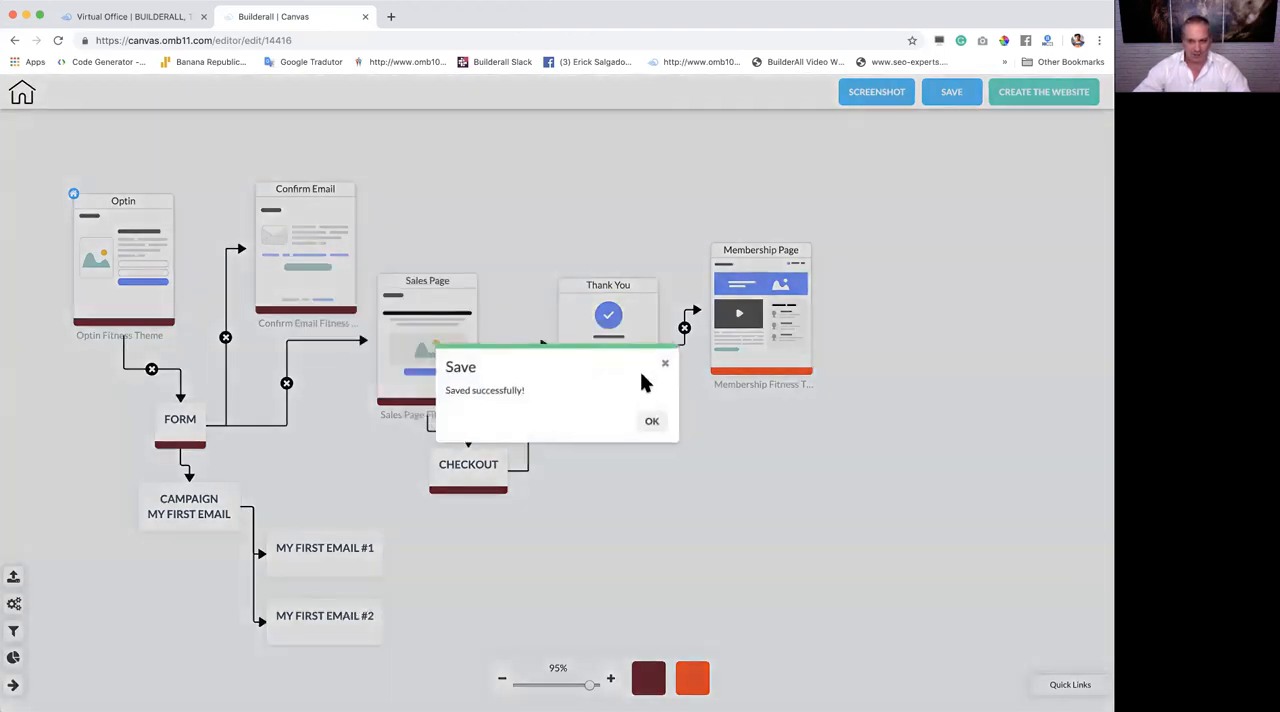
left_click(651, 423)
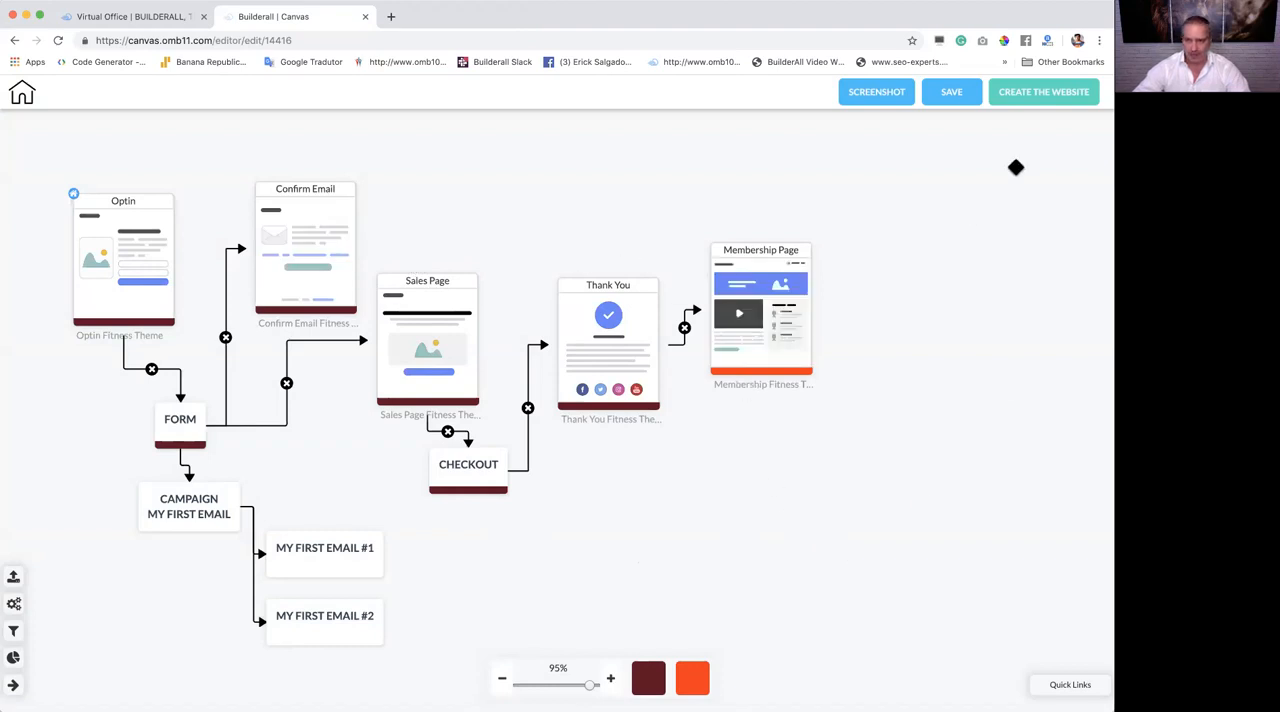
- Generate the website from the funnel under a new website name and open it in the Builderall HTML Editor
left_click(1048, 100)
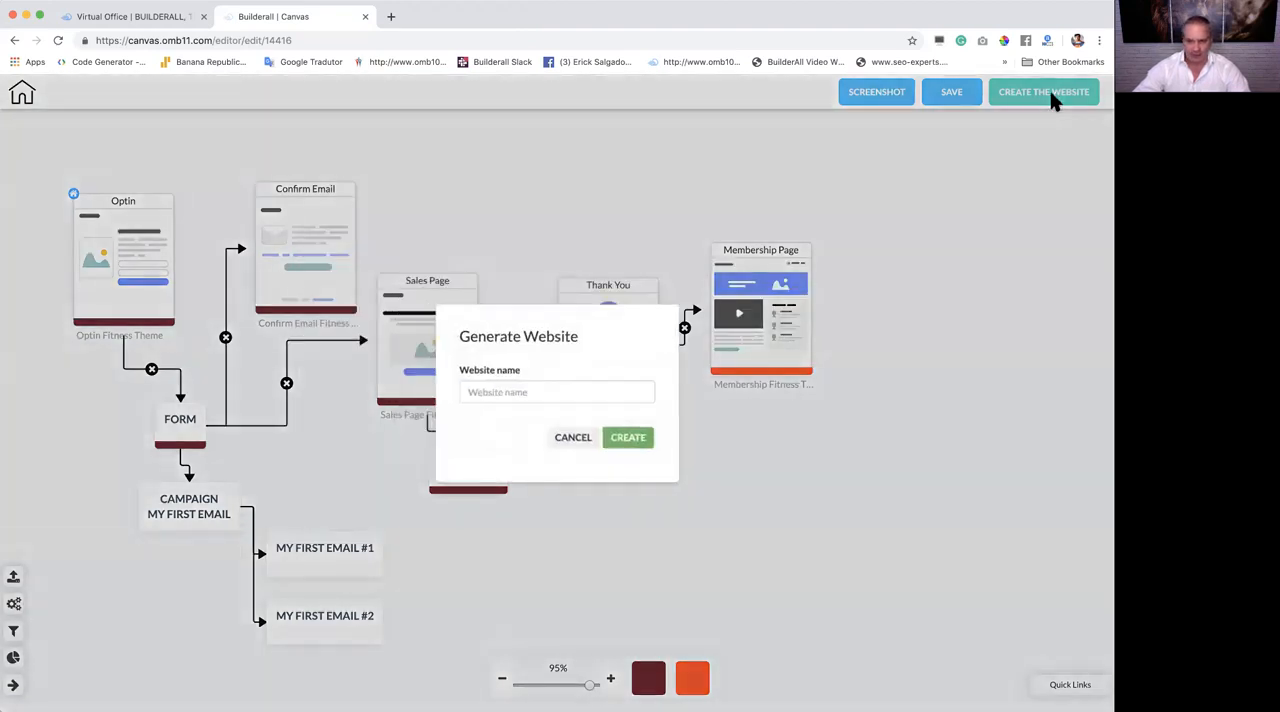
left_click(600, 390)
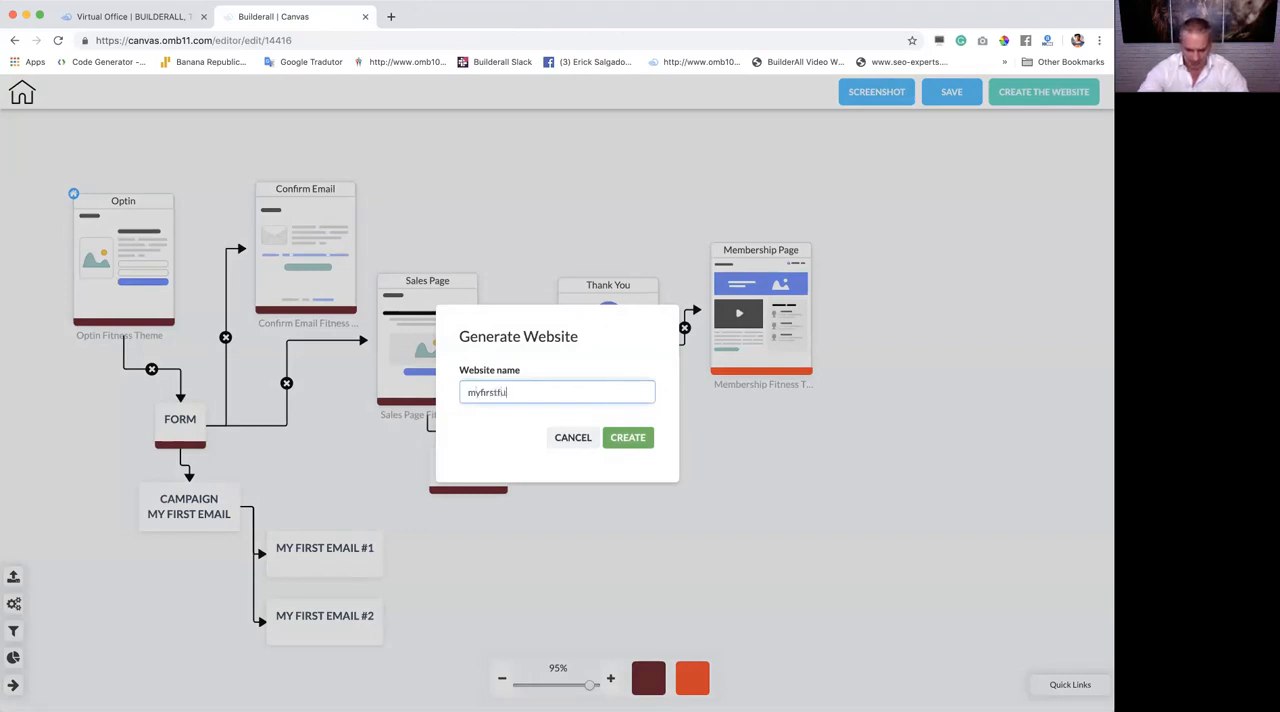
left_click(630, 438)
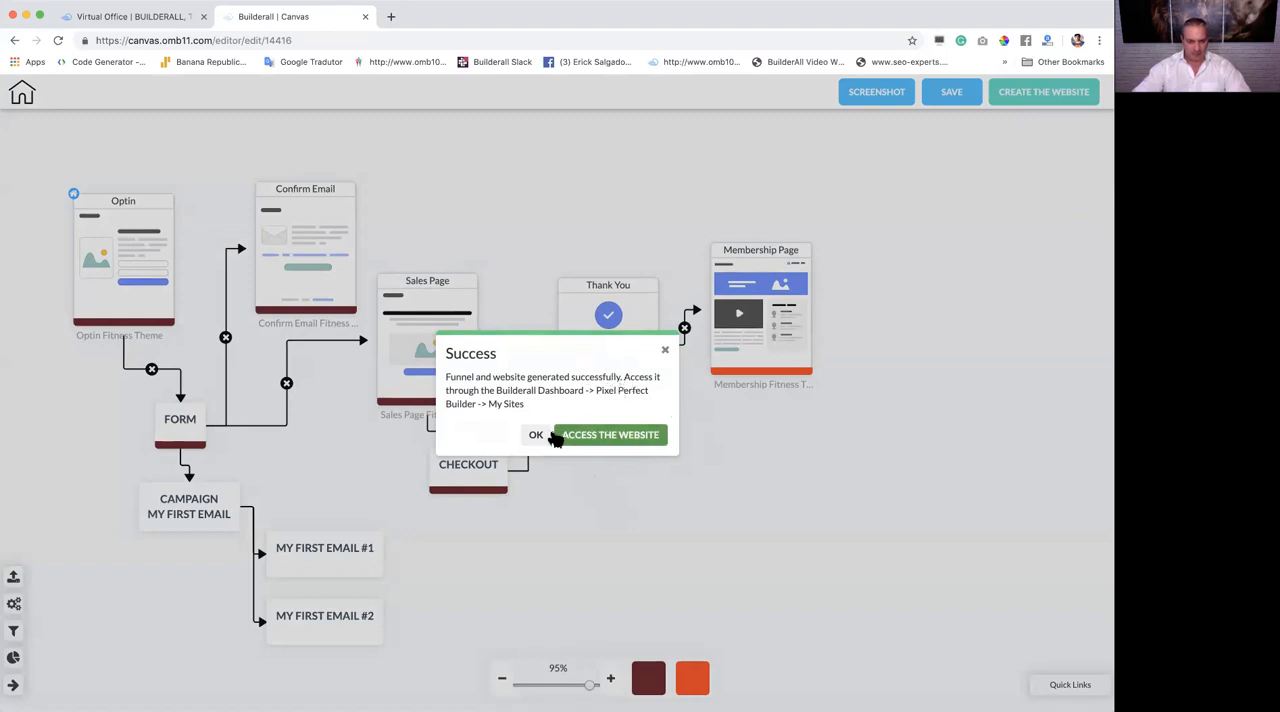
left_click(622, 441)
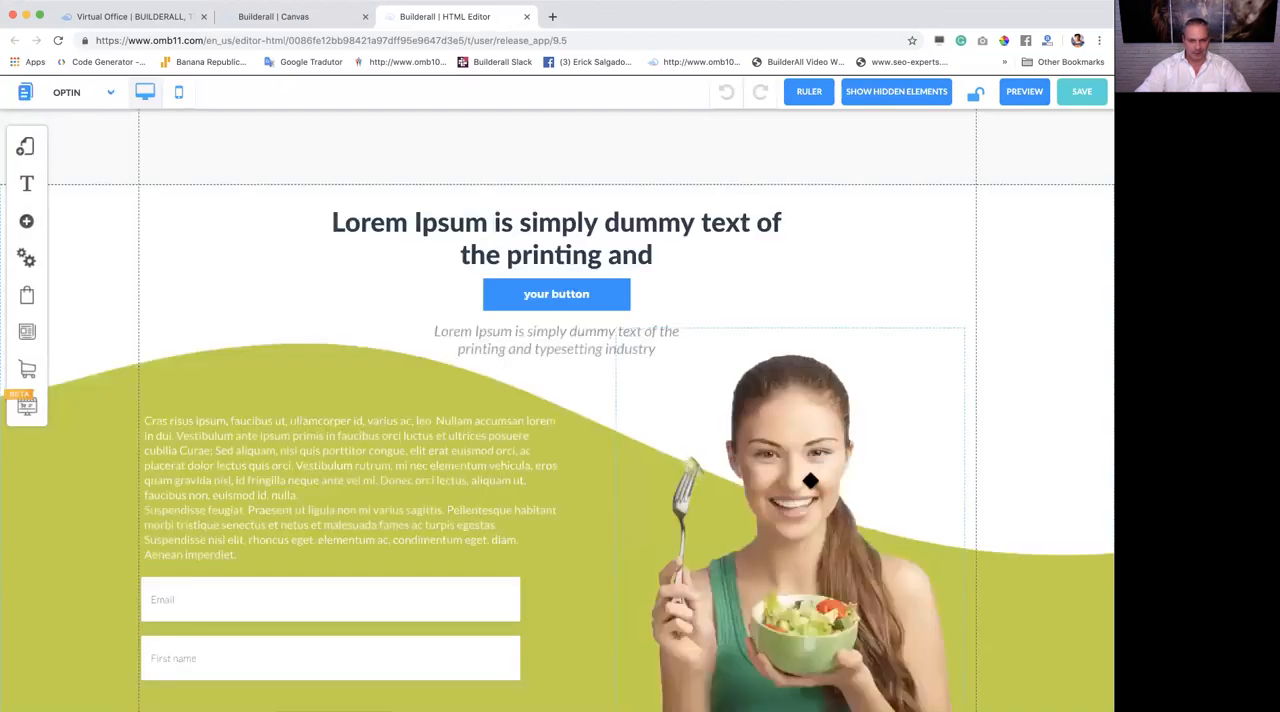
- Look over the generated Optin page and open the list of pages in the Default Layout
scroll(810, 481, "down", 5)
scroll(810, 481, "up", 5)
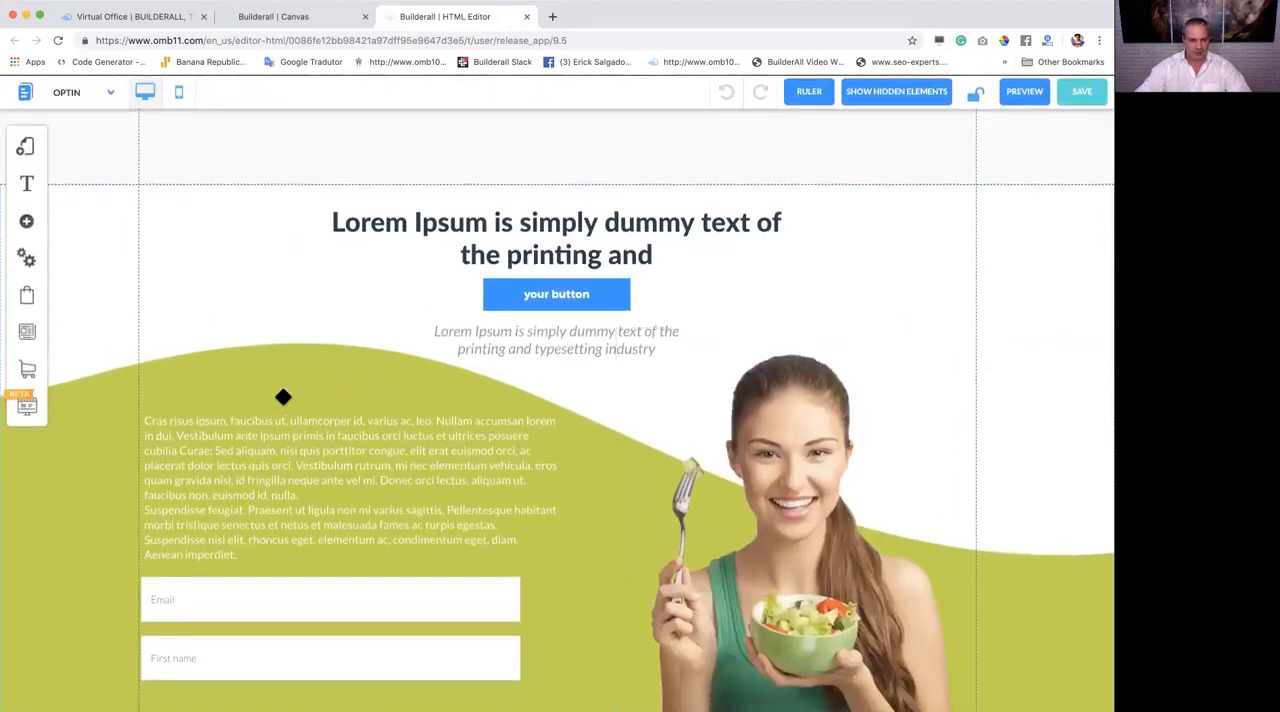
left_click(25, 148)
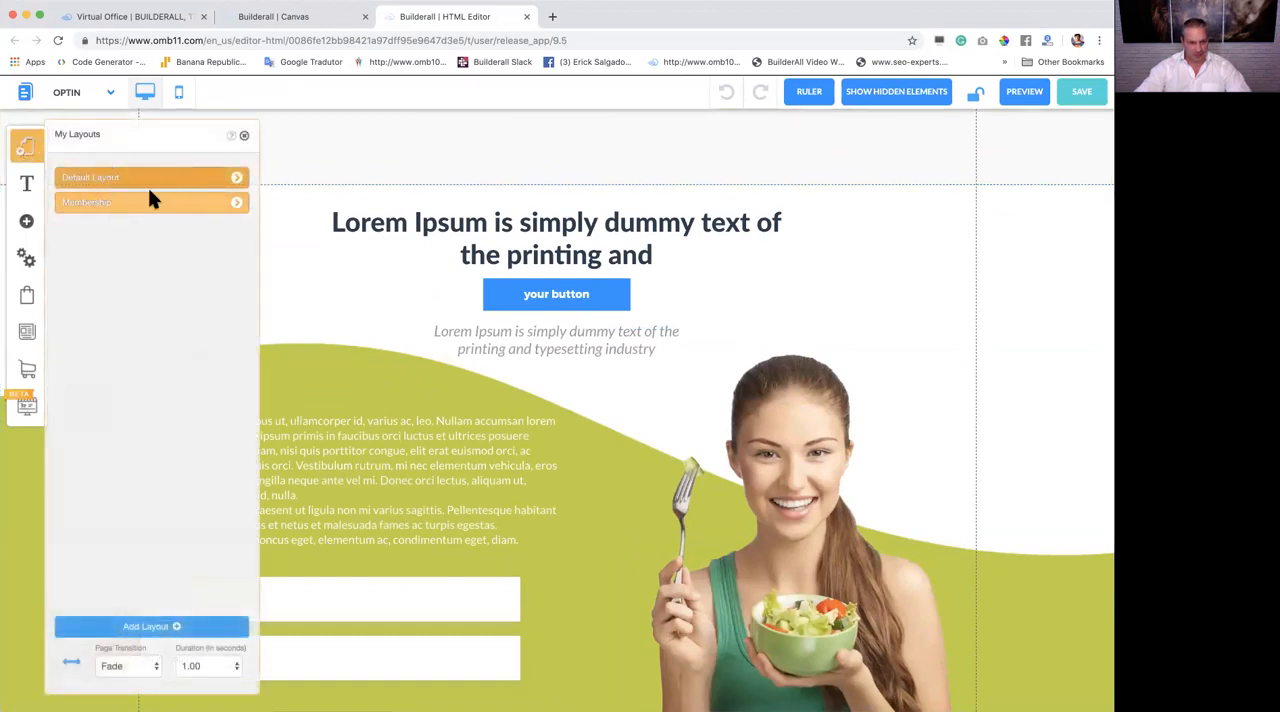
left_click(238, 179)
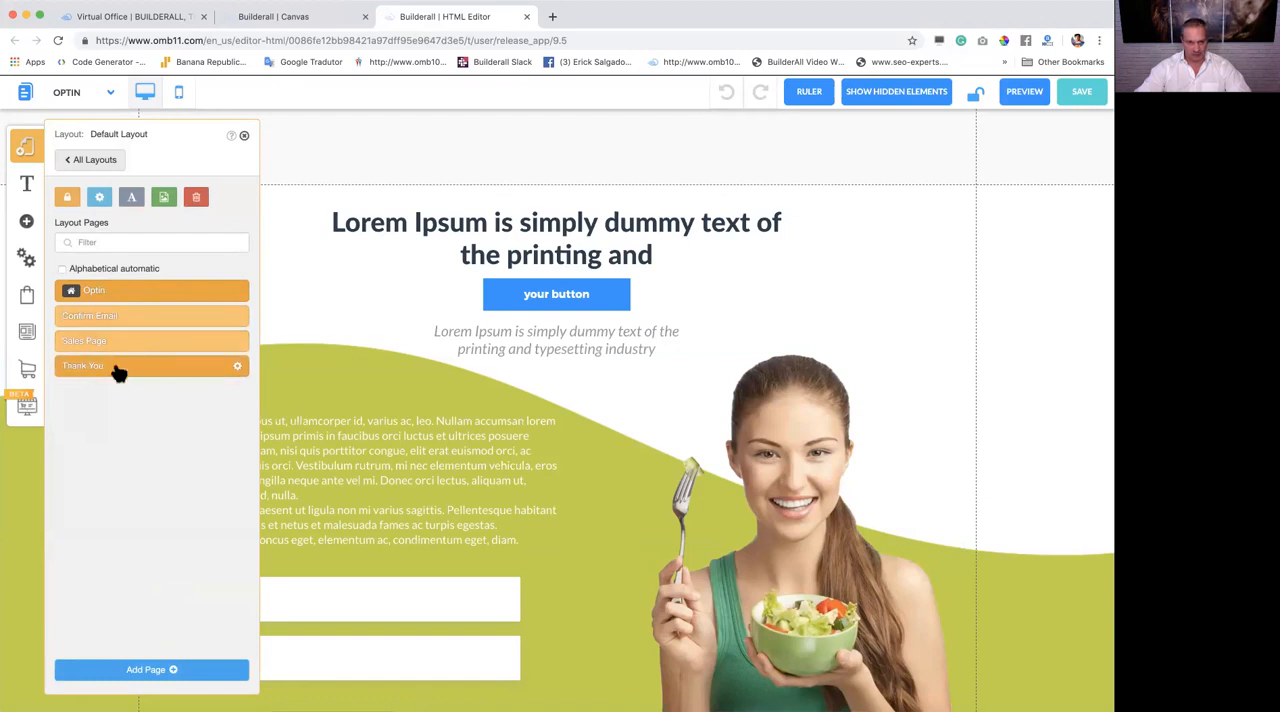
- Check the funnel diagram in Builderall Canvas and return to the Builderall HTML Editor
left_click(297, 14)
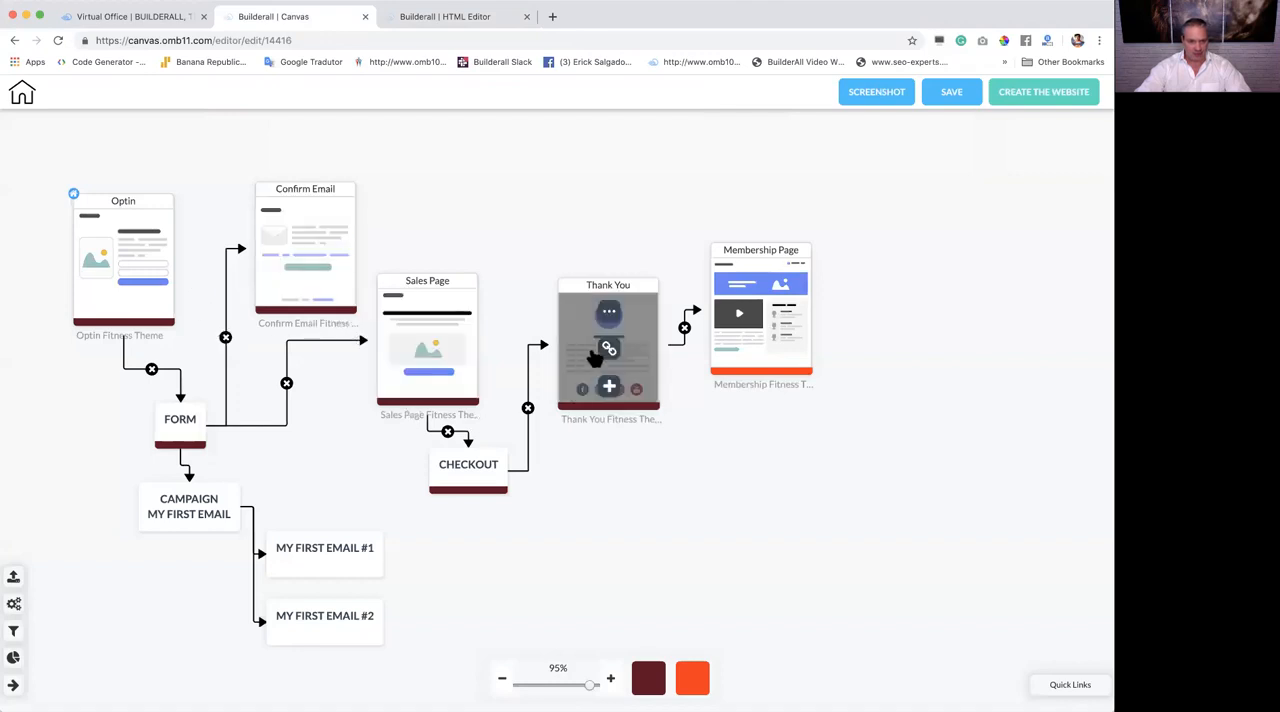
left_click(131, 16)
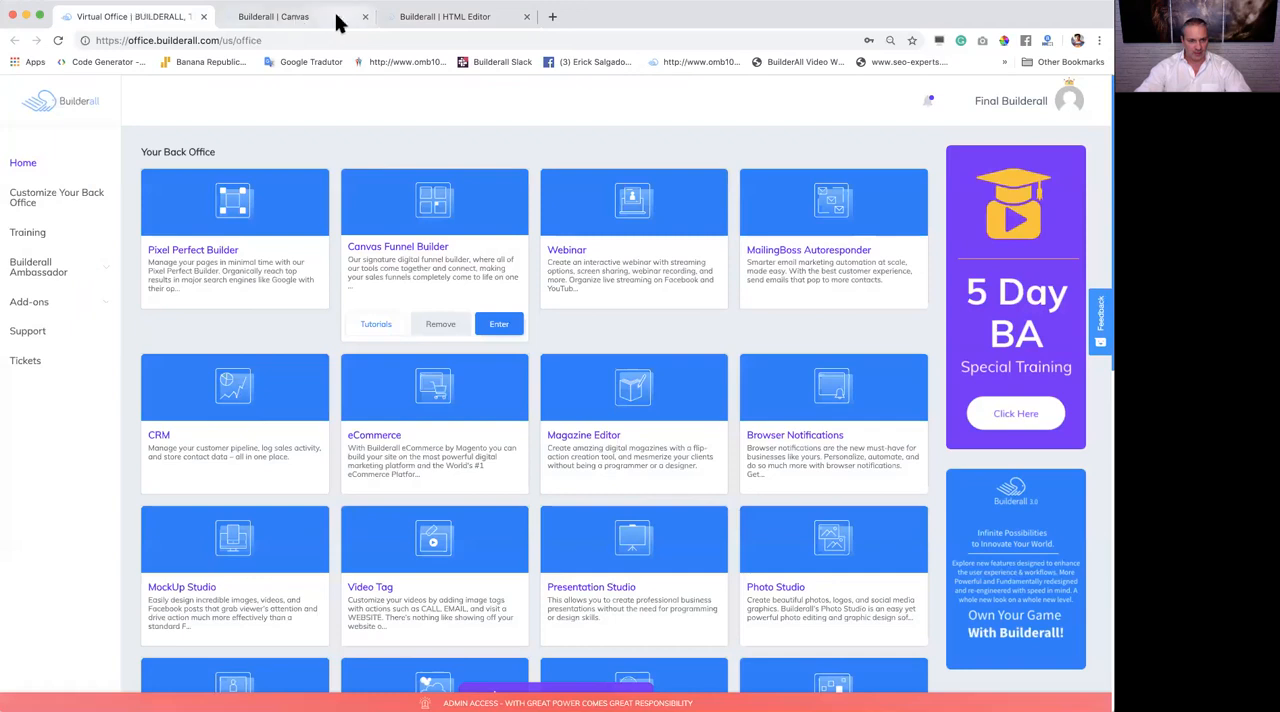
left_click(441, 17)
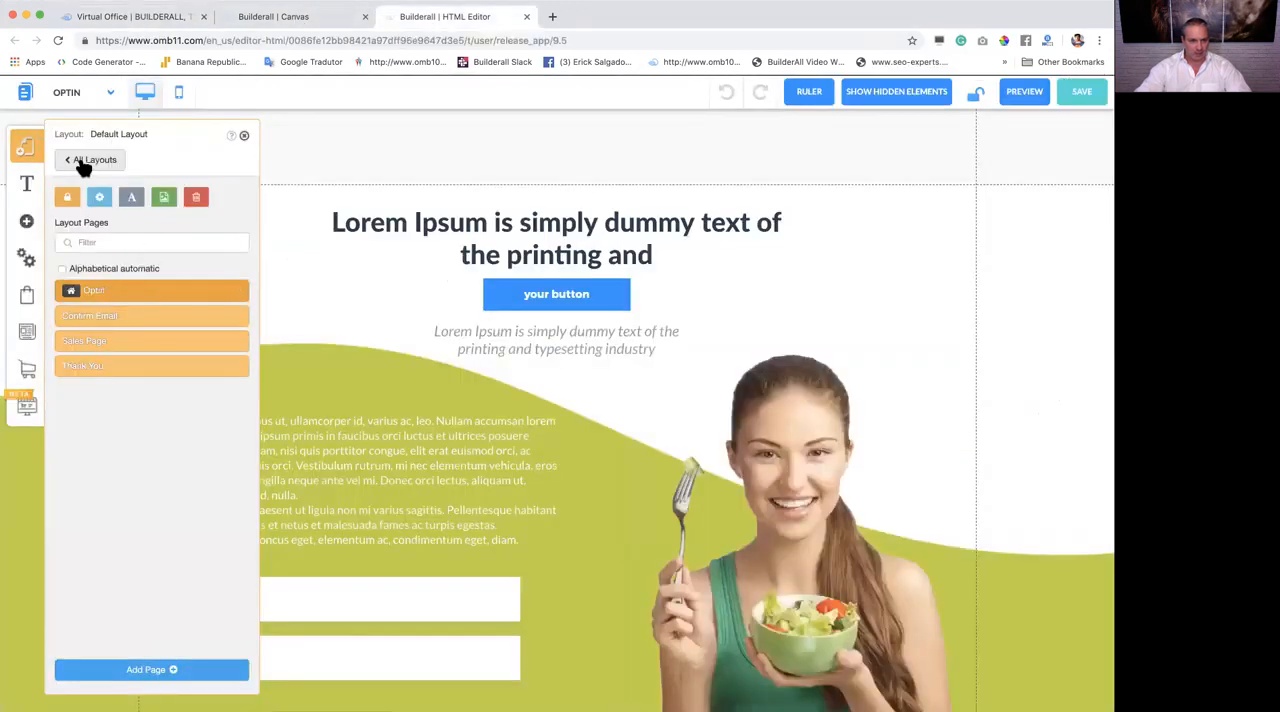
- Open the Membership Page in the Membership layout and look over its headline, video, lesson text and instructor sections
left_click(88, 161)
left_click(115, 204)
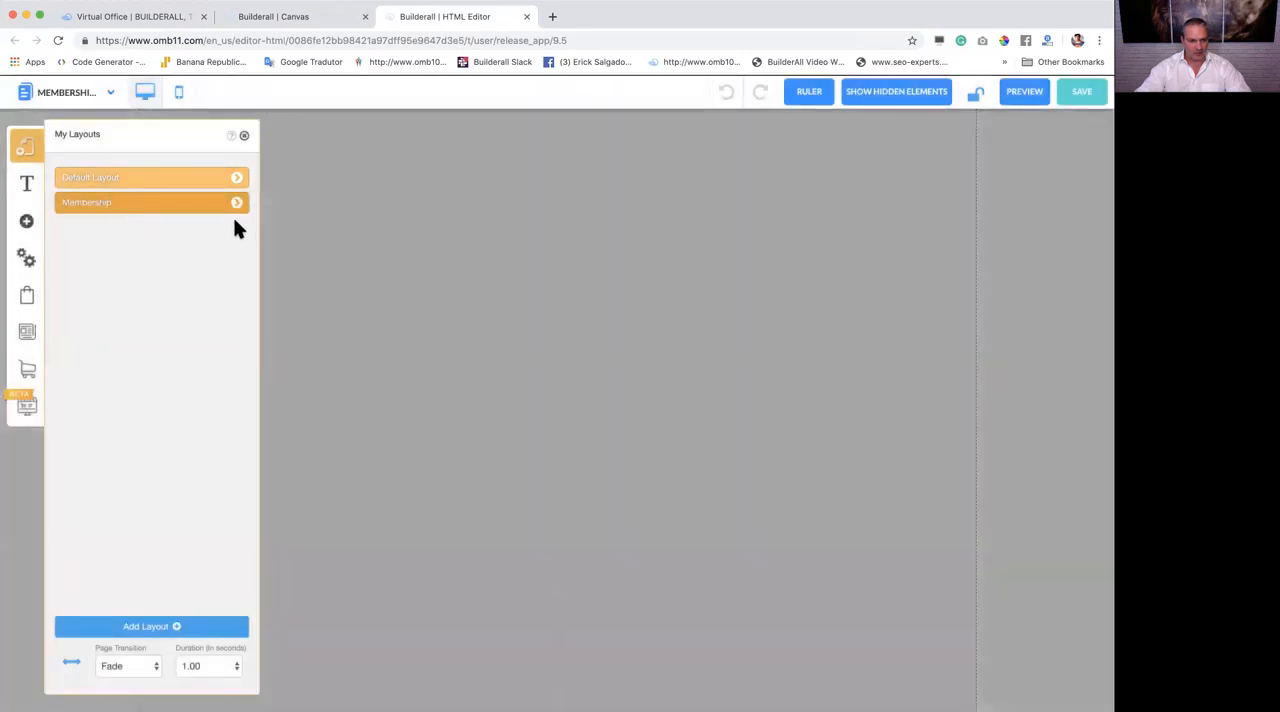
left_click(236, 202)
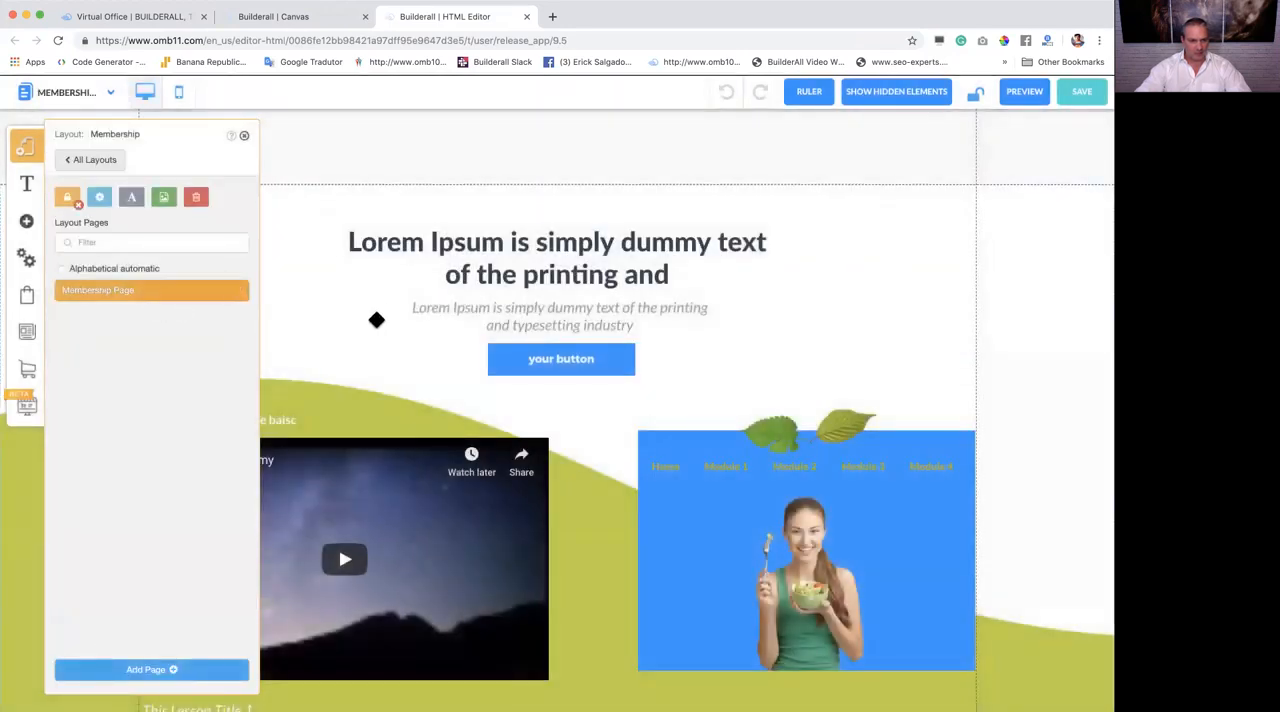
left_click(244, 137)
scroll(477, 374, "down", 5)
scroll(479, 377, "up", 5)
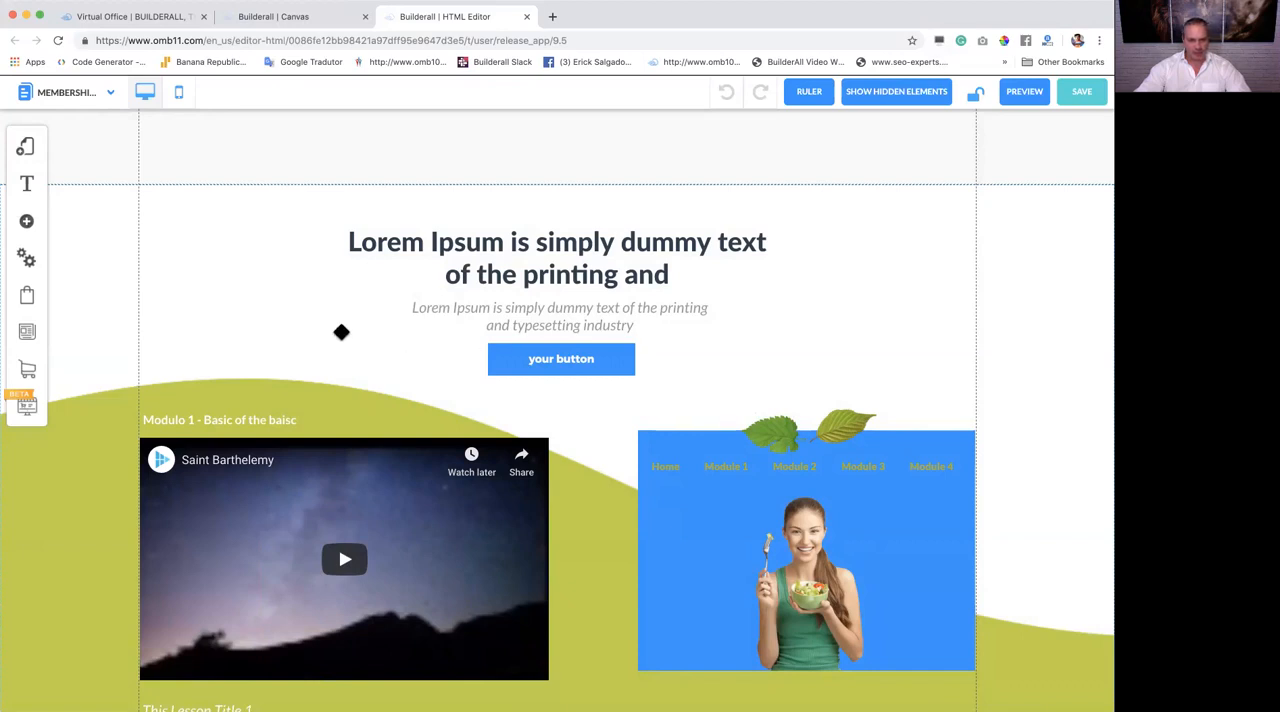
scroll(448, 382, "down", 3)
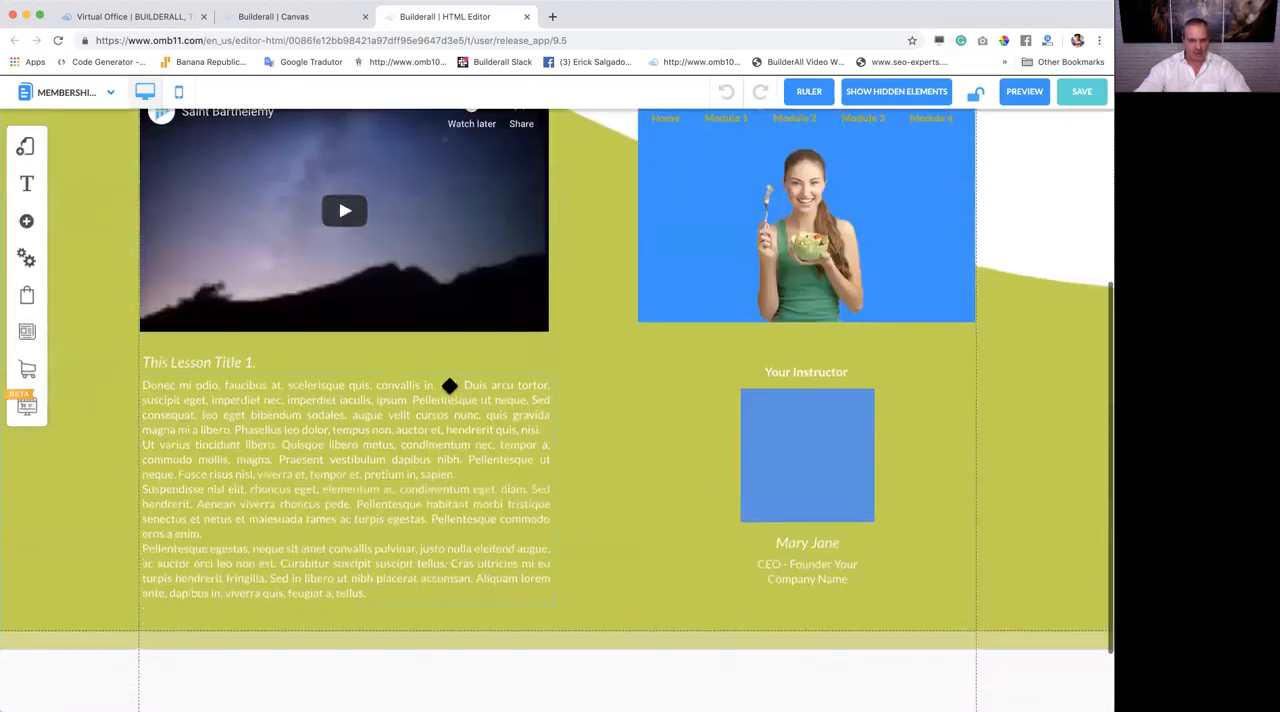
scroll(449, 383, "up", 3)
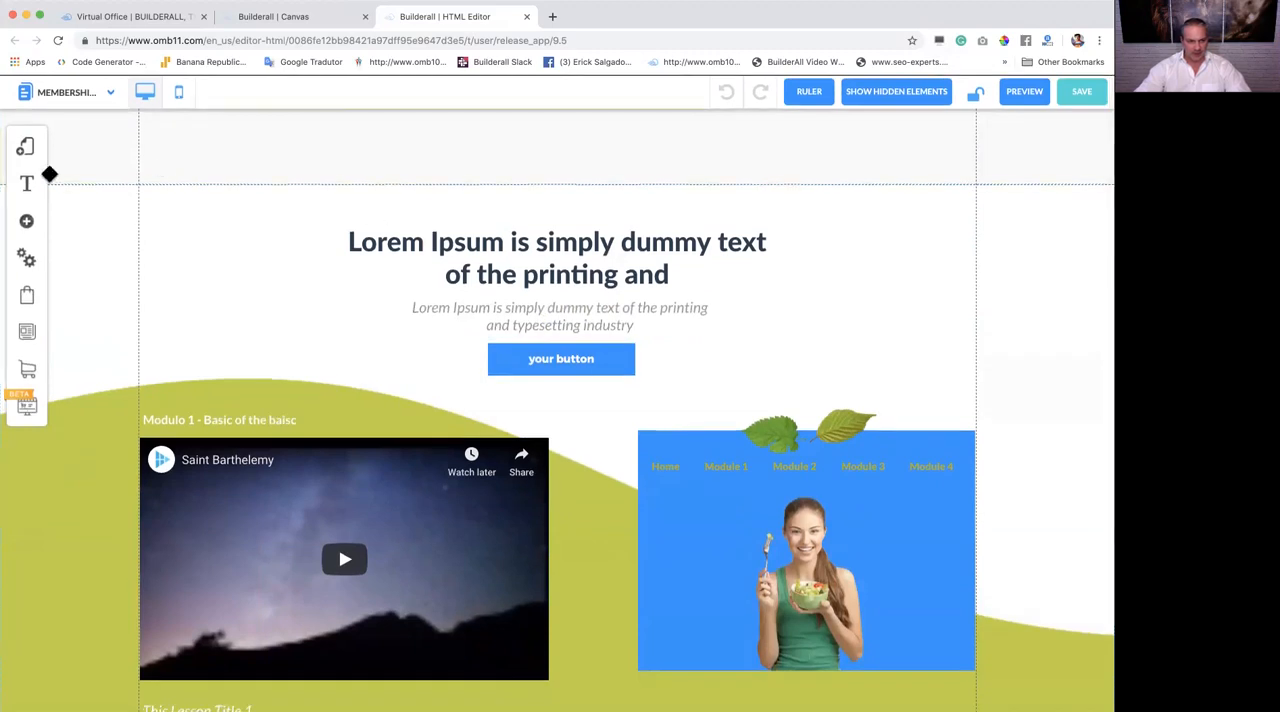
- Return to the Optin page in the Default Layout and close the page list
left_click(26, 148)
left_click(236, 177)
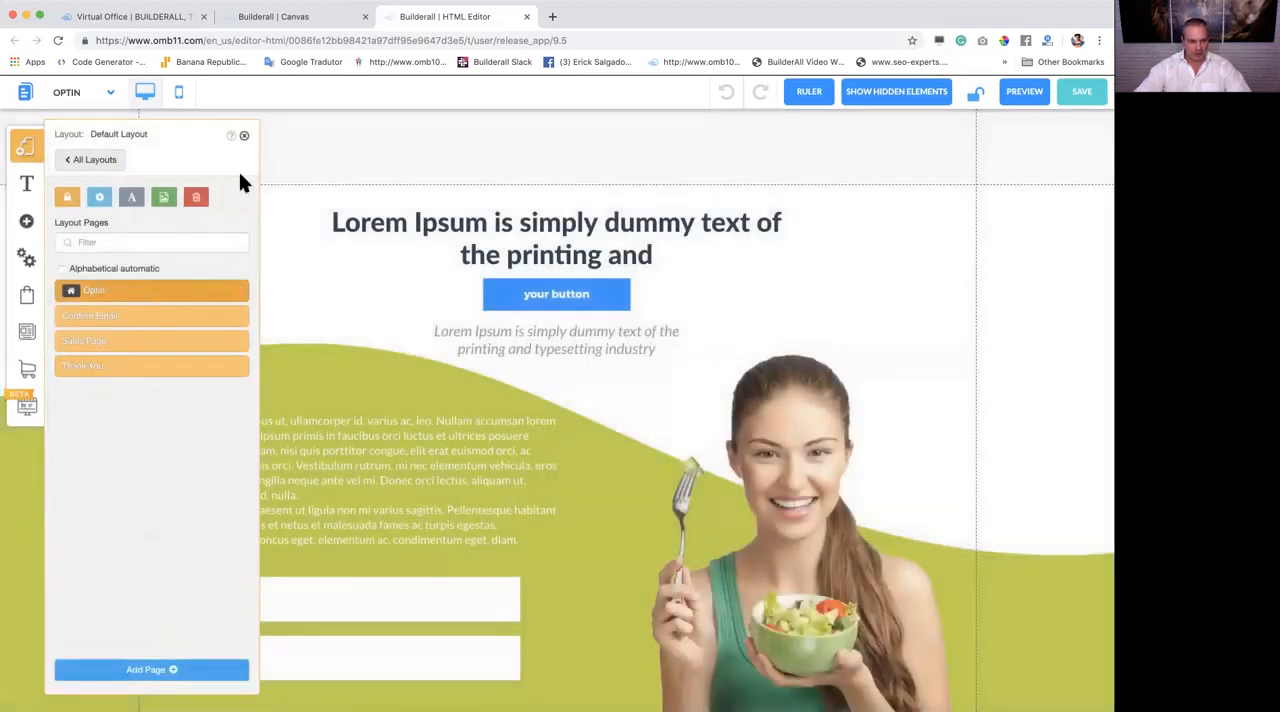
left_click(244, 137)
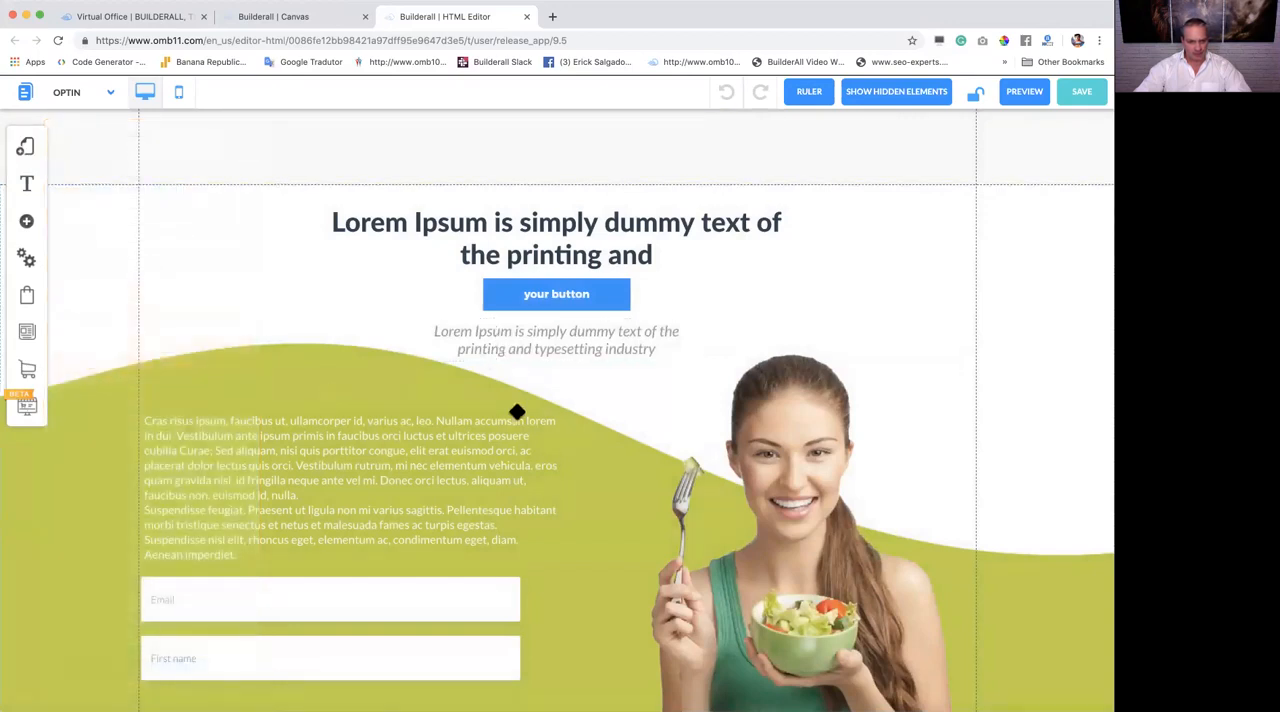
- Review the opt-in form's redirect pages for pending and confirmed subscriptions and save the URL settings
scroll(518, 413, "down", 5)
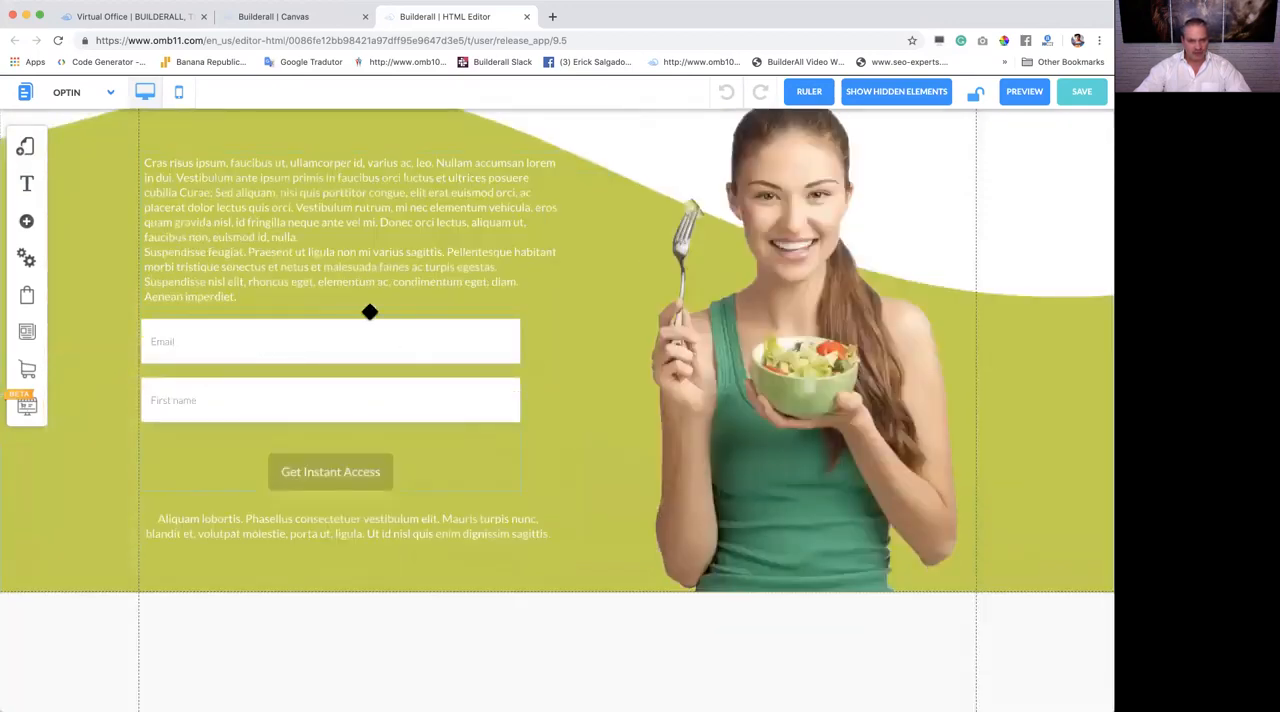
left_click(556, 393)
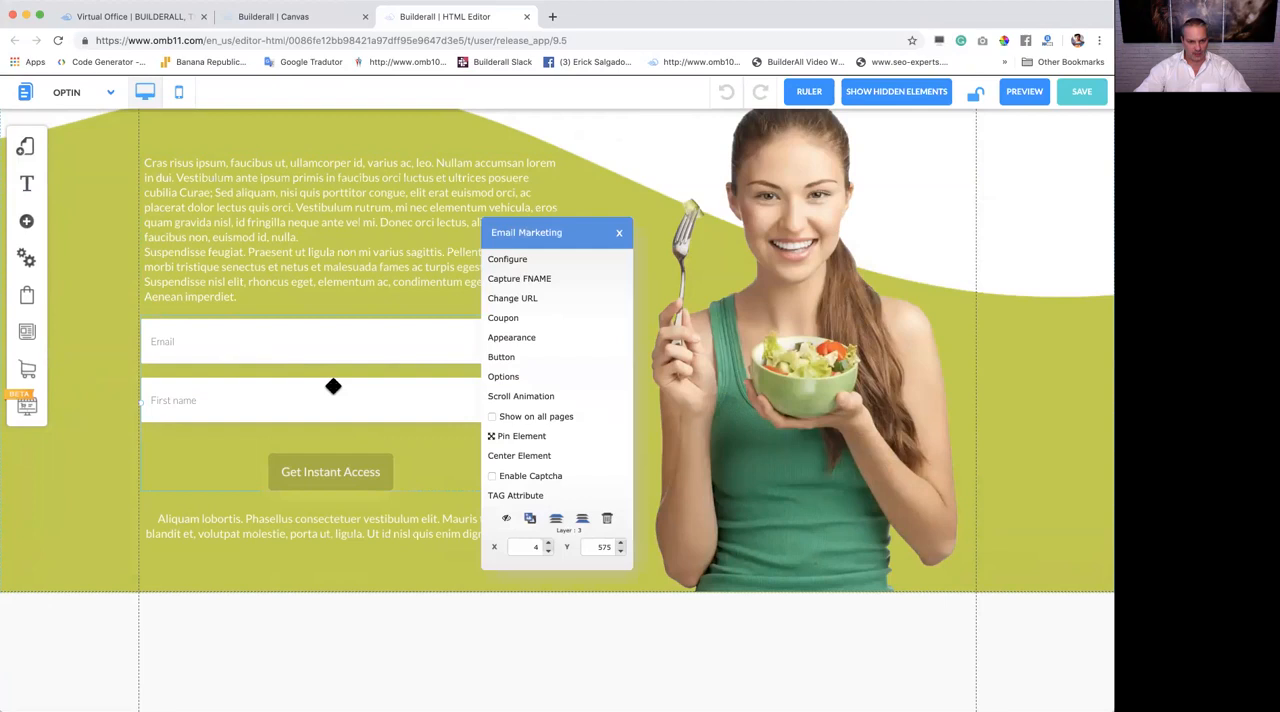
left_click(520, 297)
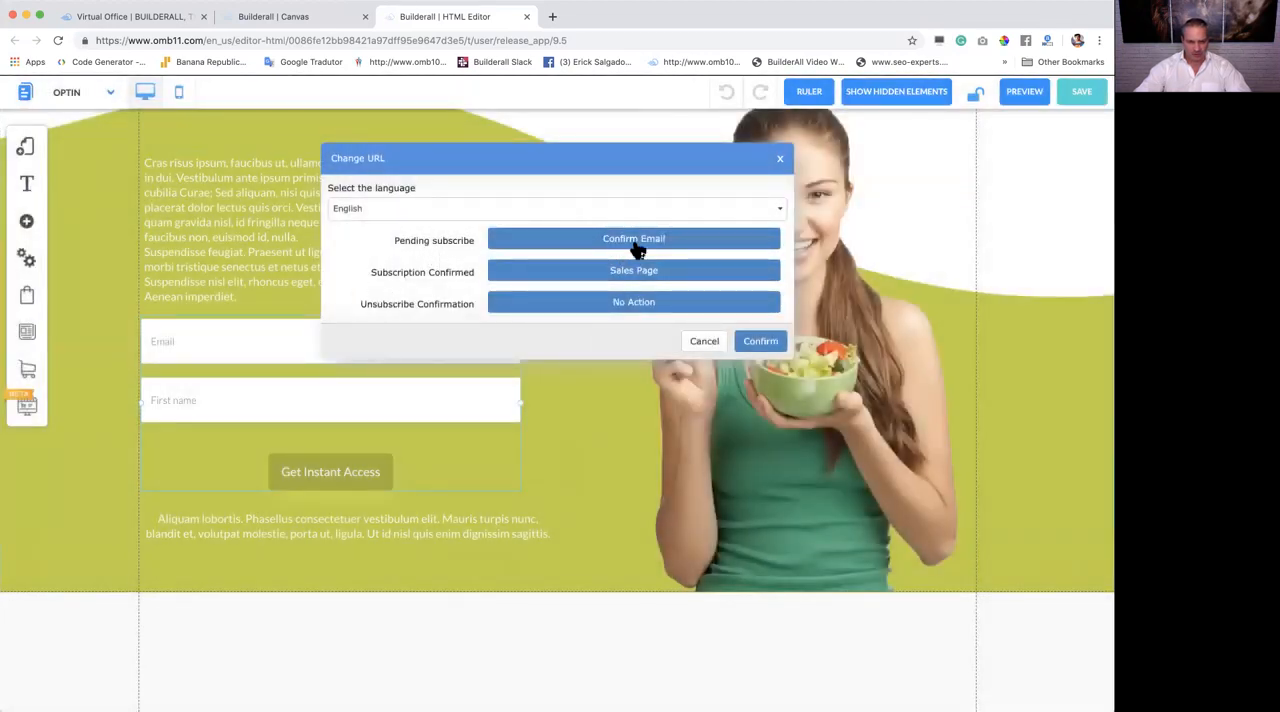
left_click(760, 341)
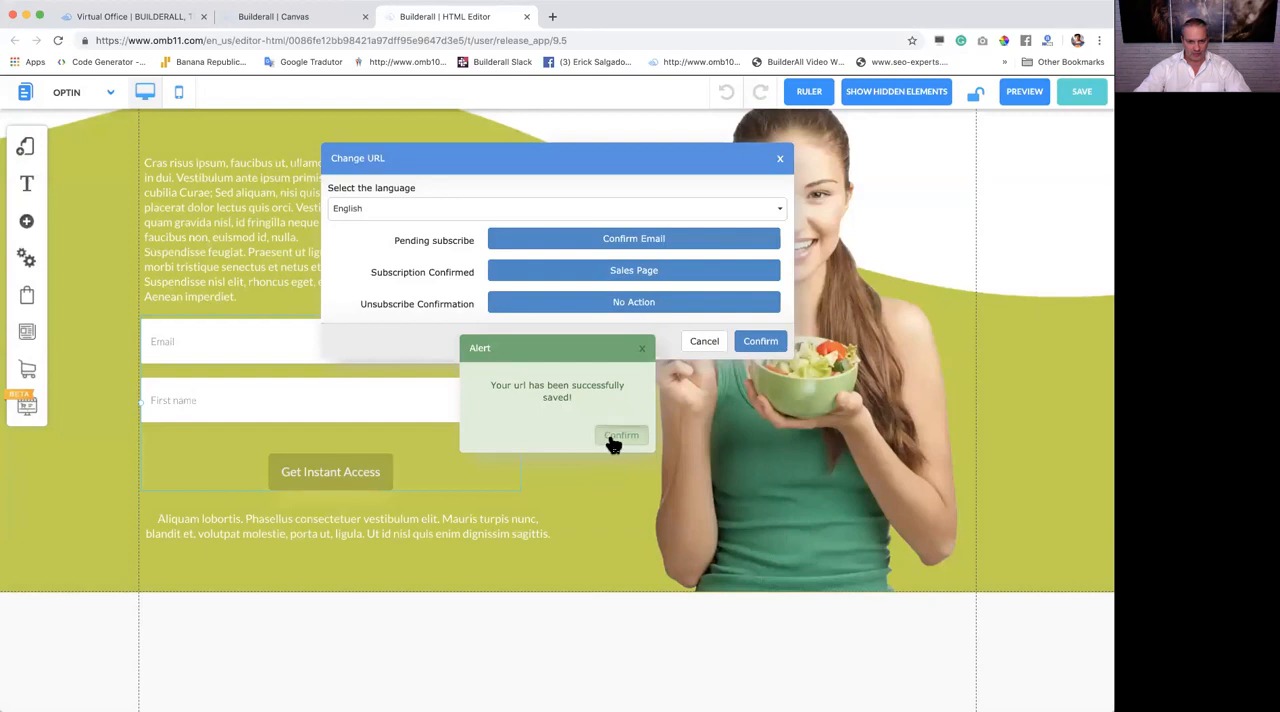
left_click(612, 438)
- Delete the blue "your button" element between the headline and subtitle on the Optin page
scroll(403, 351, "up", 5)
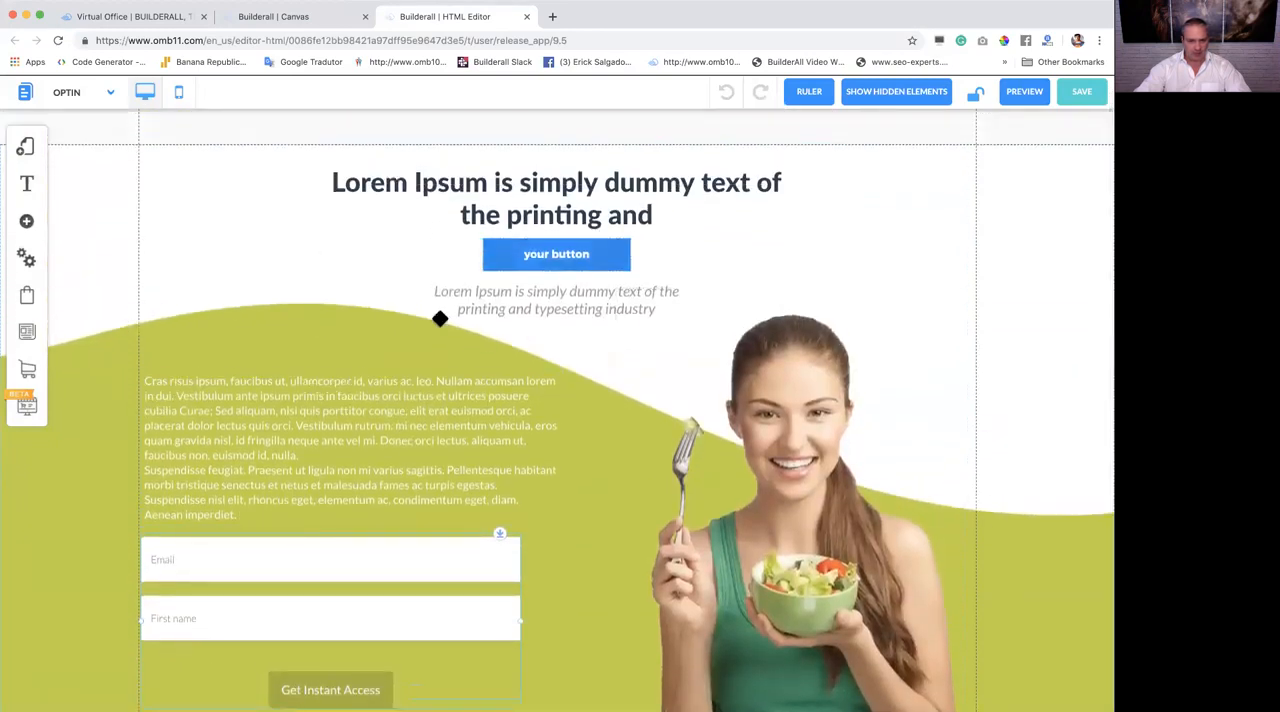
left_click(583, 260)
left_click(606, 497)
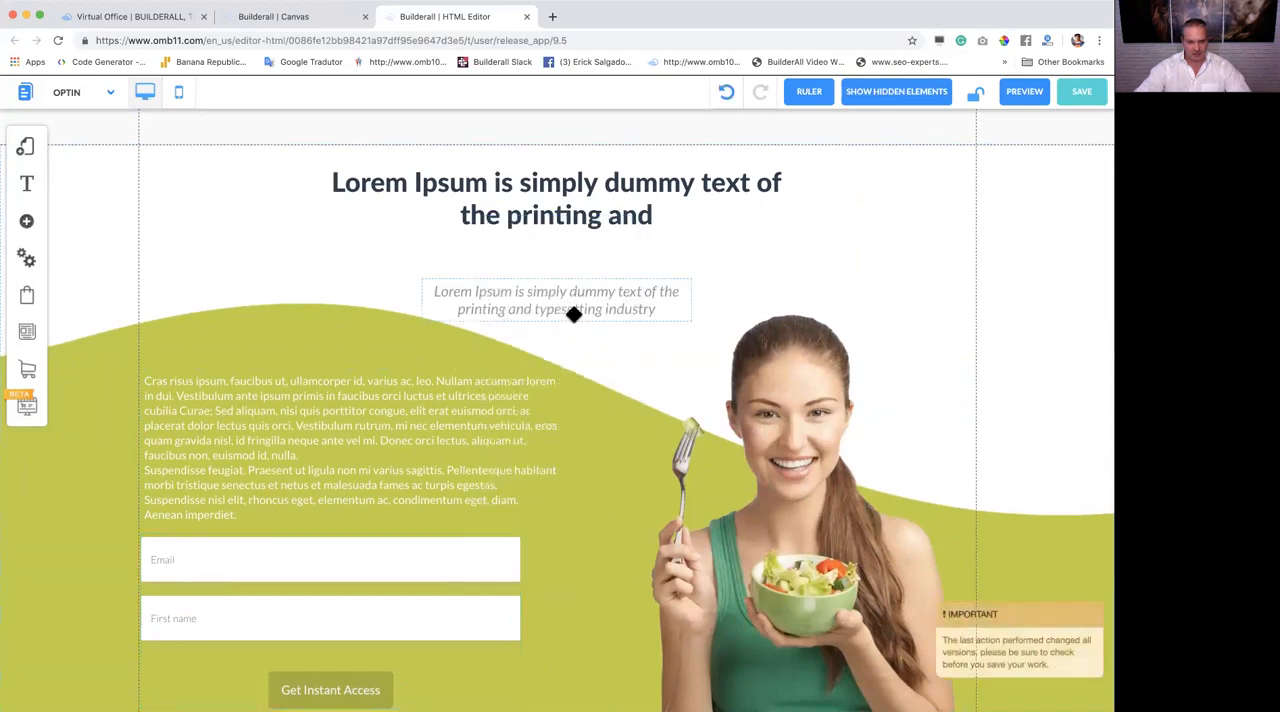
- Move the Optin headline down slightly and replace its text with "Here goes your headline"
left_click_drag(551, 226, 552, 251)
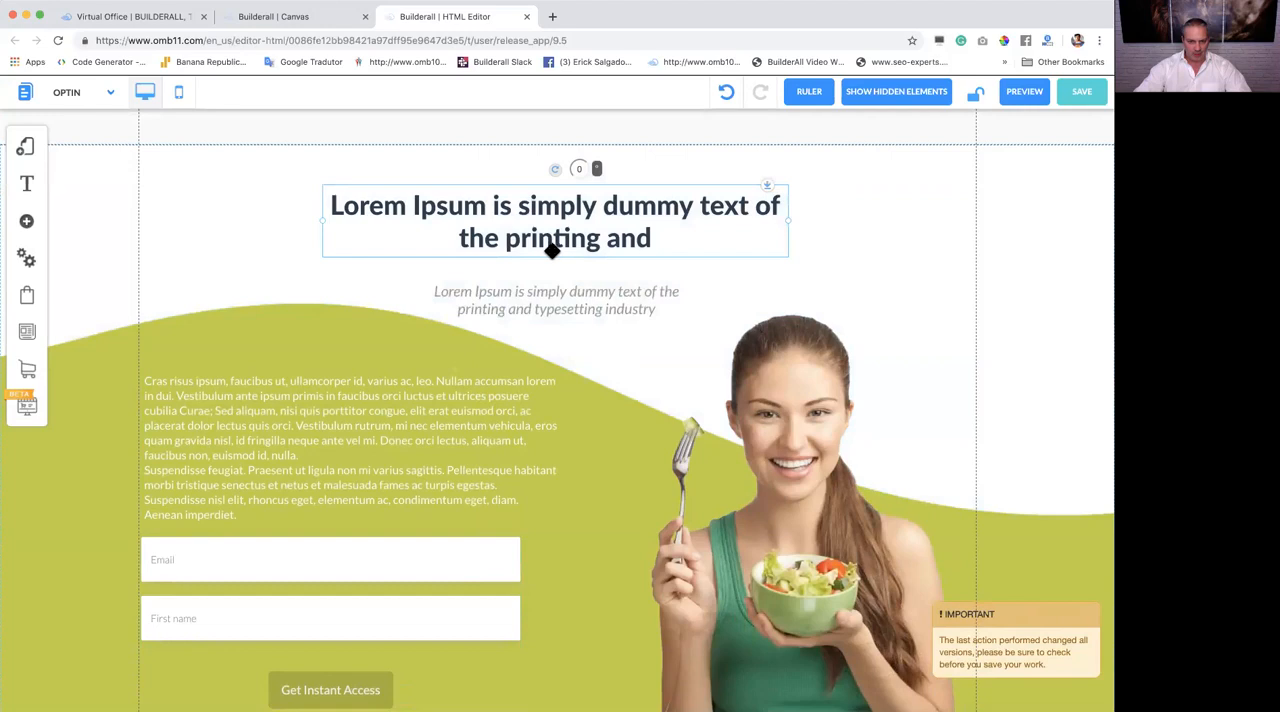
double_click(552, 251)
left_click_drag(657, 238, 329, 206)
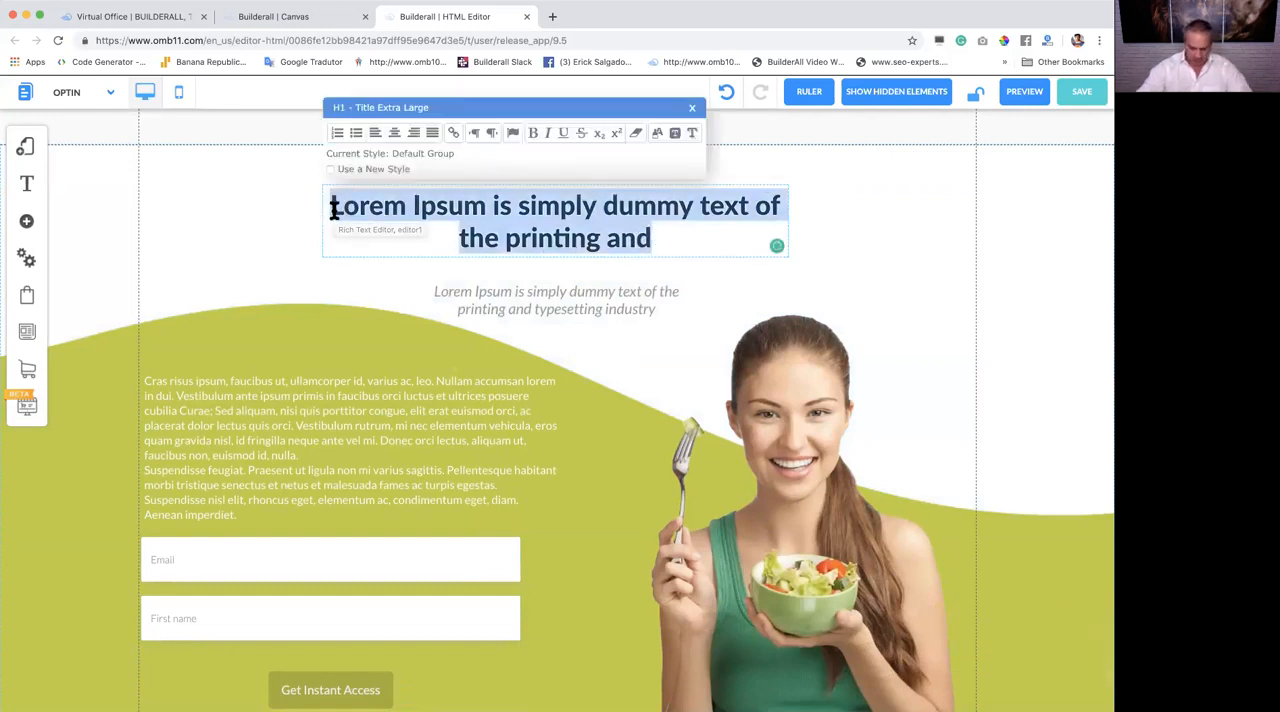
type("Here goes your")
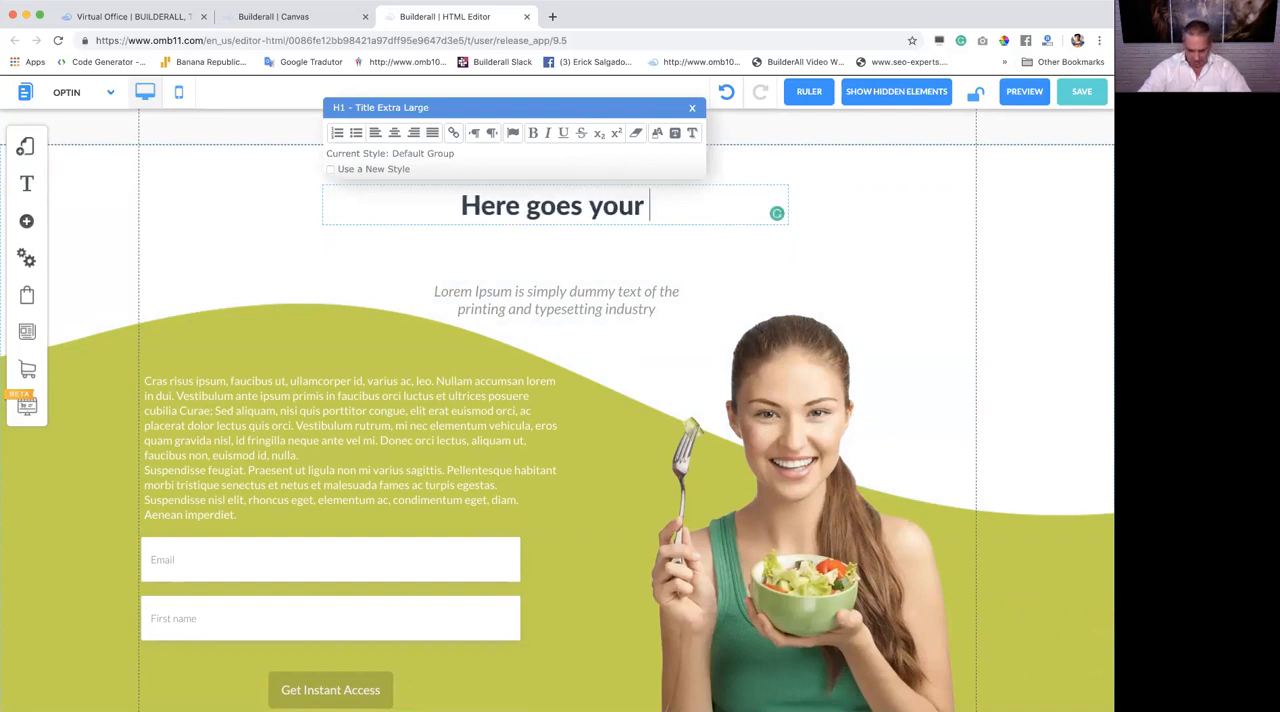
type(" headline")
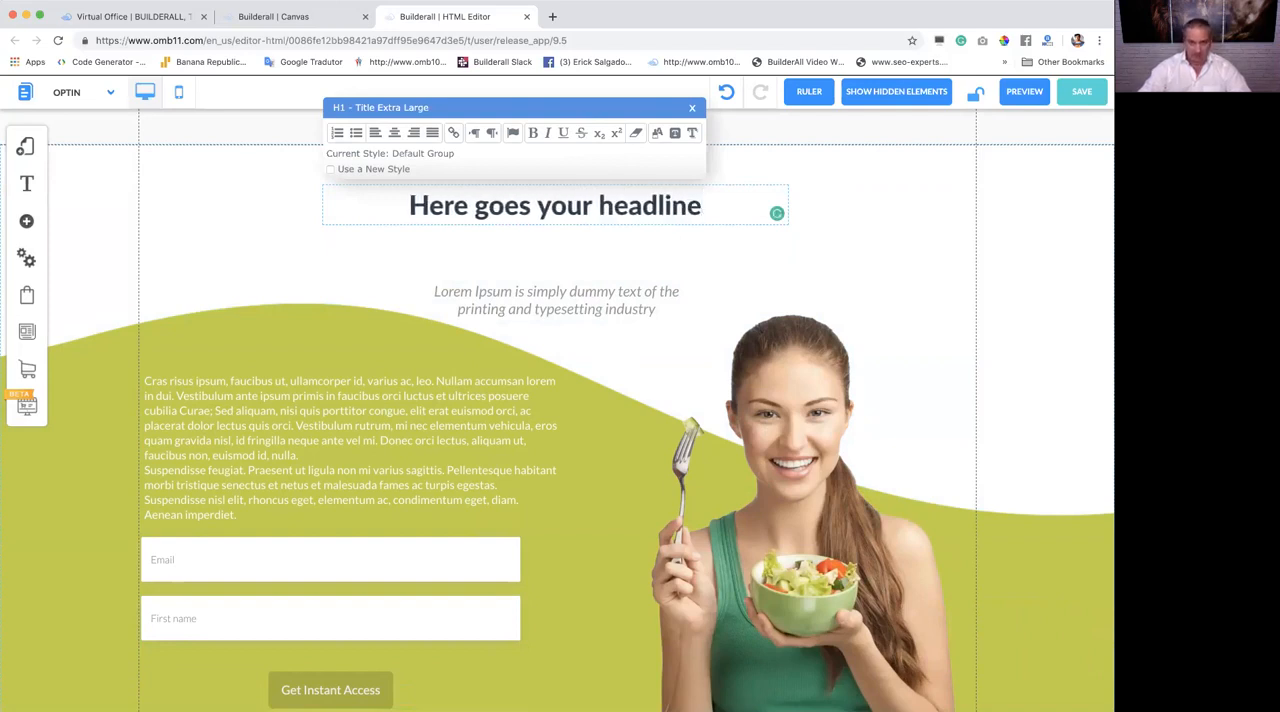
left_click(277, 240)
- Move the subtitle up beneath the headline, then shrink the woman's image slightly and place it at the green section's lower edge
left_click_drag(596, 296, 593, 262)
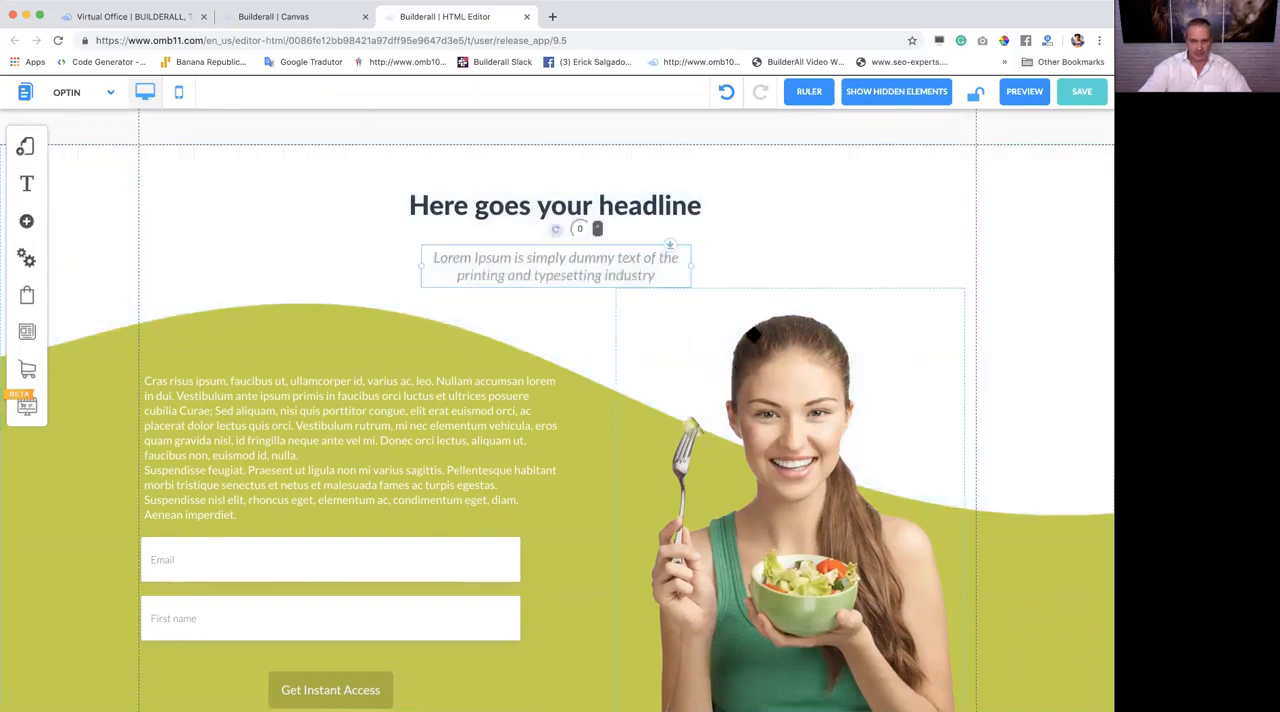
left_click_drag(758, 376, 717, 326)
left_click_drag(575, 502, 593, 470)
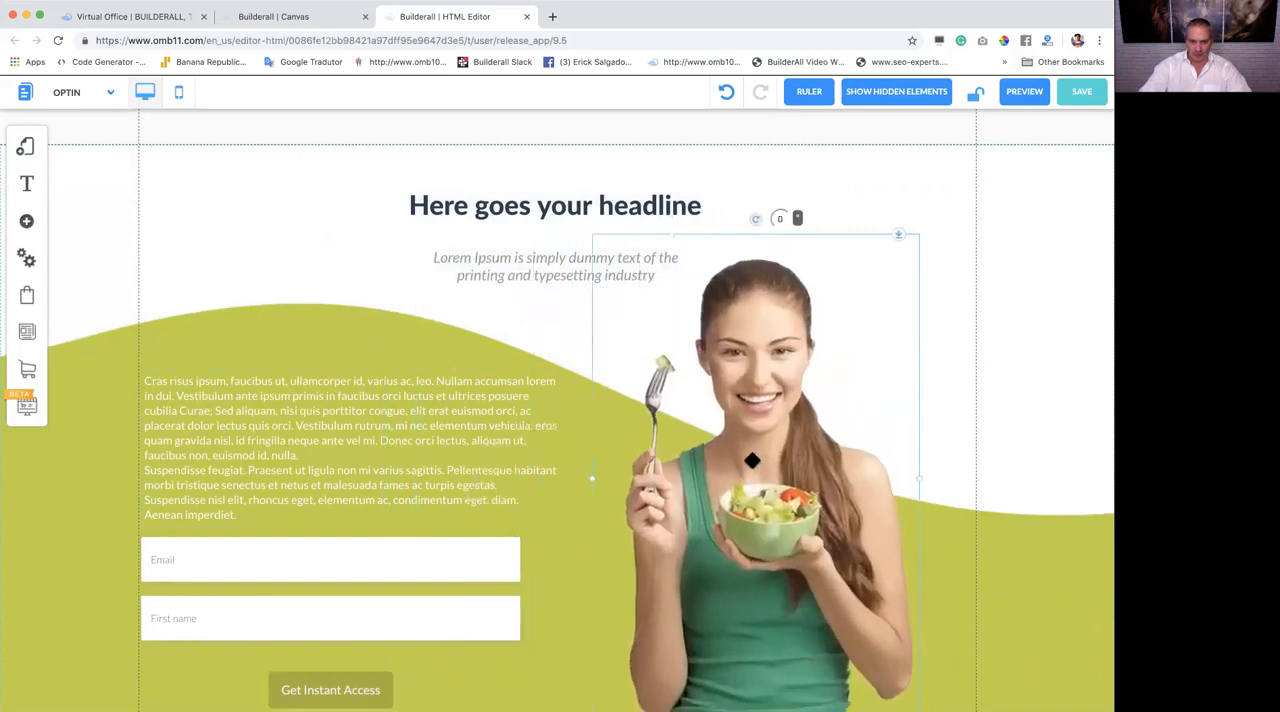
scroll(752, 460, "down", 2)
left_click_drag(766, 429, 818, 512)
scroll(491, 329, "up", 2)
- Shift the opt-in form slightly to the right below the body text and check the page arrangement
left_click_drag(507, 475, 438, 490)
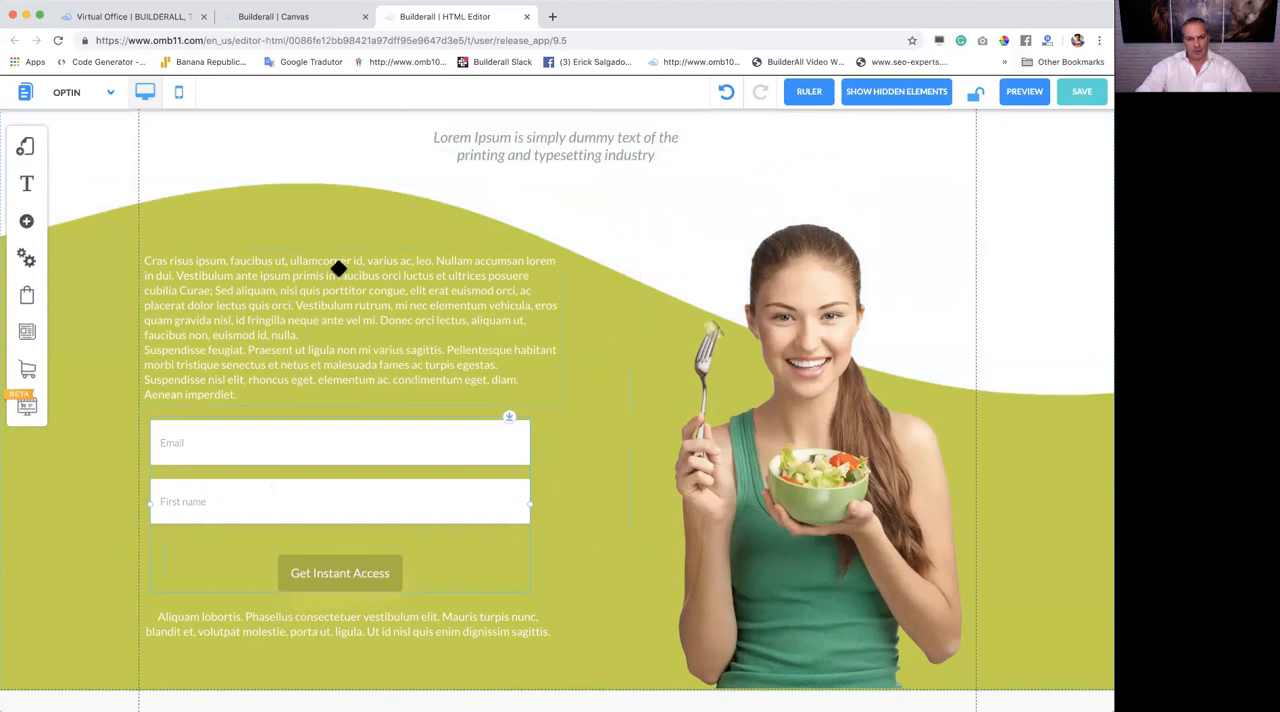
scroll(625, 302, "up", 3)
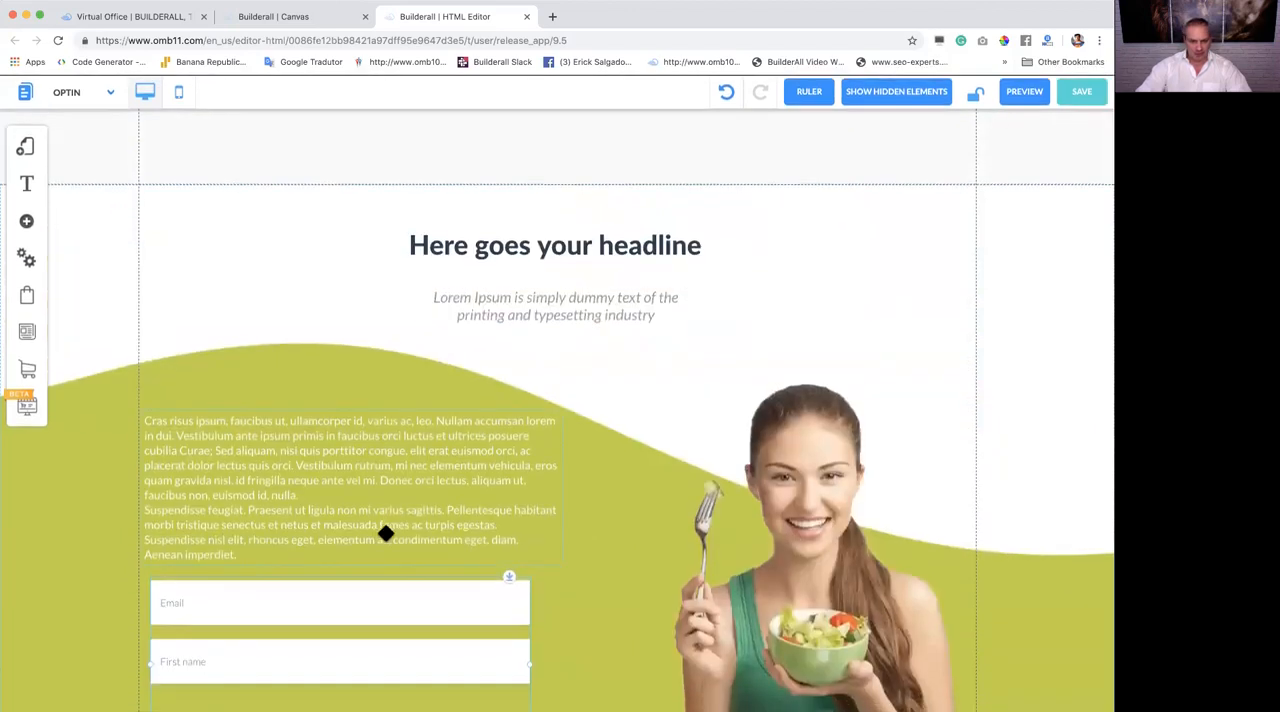
scroll(386, 532, "down", 4)
scroll(386, 531, "up", 3)
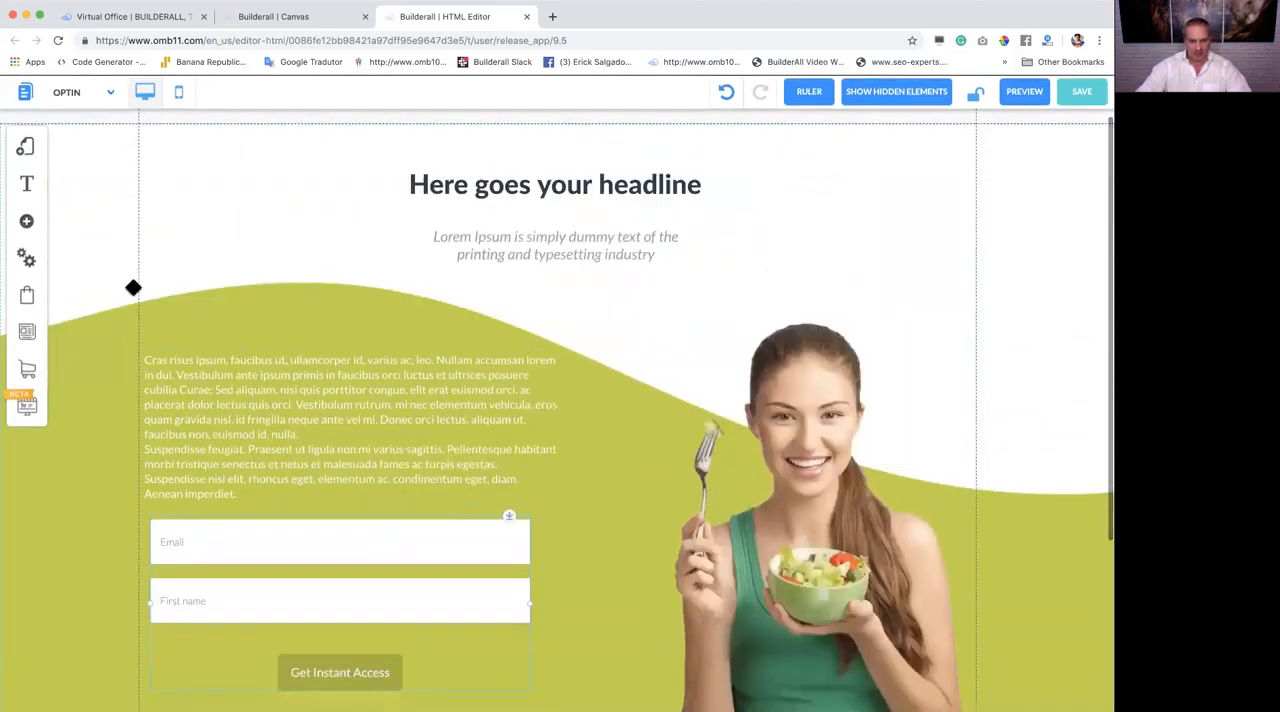
- Open the Confirm Email page from the Default Layout and close the page list
left_click(27, 150)
left_click(238, 180)
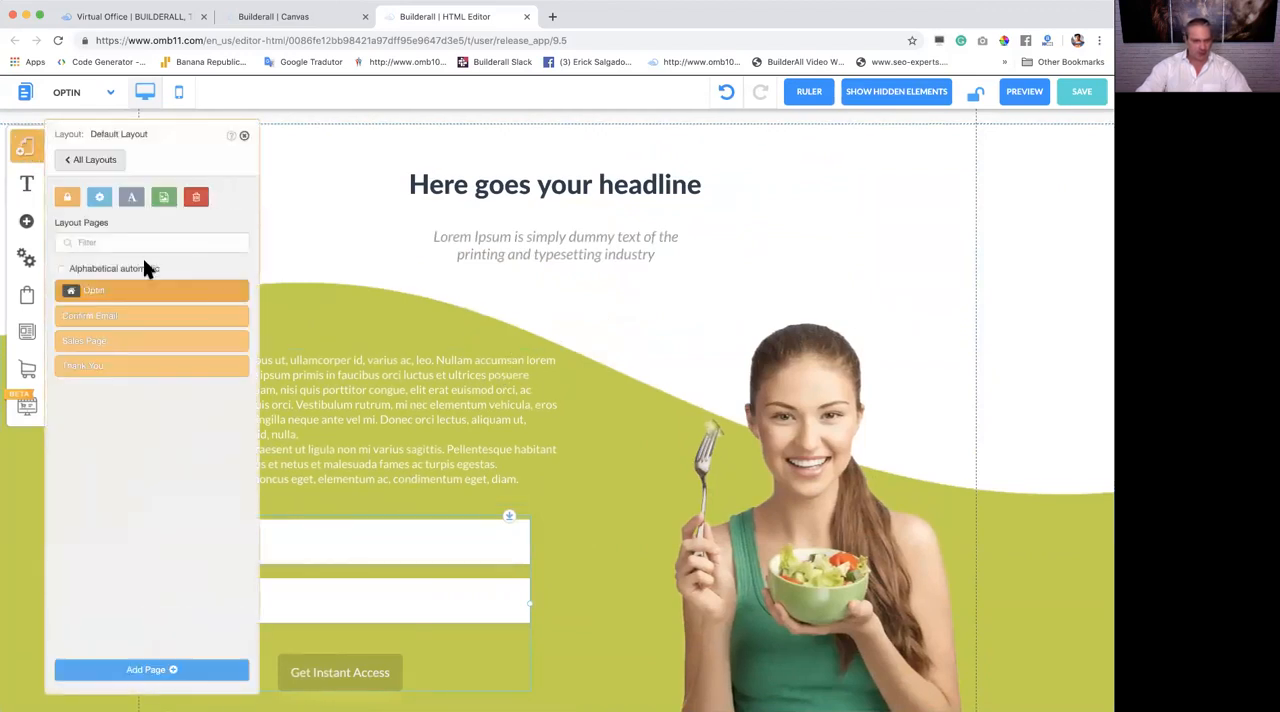
left_click(112, 318)
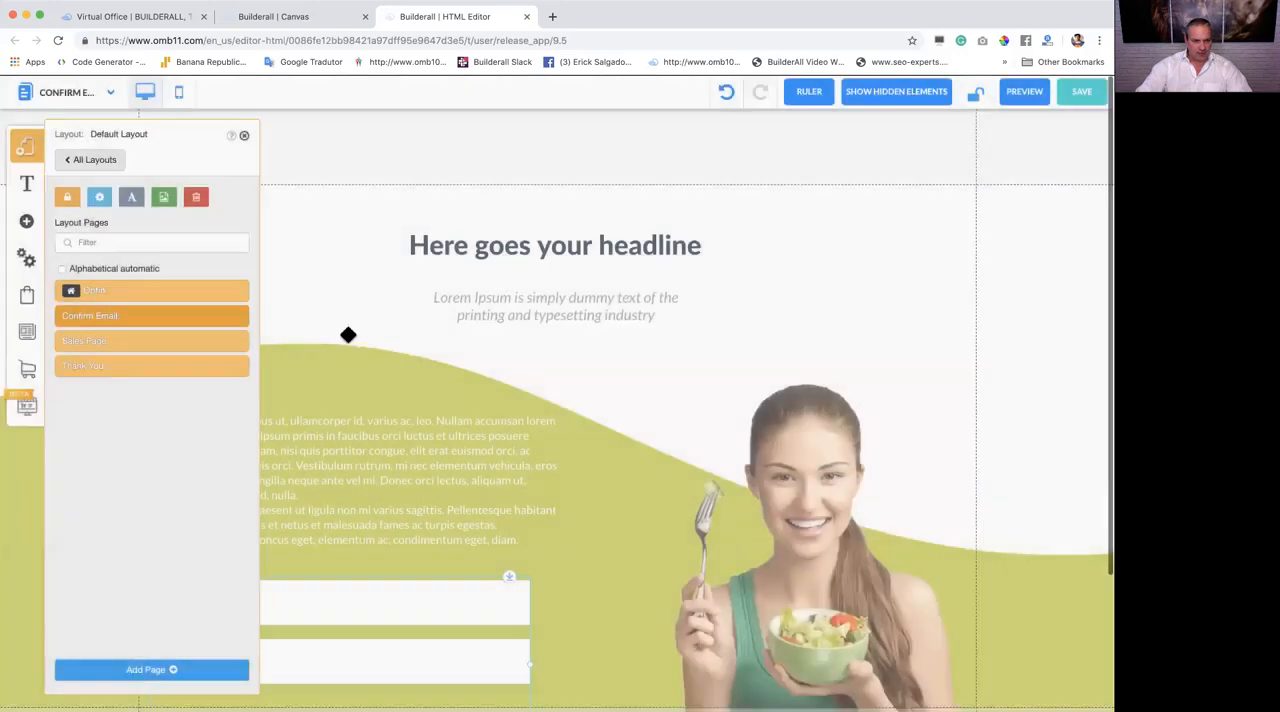
left_click(244, 135)
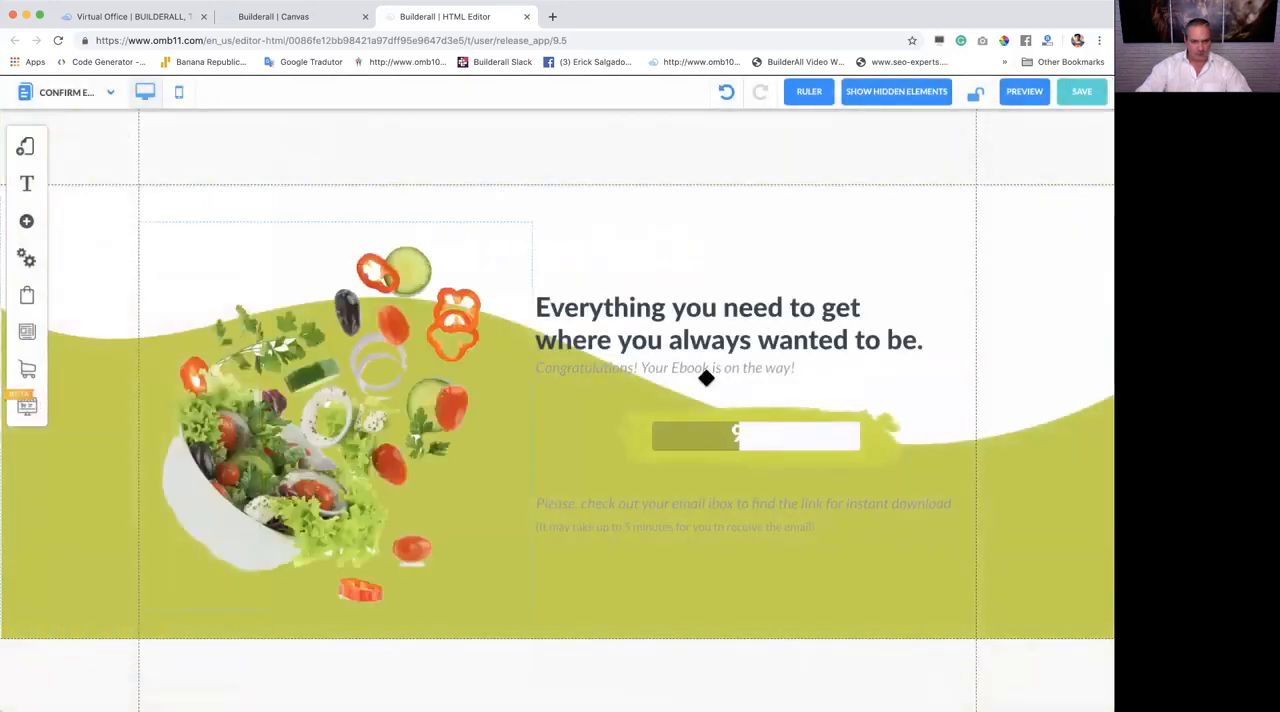
- Move the Confirm Email heading and its subtitle up, and nudge the 90% label down to center it on the progress bar
left_click(698, 291)
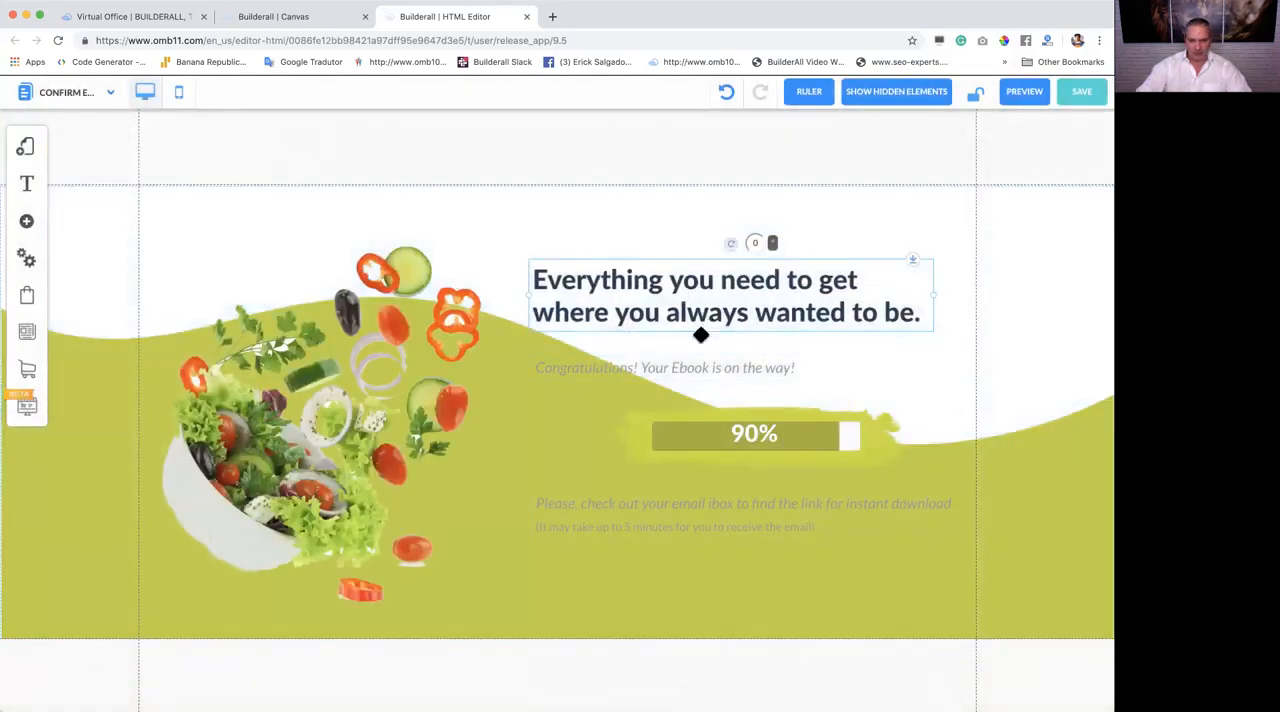
left_click_drag(608, 369, 614, 349)
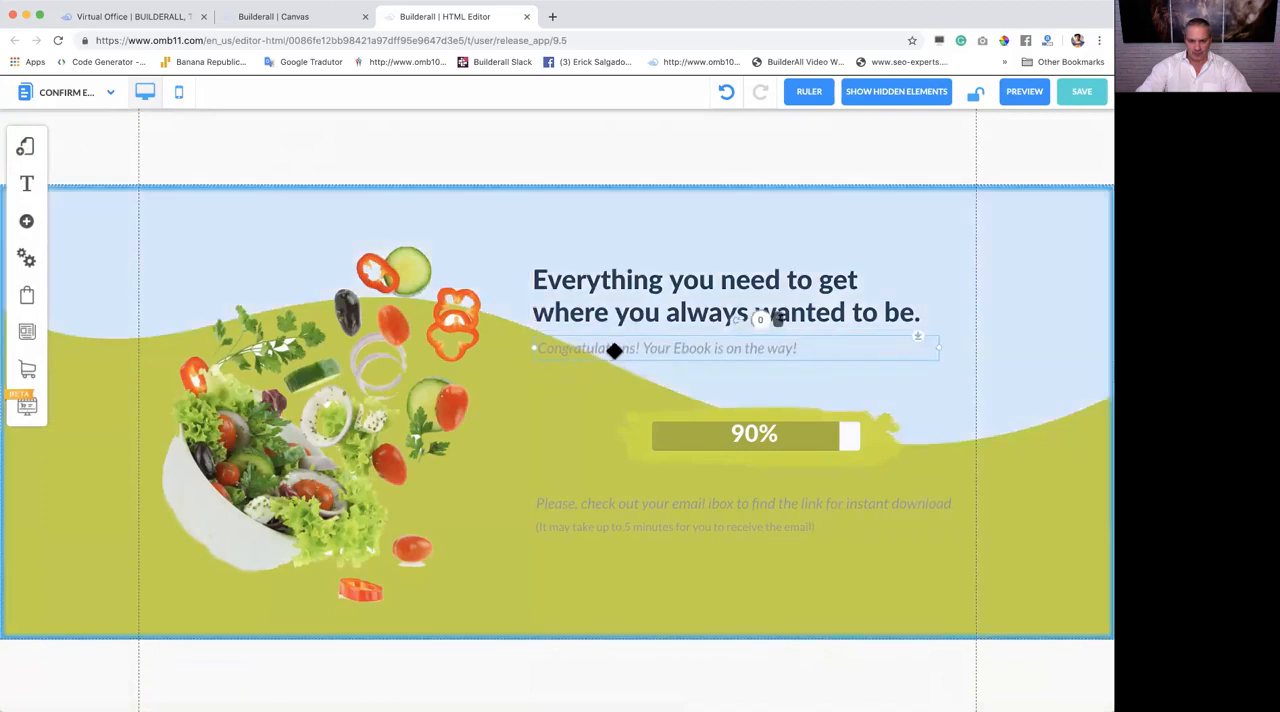
left_click(740, 434)
left_click_drag(741, 434, 741, 436)
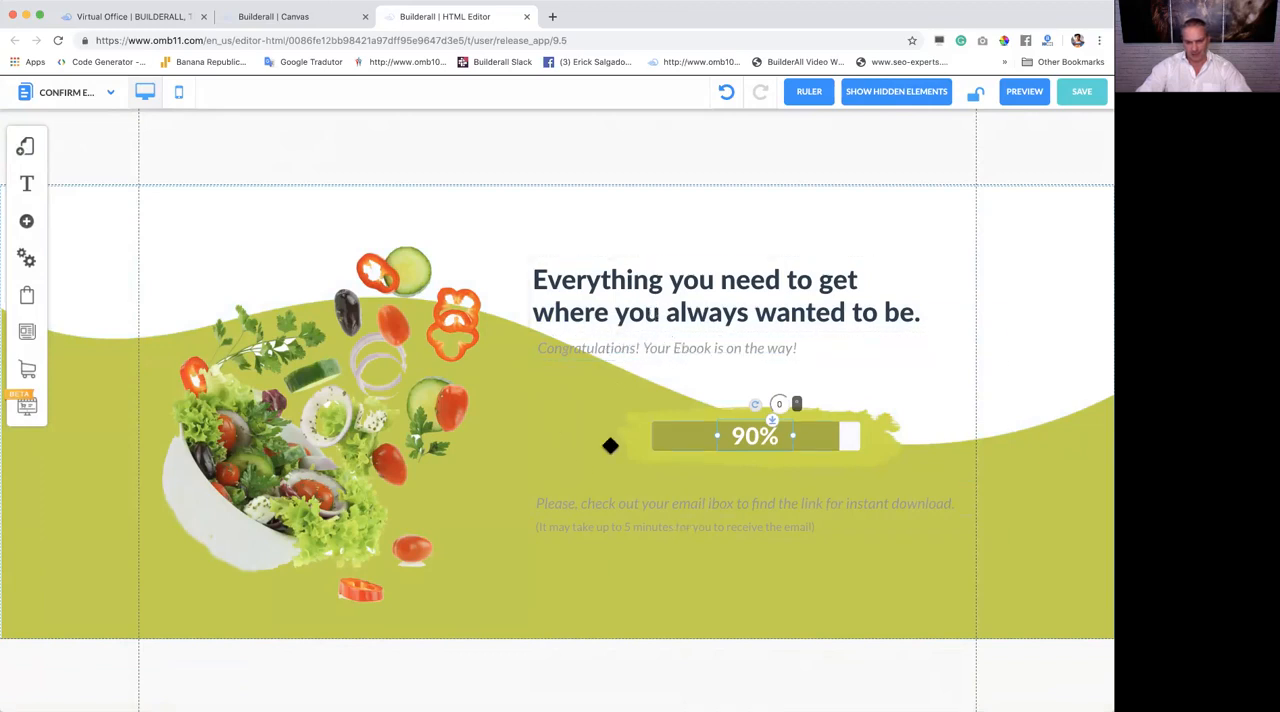
- Replace the Confirm Email page's heading with "Please Confirm your email."
double_click(737, 283)
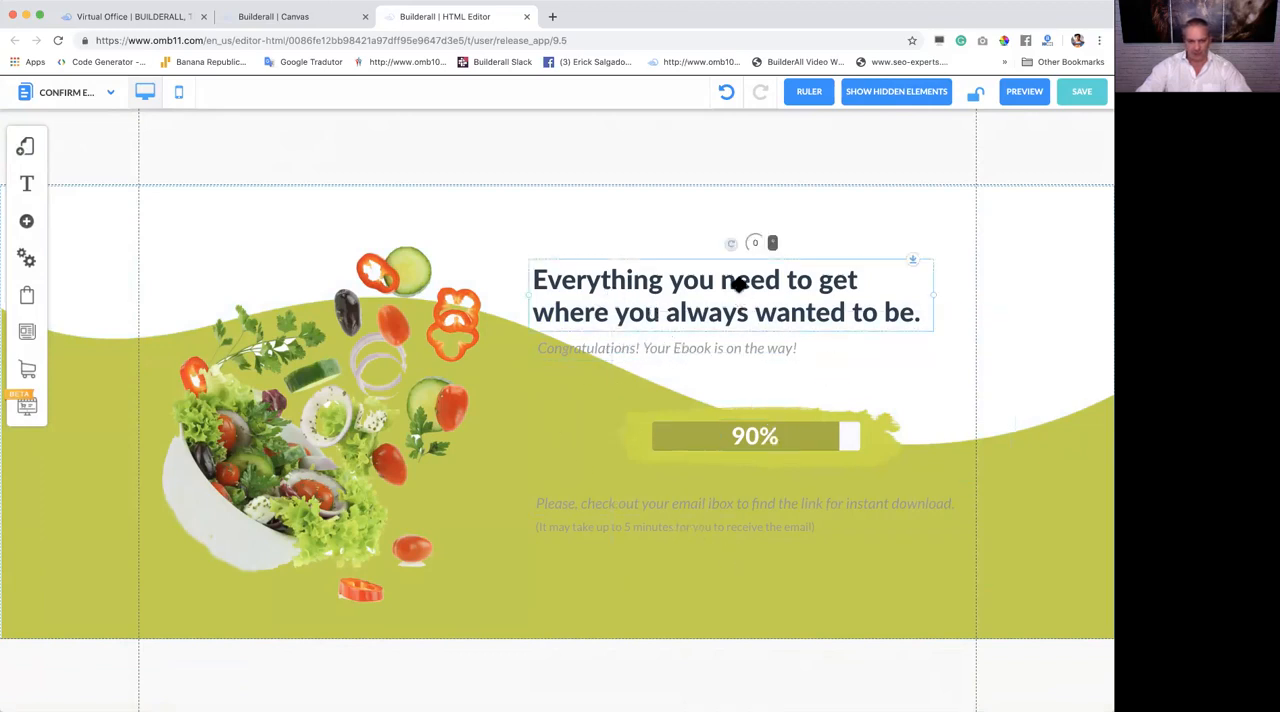
left_click_drag(919, 310, 528, 257)
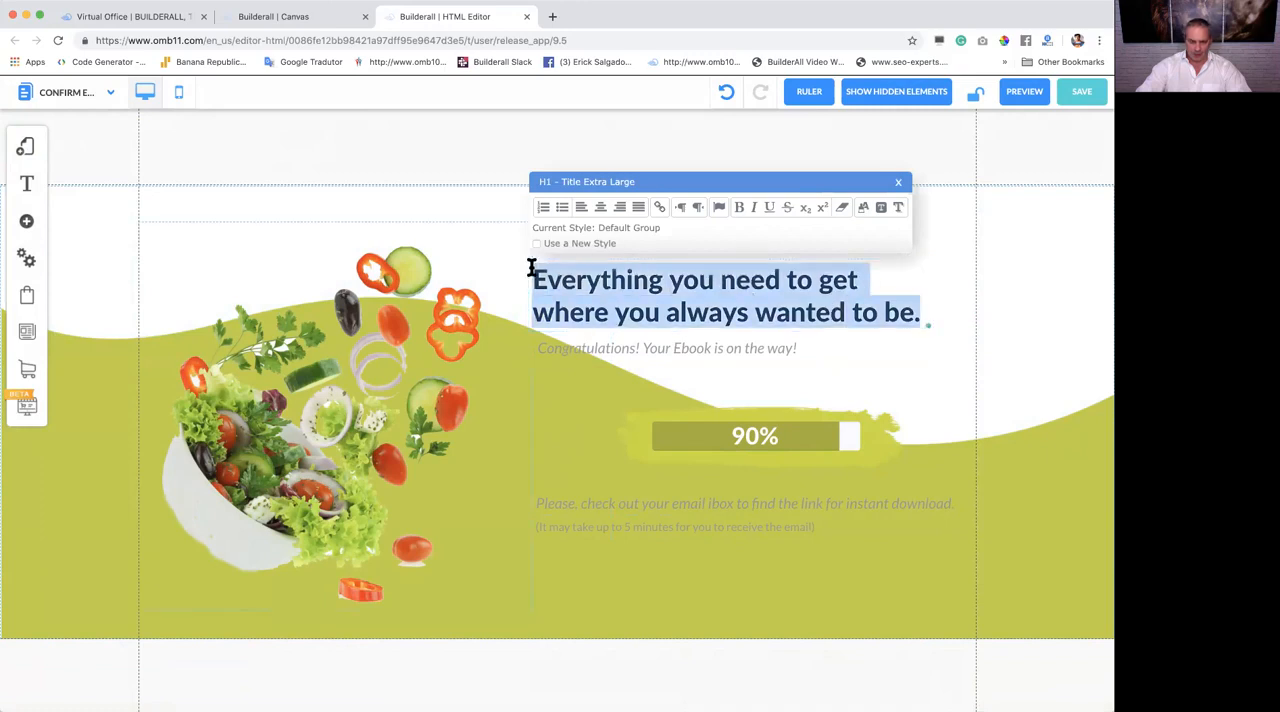
type("Ple")
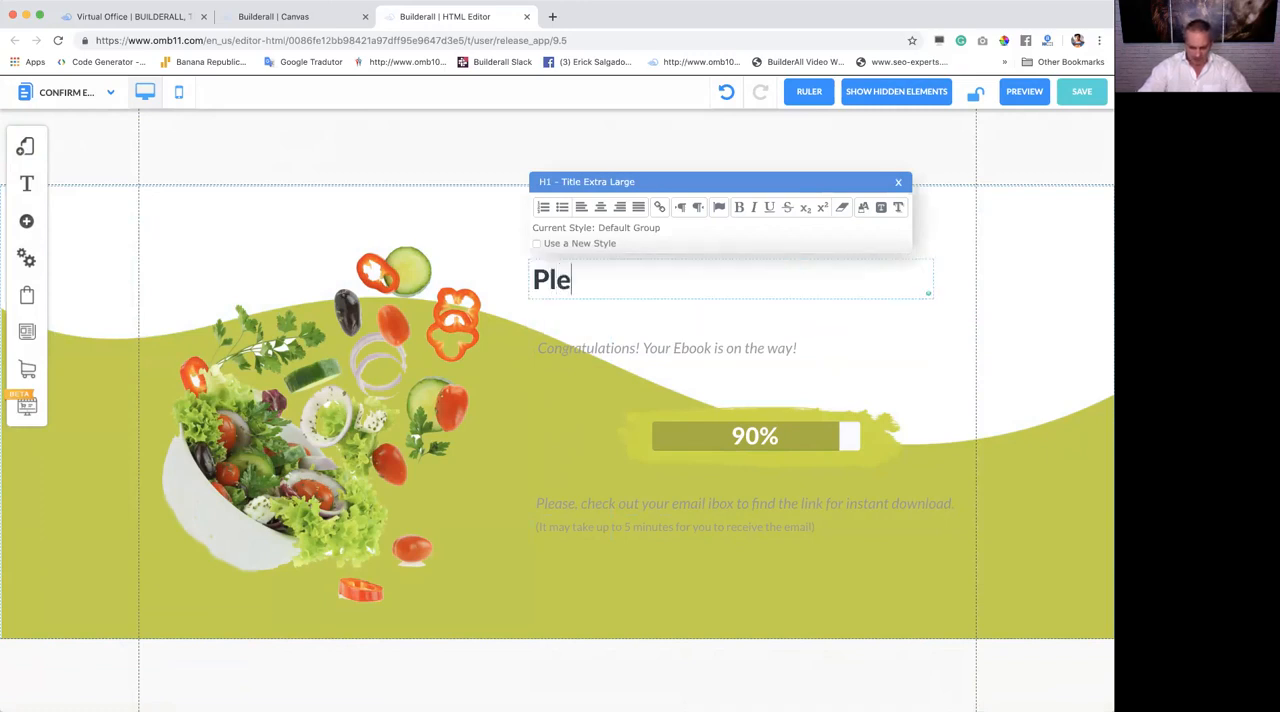
type("ase Confirm y")
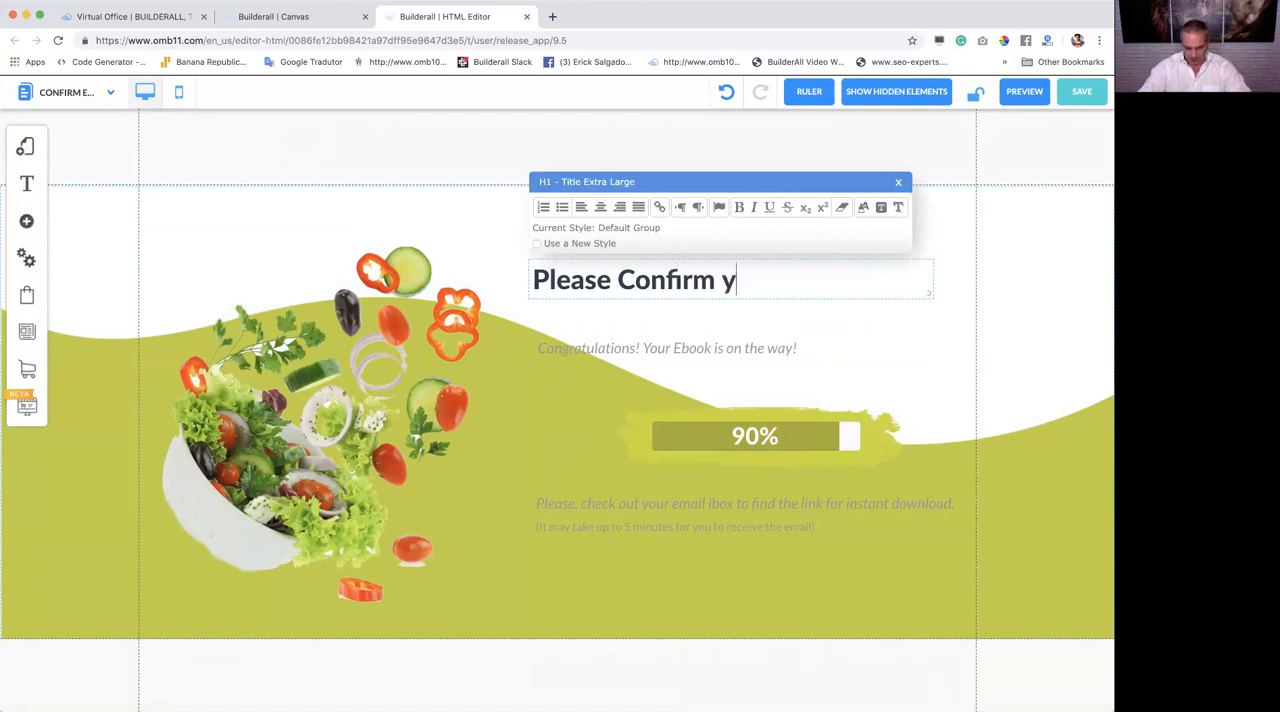
type("our email.")
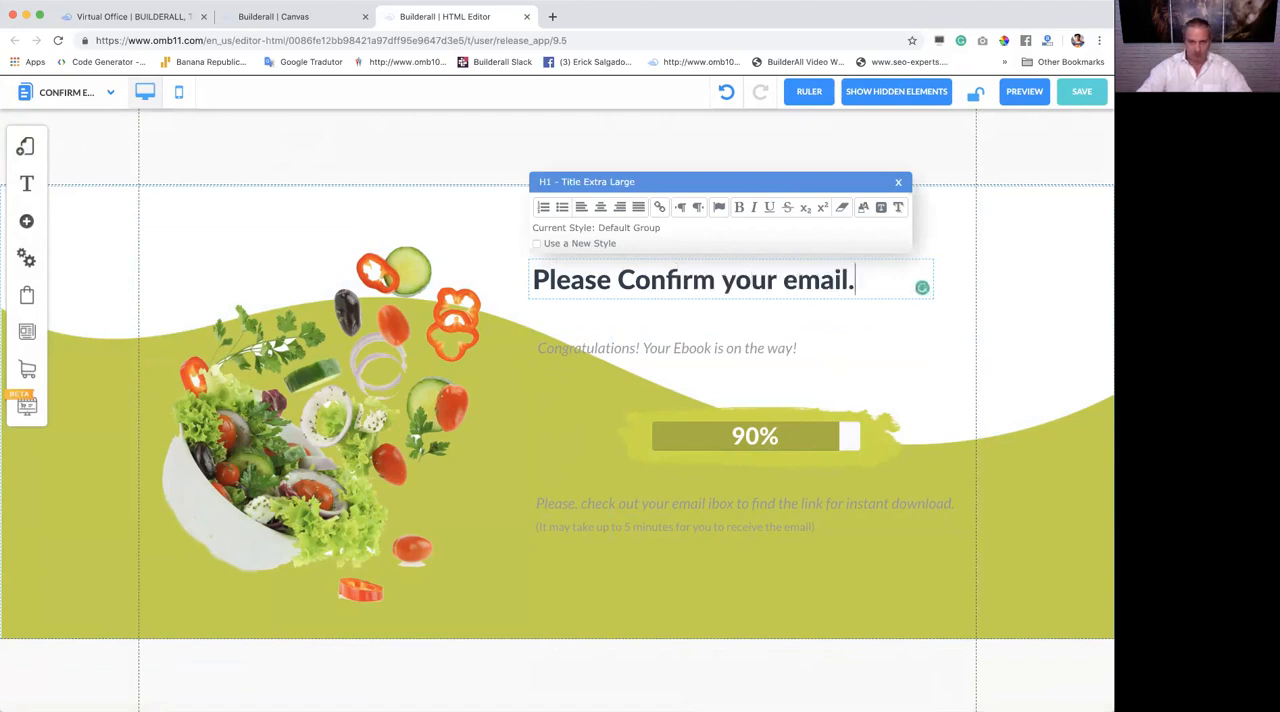
left_click(640, 320)
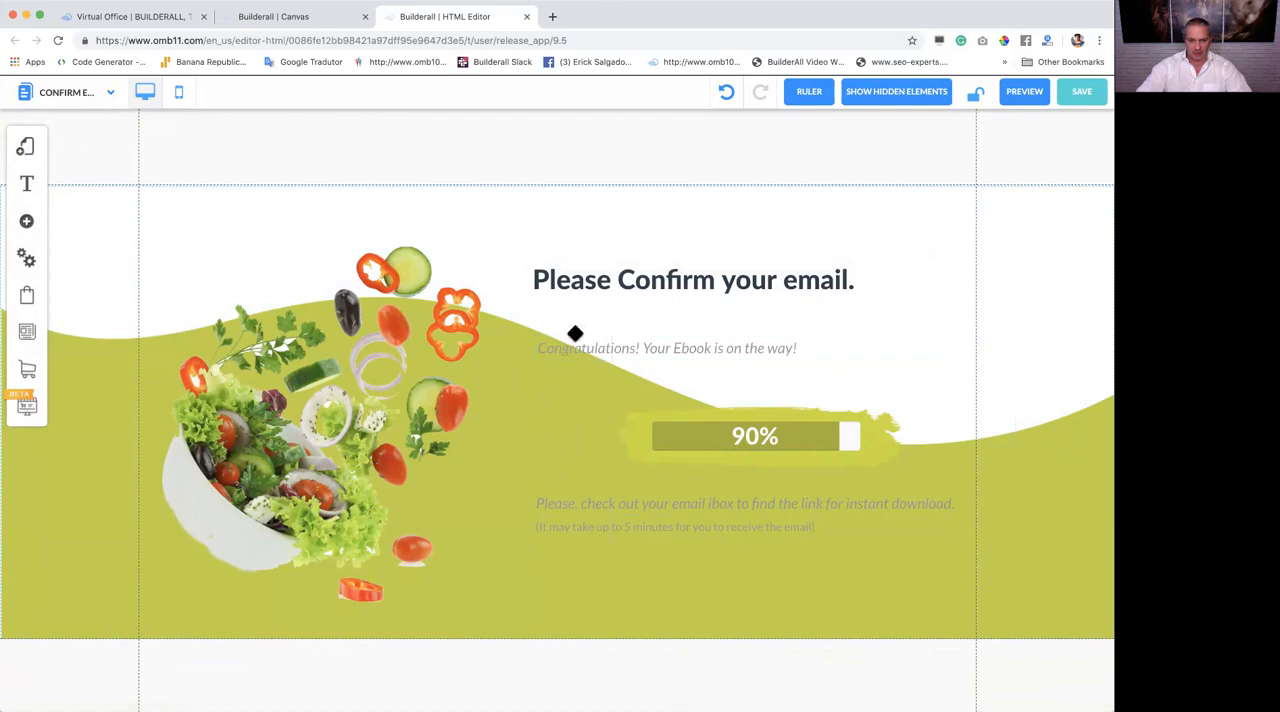
- Move the subtitle up directly beneath the heading and change its text to "Allow us 2 minutes to send the email"
left_click_drag(572, 344, 571, 304)
left_click(758, 321)
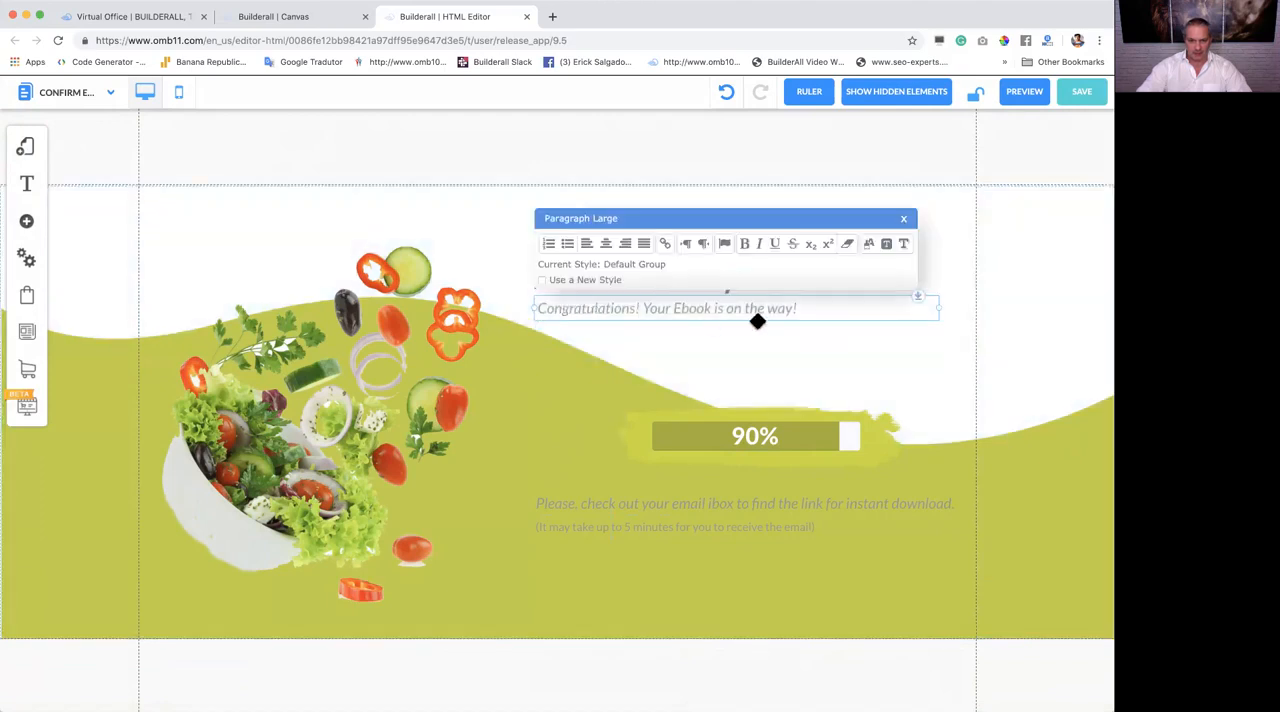
left_click_drag(801, 308, 535, 302)
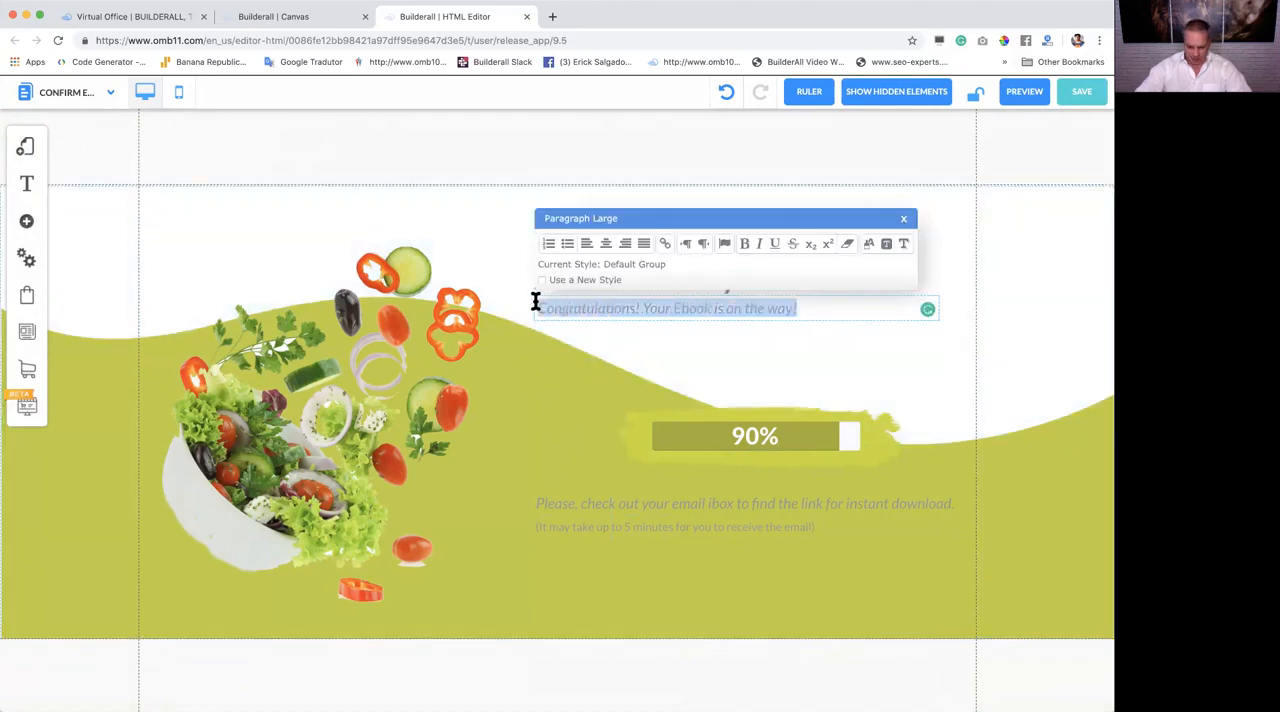
type("Al")
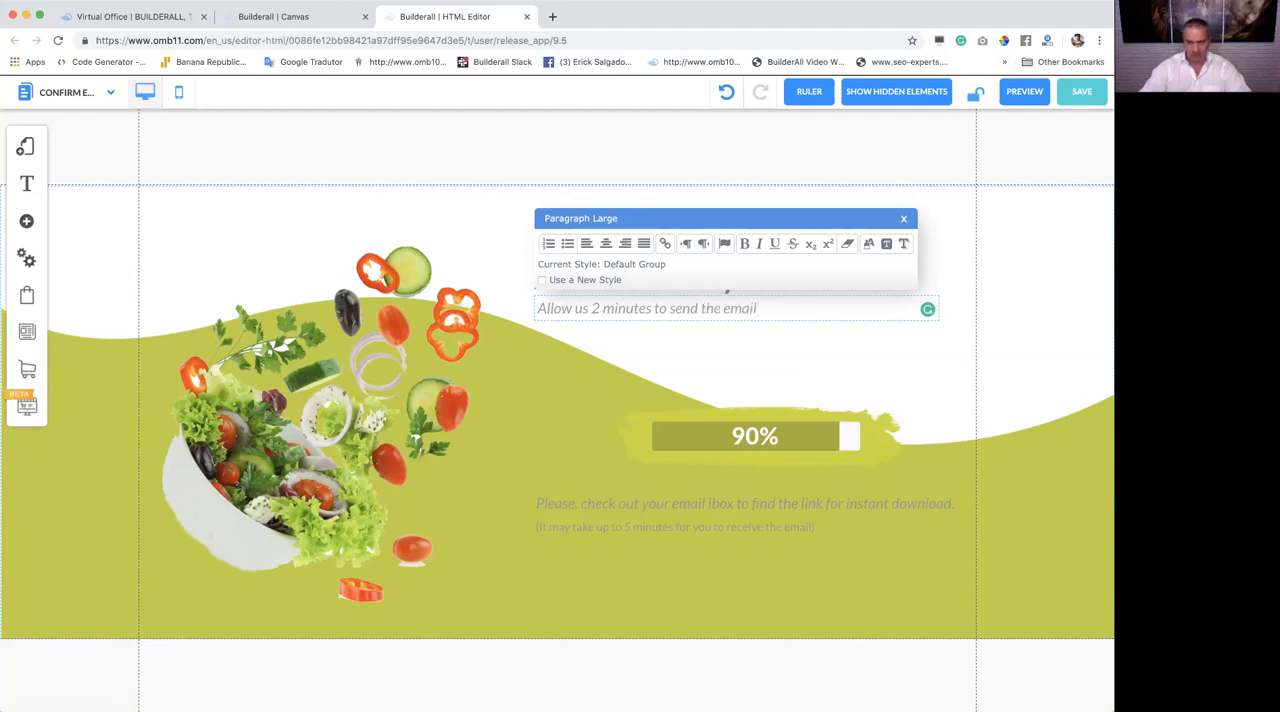
left_click(1001, 279)
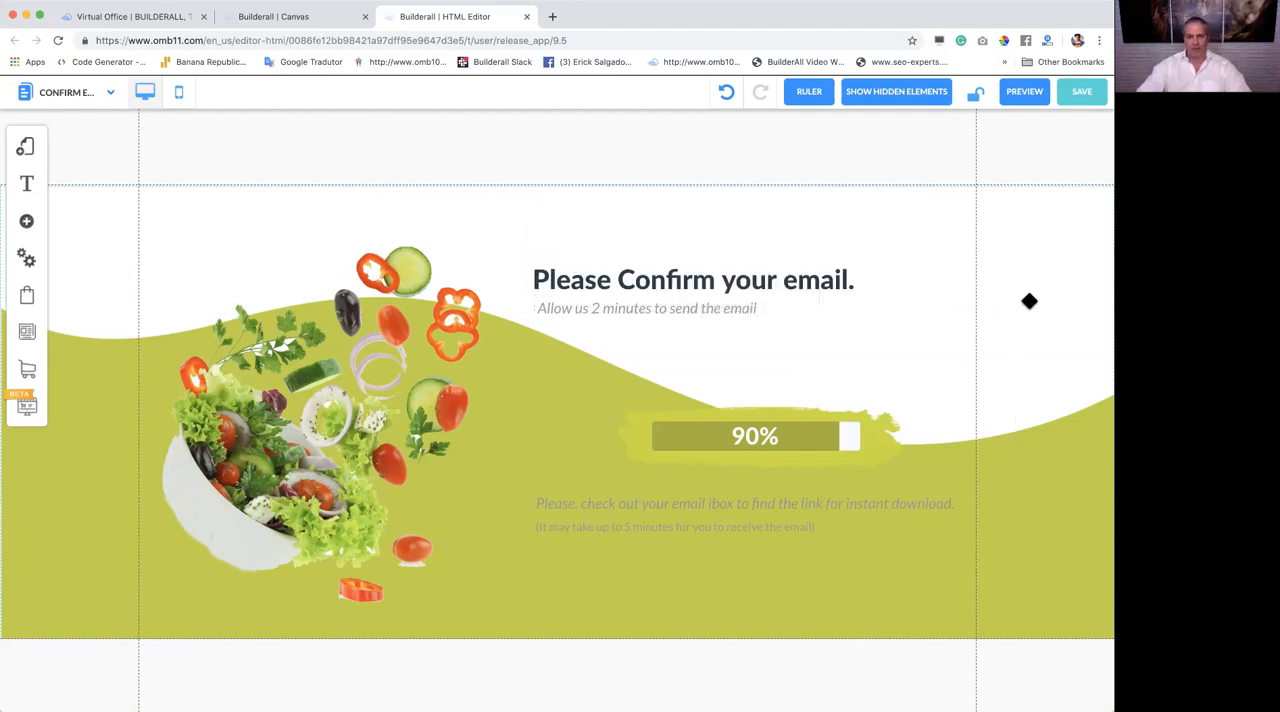
- Open the Sales Page from the Default Layout and close the page list
left_click(27, 150)
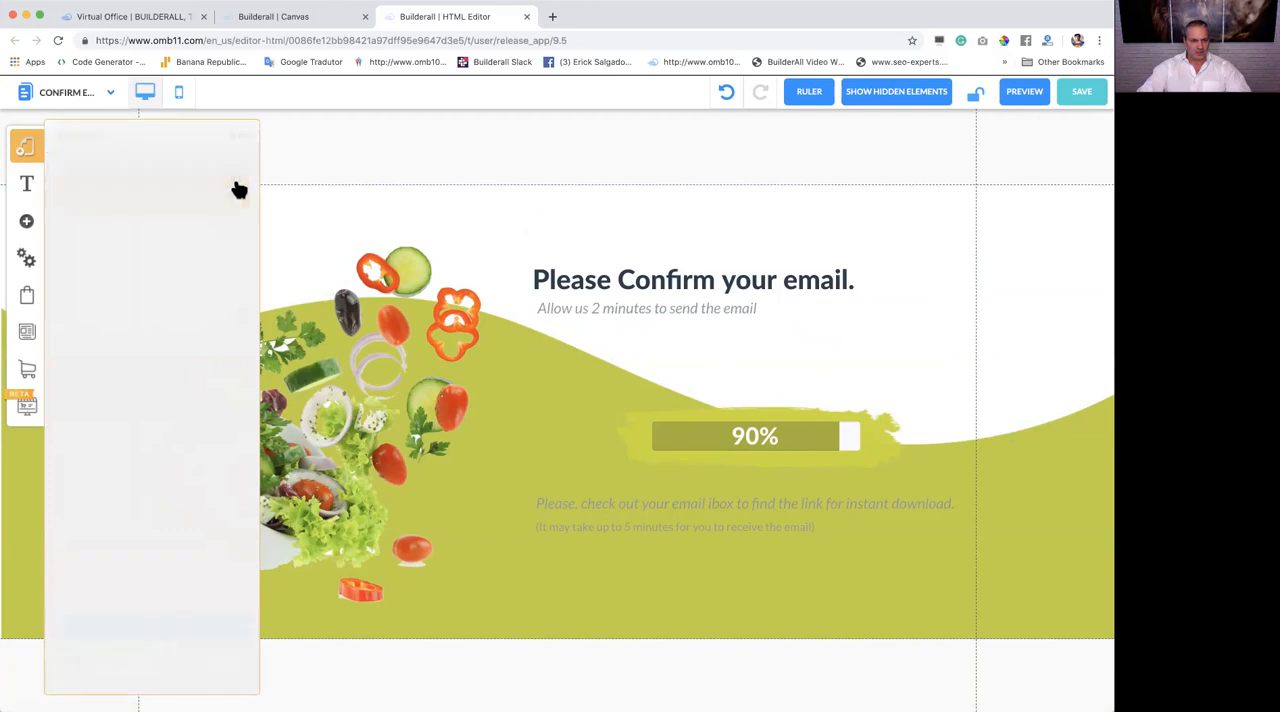
left_click(98, 340)
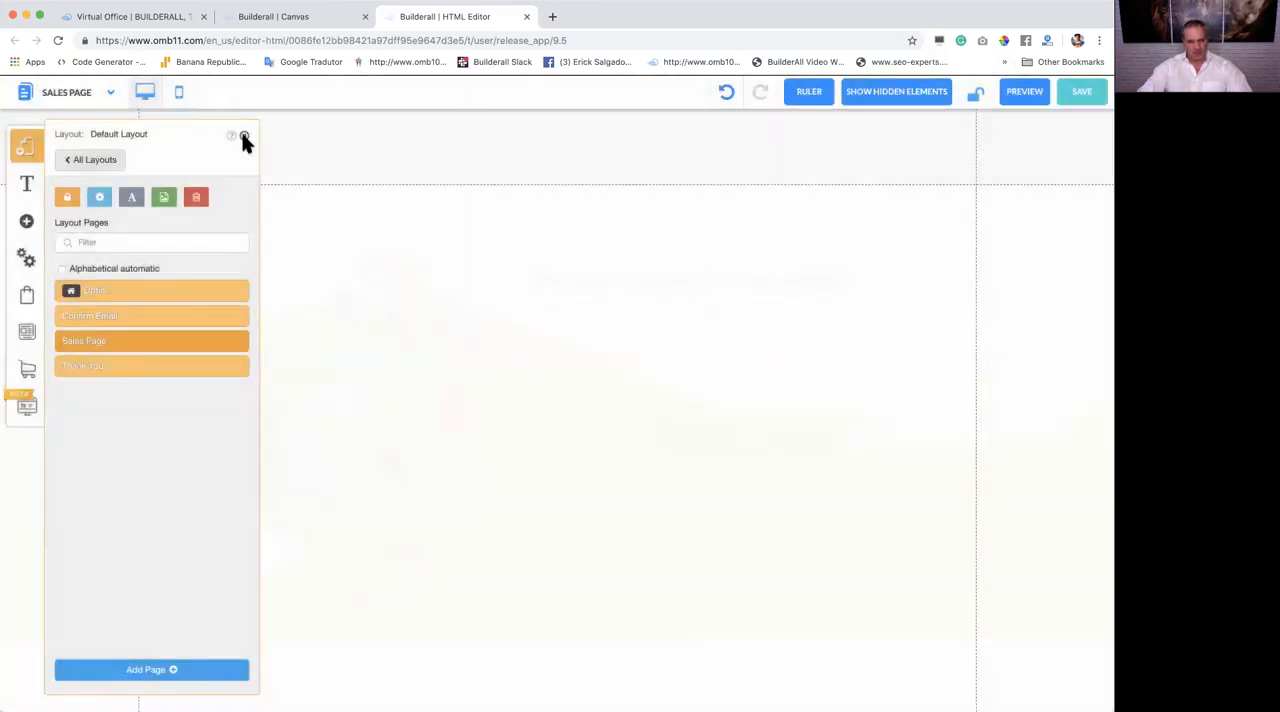
left_click(244, 137)
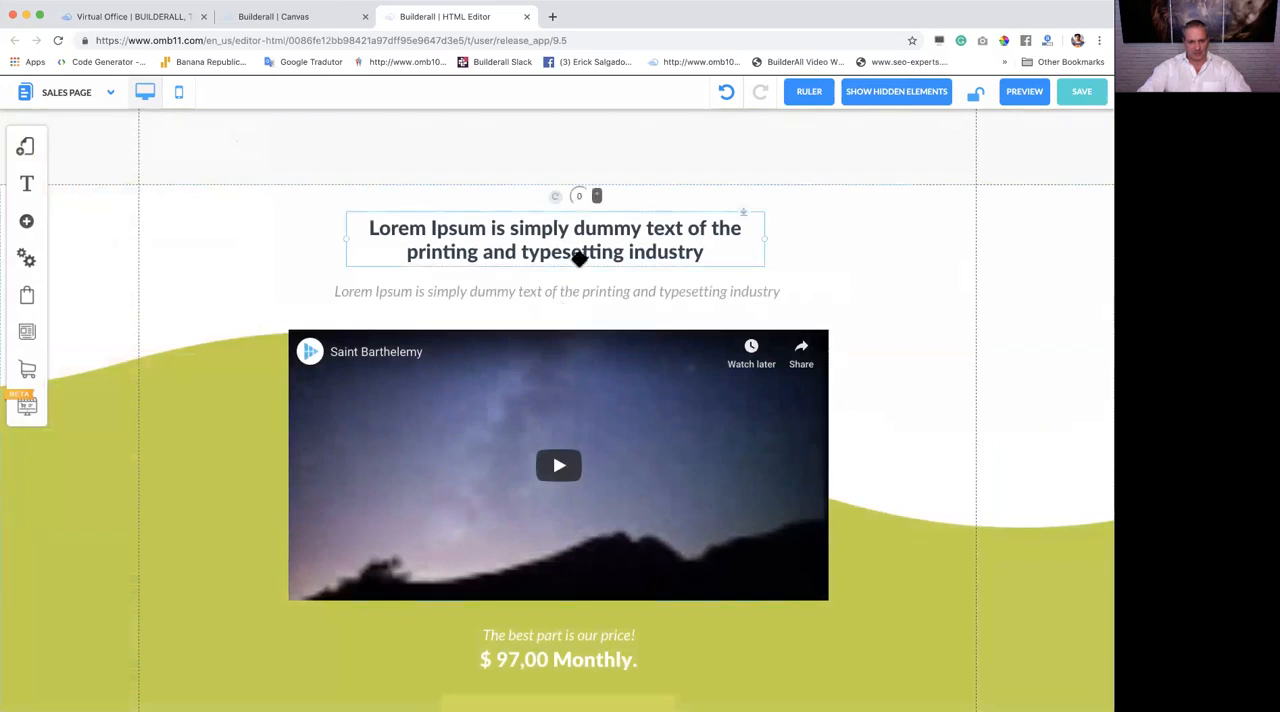
- Replace the Sales Page headline above the video with "Here is where you are going to sell your product."
left_click(680, 258)
double_click(705, 253)
left_click(692, 252)
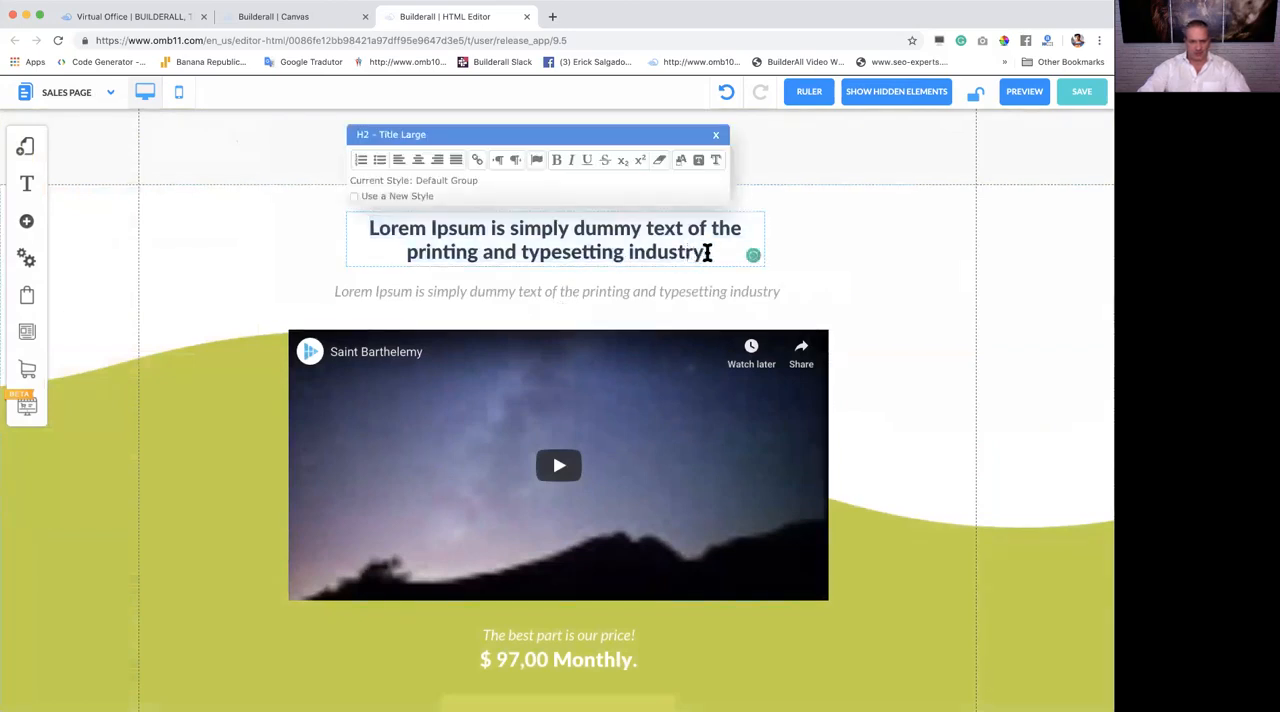
left_click_drag(366, 221, 709, 251)
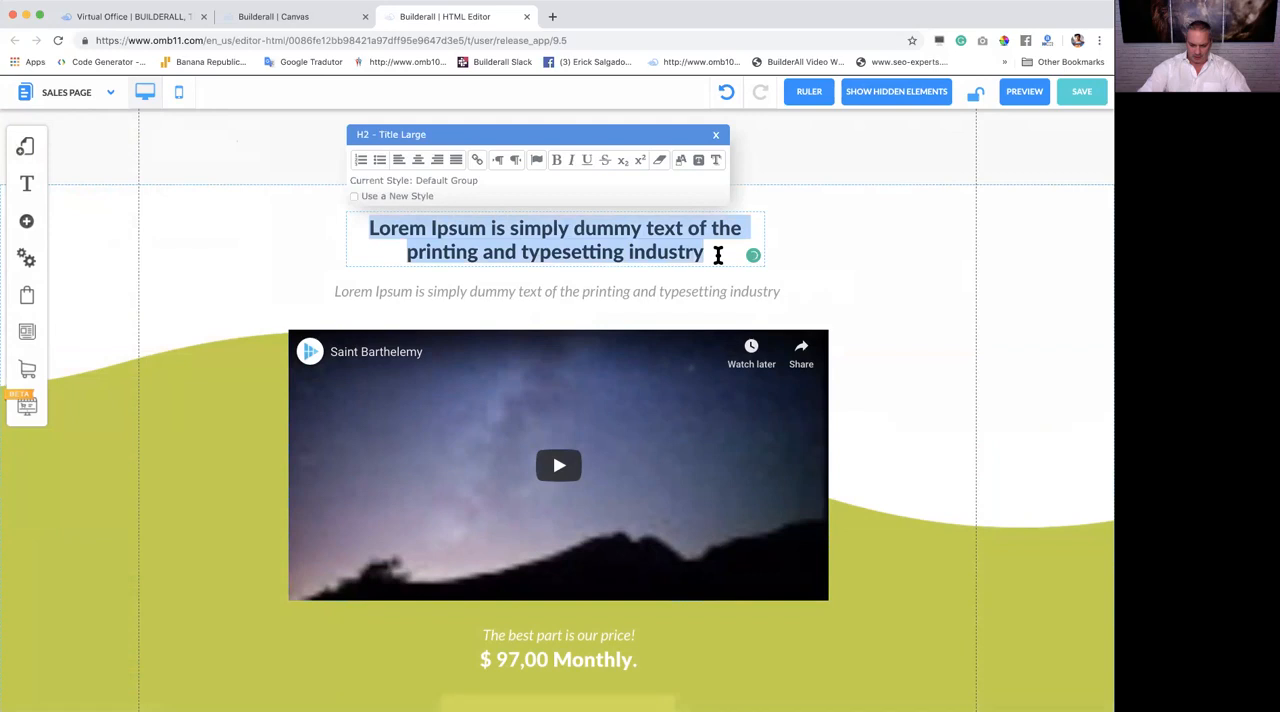
type("Here is w")
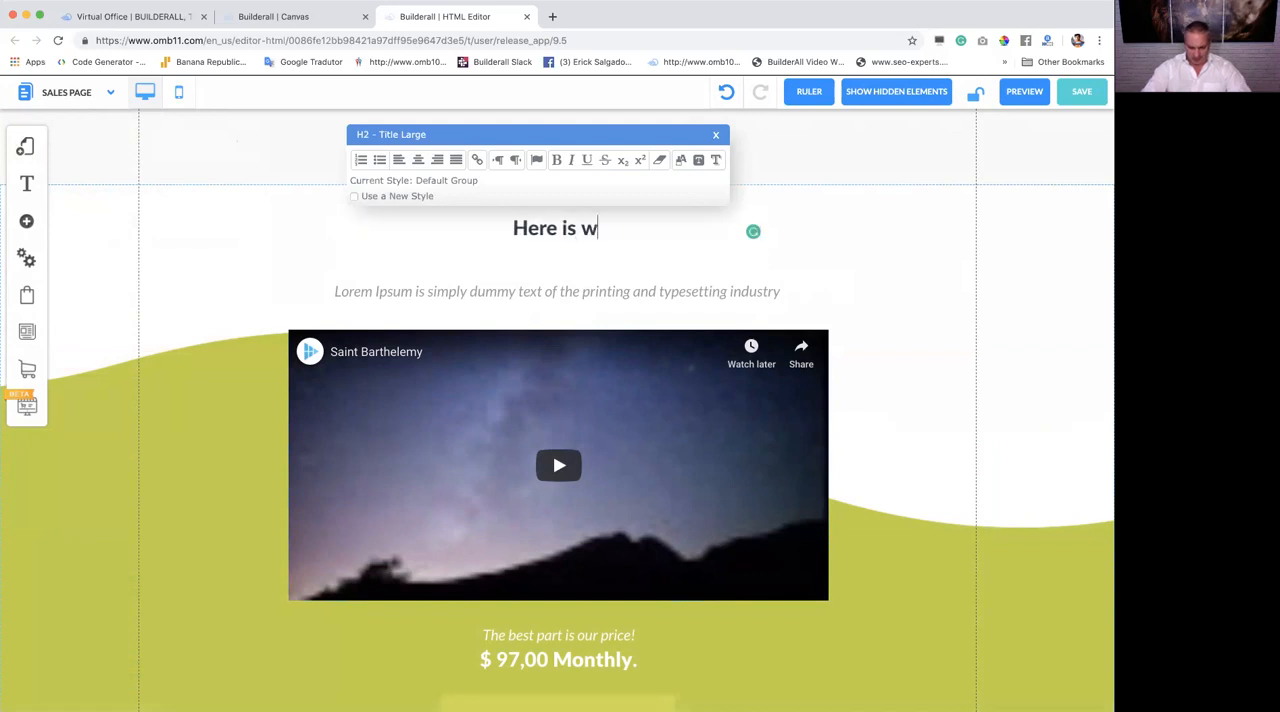
type("here you a")
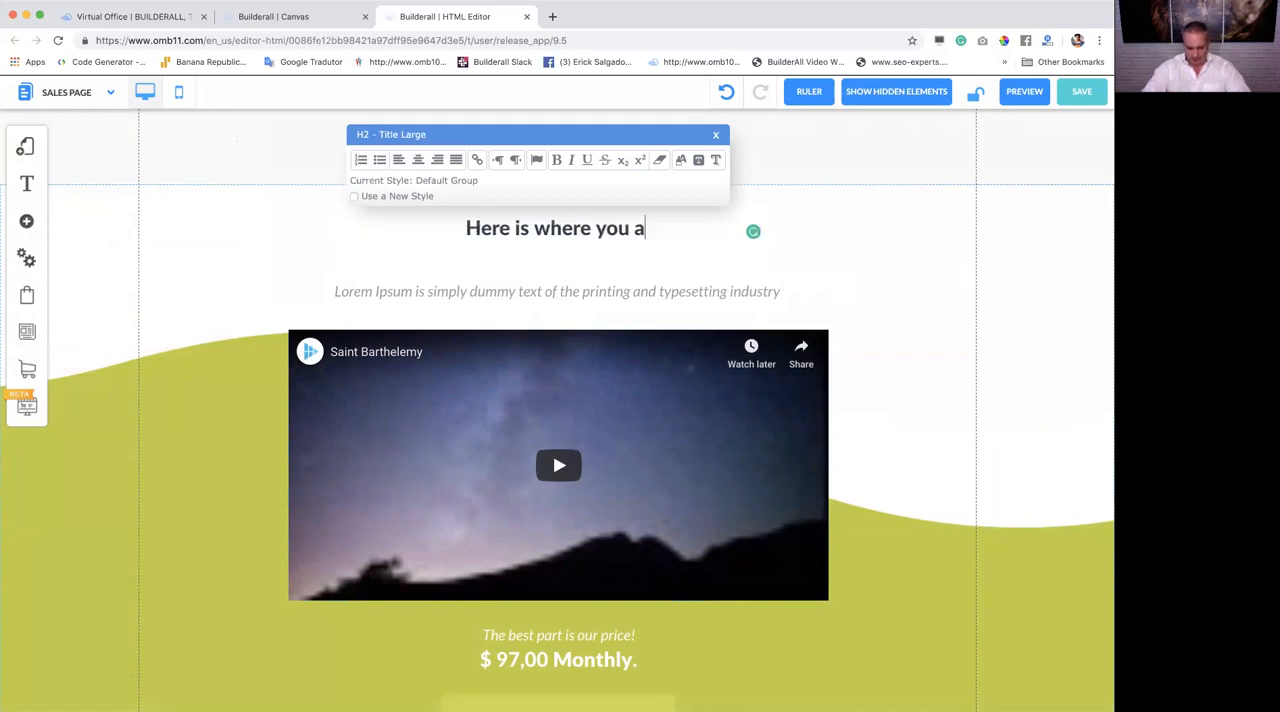
type("re going to sell your product.")
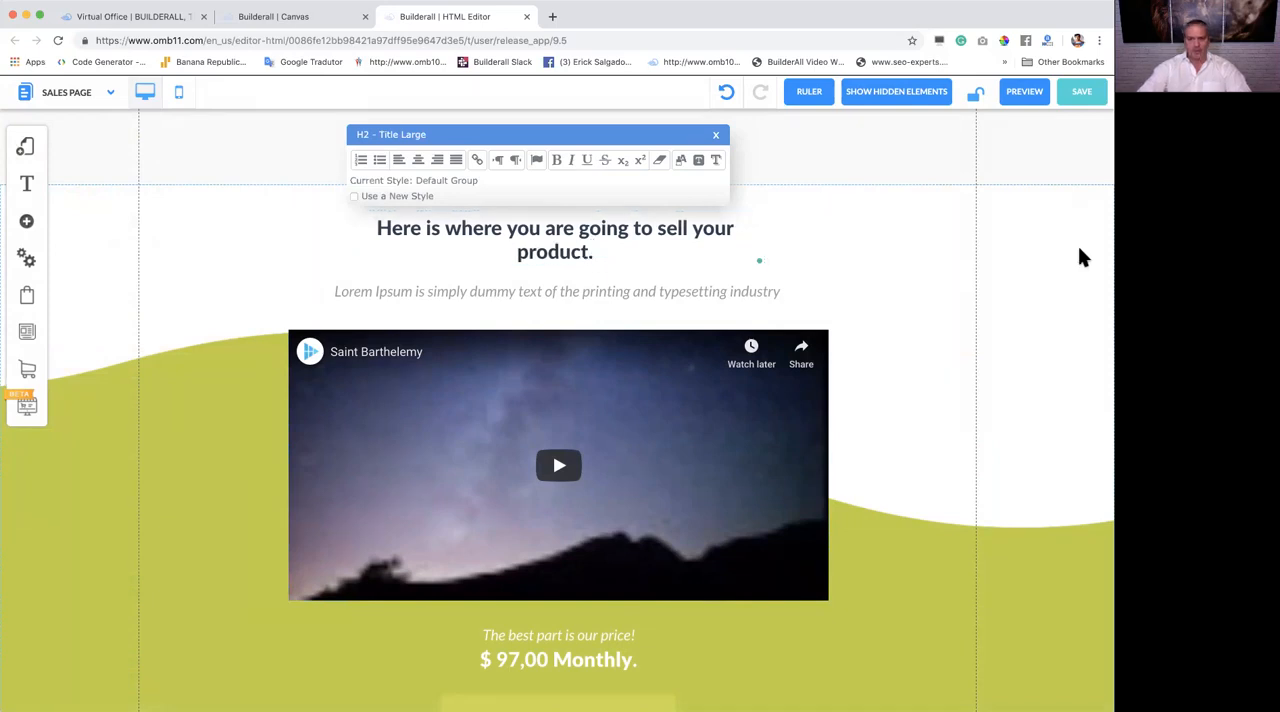
left_click(970, 348)
- Change the price line above the Buy Now button to "$ 1.00 one time payment"
scroll(850, 400, "down", 3)
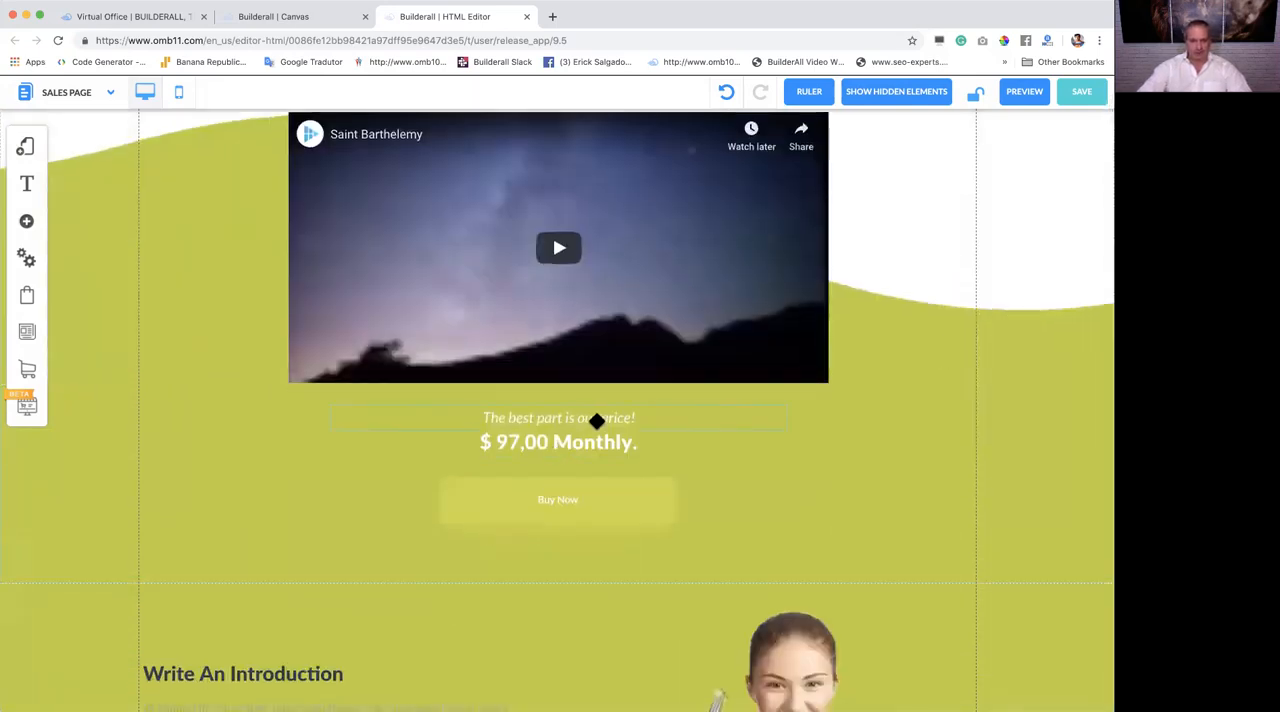
left_click(597, 443)
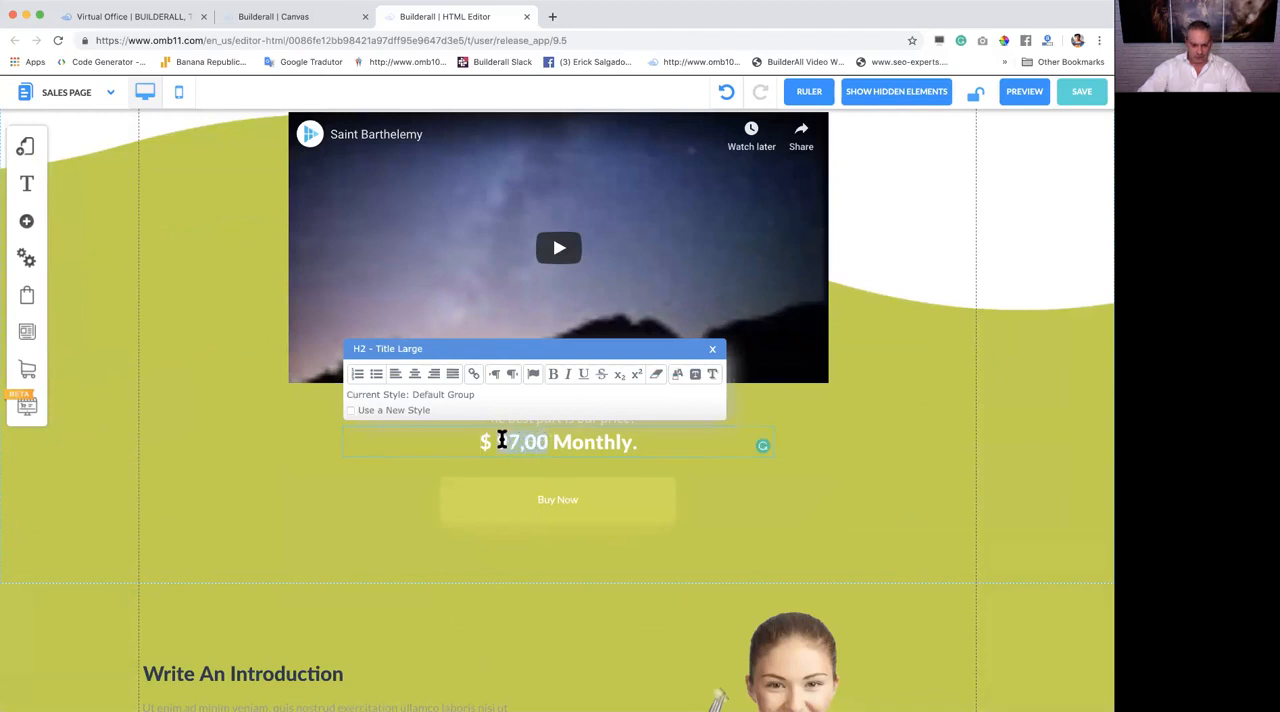
type("1.00 ")
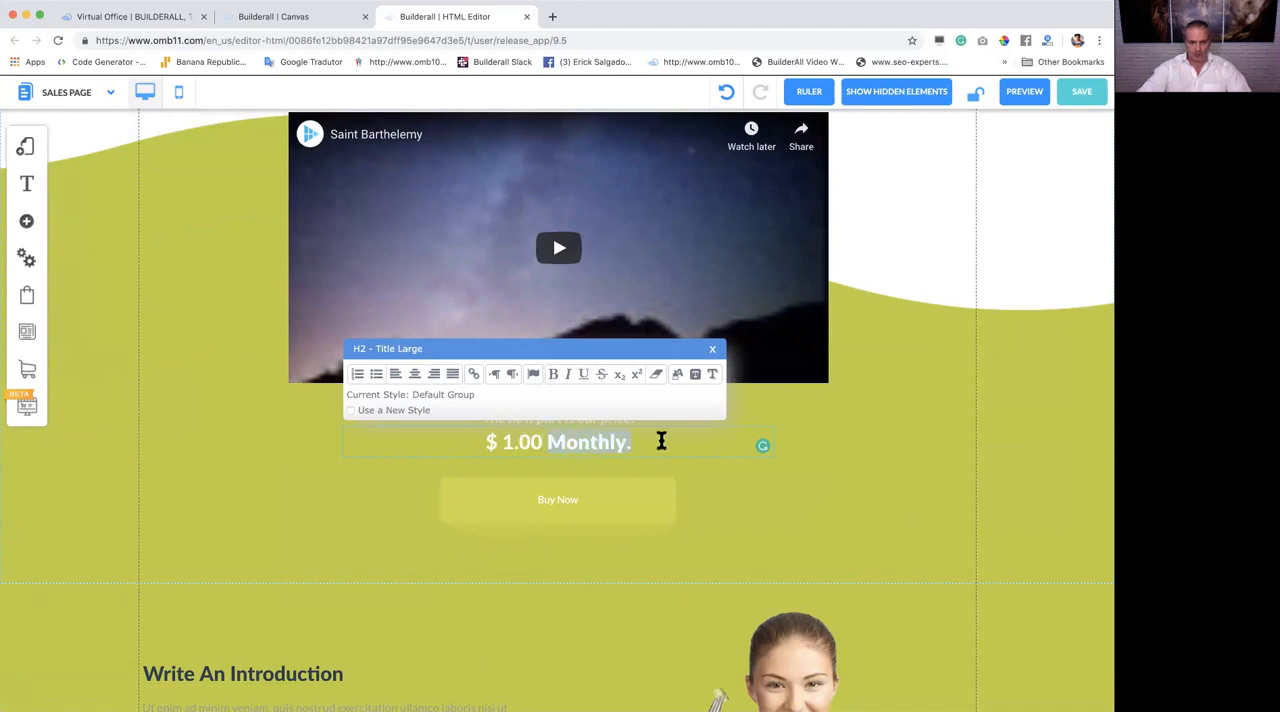
type("one time pa")
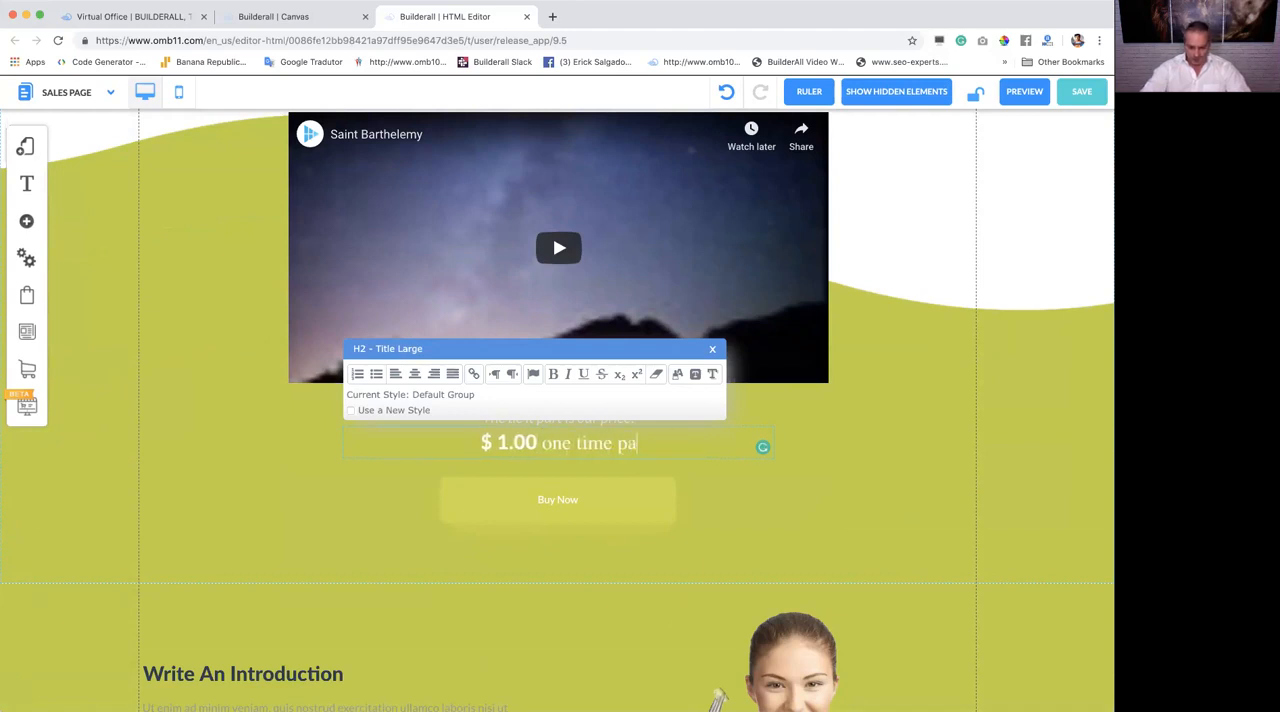
type("yment")
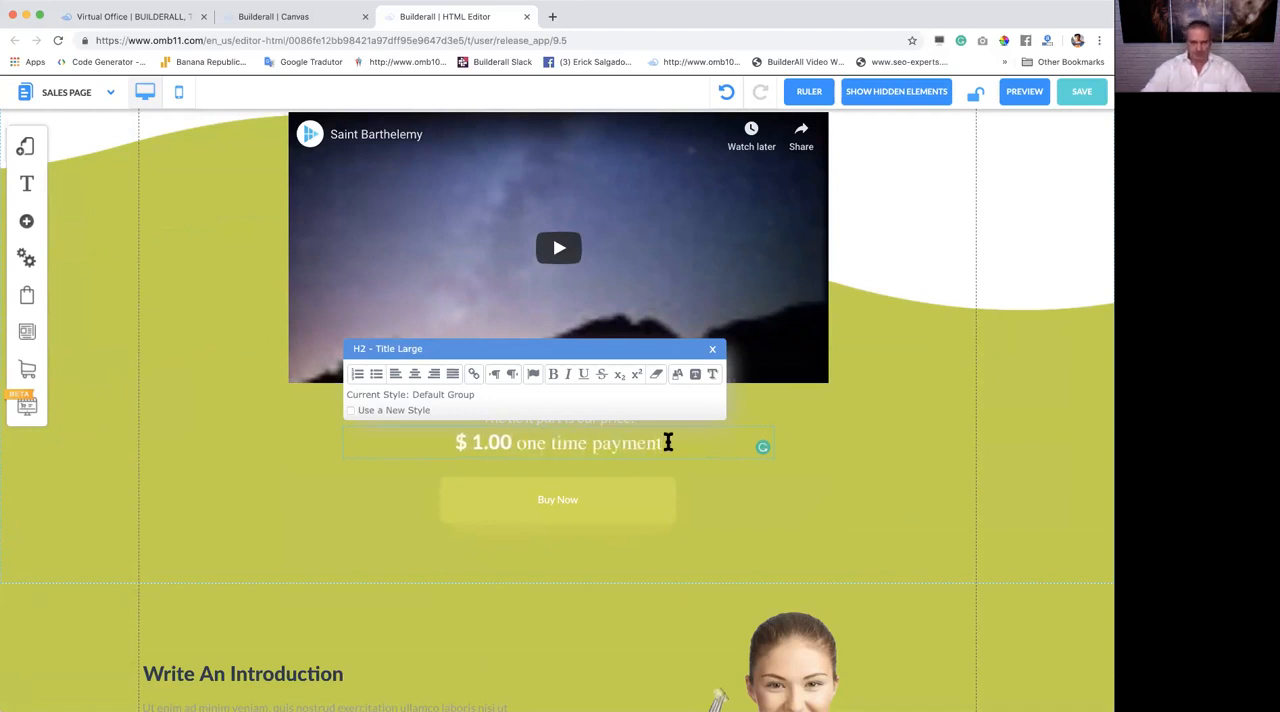
left_click(1009, 412)
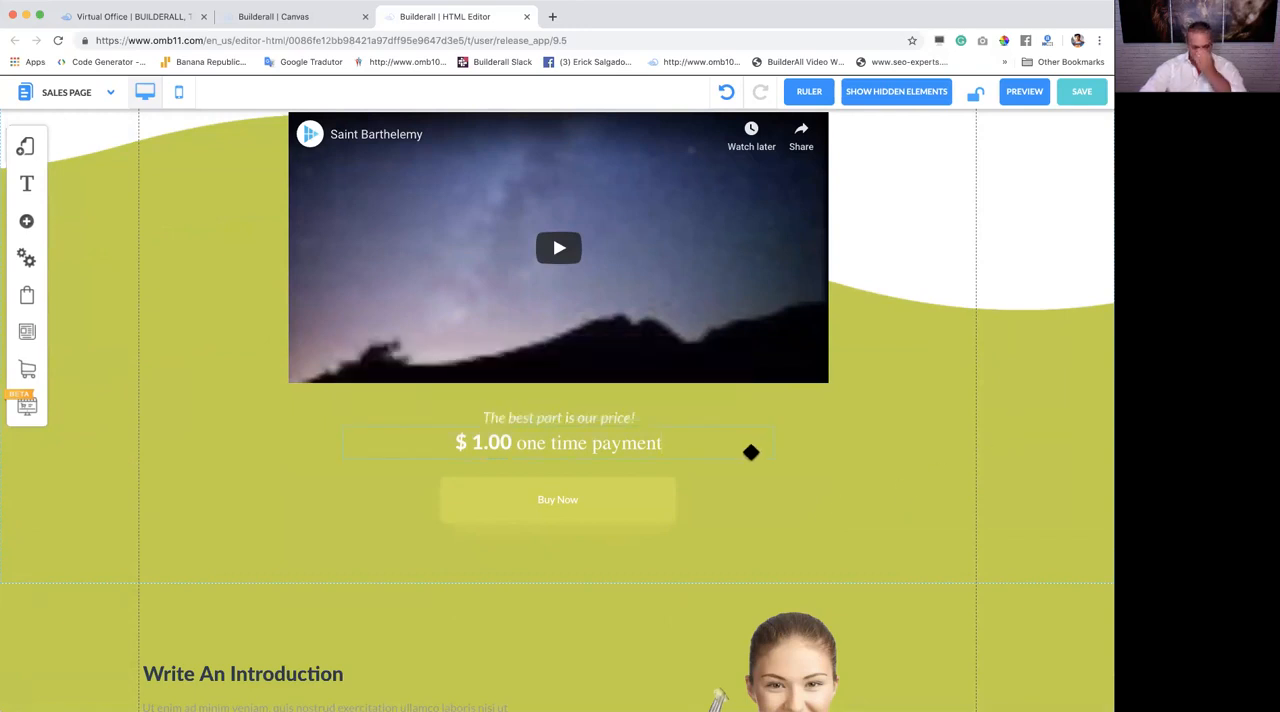
- Check the web link assigned to the Buy Now button's action and close its settings
scroll(778, 484, "down", 2)
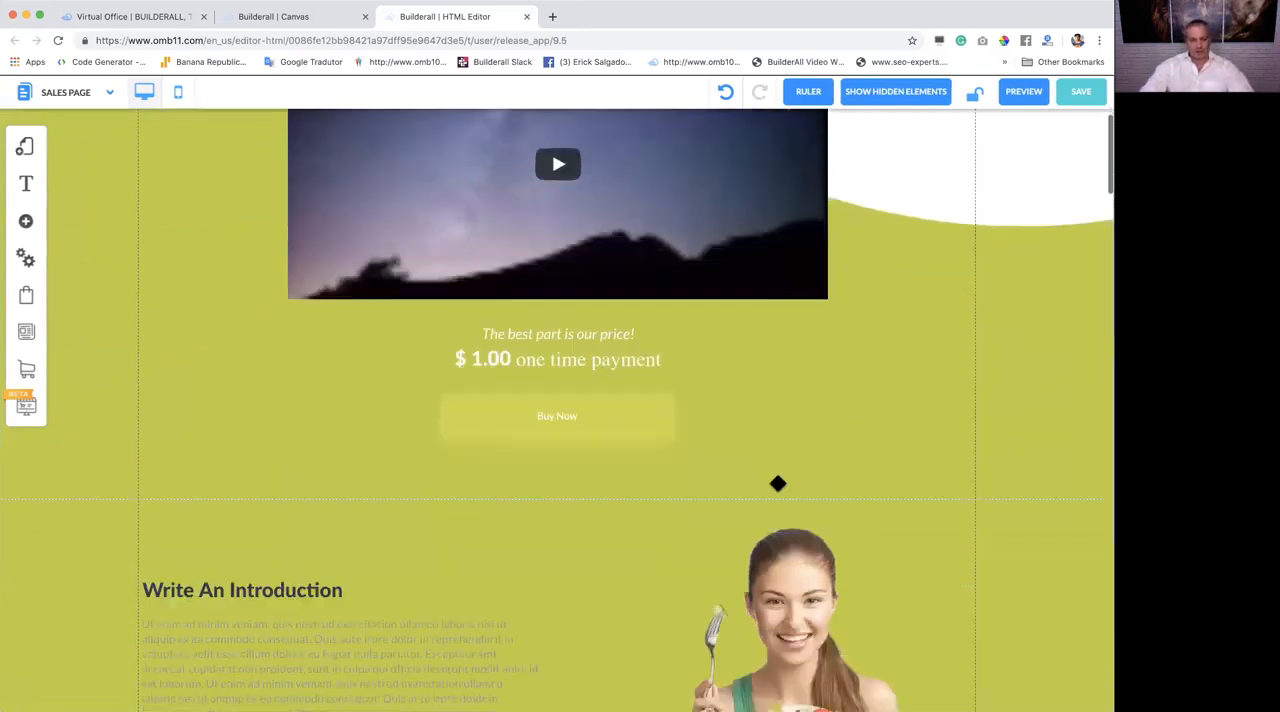
scroll(778, 484, "down", 1)
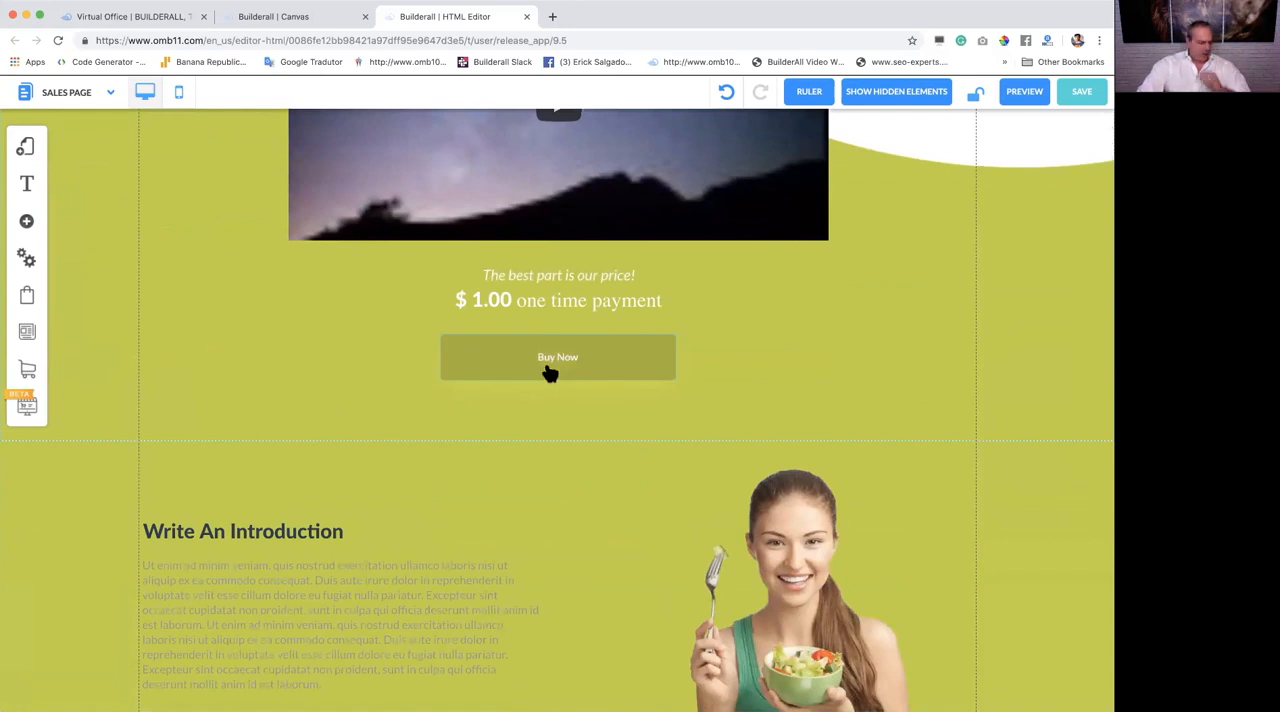
left_click(628, 361)
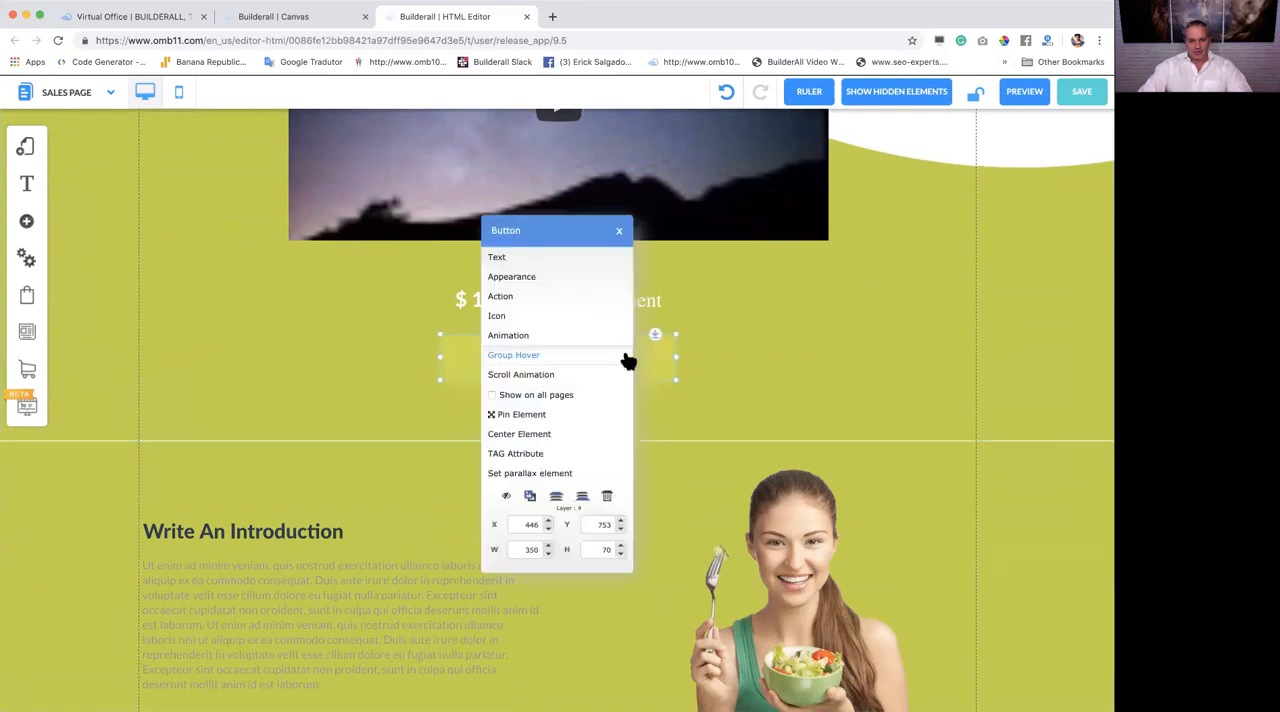
left_click(539, 297)
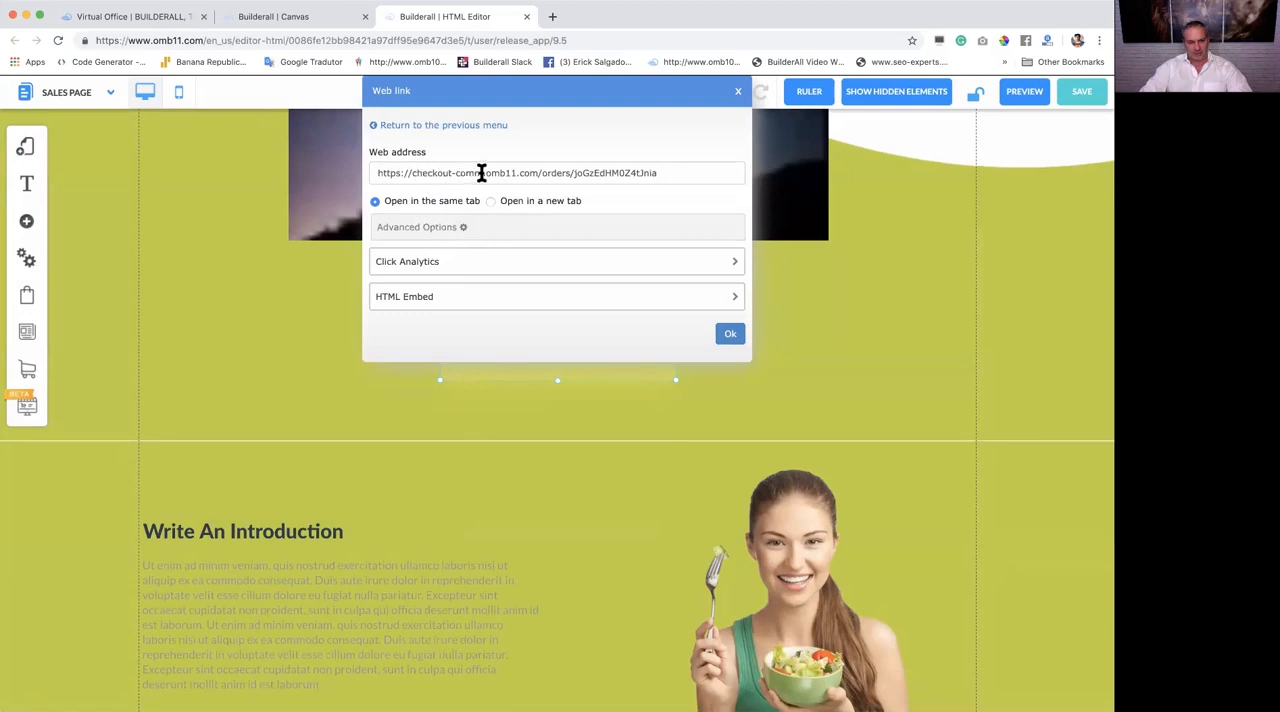
left_click(731, 335)
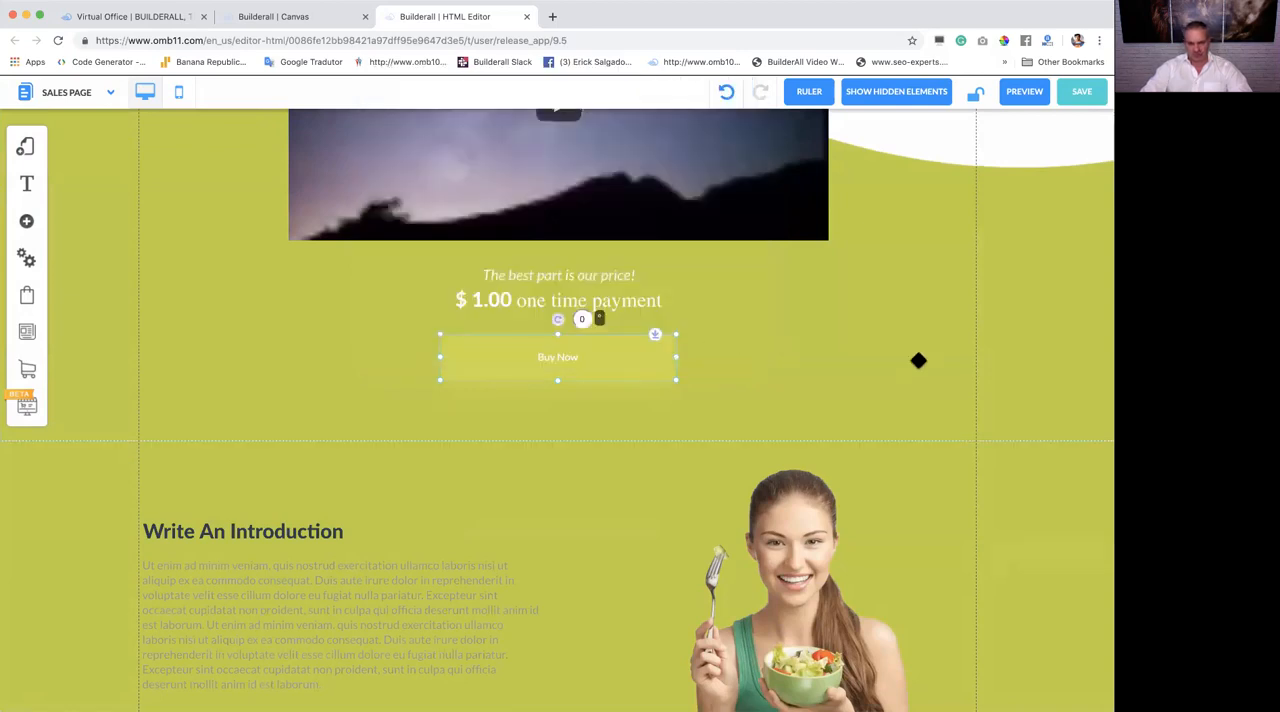
- Nudge the Write An Introduction heading and paragraph up and right, shift the leaves left, and move the woman's image slightly right and up
scroll(922, 478, "down", 15)
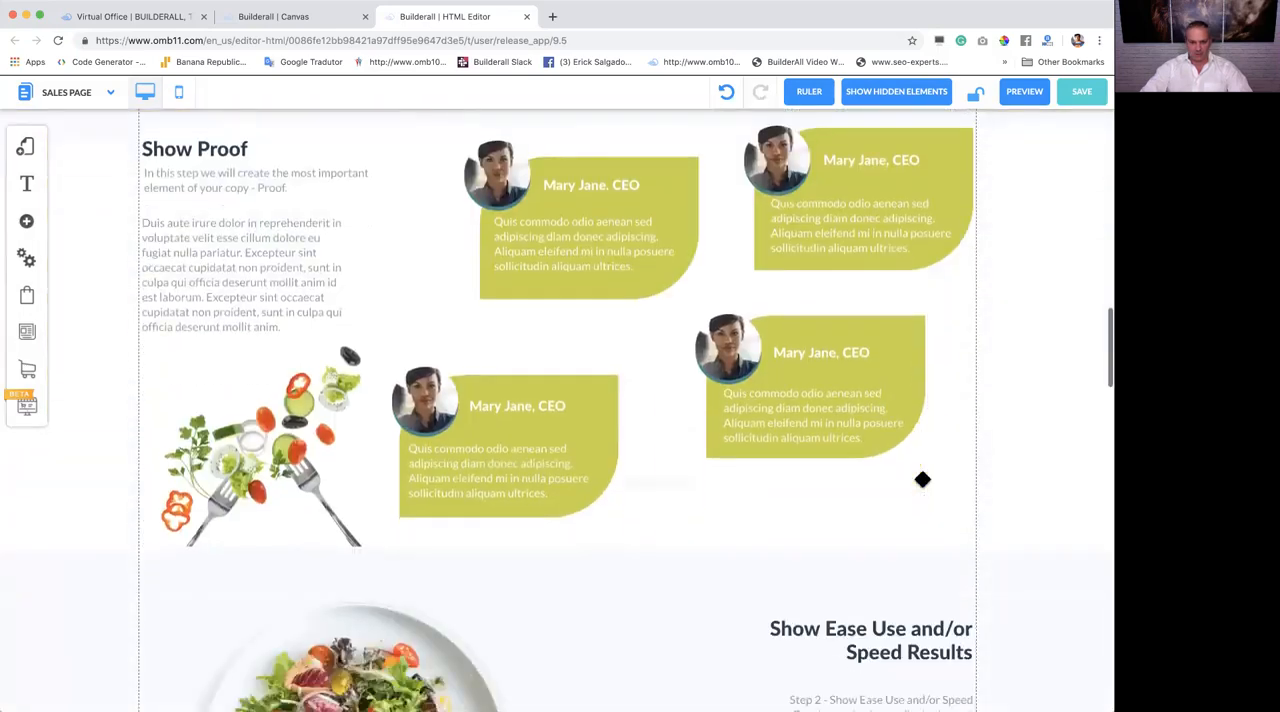
scroll(922, 479, "down", 15)
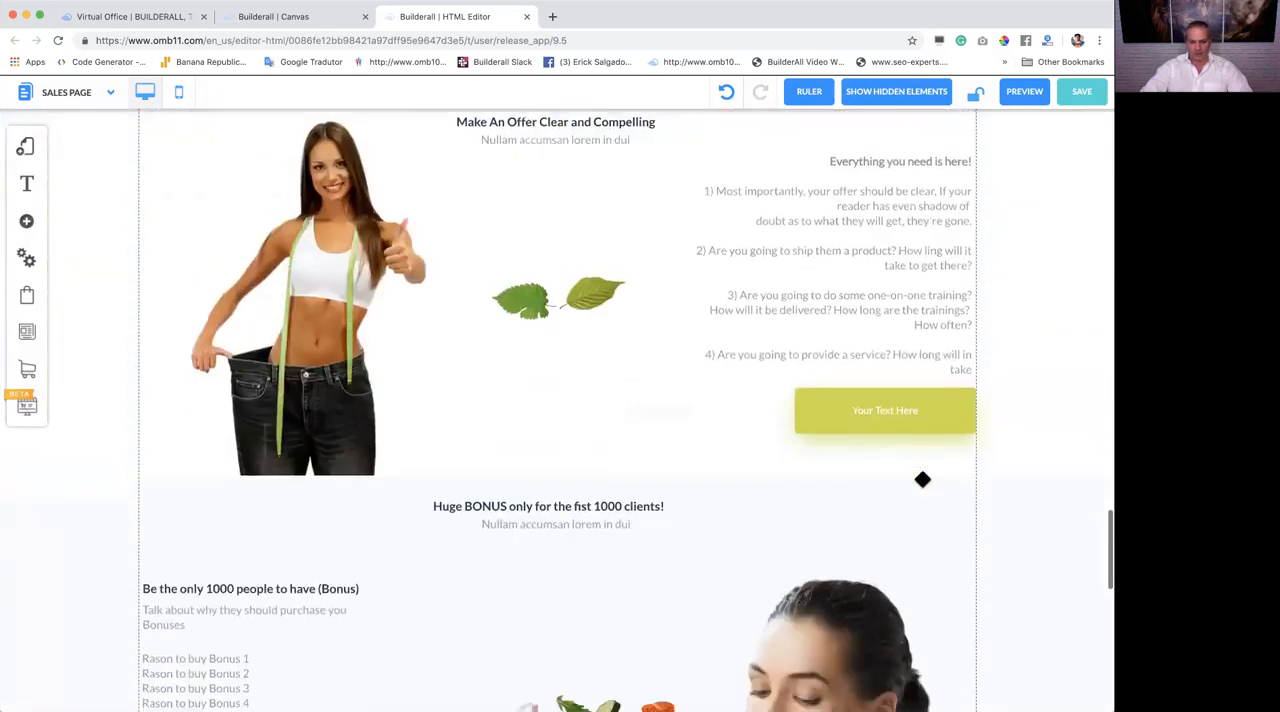
scroll(922, 479, "down", 12)
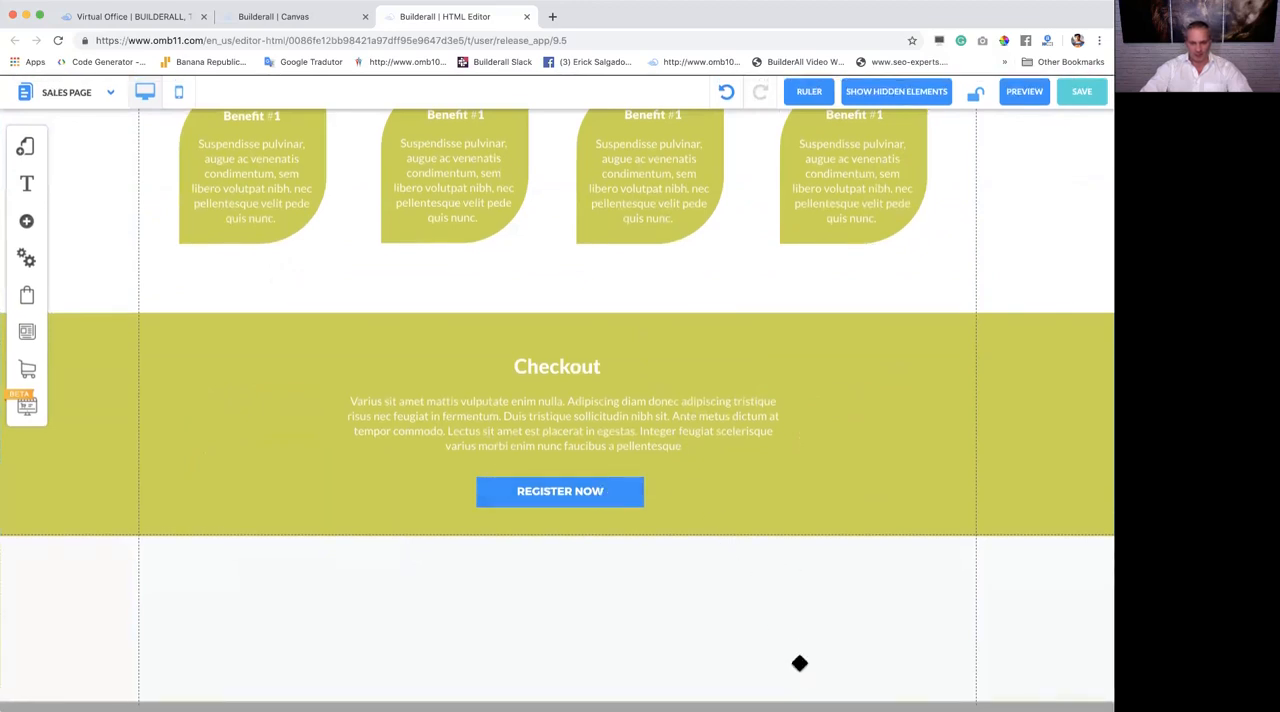
scroll(799, 663, "up", 20)
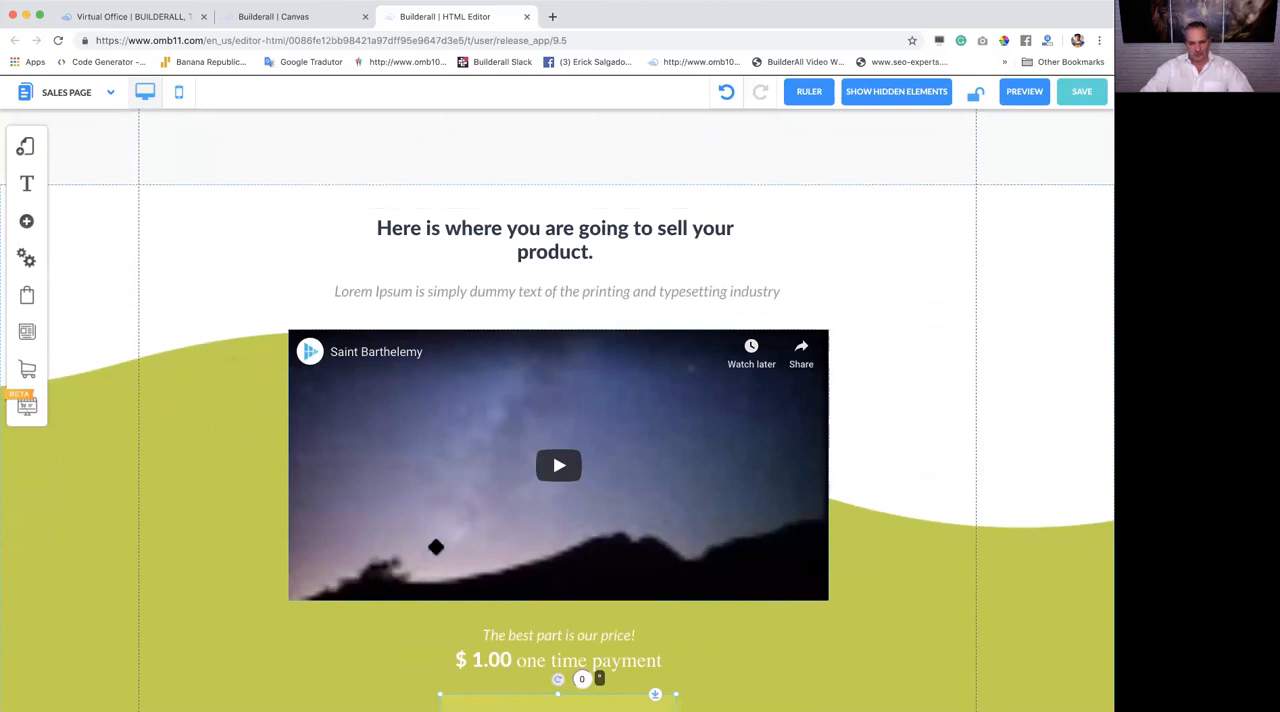
scroll(735, 479, "down", 6)
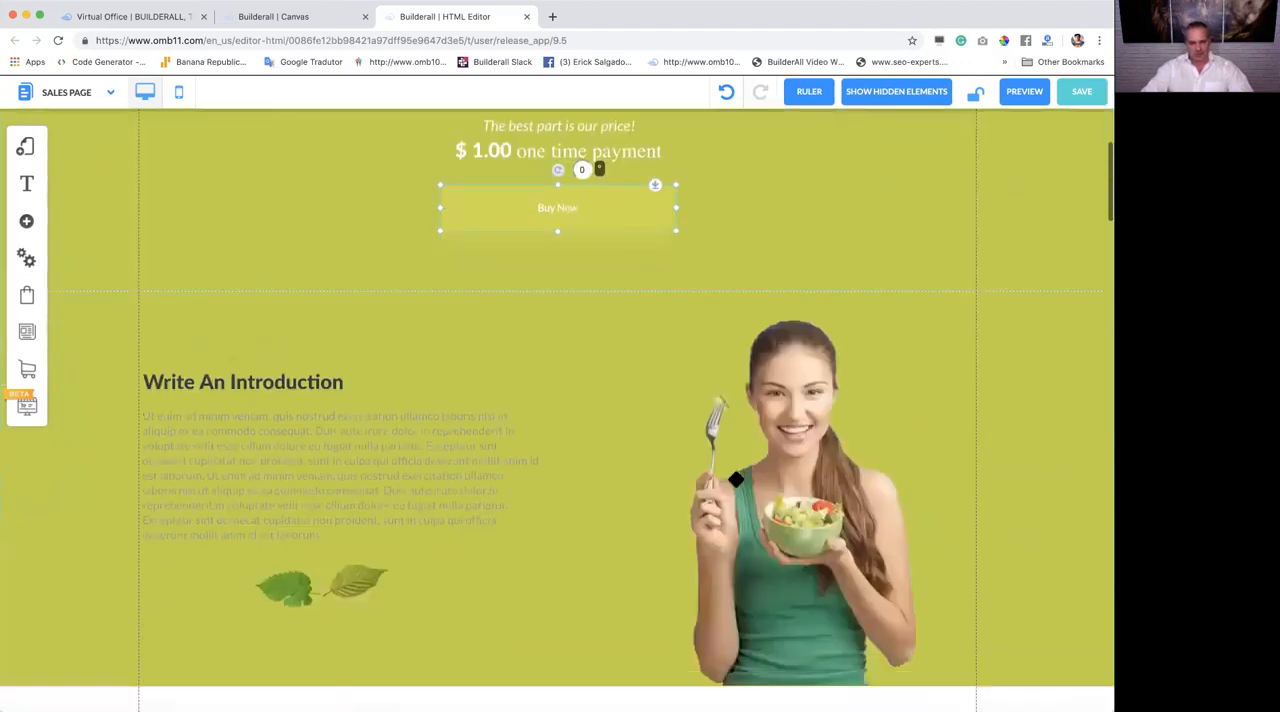
left_click_drag(219, 270, 231, 246)
mouse_move(225, 323)
left_mouse_down()
mouse_move(259, 311)
mouse_move(234, 309)
left_mouse_up()
left_click_drag(311, 484, 250, 479)
left_click_drag(728, 457, 793, 445)
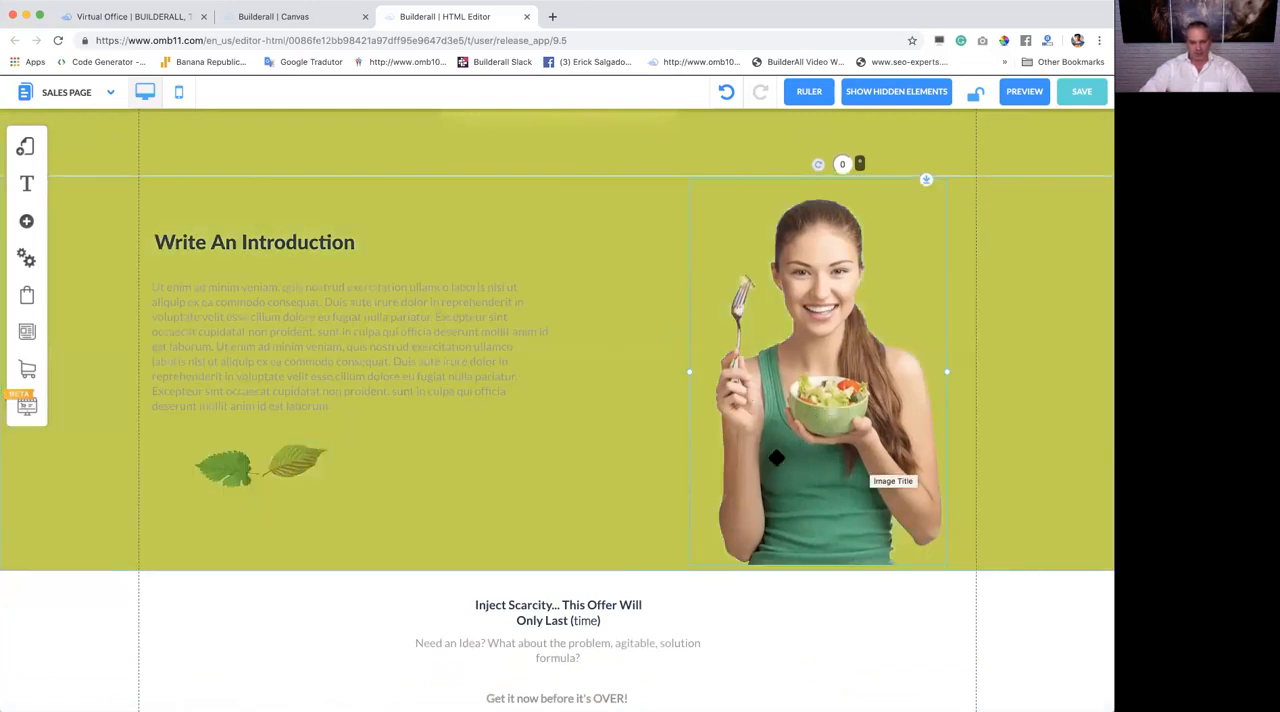
- Open the Thank You page from the Default Layout for editing
scroll(708, 463, "down", 15)
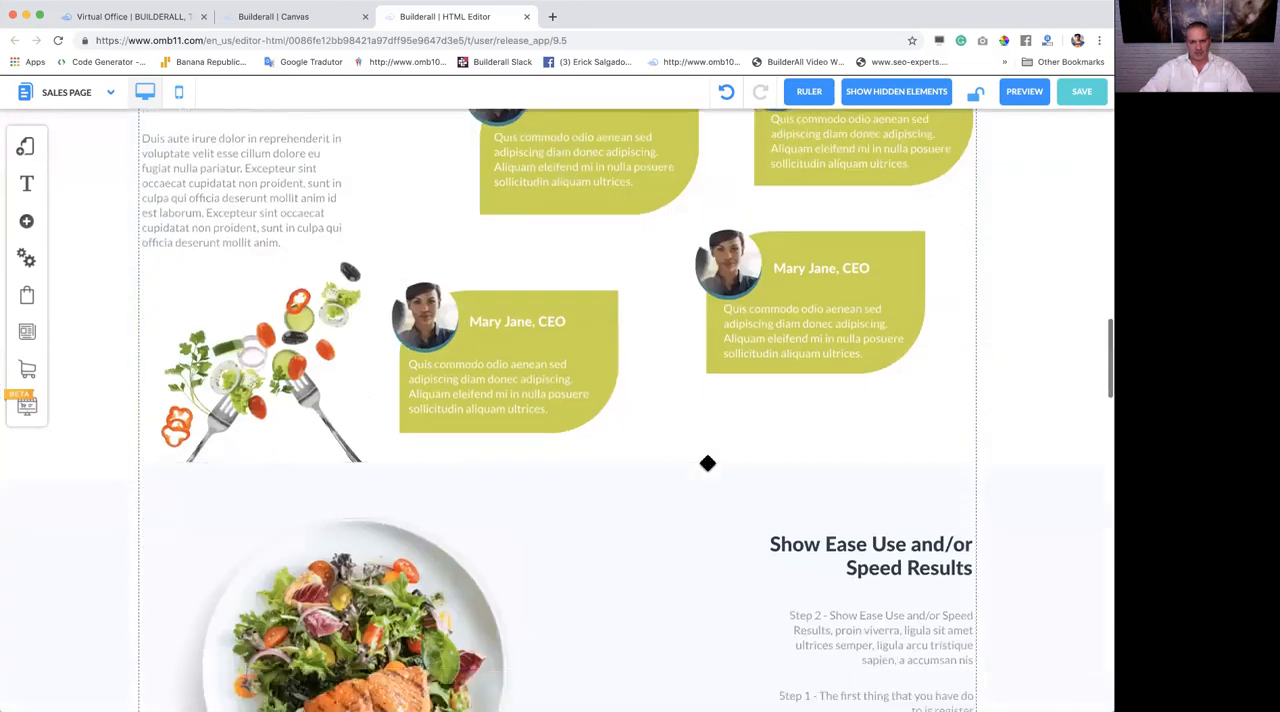
scroll(708, 463, "up", 20)
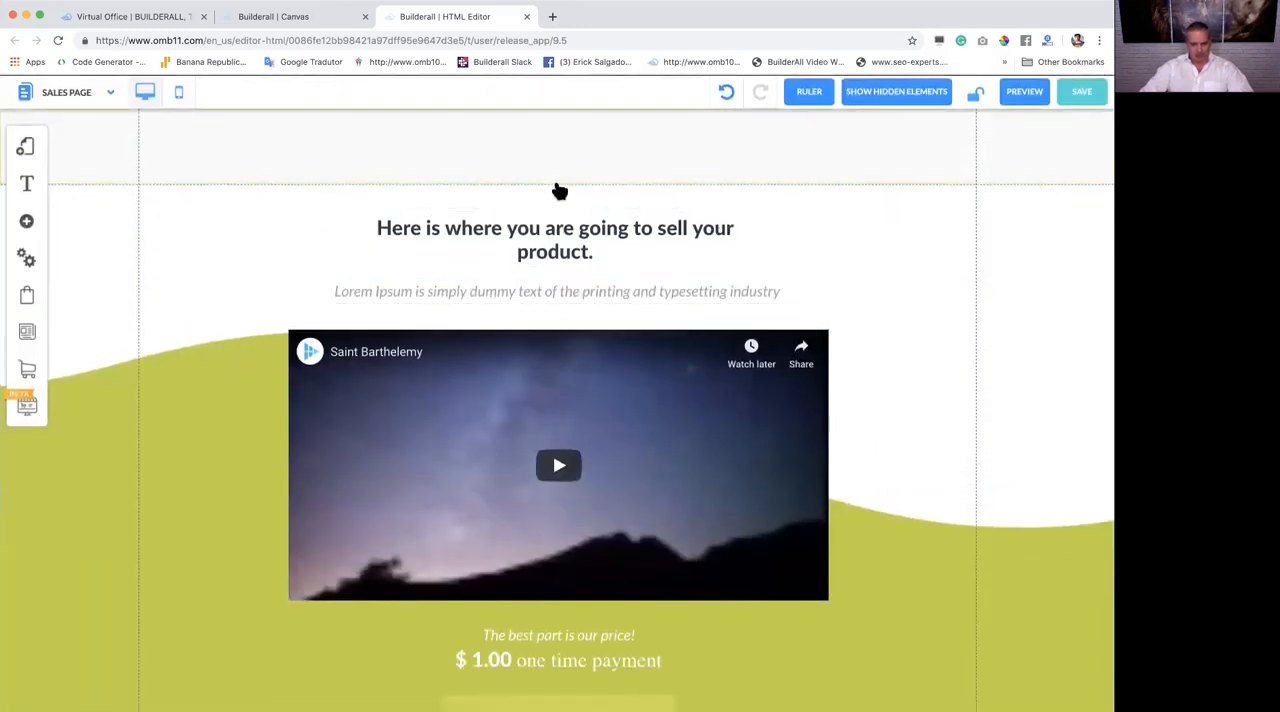
scroll(554, 163, "down", 2)
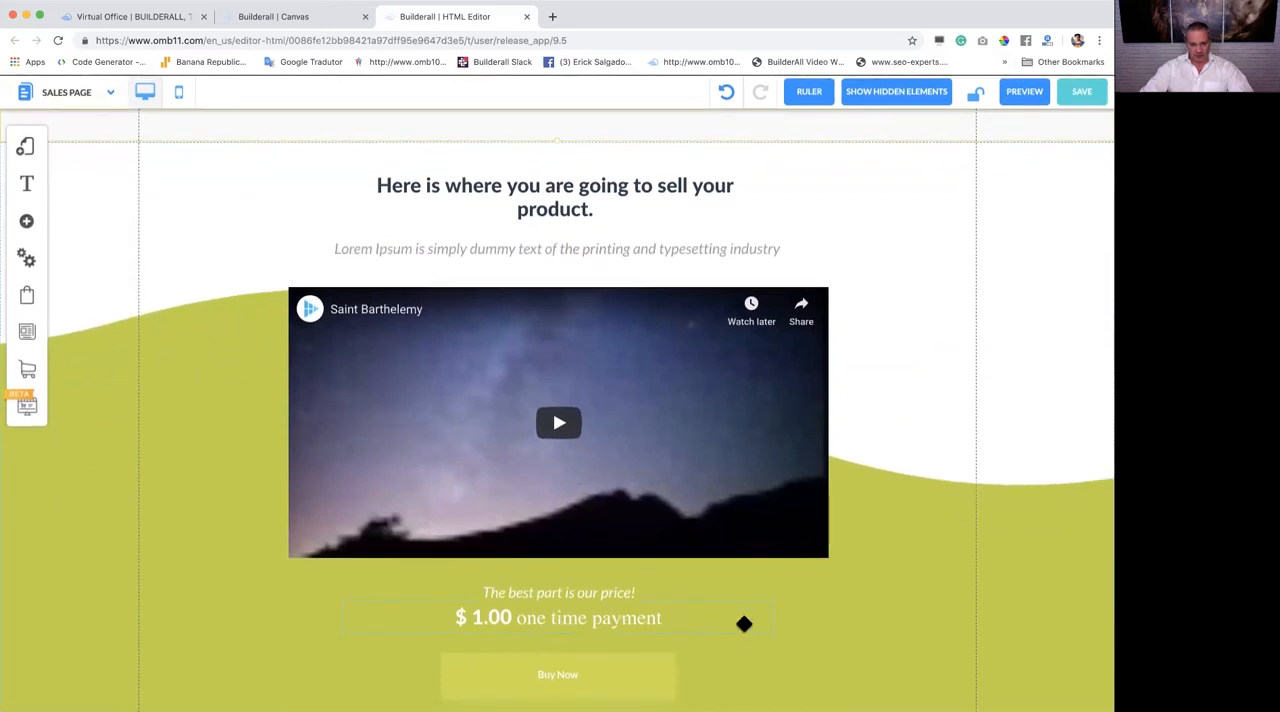
scroll(754, 632, "down", 5)
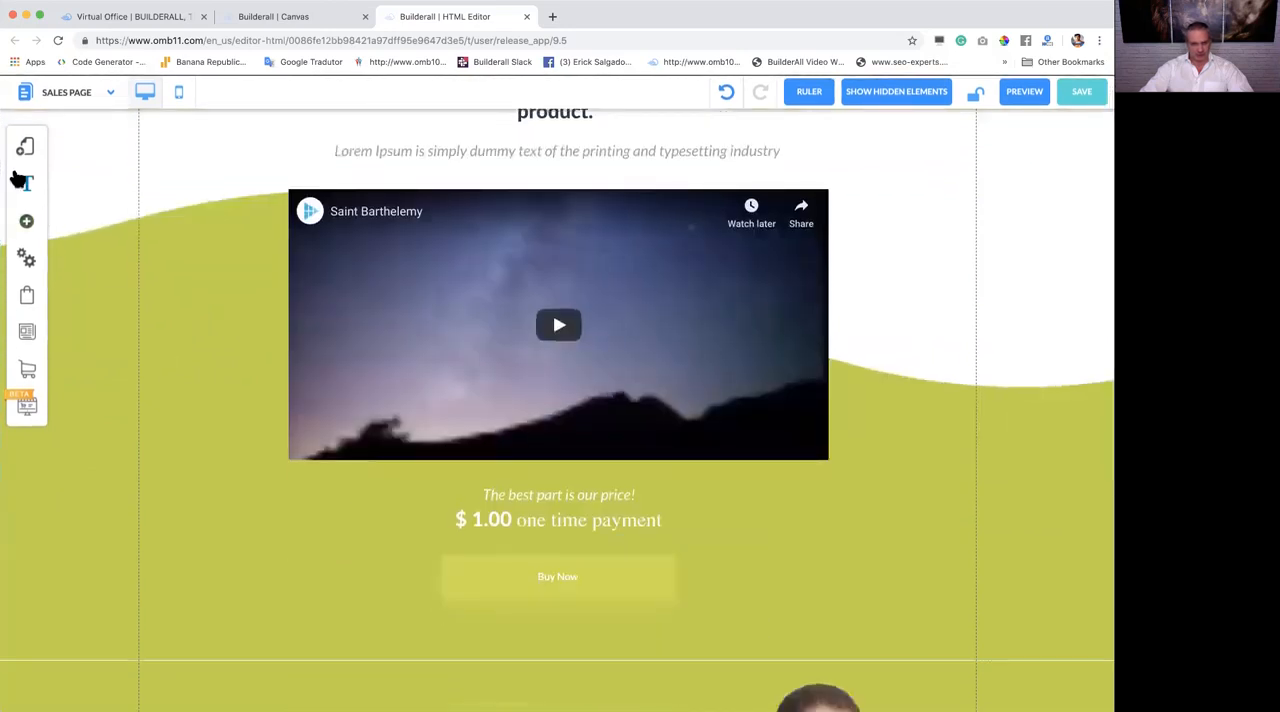
left_click(26, 148)
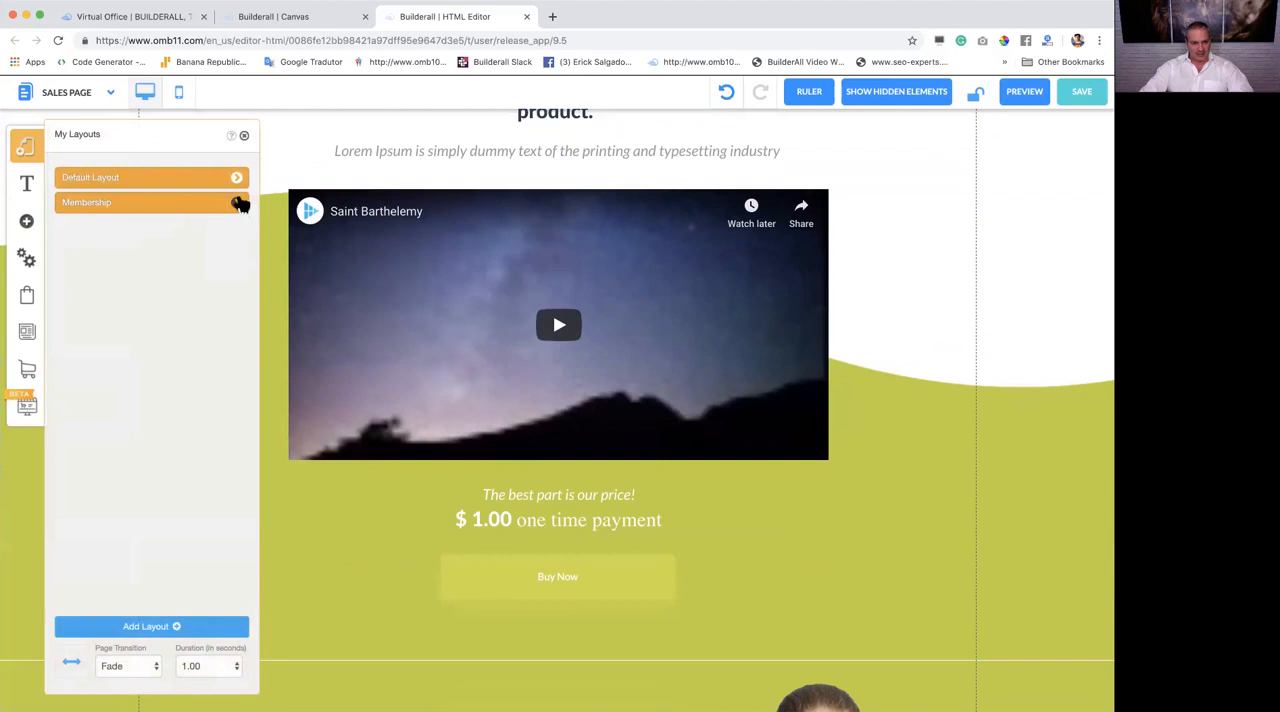
left_click(237, 177)
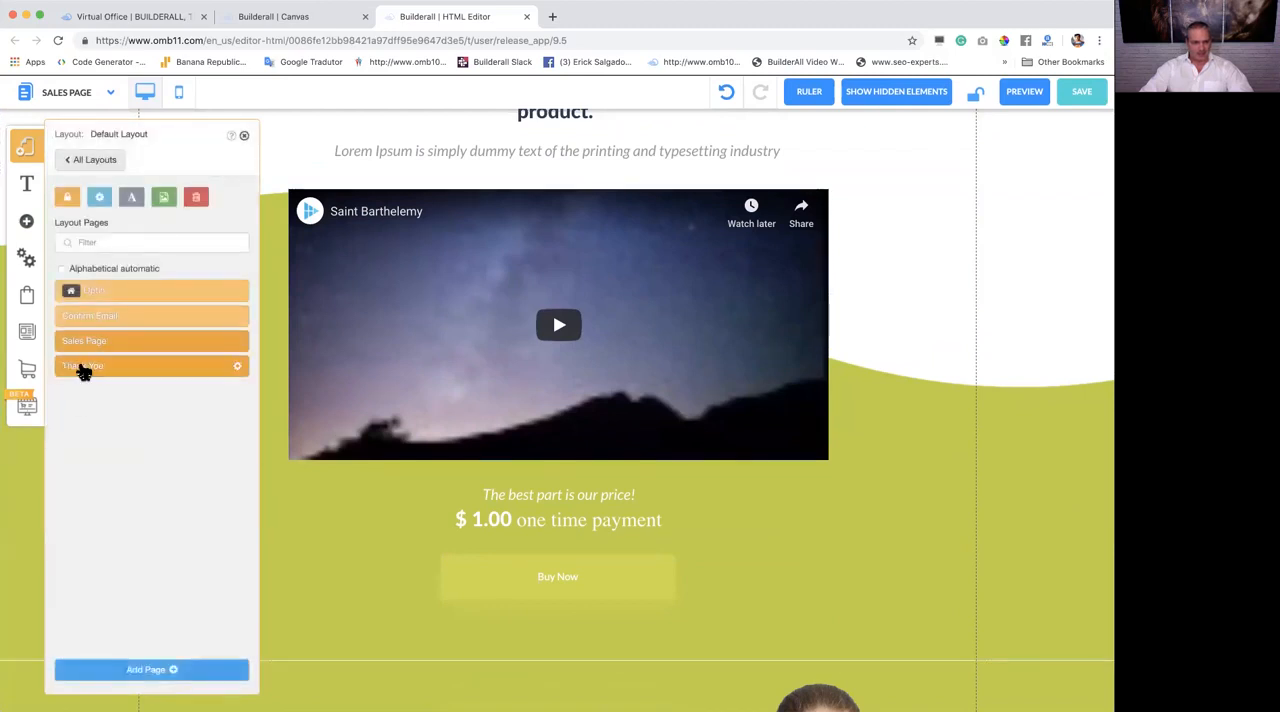
left_click(84, 368)
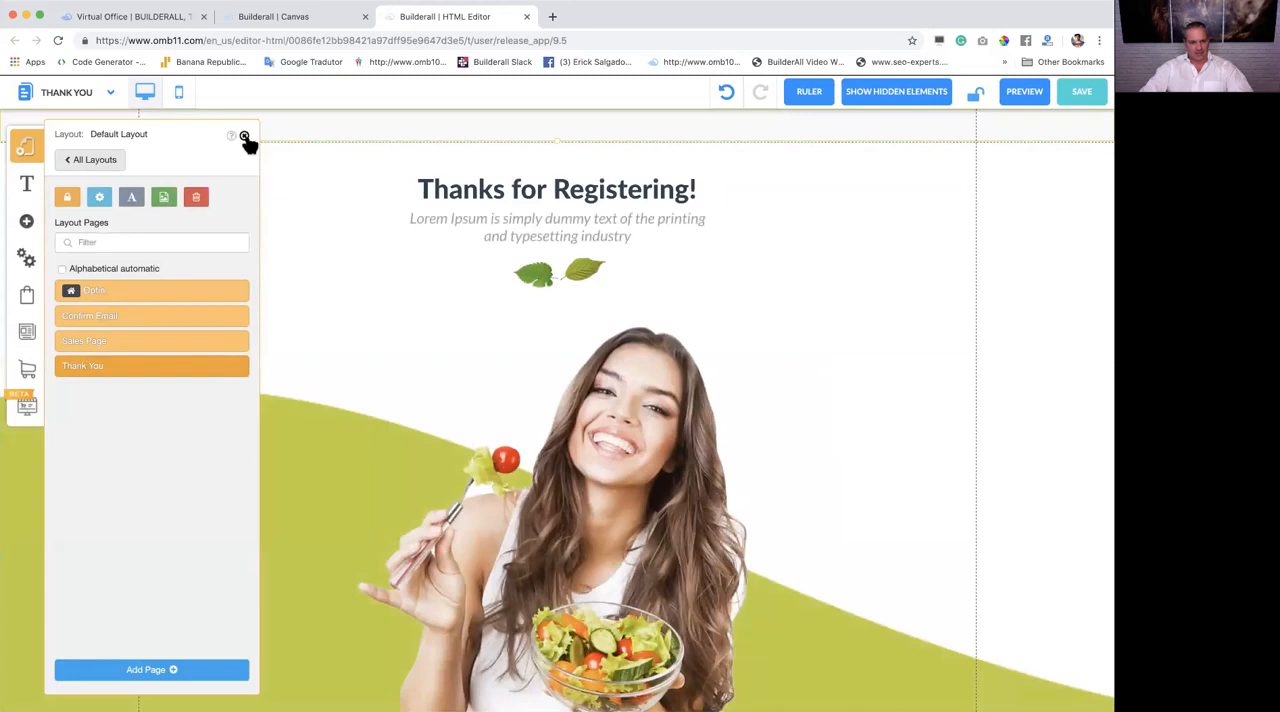
left_click(245, 138)
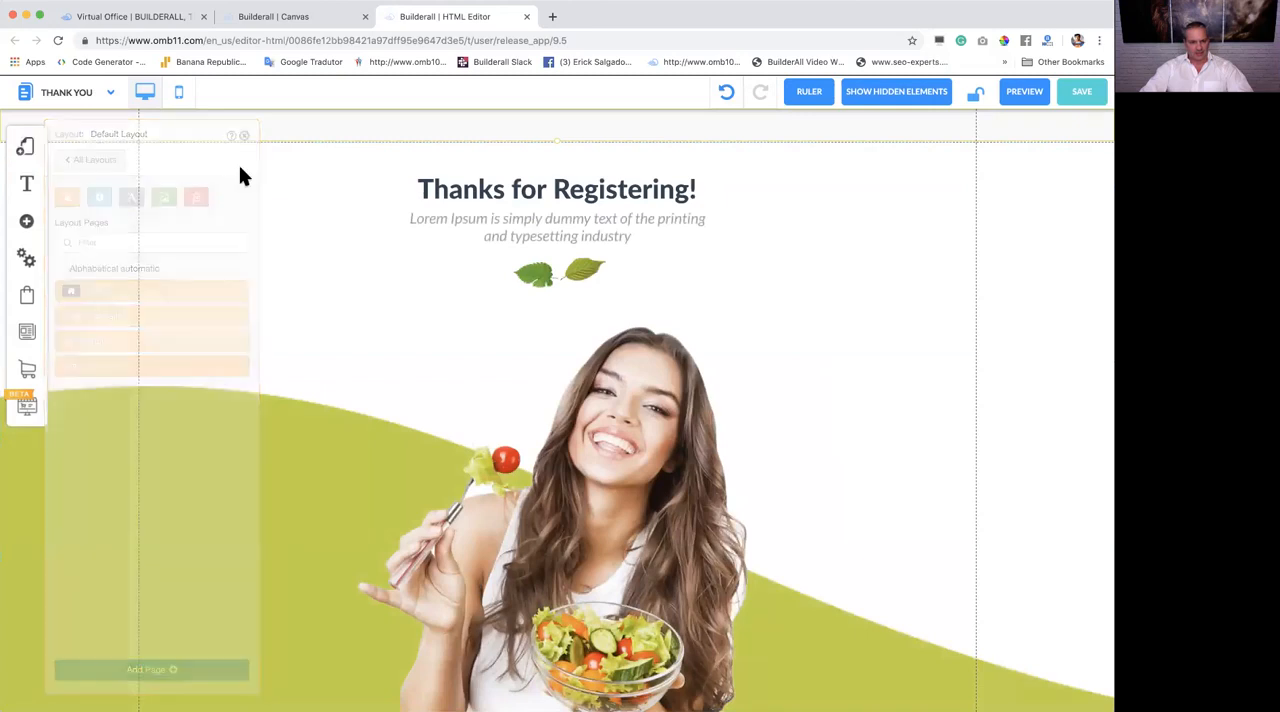
- Move the Download button from the end of the Thank You page up to just below the subtitle
scroll(625, 360, "down", 5)
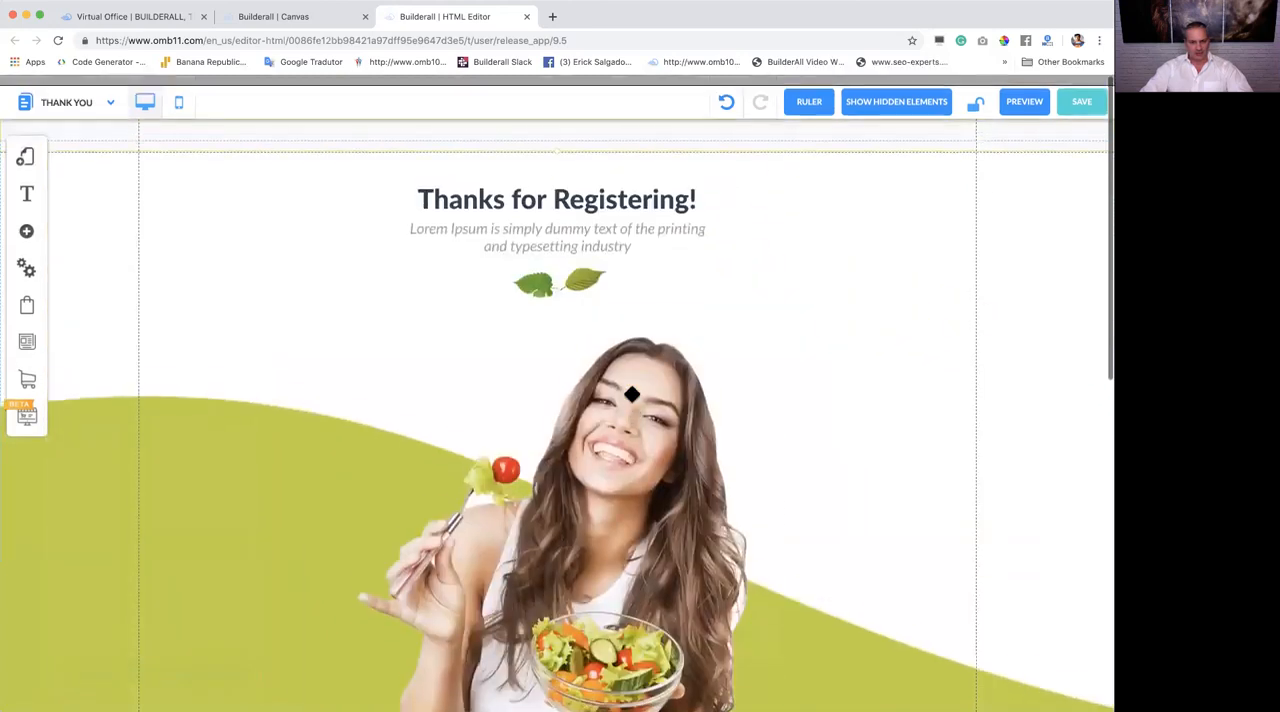
scroll(614, 380, "down", 10)
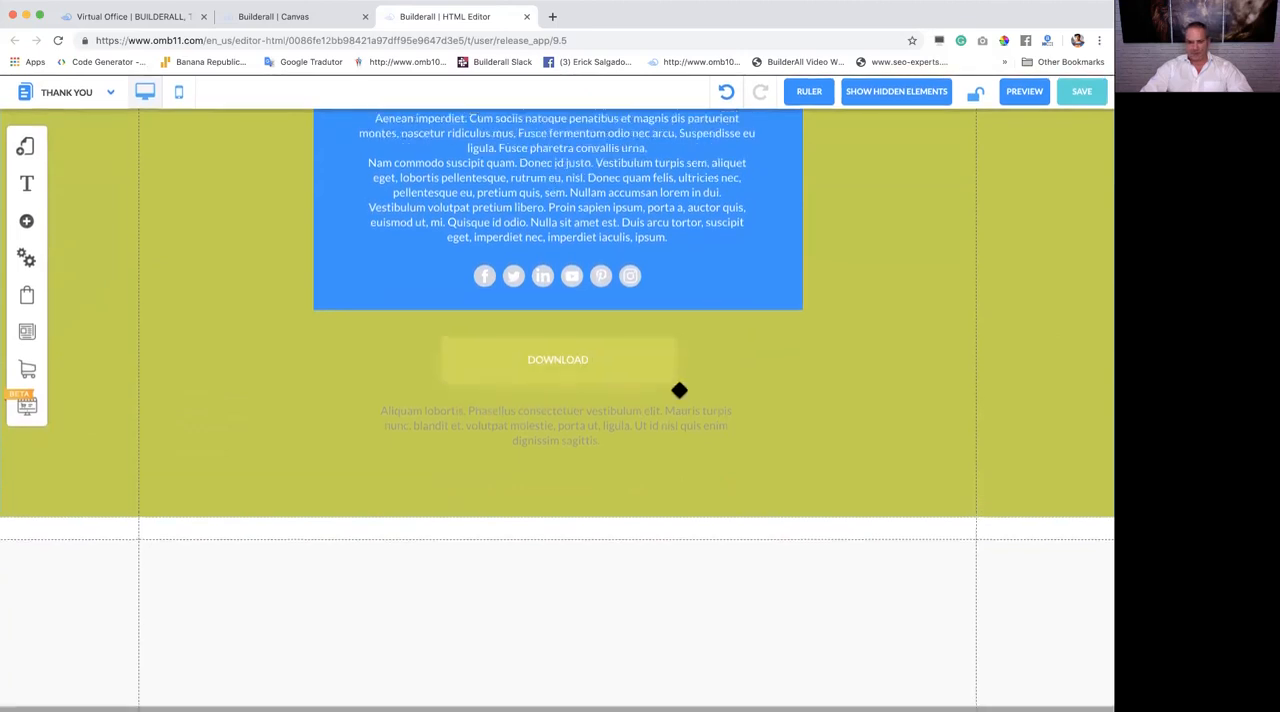
scroll(677, 389, "up", 5)
left_click_drag(594, 628, 614, 291)
scroll(627, 384, "up", 6)
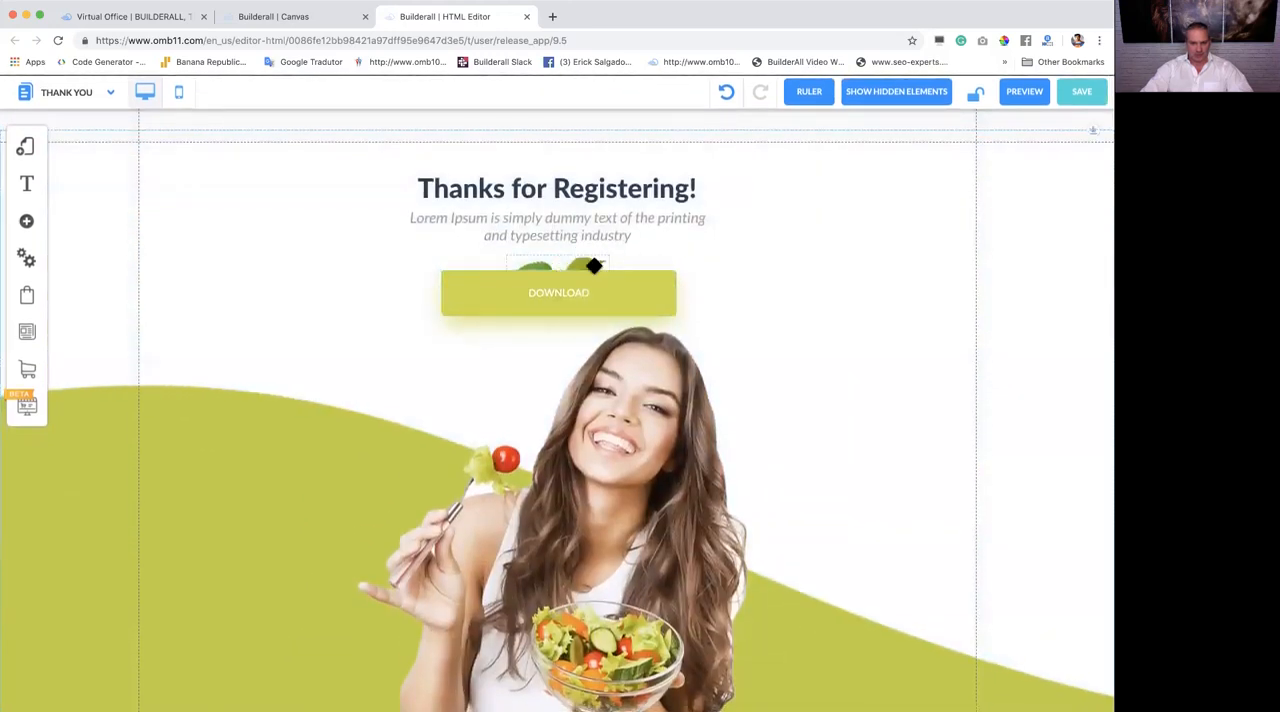
- Send the Download button behind the leaves, nudge the leaves slightly, and shift the woman's image slightly down
left_click(586, 292)
left_click(582, 497)
left_click(863, 428)
left_click_drag(582, 273, 585, 270)
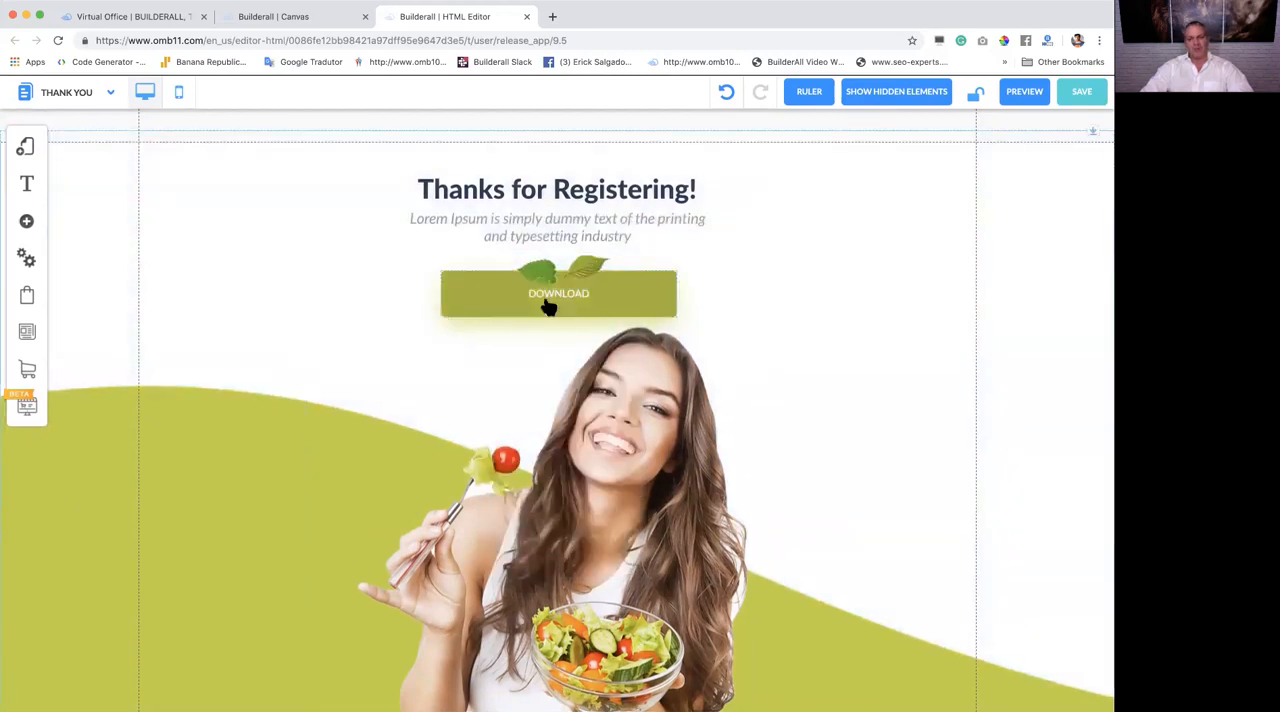
left_click_drag(629, 363, 632, 380)
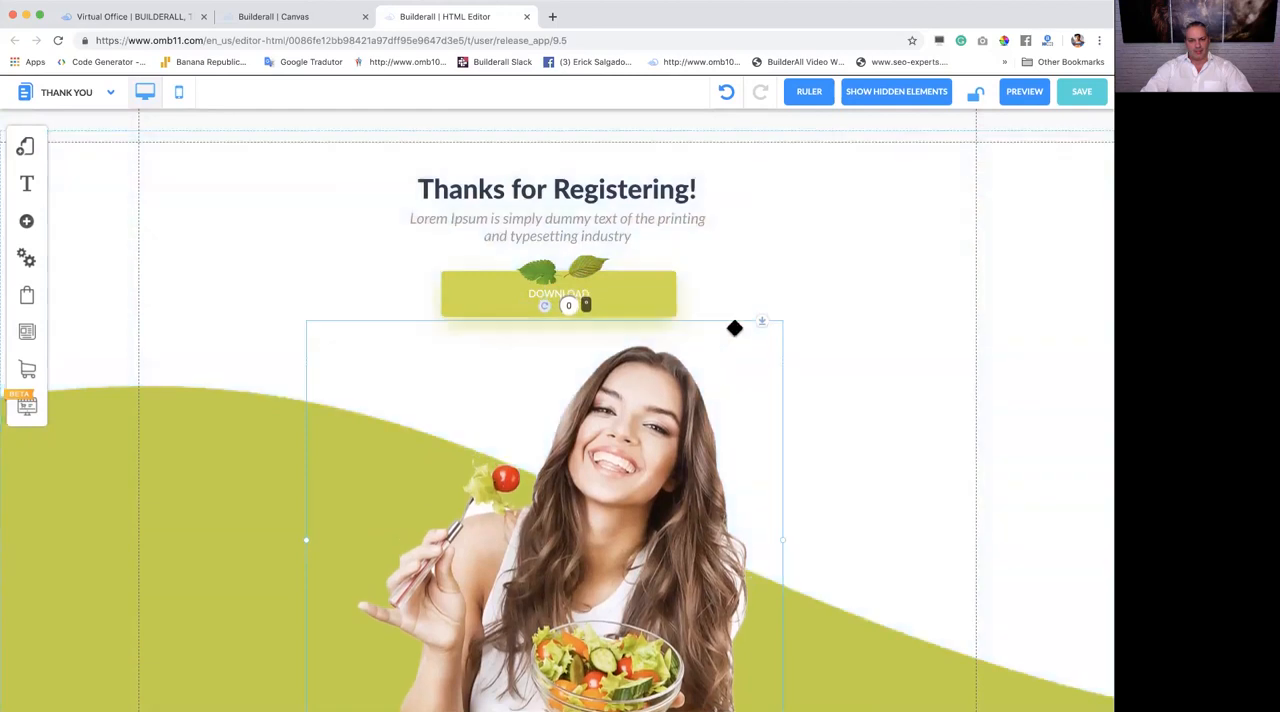
- Change the Download button's text to "Access now!"
left_click(556, 292)
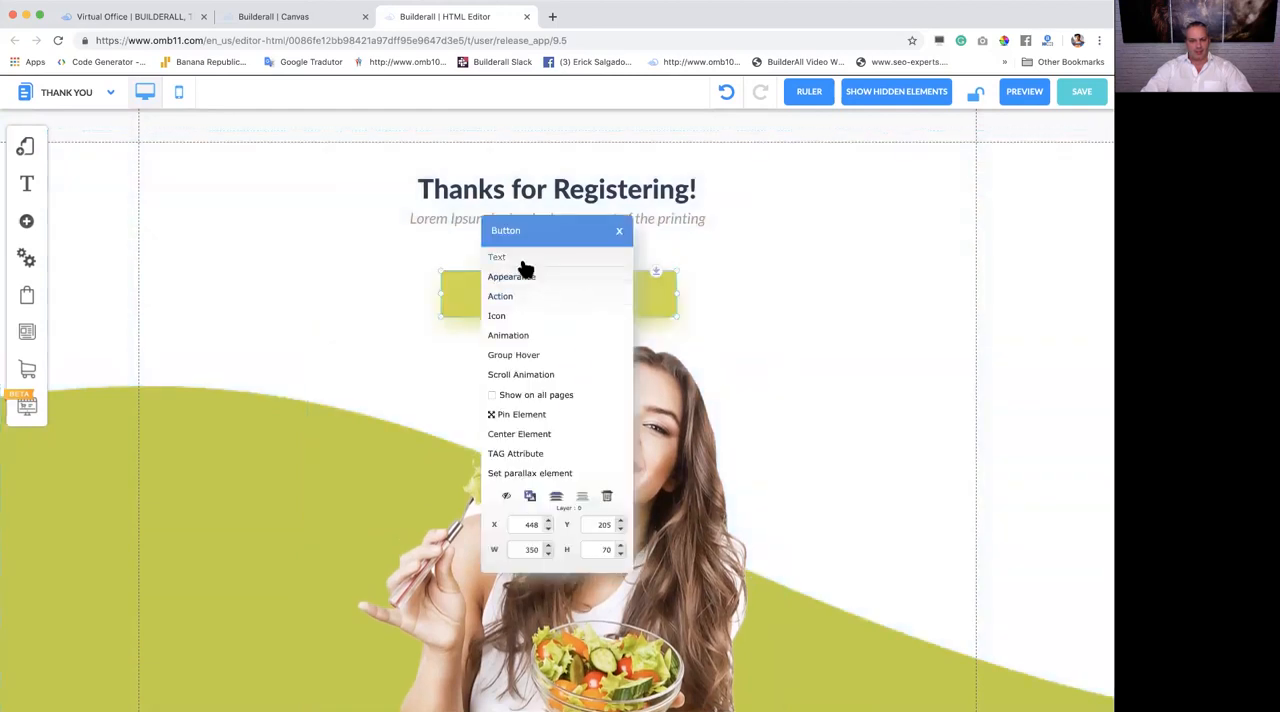
left_click(523, 258)
left_click_drag(540, 369, 433, 369)
type("Access now!")
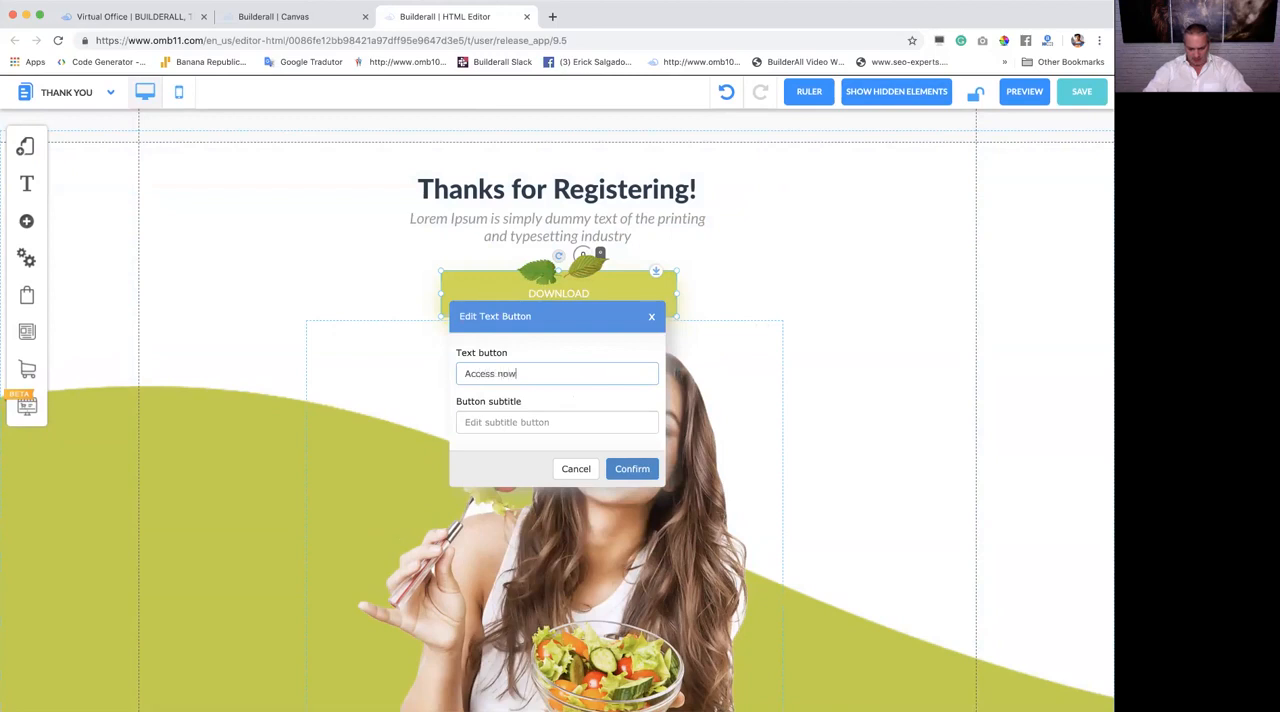
left_click(632, 469)
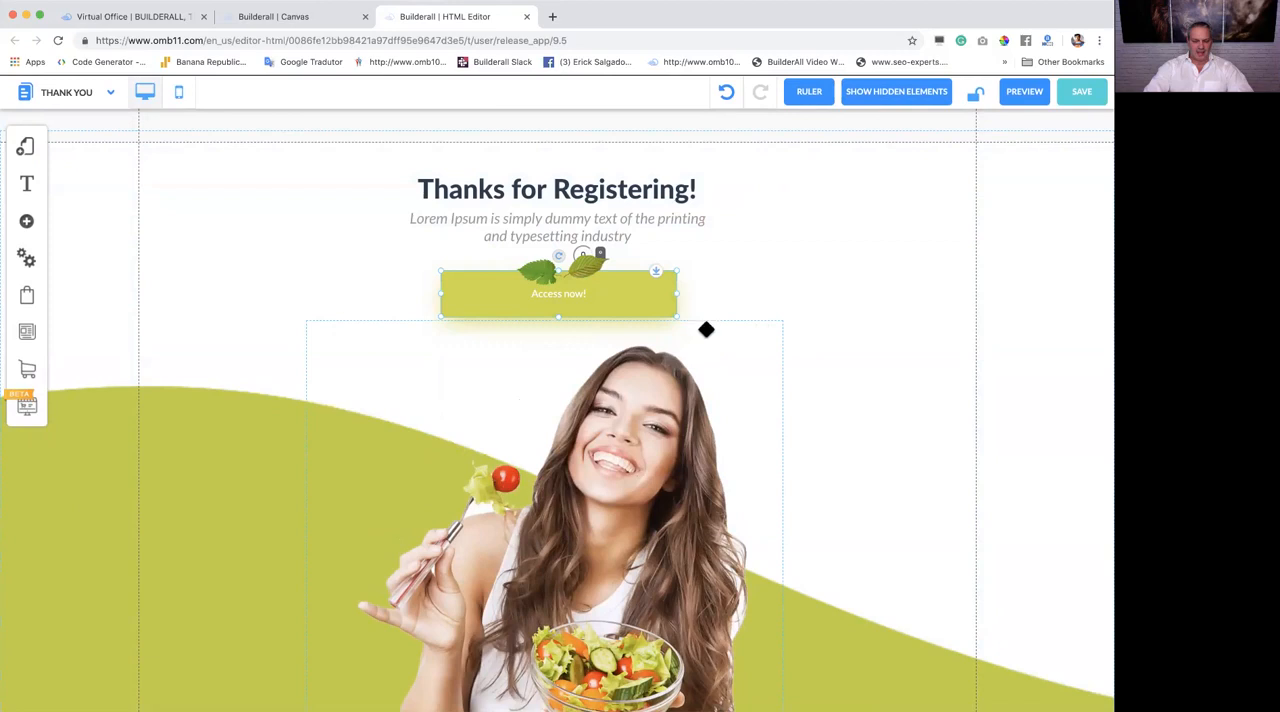
- Check the page link assigned to the Access now! button's action, compare it with the Canvas funnel diagram, and return to the HTML Editor
left_click(652, 305)
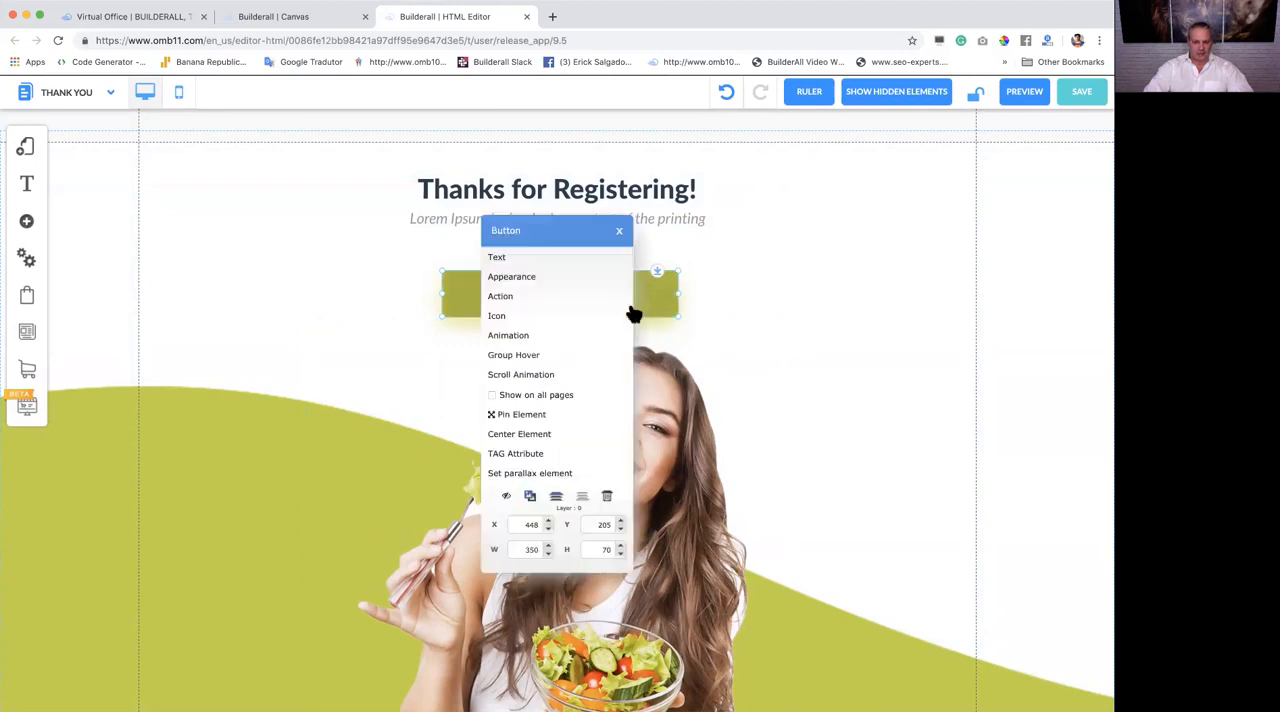
left_click(528, 296)
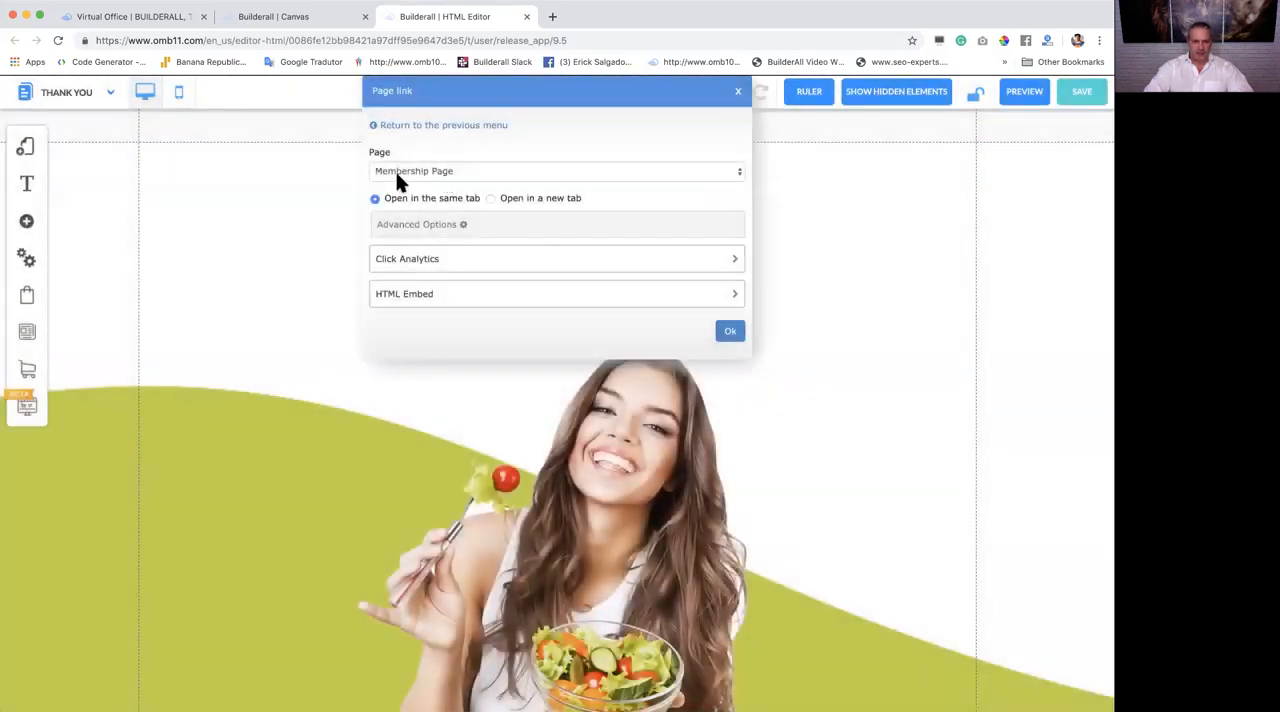
left_click(731, 336)
left_click(322, 25)
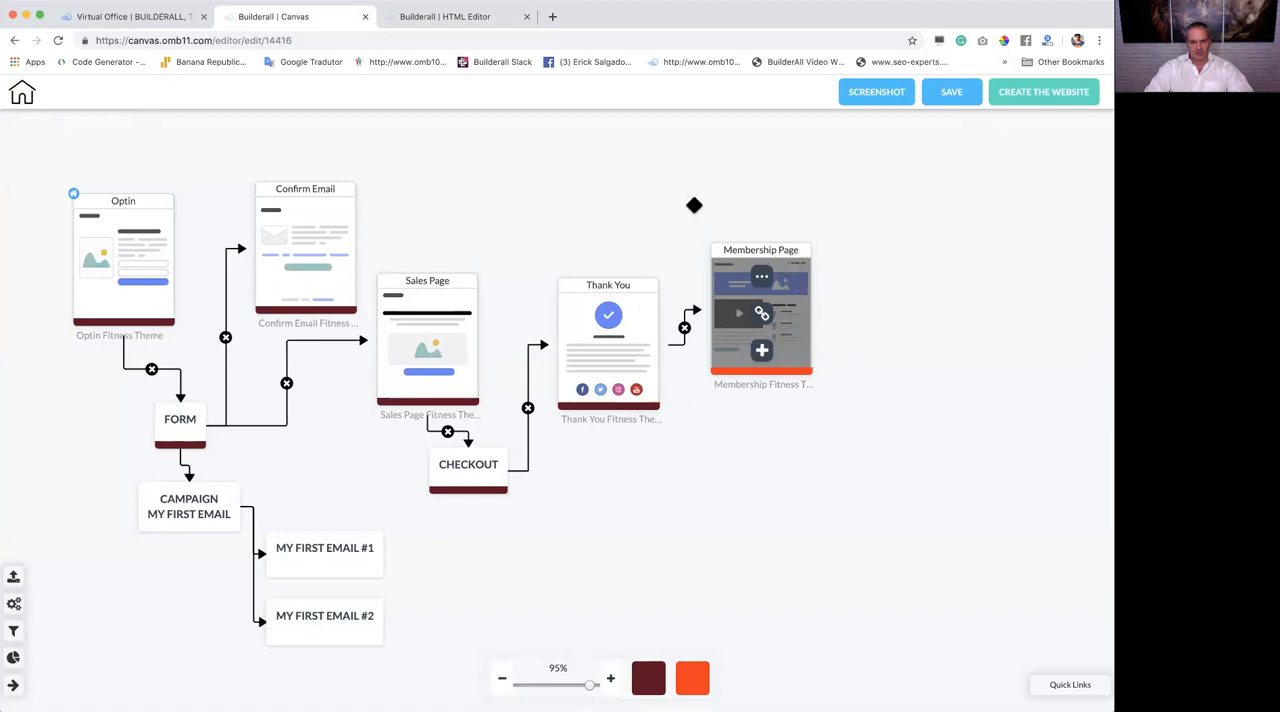
left_click(453, 18)
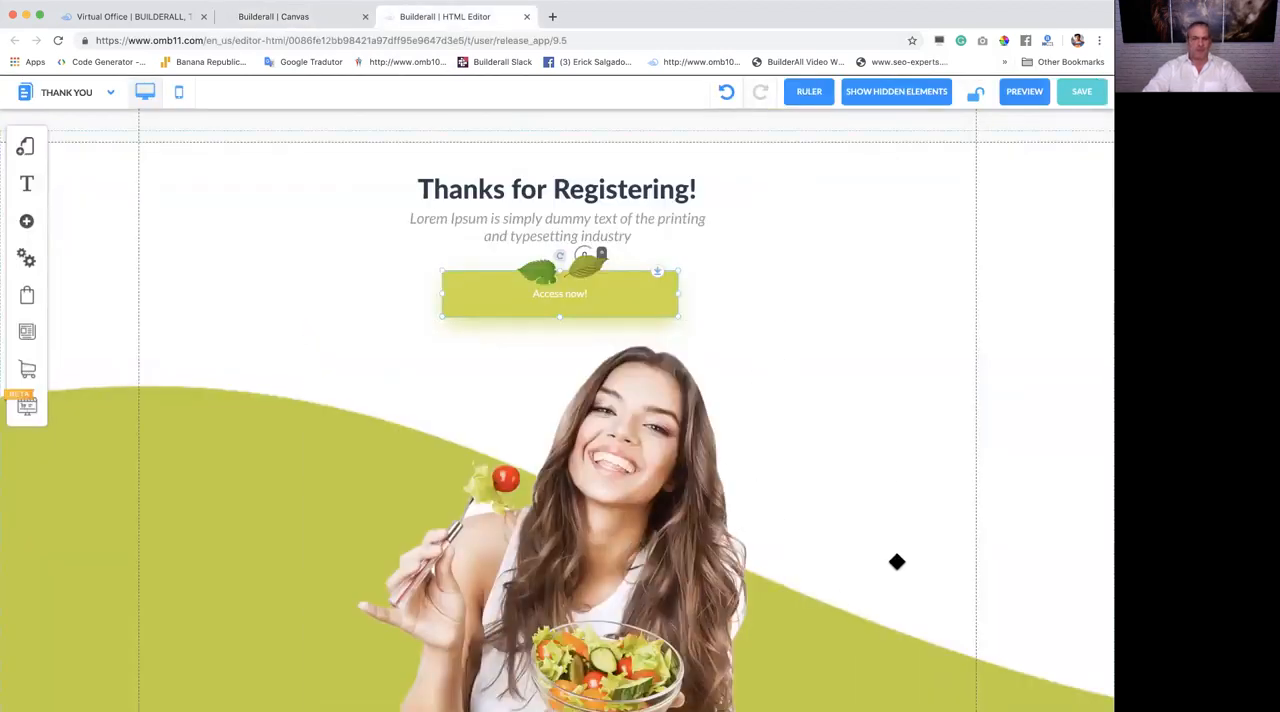
- Add a Login - Register button with an icon and place it in the header strip at the right margin
scroll(890, 566, "down", 10)
scroll(890, 566, "up", 10)
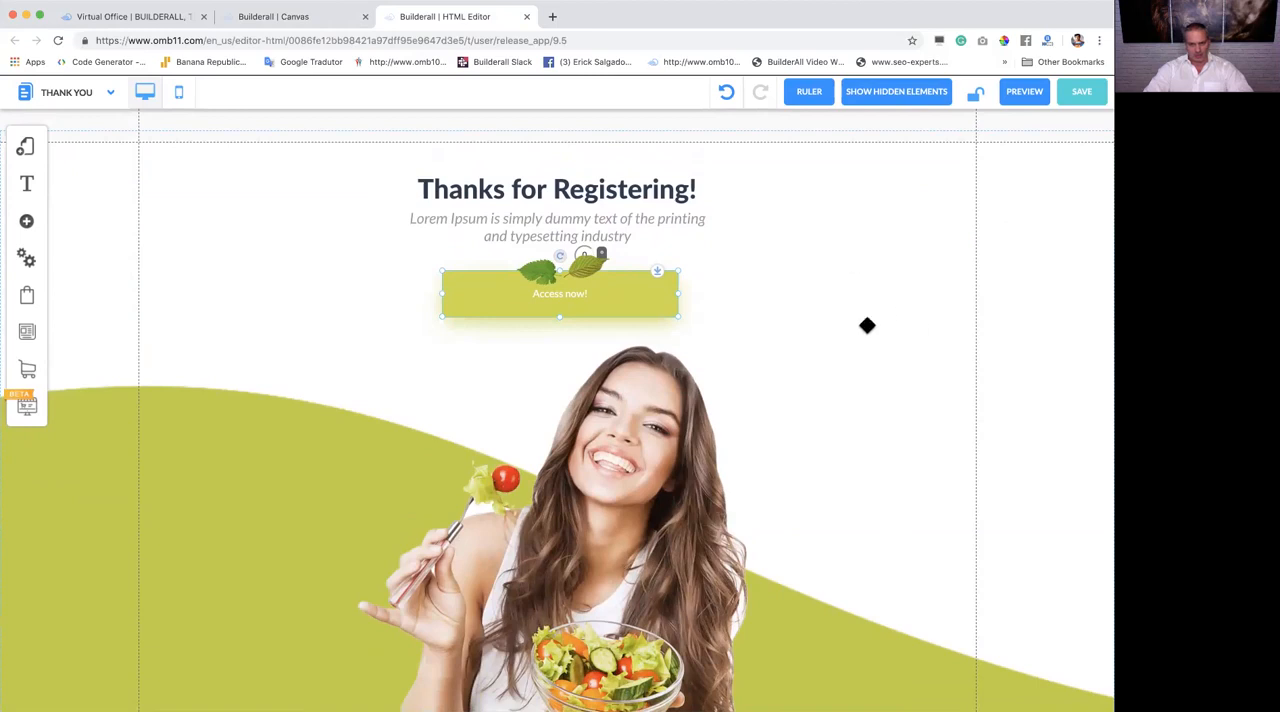
left_click(27, 227)
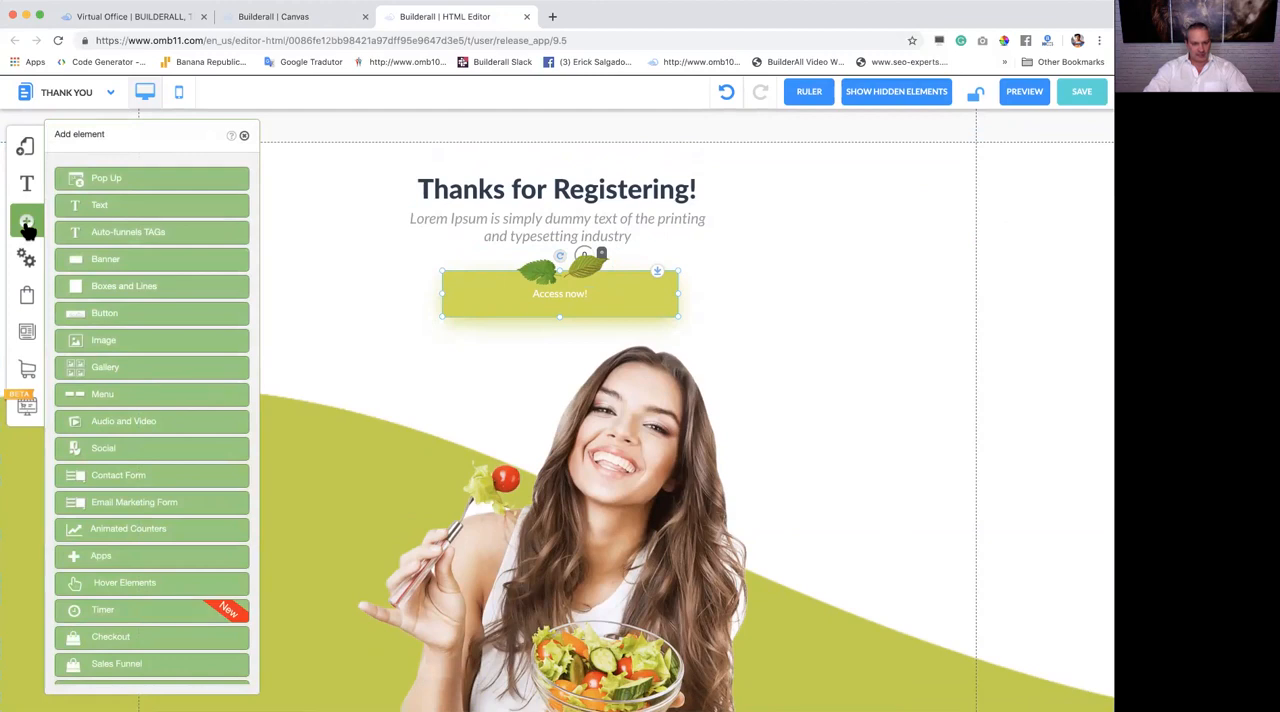
left_click(108, 315)
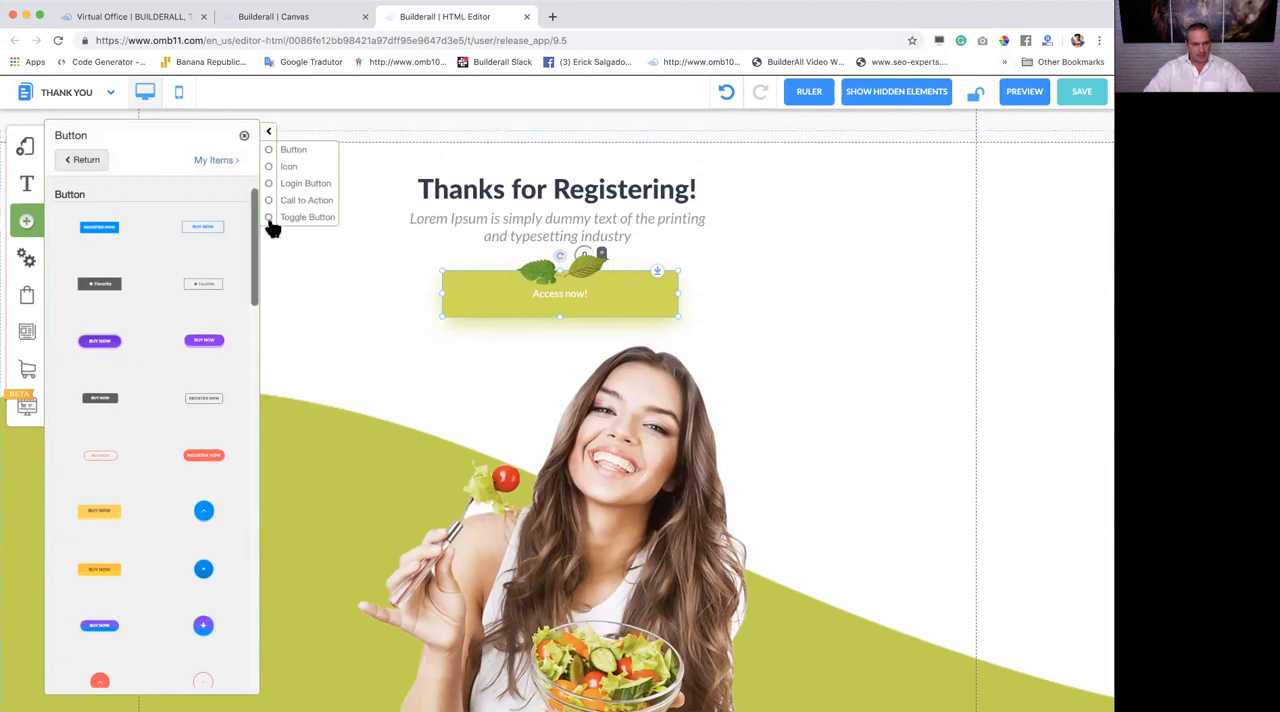
left_click(296, 185)
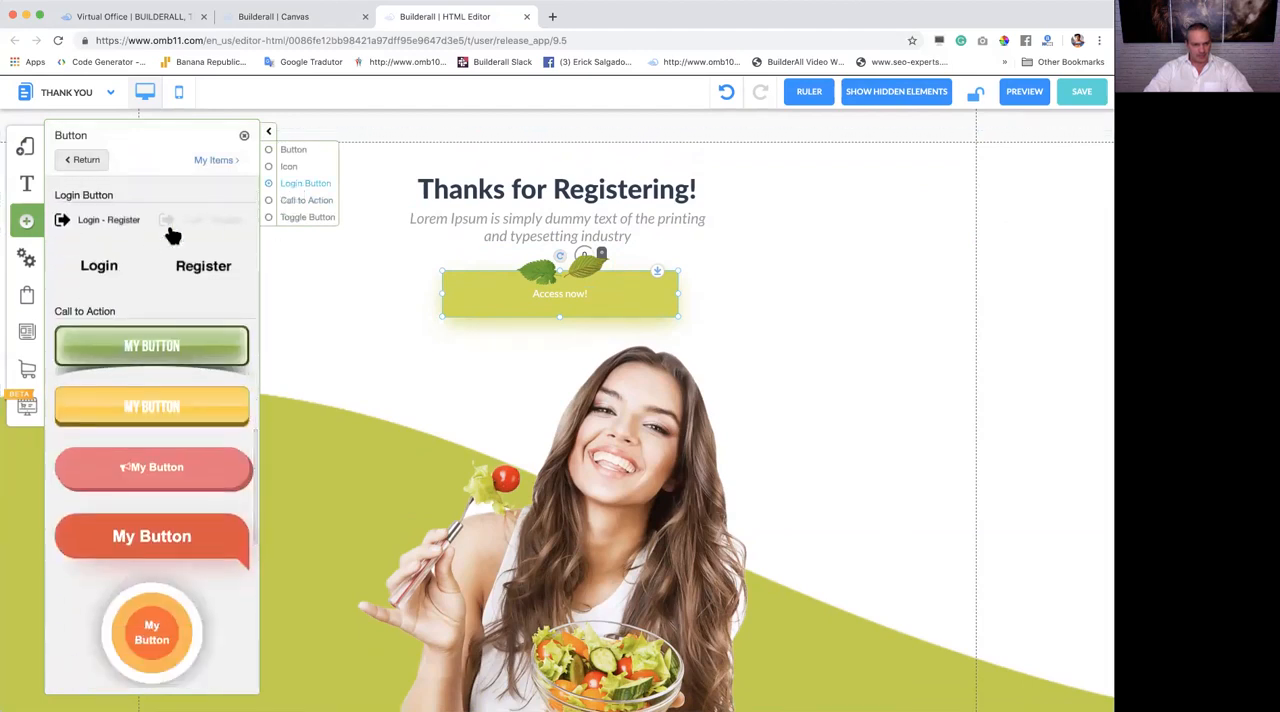
left_click(115, 222)
left_click_drag(511, 372, 906, 125)
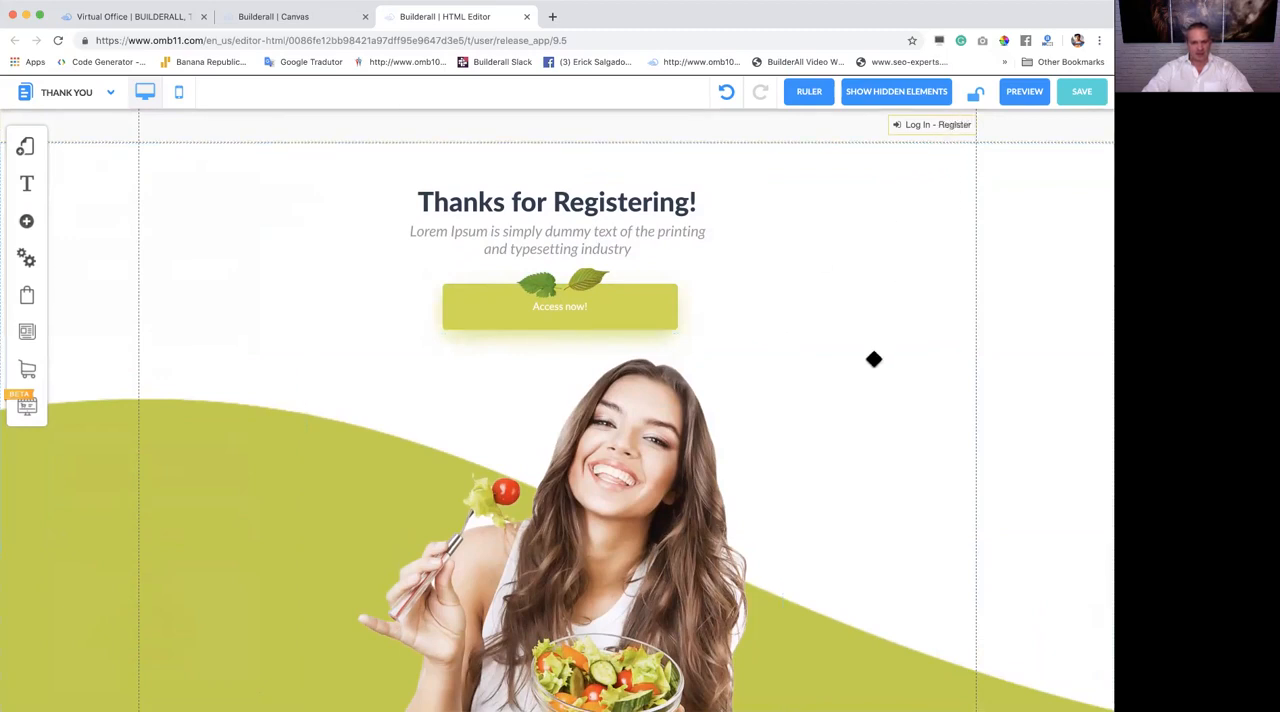
- Open the Membership Page from the Membership layout for editing
scroll(850, 290, "down", 10)
scroll(858, 290, "up", 4)
scroll(858, 290, "up", 5)
left_click(30, 150)
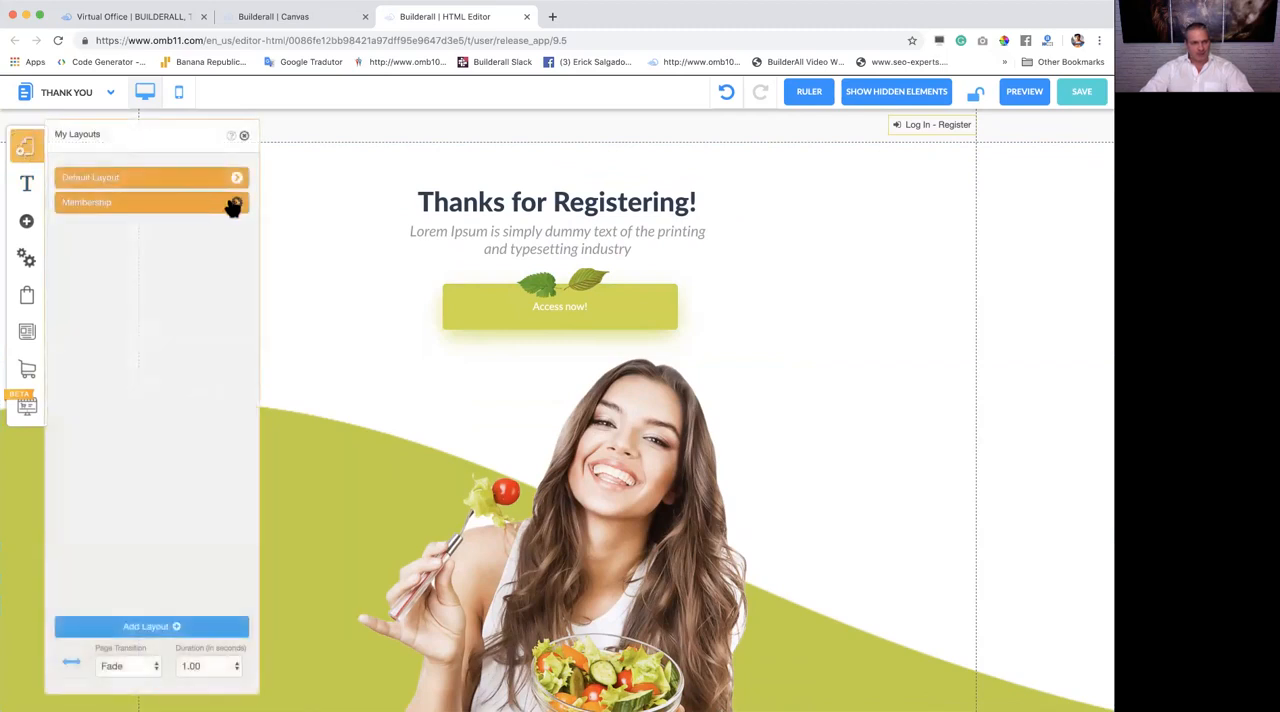
left_click(237, 205)
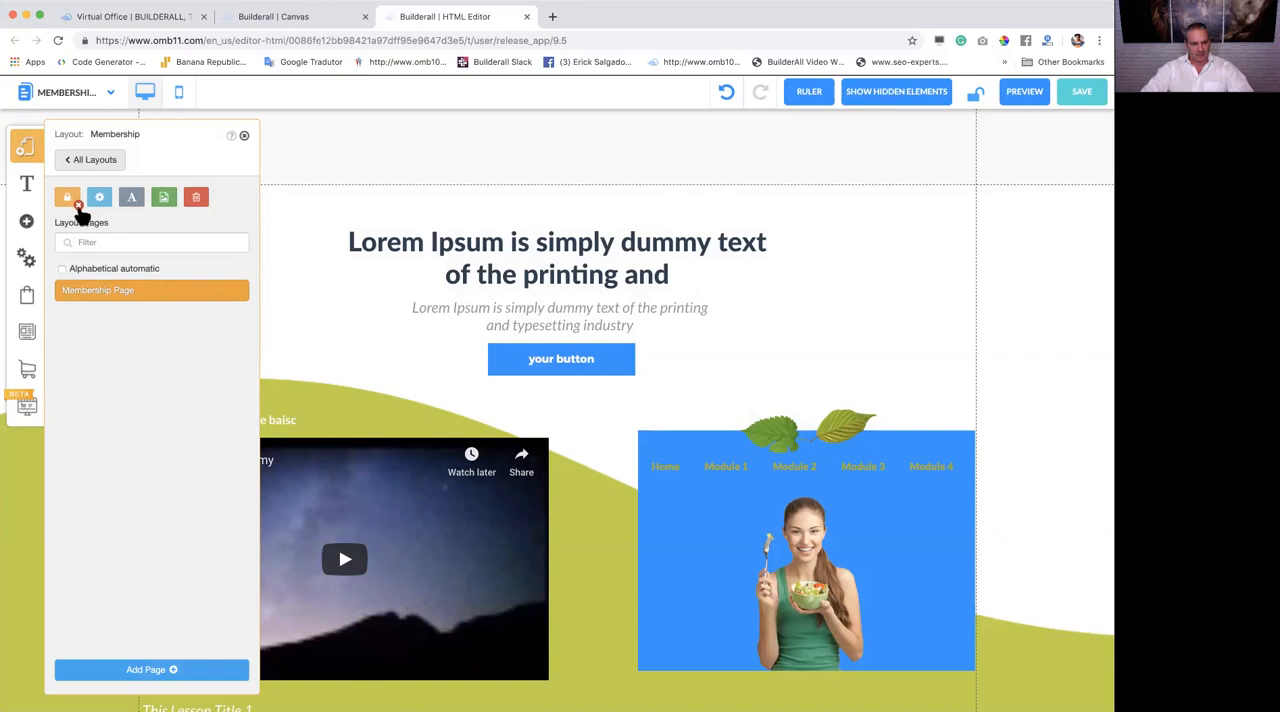
left_click(244, 137)
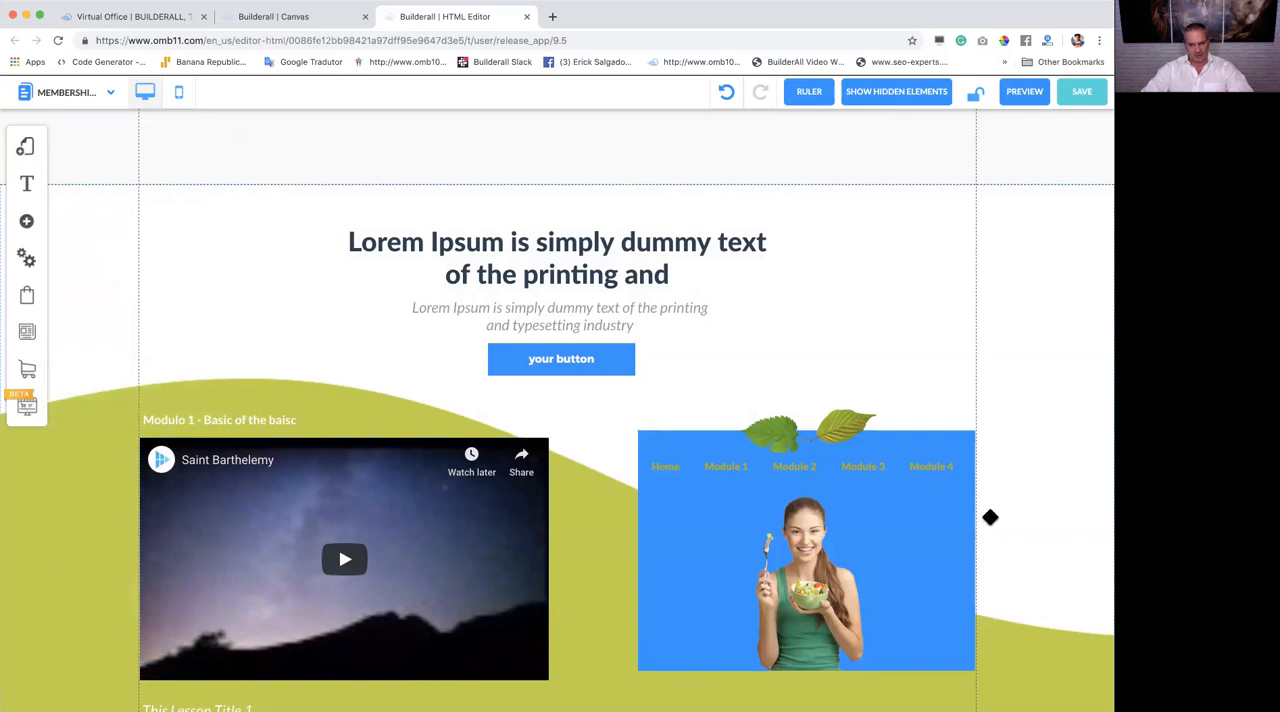
- Make the blue box behind the module menu and woman's image transparent using the Box 1 style
scroll(990, 517, "down", 5)
scroll(988, 517, "up", 2)
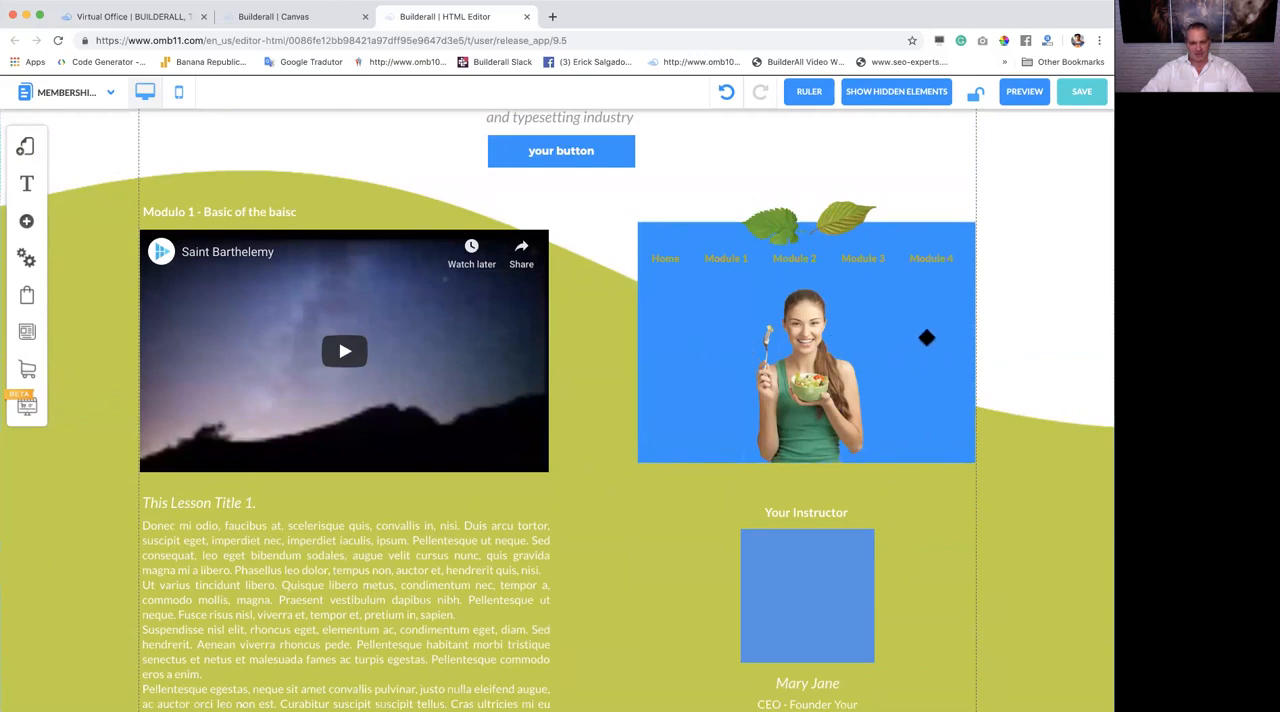
scroll(949, 348, "up", 3)
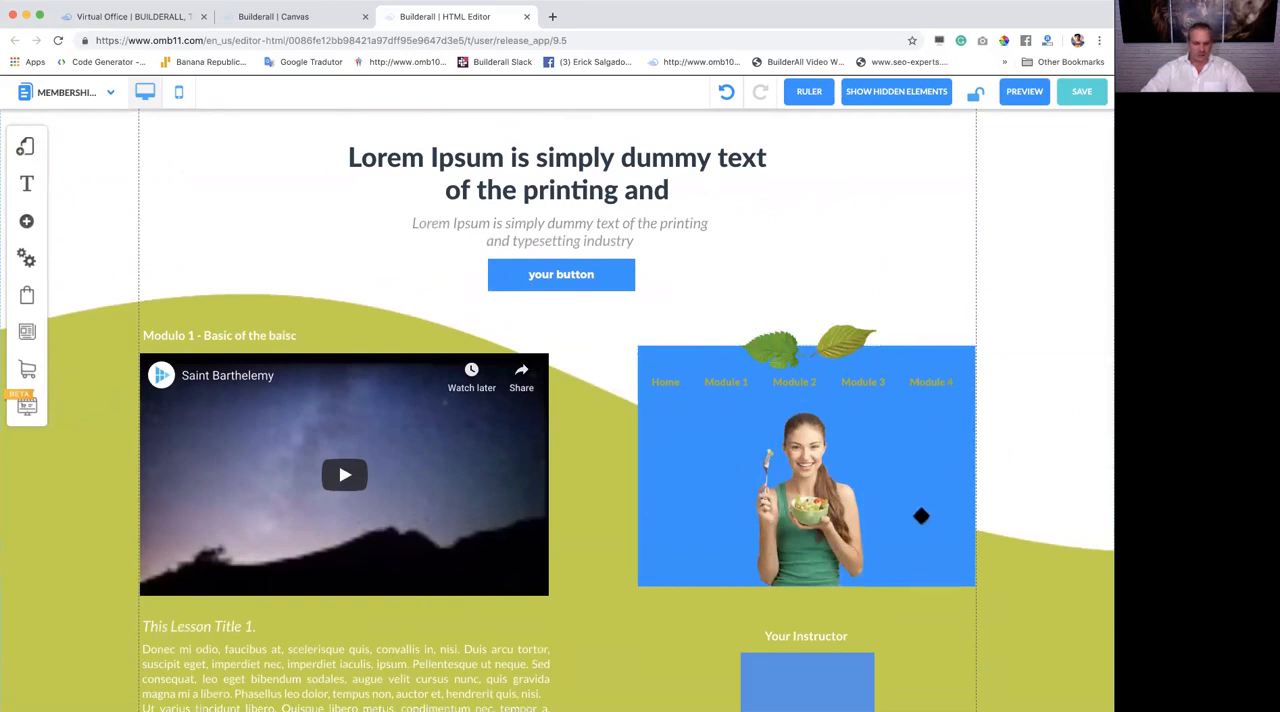
left_click(937, 472)
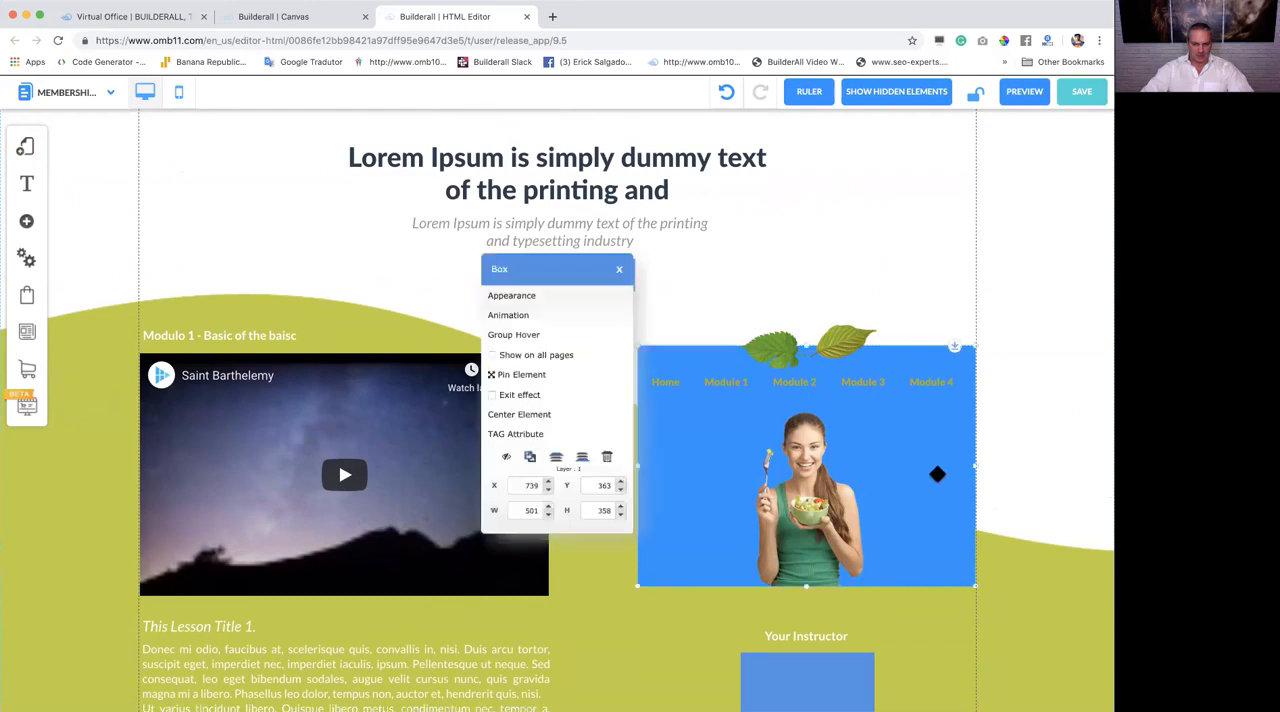
left_click(510, 296)
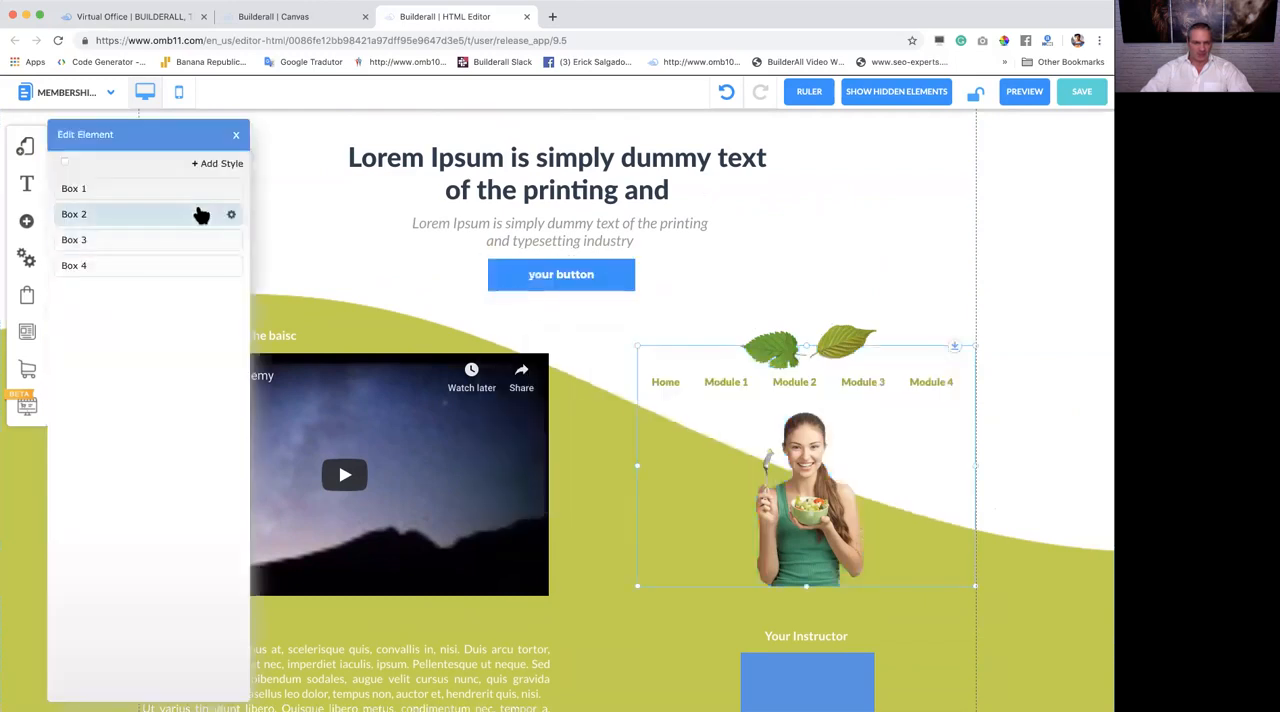
left_click(237, 137)
- Make the blue box under the Your Instructor heading transparent using the Box 2 style
scroll(923, 417, "down", 5)
left_click(818, 421)
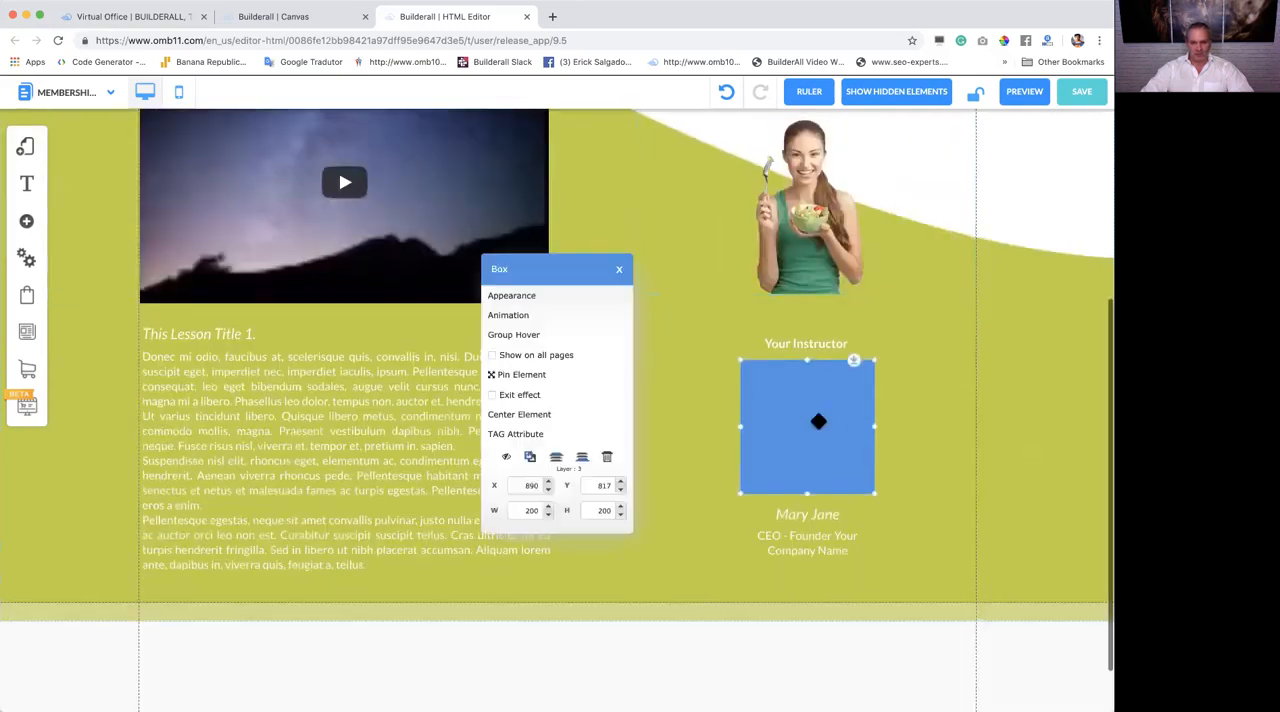
left_click(511, 296)
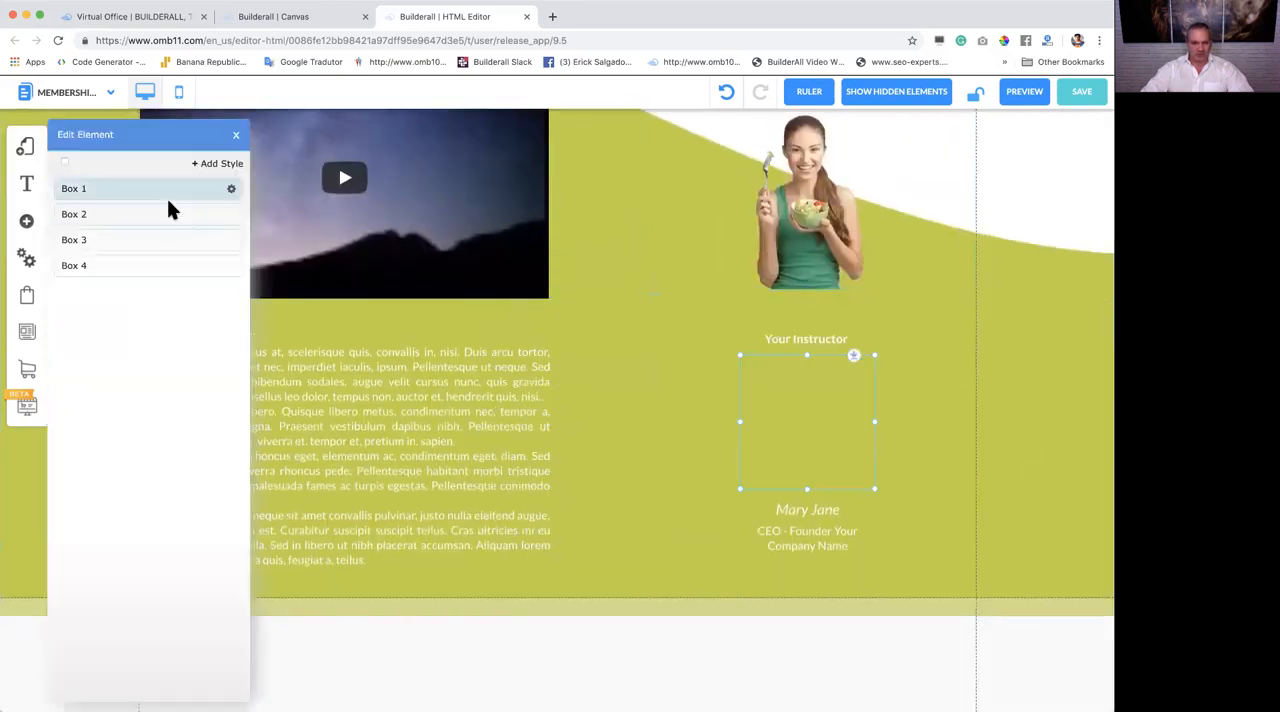
left_click(236, 135)
scroll(1059, 504, "up", 3)
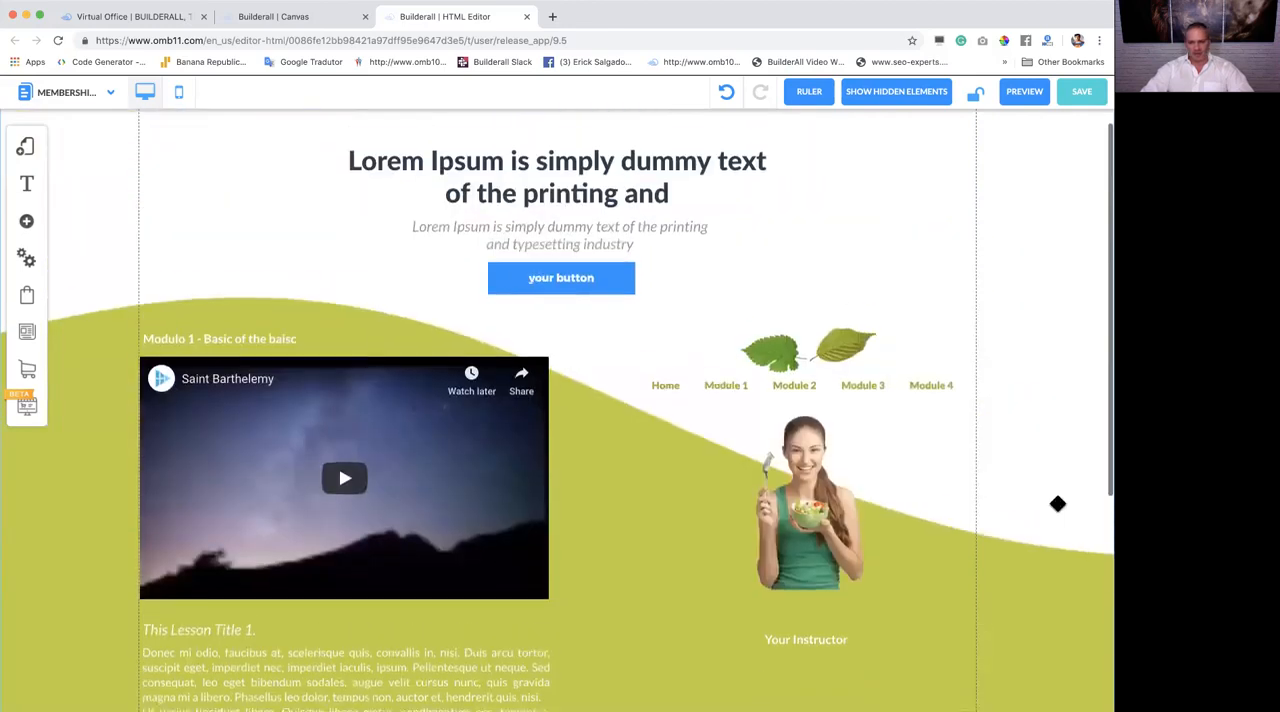
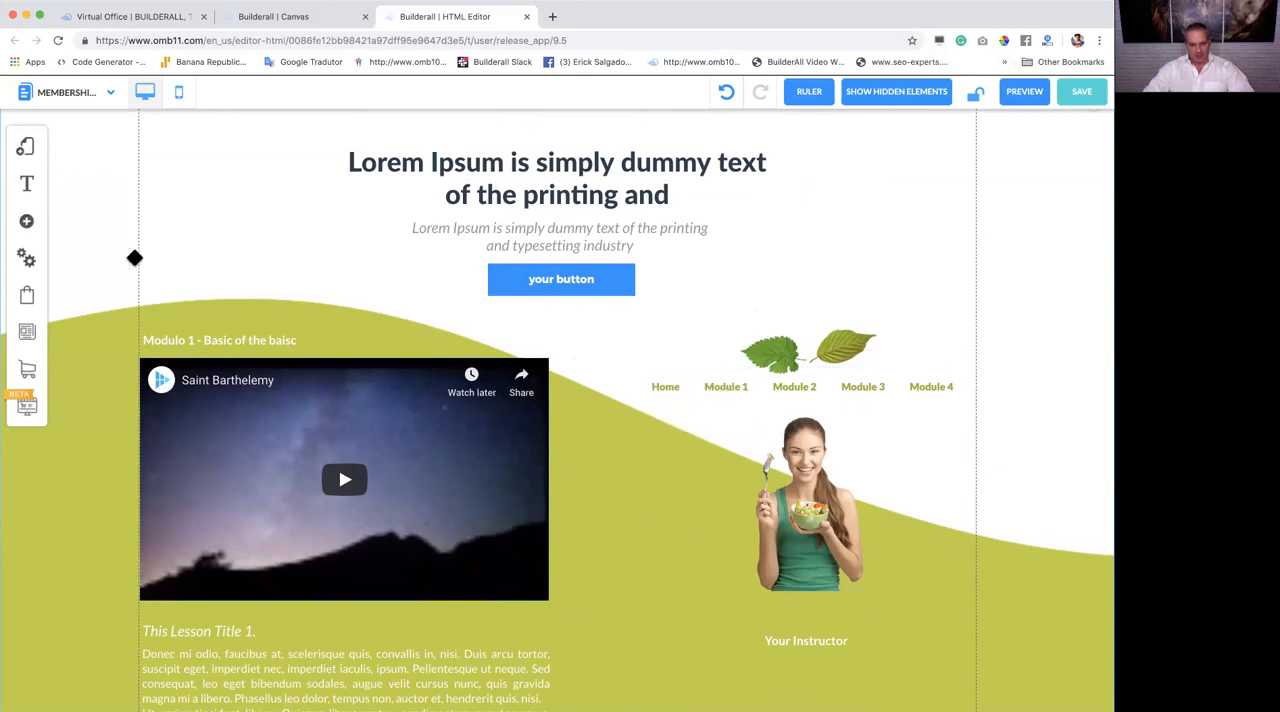
- Check which pages belong to the Membership layout
left_click(30, 158)
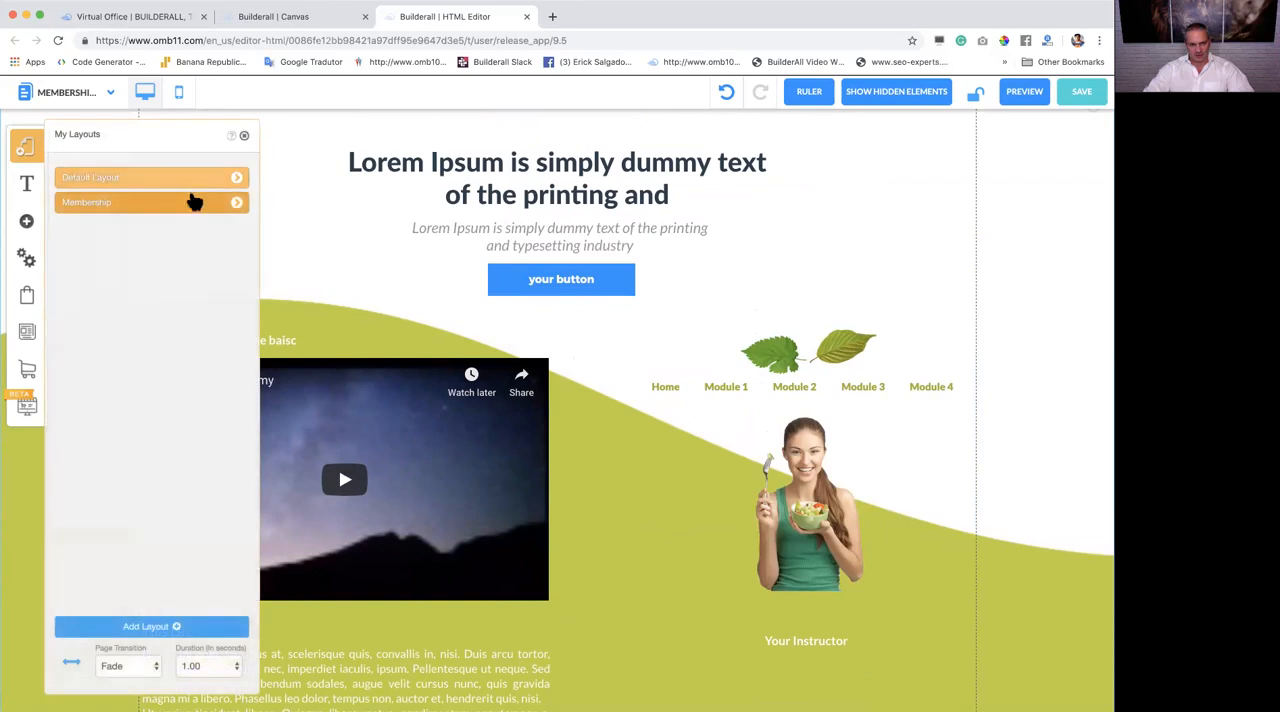
left_click(238, 202)
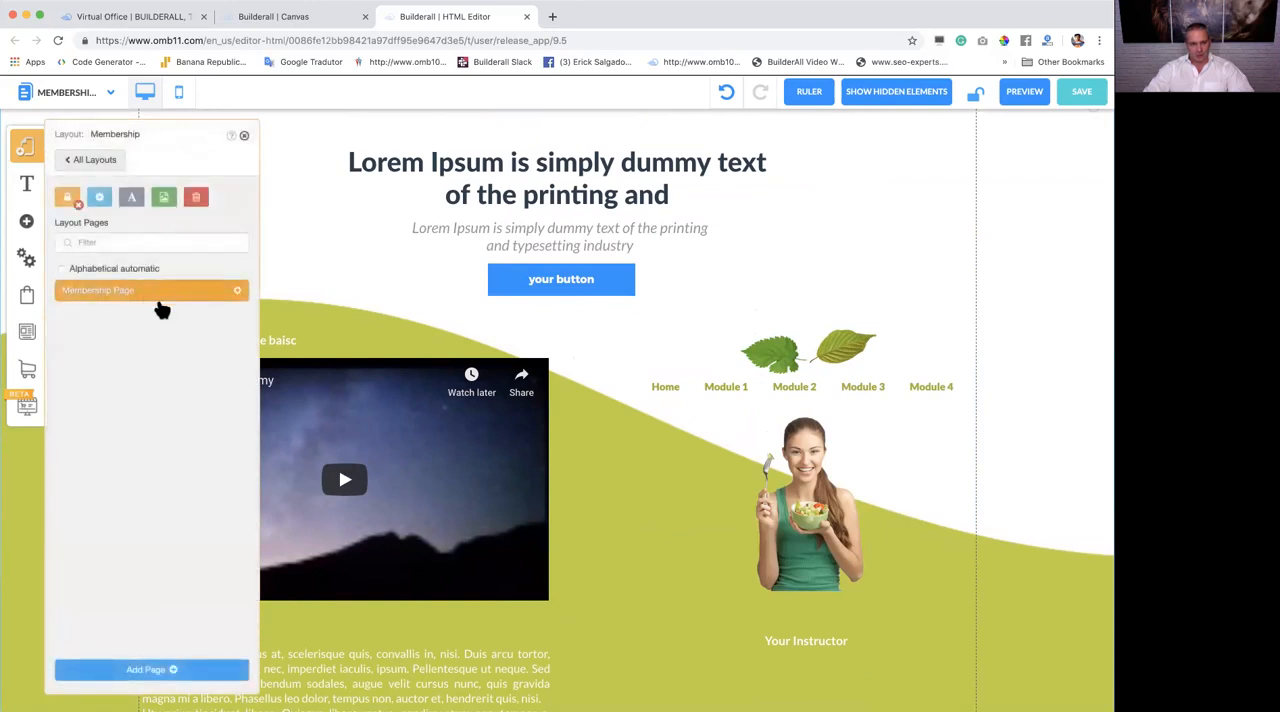
left_click(245, 137)
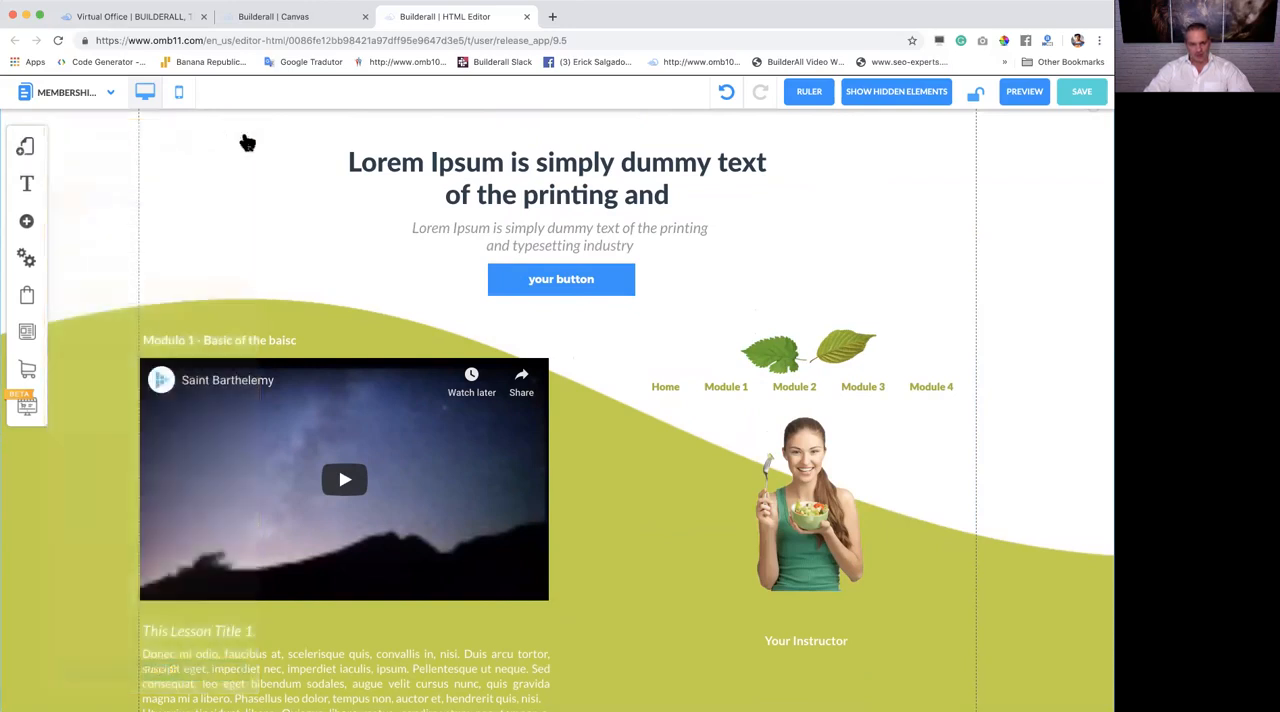
- Review the module and lesson entries configured in the Membership Page's module menu
left_click(724, 391)
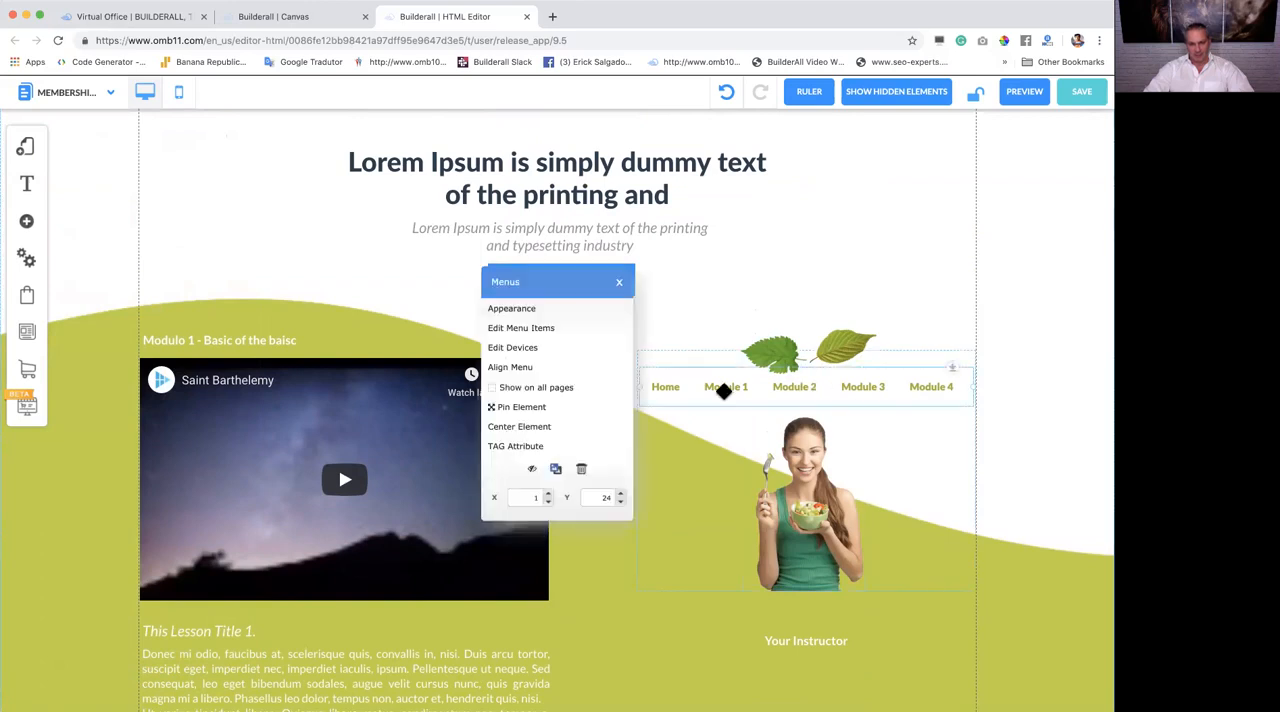
left_click(521, 330)
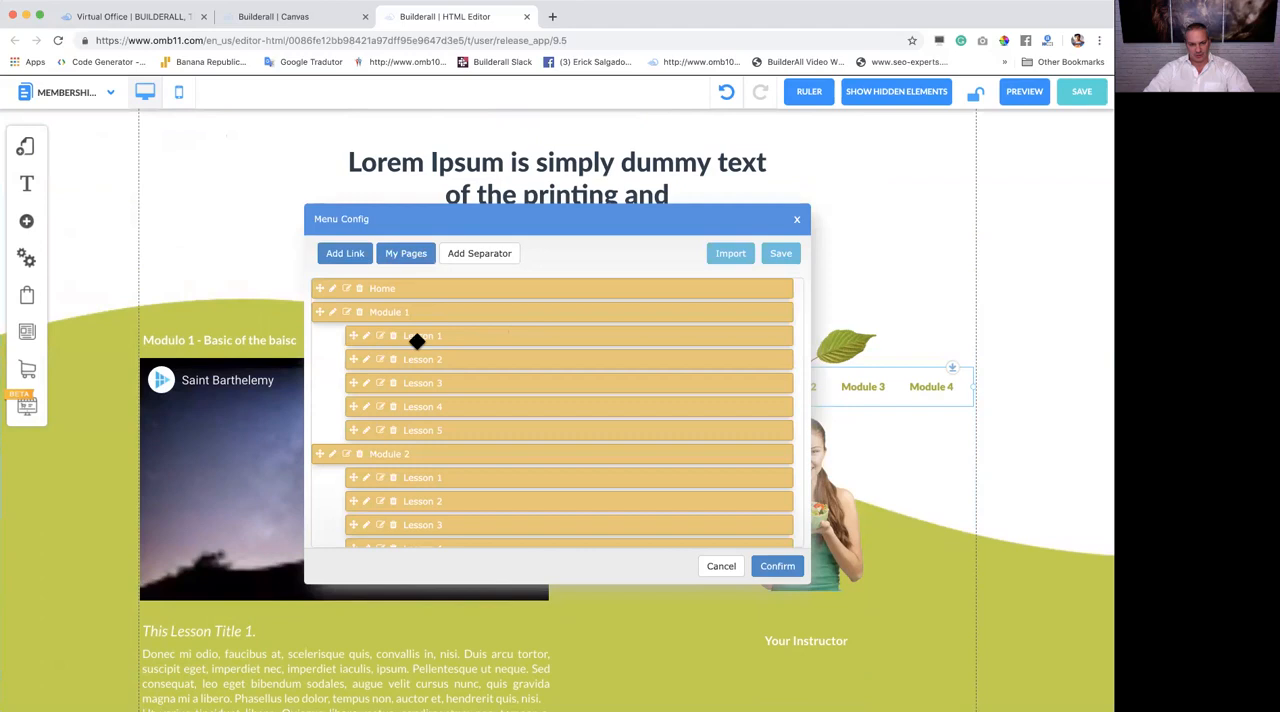
scroll(449, 414, "down", 5)
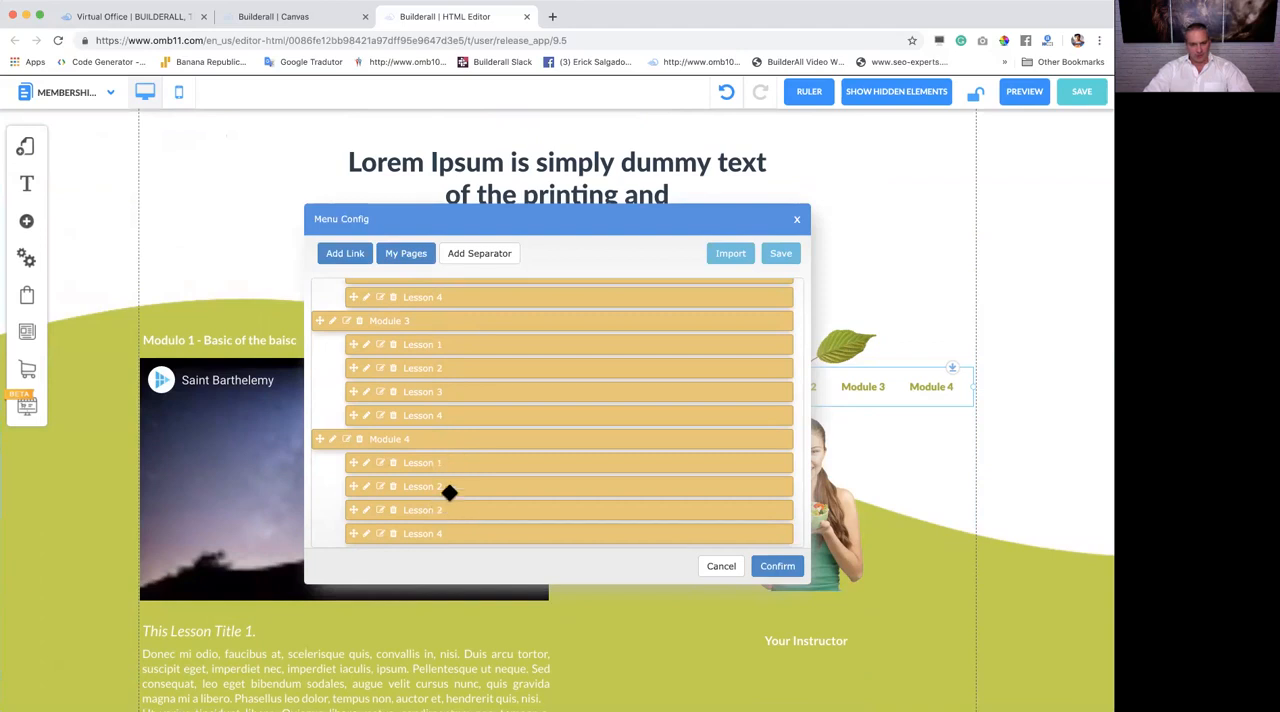
scroll(474, 408, "up", 5)
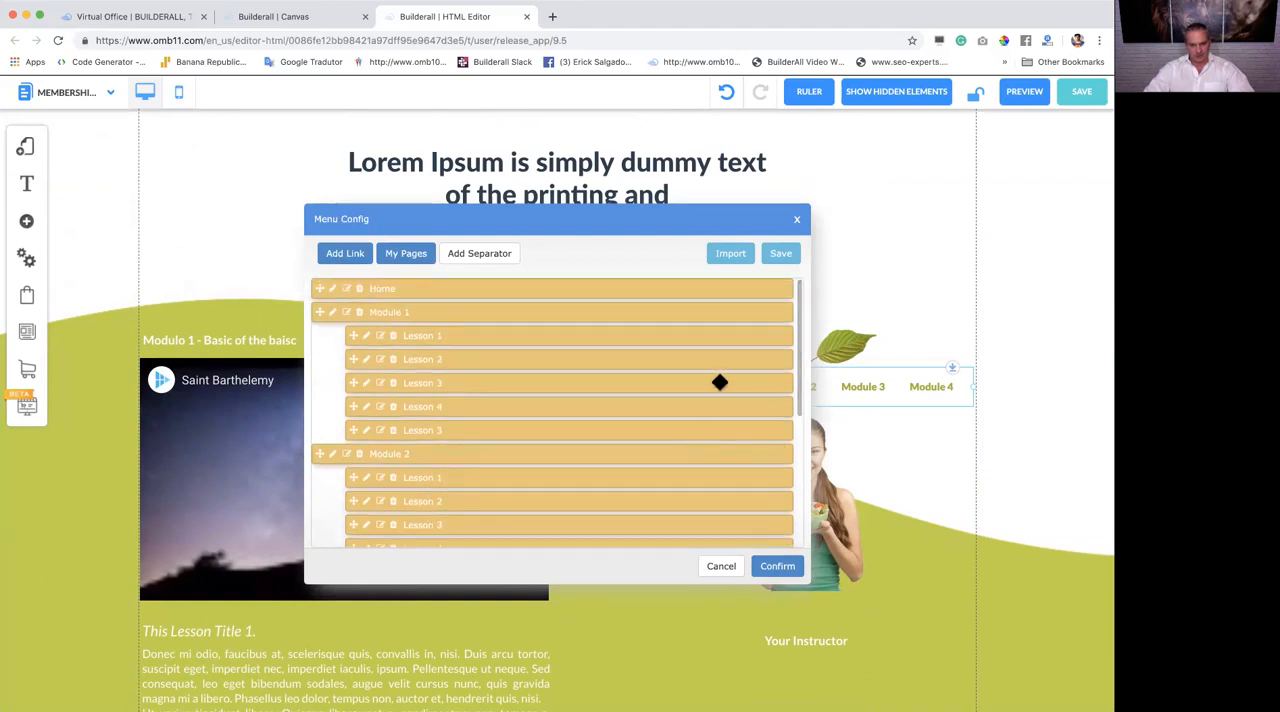
left_click(797, 220)
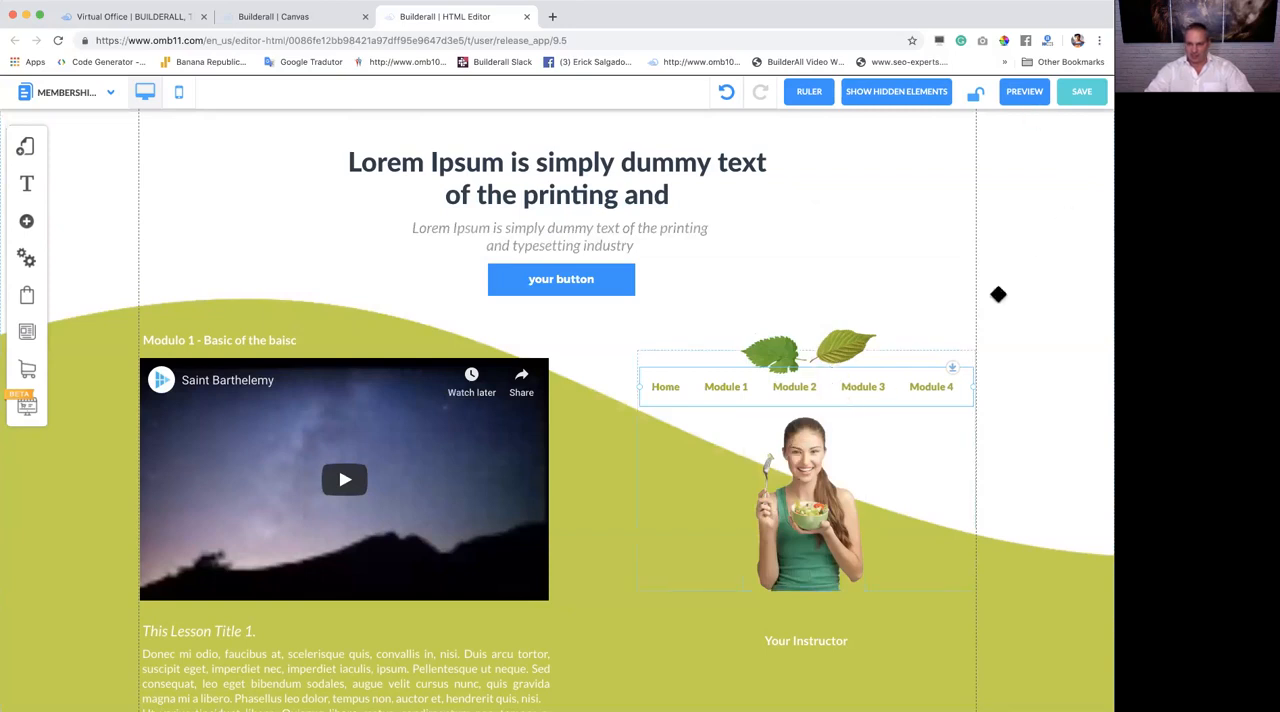
- Preview the Membership Page and examine the lesson submenus of the module menu, returning to editing
left_click(1030, 102)
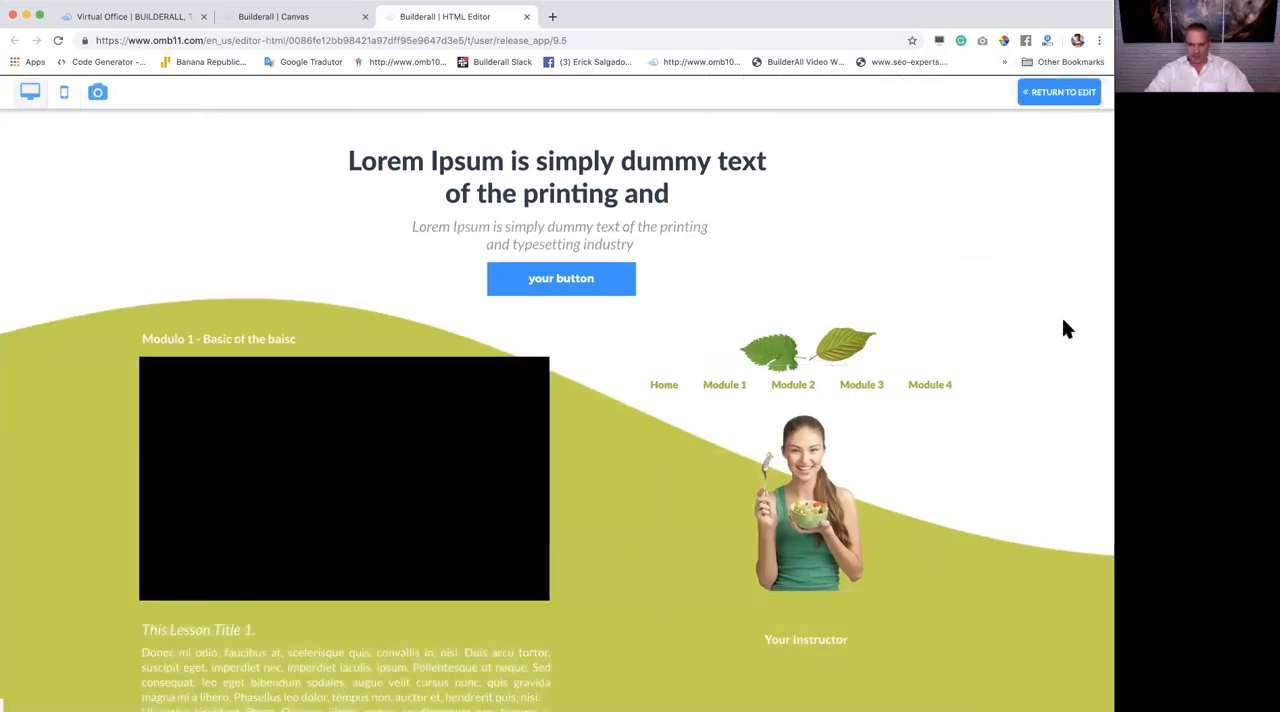
mouse_move(729, 388)
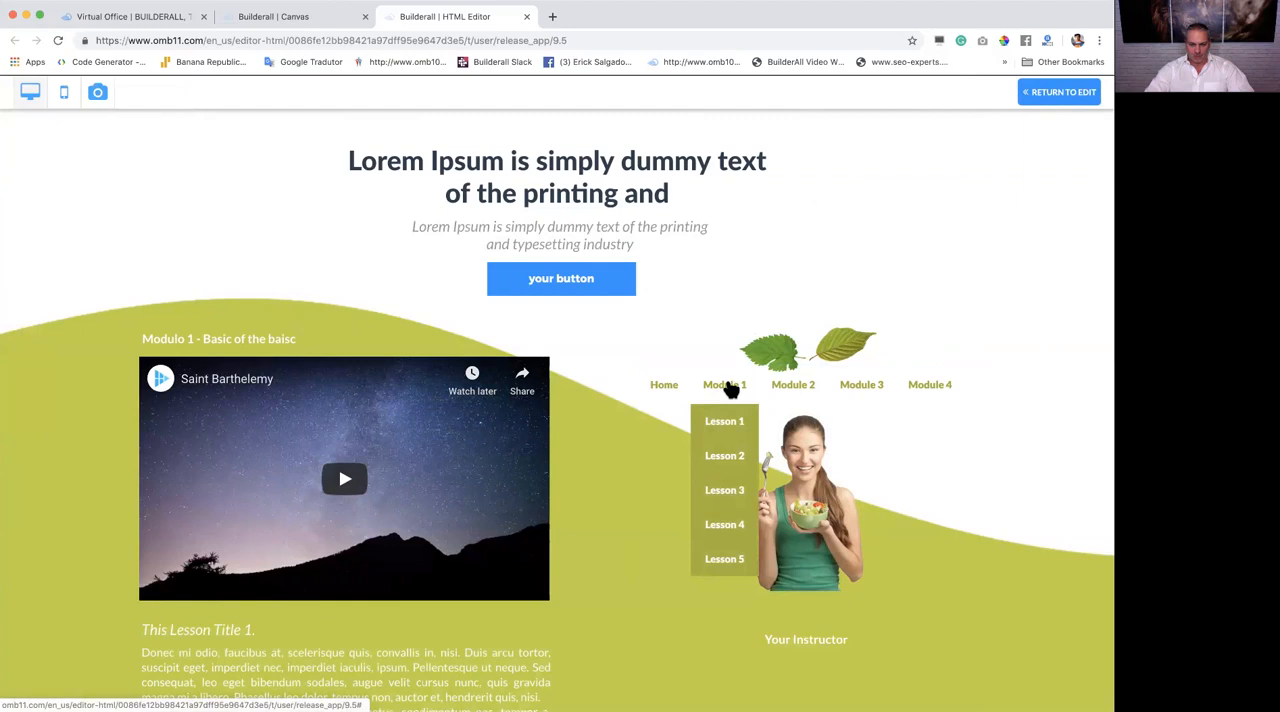
mouse_move(806, 400)
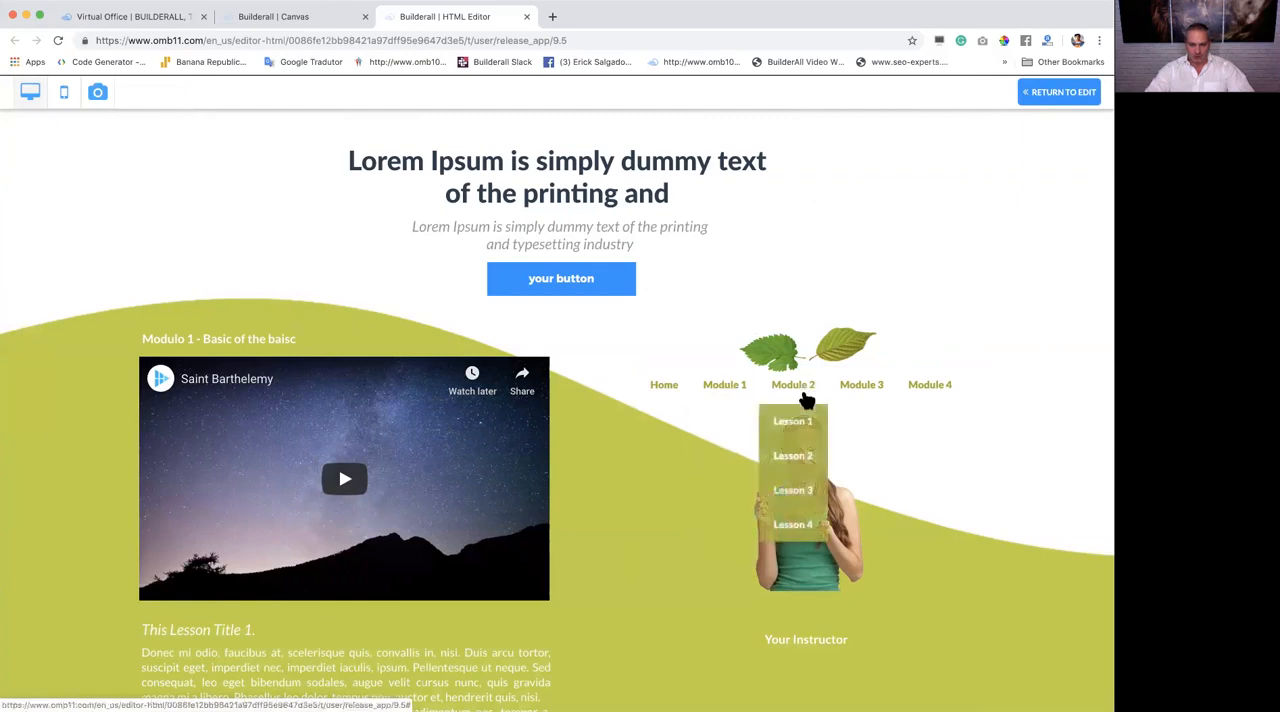
mouse_move(934, 392)
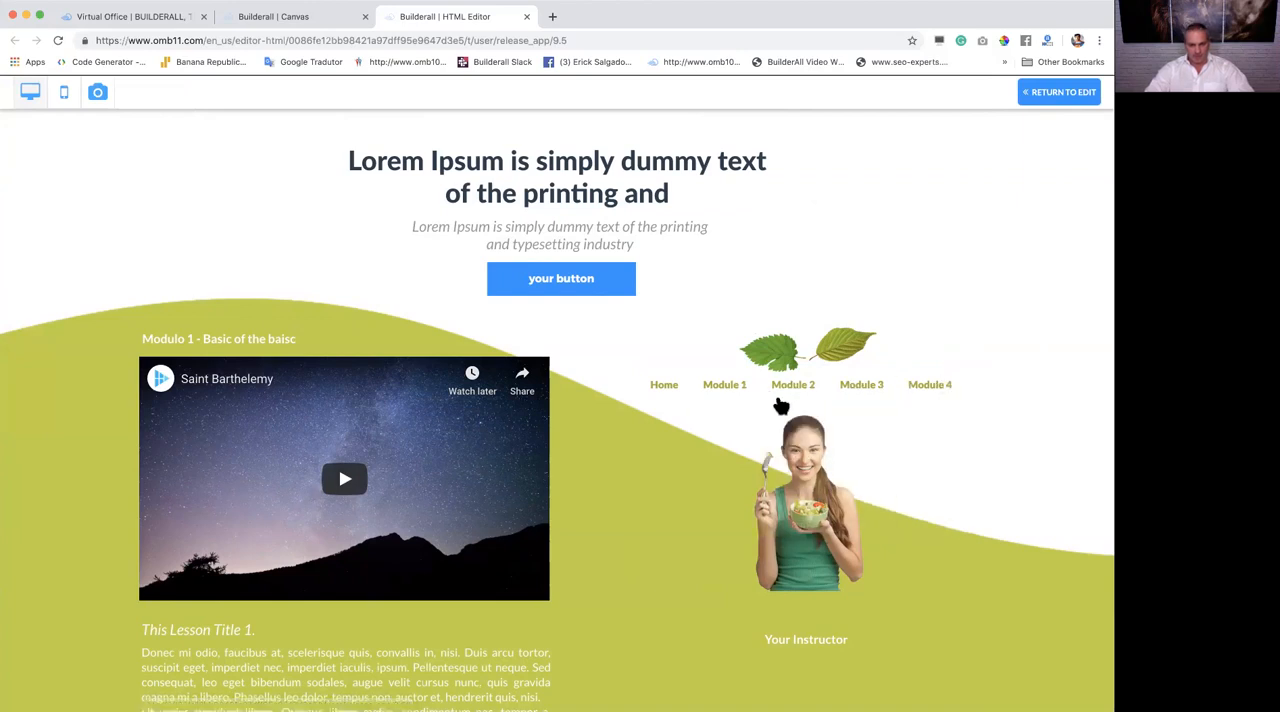
left_click(1062, 97)
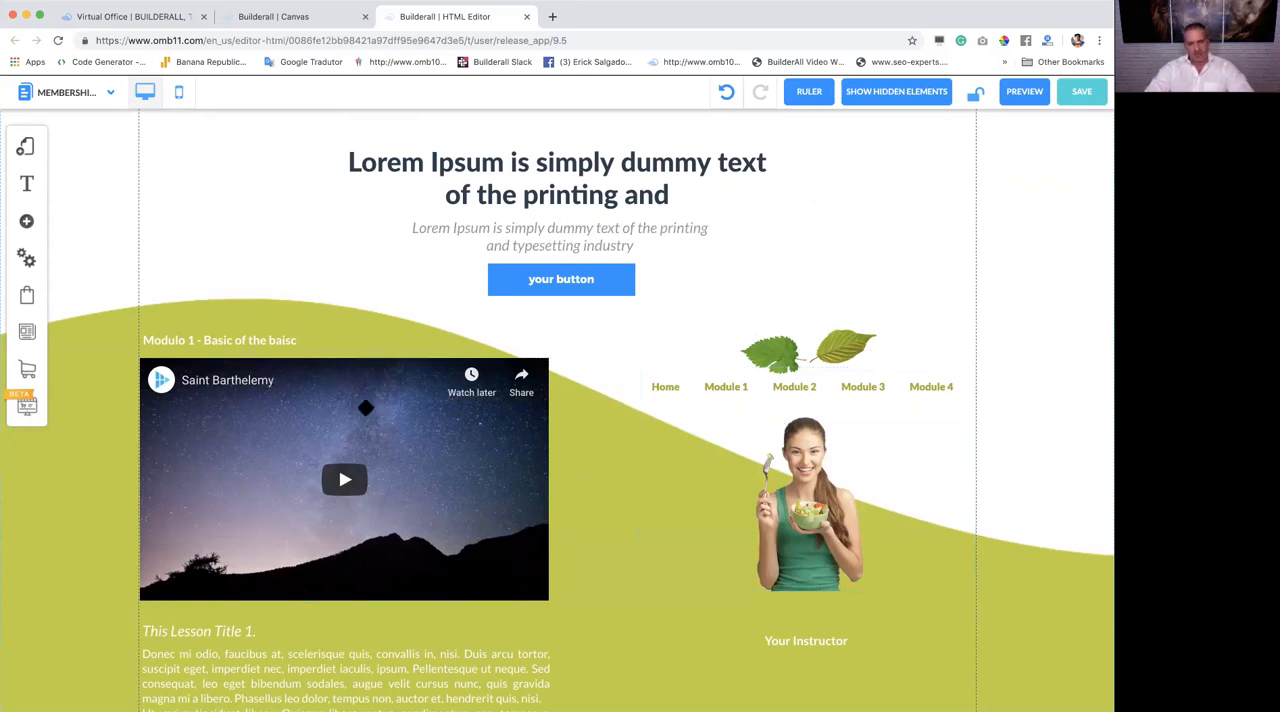
- Remove Module 4 with all its lessons and Lesson 5 under Module 1 from the module menu
left_click(811, 387)
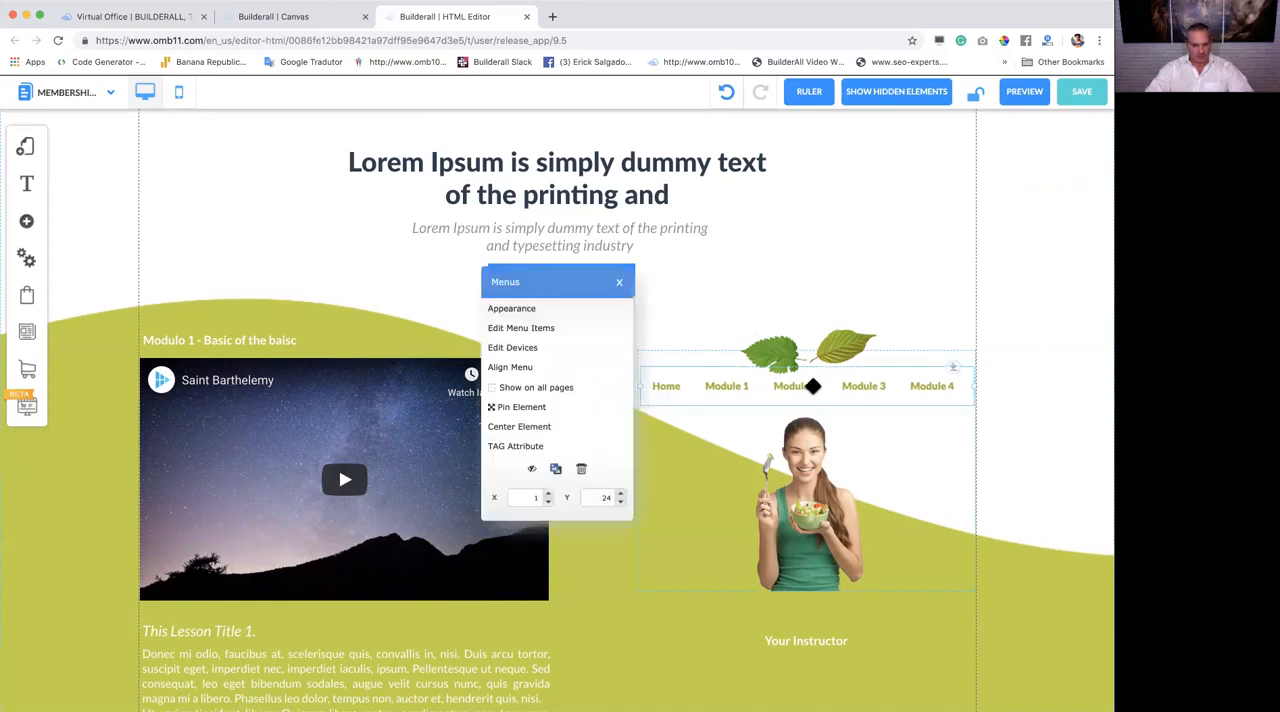
left_click(520, 328)
scroll(513, 416, "down", 5)
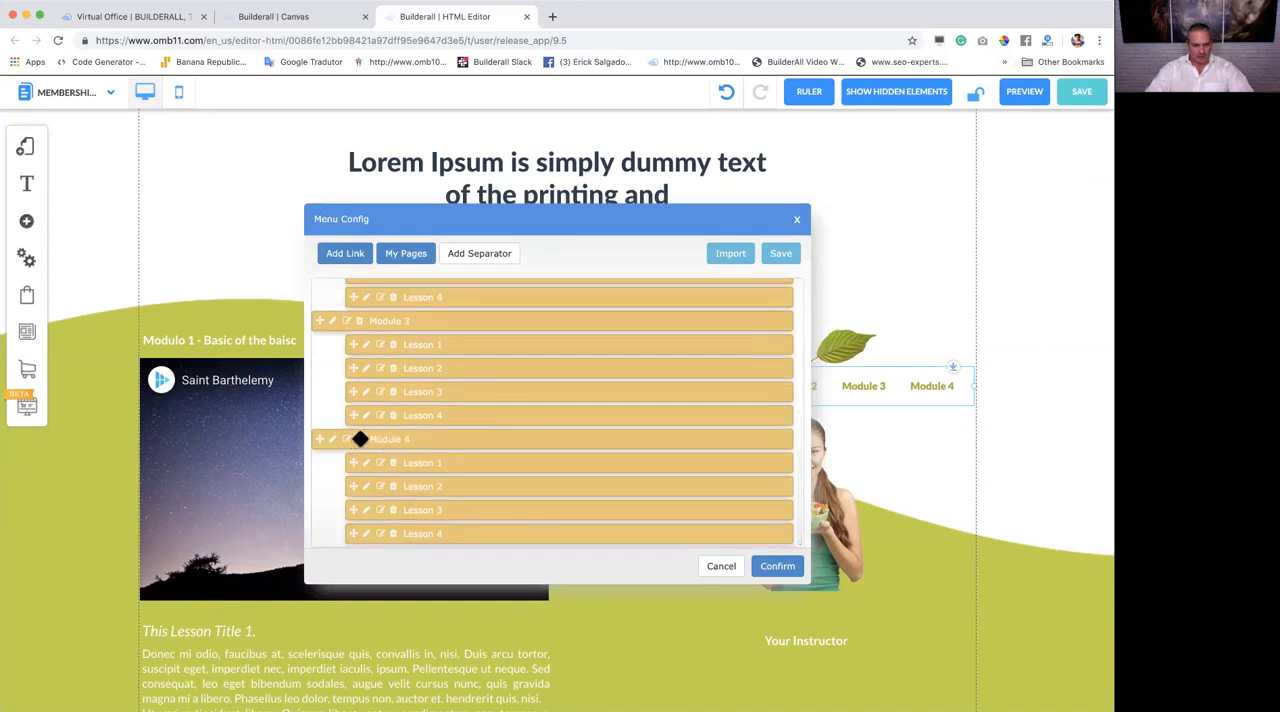
scroll(360, 439, "up", 5)
scroll(483, 456, "down", 3)
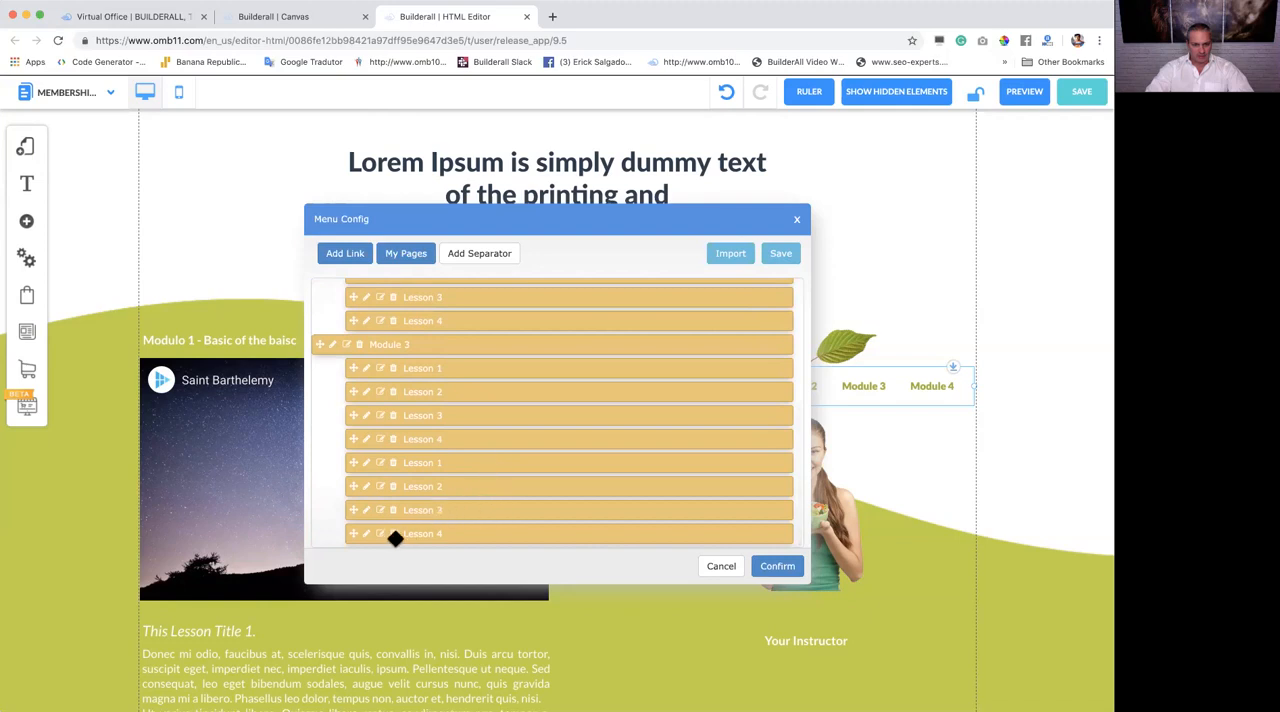
scroll(391, 536, "up", 1)
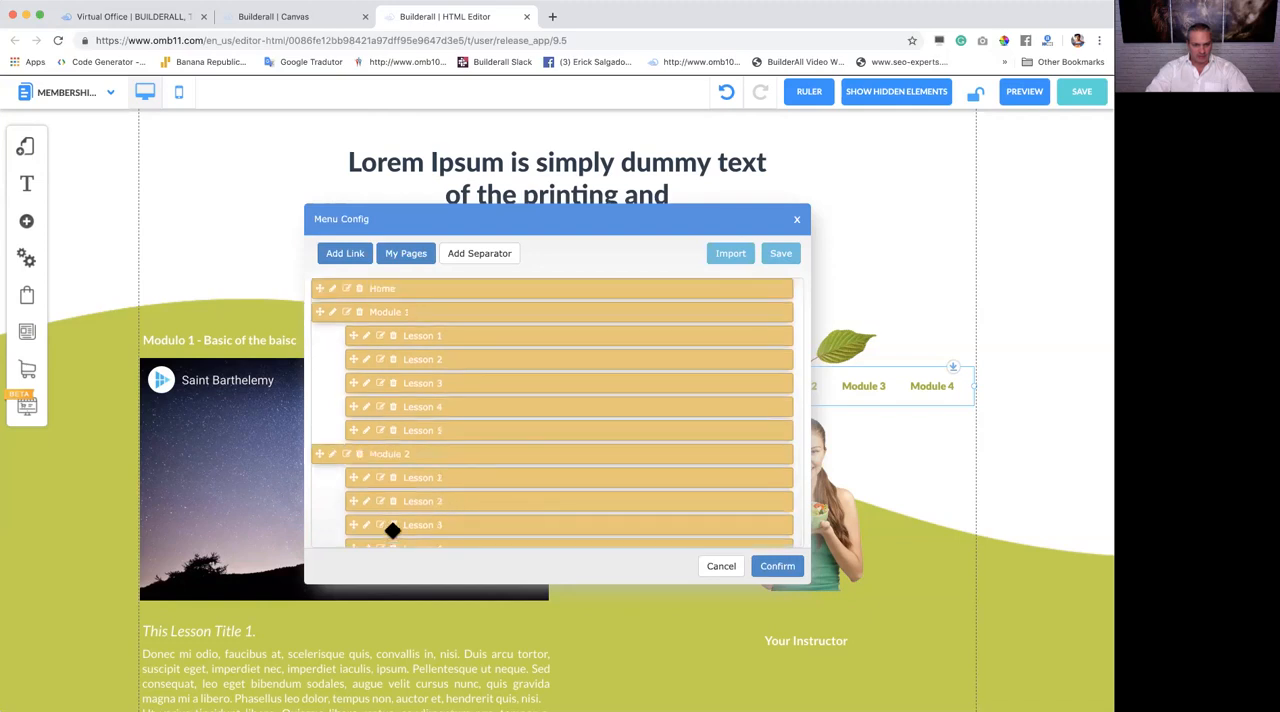
scroll(392, 536, "up", 3)
scroll(394, 536, "down", 3)
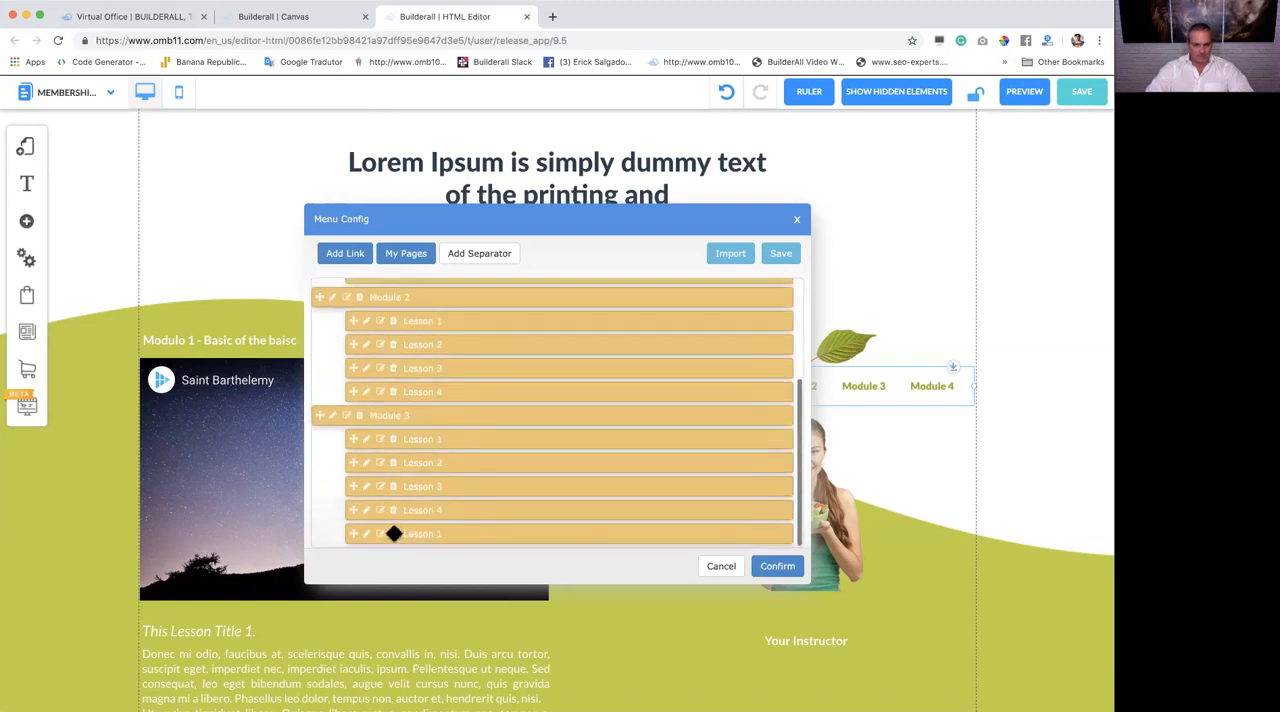
scroll(394, 533, "up", 3)
scroll(503, 480, "down", 1)
scroll(502, 485, "up", 1)
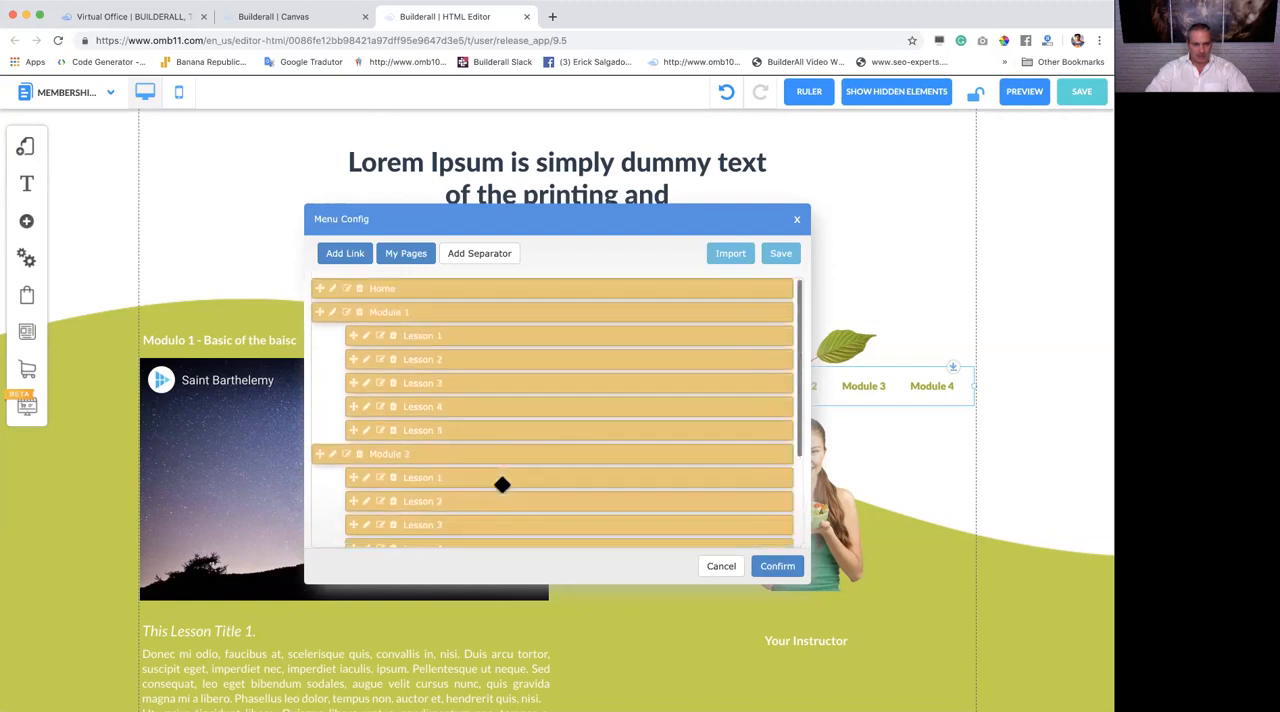
scroll(380, 454, "down", 3)
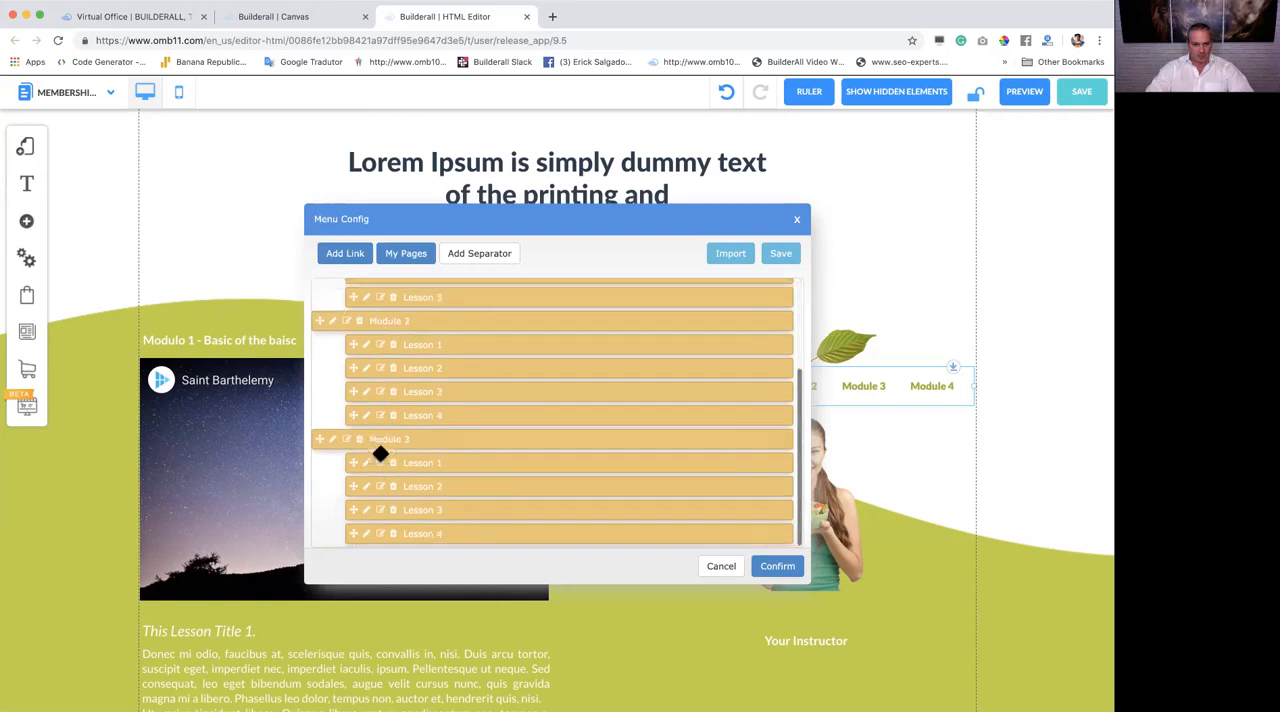
scroll(474, 483, "up", 3)
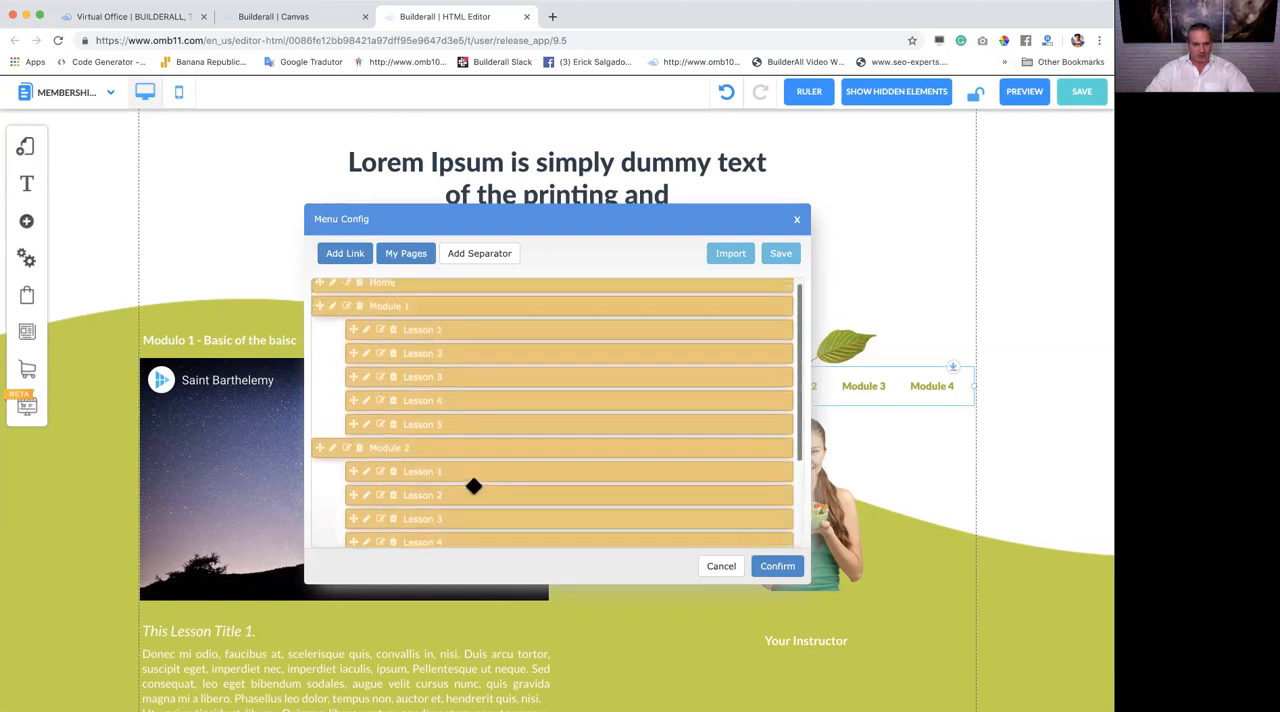
left_click(394, 427)
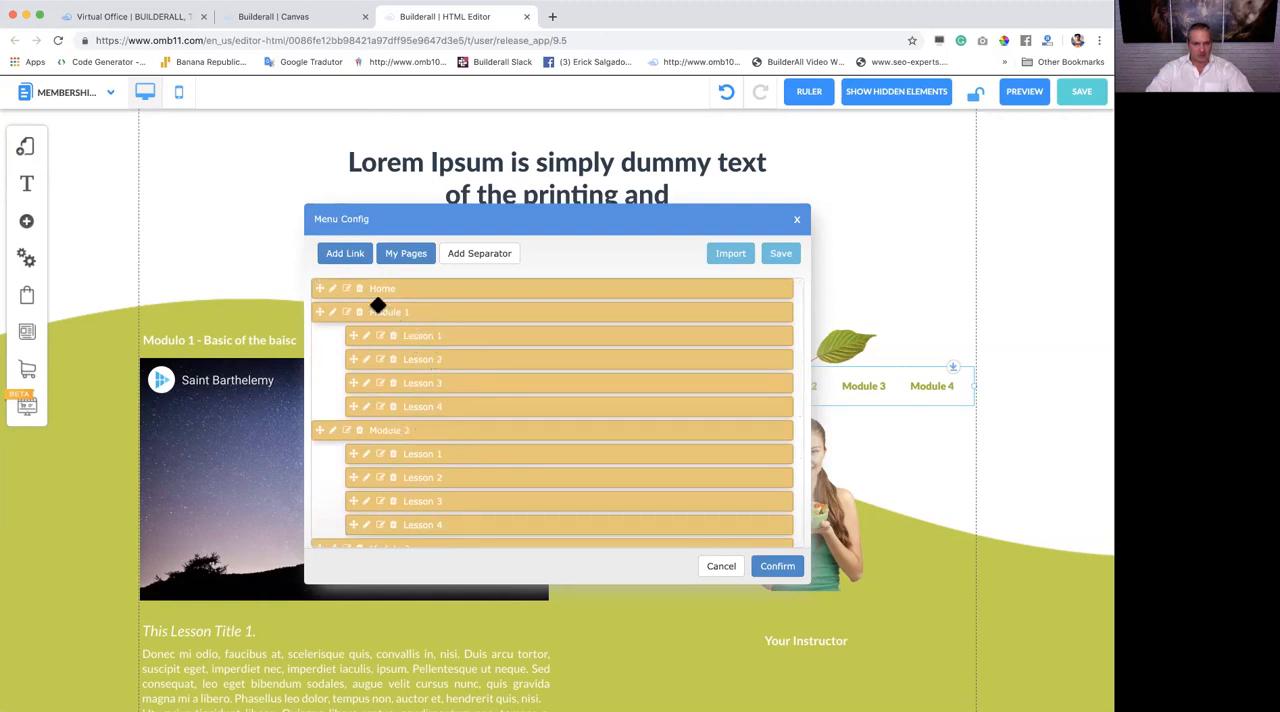
left_click(783, 566)
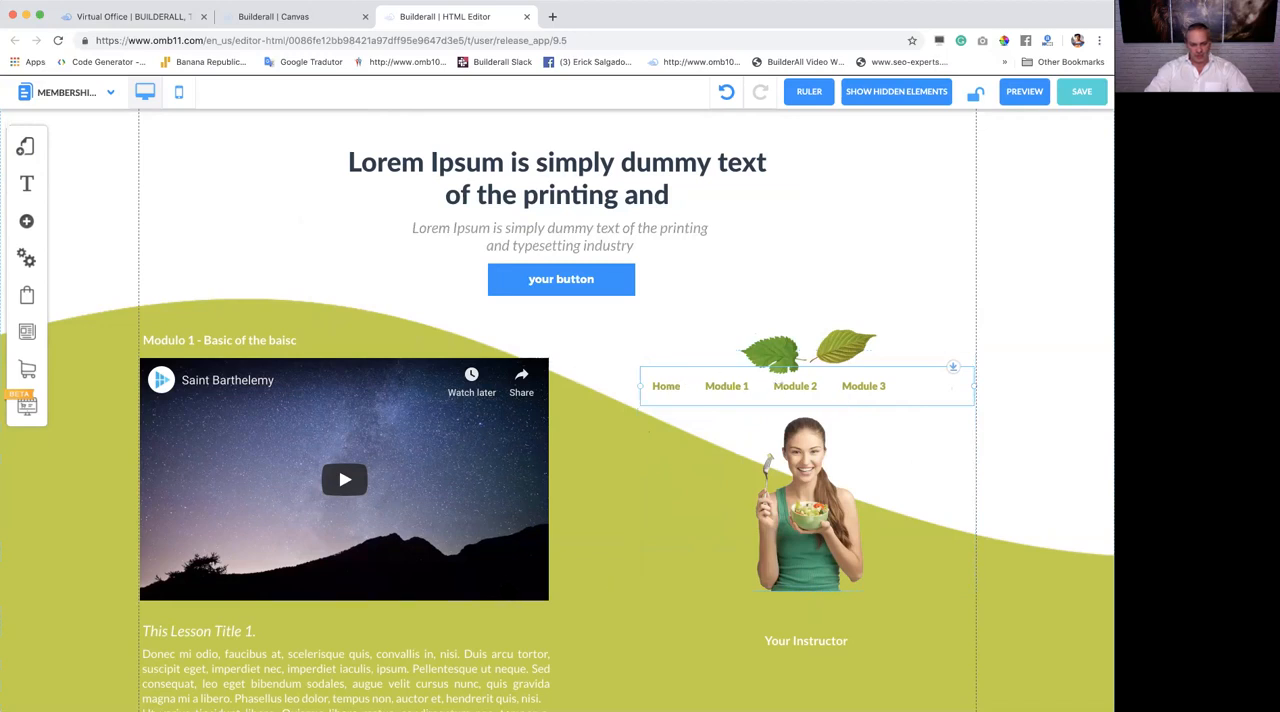
- Replace the Membership Page's main heading with "Welcome to my diet plan...."
scroll(606, 560, "down", 3)
scroll(606, 560, "up", 4)
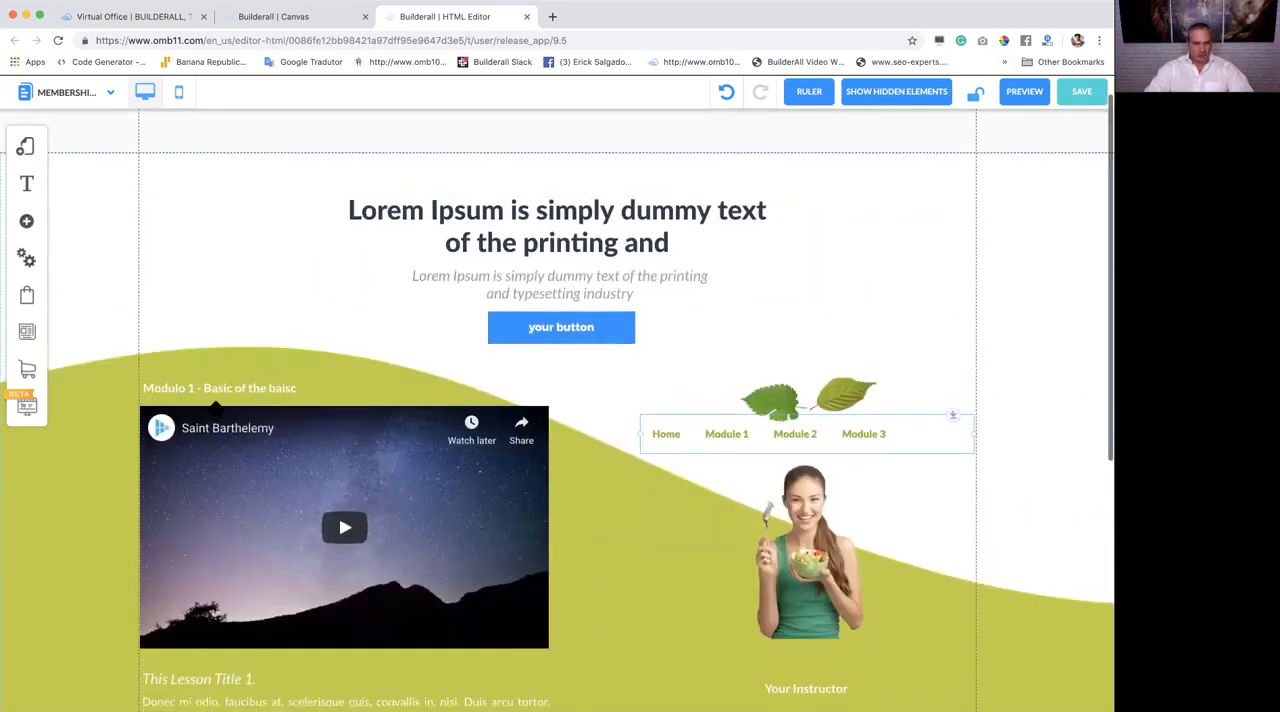
scroll(297, 394, "down", 3)
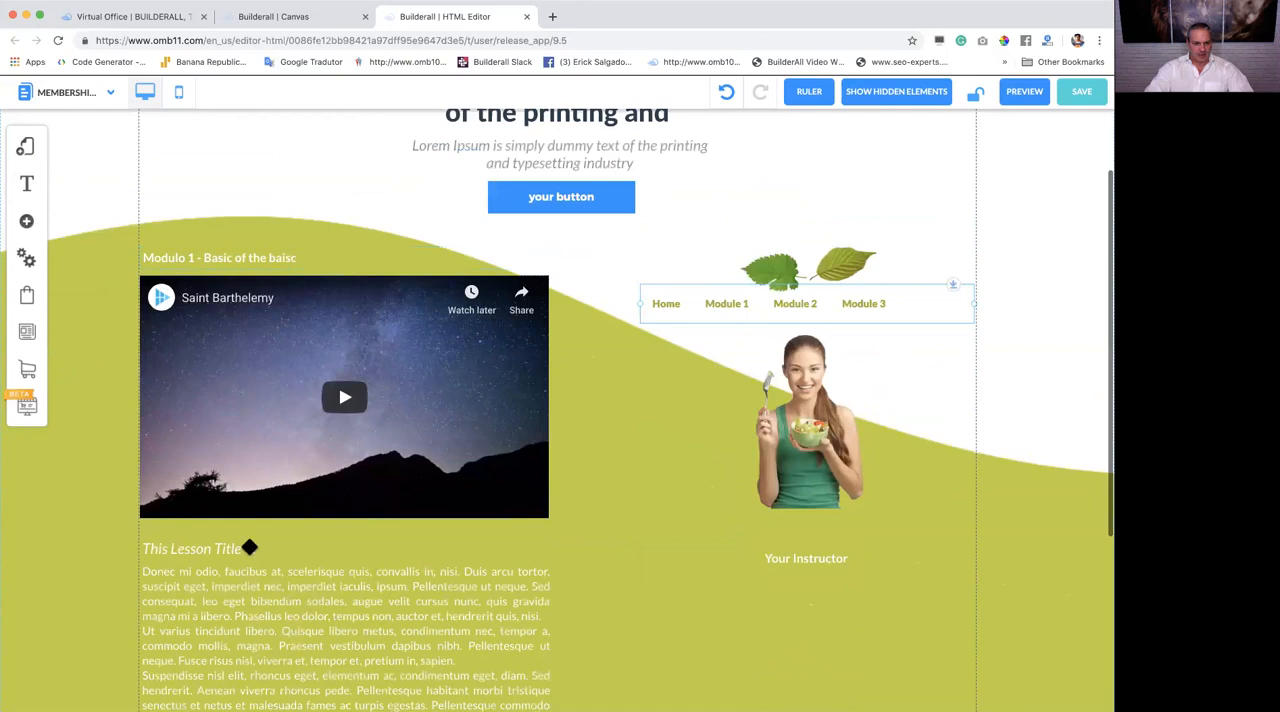
scroll(549, 535, "down", 6)
scroll(549, 535, "up", 9)
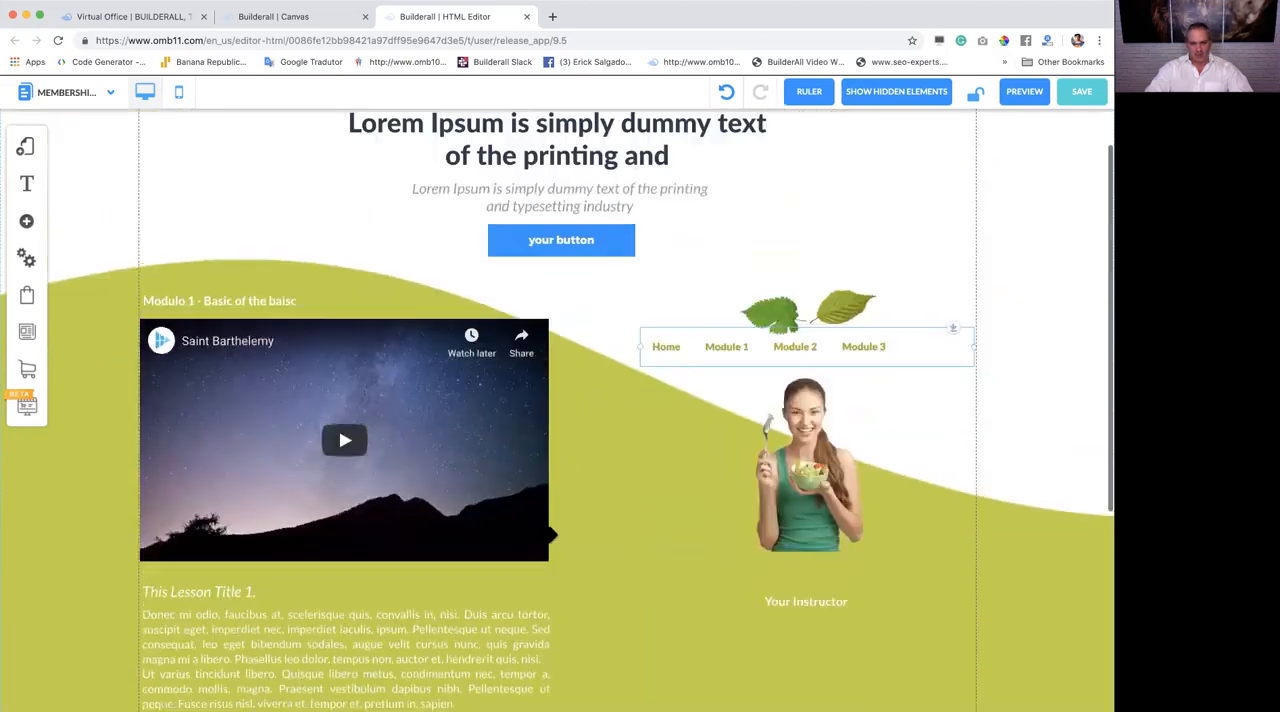
left_click(548, 265)
left_click(548, 265)
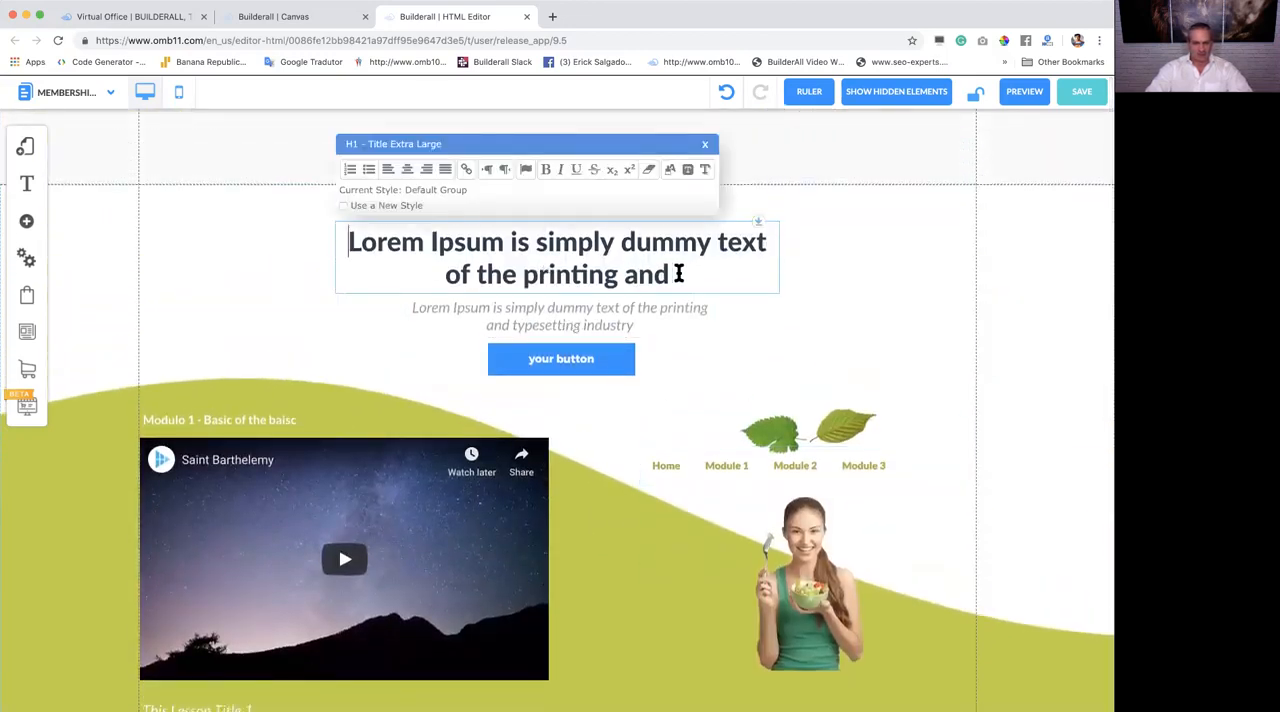
left_click_drag(676, 274, 340, 240)
type("We")
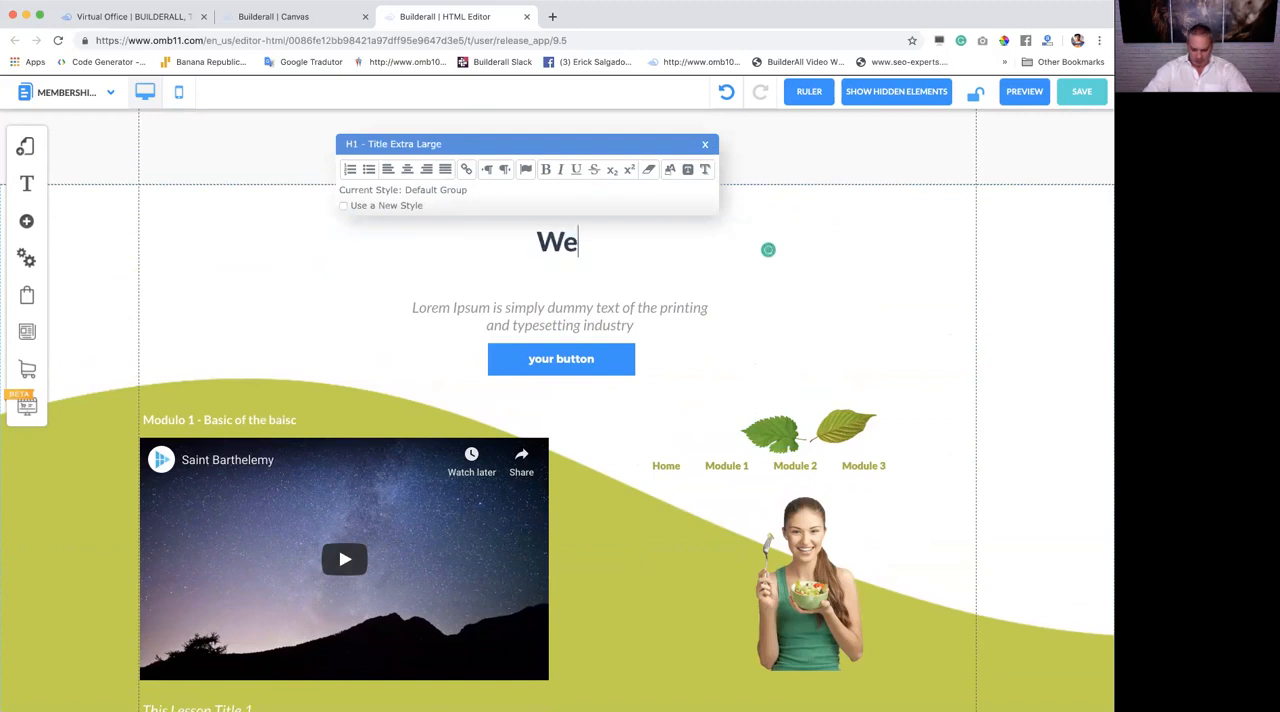
type("lcome to my ")
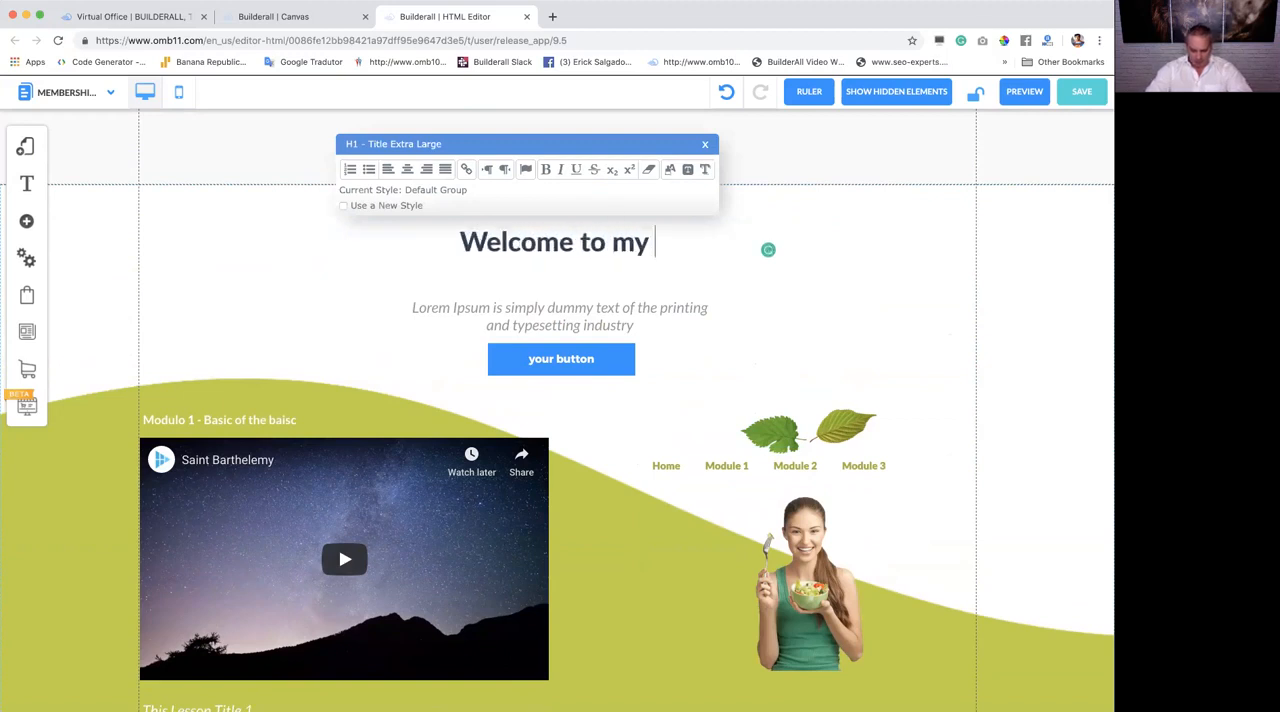
type("diet plan....")
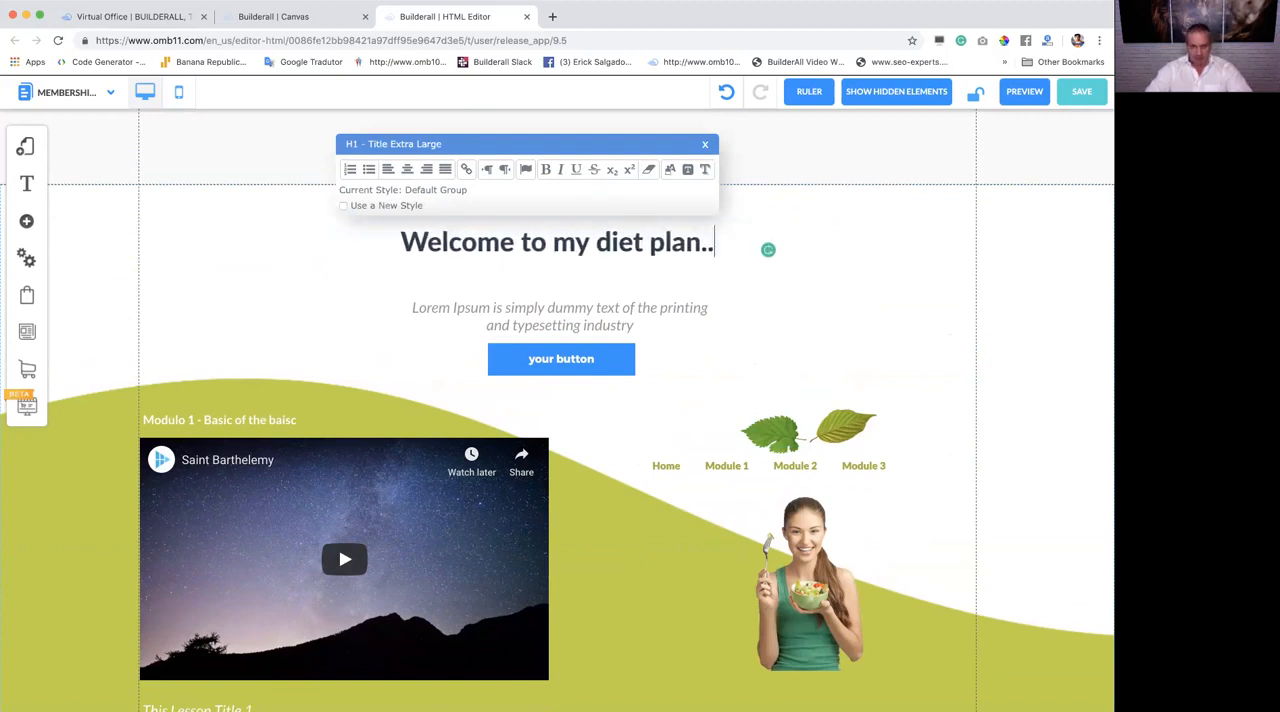
- Delete the blue "your button" and move the placeholder subtitle up directly under the main heading
left_click(612, 362)
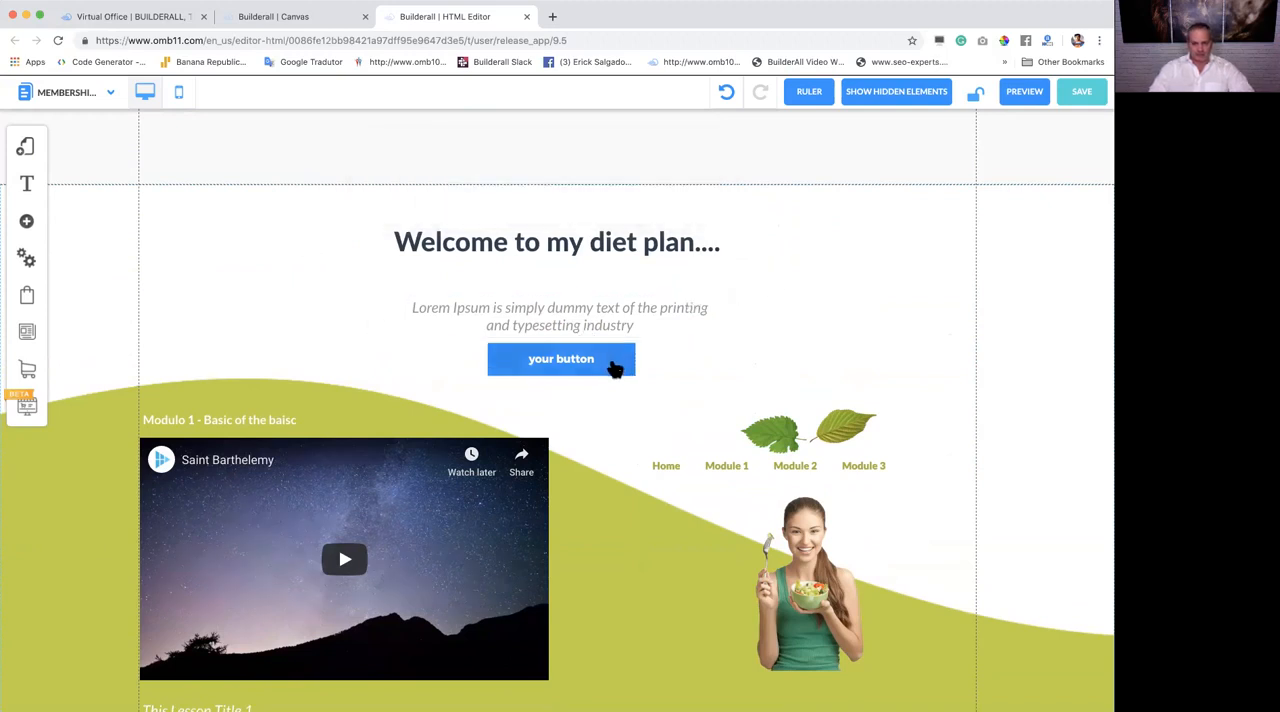
right_click(618, 365)
left_click(607, 496)
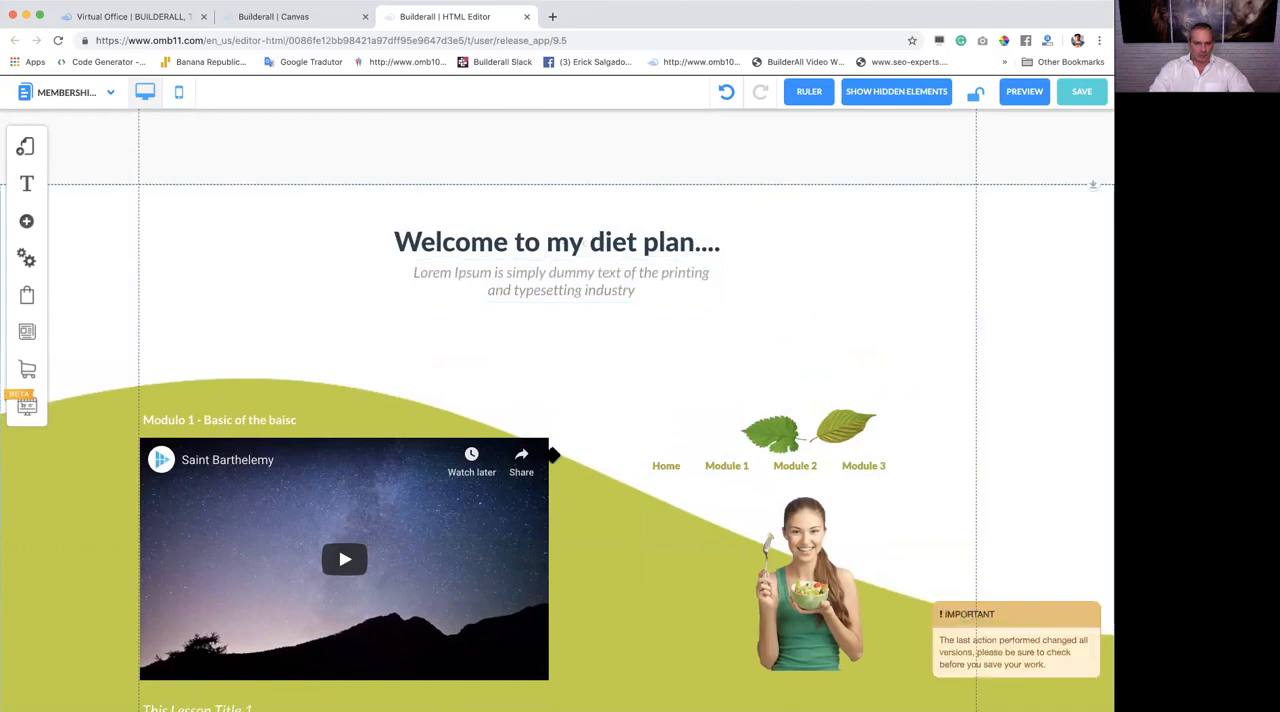
- Shift the "Modulo 1 - Basic of the baisc" heading slightly to the right above the video
left_click(300, 420)
scroll(695, 547, "down", 3)
scroll(694, 548, "up", 2)
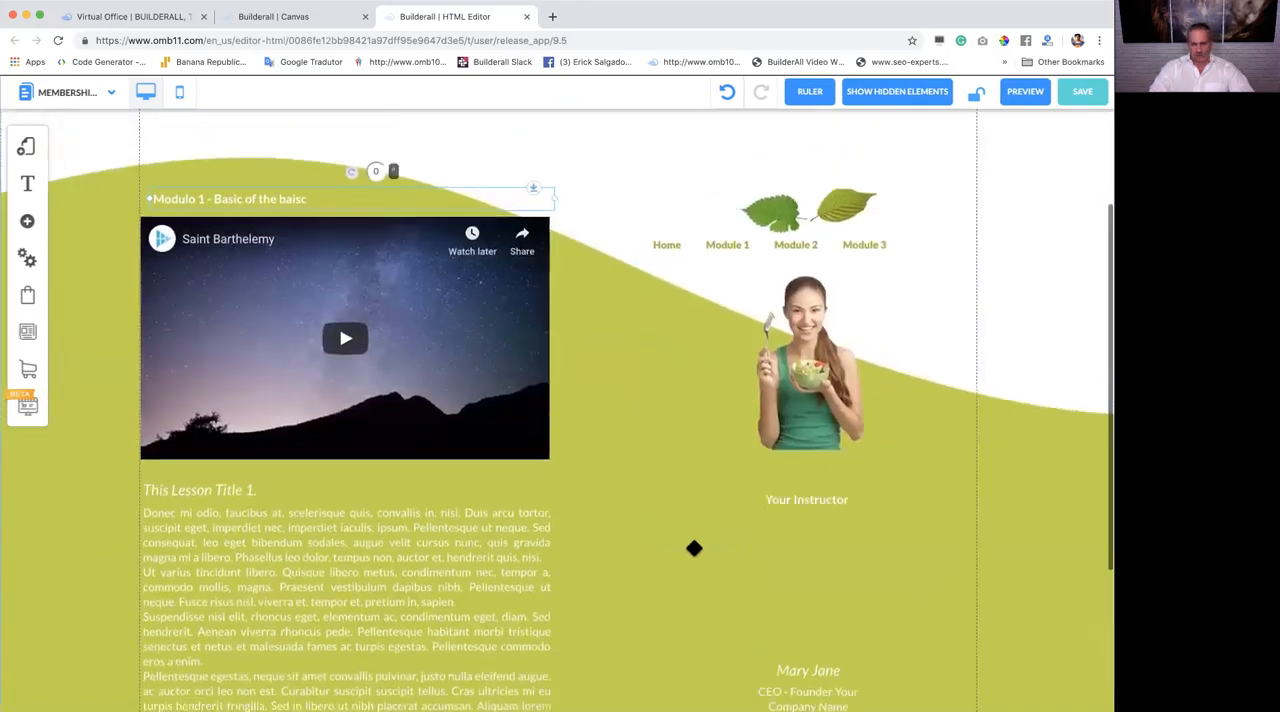
scroll(759, 512, "up", 2)
- Try the module menu in the header strip and return it to its place above the woman's image
left_click_drag(803, 466, 332, 158)
left_click_drag(414, 151, 808, 469)
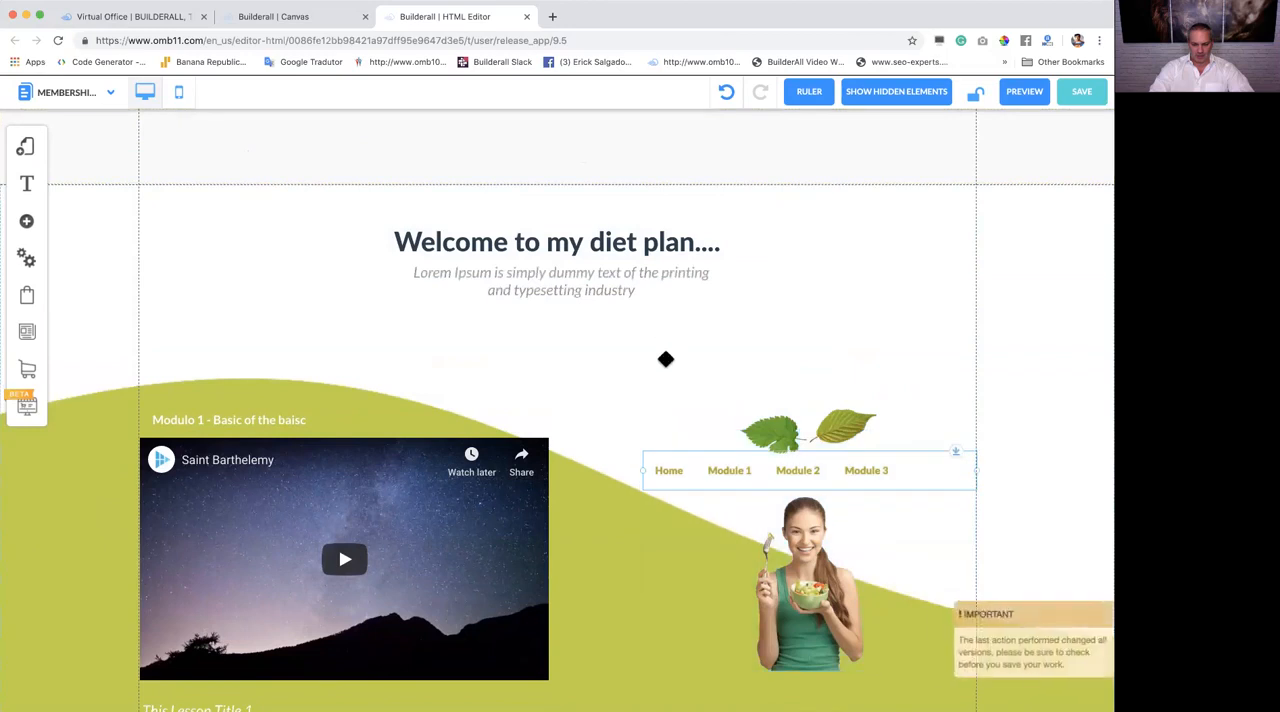
scroll(668, 362, "down", 4)
scroll(668, 362, "up", 3)
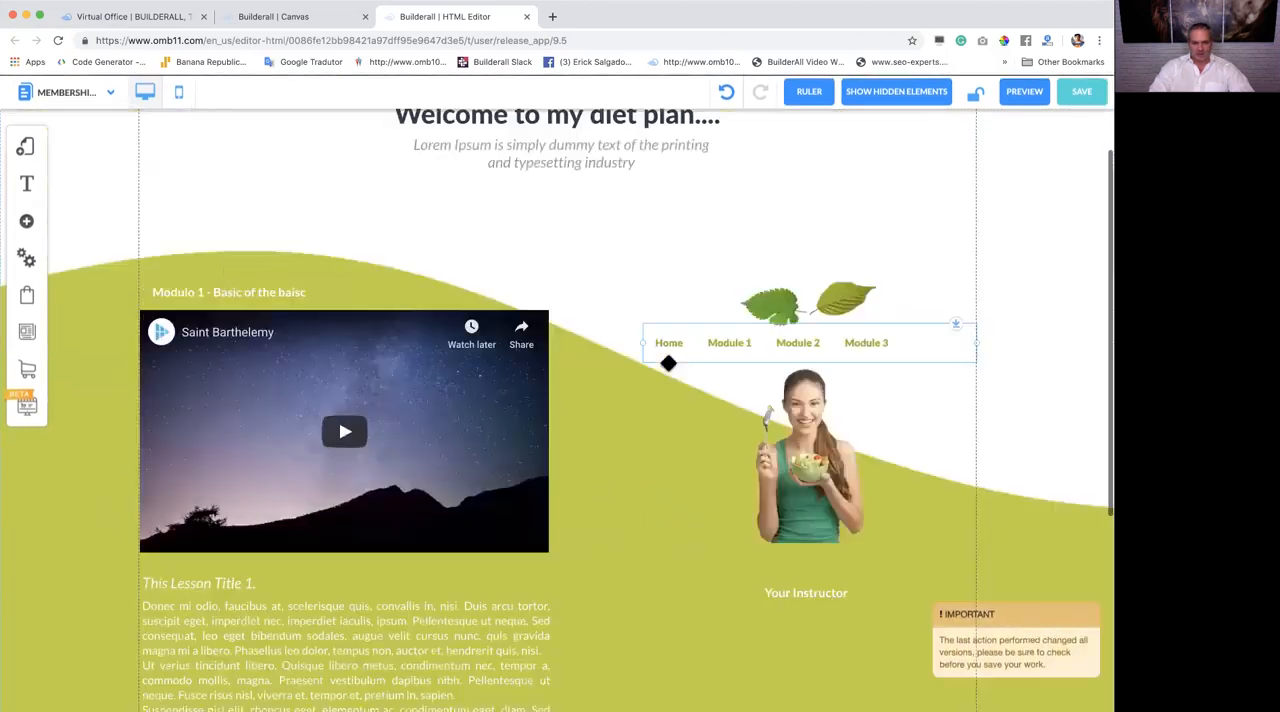
- Open the appearance color settings of the empty square box under "Your Instructor"
scroll(668, 362, "down", 4)
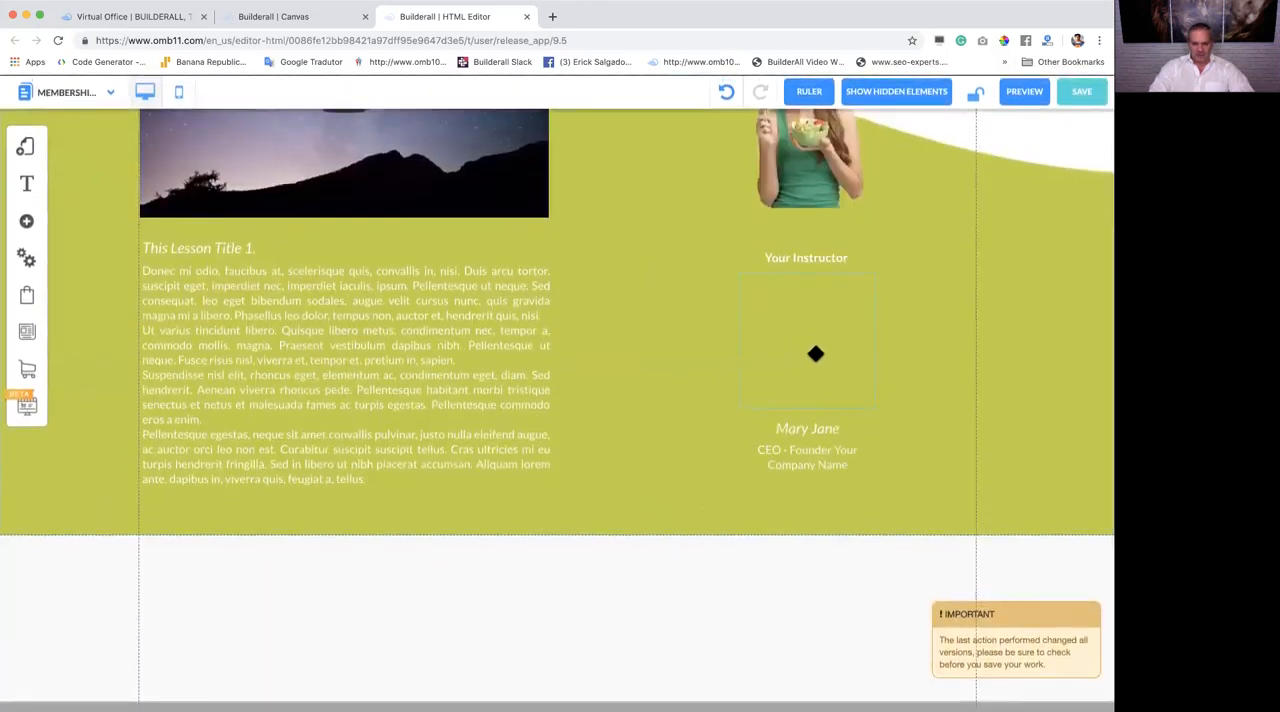
left_click(825, 355)
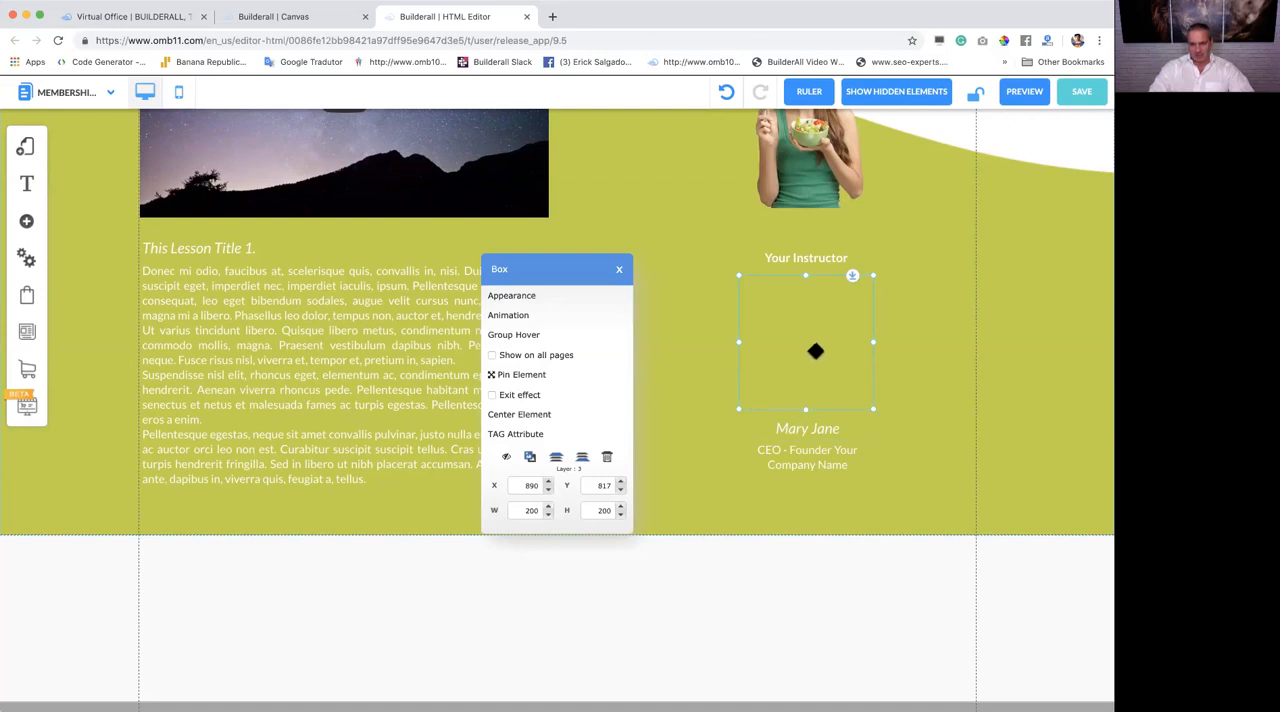
left_click(527, 298)
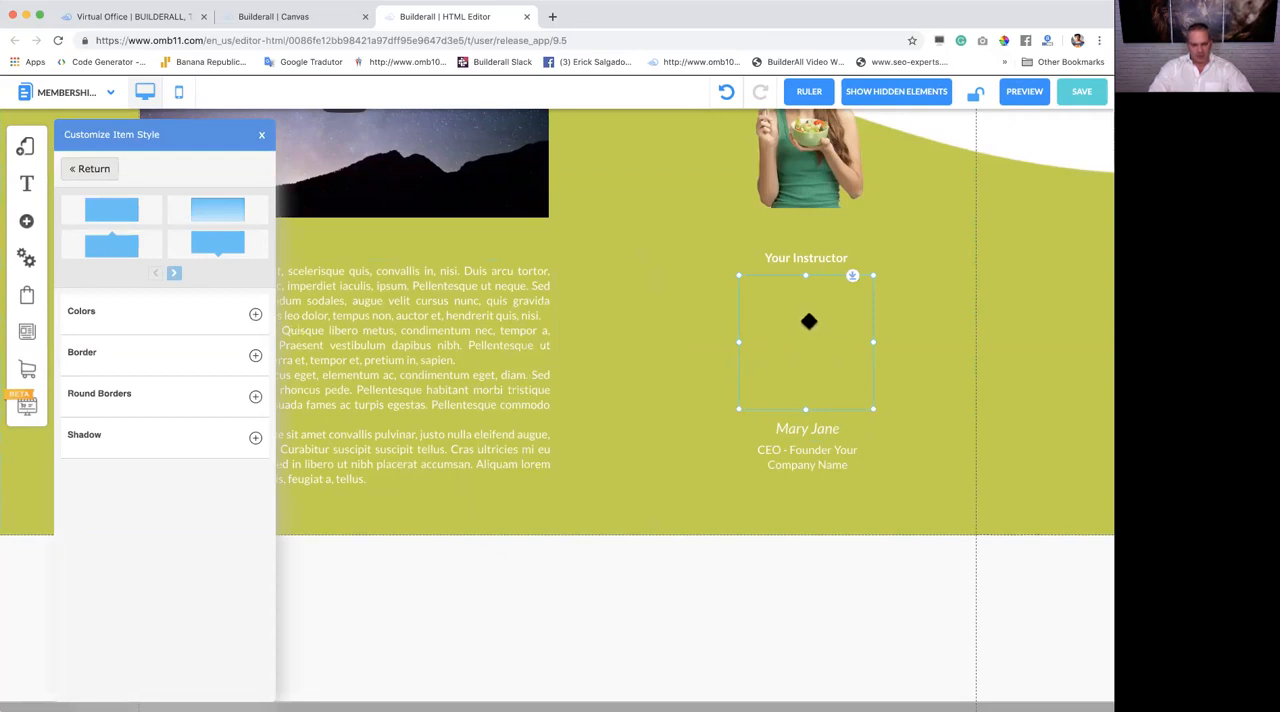
left_click(256, 316)
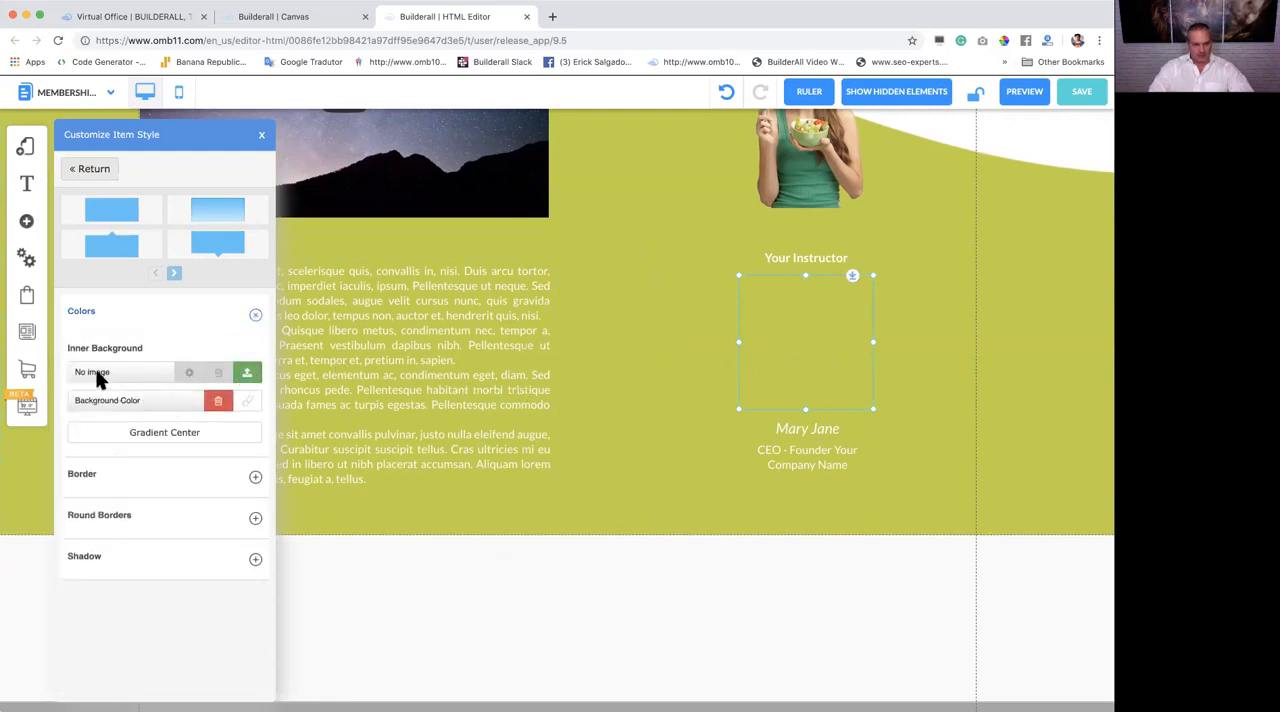
- Try a light blue background color on the instructor box and remove it again
left_click(250, 401)
left_click(349, 390)
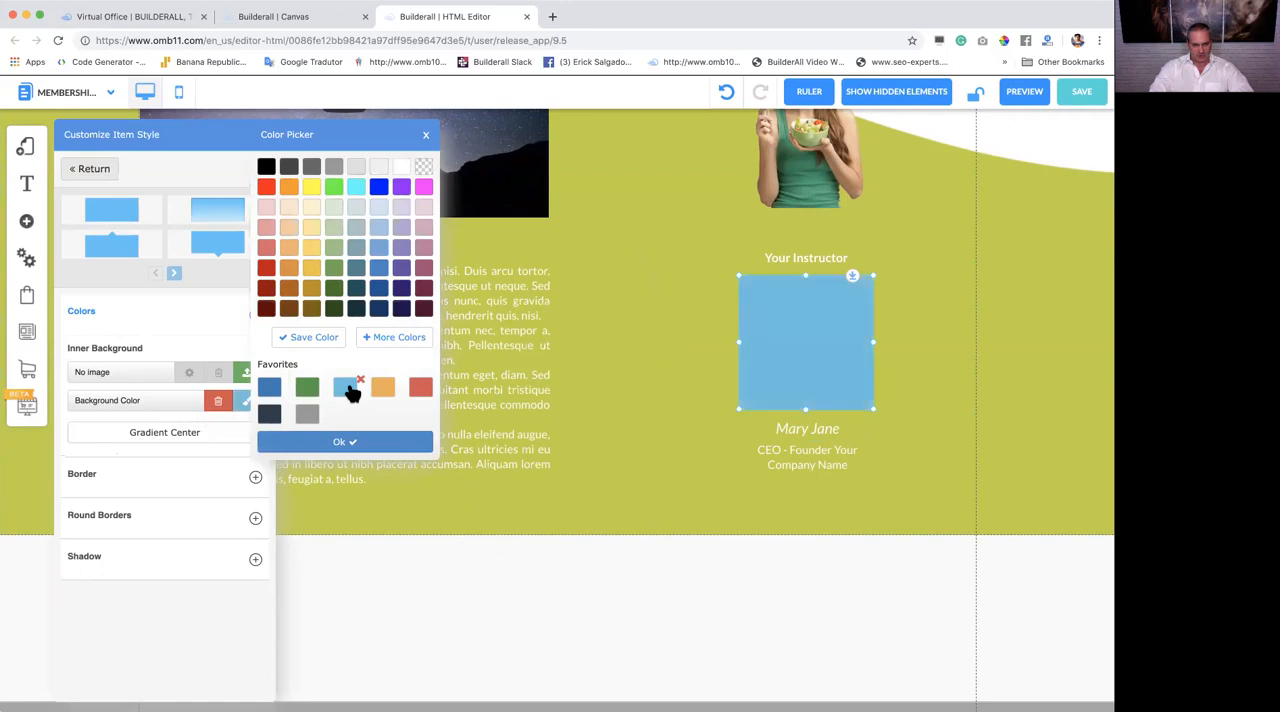
left_click(338, 442)
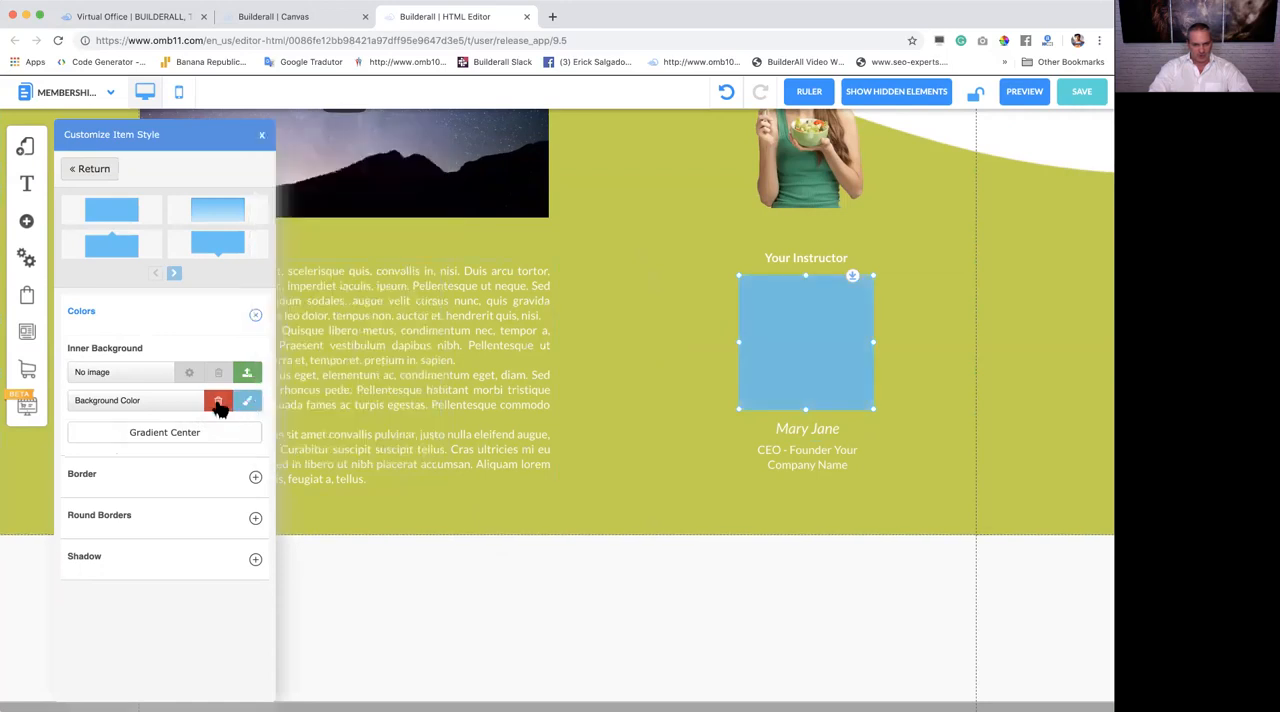
left_click(218, 401)
- Browse the team color and Team | Builderall folders in My Files for an instructor photo as the box's background image
left_click(248, 374)
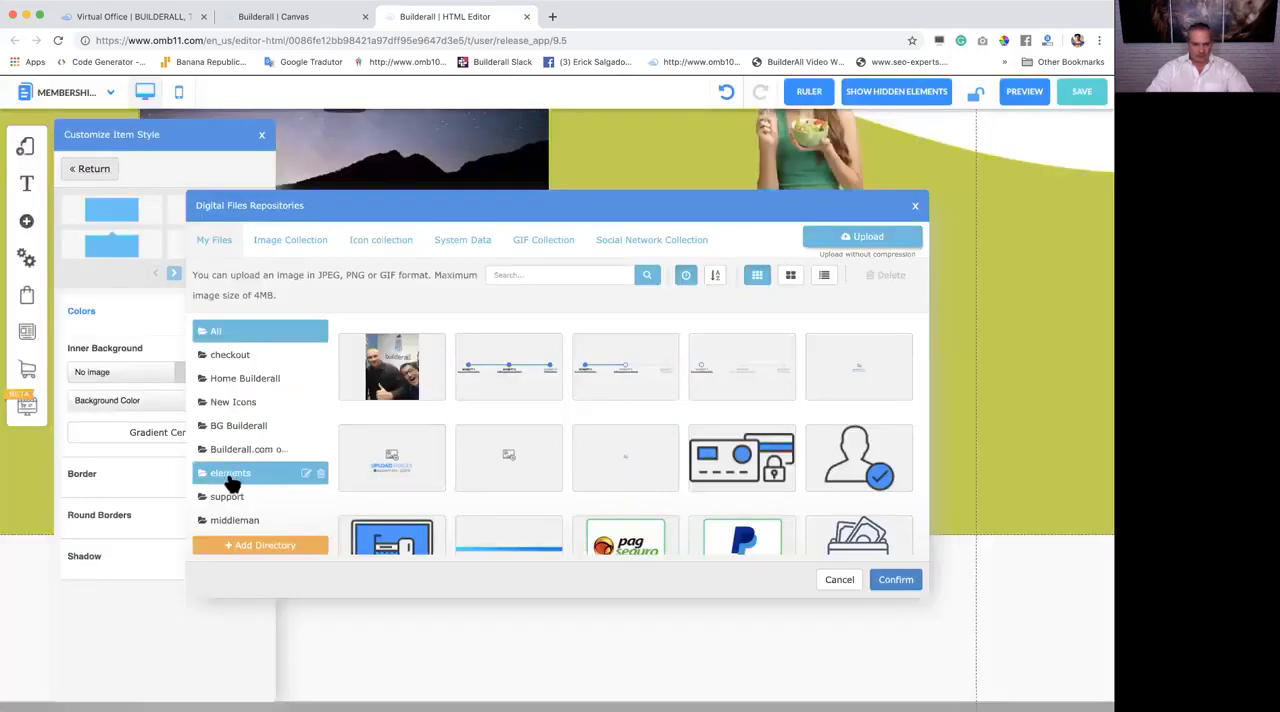
scroll(232, 484, "down", 3)
scroll(232, 484, "down", 3)
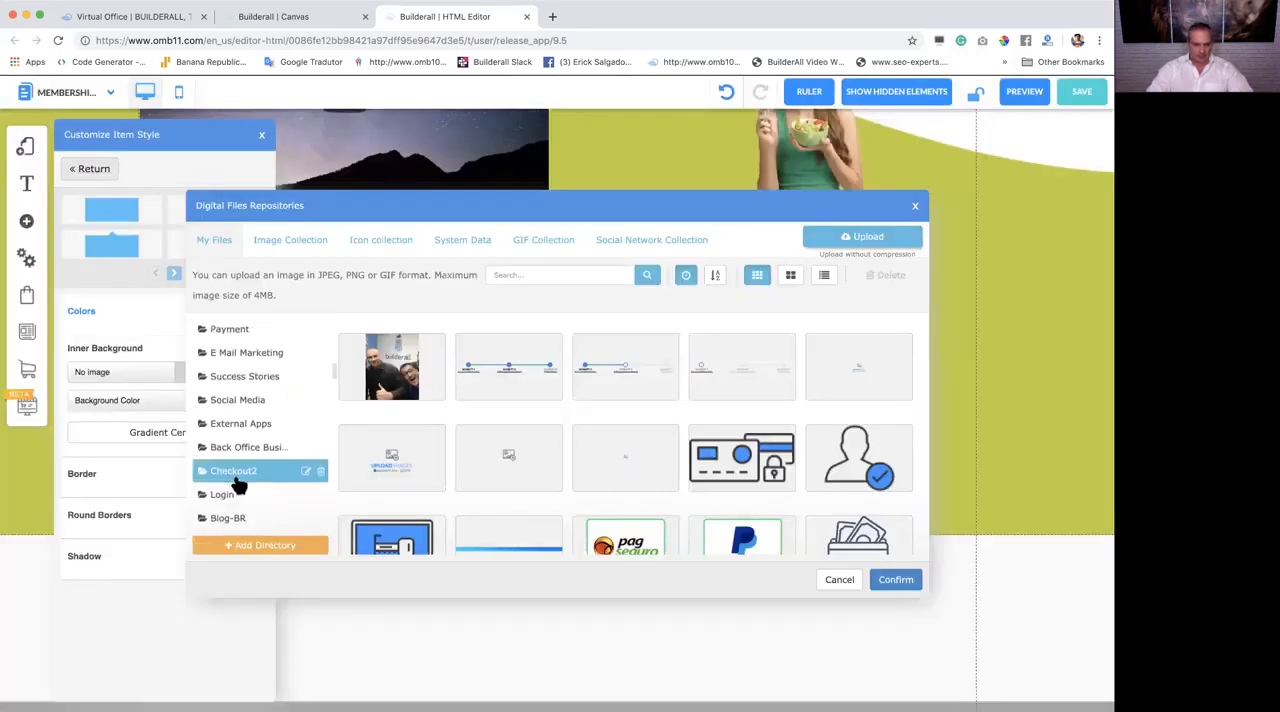
scroll(236, 485, "down", 3)
scroll(236, 485, "down", 5)
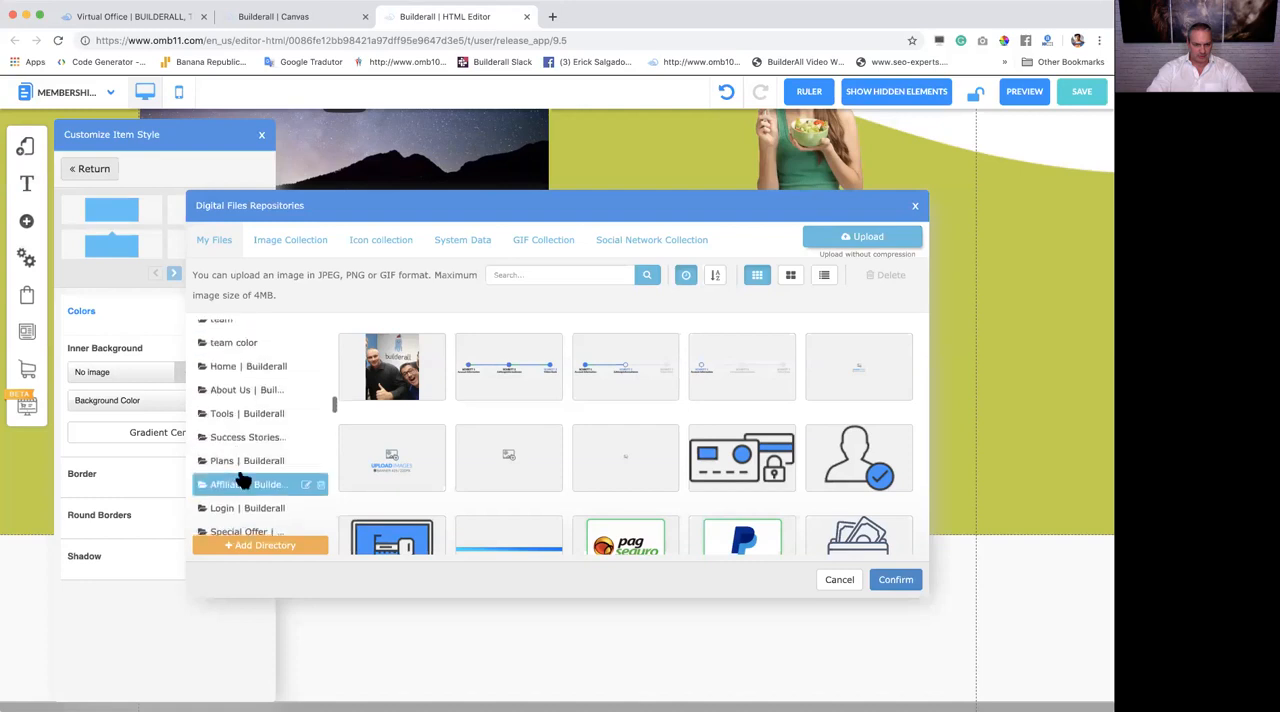
left_click(238, 344)
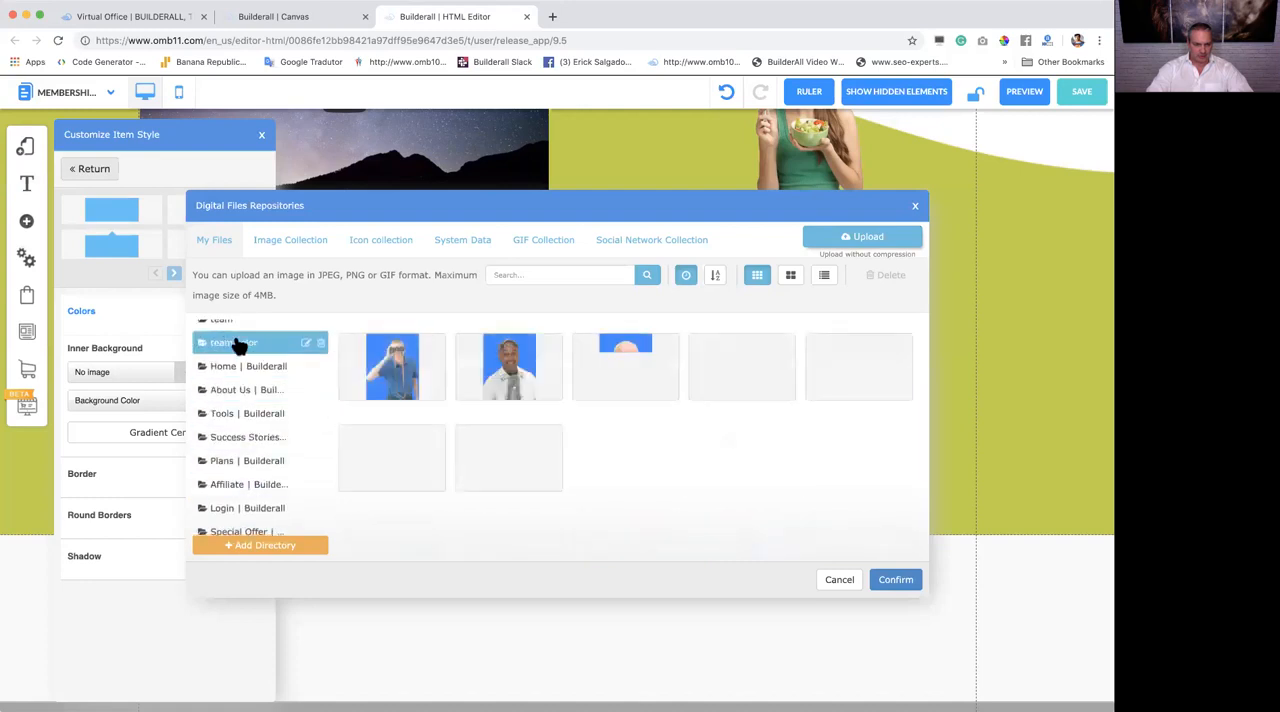
scroll(270, 445, "down", 5)
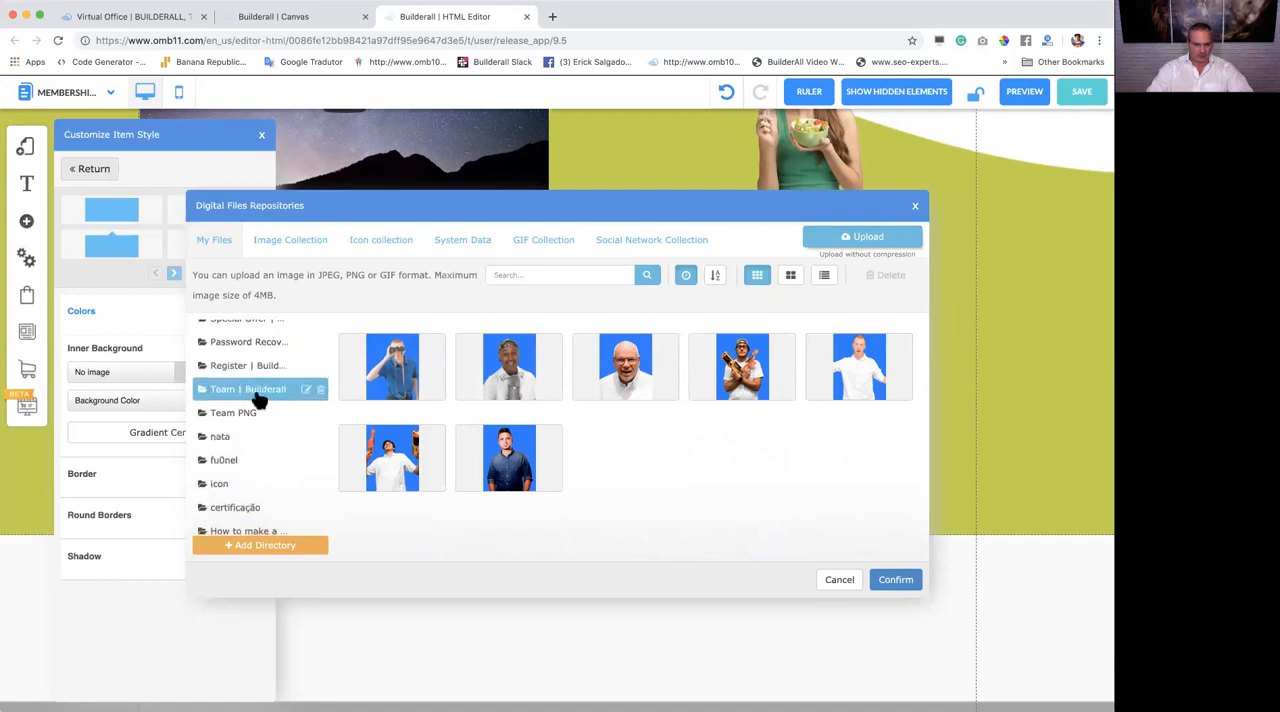
left_click(257, 396)
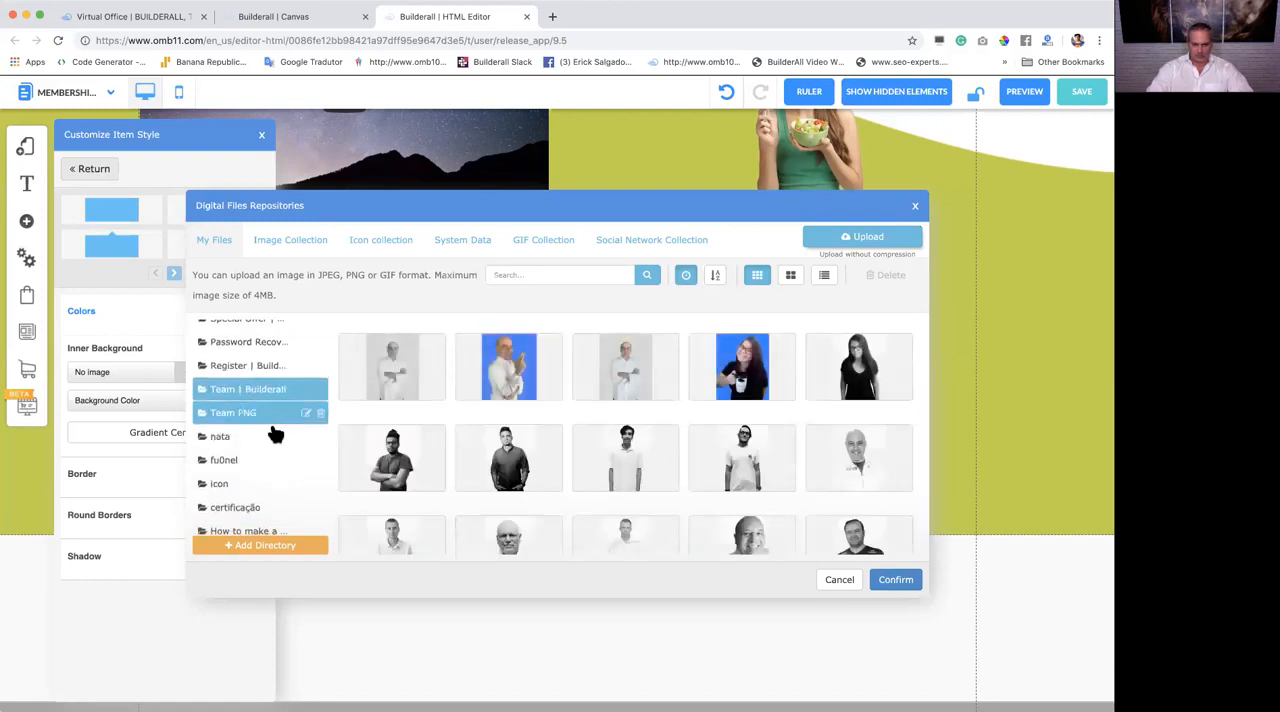
- Set the box's inner background image to the photo of the man in a white shirt from the 4dejulho folder
scroll(281, 462, "down", 5)
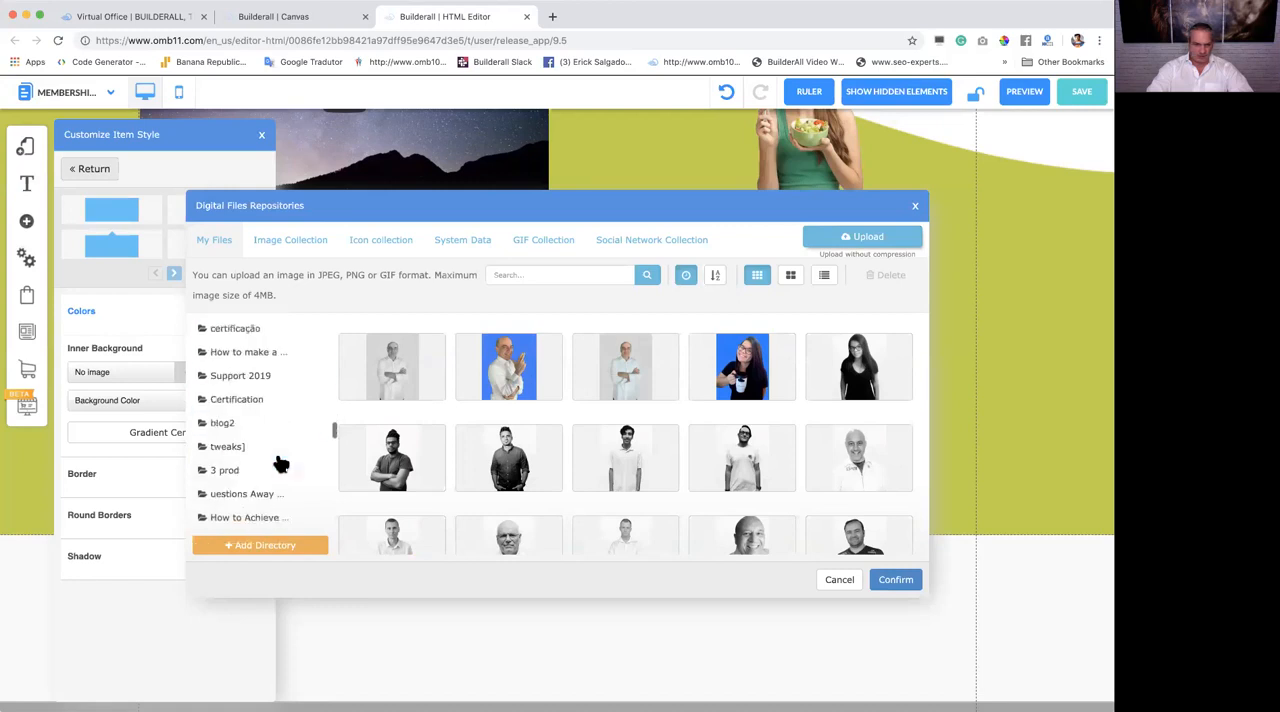
scroll(281, 462, "down", 10)
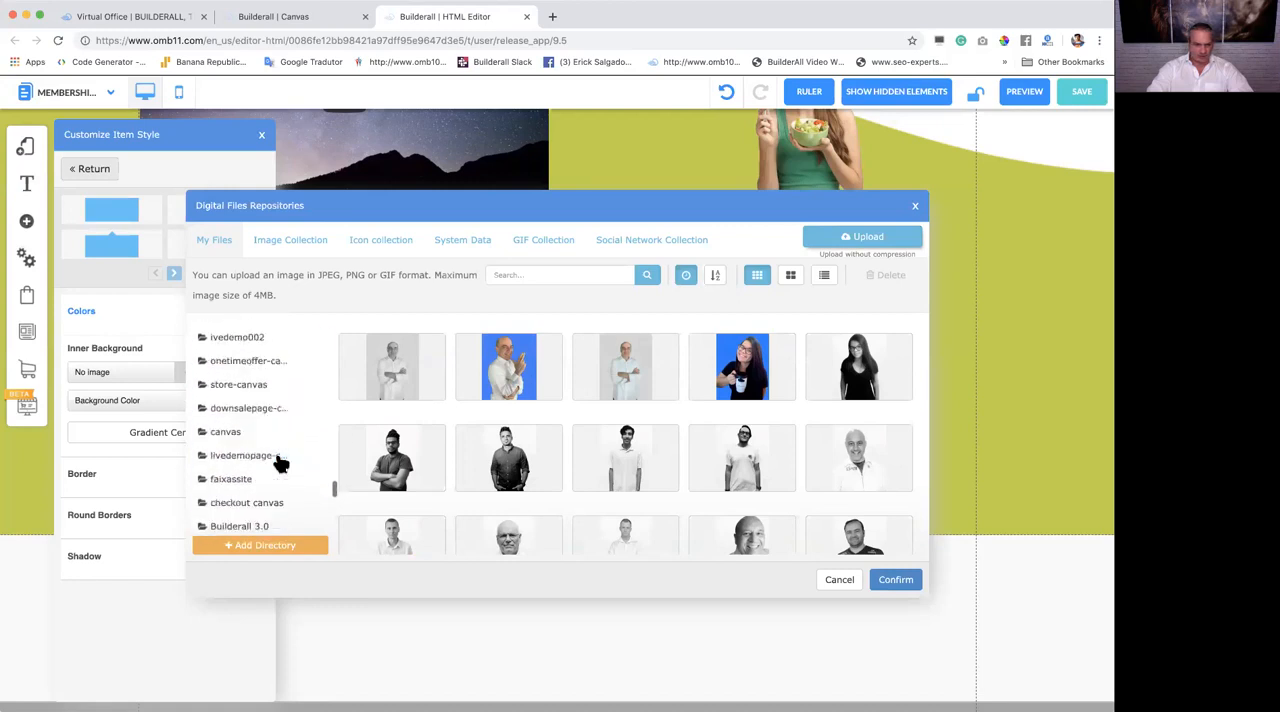
scroll(281, 462, "down", 5)
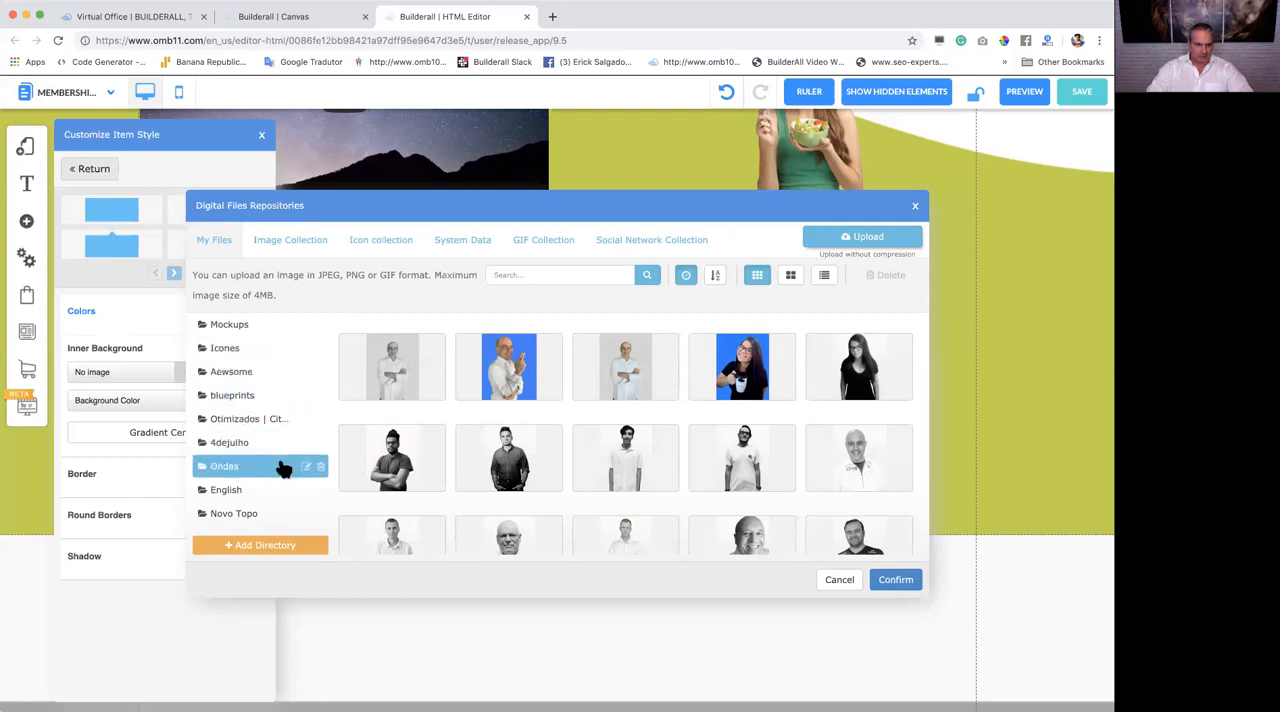
left_click(237, 443)
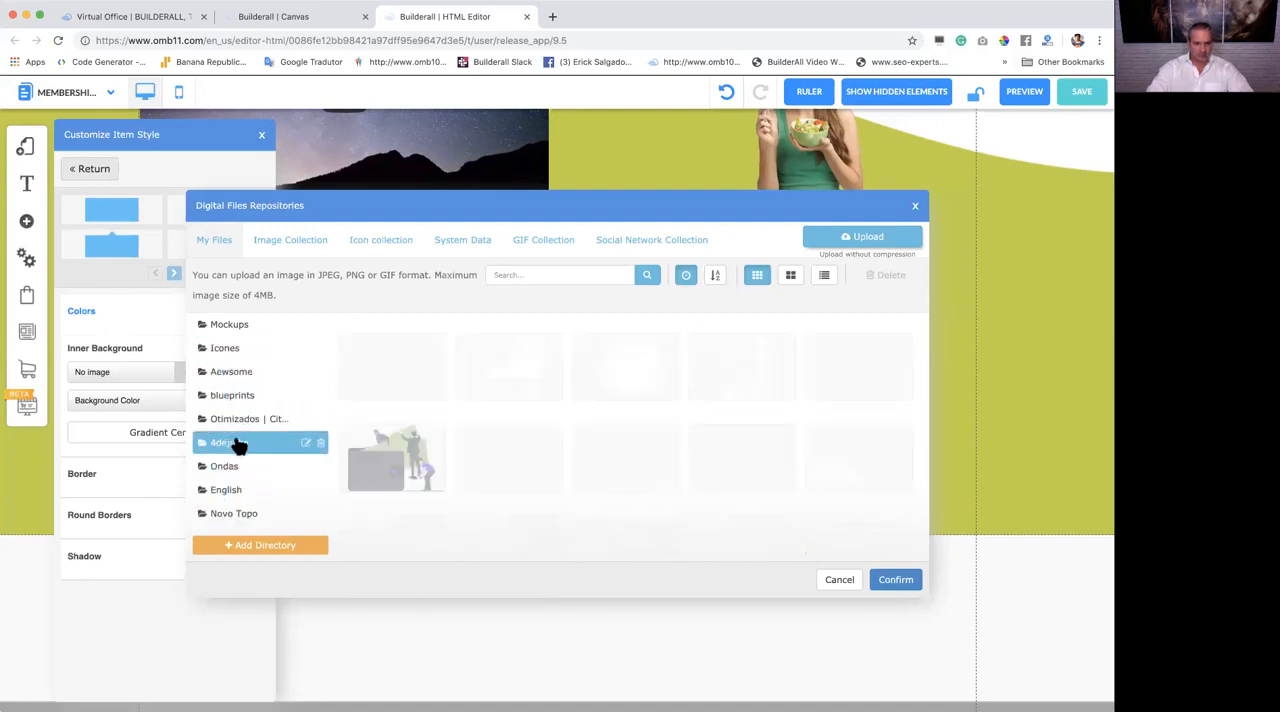
scroll(634, 457, "down", 5)
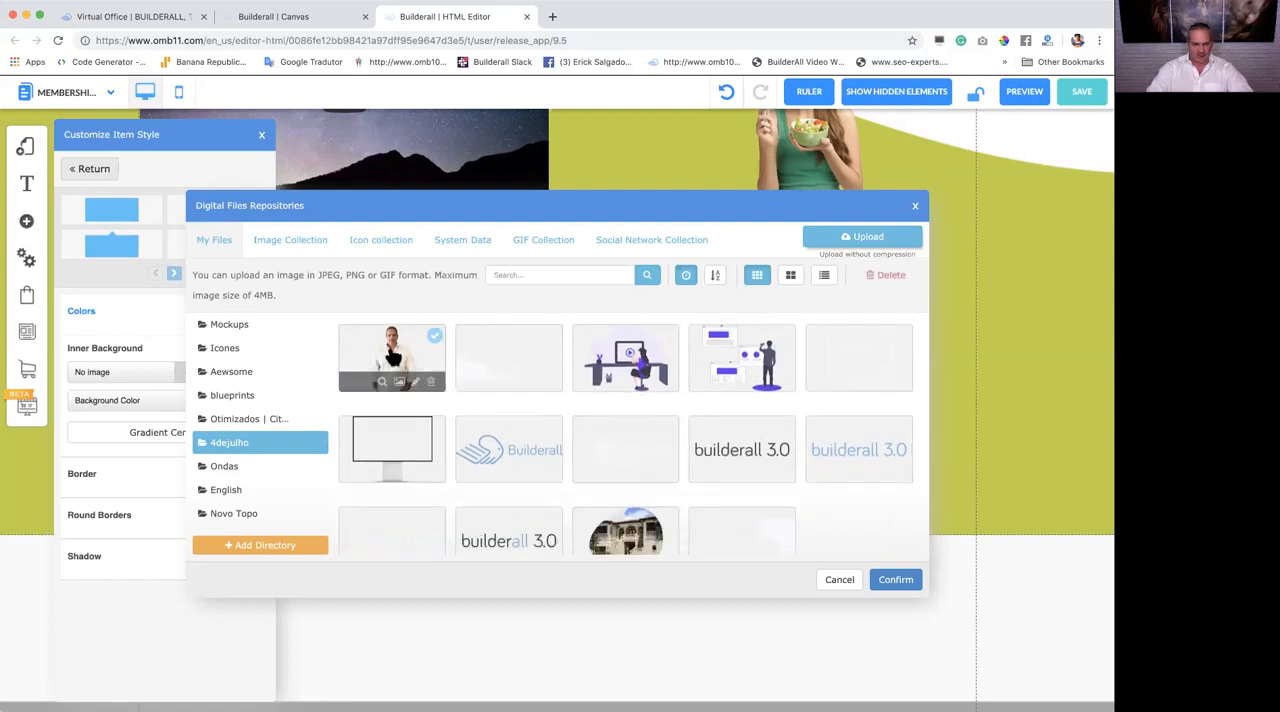
left_click(895, 579)
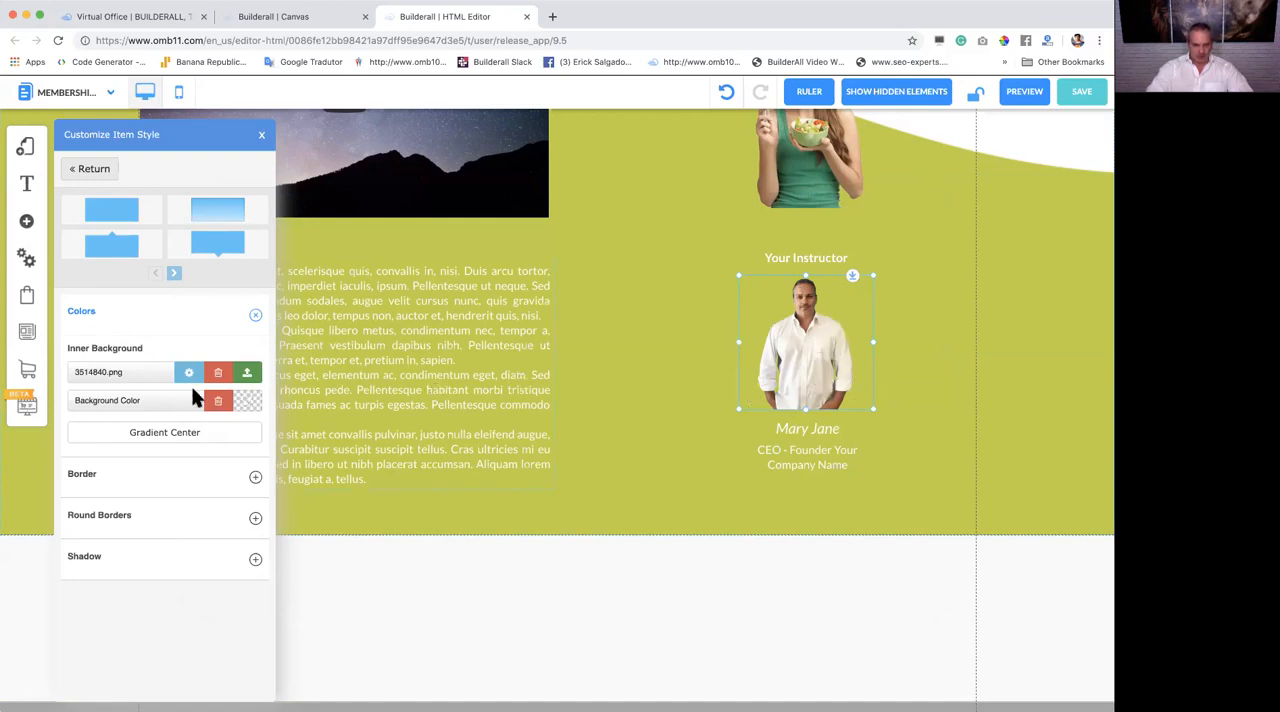
- Set the background color behind the instructor photo to bright orange
left_click(249, 405)
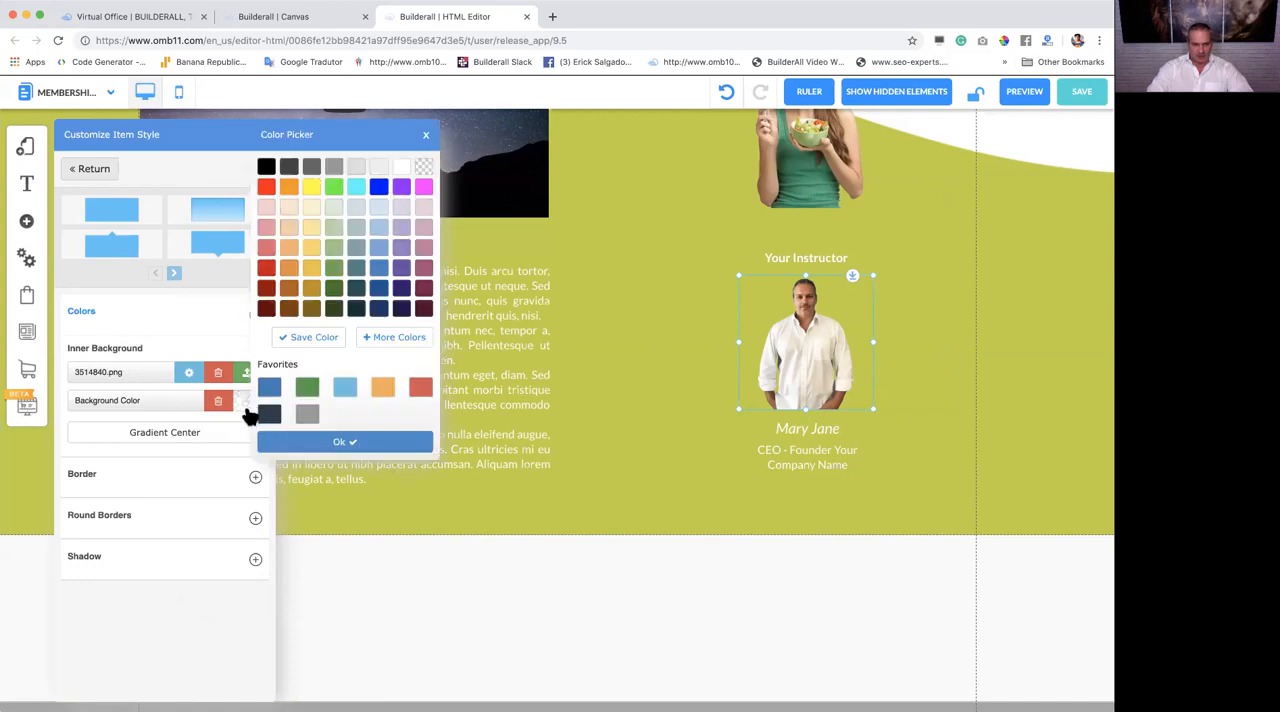
left_click(382, 387)
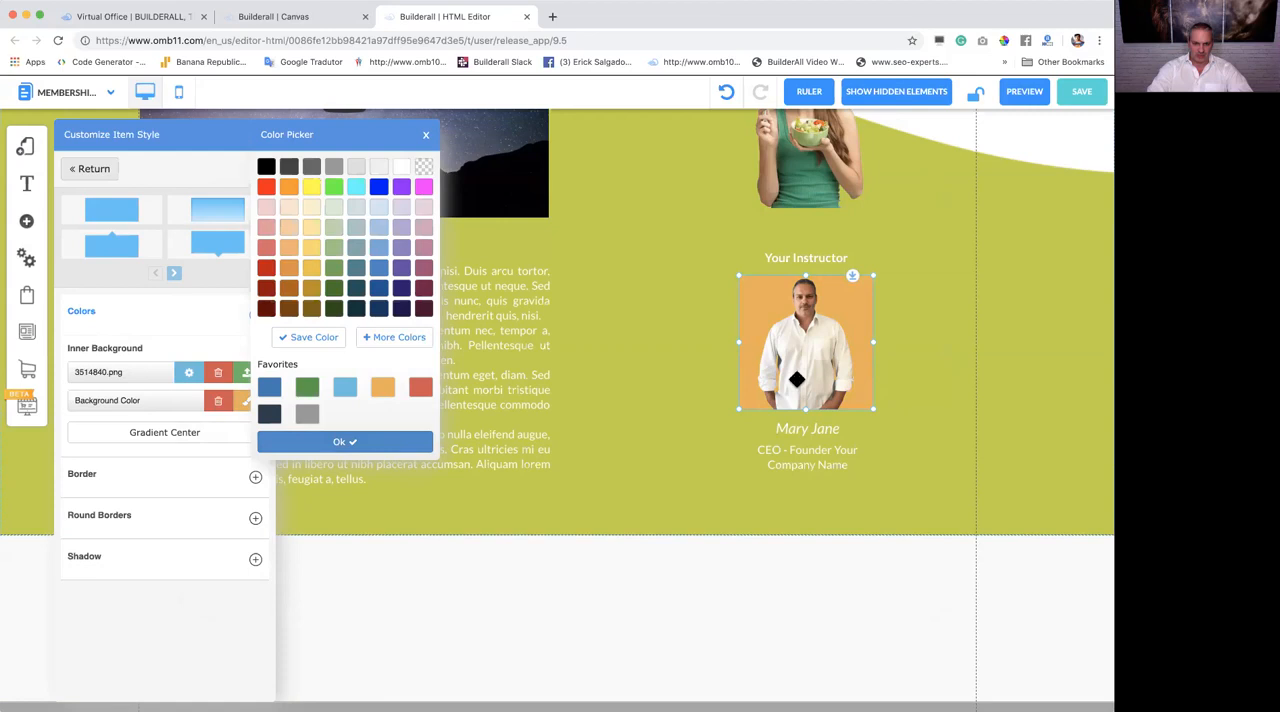
left_click(423, 309)
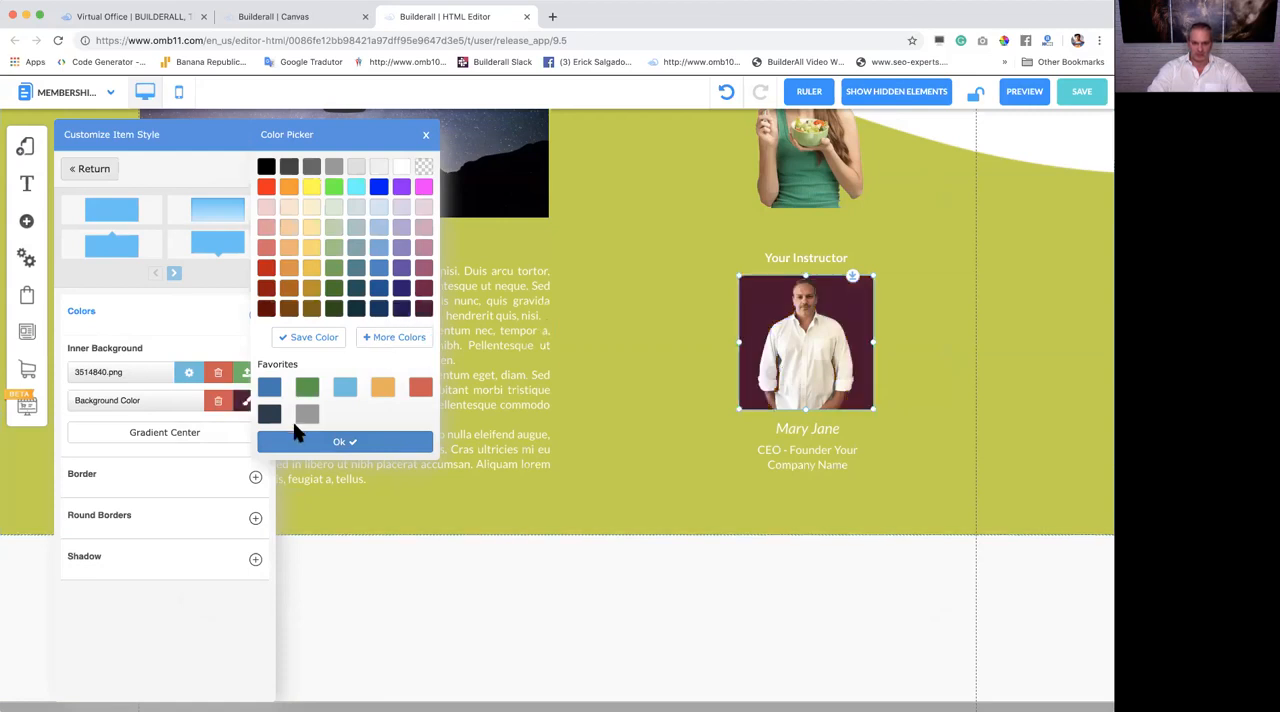
left_click(311, 188)
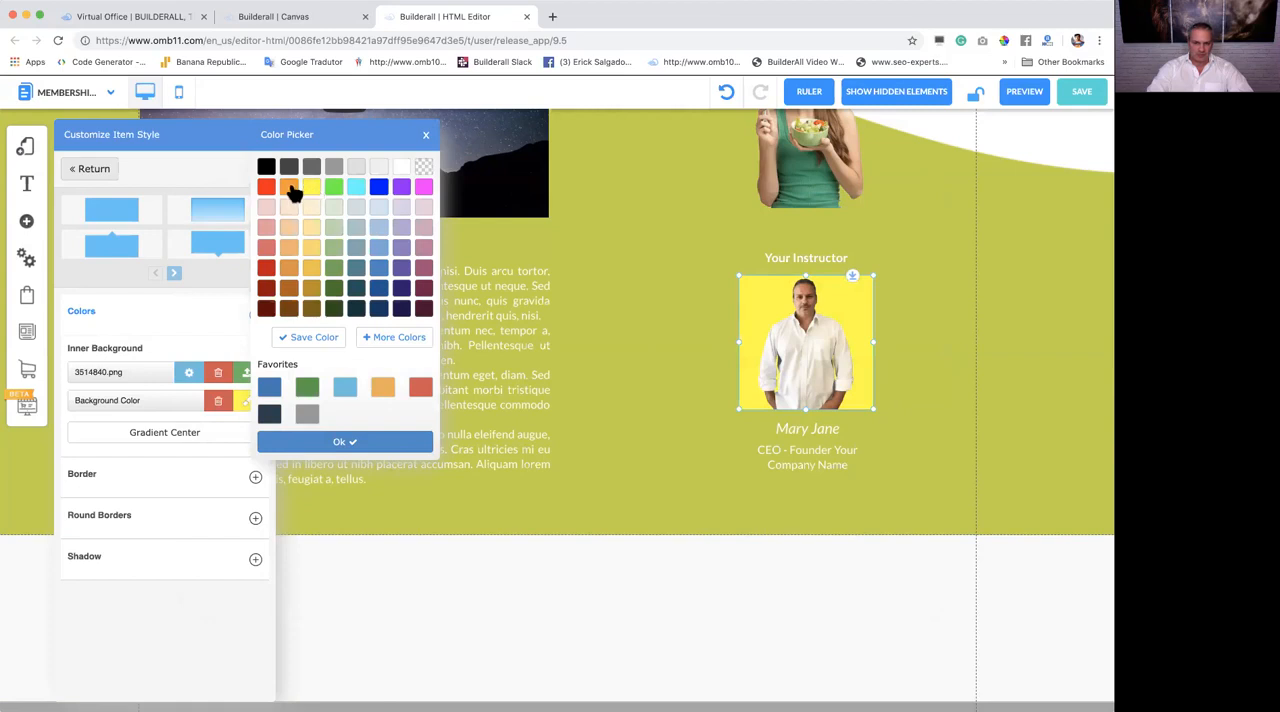
left_click(290, 188)
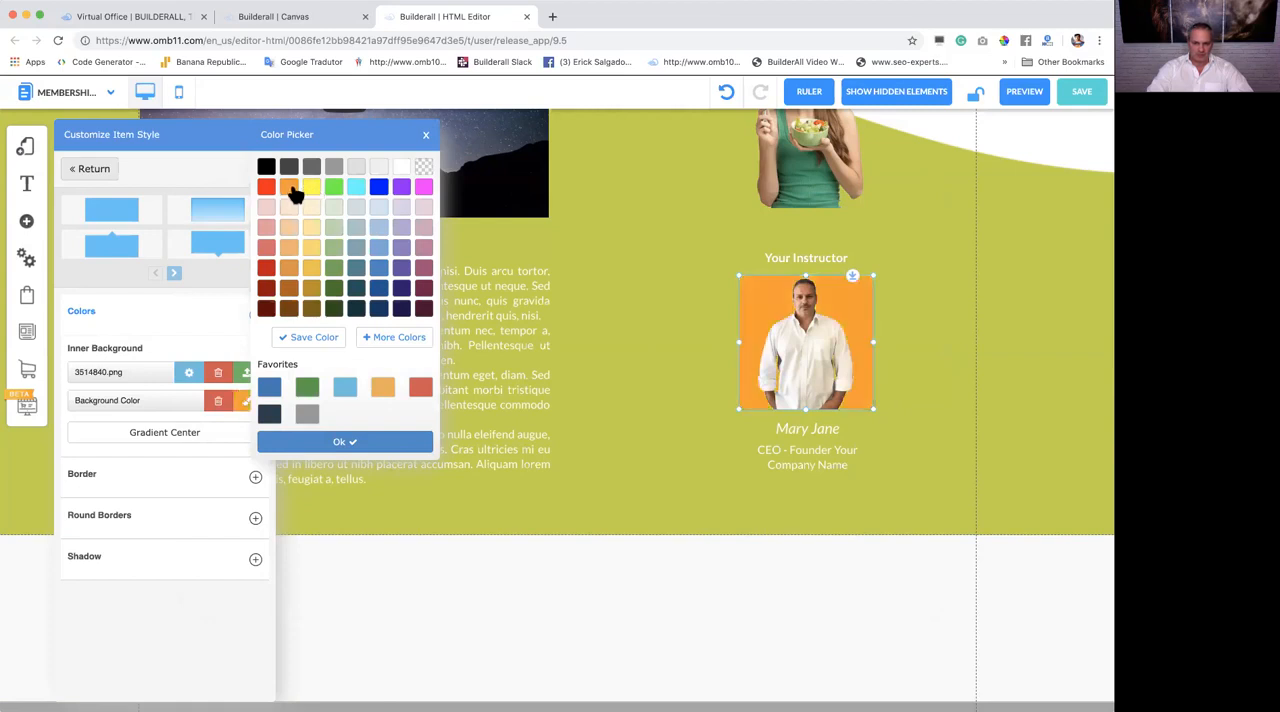
left_click(398, 441)
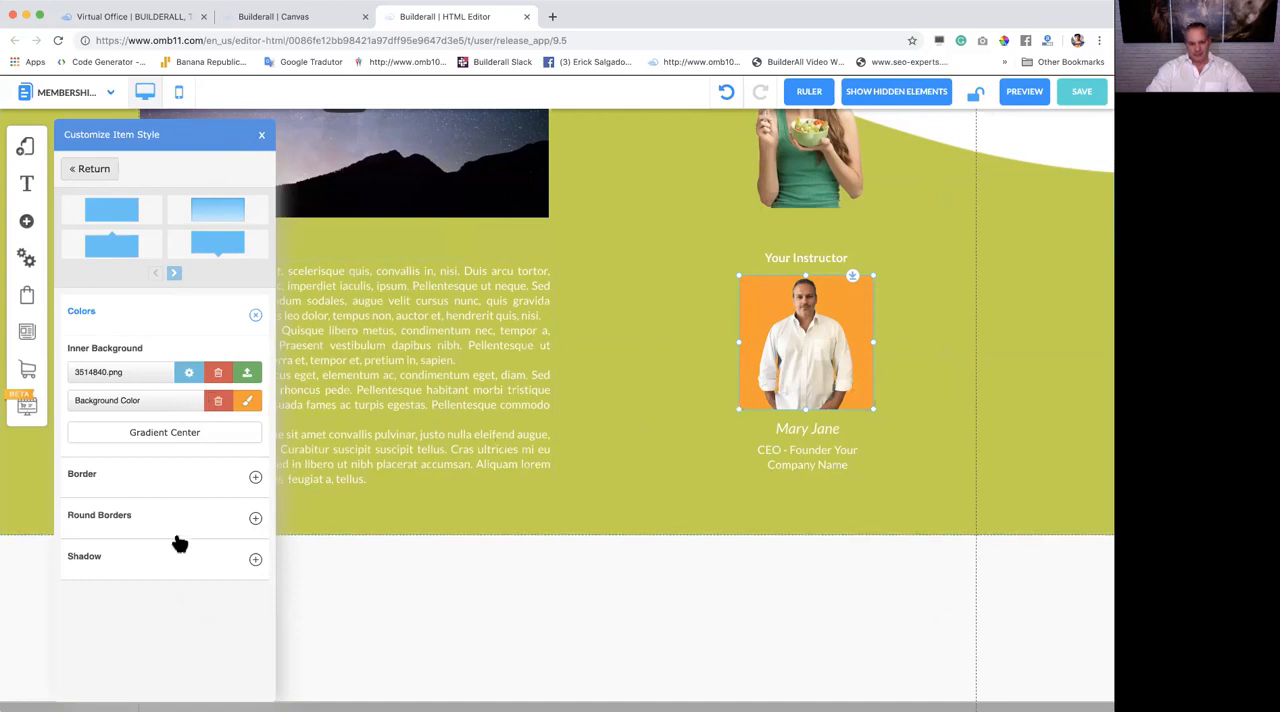
- Round all four corners of the instructor photo box to 100 and close its style settings
left_click(255, 519)
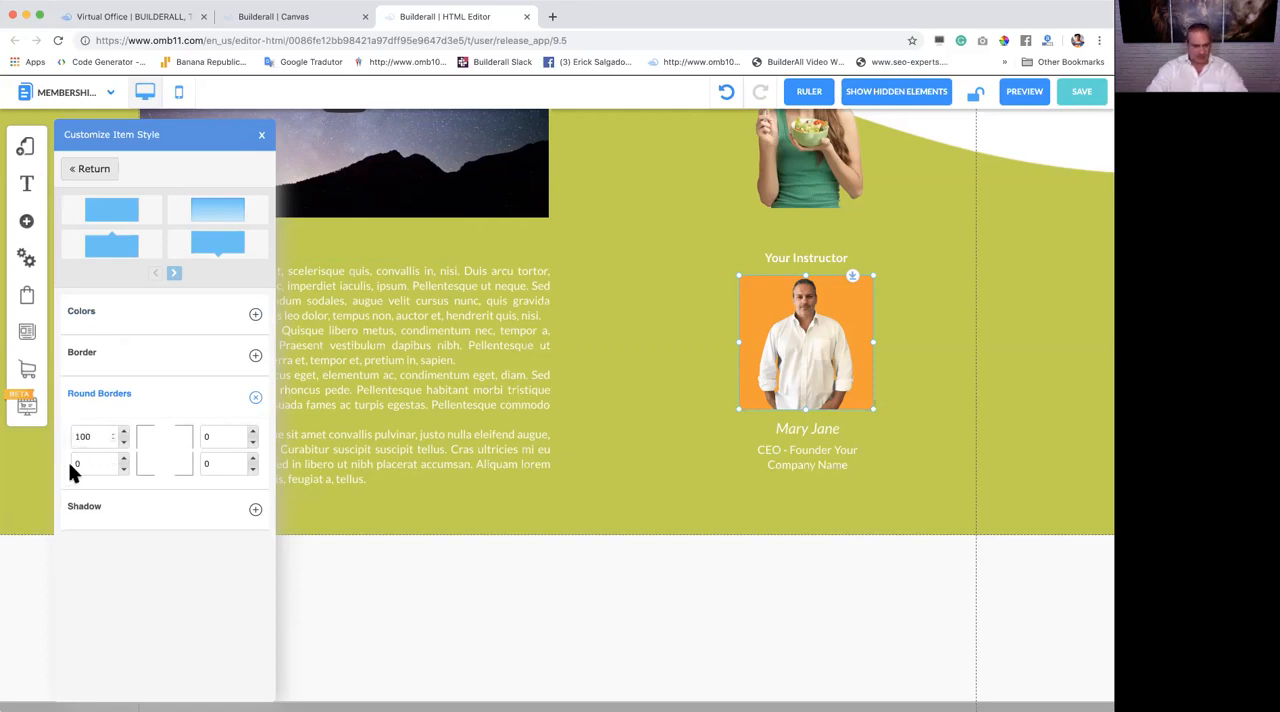
left_click(73, 464)
type("00")
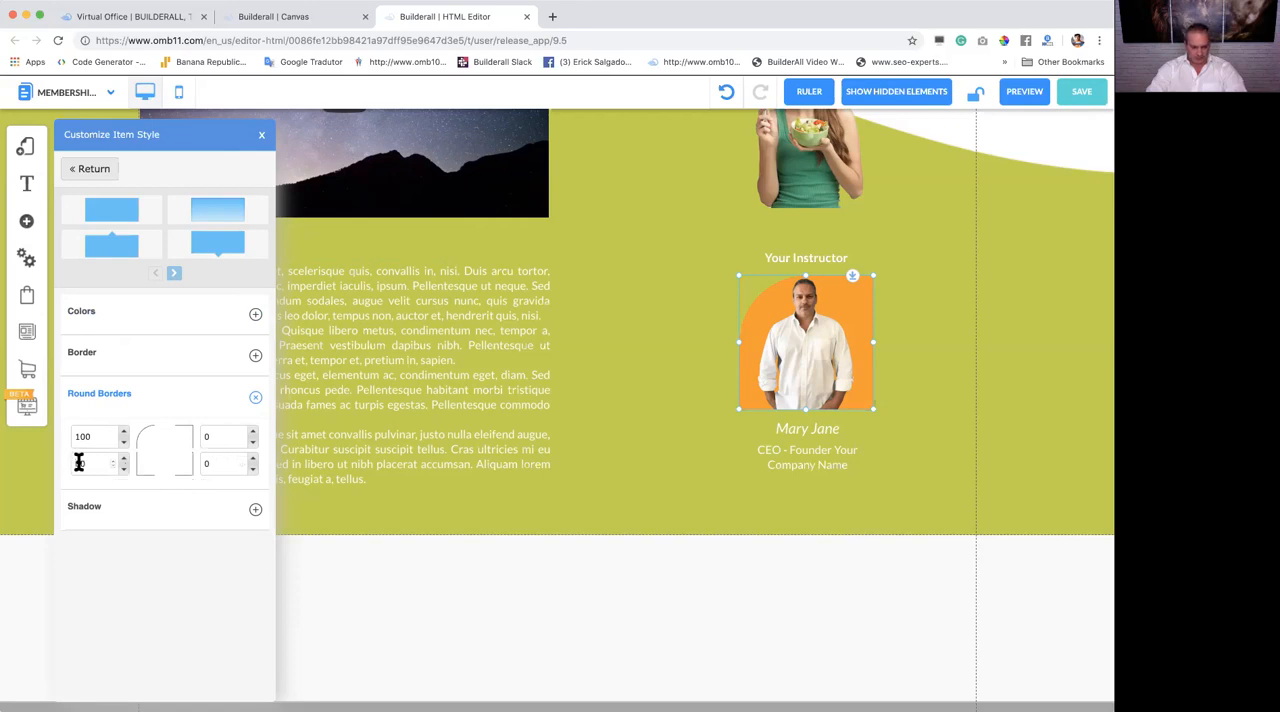
left_click(204, 438)
type("100")
left_click(204, 467)
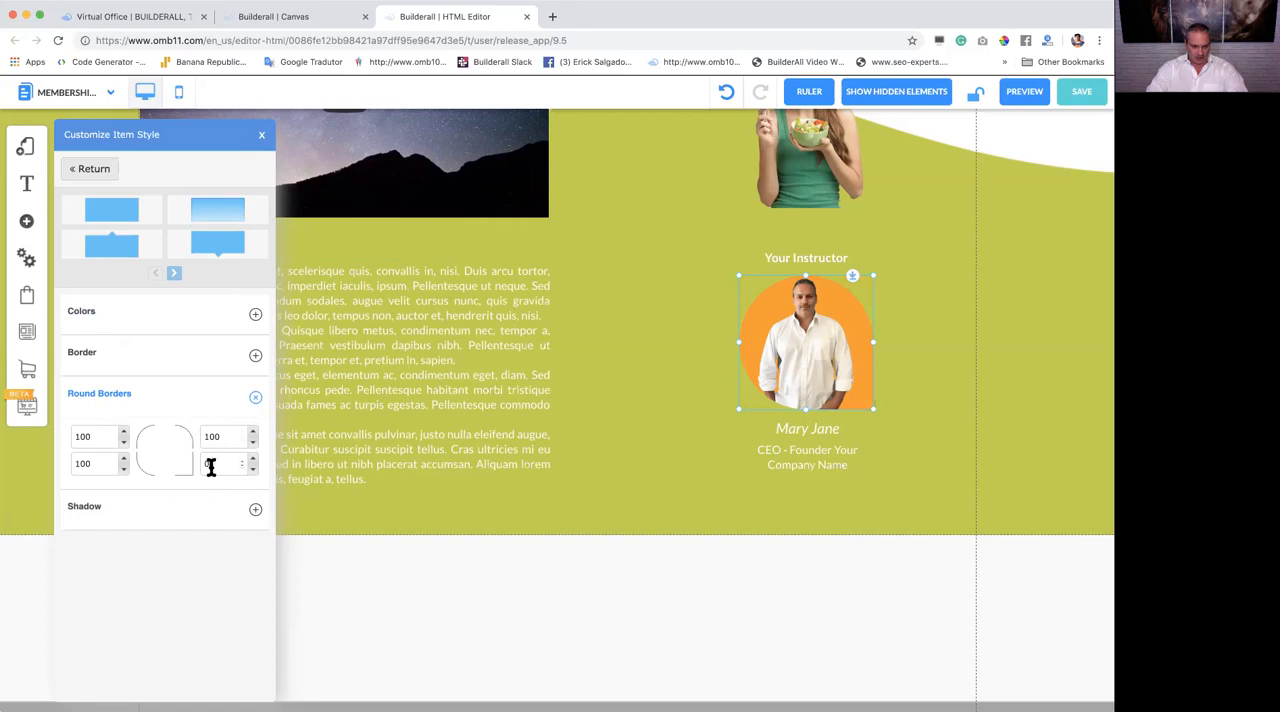
type("100")
left_click(190, 506)
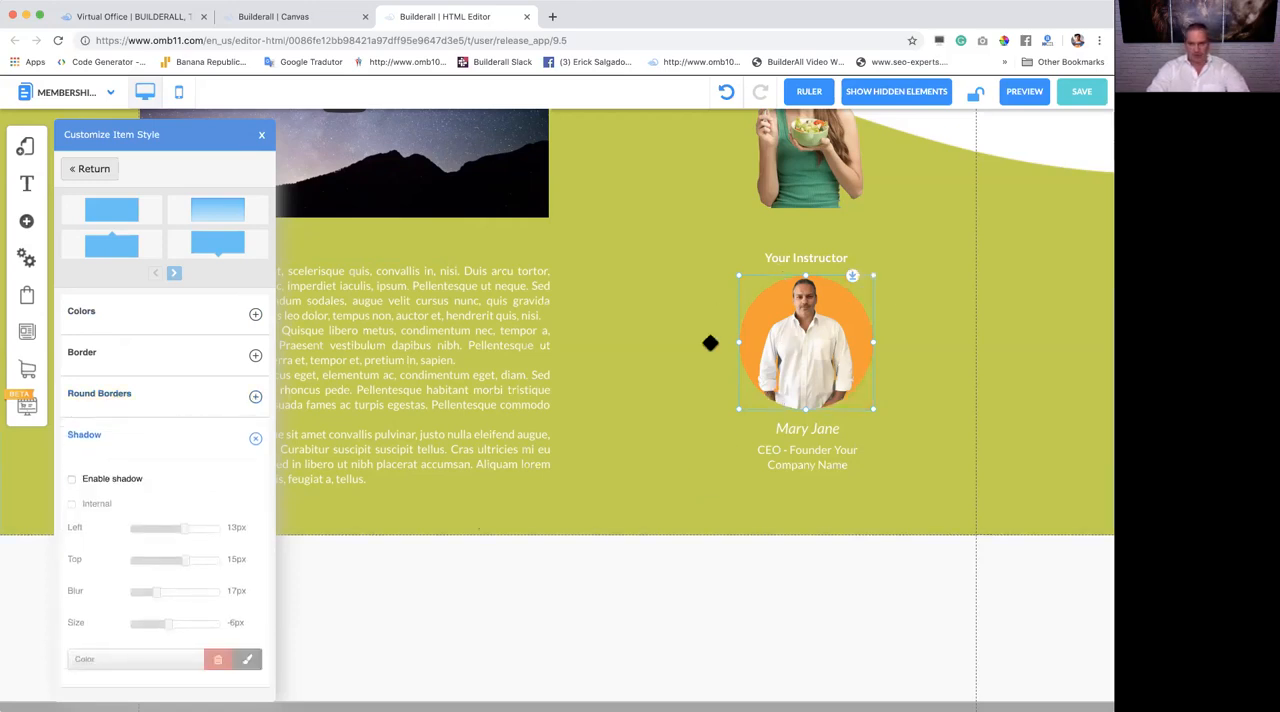
left_click(968, 394)
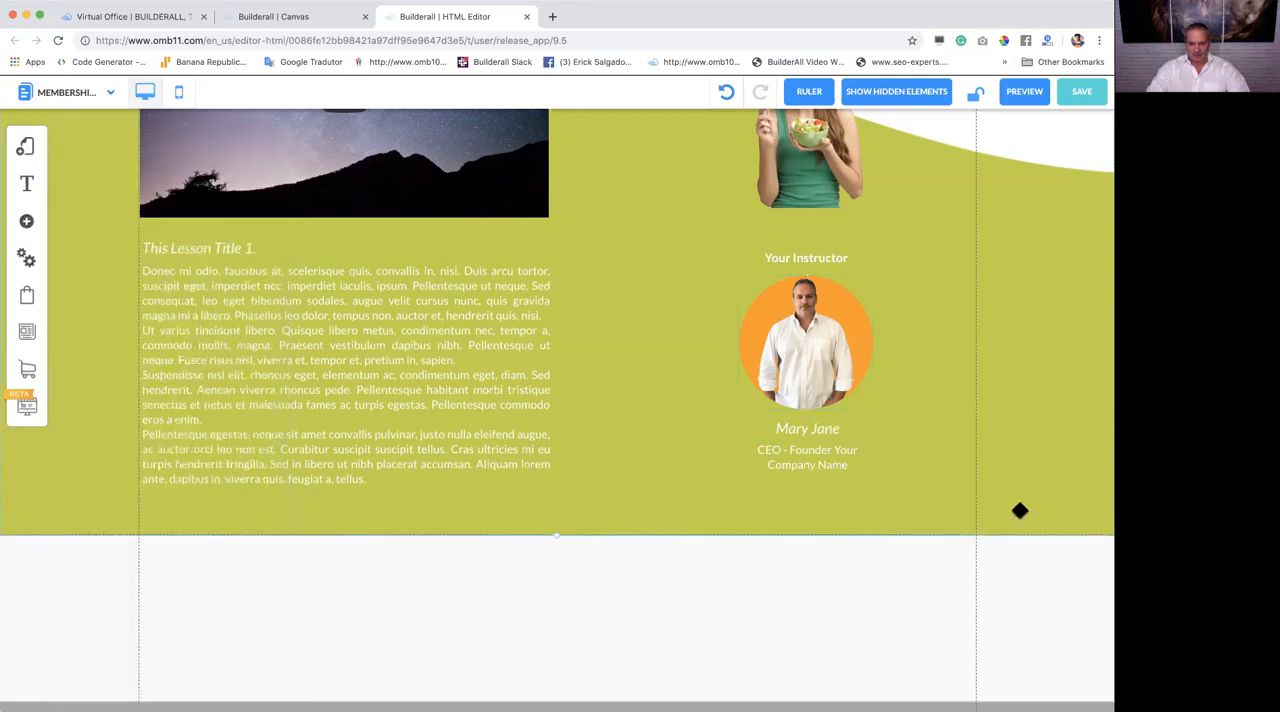
- Shrink the round instructor photo slightly and shift it to sit centered under "Your Instructor"
left_click(856, 372)
mouse_move(877, 420)
left_mouse_down()
mouse_move(886, 523)
mouse_move(931, 403)
mouse_move(980, 346)
mouse_move(749, 374)
mouse_move(814, 409)
mouse_move(832, 535)
mouse_move(946, 531)
mouse_move(966, 471)
mouse_move(874, 401)
left_mouse_up()
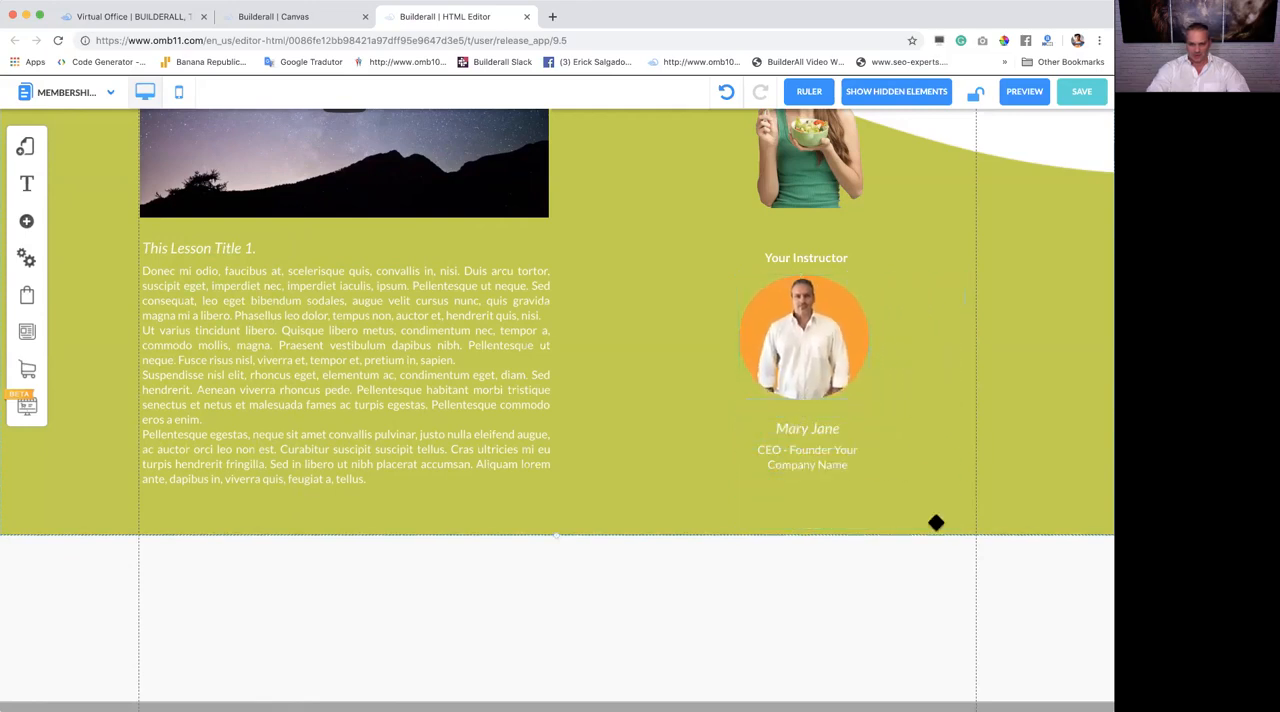
left_click(807, 430)
left_click_drag(845, 366, 850, 371)
left_click(936, 373)
- Duplicate the Membership Page within the Membership layout
scroll(887, 378, "up", 5)
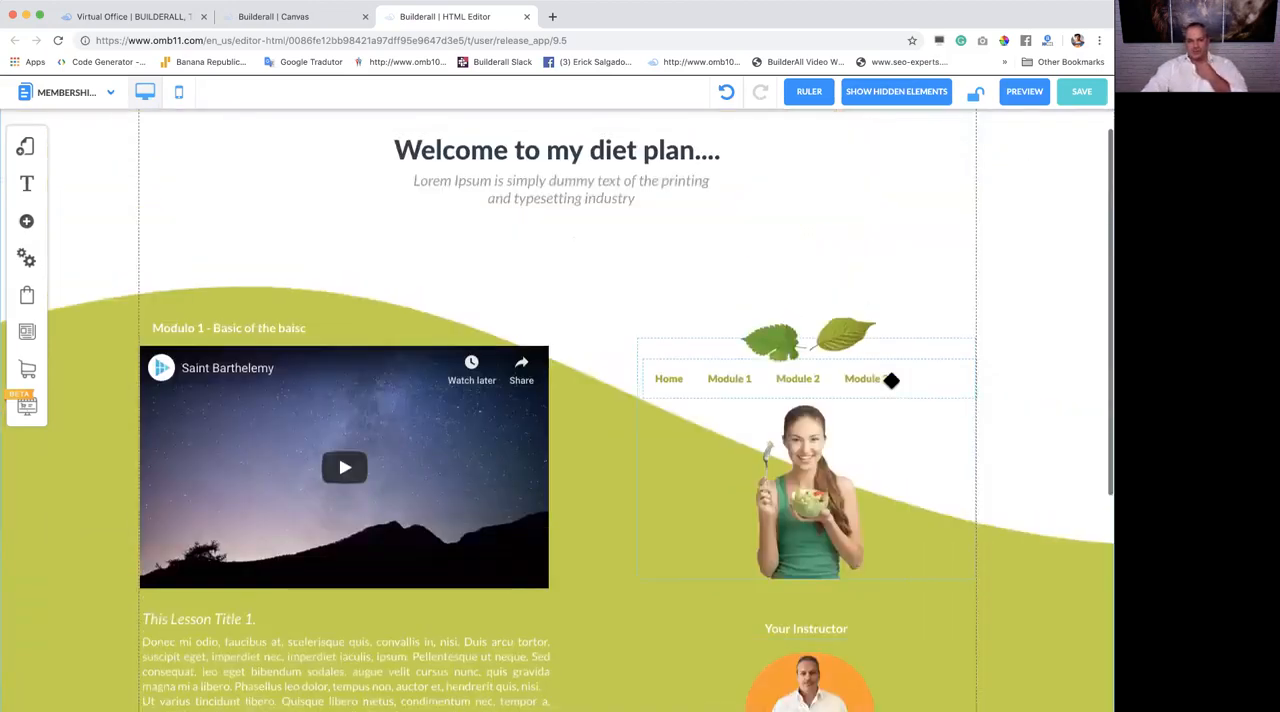
scroll(891, 380, "down", 3)
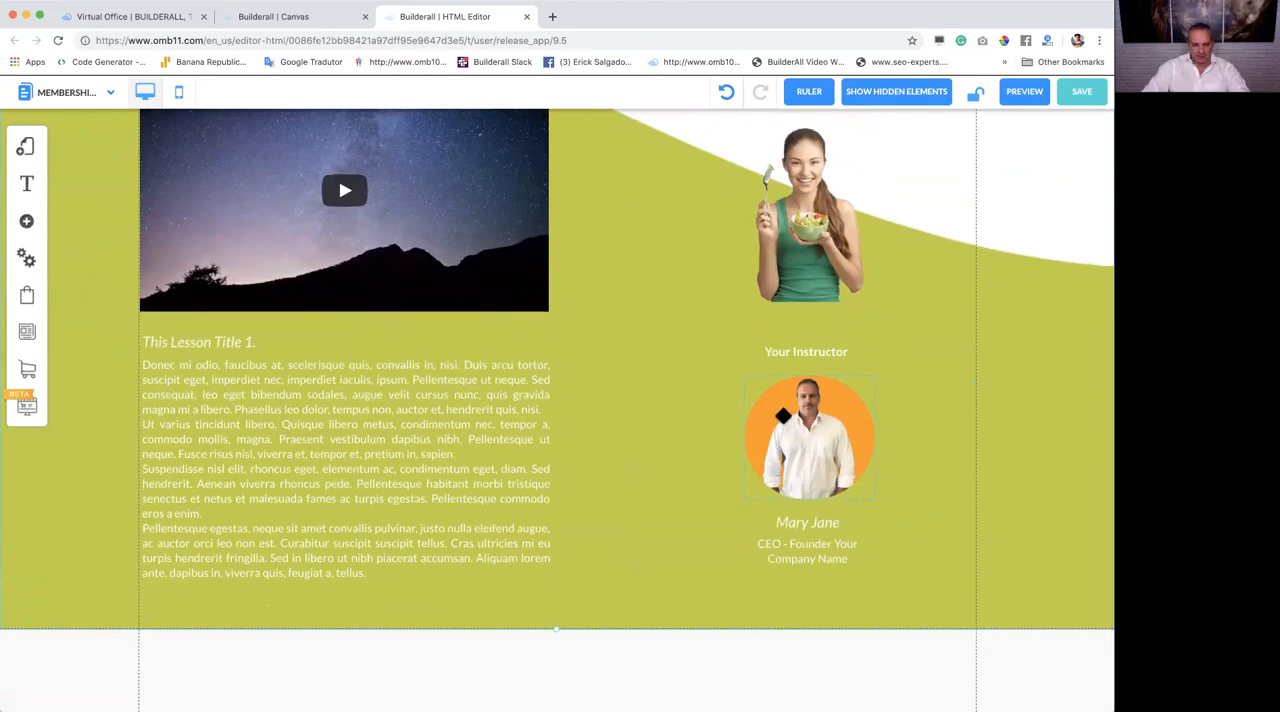
scroll(783, 420, "up", 6)
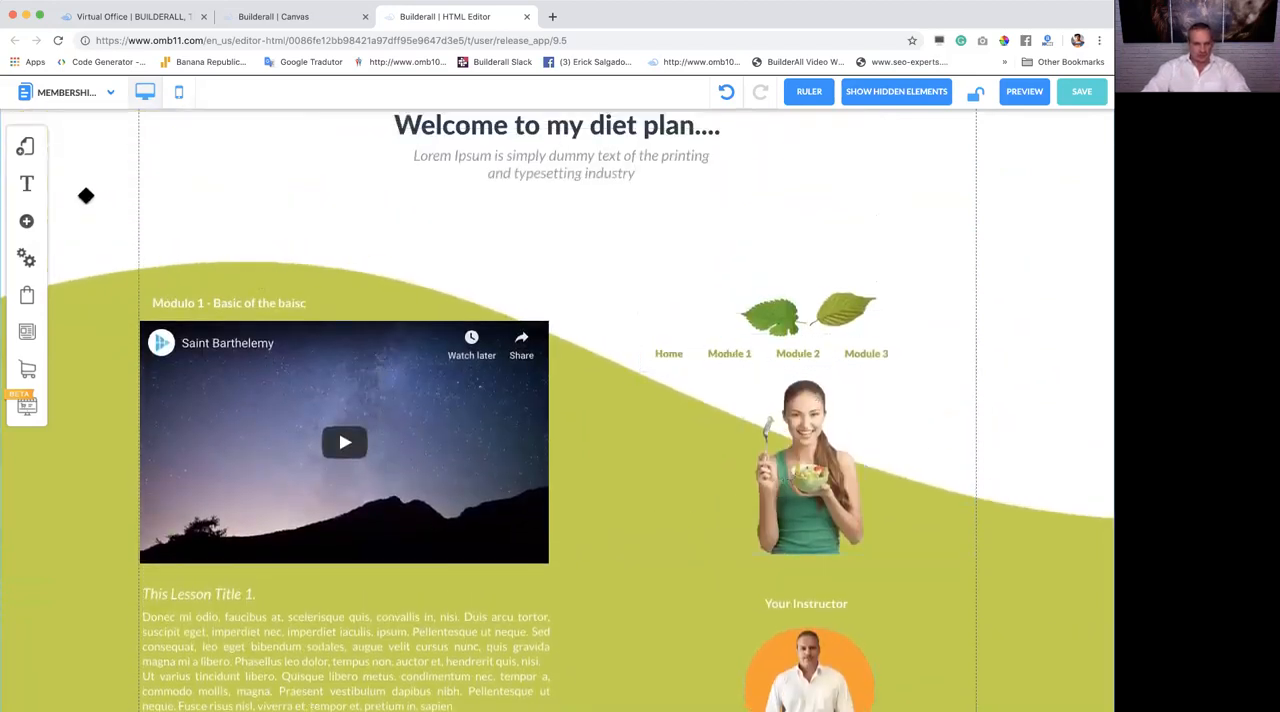
left_click(22, 149)
left_click(237, 207)
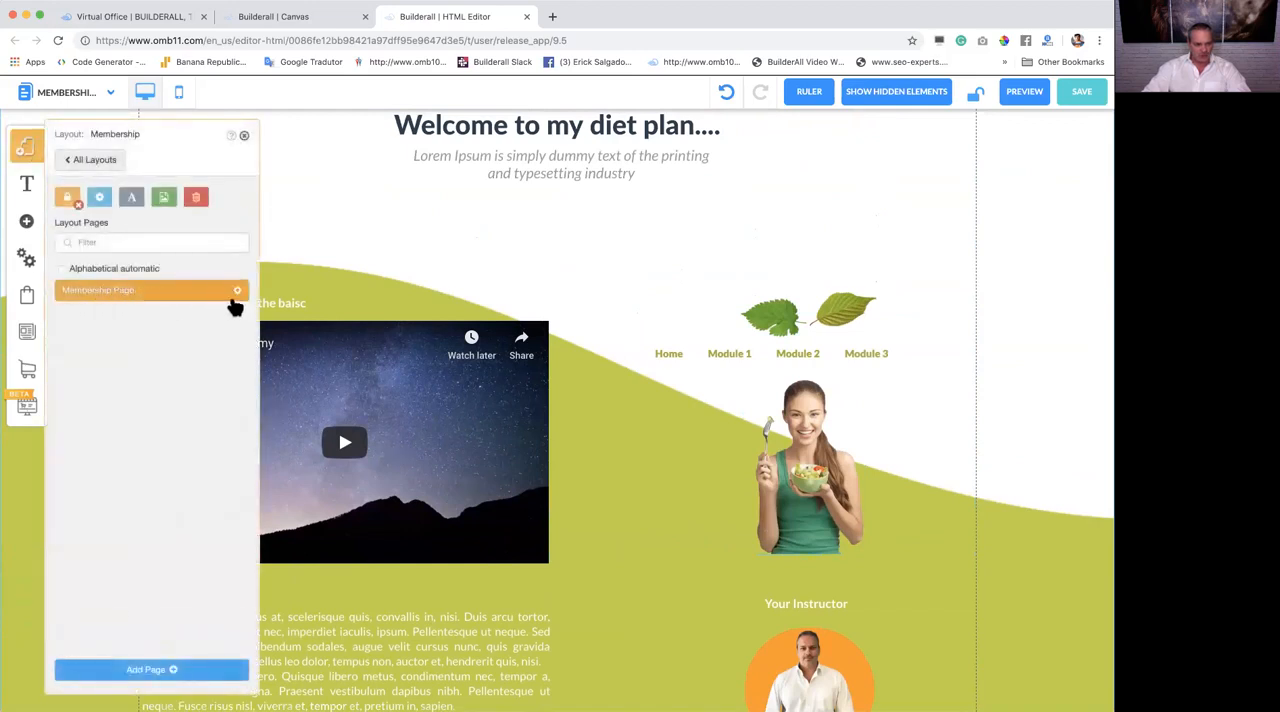
left_click(239, 295)
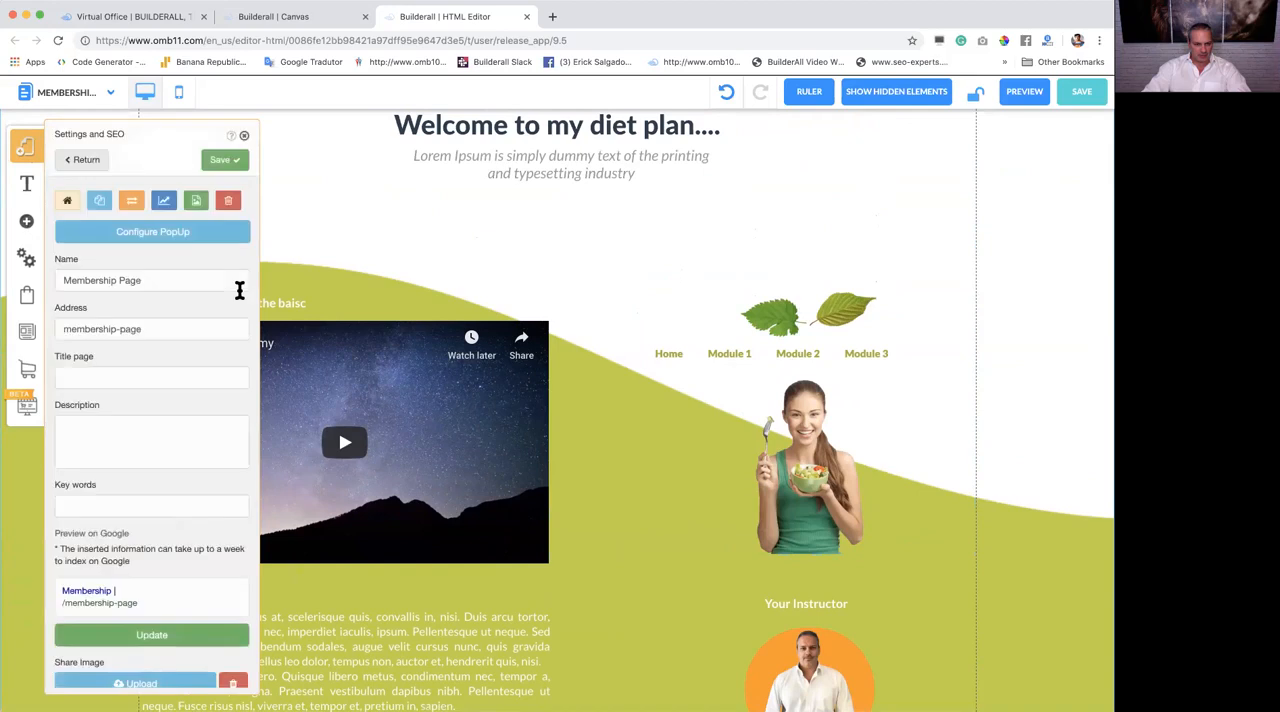
left_click(99, 203)
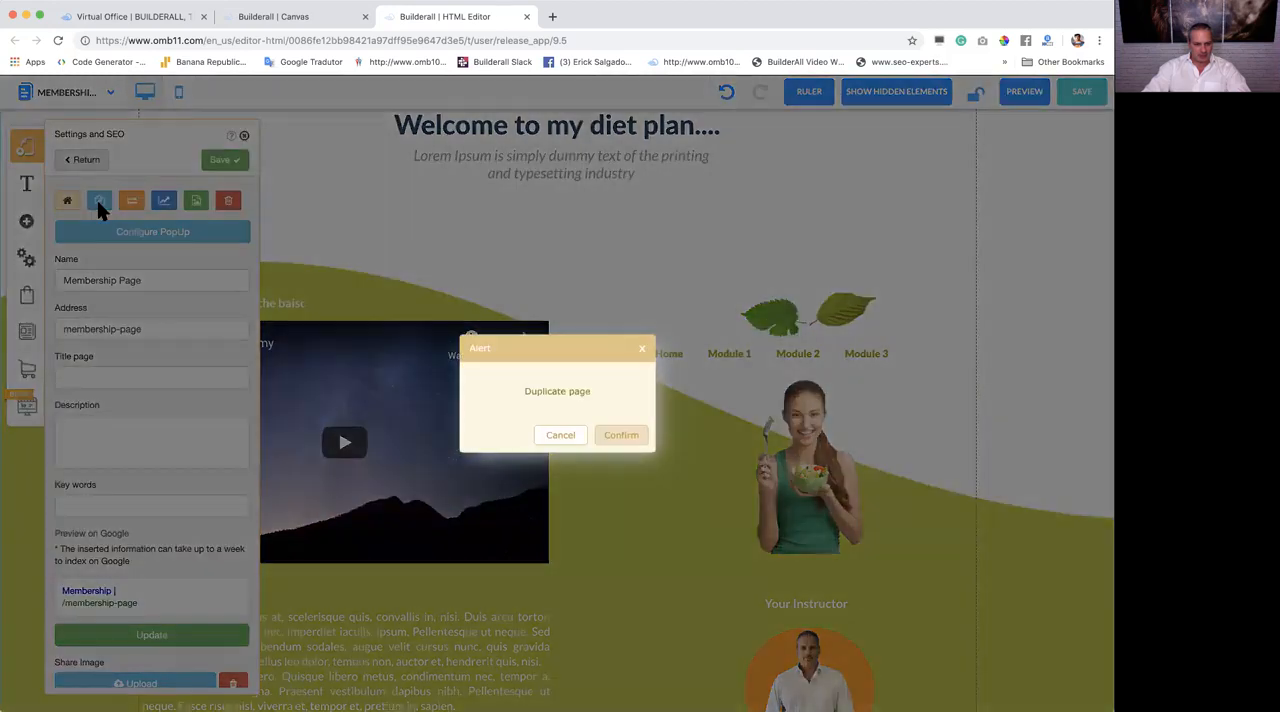
left_click(630, 437)
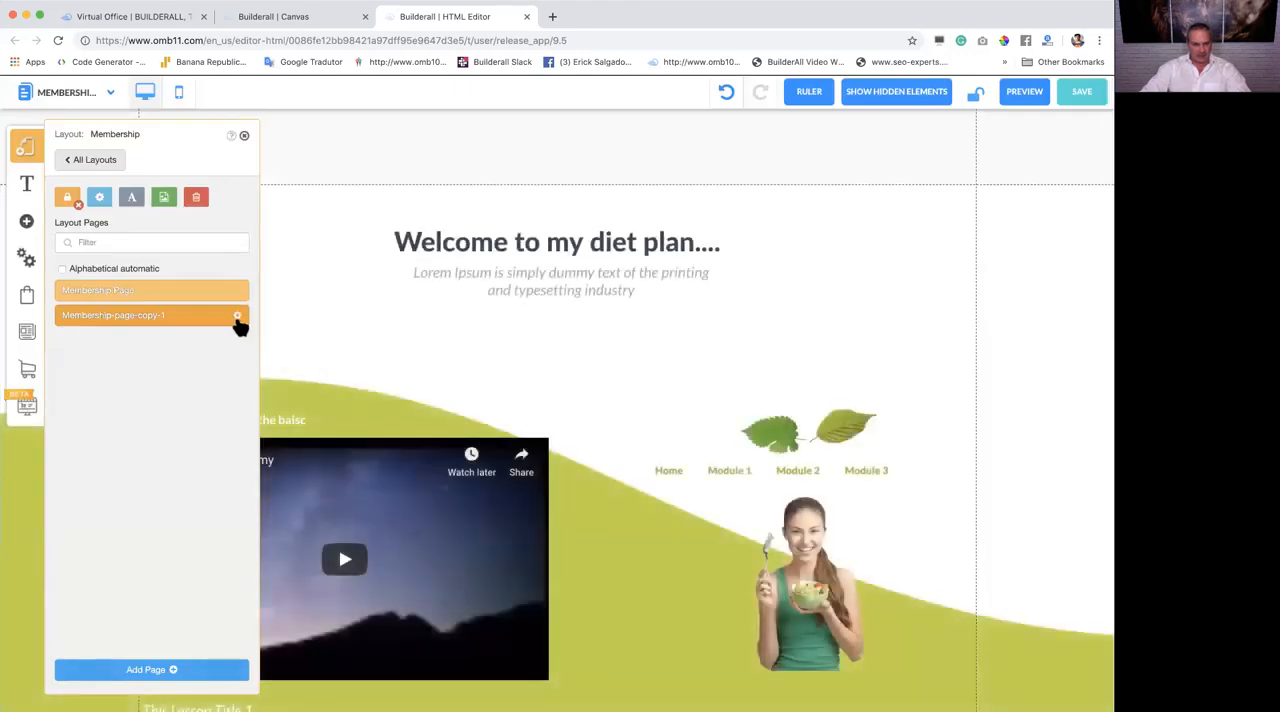
- Rename the duplicated membership page as "lesson 2" in its page settings
left_click(237, 318)
left_click_drag(170, 276, 40, 288)
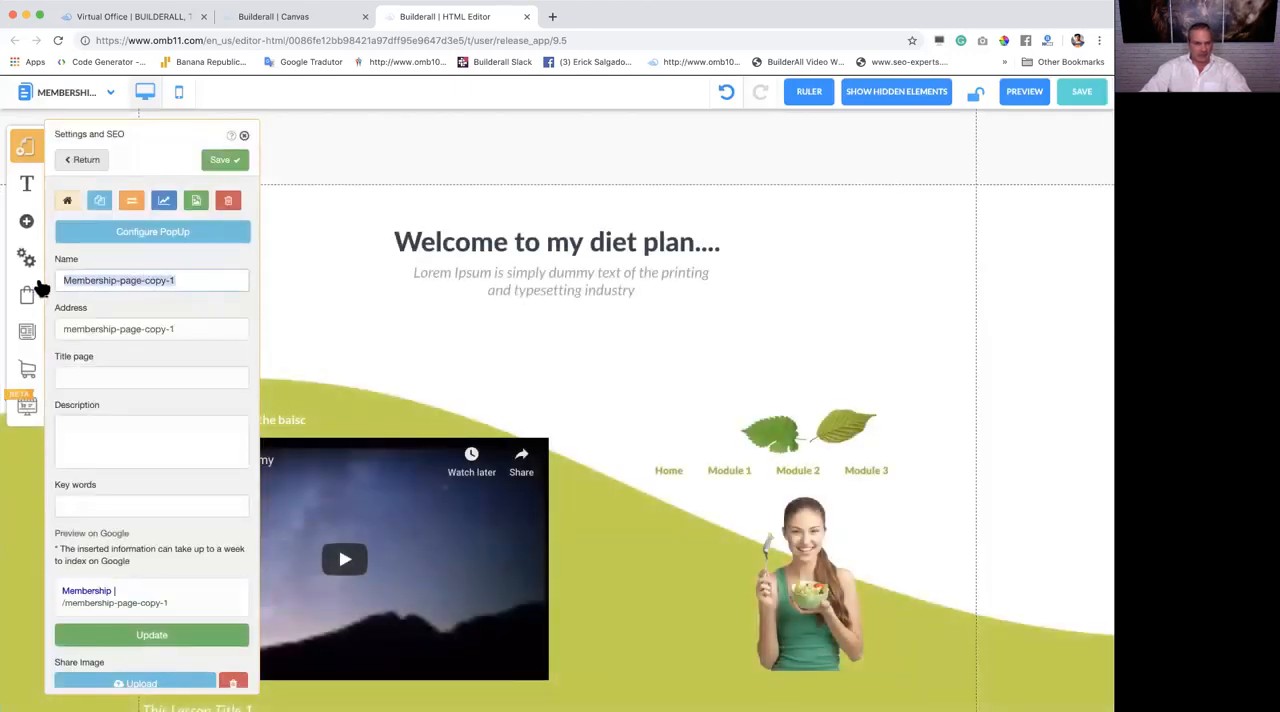
type("lesson 1")
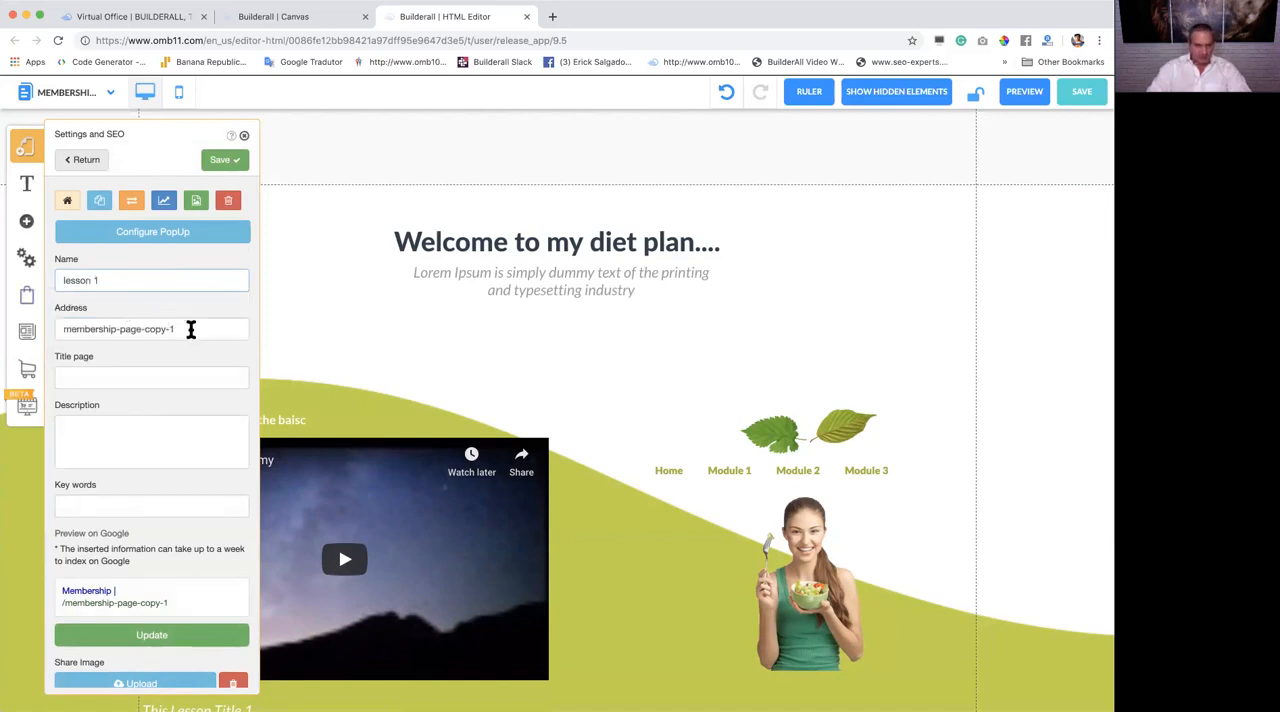
left_click_drag(191, 329, 51, 330)
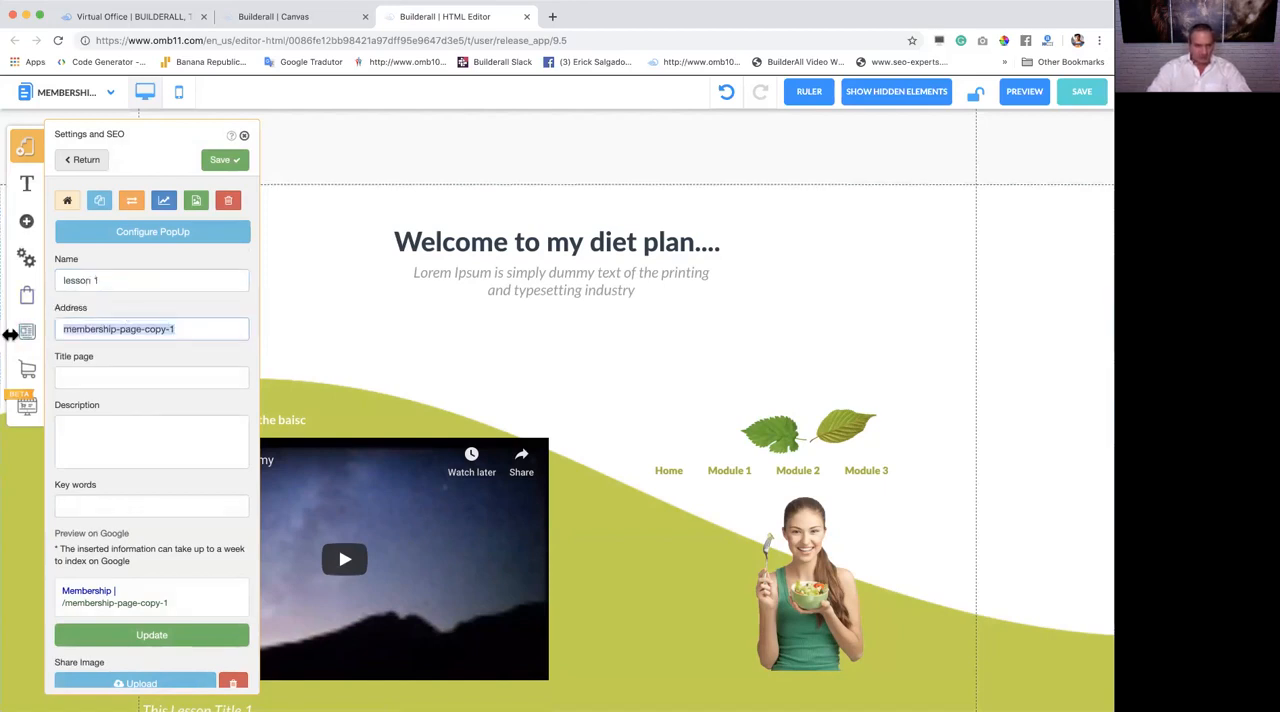
left_click(116, 281)
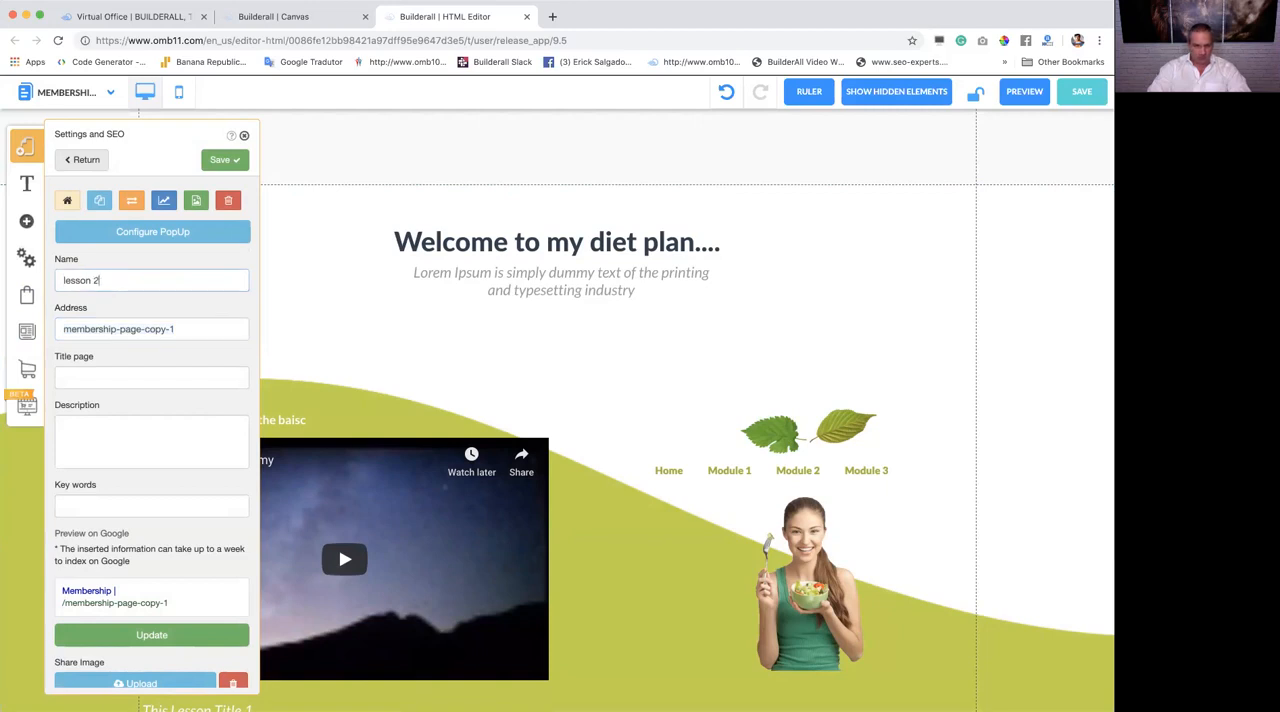
- Set the page's address to "lesson2" without a space and save its settings
left_click_drag(193, 331, 64, 329)
type("l")
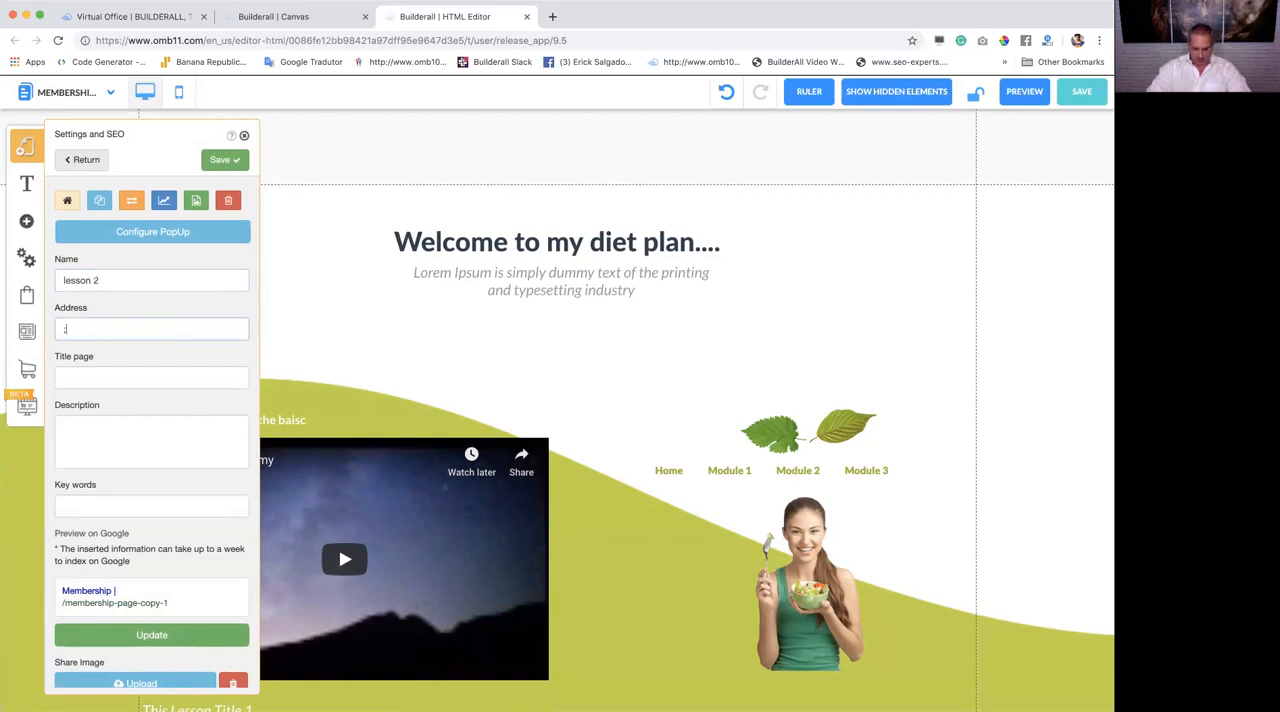
type("esson 2")
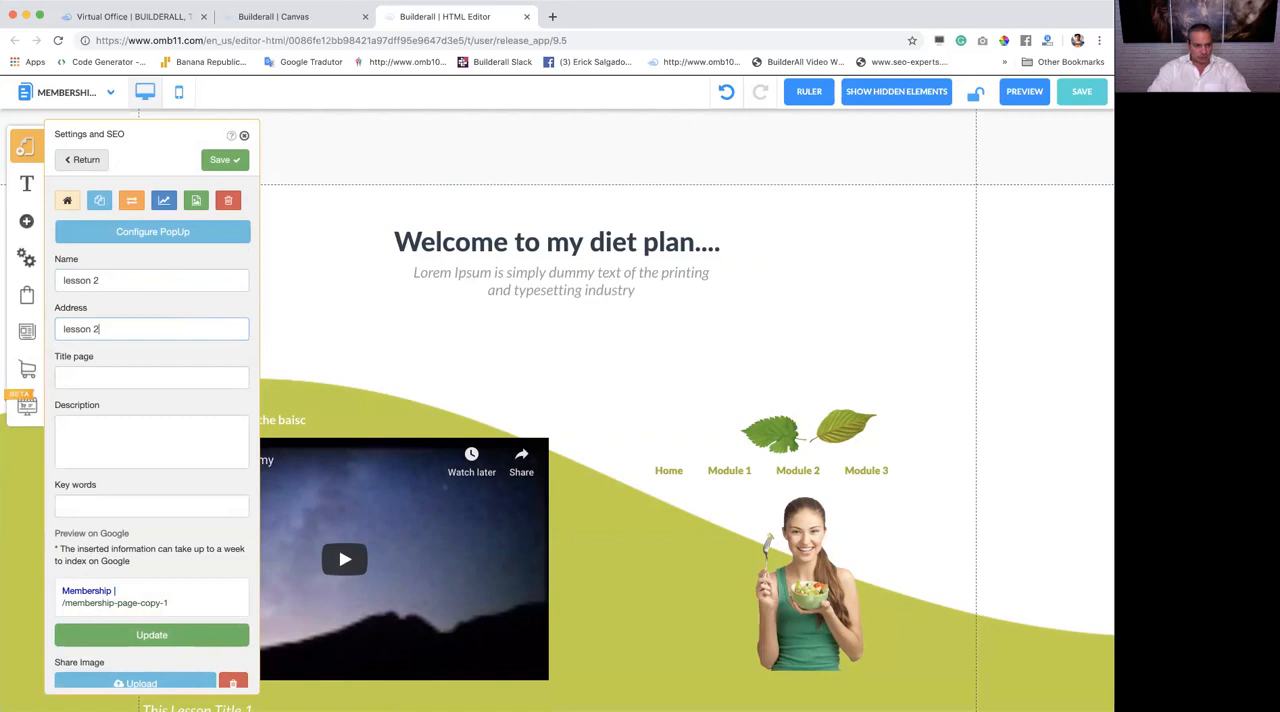
left_click(230, 160)
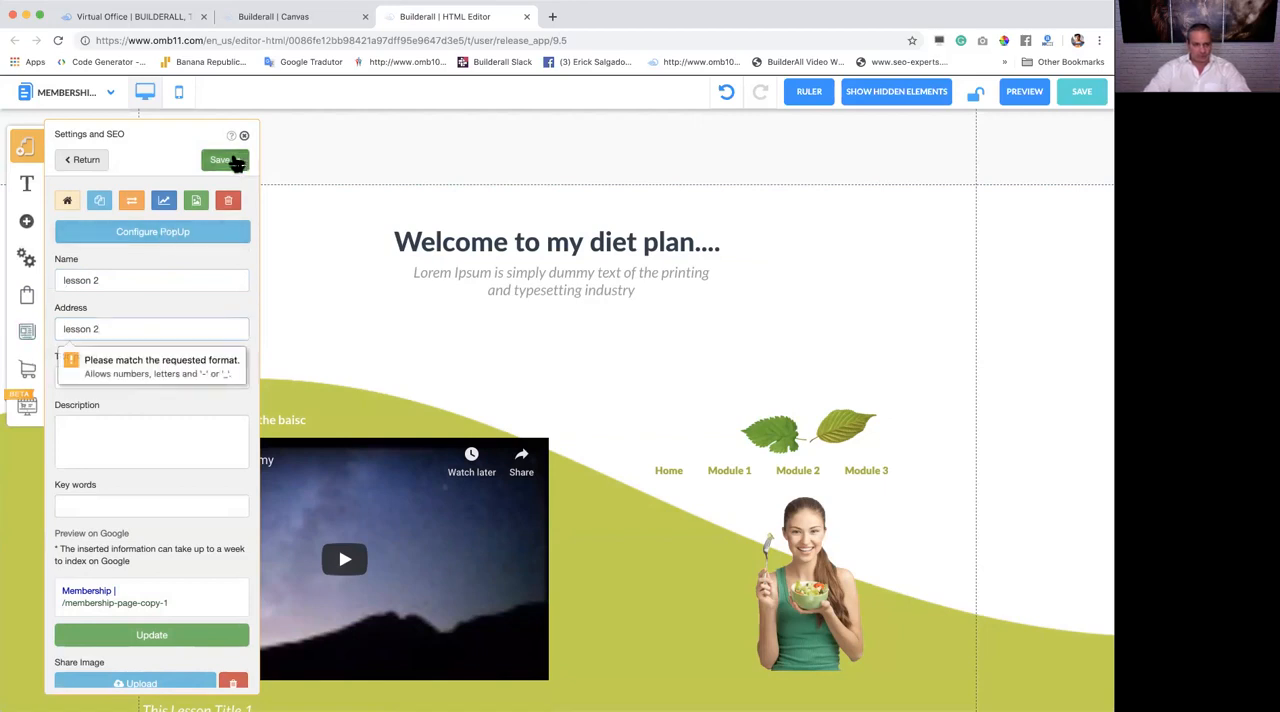
left_click(233, 161)
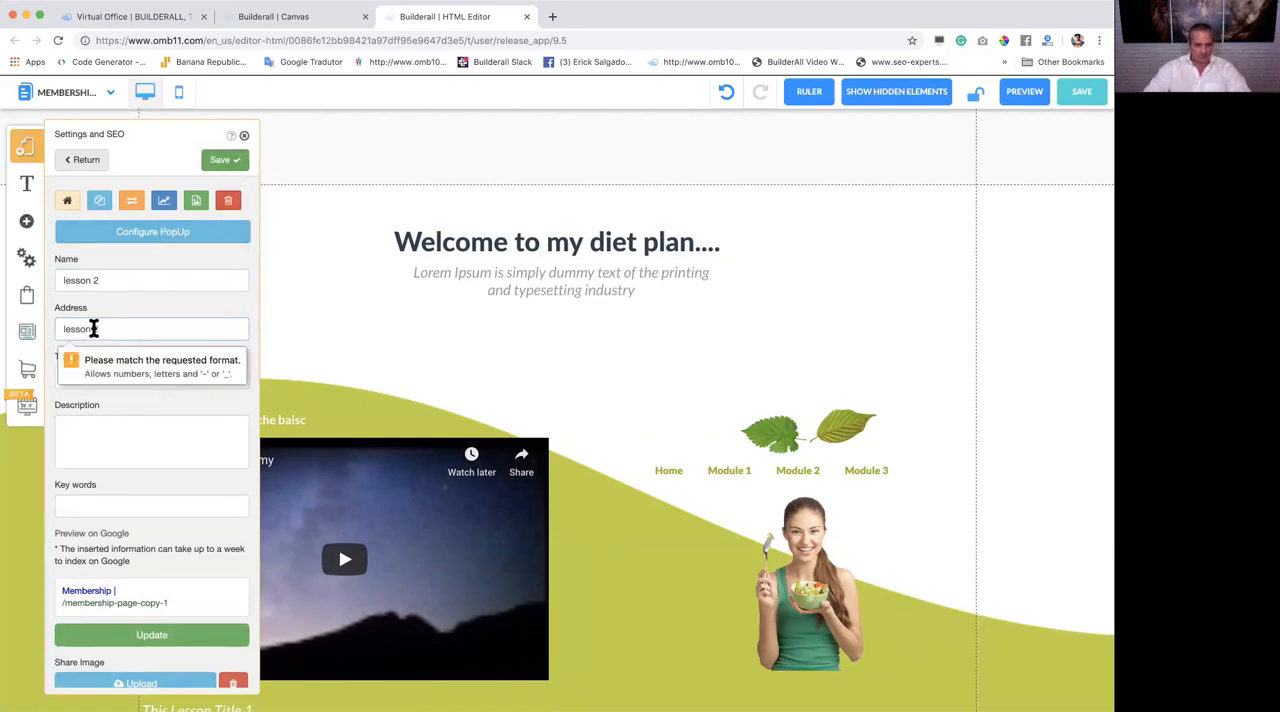
key("BackSpace")
left_click(229, 161)
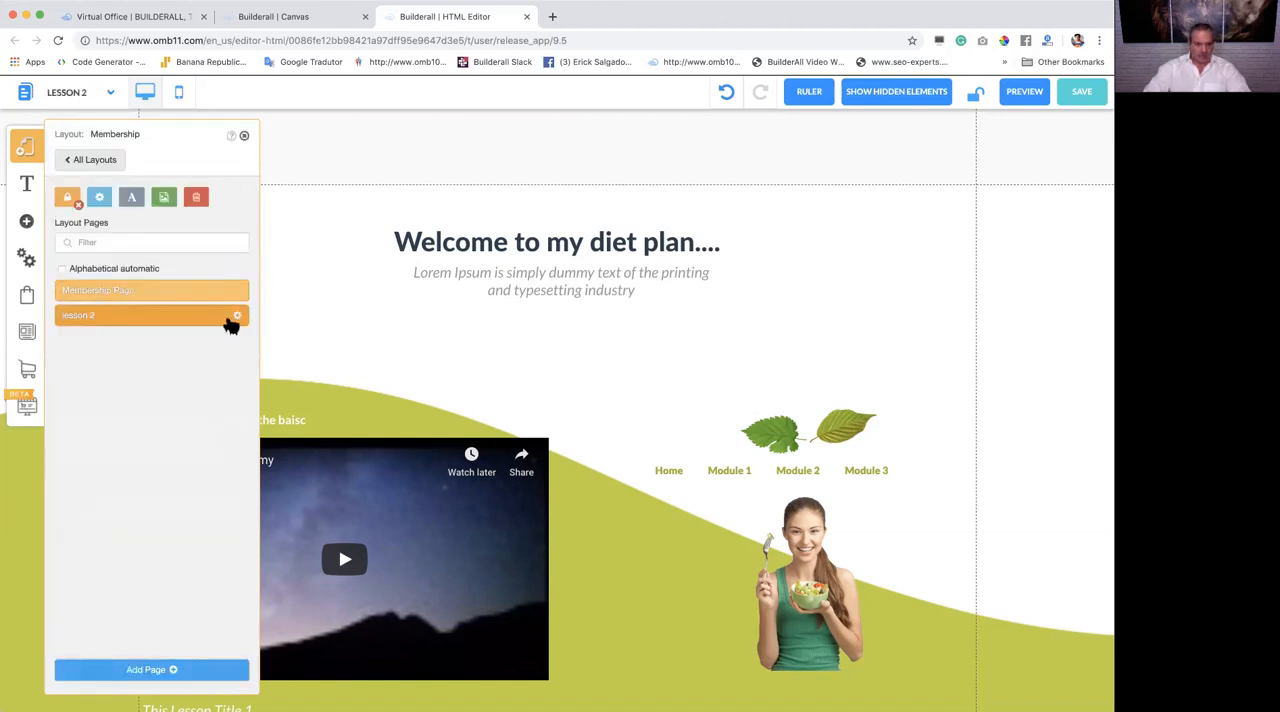
- Change the lesson title under the video to "This Lesson Title 2." and correct the heading above it to "Modulo 1 - Basic of the basic"
scroll(559, 352, "down", 3)
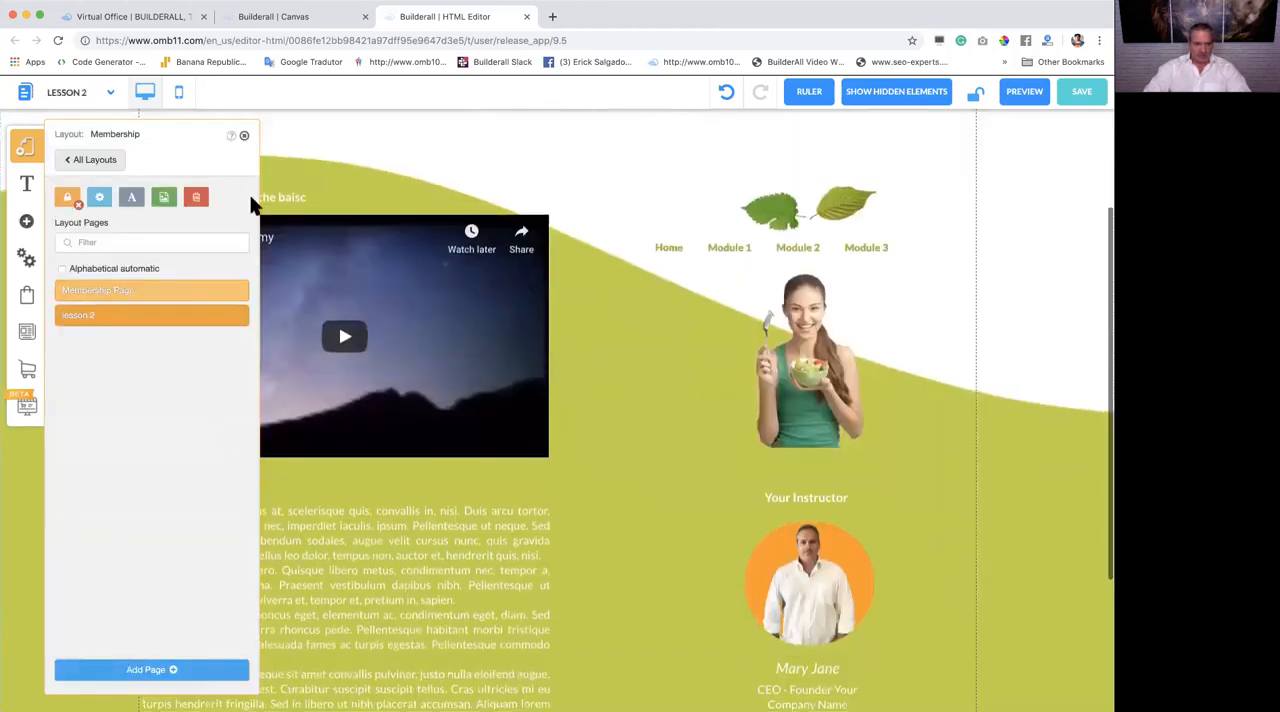
left_click(244, 135)
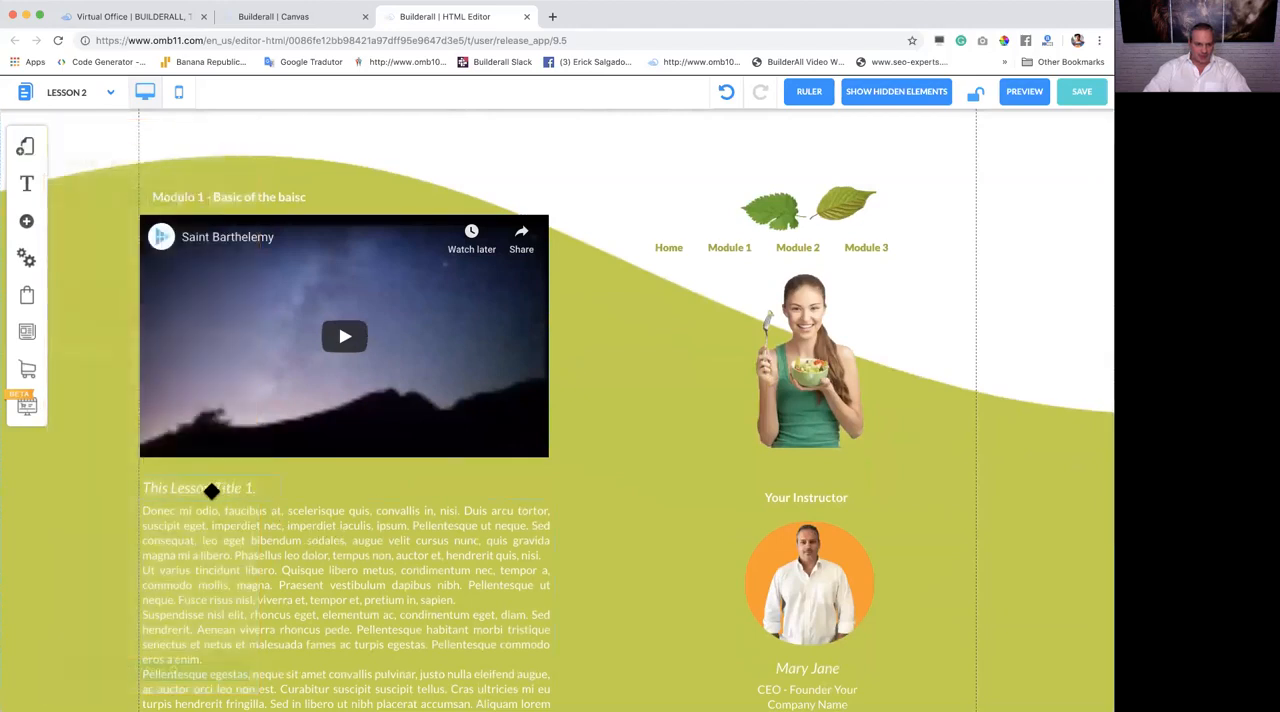
left_click(254, 489)
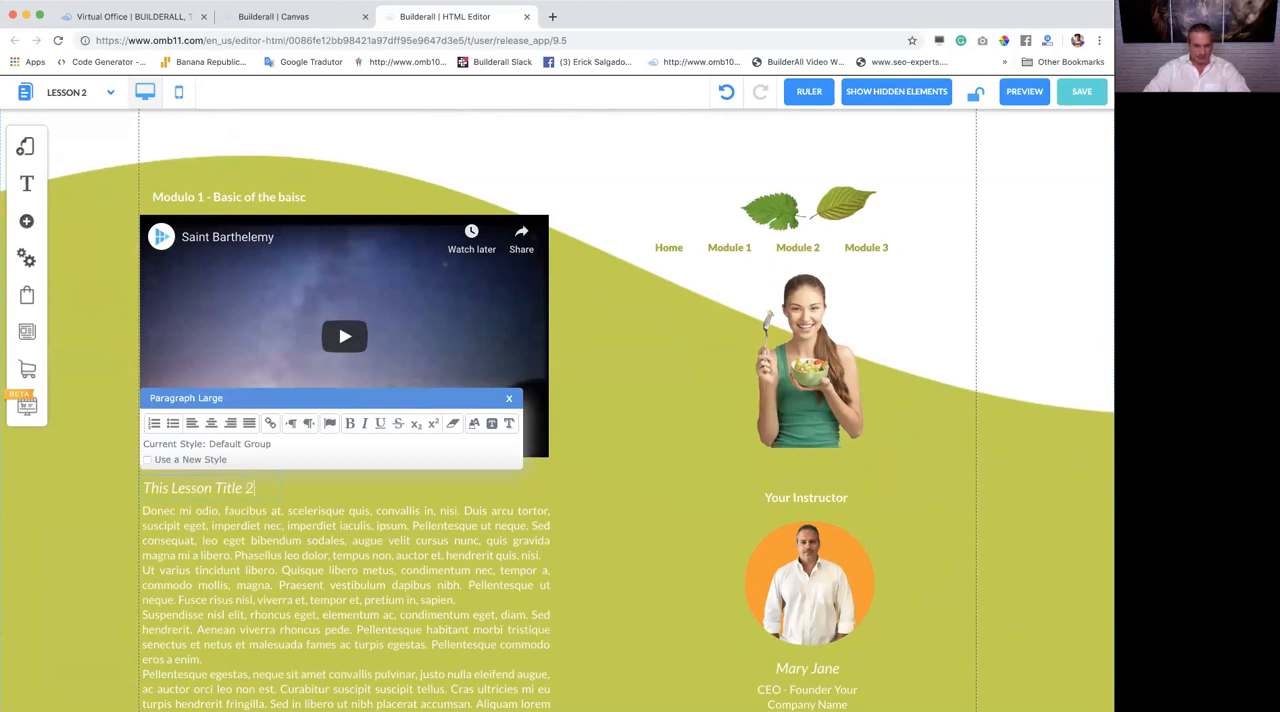
left_click(620, 455)
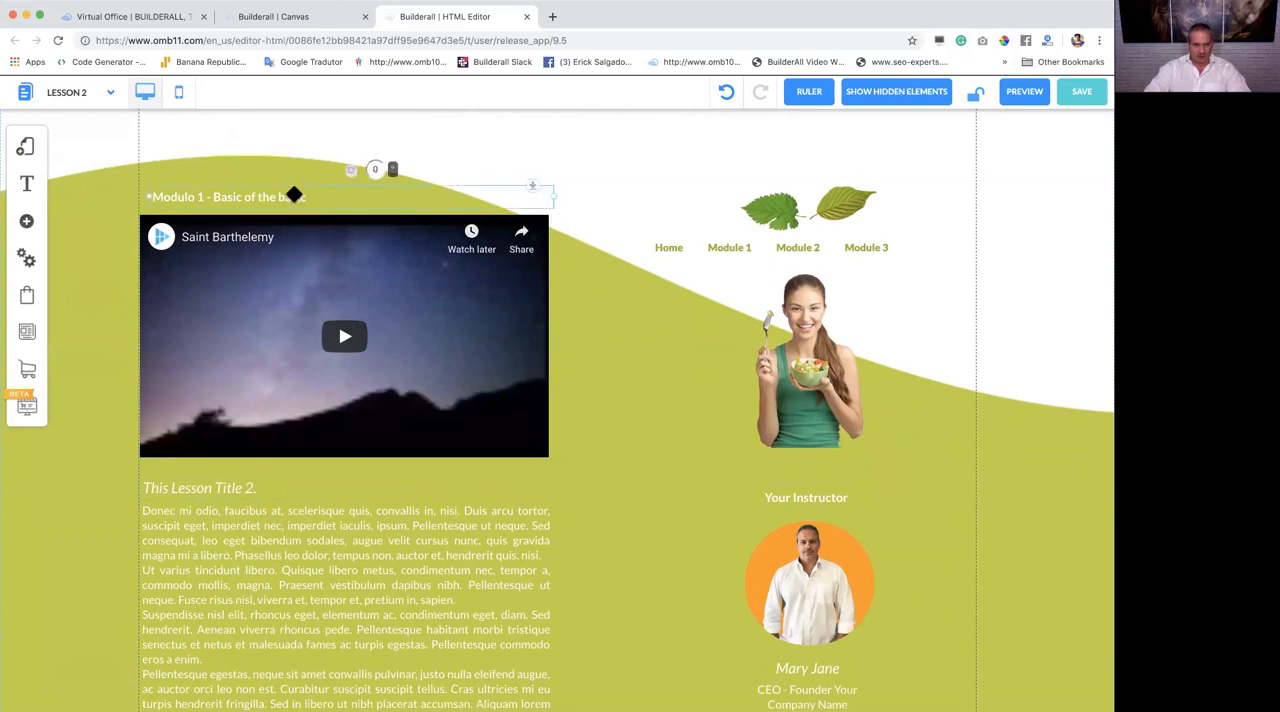
left_click(323, 196)
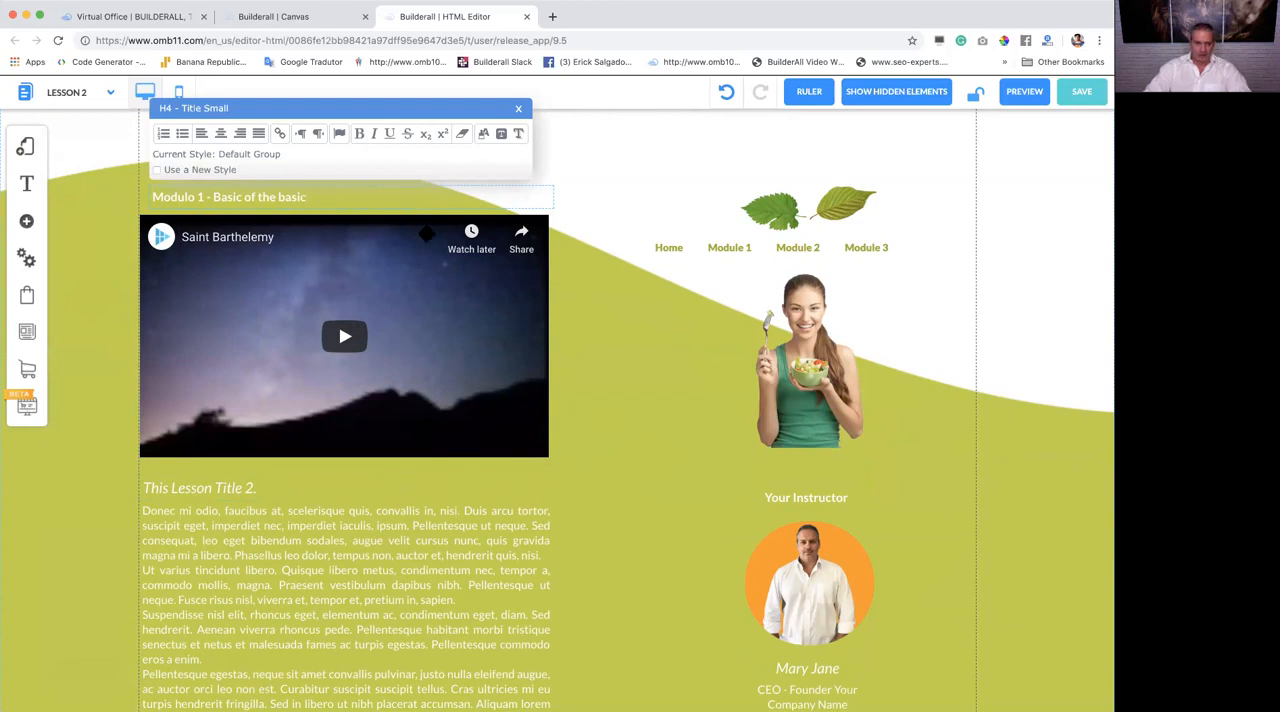
left_click(593, 305)
- Duplicate the lesson 2 page within the Membership layout
left_click(26, 149)
left_click(240, 206)
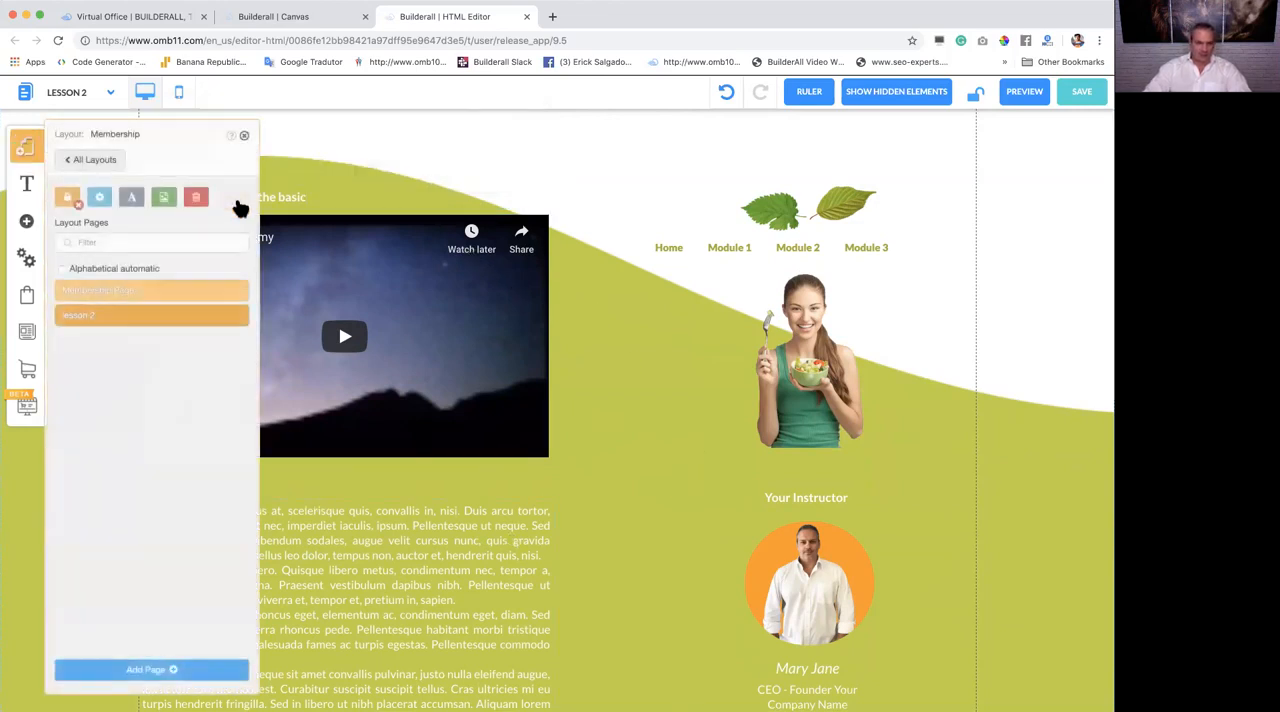
left_click(237, 318)
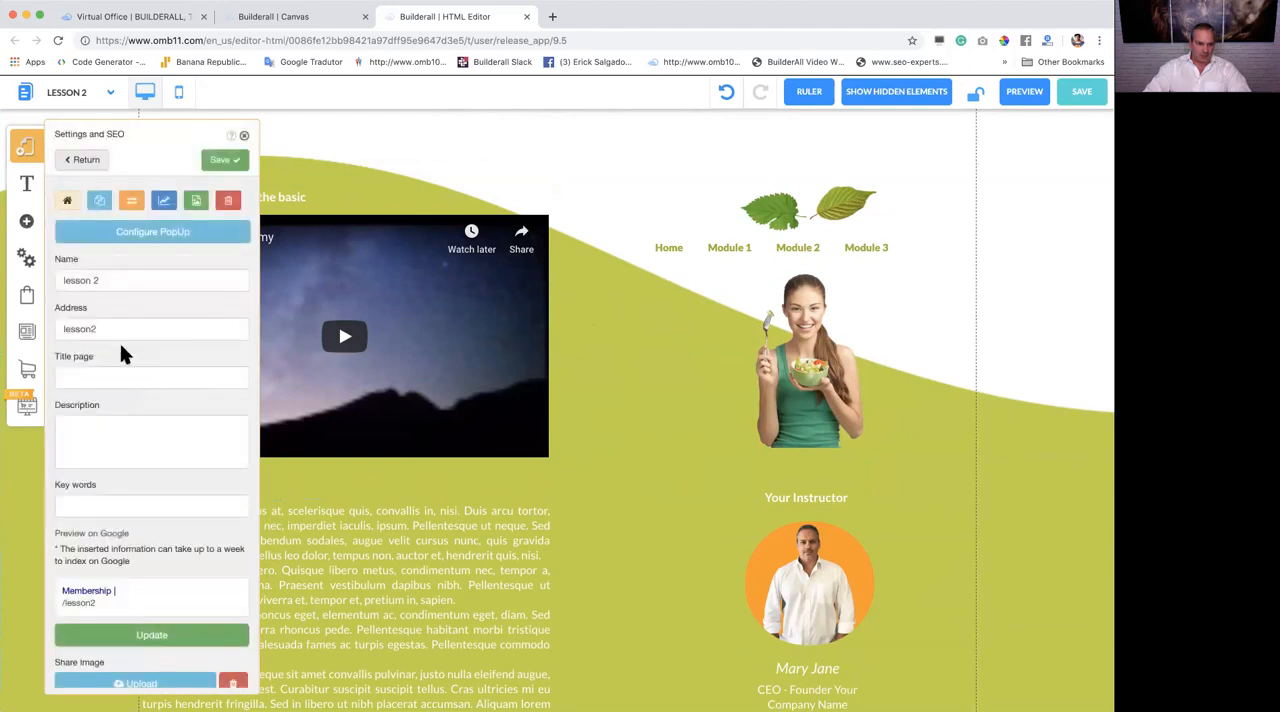
left_click(99, 200)
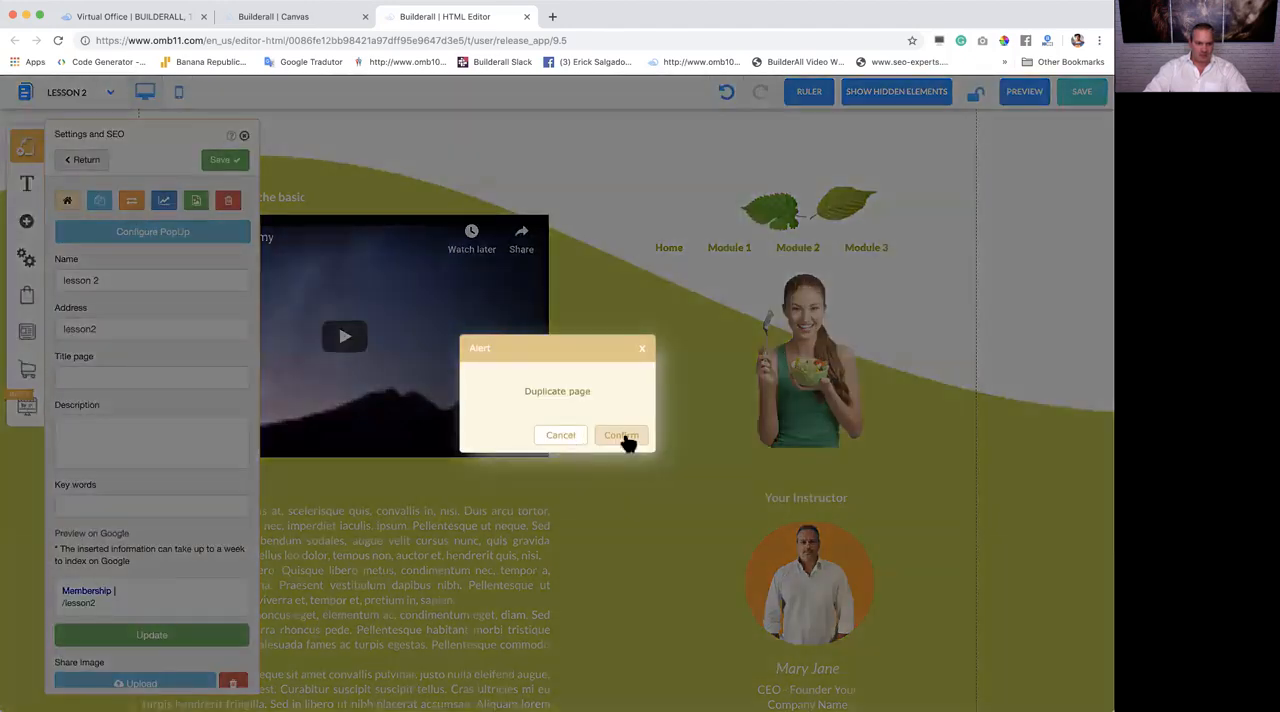
left_click(622, 436)
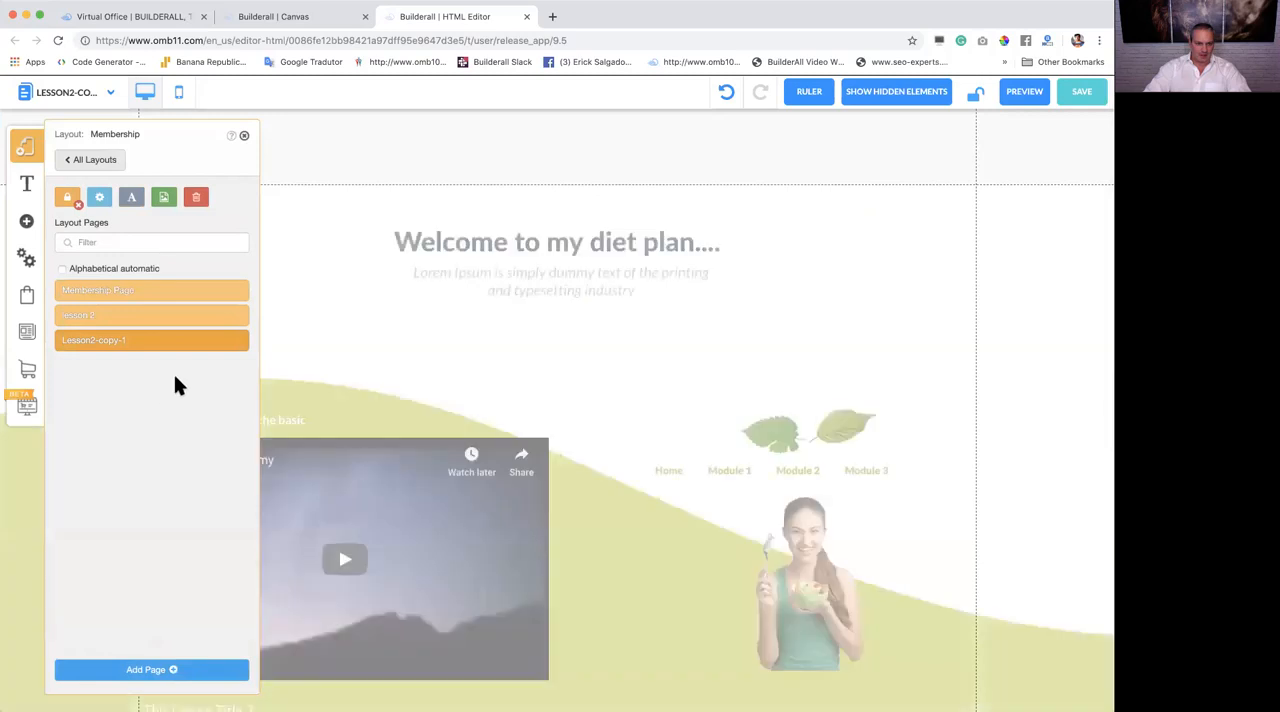
- Rename the copied lesson page as "Lesson3", update its address for lesson 3, and save its settings
left_click(236, 341)
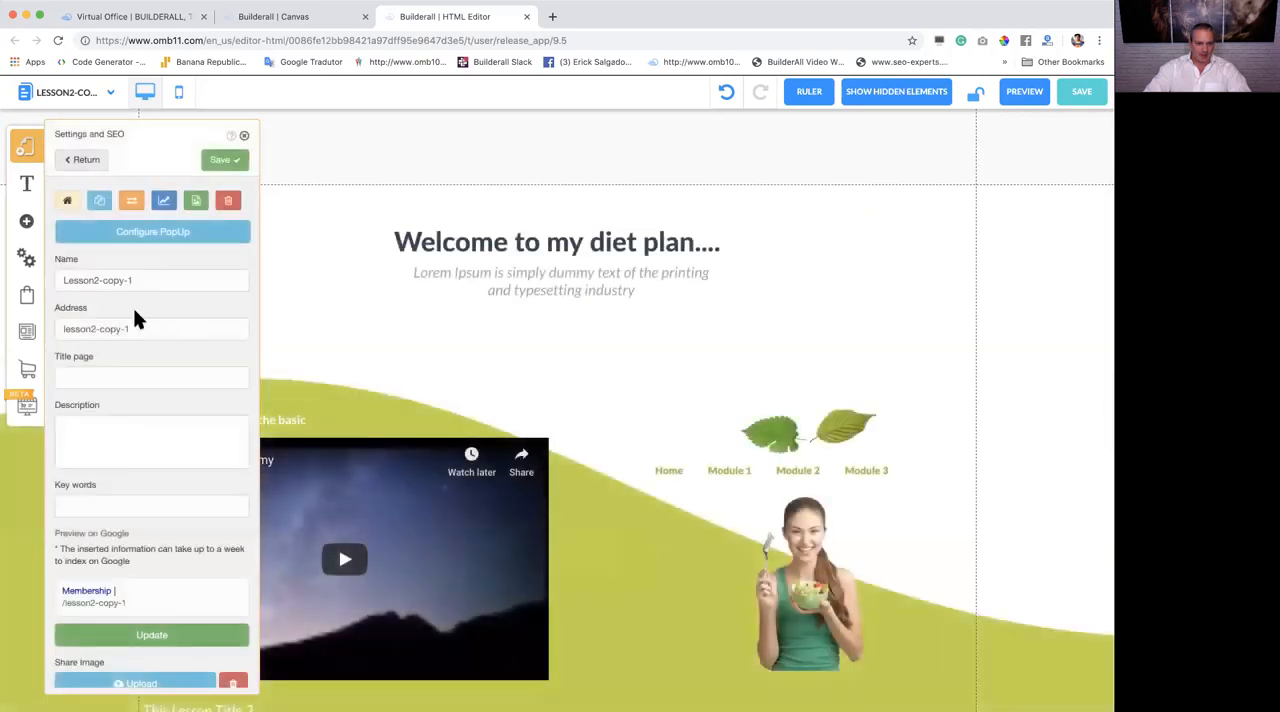
left_click(213, 284)
key("BackSpace")
key("BackSpace")
key("BackSpace")
key("BackSpace")
key("BackSpace")
key("BackSpace")
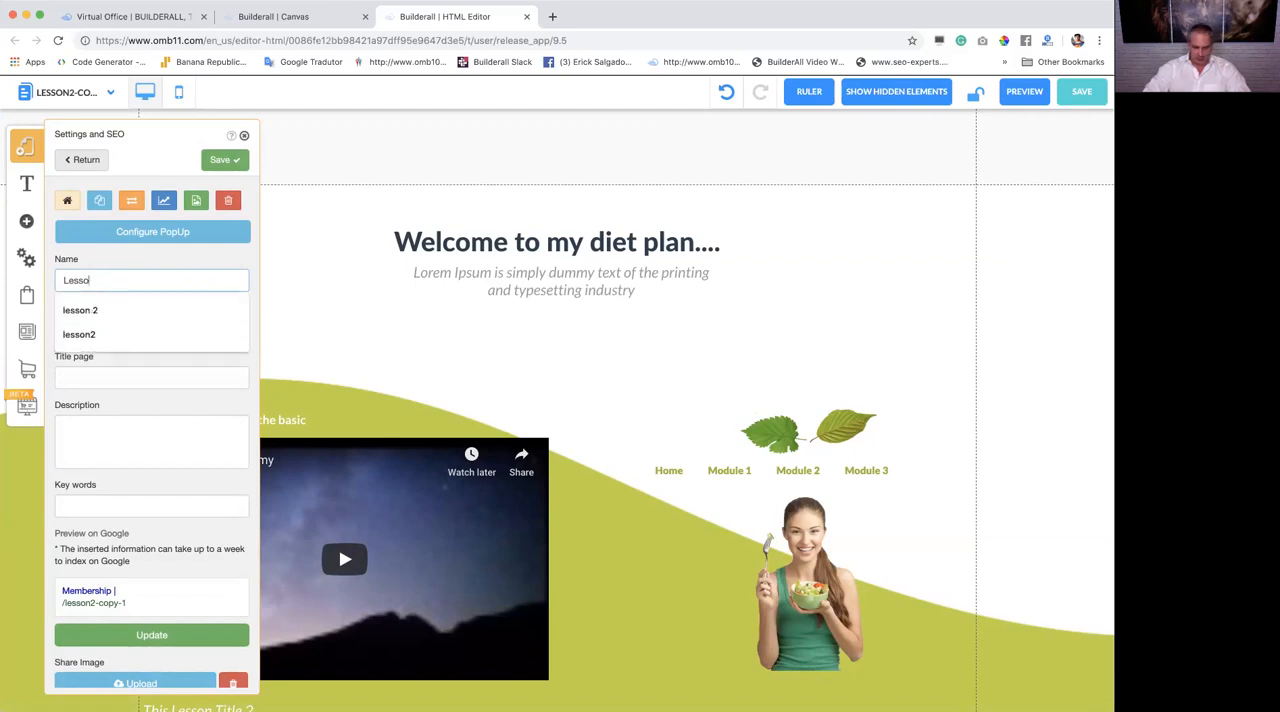
type("3")
left_click_drag(89, 330, 221, 340)
type("3")
left_click(224, 162)
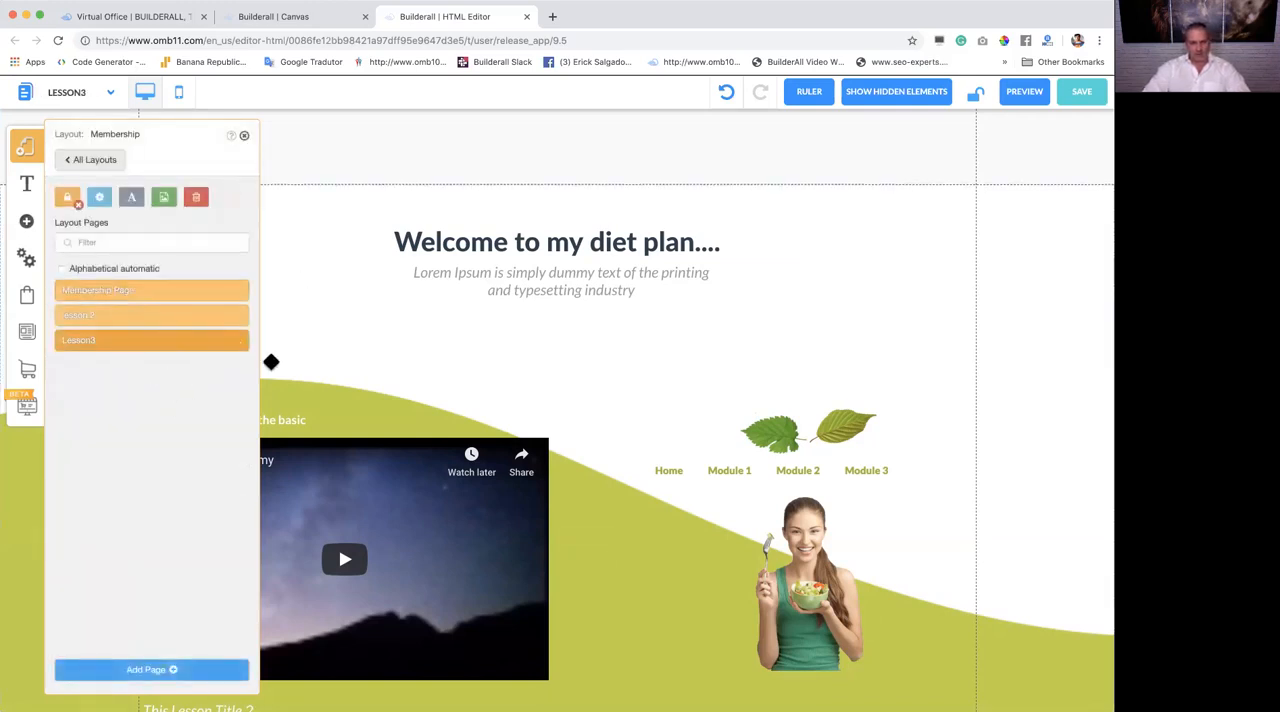
left_click(244, 137)
- Link the Lesson 1 item under Module 1 of the membership menu to the Membership Page
scroll(634, 483, "down", 3)
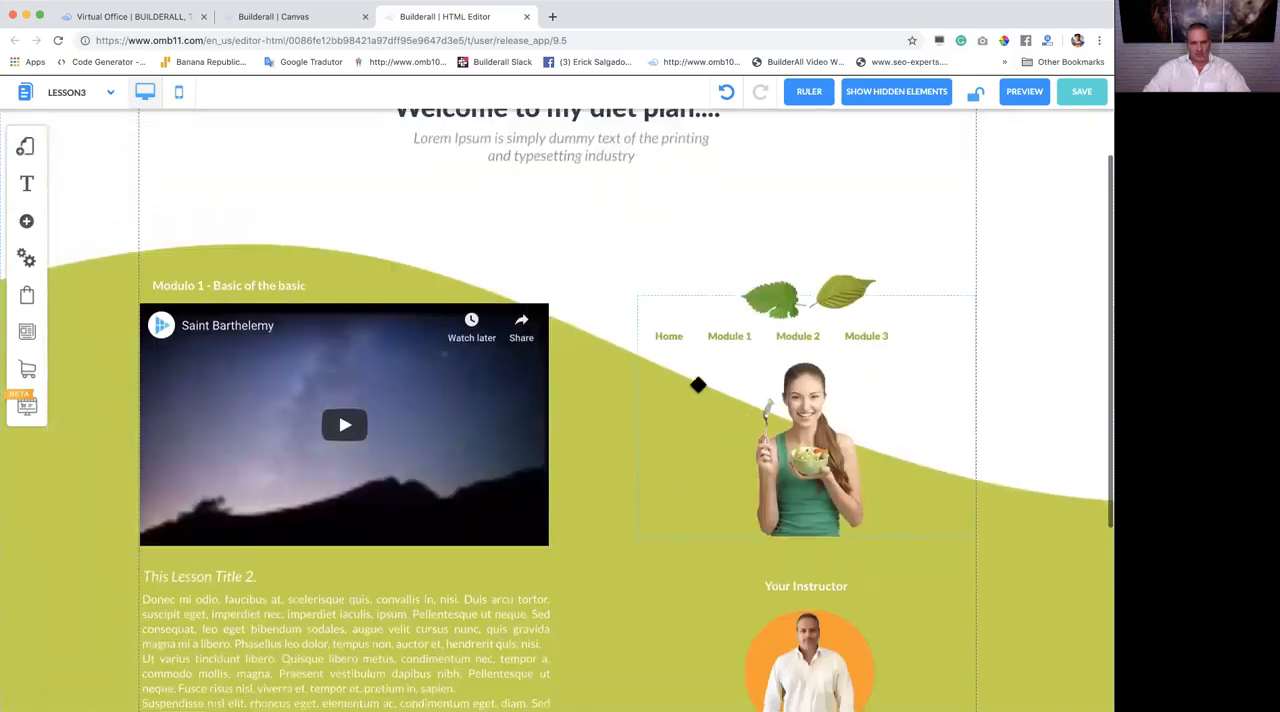
left_click(765, 336)
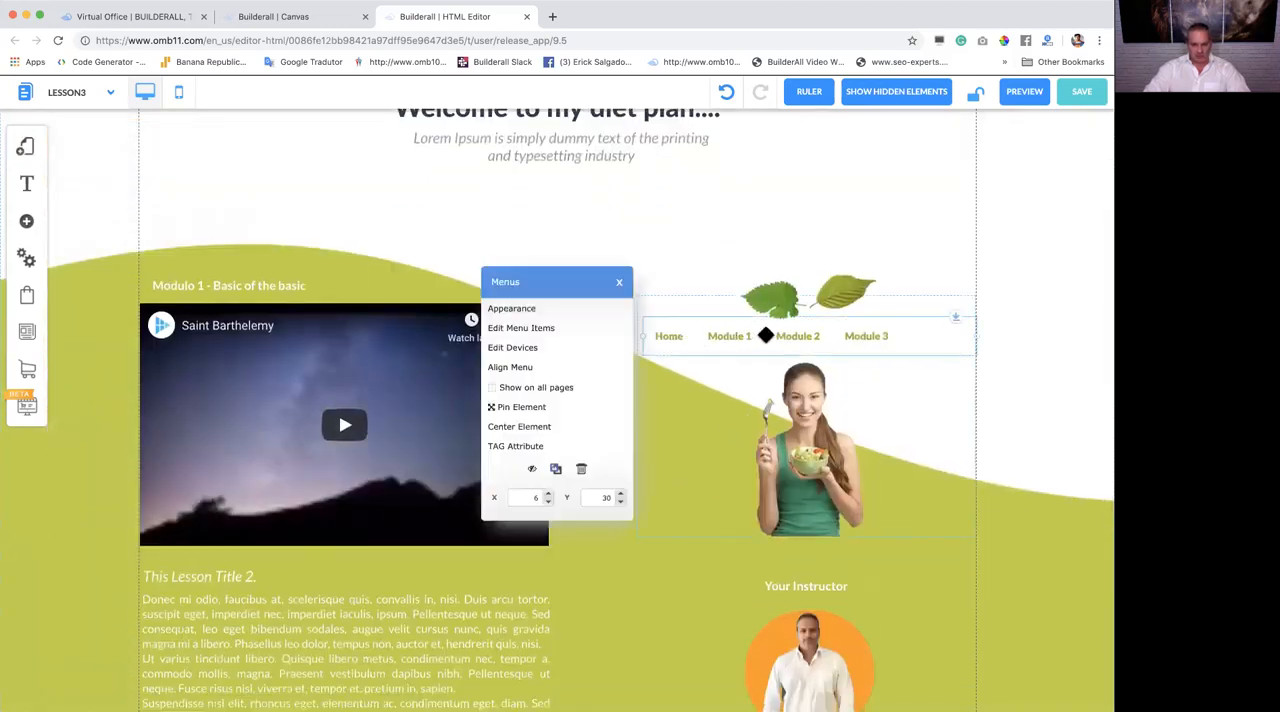
left_click(548, 330)
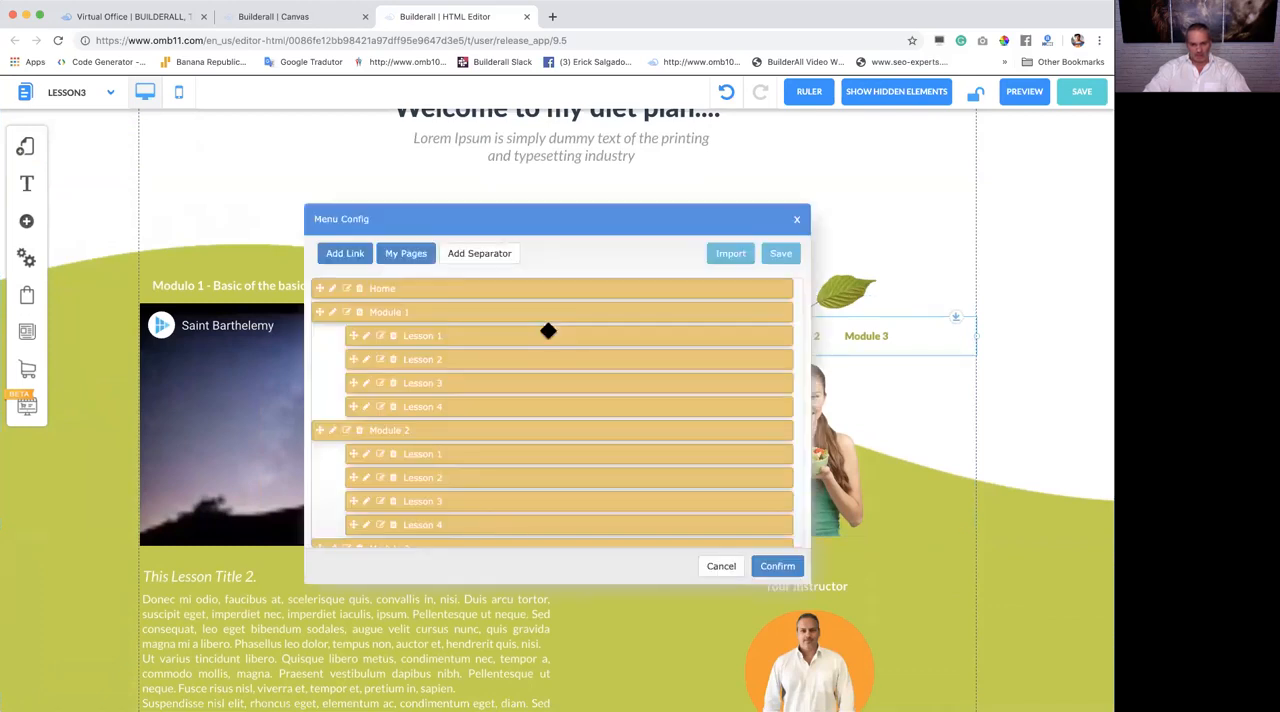
left_click(380, 336)
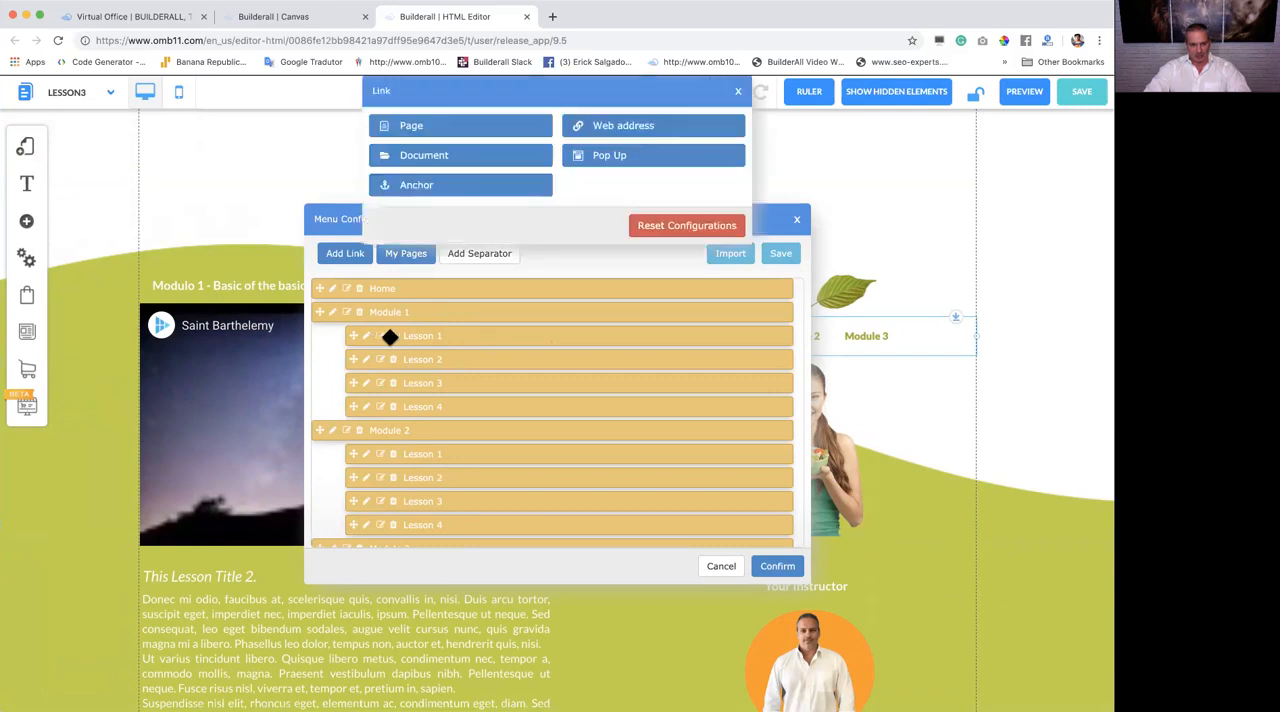
left_click(410, 128)
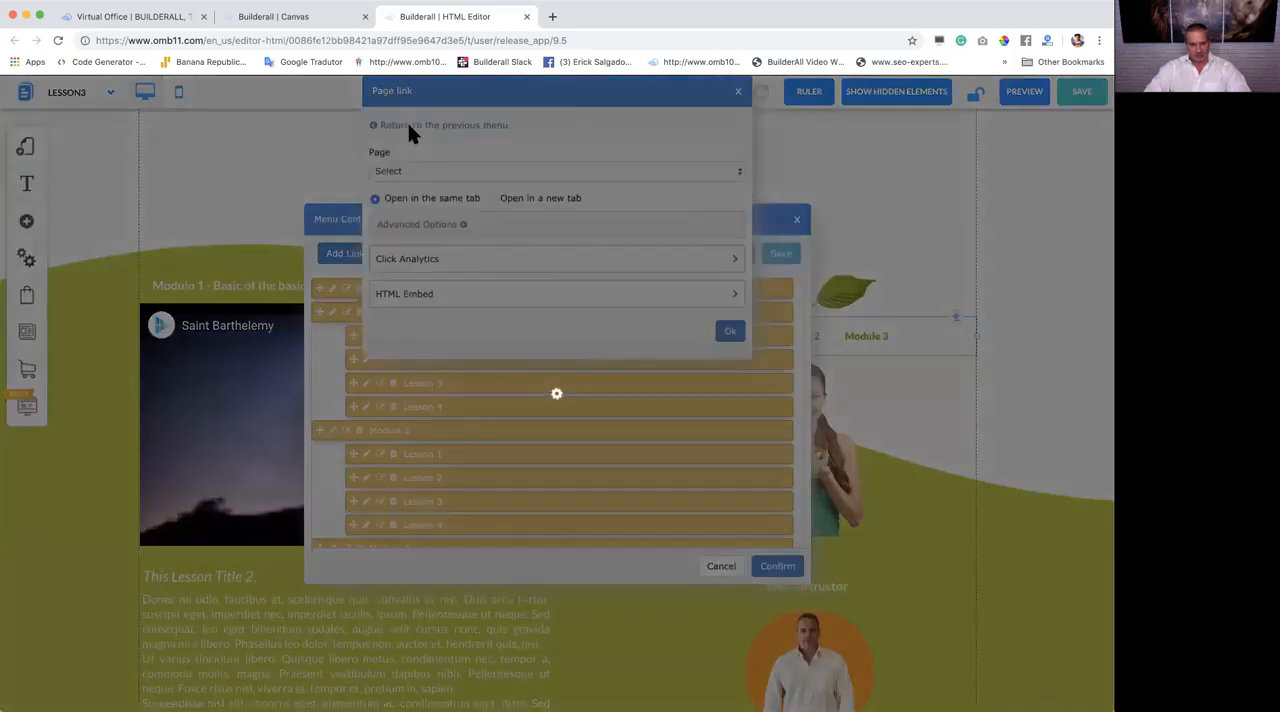
left_click(420, 173)
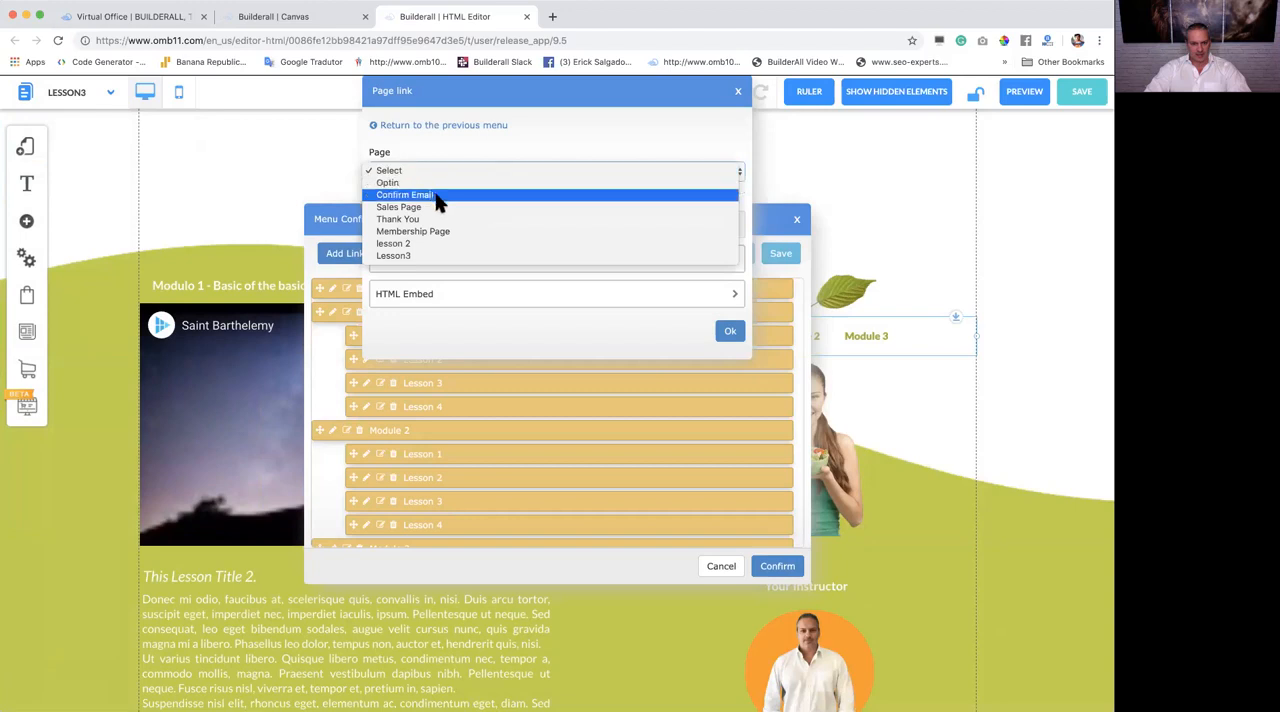
left_click(443, 232)
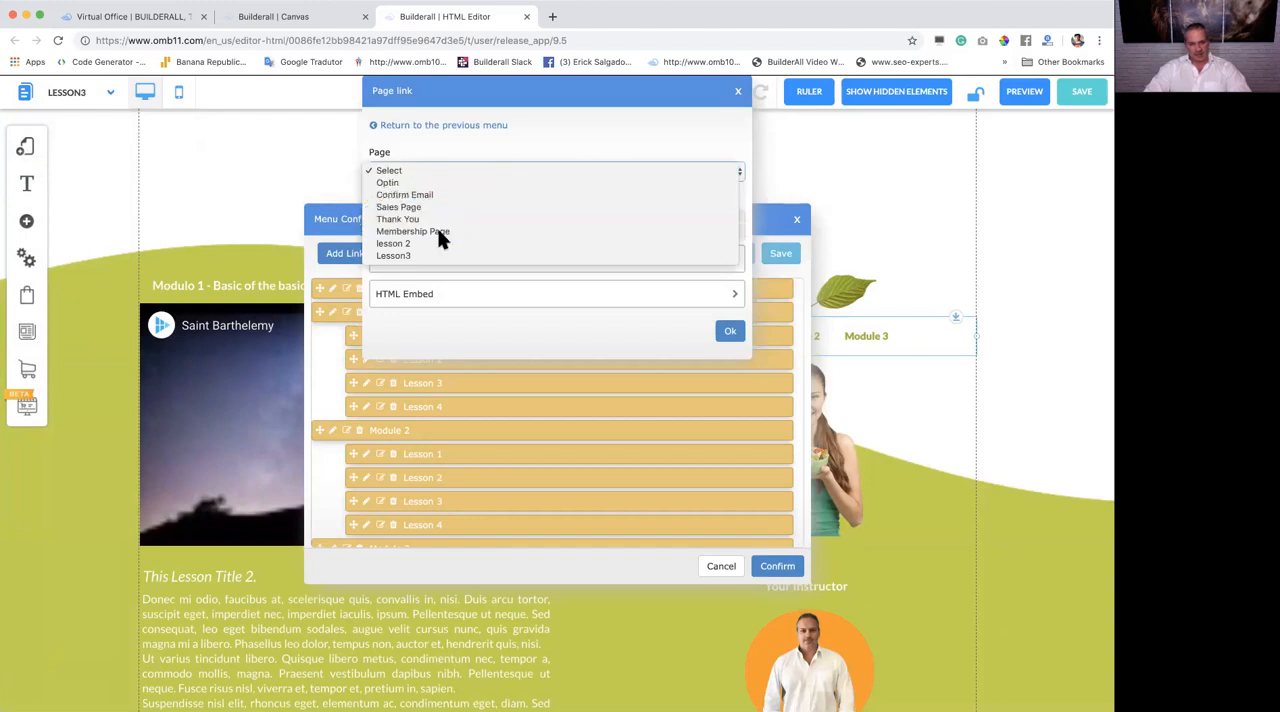
left_click(731, 333)
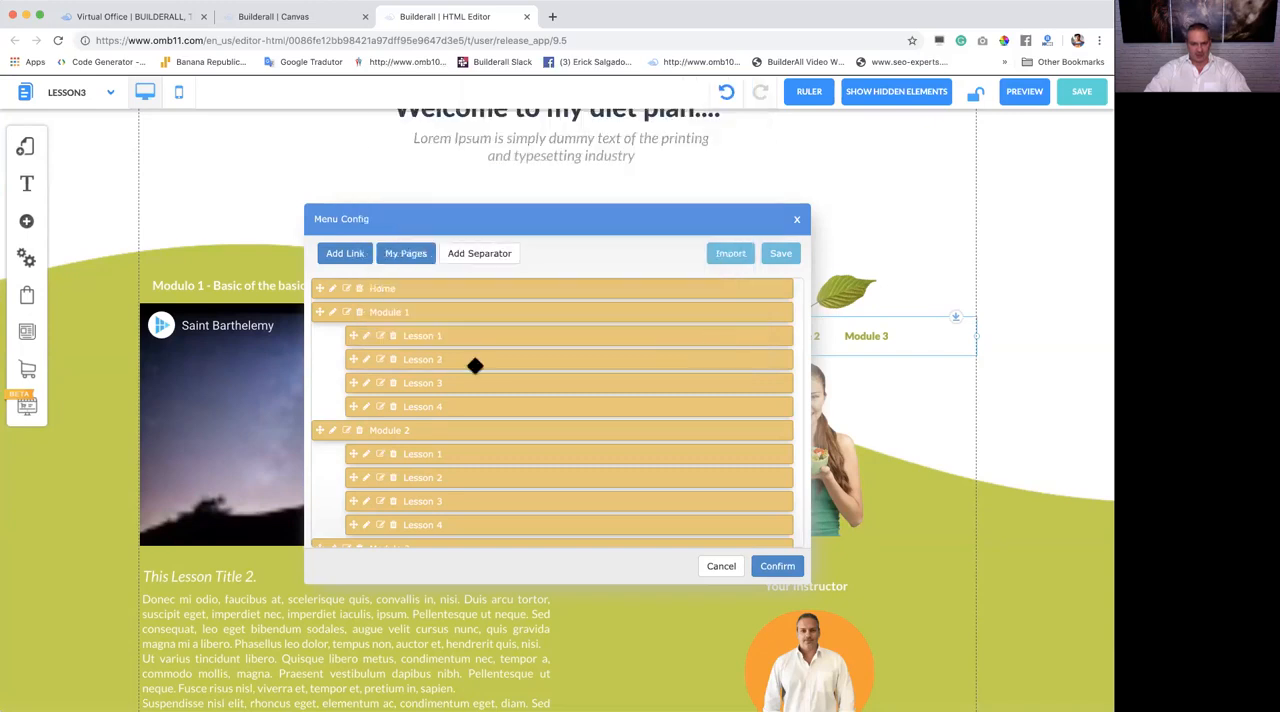
- Link the Lesson 2 item under Module 1 to the "lesson 2" page, opening in the same tab
left_click(380, 359)
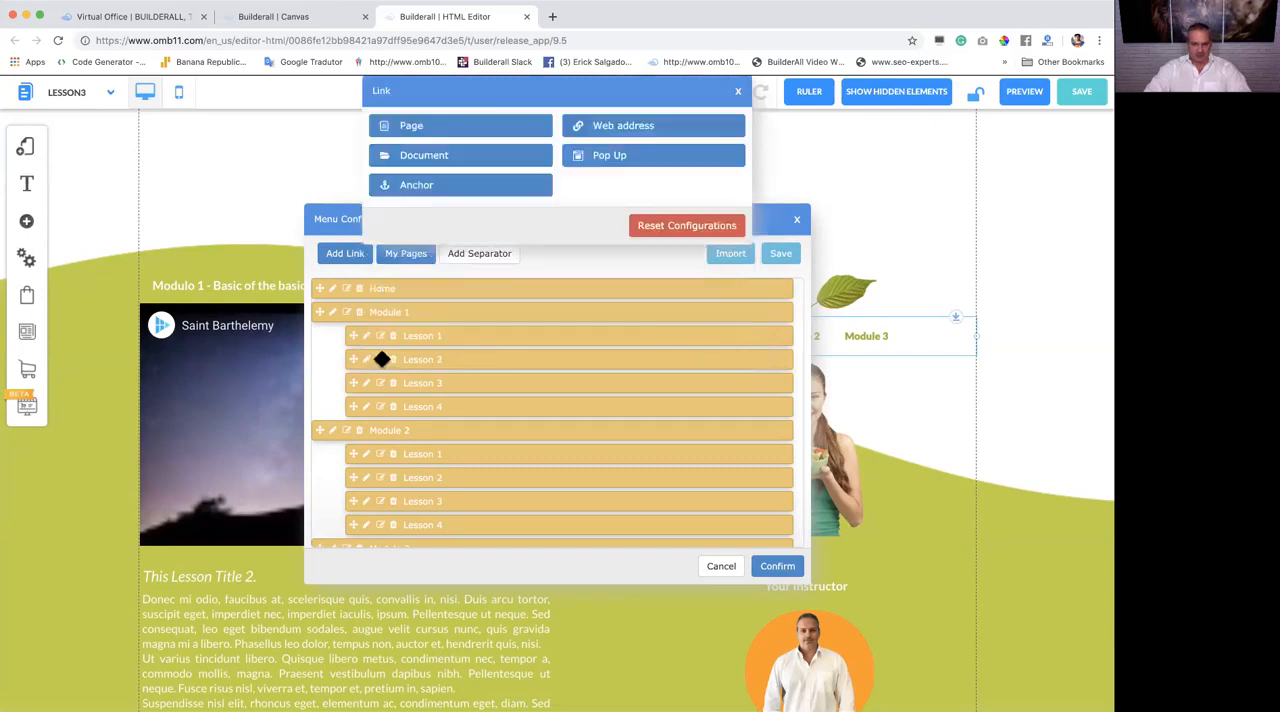
left_click(405, 128)
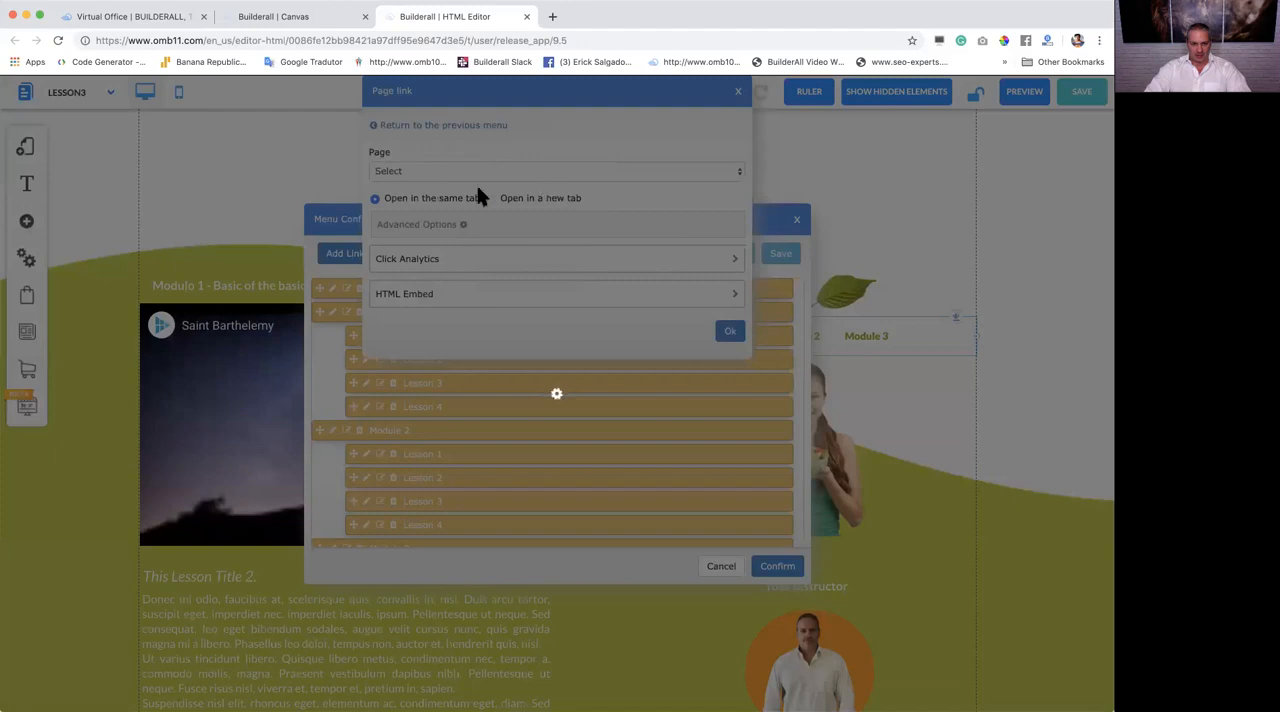
left_click(432, 172)
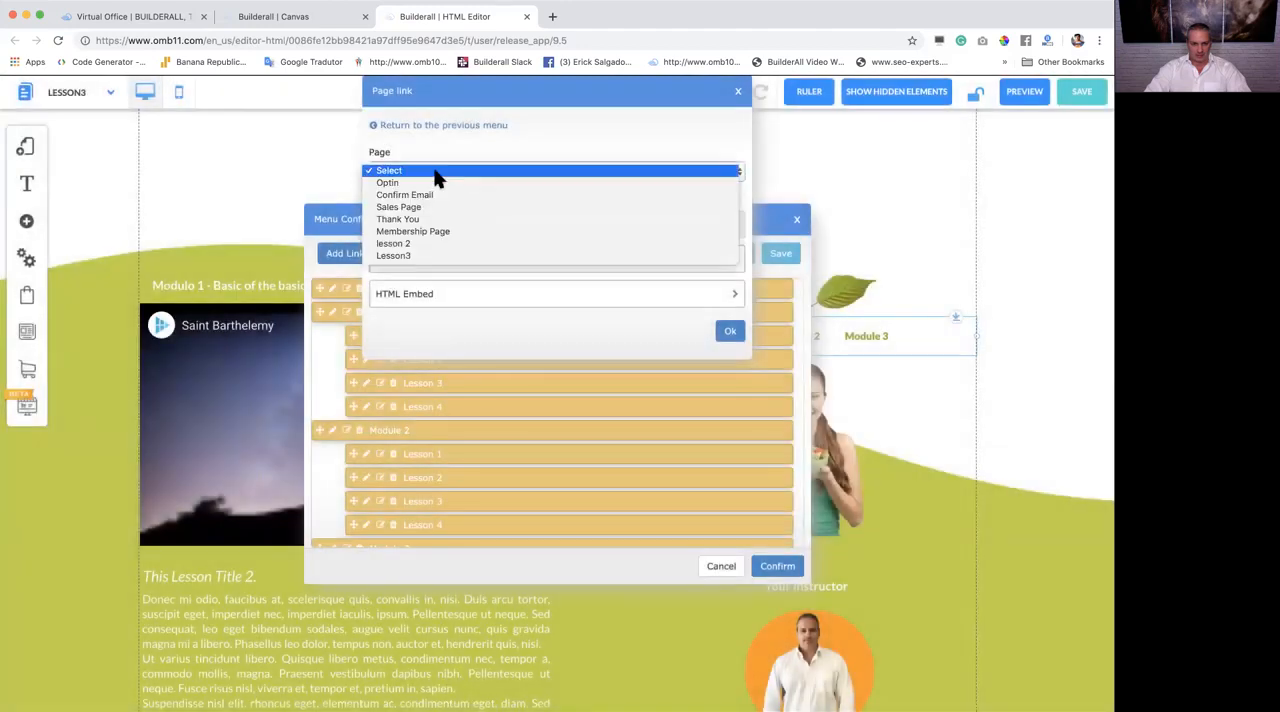
left_click(421, 244)
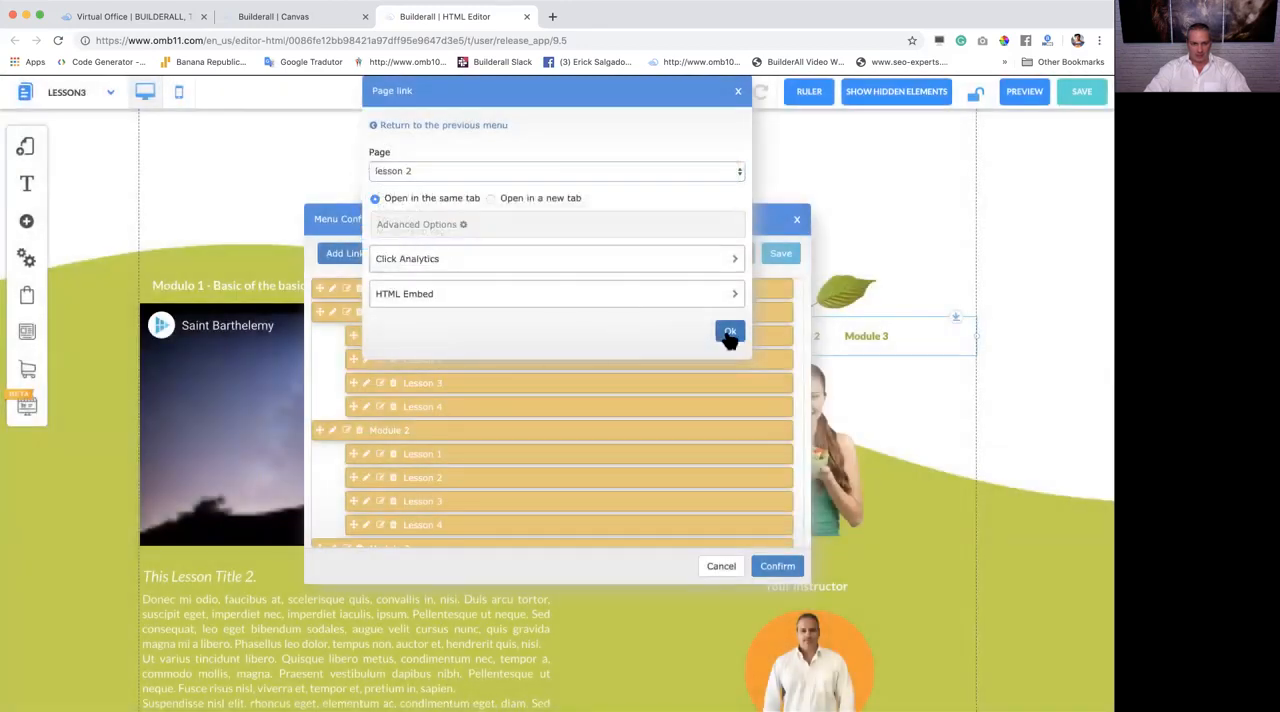
left_click(728, 334)
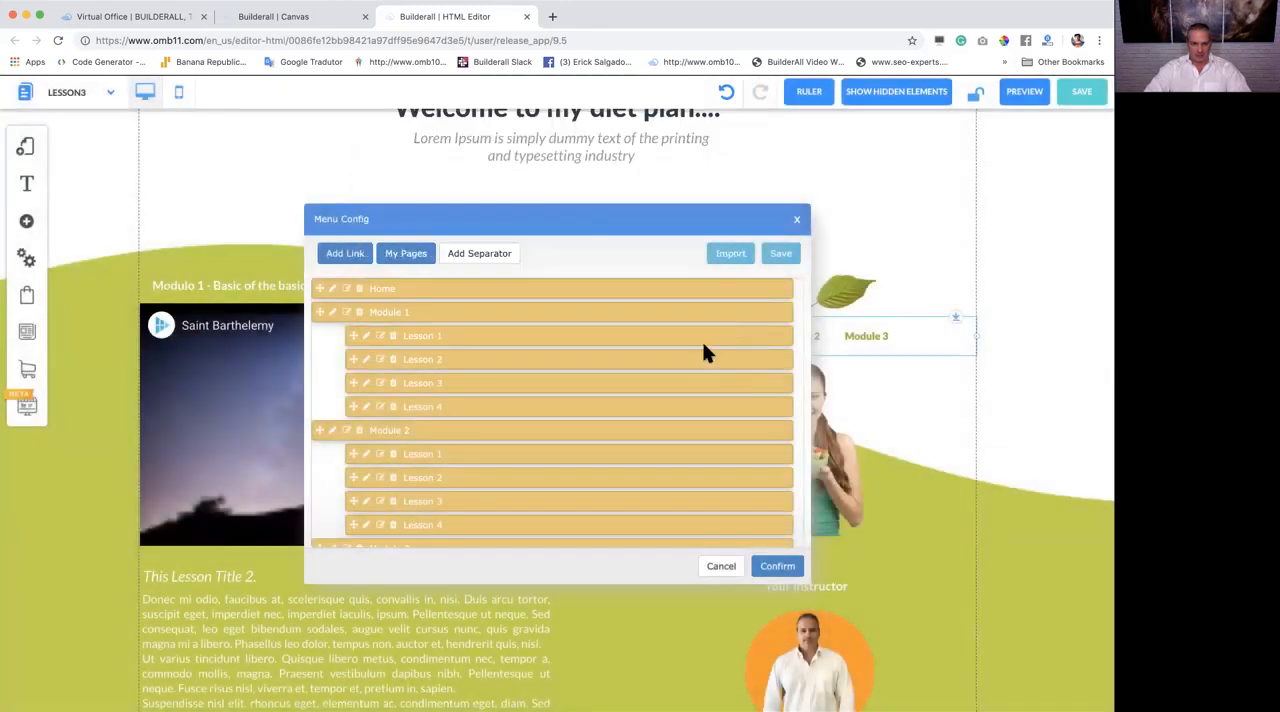
- Link the Lesson 3 item under Module 1 to the "Lesson3" page and confirm the menu configuration
left_click(380, 383)
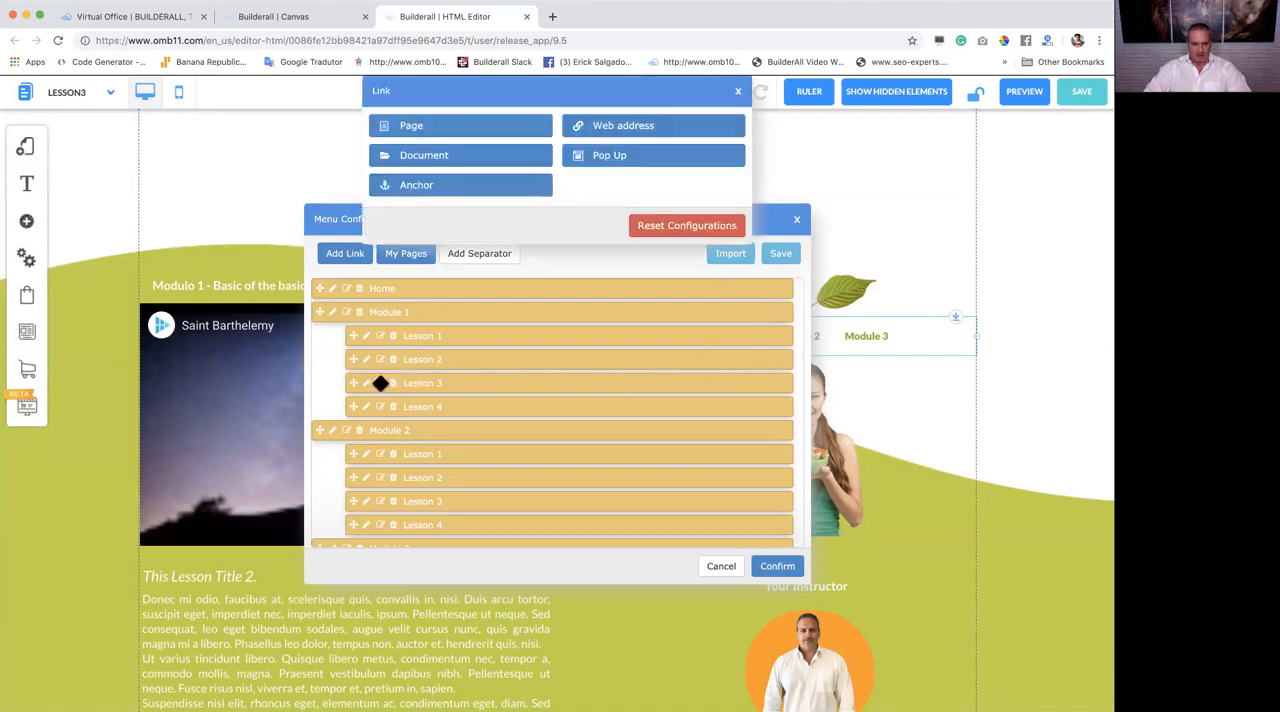
left_click(397, 127)
left_click(505, 172)
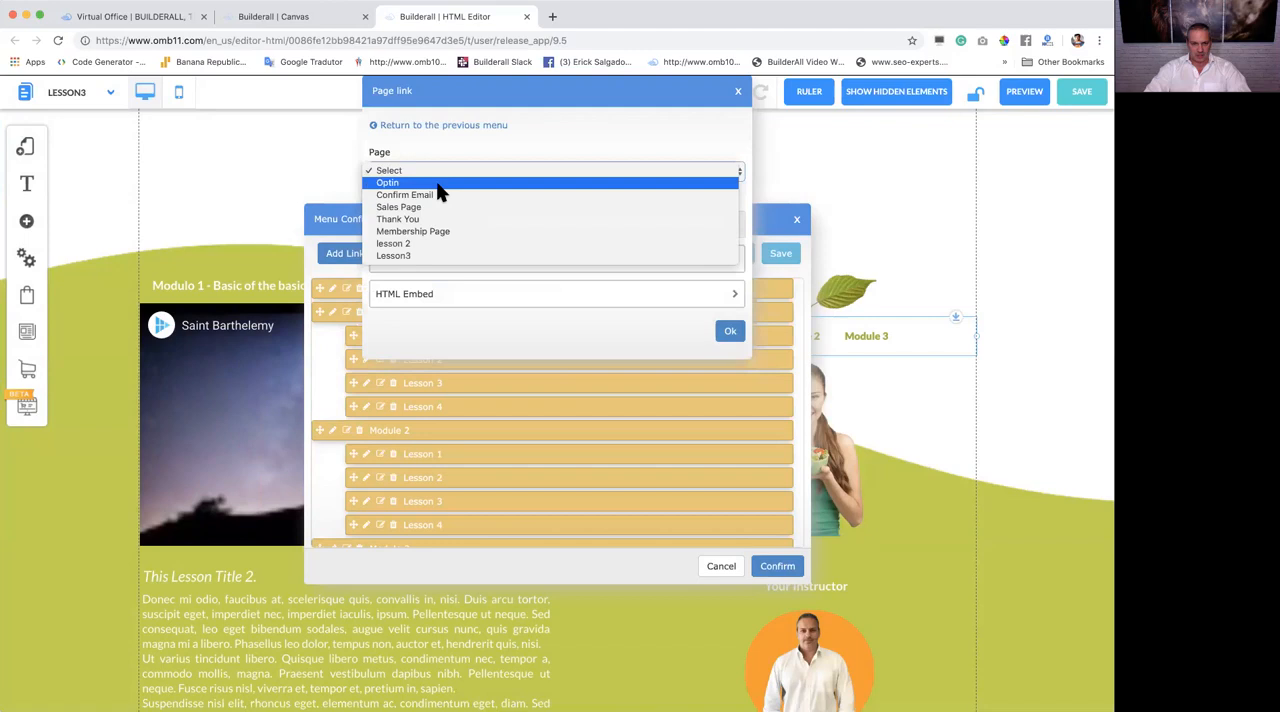
left_click(427, 257)
left_click(729, 331)
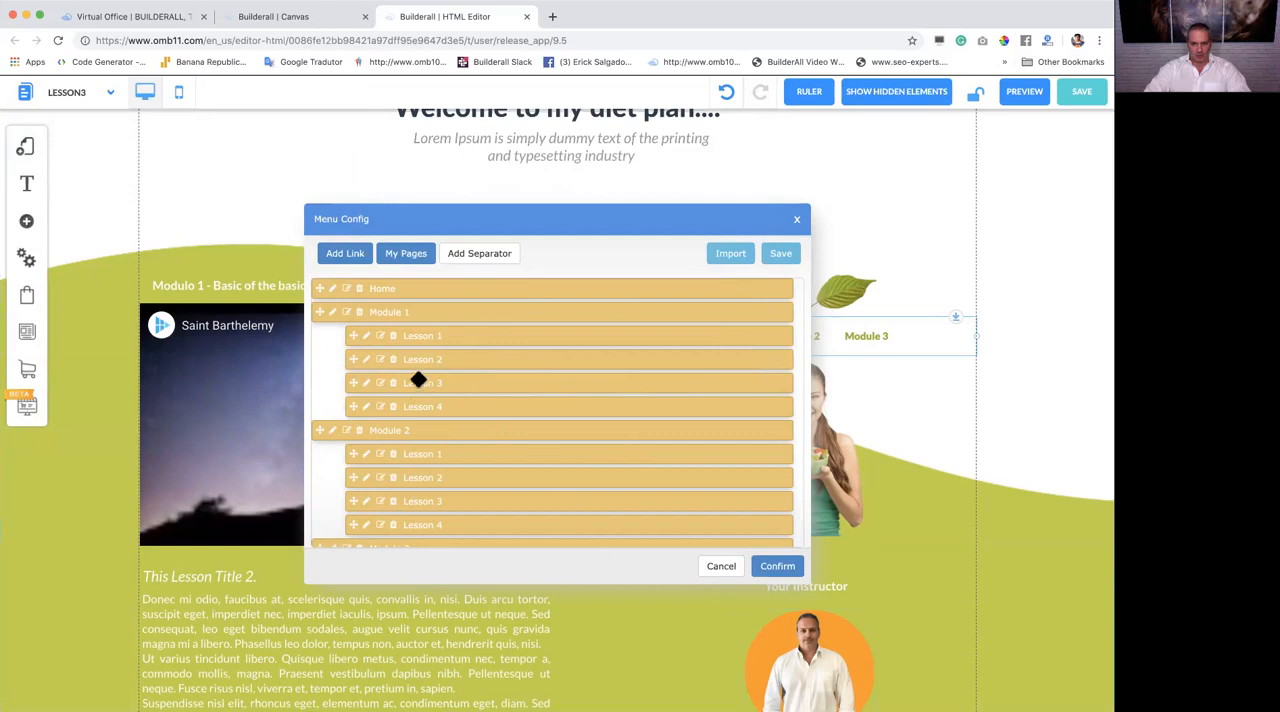
left_click(777, 566)
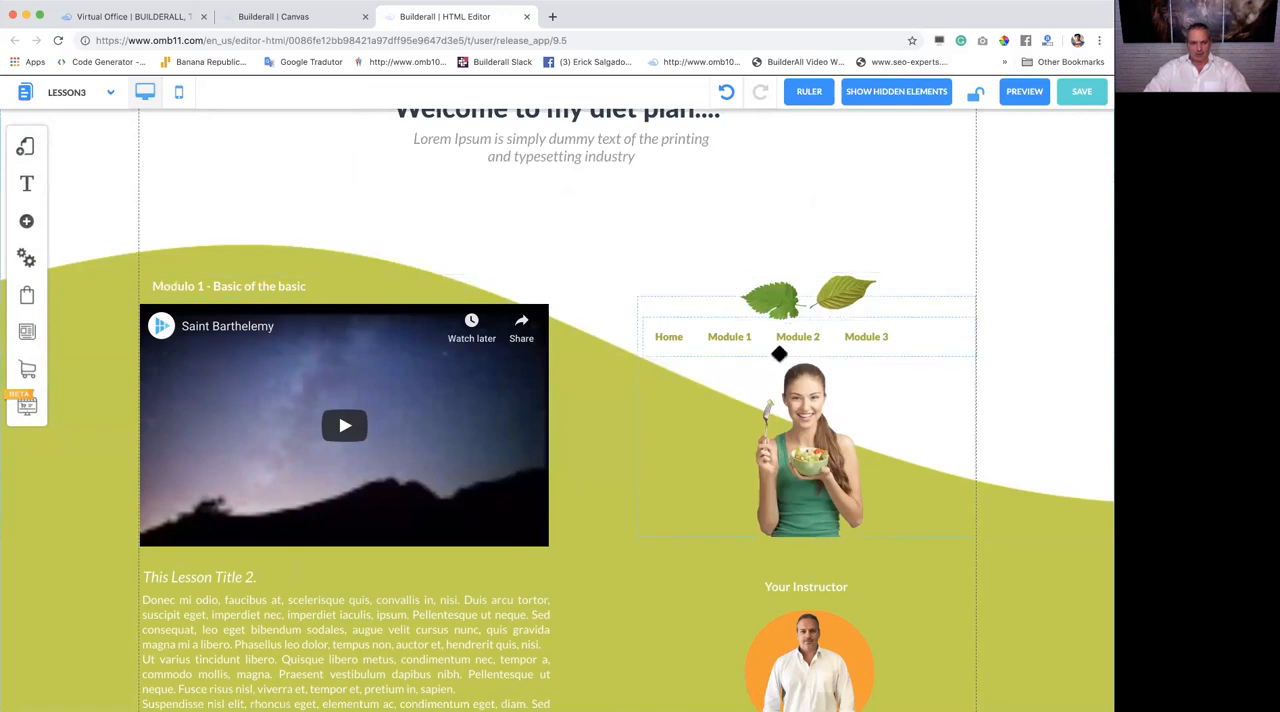
- Preview the lesson page, test the Lesson 1 link under Module 1, and return to editing
scroll(763, 360, "up", 3)
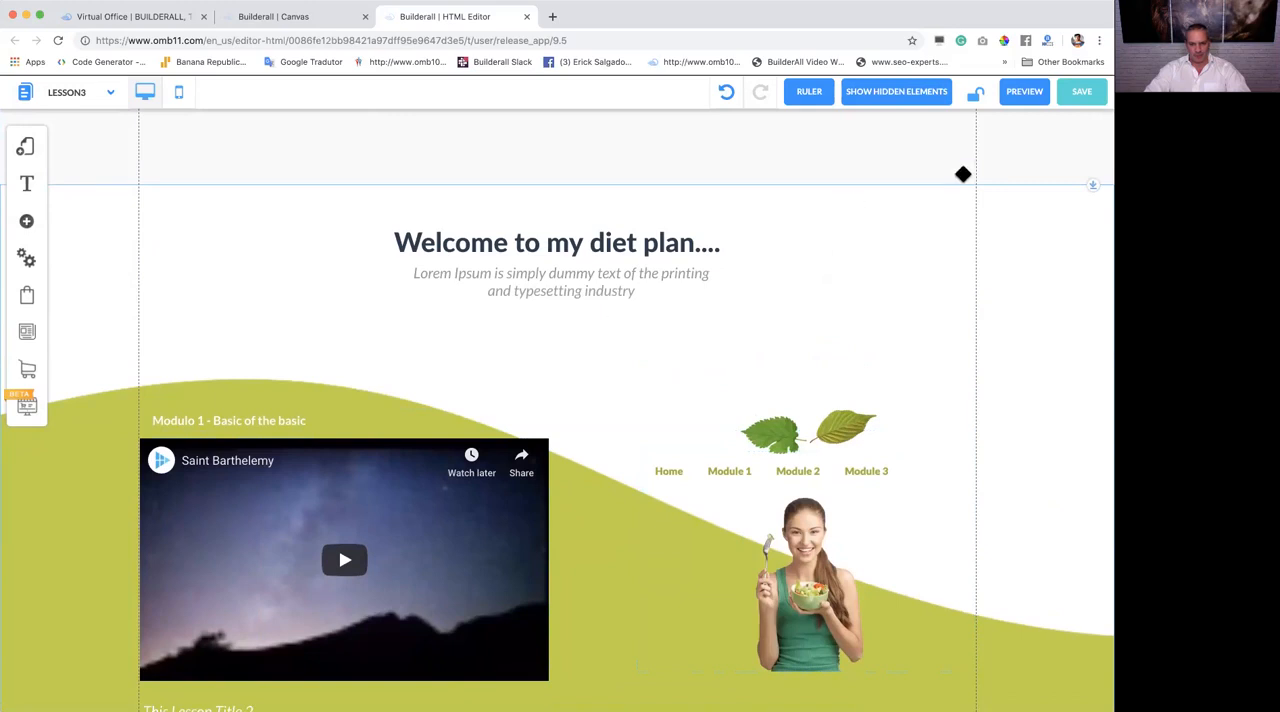
left_click(1024, 92)
mouse_move(730, 474)
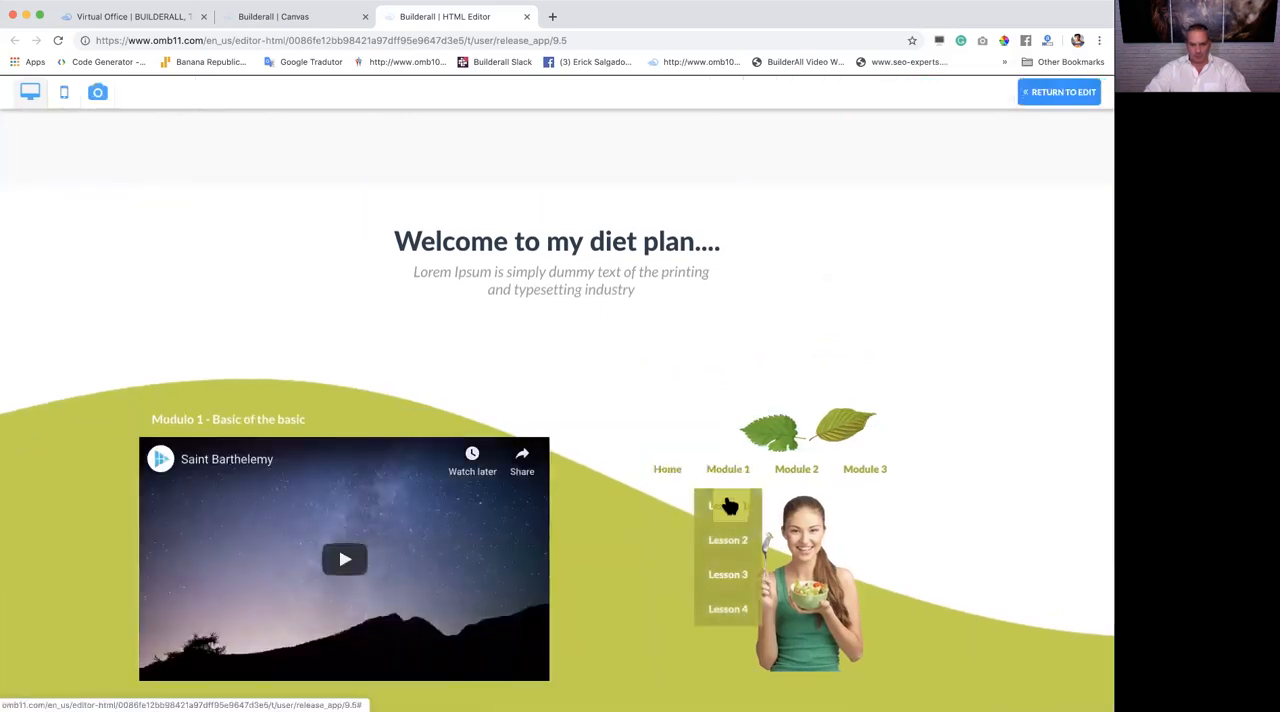
left_click(730, 510)
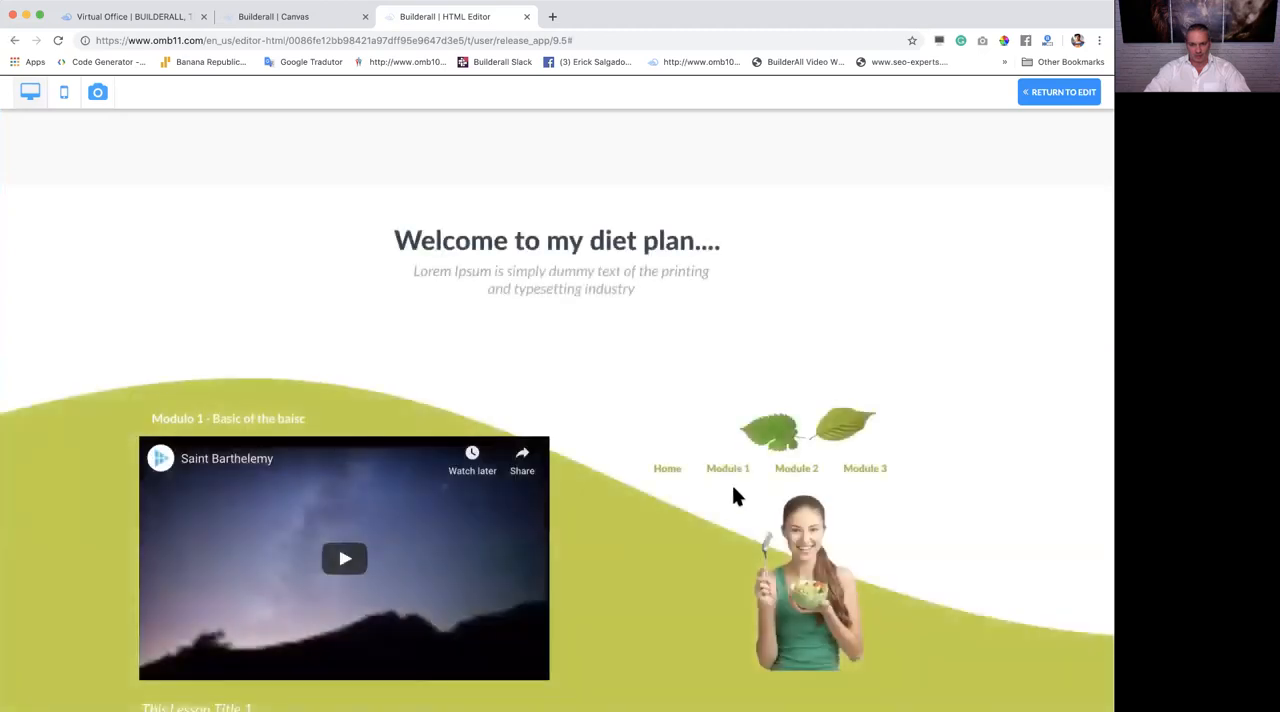
mouse_move(736, 481)
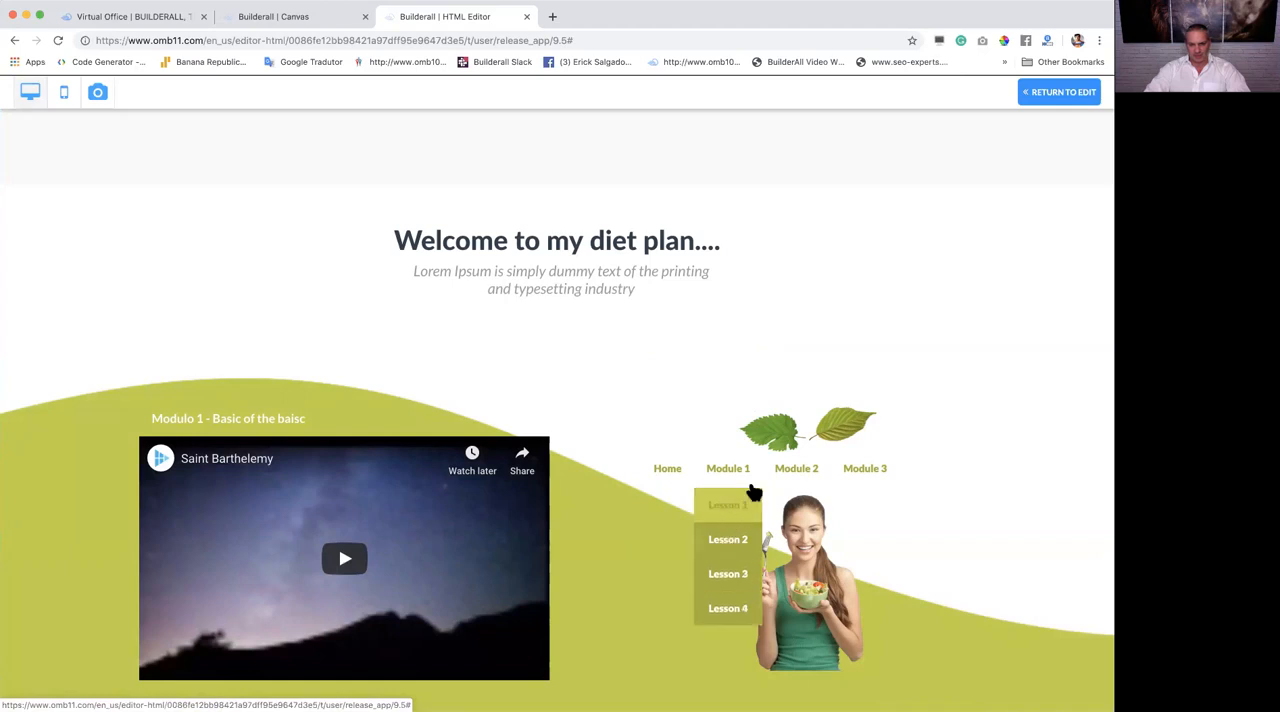
left_click(1060, 92)
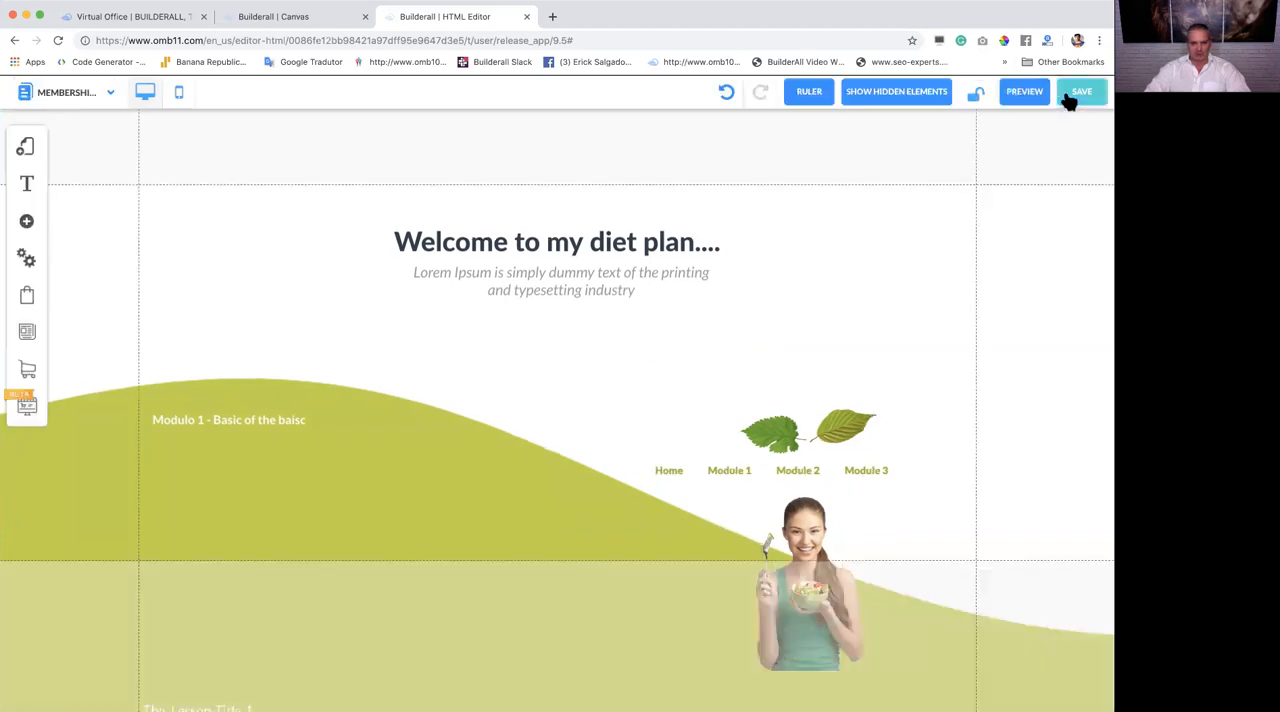
- Add a Login - Register button at the right end of the page header and reduce the header's height to fit it
scroll(952, 477, "down", 4)
scroll(952, 477, "up", 5)
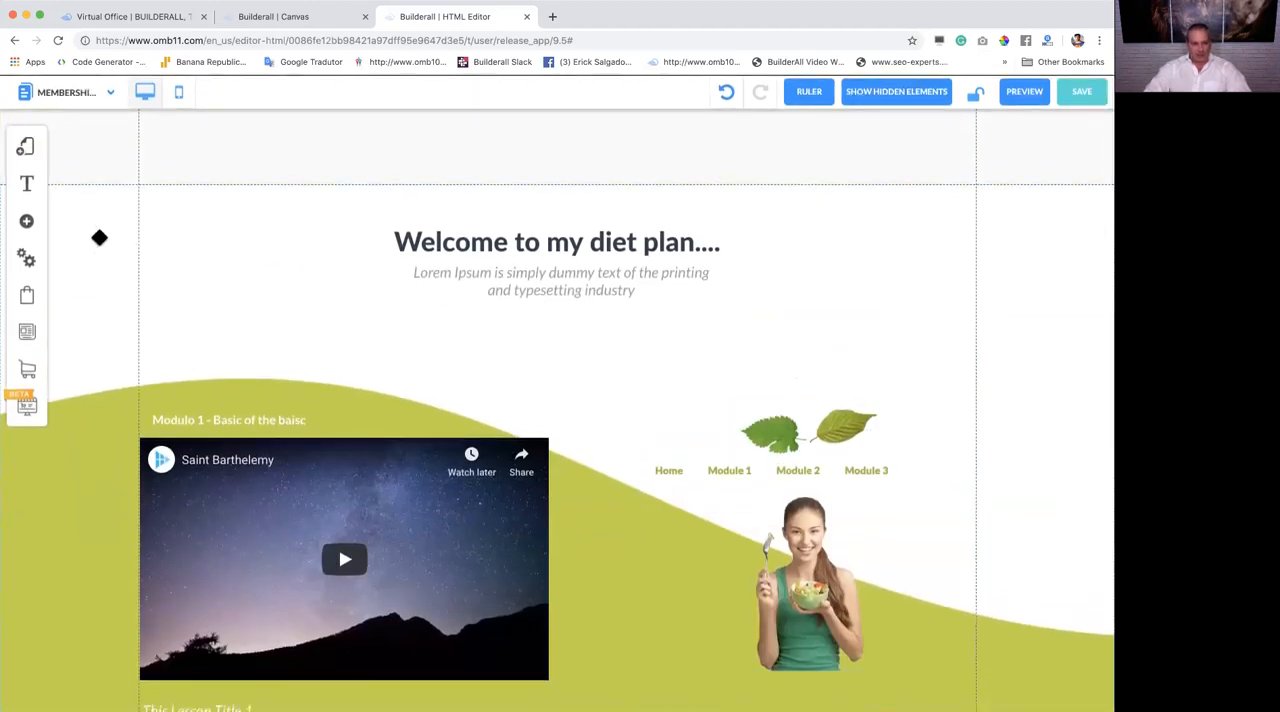
left_click(26, 221)
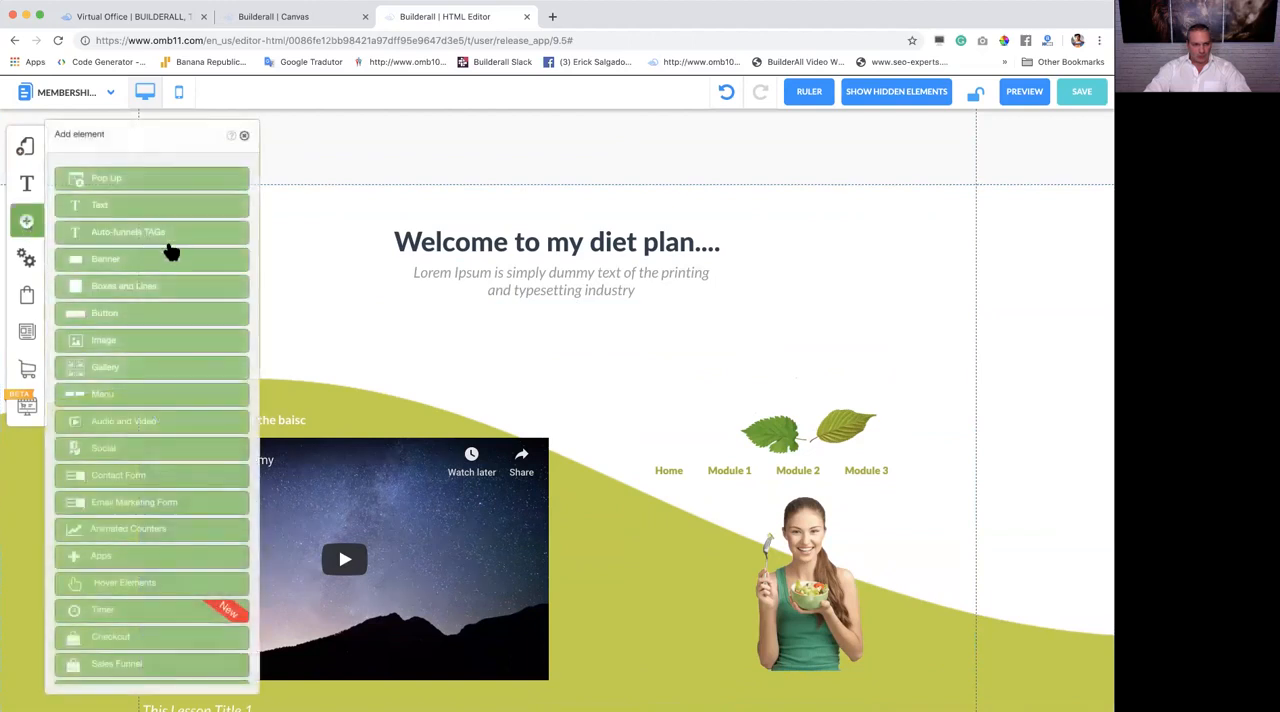
left_click(118, 315)
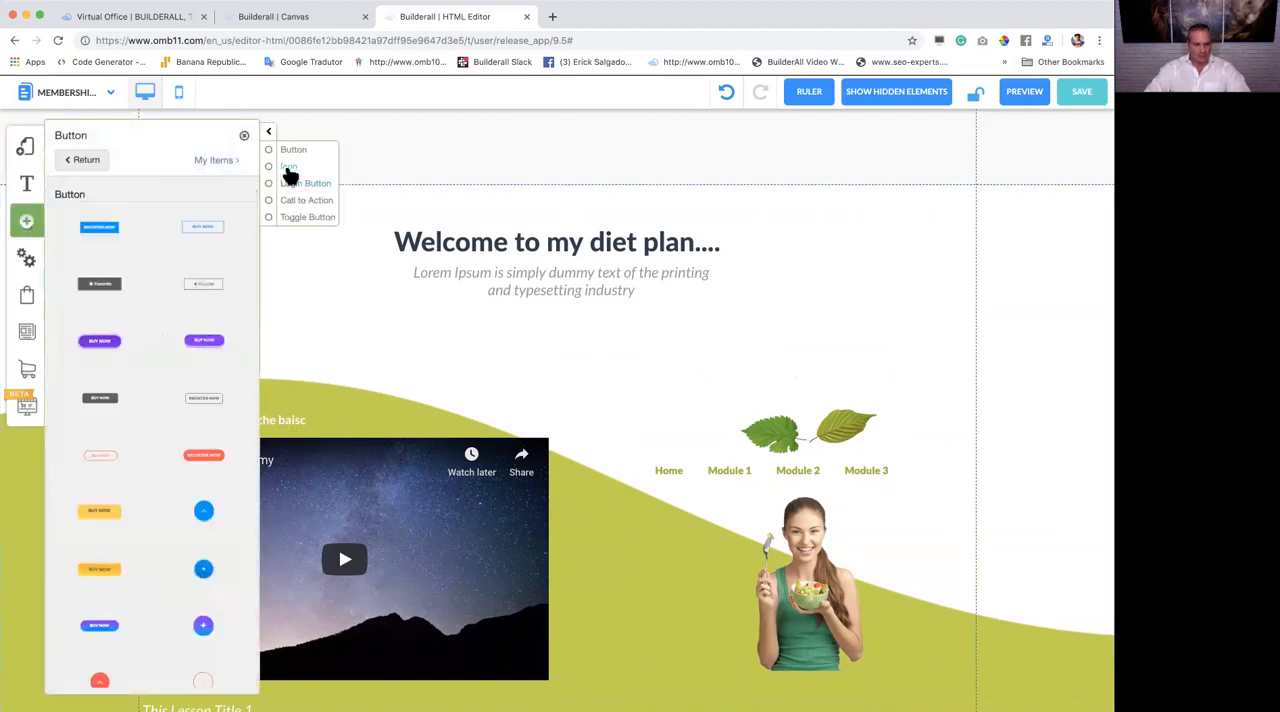
left_click(310, 190)
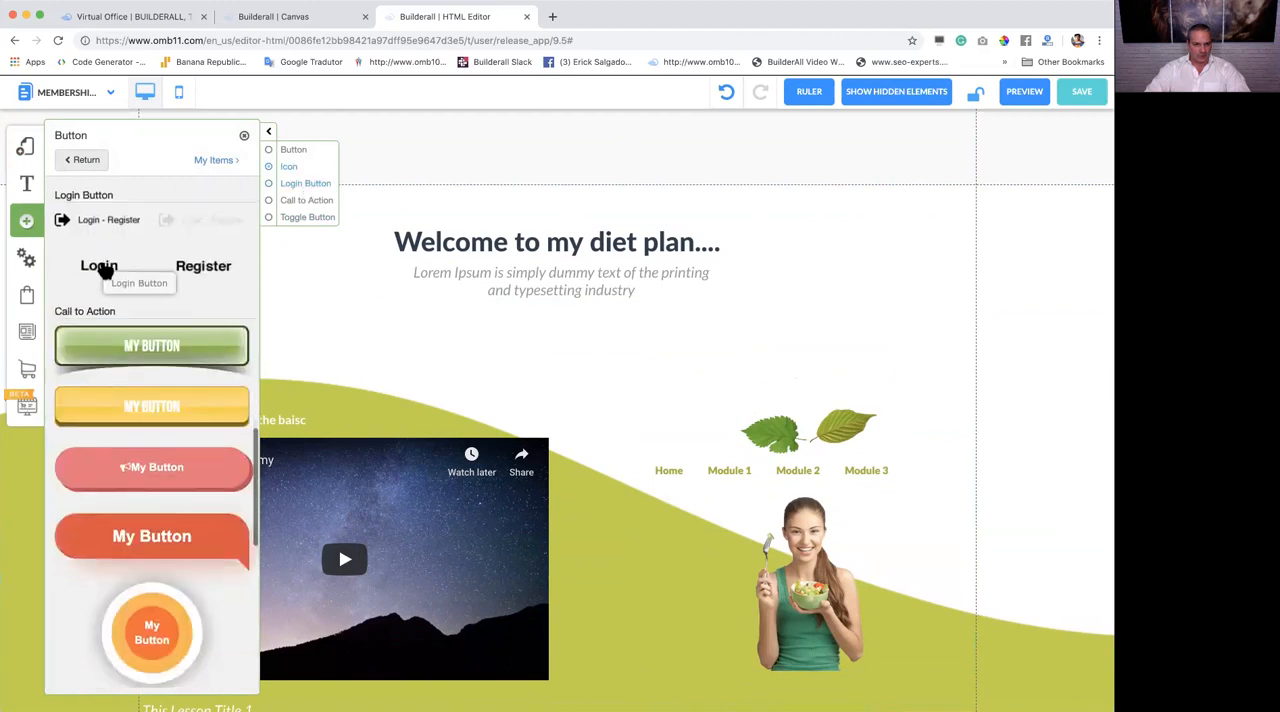
left_click_drag(104, 222, 954, 130)
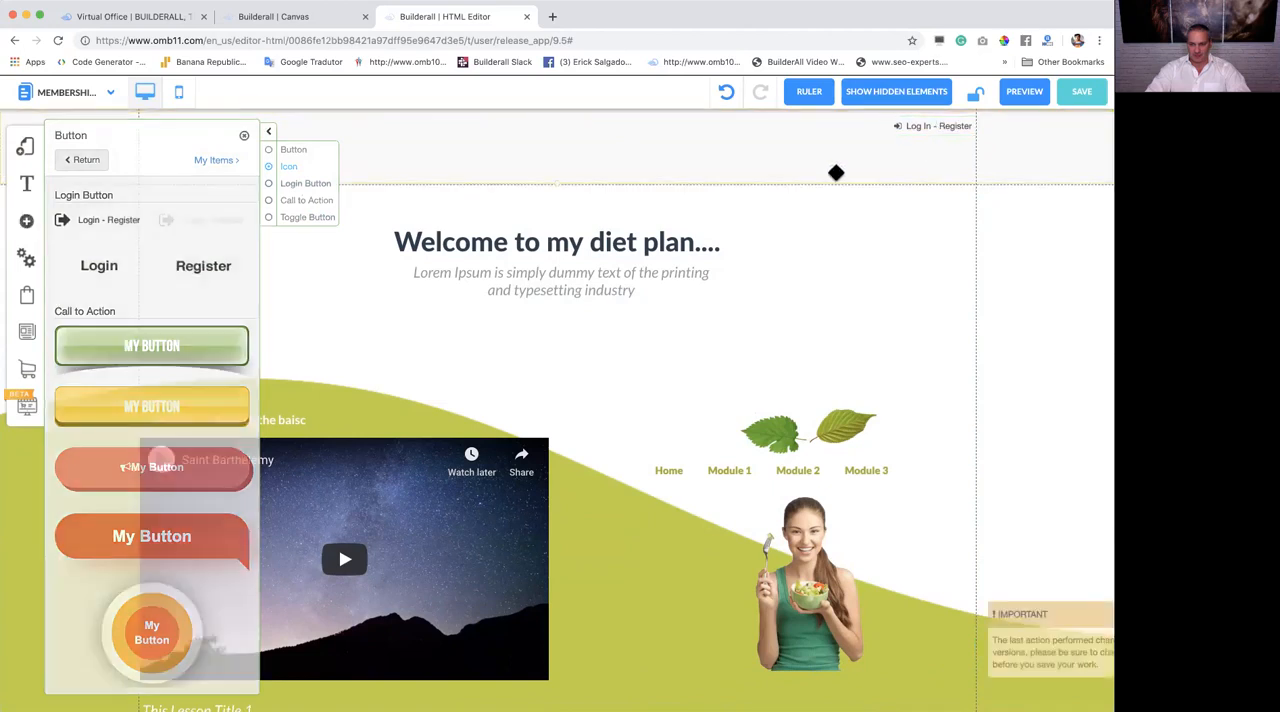
left_click_drag(558, 190, 563, 141)
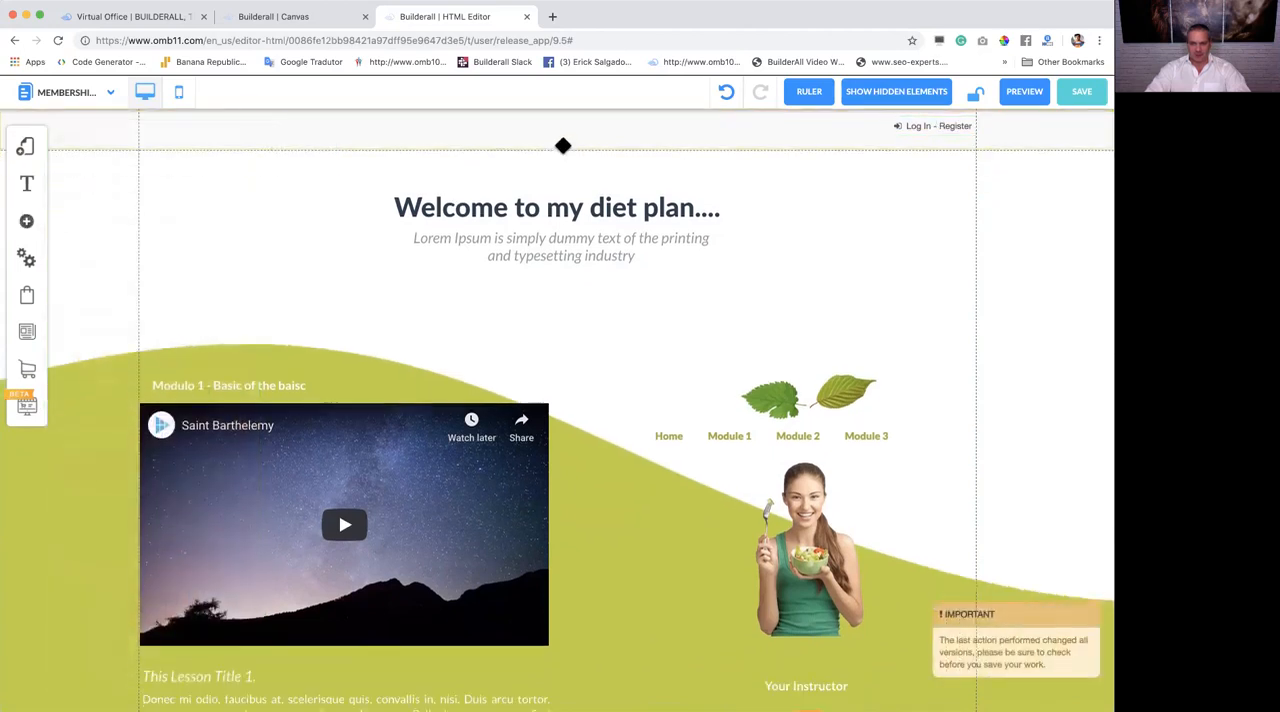
left_click_drag(959, 125, 960, 124)
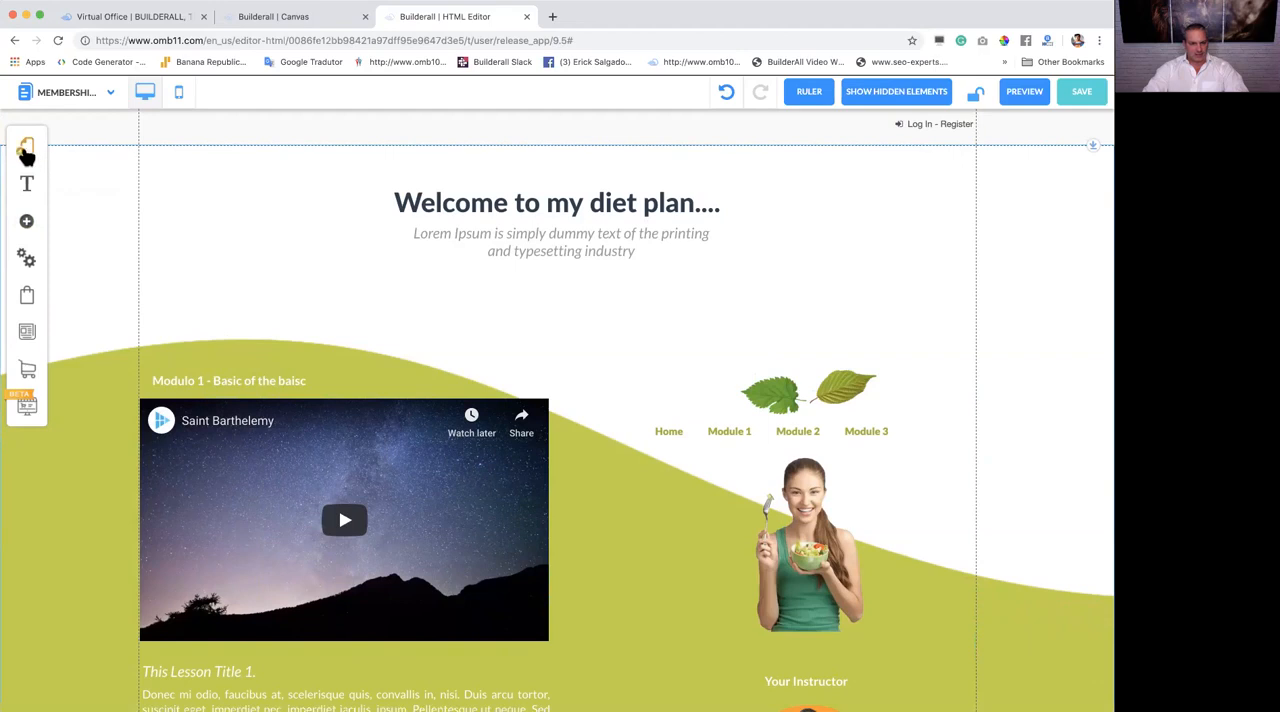
- Check the header login button on the Default Layout's Optin, Confirm Email, Sales Page and Thank You pages
left_click(25, 149)
left_click(235, 177)
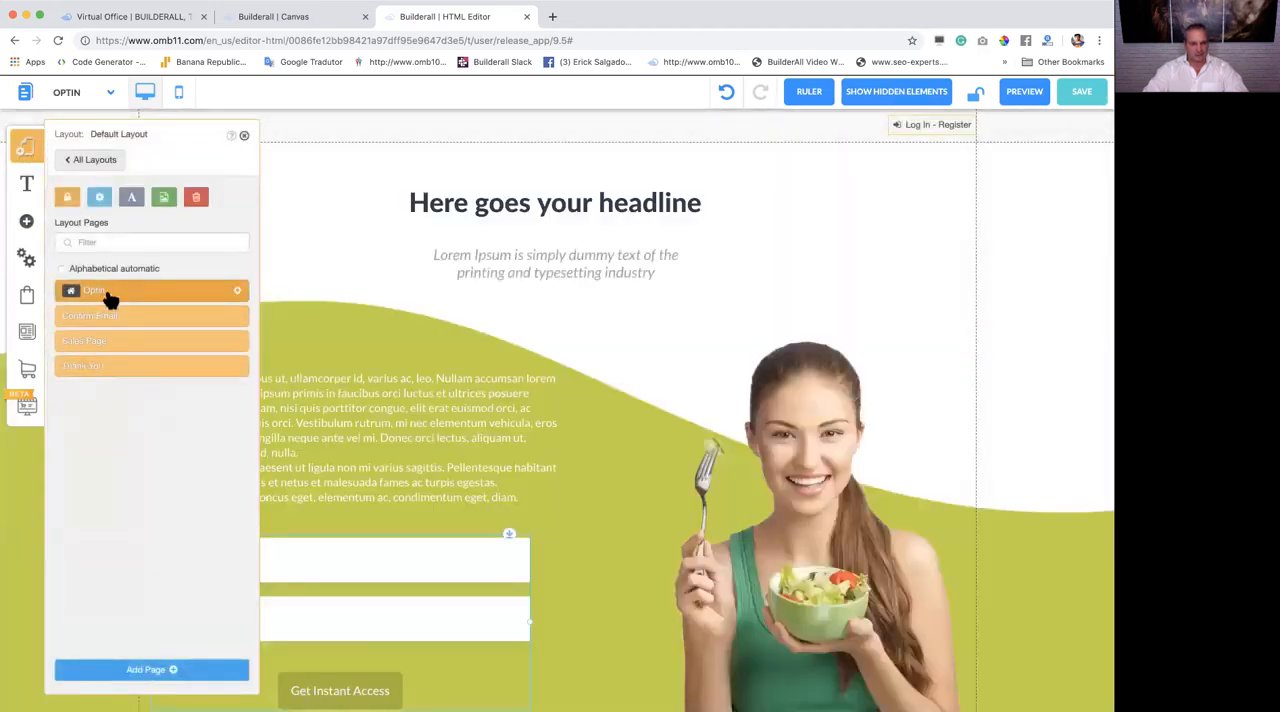
left_click(129, 318)
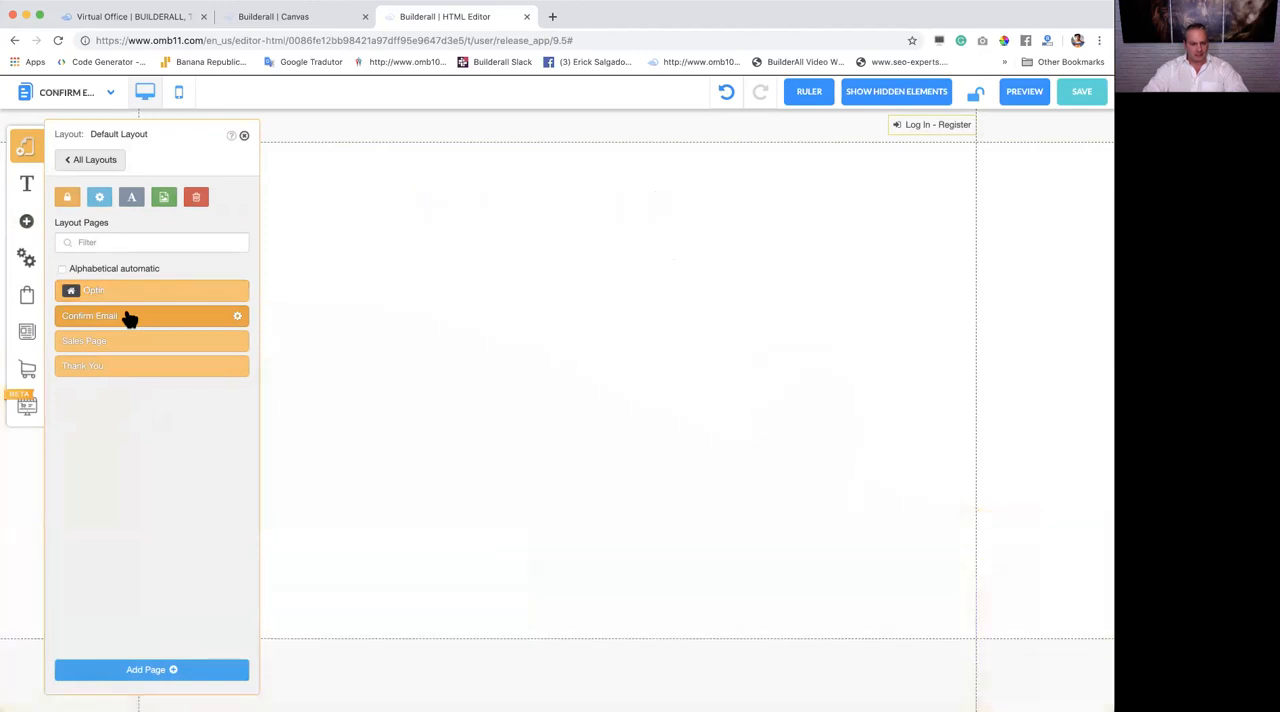
left_click(128, 351)
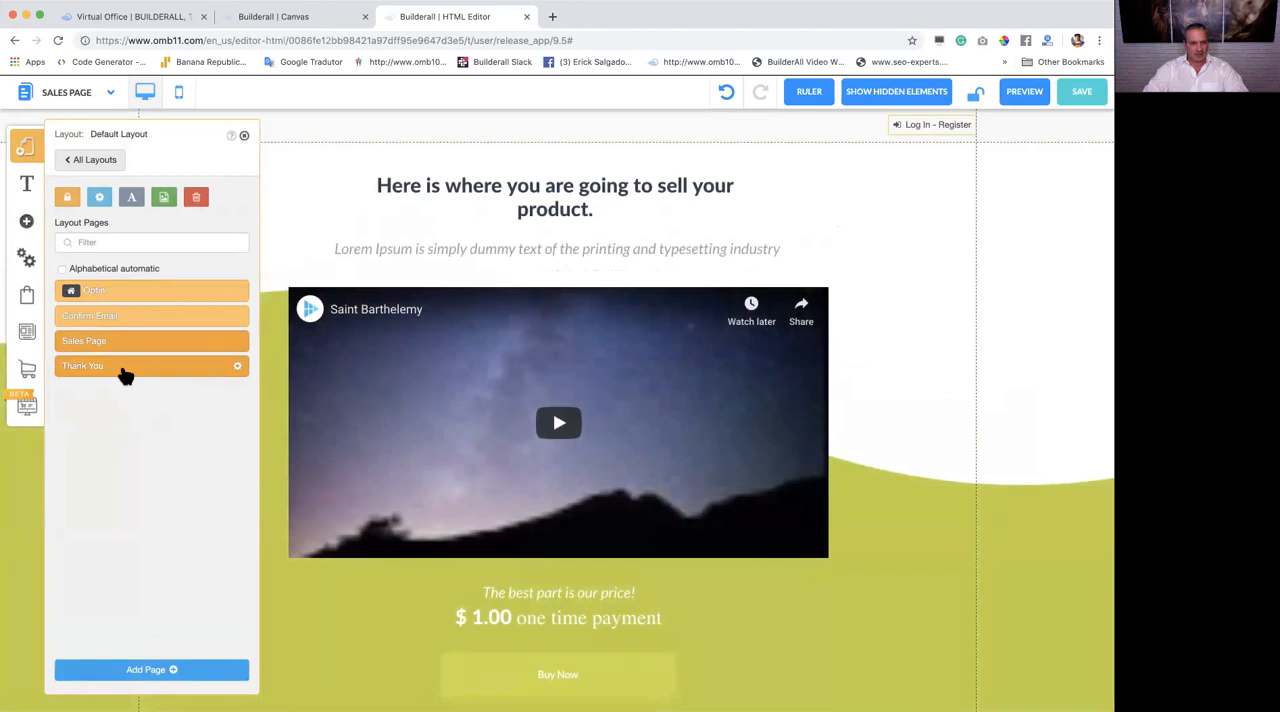
left_click(125, 372)
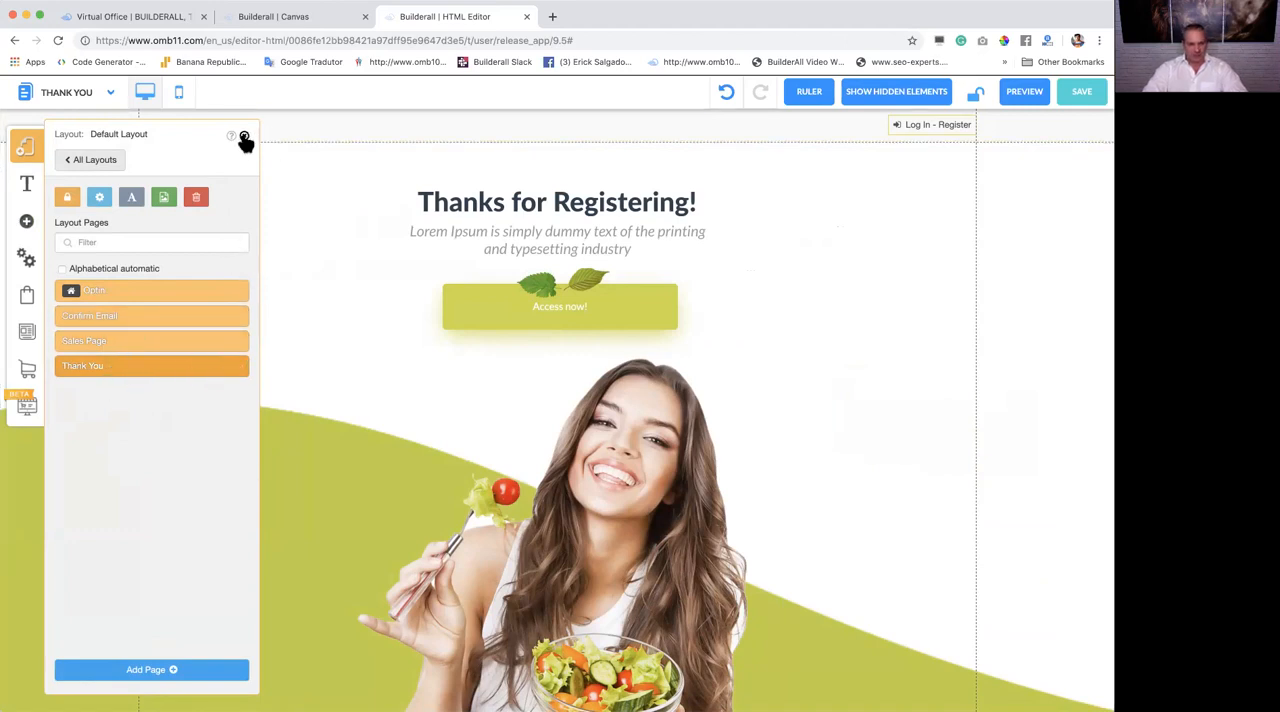
left_click(244, 137)
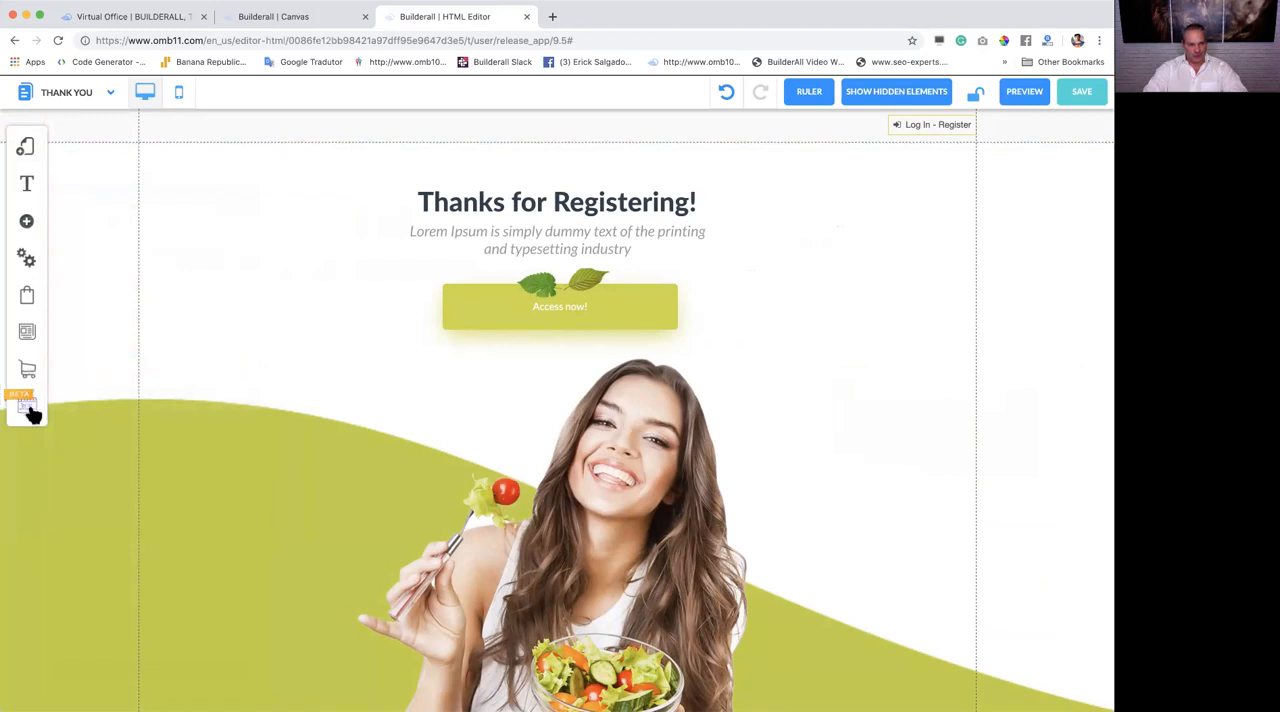
- Open Super Checkout from the site editor and open the Diet Plus product for editing
left_click(29, 412)
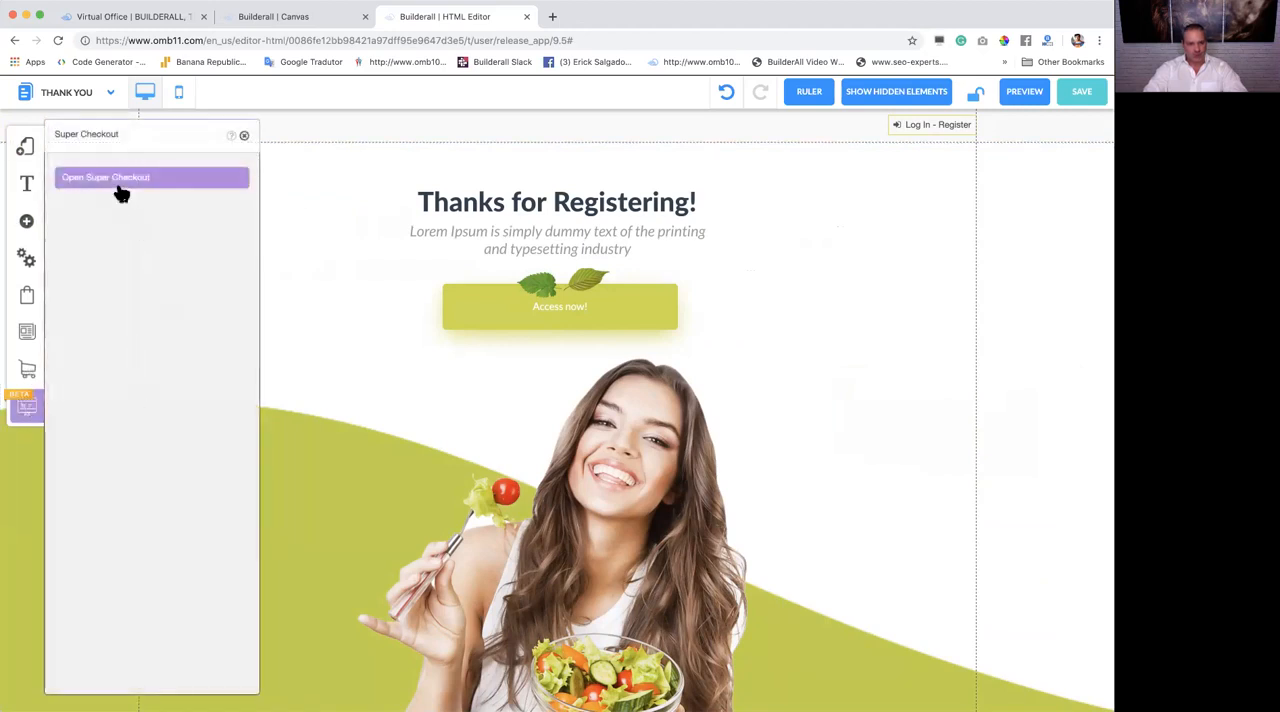
left_click(121, 178)
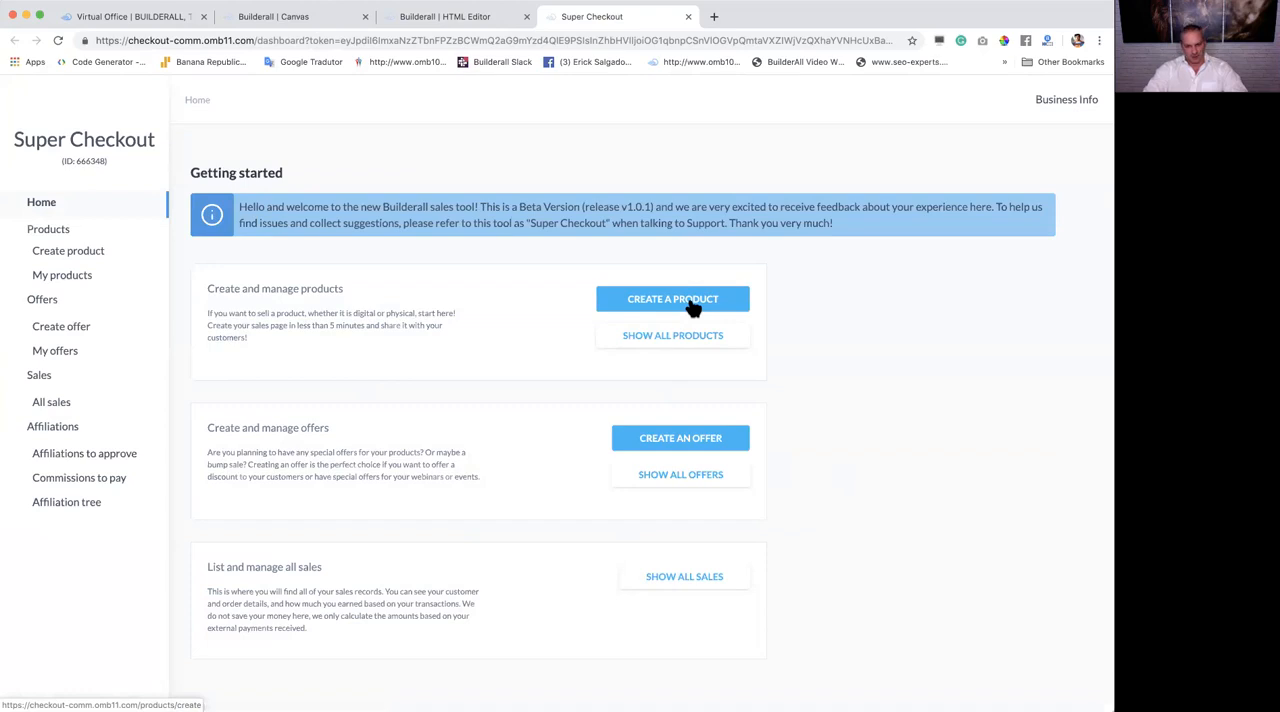
left_click(286, 17)
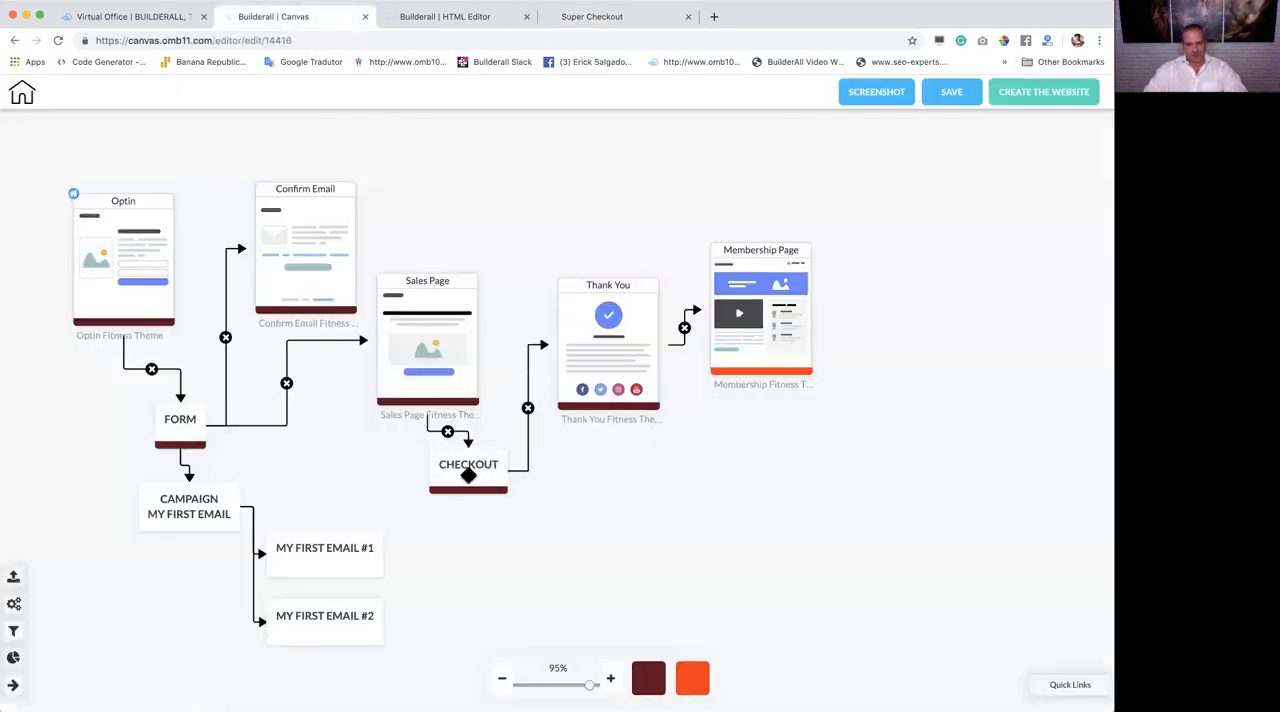
left_click(620, 18)
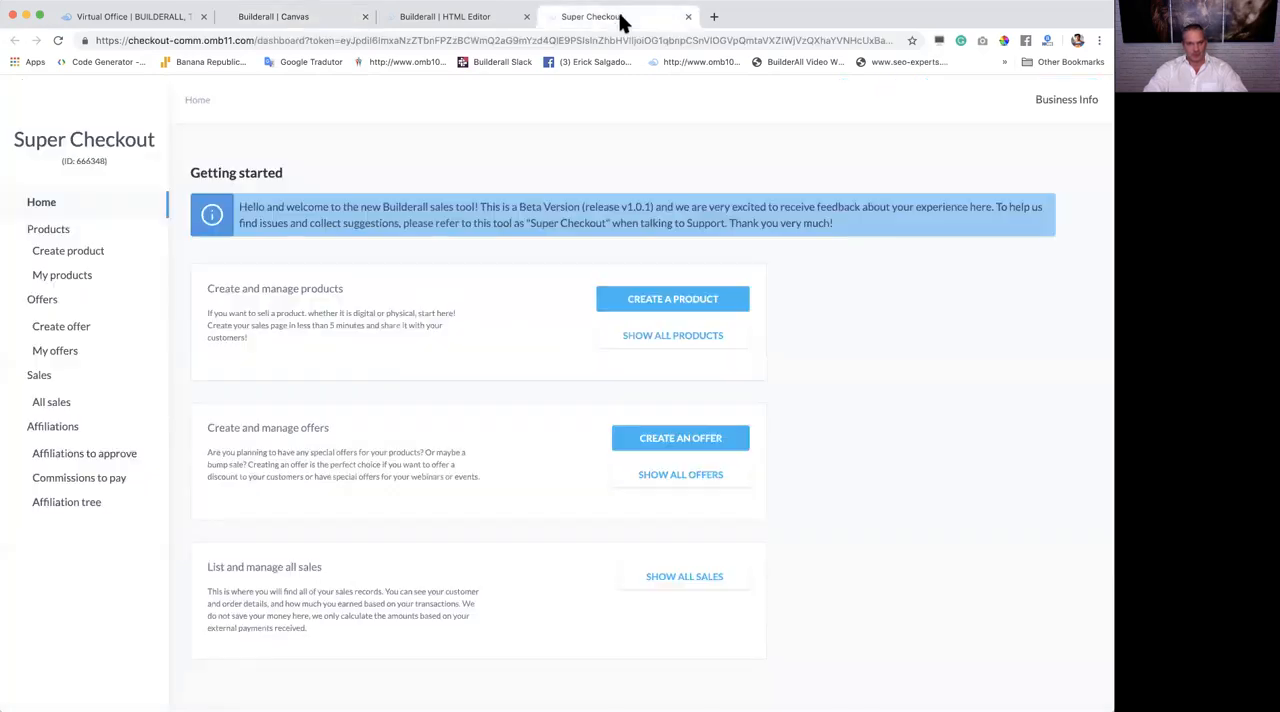
left_click(72, 280)
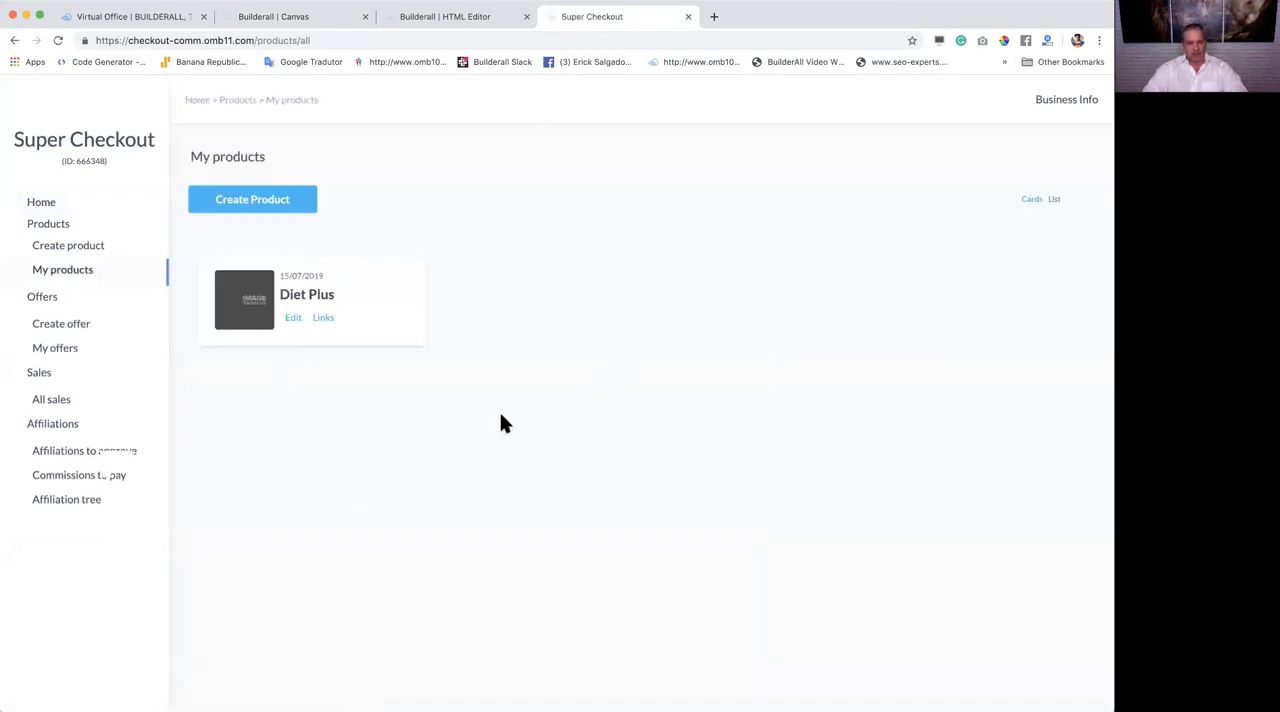
left_click(293, 318)
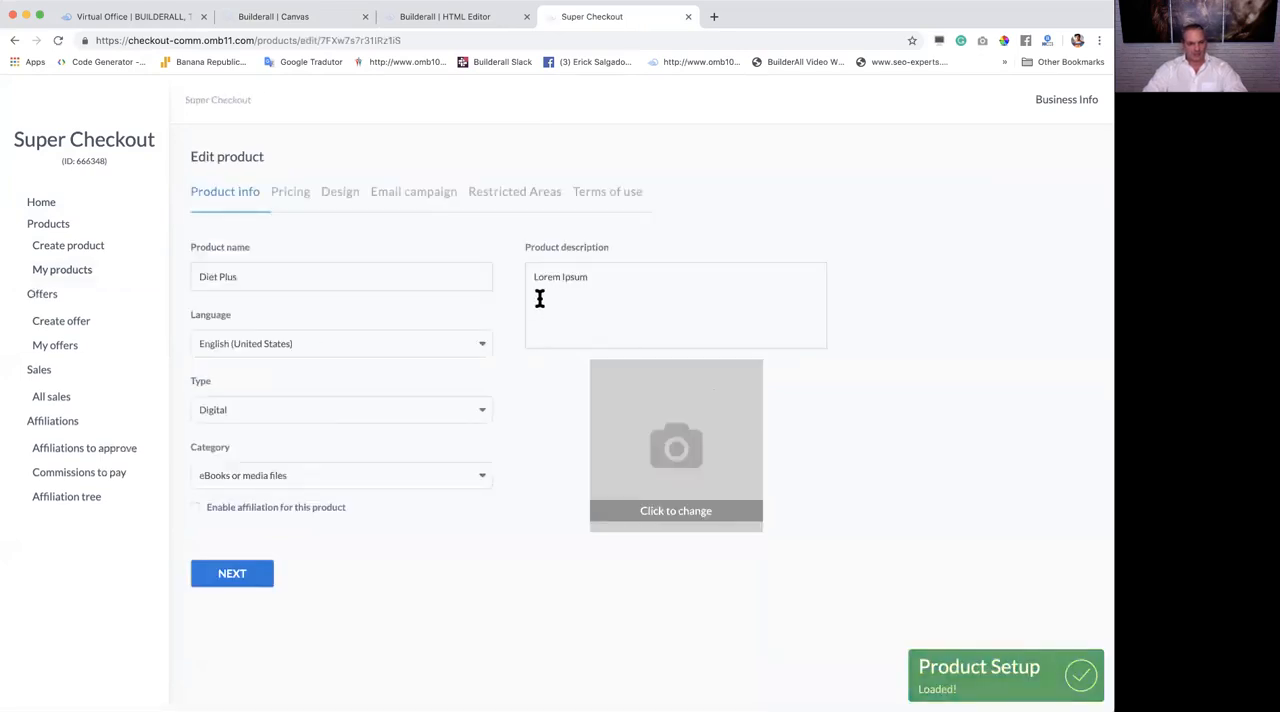
- Replace the product description with "here goes the description of your product" and set the category to Courses or subscriptions
left_click_drag(603, 274, 500, 282)
type("here goes the description of your product")
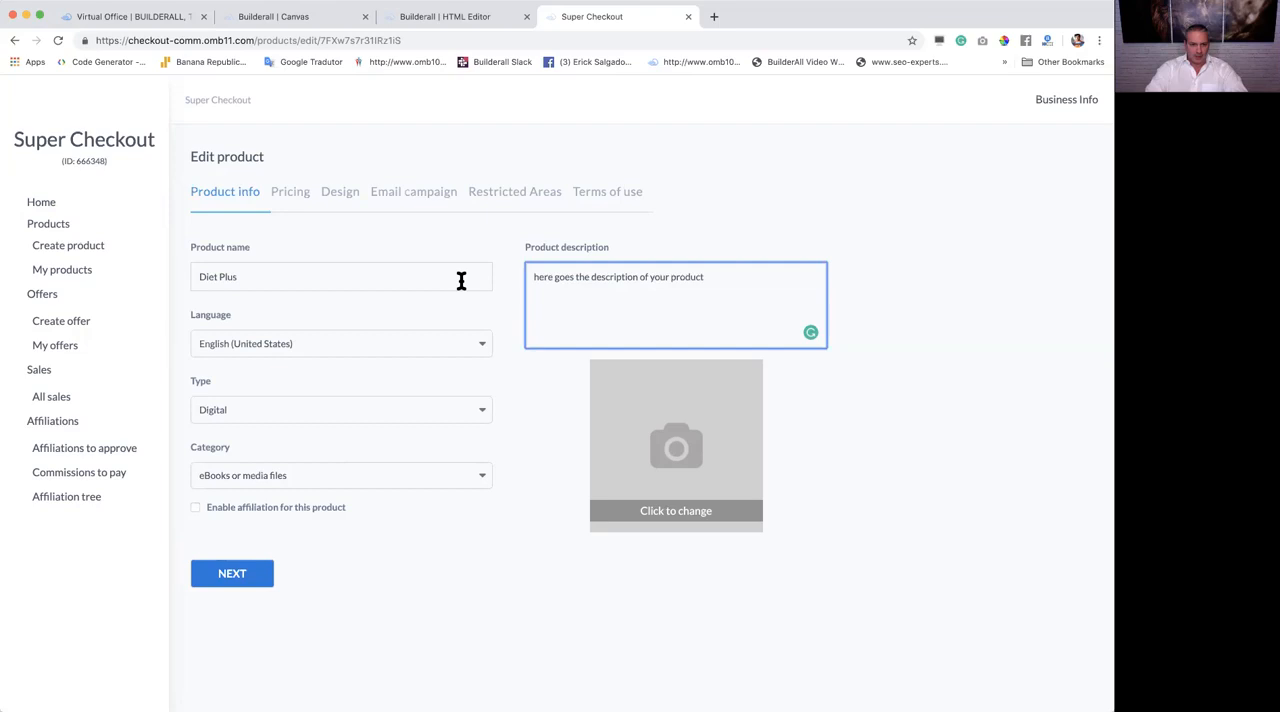
left_click(325, 350)
left_click(331, 346)
left_click(300, 408)
left_click(300, 409)
left_click(337, 485)
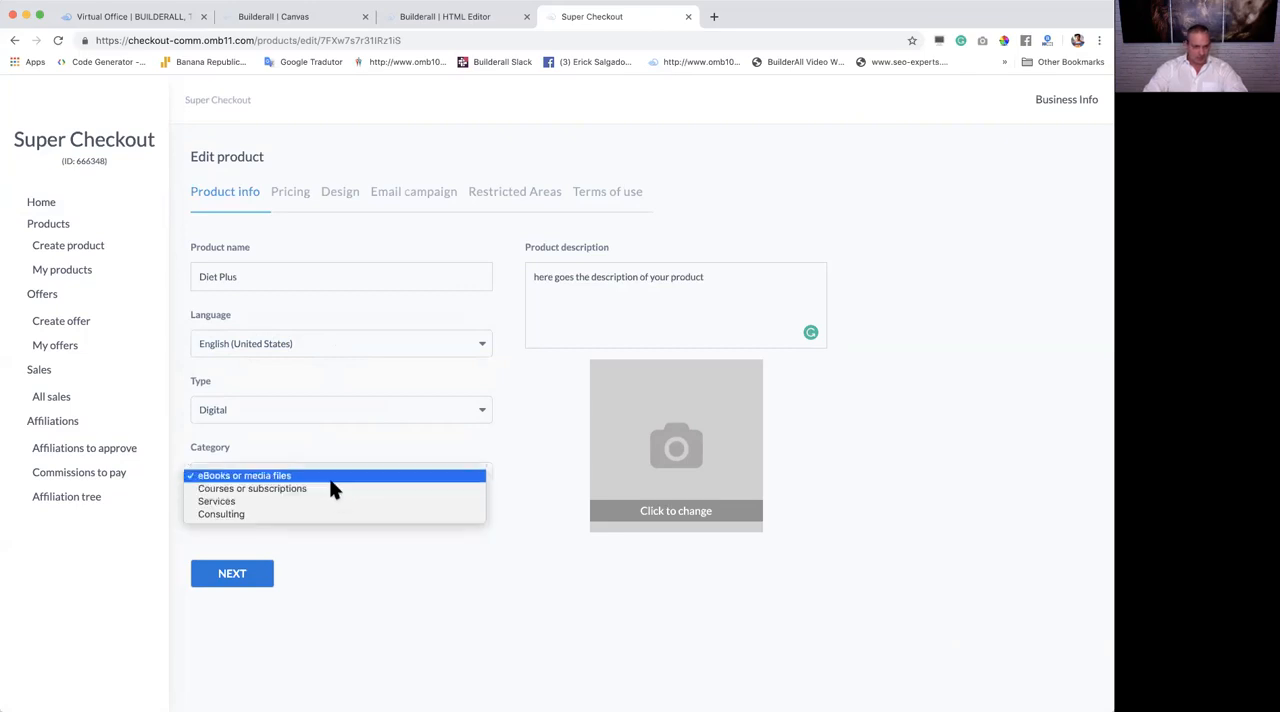
left_click(329, 474)
left_click(328, 471)
left_click(327, 489)
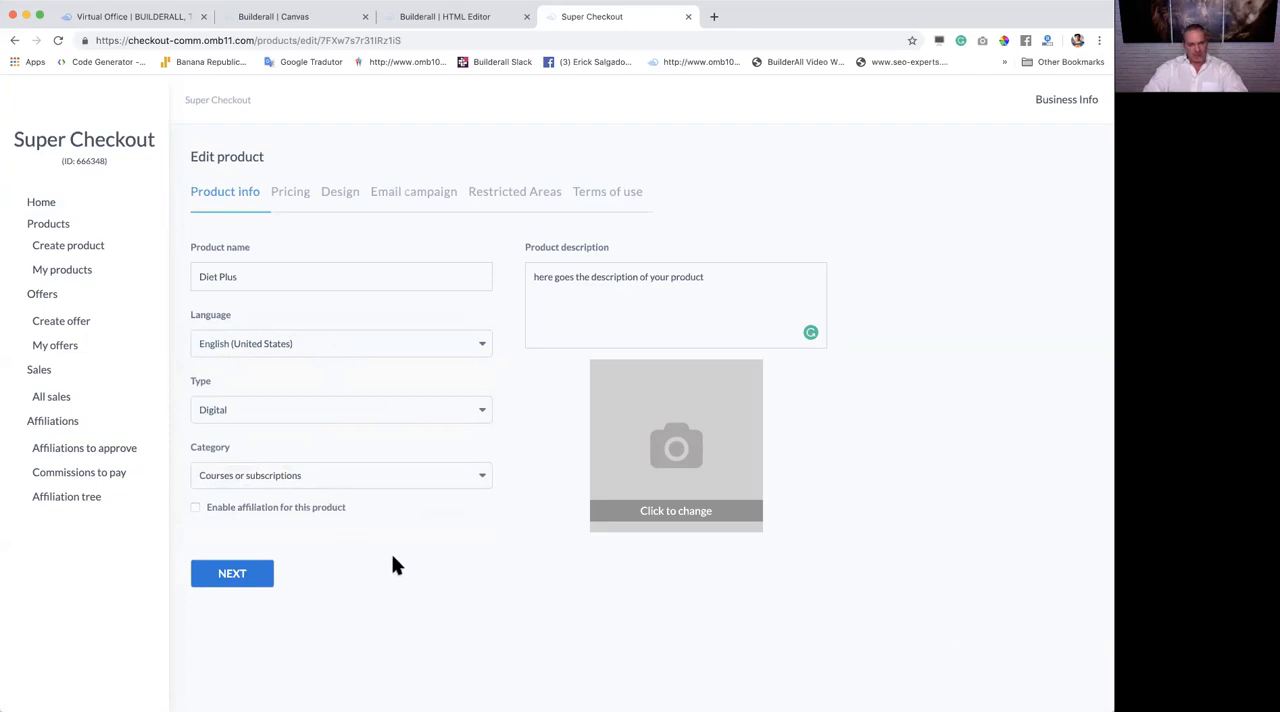
left_click(667, 440)
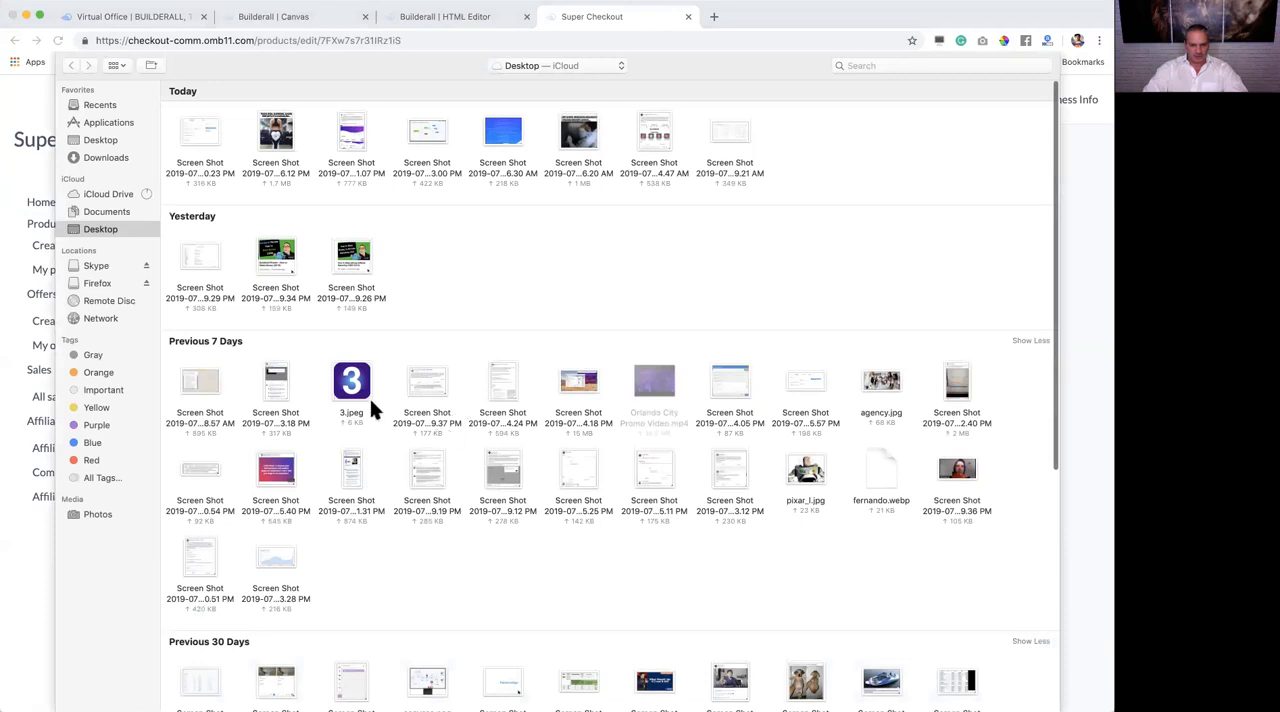
double_click(806, 467)
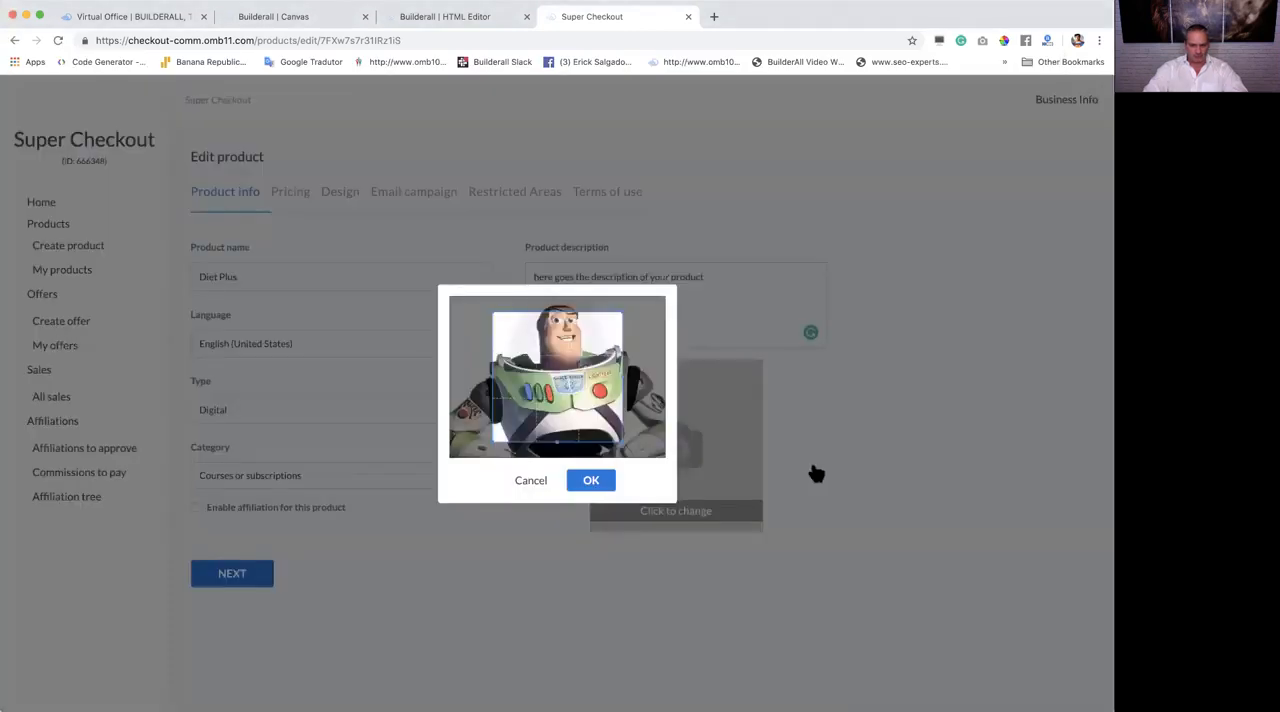
left_click(531, 481)
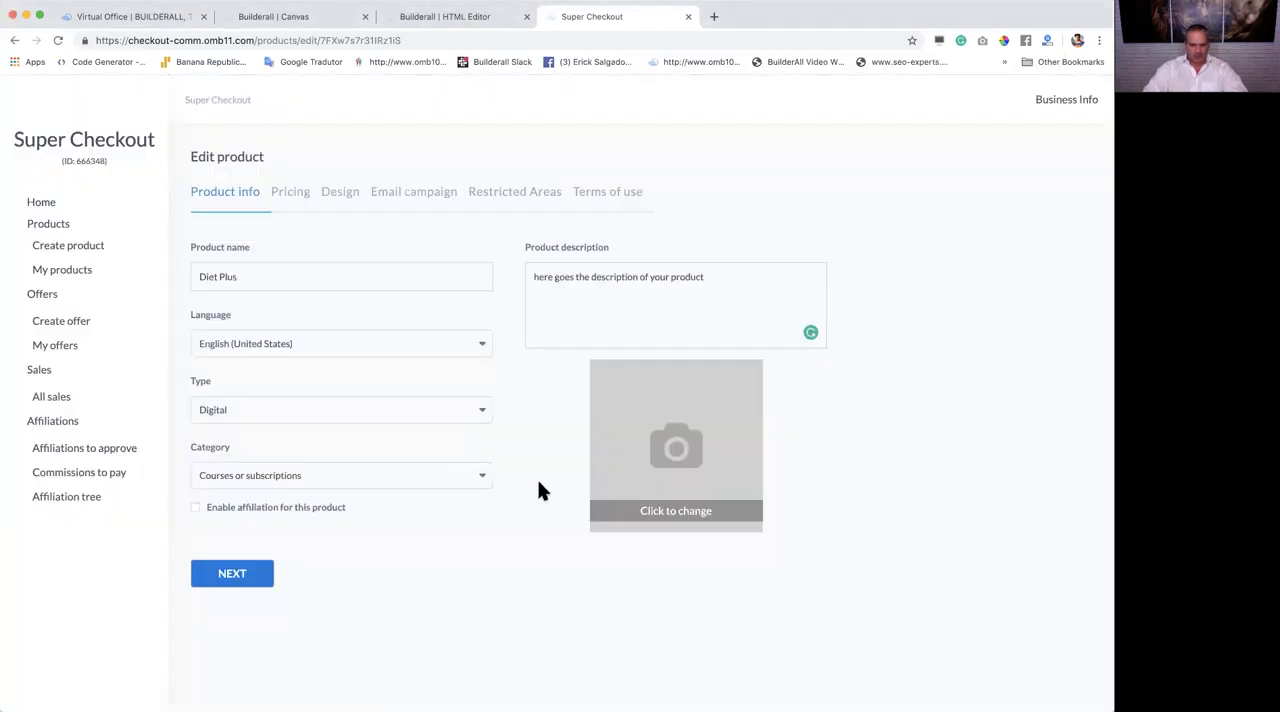
- Upload 3.jpeg as the Diet Plus product image and accept the crop
left_click(677, 449)
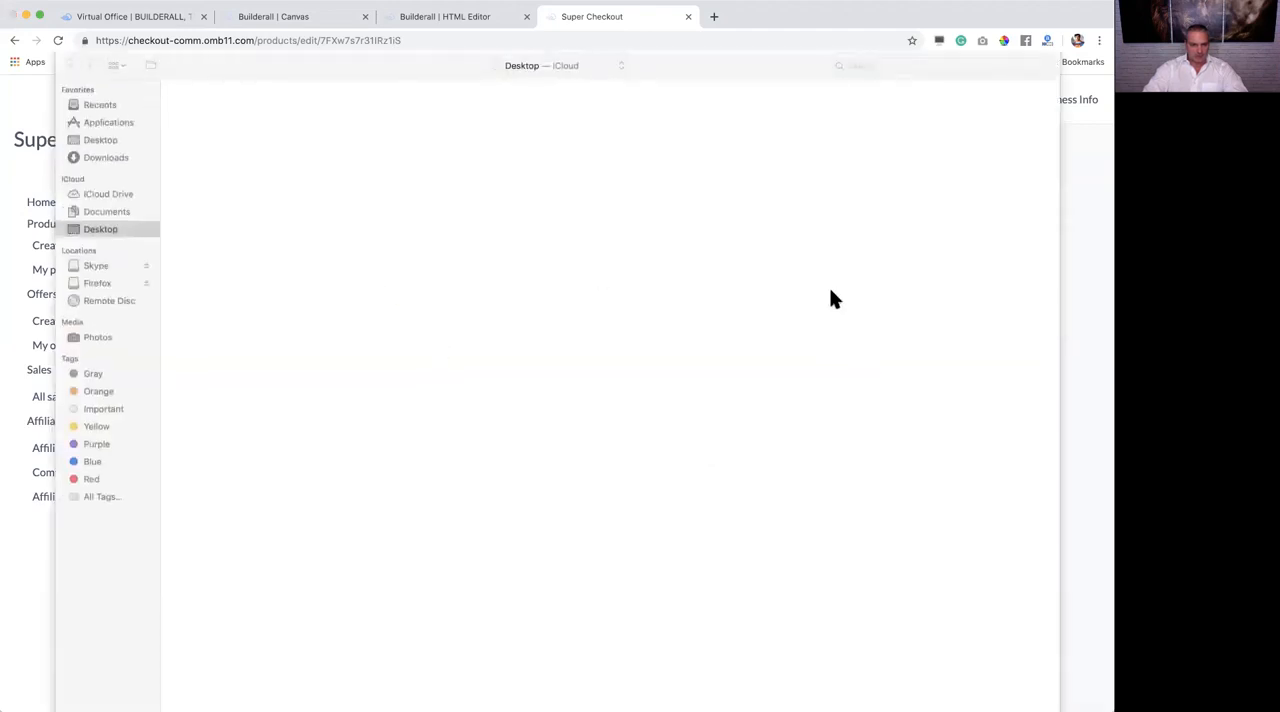
double_click(358, 382)
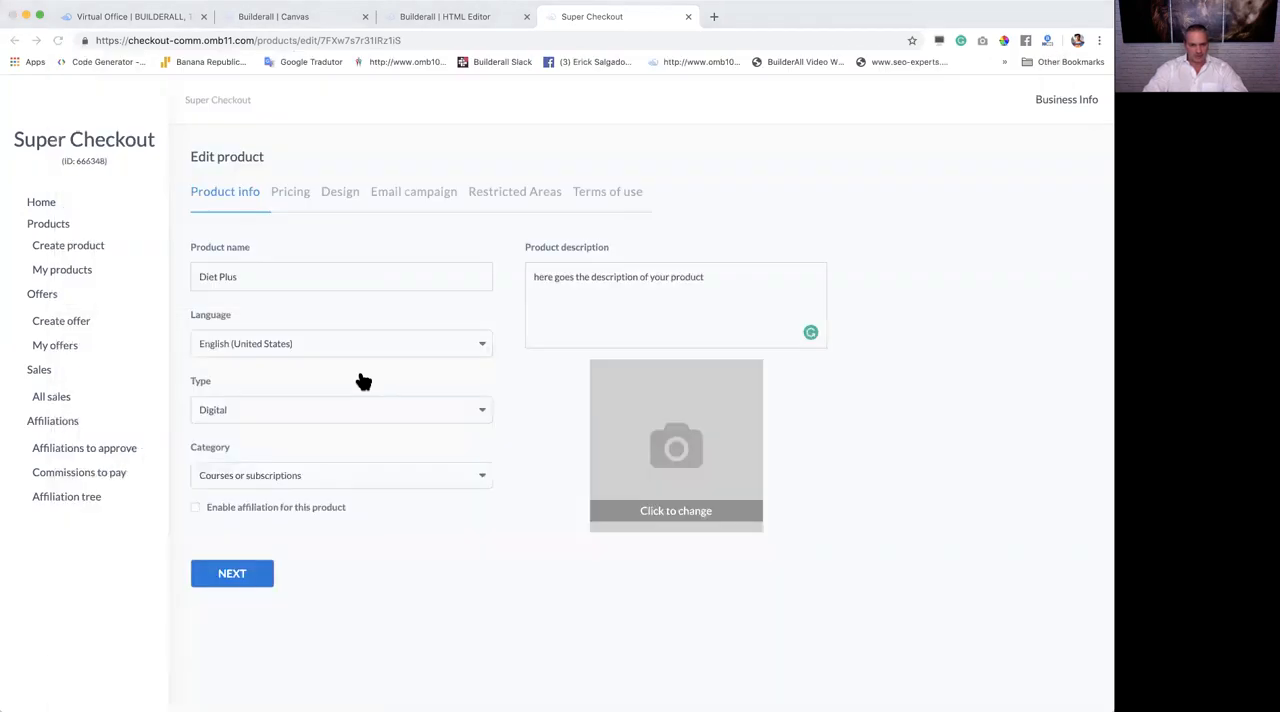
left_click(591, 476)
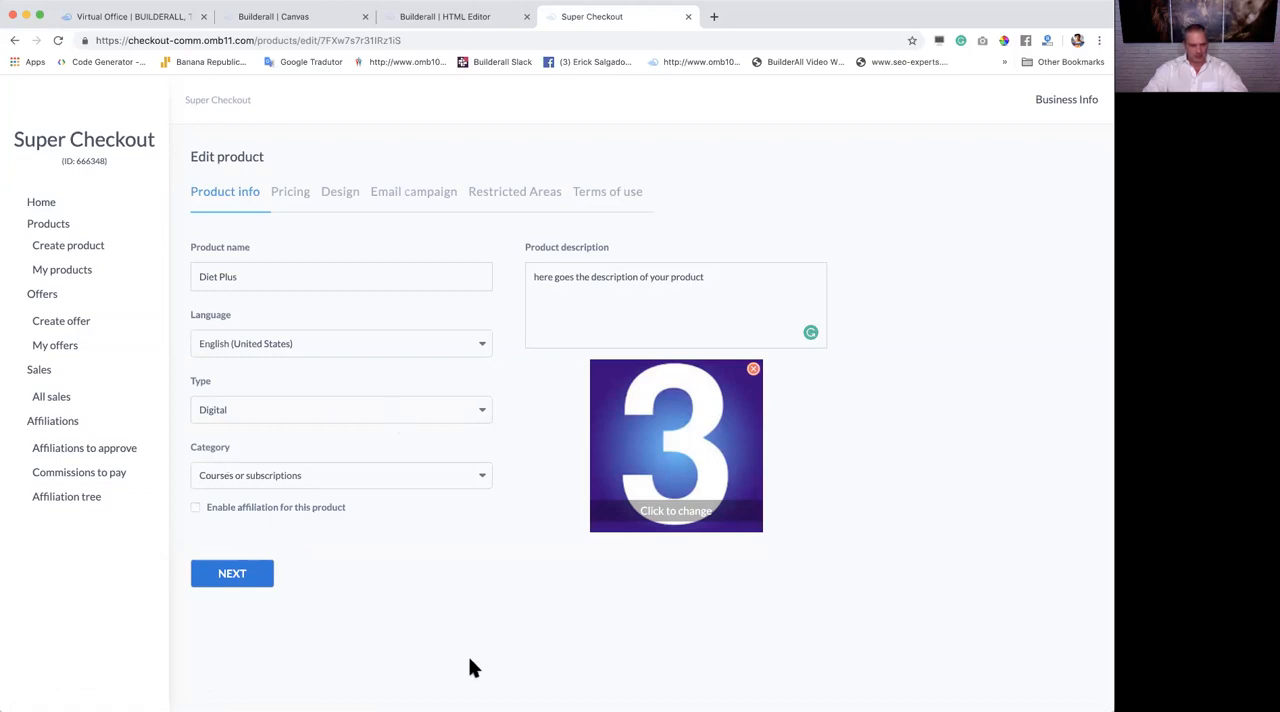
- Continue to the product's pricing and remove the first three saved PayPal payment configurations
left_click(244, 578)
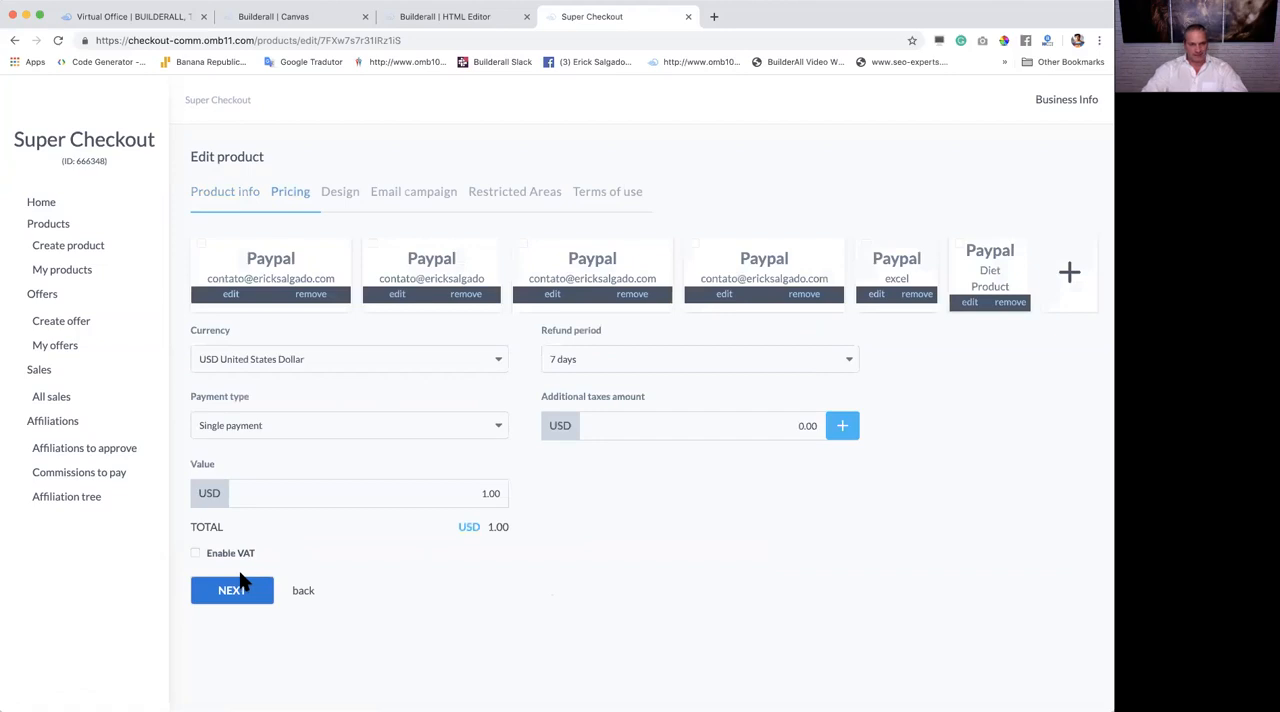
left_click(315, 296)
left_click(606, 434)
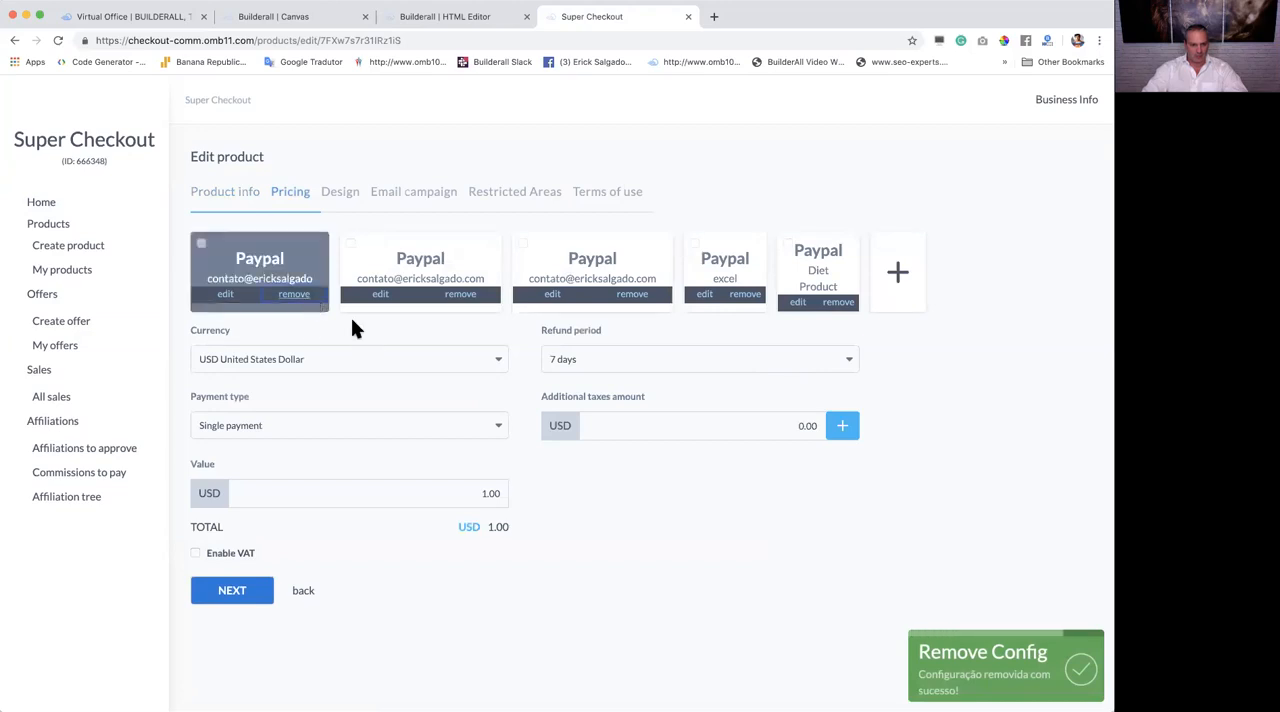
left_click(305, 296)
left_click(613, 433)
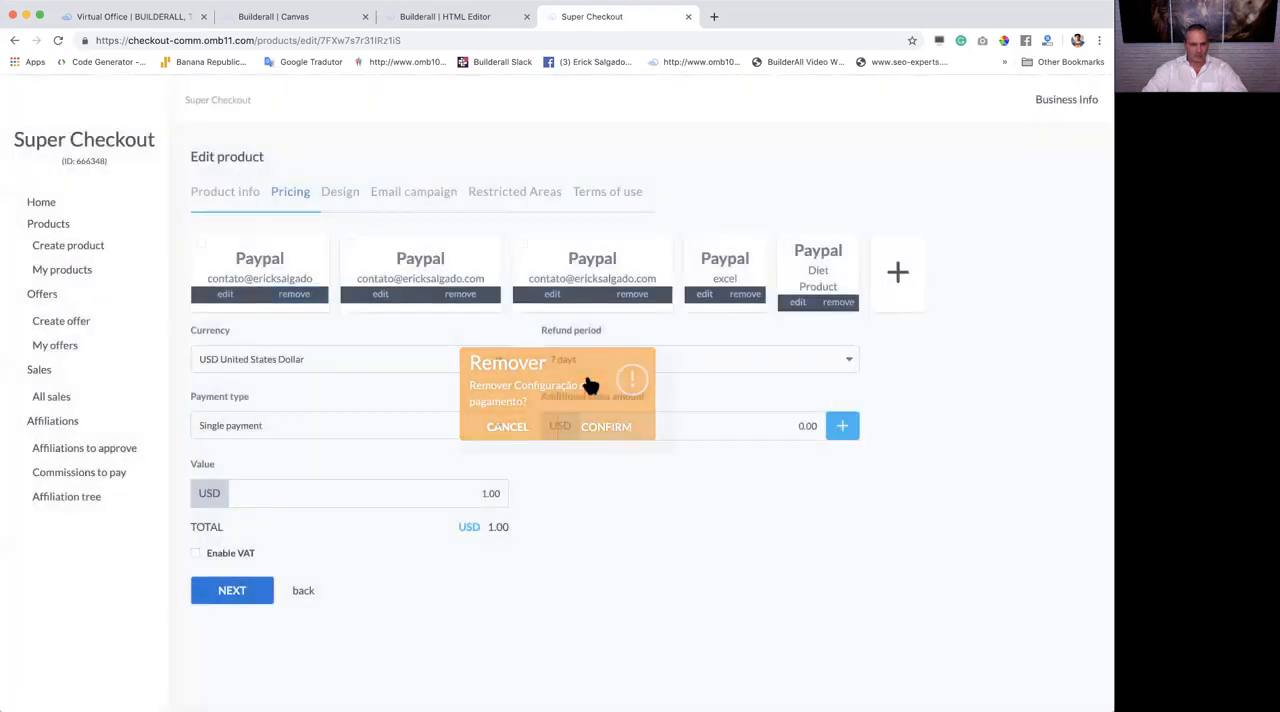
left_click(323, 290)
left_click(620, 433)
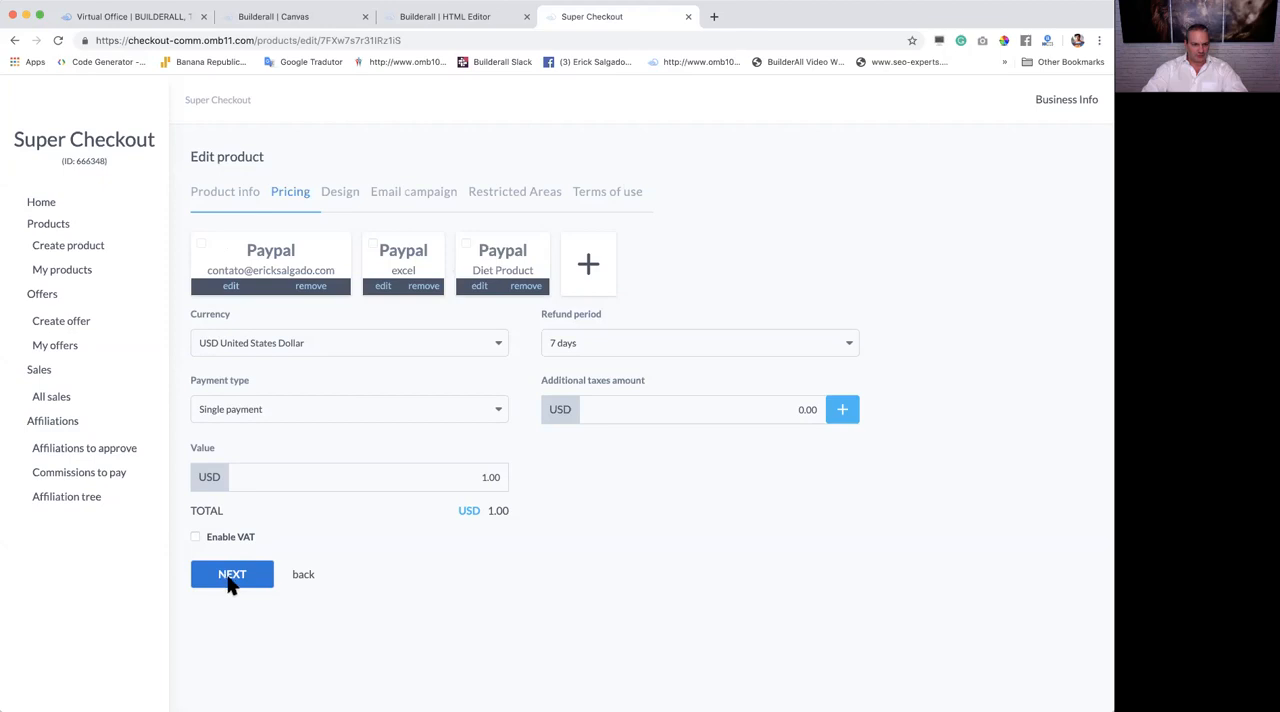
- Reload the product editor, return to its pricing, and start a new payment configuration with PayPal as the provider
left_click(58, 40)
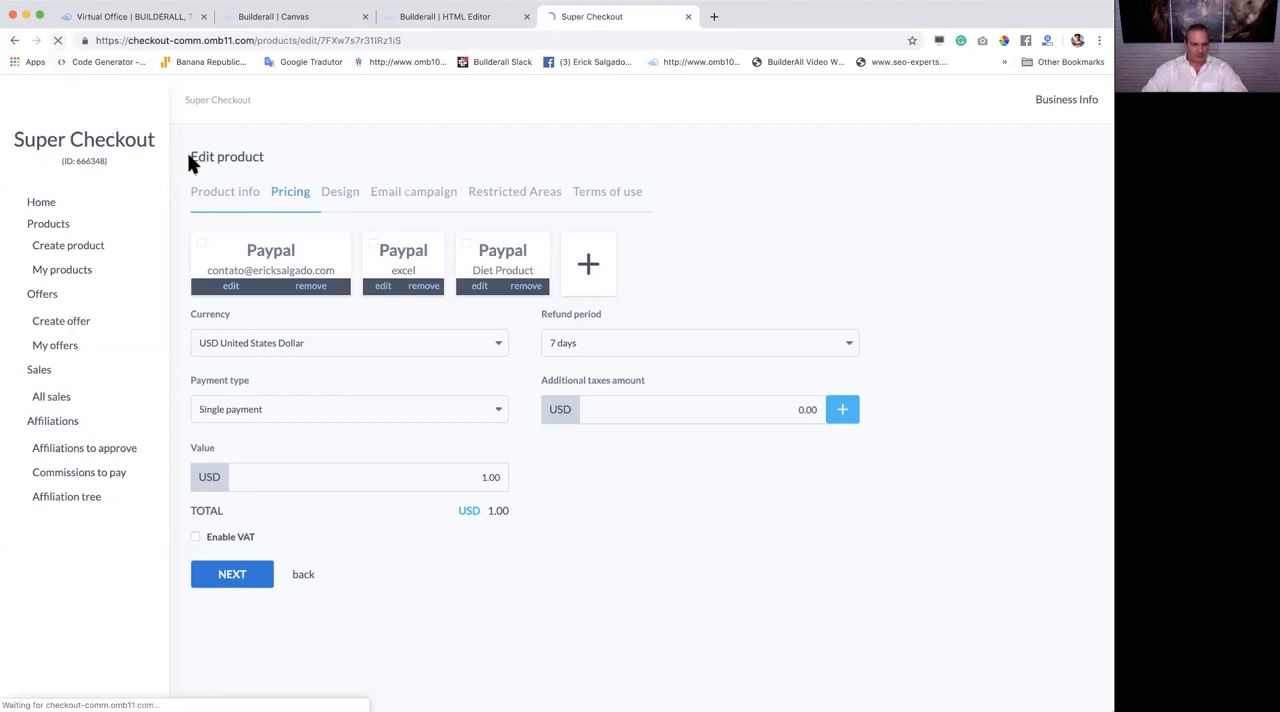
left_click(234, 577)
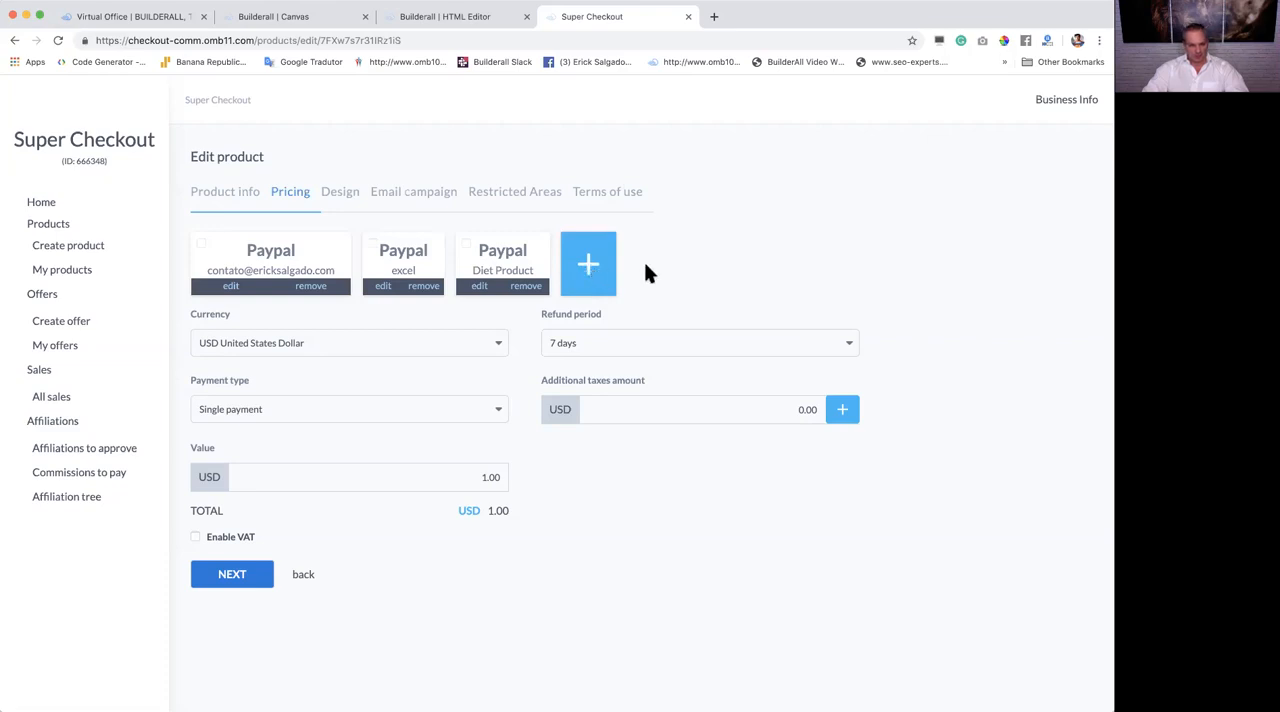
left_click(588, 265)
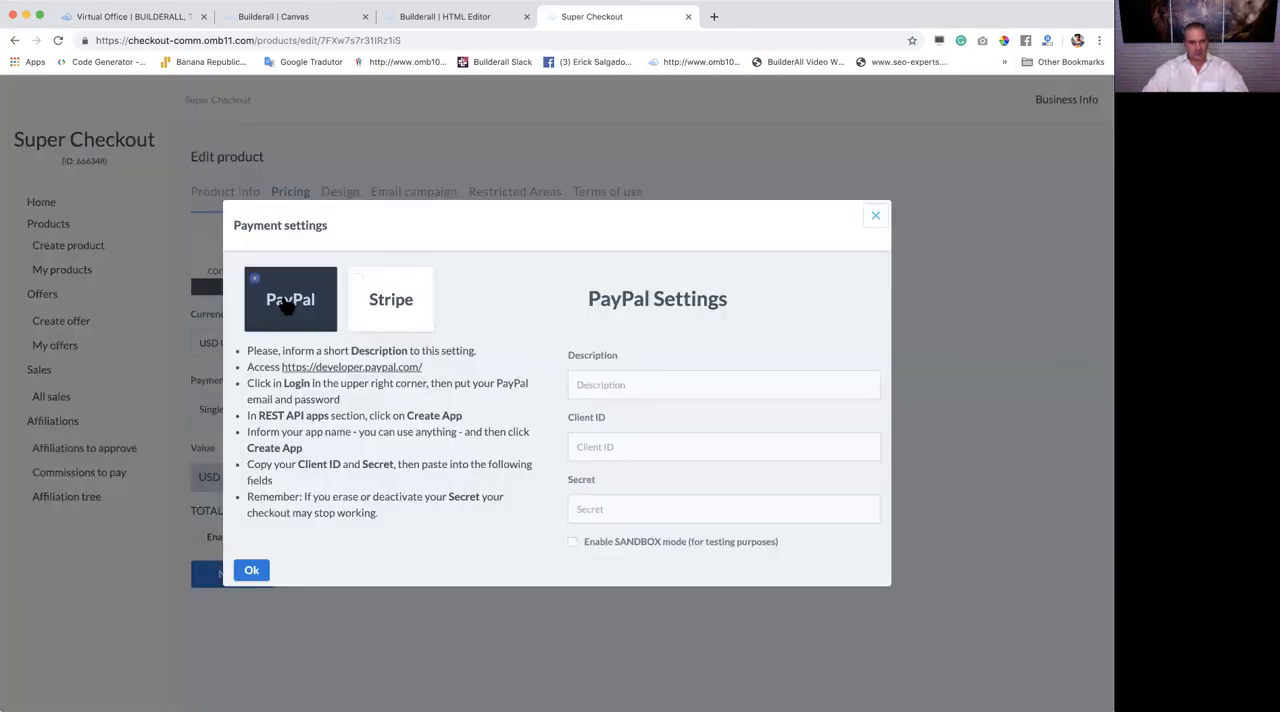
left_click(361, 282)
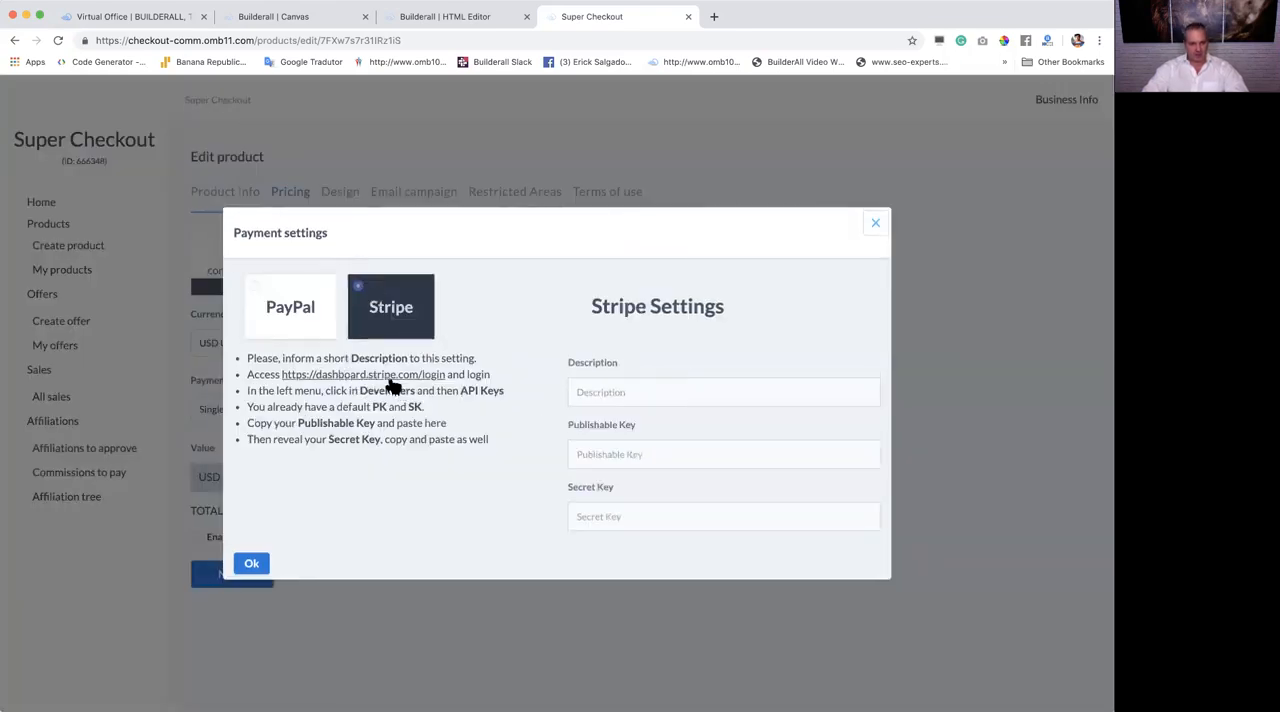
left_click(263, 310)
- Enter "my first app" as the description in the PayPal settings
left_click(657, 386)
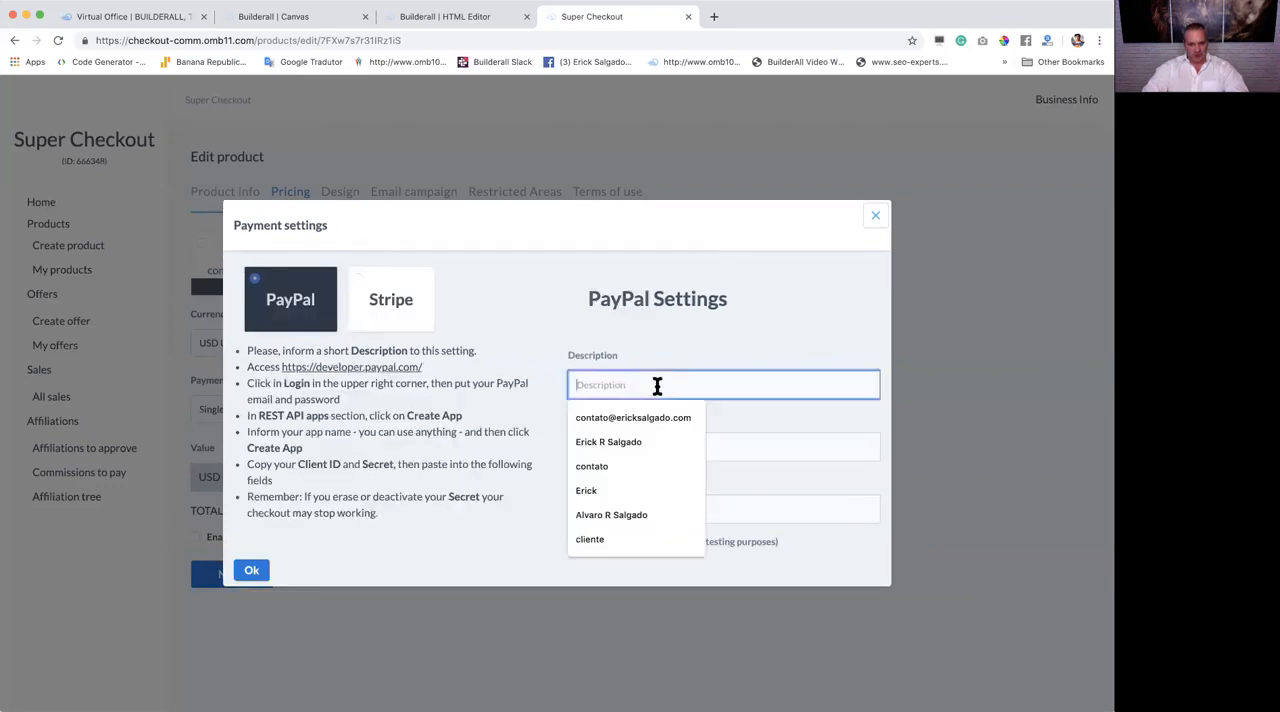
type("my")
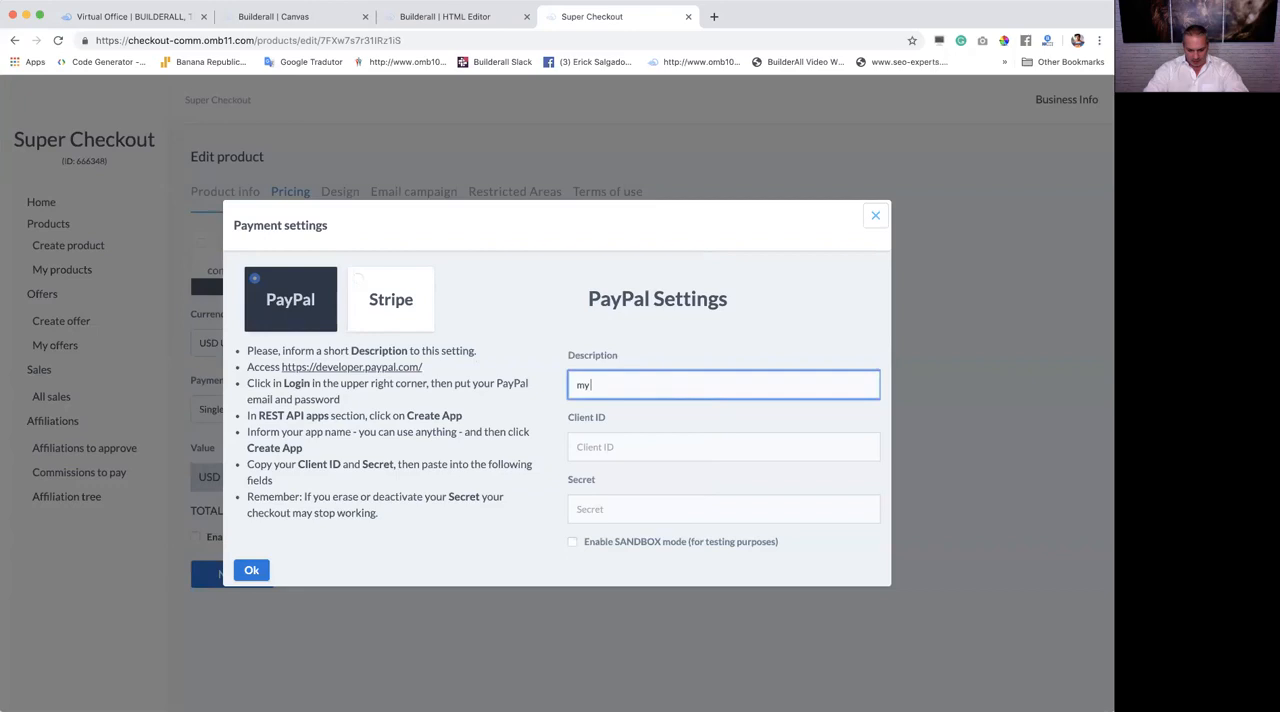
type(" first app")
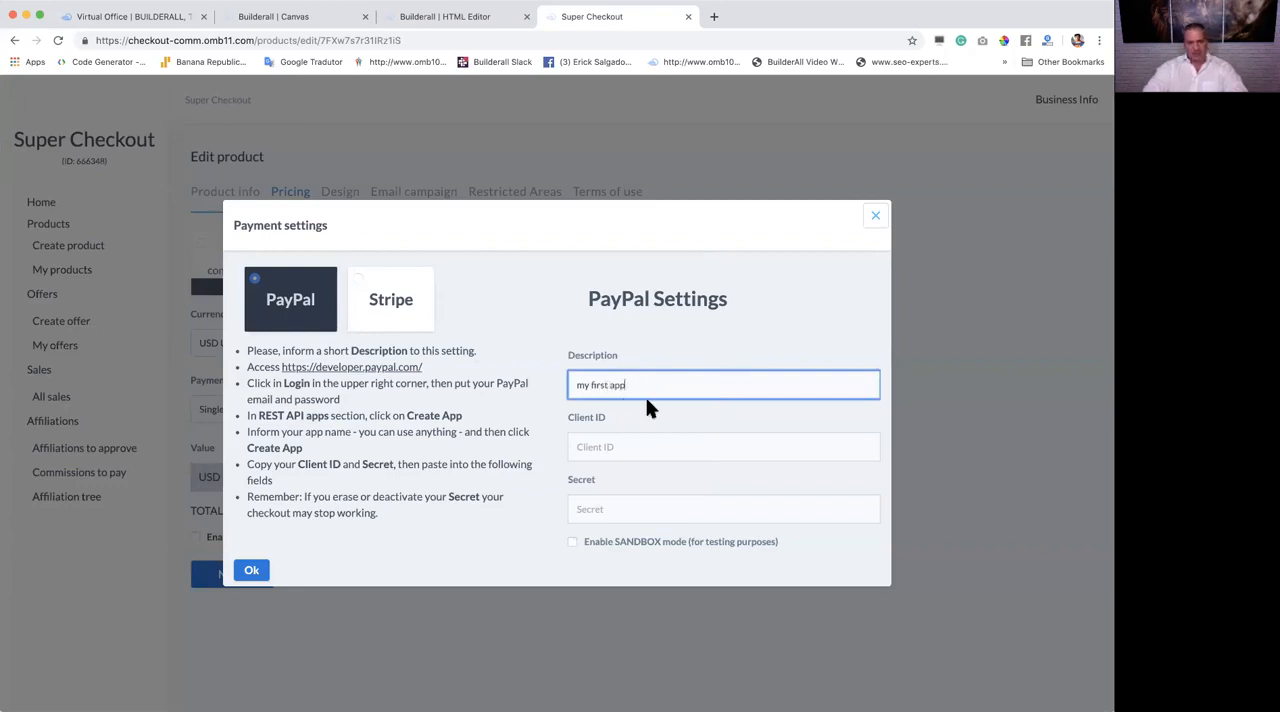
key("Tab")
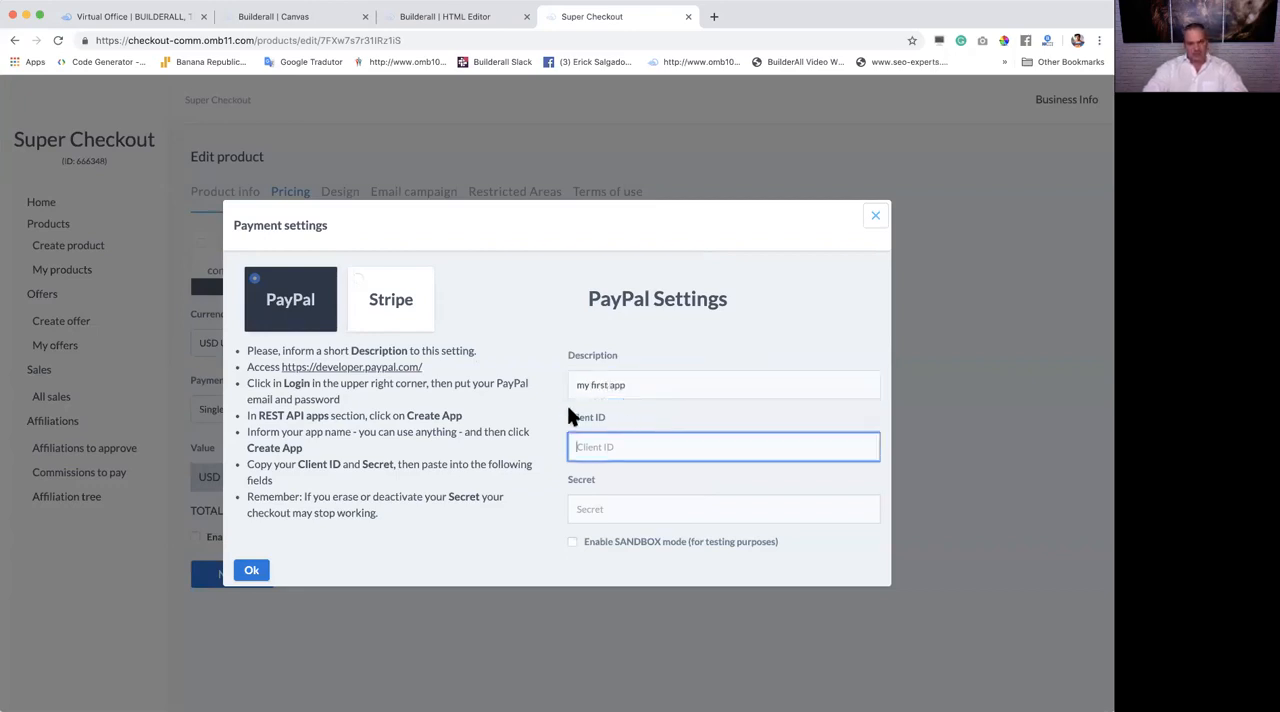
- Open the linked PayPal Developer site and log into its dashboard with the saved credentials
left_click(375, 368)
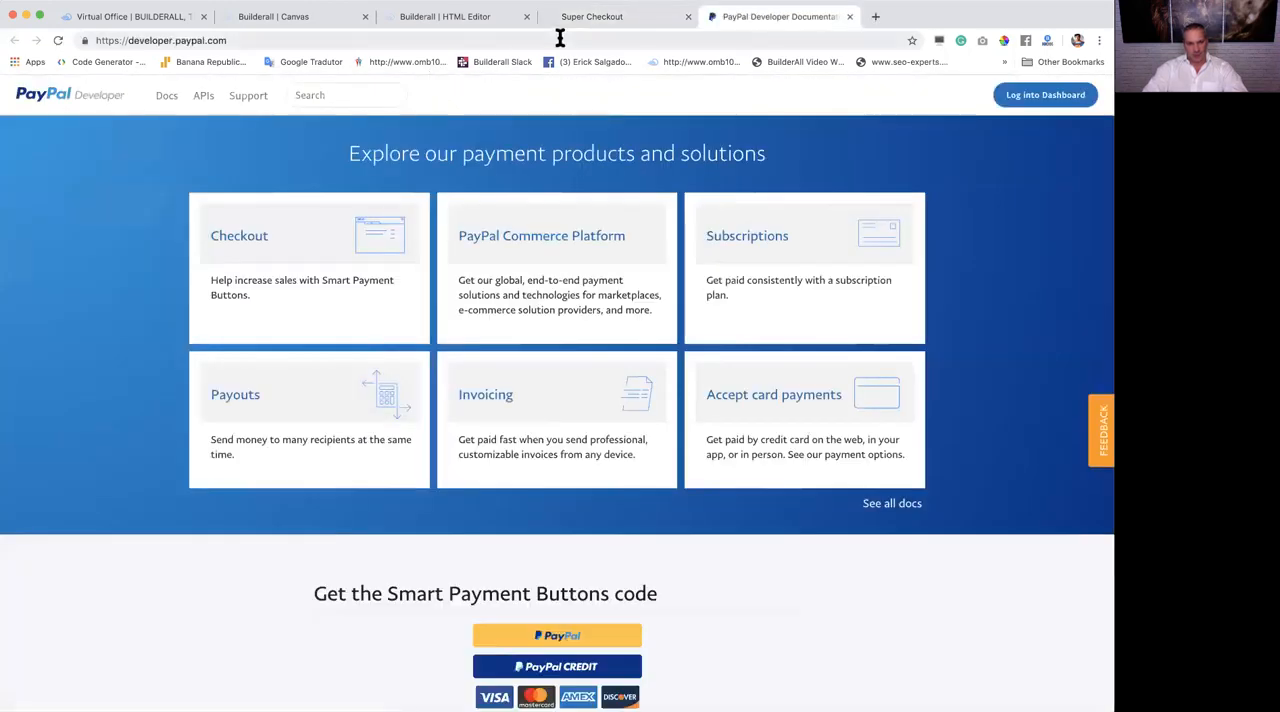
left_click(1036, 95)
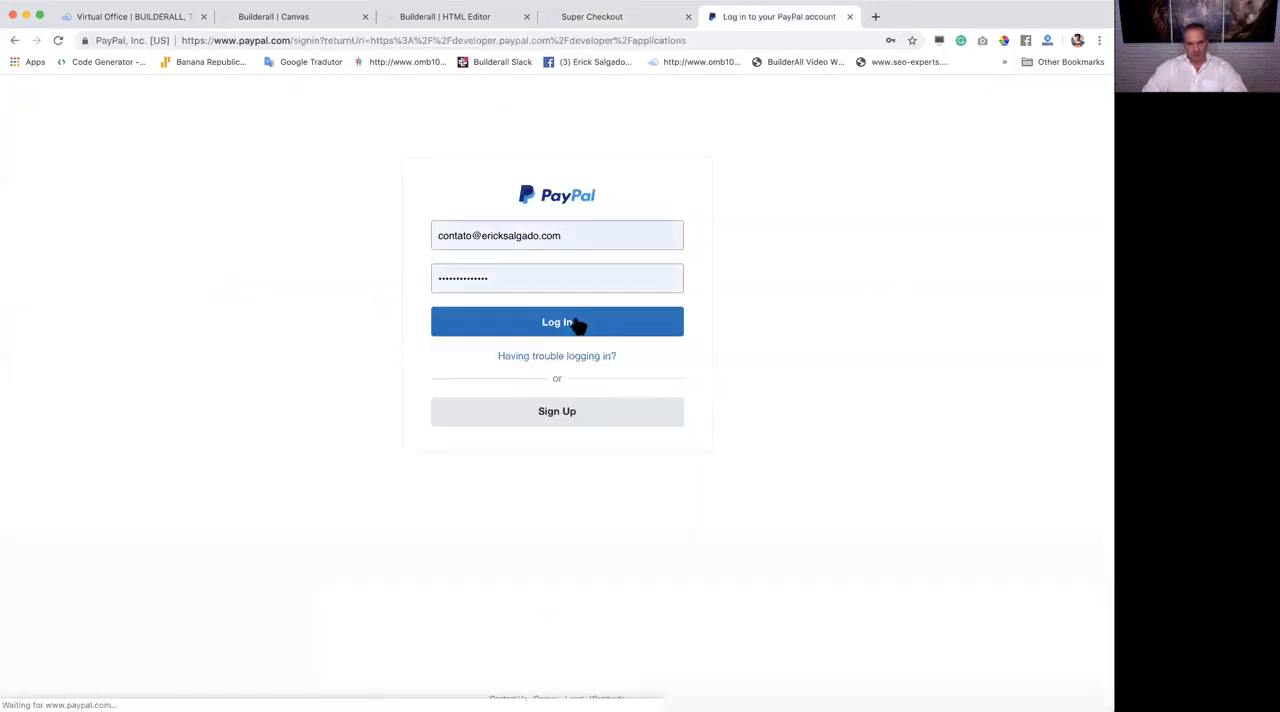
left_click(577, 323)
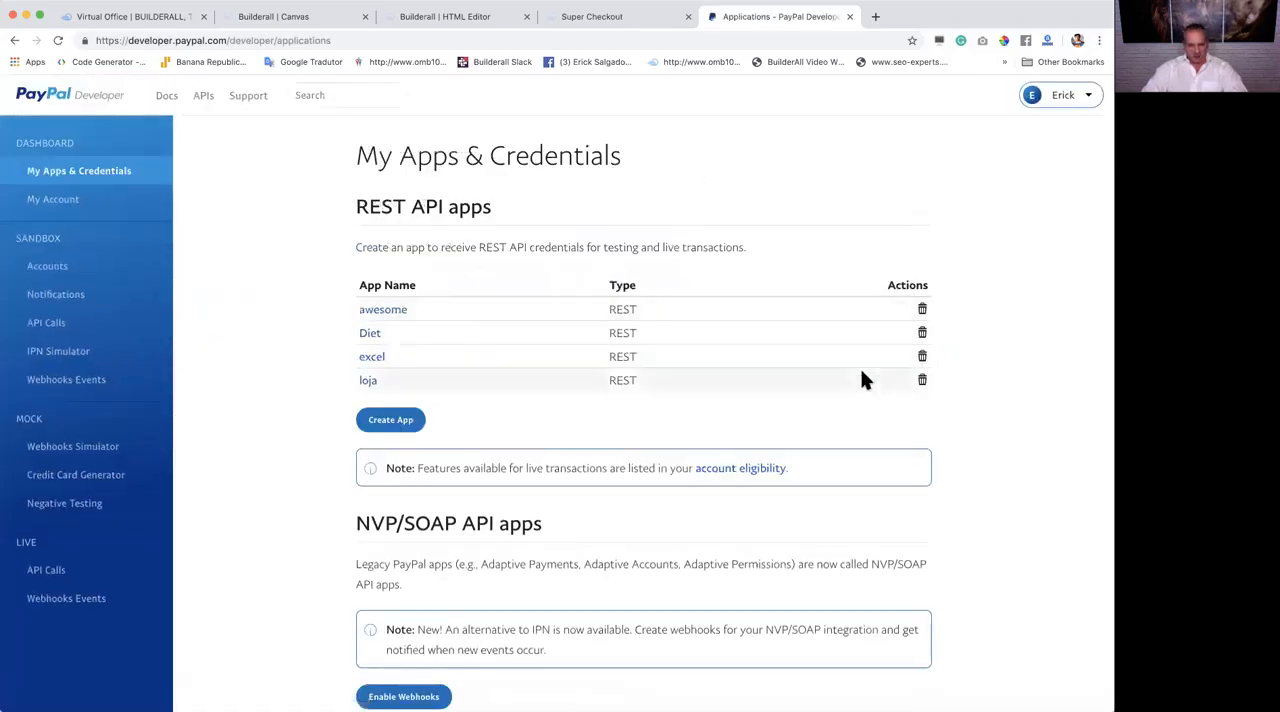
- Create a PayPal REST API app named "my first app" and return to the Super Checkout payment settings
left_click(400, 422)
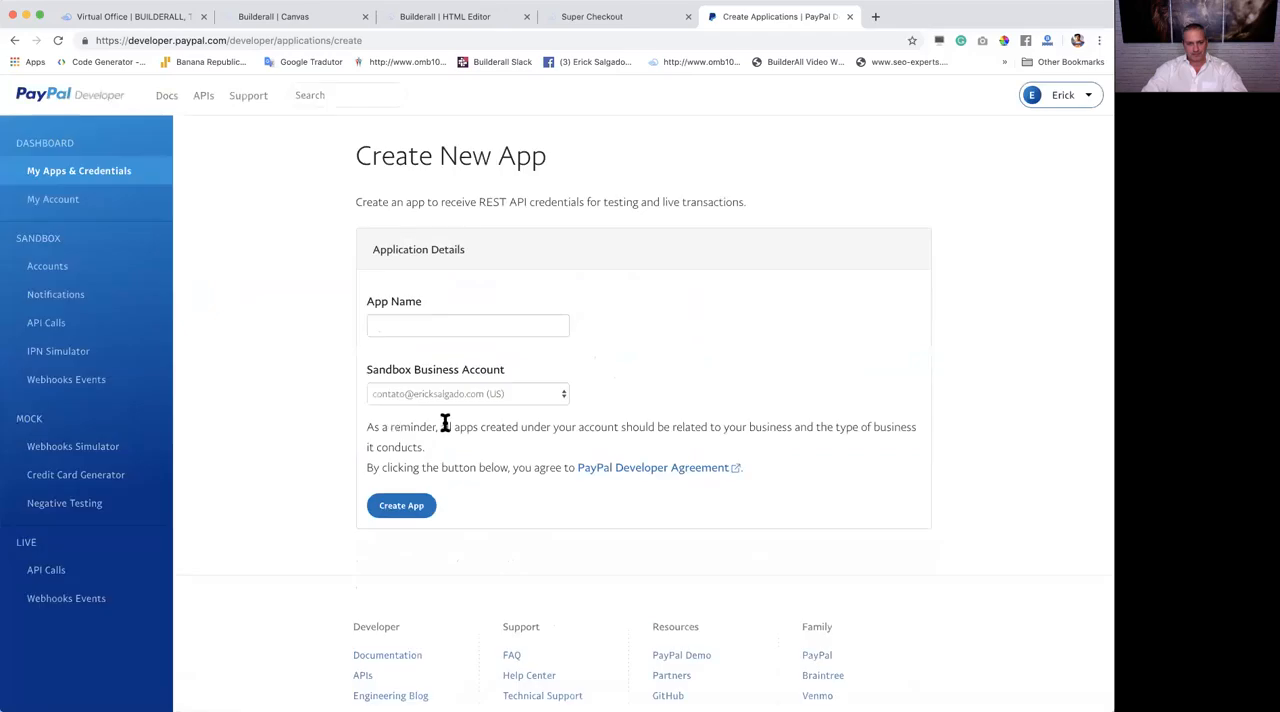
left_click(411, 325)
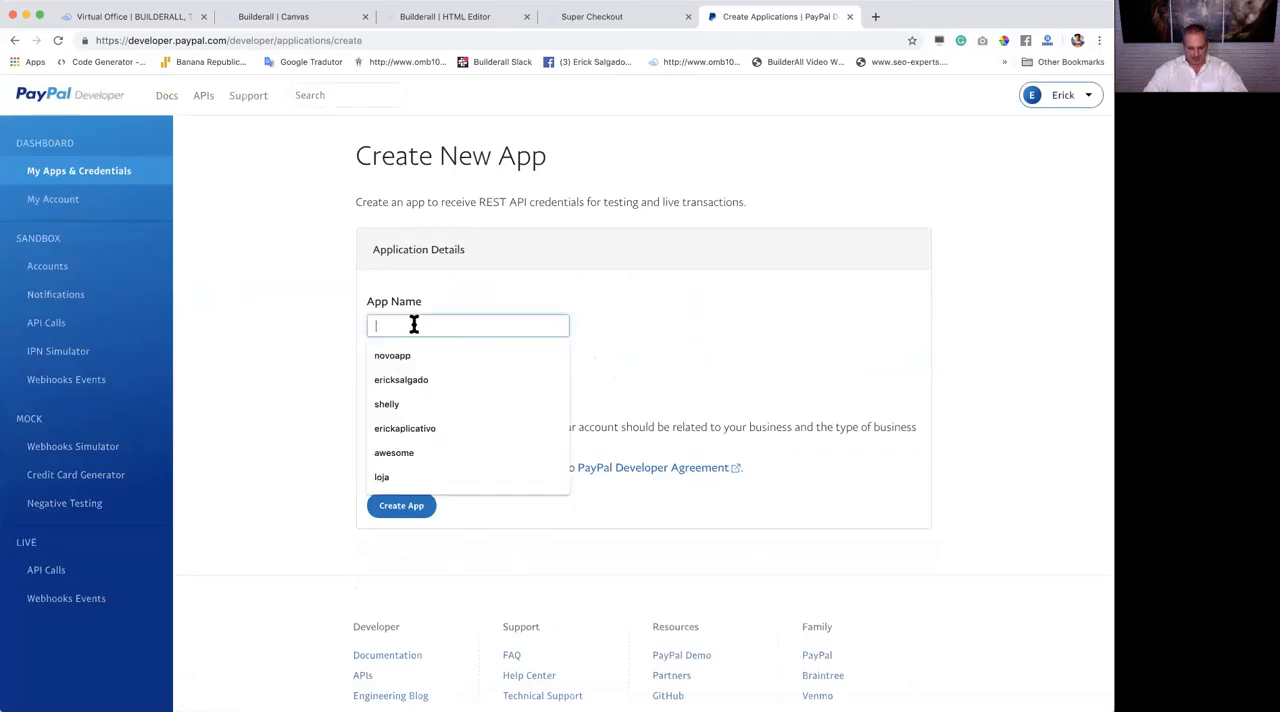
type("my first app")
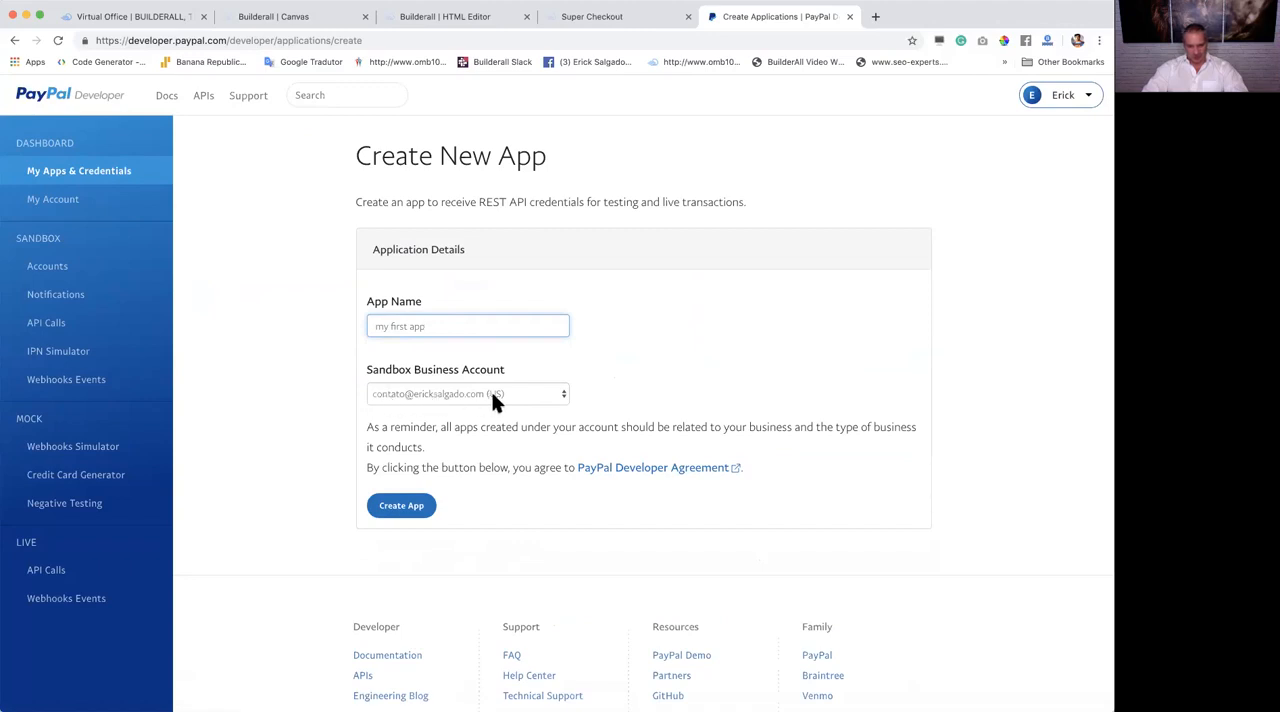
left_click(405, 512)
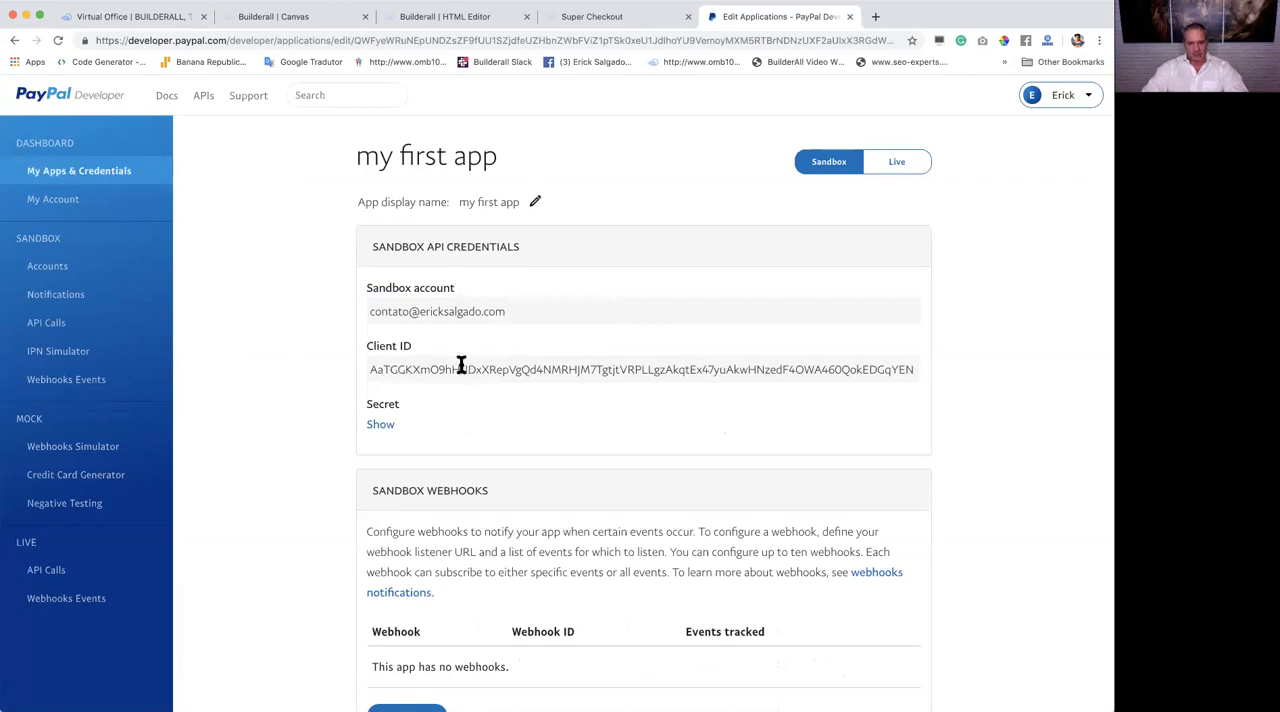
left_click(618, 18)
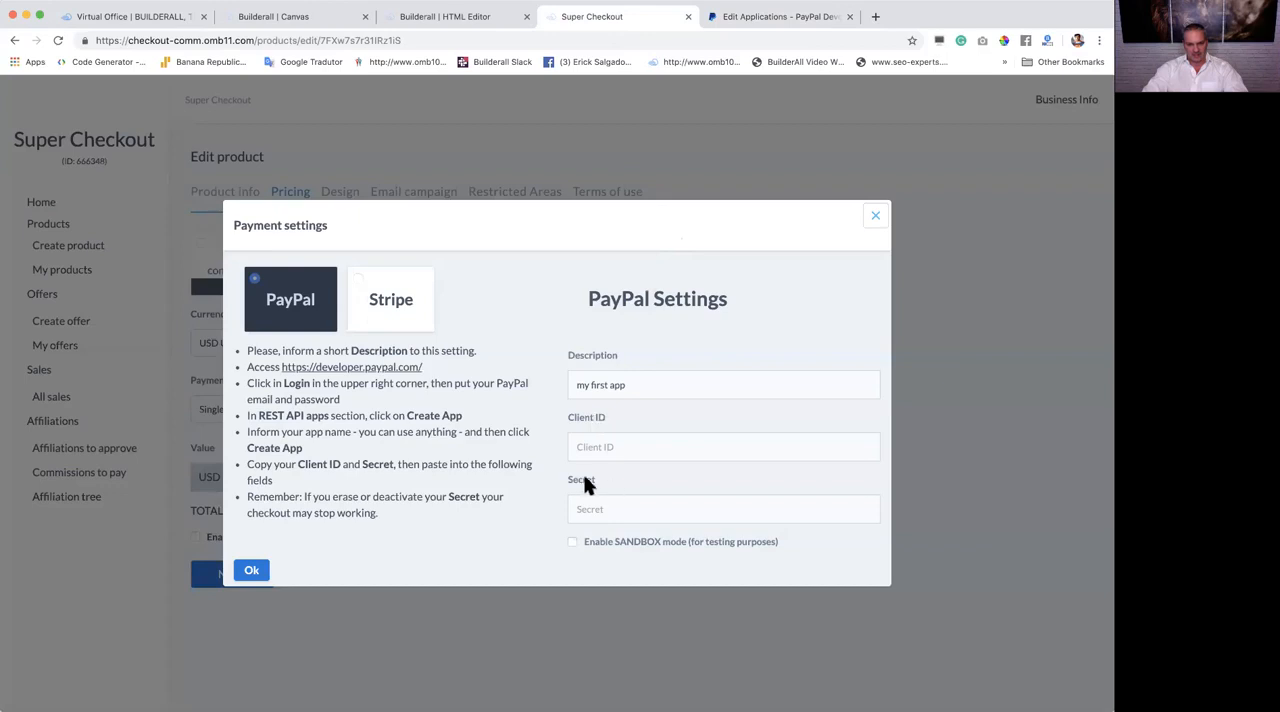
- Reveal the sandbox secret of "my first app" on PayPal Developer and return to the Super Checkout payment settings
left_click(770, 20)
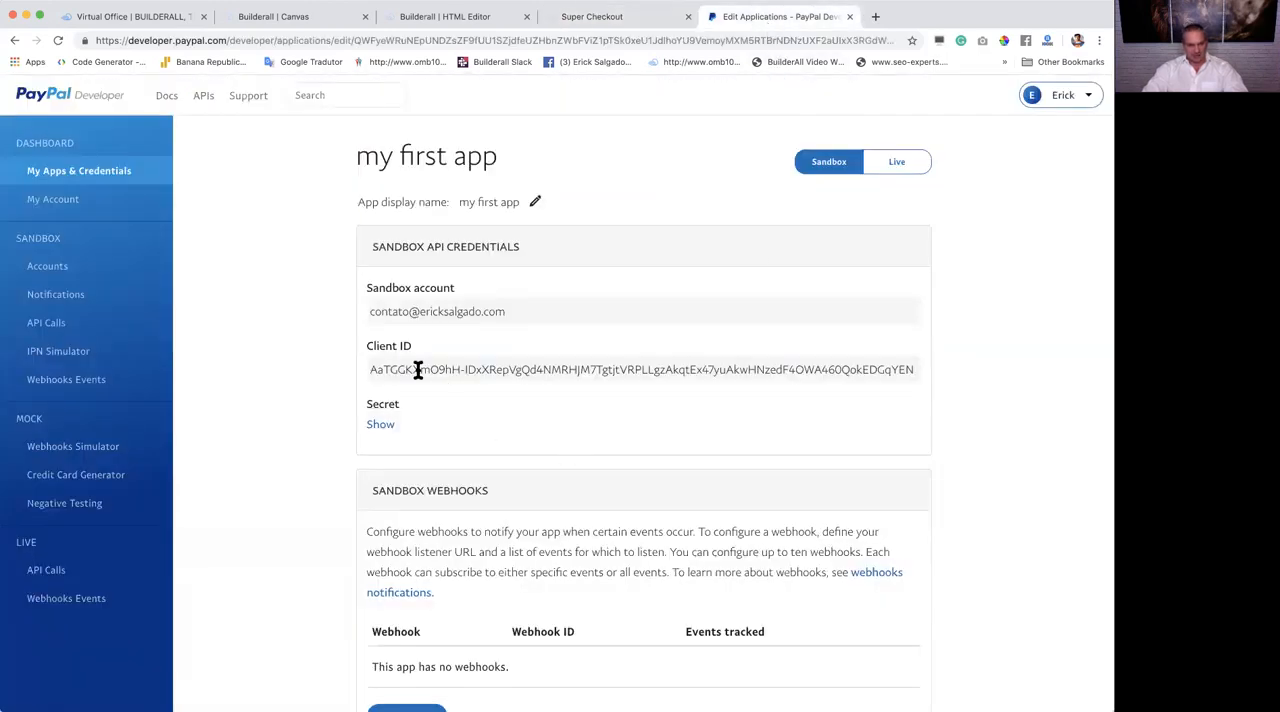
left_click(381, 427)
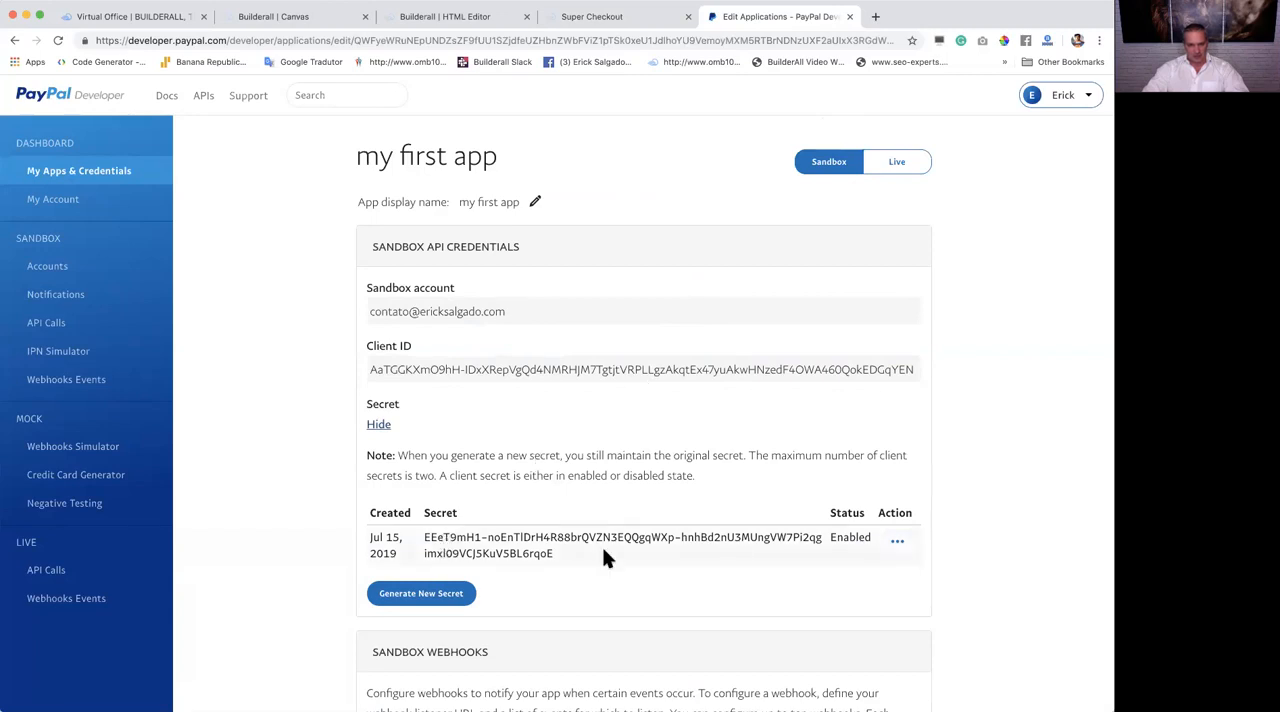
left_click(602, 17)
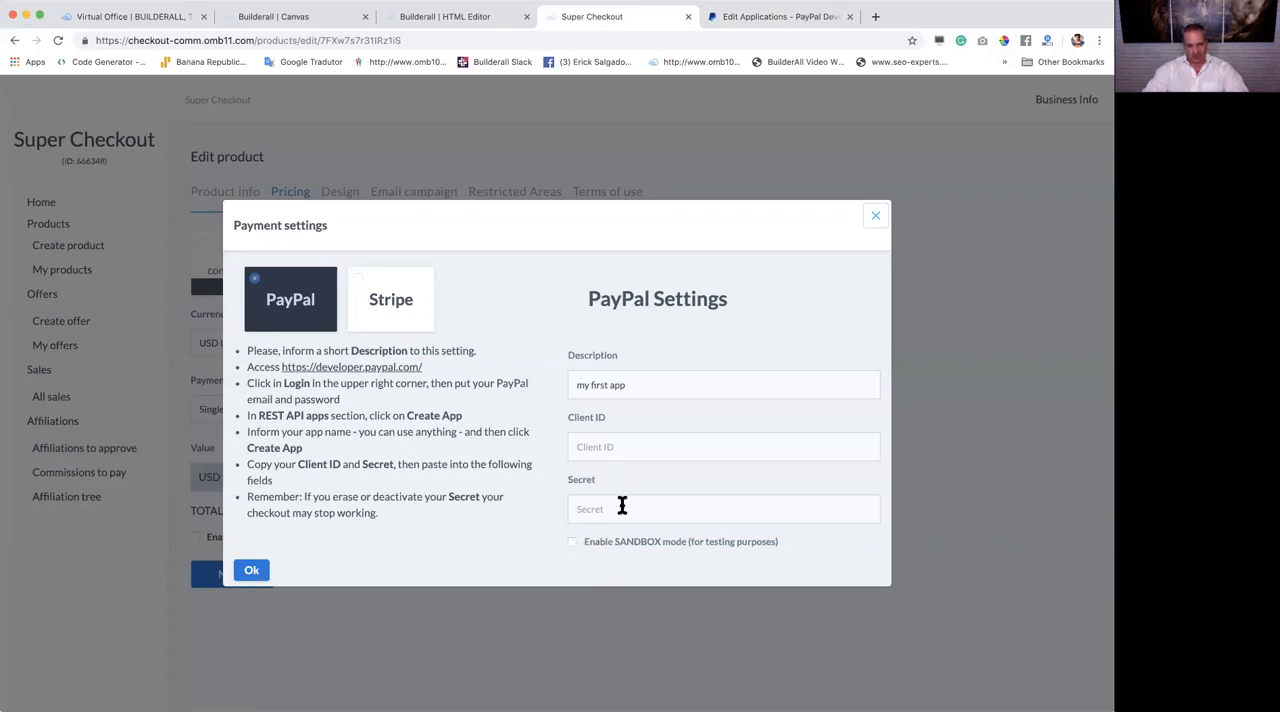
- Switch "my first app" to its live credentials and copy the live client ID into Super Checkout's PayPal settings
left_click(756, 18)
left_click(900, 166)
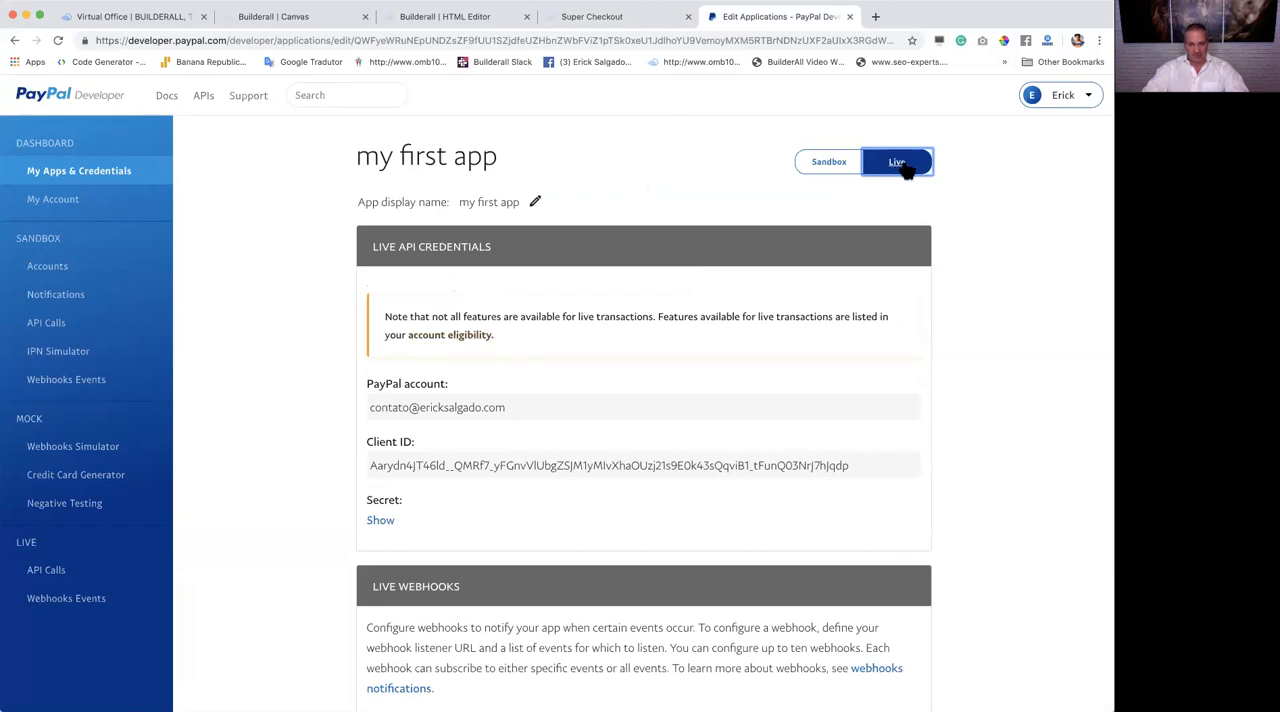
left_click(514, 466)
key("super+c")
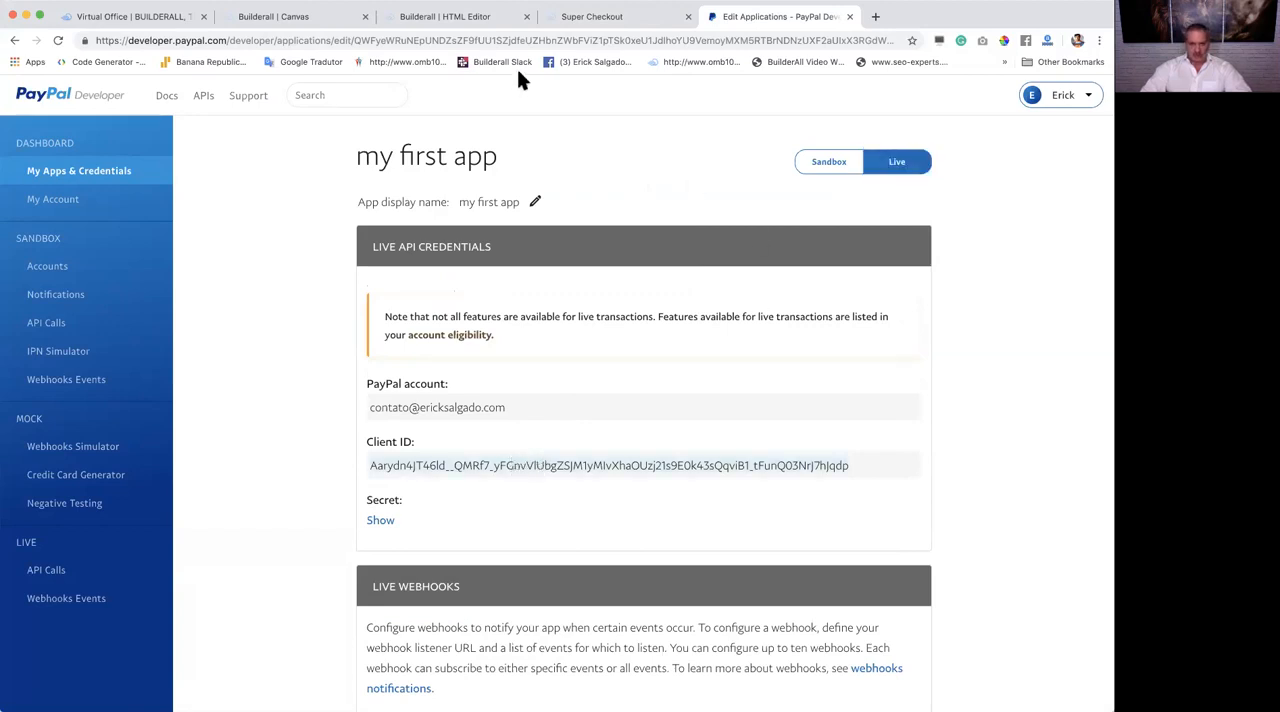
left_click(622, 18)
left_click(624, 450)
left_click(724, 182)
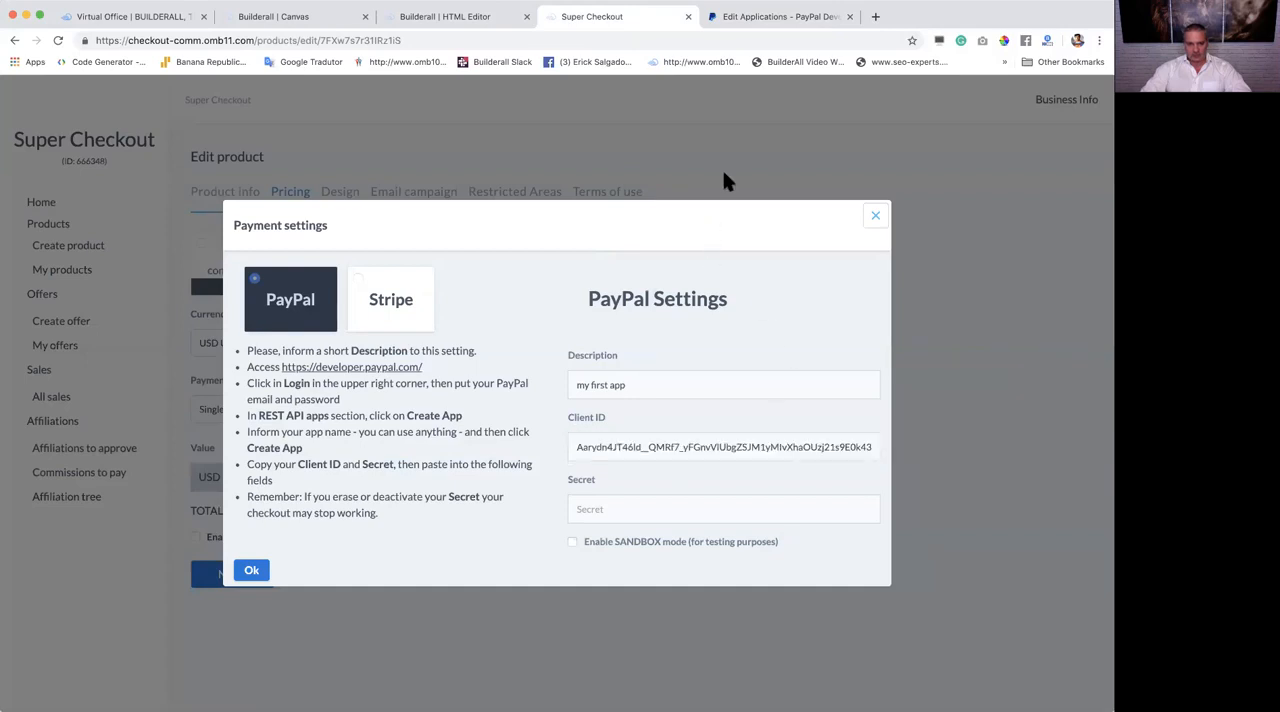
- Reveal and copy the app's live secret, start a new PayPal payment configuration, and paste it into the Secret field
left_click(768, 24)
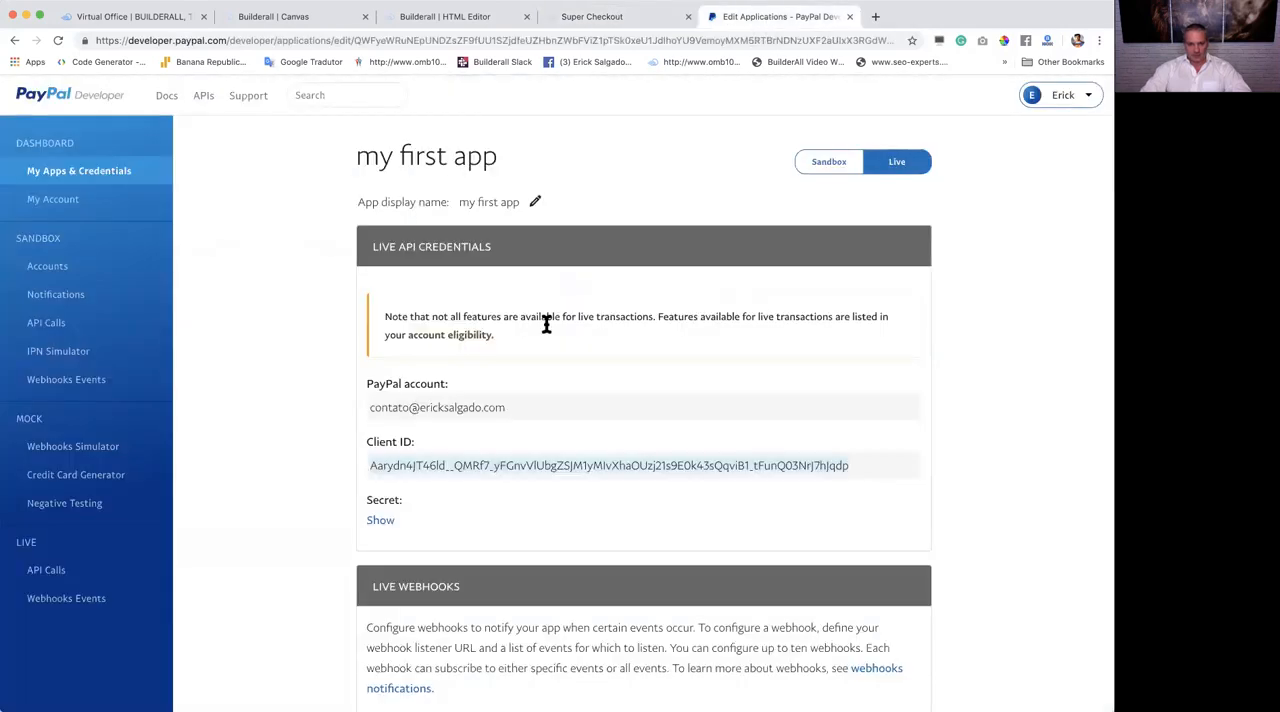
left_click(379, 520)
triple_click(522, 646)
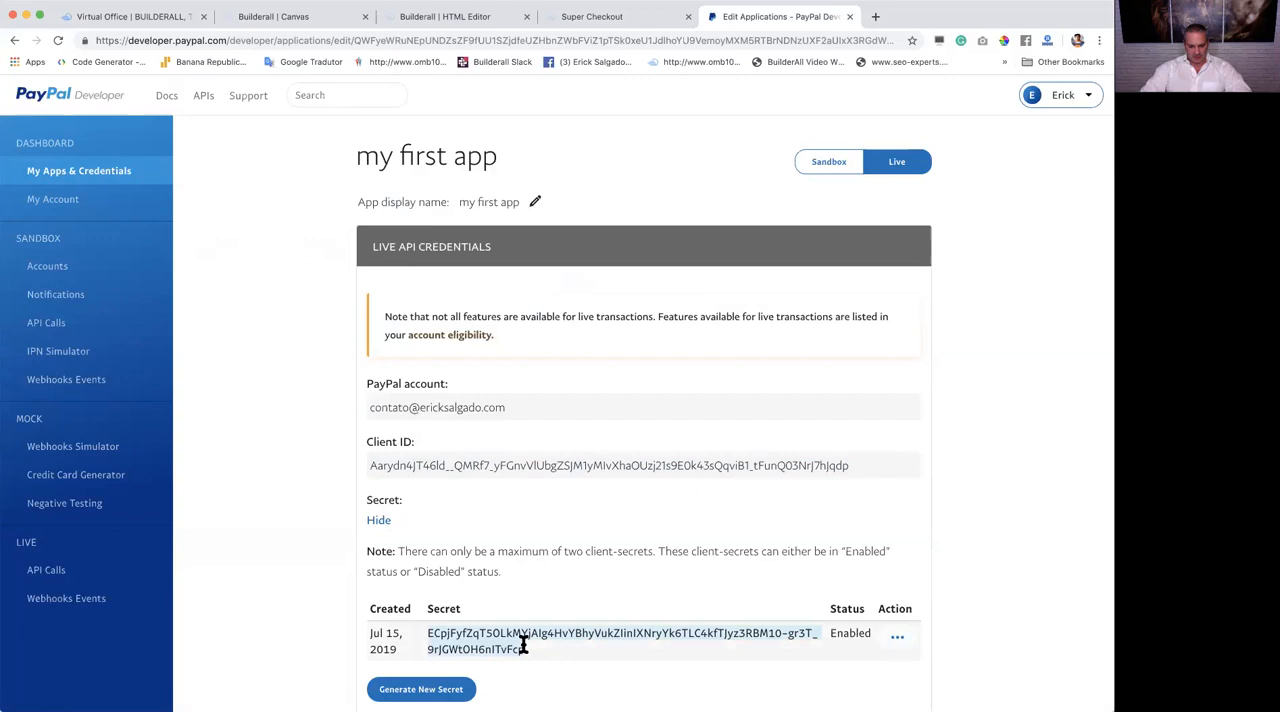
left_click(618, 17)
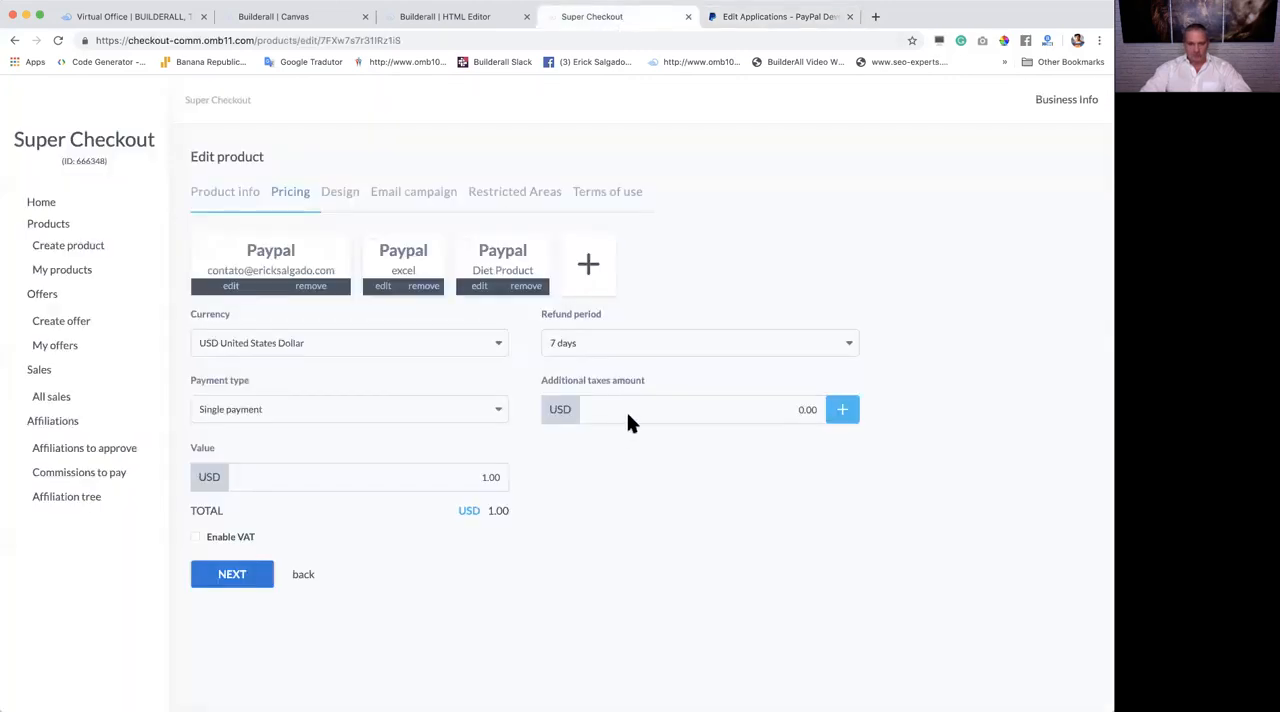
left_click(587, 265)
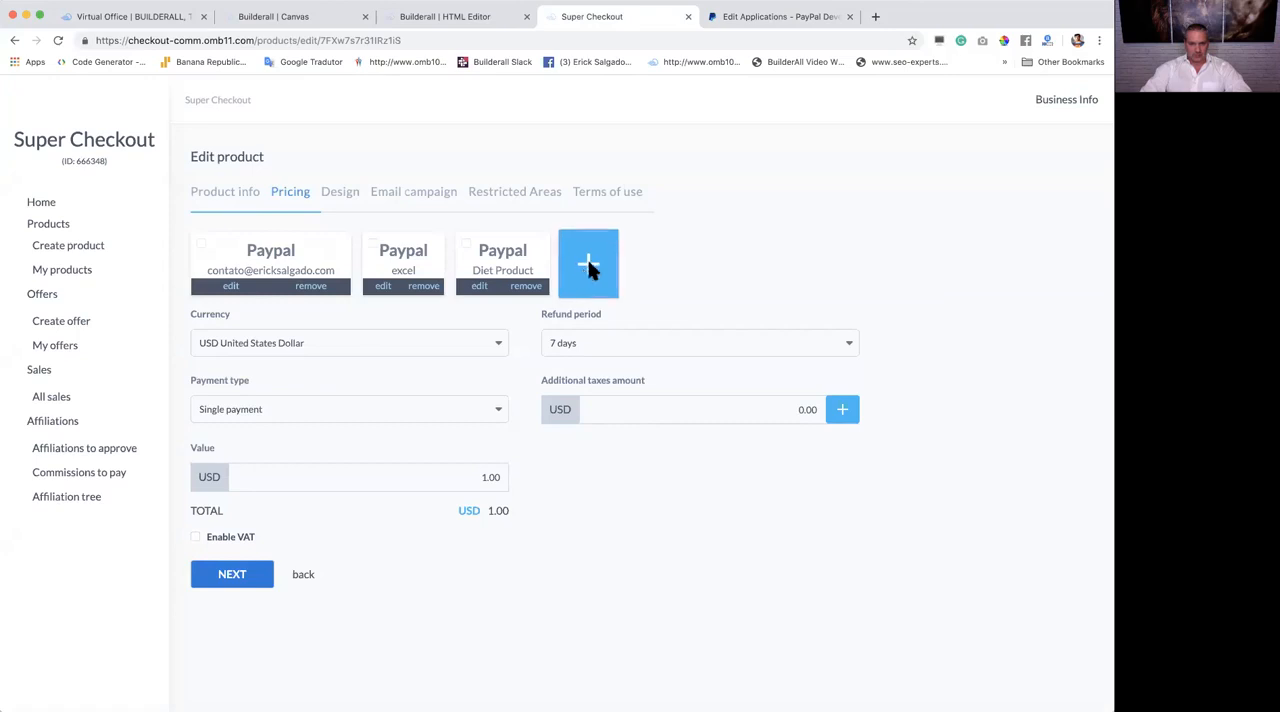
left_click(629, 511)
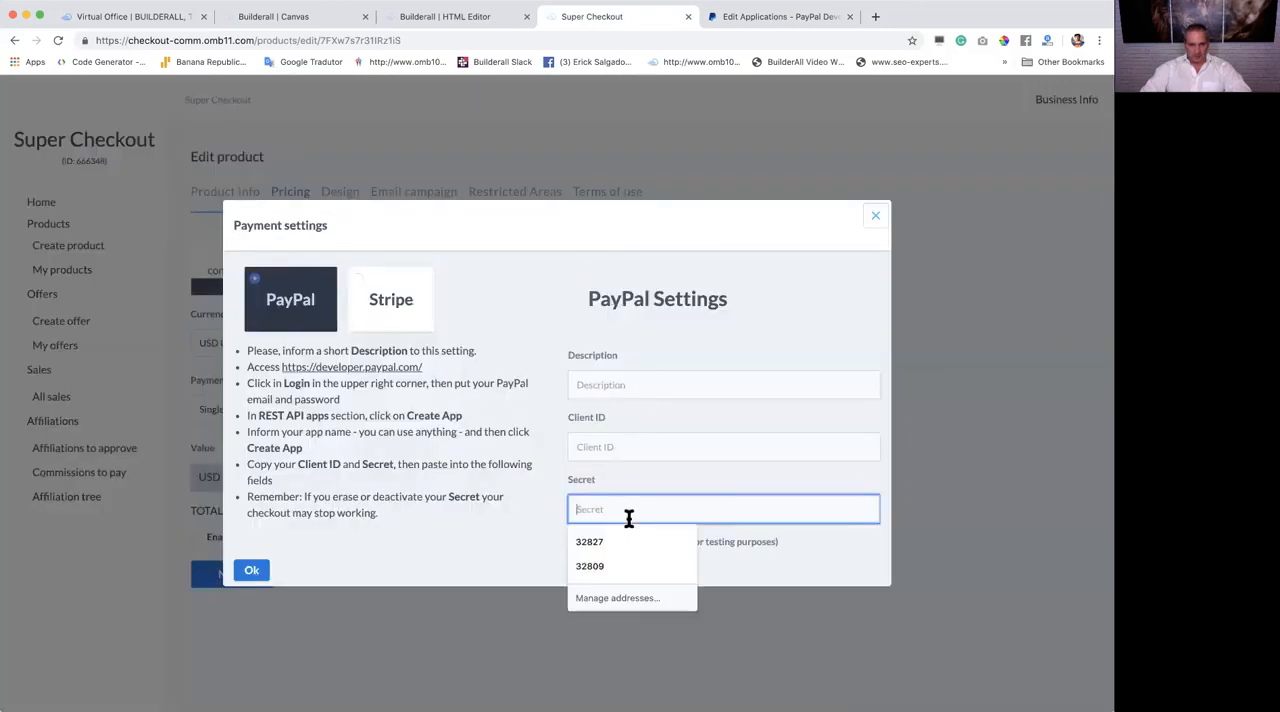
key("super+v")
- Copy the live client ID from PayPal Developer into the Client ID field of the new payment configuration
left_click(672, 447)
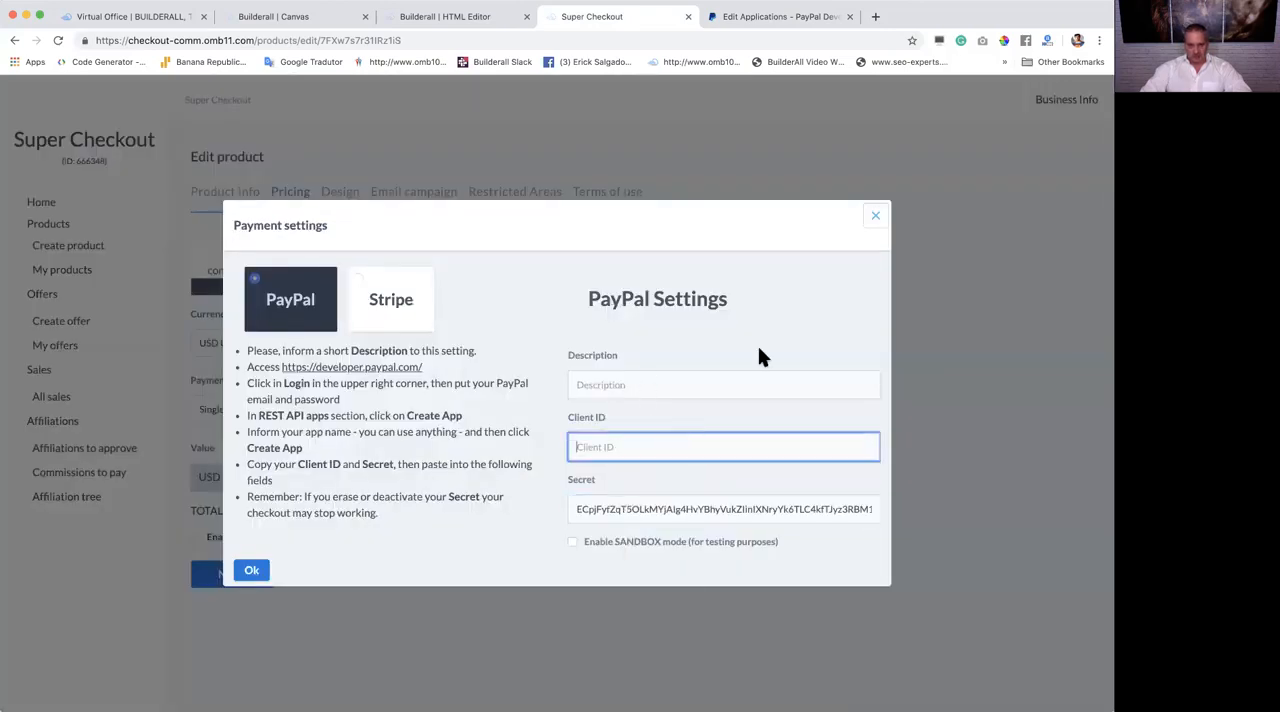
left_click(768, 24)
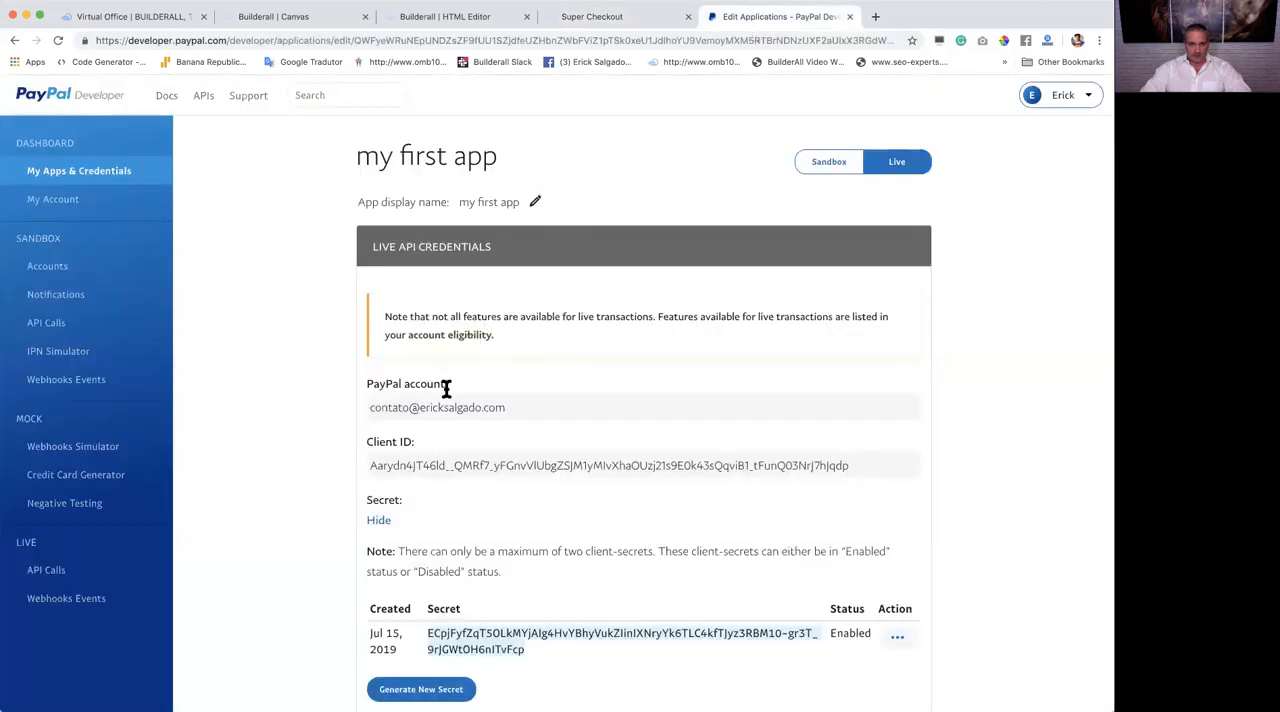
left_click(441, 457)
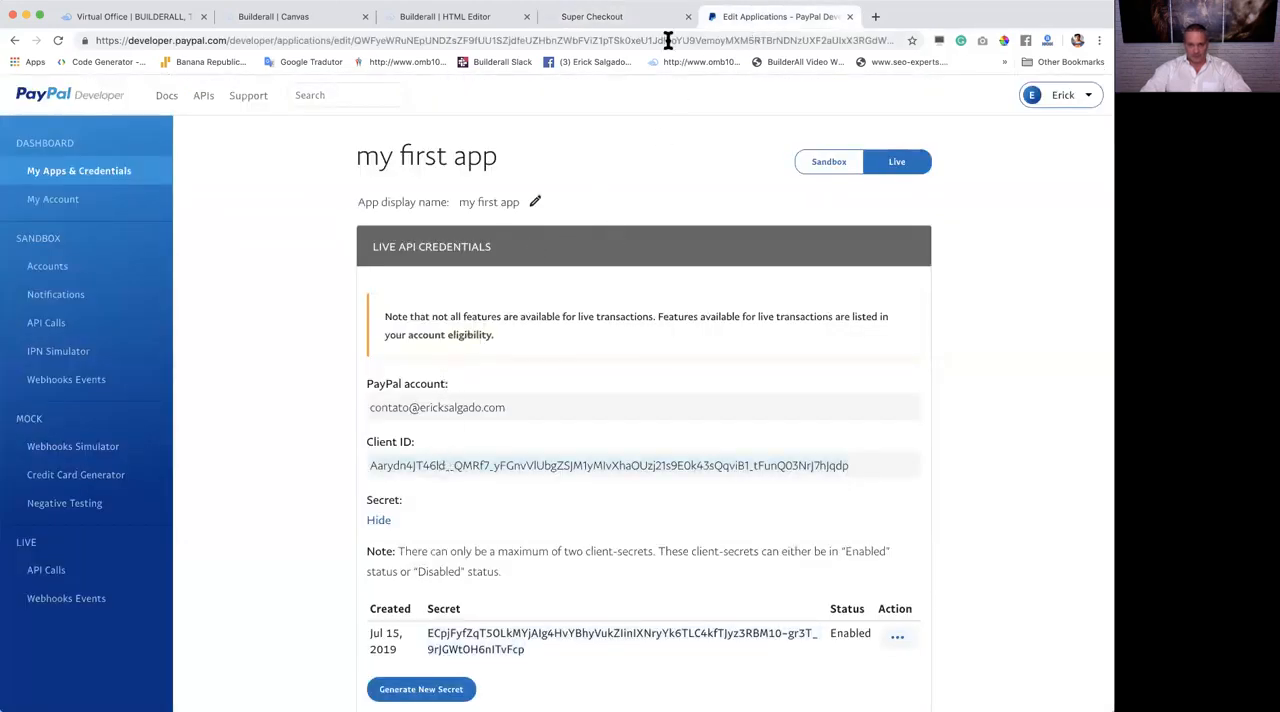
left_click(645, 18)
key("super+v")
- Enter "my first checkout" as the PayPal configuration's description and save the payment settings
left_click(665, 385)
type("my firsat check")
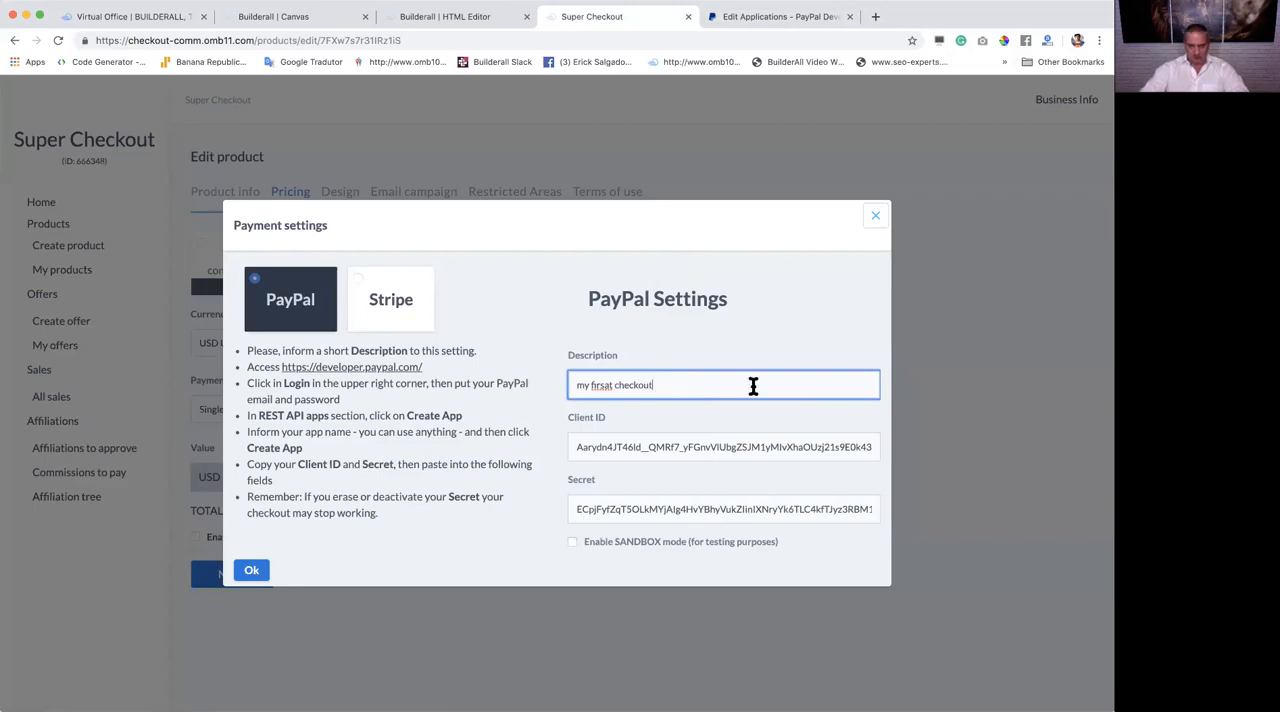
left_click(608, 388)
key("BackSpace")
left_click_drag(654, 388, 573, 386)
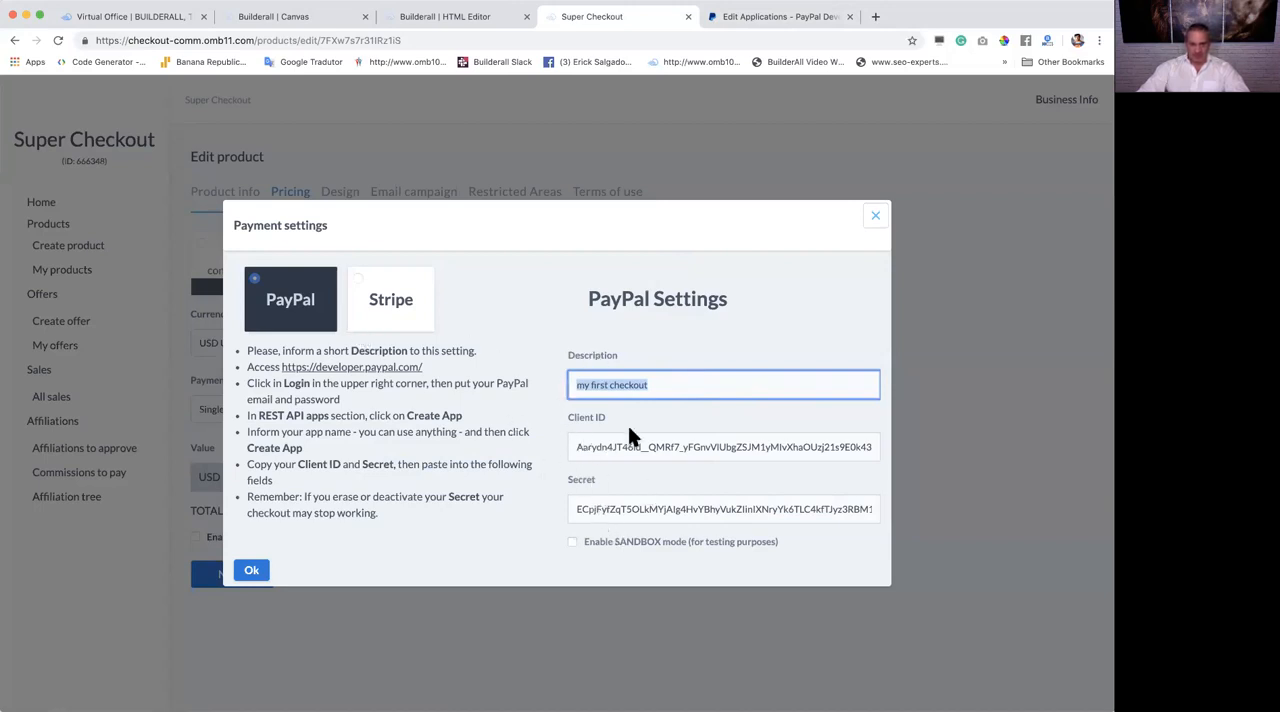
left_click(254, 570)
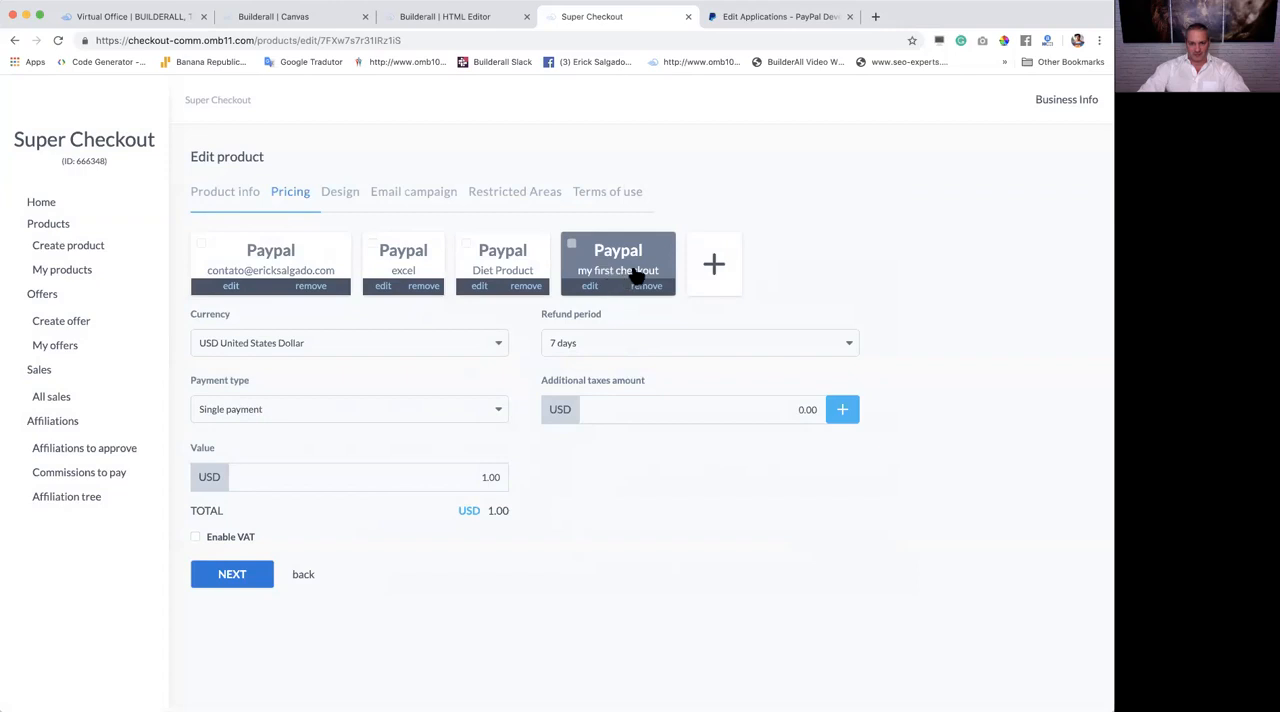
- Enable the "my first checkout" PayPal configuration as the product's payment method
left_click(762, 16)
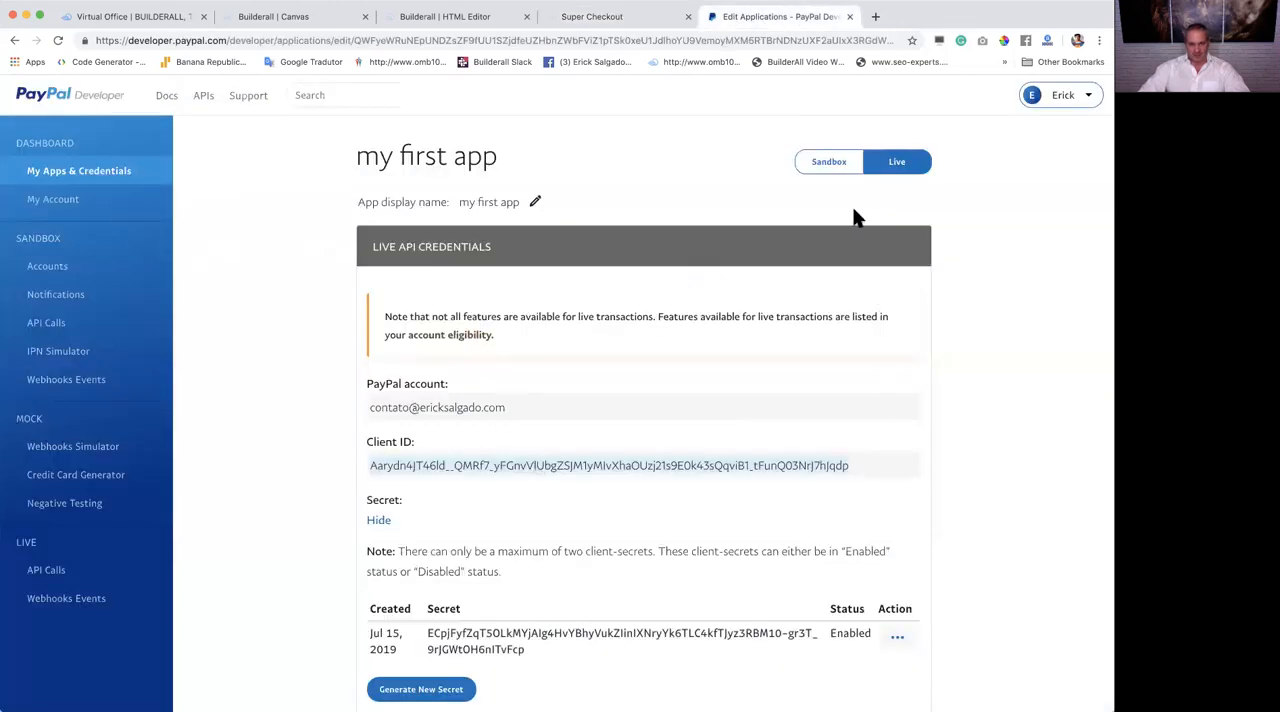
left_click(592, 17)
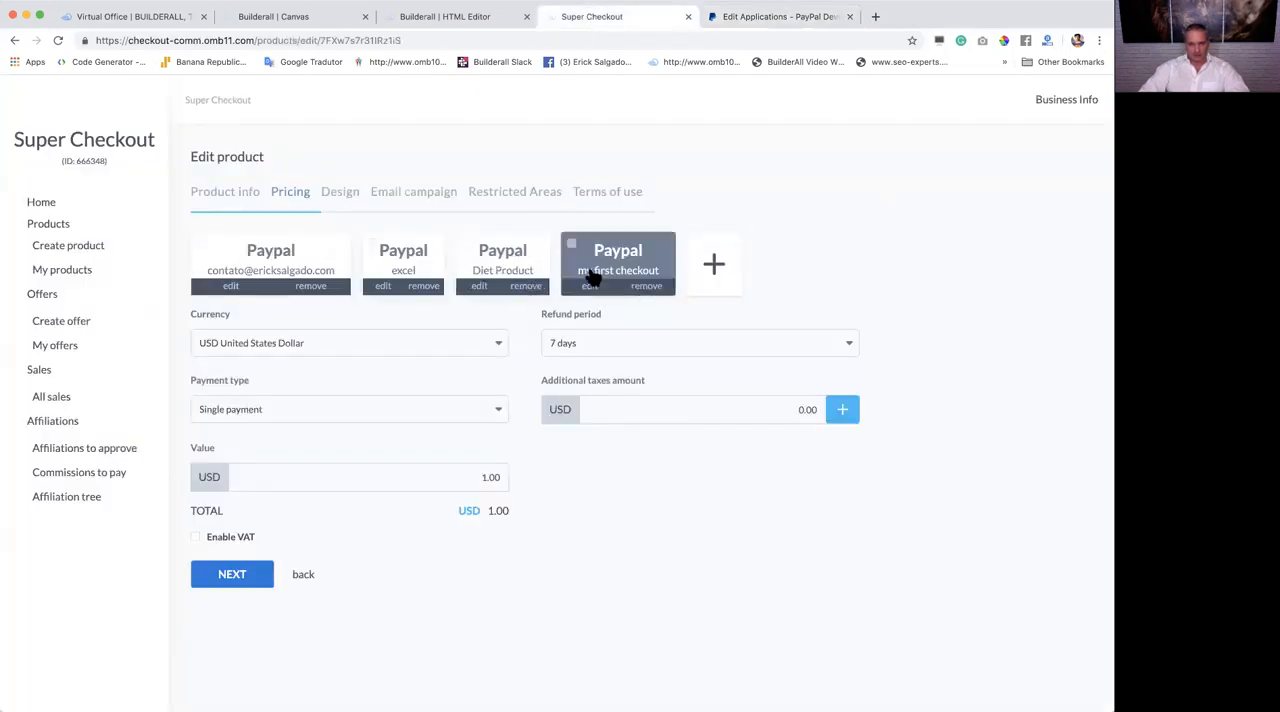
left_click(570, 238)
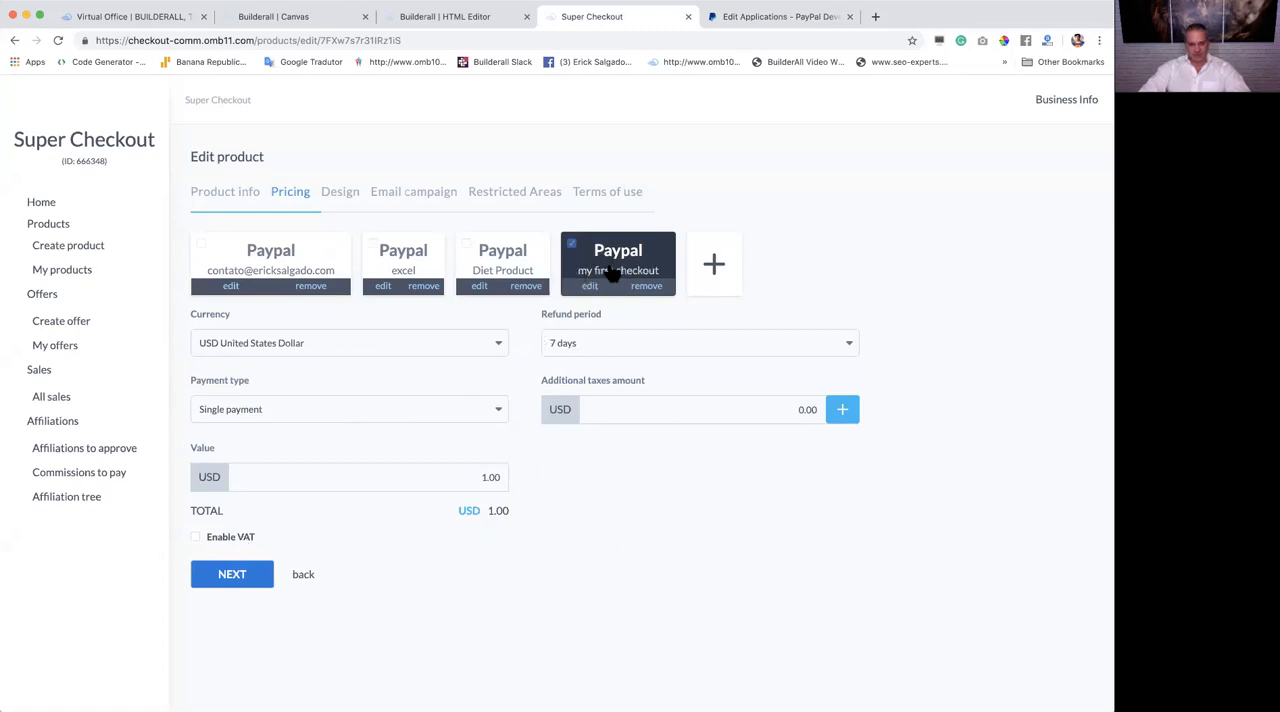
left_click(711, 264)
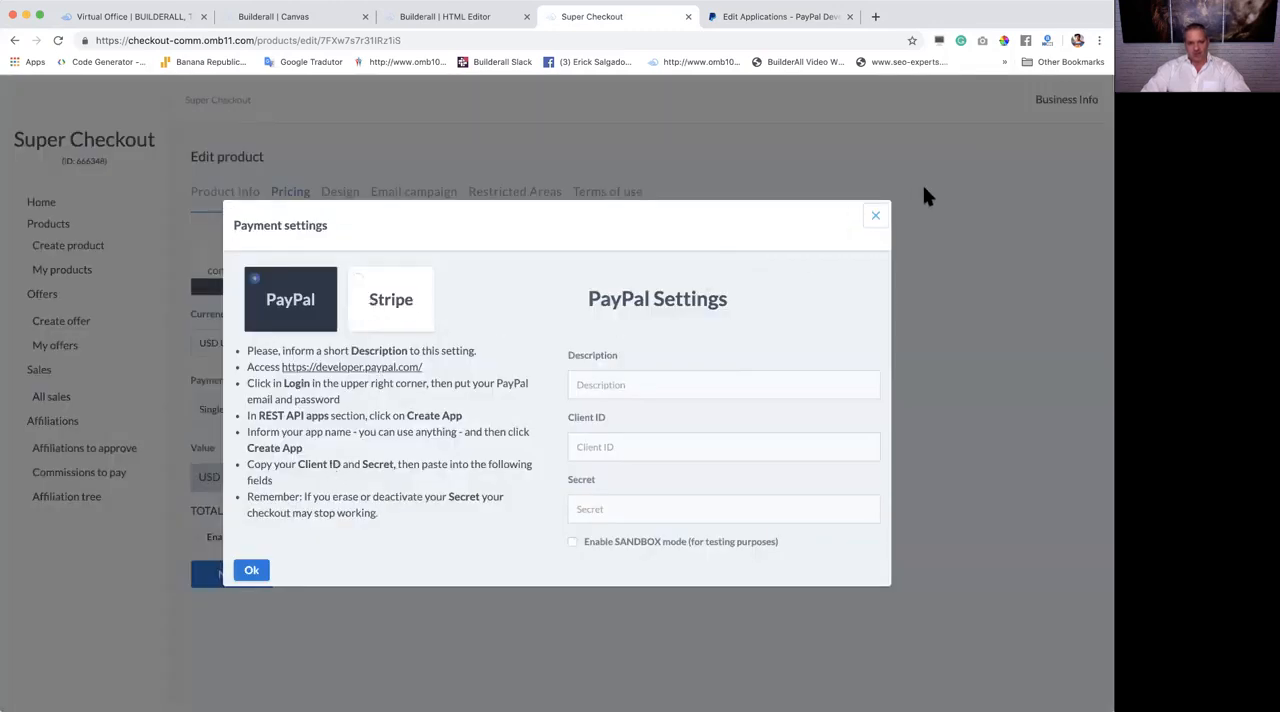
left_click(876, 216)
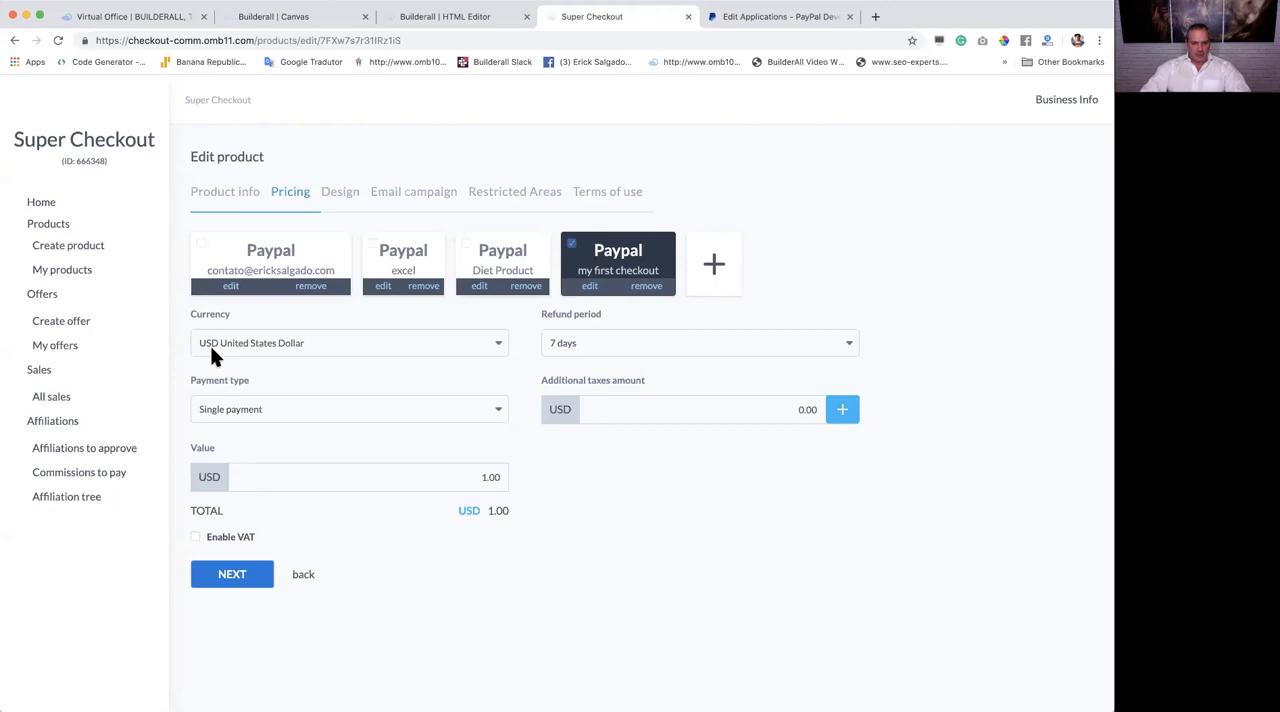
- Set the refund period to 7 days with single payment as the payment type, and continue to the design settings
left_click(586, 345)
left_click(588, 331)
left_click(614, 349)
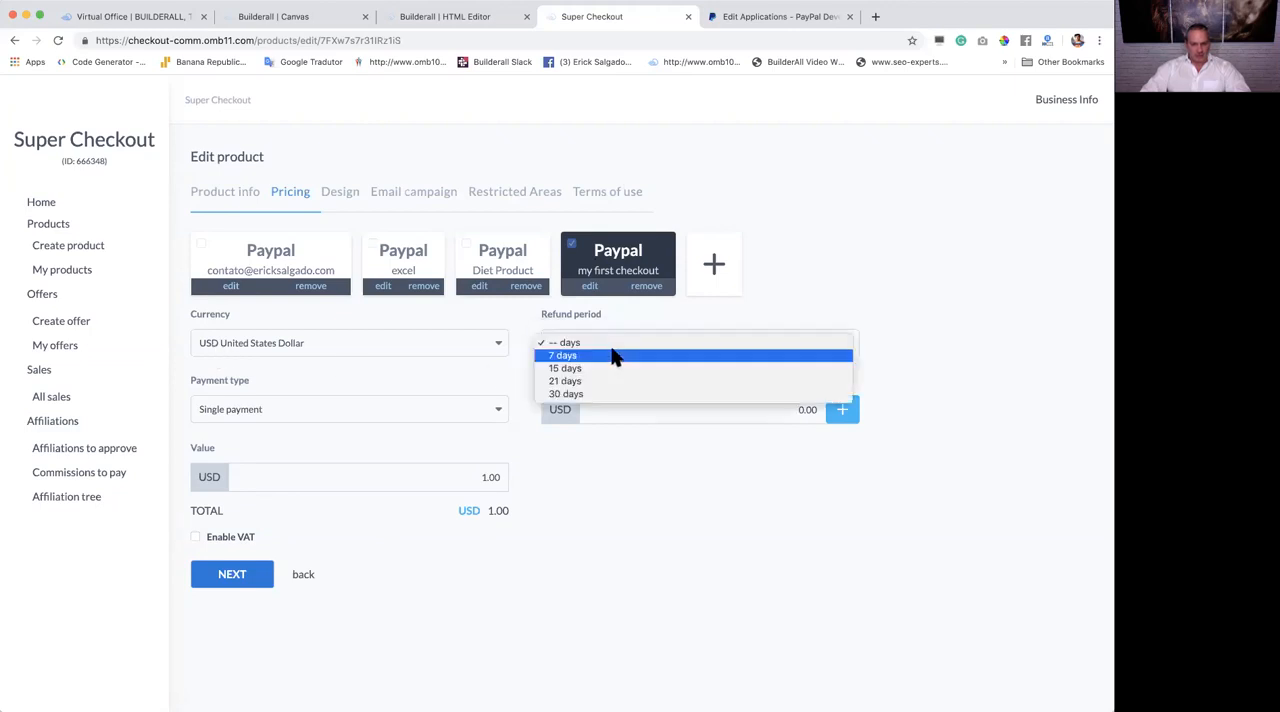
left_click(600, 353)
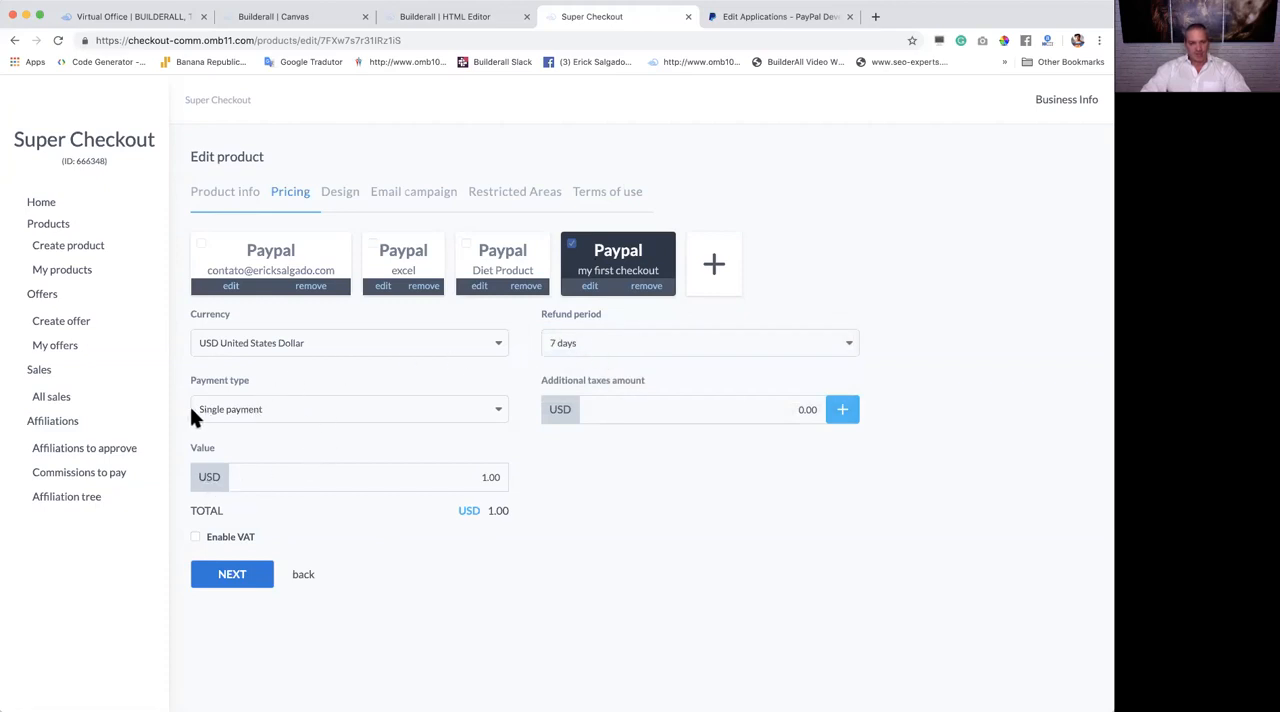
left_click(349, 410)
left_click(349, 410)
left_click(240, 580)
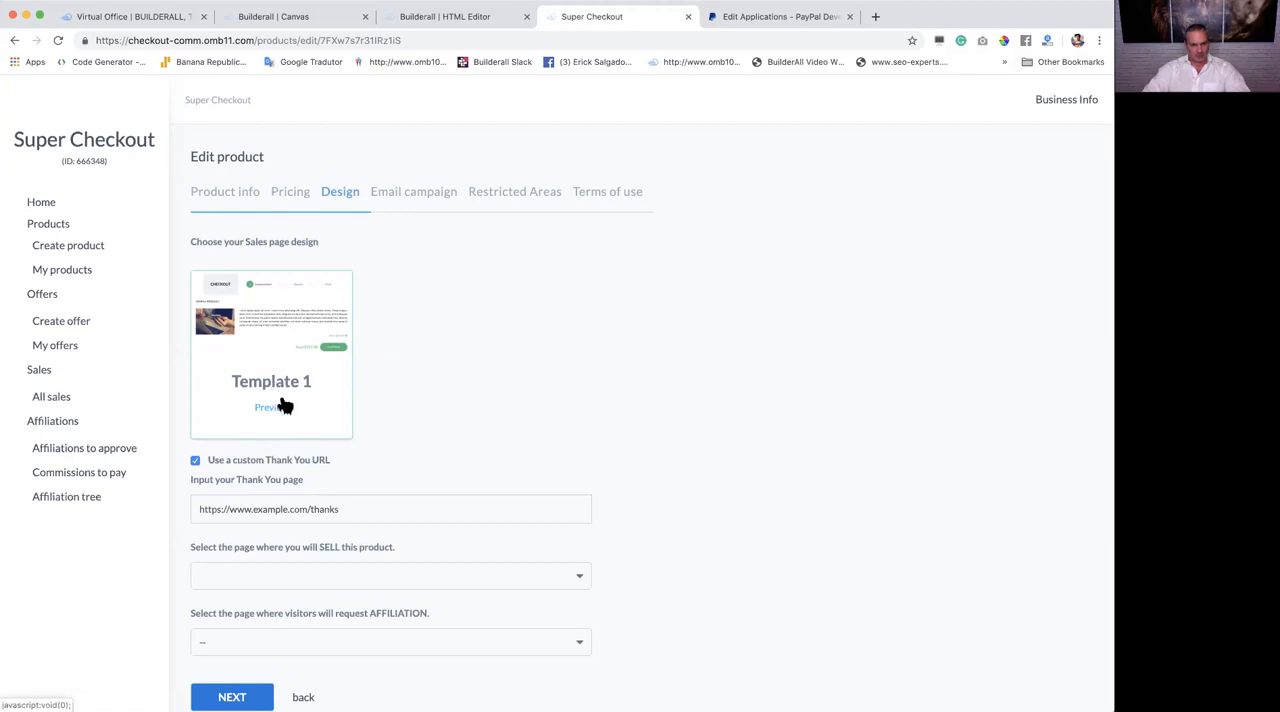
- Disable the custom Thank You URL and choose the funnel's "Thank You" page as the Thank You page
scroll(300, 425, "down", 1)
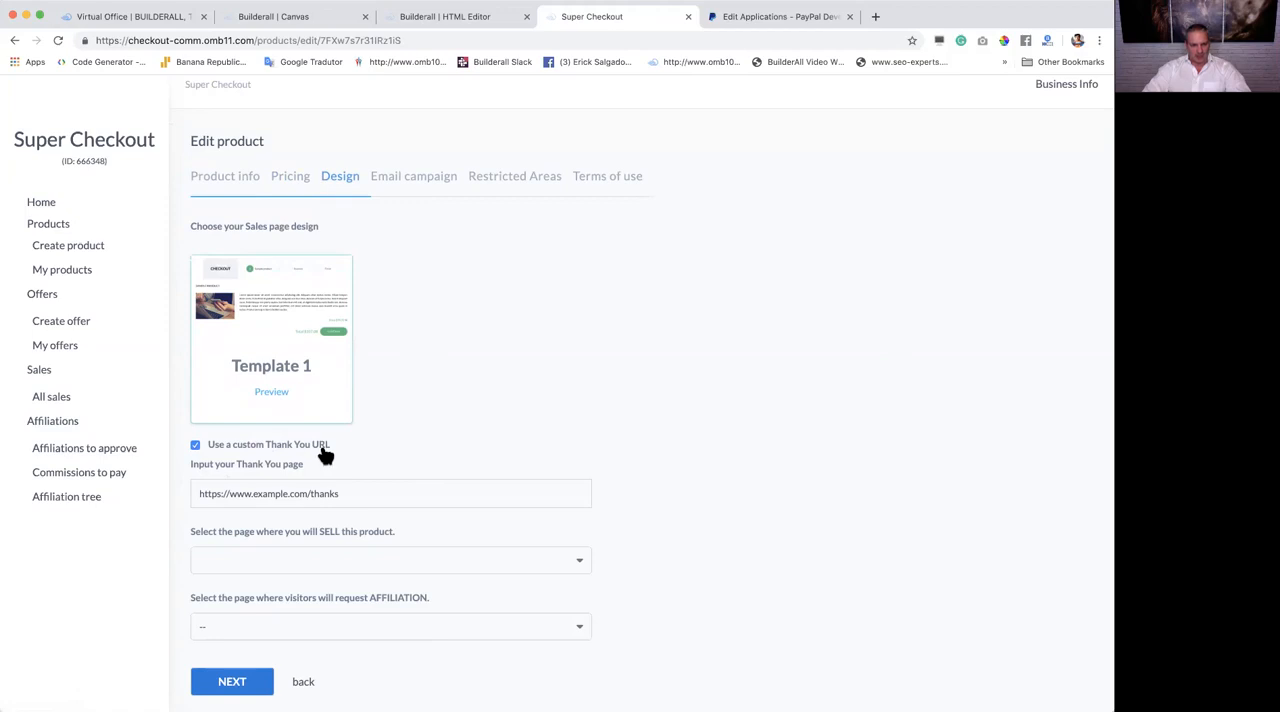
left_click(194, 446)
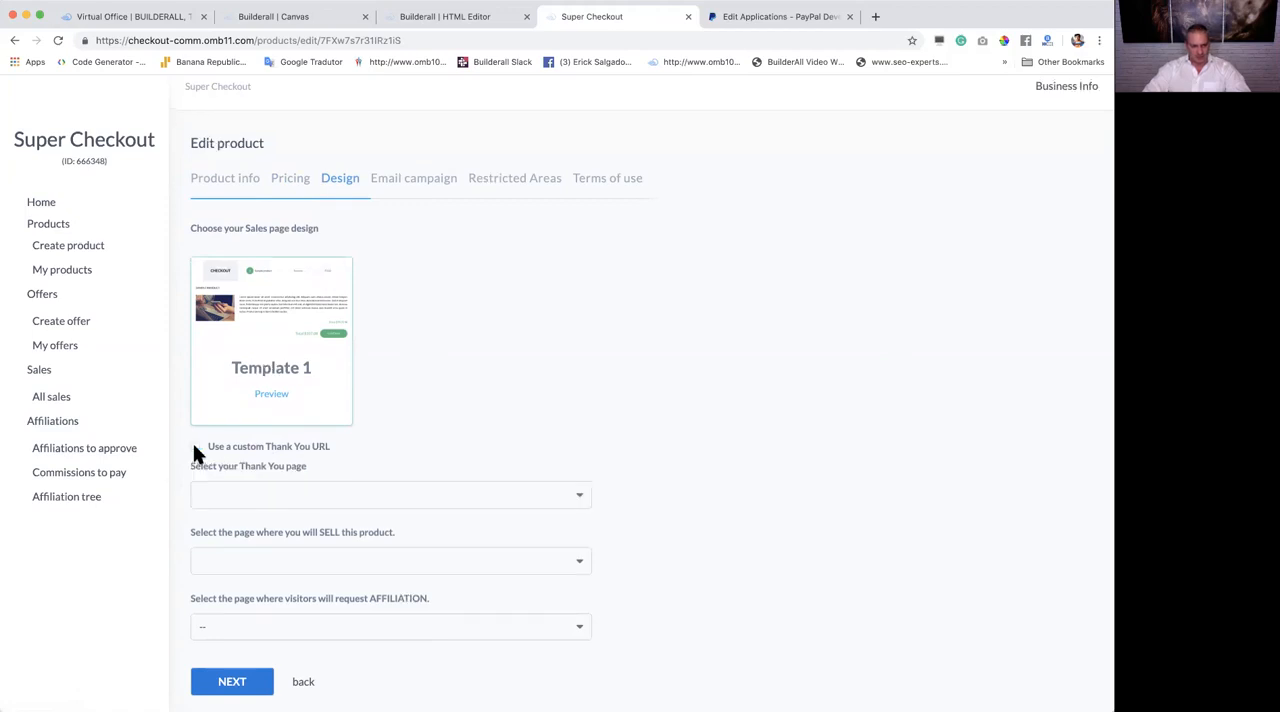
left_click(394, 494)
left_click(224, 546)
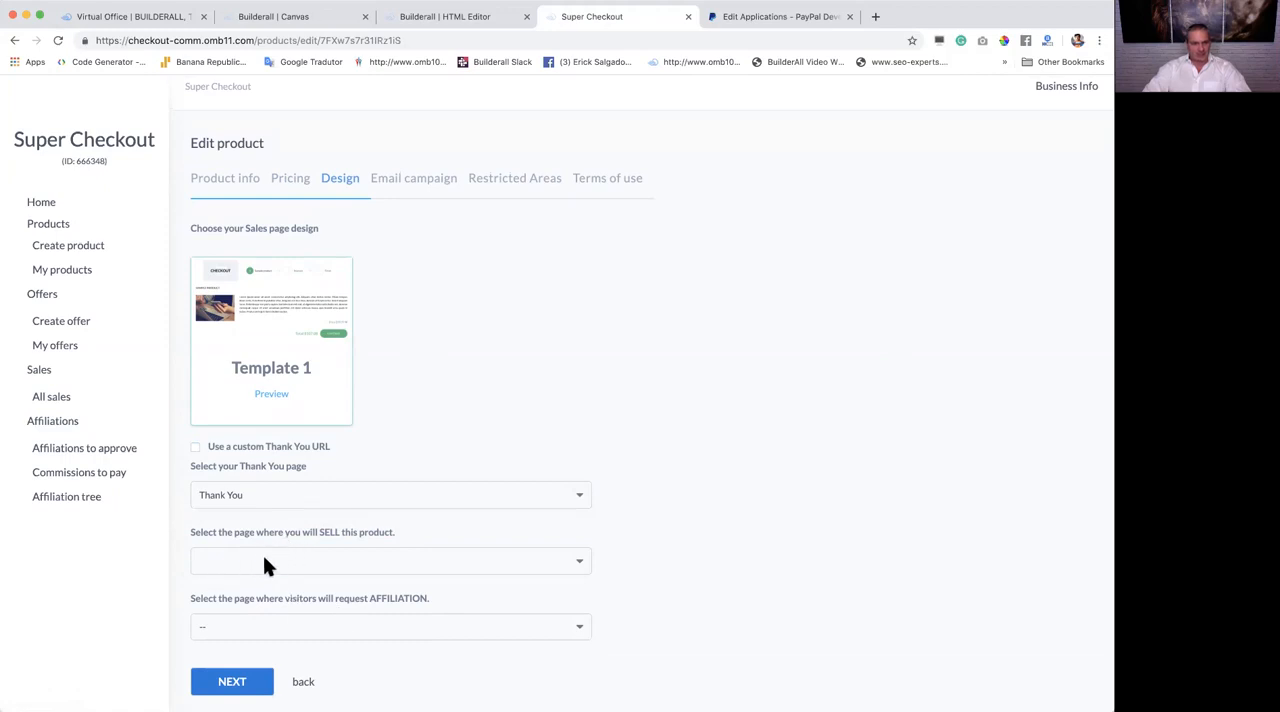
- Choose "Optin" as the selling page and "Thank You" as the affiliation request page, and continue to the email campaign settings
left_click(265, 562)
scroll(368, 618, "down", 1)
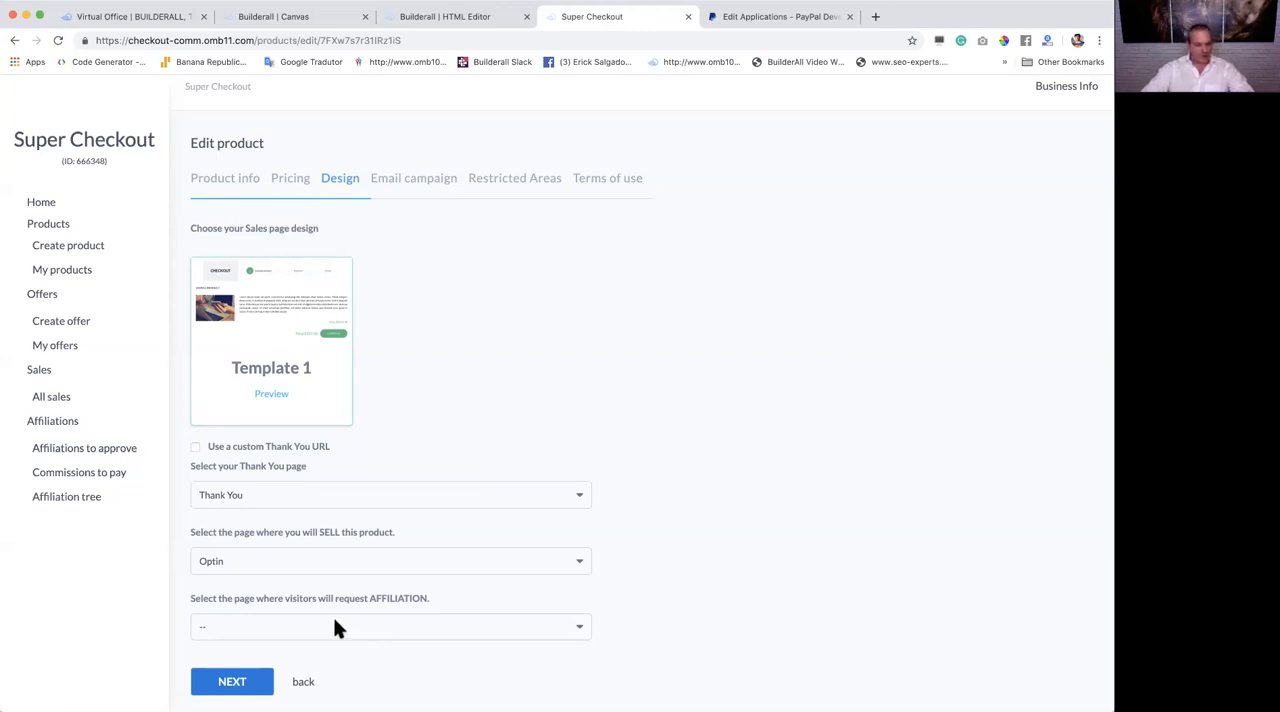
left_click(339, 626)
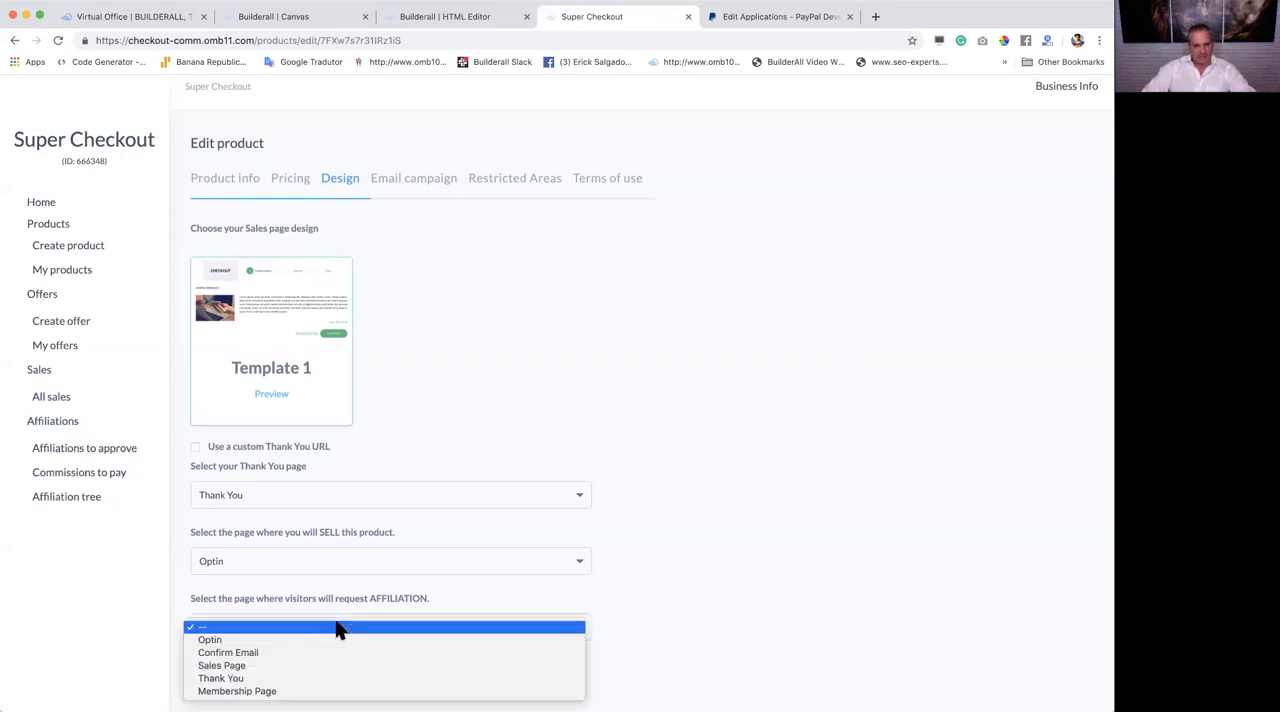
left_click(309, 679)
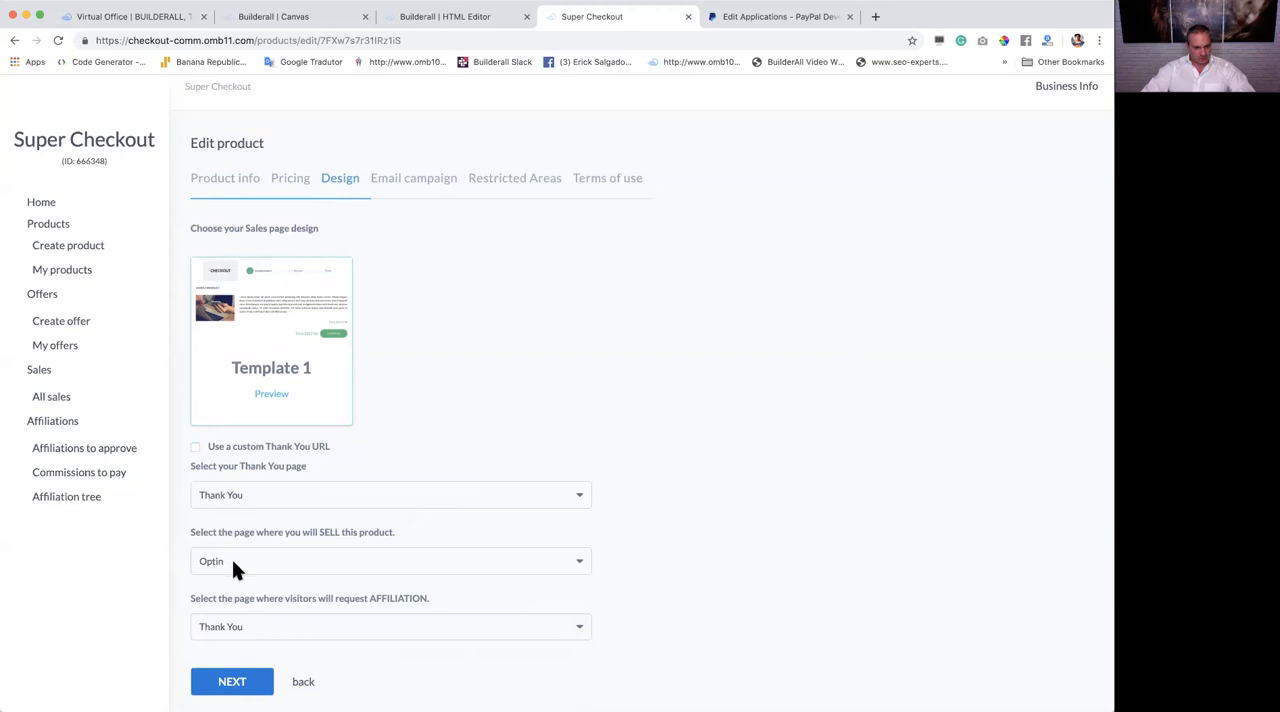
left_click(240, 681)
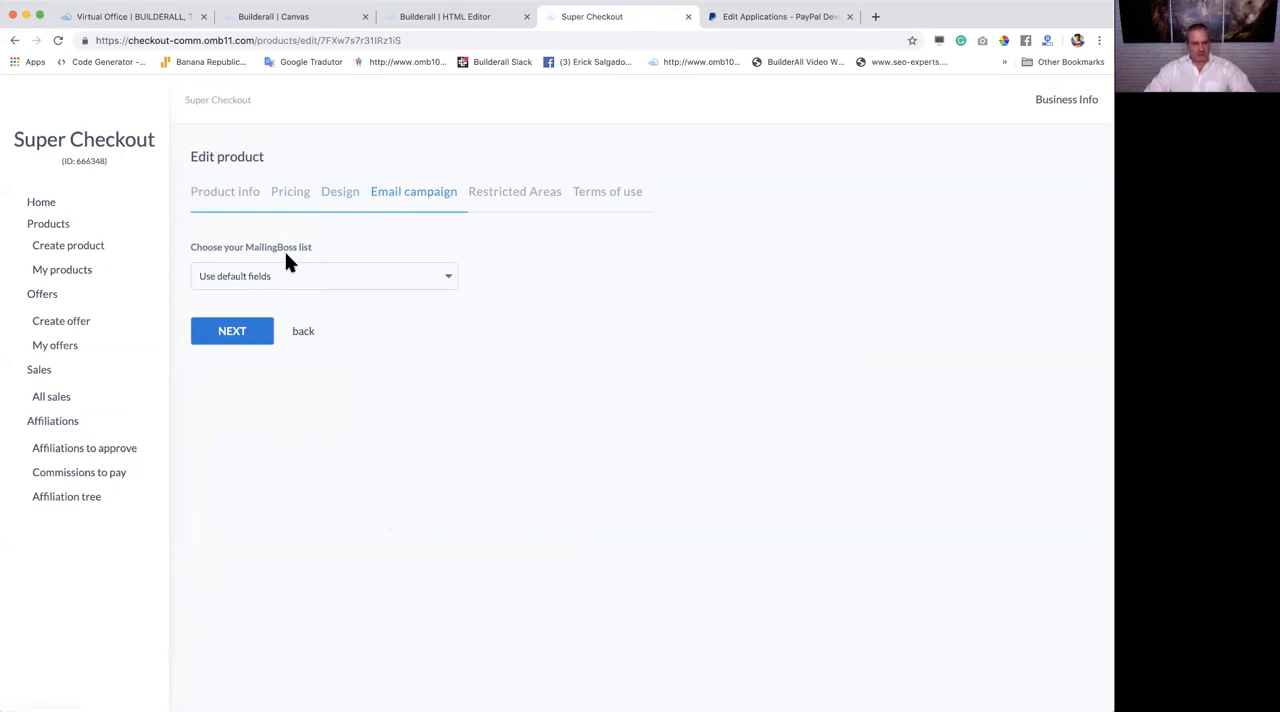
- Choose "My first list" as the product's MailingBoss list
left_click(341, 280)
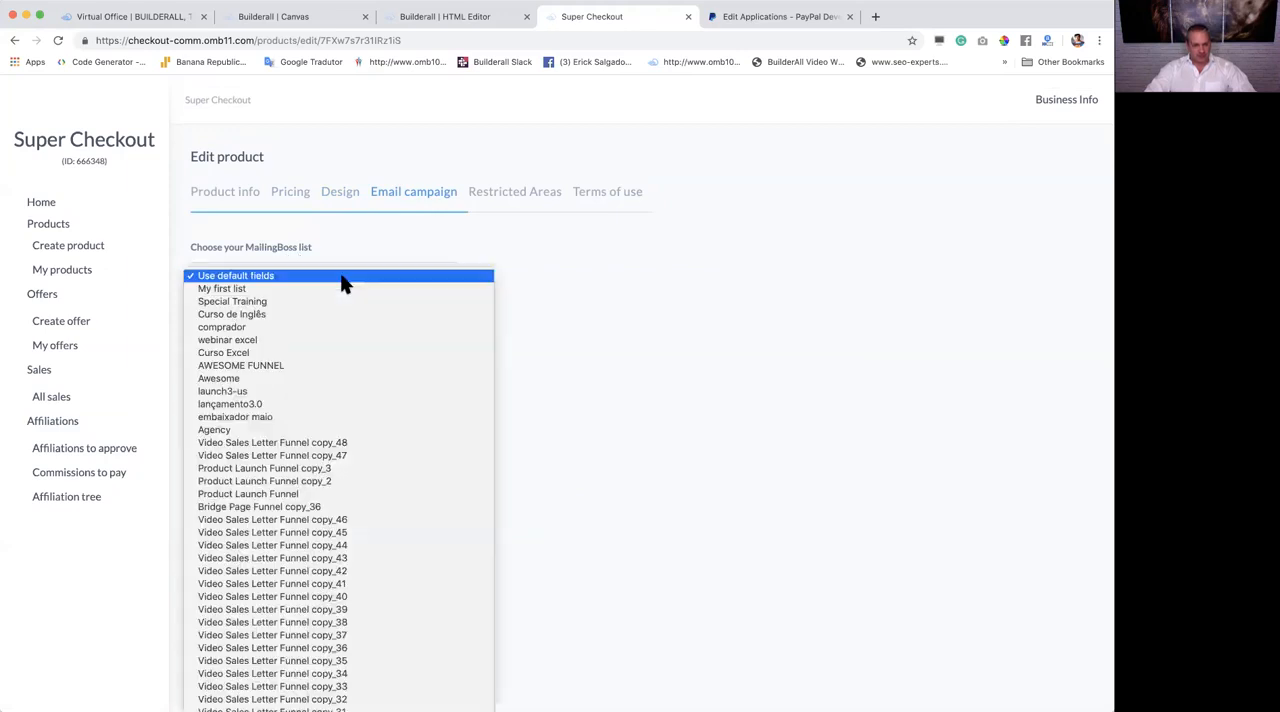
left_click(222, 288)
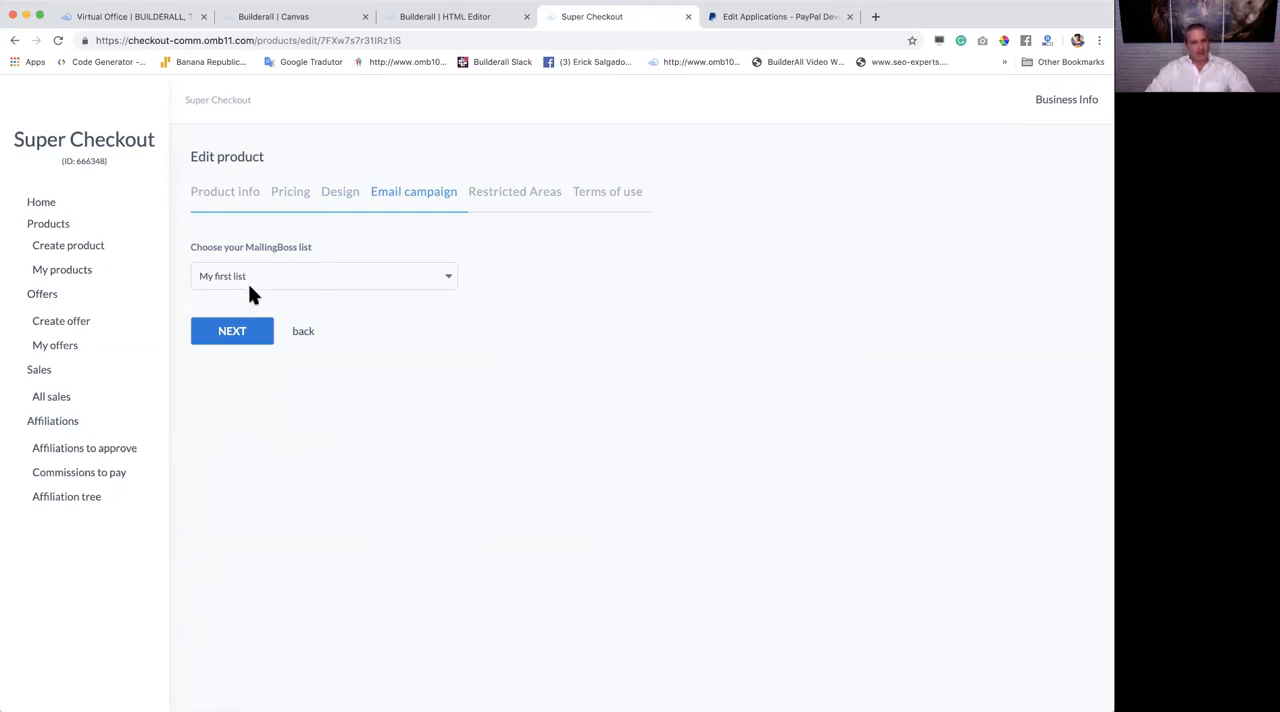
left_click(265, 279)
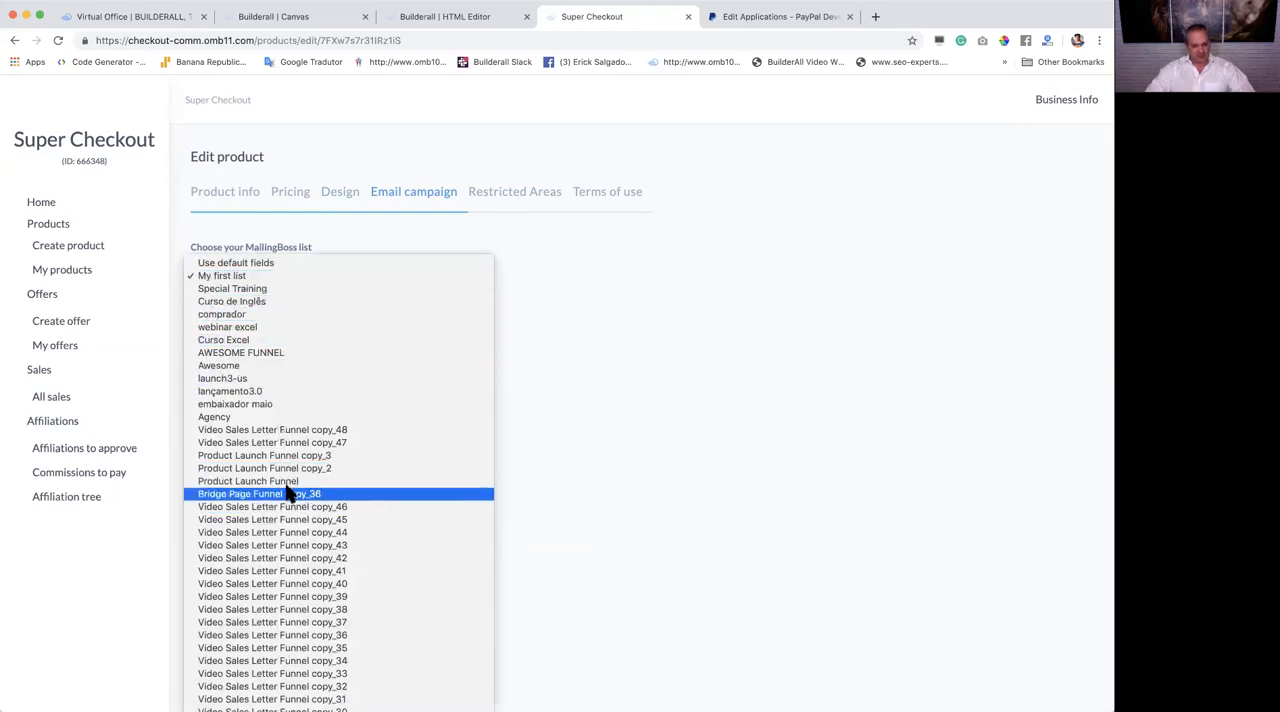
left_click(280, 276)
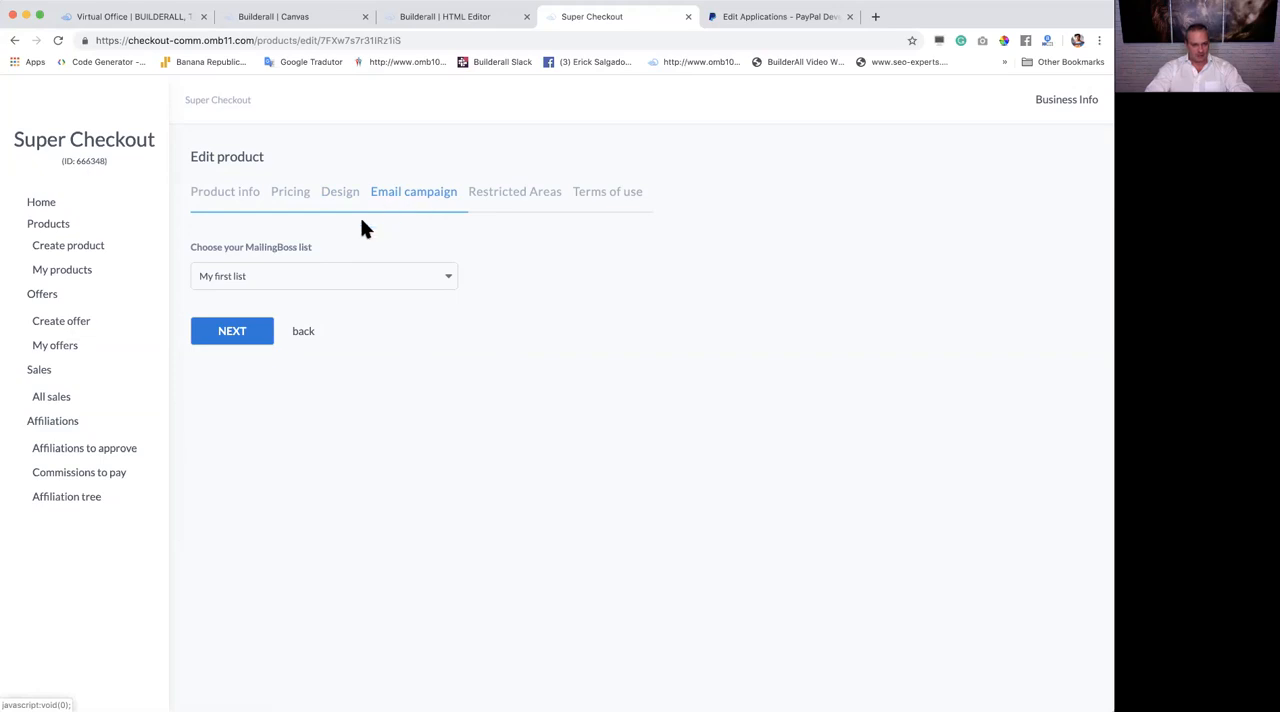
- Continue to the product's restricted area settings and check the Sales Page's checkout details in the Canvas funnel before returning to Super Checkout
left_click(238, 334)
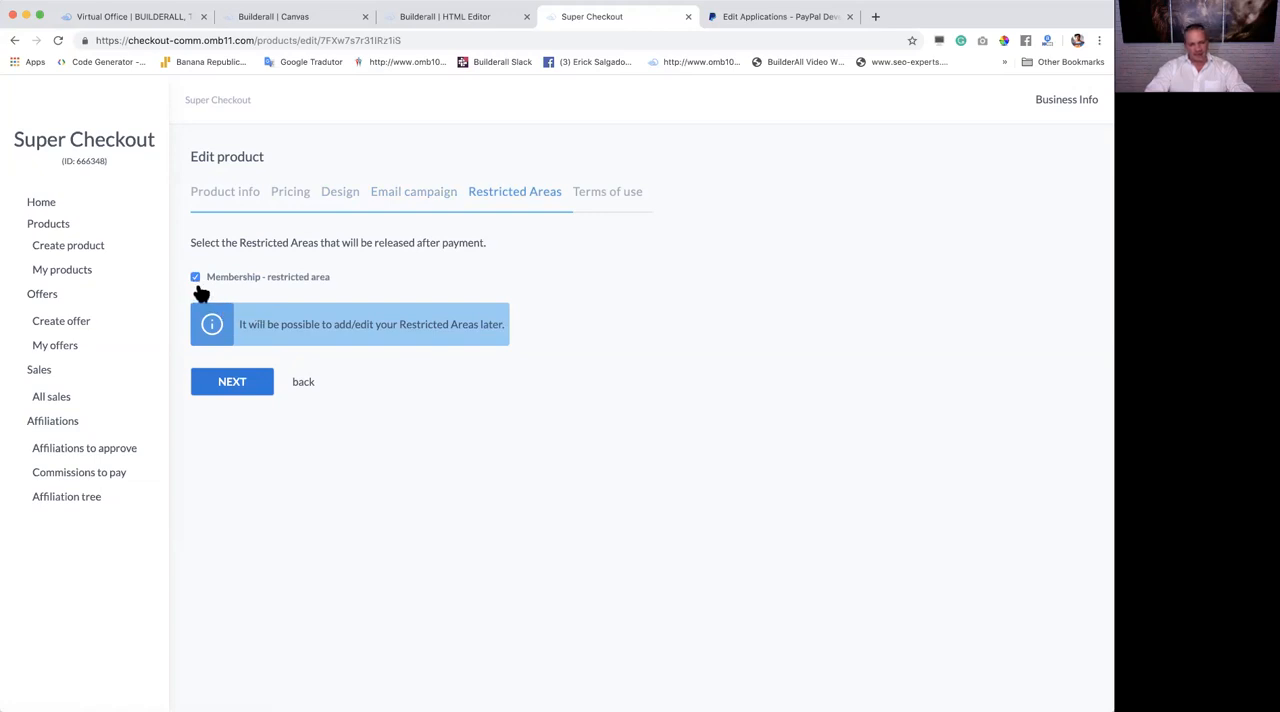
left_click(316, 19)
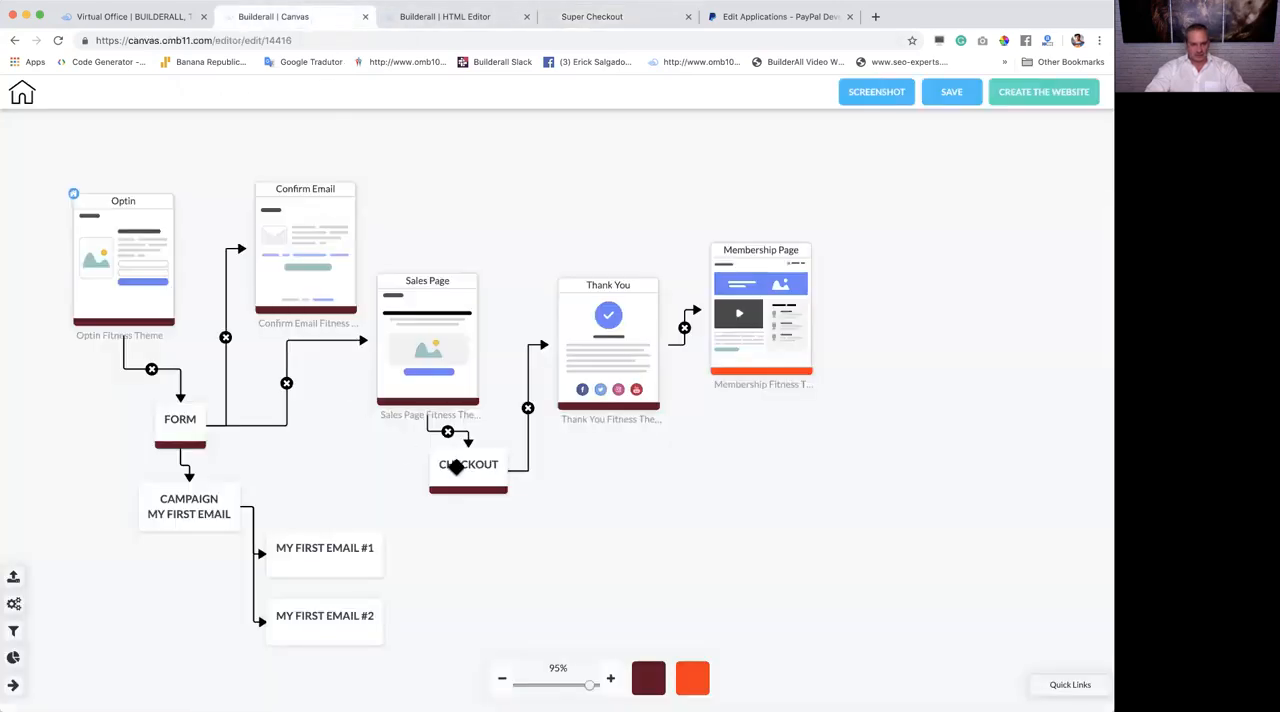
left_click(490, 516)
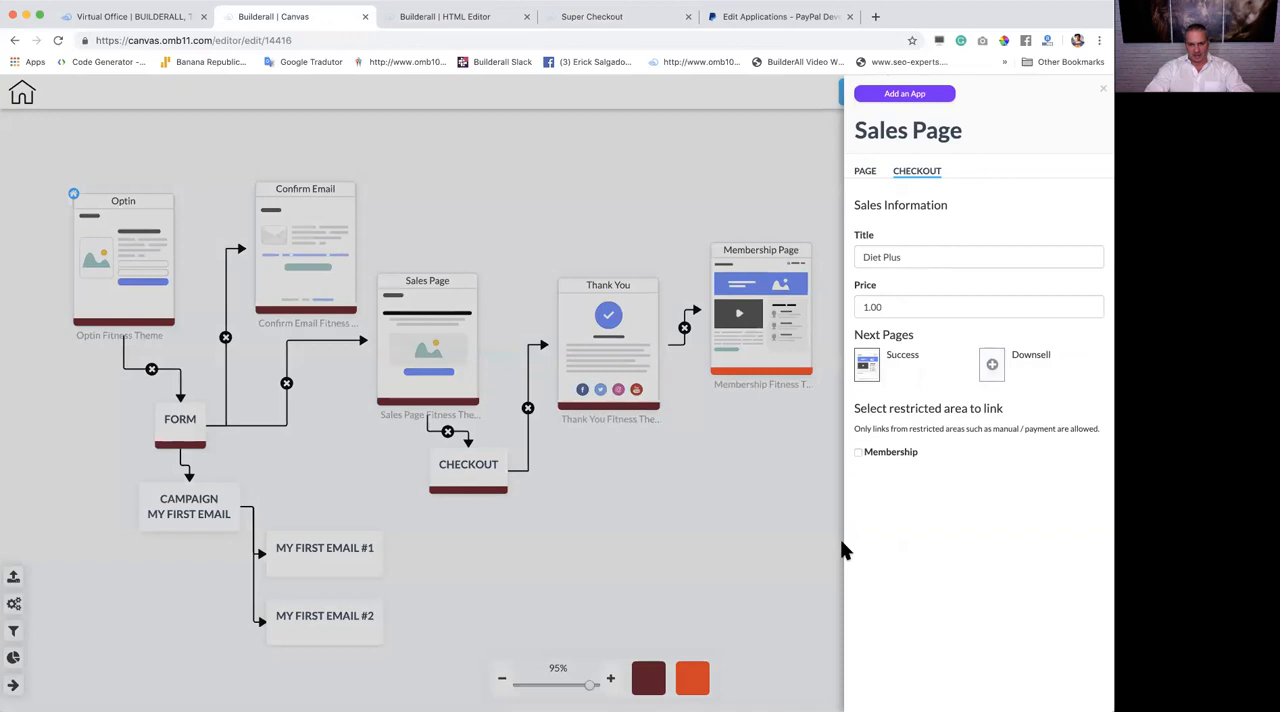
left_click(805, 509)
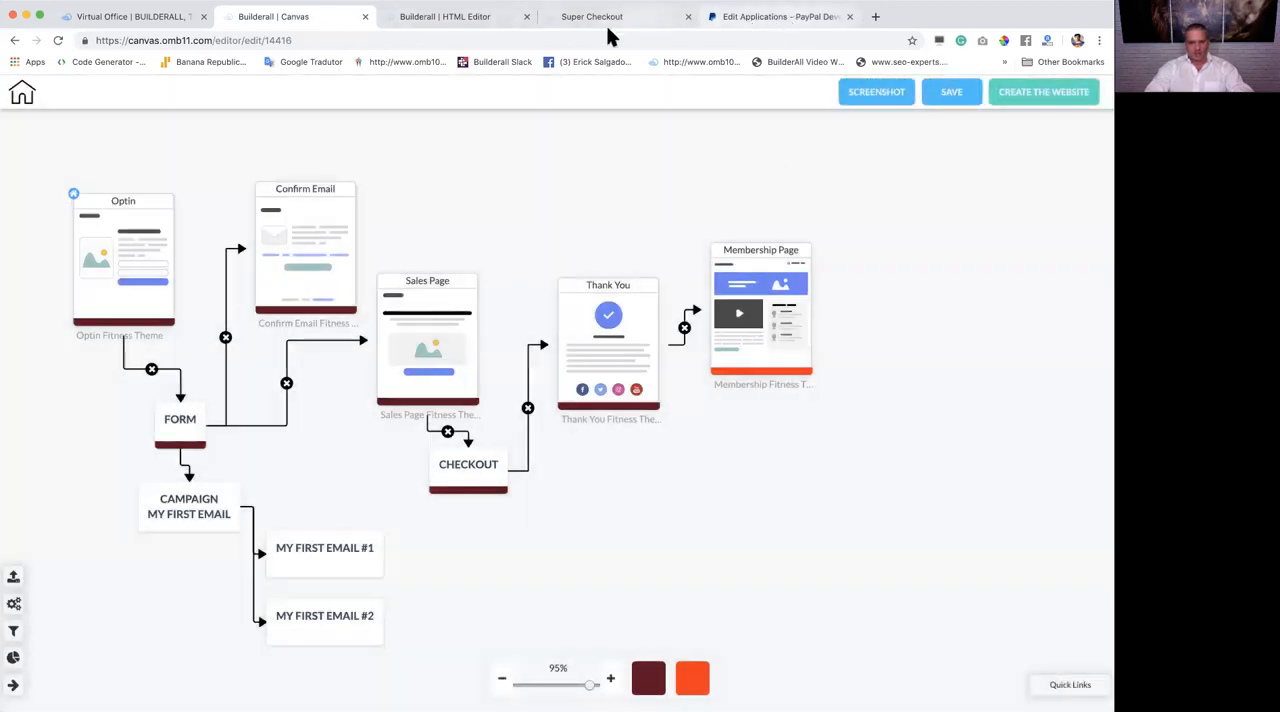
left_click(488, 19)
left_click(640, 19)
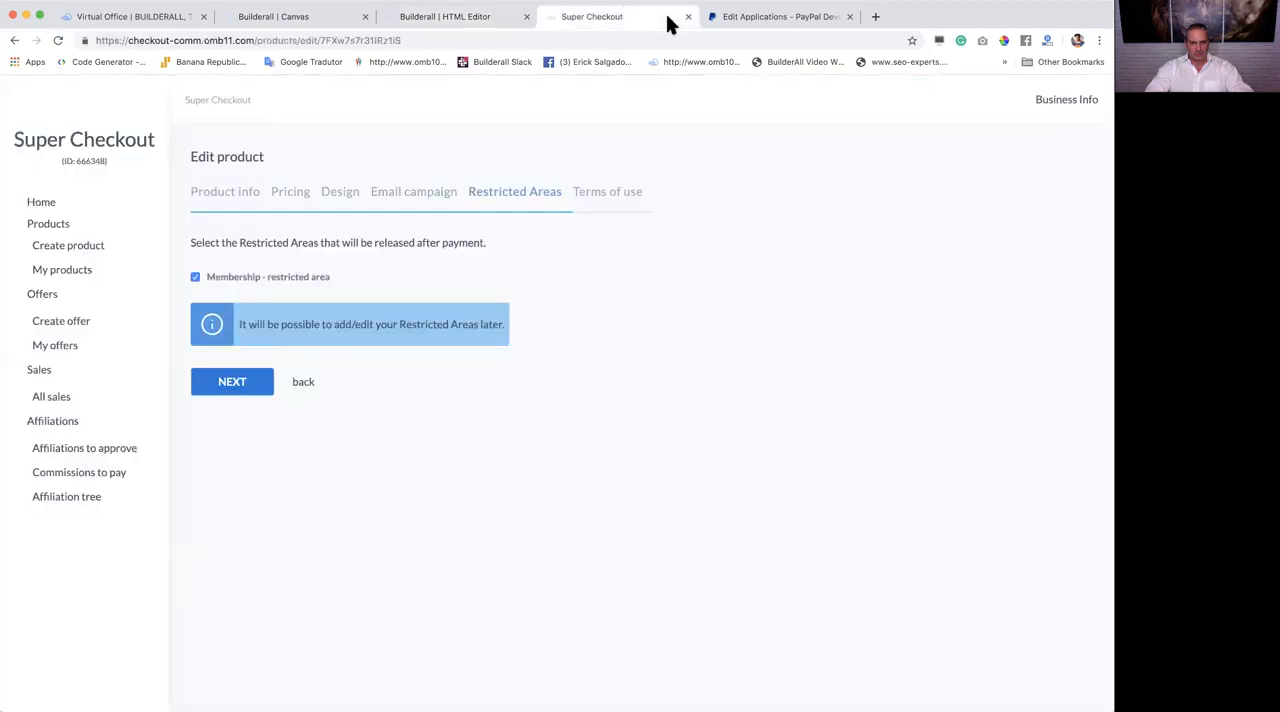
- Continue to the terms of use, accept the terms and conditions, and update the Diet Plus product
left_click(233, 389)
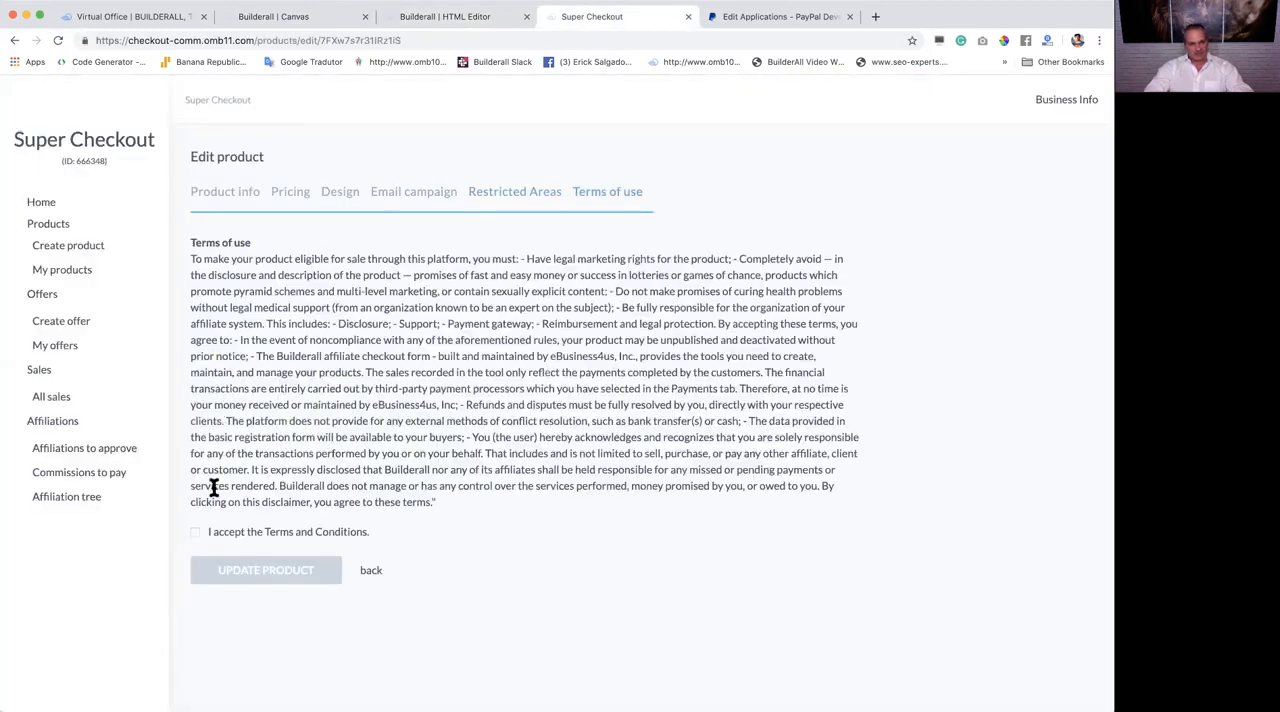
left_click(195, 532)
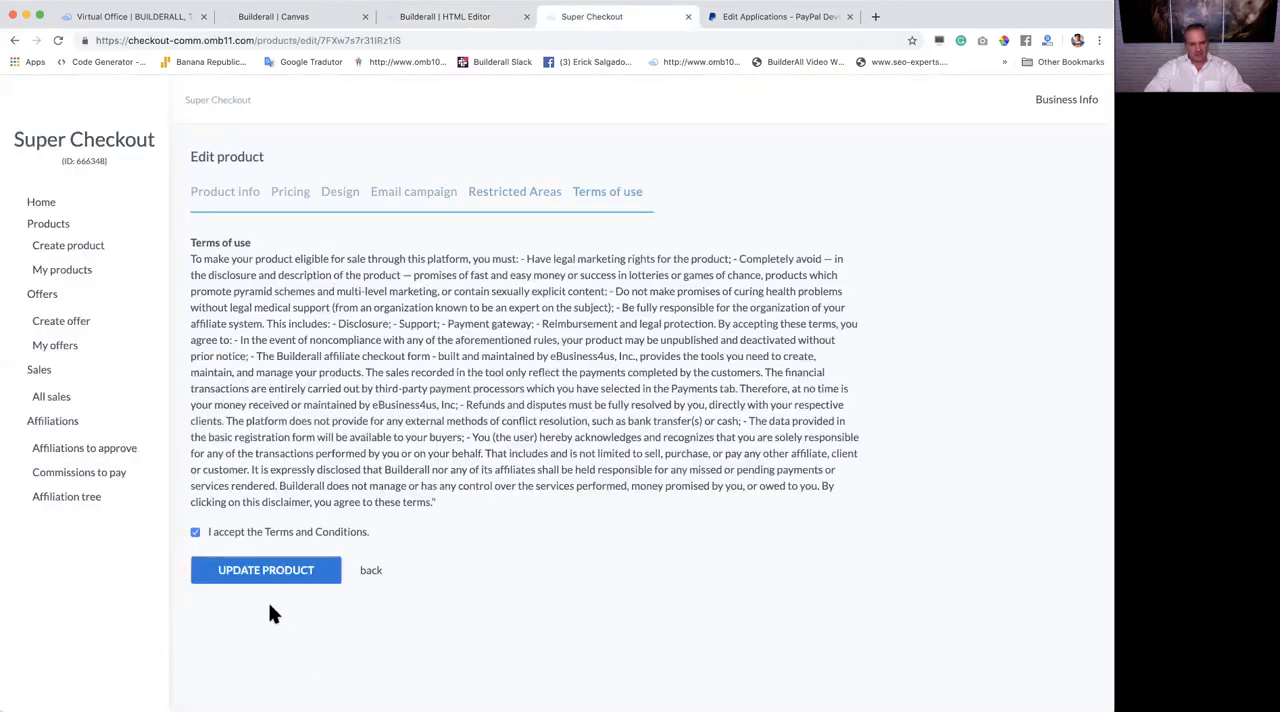
left_click(263, 572)
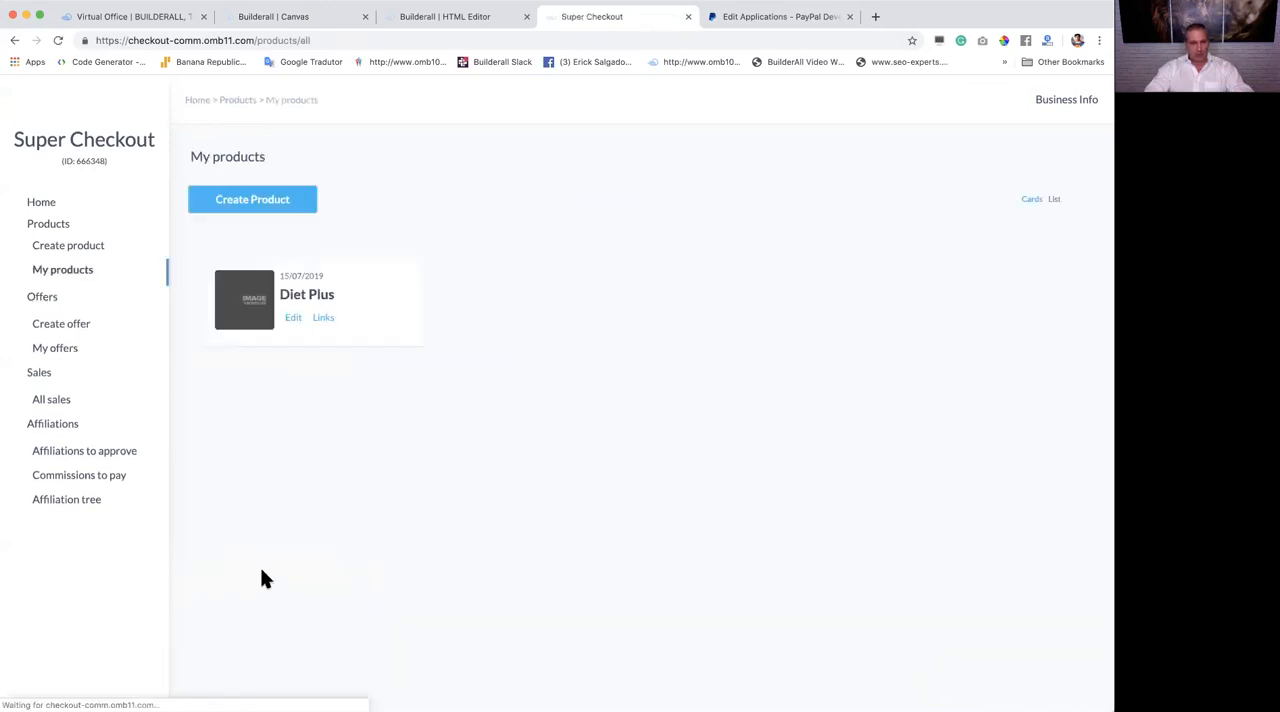
- Review the Diet Plus product's page and checkout links, and close the PayPal developer page
left_click(321, 320)
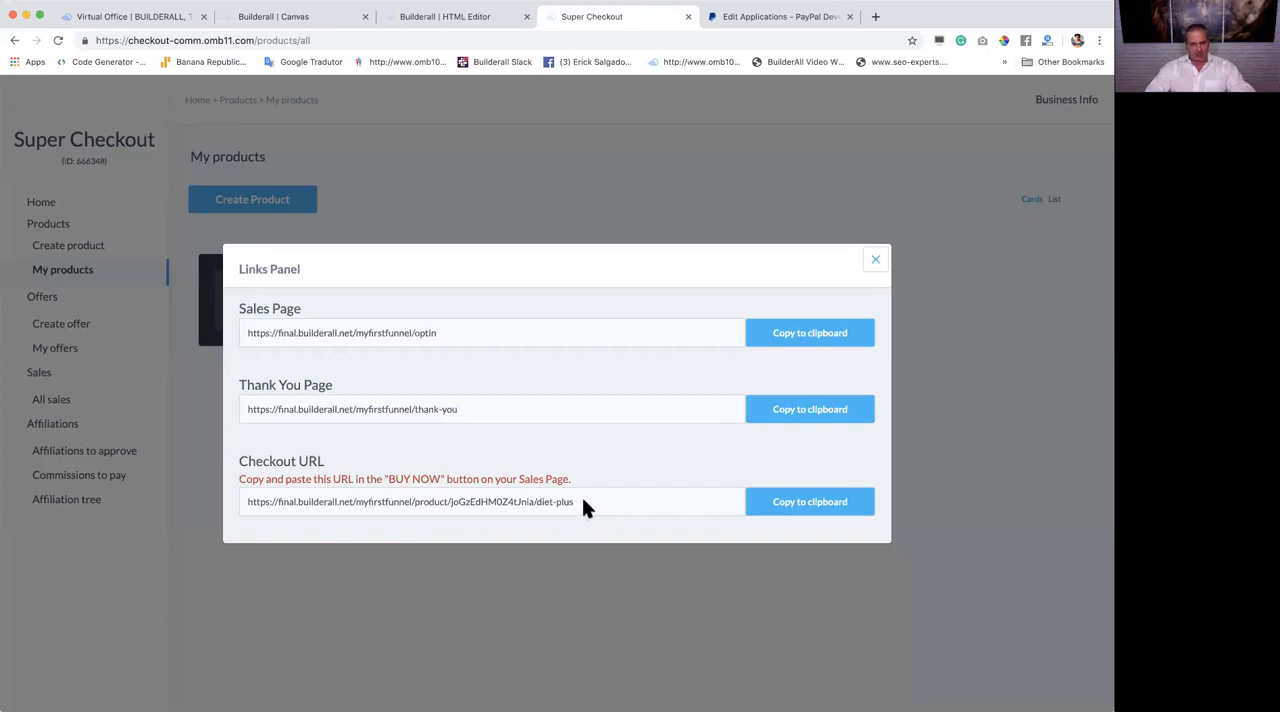
left_click(875, 260)
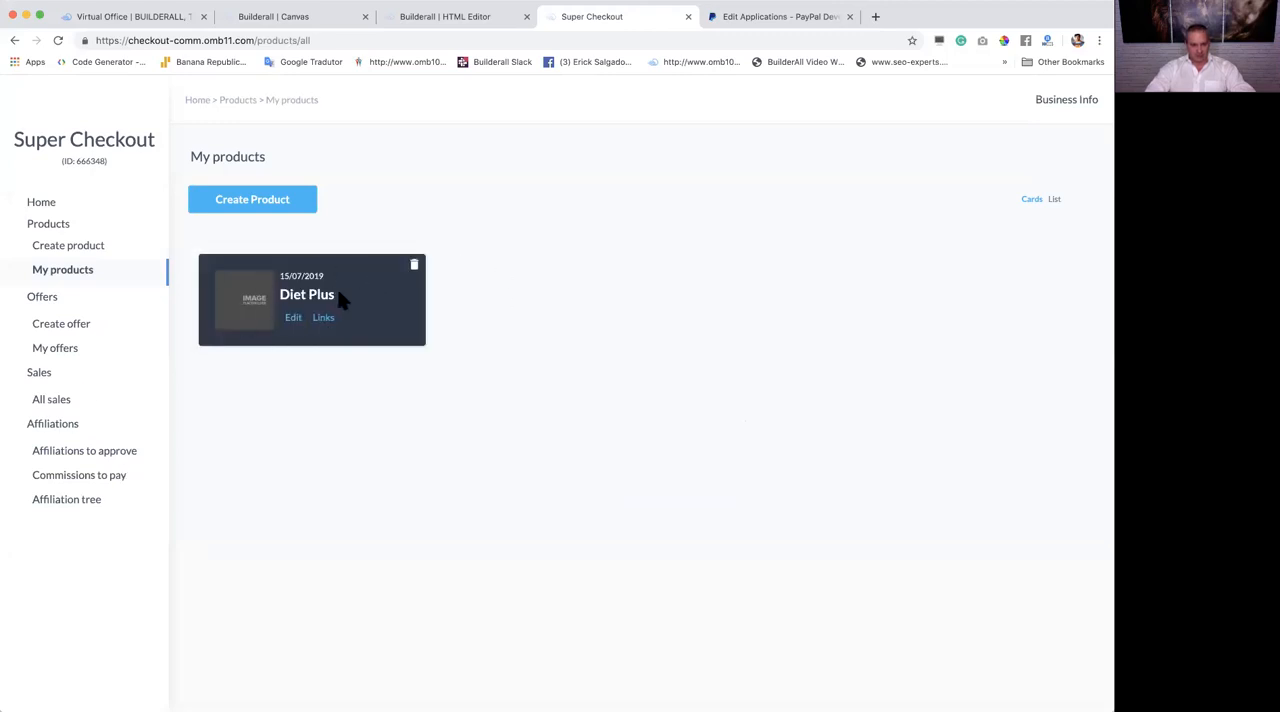
left_click(820, 18)
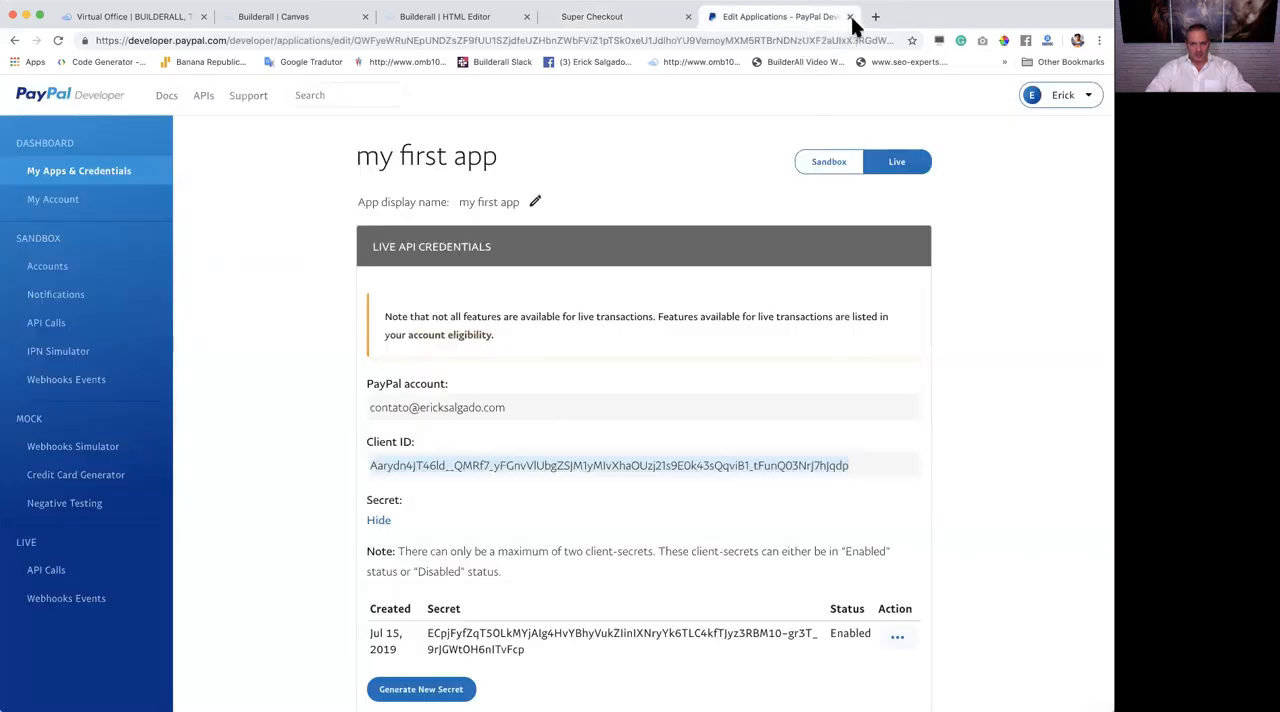
left_click(850, 18)
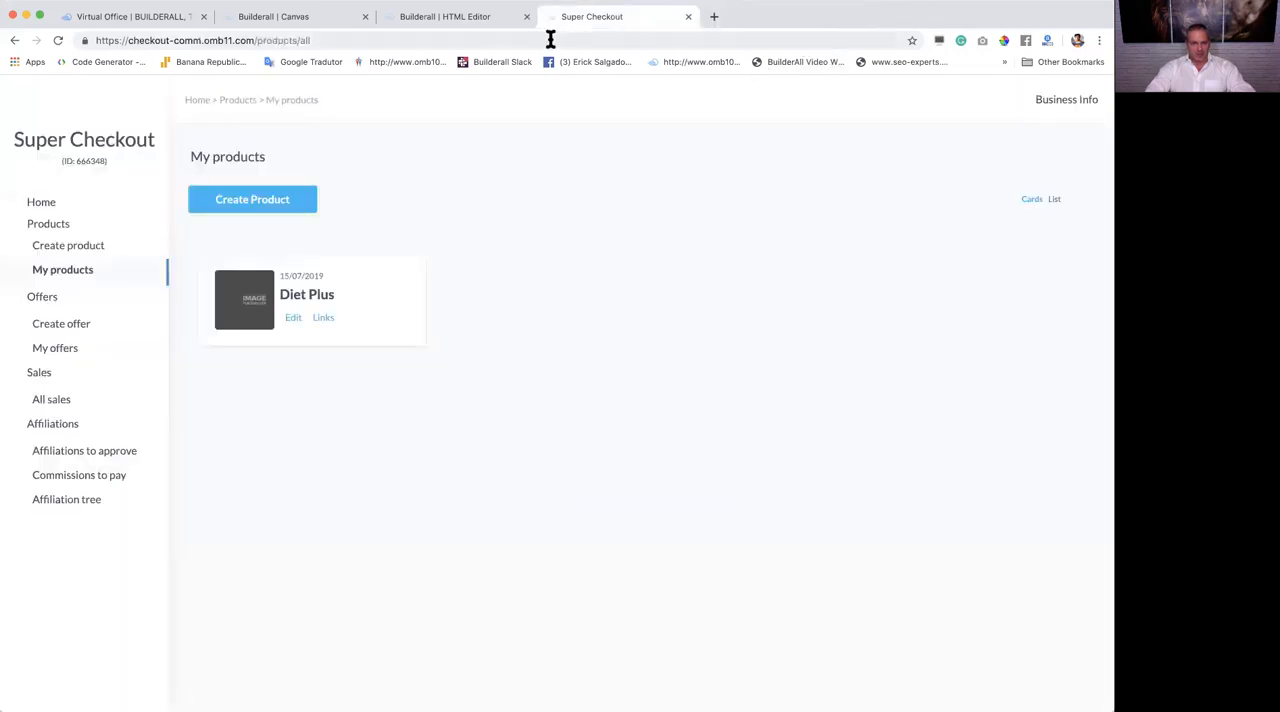
- Switch to the HTML editor and save the myfirstfunnel website with all modified layouts and pages included
left_click(470, 16)
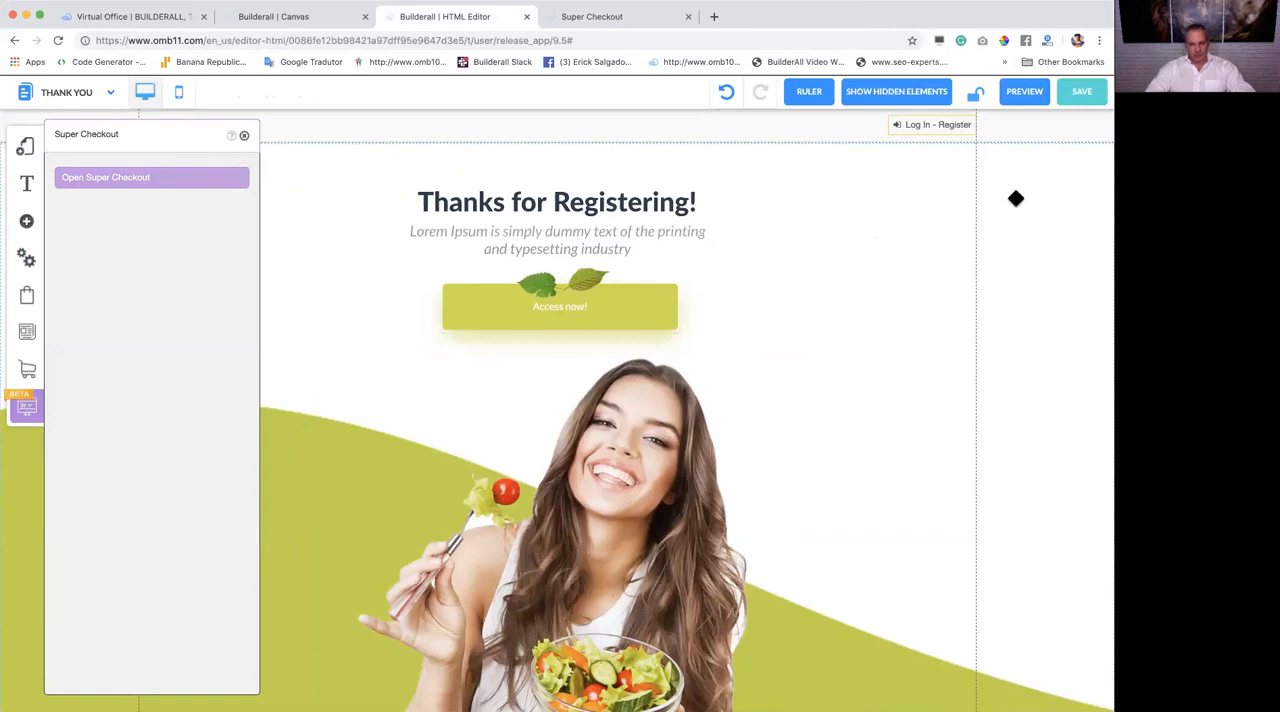
left_click(1086, 94)
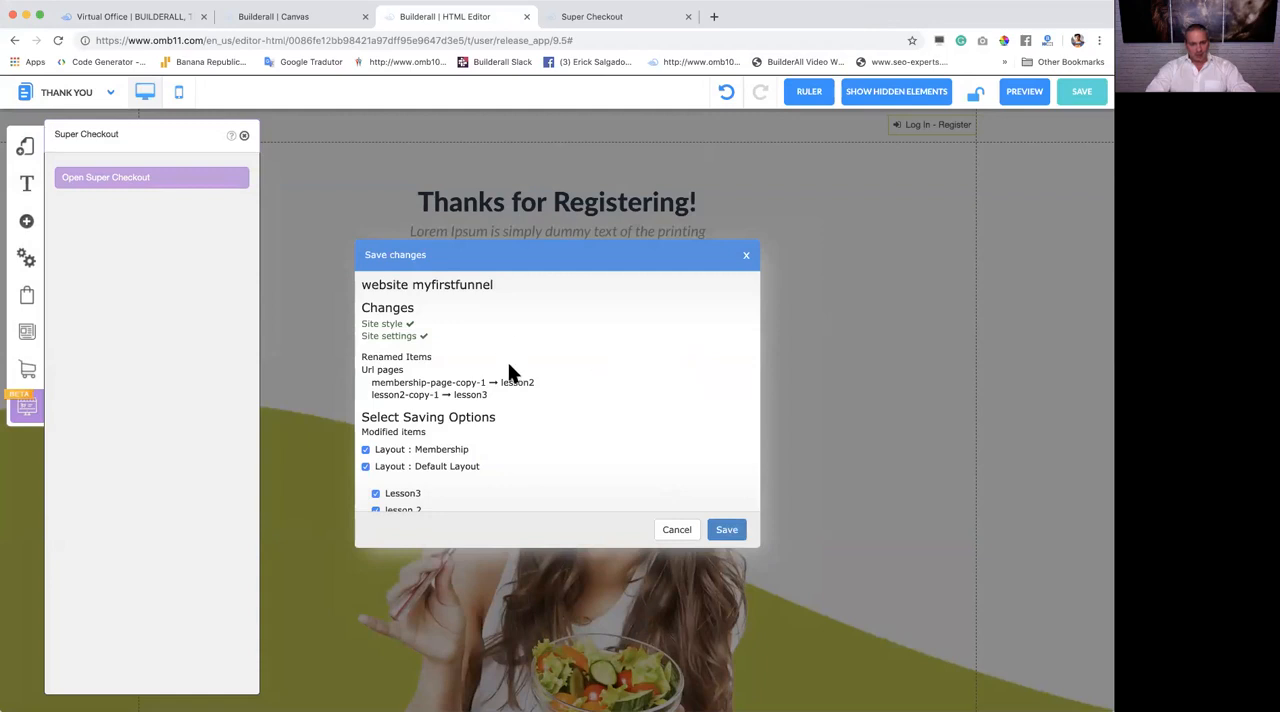
scroll(541, 405, "down", 2)
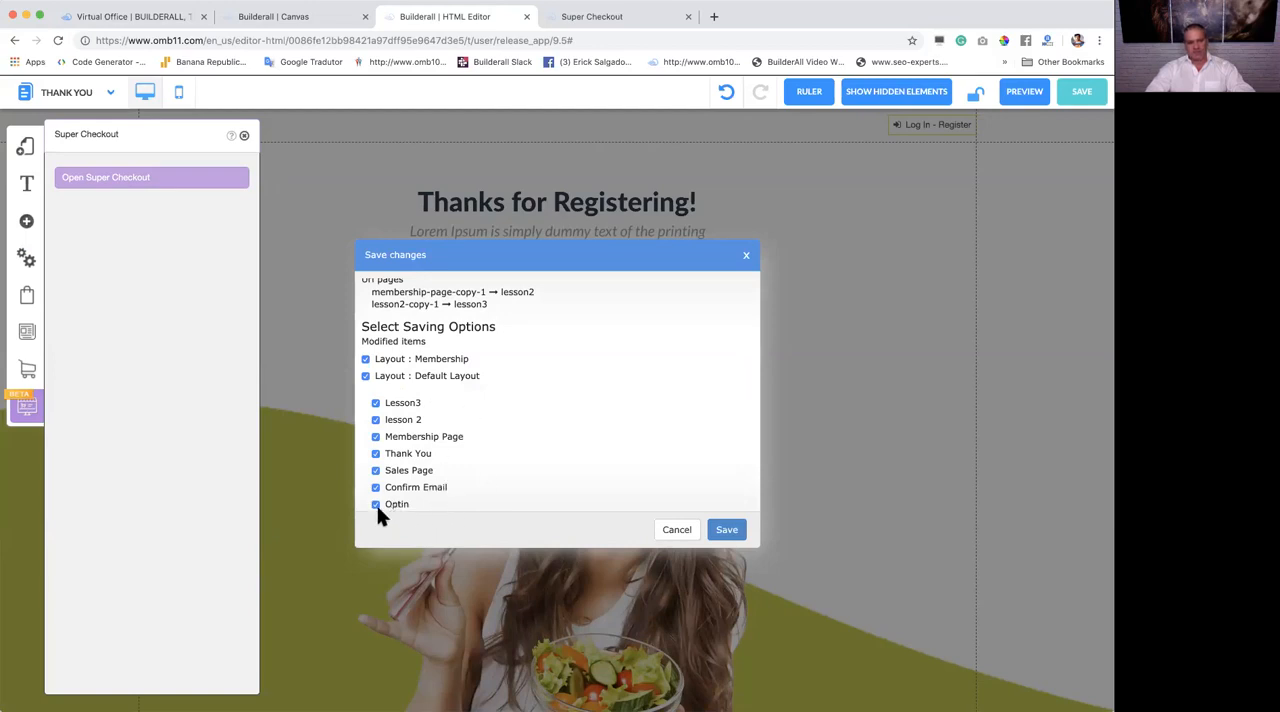
scroll(493, 355, "up", 3)
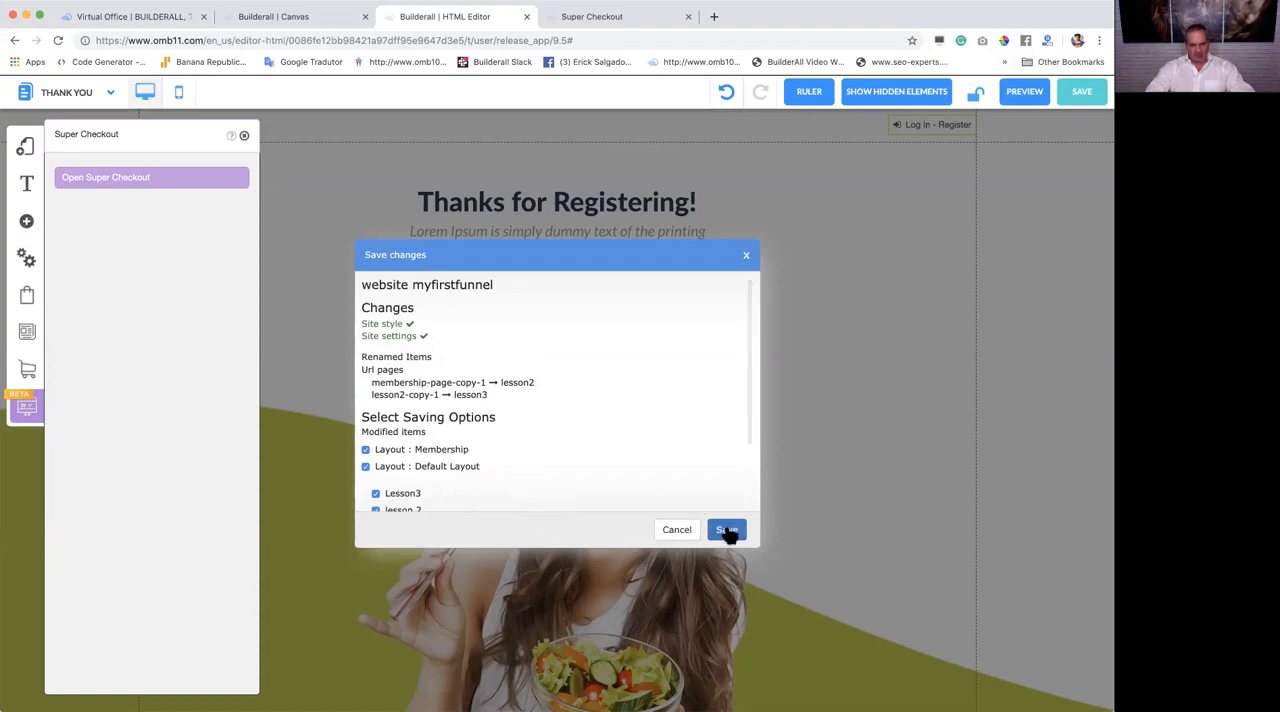
left_click(727, 529)
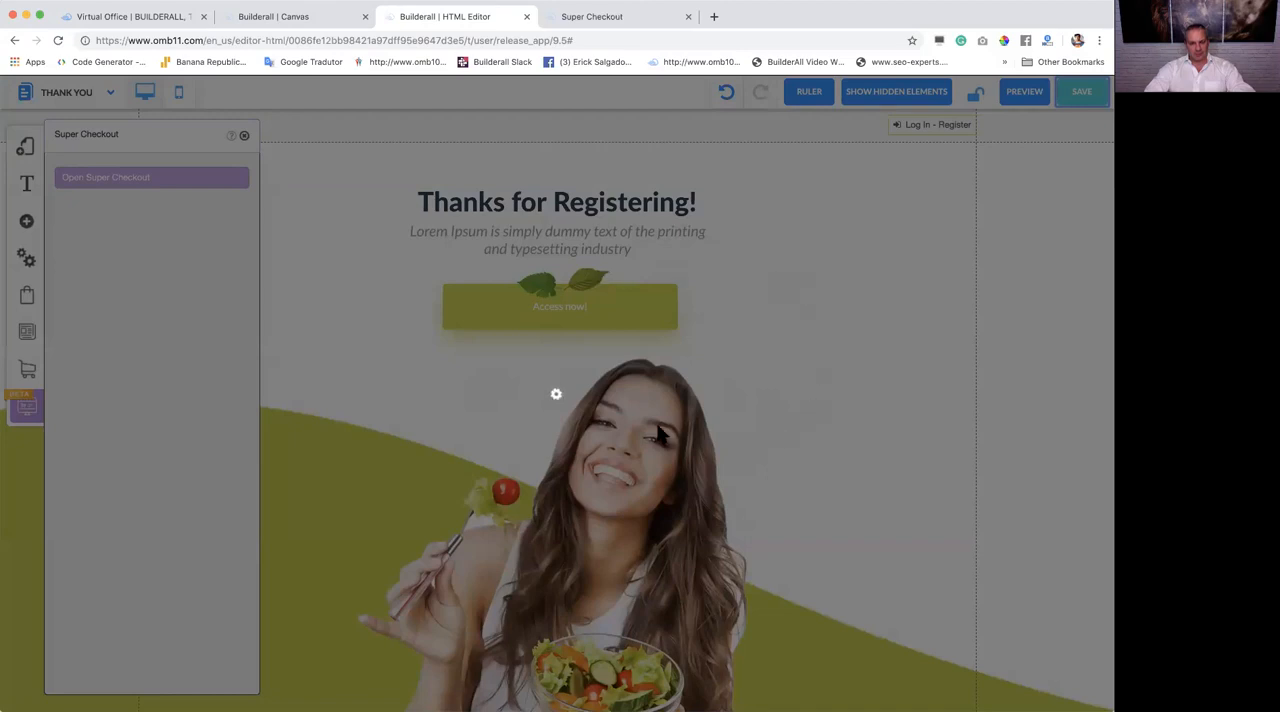
left_click(645, 362)
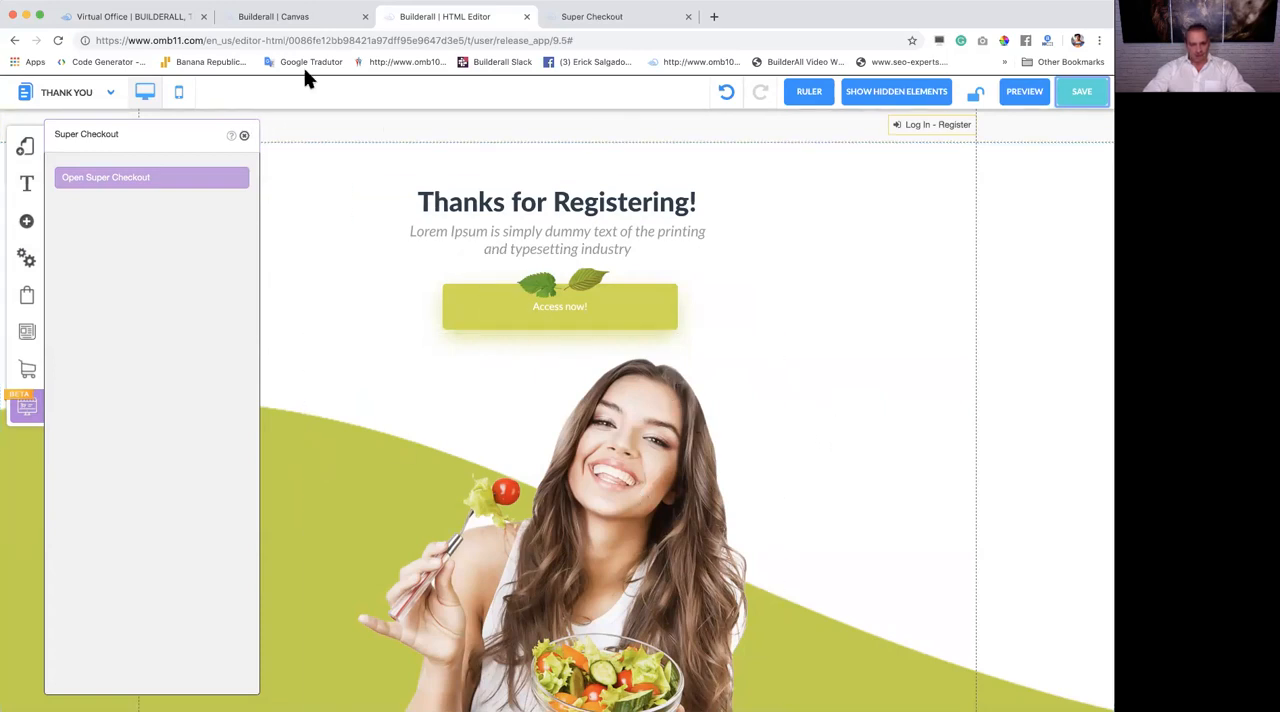
- In the Canvas funnel, shift the Optin page slightly outward and move the form, campaign and both email blocks slightly higher
left_click(291, 20)
left_click_drag(140, 292, 127, 297)
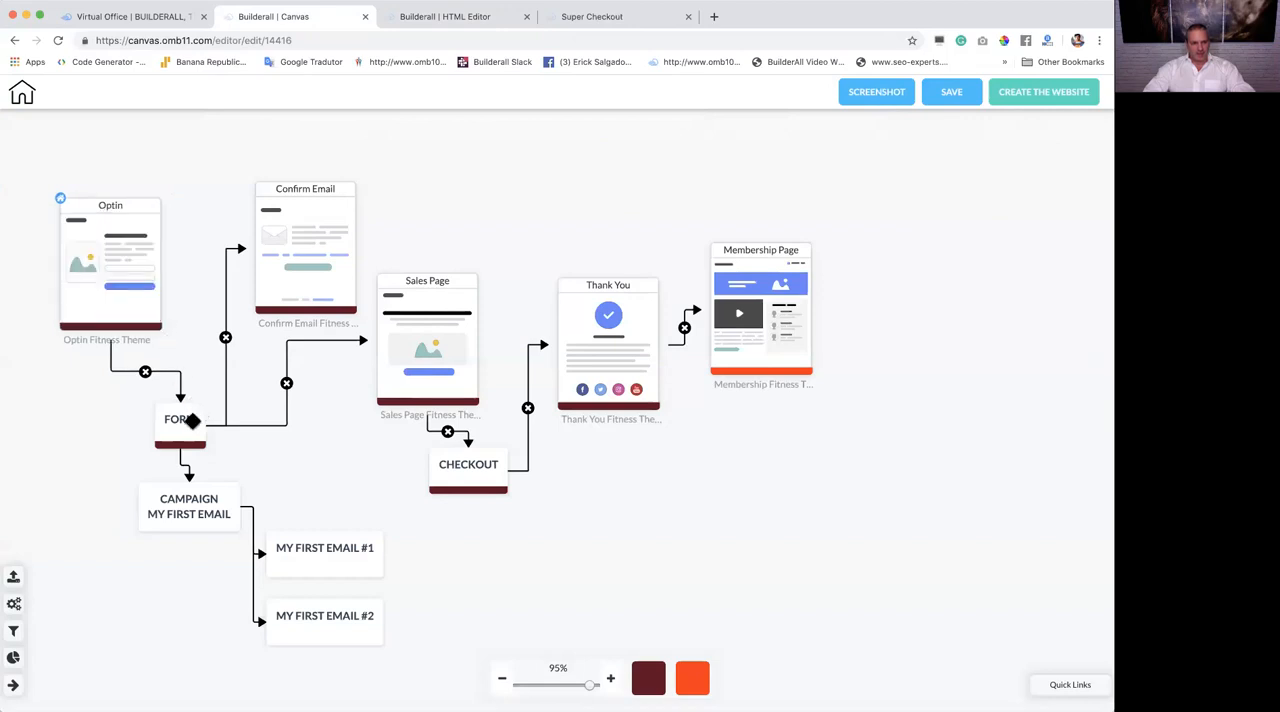
left_click_drag(186, 418, 183, 391)
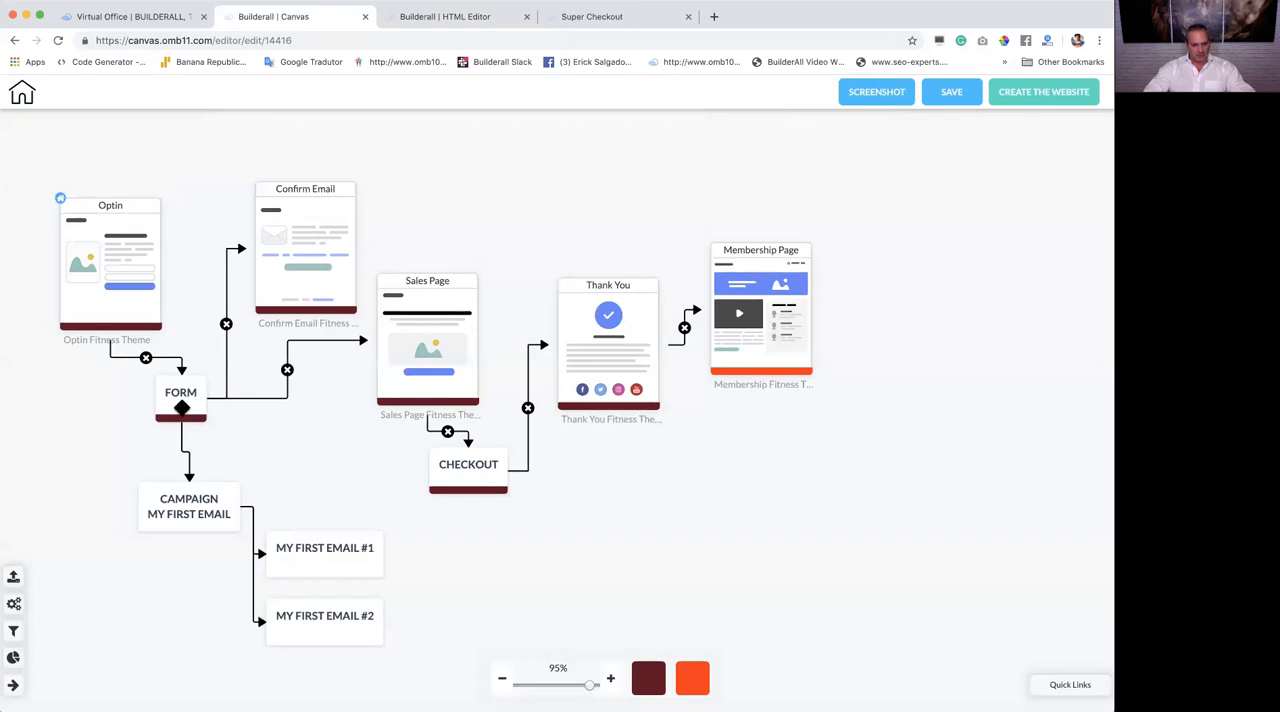
left_click_drag(156, 509, 190, 494)
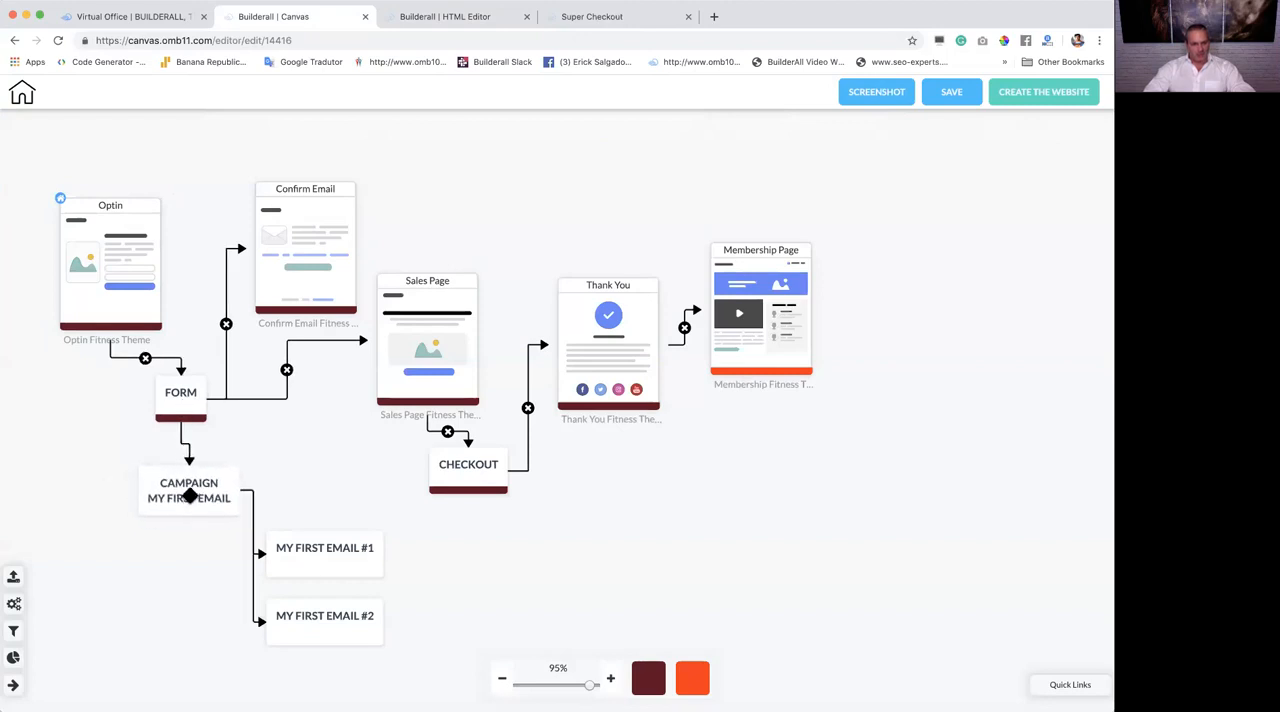
left_click_drag(306, 563, 307, 548)
left_click_drag(325, 629, 323, 609)
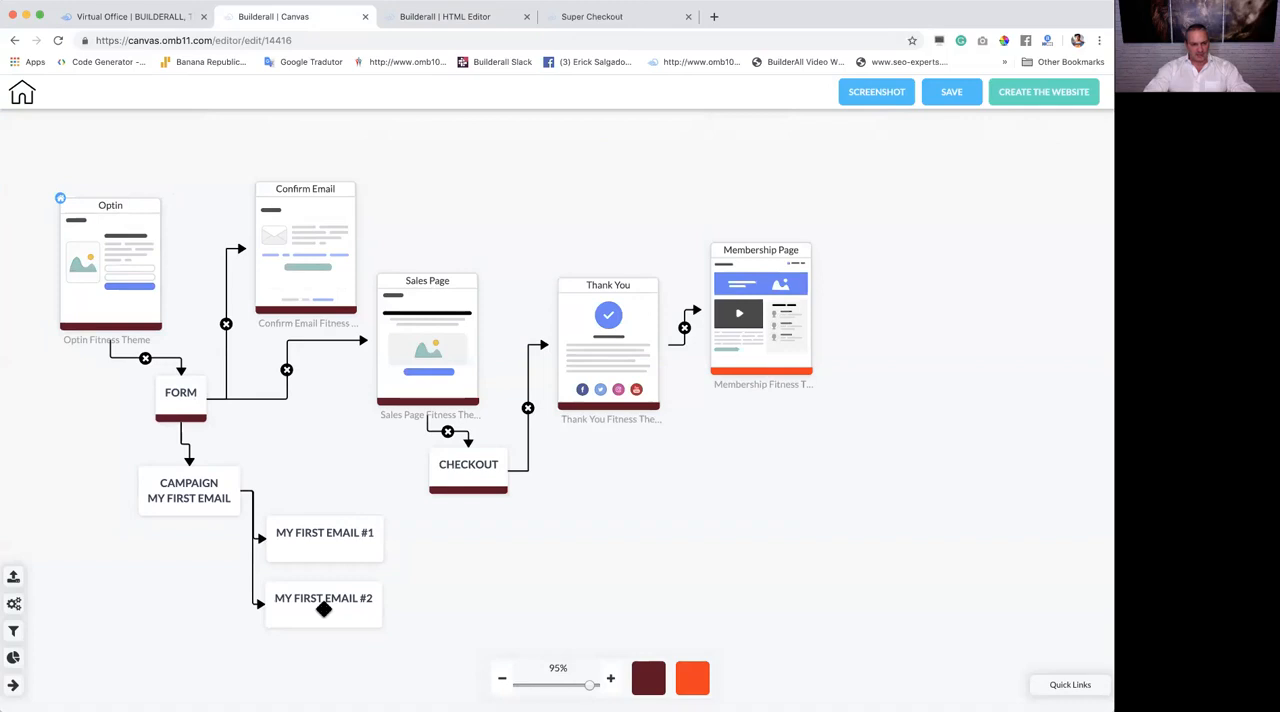
- Nudge the Sales Page, Checkout, Thank You and Membership Page blocks to fine-tune the spacing of the funnel diagram
mouse_move(116, 250)
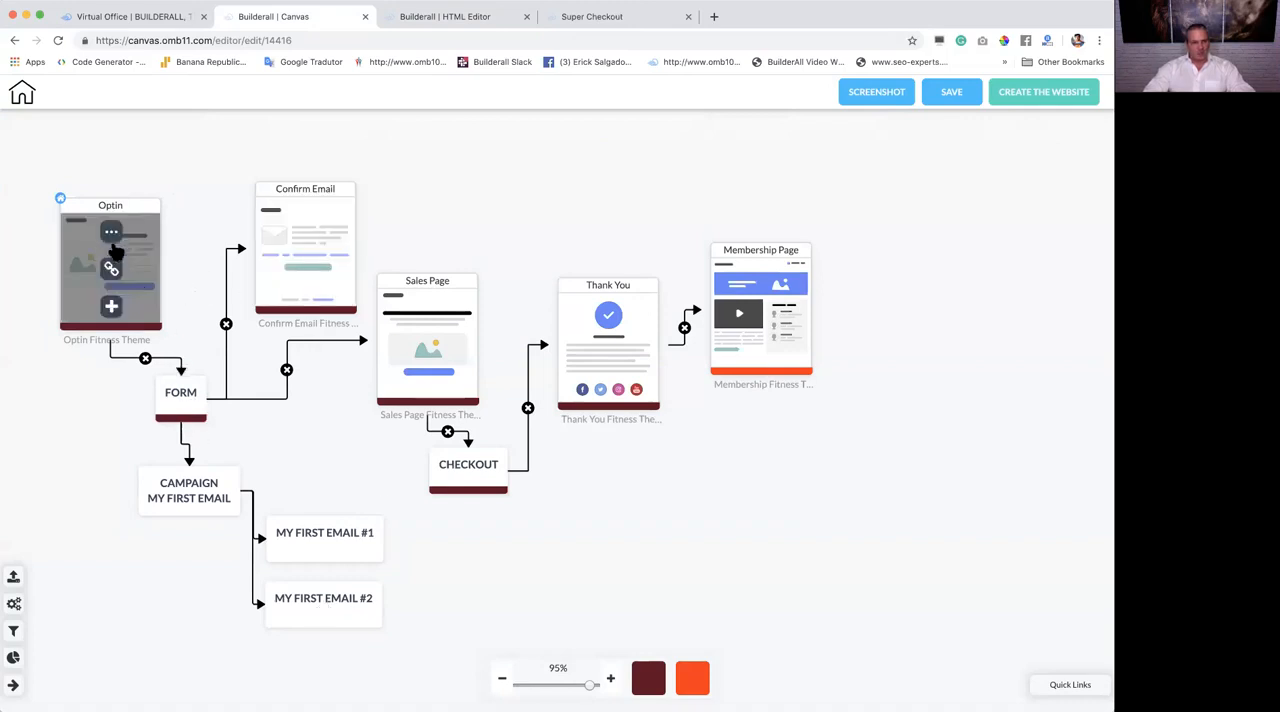
mouse_move(330, 213)
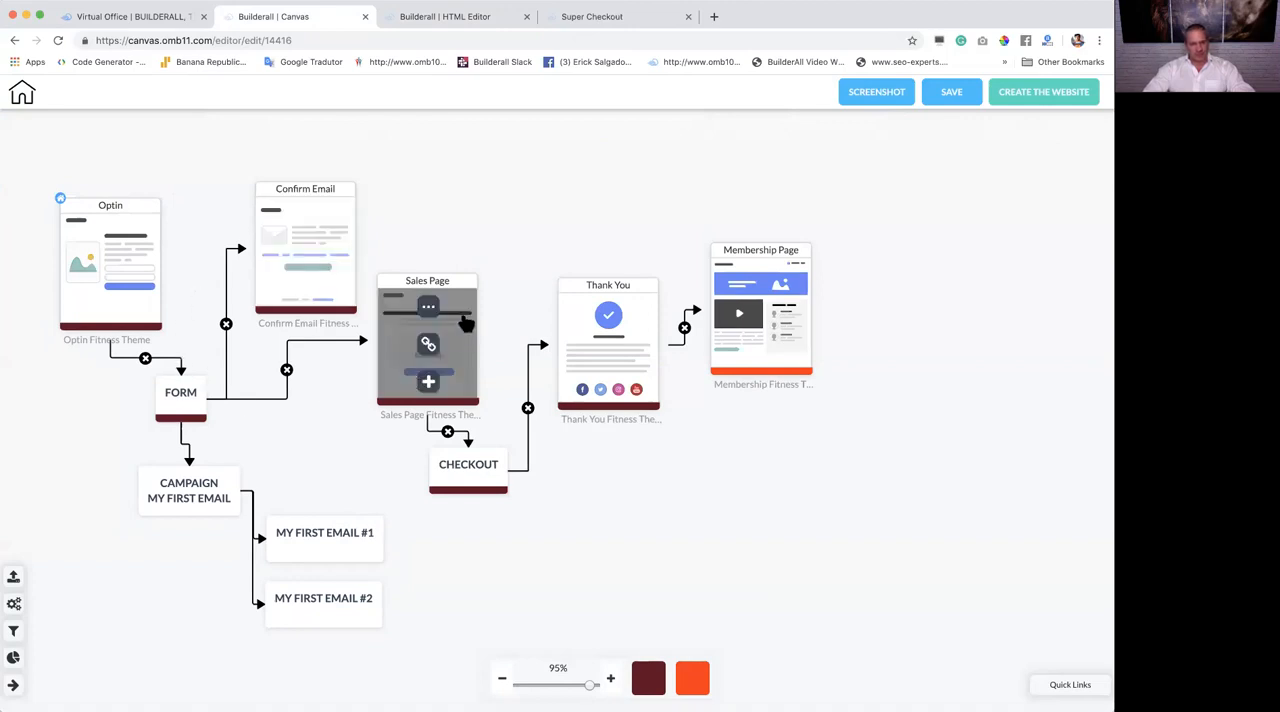
left_click_drag(465, 315, 481, 305)
scroll(481, 305, "up", 1)
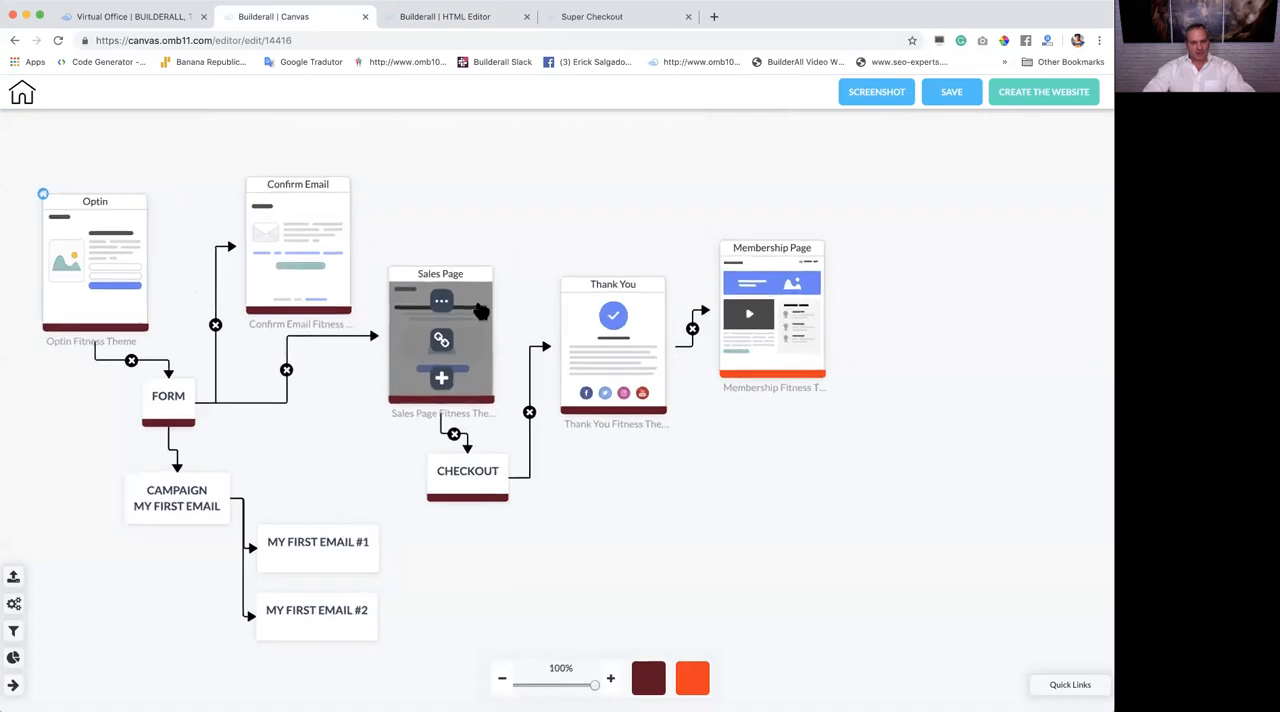
left_click_drag(467, 471, 477, 474)
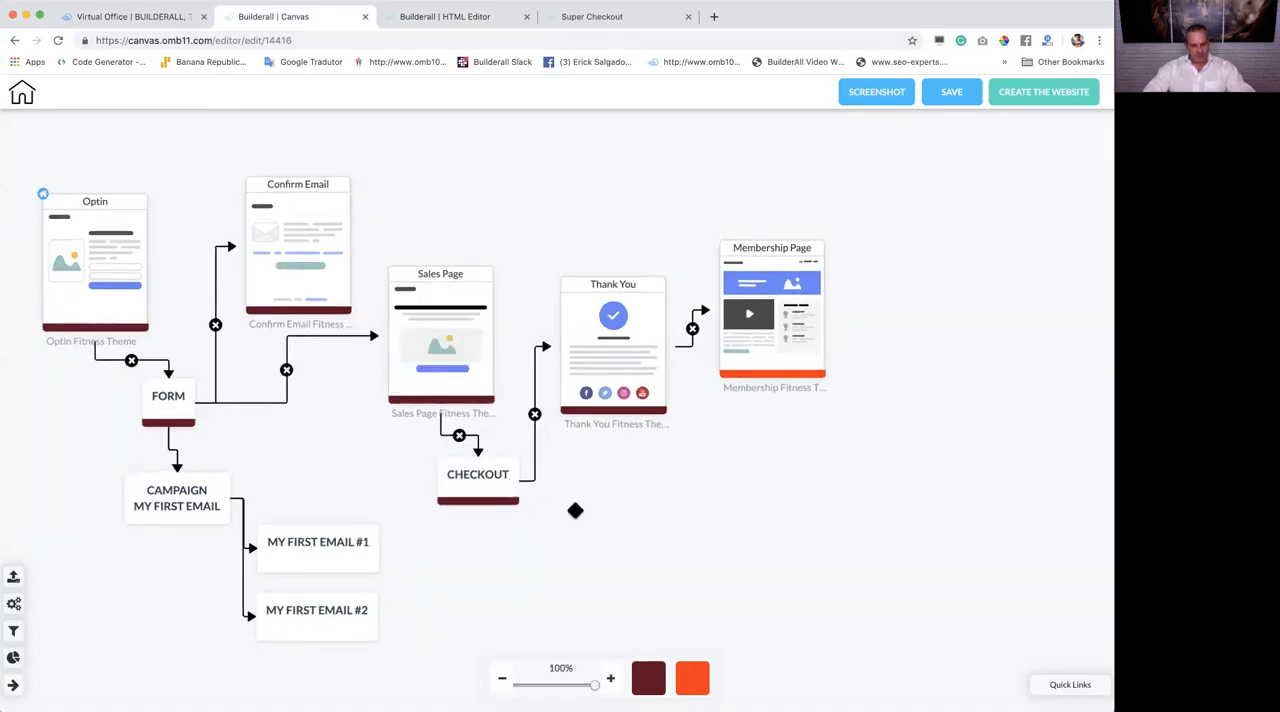
mouse_move(645, 336)
left_click_drag(651, 332, 651, 332)
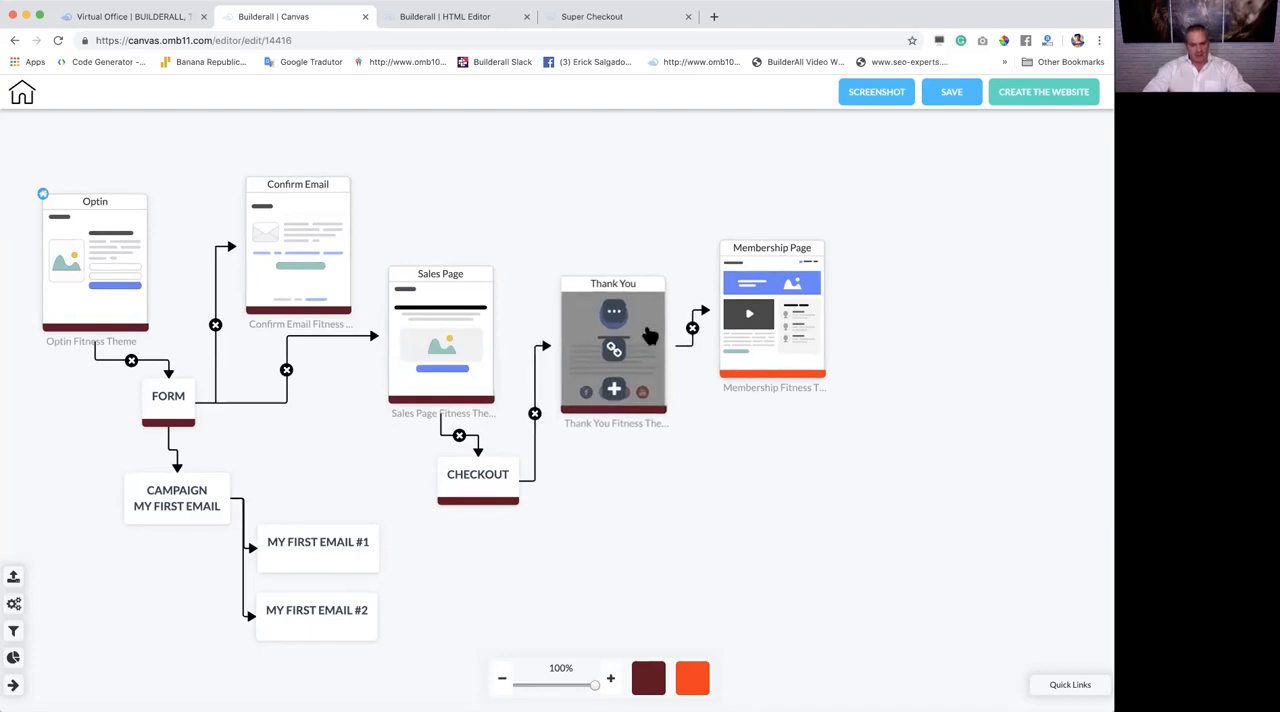
scroll(650, 336, "up", 1)
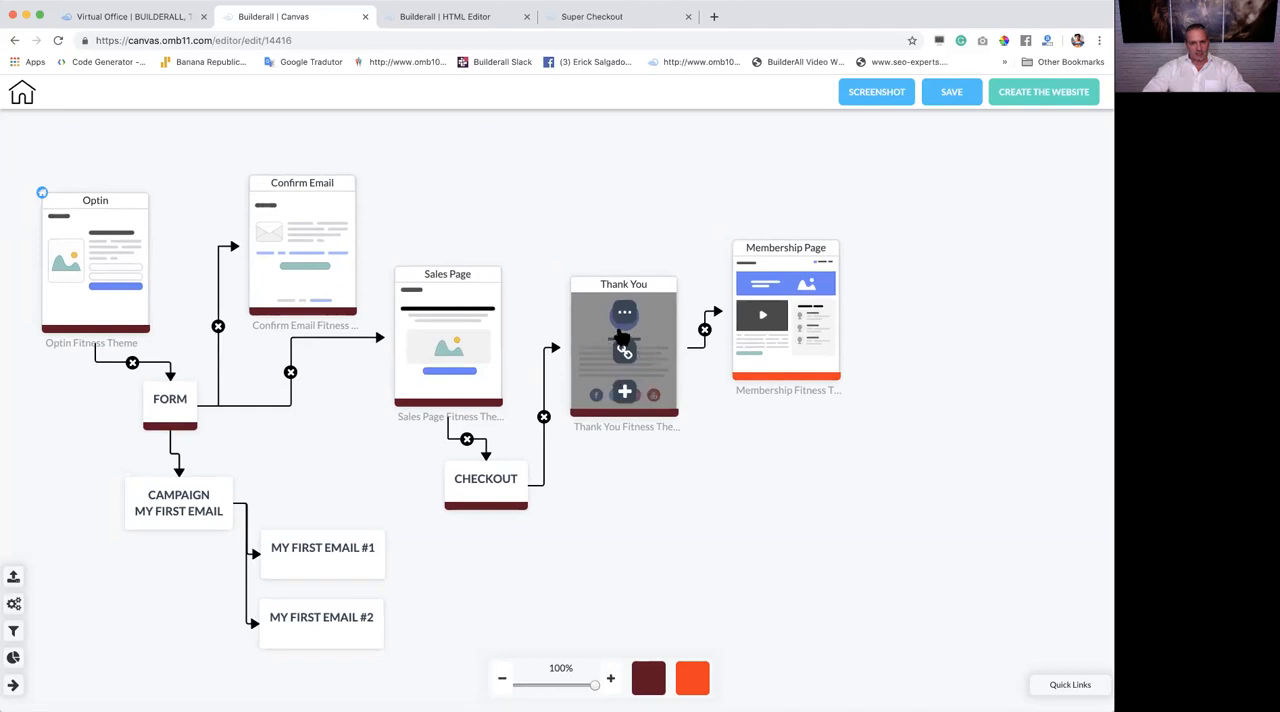
mouse_move(758, 340)
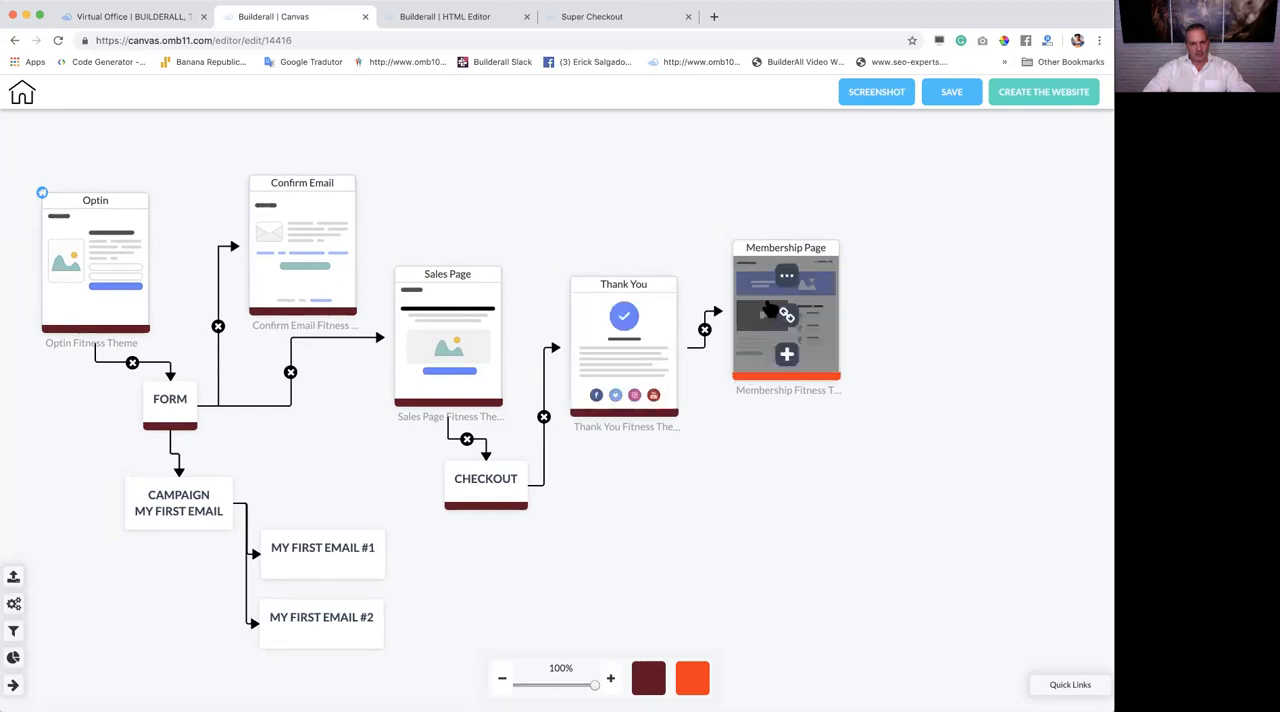
left_click_drag(830, 298, 838, 301)
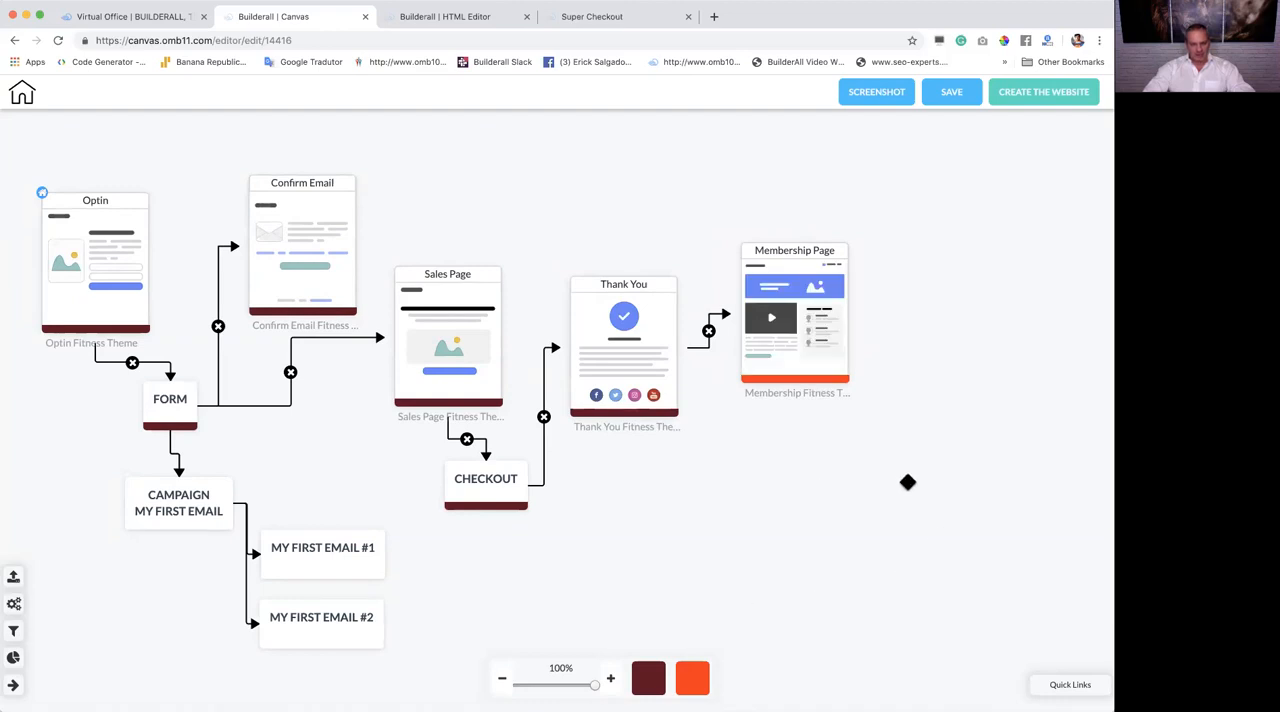
- Return to the HTML editor, close the Super Checkout options and open the Optin page of the Default Layout
left_click(468, 18)
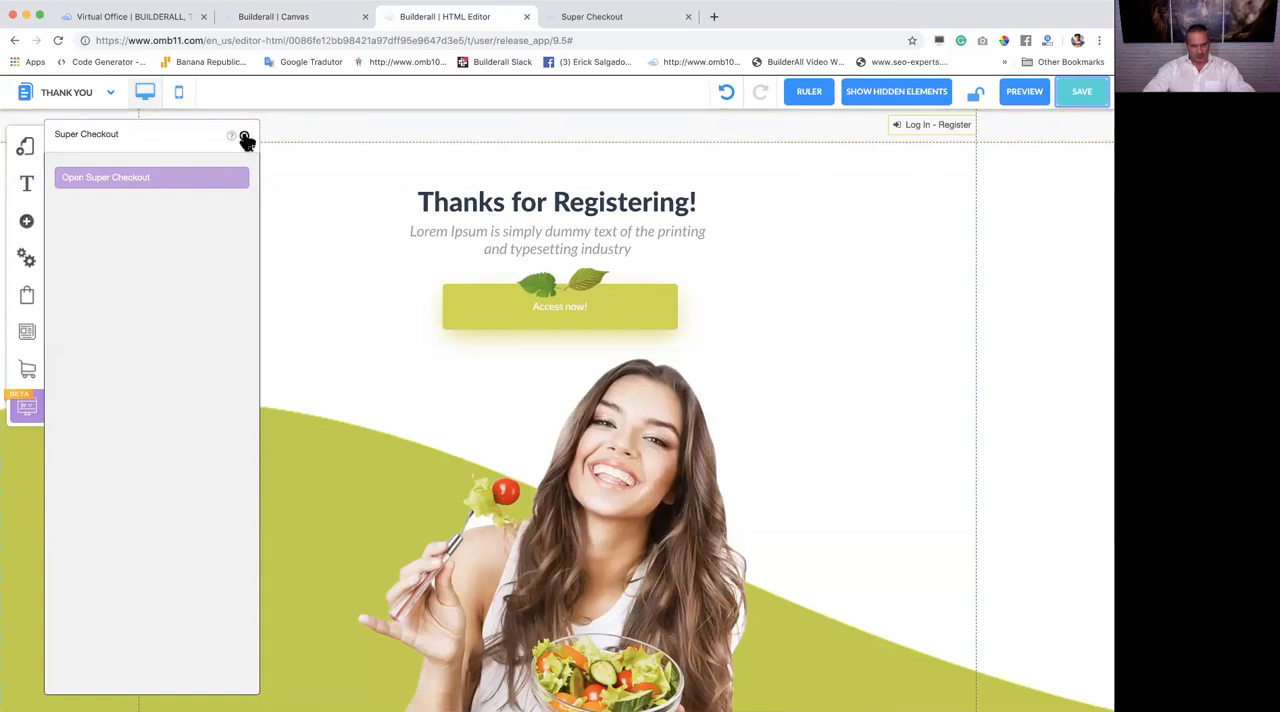
left_click(245, 137)
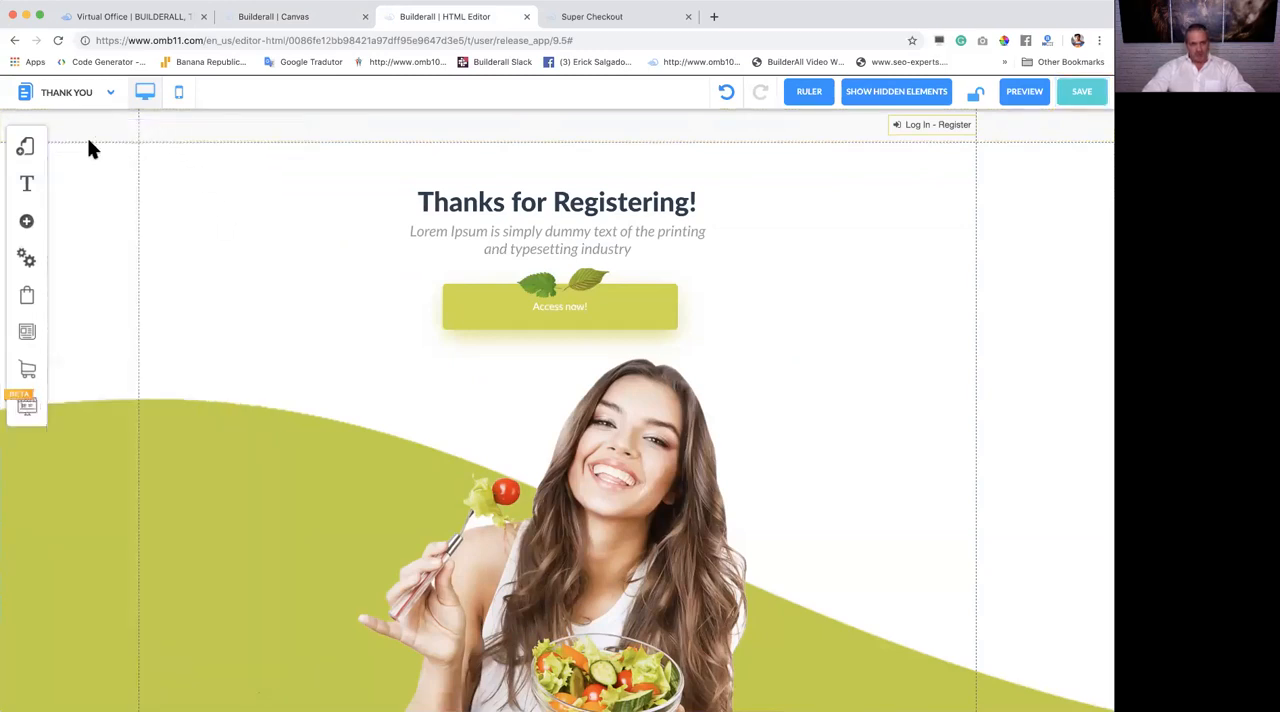
left_click(26, 147)
left_click(237, 179)
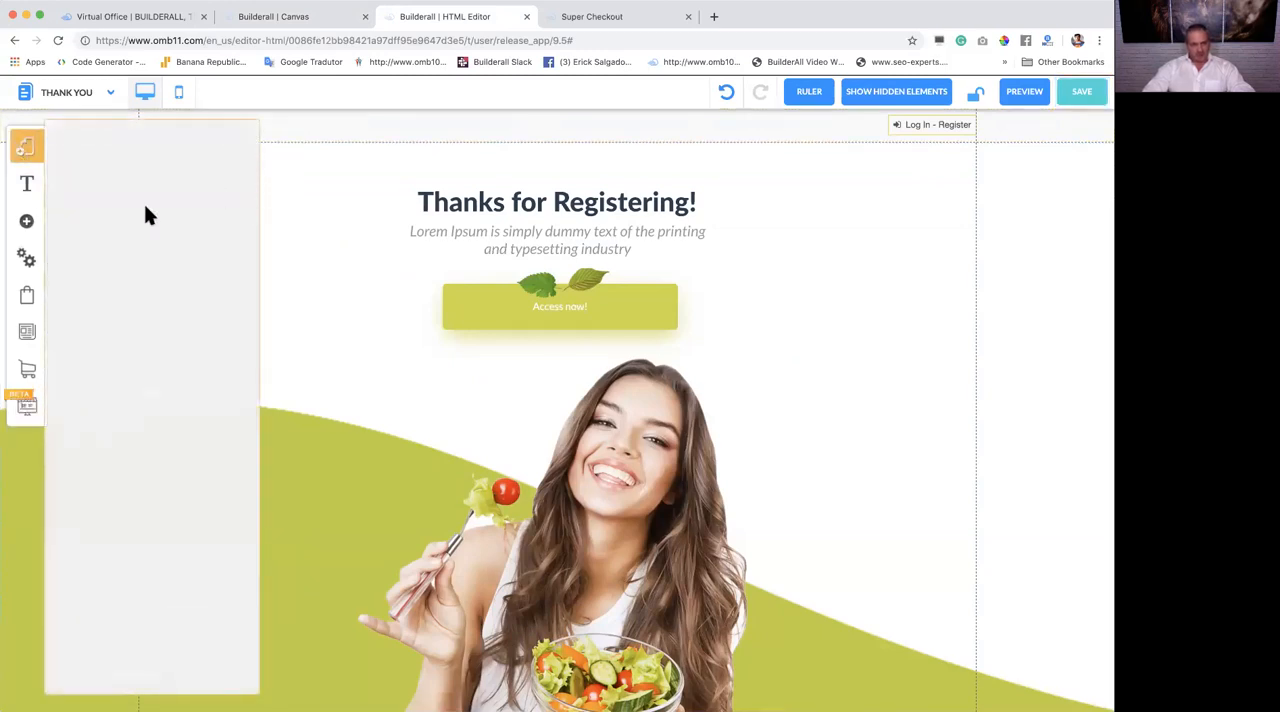
left_click(107, 295)
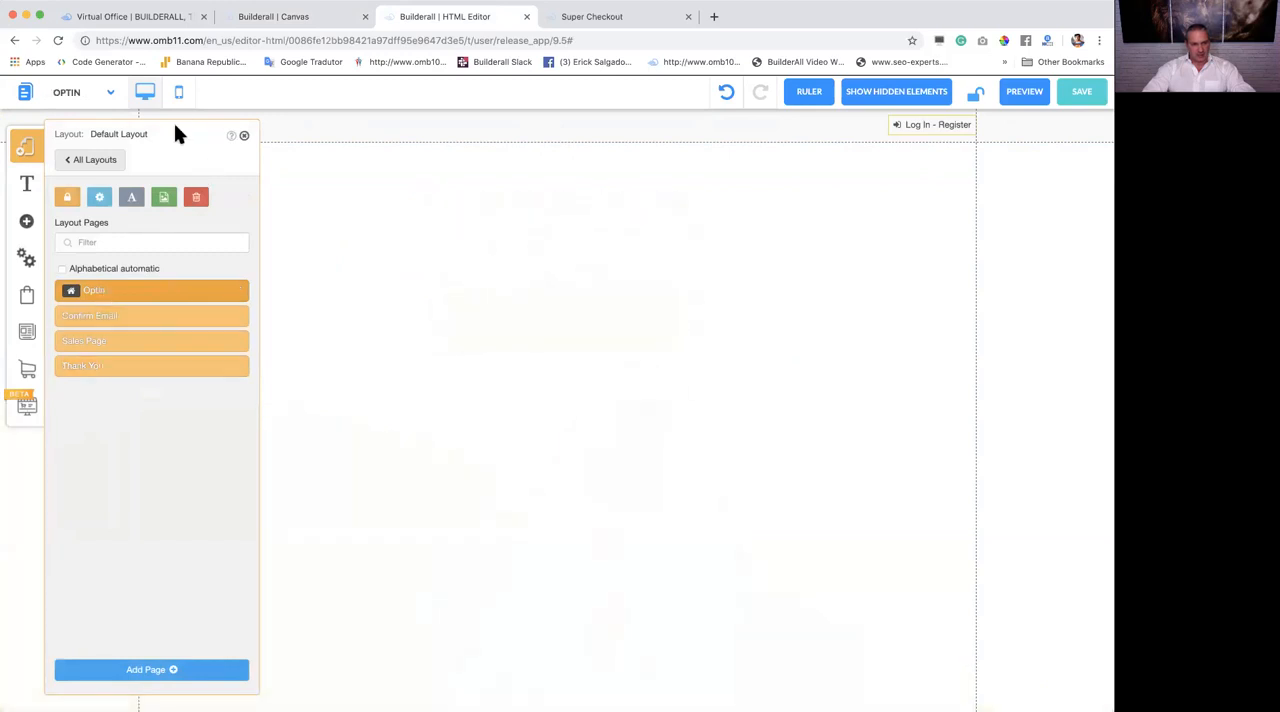
left_click(243, 135)
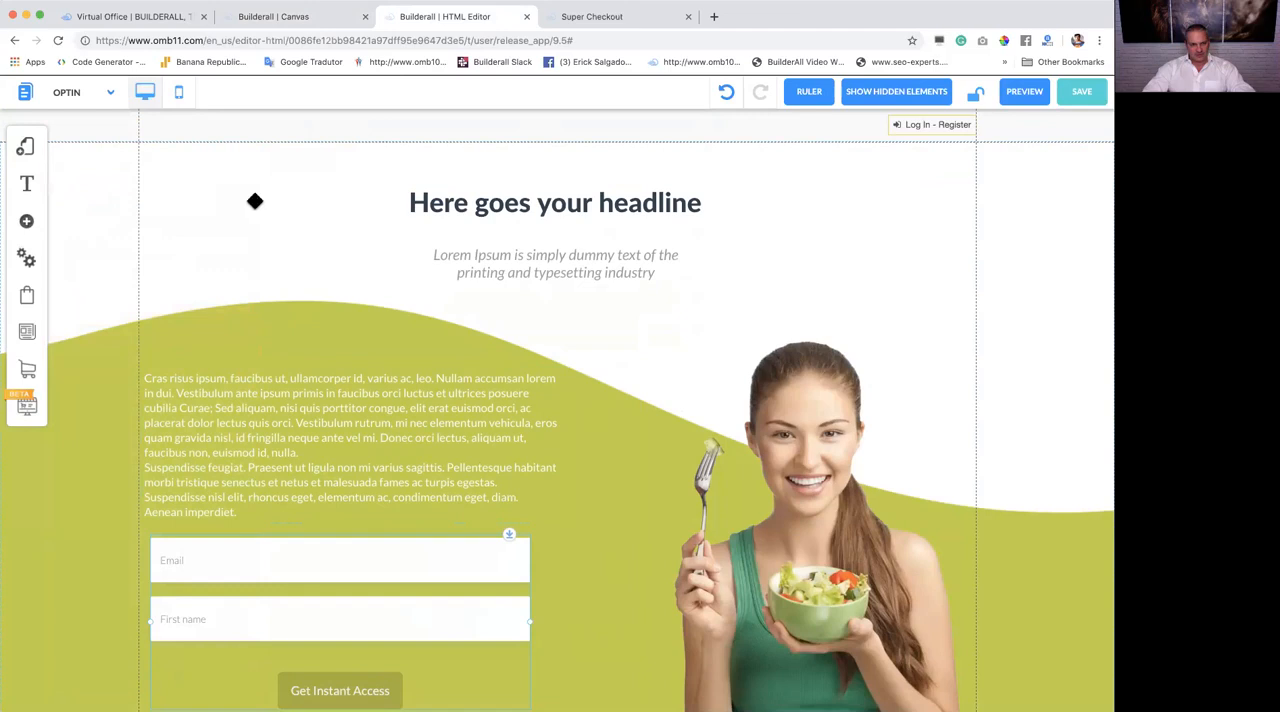
- Switch the Optin page to the mobile view and move the Log In - Register link into the phone's header
left_click(181, 95)
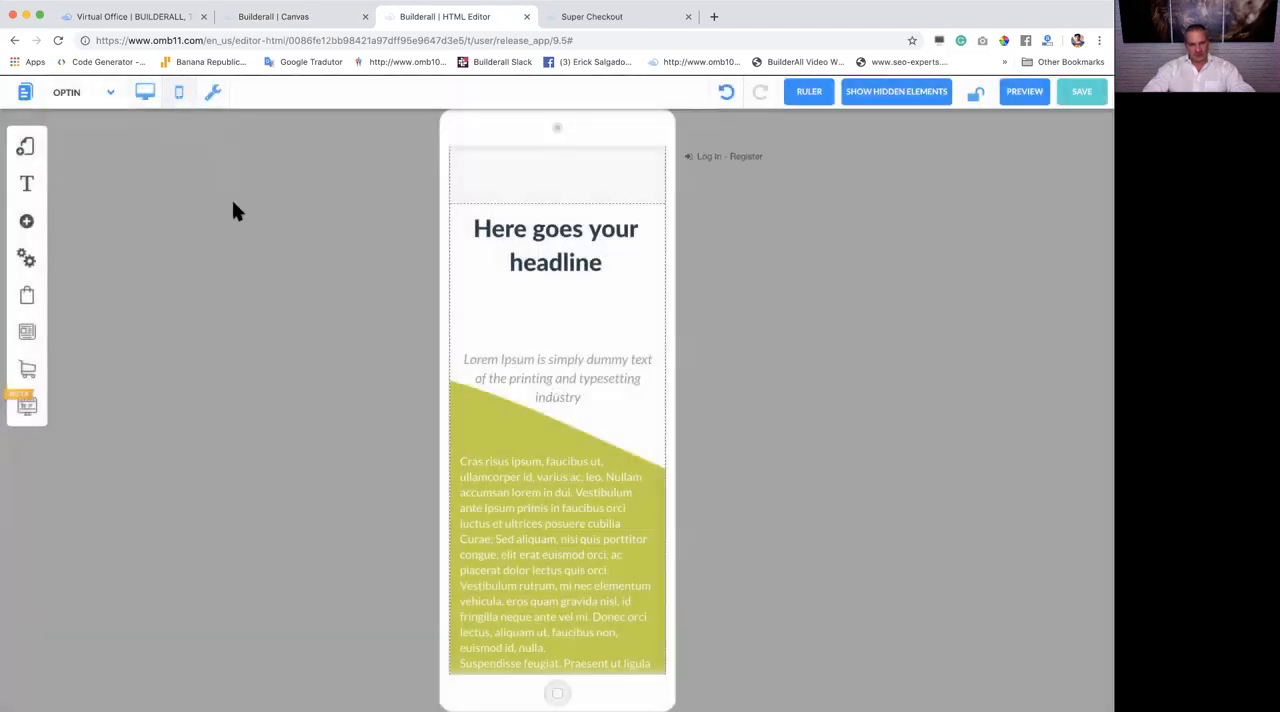
left_click_drag(723, 159, 609, 179)
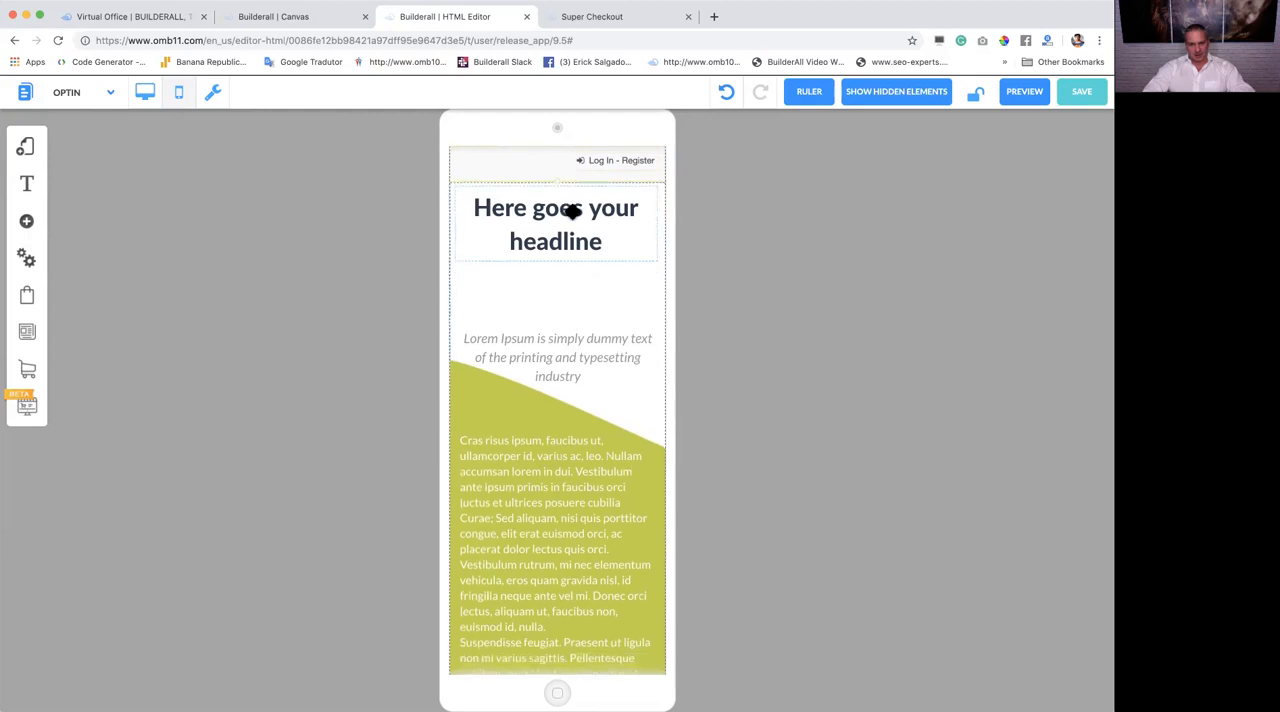
left_click(570, 210)
scroll(566, 324, "down", 10)
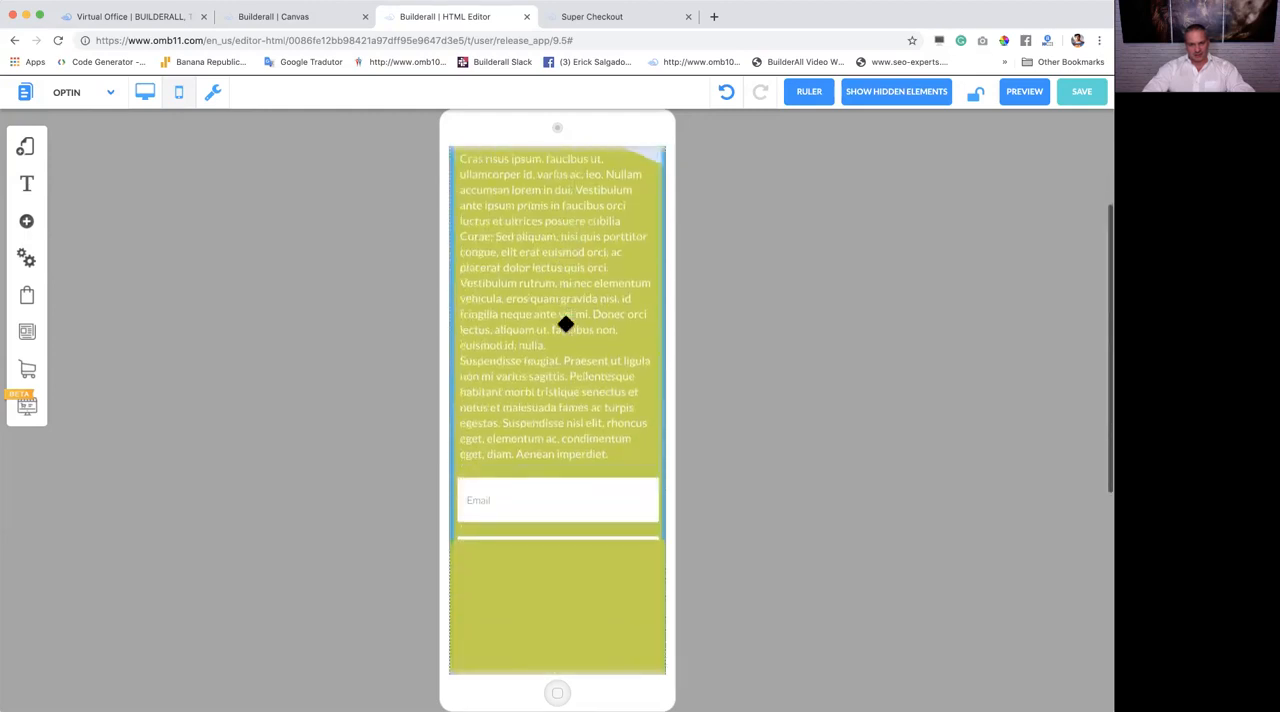
scroll(566, 320, "up", 3)
- Move the lower green banner, the opt-in form and the closing paragraph off the mobile page into the space beside the phone
left_click_drag(585, 396, 788, 352)
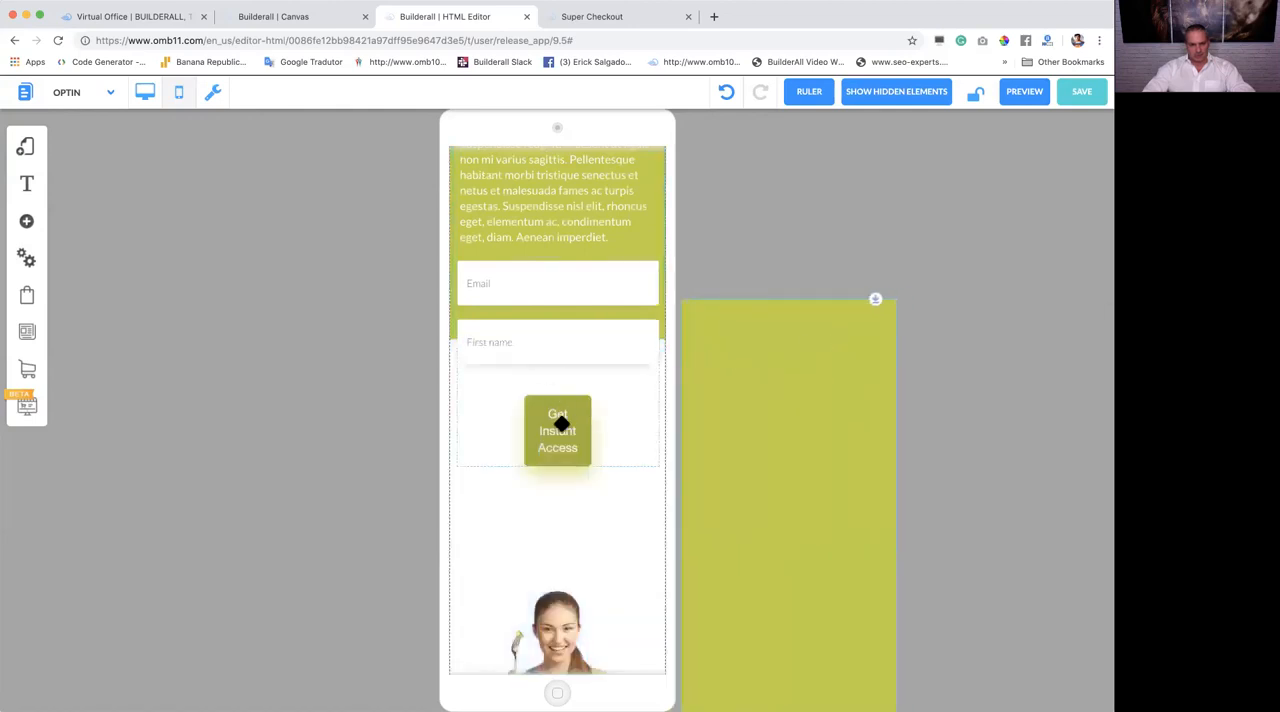
scroll(534, 386, "down", 5)
scroll(587, 409, "up", 5)
left_click_drag(587, 409, 558, 309)
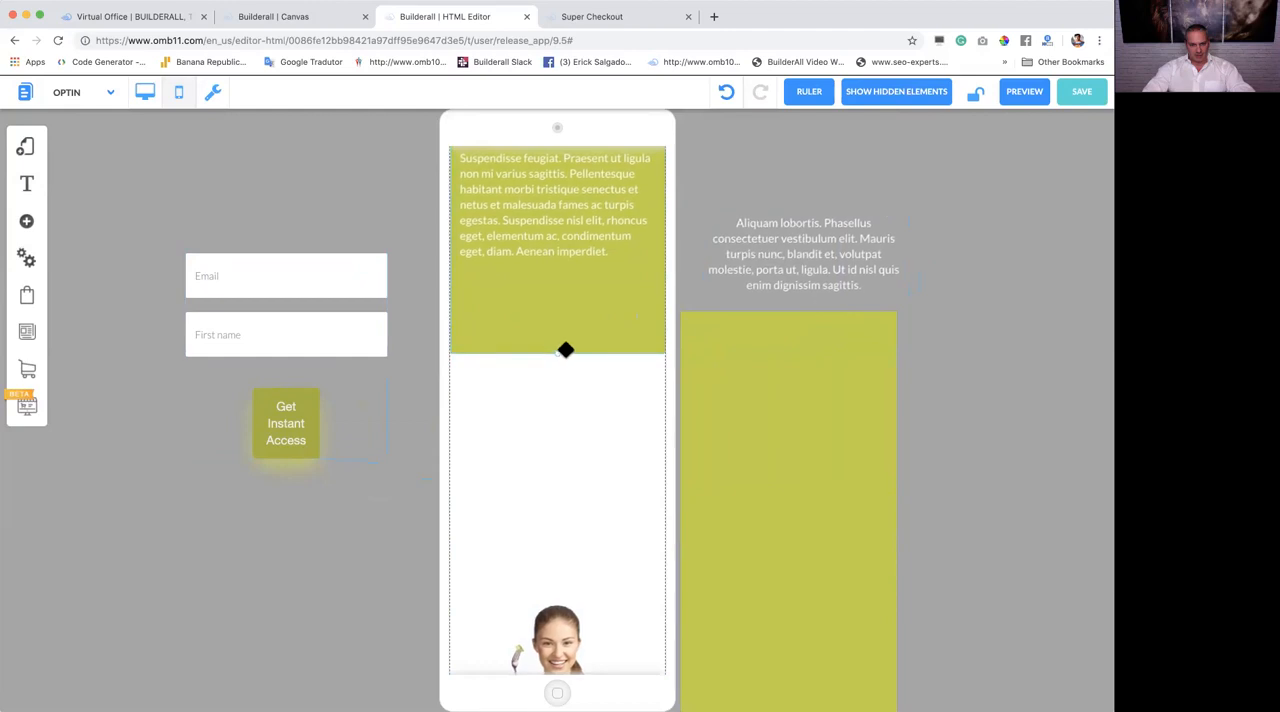
- Extend the remaining green panel downward and place the closing paragraph and the opt-in form back onto it
left_click_drag(560, 356, 557, 547)
left_click_drag(842, 256, 606, 491)
left_click_drag(511, 347, 660, 403)
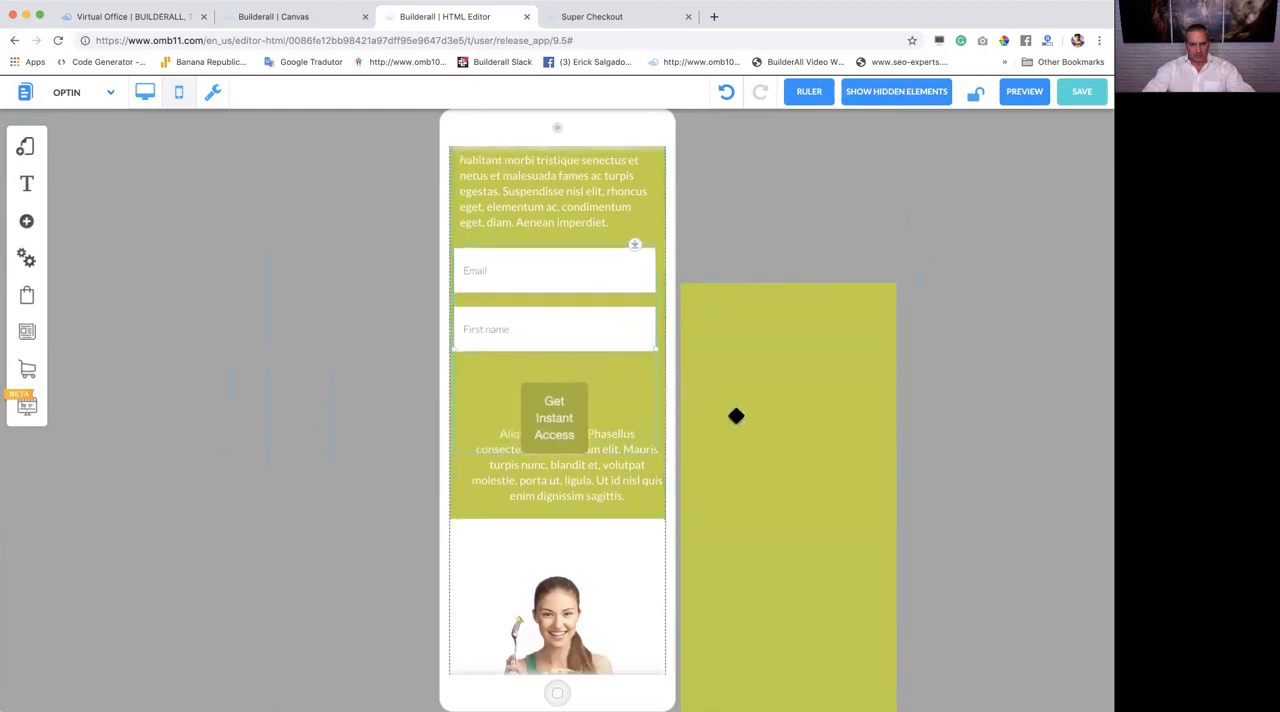
- Move the image of the woman with the salad off the page bottom and up beside the phone, level with the body paragraph
scroll(736, 416, "down", 3)
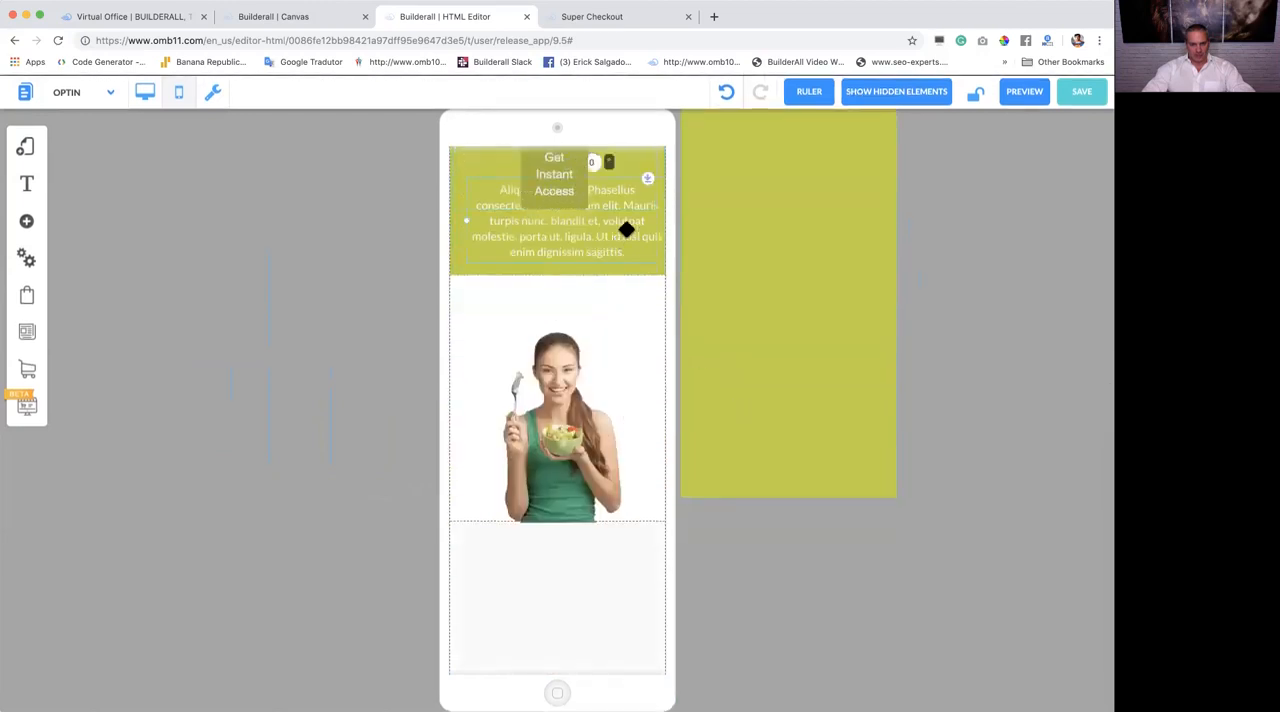
left_click_drag(650, 183, 815, 282)
scroll(584, 507, "down", 8)
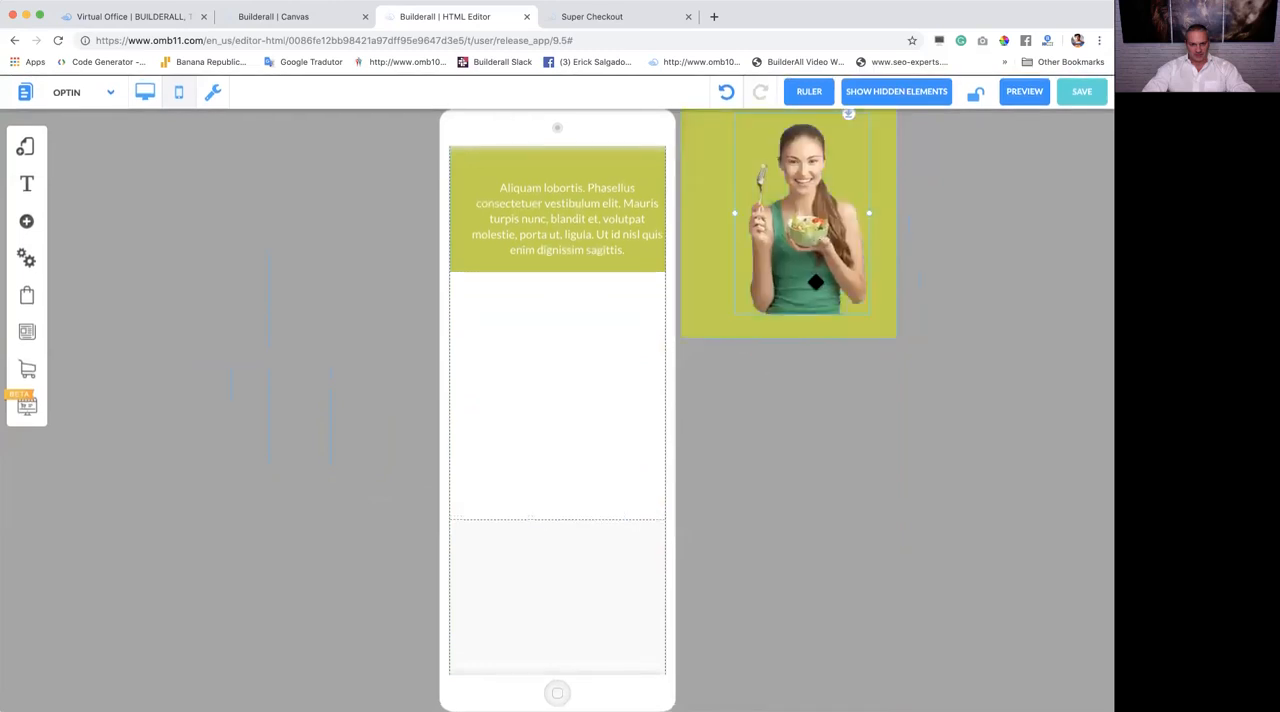
scroll(816, 566, "up", 8)
scroll(816, 569, "down", 4)
left_click_drag(816, 577, 798, 210)
scroll(798, 210, "up", 1)
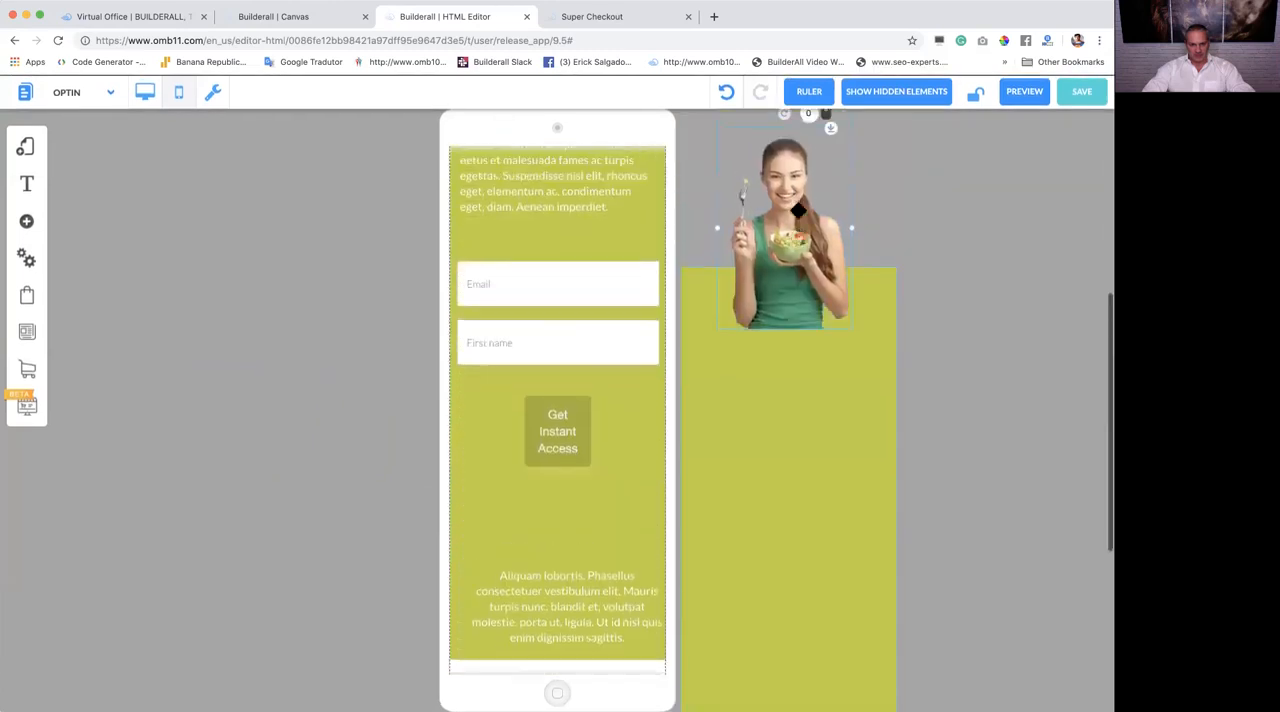
scroll(798, 210, "up", 5)
left_click_drag(823, 503, 778, 297)
- Shift the body paragraph down and place the woman's image between the subheadline and that paragraph, fine-tuning the spacing
left_click(614, 246)
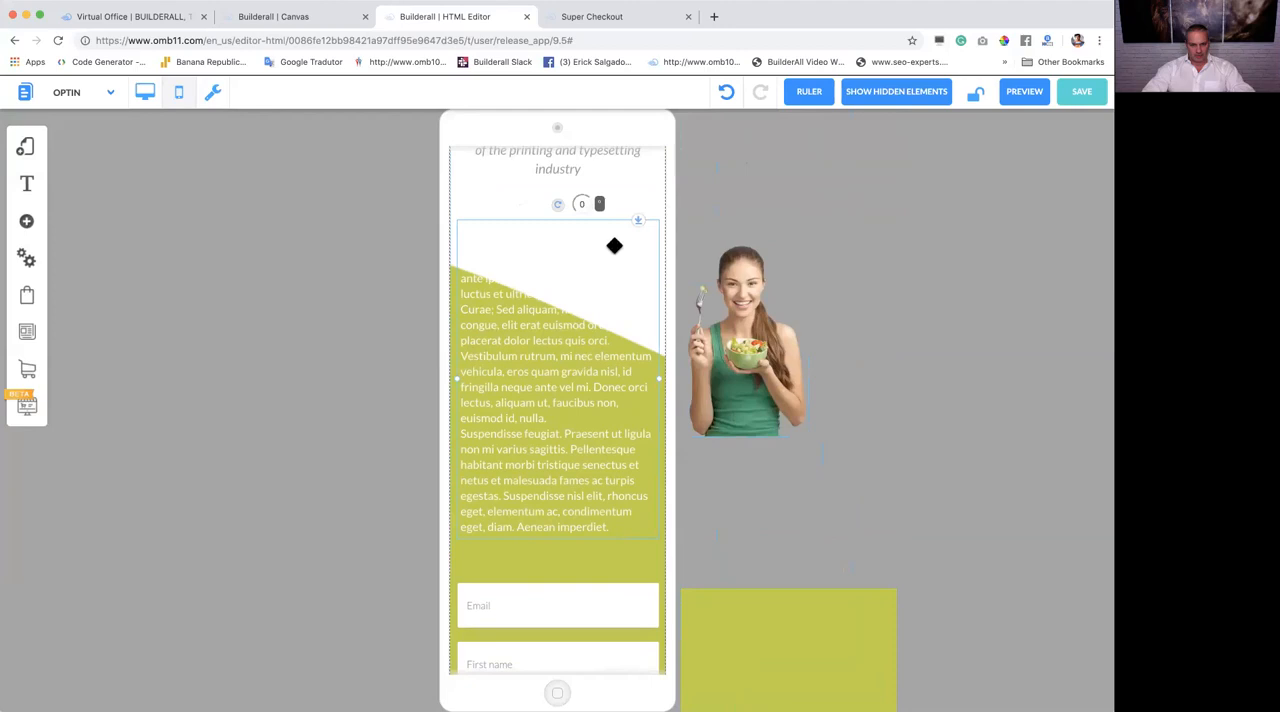
left_click_drag(637, 239, 634, 416)
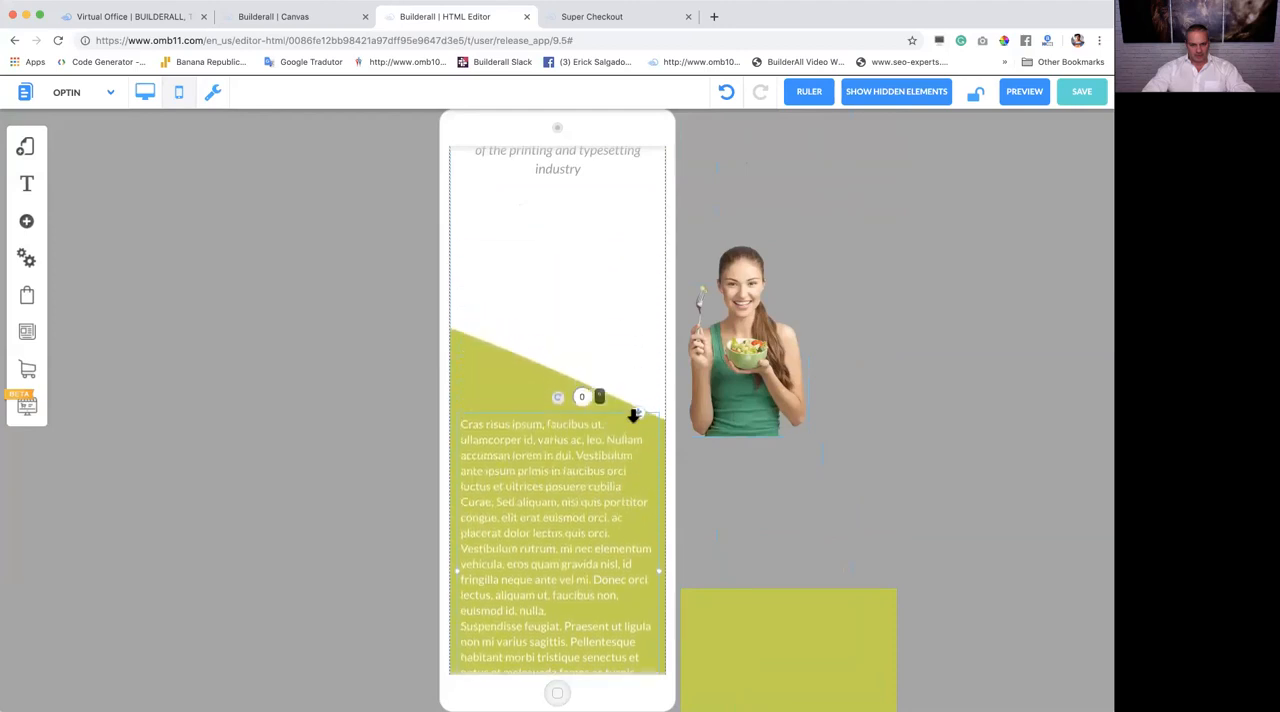
left_click_drag(747, 347, 643, 267)
scroll(780, 330, "up", 3)
left_click(646, 338)
left_click(722, 270)
left_click_drag(586, 448, 598, 461)
scroll(700, 460, "down", 5)
left_click(597, 441)
left_click_drag(575, 303, 571, 329)
left_click(771, 314)
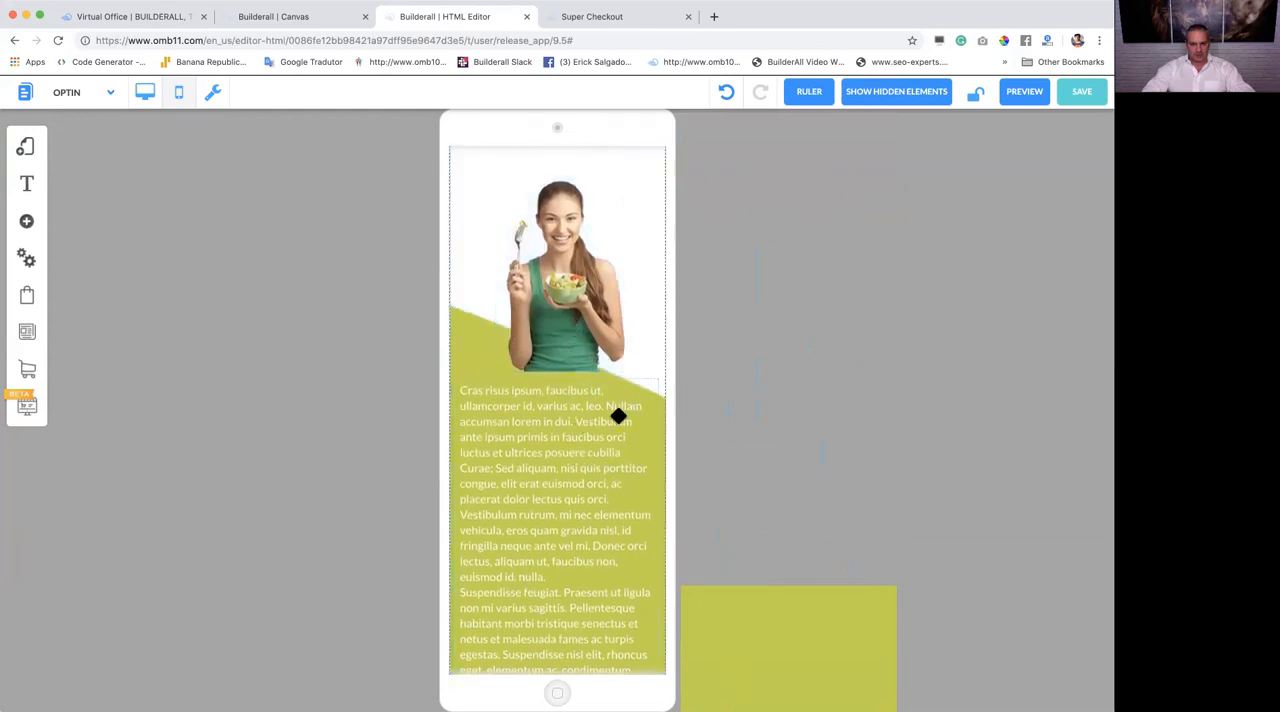
- Move the closing paragraph up to just below the Get Instant Access button and shorten the green panel to end beneath it
scroll(691, 411, "down", 10)
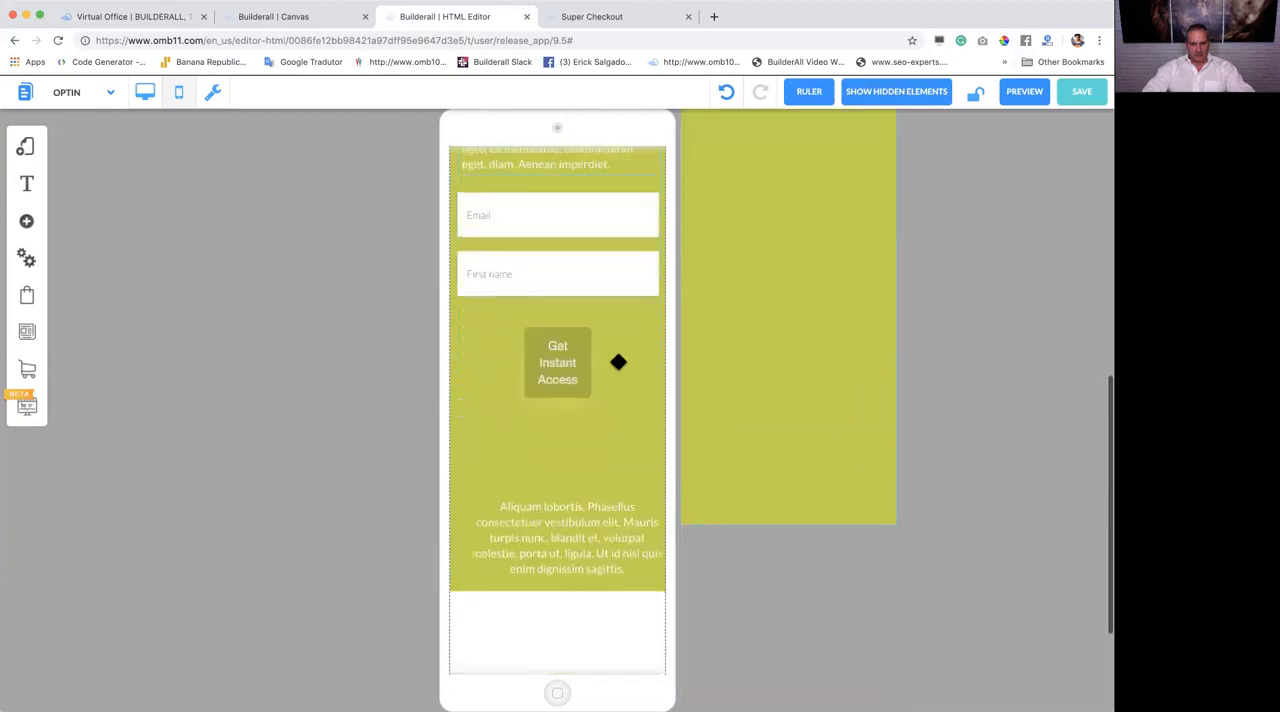
left_click_drag(599, 498, 588, 445)
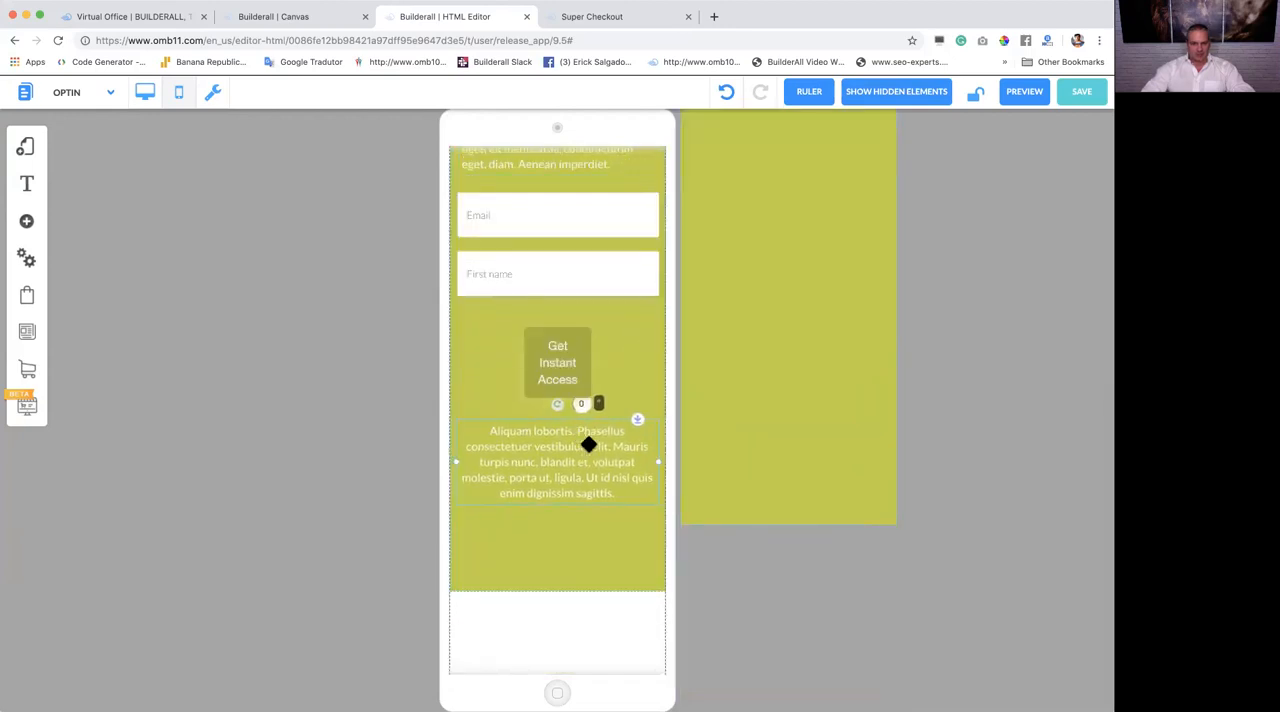
left_click(592, 551)
left_click_drag(557, 592, 554, 529)
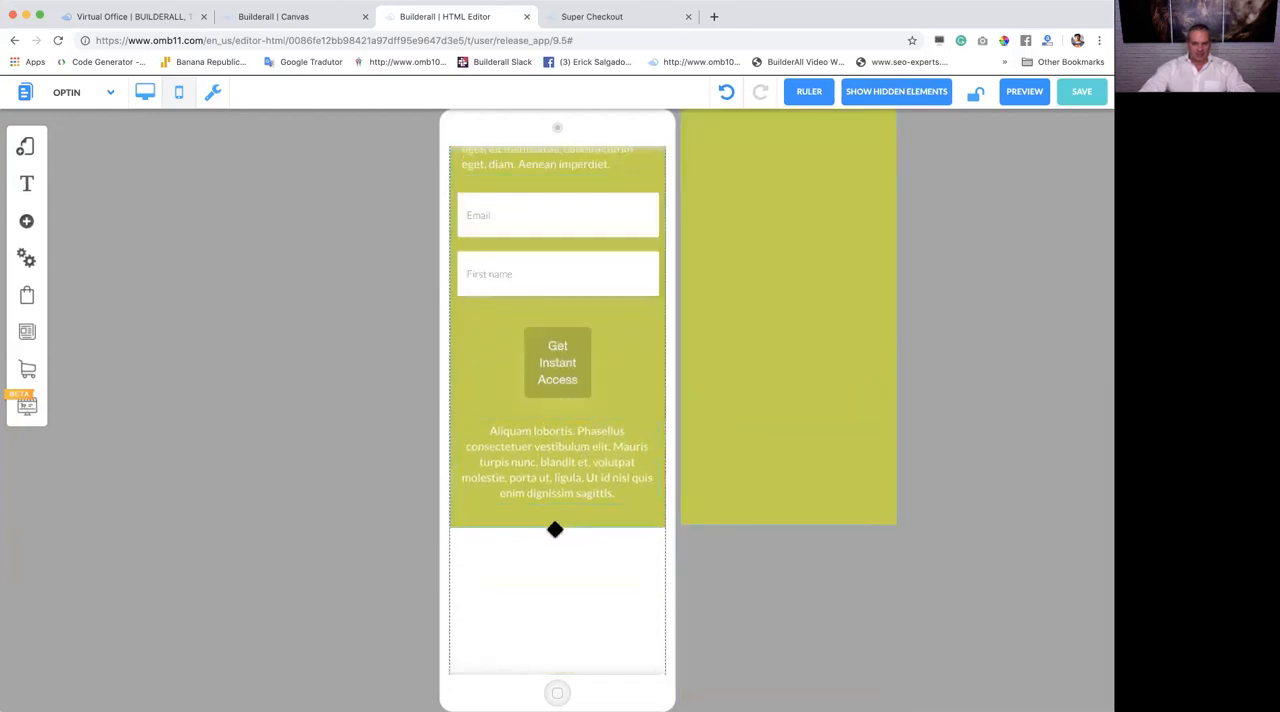
- Hide the leftover green banner beside the phone from the mobile layout and check the Optin page from bottom to top
left_click(816, 406)
right_click(816, 408)
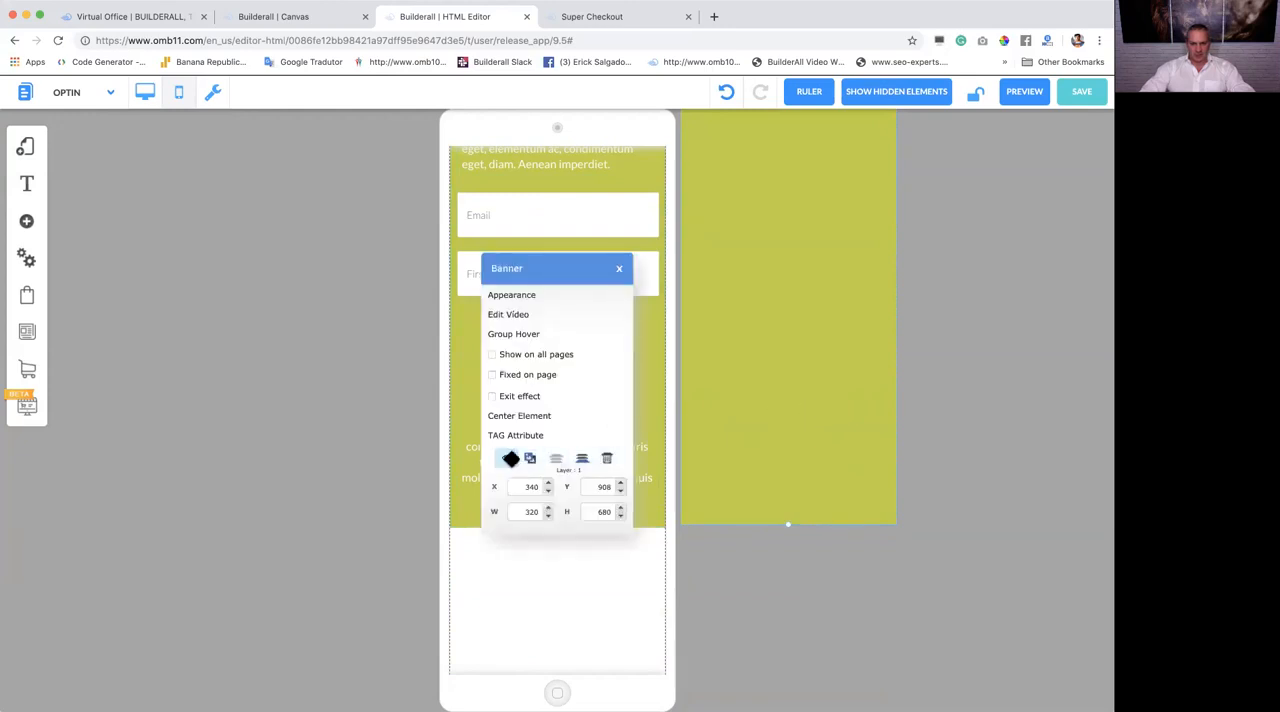
left_click(510, 458)
scroll(692, 410, "down", 3)
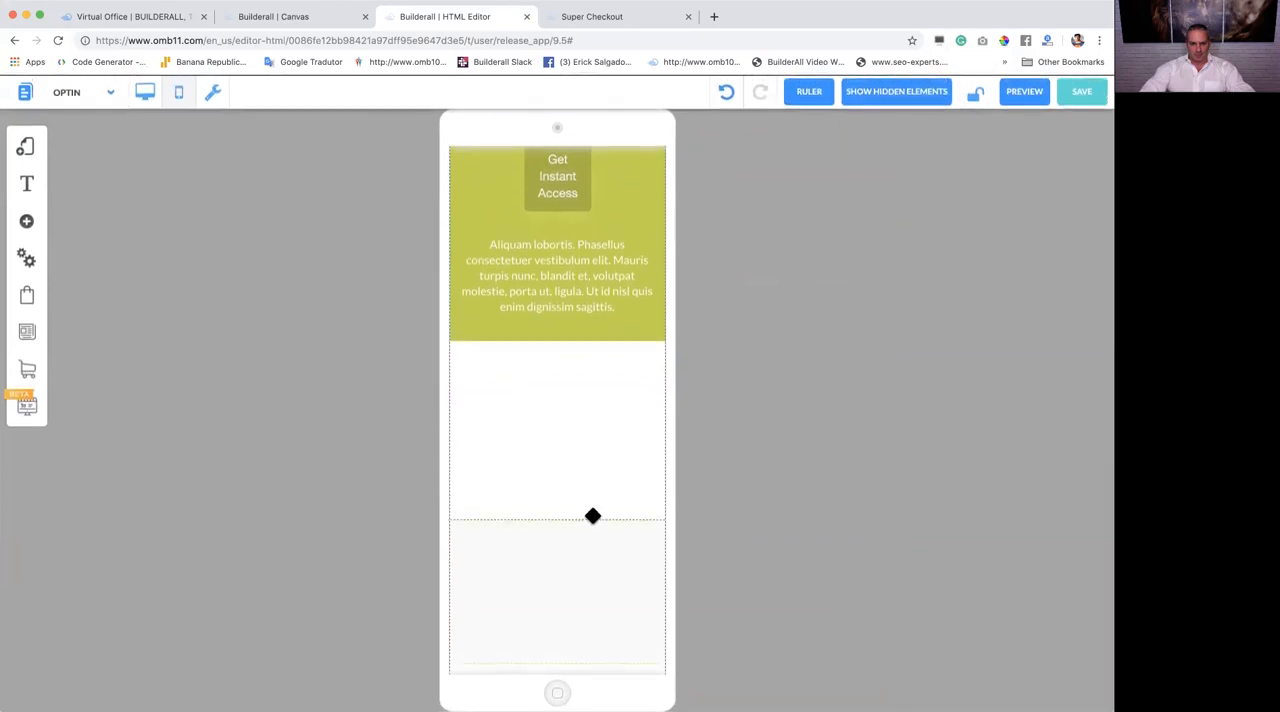
scroll(879, 369, "up", 10)
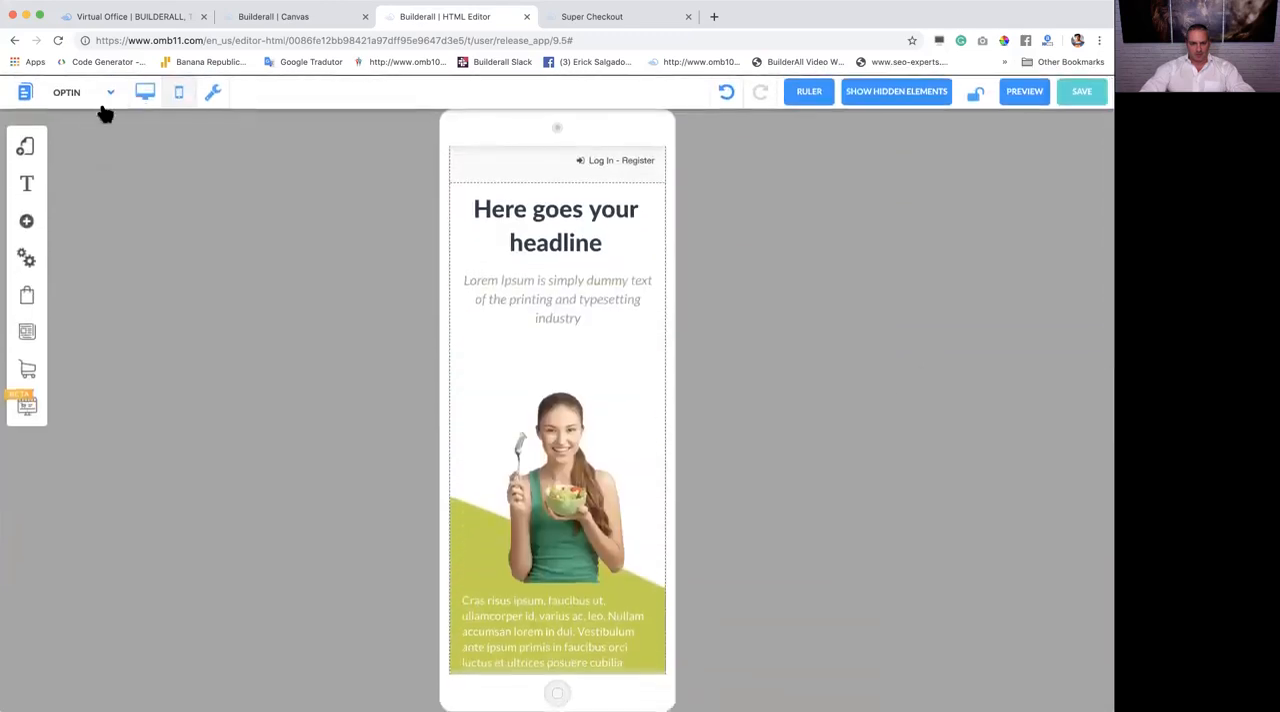
- Open the Confirm Email page of the Default Layout in the mobile view and close the page list
left_click(27, 148)
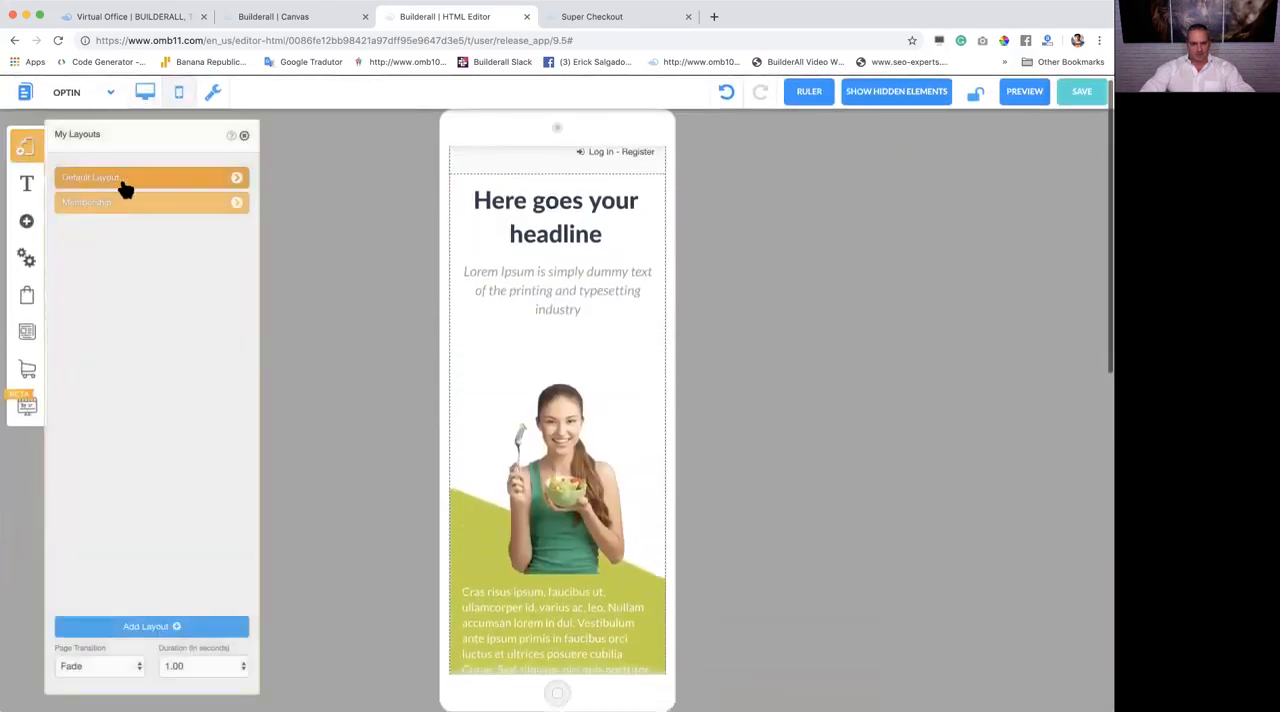
left_click(238, 180)
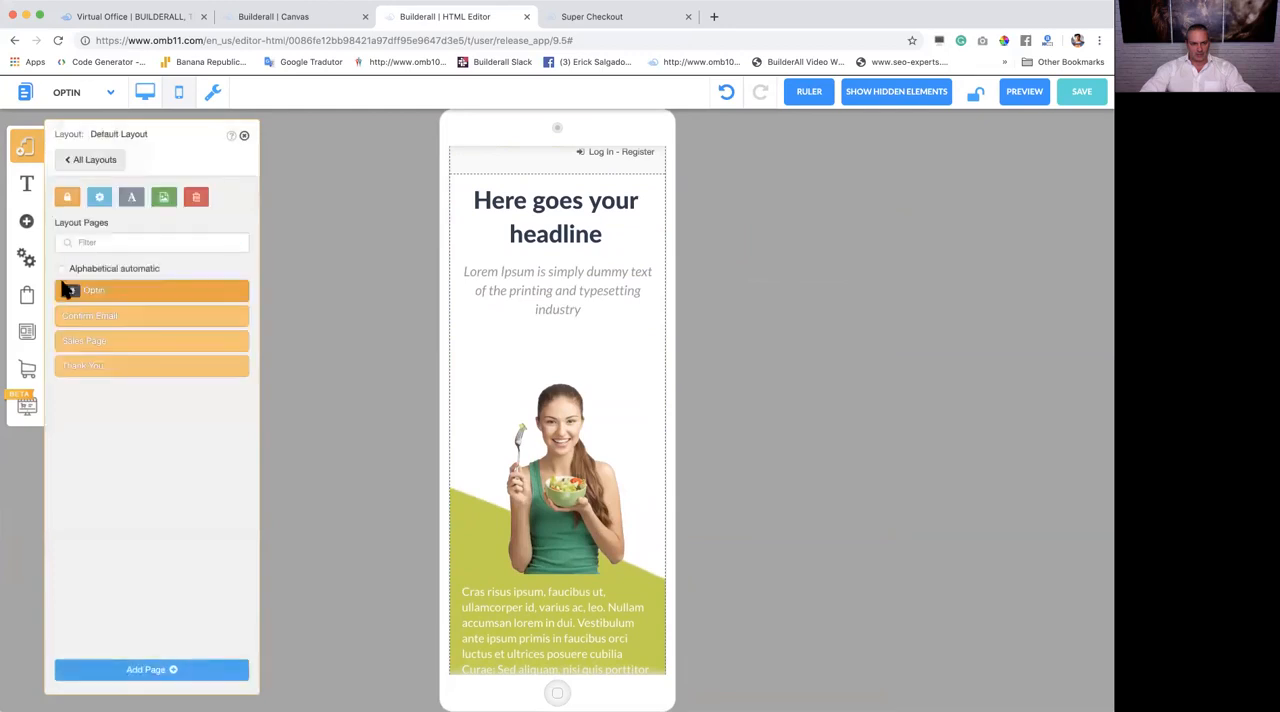
left_click(115, 318)
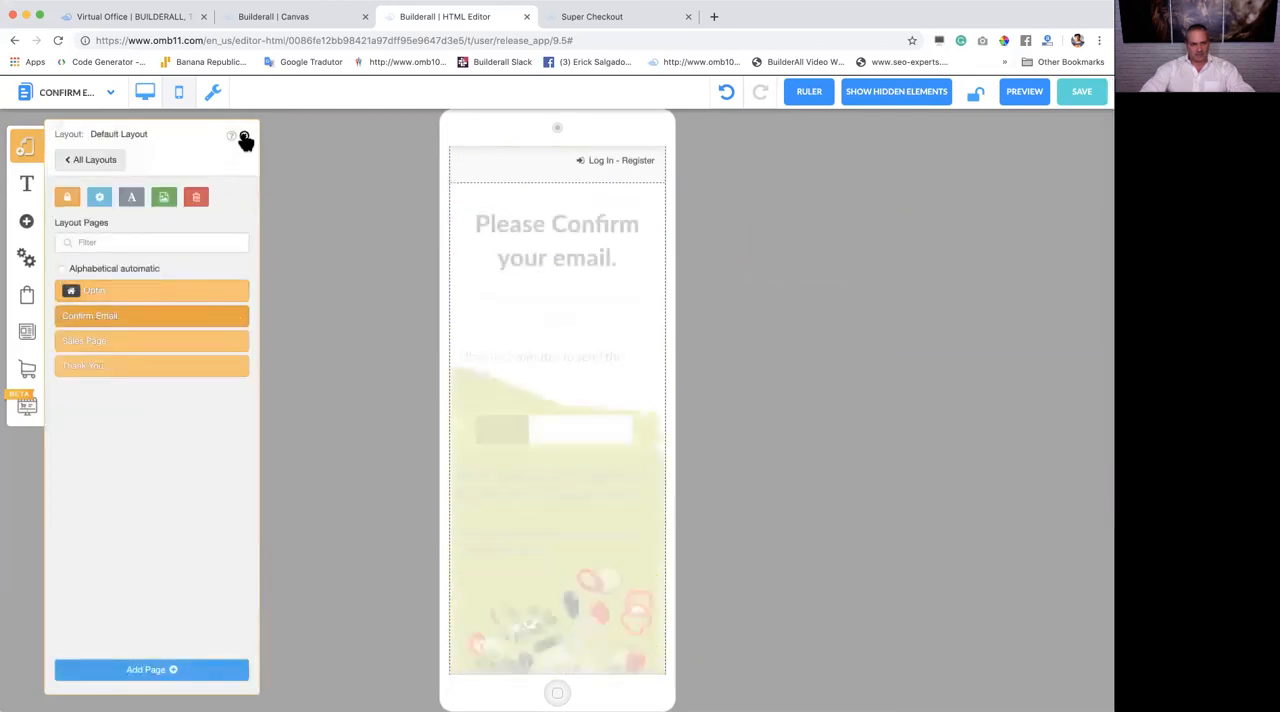
left_click(244, 137)
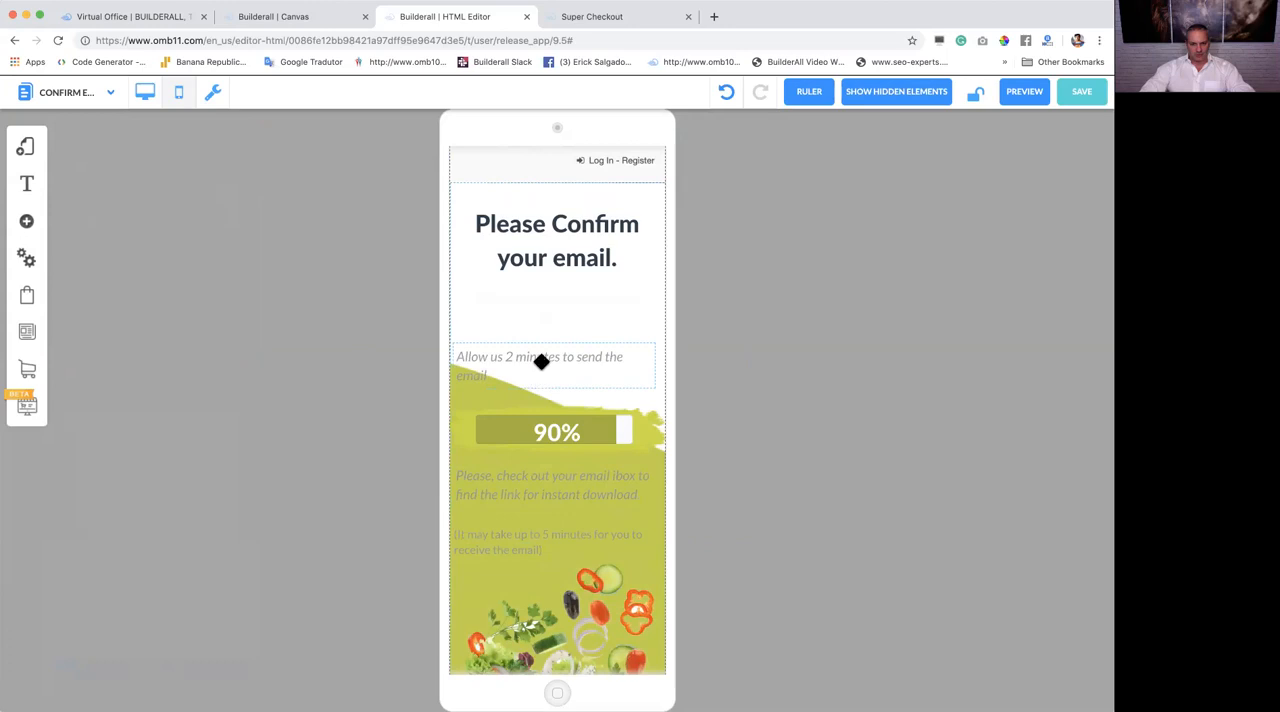
- Move the 2-minute notice up closer to the headline and shift the check-your-inbox text slightly below the progress bar
left_click_drag(634, 346, 633, 297)
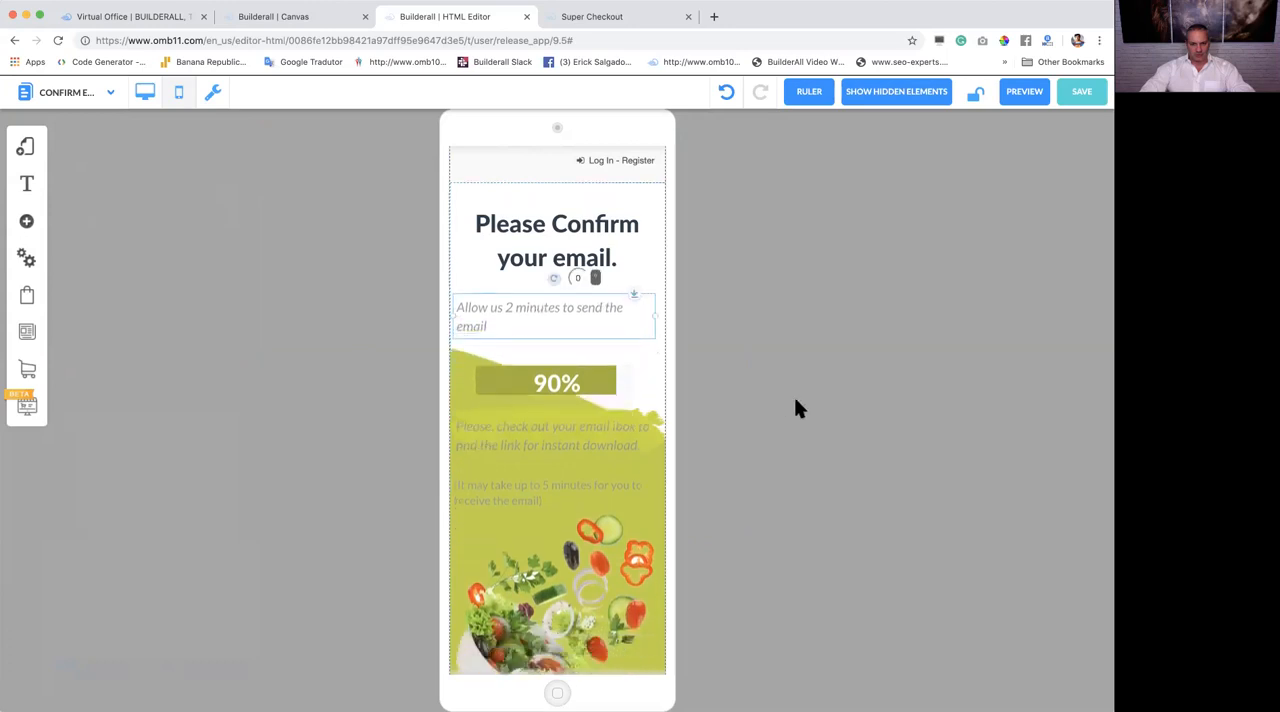
left_click_drag(617, 449, 559, 409)
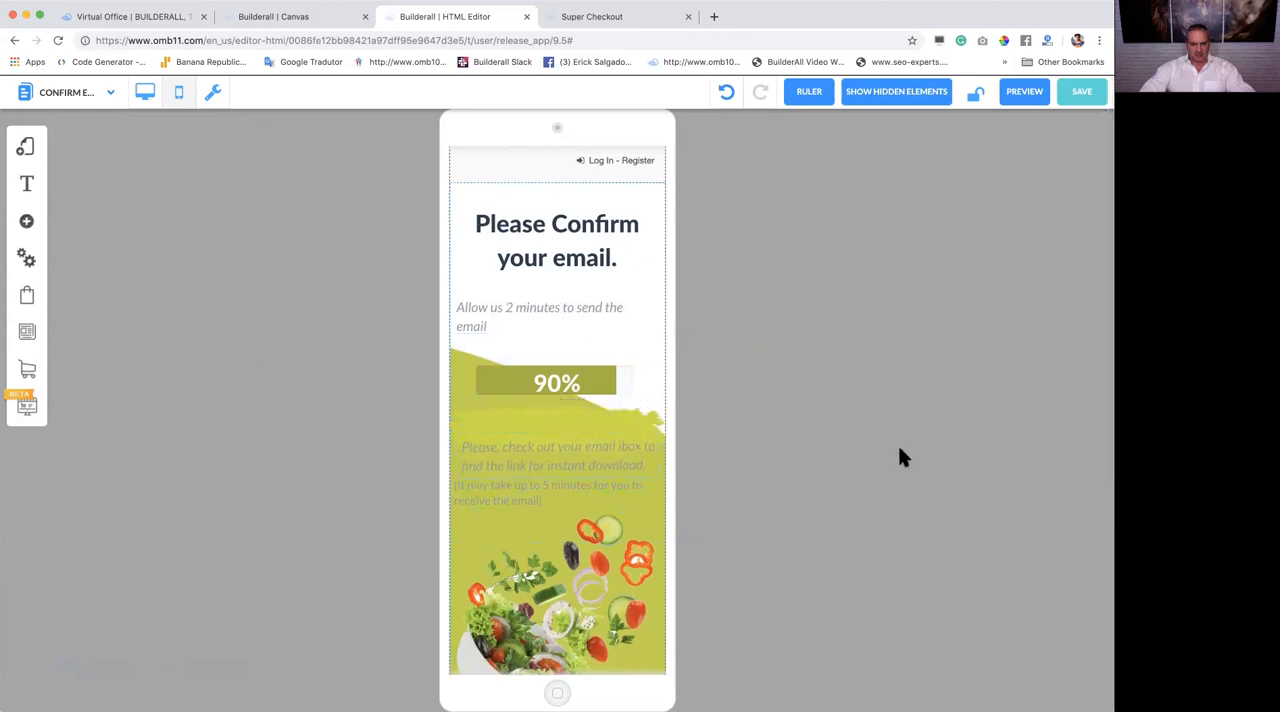
scroll(897, 442, "down", 5)
scroll(580, 543, "up", 2)
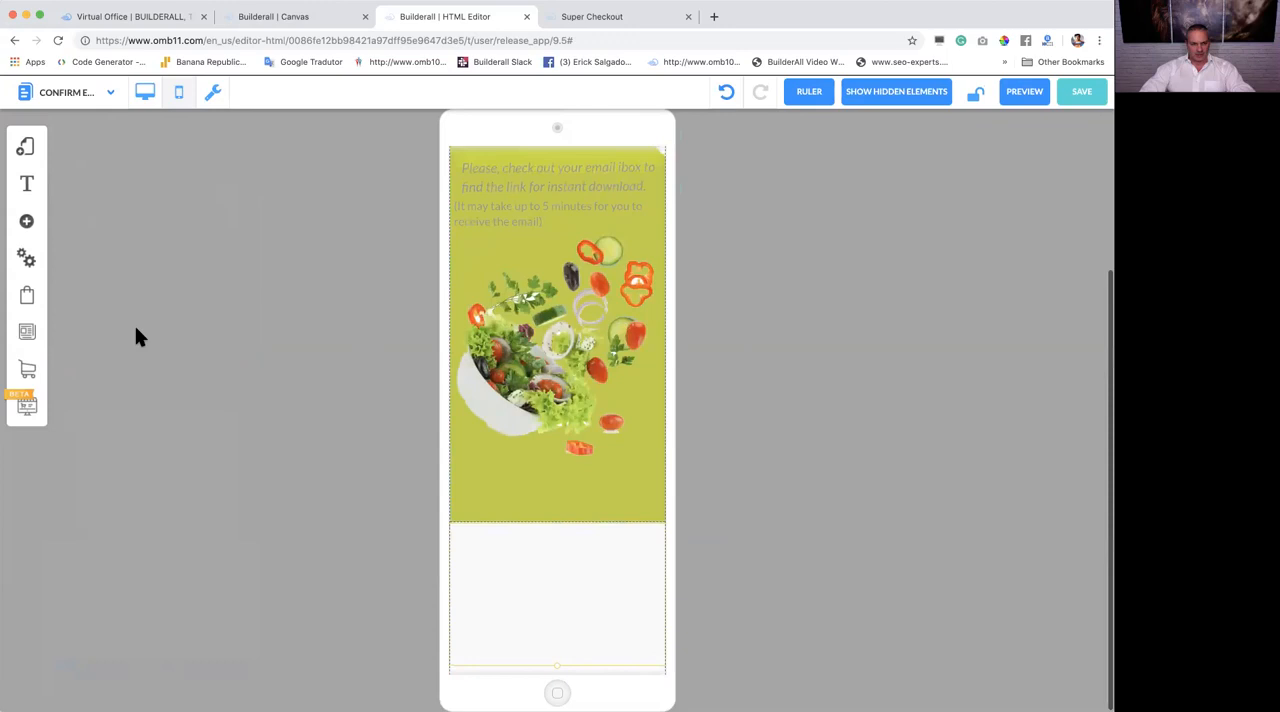
- Open the Sales Page of the Default Layout in the mobile view and close the page list
left_click(27, 147)
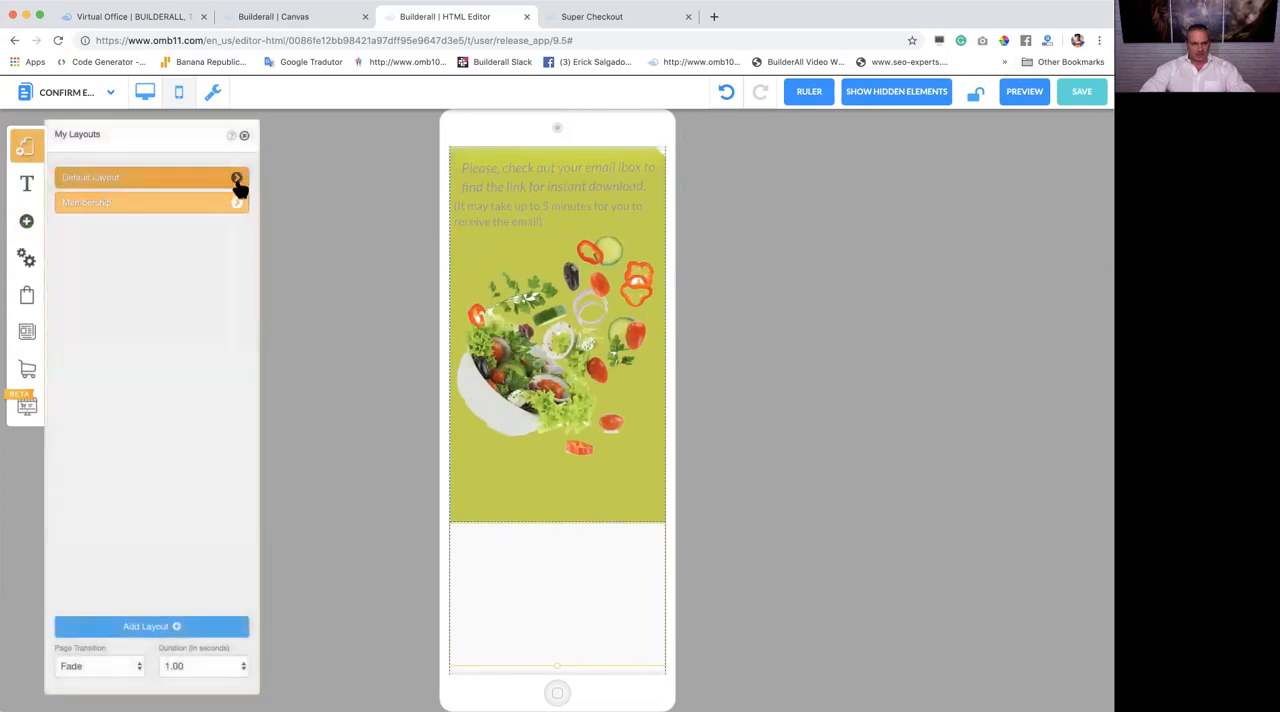
left_click(237, 179)
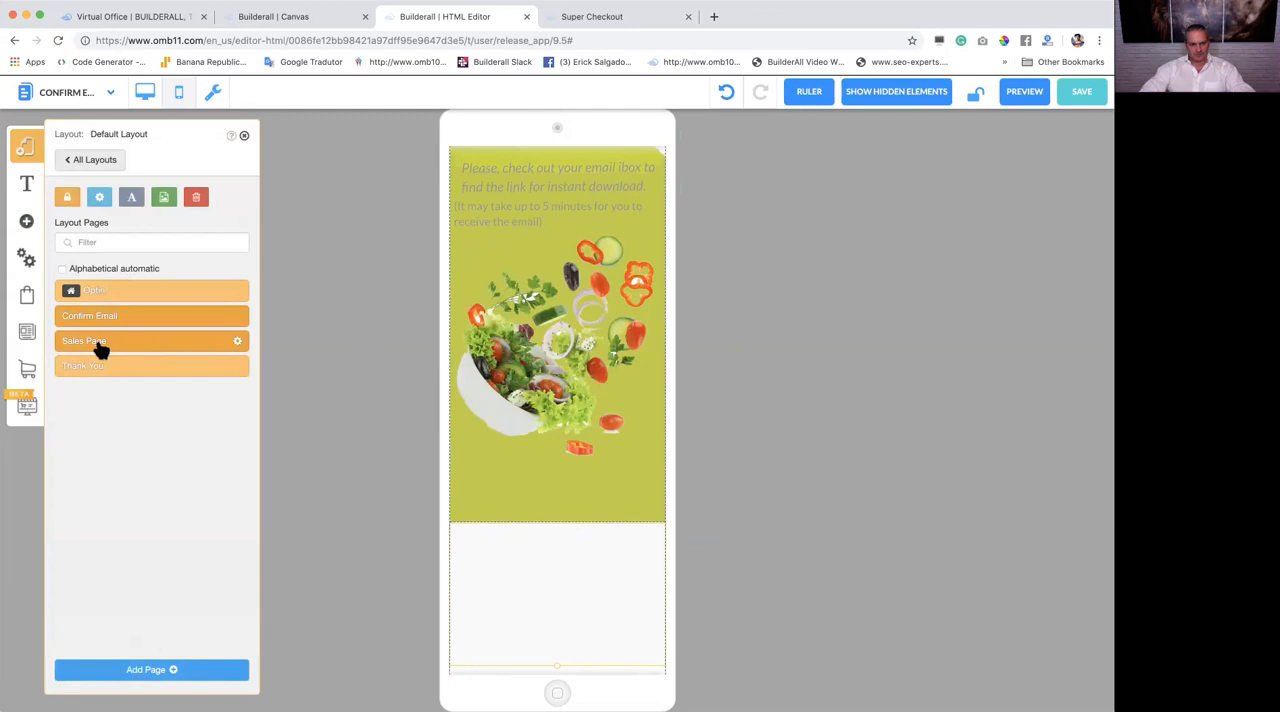
left_click(96, 343)
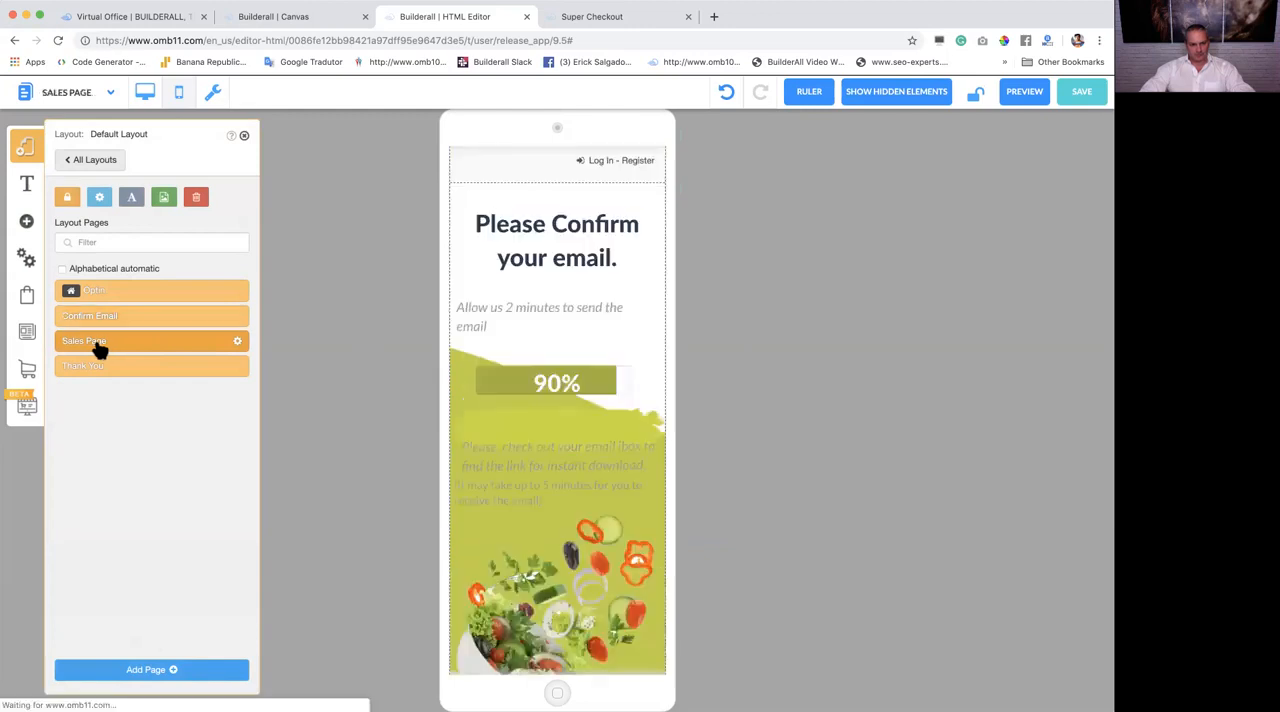
left_click(244, 135)
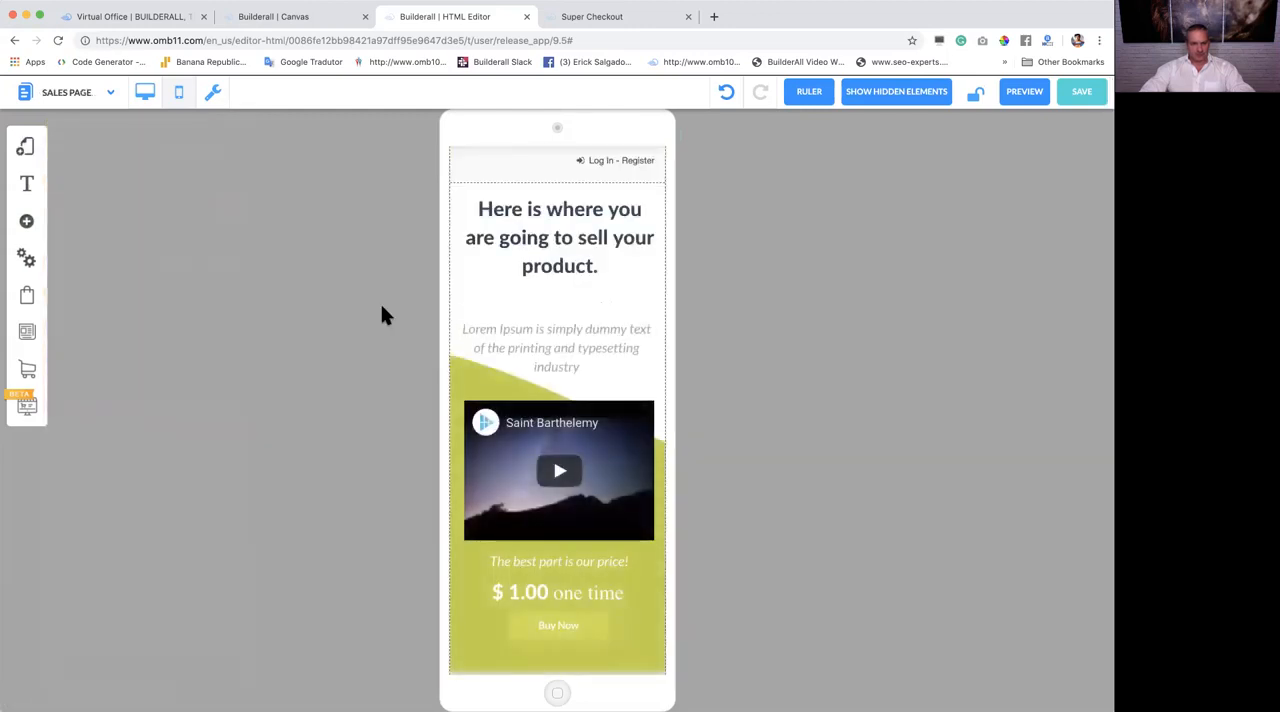
- Go through the mobile Sales Page and move the stray REGISTER NOW button from beside the phone into the green Checkout section
scroll(791, 462, "down", 5)
scroll(791, 463, "up", 2)
scroll(636, 460, "down", 10)
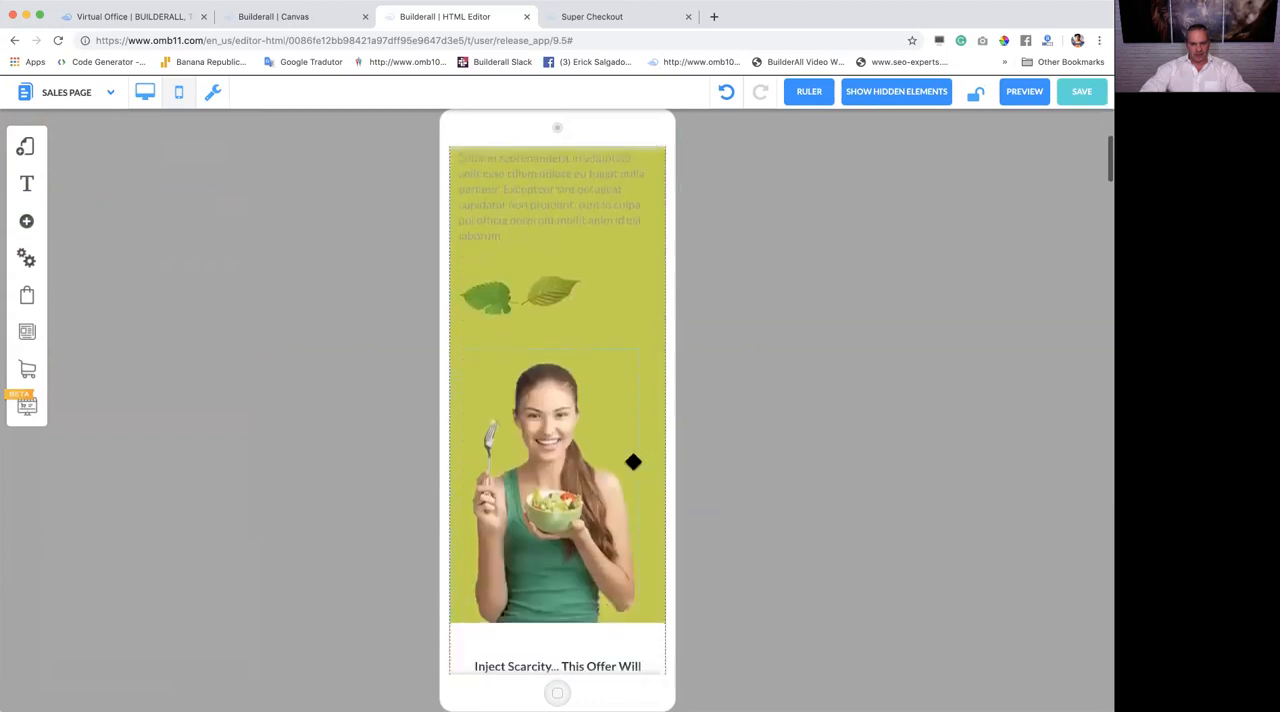
scroll(633, 461, "down", 10)
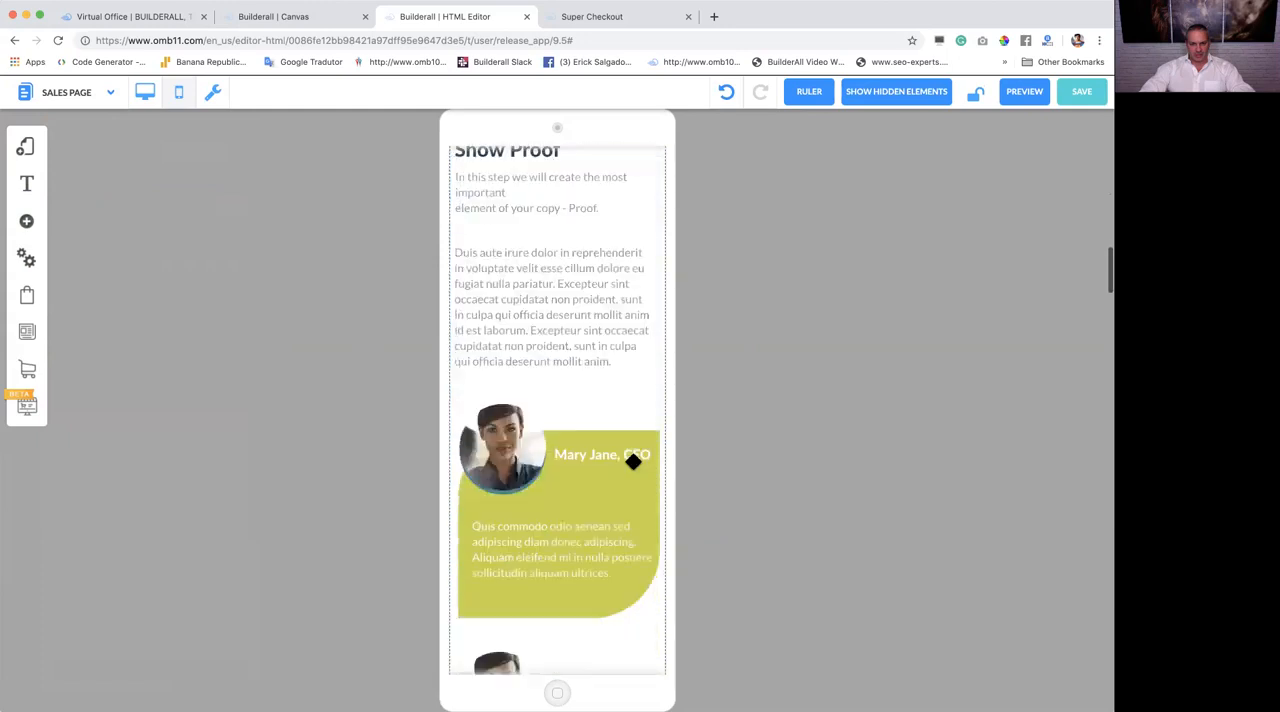
scroll(633, 461, "down", 10)
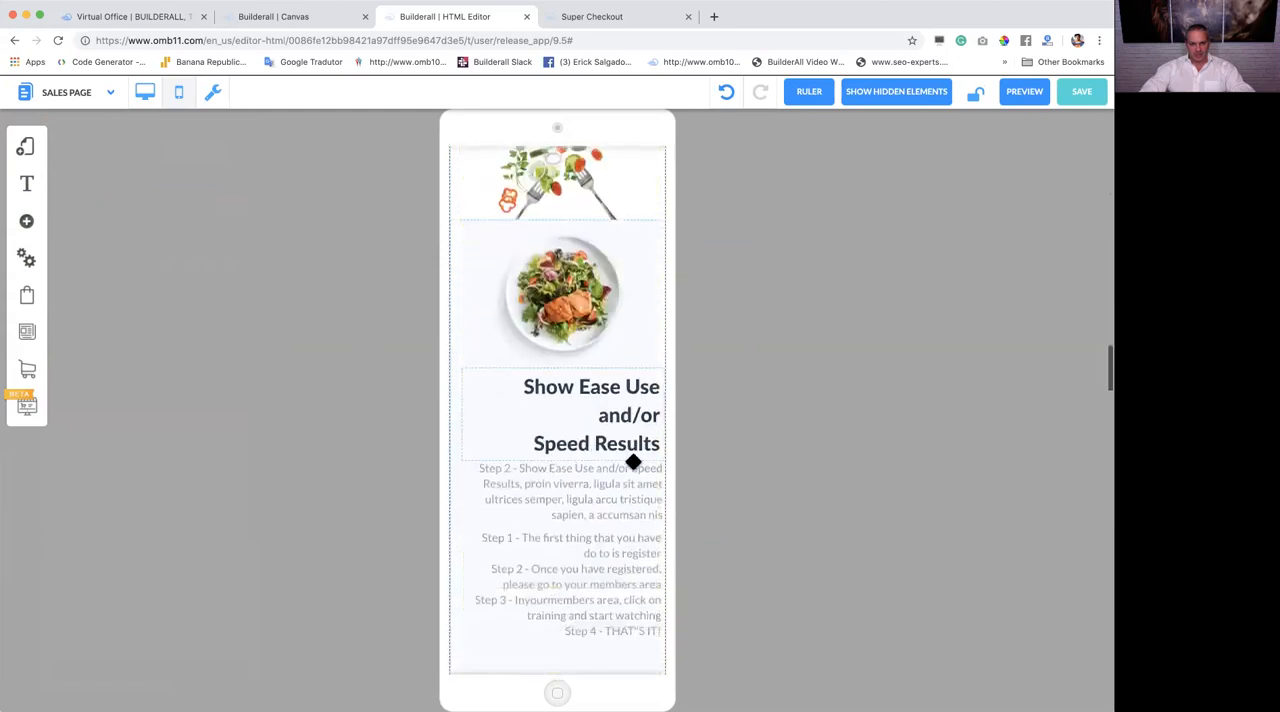
scroll(633, 462, "down", 15)
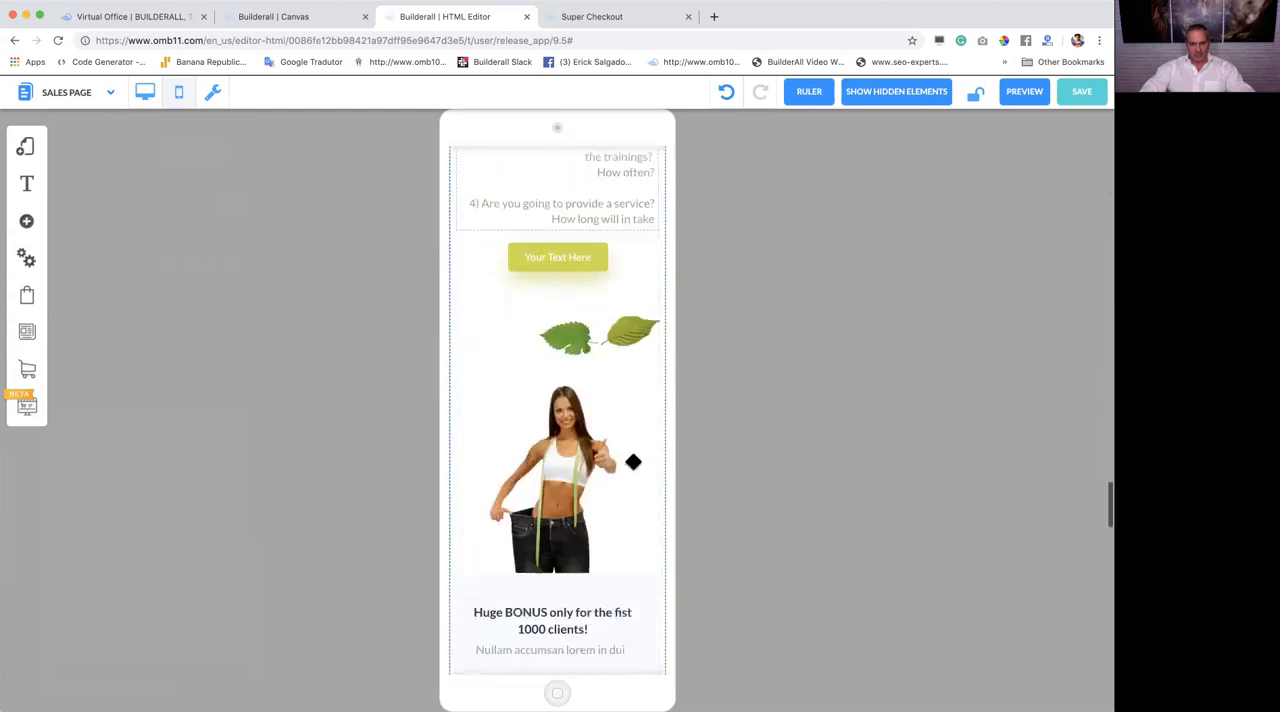
scroll(633, 462, "down", 5)
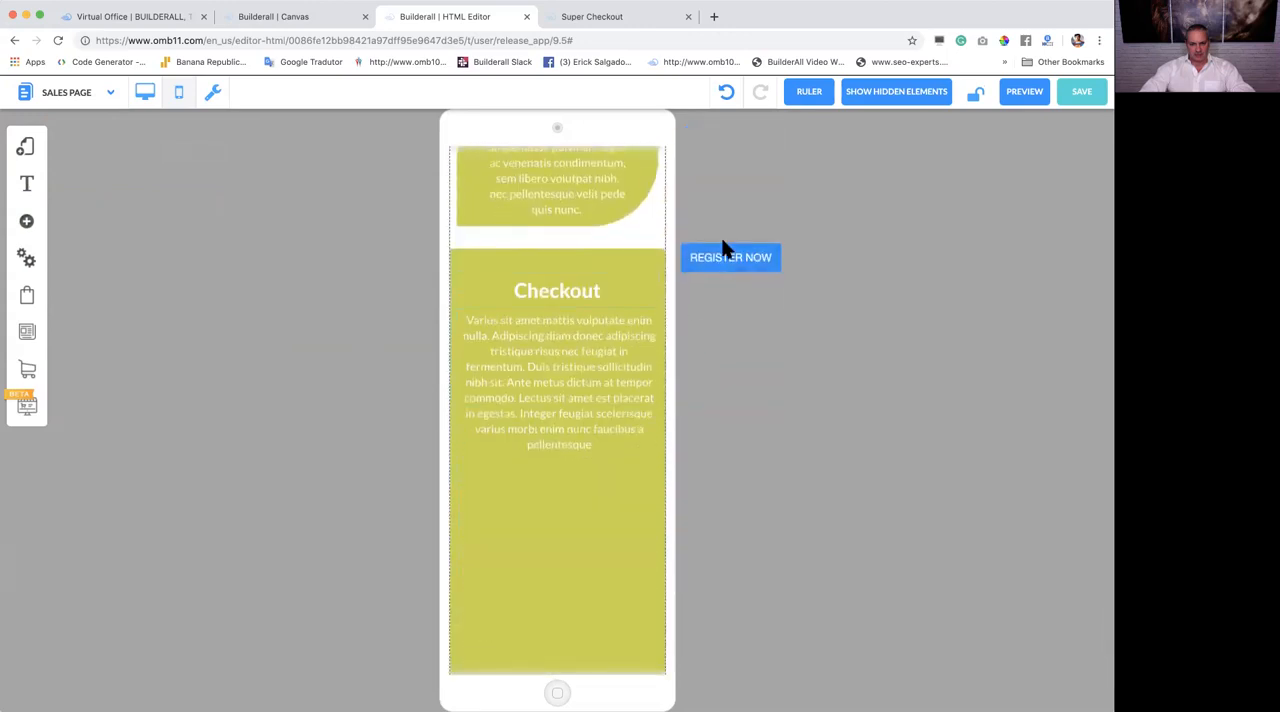
left_click_drag(727, 257, 558, 498)
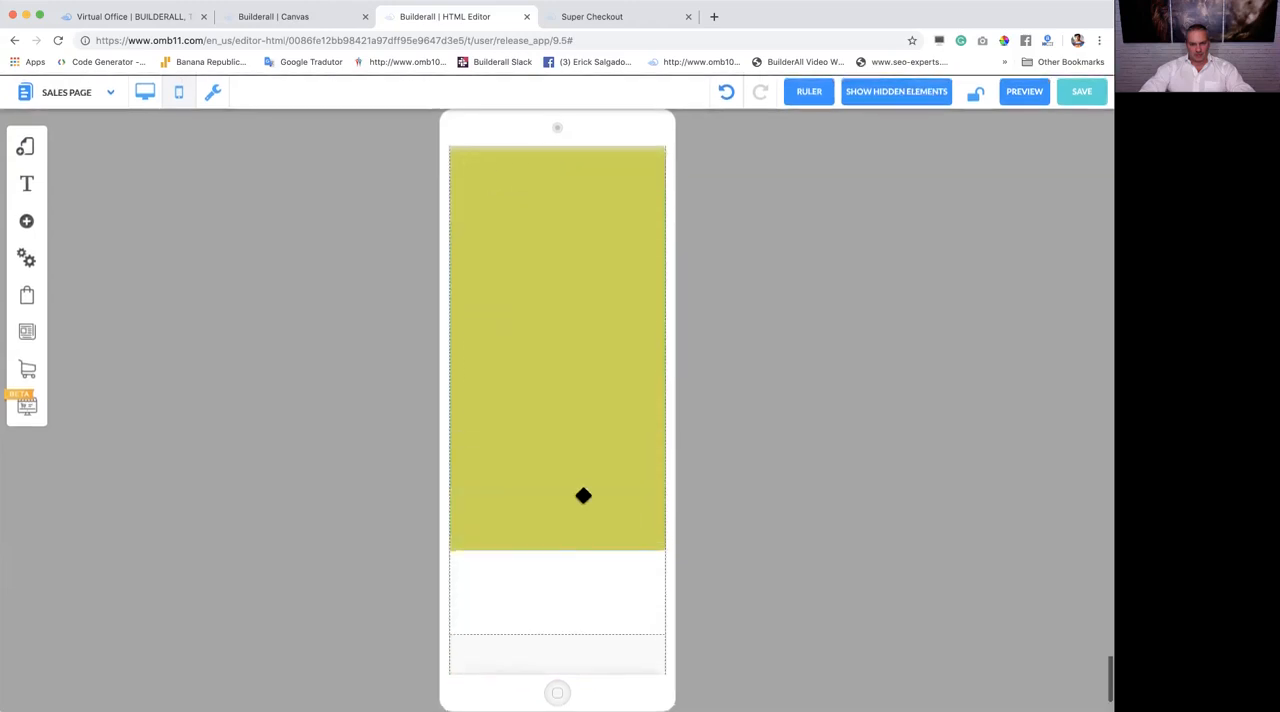
- Shorten the green Checkout section on the mobile Sales Page so it ends a little below the REGISTER NOW button
left_click_drag(559, 551, 566, 484)
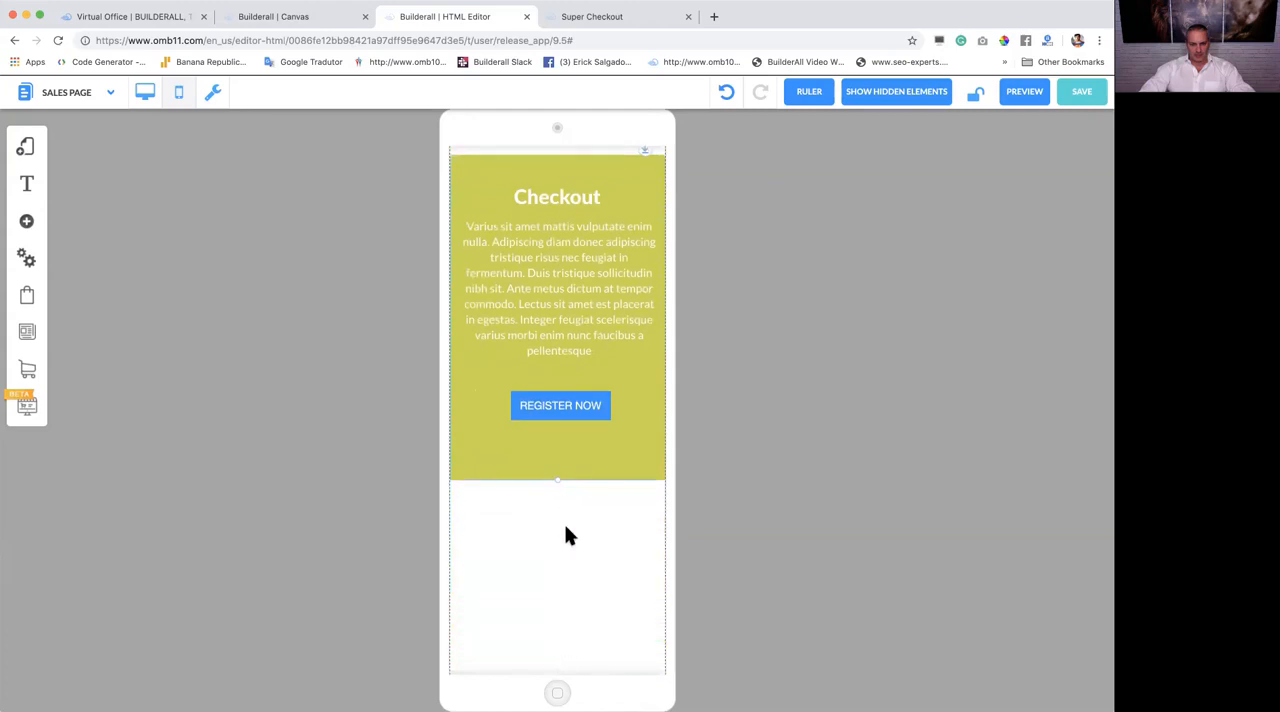
scroll(566, 532, "down", 8)
left_click_drag(568, 532, 588, 225)
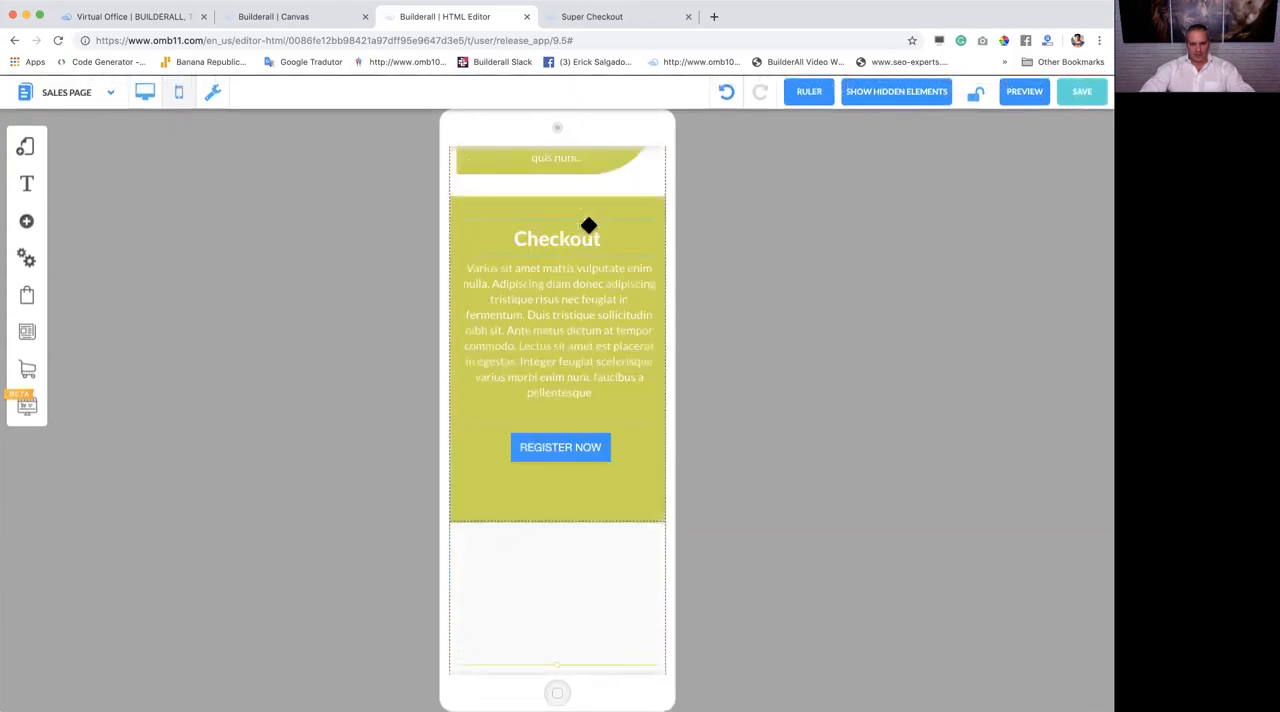
left_click_drag(560, 450, 674, 471)
left_click(711, 474)
- Move the Buy Now button below the full one time payment price text and widen it to nearly the mobile page width
scroll(707, 478, "down", 5)
scroll(705, 462, "up", 10)
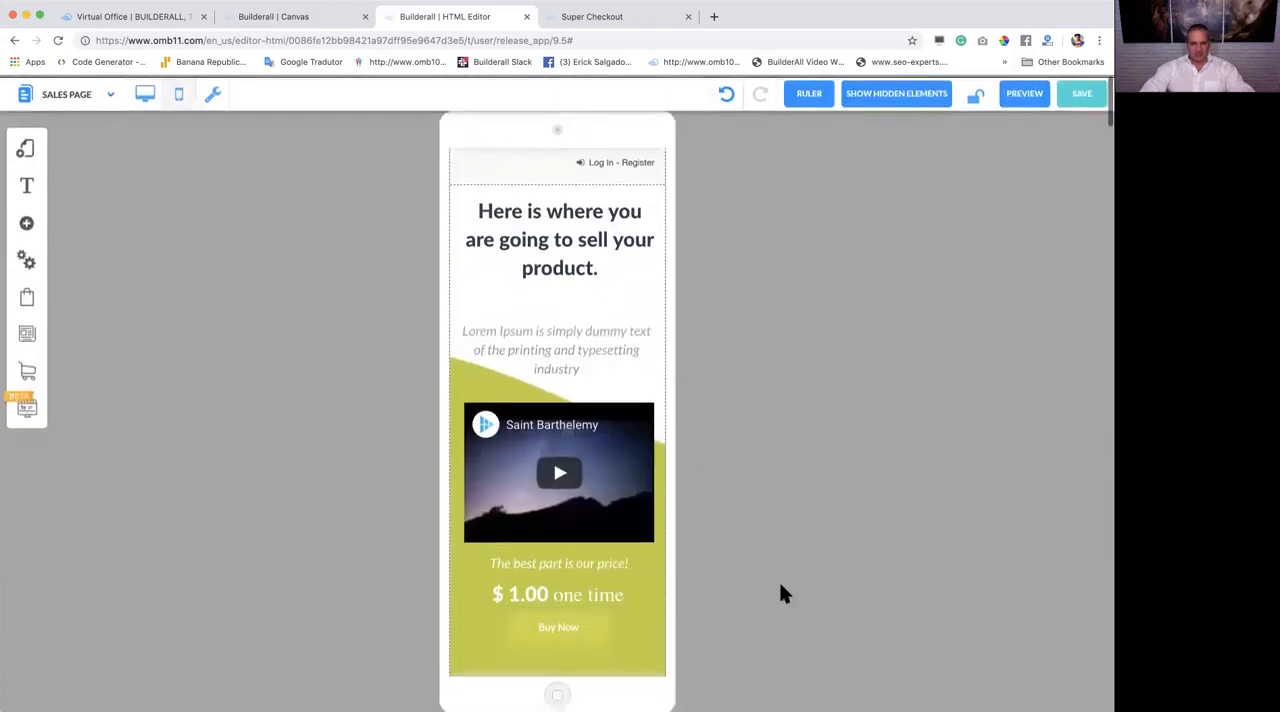
scroll(778, 592, "down", 5)
scroll(770, 598, "up", 5)
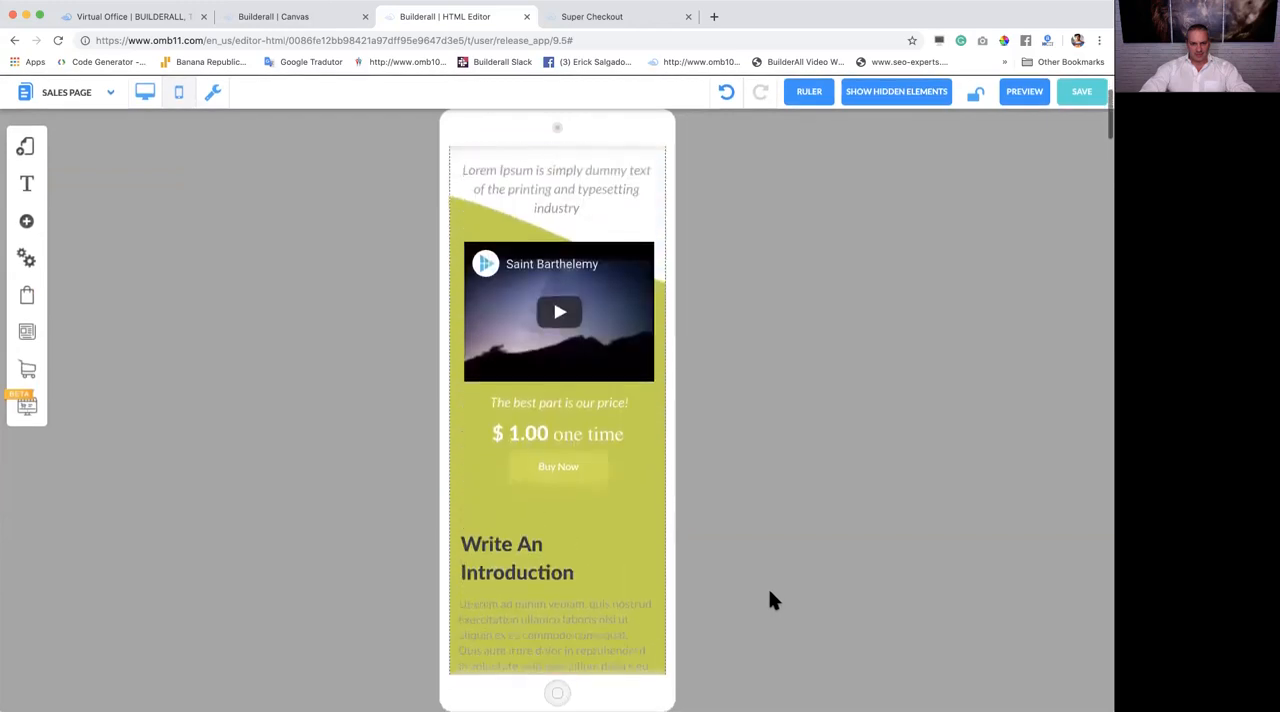
scroll(770, 598, "down", 2)
scroll(770, 598, "up", 1)
left_click_drag(566, 334, 660, 369)
left_click(755, 447)
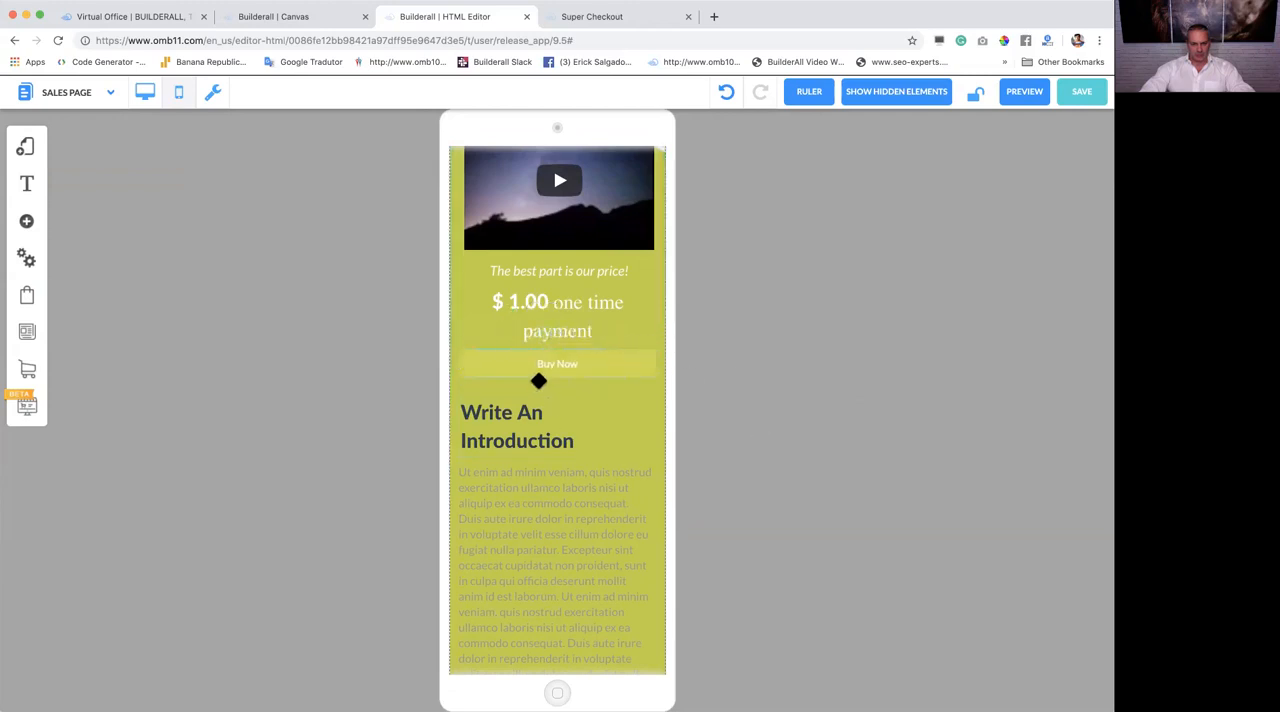
- Center the two-leaf image above the woman with the salad in the introduction section
scroll(770, 480, "down", 5)
scroll(785, 491, "down", 1)
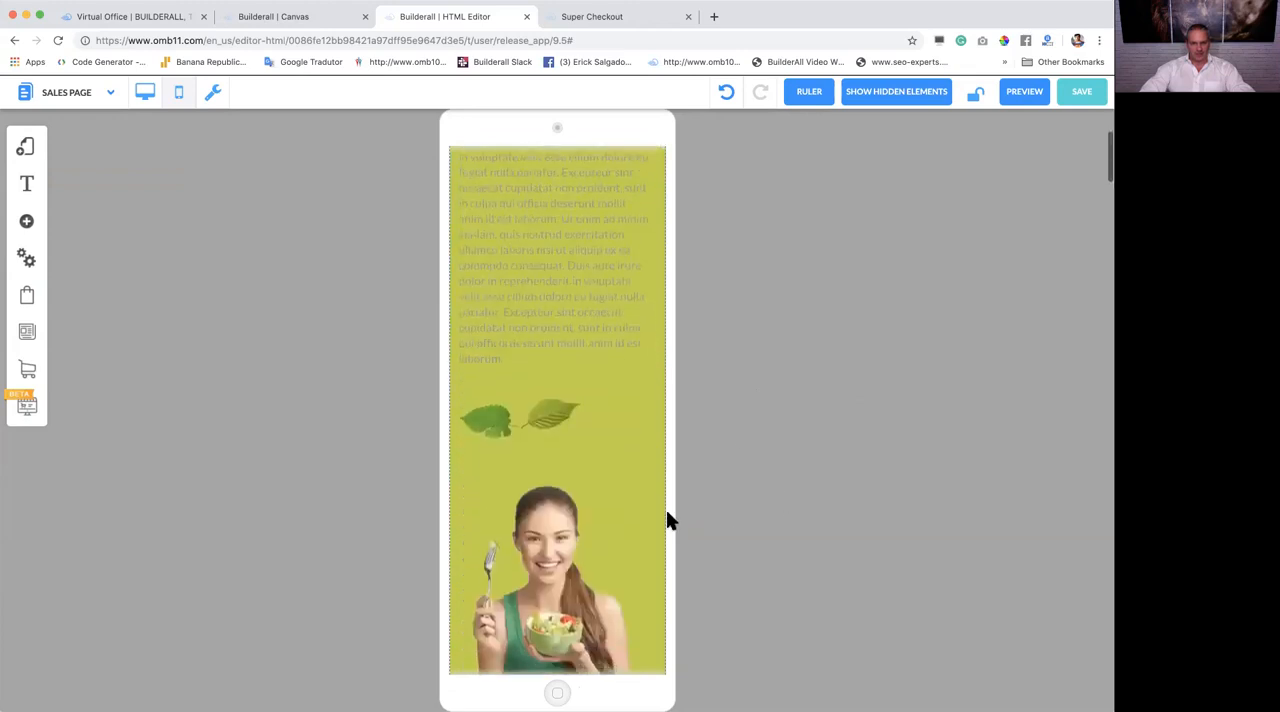
left_click(532, 418)
left_click_drag(532, 418, 575, 432)
left_click(775, 445)
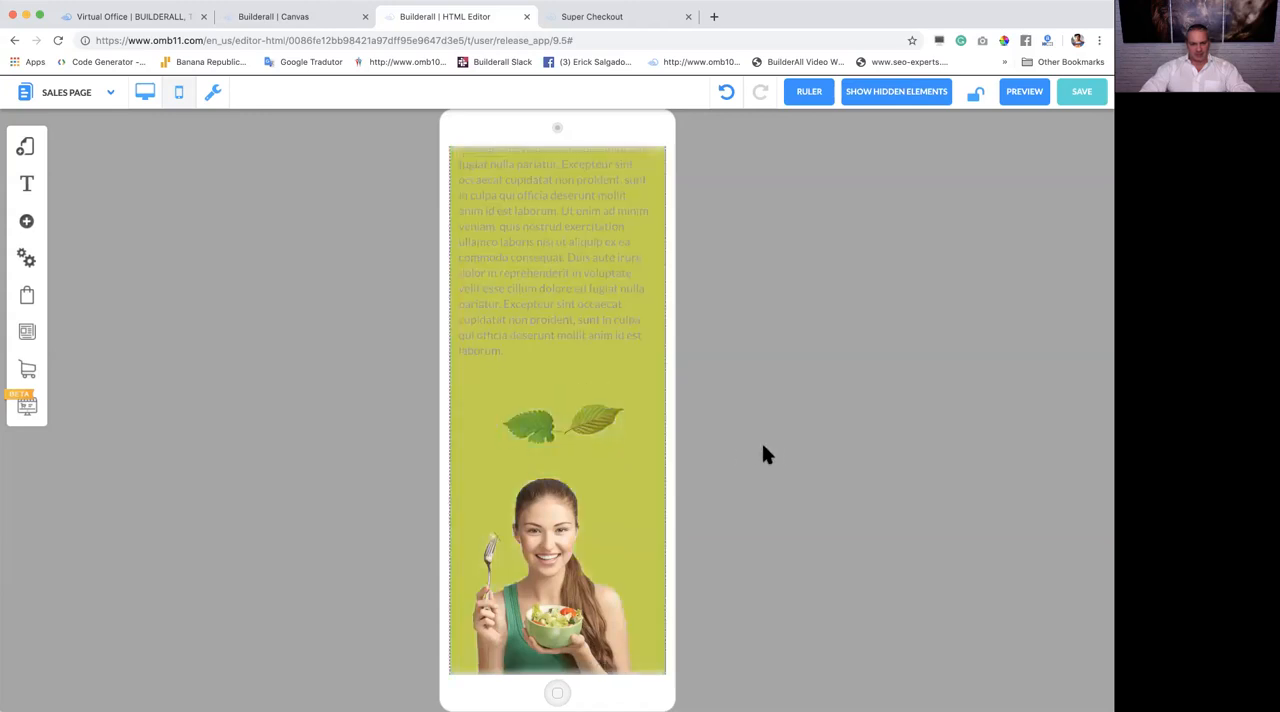
- Check the remaining mobile sections of the Sales Page, save the changes and dismiss the alert
scroll(720, 450, "down", 5)
scroll(609, 517, "down", 10)
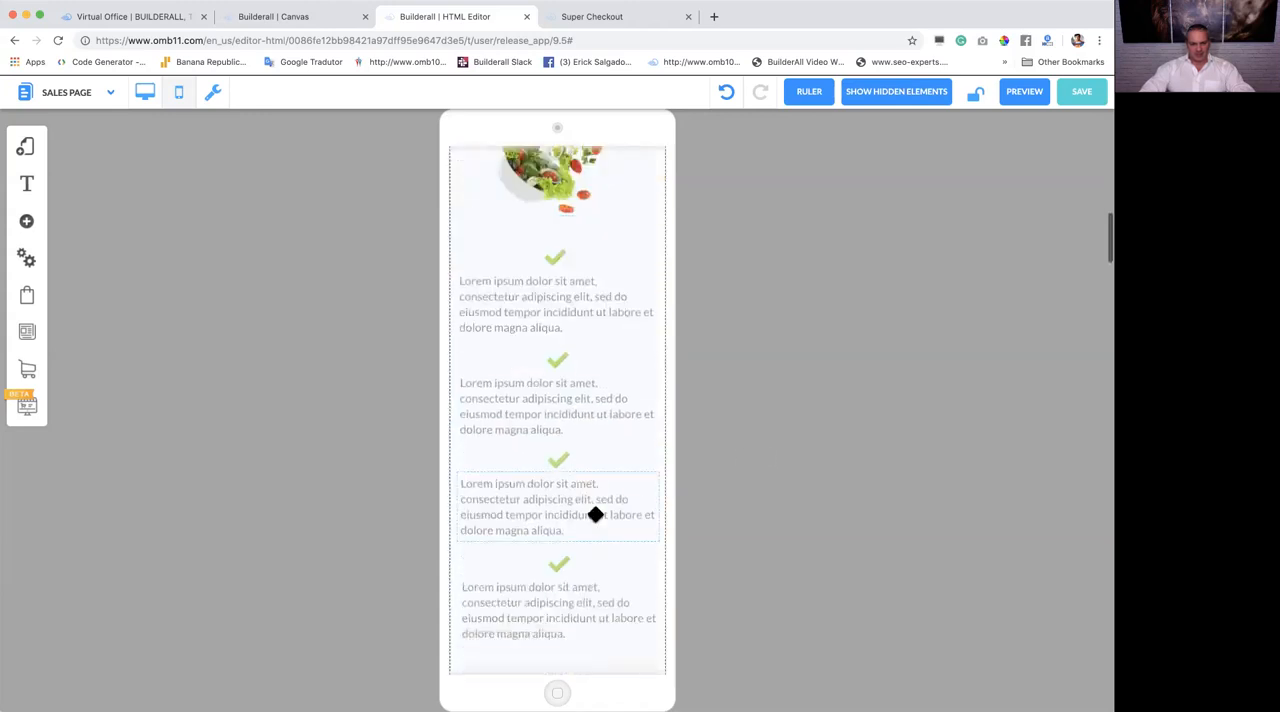
scroll(595, 514, "down", 8)
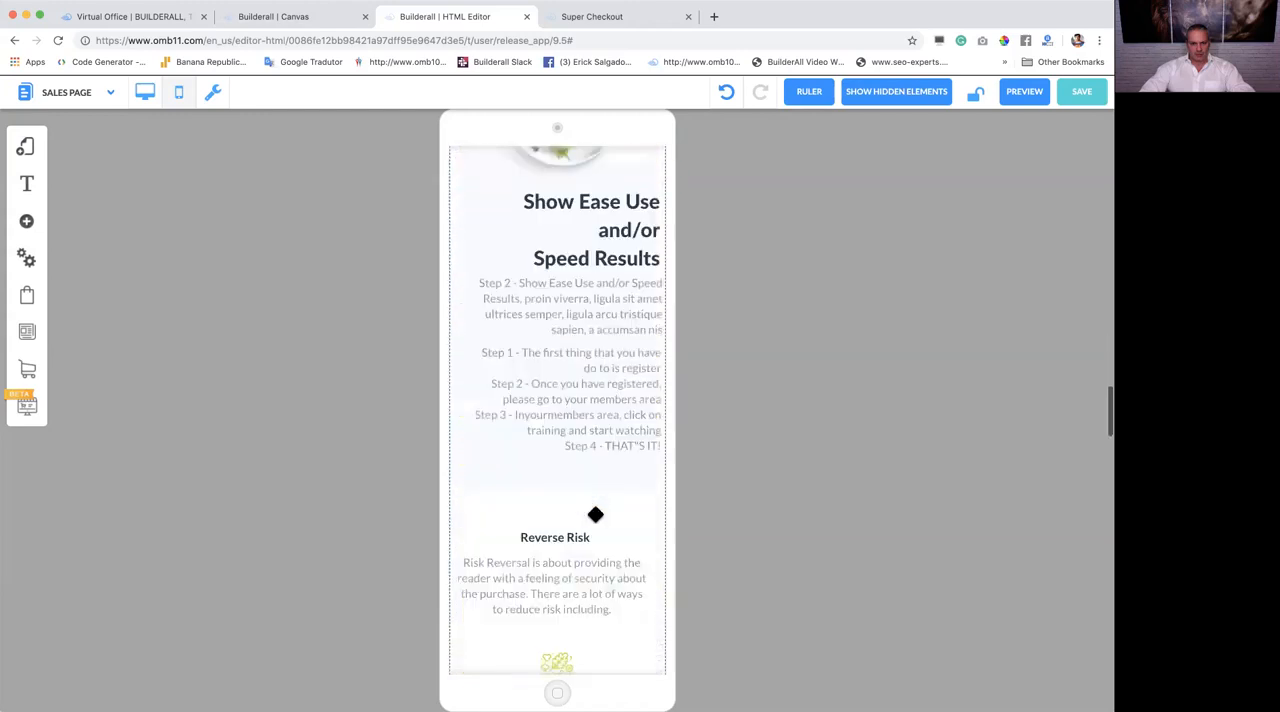
scroll(590, 512, "up", 10)
scroll(589, 510, "up", 12)
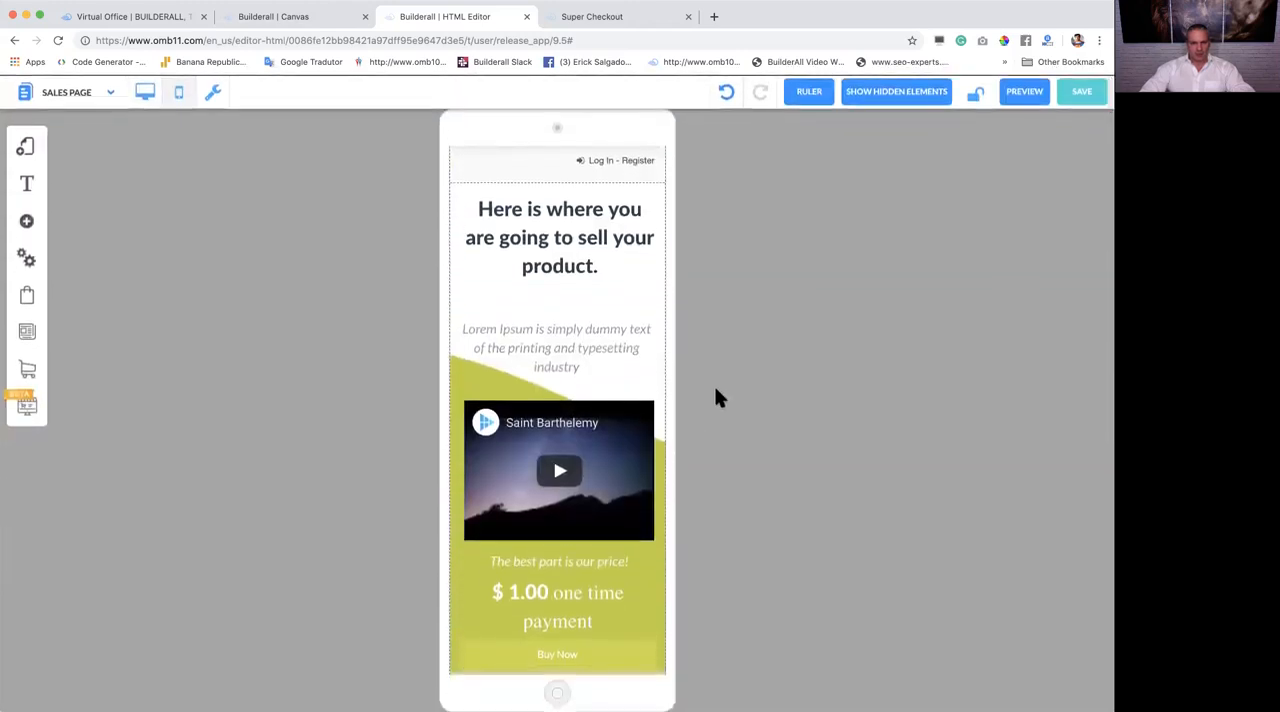
left_click(1080, 94)
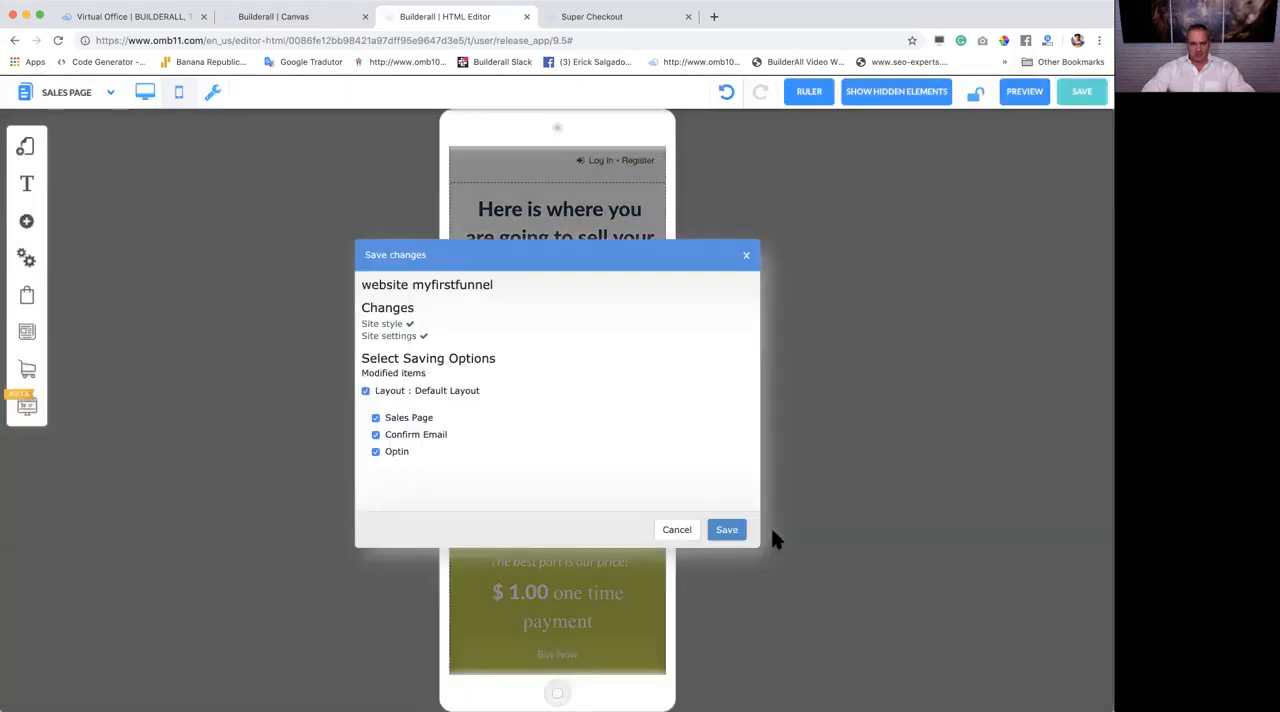
left_click(727, 530)
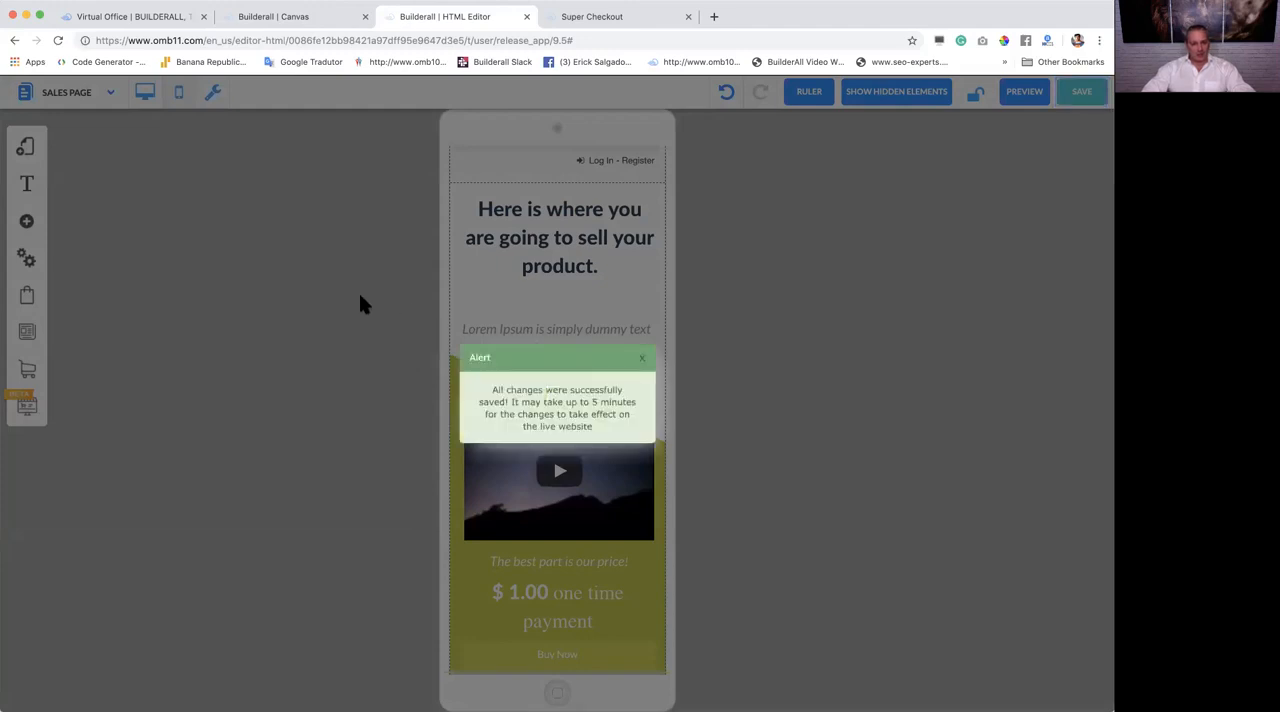
left_click(643, 358)
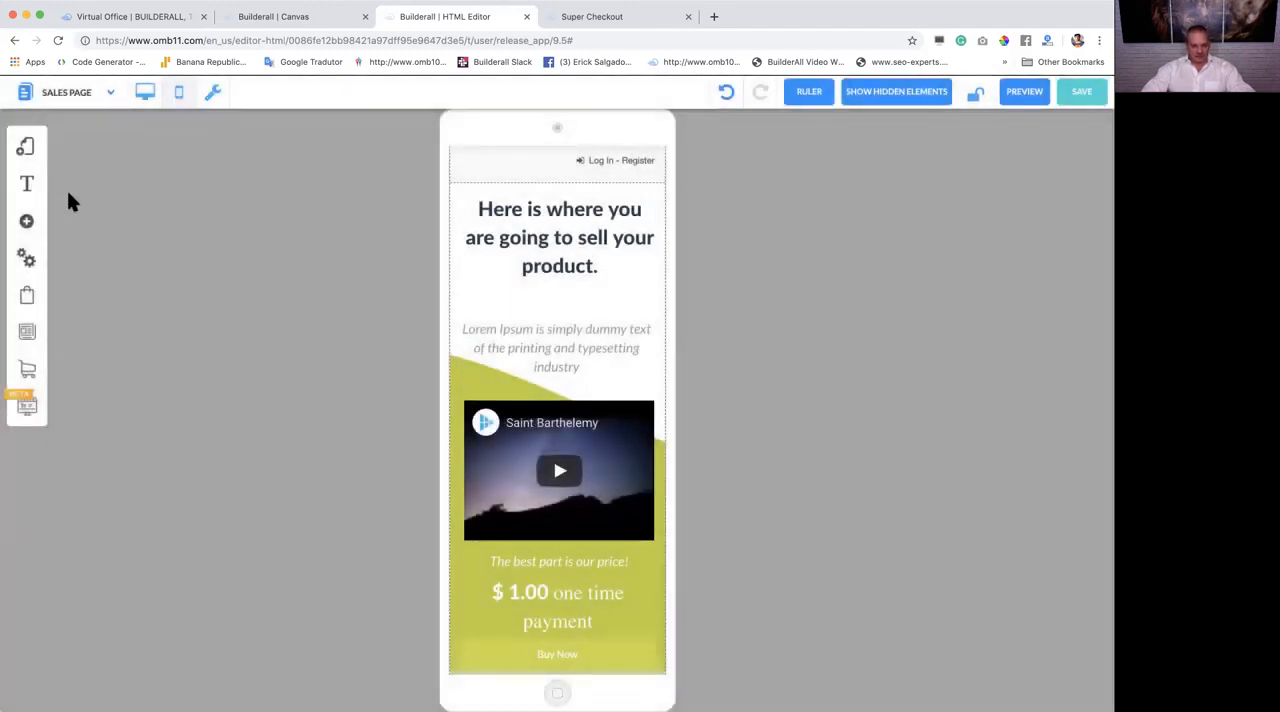
- Switch to the desktop view and look at the GDPR Configuration options within Settings and SEO
left_click(141, 100)
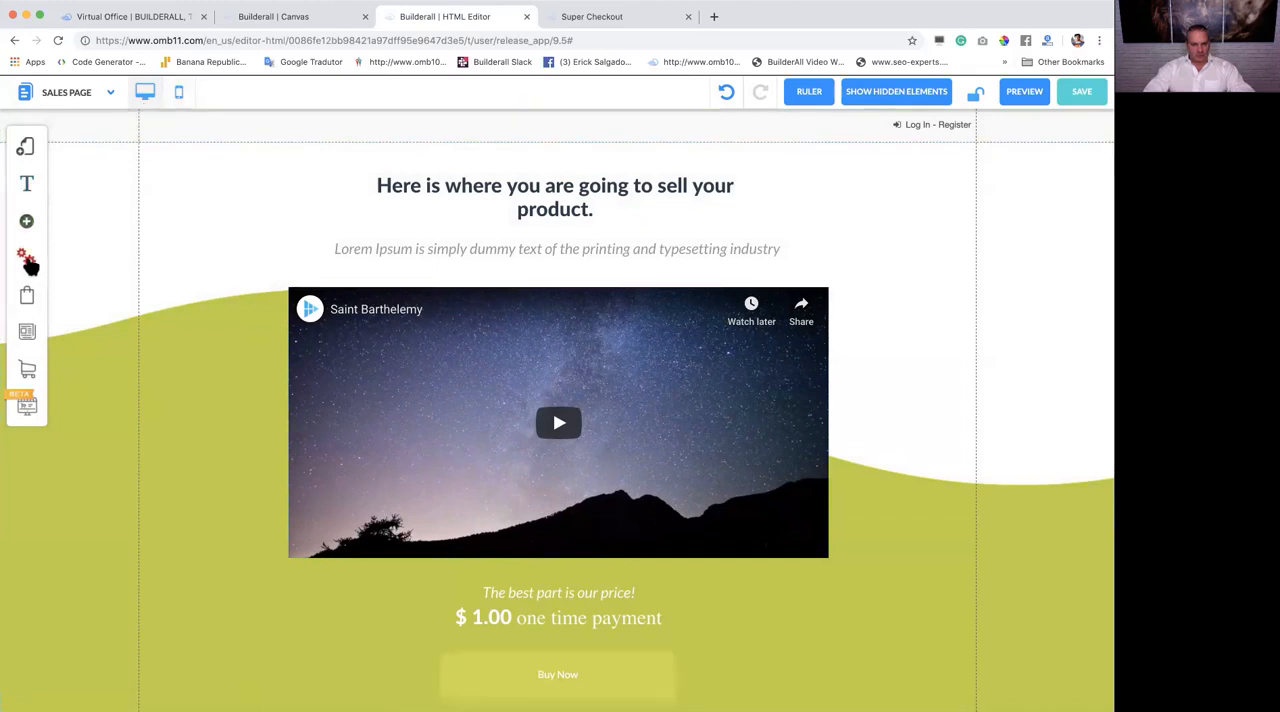
left_click(27, 260)
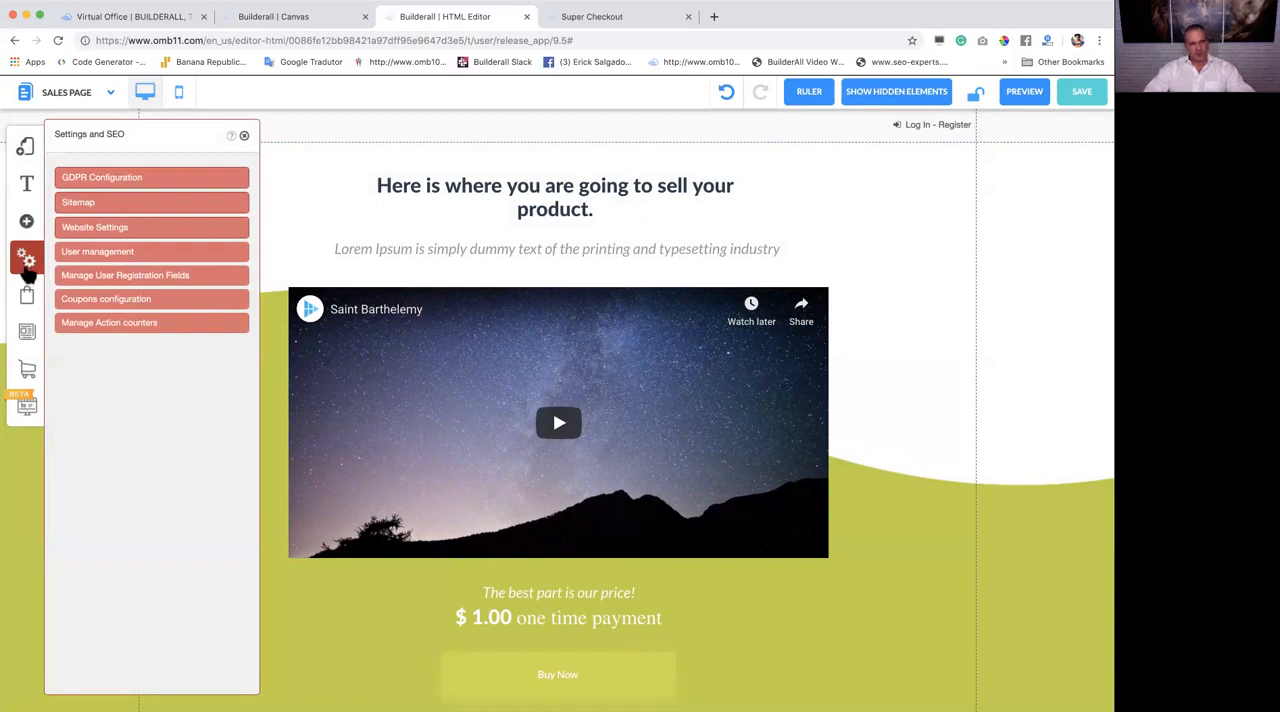
left_click(112, 180)
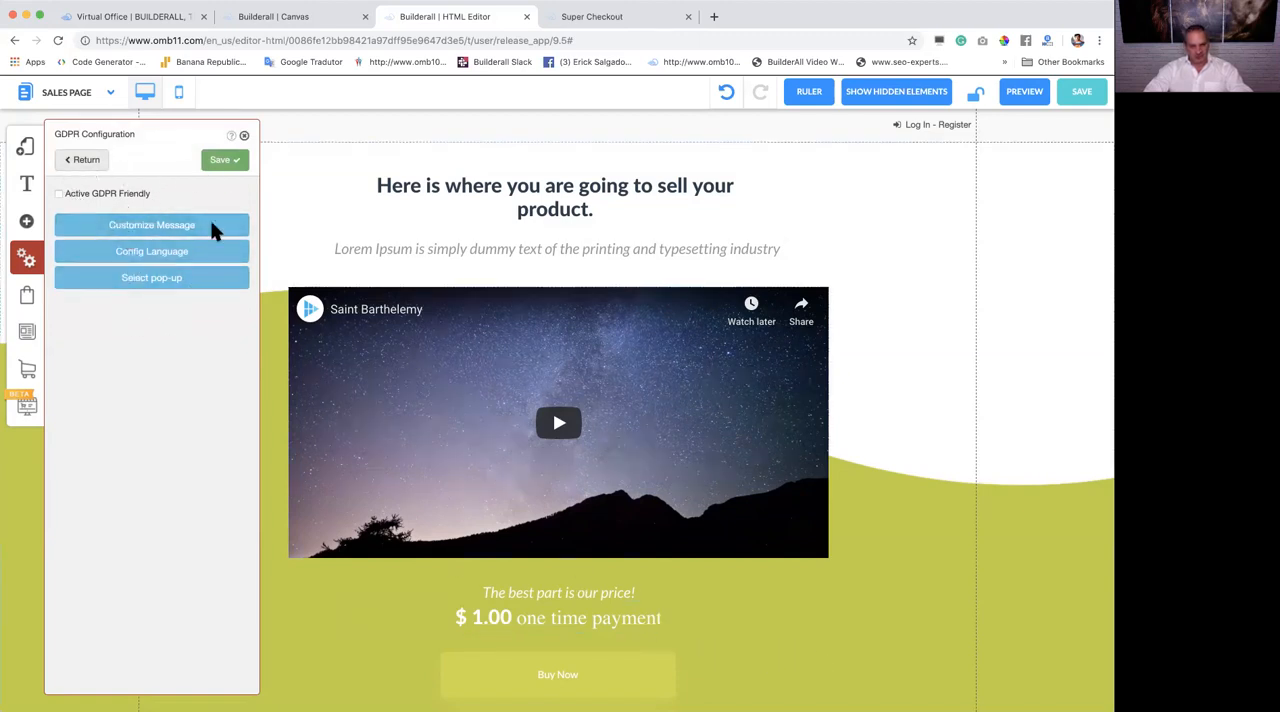
left_click(86, 160)
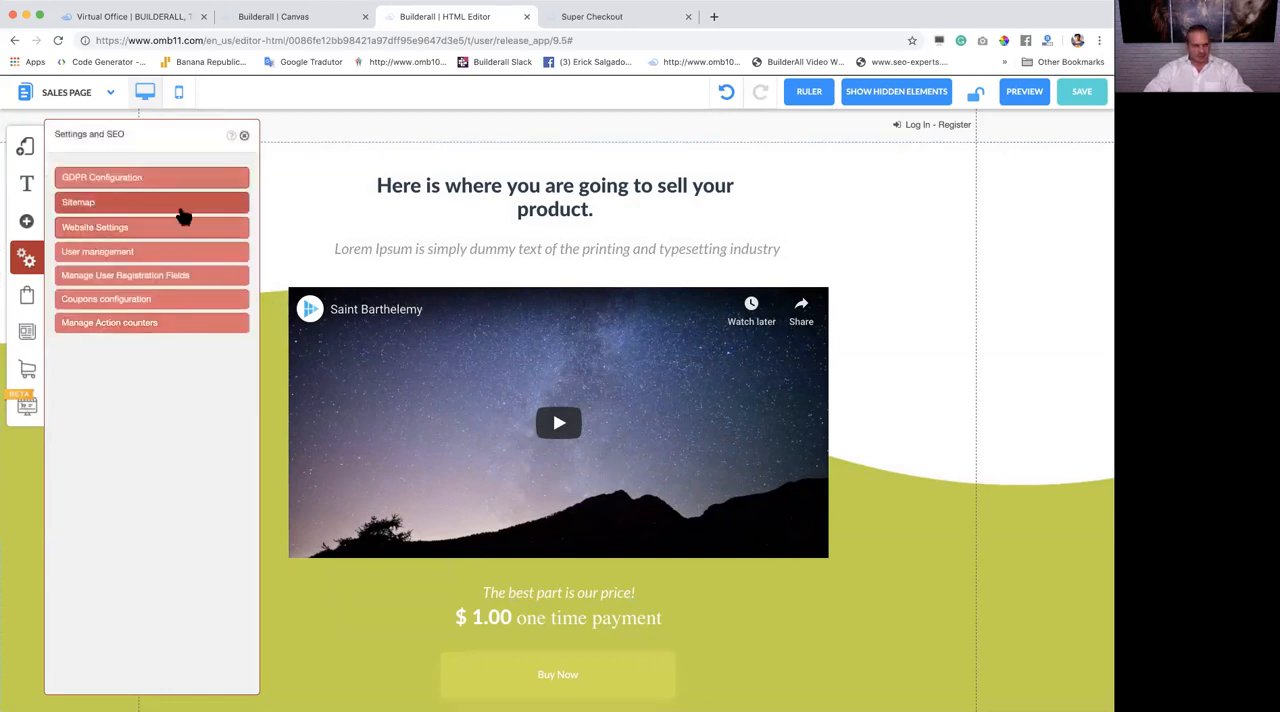
- In Website Settings, leave Enable CRM at No and set Use Scale for devices to Yes
left_click(93, 232)
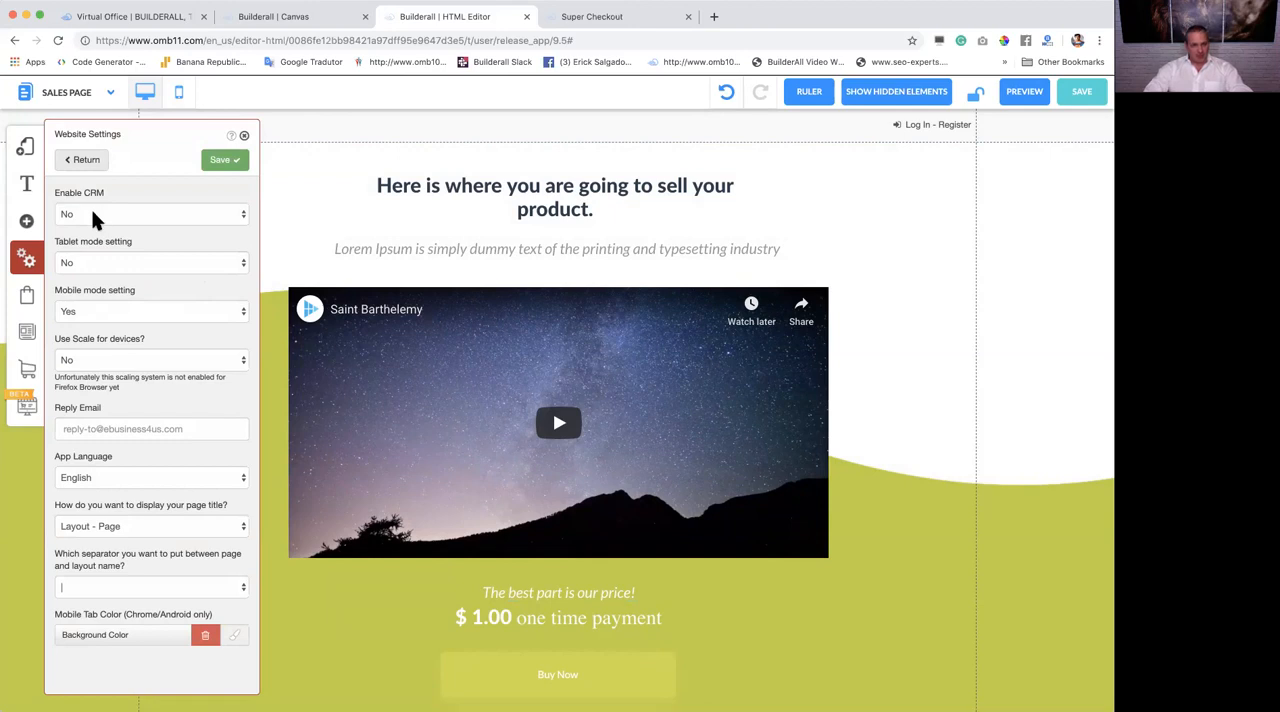
left_click(92, 214)
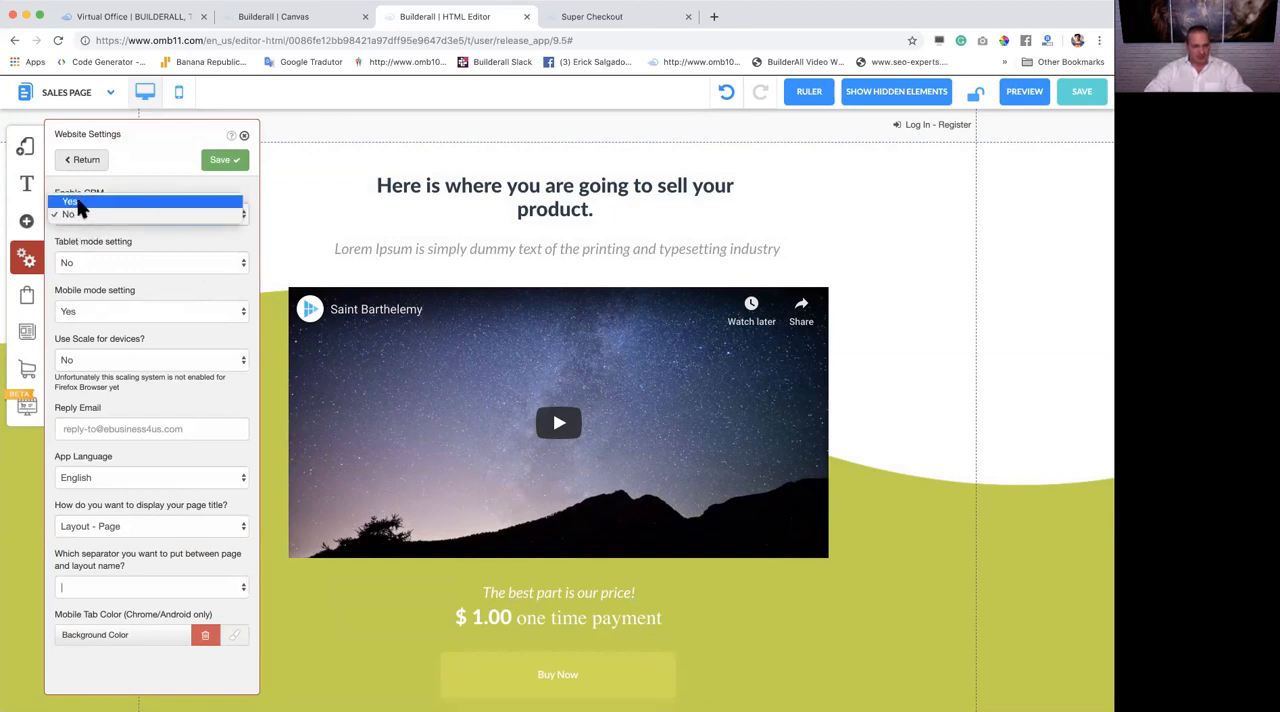
left_click(140, 214)
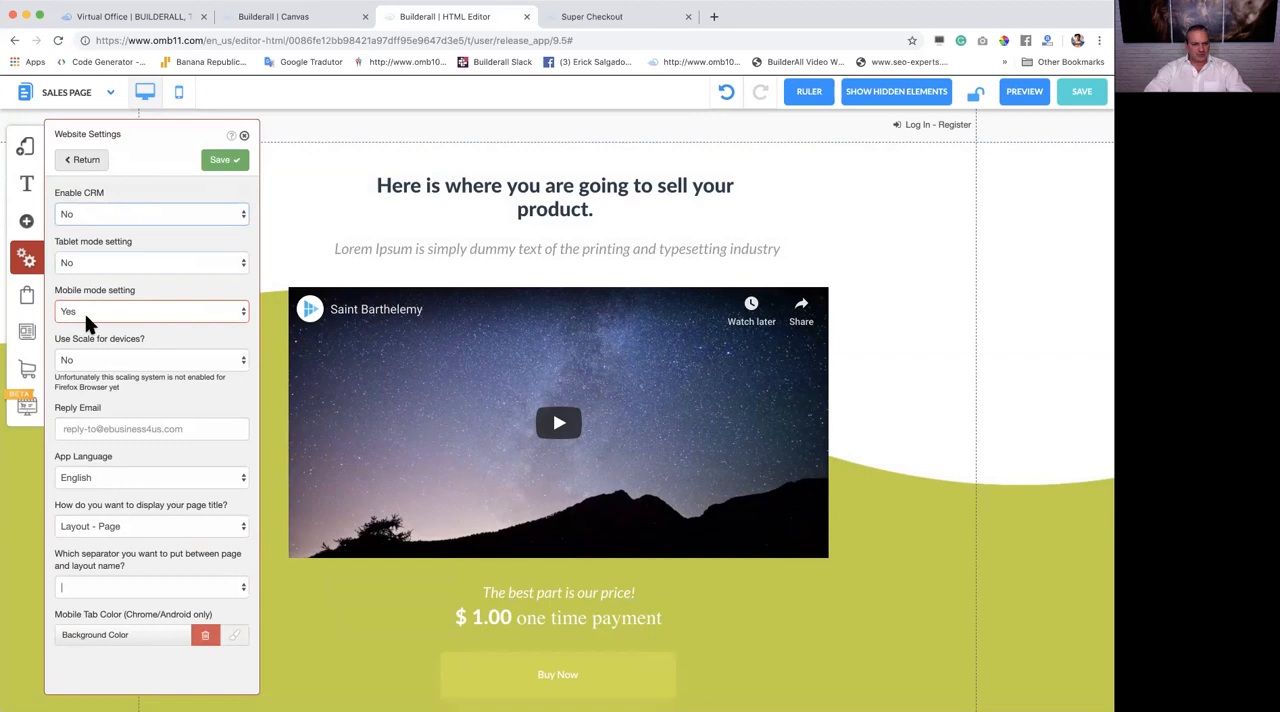
left_click(87, 359)
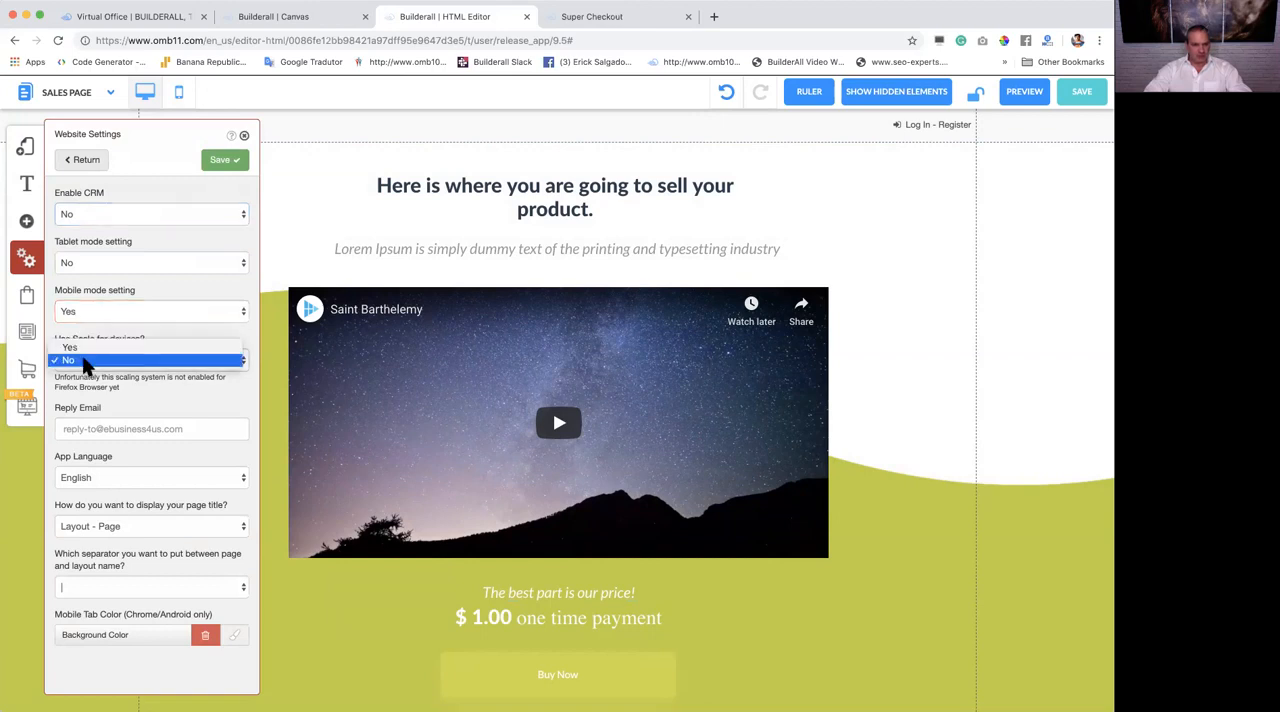
left_click(86, 349)
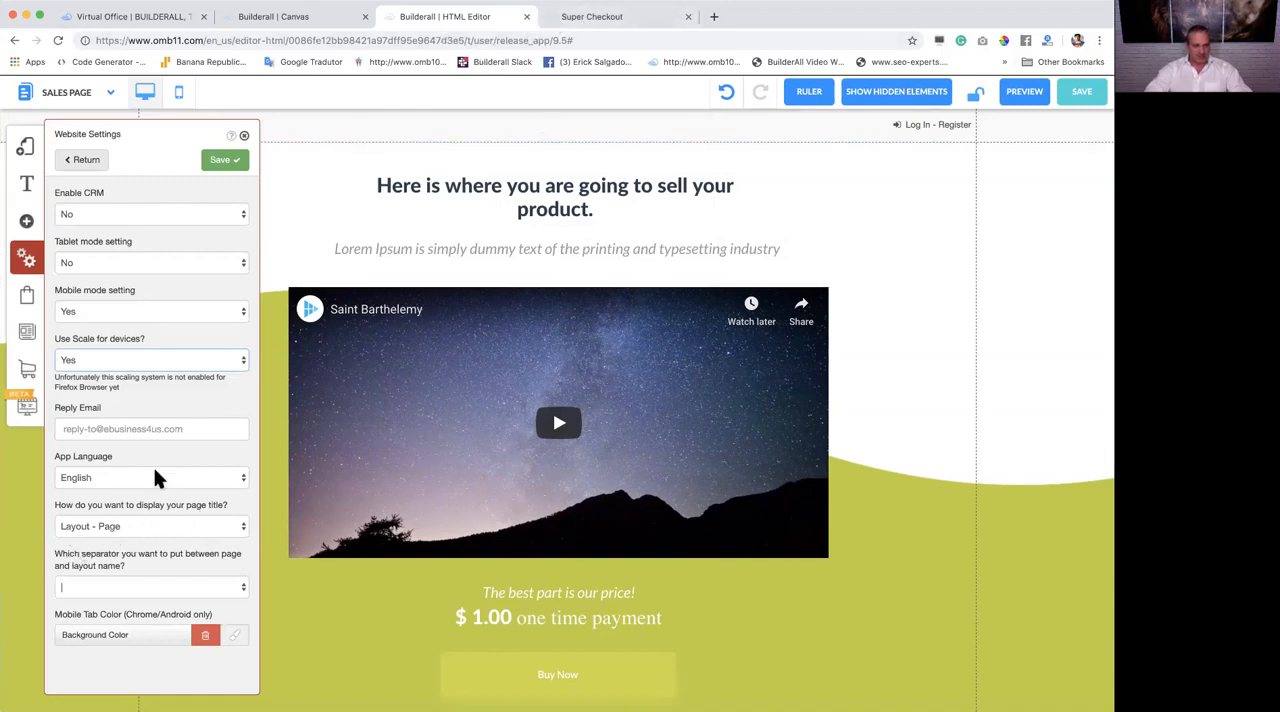
- Keep the page title display as Layout - Page and save the Website Settings
left_click(128, 530)
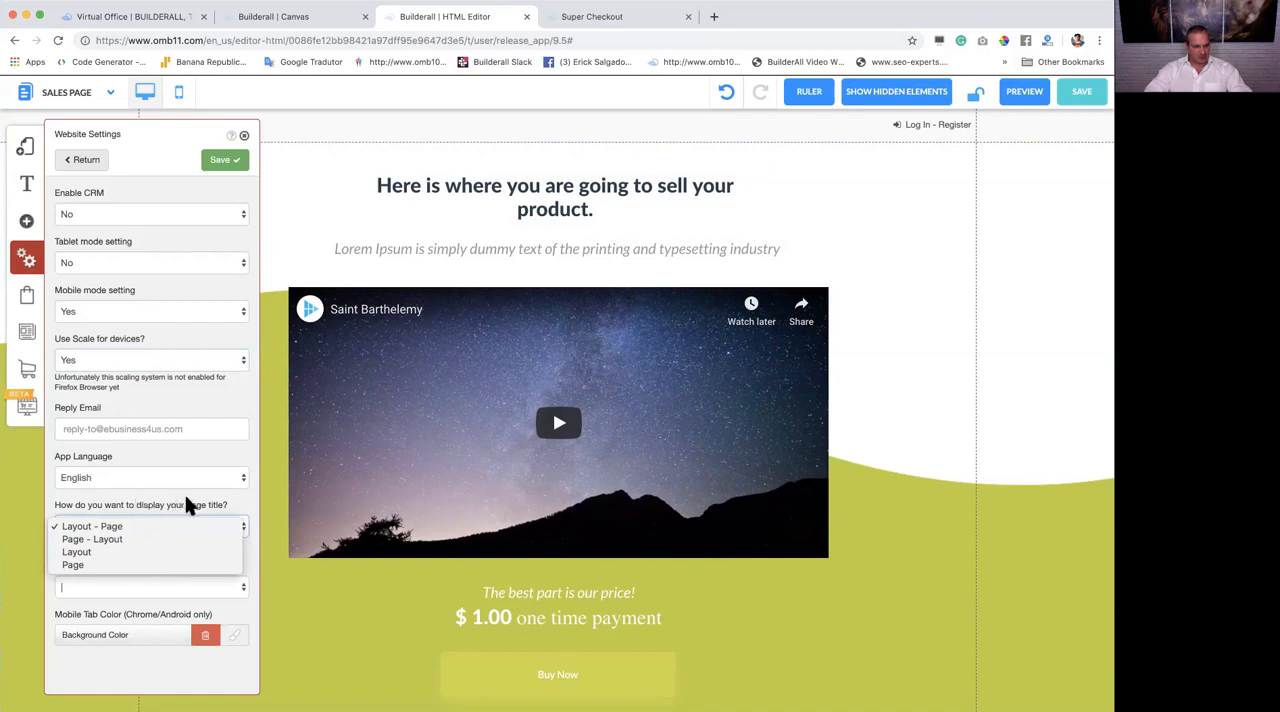
left_click(204, 526)
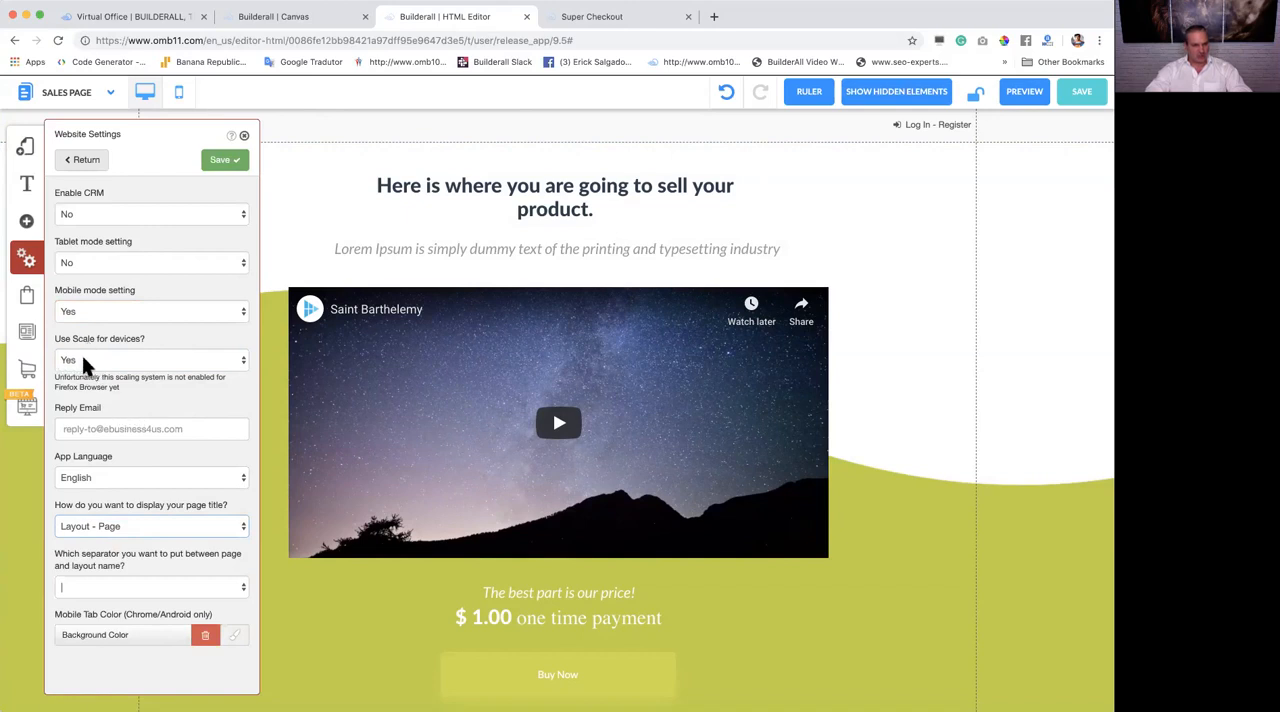
left_click(219, 161)
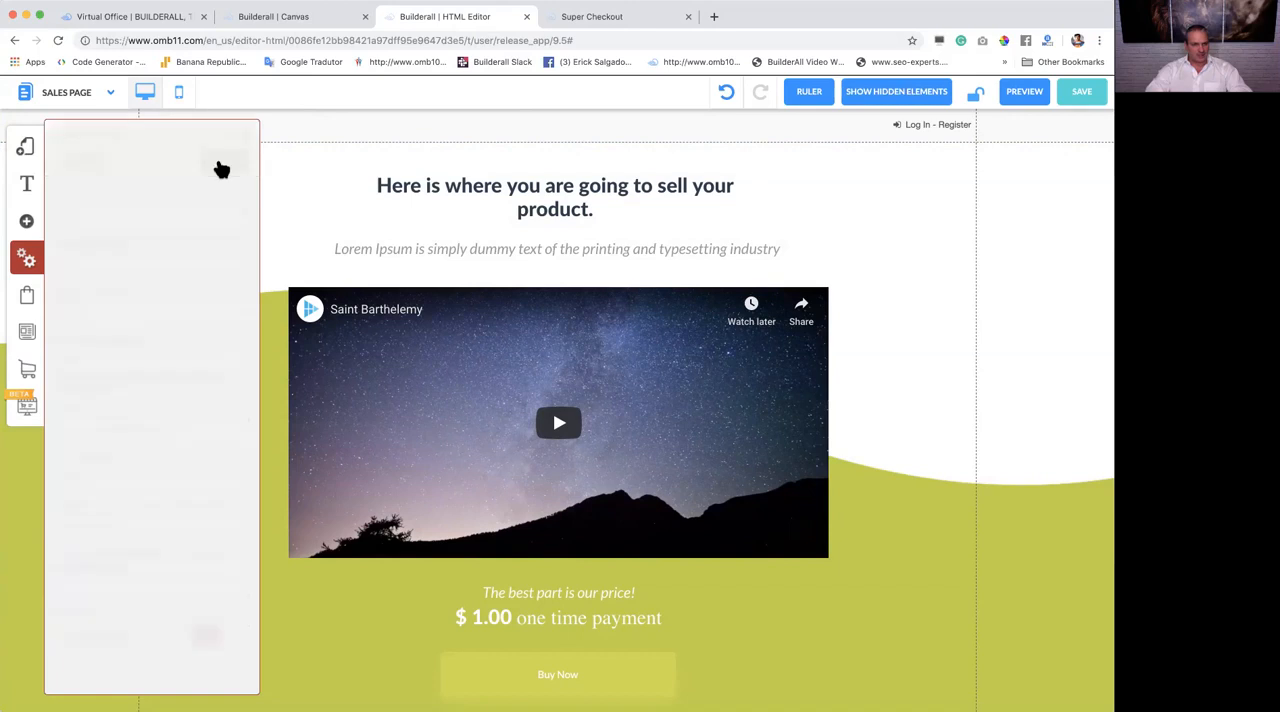
left_click(245, 137)
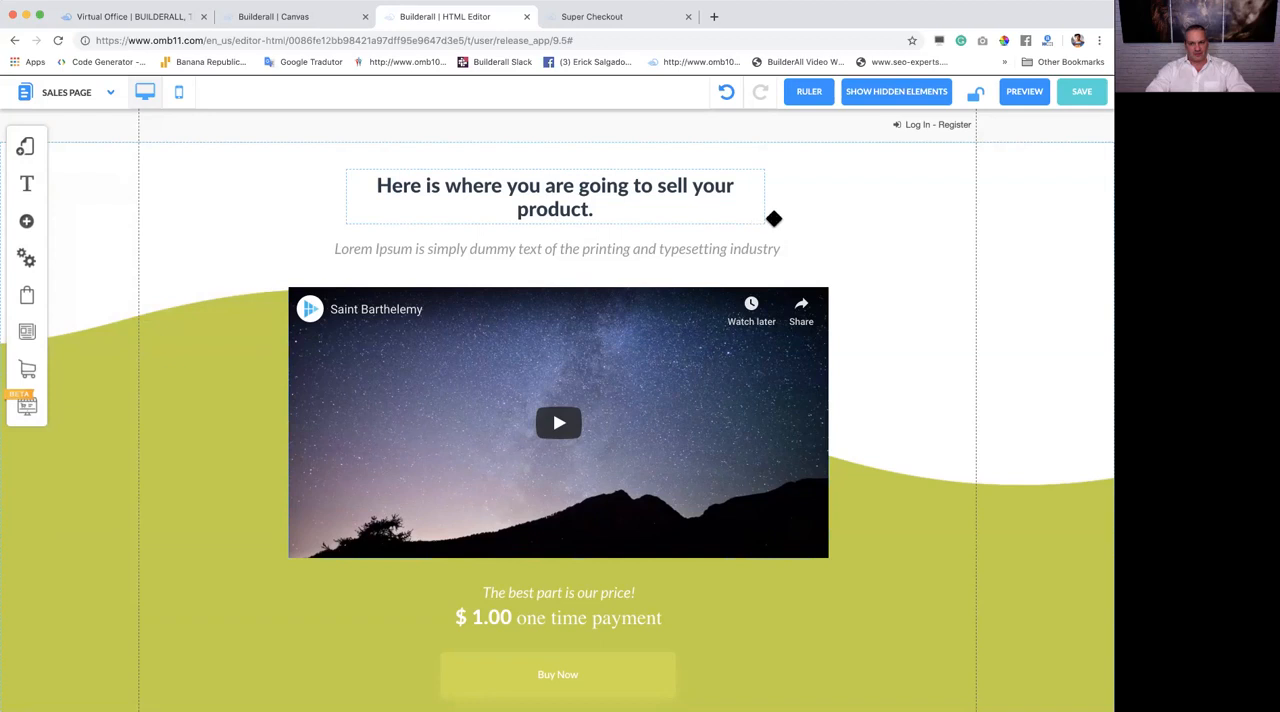
- Save the pending site style and site settings changes of the website and dismiss the alert
left_click(1085, 100)
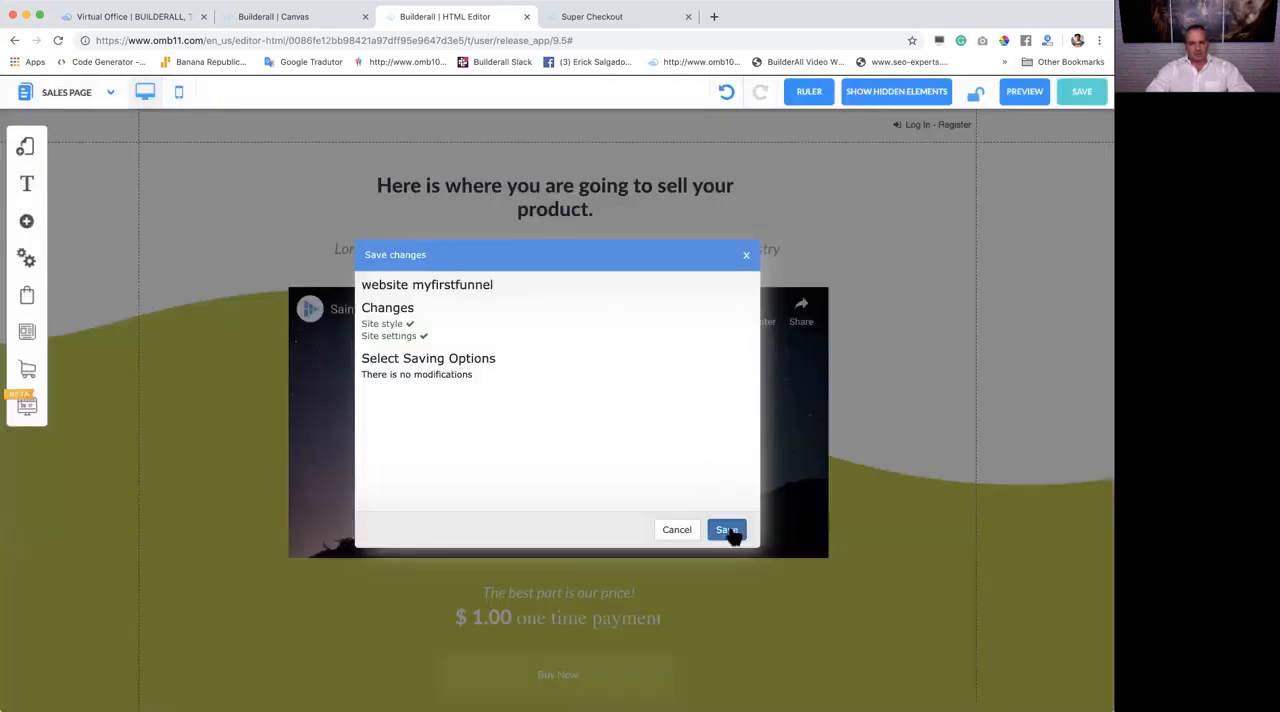
left_click(726, 530)
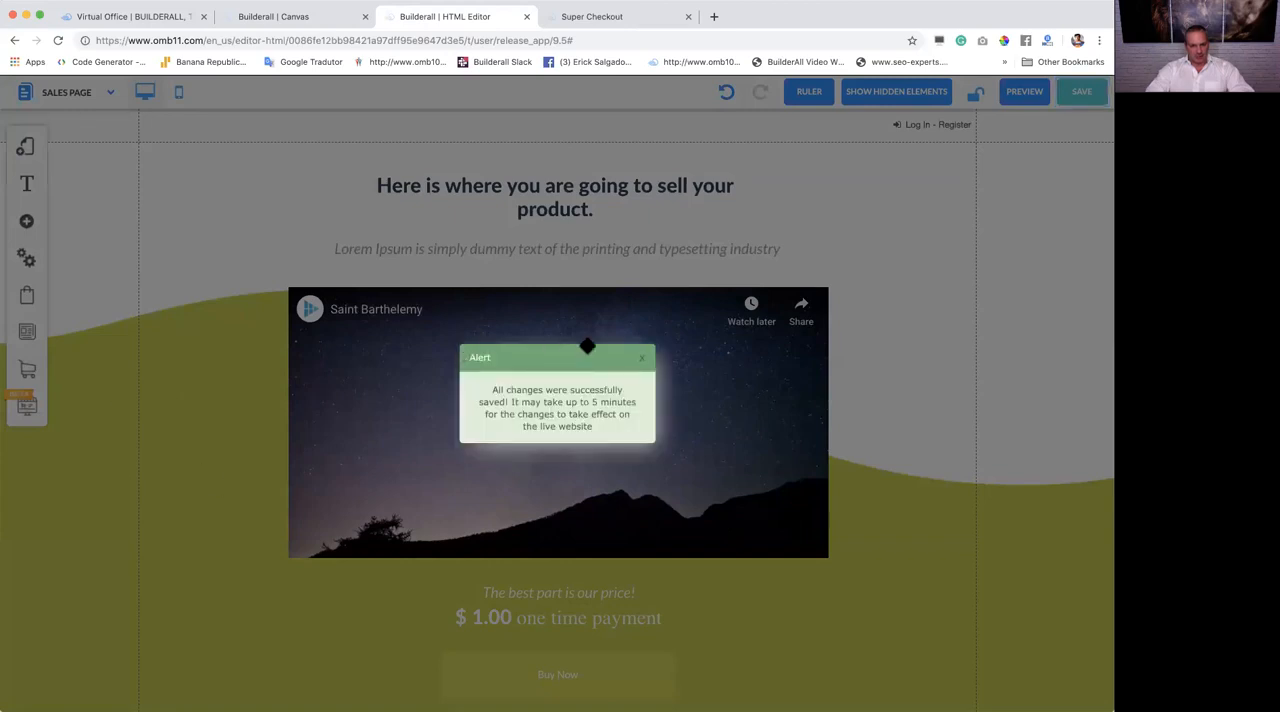
left_click(645, 363)
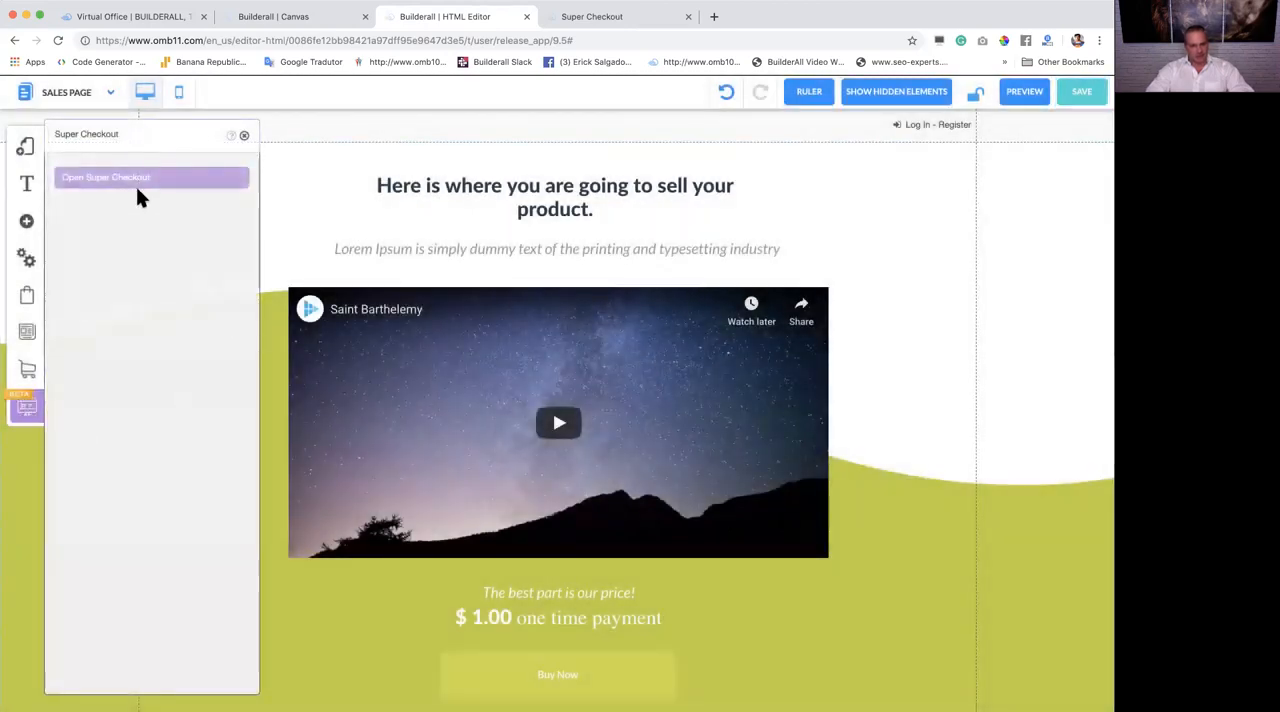
- Open Super Checkout from the editor and open the Diet Plus product for editing
left_click(130, 181)
left_click(64, 277)
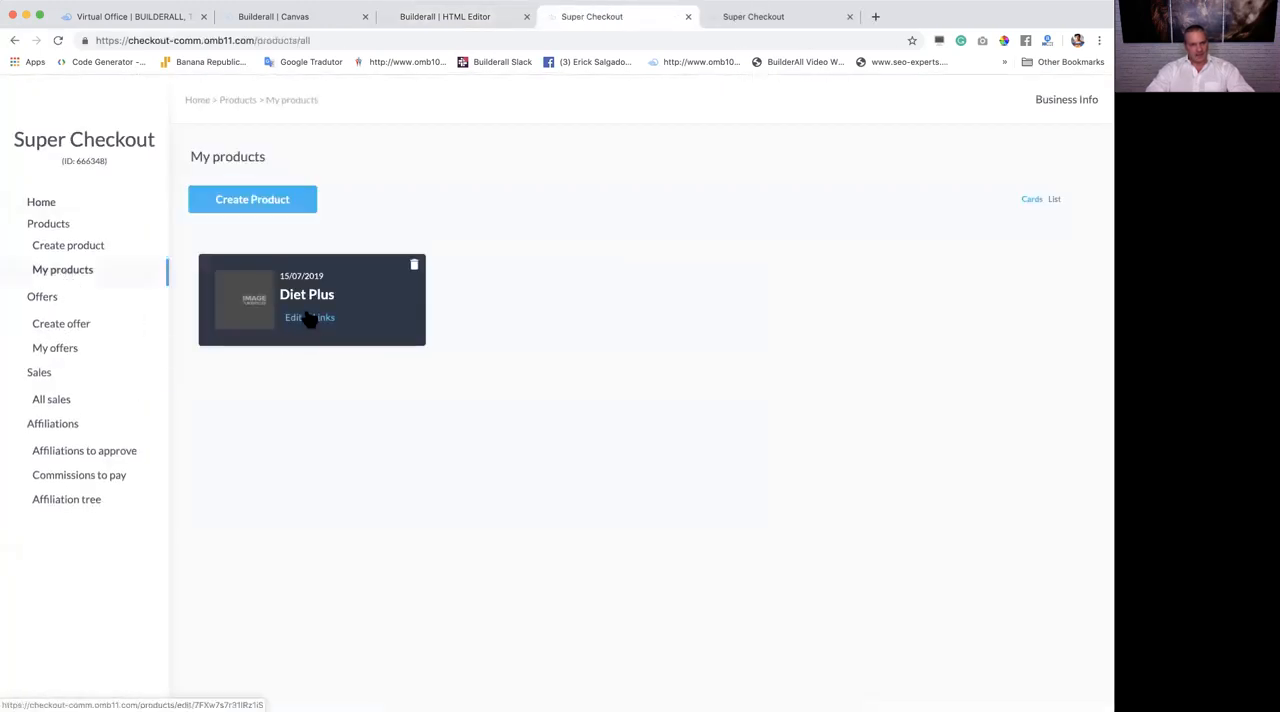
left_click(292, 322)
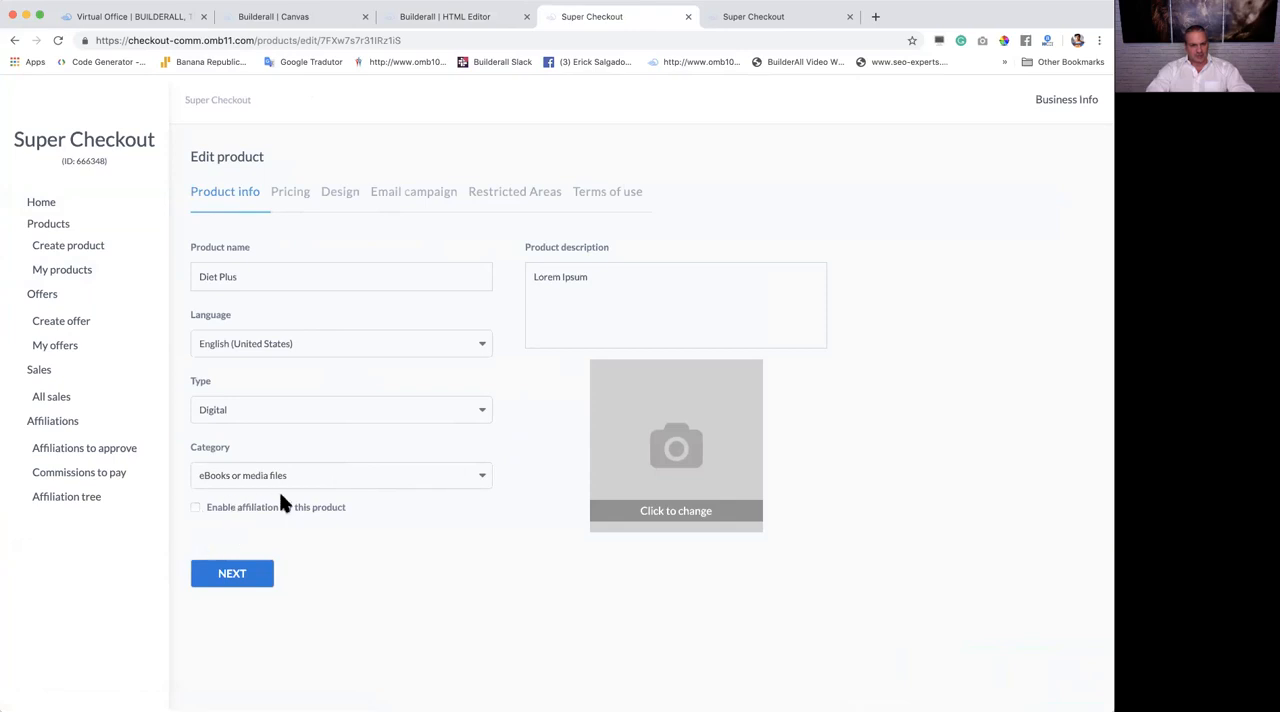
- Replace the product description with "description of my first product." and enable affiliation for this product
left_click_drag(594, 278, 493, 270)
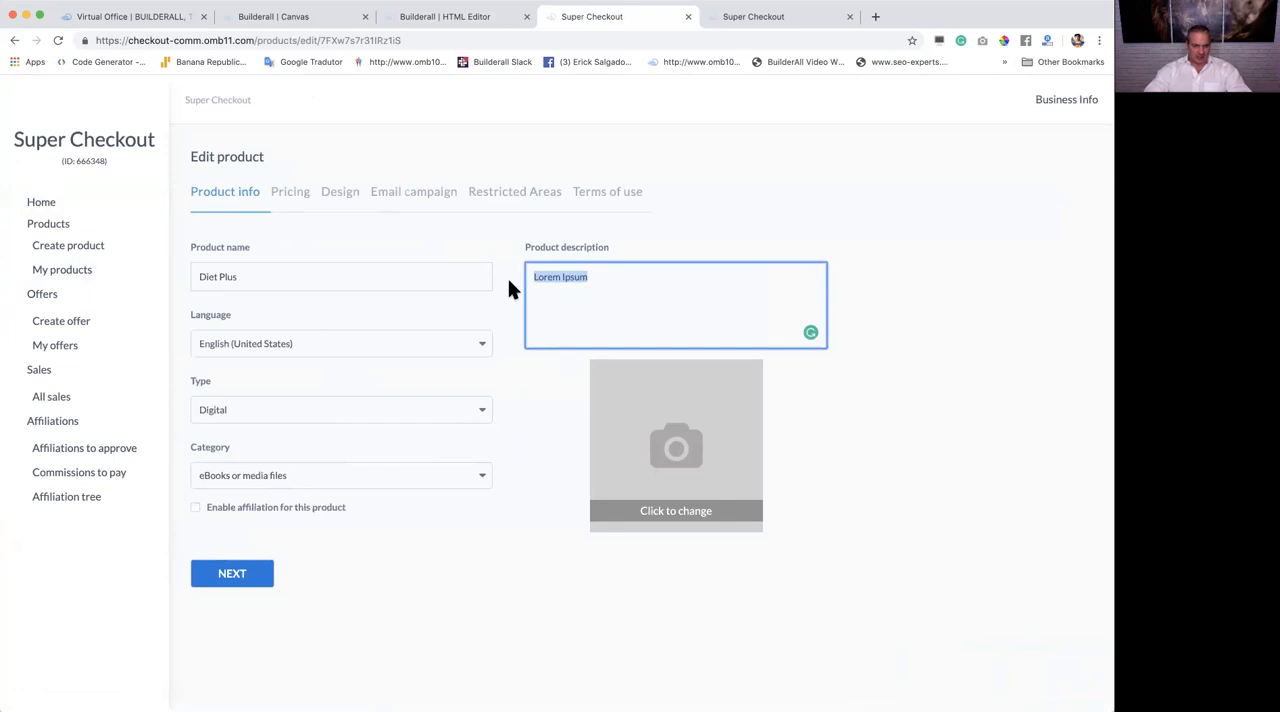
type("description of my first")
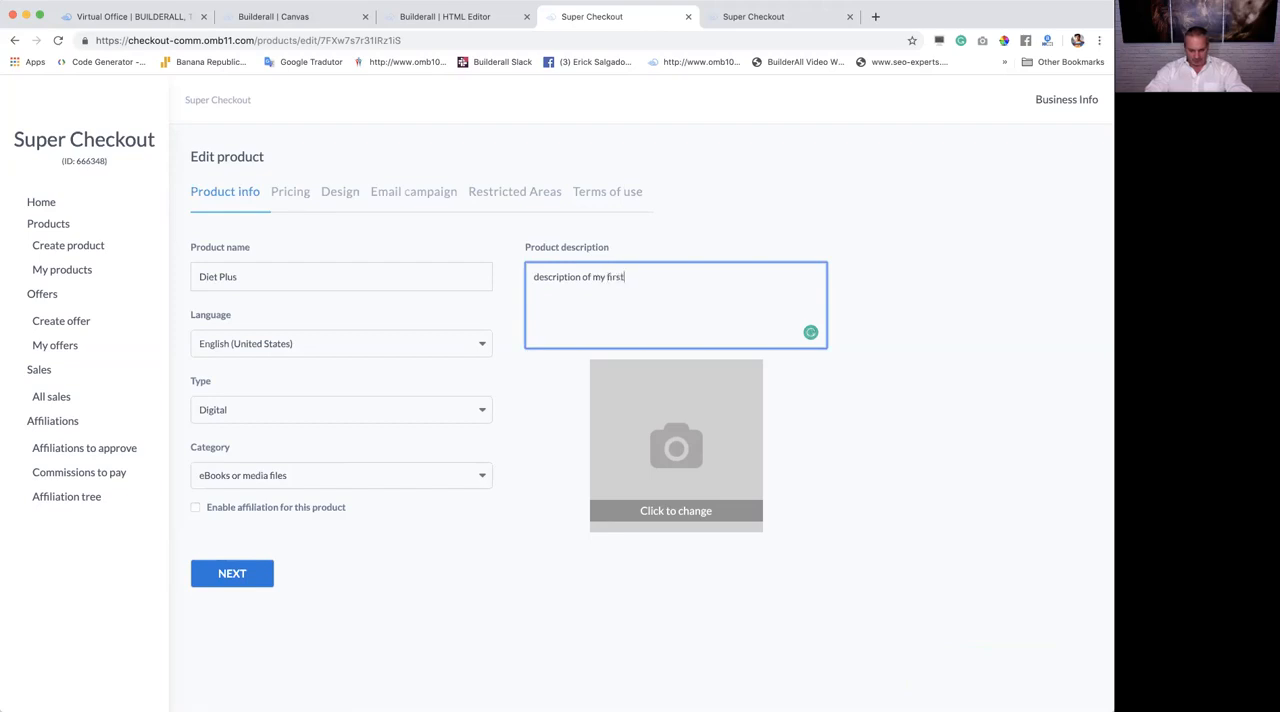
type(" product.")
left_click(196, 508)
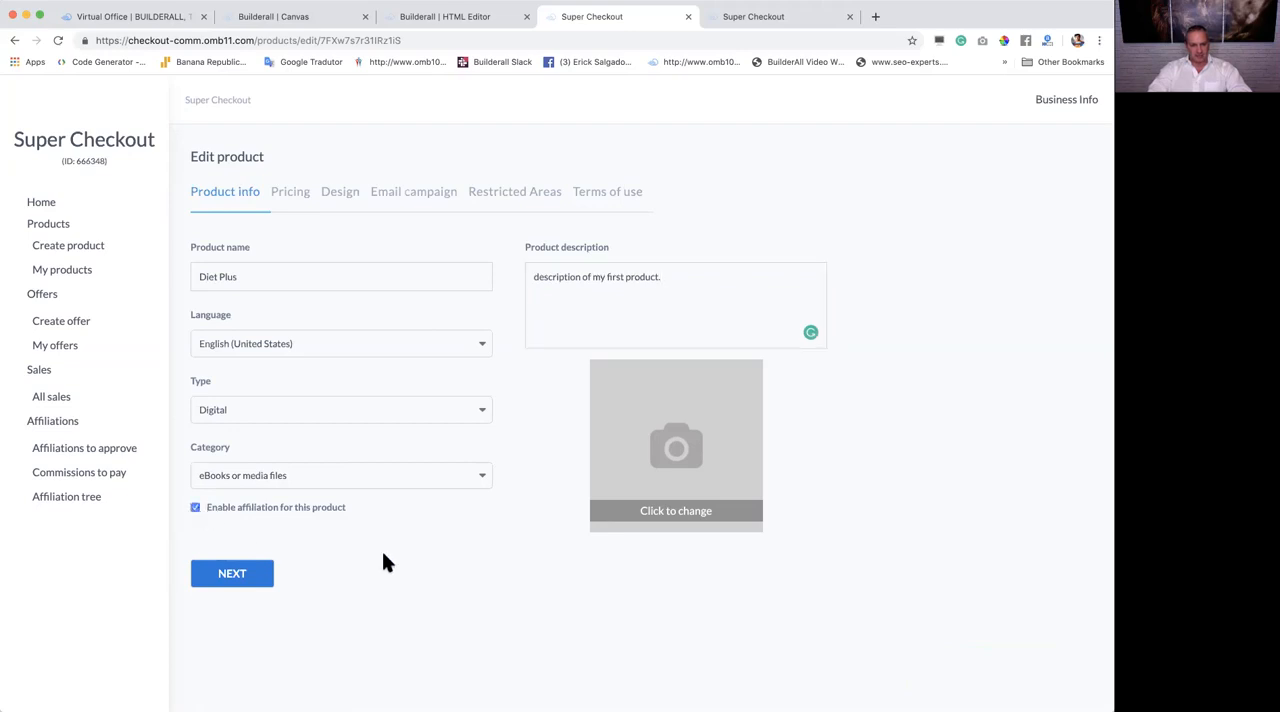
- Upload 3.jpeg from the Desktop folder as the Diet Plus product image
left_click(704, 518)
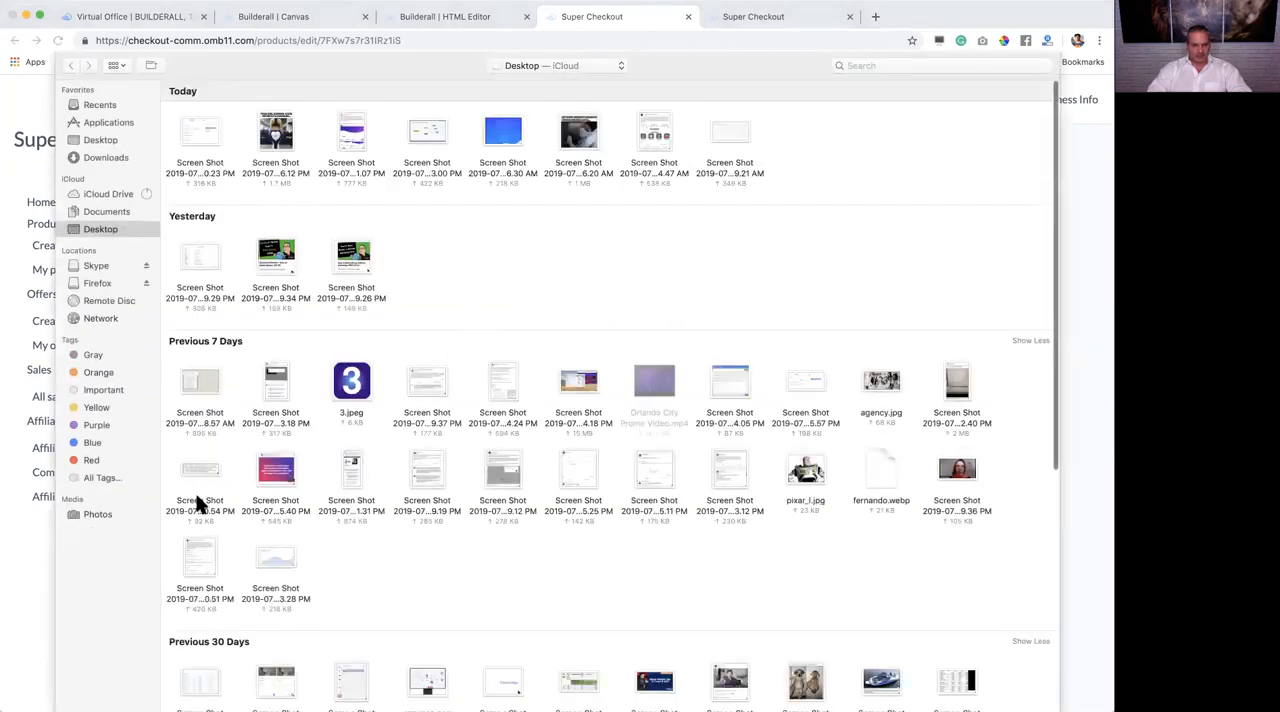
left_click(352, 385)
double_click(352, 385)
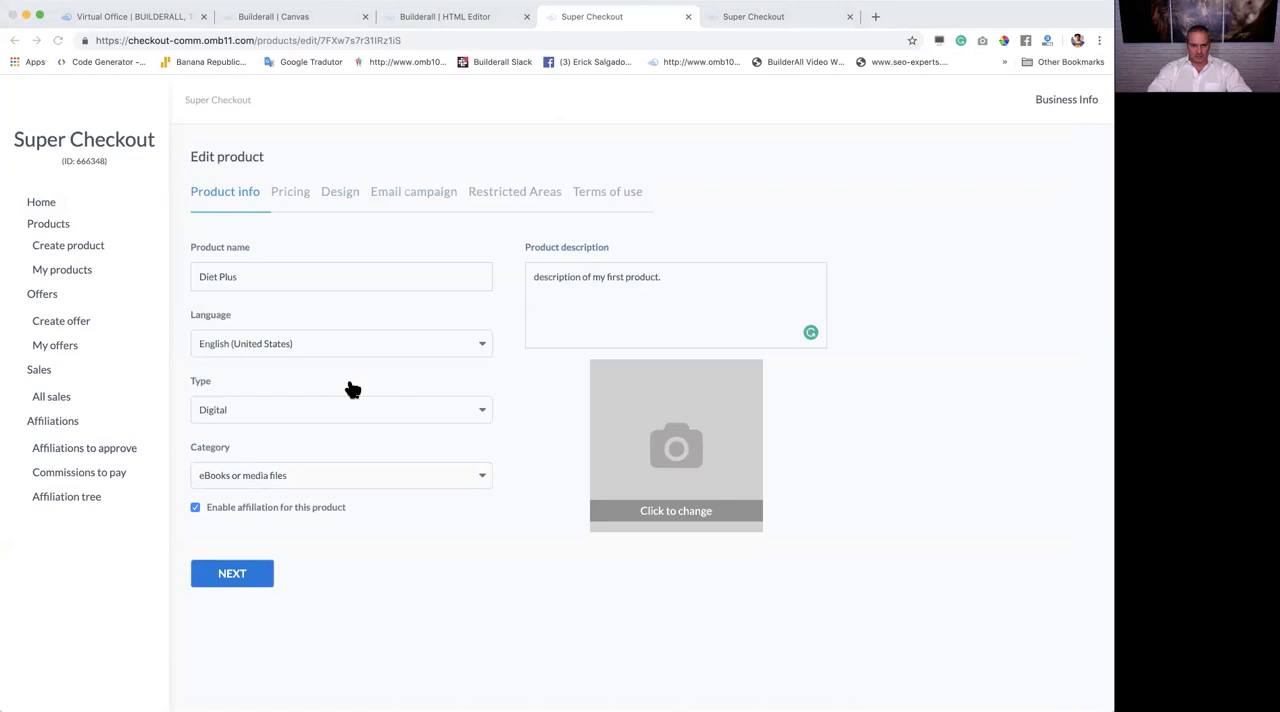
left_click(605, 475)
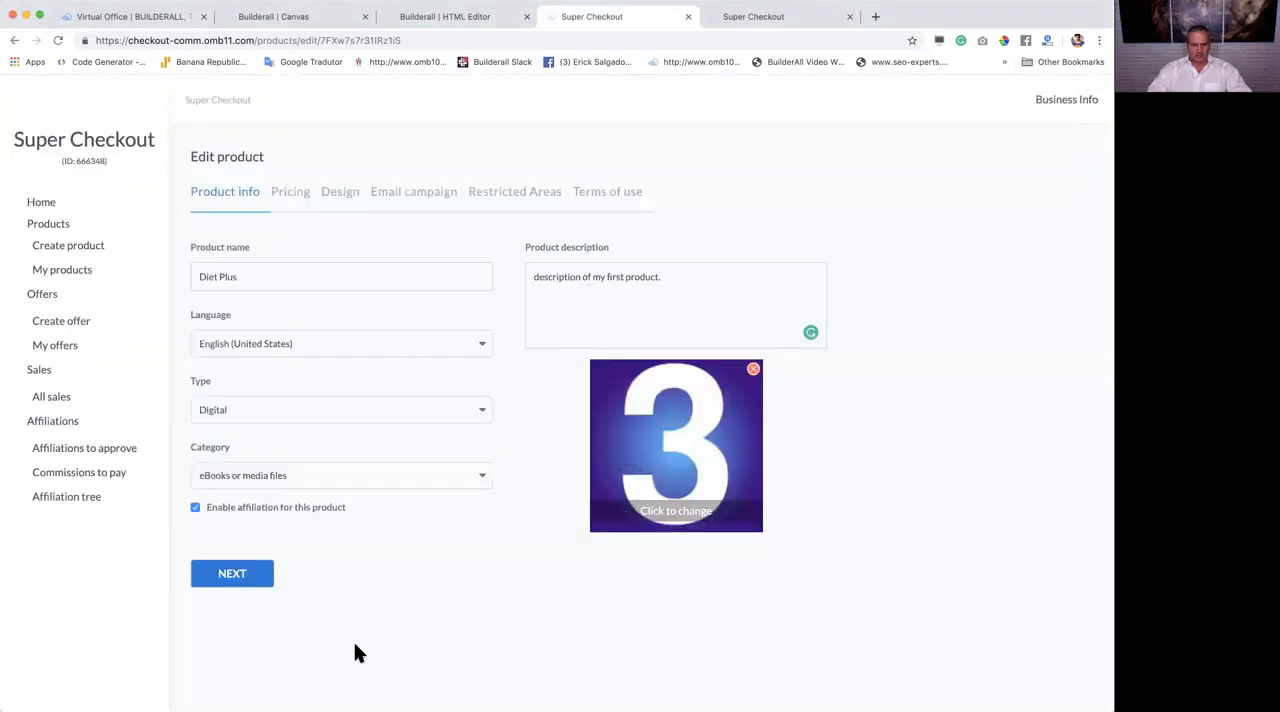
- In the product's pricing settings, add affiliate Level 1 with a 25% commission and confirm the levels
left_click(235, 572)
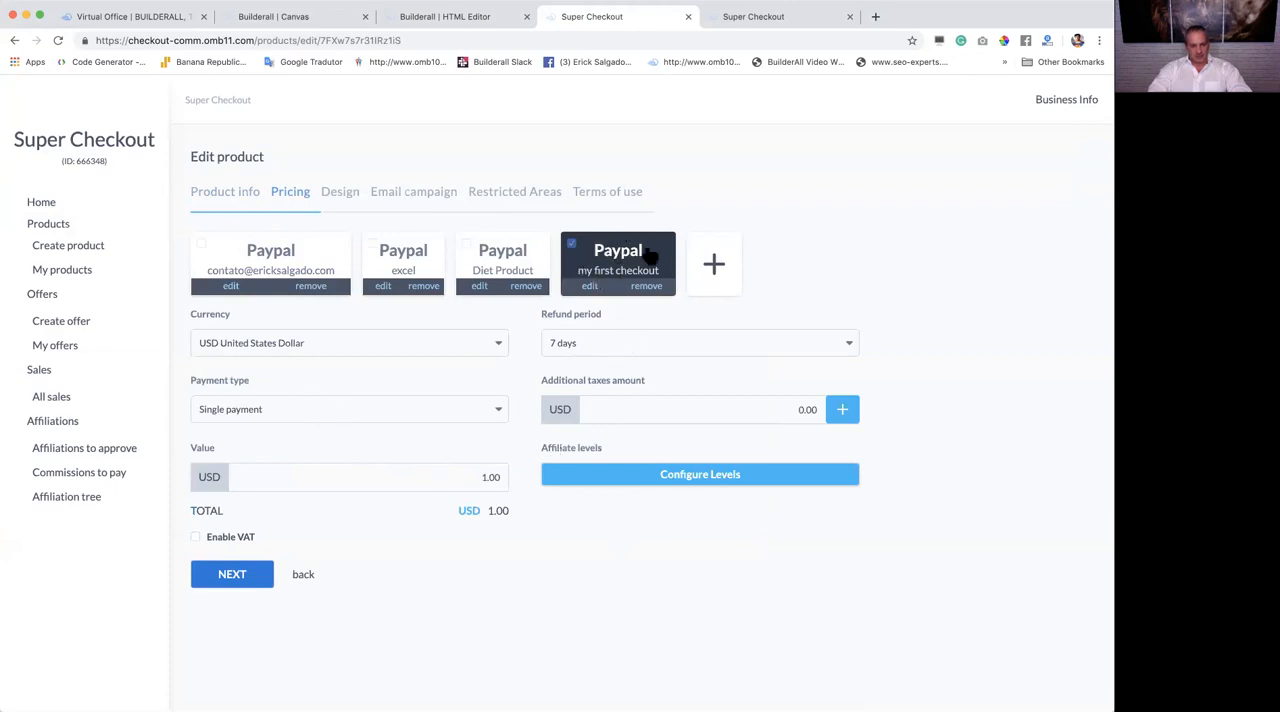
left_click(721, 481)
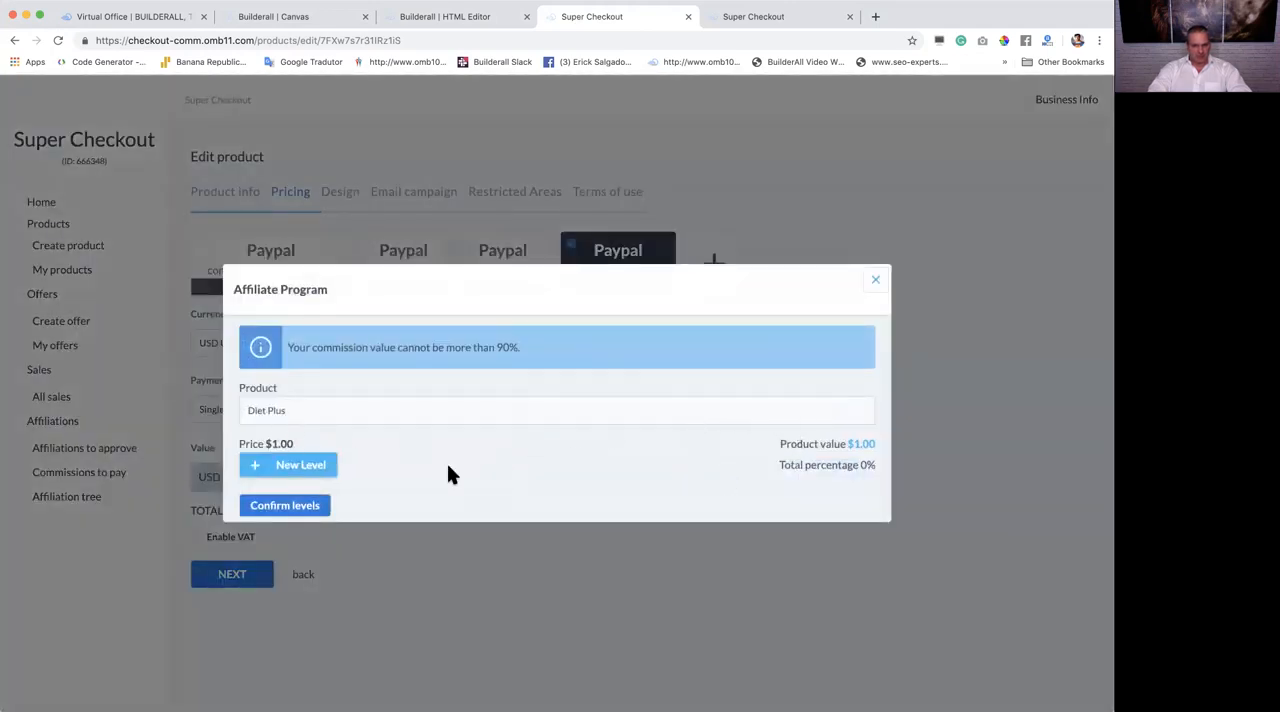
left_click(306, 468)
left_click(408, 467)
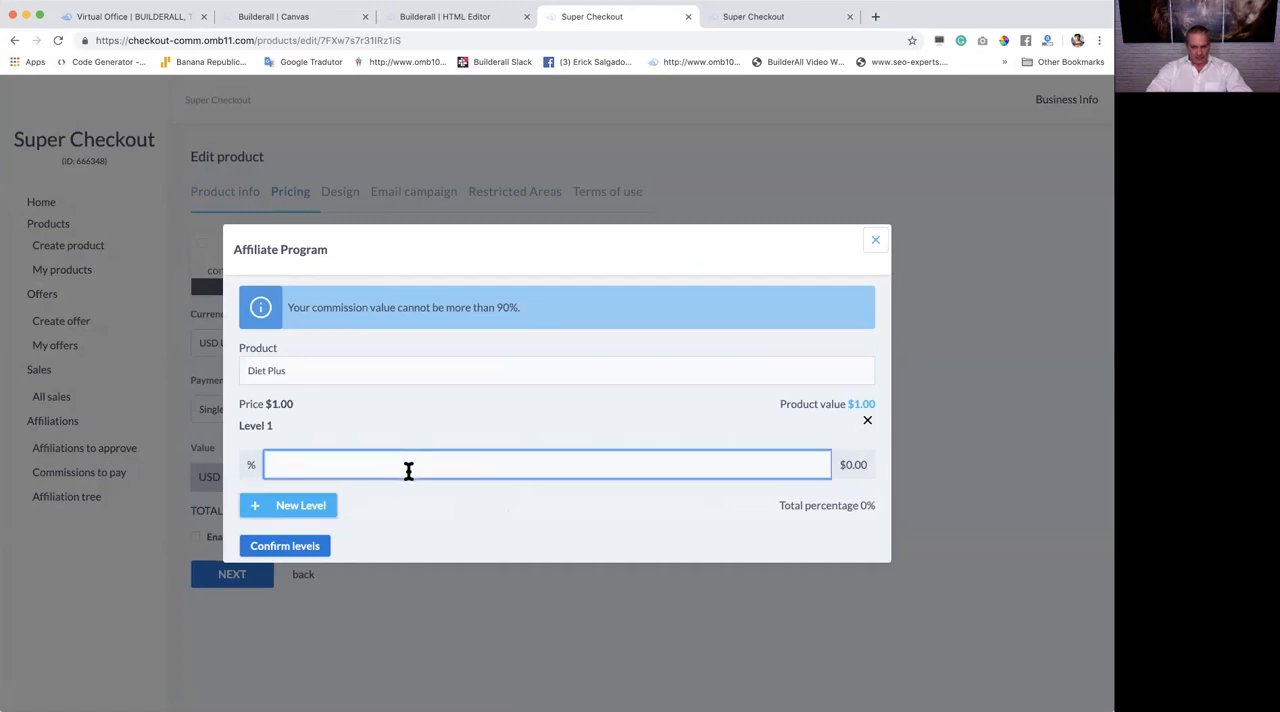
type("25")
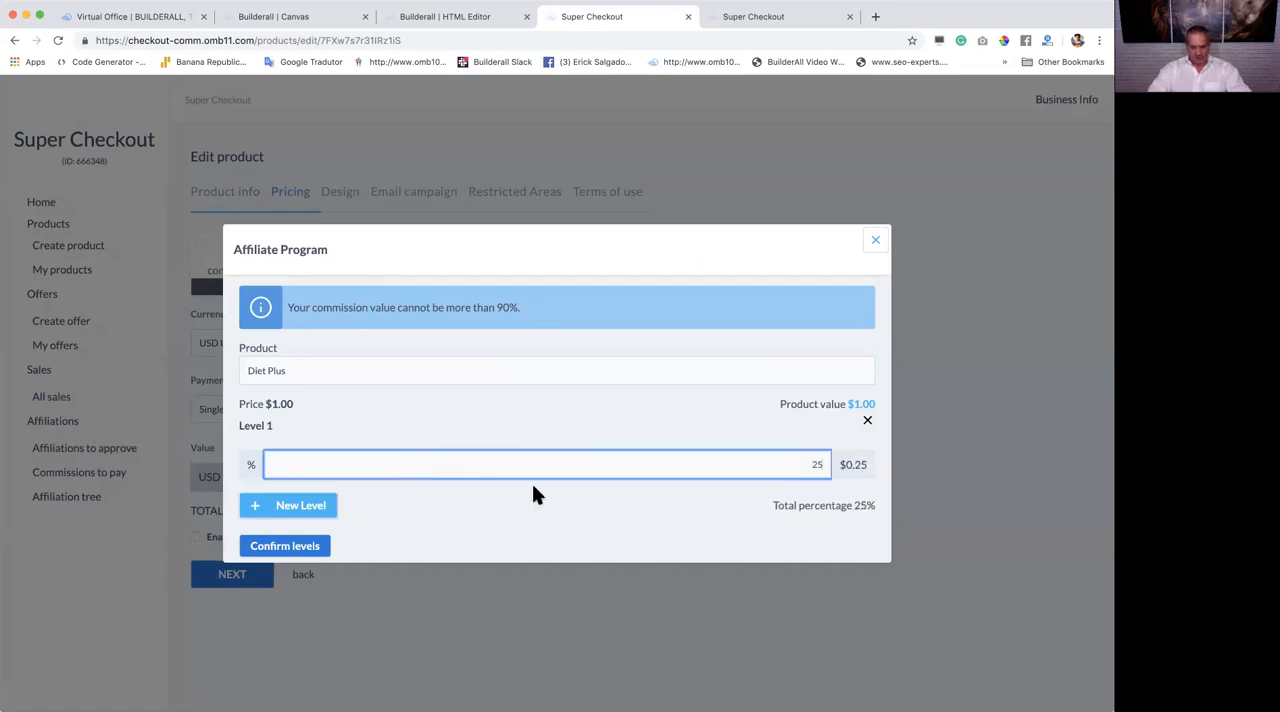
left_click(659, 516)
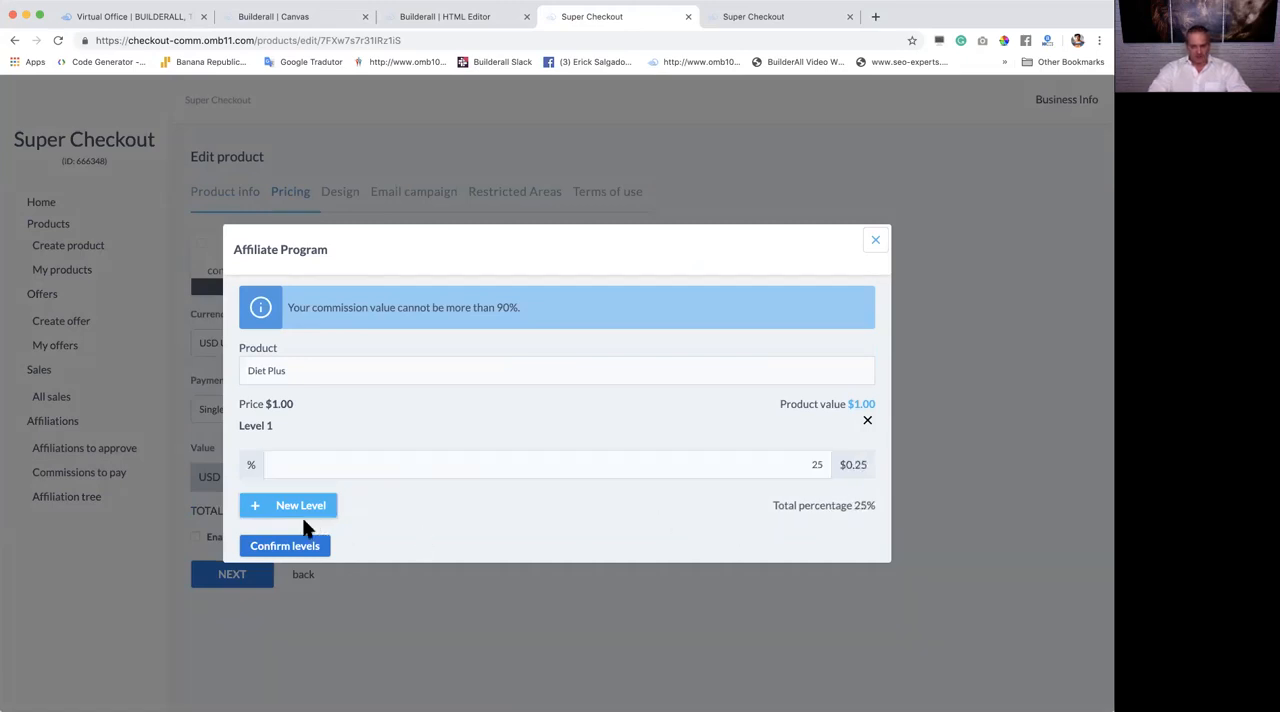
left_click(289, 543)
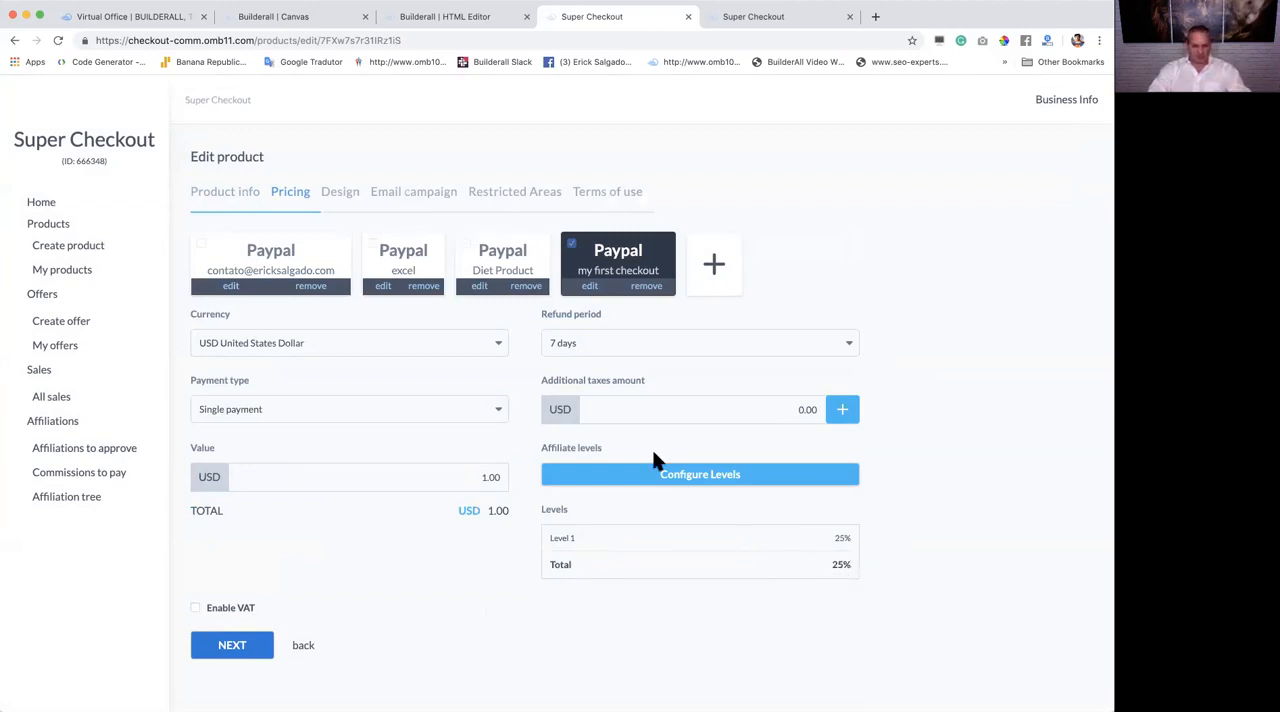
- Add affiliate Level 2 with a 25% commission and confirm the levels
left_click(703, 478)
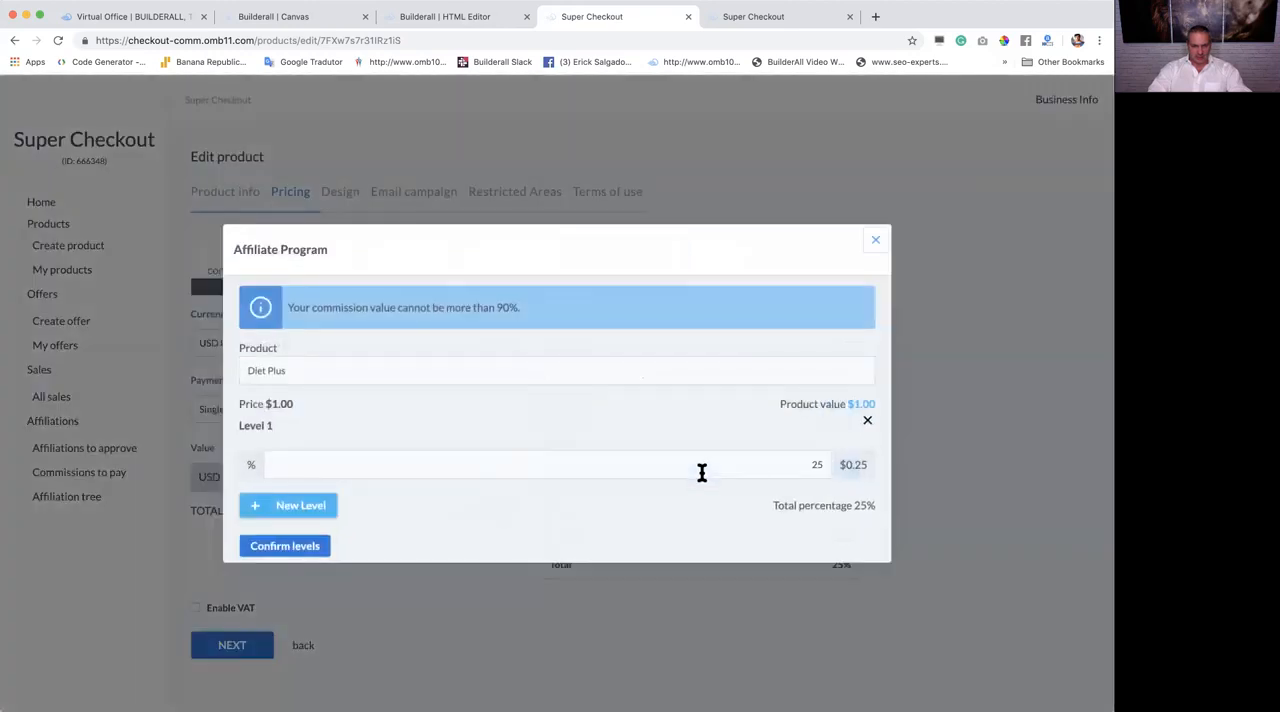
left_click(300, 507)
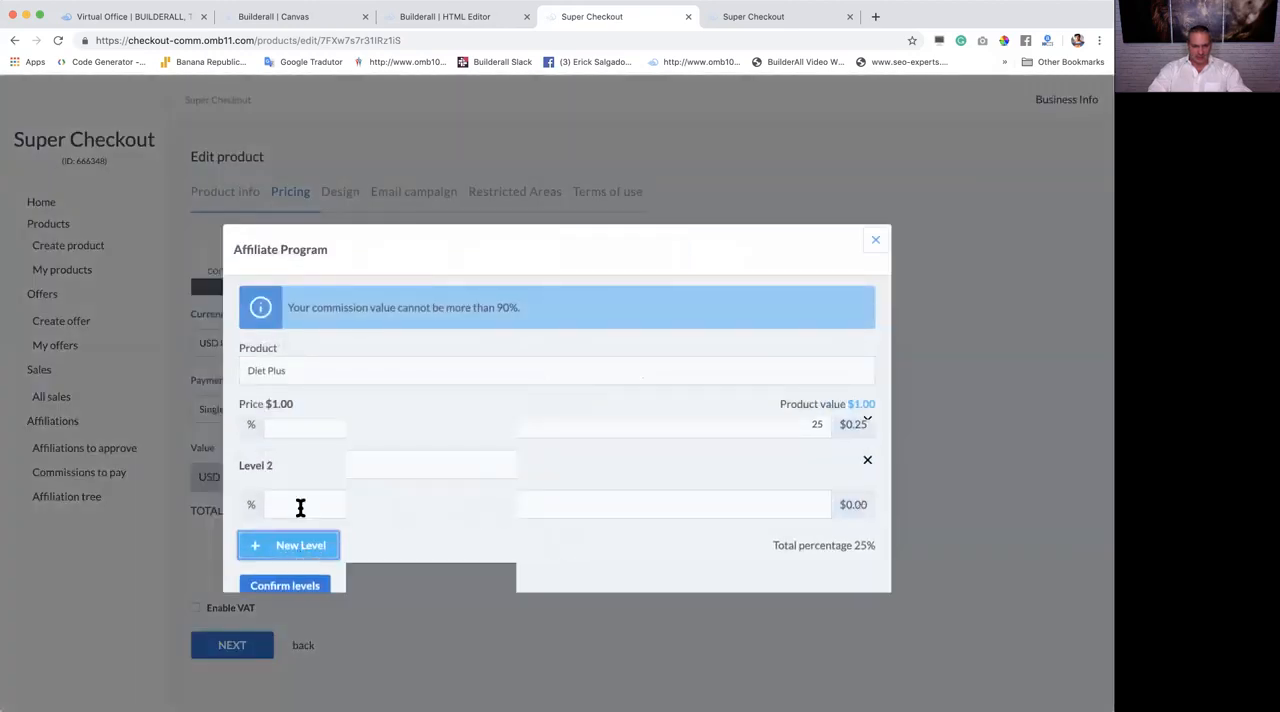
left_click(755, 507)
type("25")
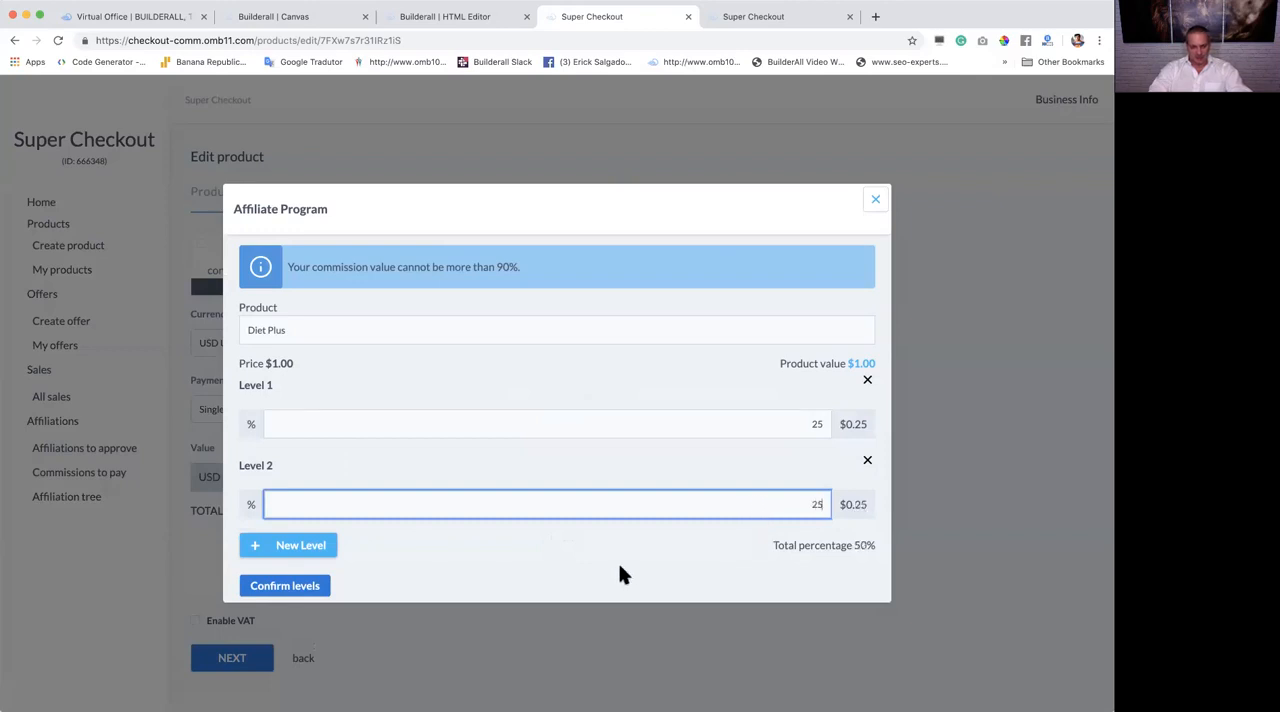
left_click(285, 588)
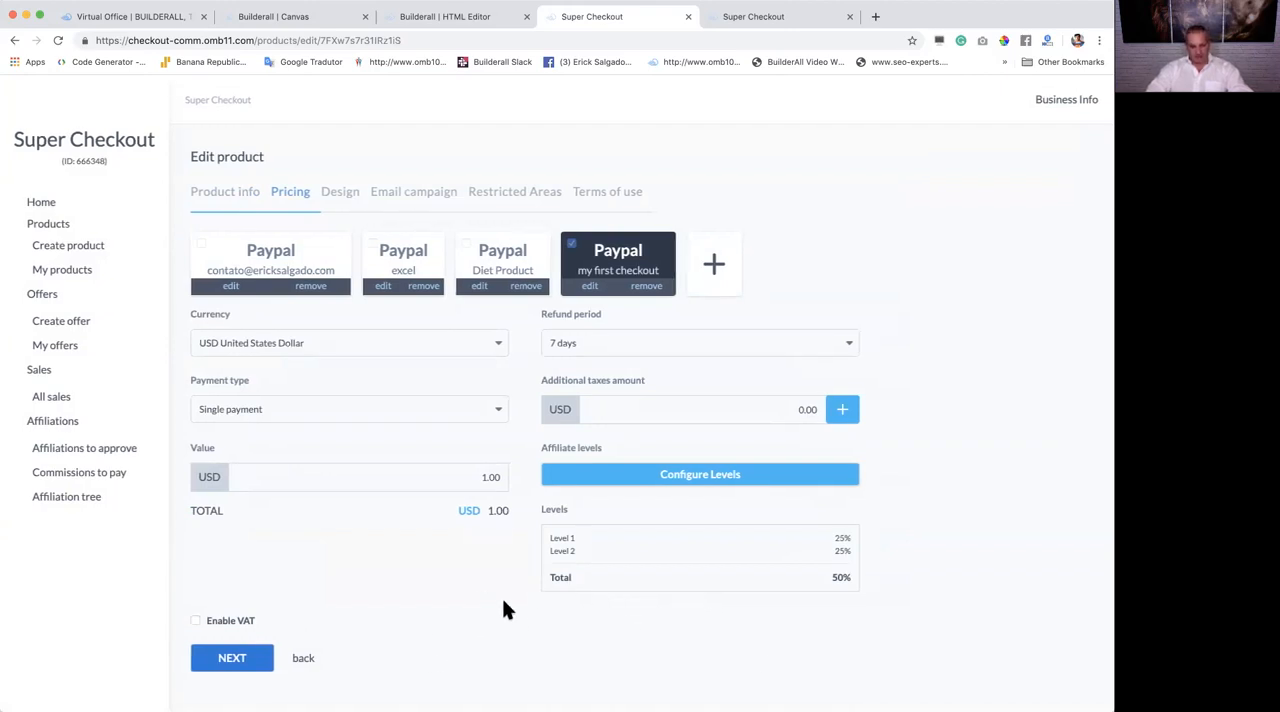
- In the product's design settings, keep Optin as the selling page and Thank You as the affiliation request page
left_click(229, 658)
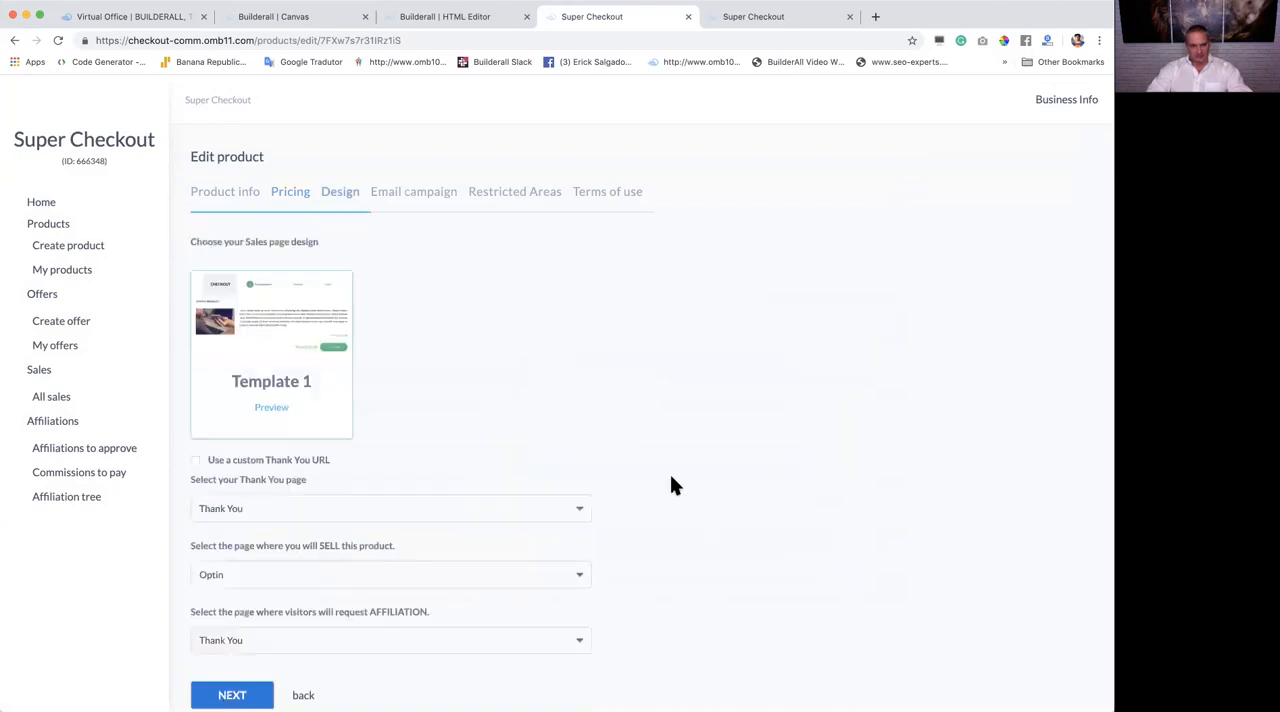
scroll(545, 517, "down", 1)
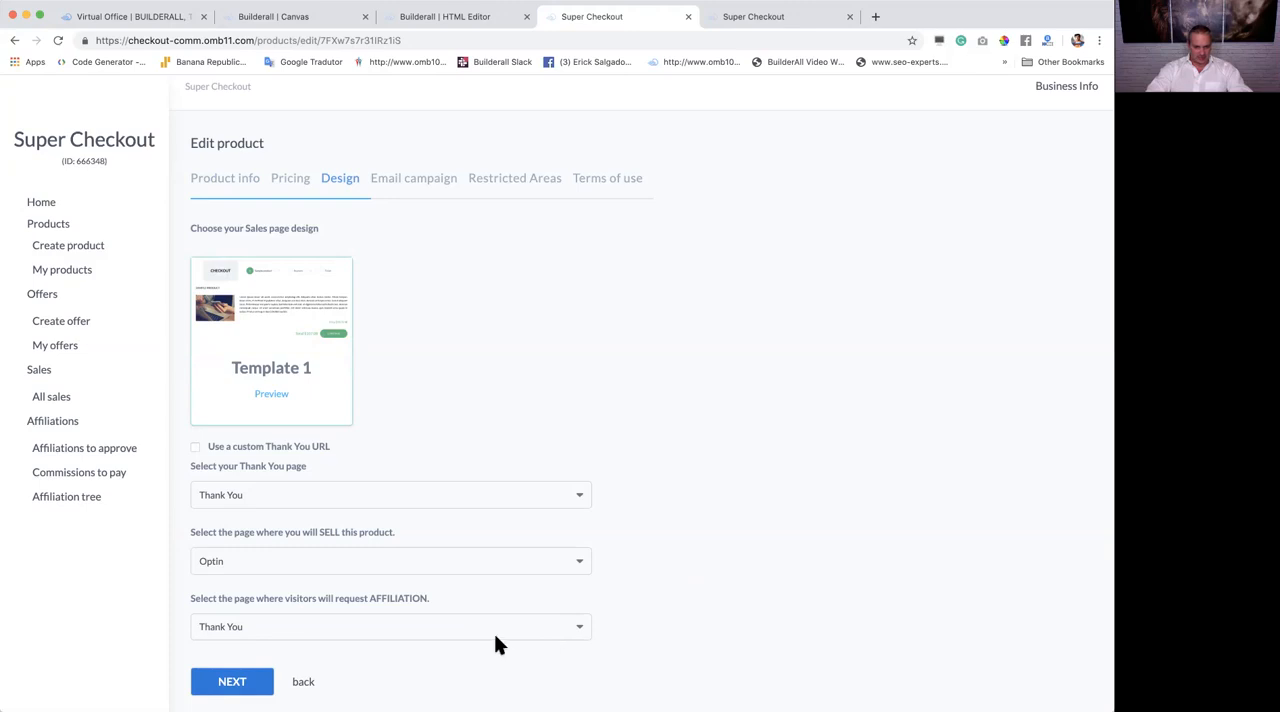
left_click(318, 628)
left_click(320, 636)
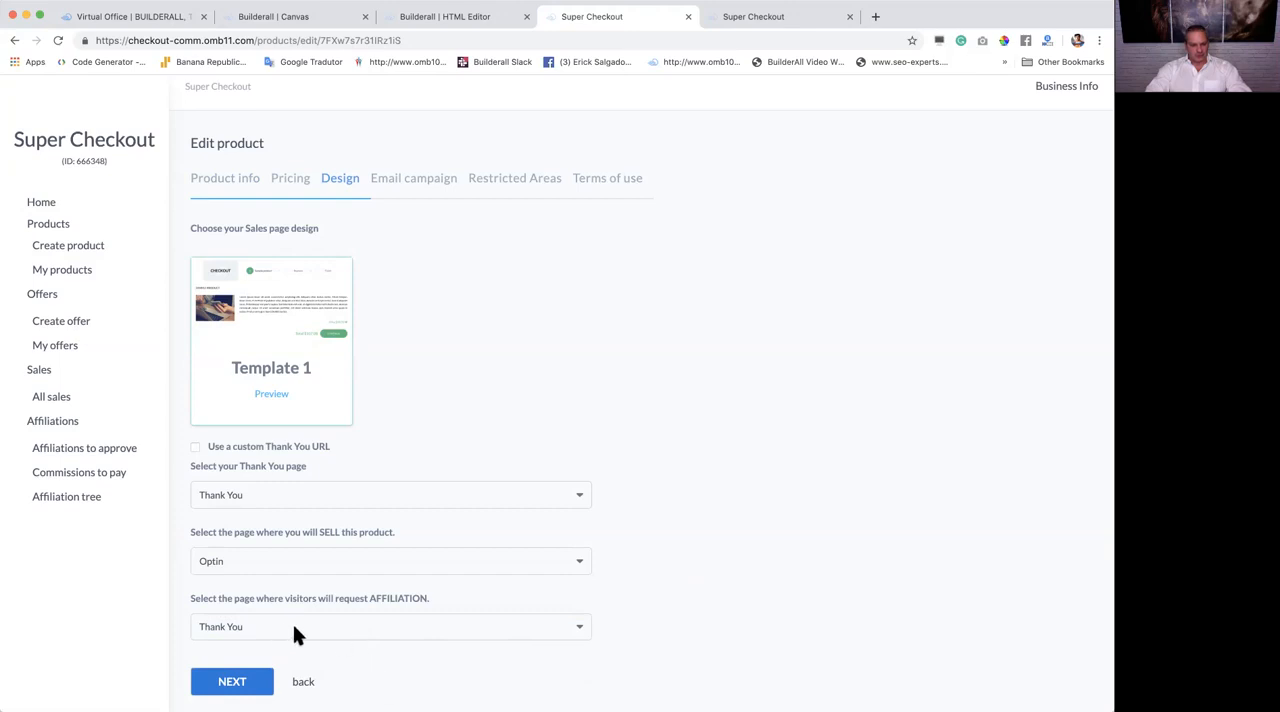
left_click(214, 562)
left_click(474, 562)
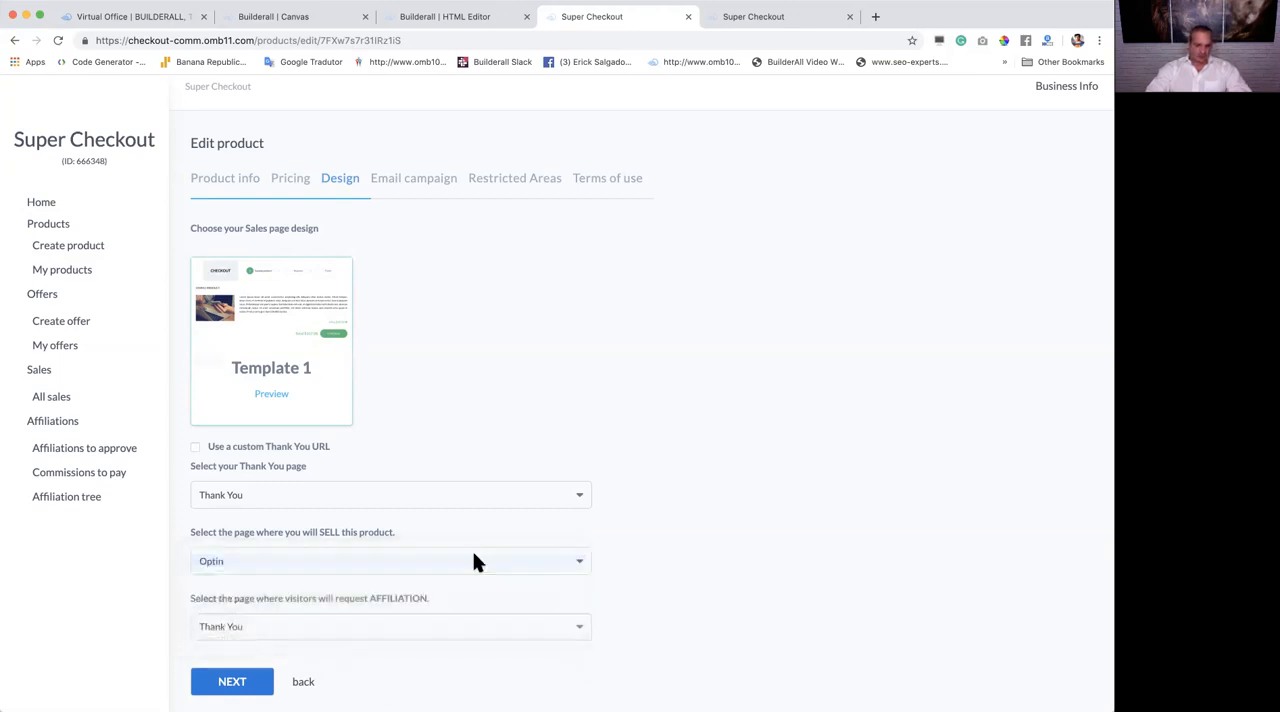
left_click(329, 630)
left_click(340, 640)
left_click(341, 635)
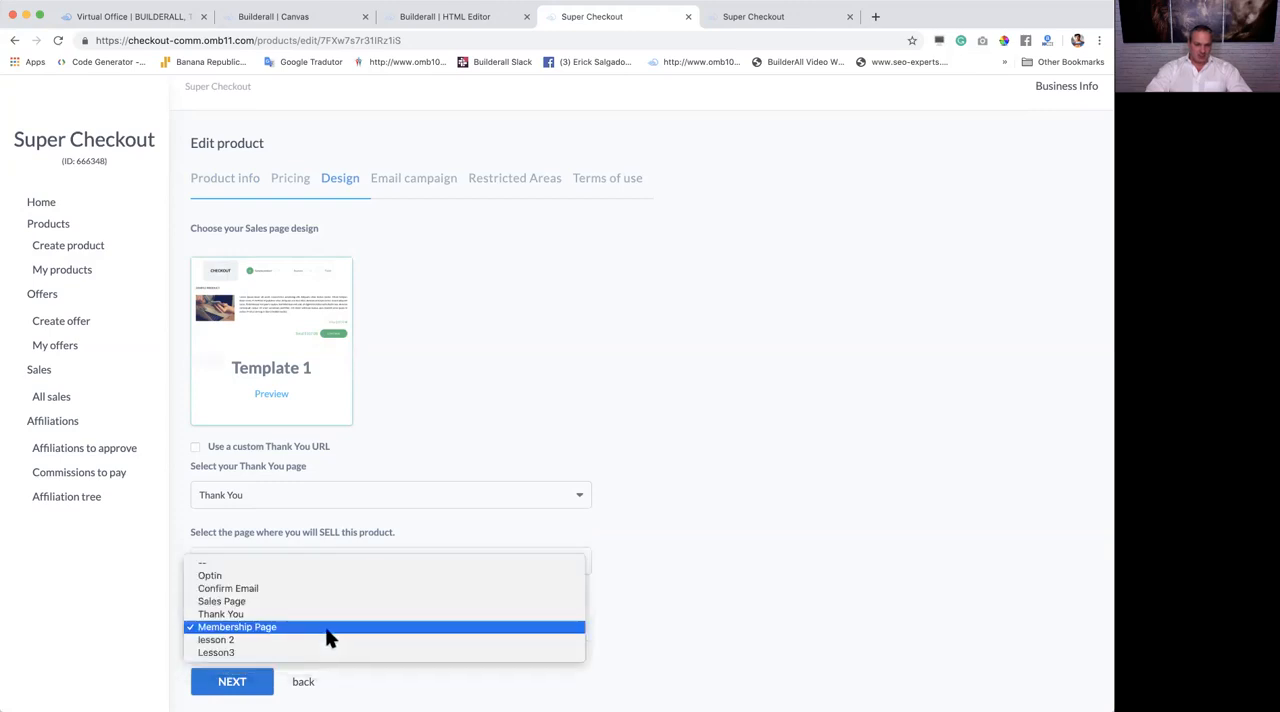
left_click(497, 612)
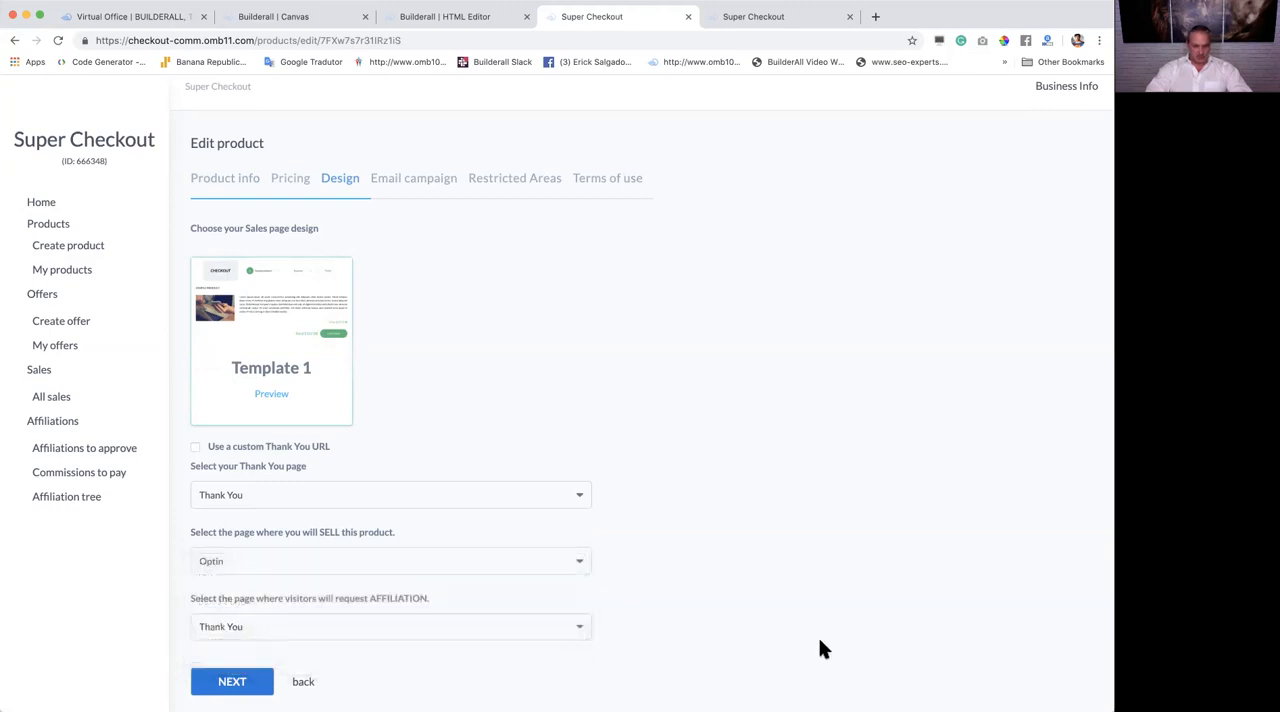
- Keep the My first list mailing list and the Membership restricted area, and accept the Terms and Conditions
left_click(232, 681)
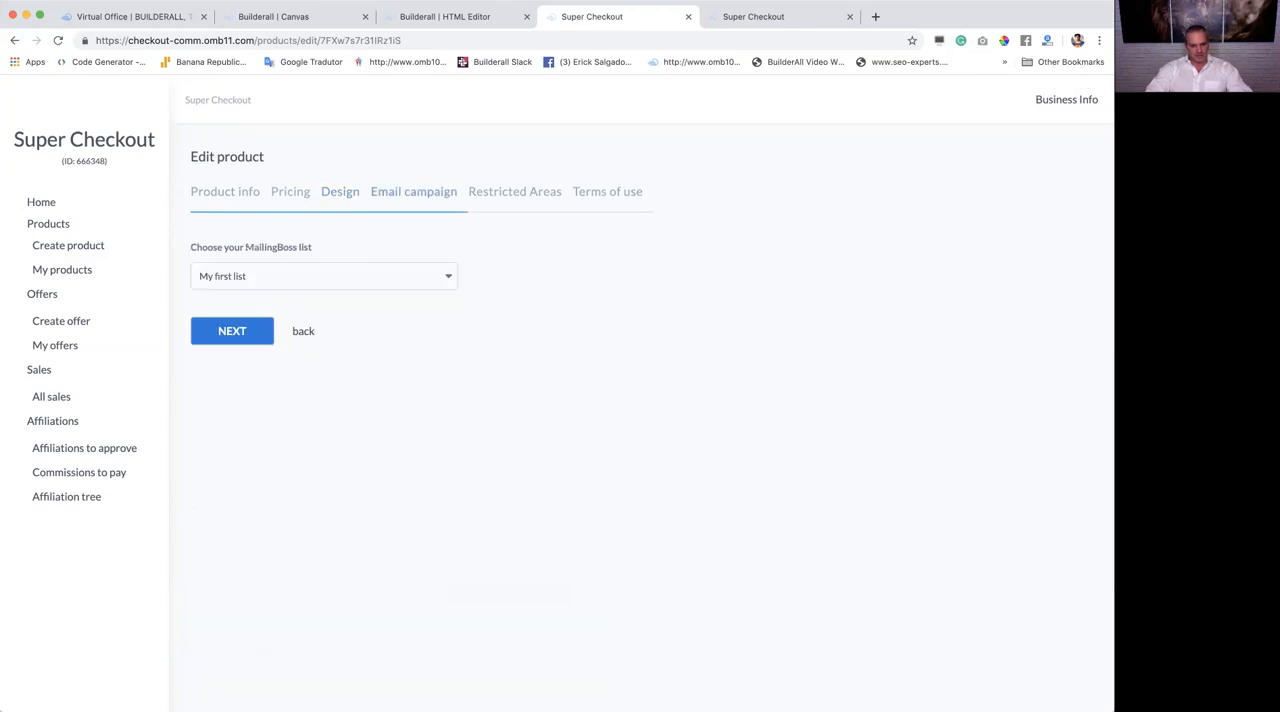
left_click(234, 330)
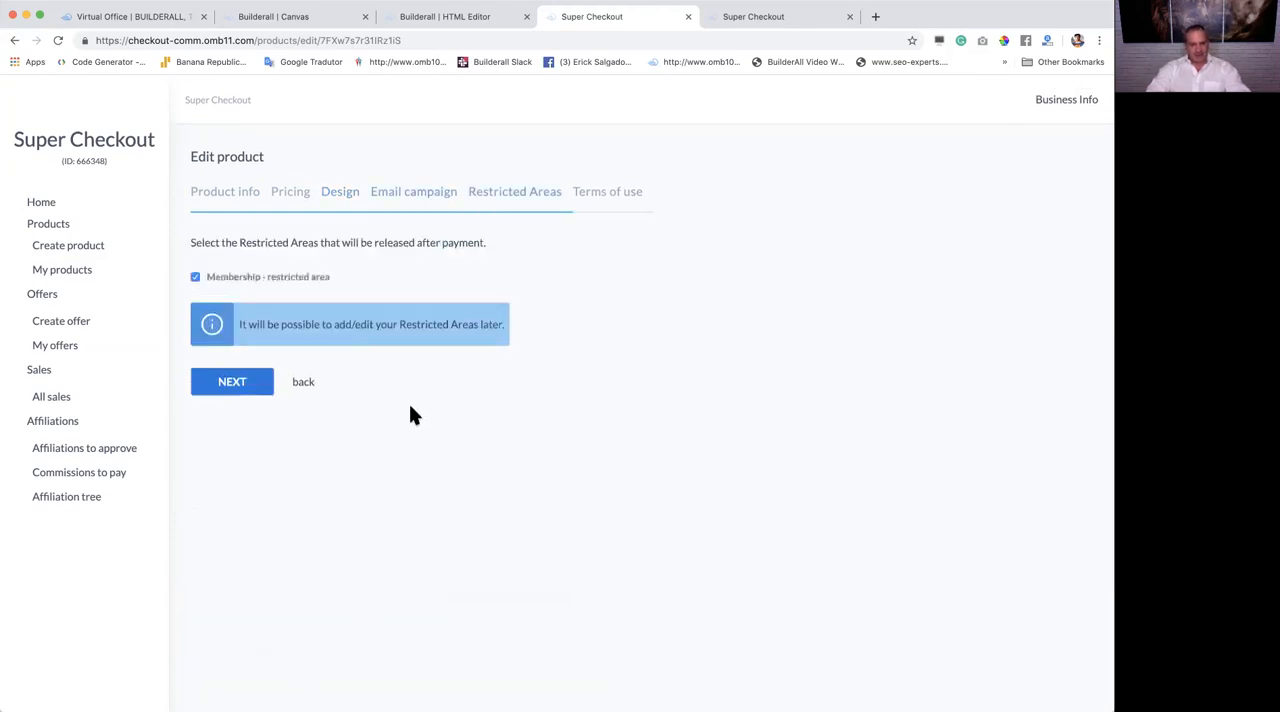
left_click(233, 382)
left_click(195, 533)
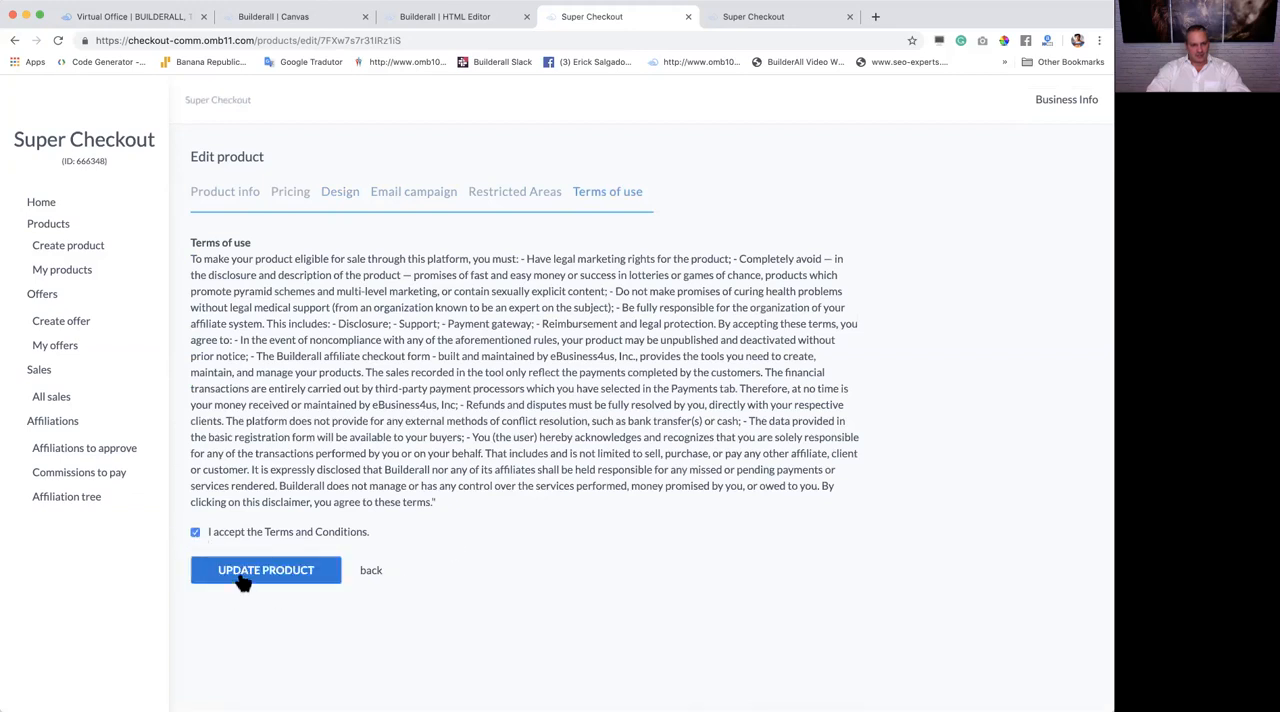
- Update the Diet Plus product, open its links and copy the Checkout URL
left_click(242, 578)
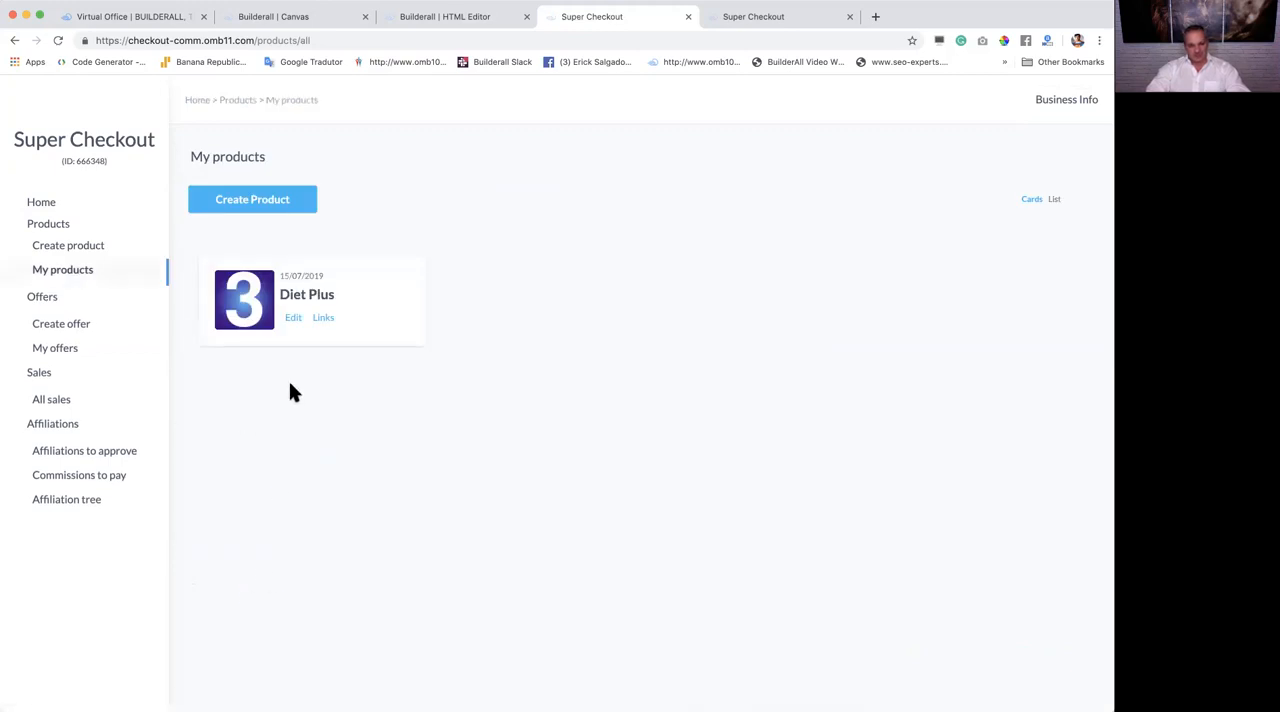
left_click(323, 320)
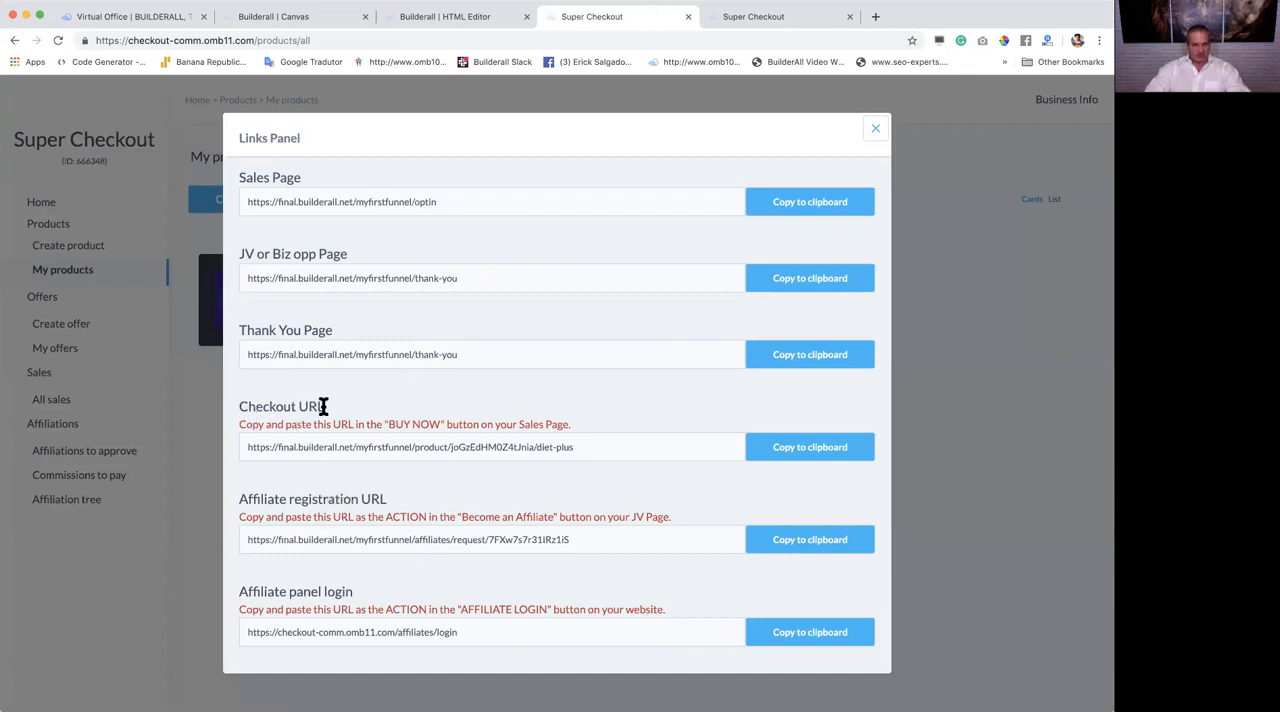
left_click_drag(572, 447, 241, 441)
key("super+c")
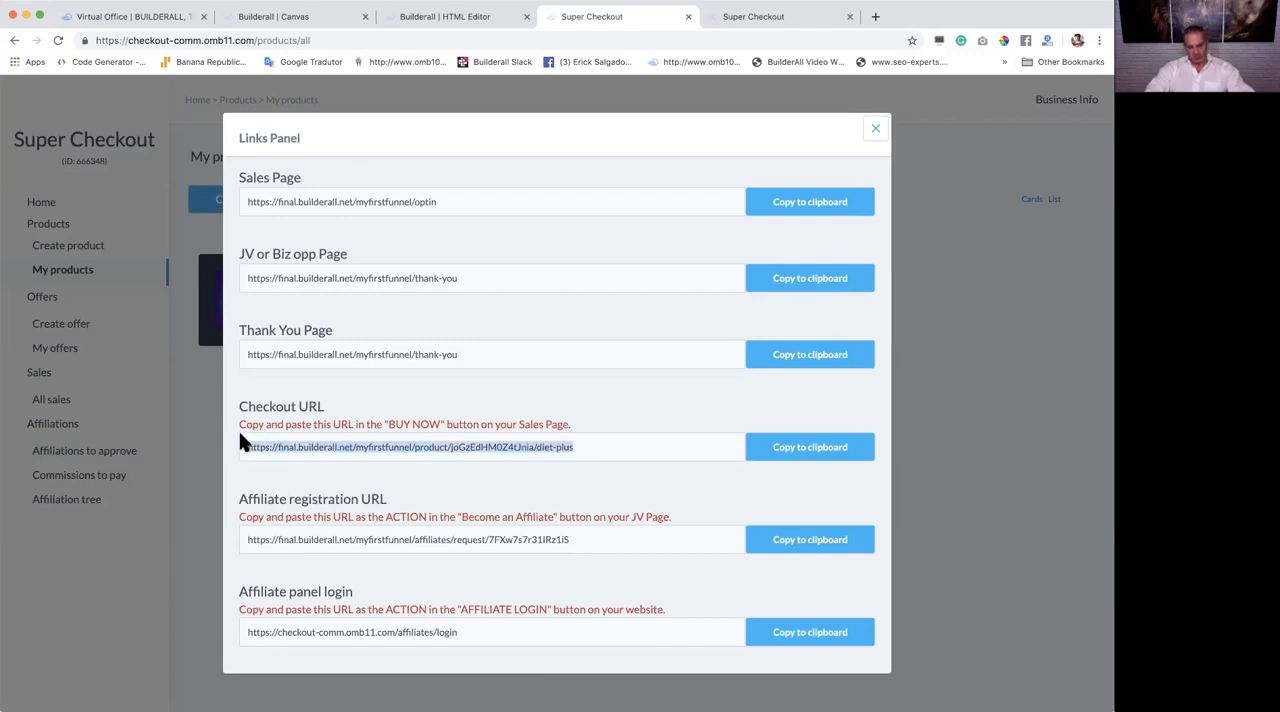
- In the HTML editor's Sales Page, replace the Buy Now button's web address with the copied Diet Plus Checkout URL
left_click(484, 18)
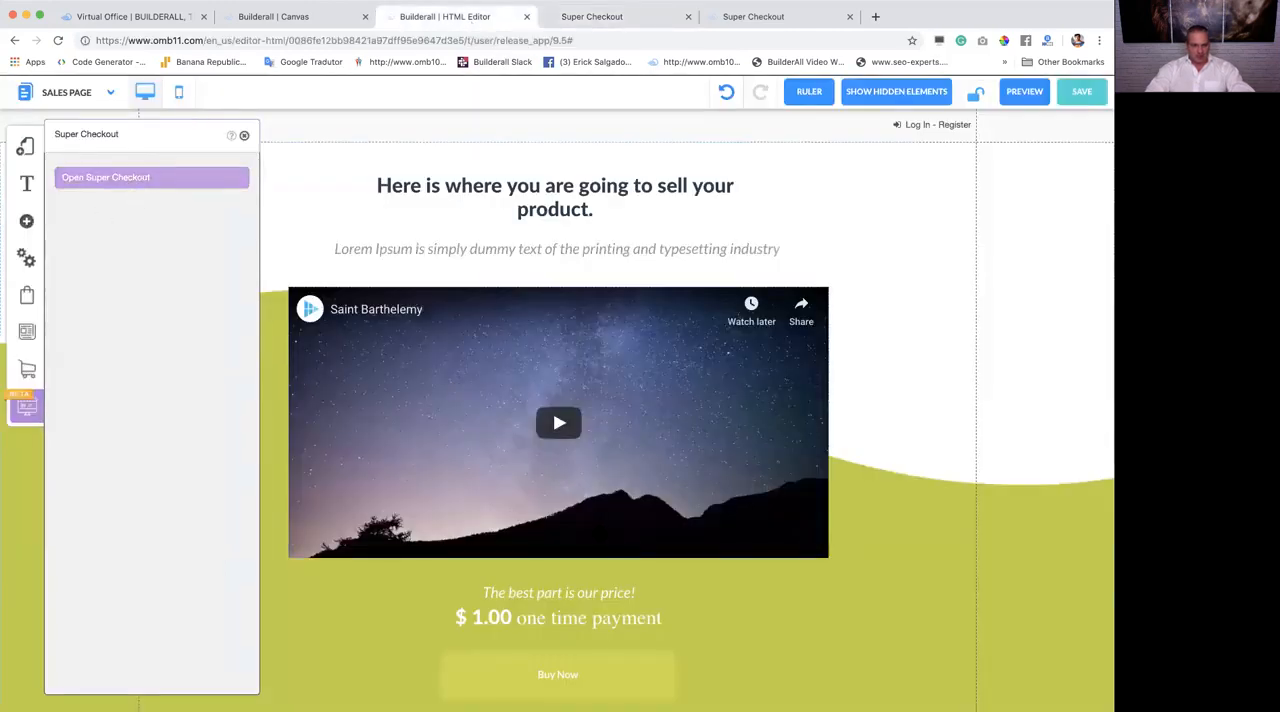
scroll(591, 545, "down", 3)
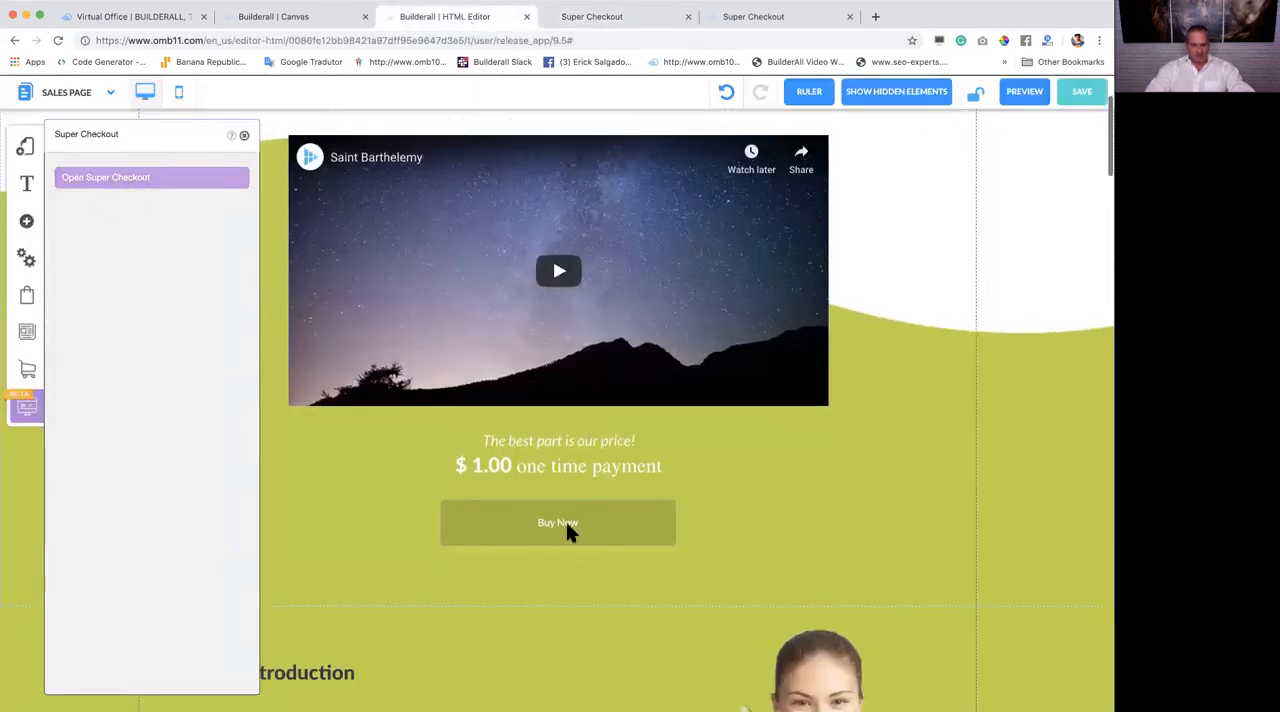
left_click(567, 523)
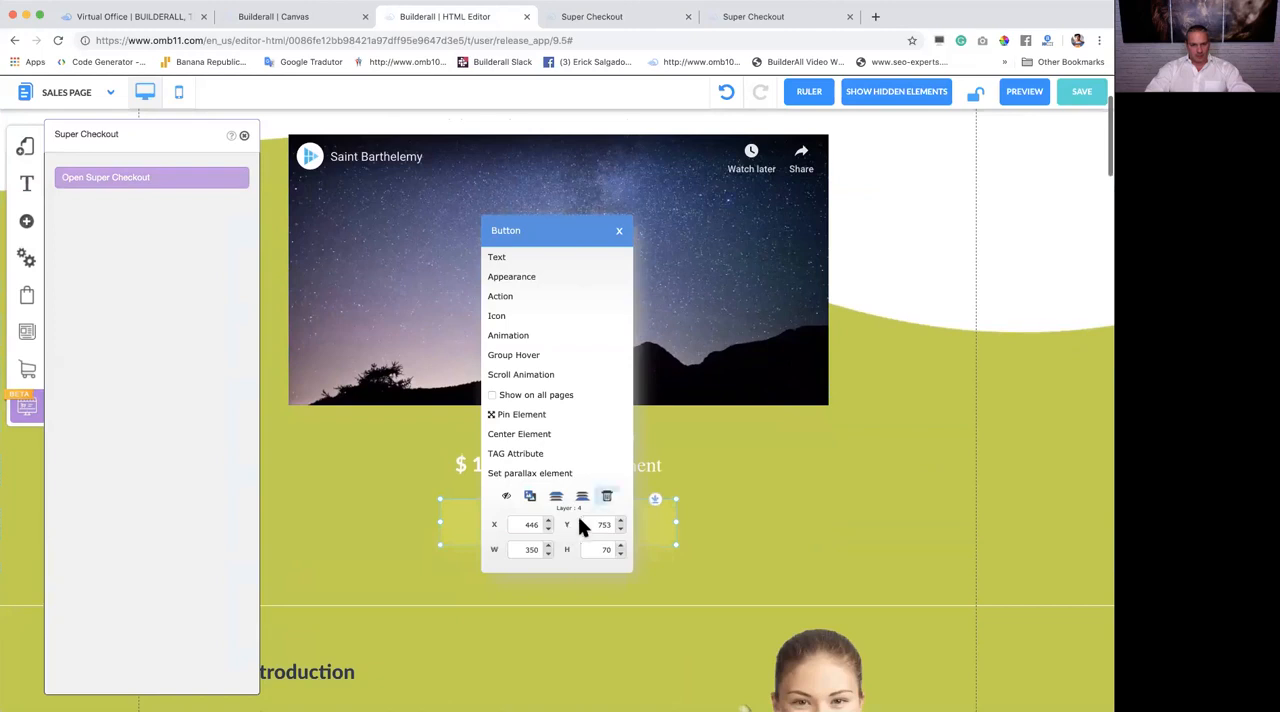
left_click(513, 296)
left_click_drag(686, 173, 369, 166)
key("super+v")
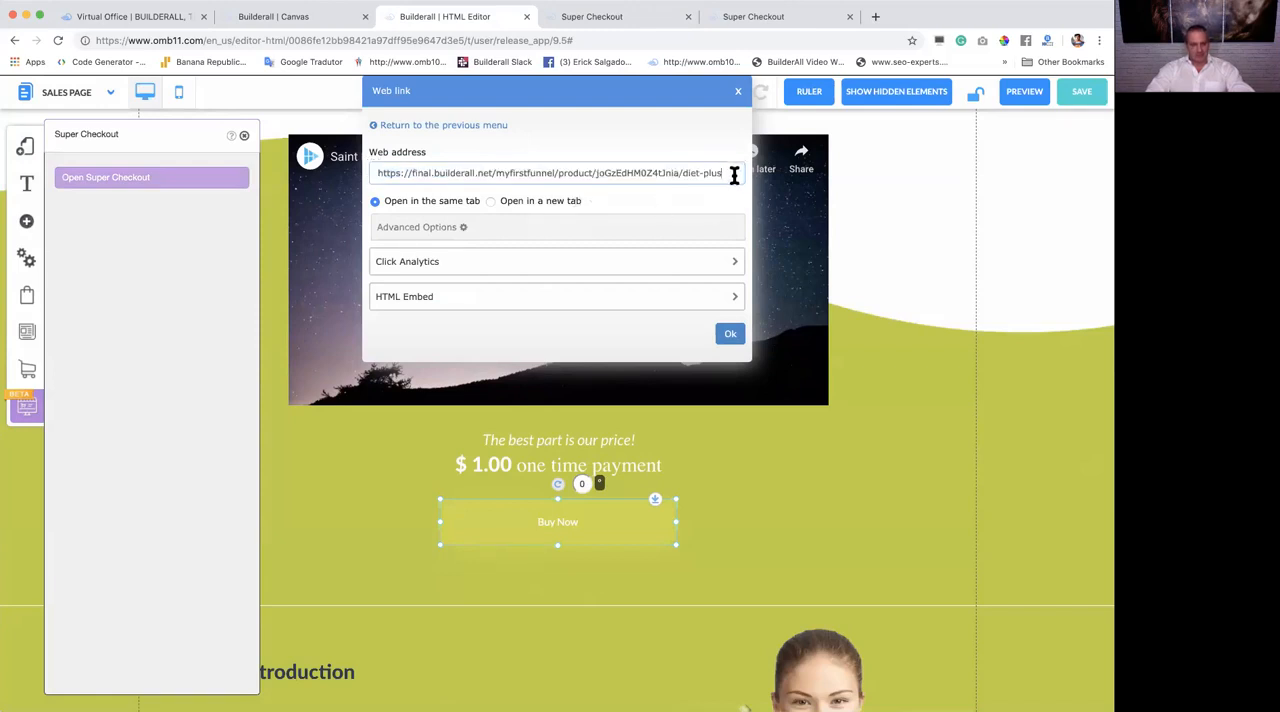
left_click(735, 338)
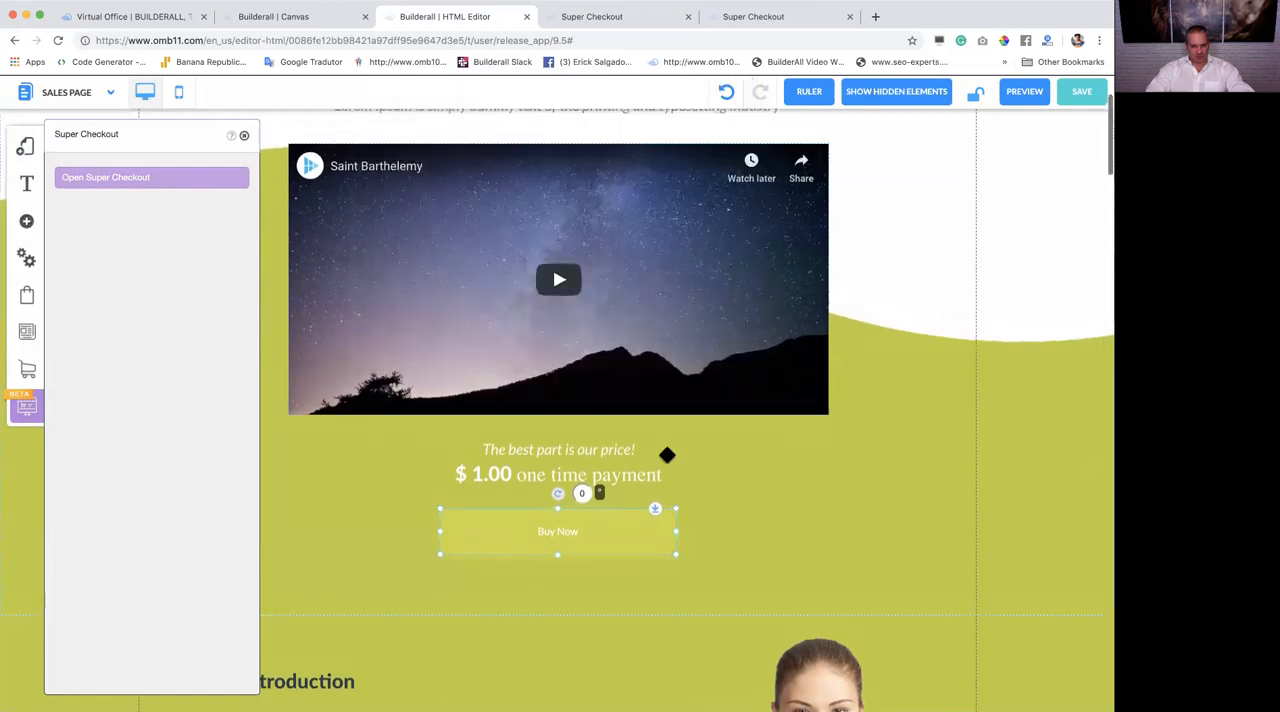
- Replace the web address of the Register Now button in the Checkout section with the Diet Plus Checkout URL
scroll(574, 500, "down", 2)
scroll(655, 509, "down", 10)
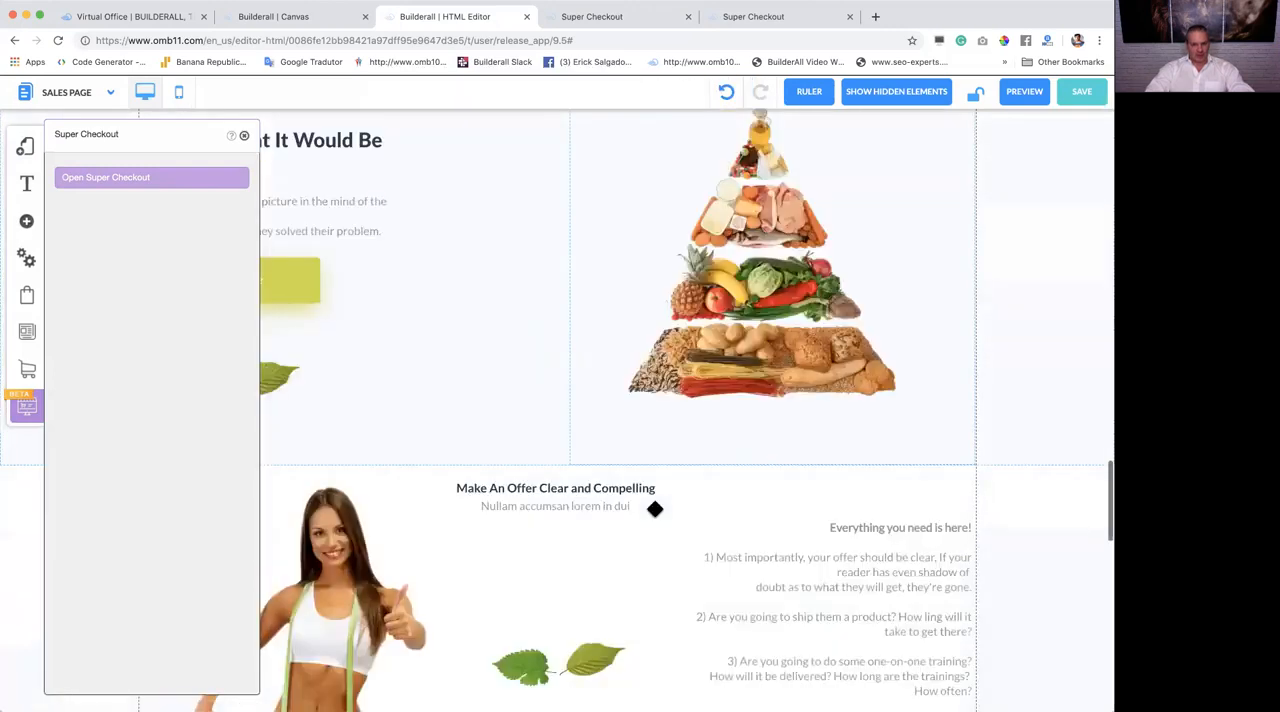
left_click(591, 502)
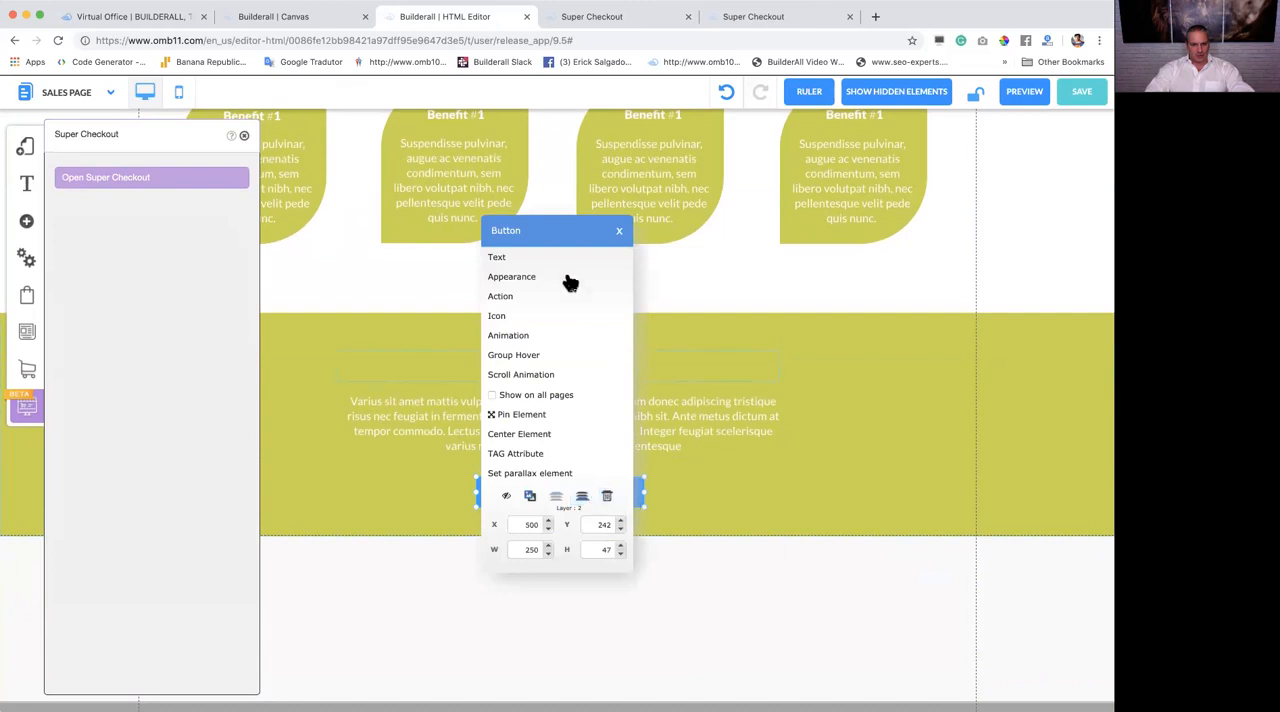
left_click(522, 300)
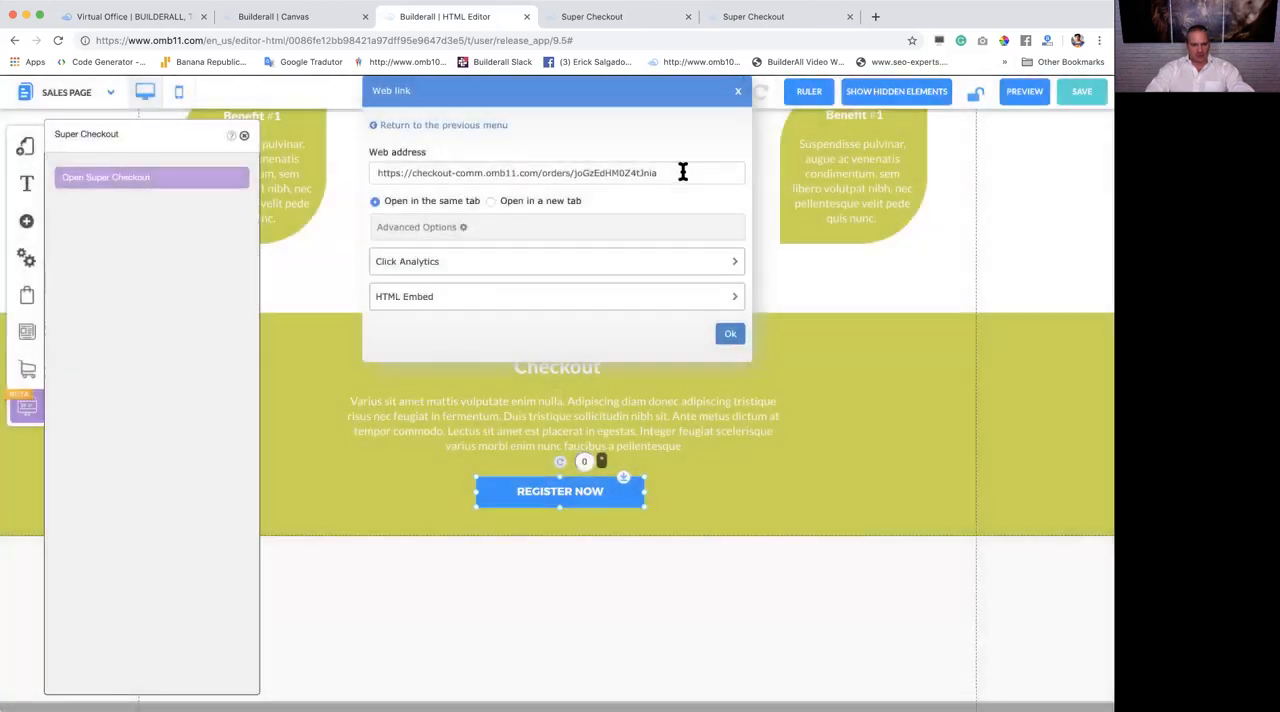
left_click_drag(680, 172, 393, 168)
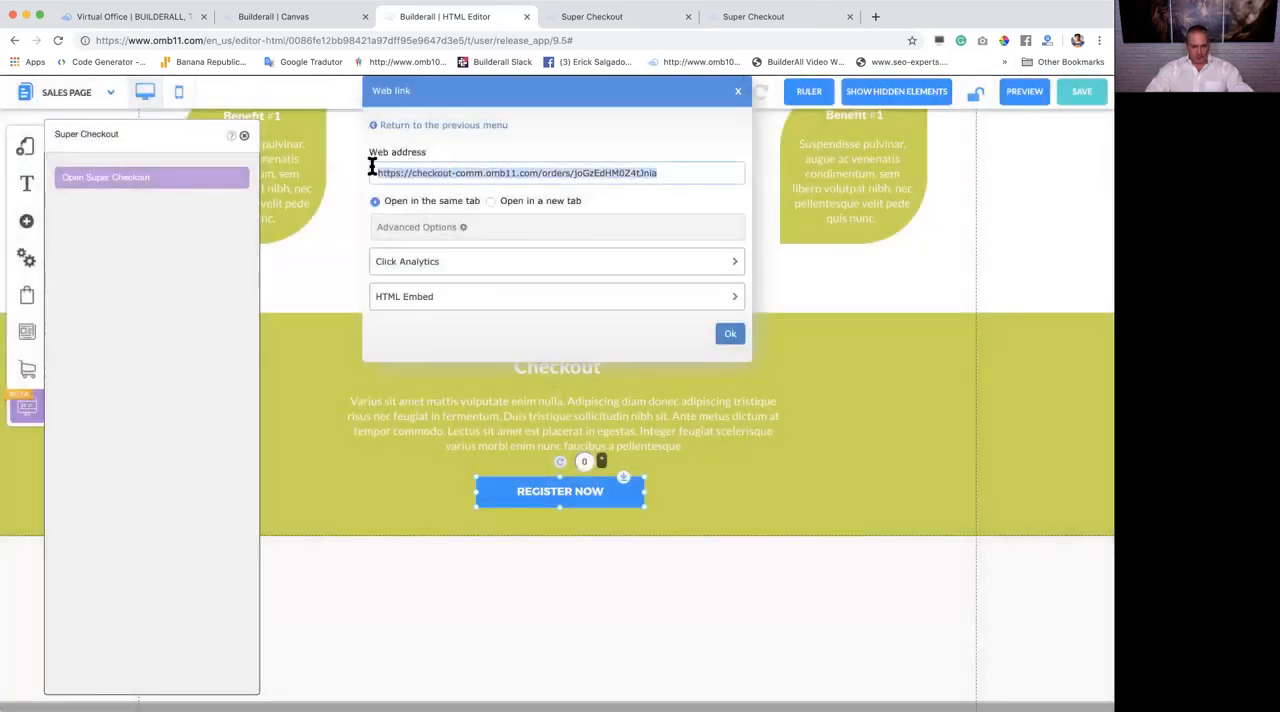
key("ctrl+v")
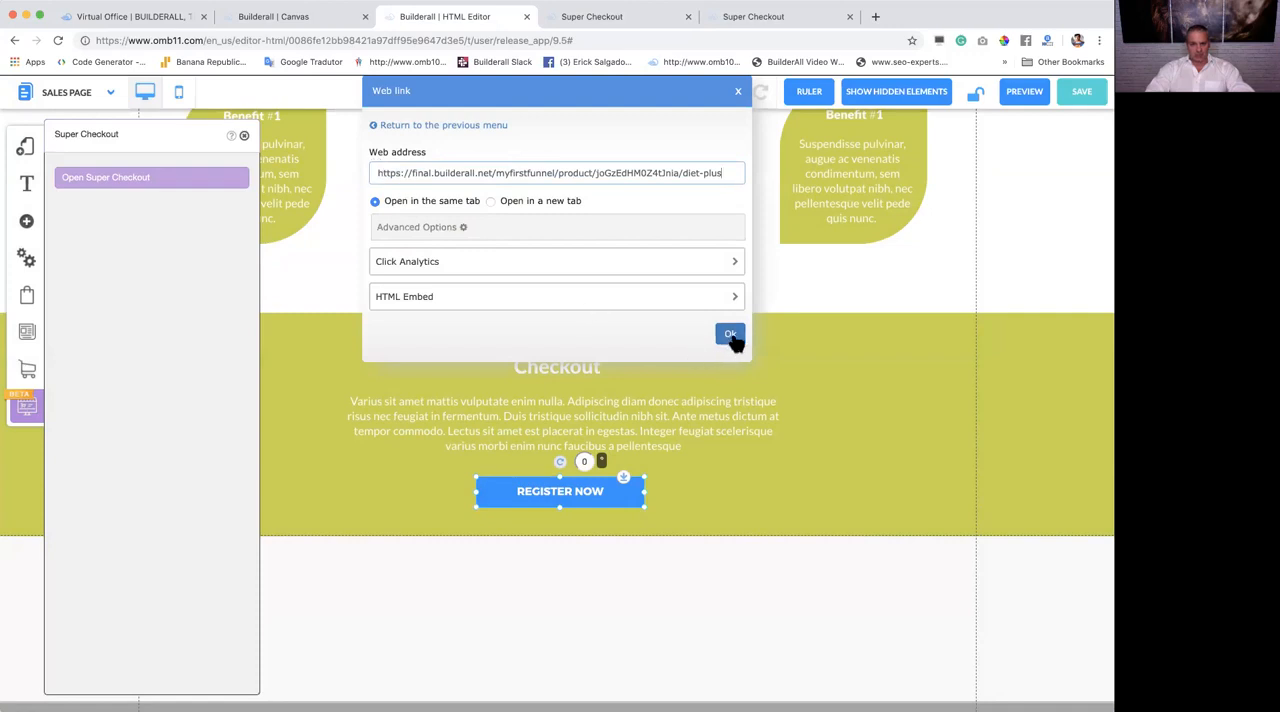
left_click(730, 334)
left_click(853, 477)
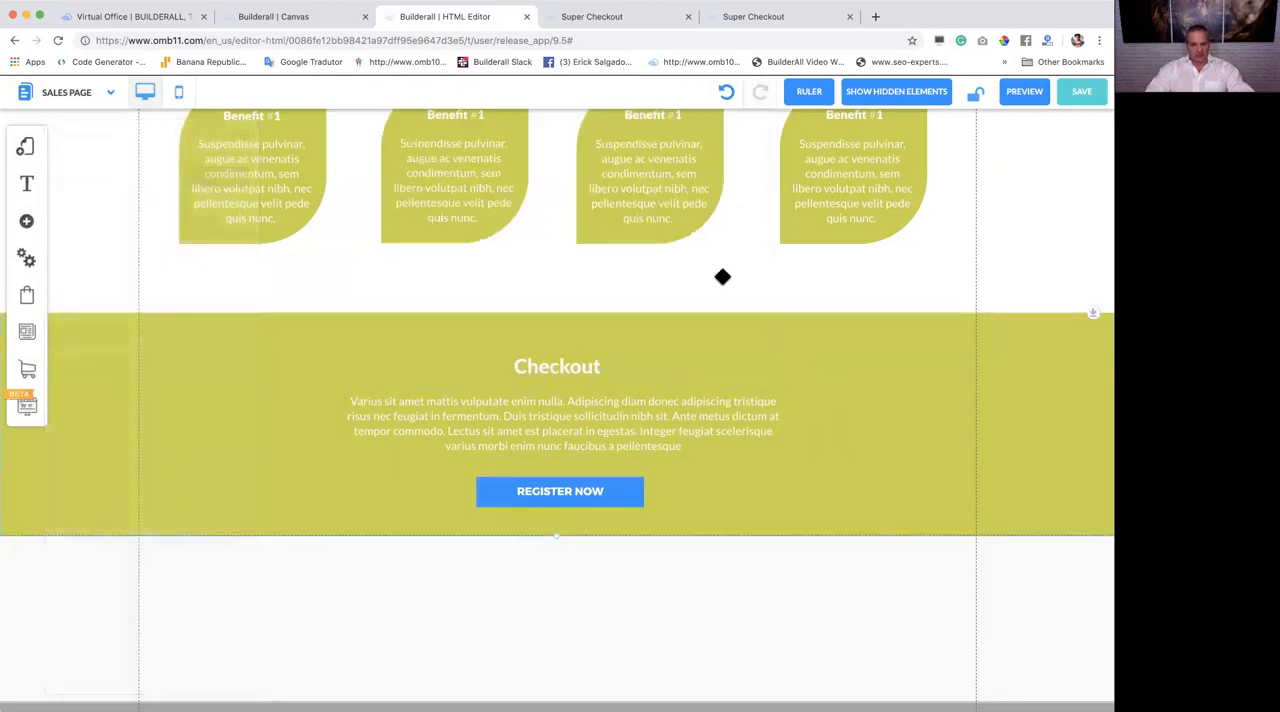
- Copy the Affiliate registration URL from the Super Checkout product links and open the Default Layout's Thank You page in the HTML editor
left_click(612, 17)
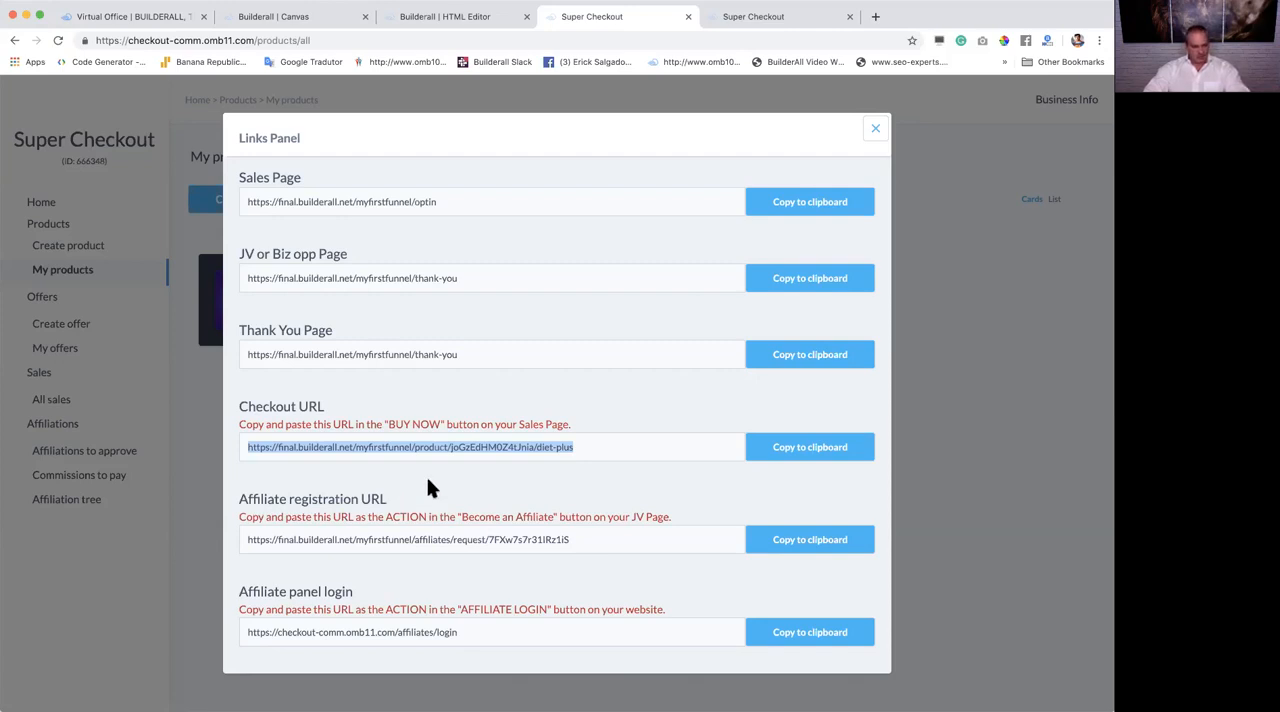
left_click_drag(572, 539, 243, 543)
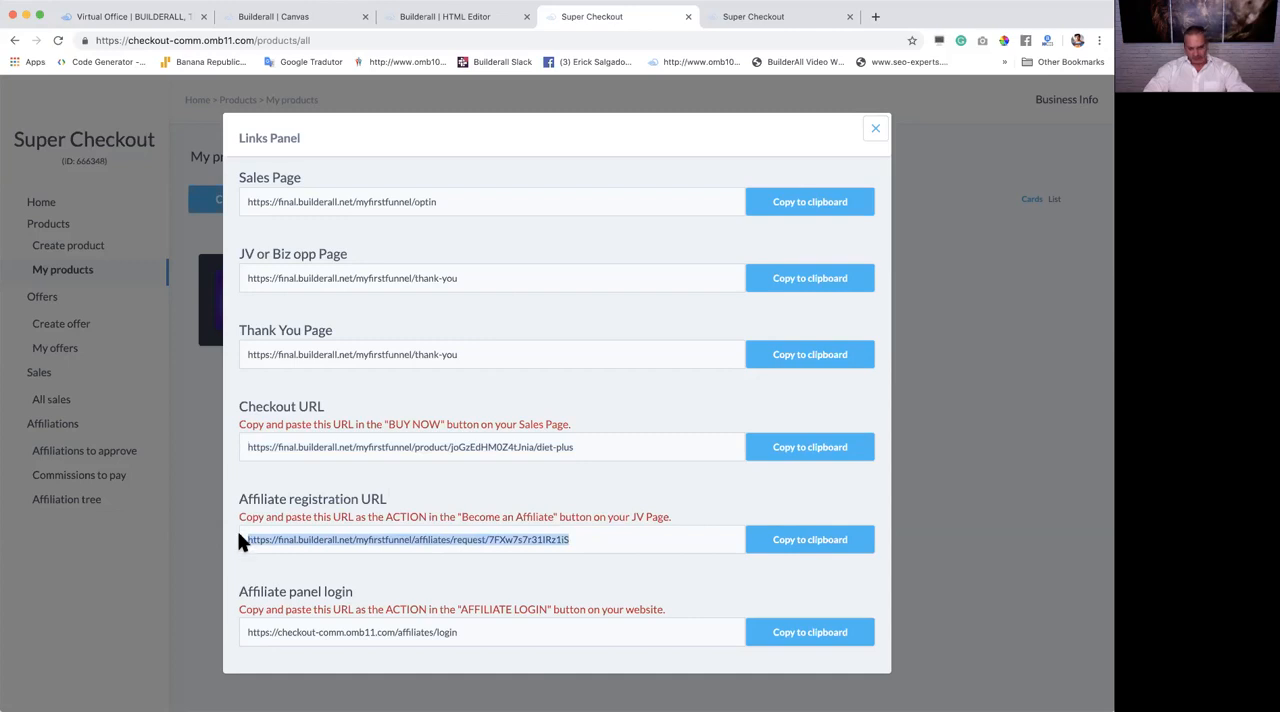
left_click(474, 14)
scroll(445, 345, "up", 15)
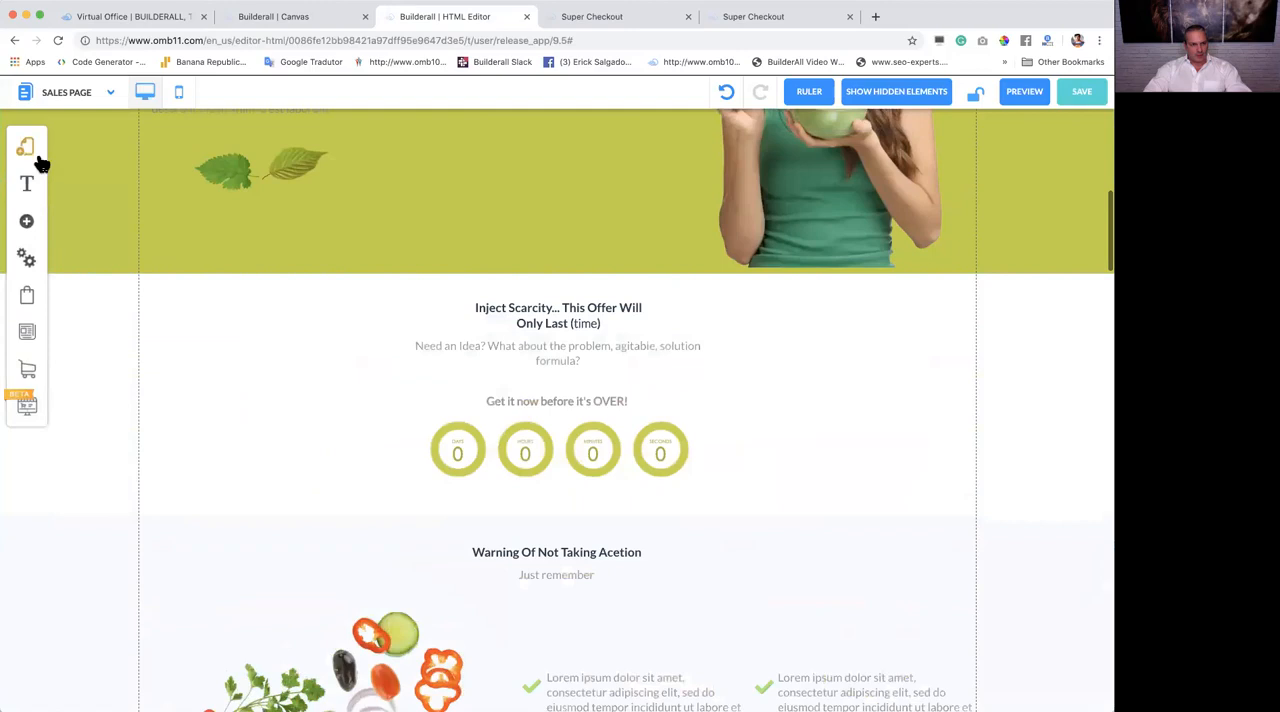
left_click(26, 147)
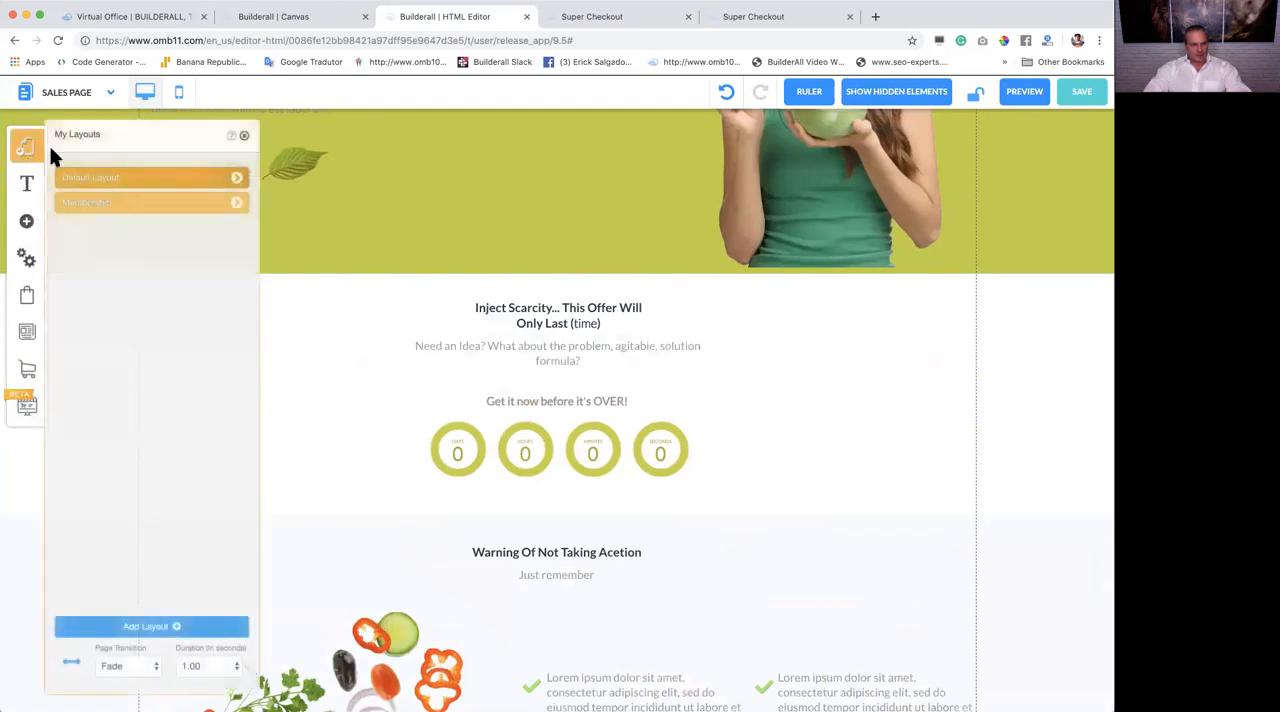
left_click(237, 179)
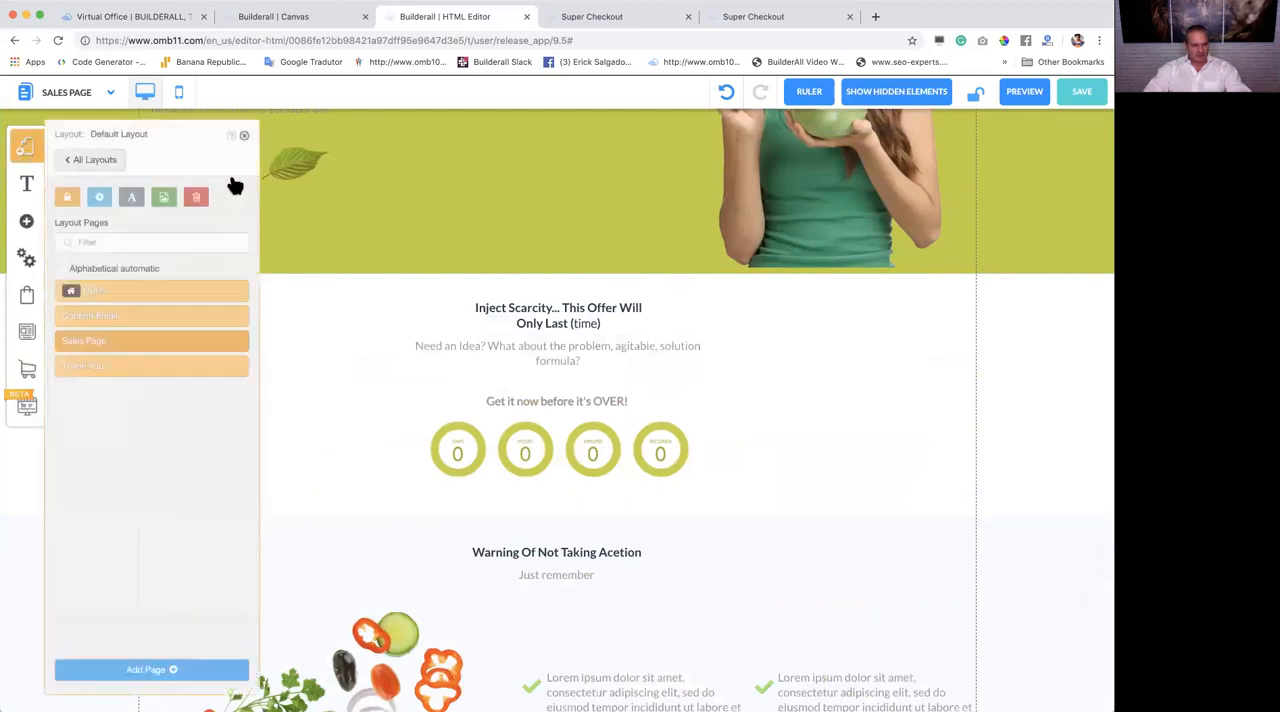
left_click(90, 370)
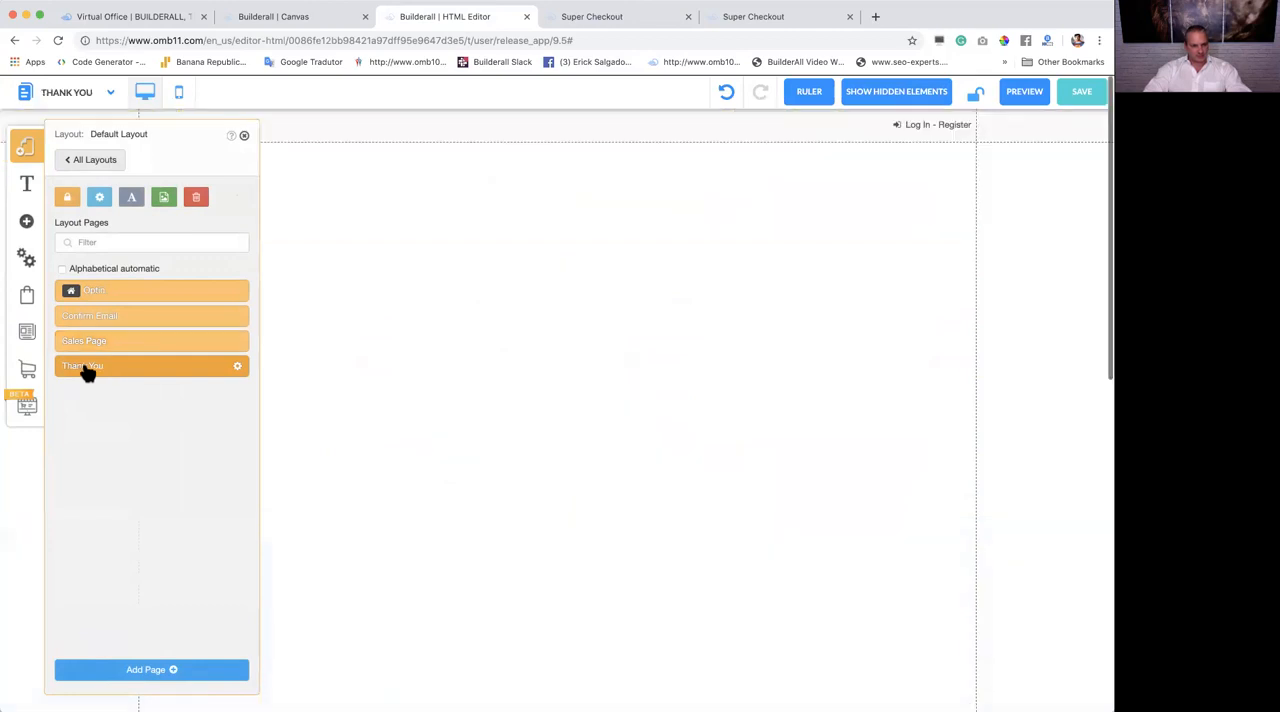
left_click(244, 137)
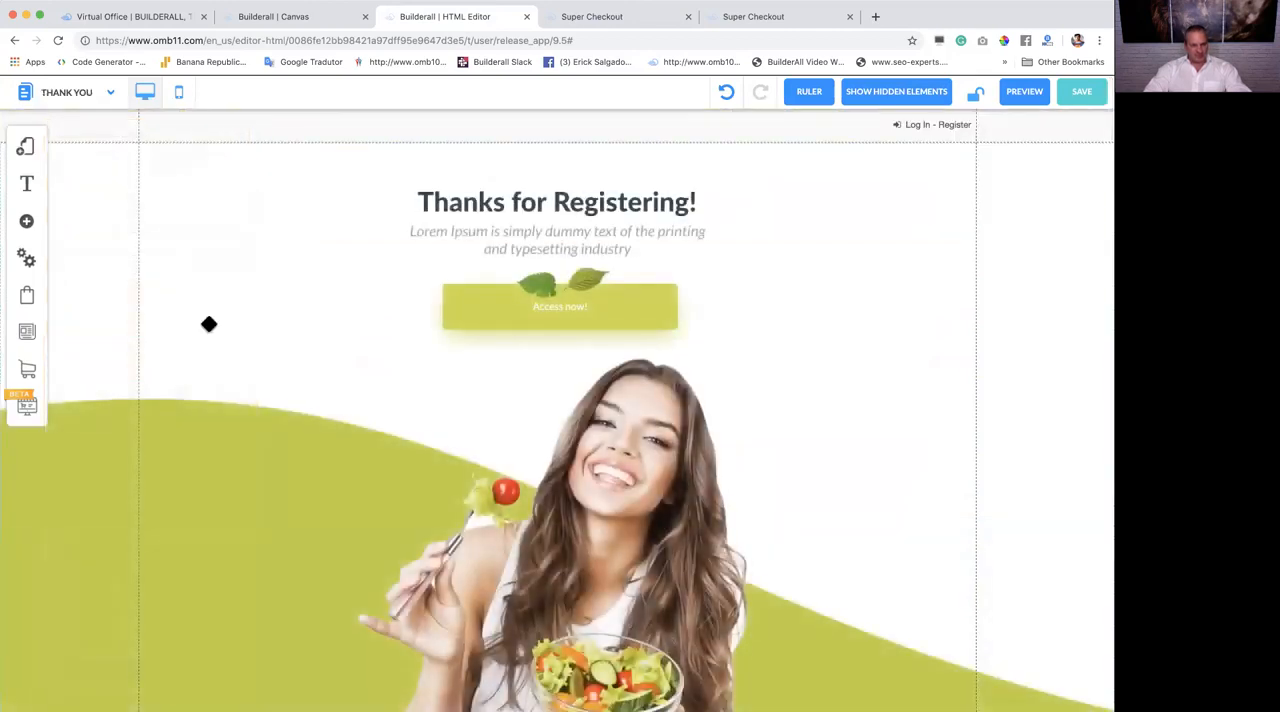
- Shift the Access now! button and its leaves to the left, and place a duplicate of both beside them
left_click_drag(632, 320, 474, 320)
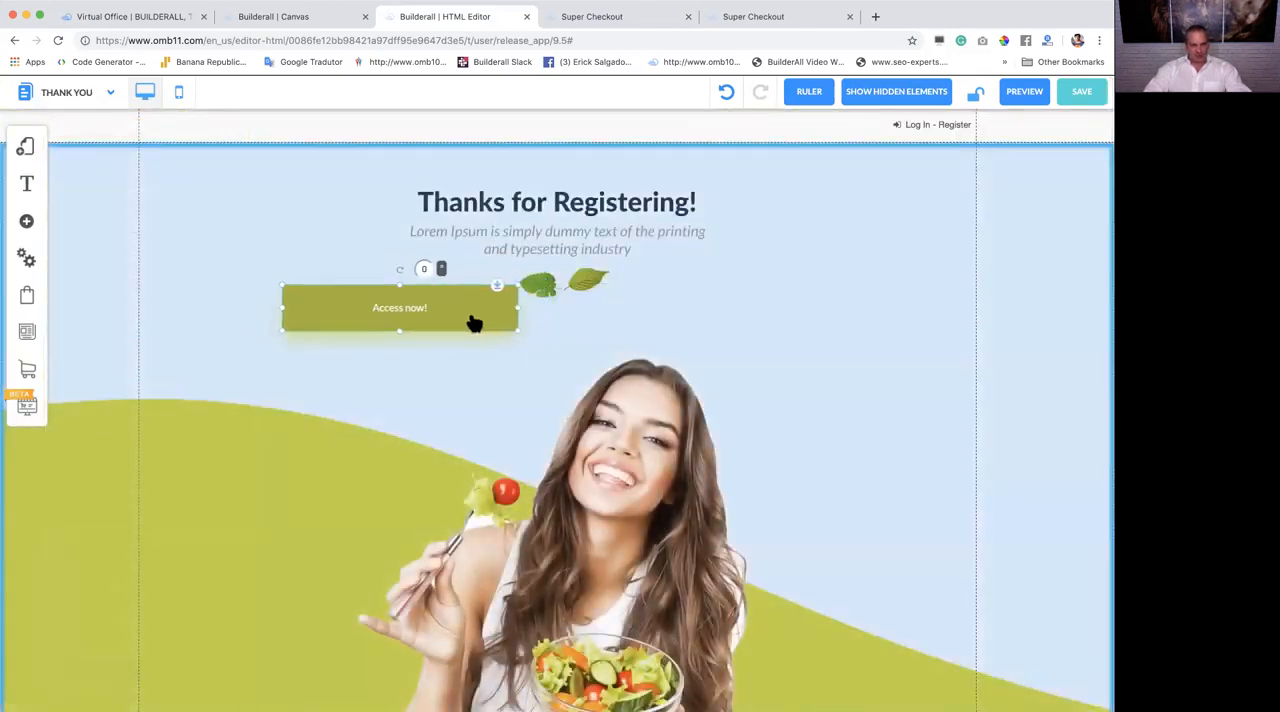
left_click_drag(609, 289, 384, 284)
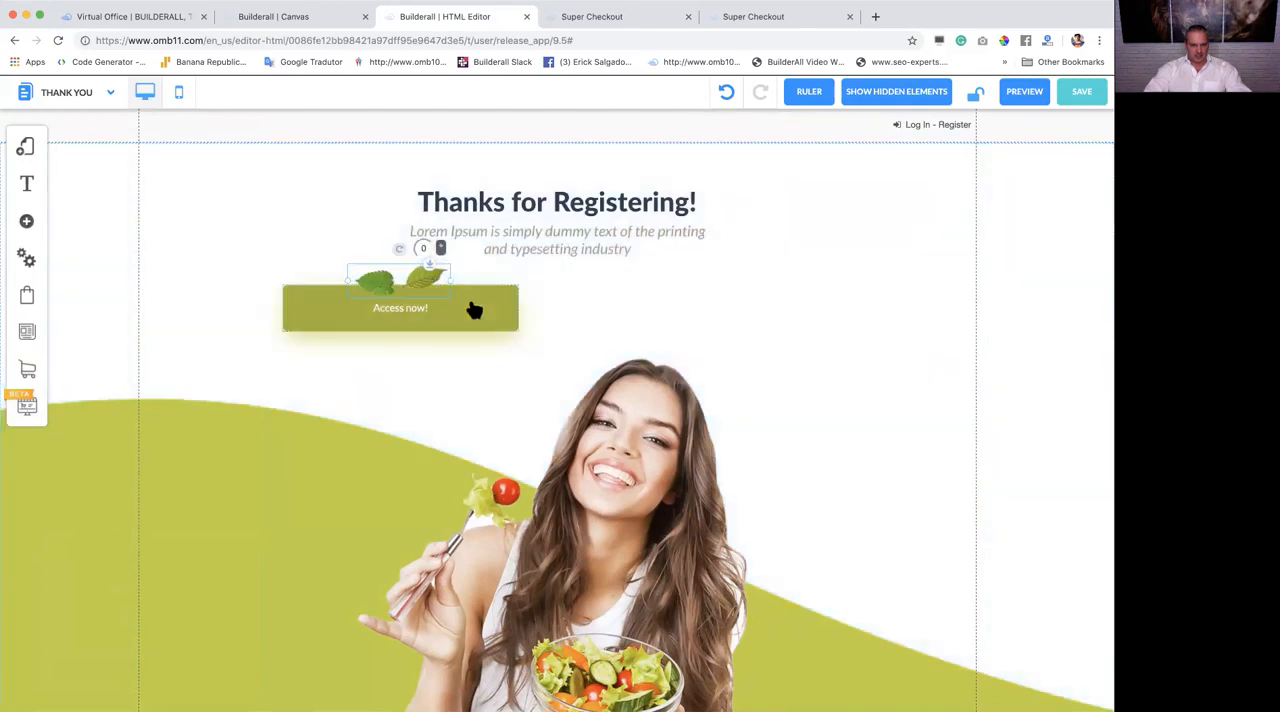
left_click(474, 311)
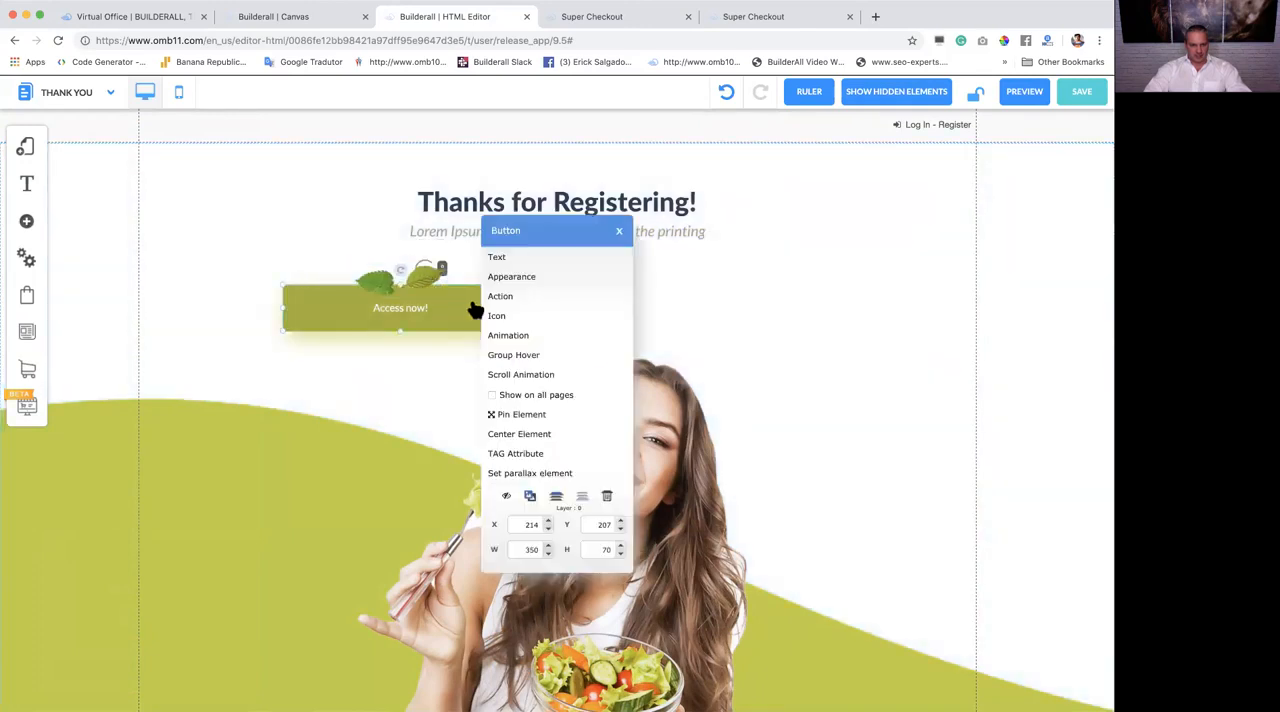
left_click(530, 497)
left_click_drag(451, 314, 690, 305)
left_click(400, 283)
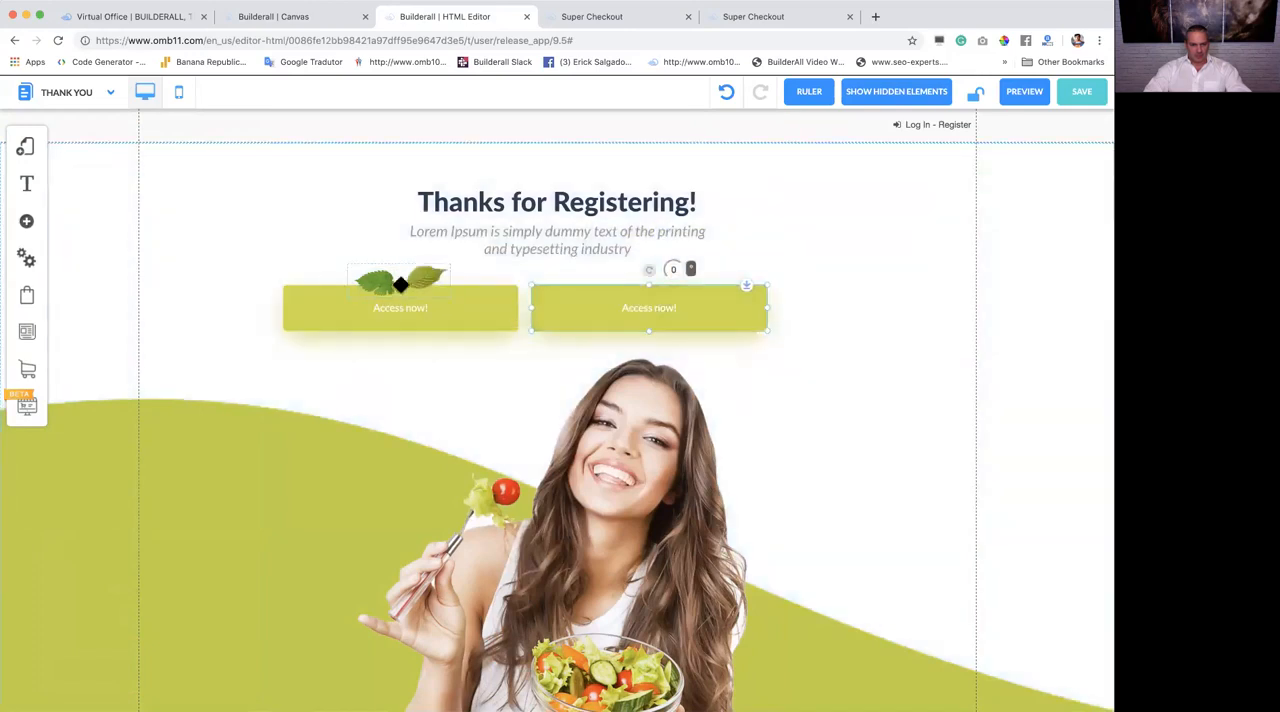
key("super+v")
left_click_drag(403, 288, 647, 282)
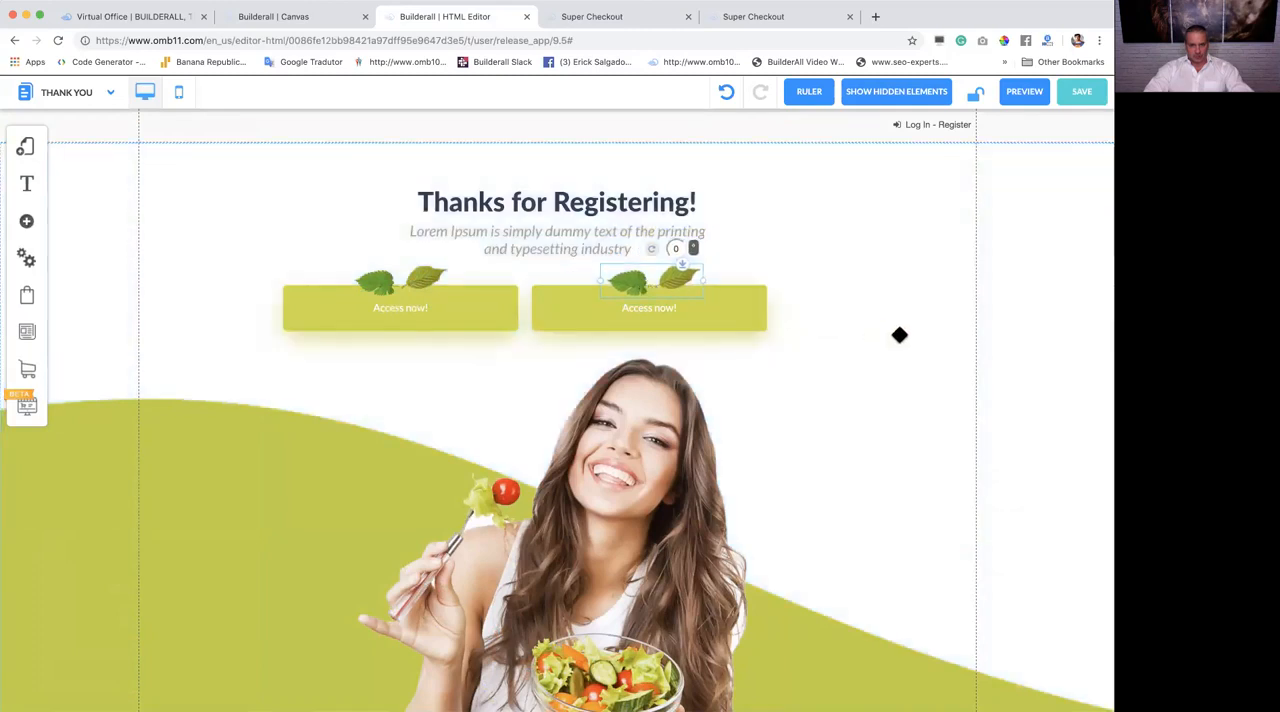
- Change the duplicated button's text to Become an Affiliate
right_click(651, 309)
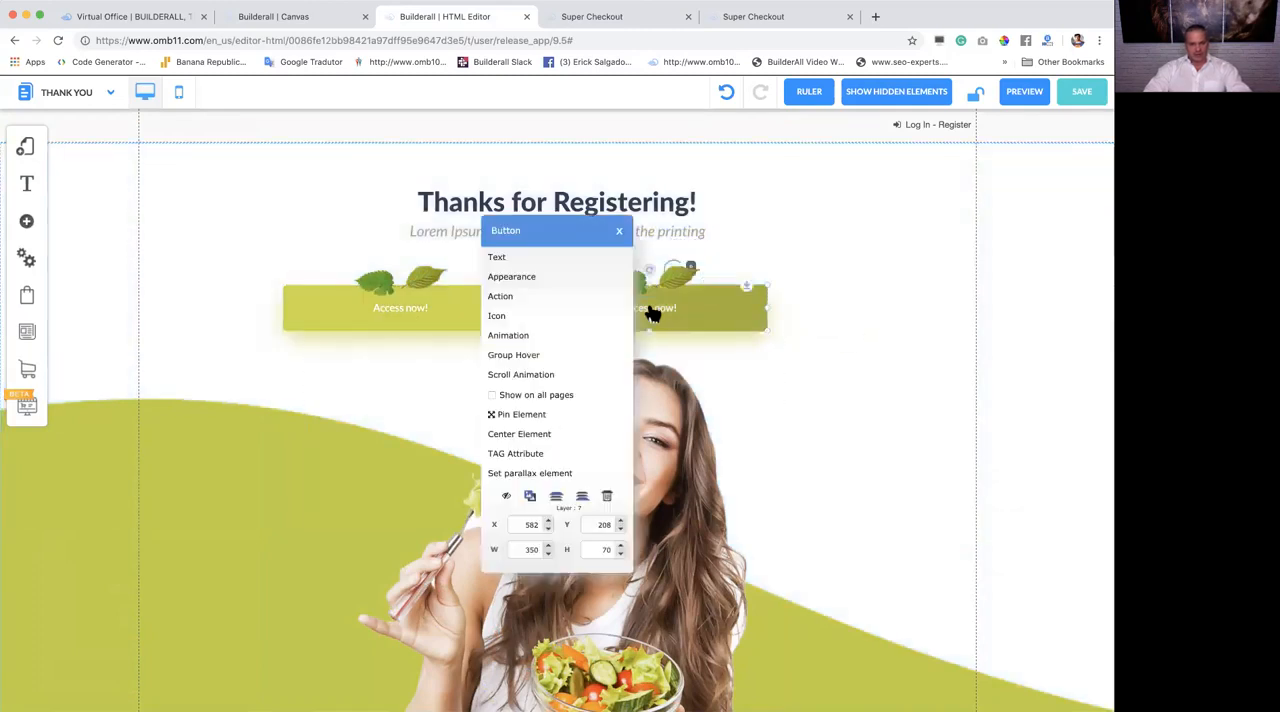
left_click(497, 258)
triple_click(531, 371)
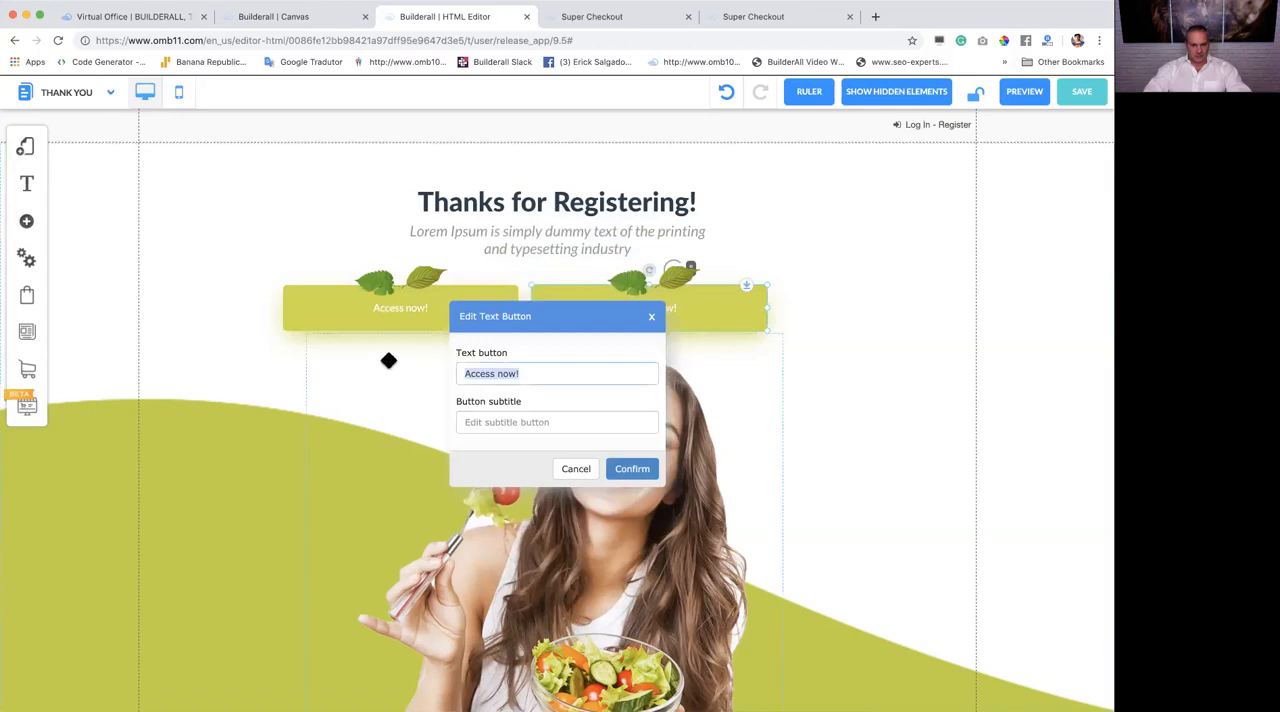
type("Becom")
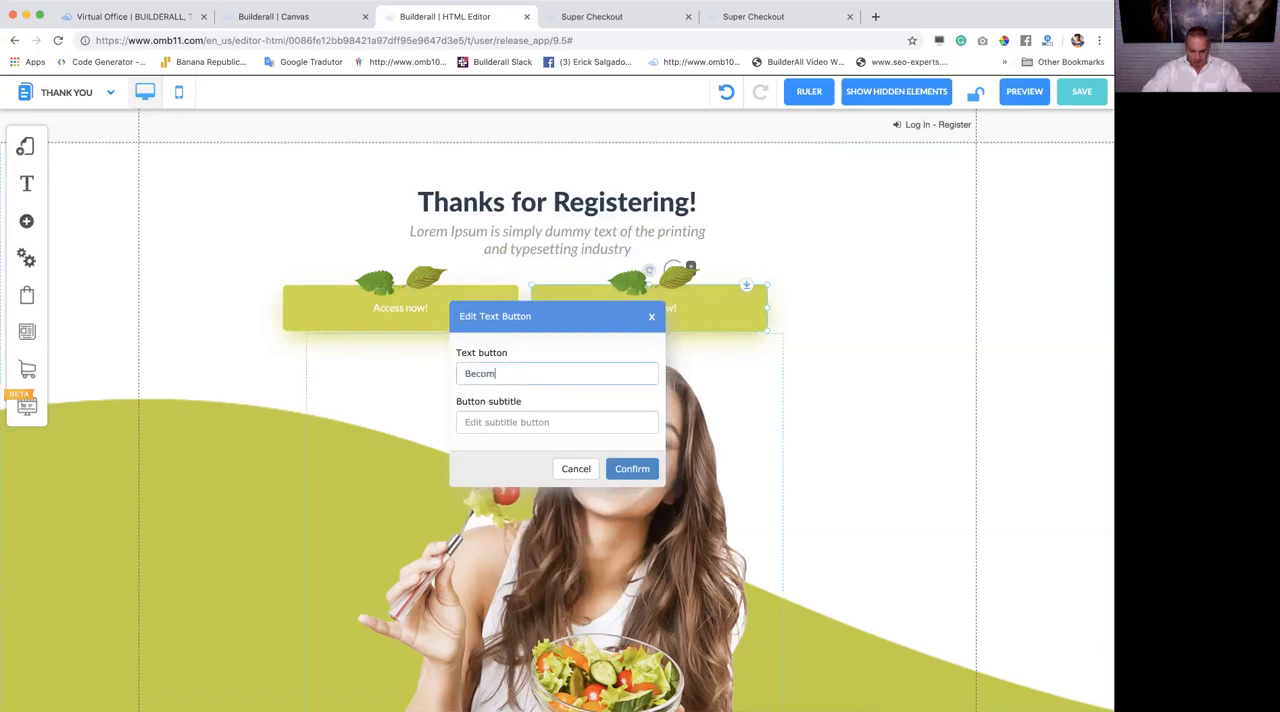
type("e anAffiliate")
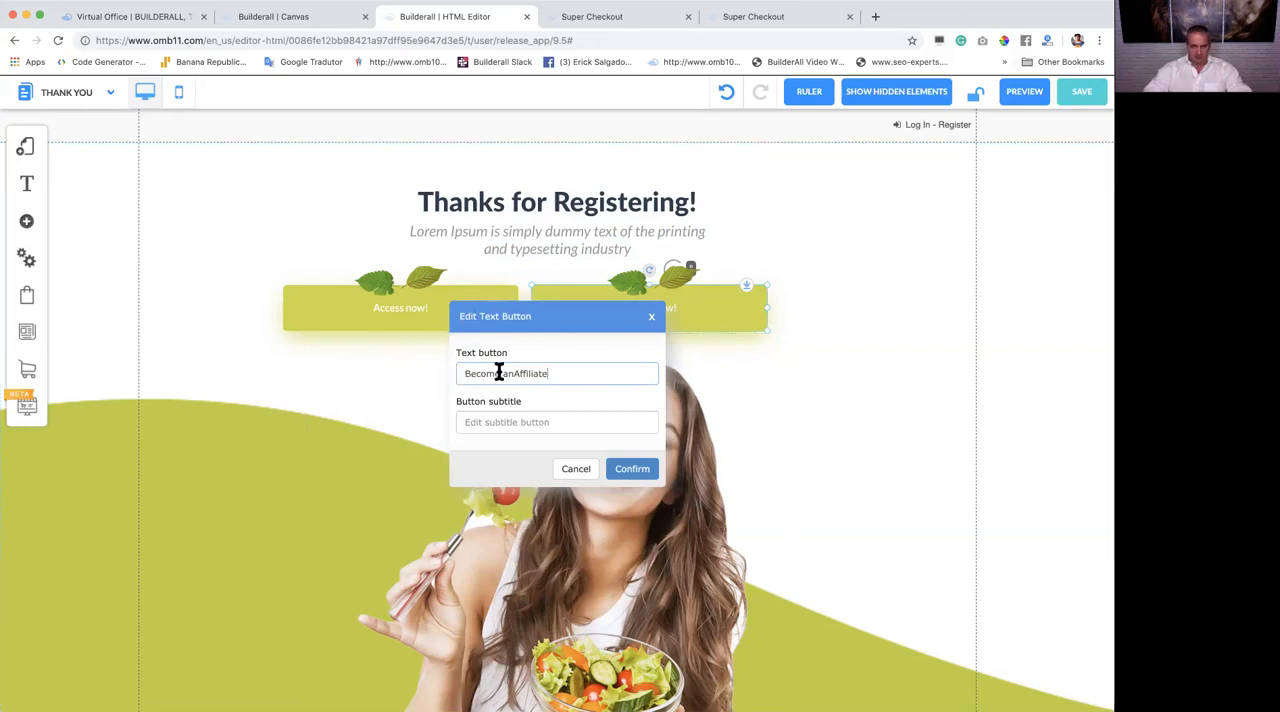
left_click(620, 469)
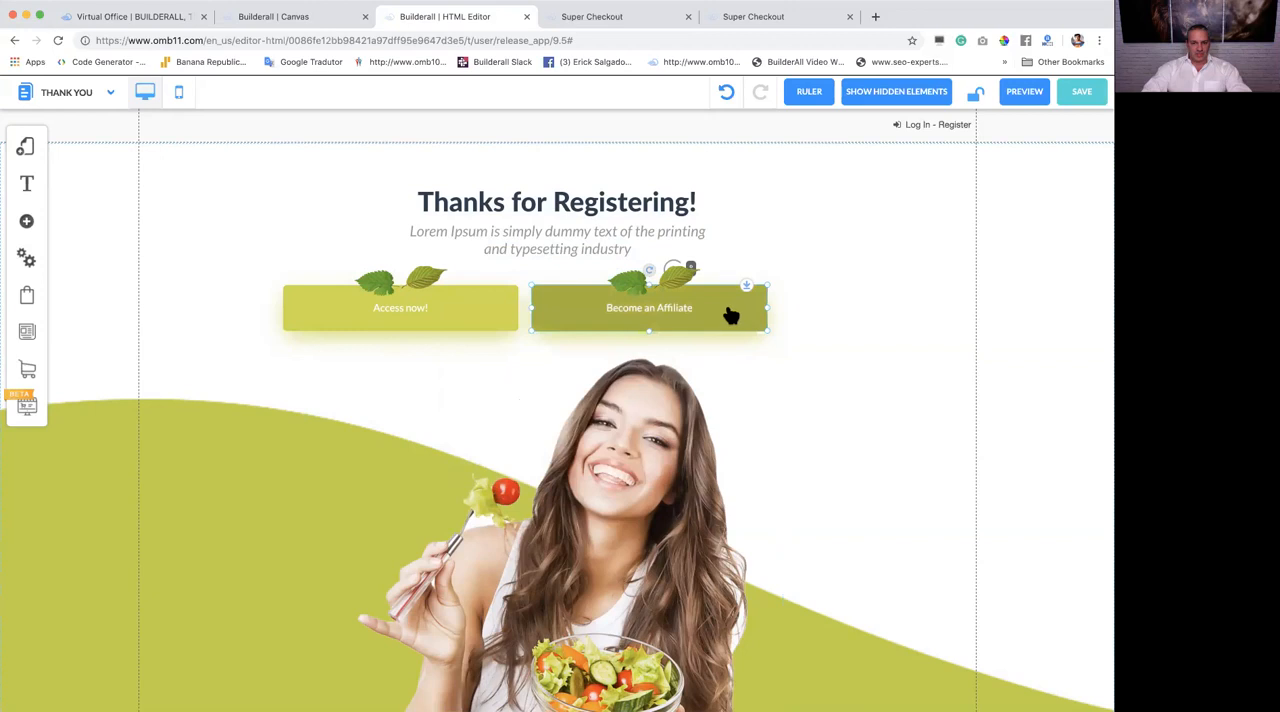
- Link the Become an Affiliate button to the copied Affiliate registration URL as a web address that opens in a new tab
right_click(737, 317)
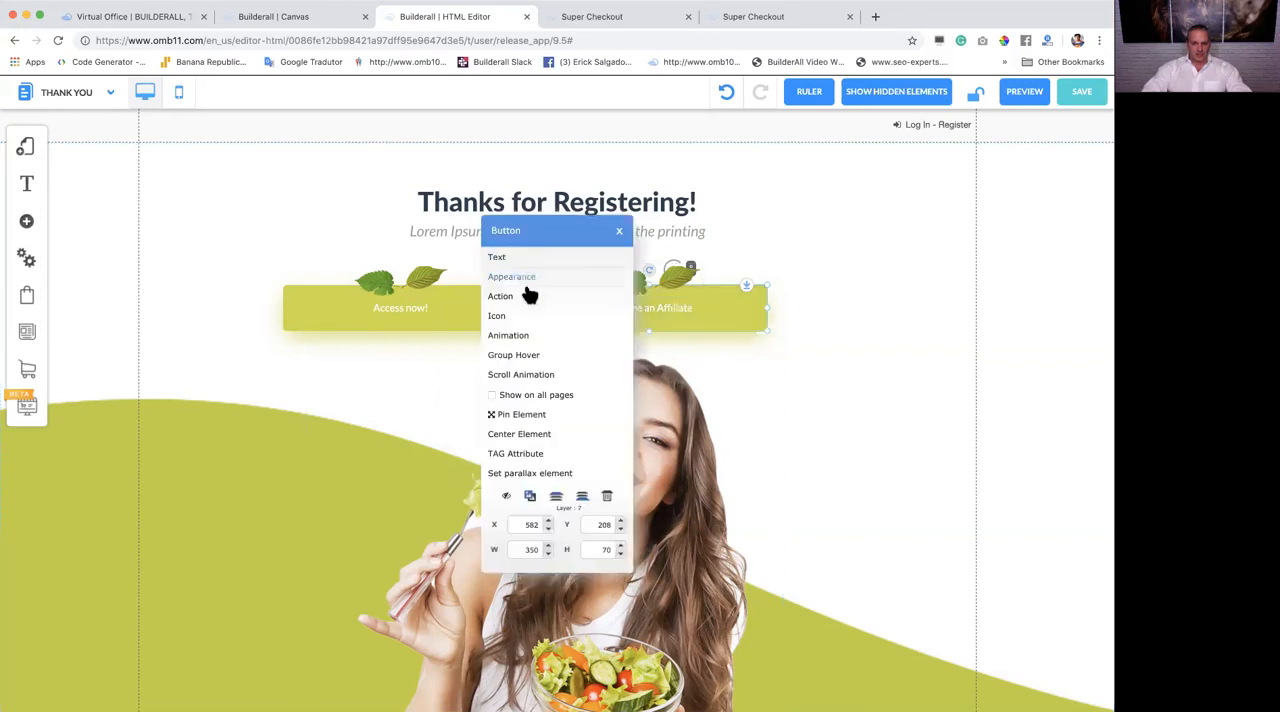
left_click(527, 296)
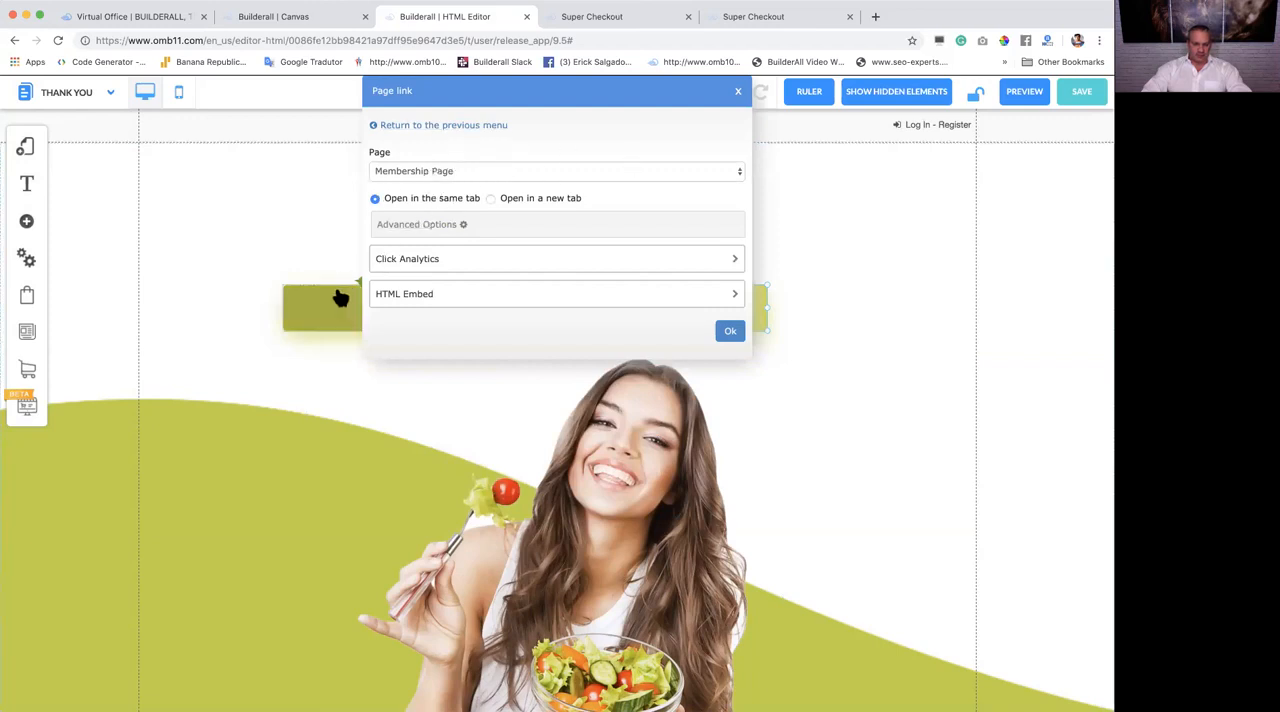
left_click(443, 128)
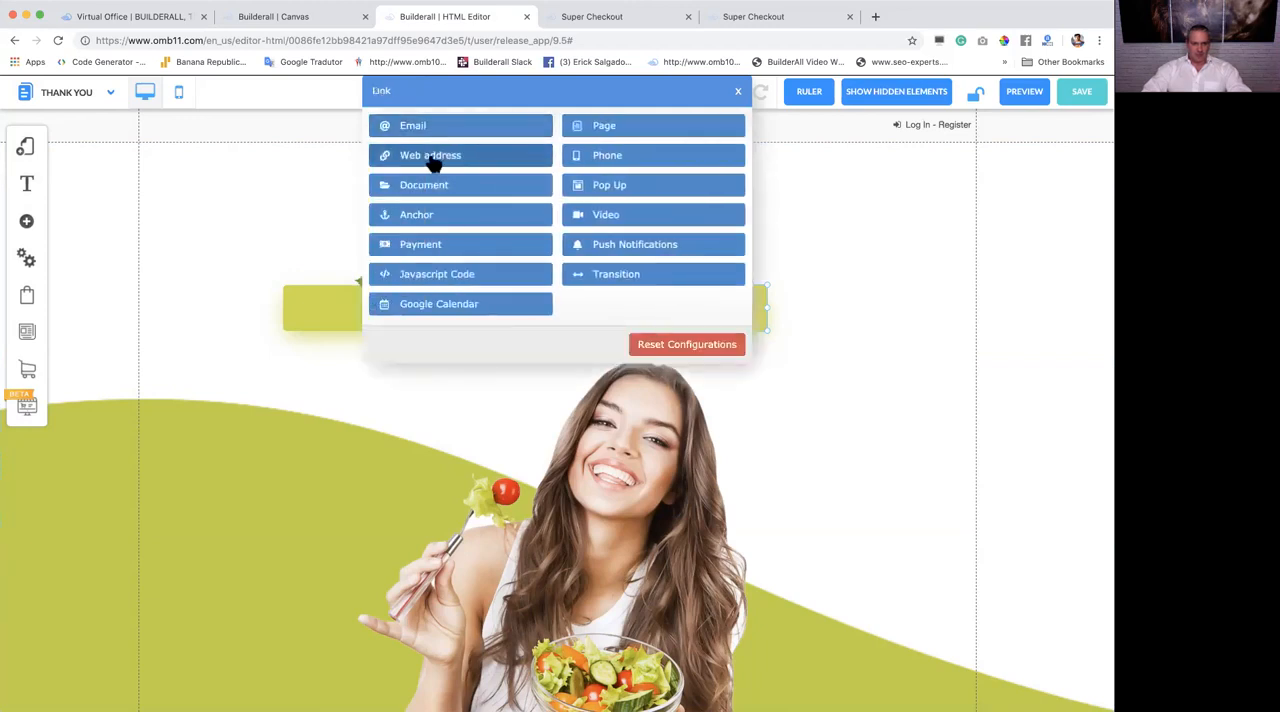
left_click(432, 161)
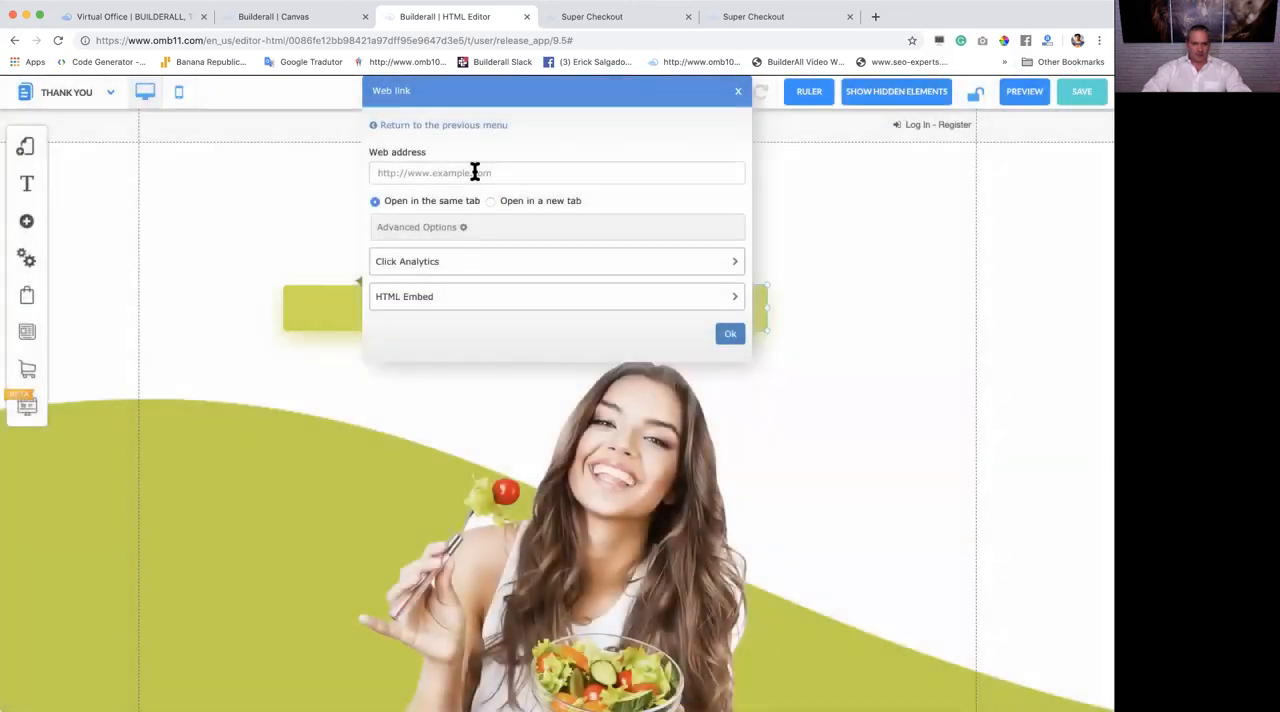
left_click(474, 172)
type("https://final.builderall.net/myfirstfunnel/affiliates/request/7FXw7s7r31IRz1iS")
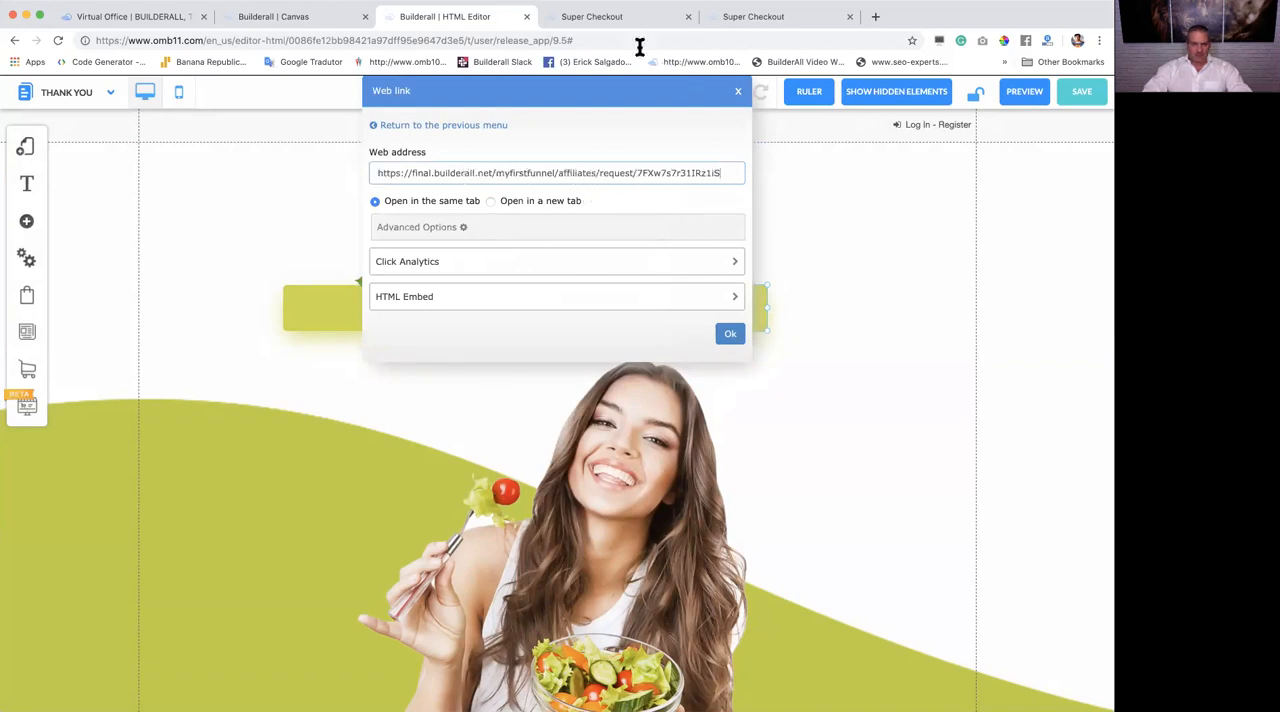
left_click(622, 16)
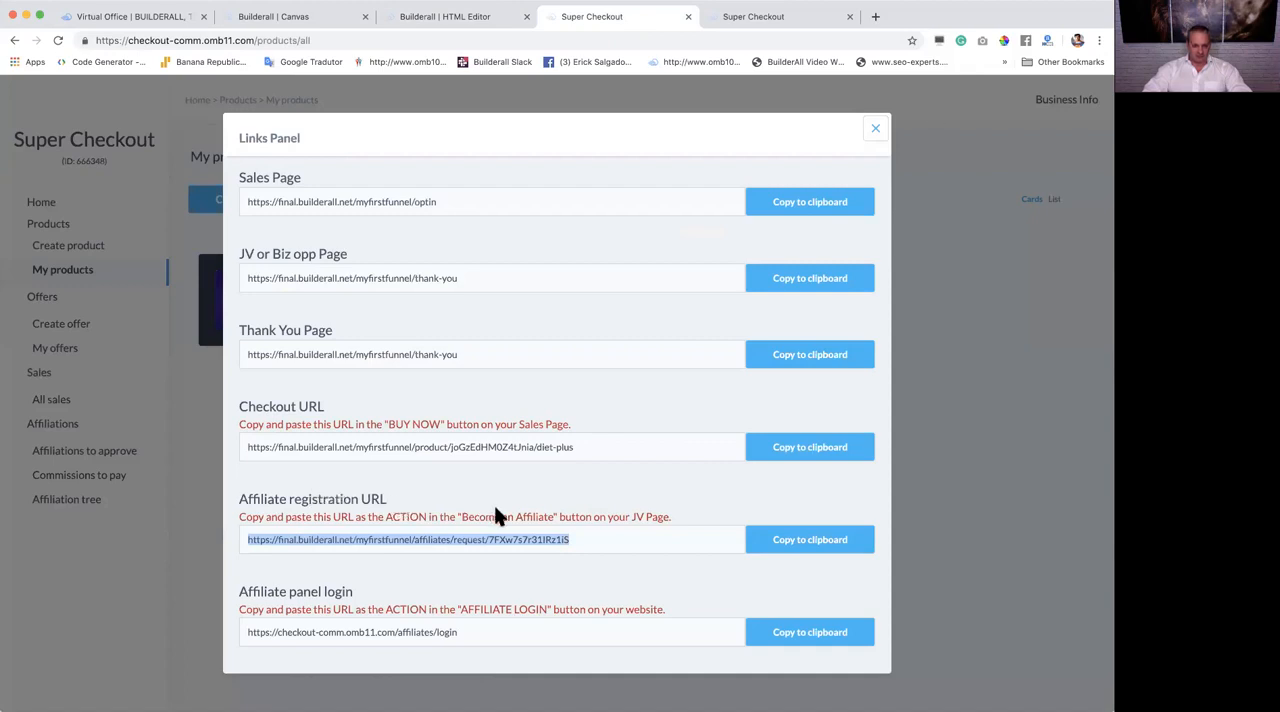
left_click(476, 20)
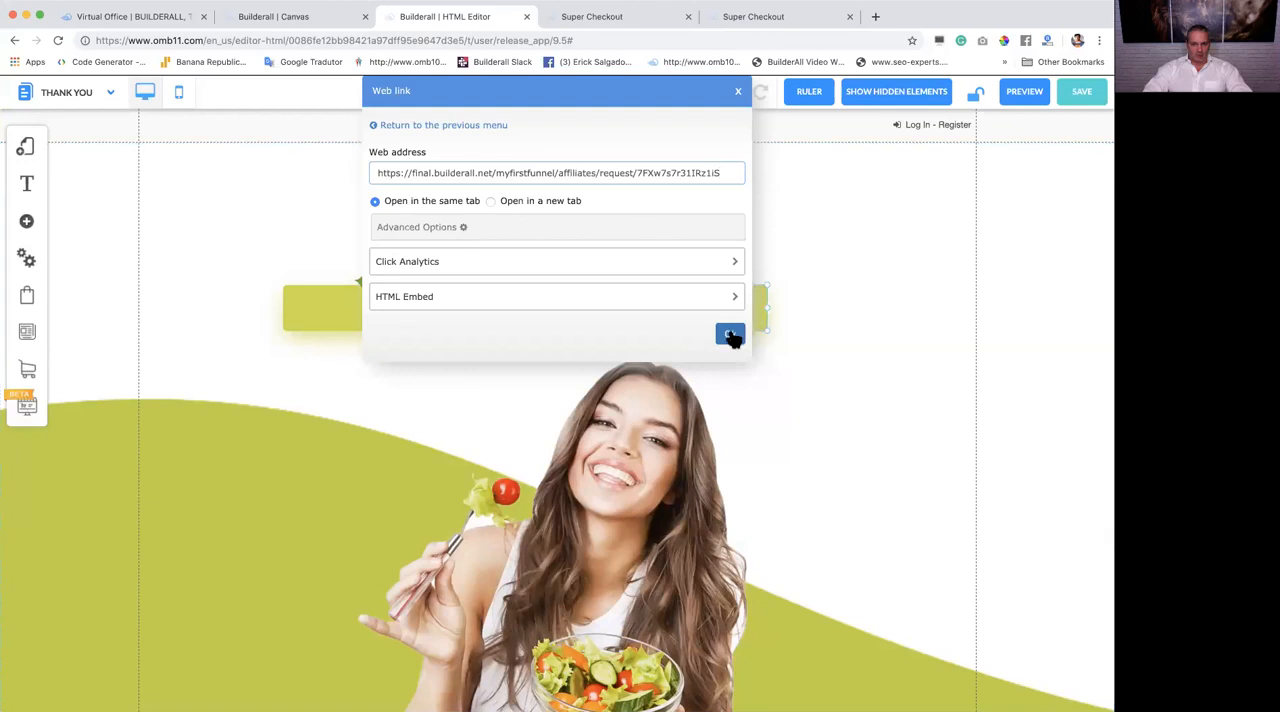
left_click(491, 201)
left_click(732, 335)
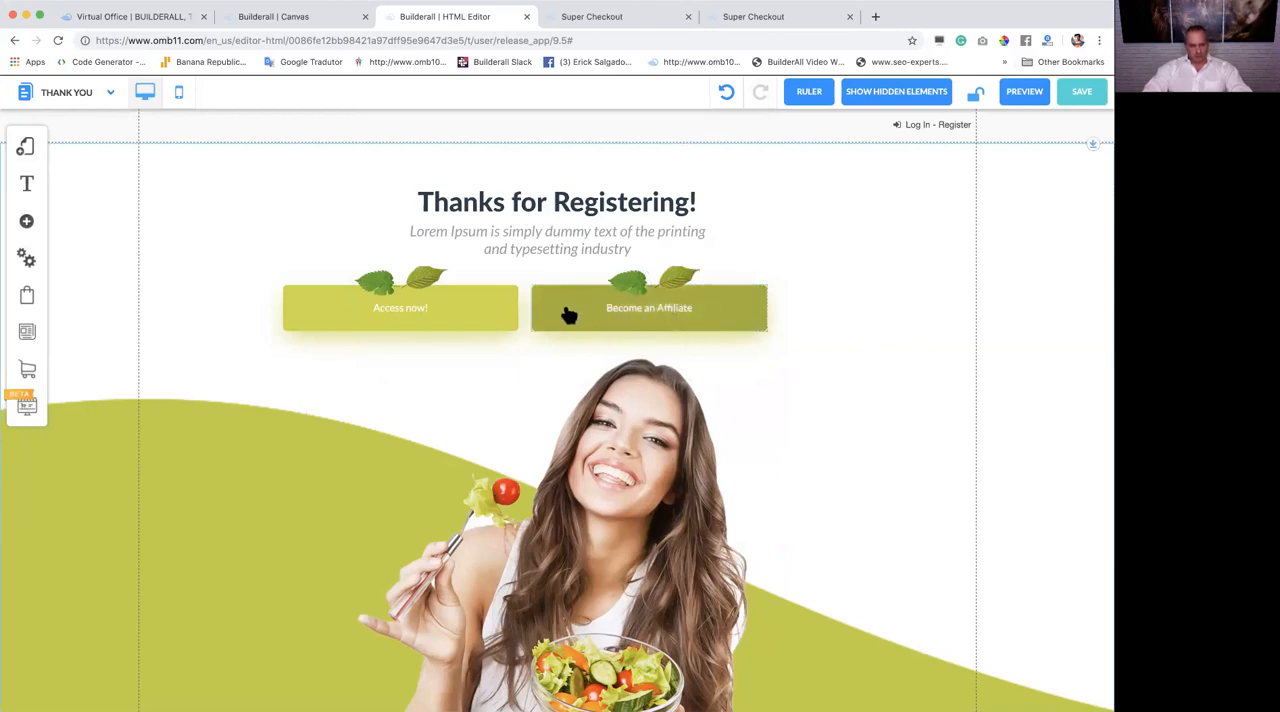
- Shift the Access now! and Become an Affiliate buttons with their leaves to the right, aligned side by side beneath the heading
left_click_drag(560, 322, 618, 320)
left_click_drag(517, 318, 562, 322)
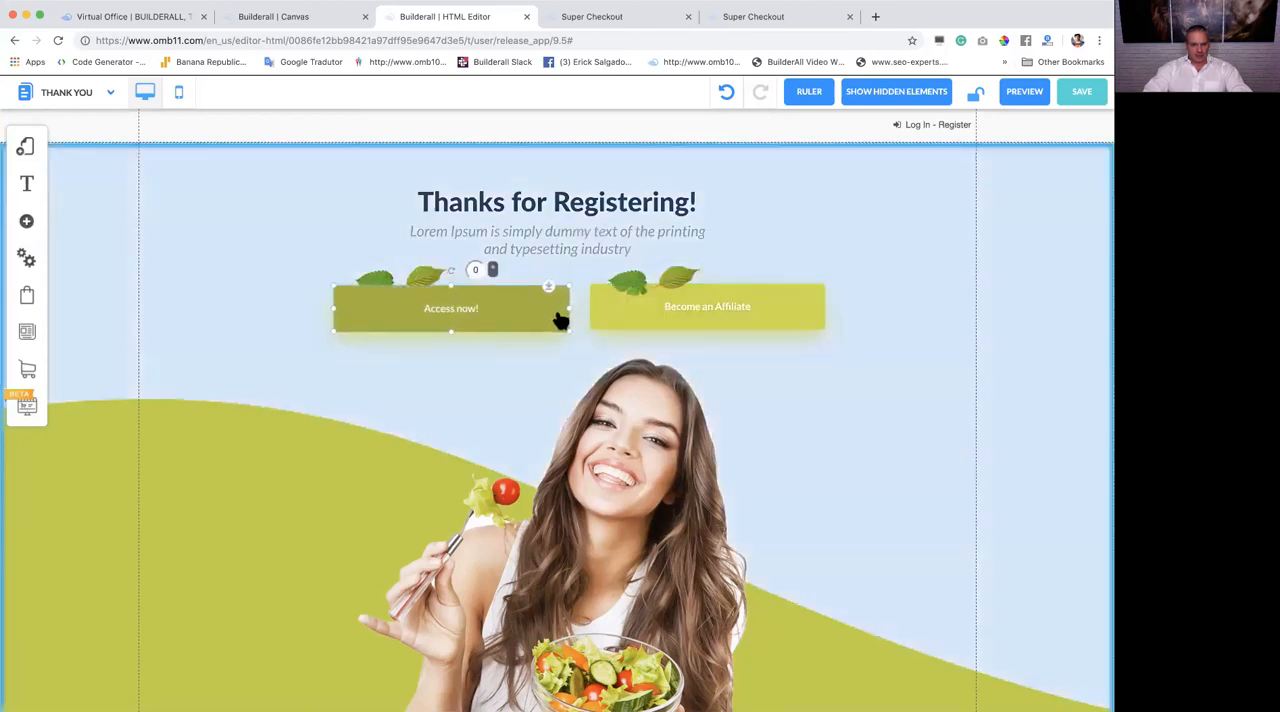
left_click_drag(428, 272, 478, 278)
left_click_drag(522, 318, 485, 278)
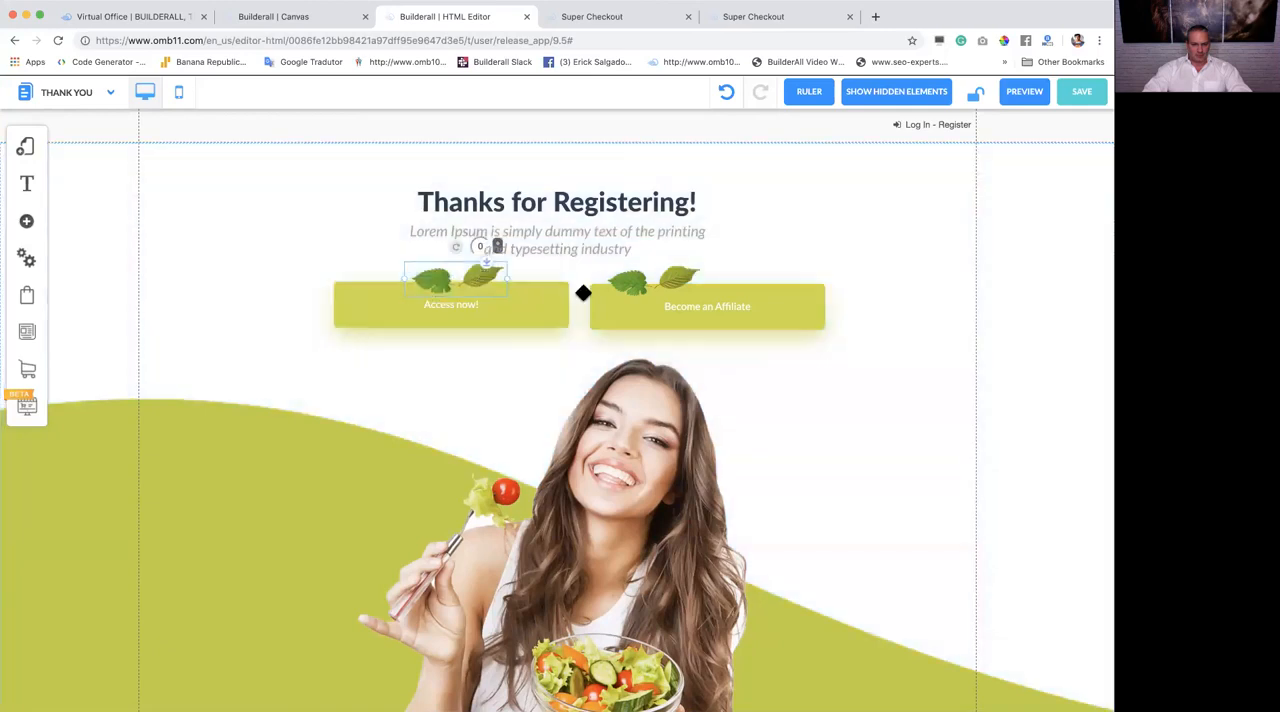
left_click_drag(610, 309, 606, 306)
left_click_drag(657, 273, 746, 284)
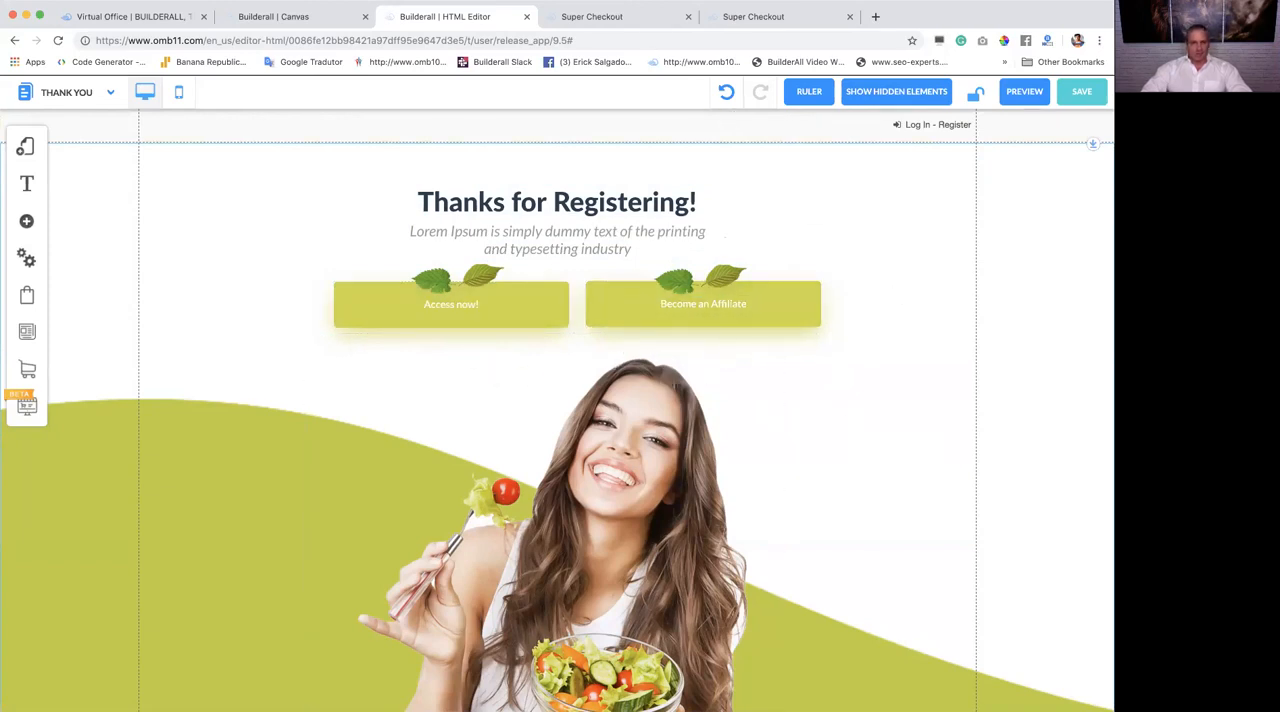
- Copy the Affiliate panel login URL from the Super Checkout product links and return to the Thank You page in the HTML editor
left_click(612, 20)
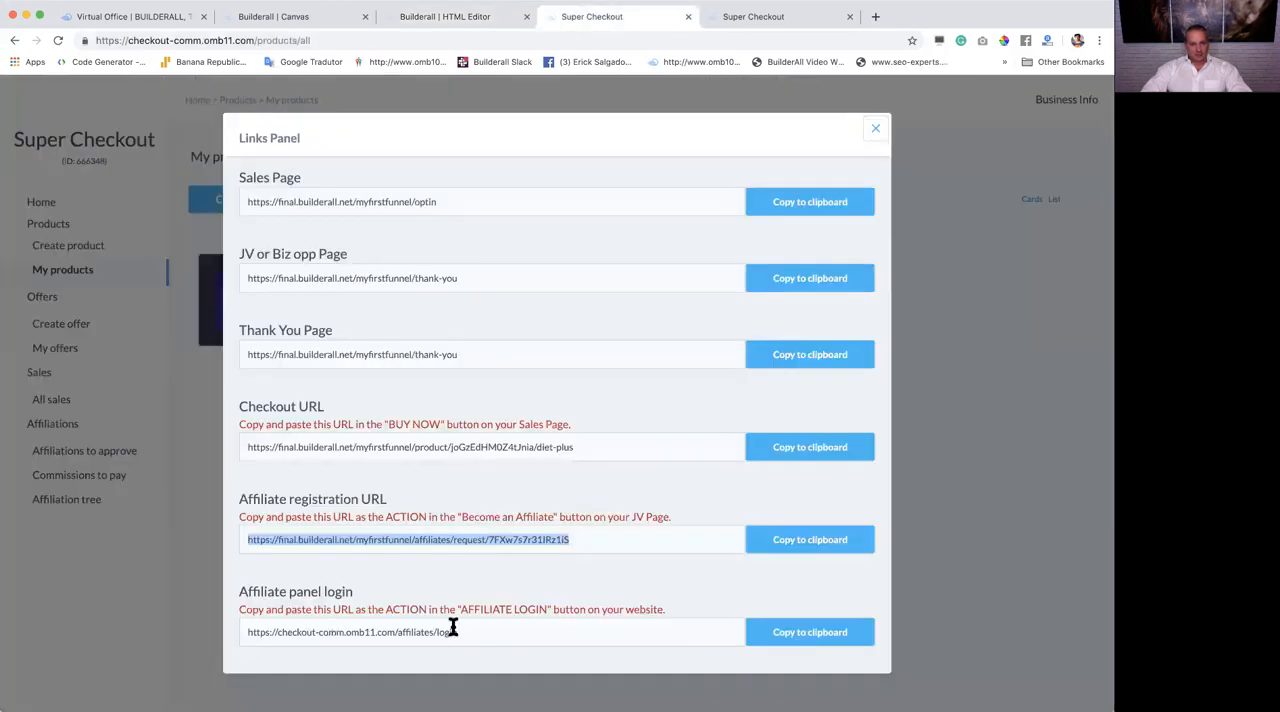
left_click(385, 590)
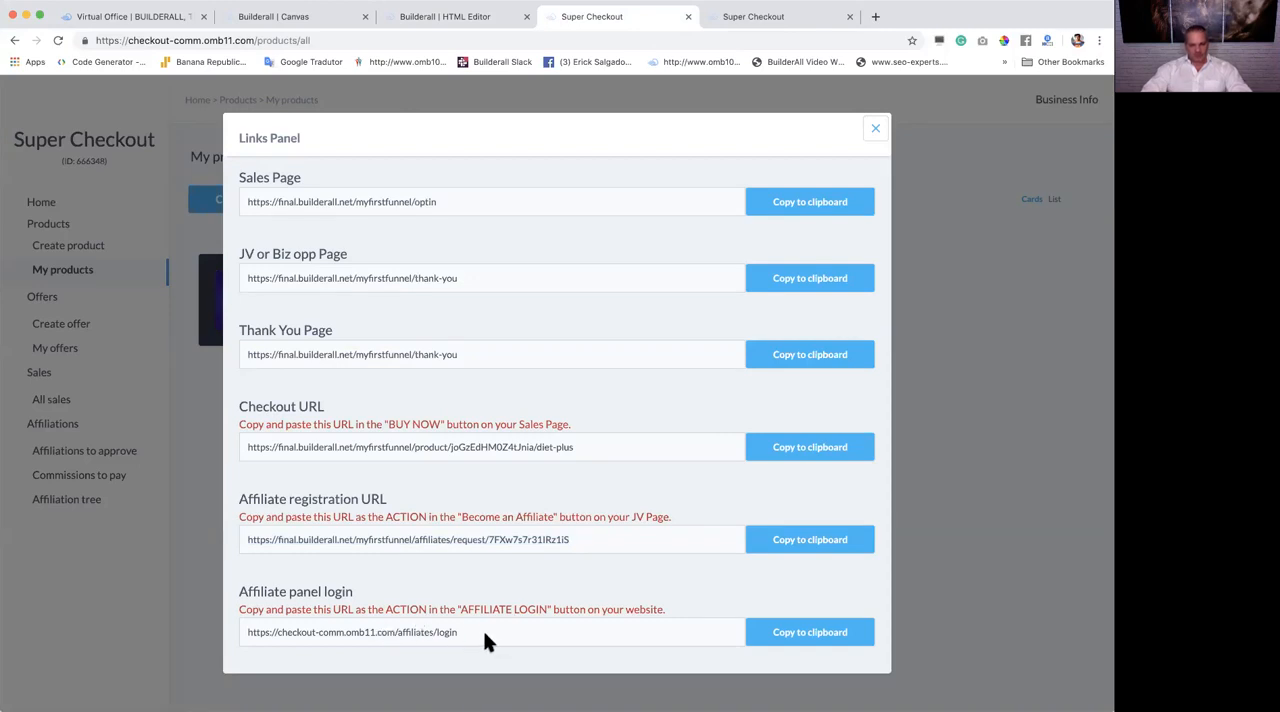
left_click_drag(478, 632, 250, 630)
key("super+c")
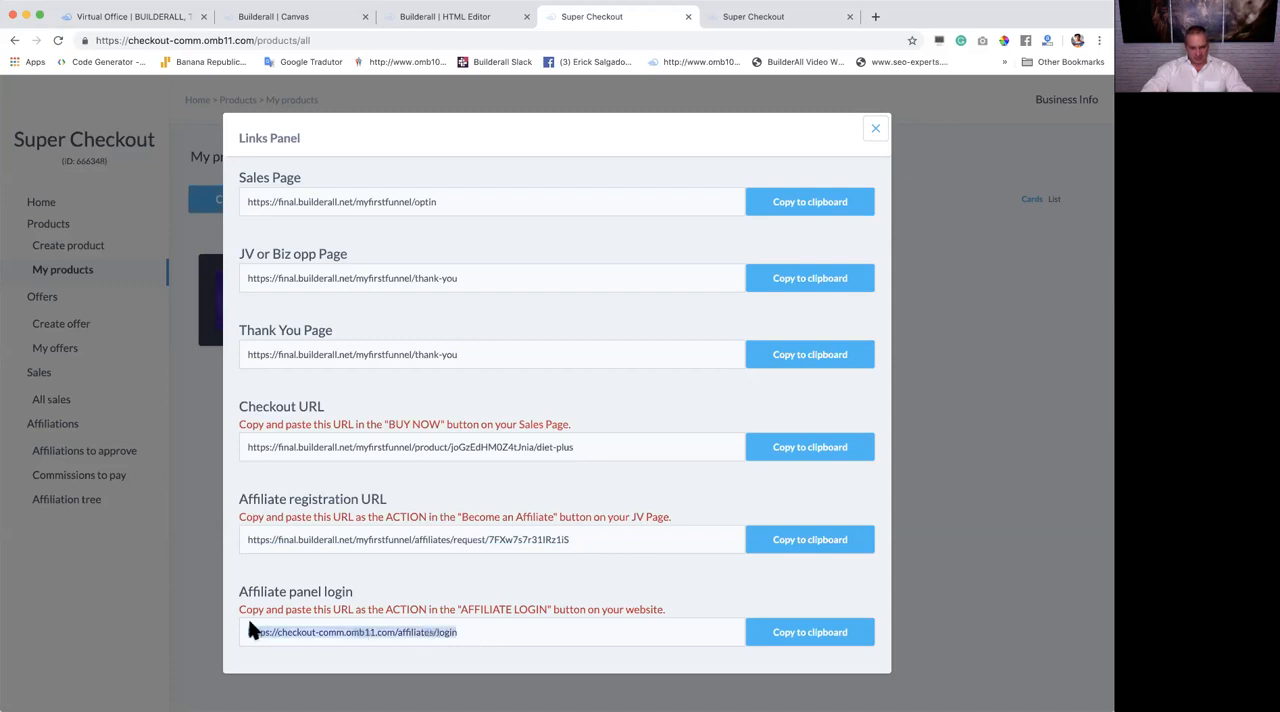
left_click(487, 18)
- Add an outlined Register Now button to the white footer area of the Thank You page
scroll(780, 520, "down", 10)
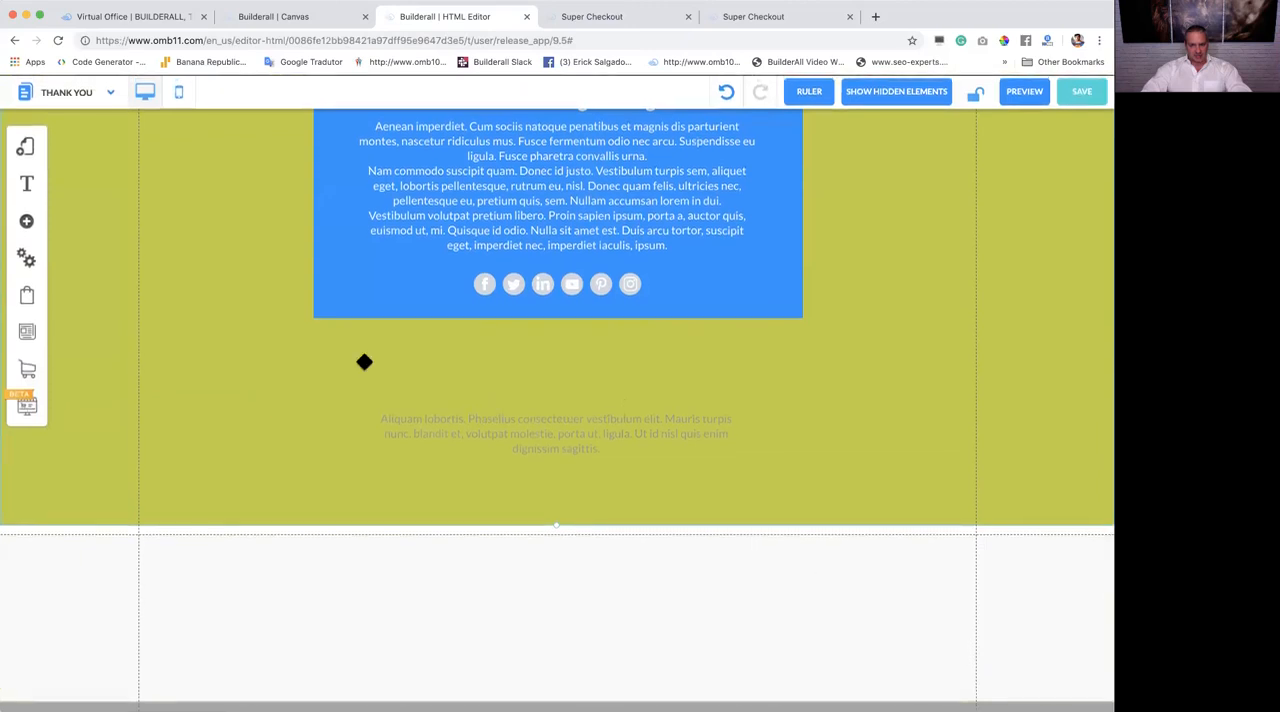
left_click(26, 221)
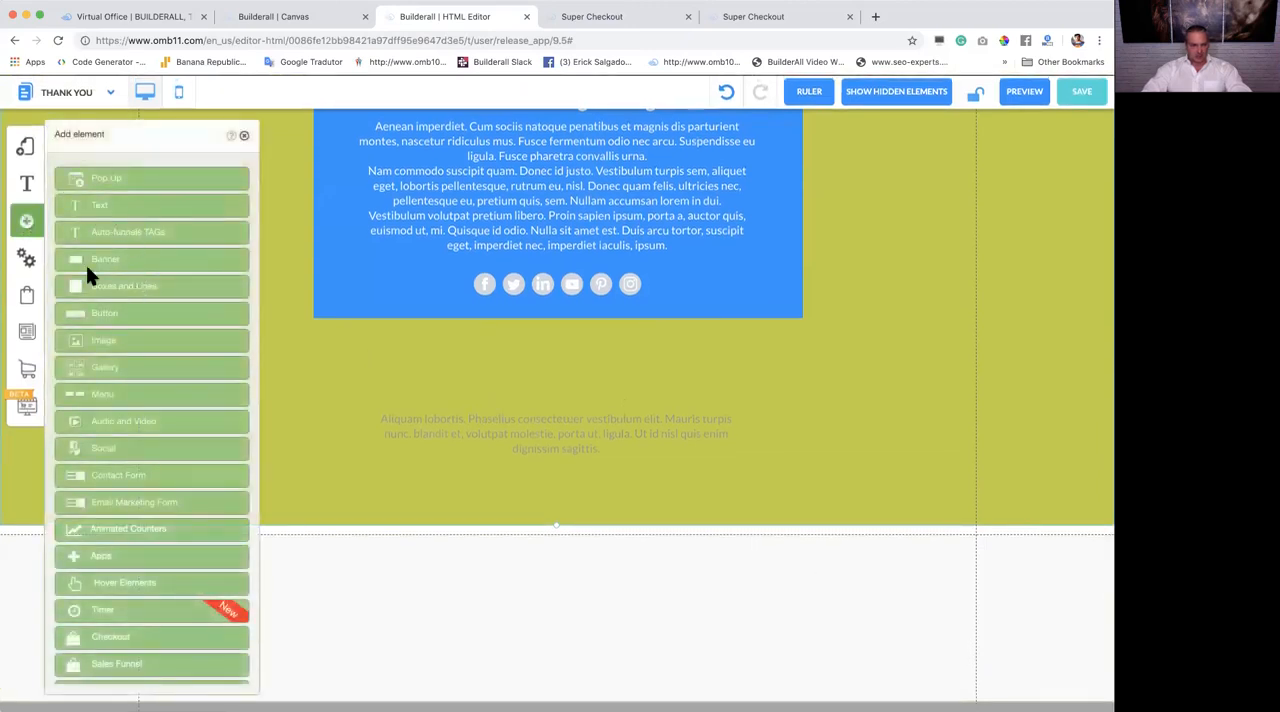
left_click(104, 314)
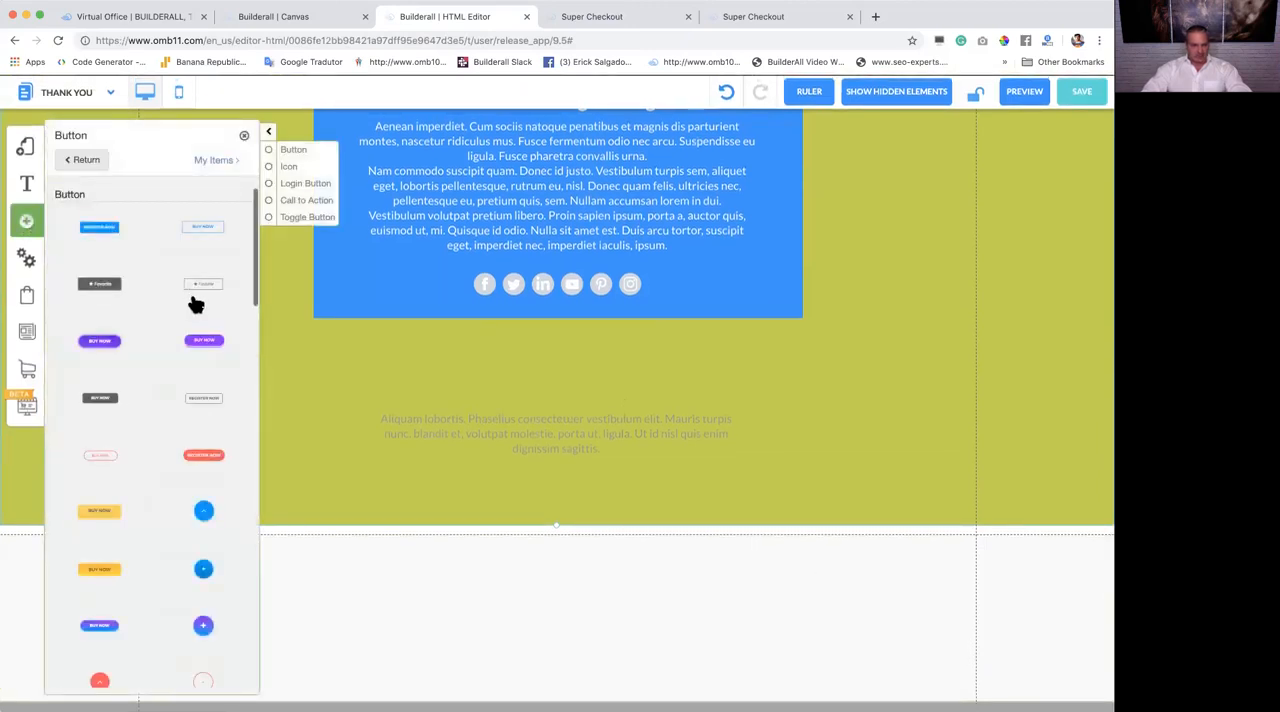
left_click_drag(208, 405, 575, 594)
left_click_drag(446, 583, 427, 583)
- Change the new footer button's text to Affiliate login
double_click(513, 588)
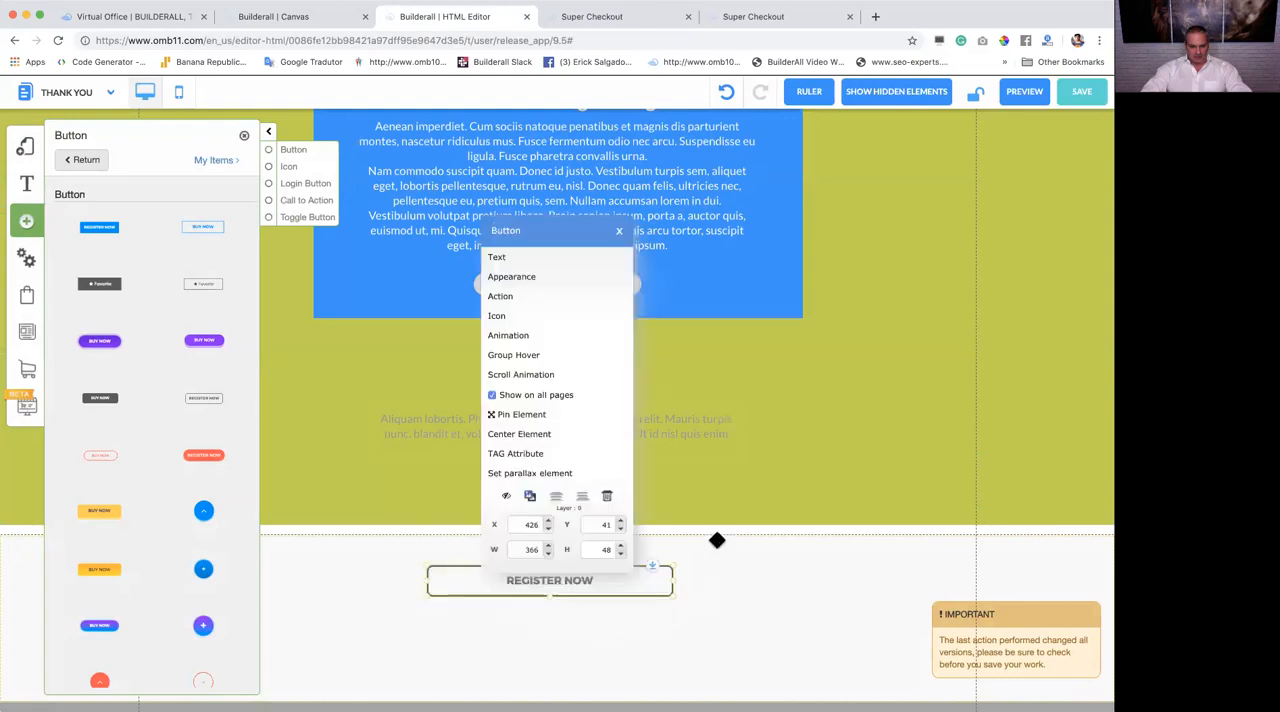
left_click(514, 262)
left_click_drag(551, 372, 422, 378)
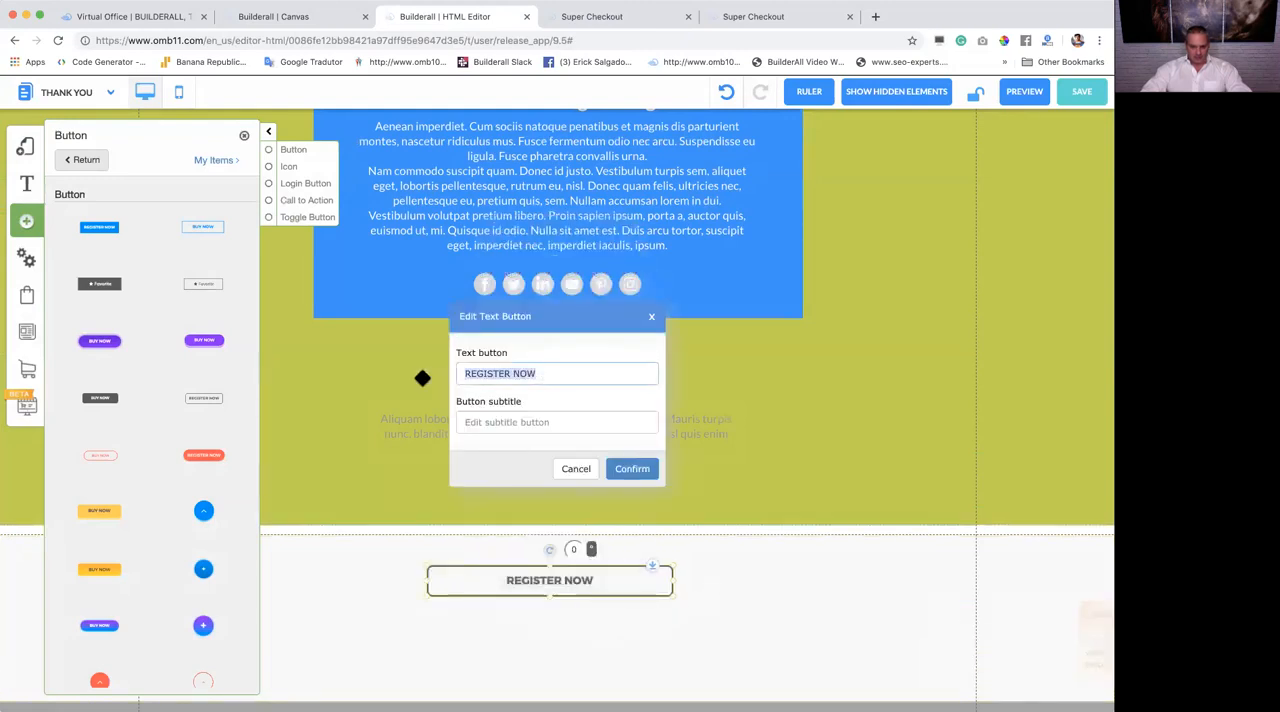
type("Affiliate login")
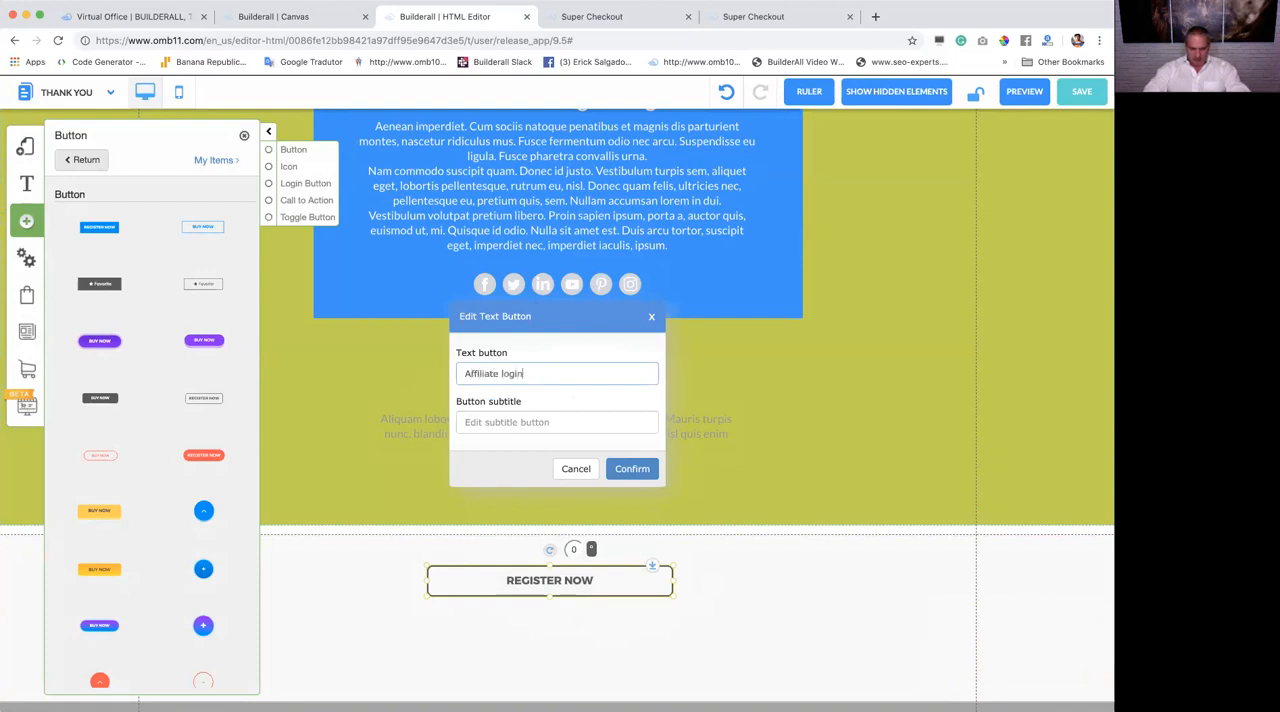
left_click(633, 470)
left_click(591, 585)
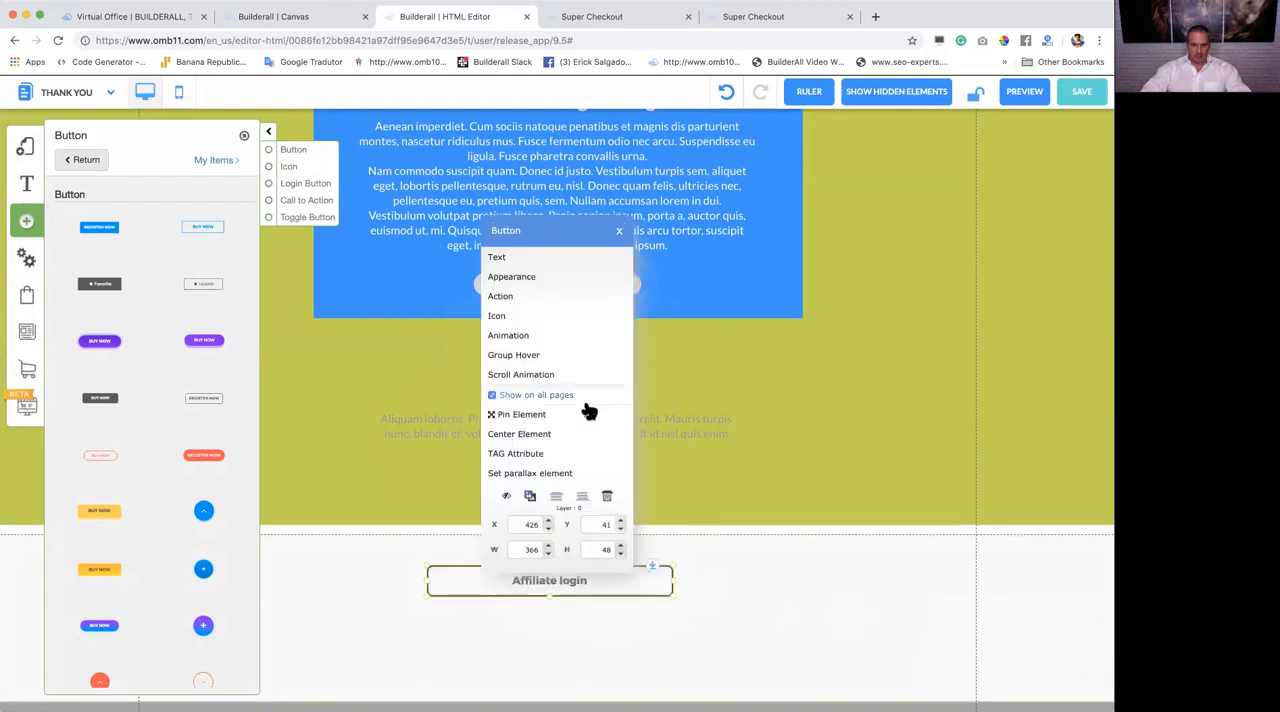
left_click(535, 296)
left_click(452, 158)
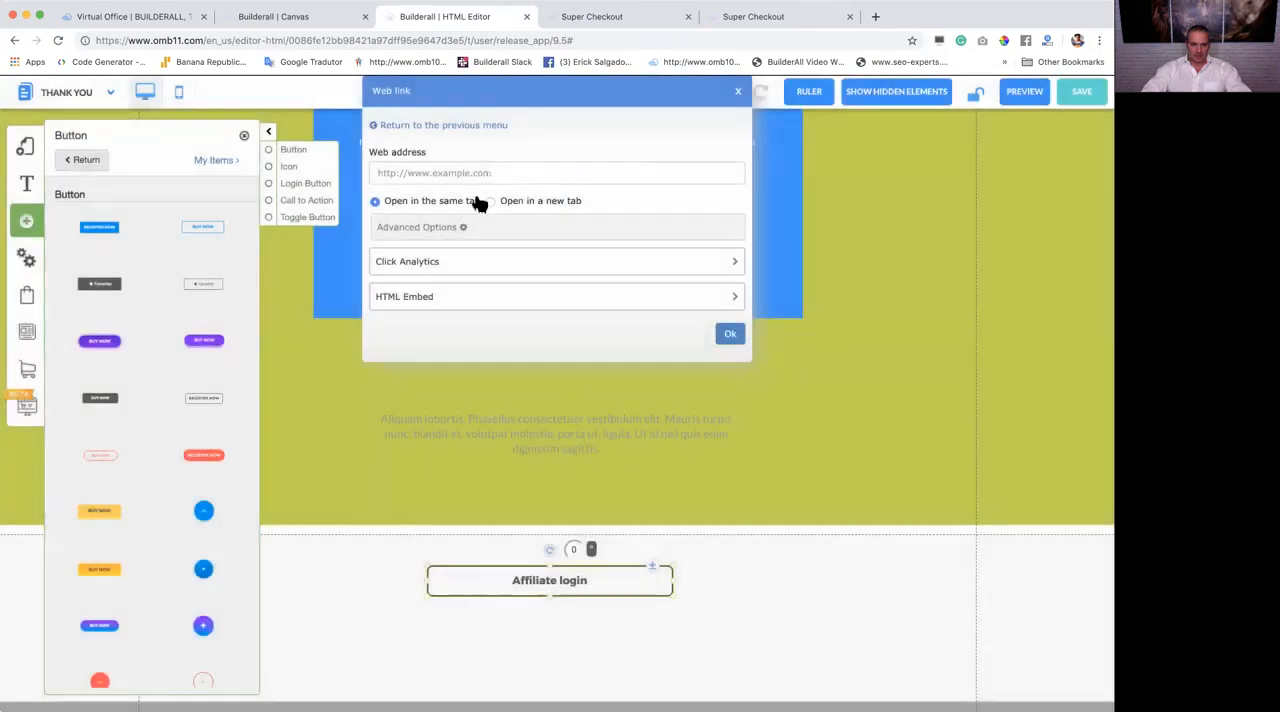
left_click(487, 200)
left_click(526, 174)
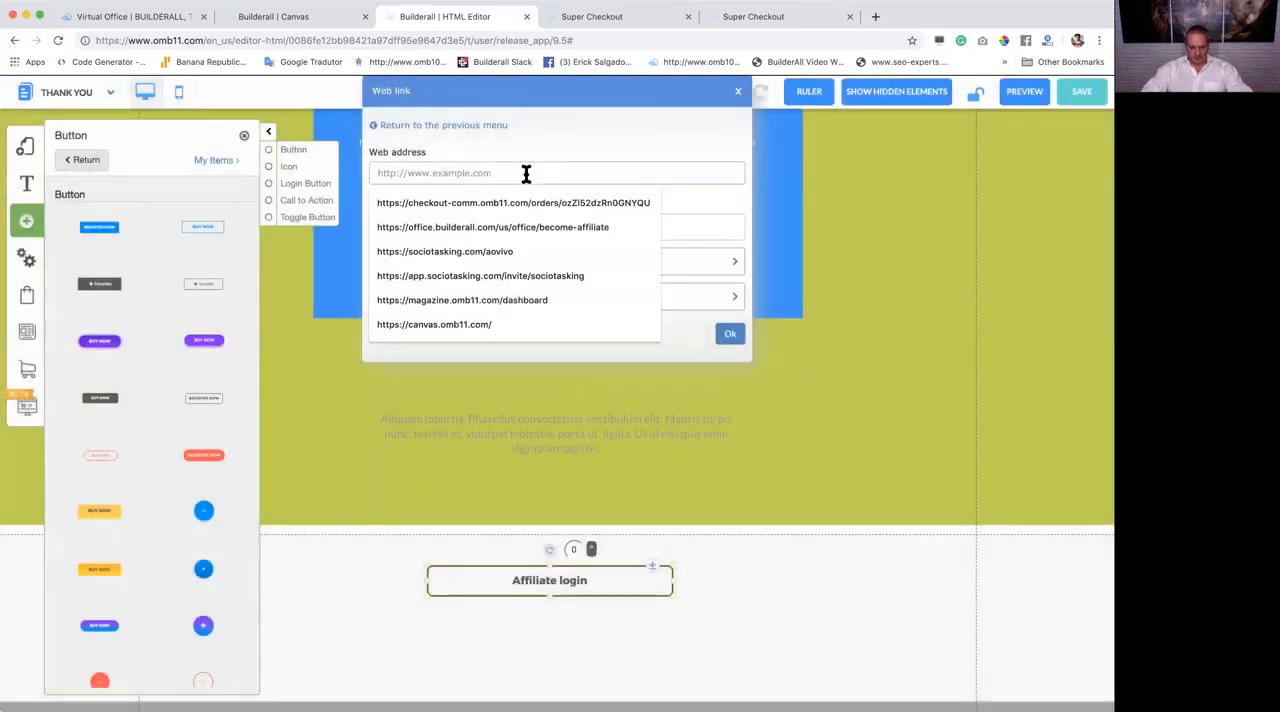
key("super+v")
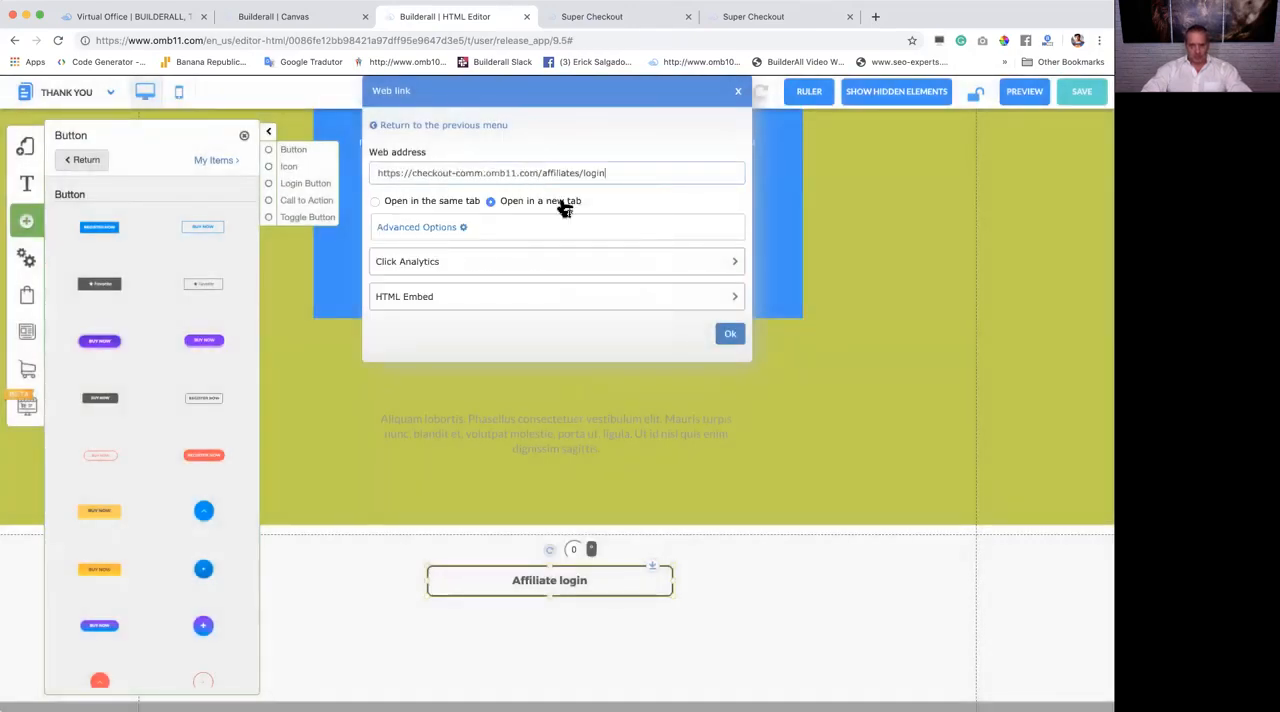
left_click(735, 340)
left_click(244, 137)
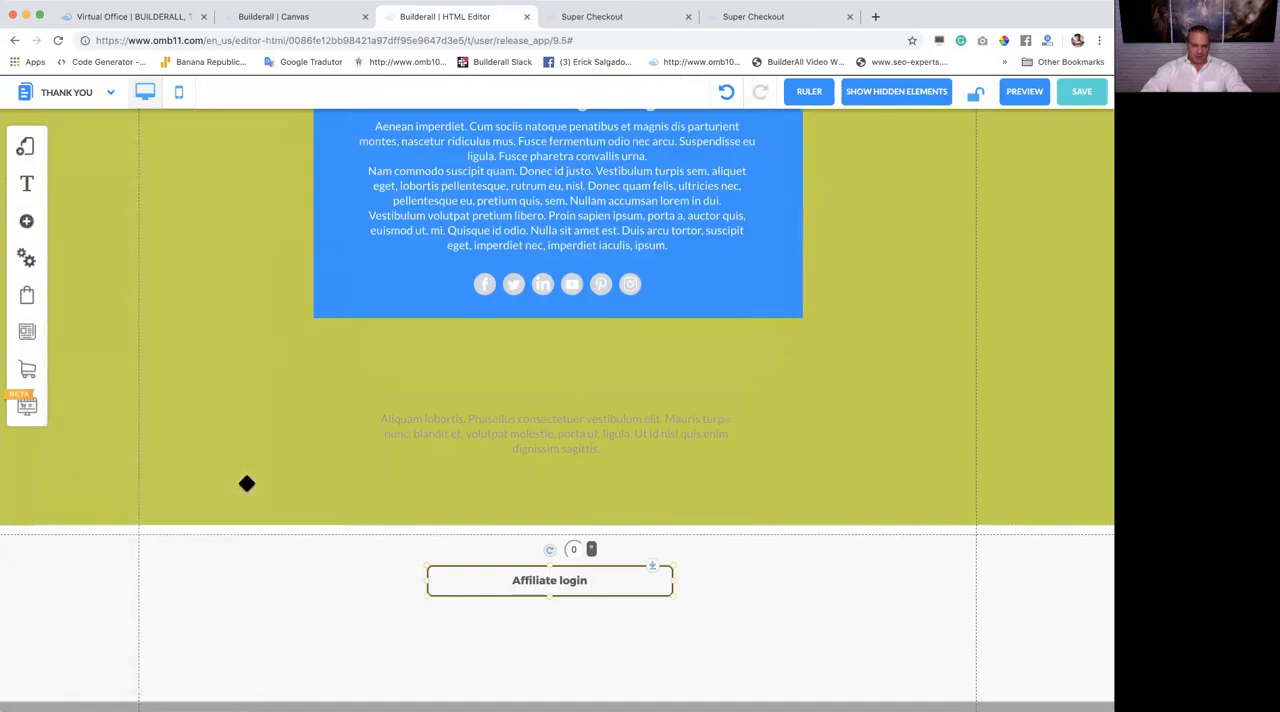
- Move the Affiliate login button to the right end of the footer, just inside the page margin
left_click_drag(563, 588, 870, 569)
scroll(690, 615, "up", 15)
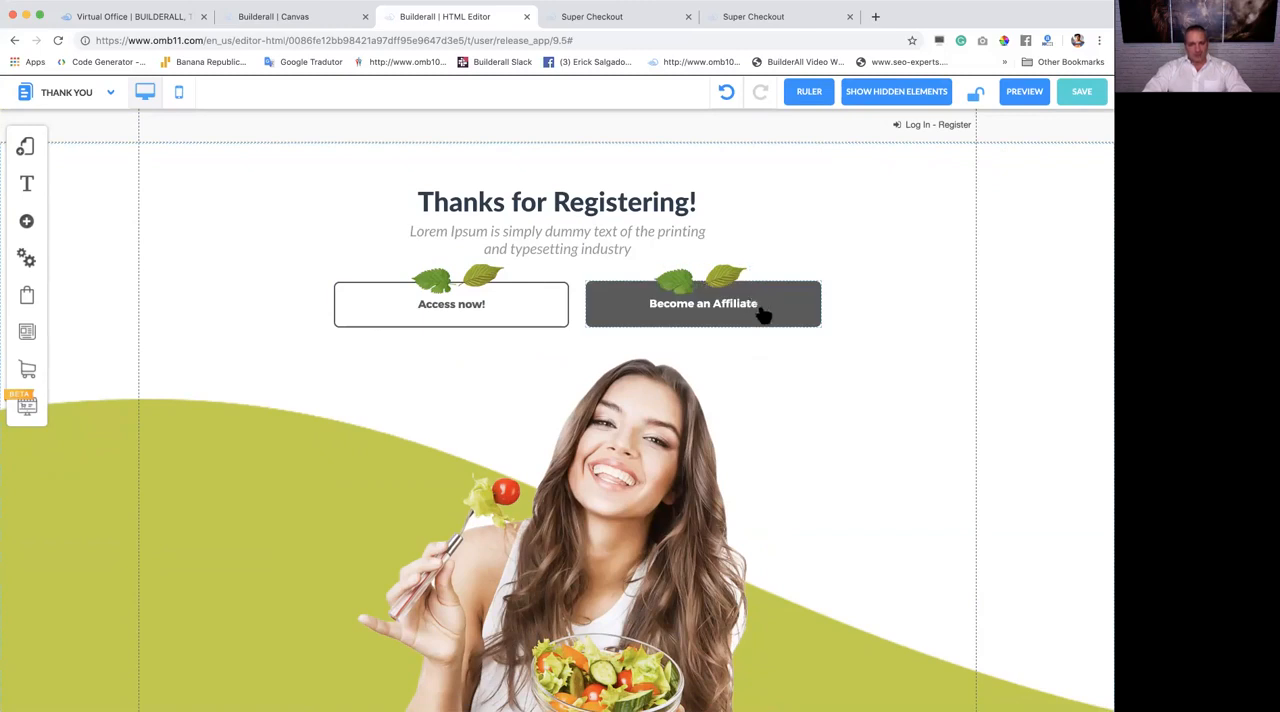
scroll(762, 315, "down", 10)
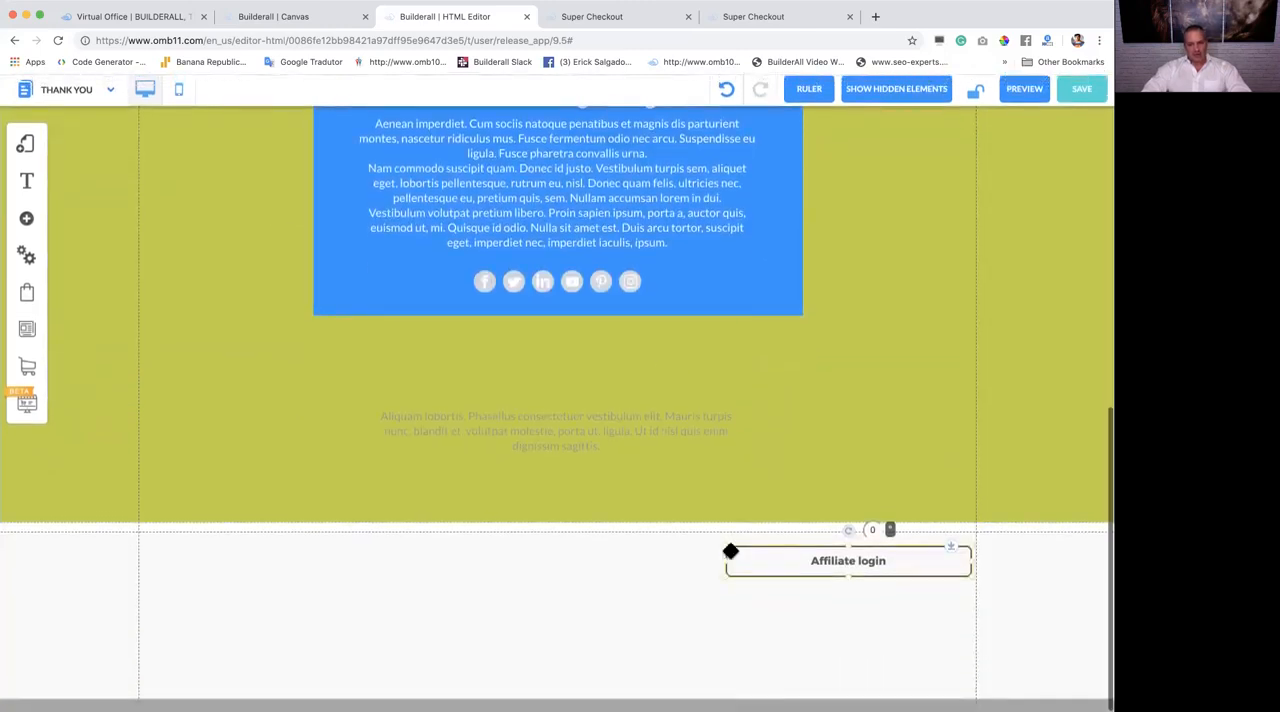
scroll(613, 620, "up", 1)
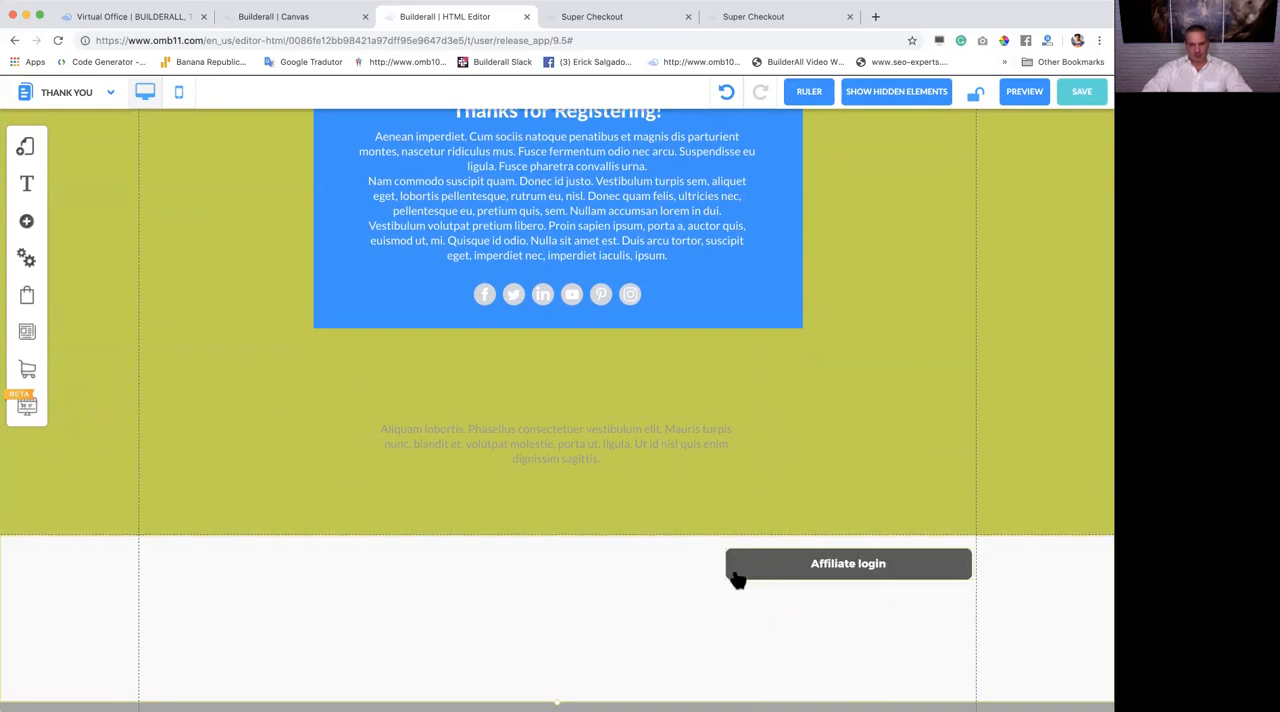
scroll(737, 574, "up", 10)
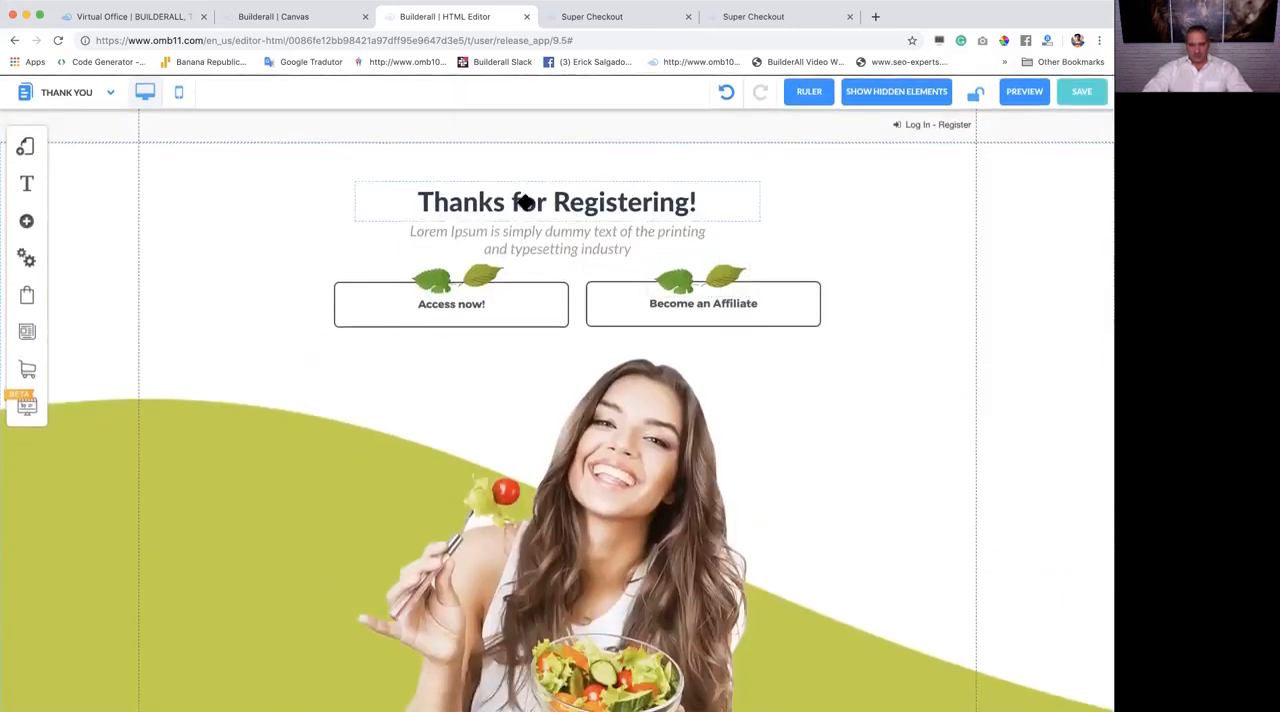
scroll(919, 442, "down", 8)
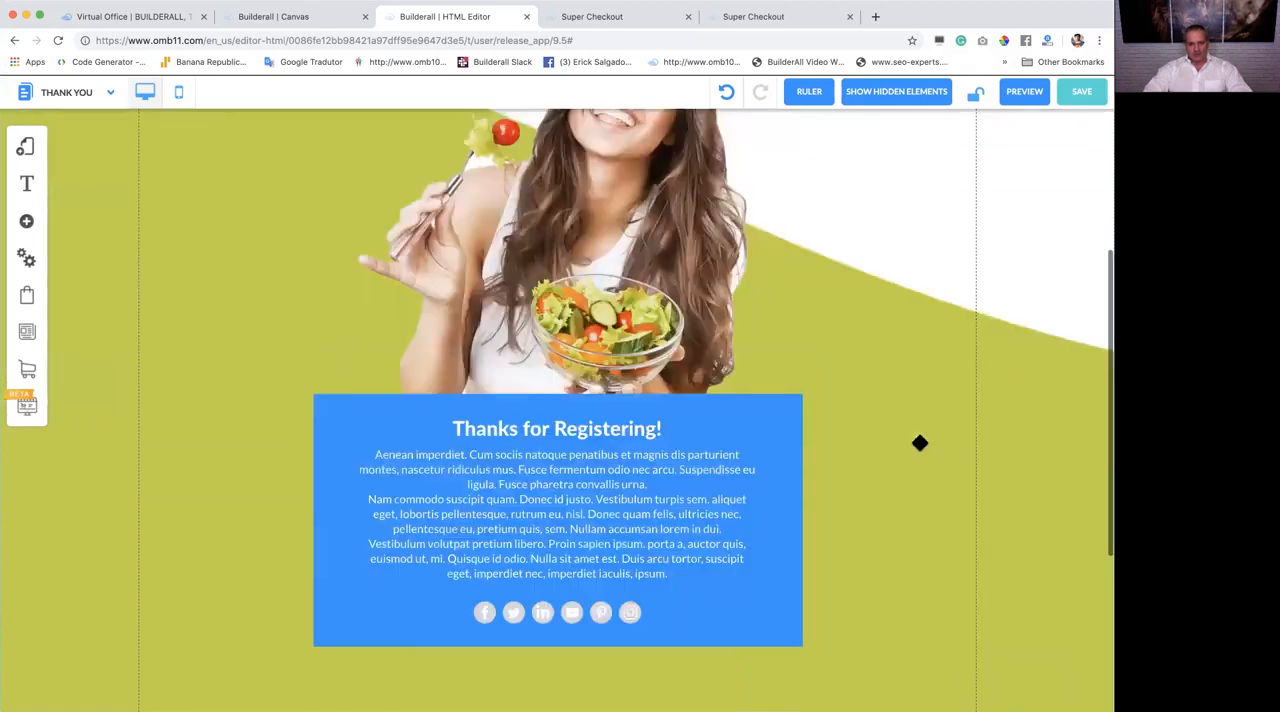
scroll(911, 423, "up", 8)
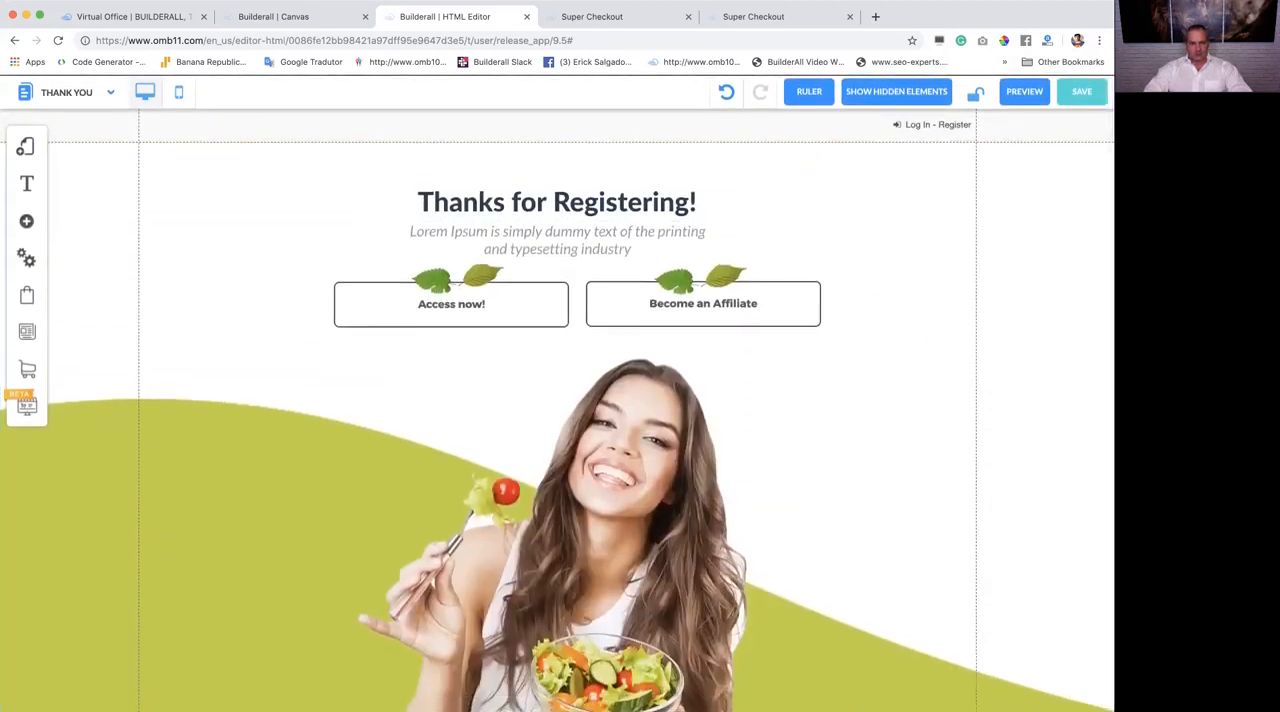
- Review the Diet Plus product links in Super Checkout, covering the Checkout URL, Affiliate registration URL and Affiliate panel login
left_click(600, 17)
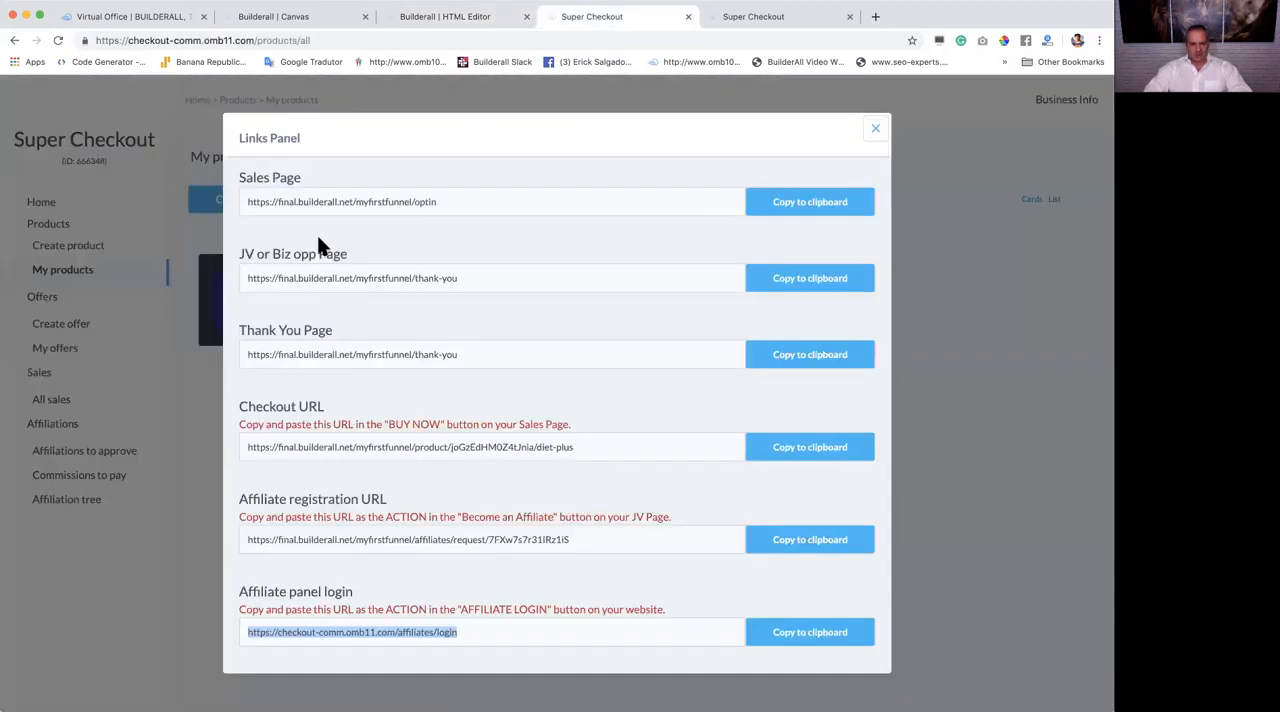
left_click(970, 555)
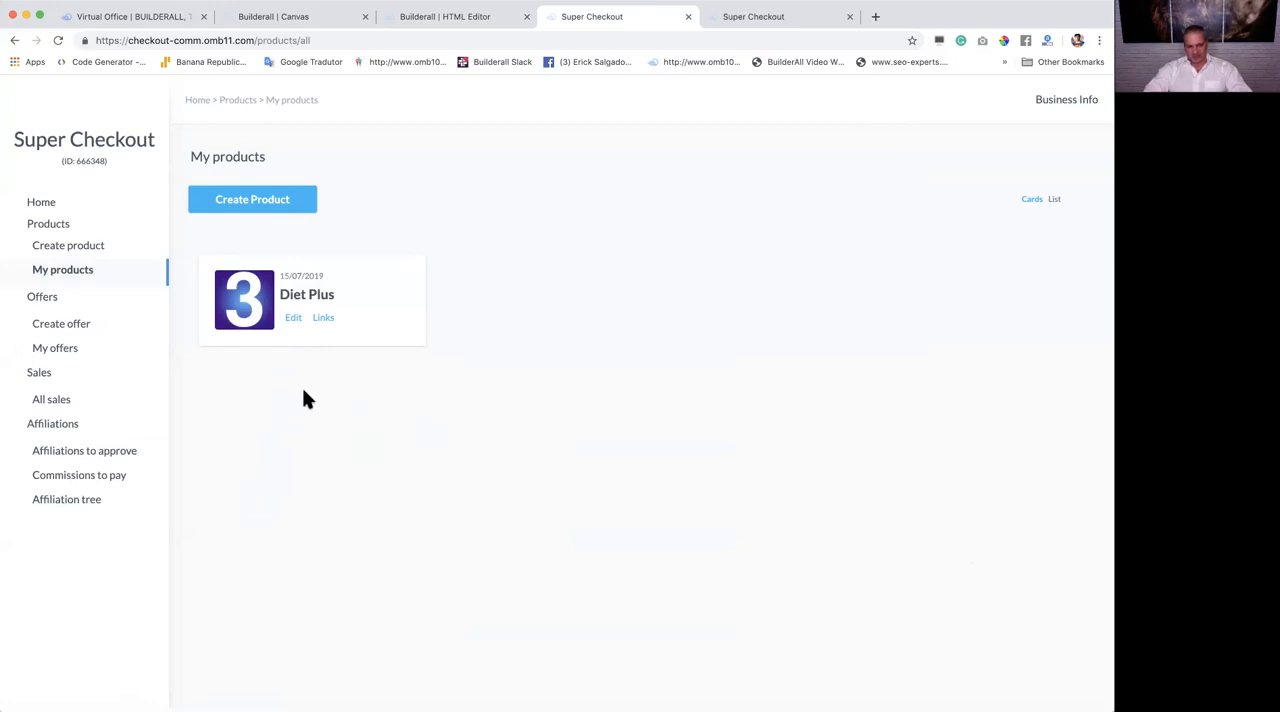
left_click(323, 318)
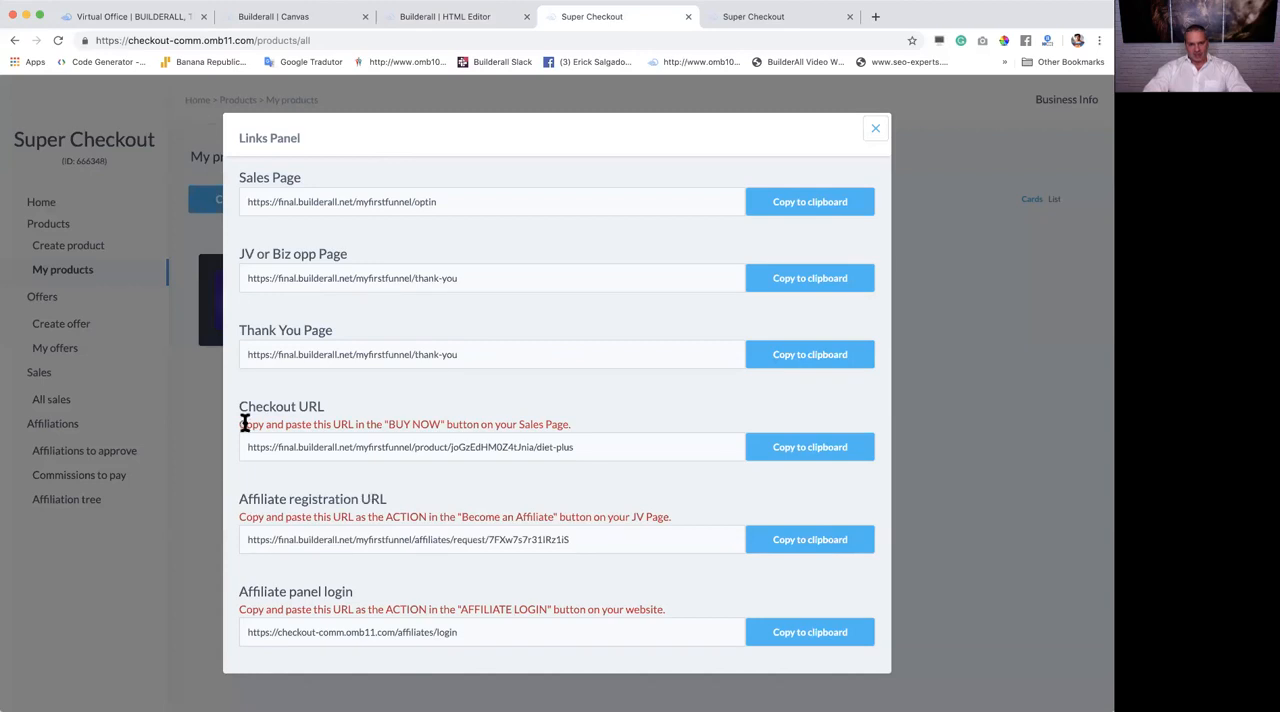
left_click_drag(242, 406, 325, 414)
left_click_drag(240, 498, 387, 505)
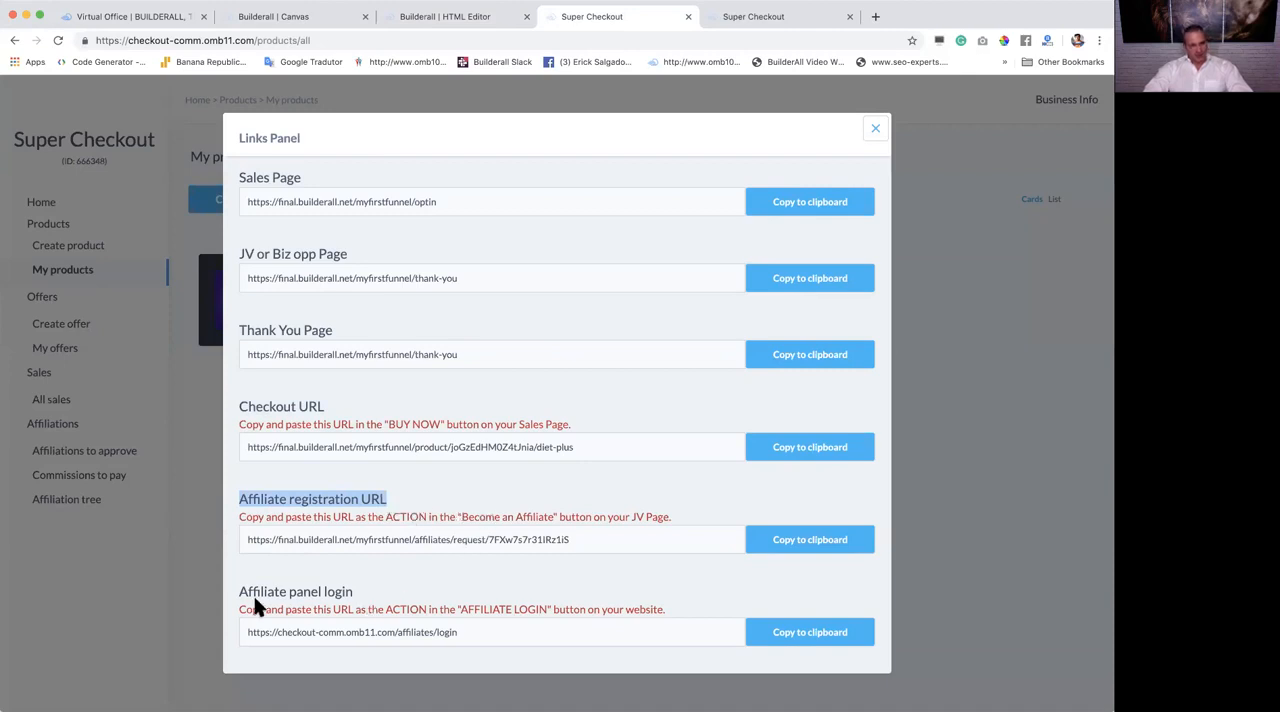
left_click_drag(240, 592, 358, 588)
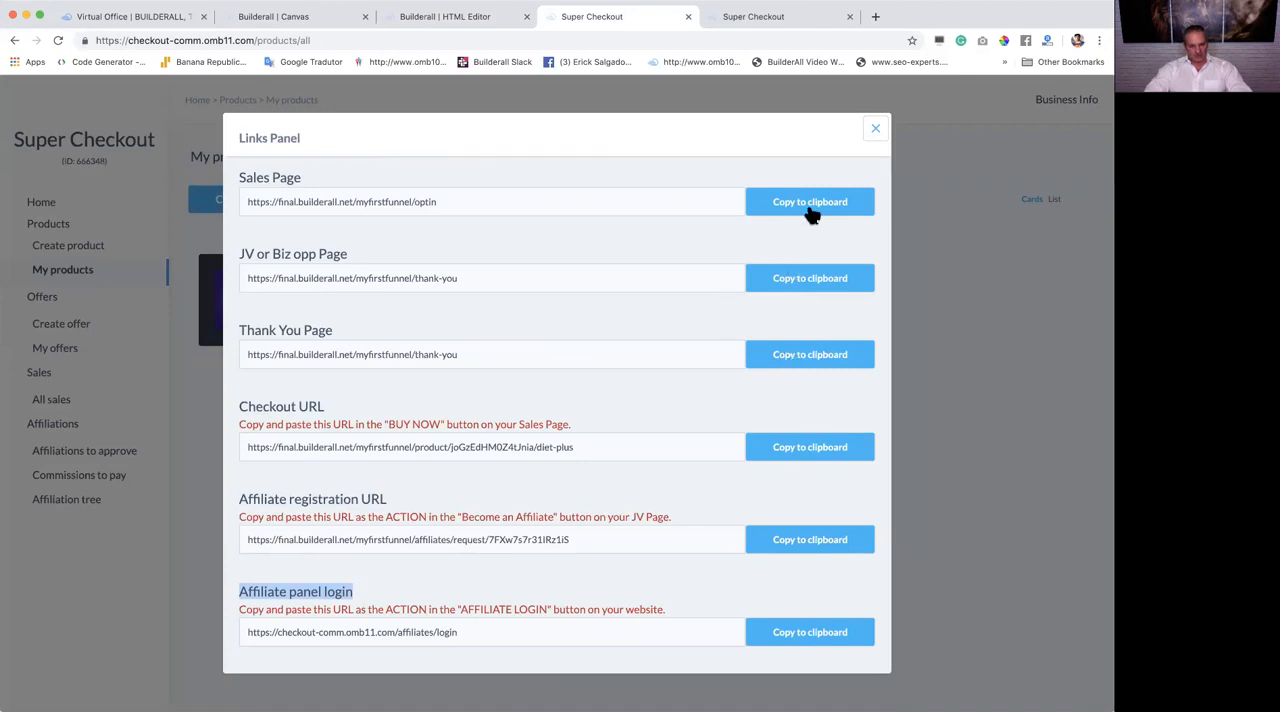
- Close the Diet Plus links panel and save the THANK YOU page in the HTML editor
left_click(876, 129)
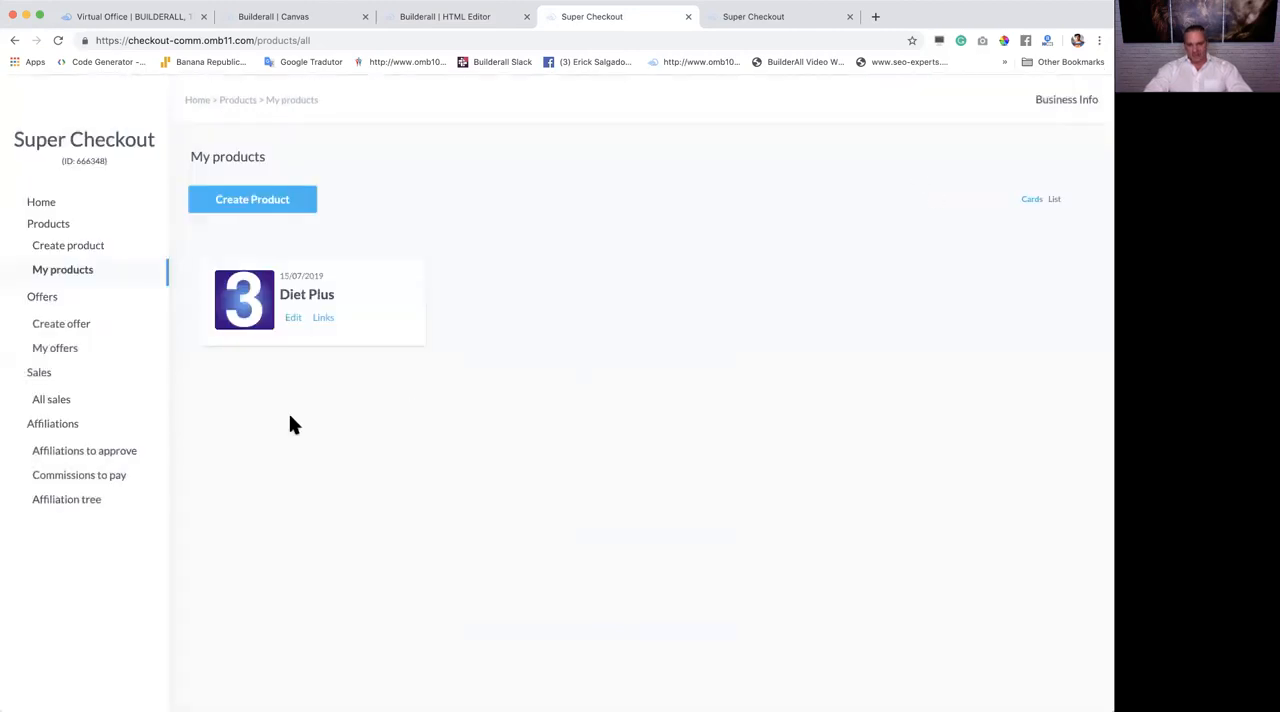
left_click(497, 16)
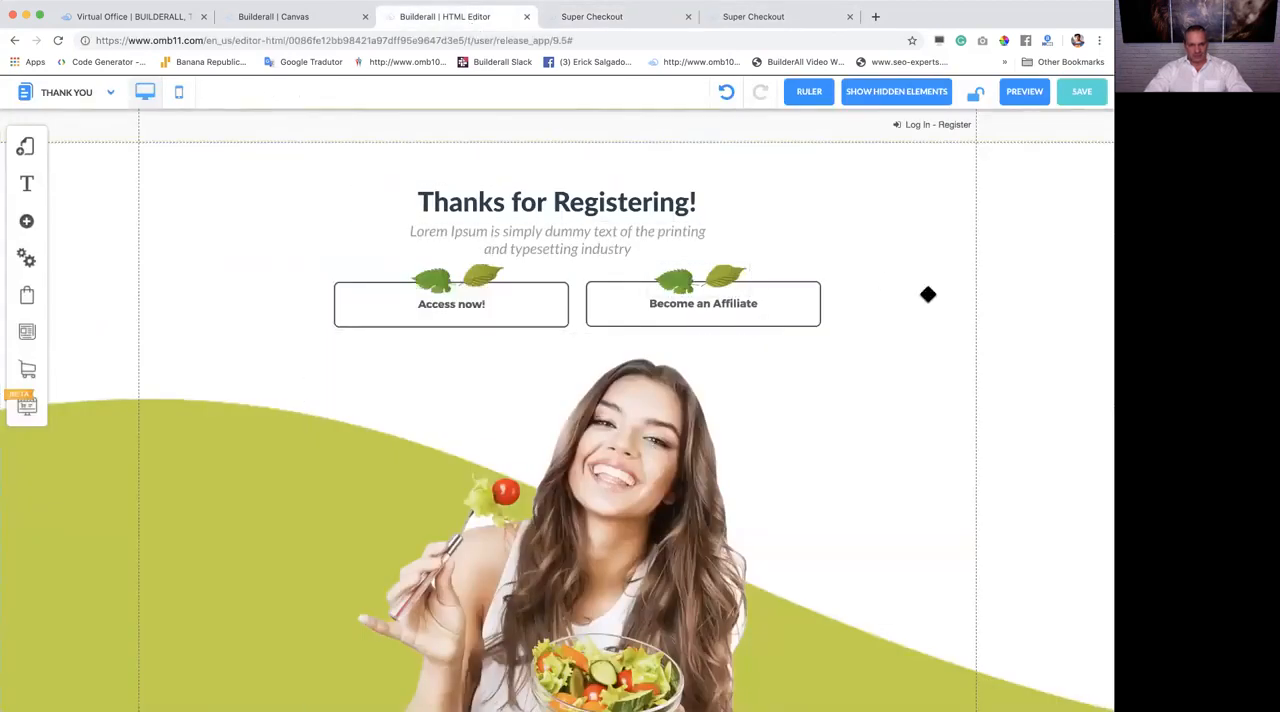
left_click(1083, 93)
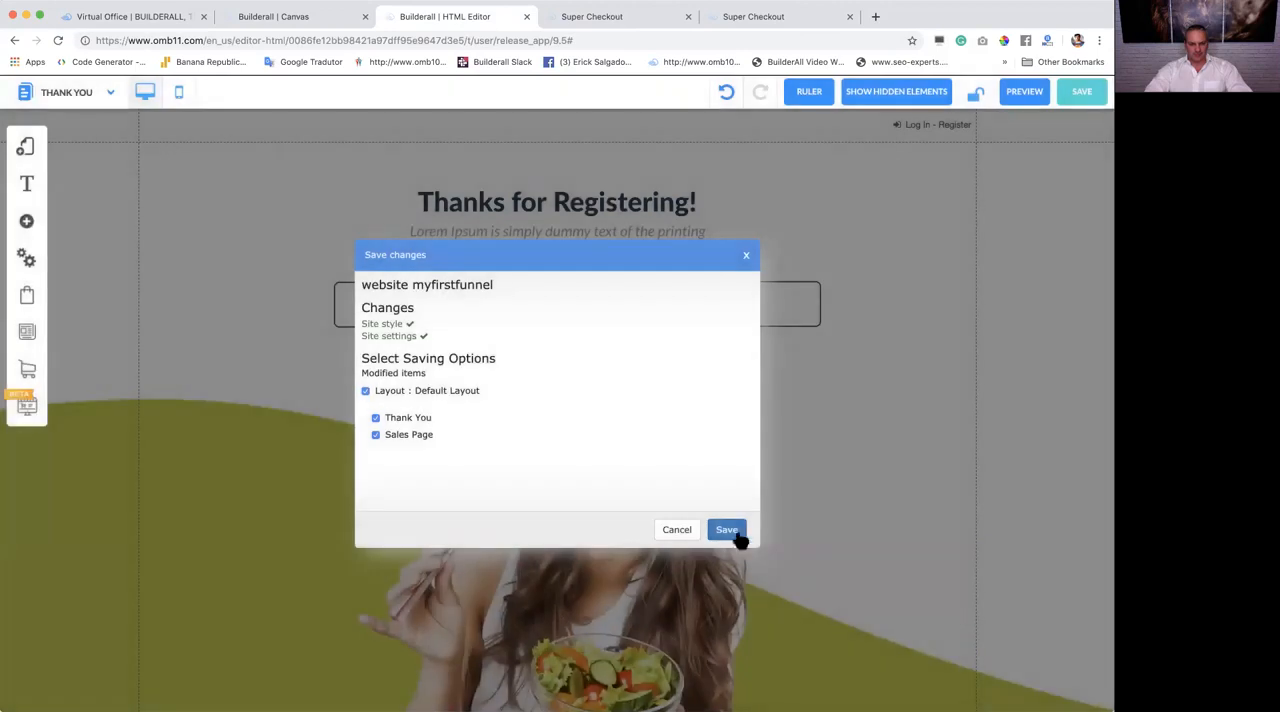
left_click(728, 529)
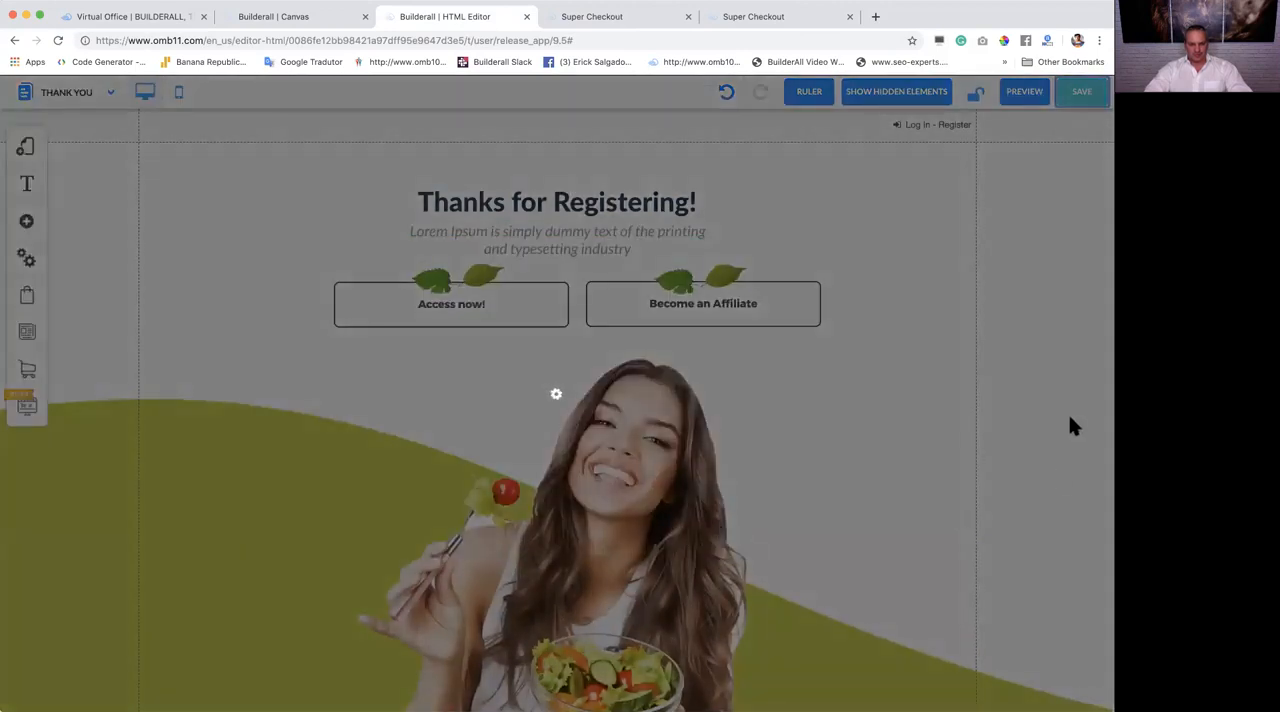
left_click(642, 358)
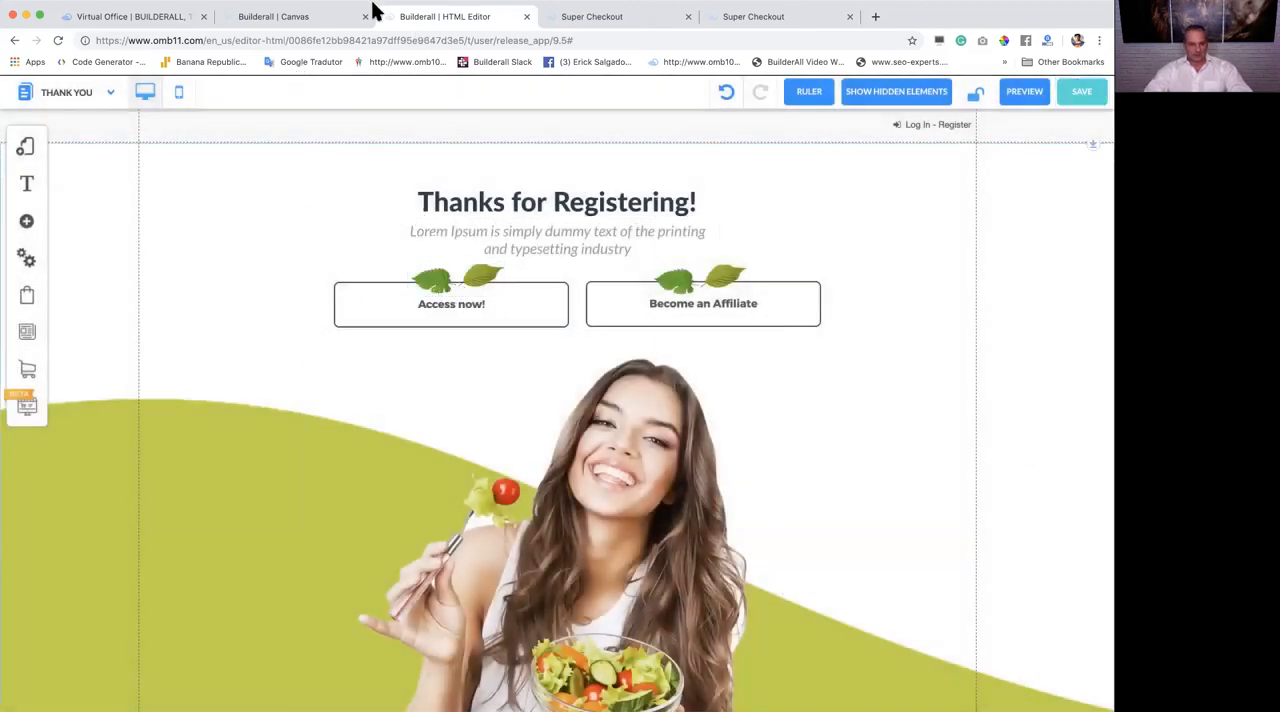
- Review the funnel map on the Canvas, following the flow from Optin through Confirm Email, Sales Page, Checkout and Thank You to Membership Page
left_click(306, 18)
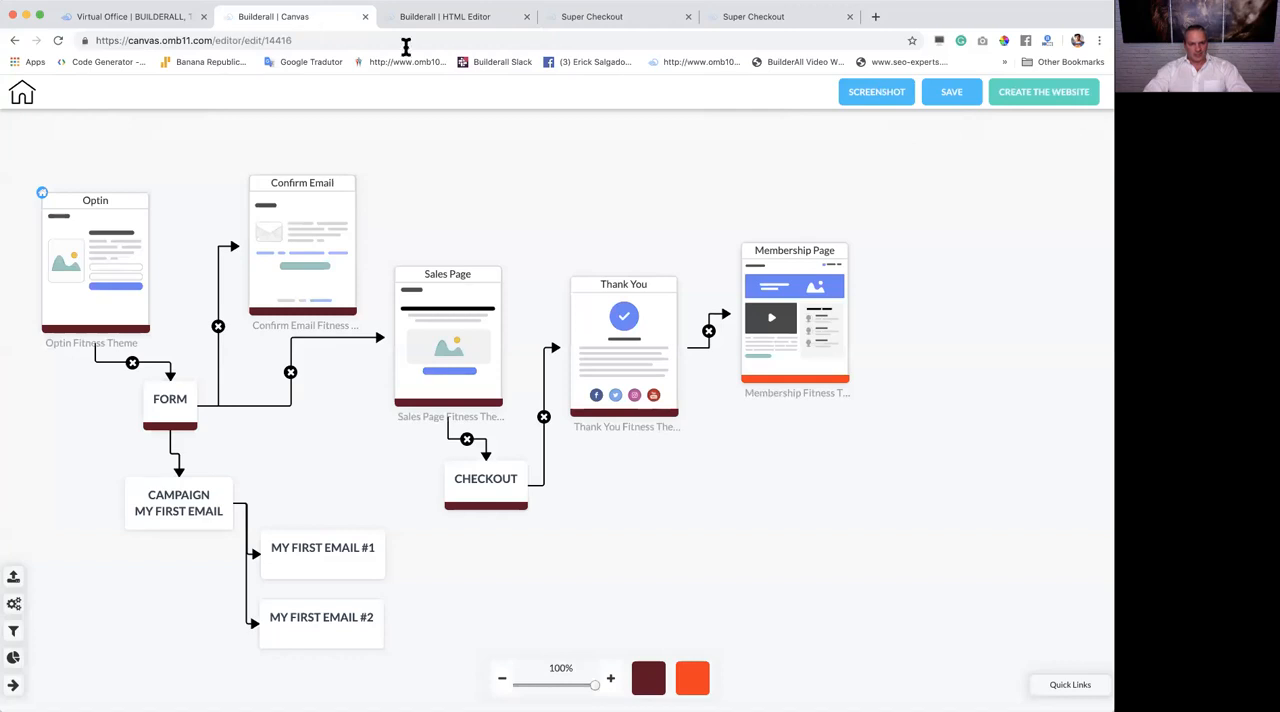
mouse_move(128, 240)
mouse_move(298, 258)
mouse_move(447, 372)
mouse_move(602, 363)
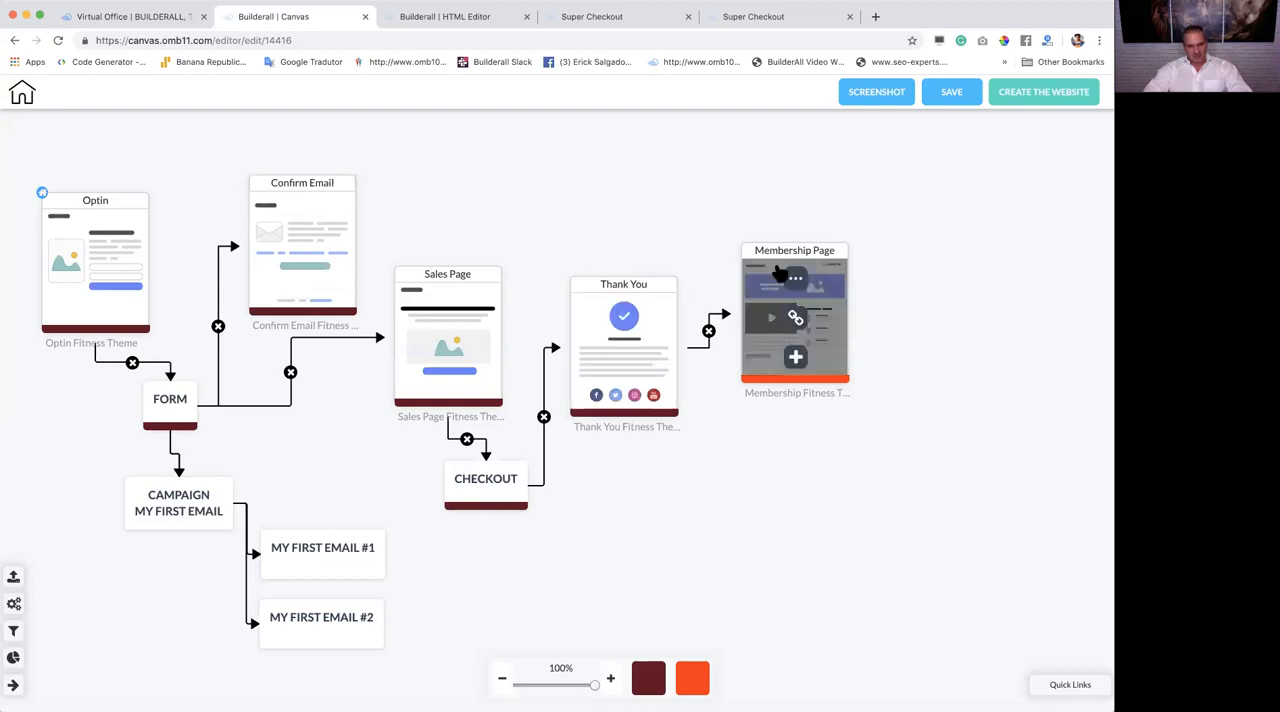
mouse_move(647, 340)
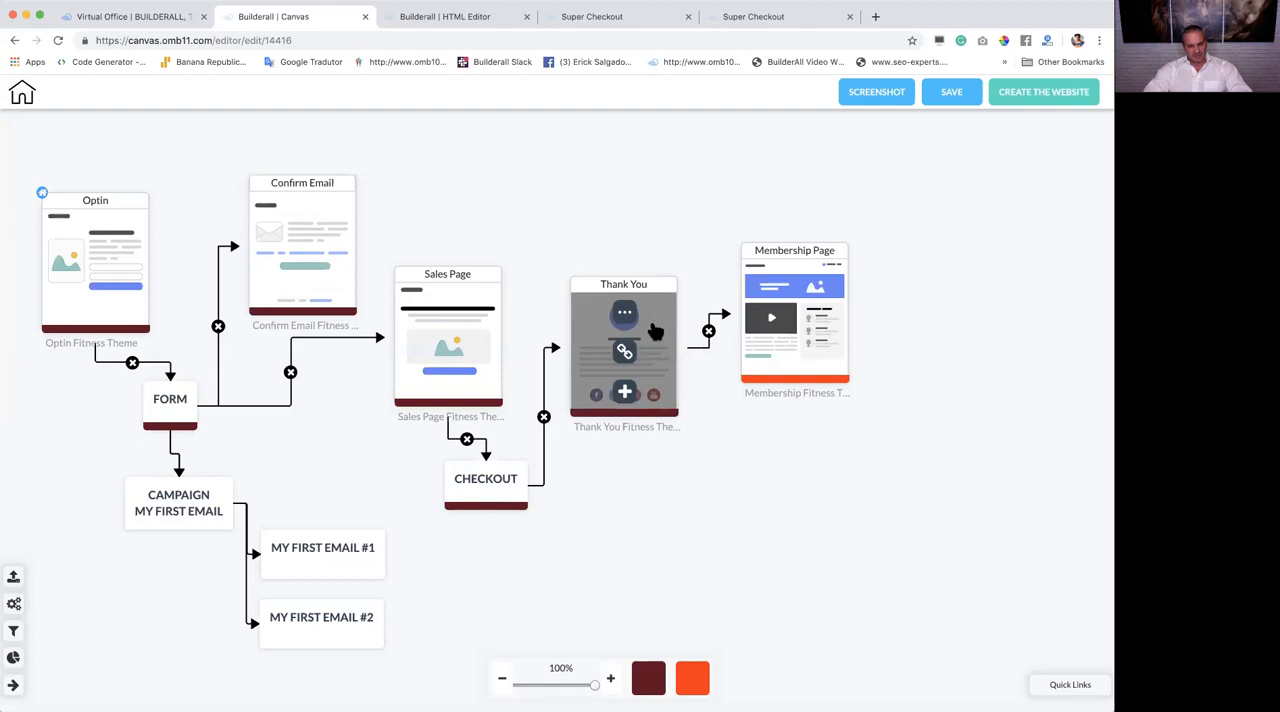
mouse_move(71, 250)
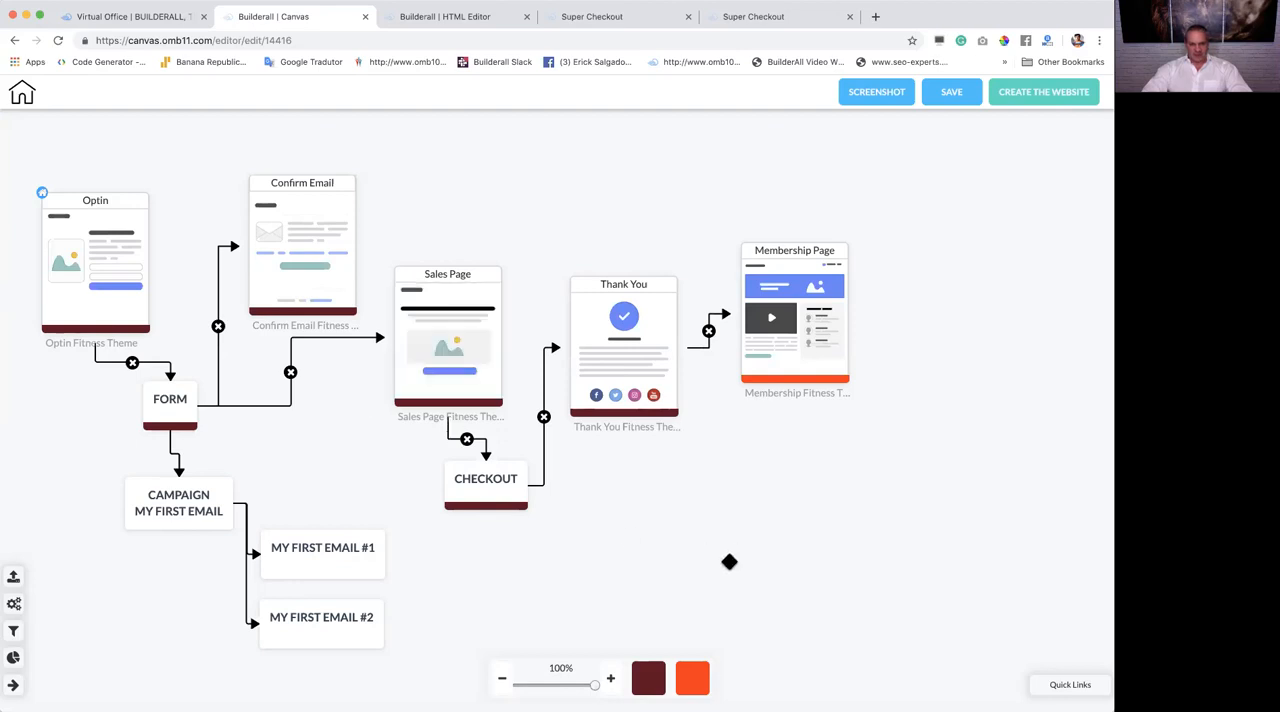
left_click_drag(595, 685, 584, 684)
left_click_drag(599, 613, 655, 617)
left_click_drag(466, 491, 472, 506)
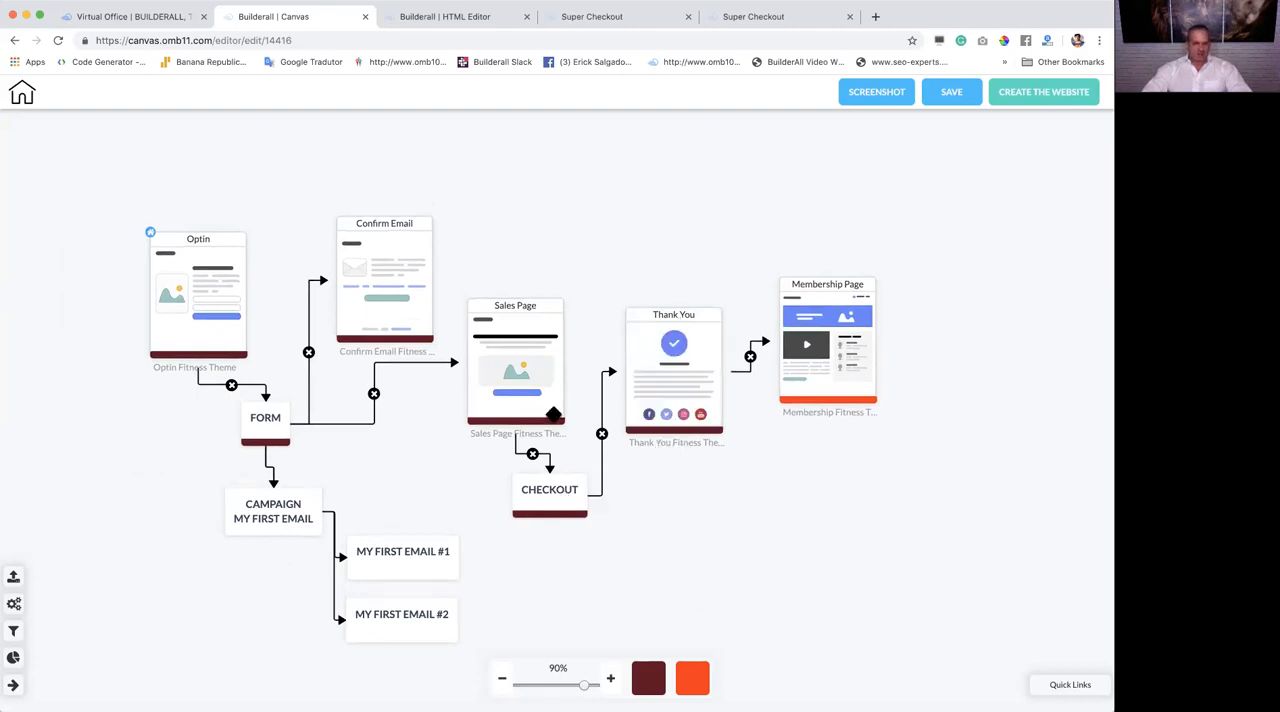
mouse_move(178, 336)
mouse_move(537, 333)
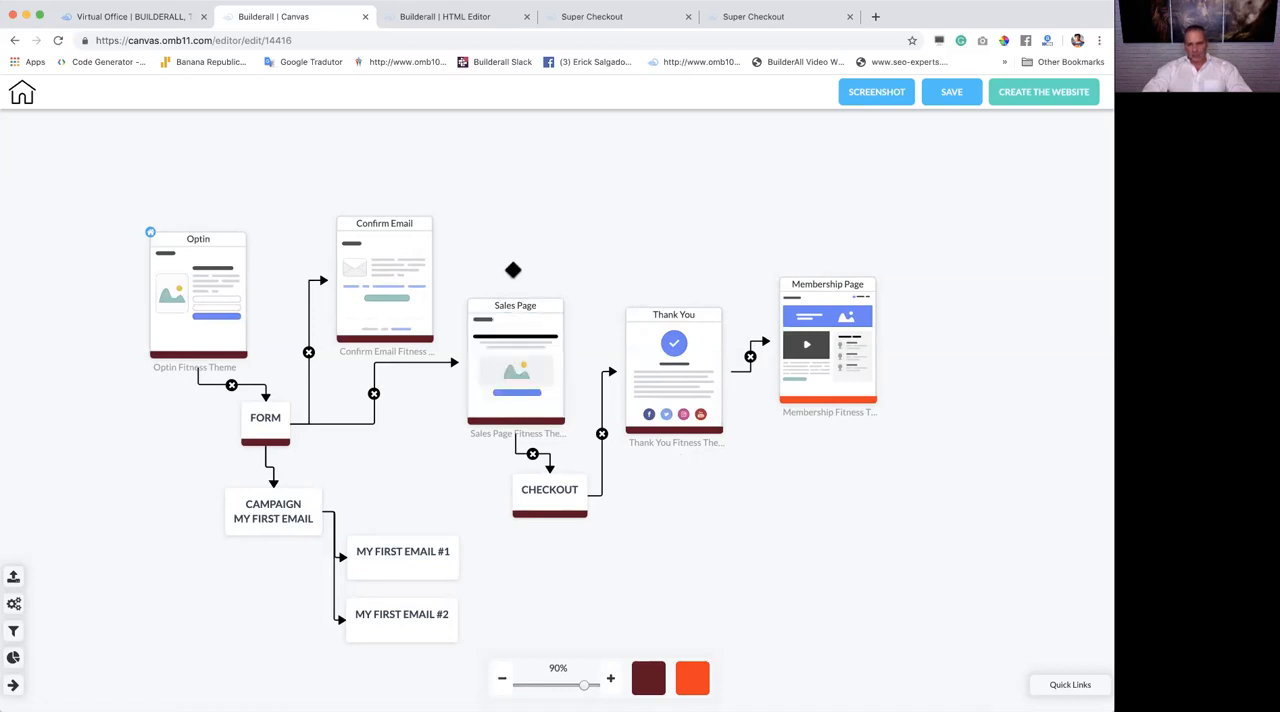
mouse_move(811, 415)
scroll(911, 432, "down", 1)
scroll(911, 432, "down", 1)
mouse_move(726, 395)
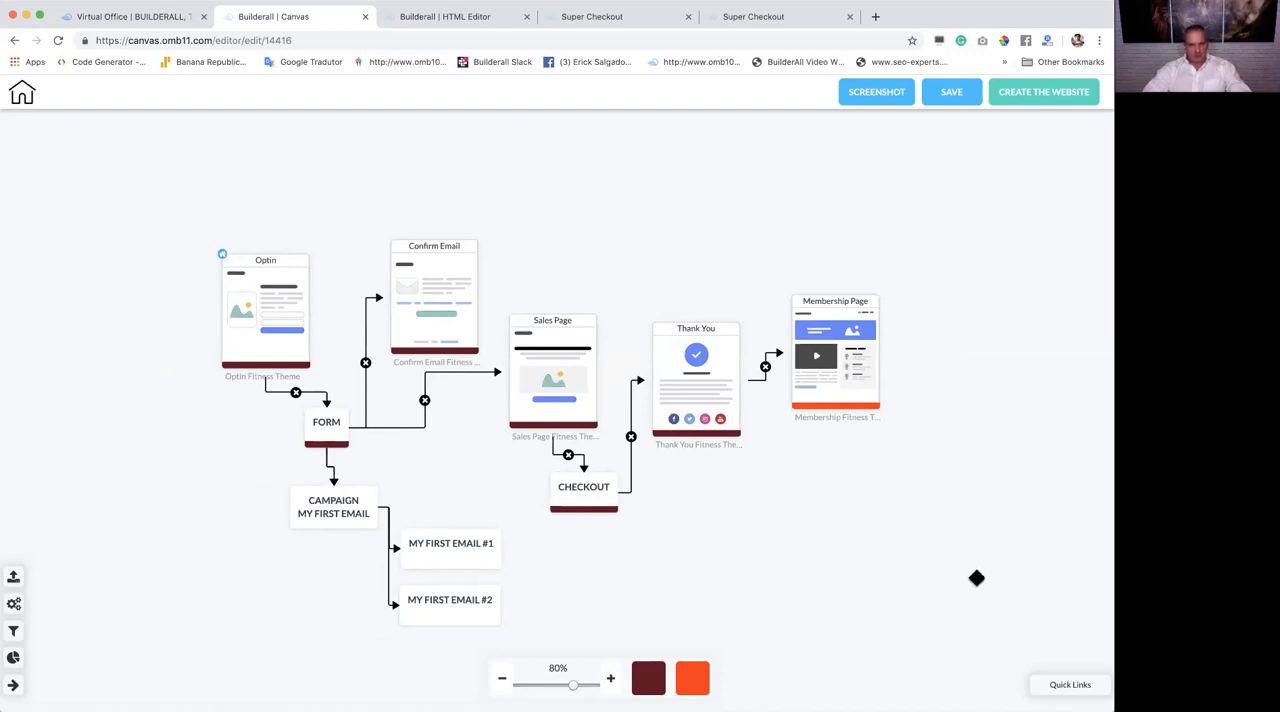
scroll(626, 278, "up", 1)
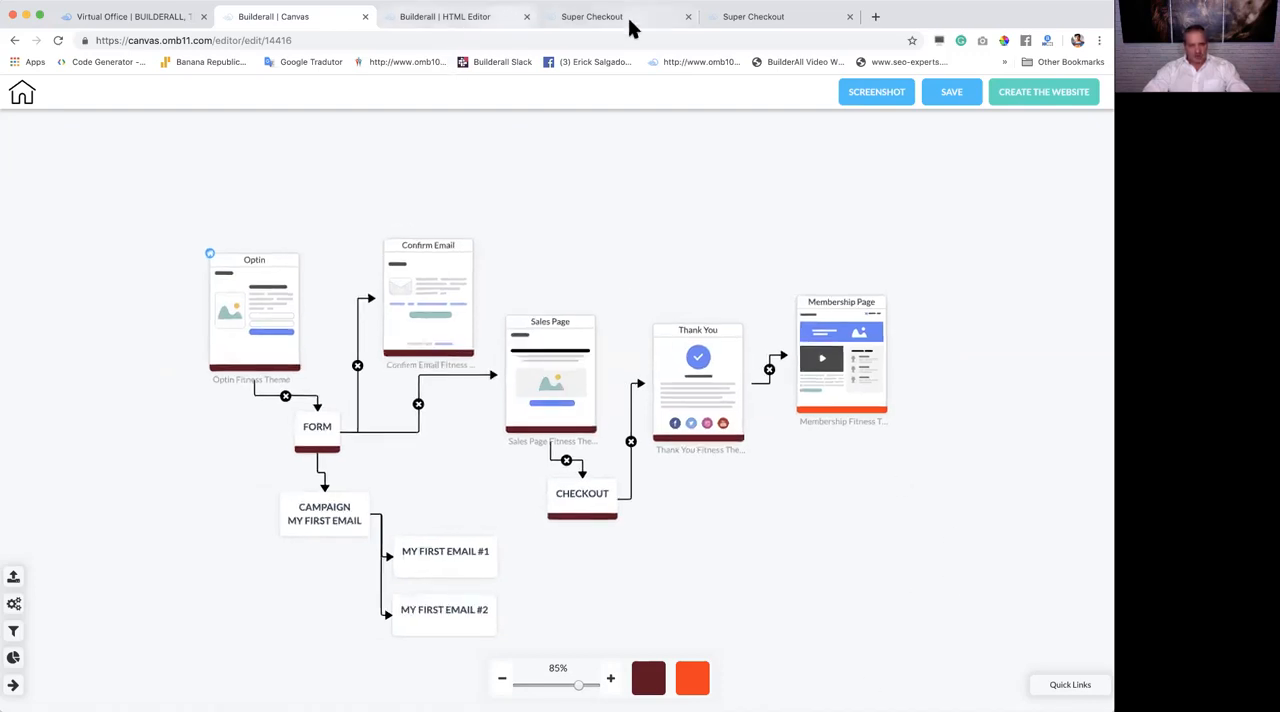
- Close both Super Checkout pages and the HTML editor, leaving the editor site without saving again
left_click(758, 17)
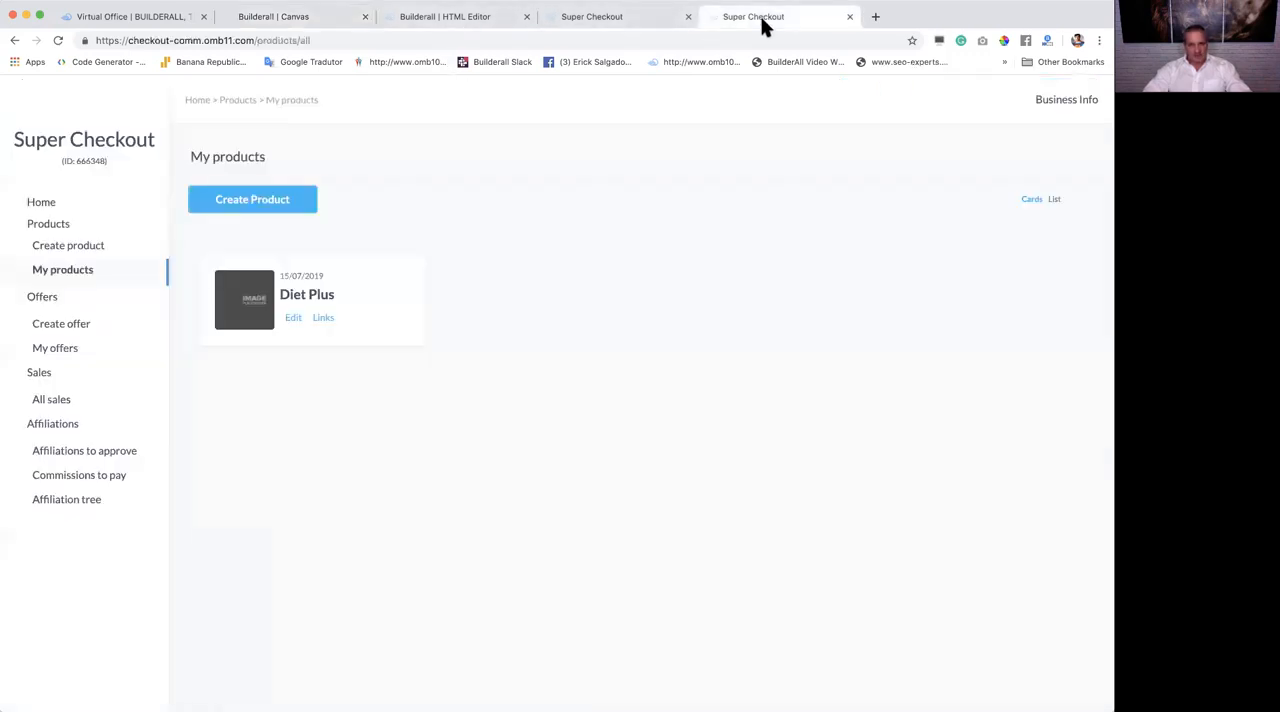
left_click(631, 25)
left_click(476, 24)
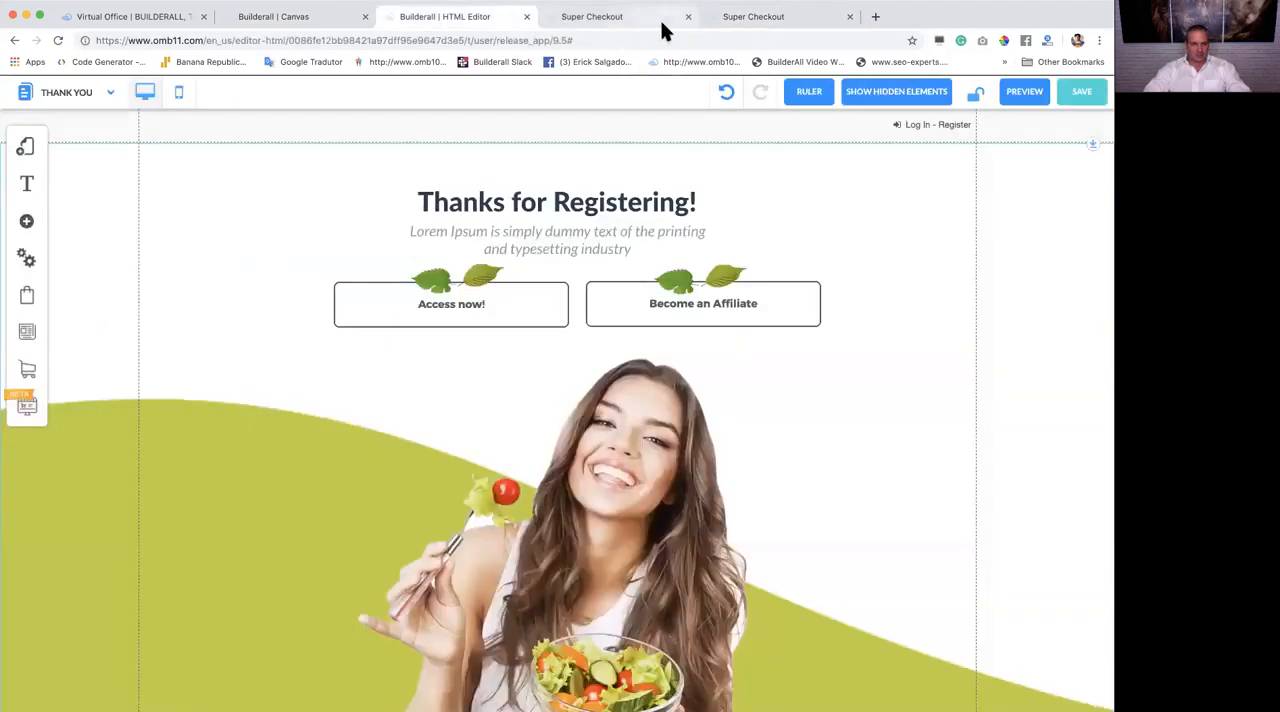
left_click(688, 17)
left_click(688, 17)
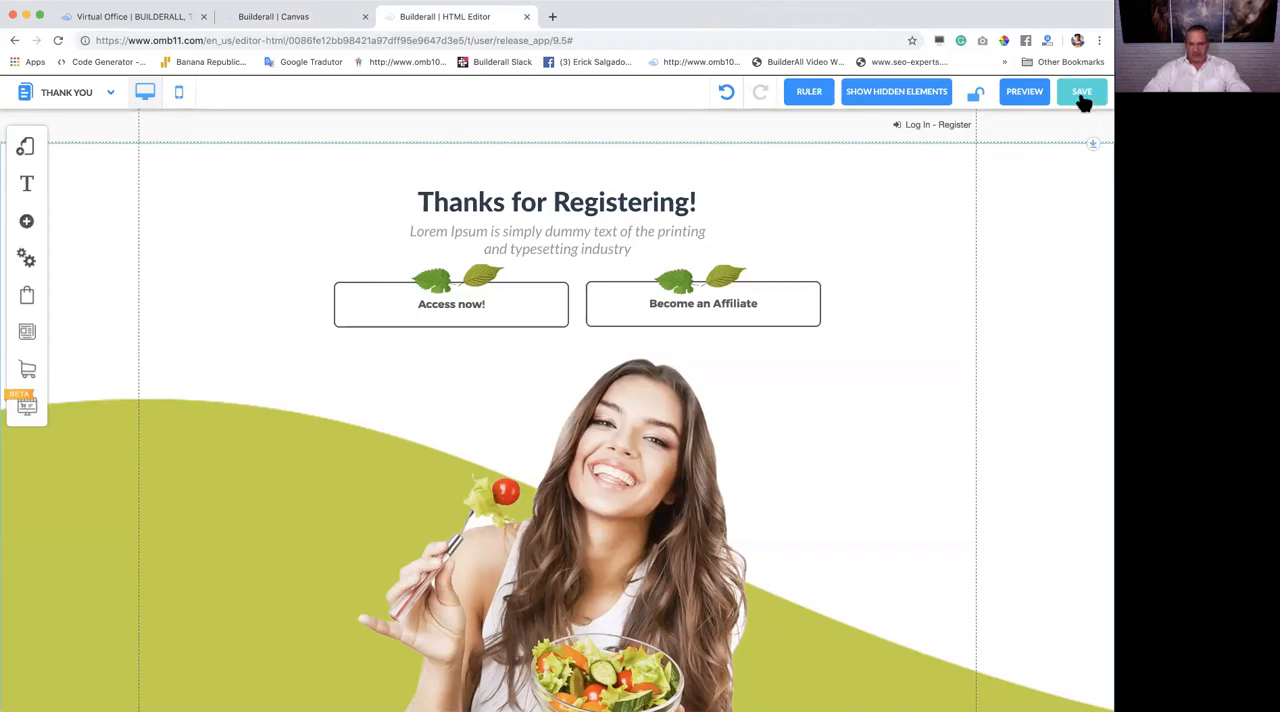
left_click(526, 17)
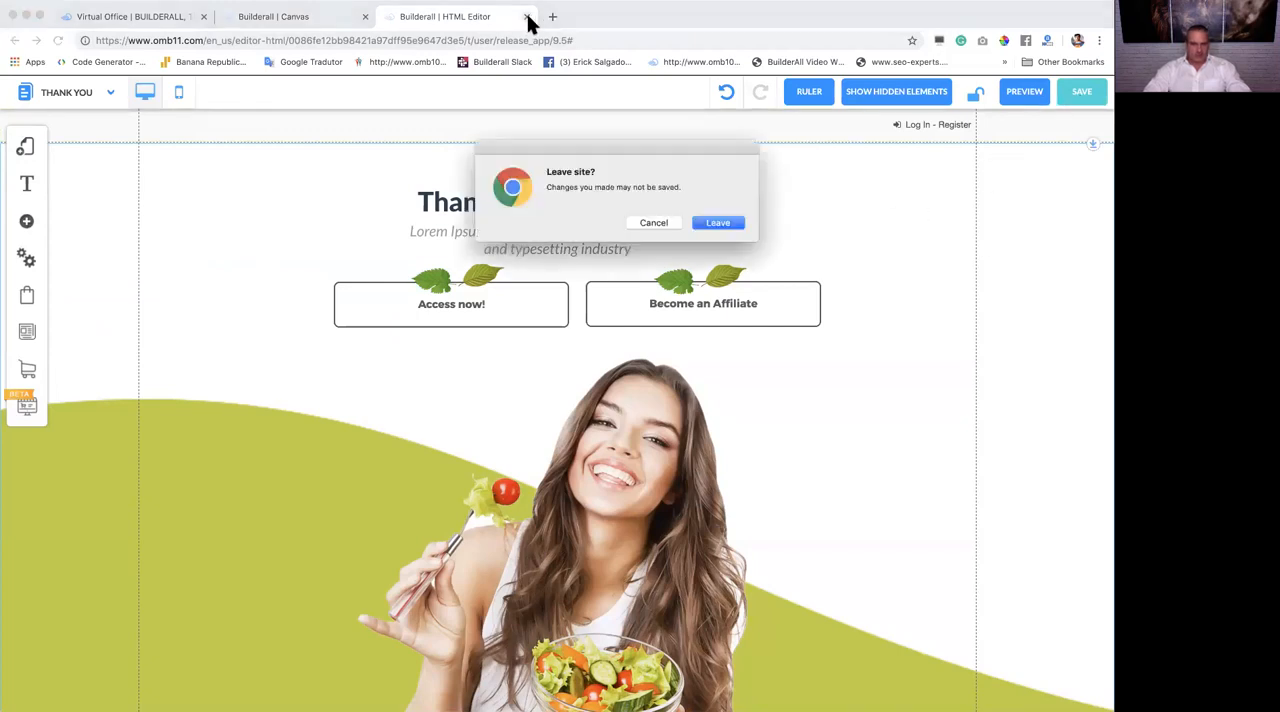
left_click(718, 223)
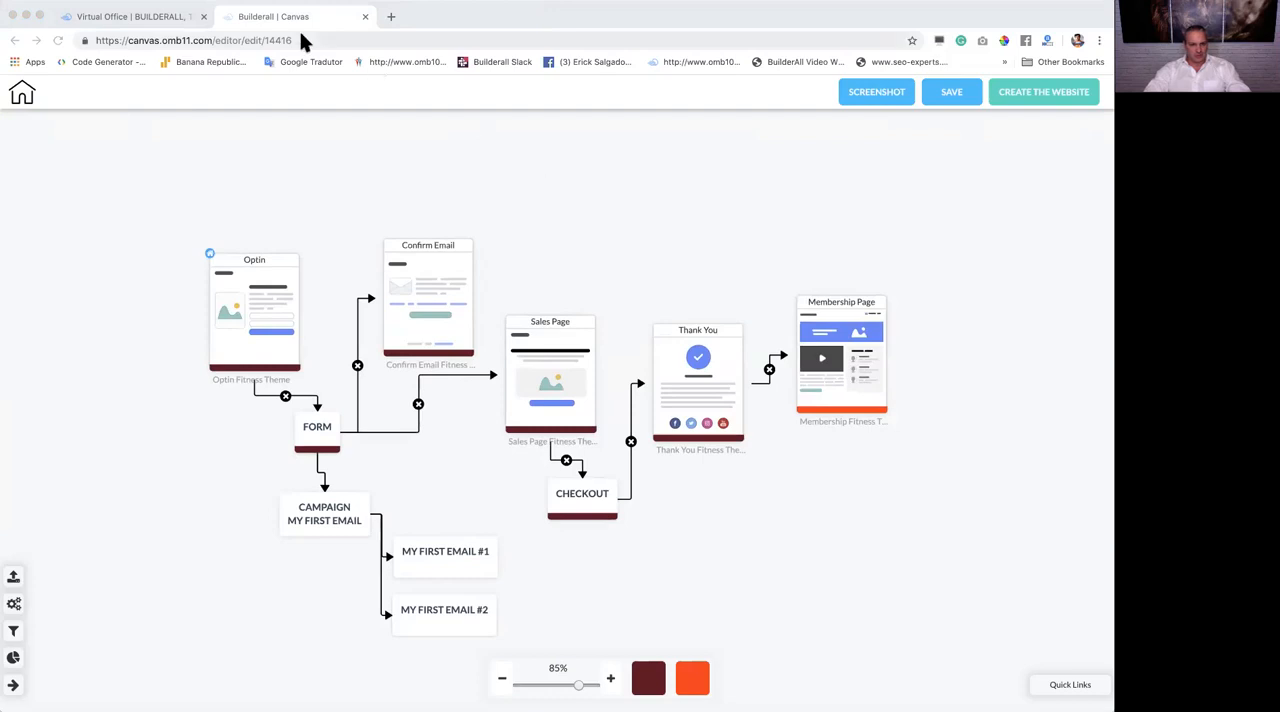
- Open the Pixel Perfect Builder site list from the Virtual Office and publish the myfirstfunnel site
left_click(124, 18)
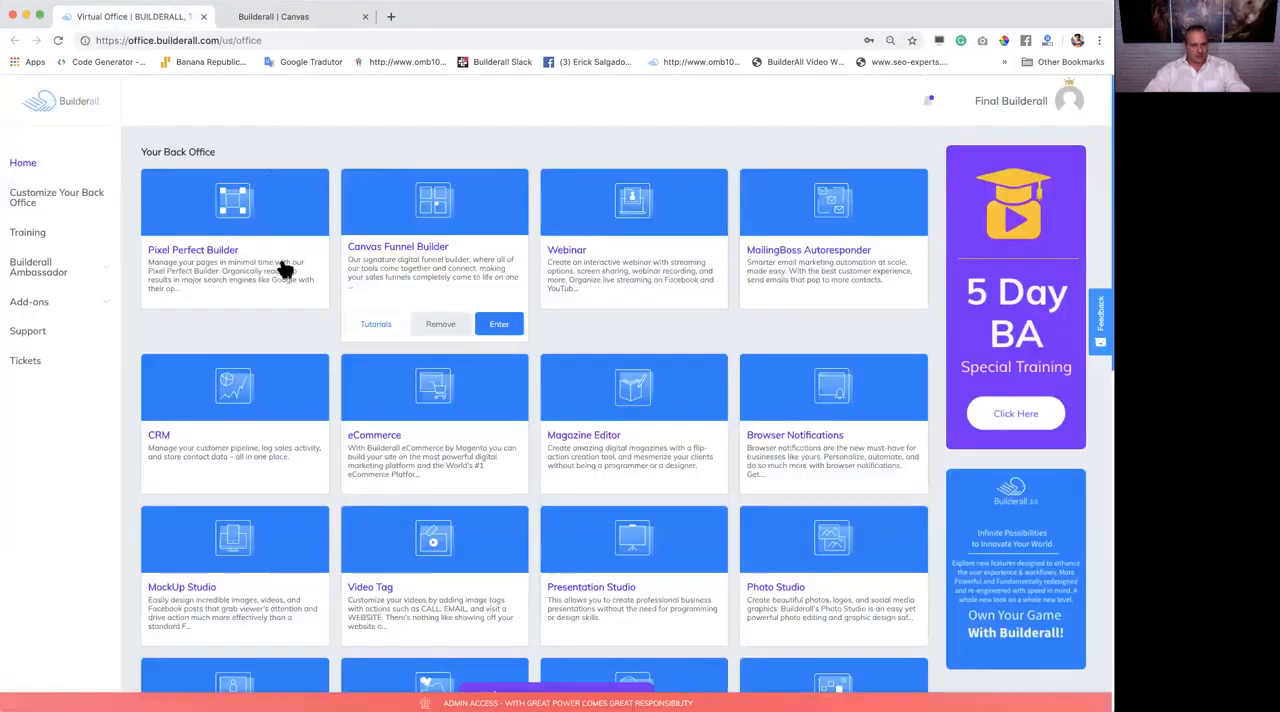
mouse_move(277, 257)
left_click(302, 333)
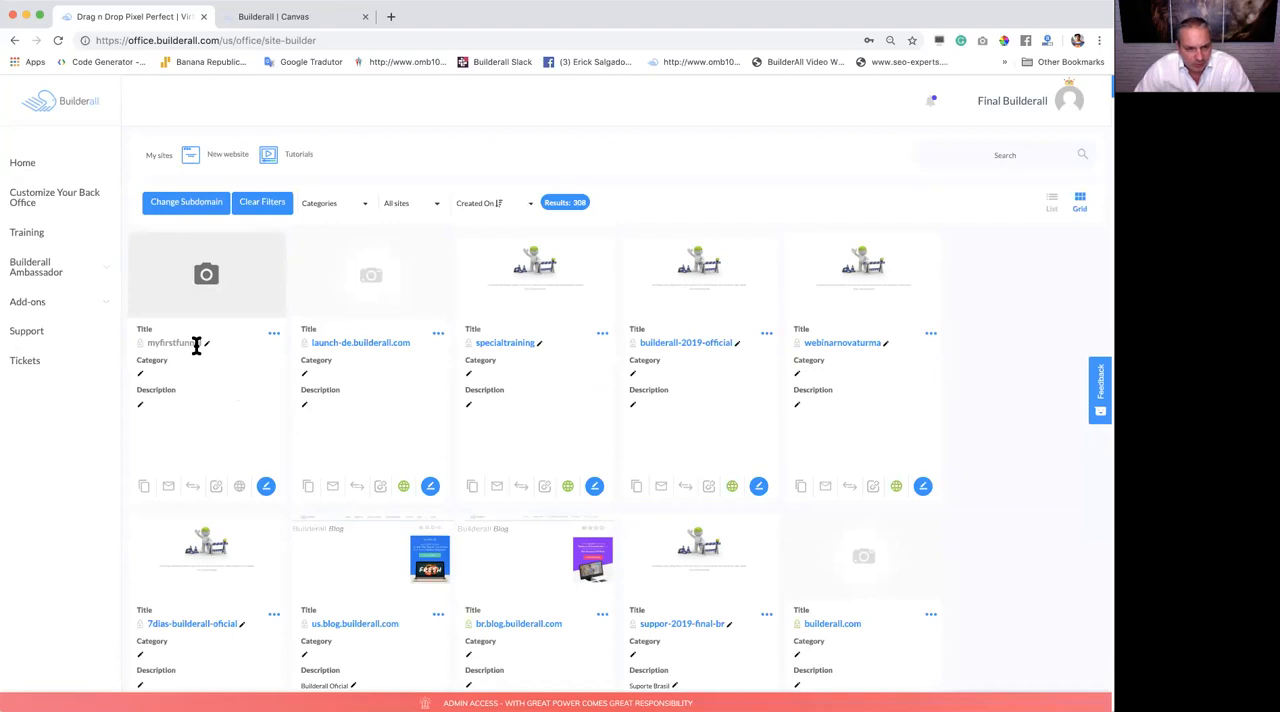
key("super+Tab")
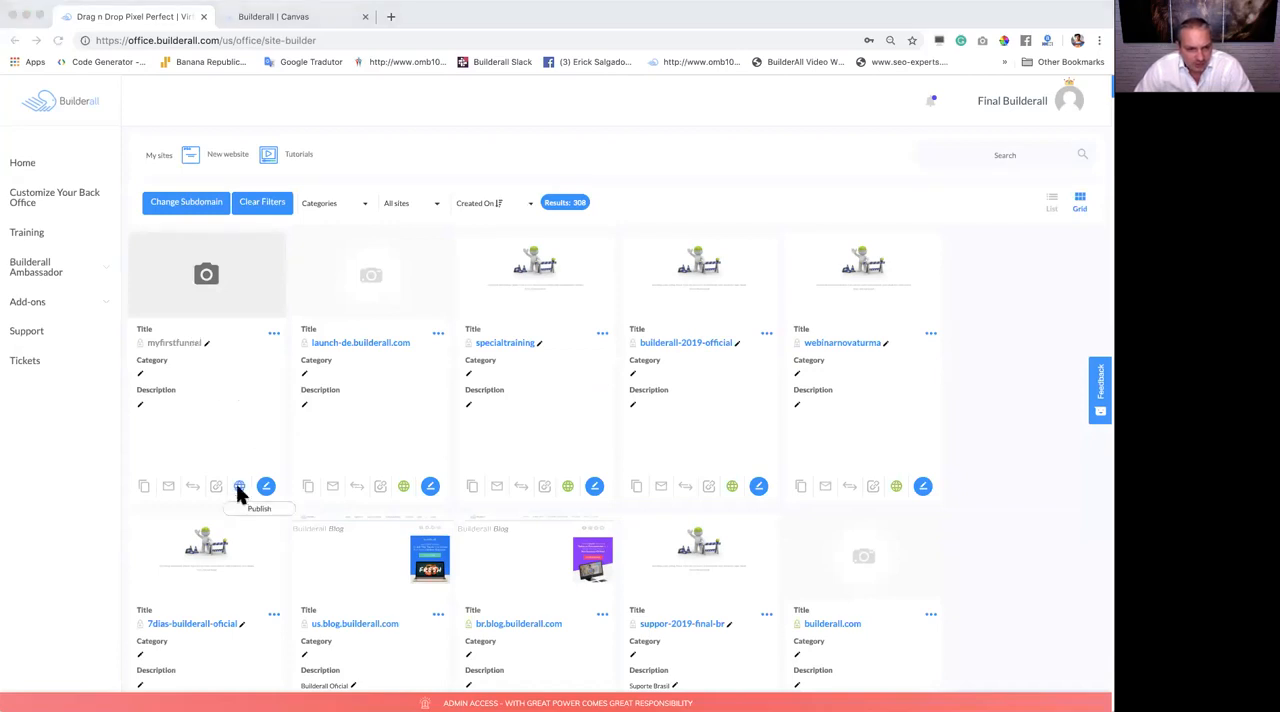
left_click(675, 114)
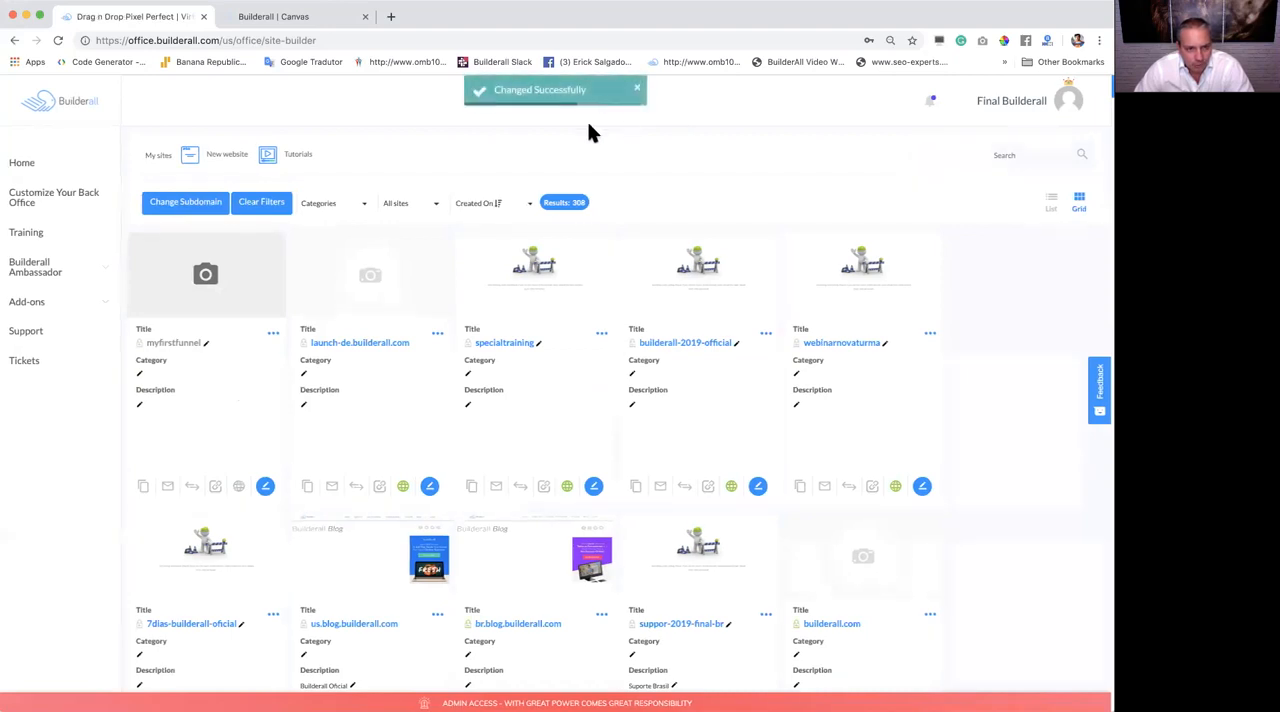
- Reload the site list and open the published myfirstfunnel site
left_click(58, 40)
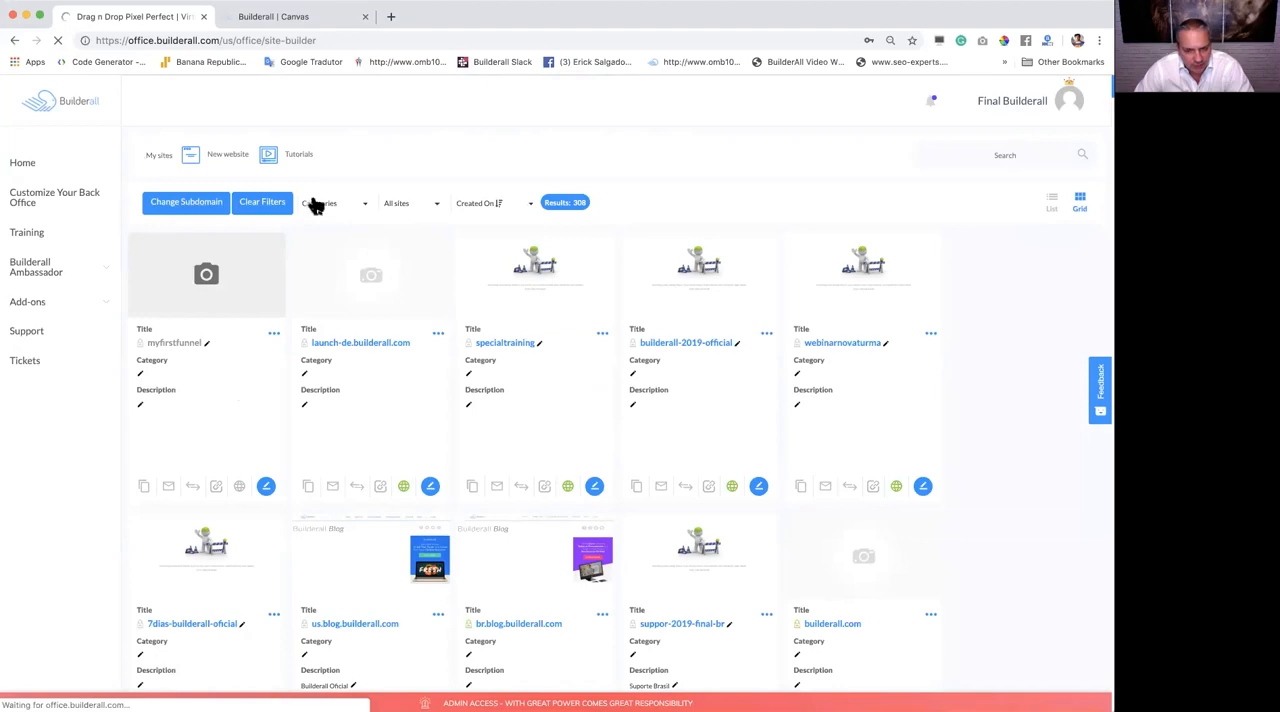
scroll(377, 220, "down", 10)
scroll(377, 220, "down", 15)
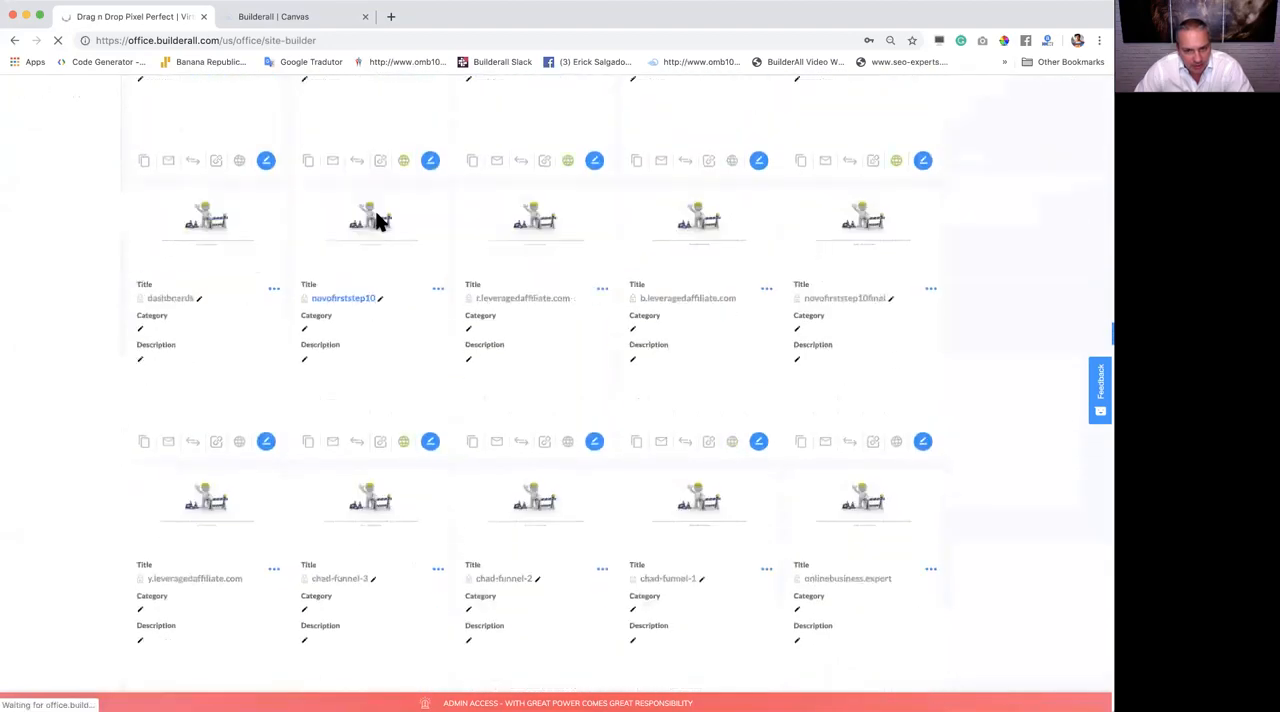
scroll(377, 213, "up", 20)
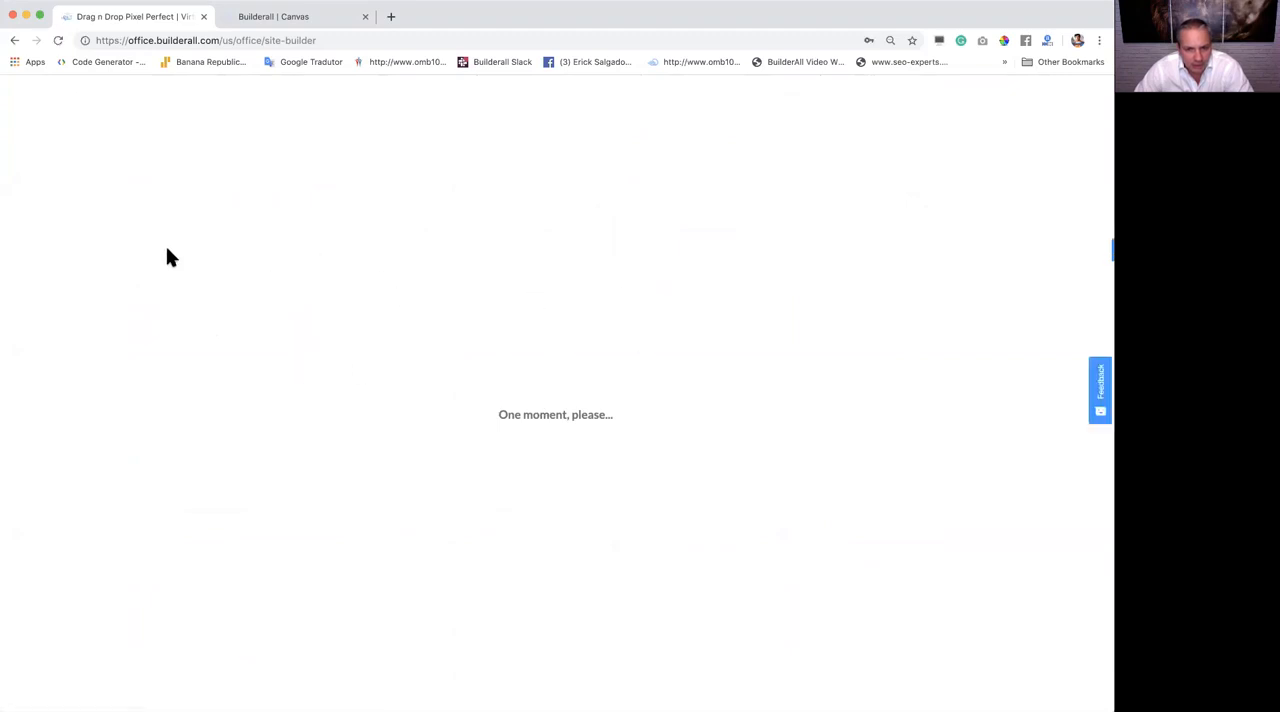
scroll(257, 279, "up", 15)
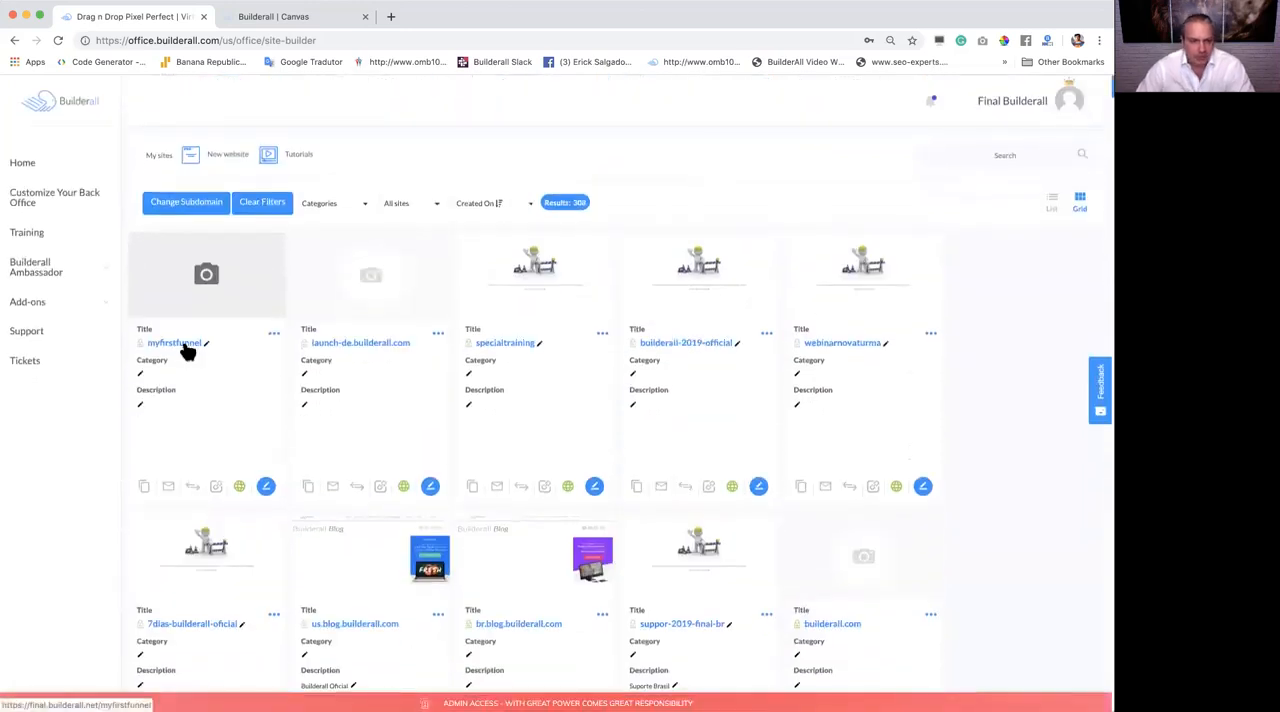
left_click(174, 344)
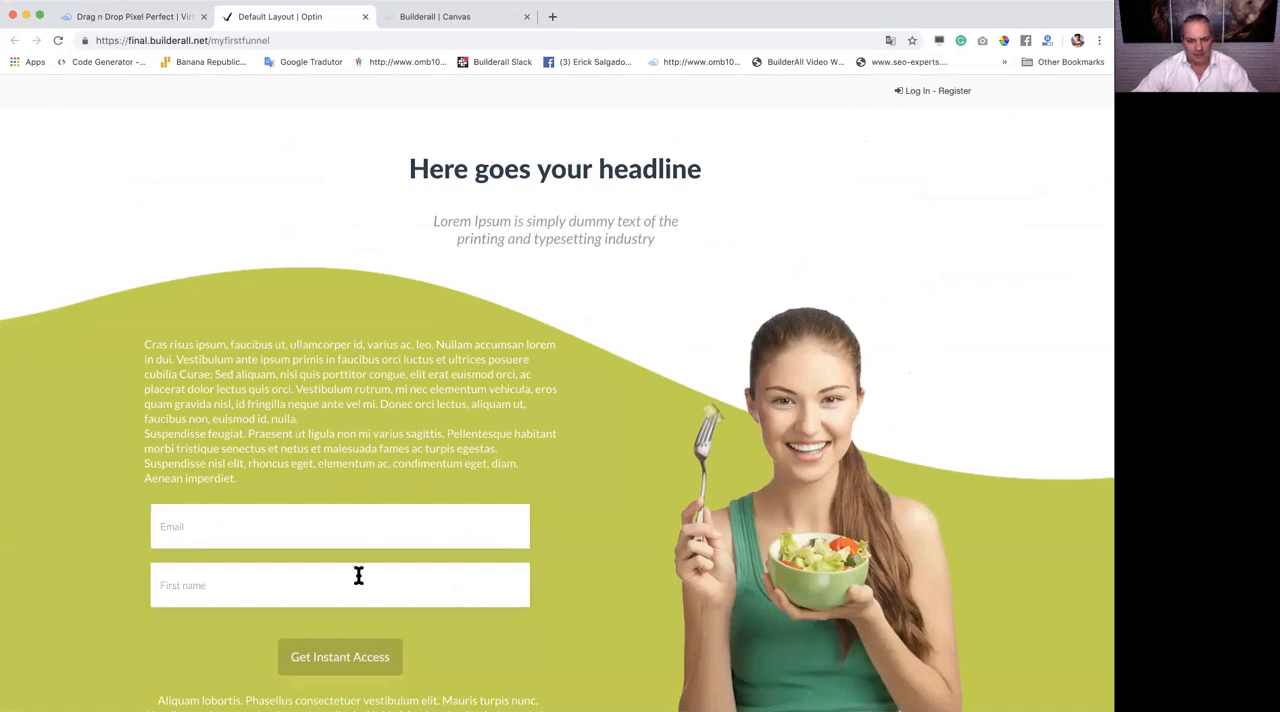
- Fill in the opt-in form with the saved e-mail and first name, and submit it for instant access
left_click(254, 528)
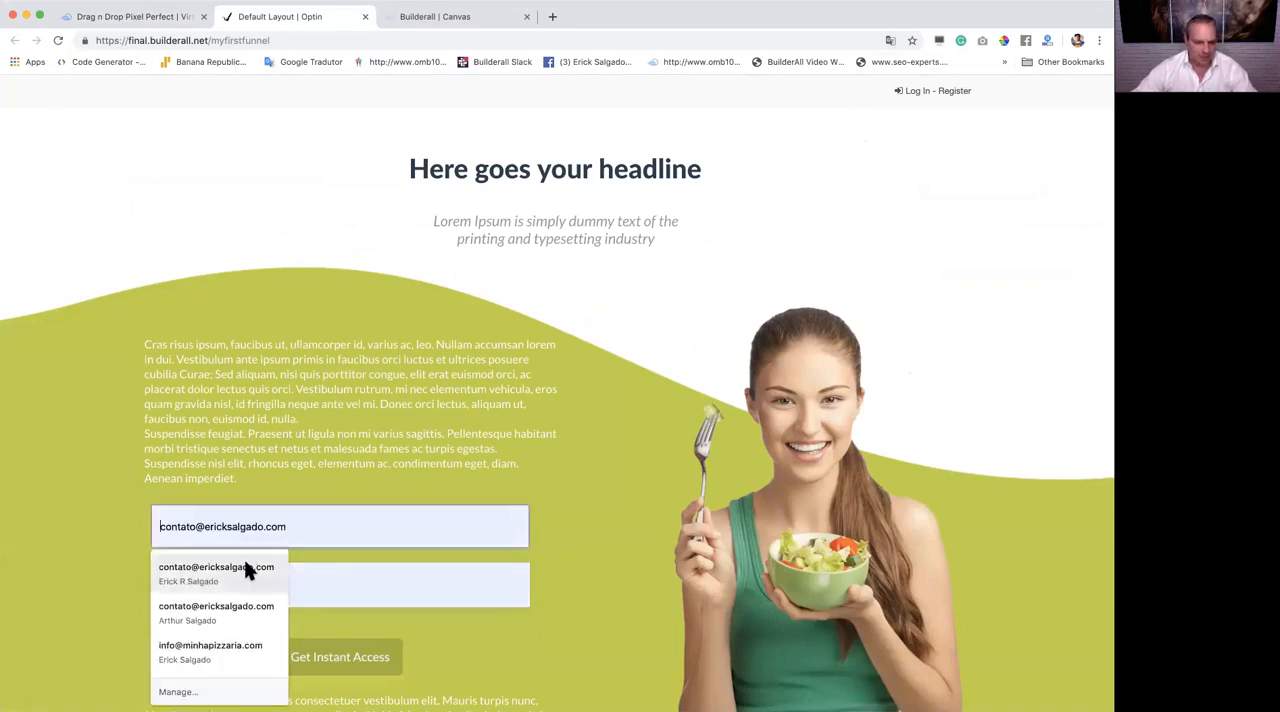
left_click(247, 568)
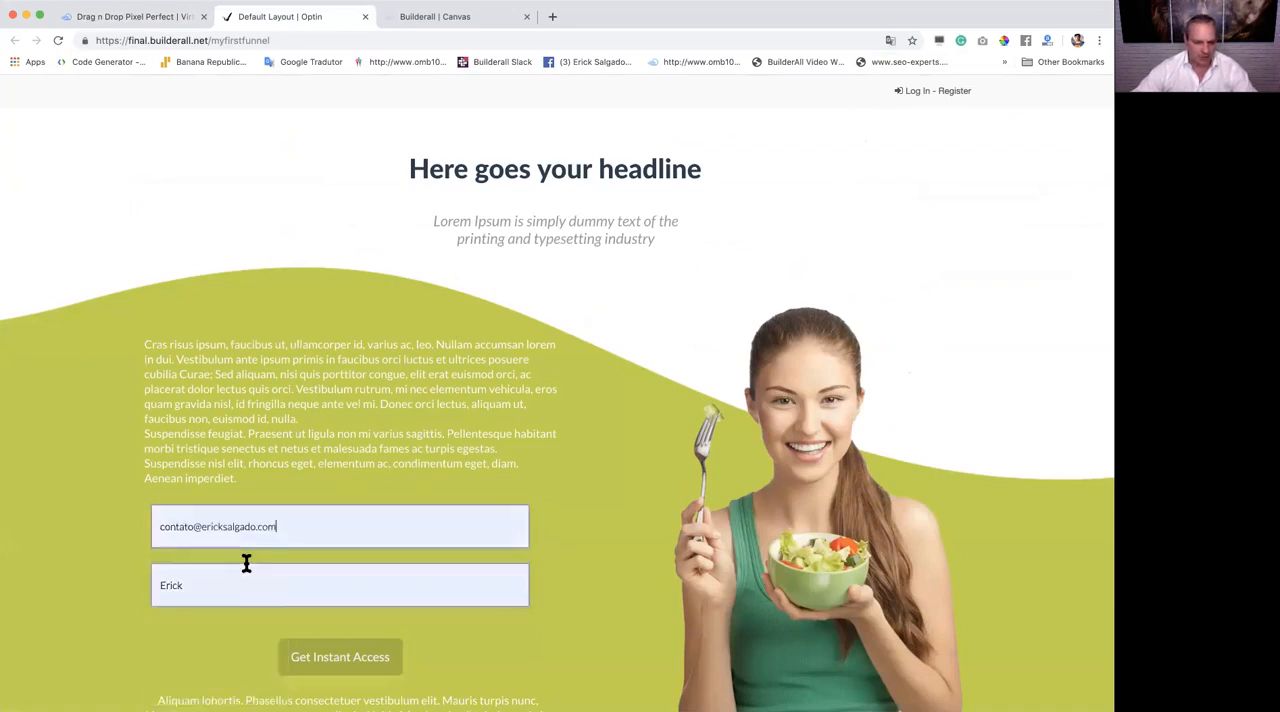
left_click(346, 664)
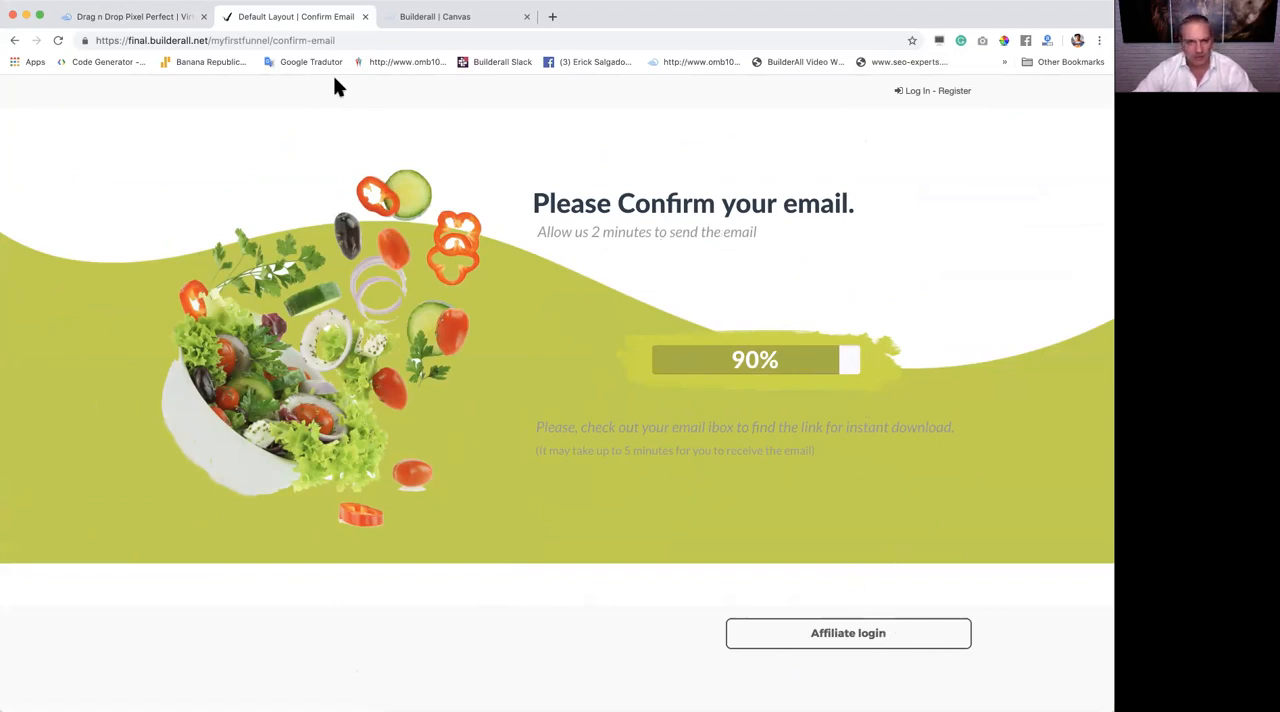
- Open the webmail inbox at mail02.l4email.com in a new browser tab
left_click(552, 17)
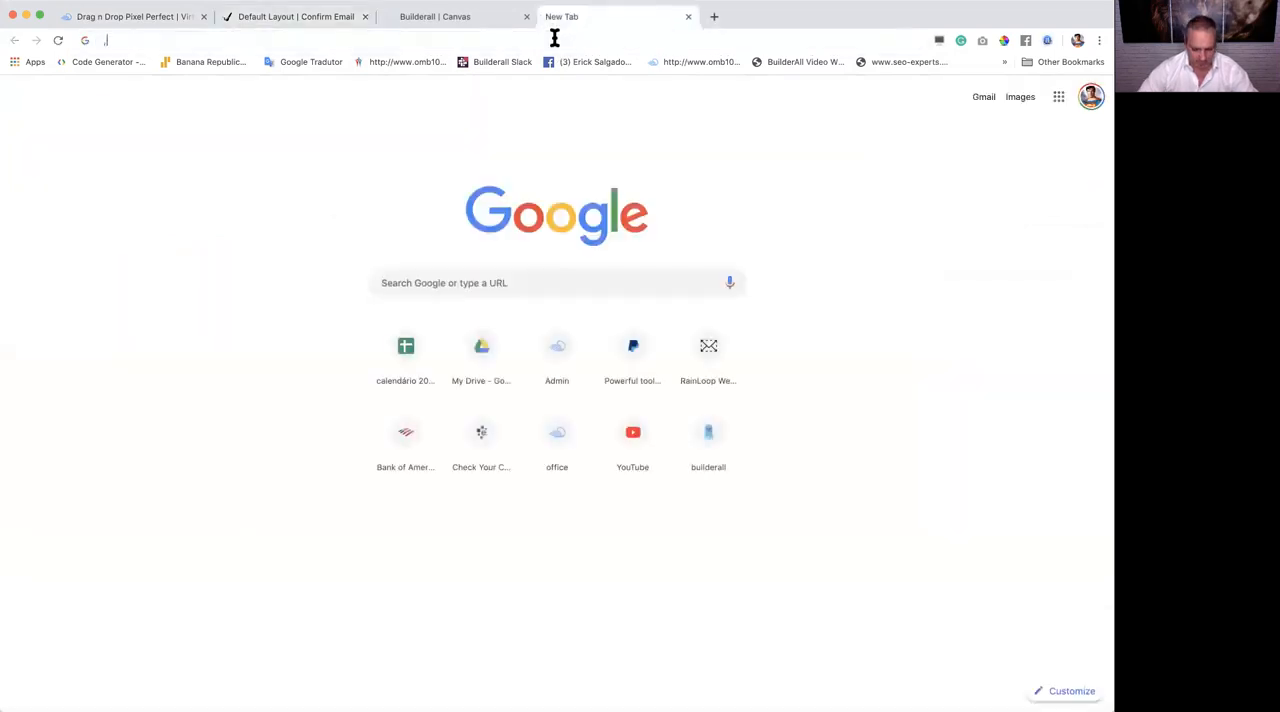
type("ma")
key("Return")
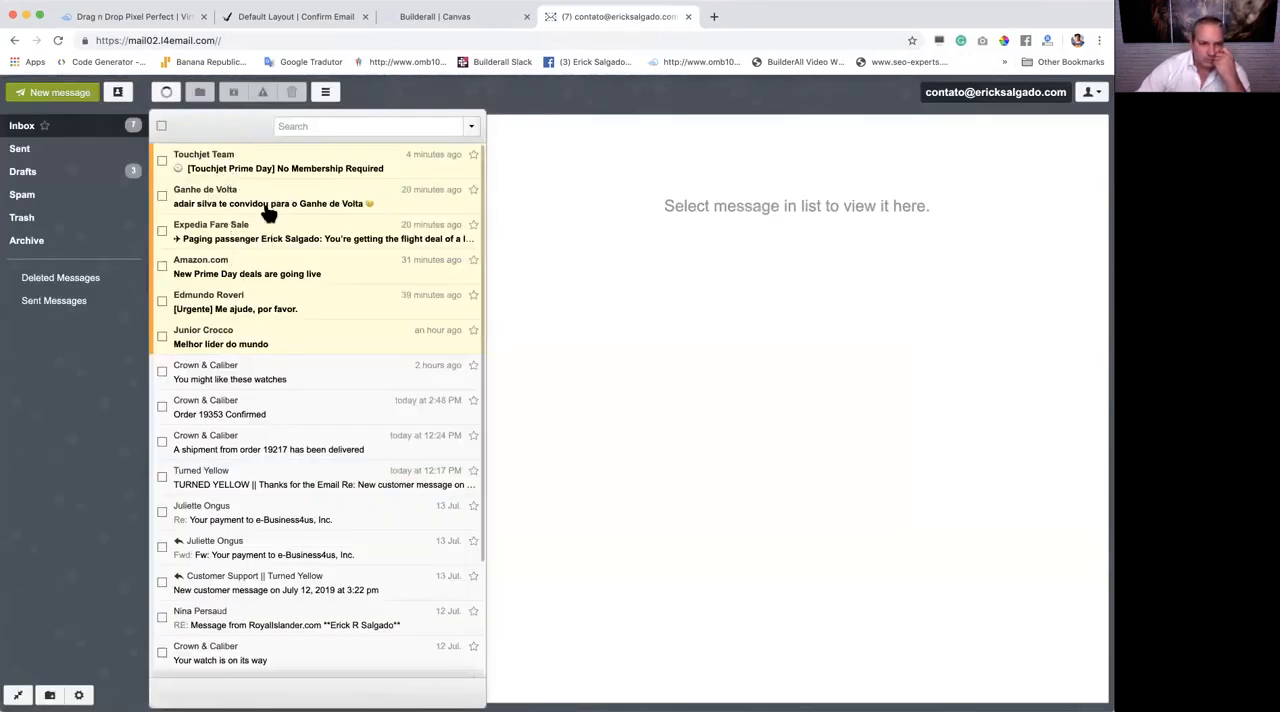
- Delete the six unread messages heading the inbox and open the "Please confirm your subscription" email
left_click(162, 337)
left_click(162, 300)
left_click(162, 266)
left_click(162, 231)
left_click(162, 196)
left_click(162, 161)
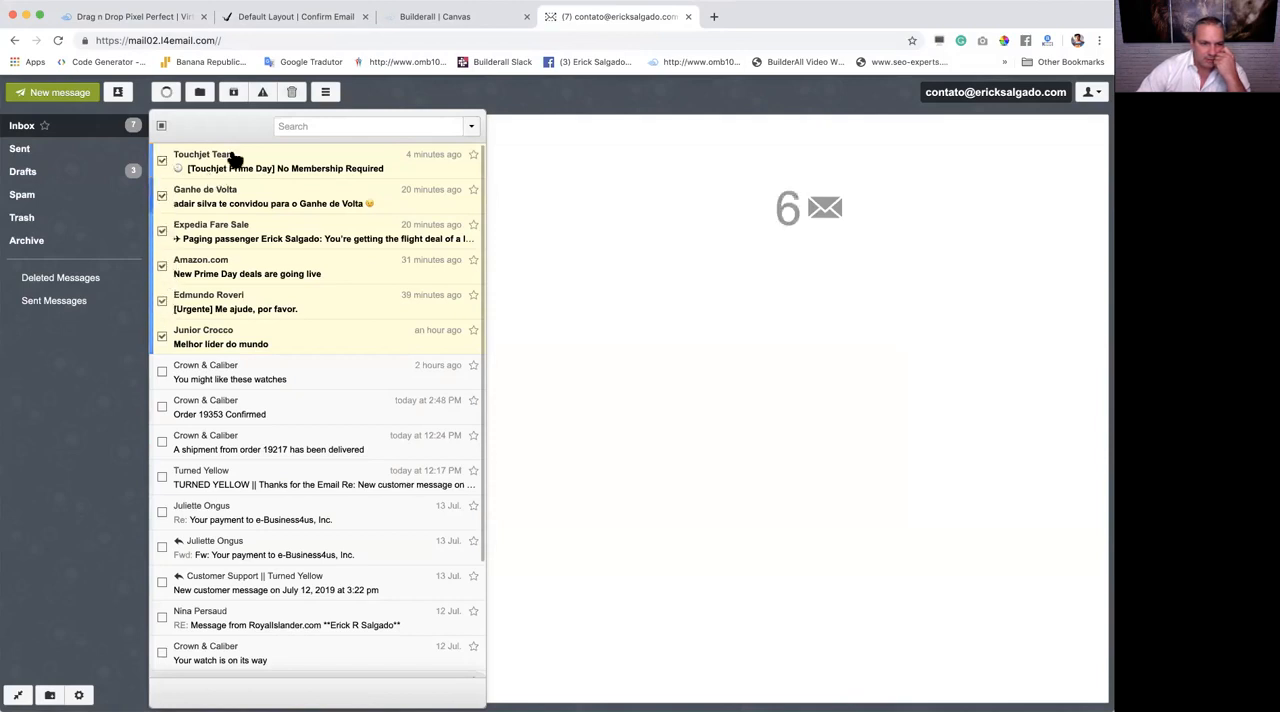
left_click(291, 93)
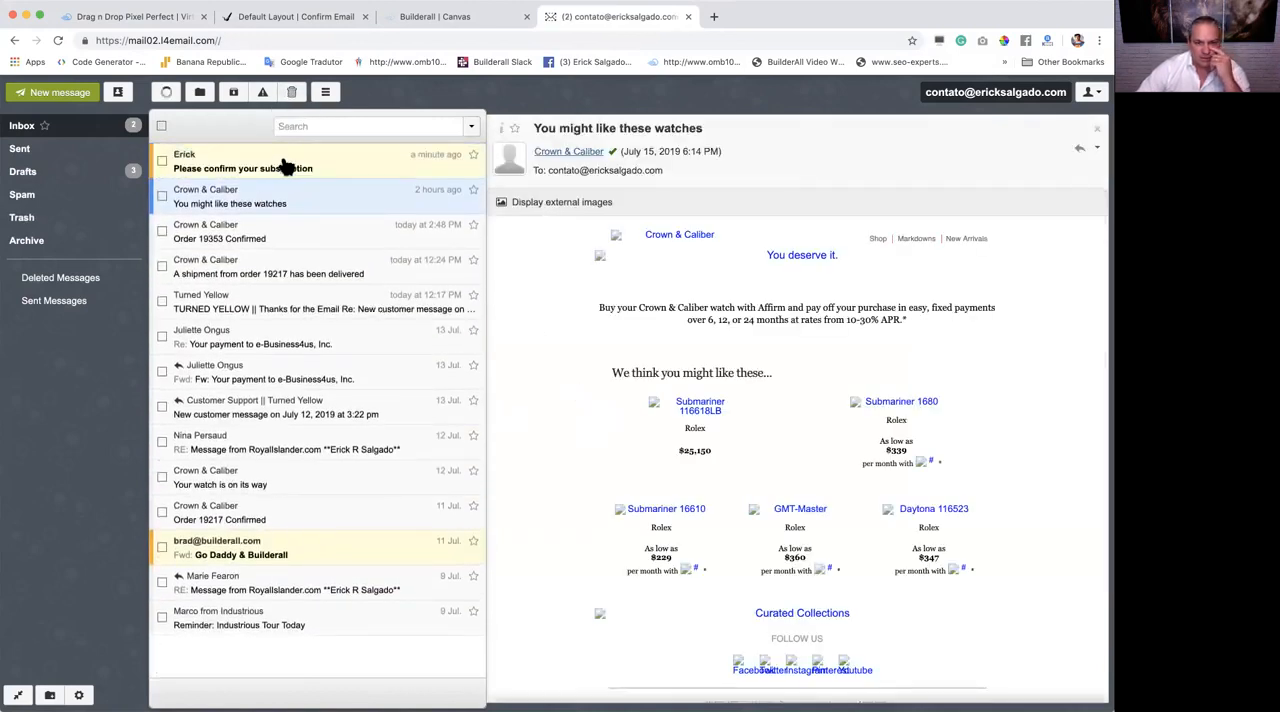
left_click(287, 166)
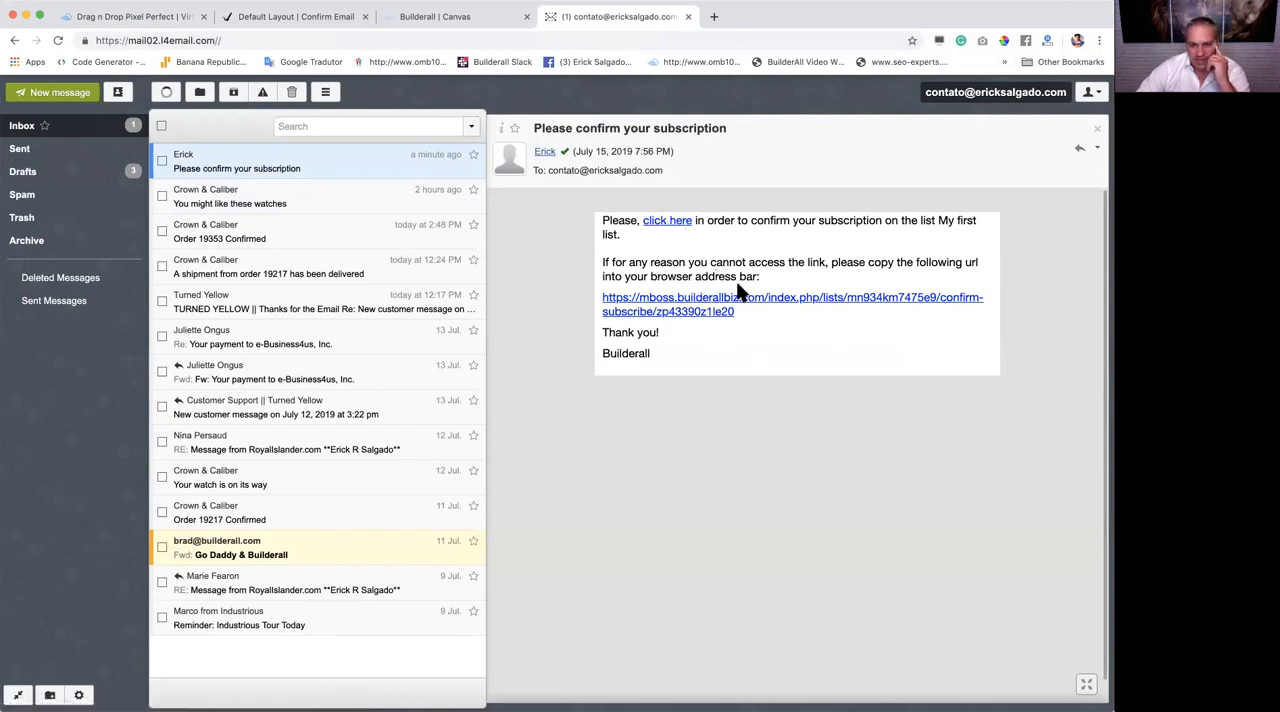
- Confirm the subscription to the My first list mailing list through the link in the email
left_click(673, 224)
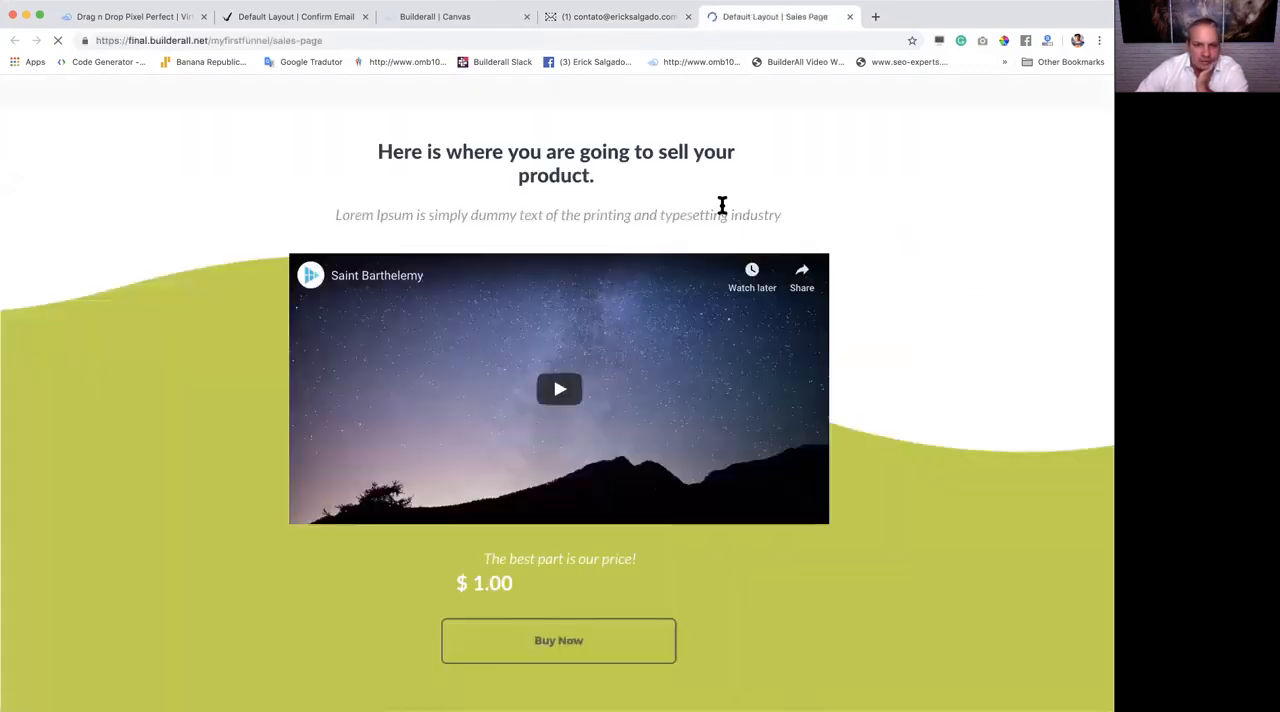
- In the Builderall Canvas funnel, move the Optin, Form, Confirm Email and Sales Page elements up and to the left
left_click(467, 20)
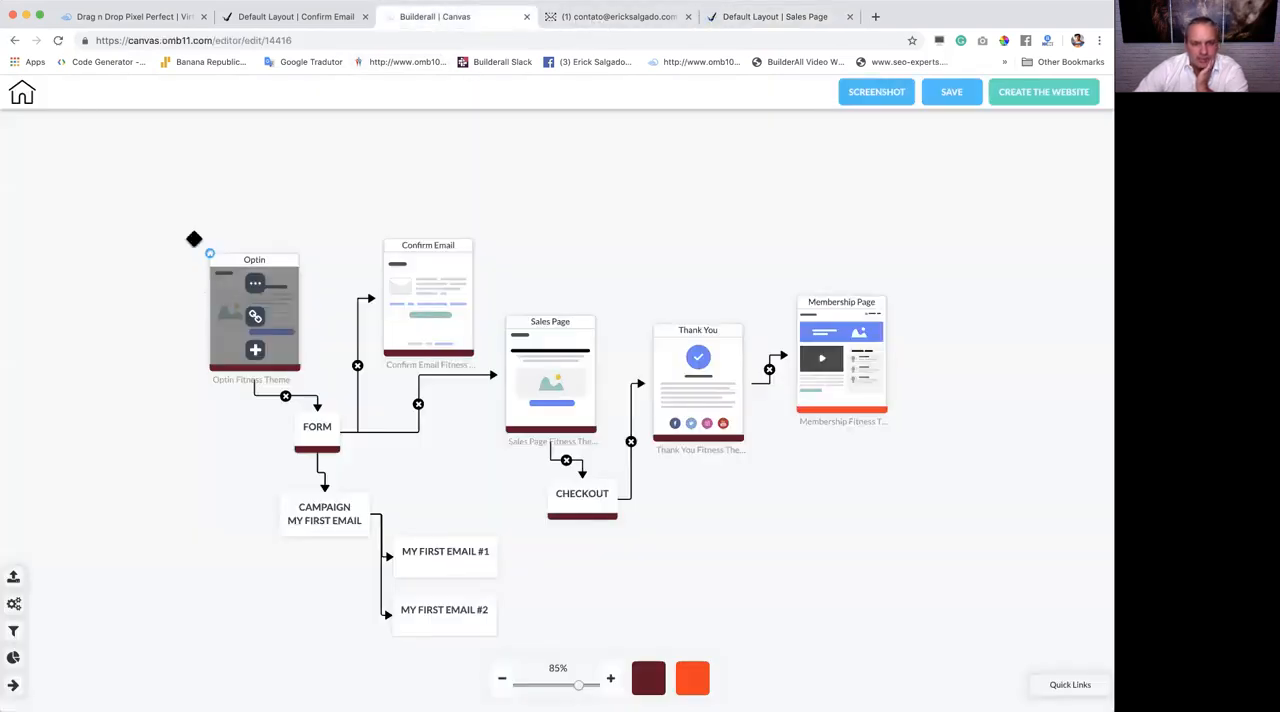
left_click_drag(304, 431, 265, 381)
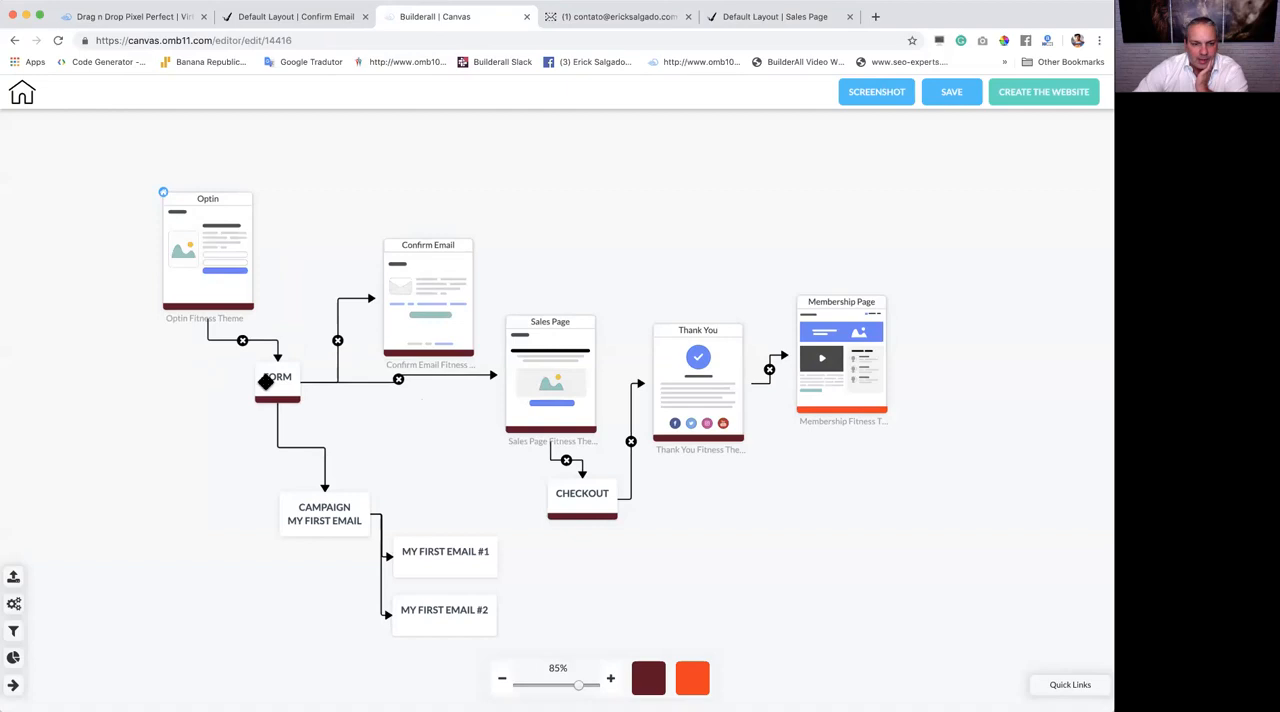
left_click_drag(459, 307, 425, 257)
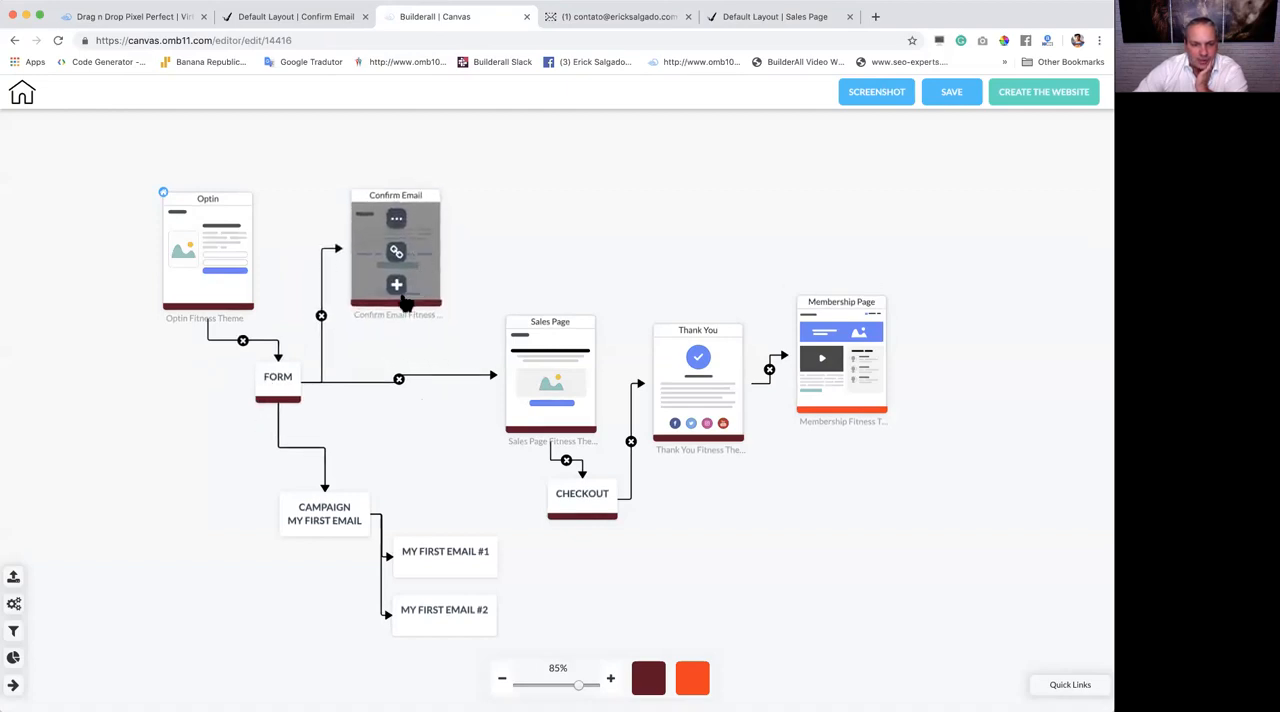
left_click_drag(519, 407, 470, 370)
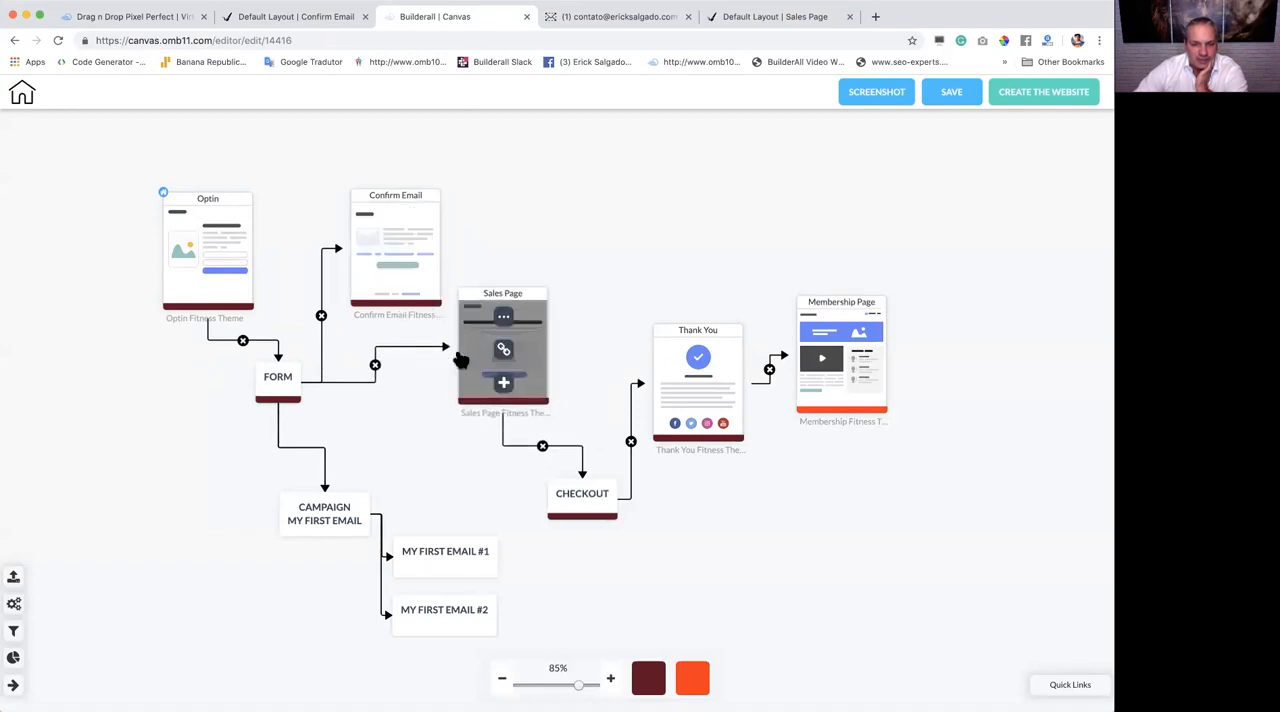
- Return to the webmail inbox and reload it to check for new messages
left_click(586, 17)
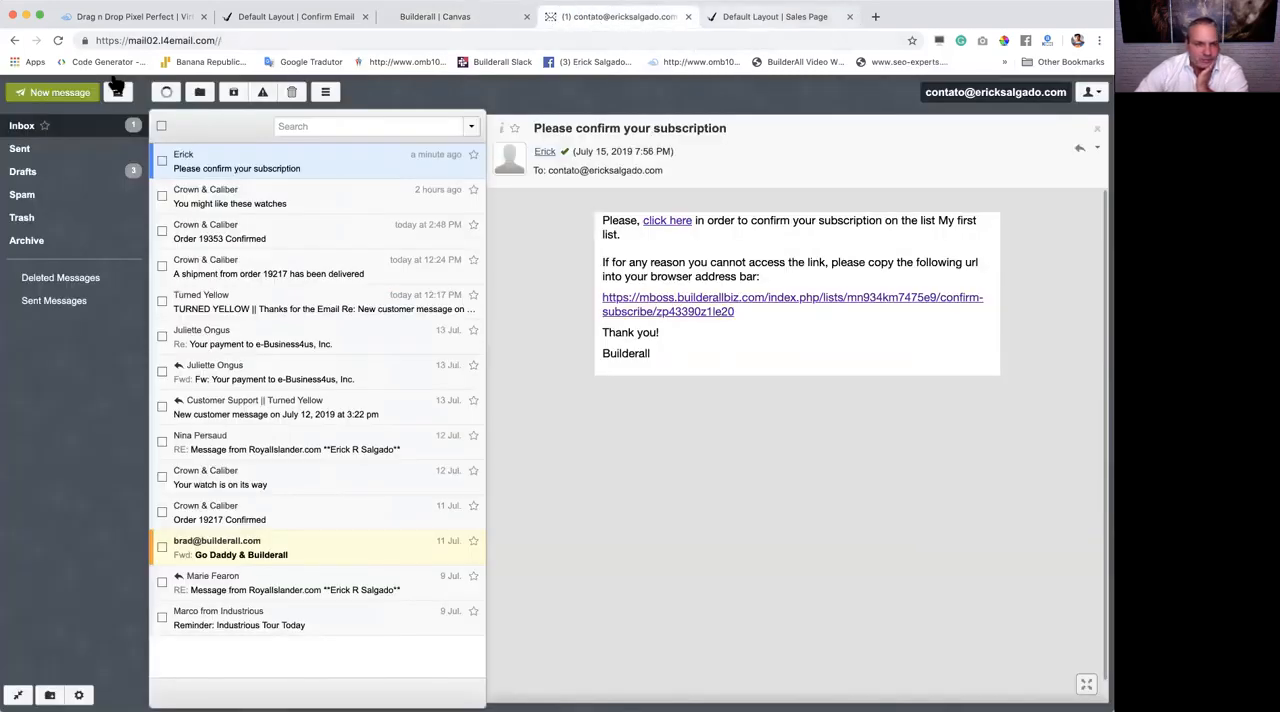
left_click(56, 41)
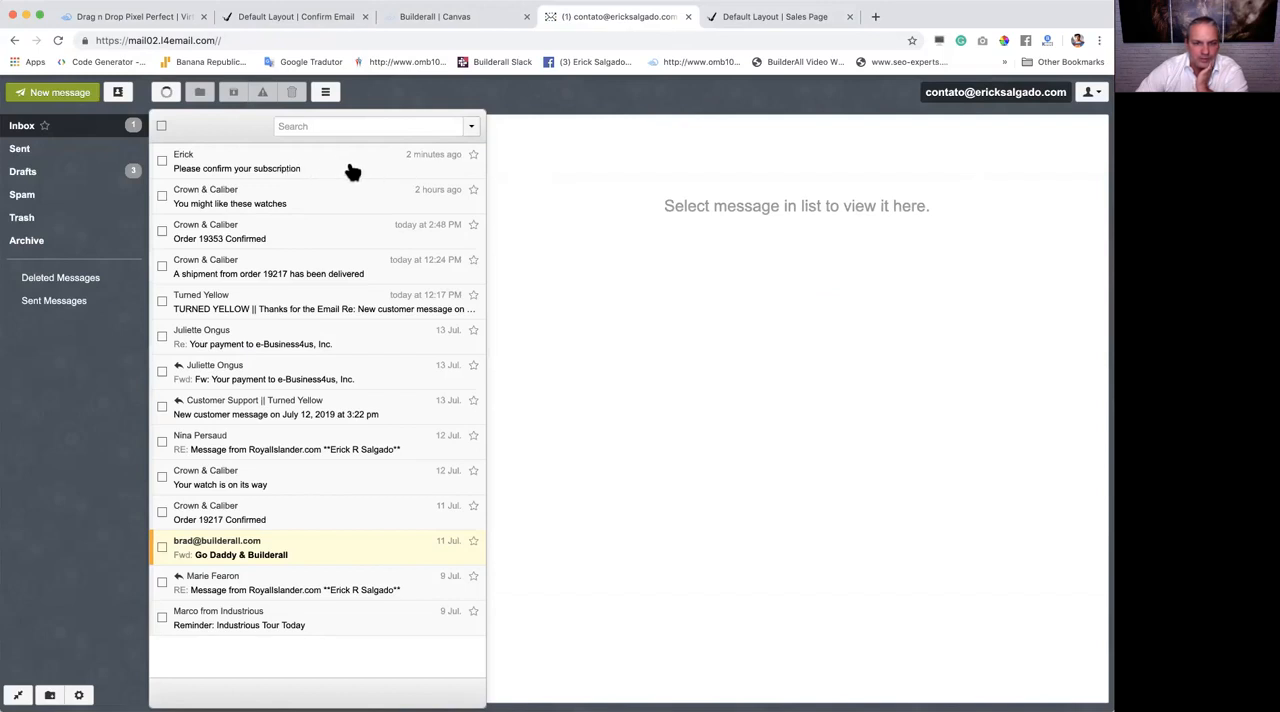
- Look through the published sales page, start buying the $1.00 Diet Plus product and continue to the payment stage
left_click(770, 16)
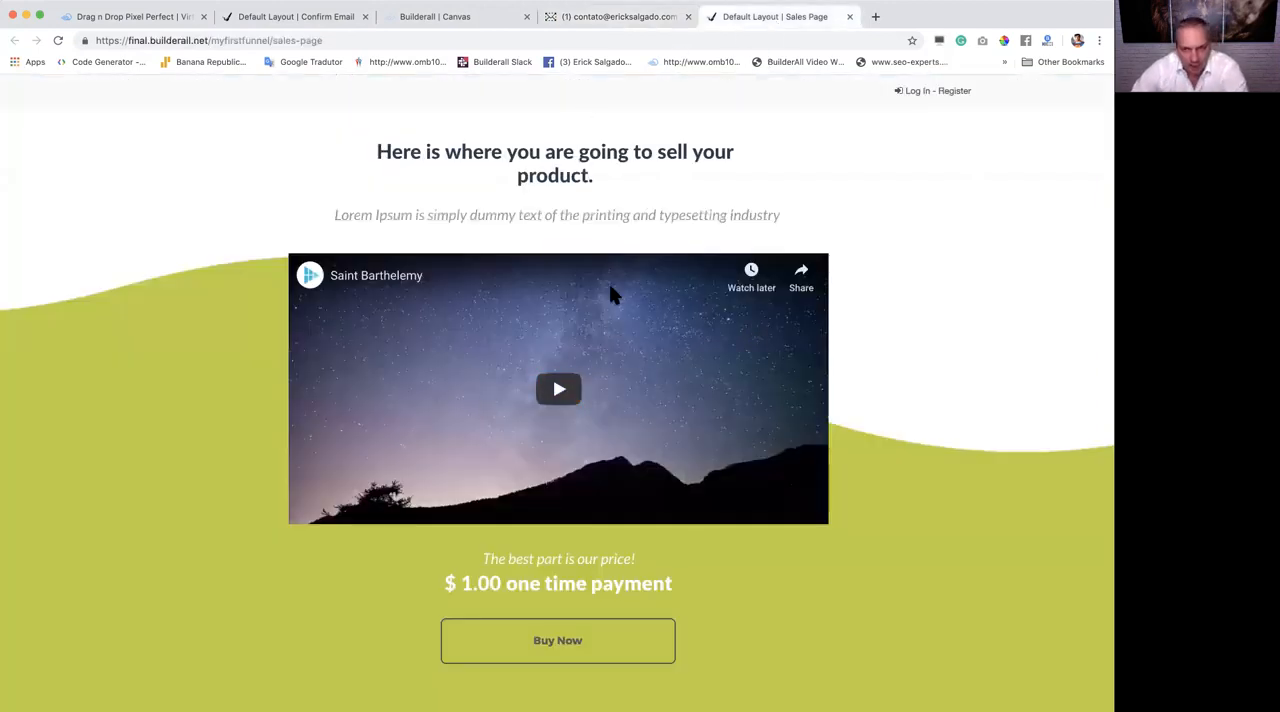
scroll(600, 483, "down", 20)
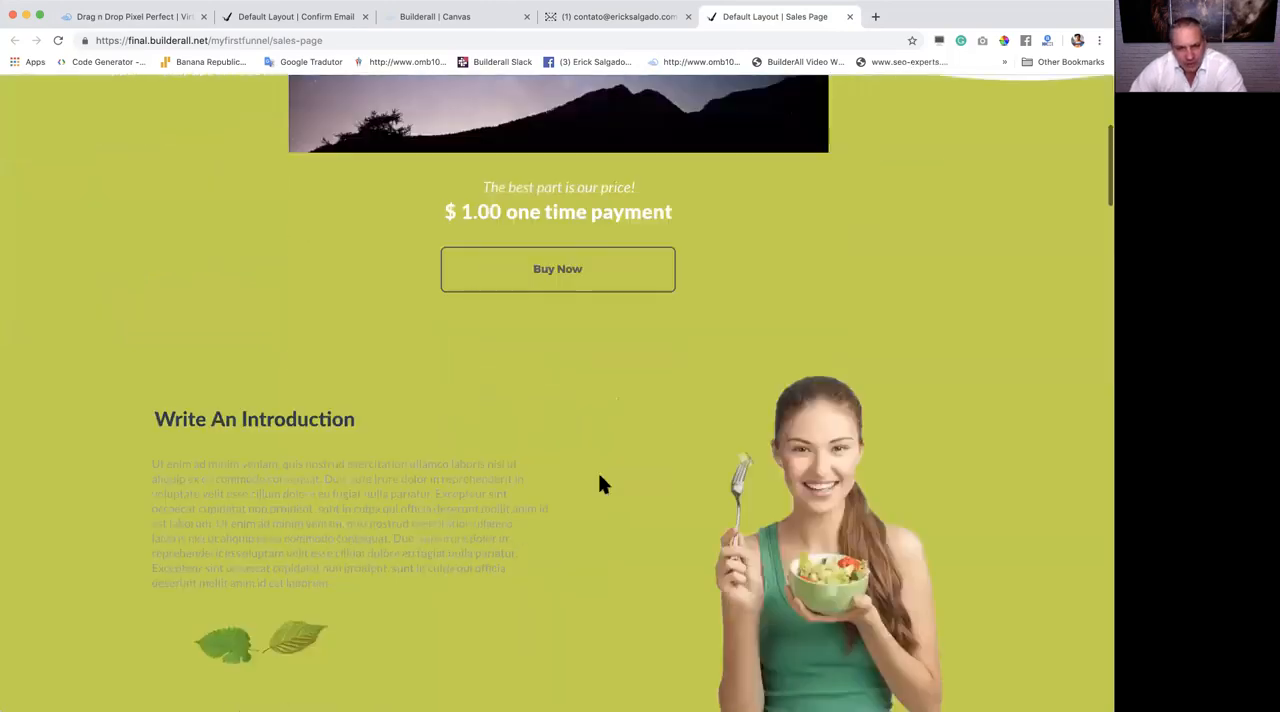
scroll(600, 483, "down", 20)
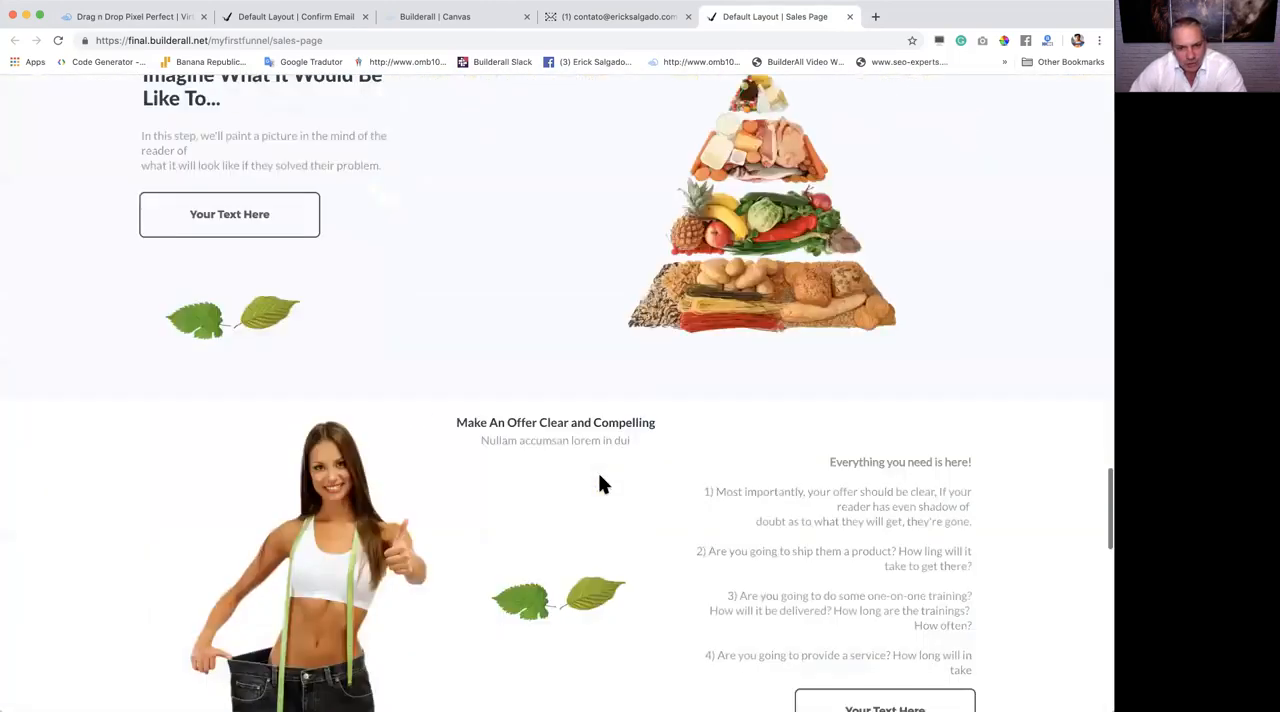
scroll(600, 483, "up", 20)
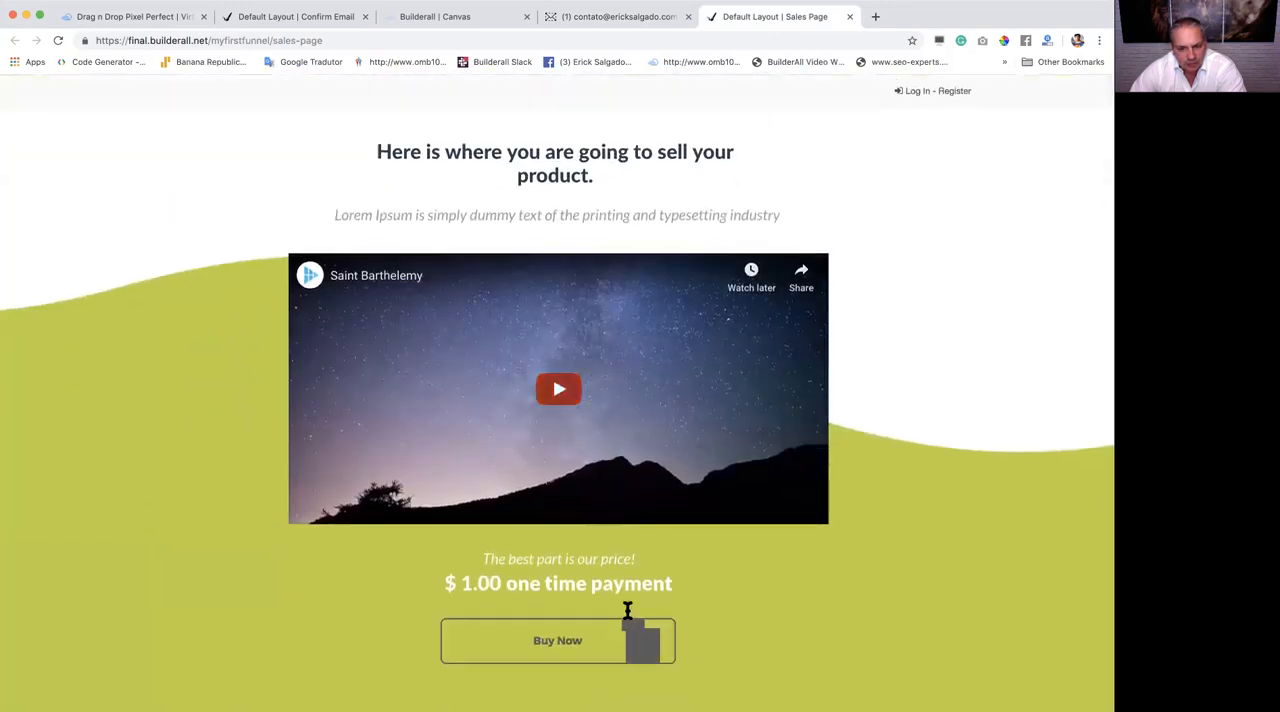
left_click(578, 650)
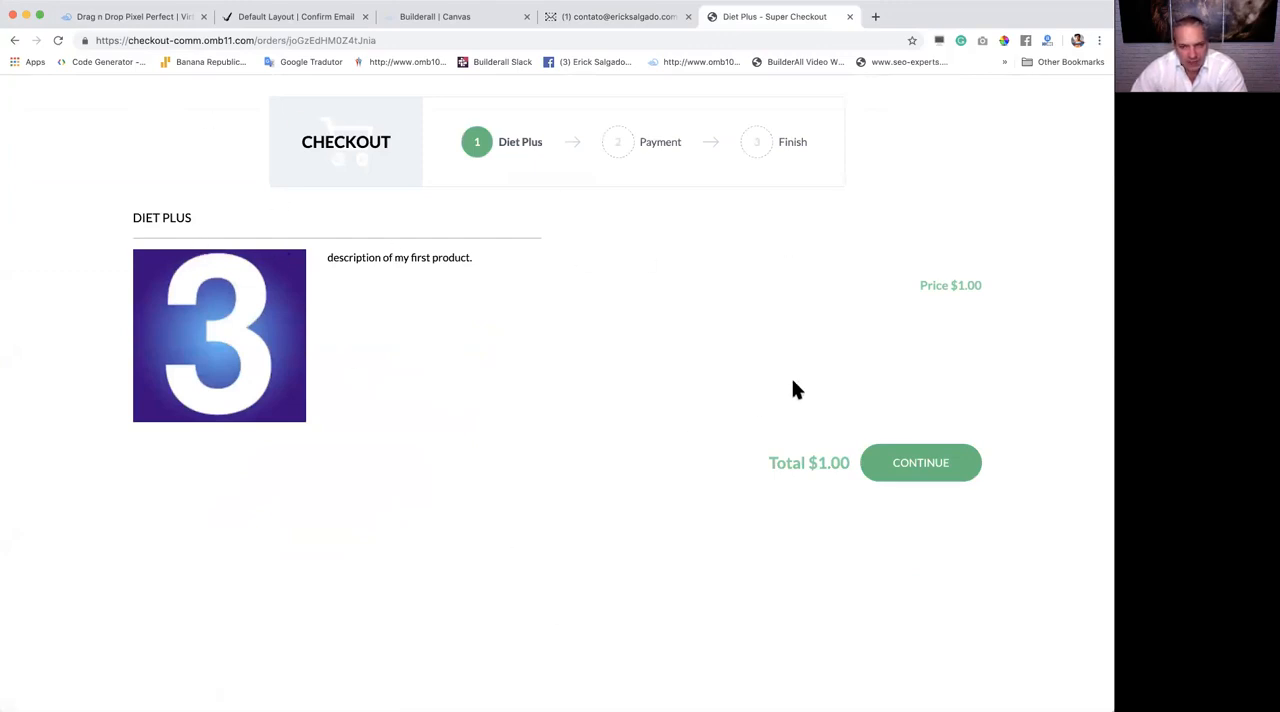
left_click_drag(1055, 324, 1113, 342)
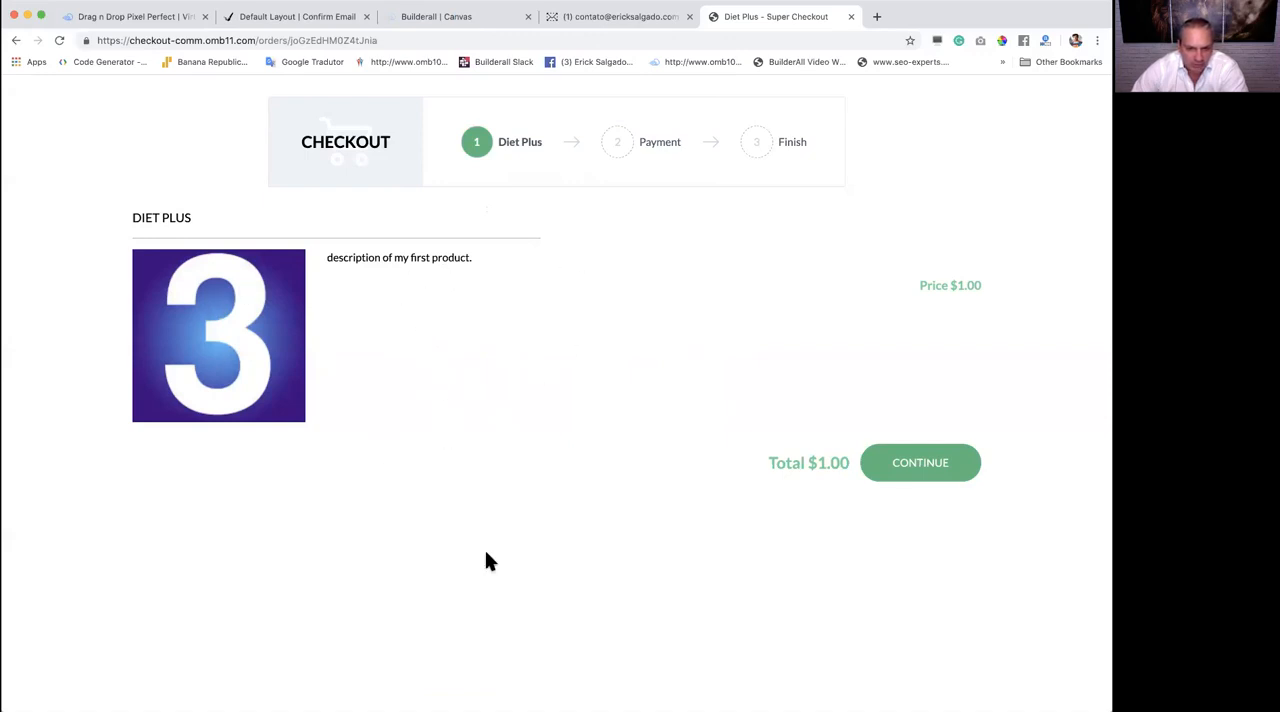
left_click(941, 471)
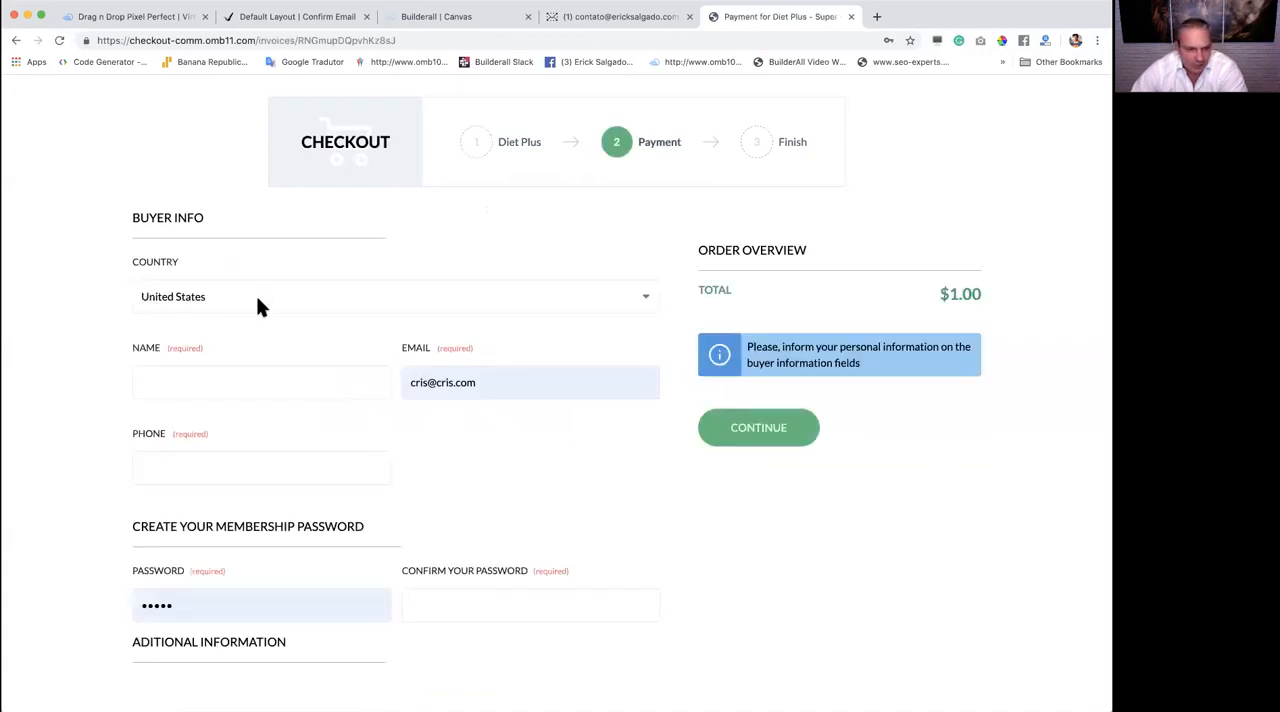
- Fill in the buyer's name, e-mail and saved phone number in the checkout's buyer information
left_click(230, 385)
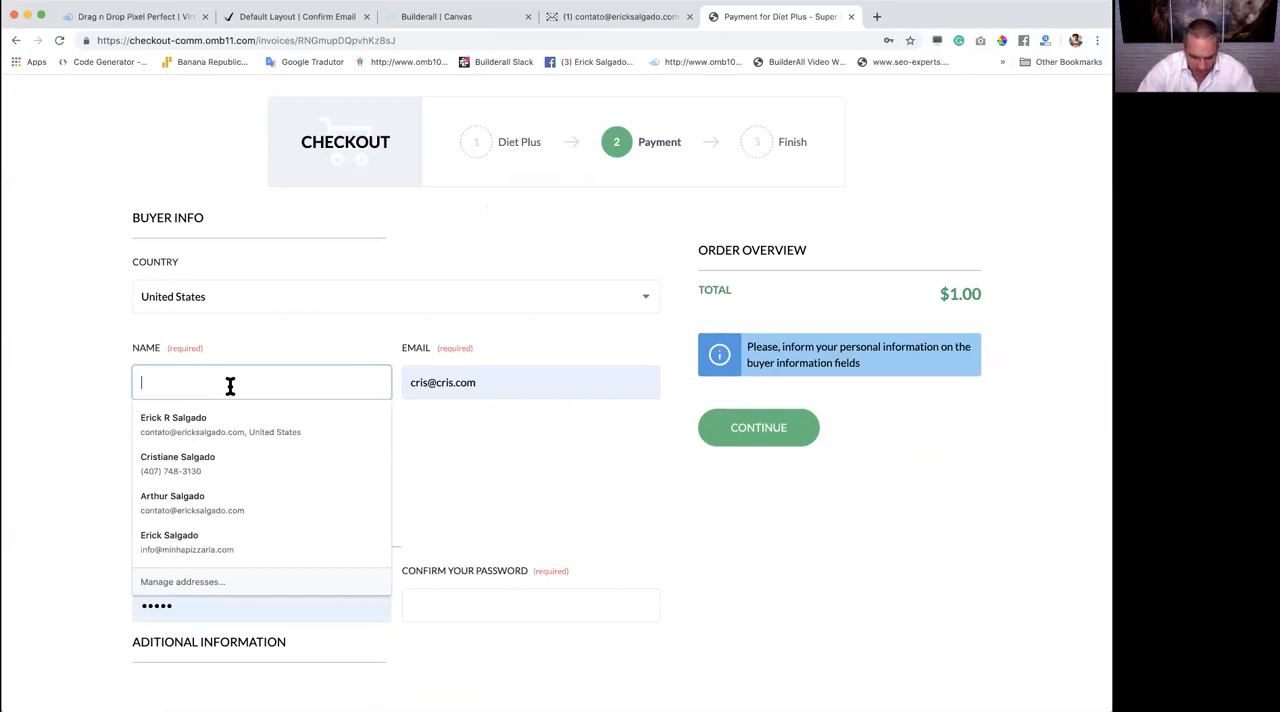
type("Erick")
left_click(506, 382)
left_click_drag(506, 382, 397, 385)
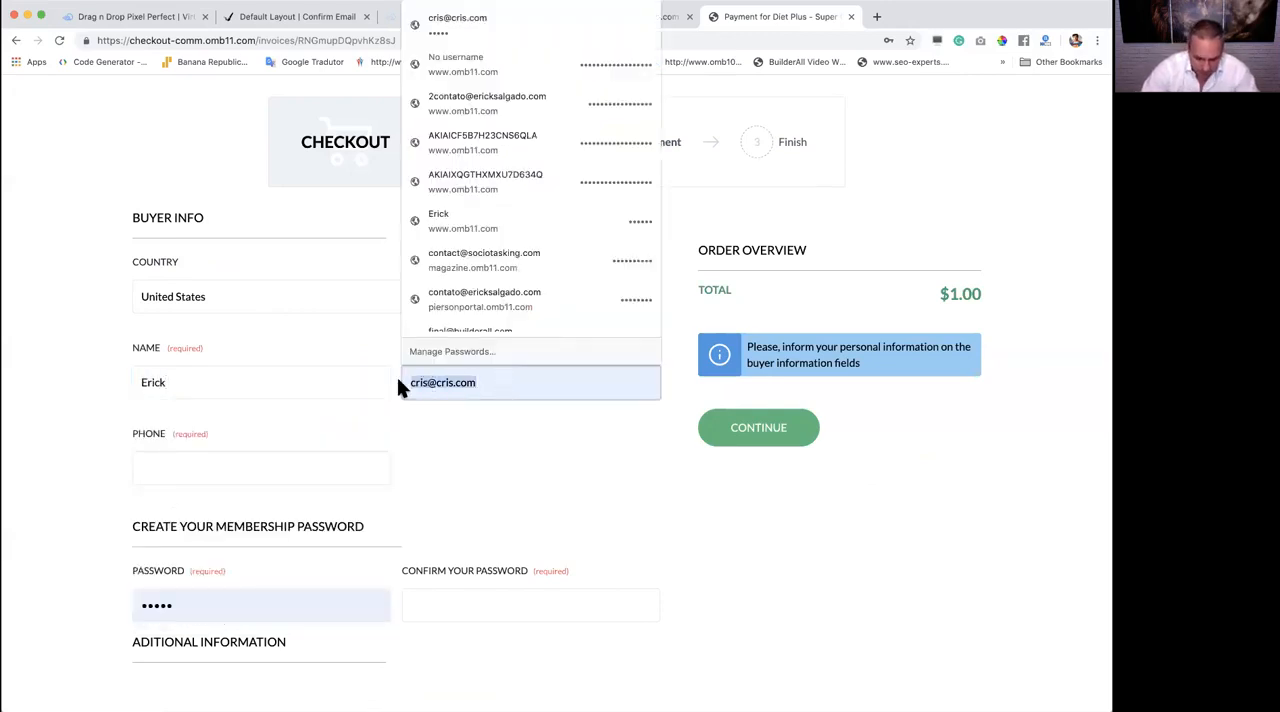
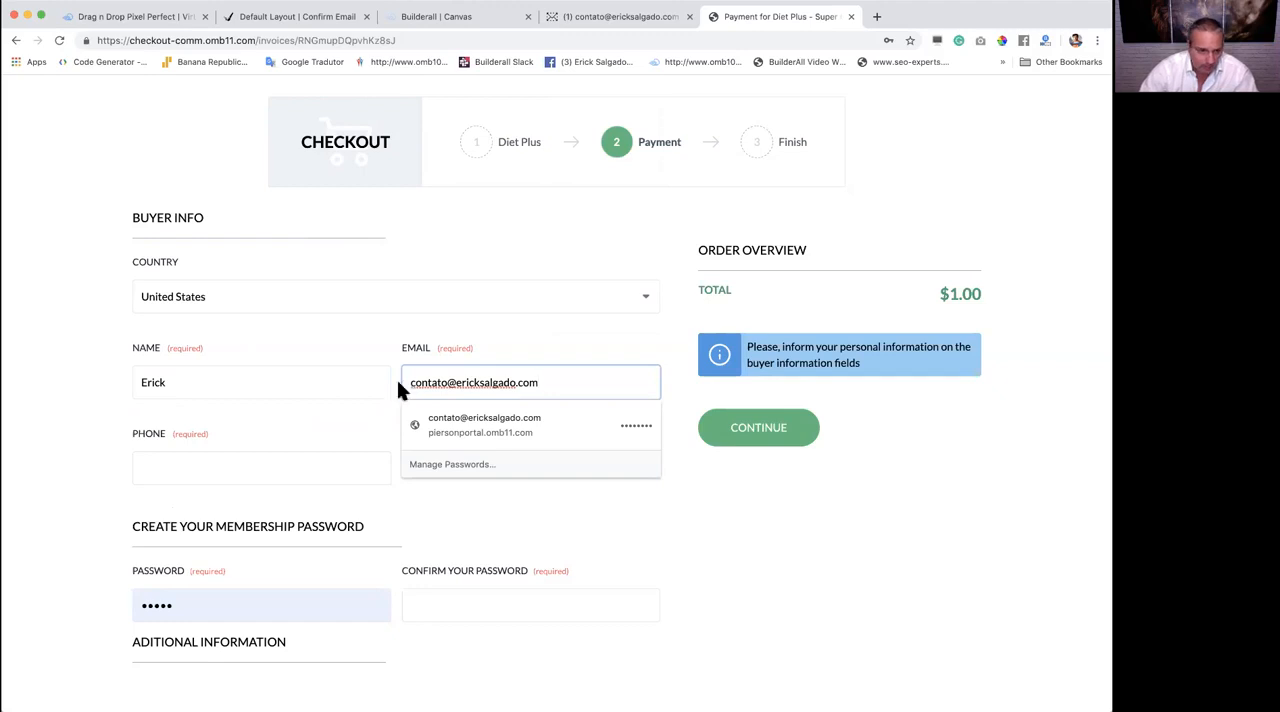
left_click(278, 430)
left_click(256, 463)
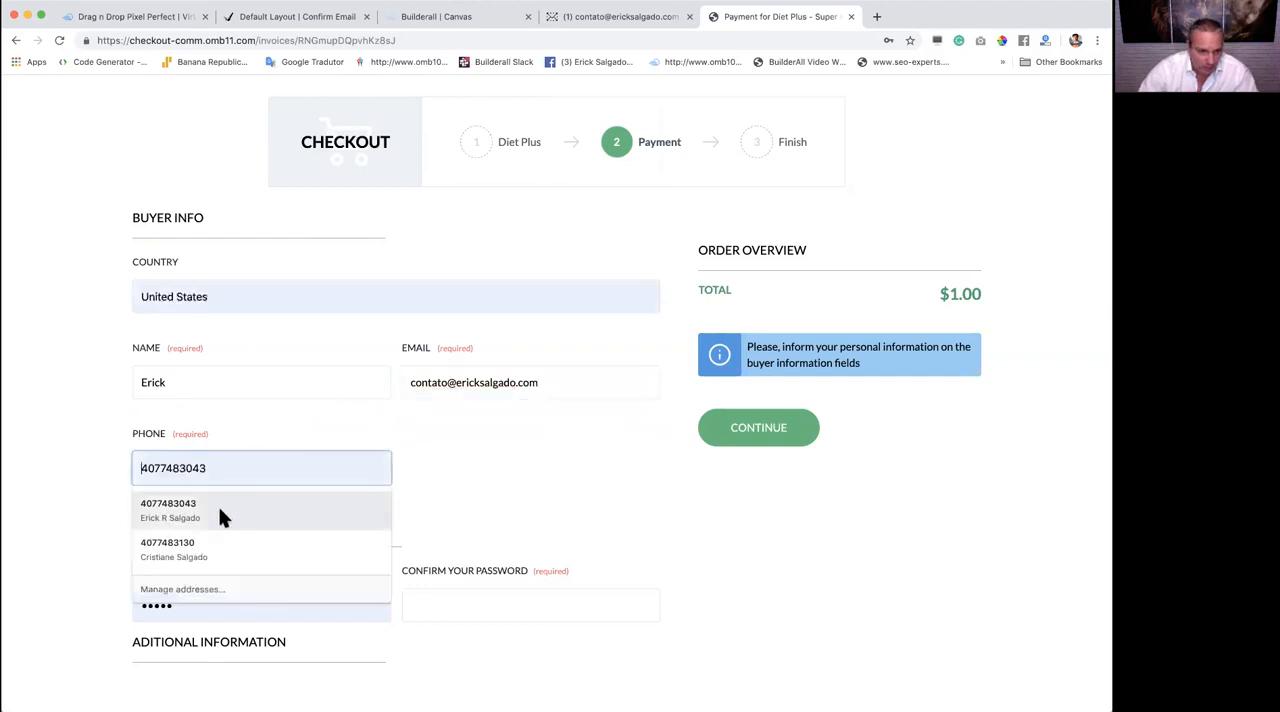
left_click(217, 503)
left_click(282, 430)
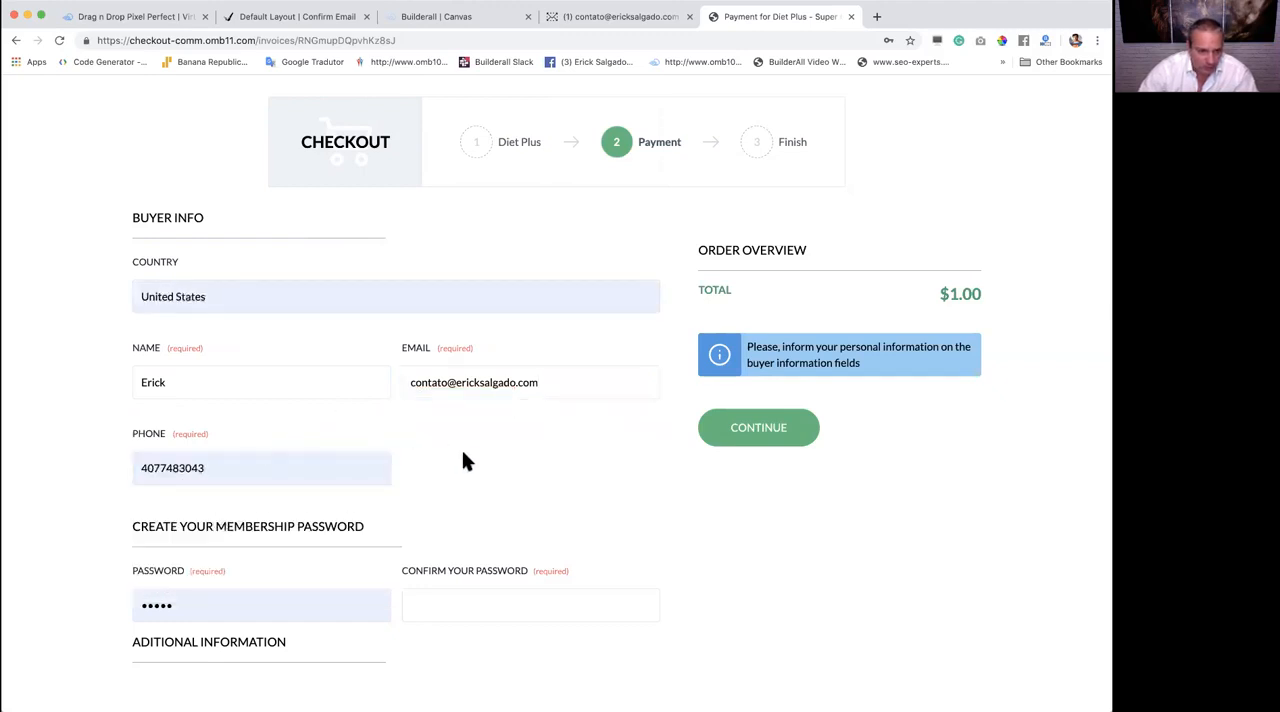
- Enter and confirm a new membership password, and submit the buyer information to reach the payment options
left_click_drag(217, 609, 134, 605)
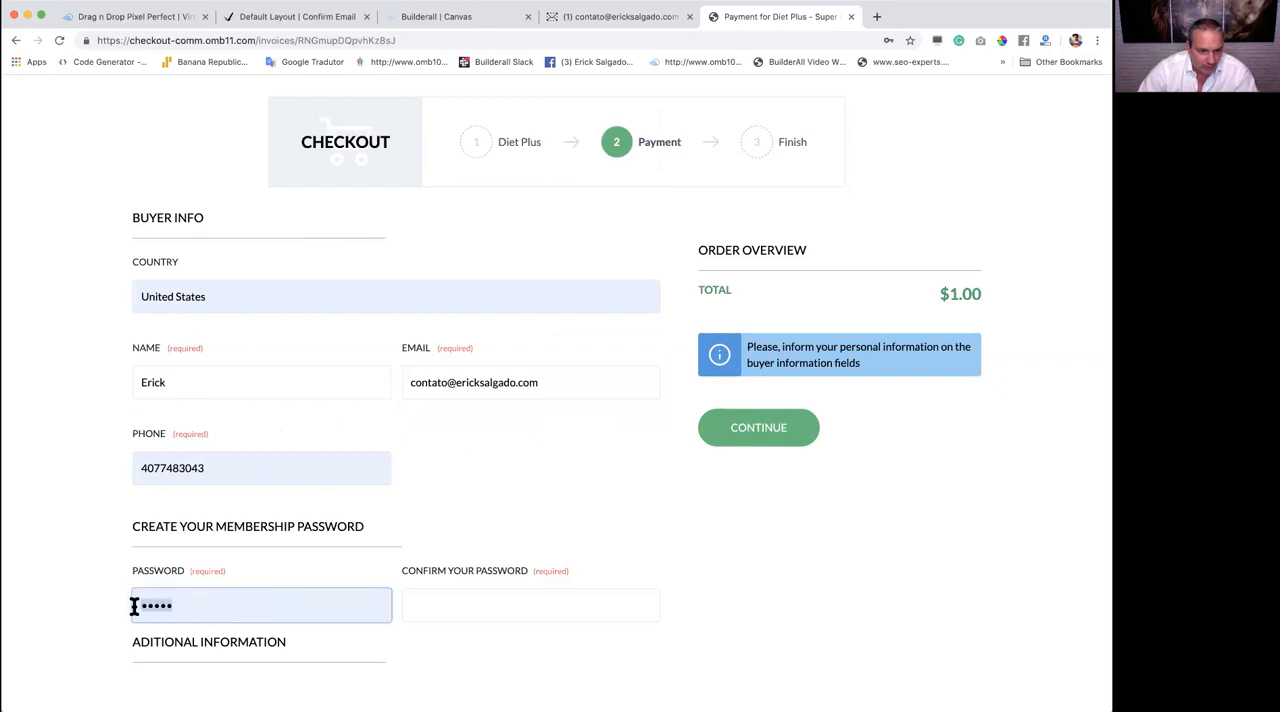
type("••")
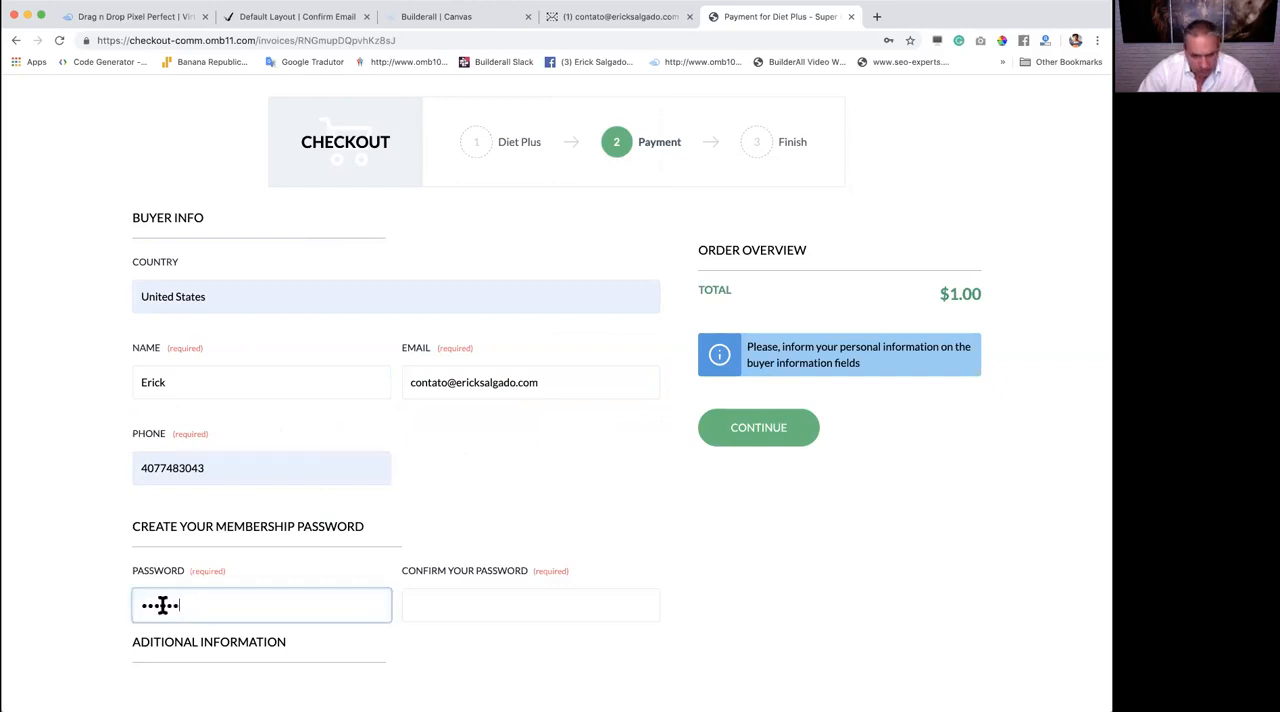
left_click(527, 601)
type("••••••")
left_click(503, 526)
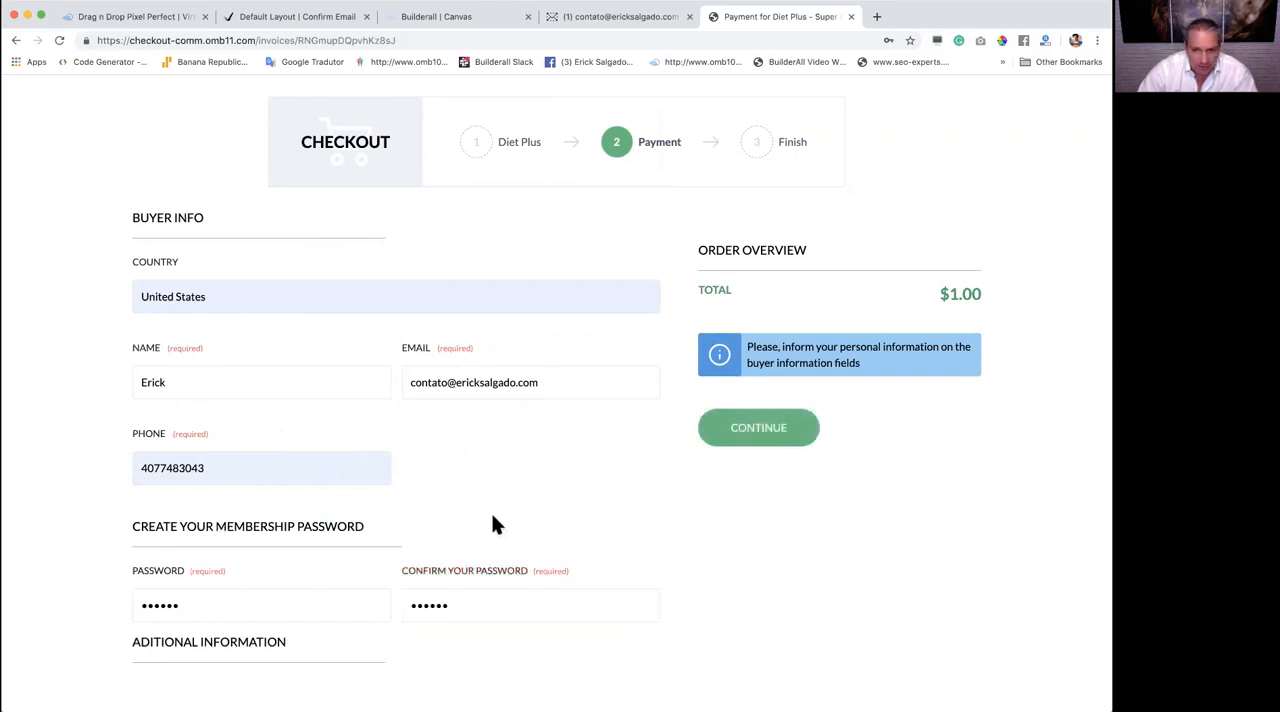
left_click(758, 430)
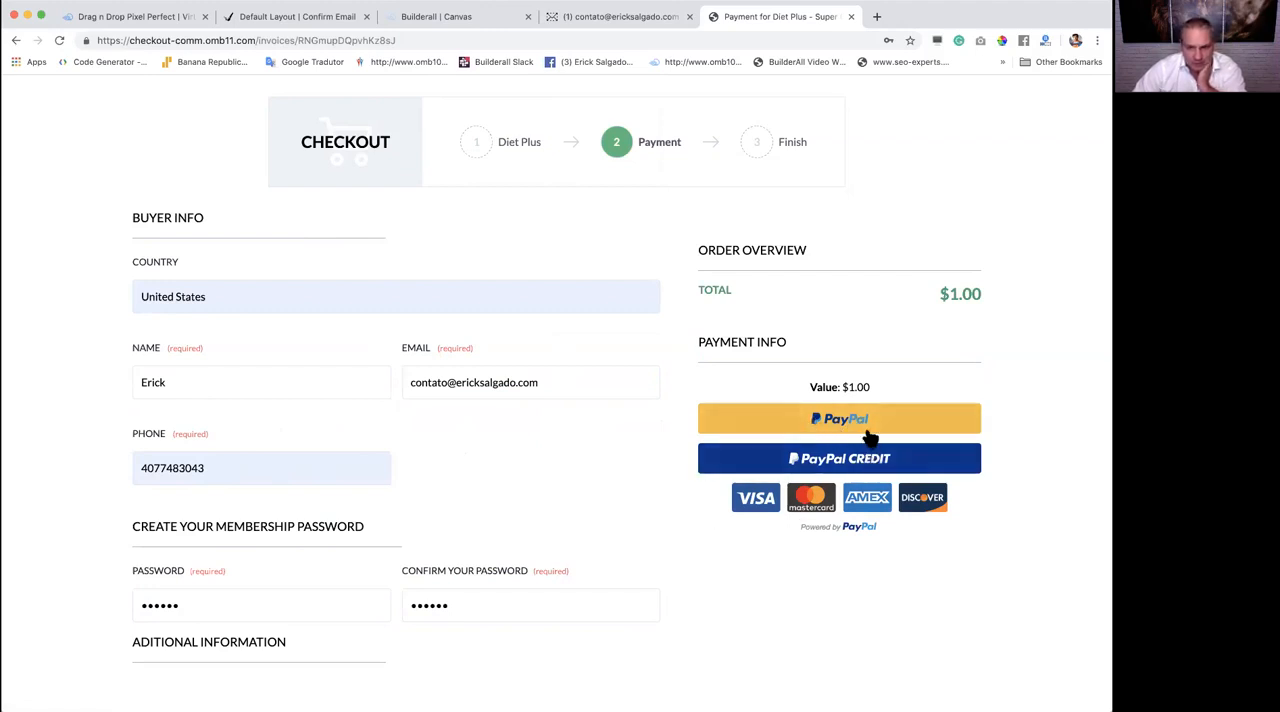
- Pay the $1.00 order with PayPal and access the purchased product
left_click(850, 426)
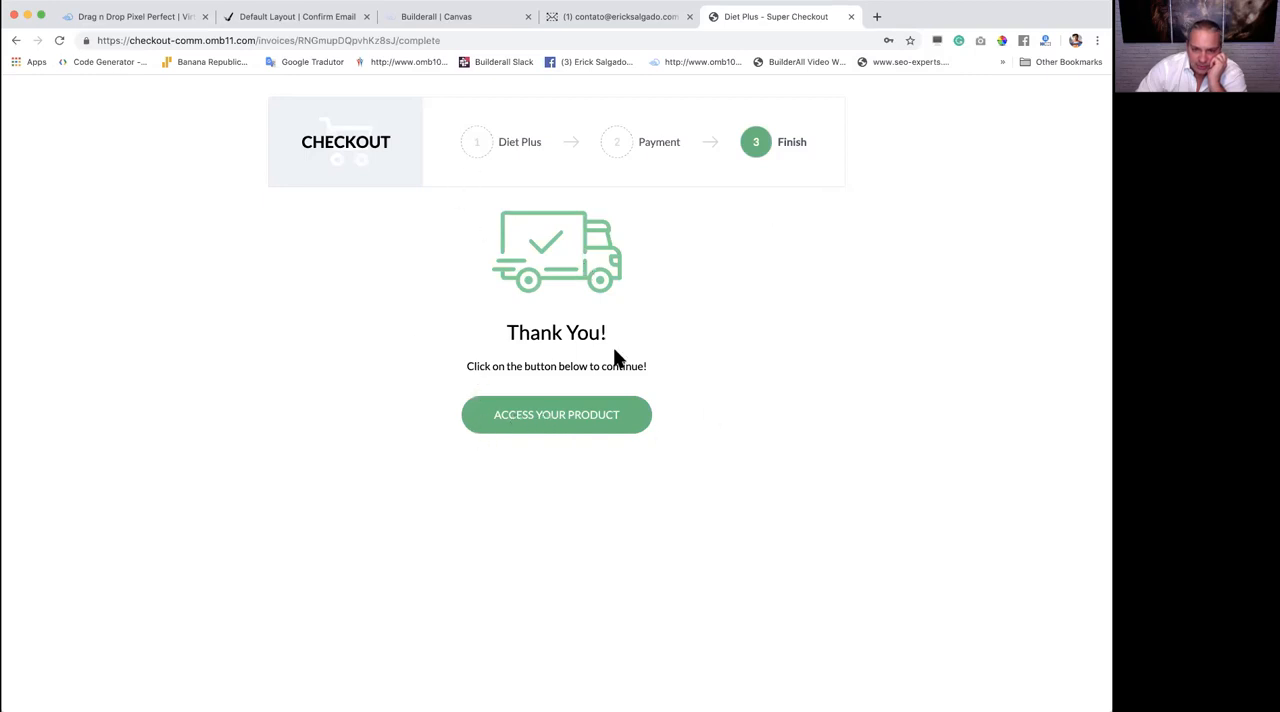
left_click(582, 418)
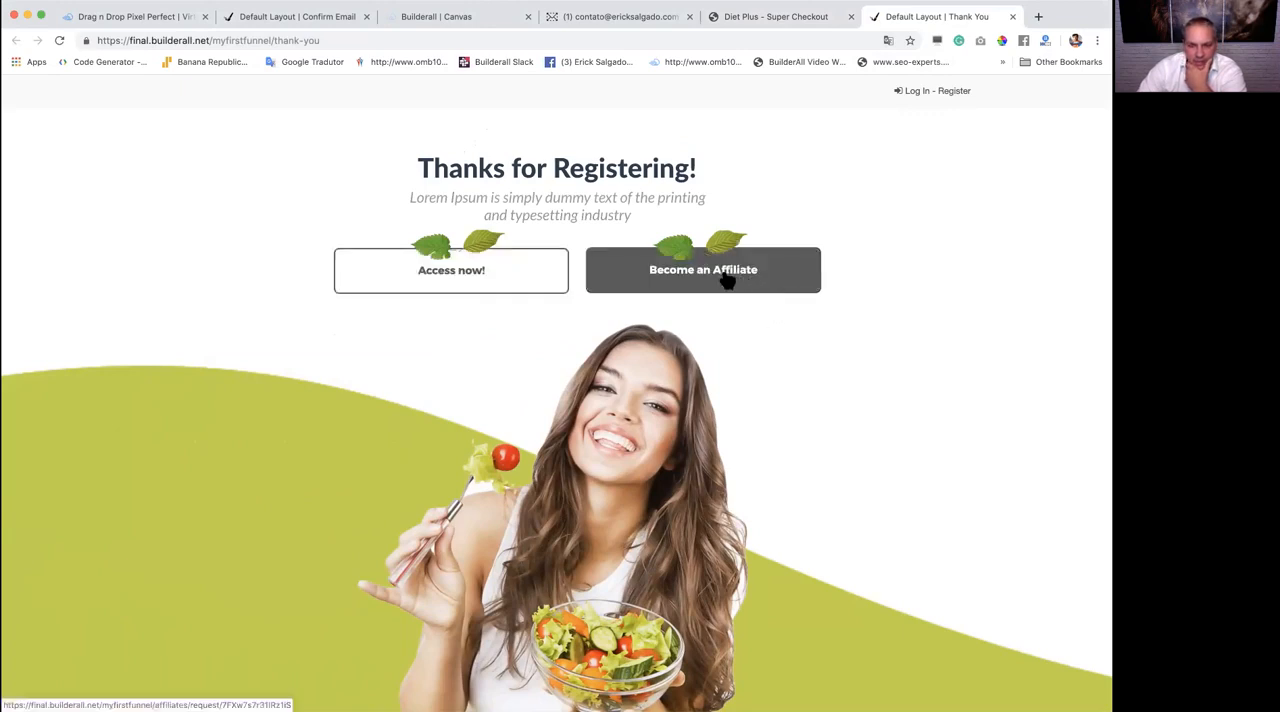
- Request access from the thank-you page and sign in with the saved e-mail and the membership password
left_click(449, 277)
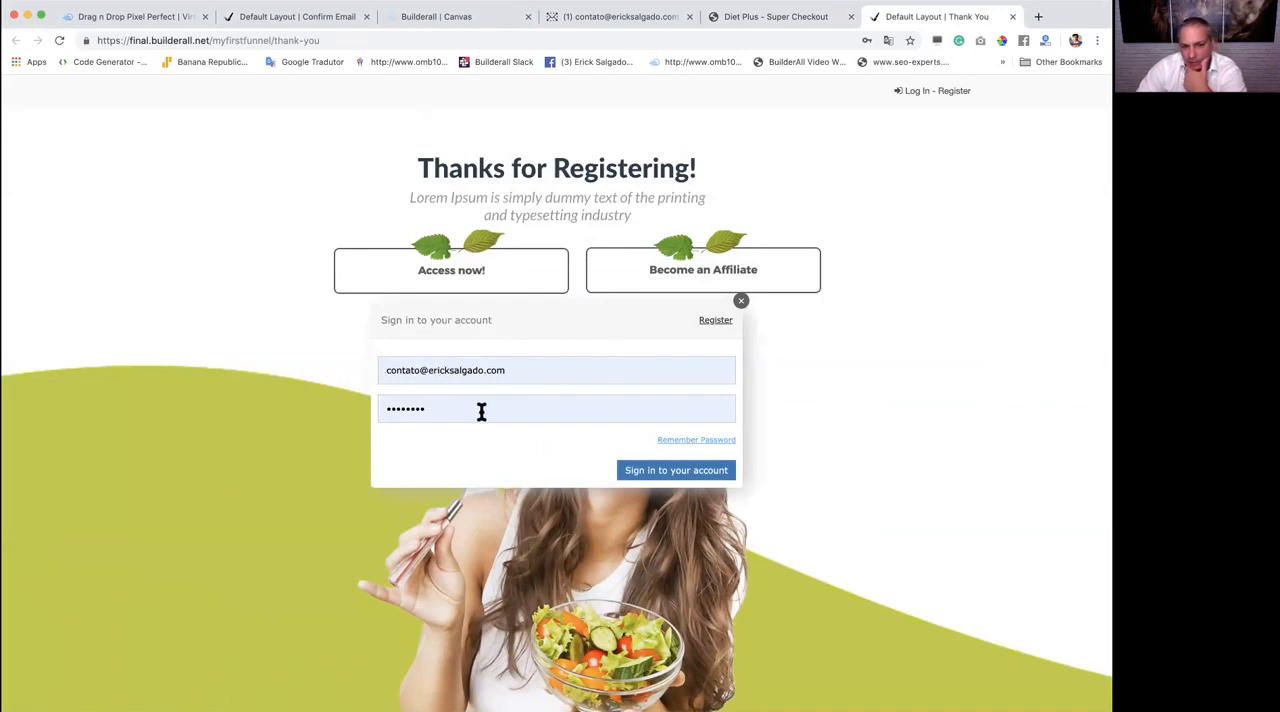
left_click_drag(485, 410, 370, 416)
type("••")
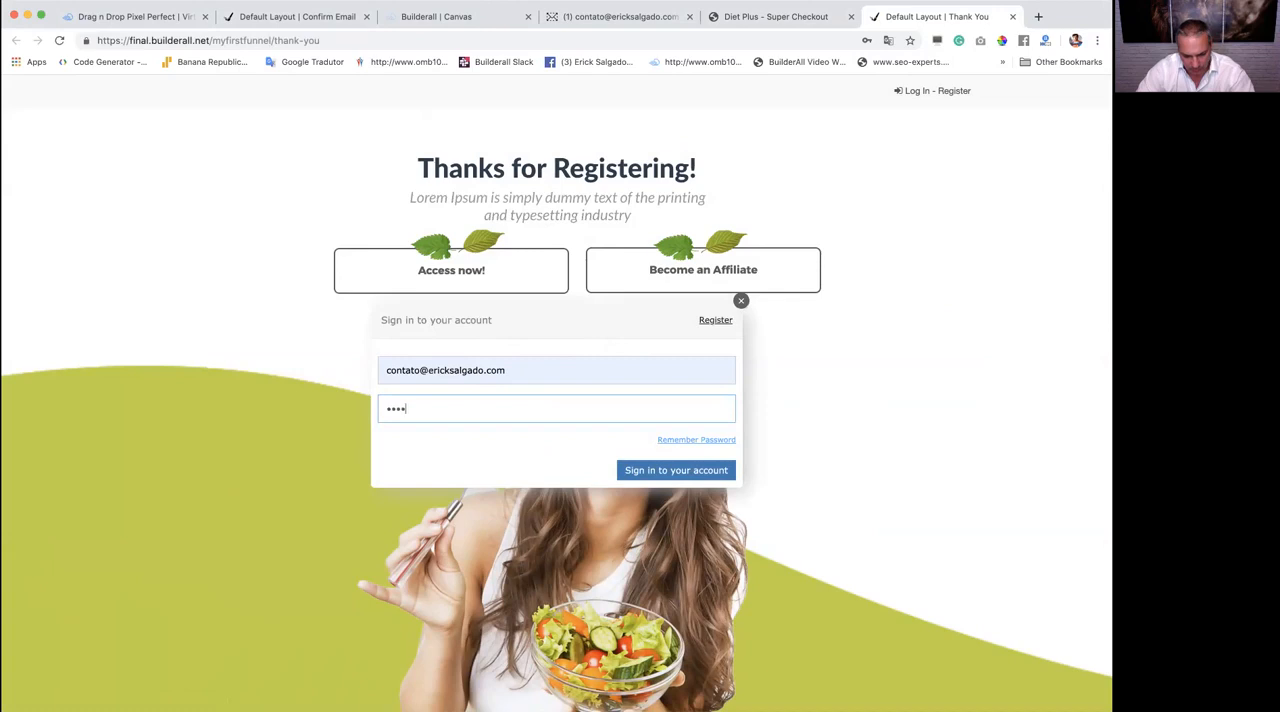
left_click(652, 475)
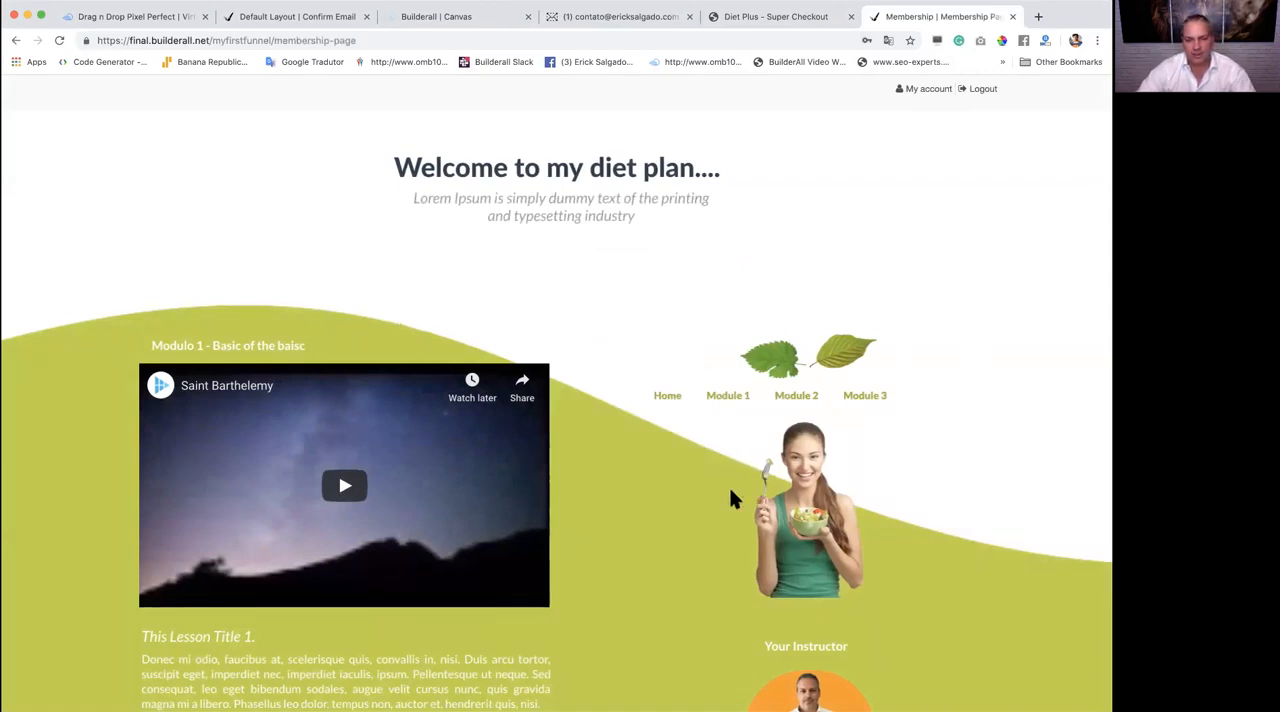
- Examine the membership page's lesson, module menu and instructor section, and open the member's account area
scroll(731, 497, "down", 4)
scroll(731, 497, "up", 5)
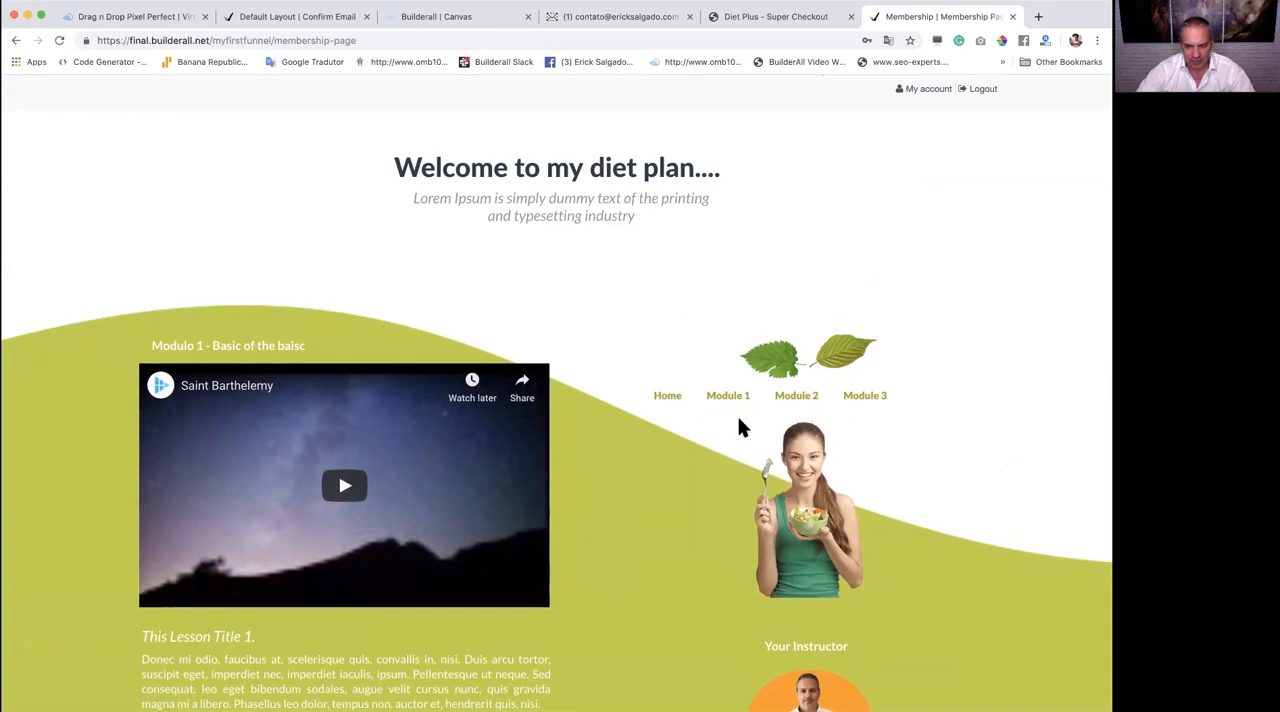
mouse_move(733, 401)
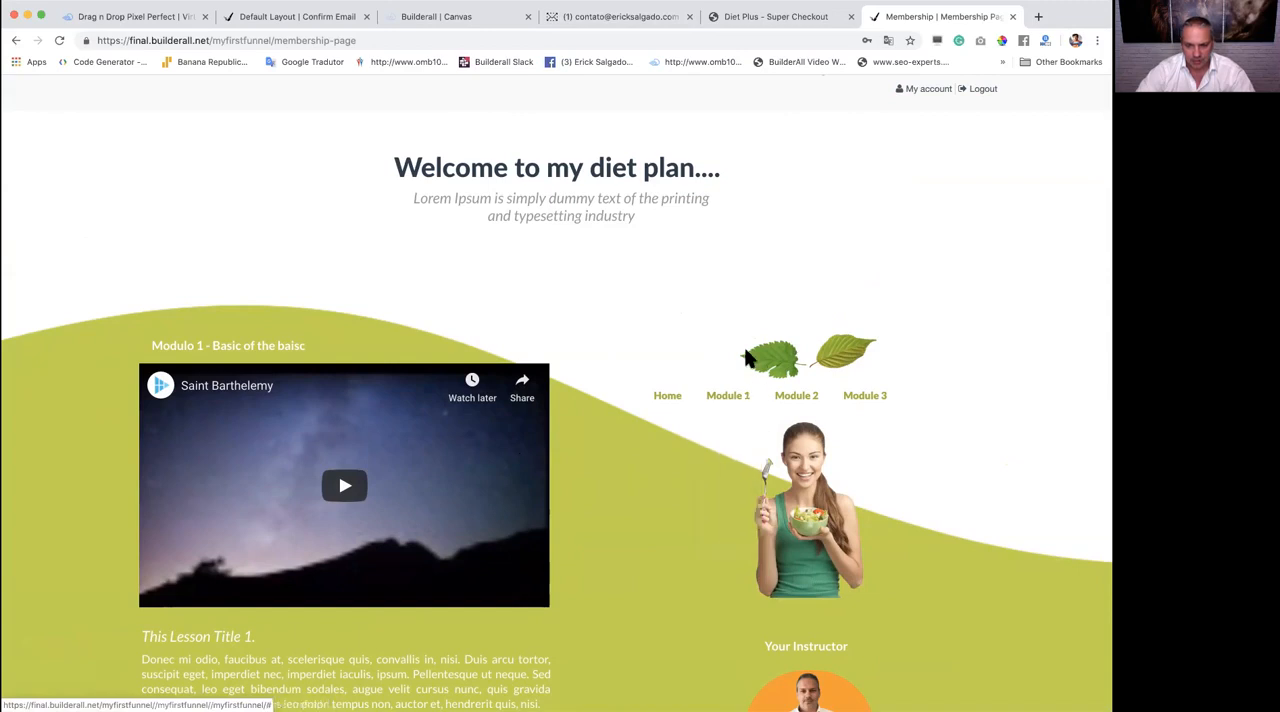
scroll(500, 406, "down", 5)
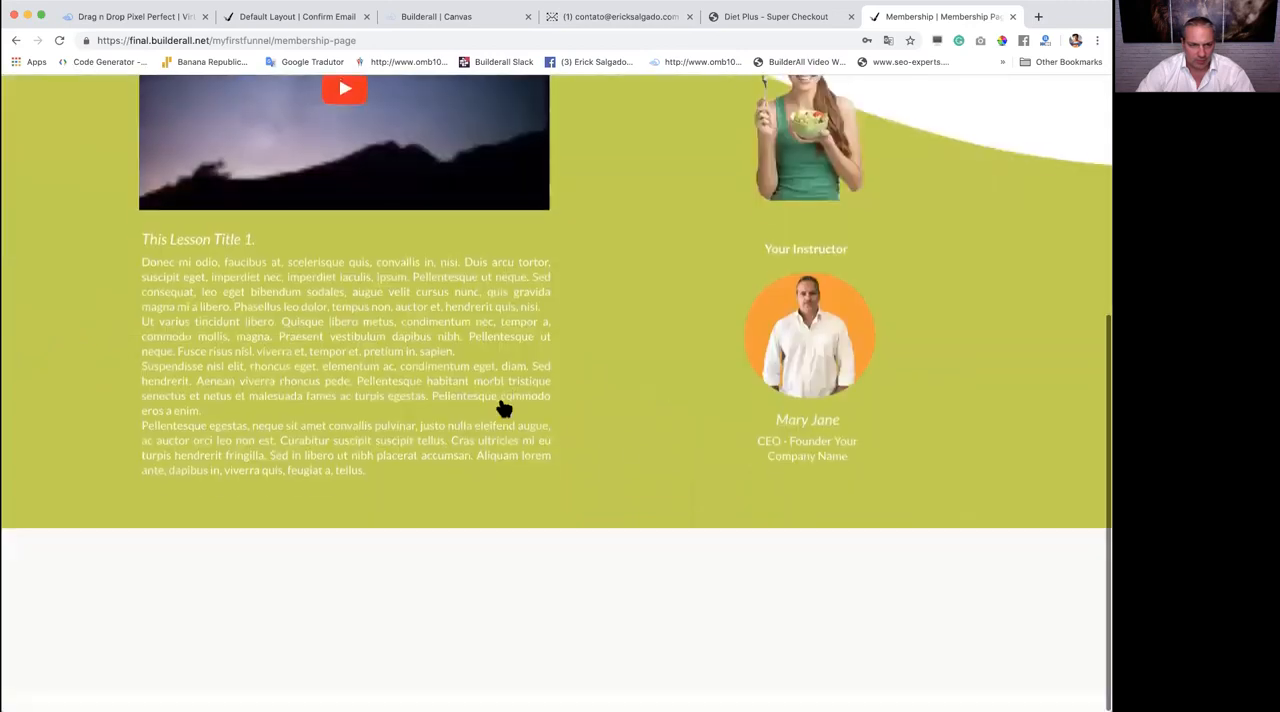
scroll(500, 400, "up", 5)
scroll(812, 166, "down", 1)
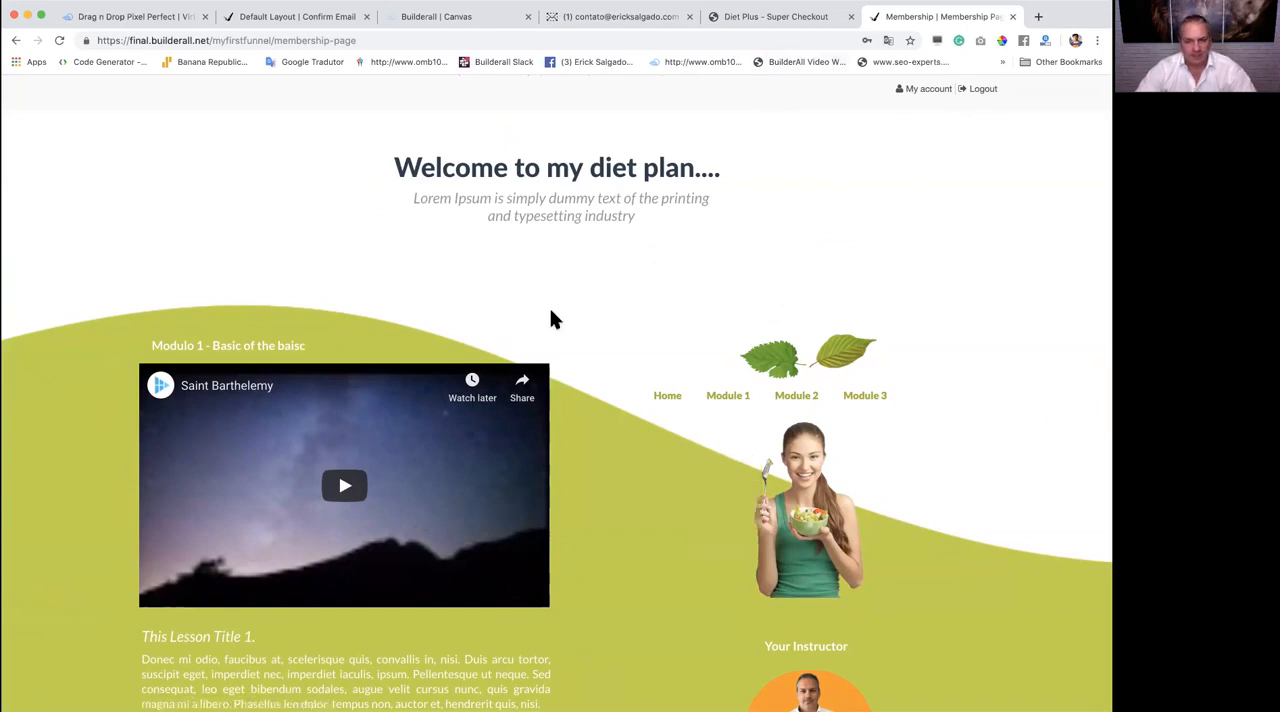
scroll(460, 403, "down", 5)
scroll(458, 404, "up", 5)
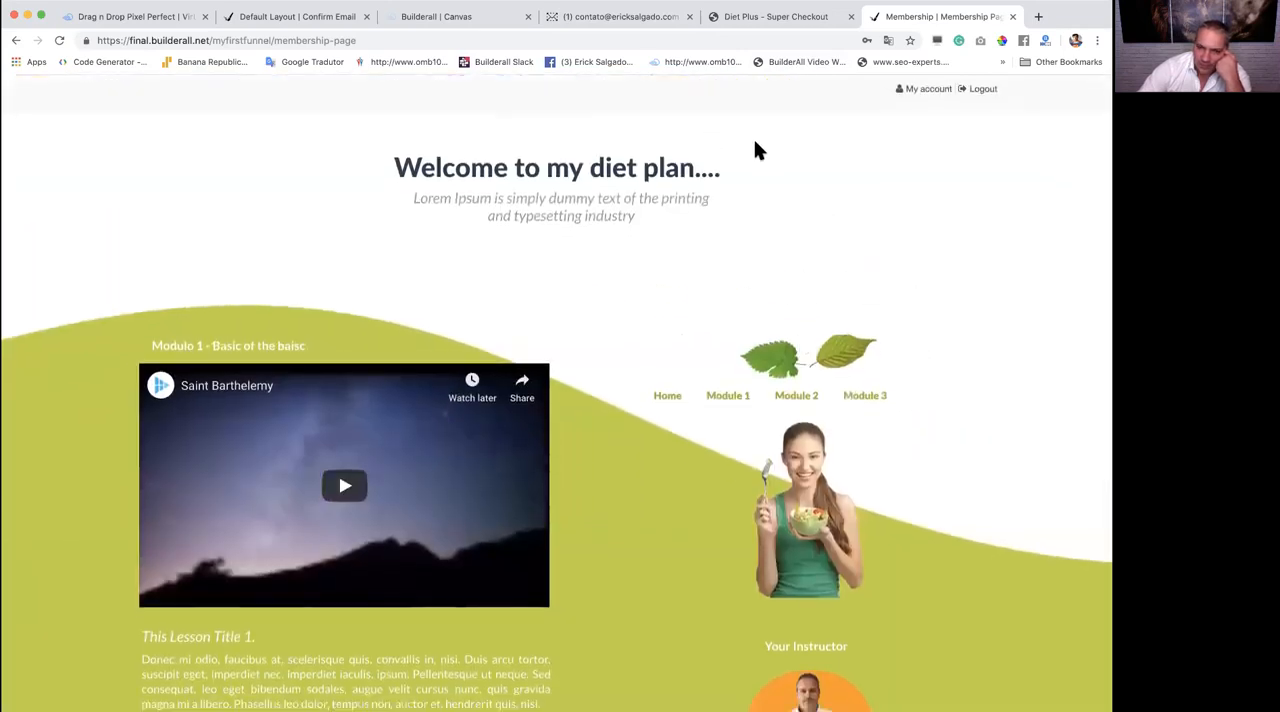
left_click(927, 94)
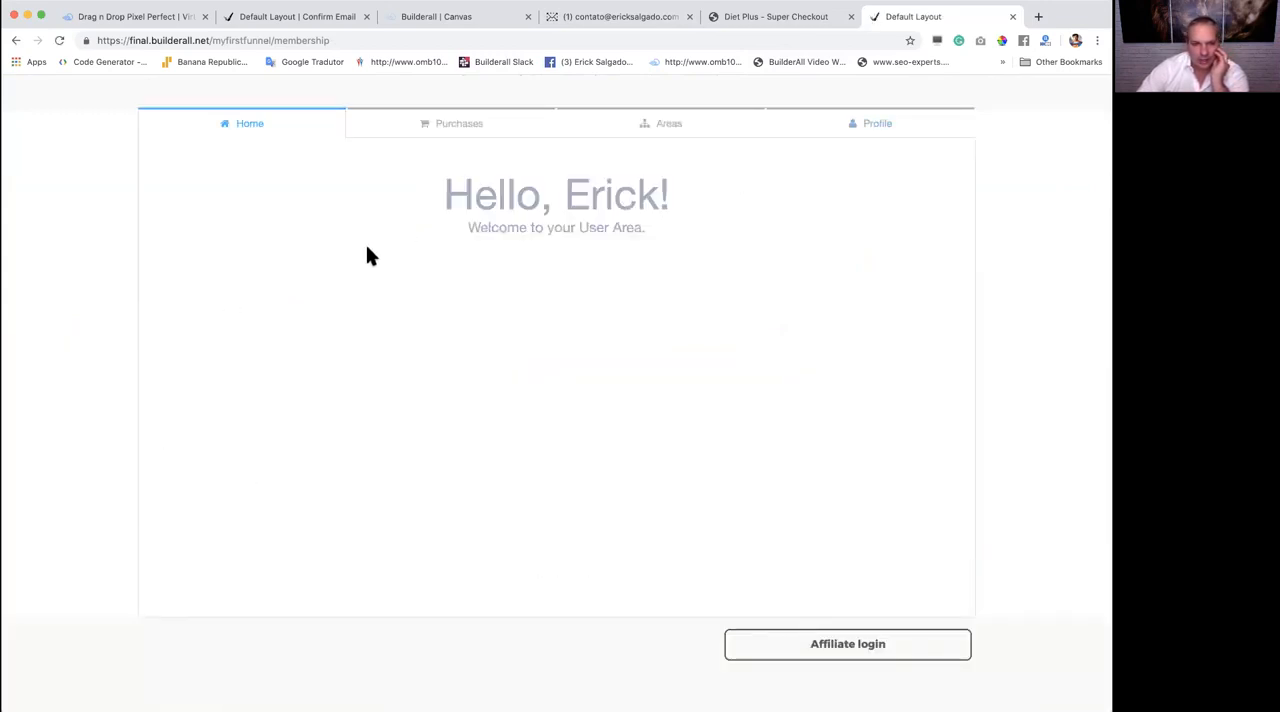
- Review the Purchases, Areas and Profile sections of the member account, and log out
left_click(451, 127)
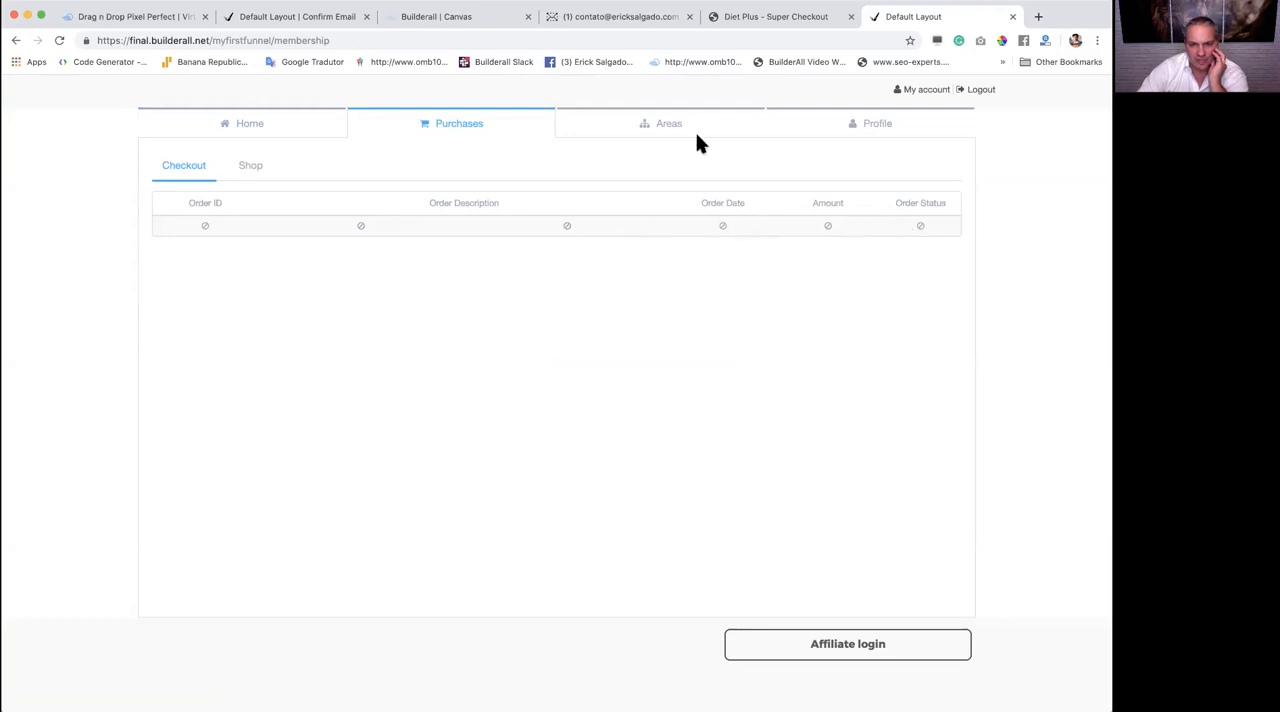
left_click(653, 128)
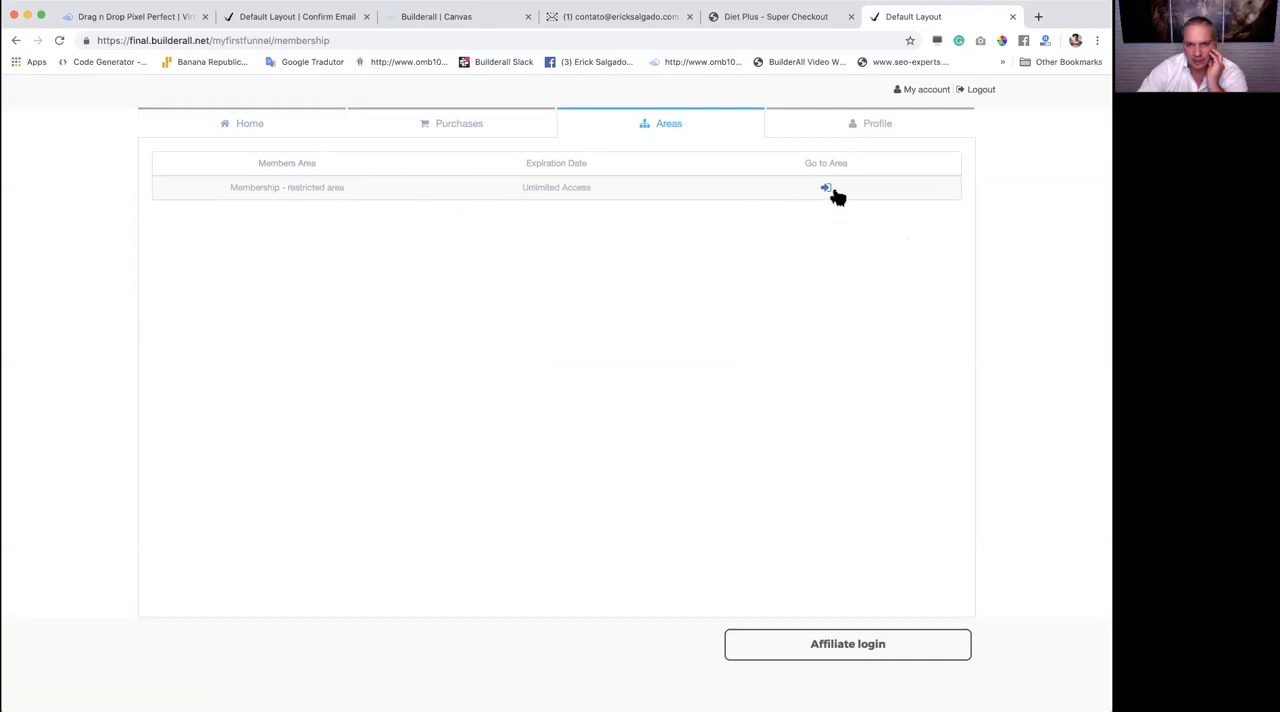
left_click(862, 130)
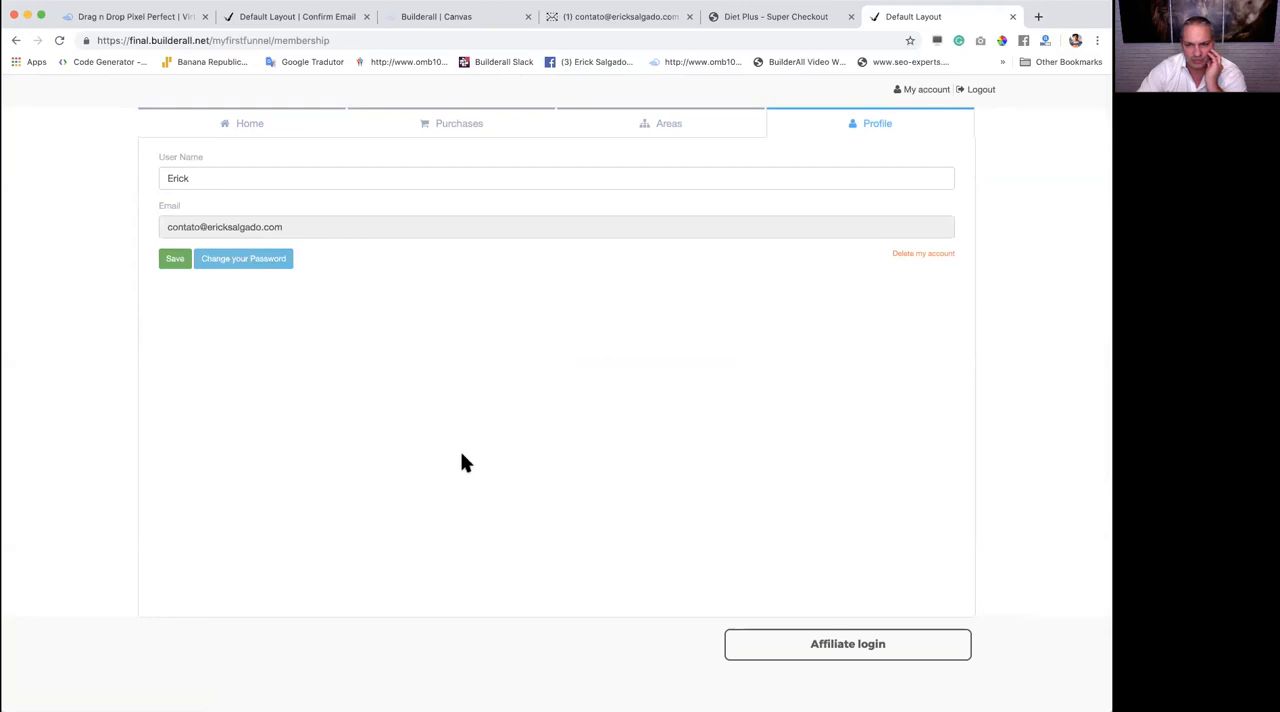
left_click(980, 90)
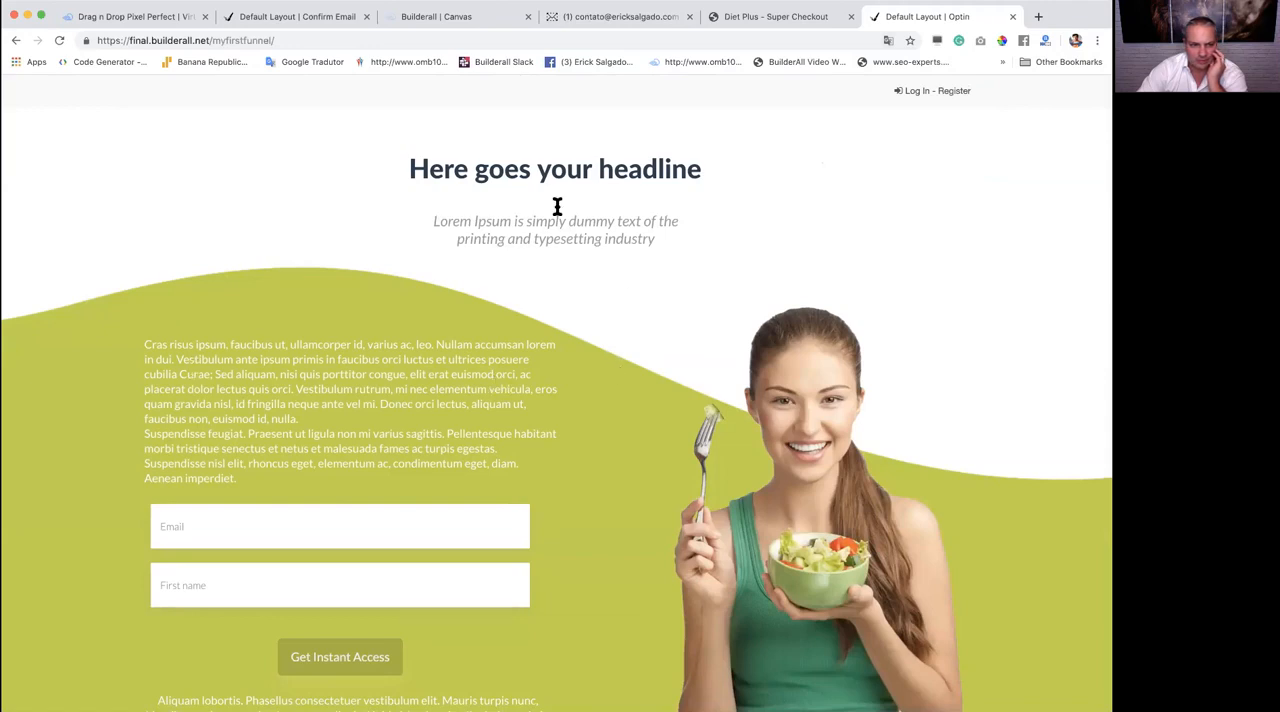
- Open the funnel's thank-you page, view the affiliation request page behind Become an Affiliate, and close that request page
left_click(281, 40)
left_click(281, 40)
type("thank-you")
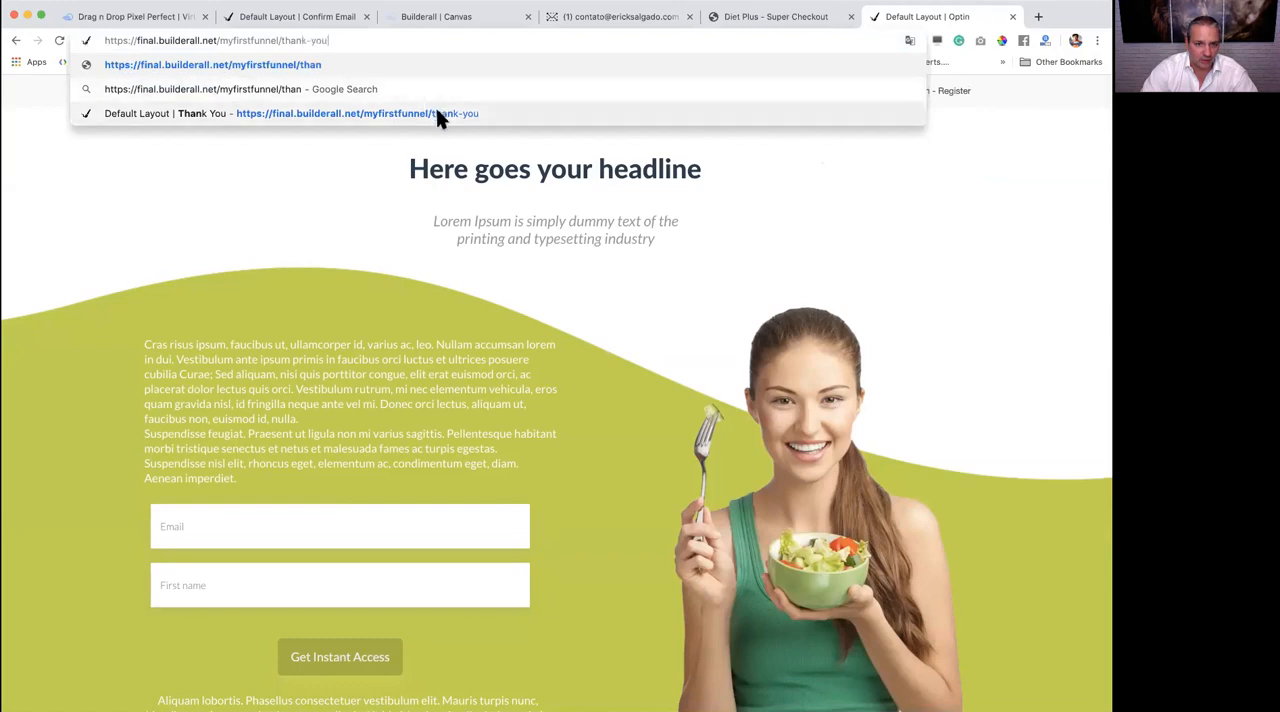
left_click(437, 115)
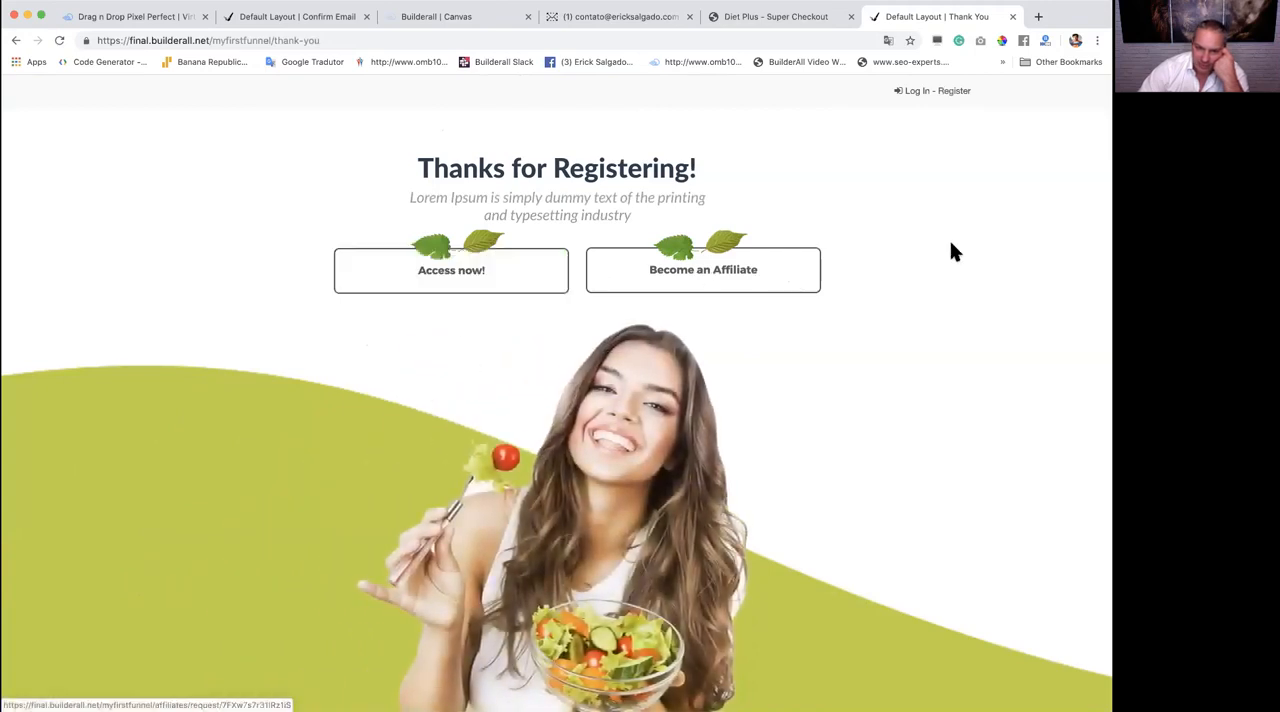
left_click(760, 281)
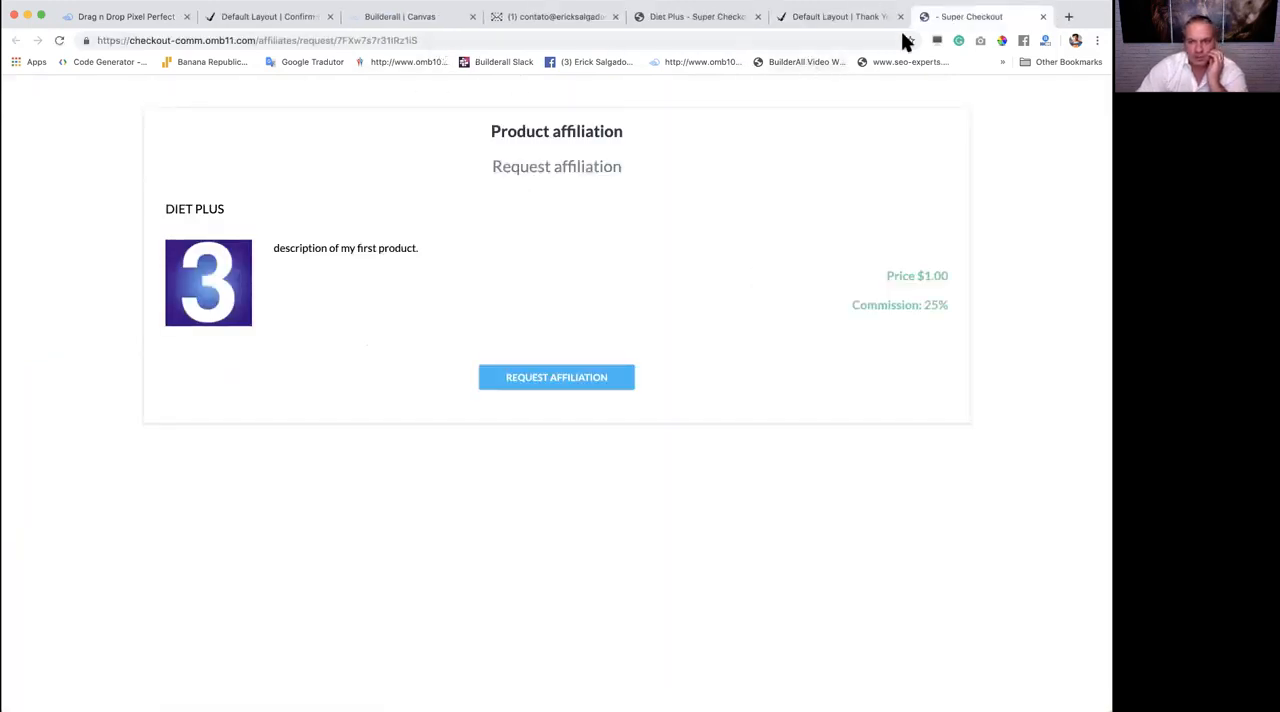
left_click(1041, 17)
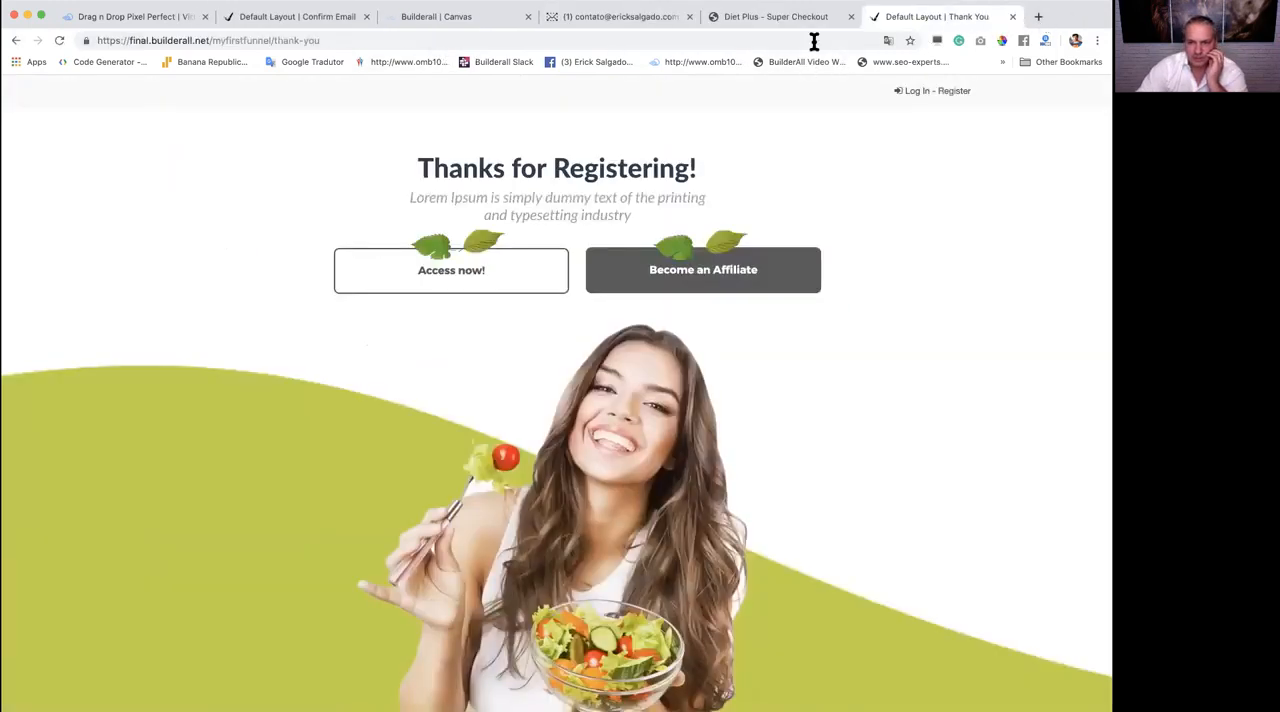
- Load the thank-you page's address in an incognito window and follow Become an Affiliate to the affiliate registration form
left_click(403, 40)
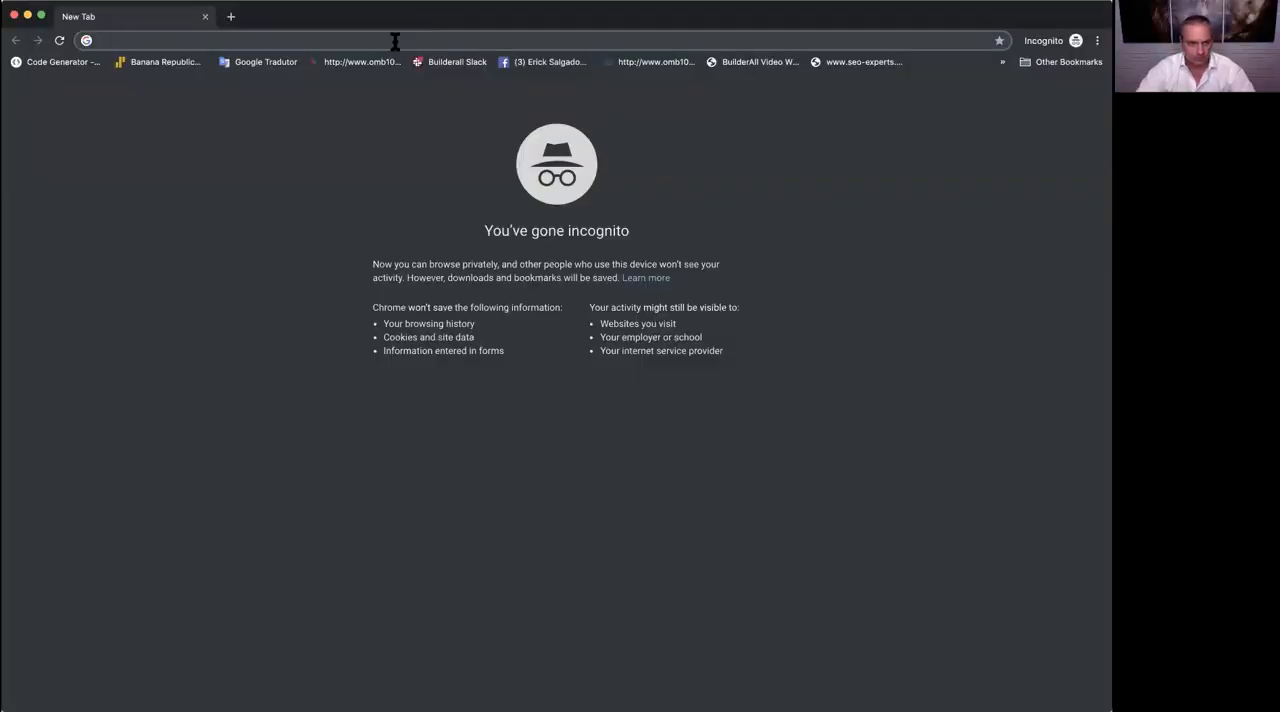
type("https://final.builderall.net/myfirstfunnel/thank-you")
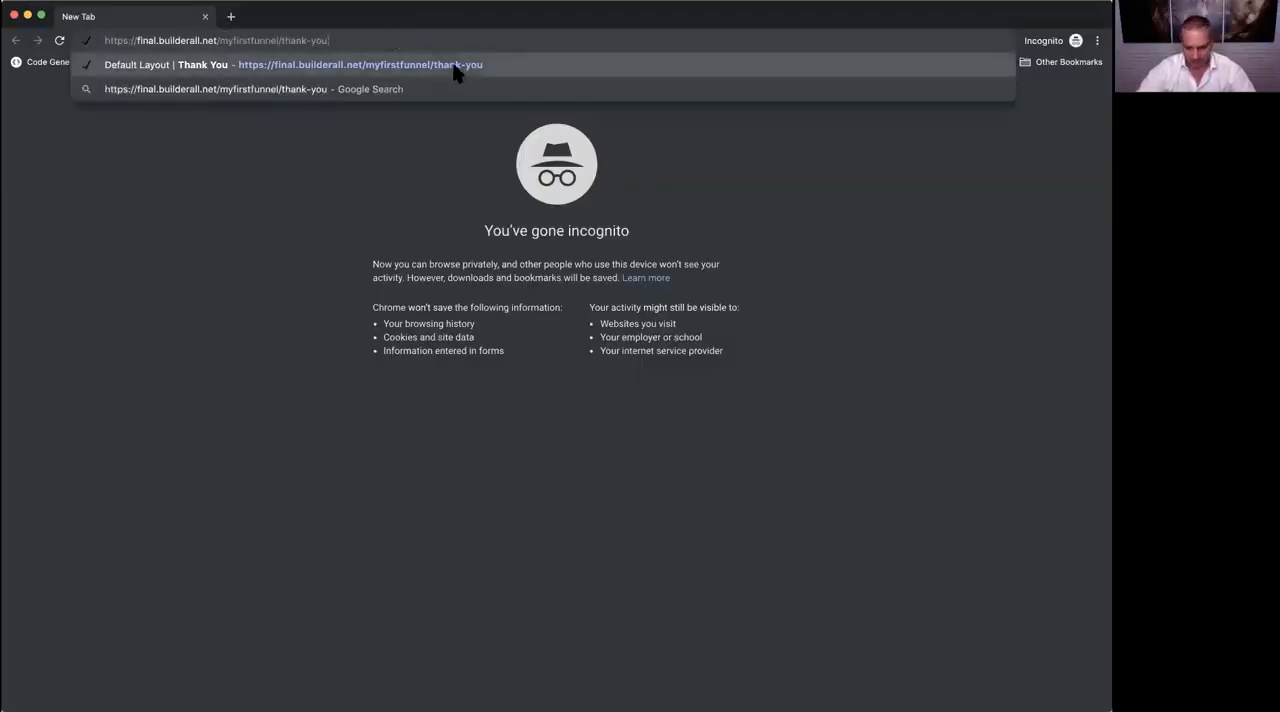
key("Return")
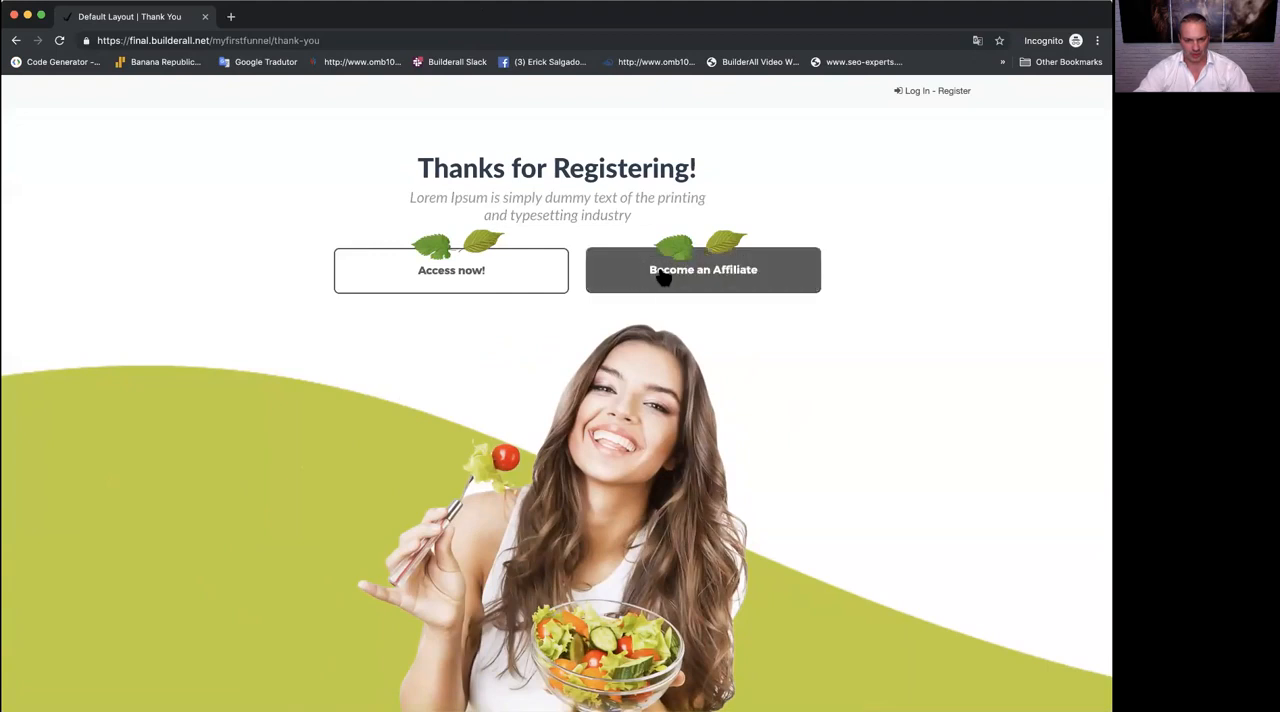
left_click(662, 270)
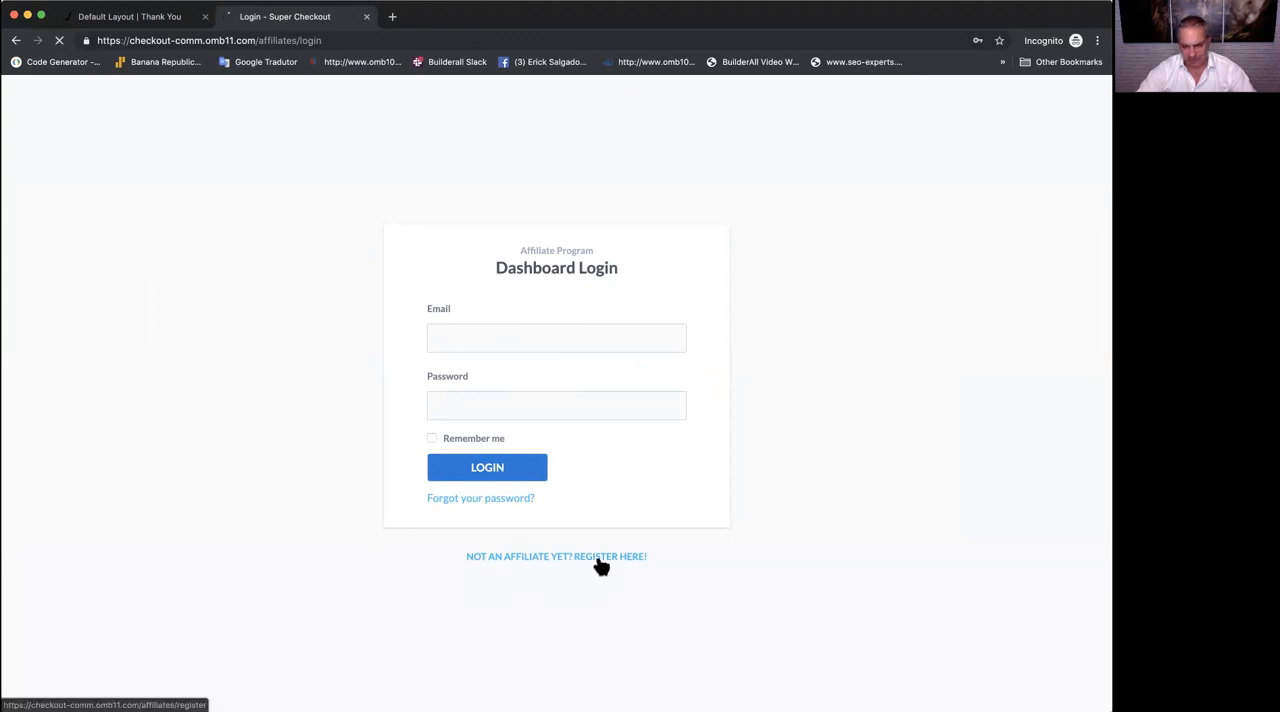
- Fill the affiliate registration form with the saved name, contact and address details, and enter the date of birth
left_click(374, 243)
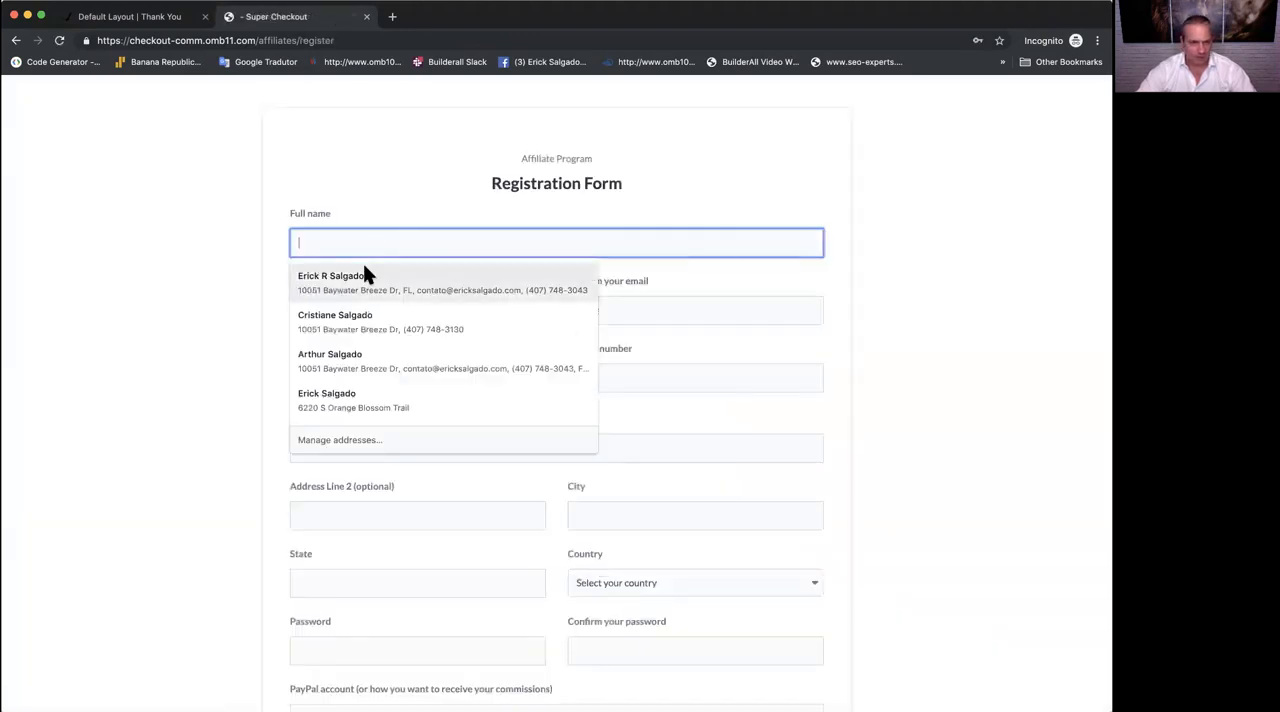
left_click(363, 276)
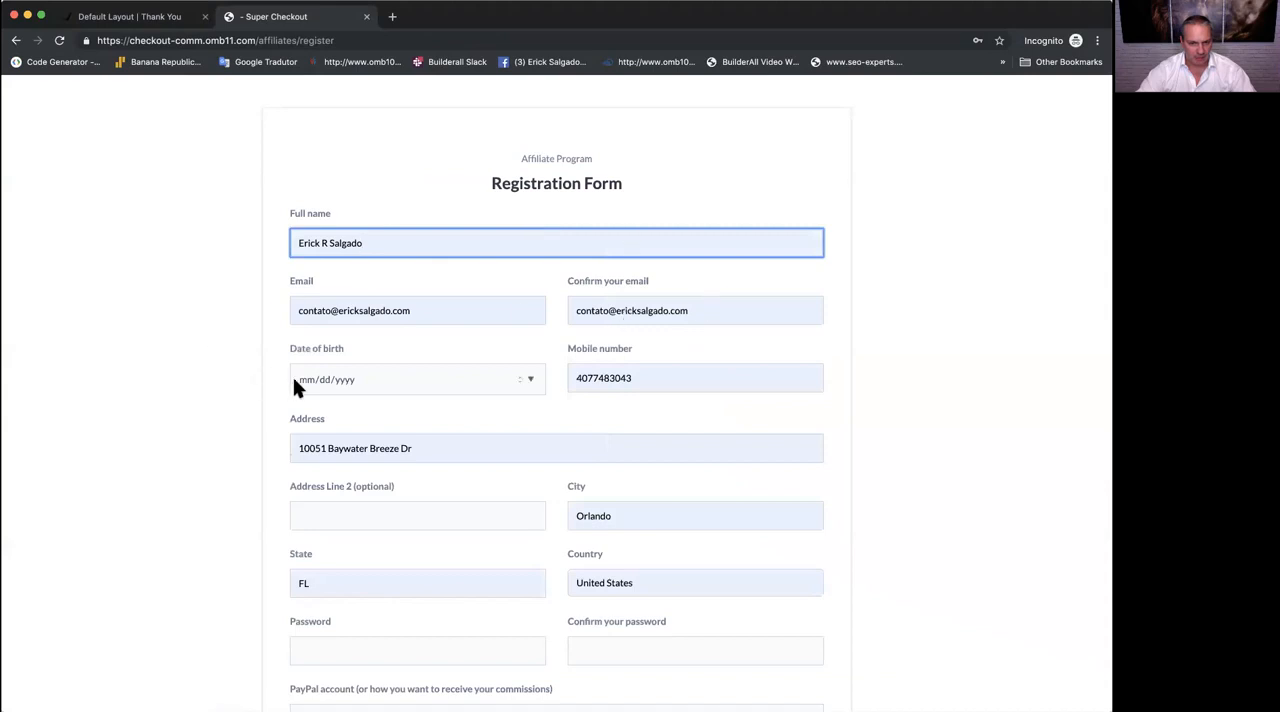
left_click(347, 380)
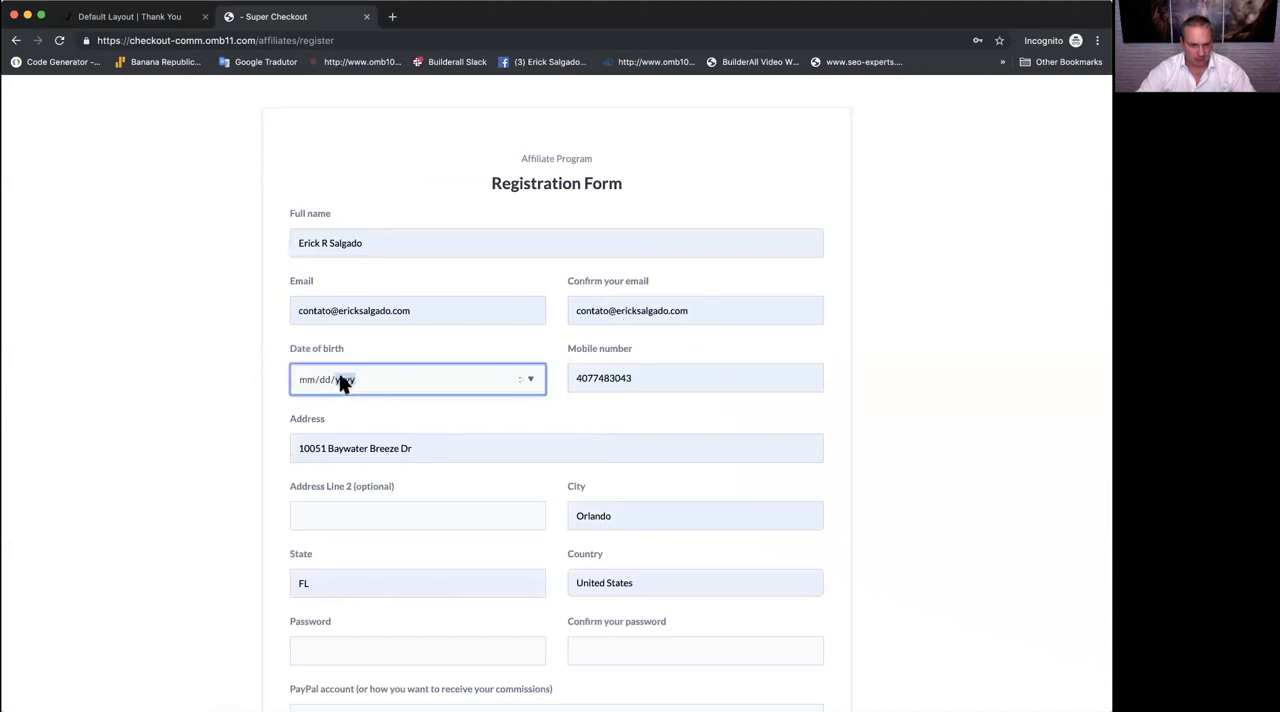
left_click(305, 380)
type("11/11/0199")
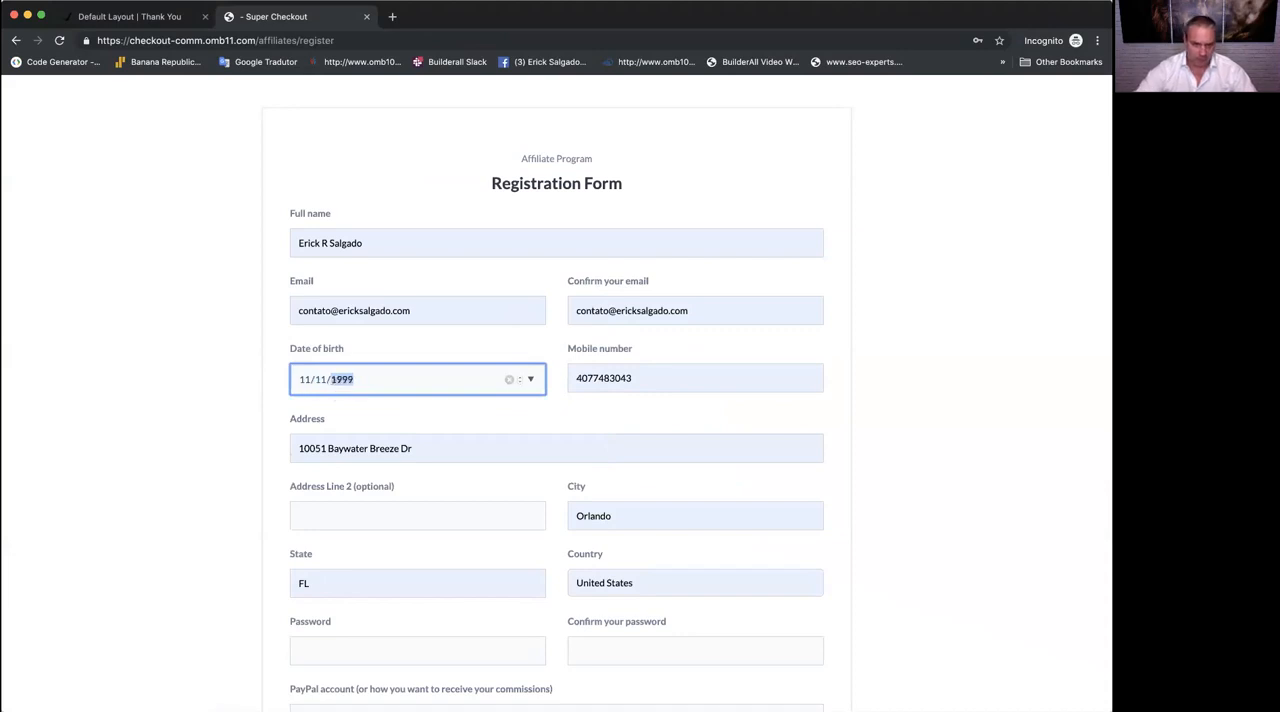
- Enter and confirm the affiliate account password in the registration form
scroll(586, 515, "down", 5)
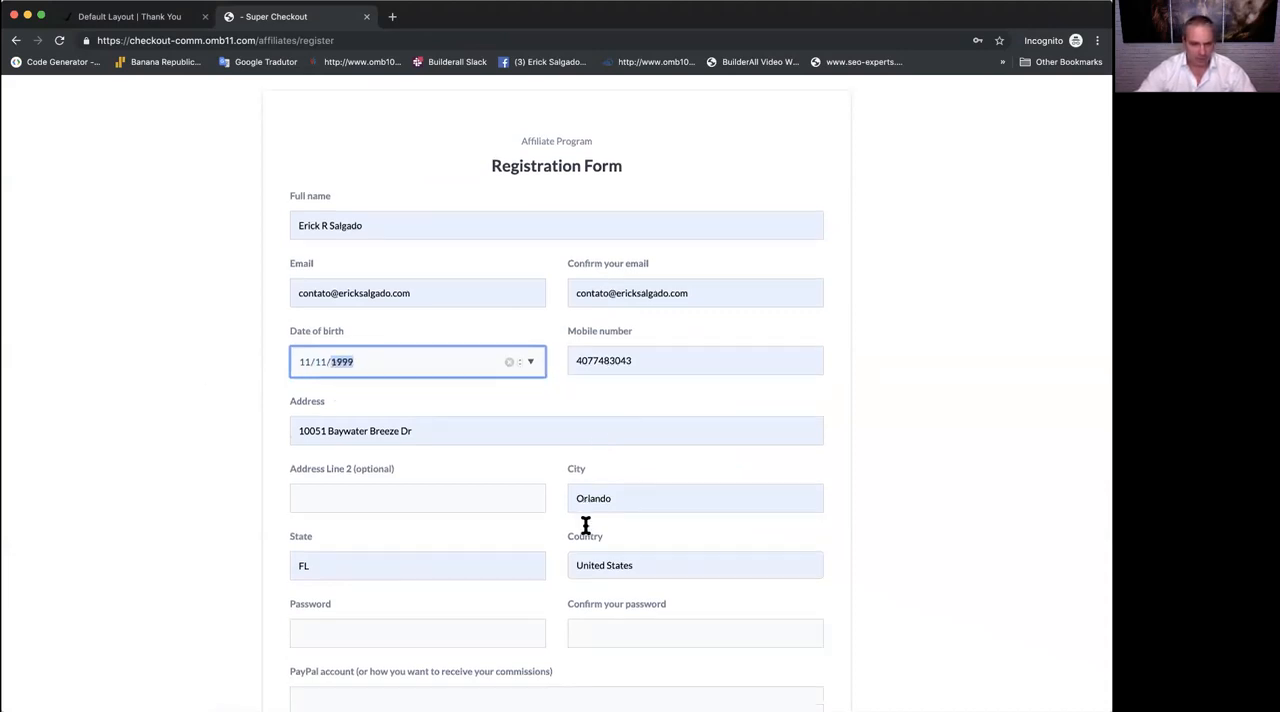
left_click(450, 423)
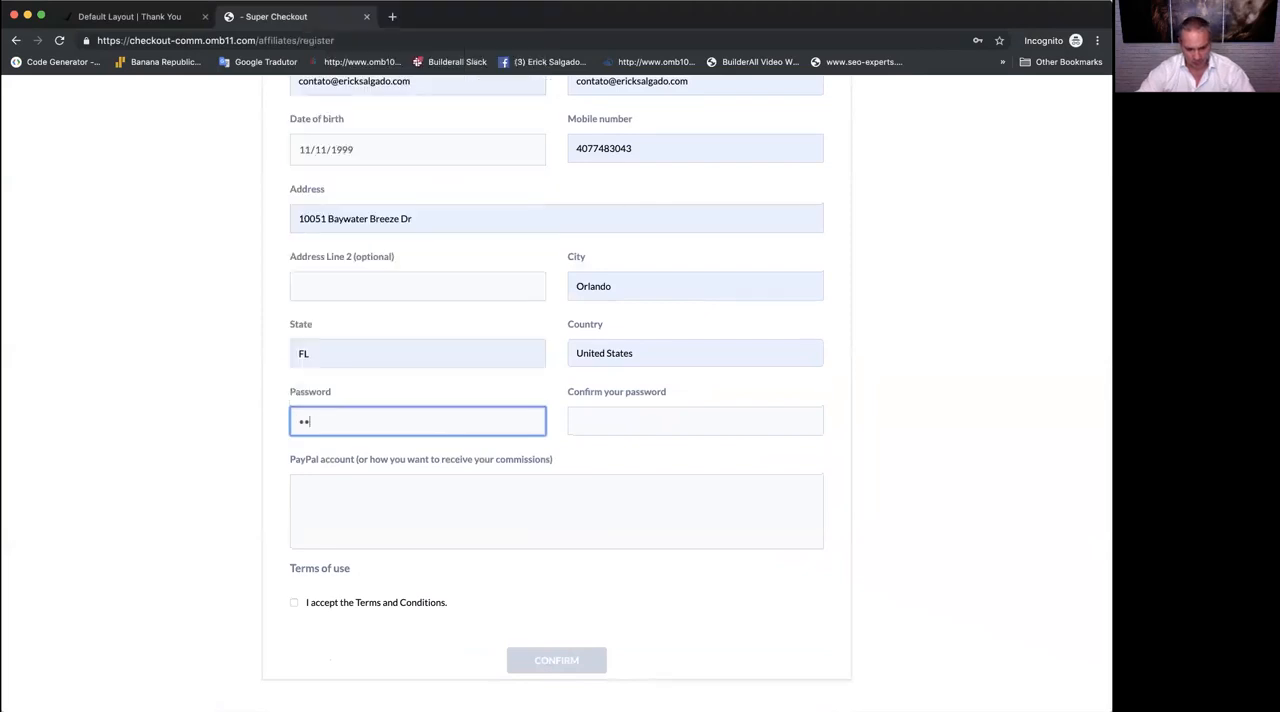
left_click(577, 423)
type("1")
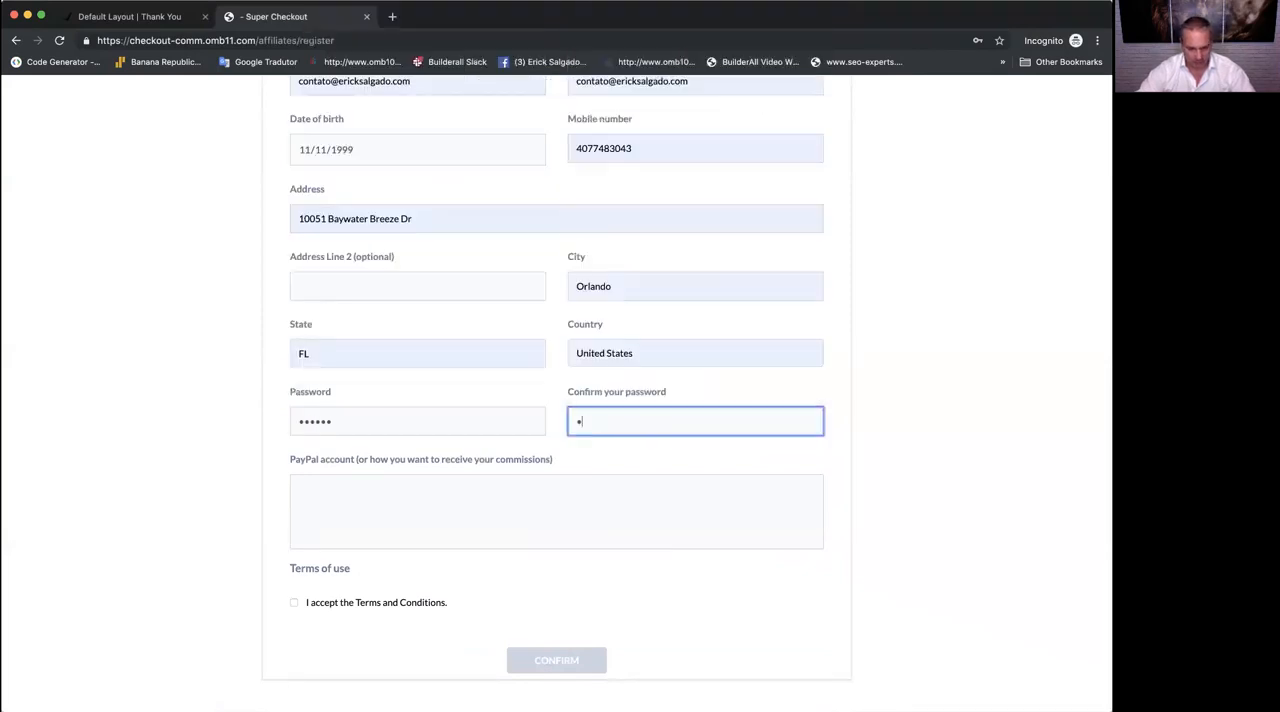
scroll(604, 425, "up", 5)
scroll(608, 423, "down", 3)
scroll(571, 591, "down", 3)
- Enter the PayPal account e-mail for commissions, accept the Terms and Conditions, and submit the affiliate registration
left_click(487, 500)
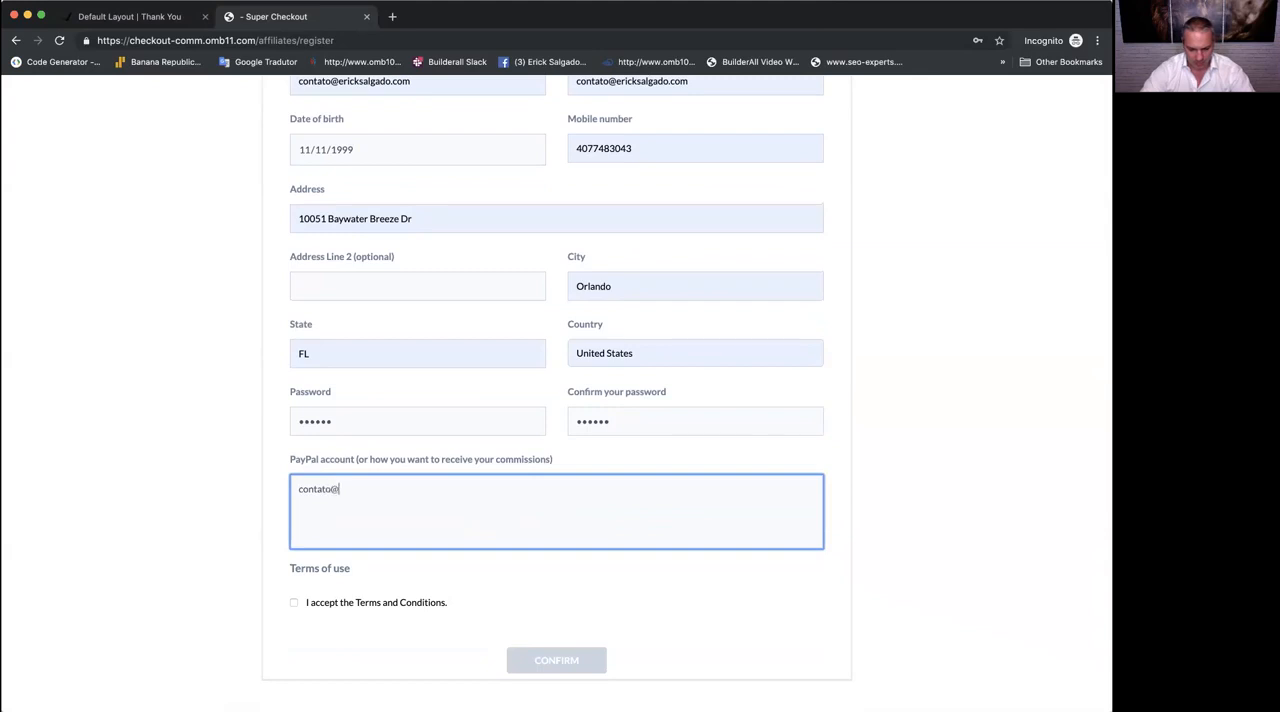
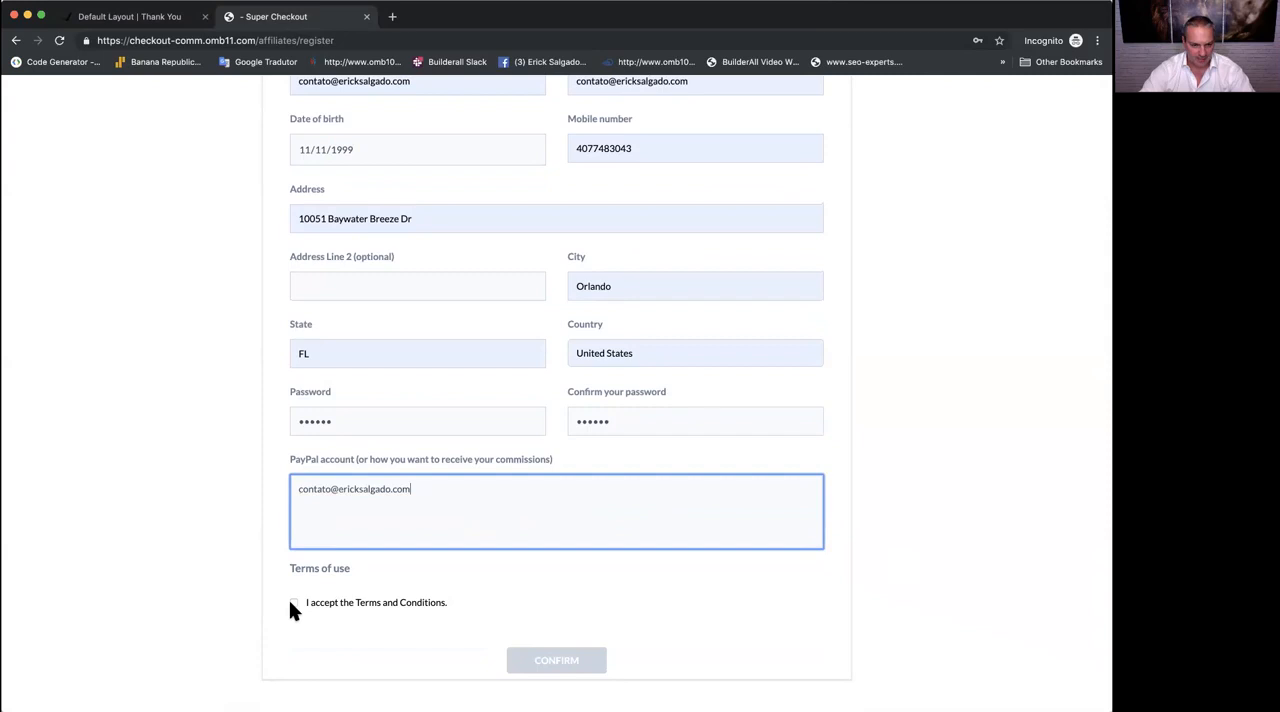
left_click(293, 603)
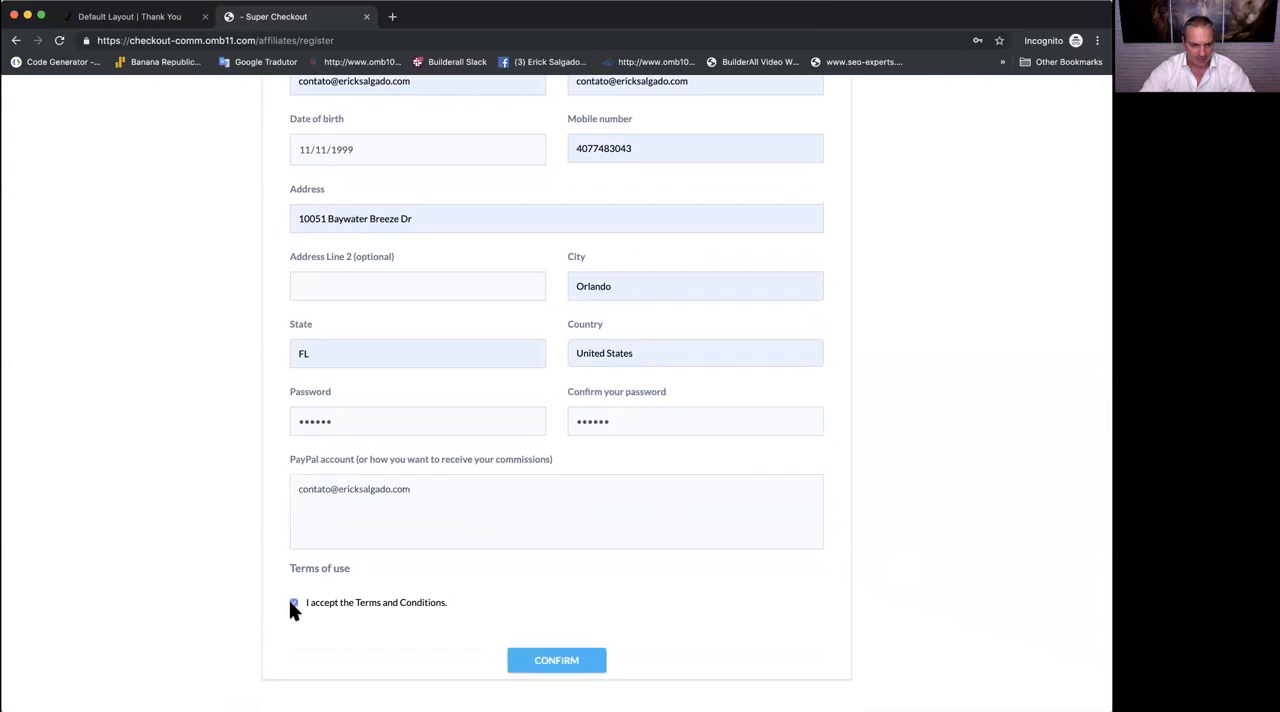
left_click(580, 663)
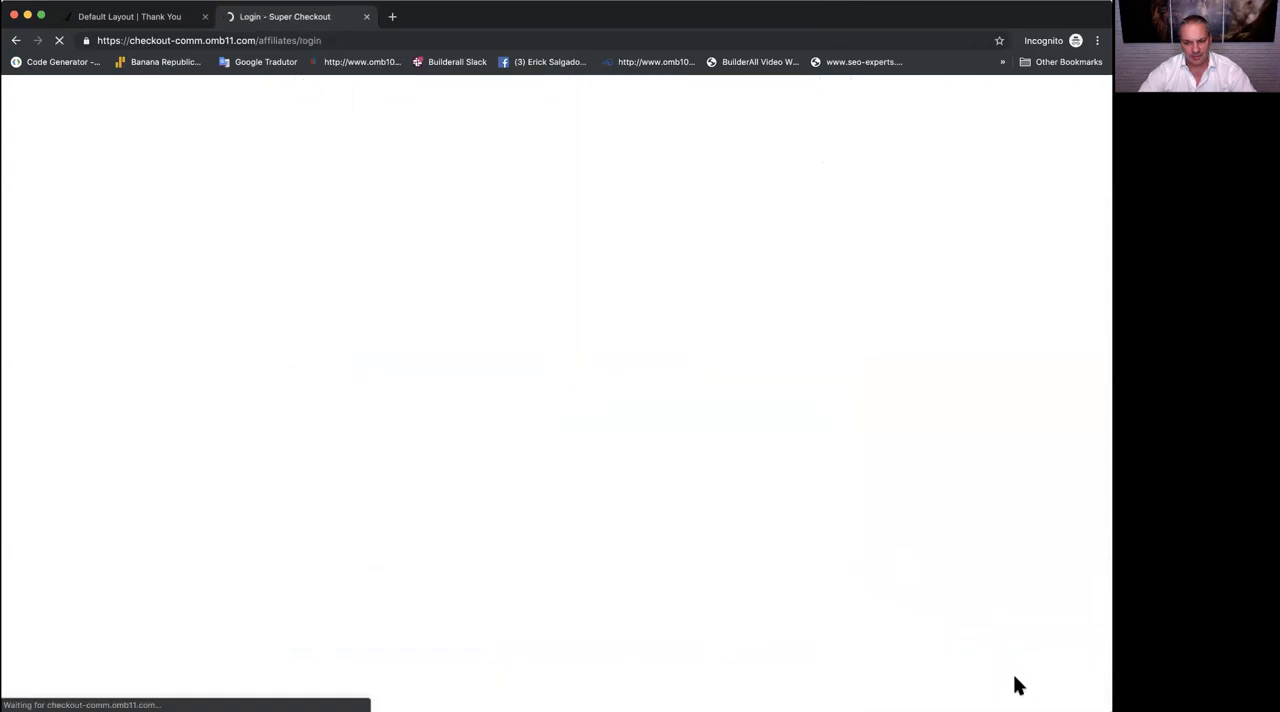
- Sign in to the affiliate dashboard with the registered e-mail and account password, and request affiliation for Diet Plus
left_click(530, 340)
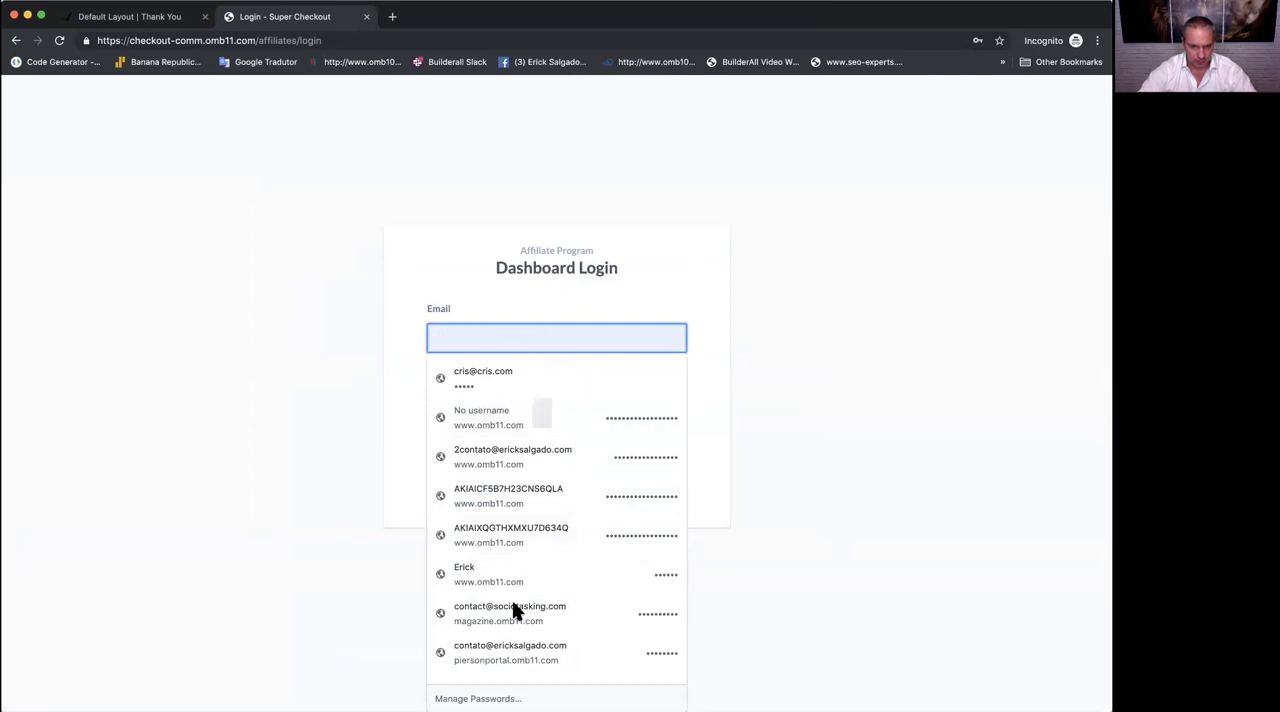
left_click(504, 648)
left_click_drag(517, 405, 410, 404)
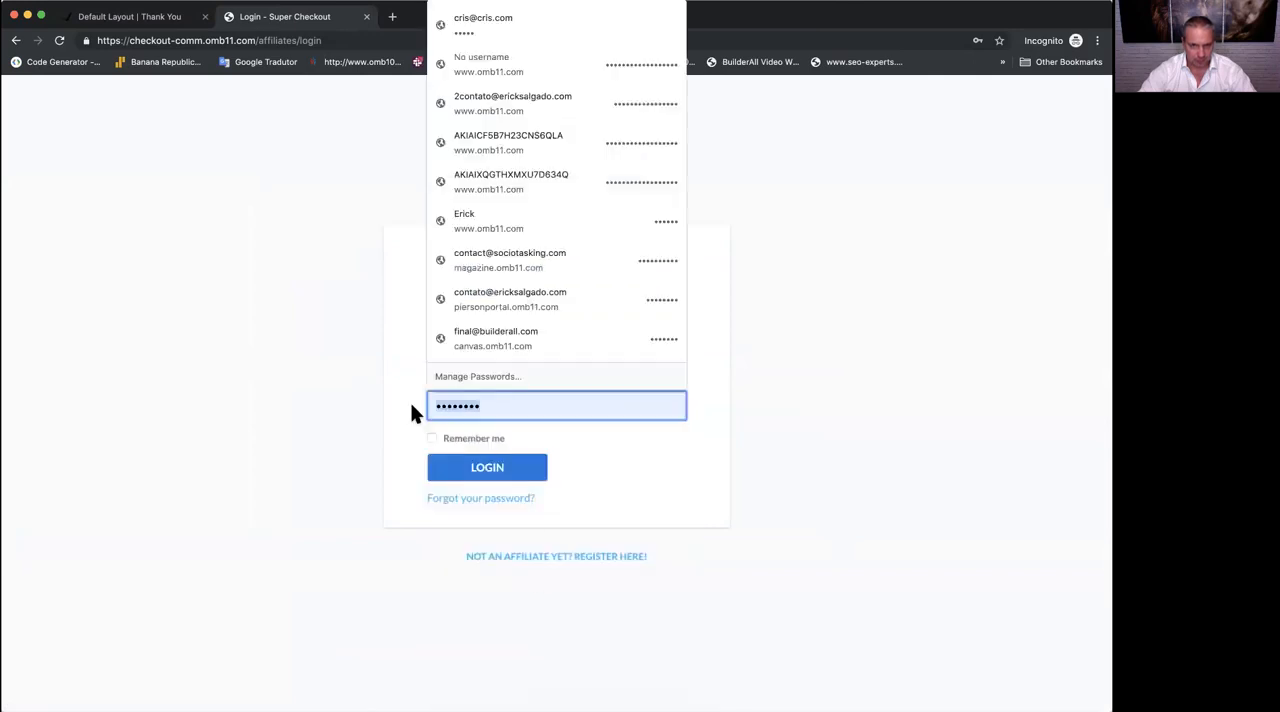
type("••••")
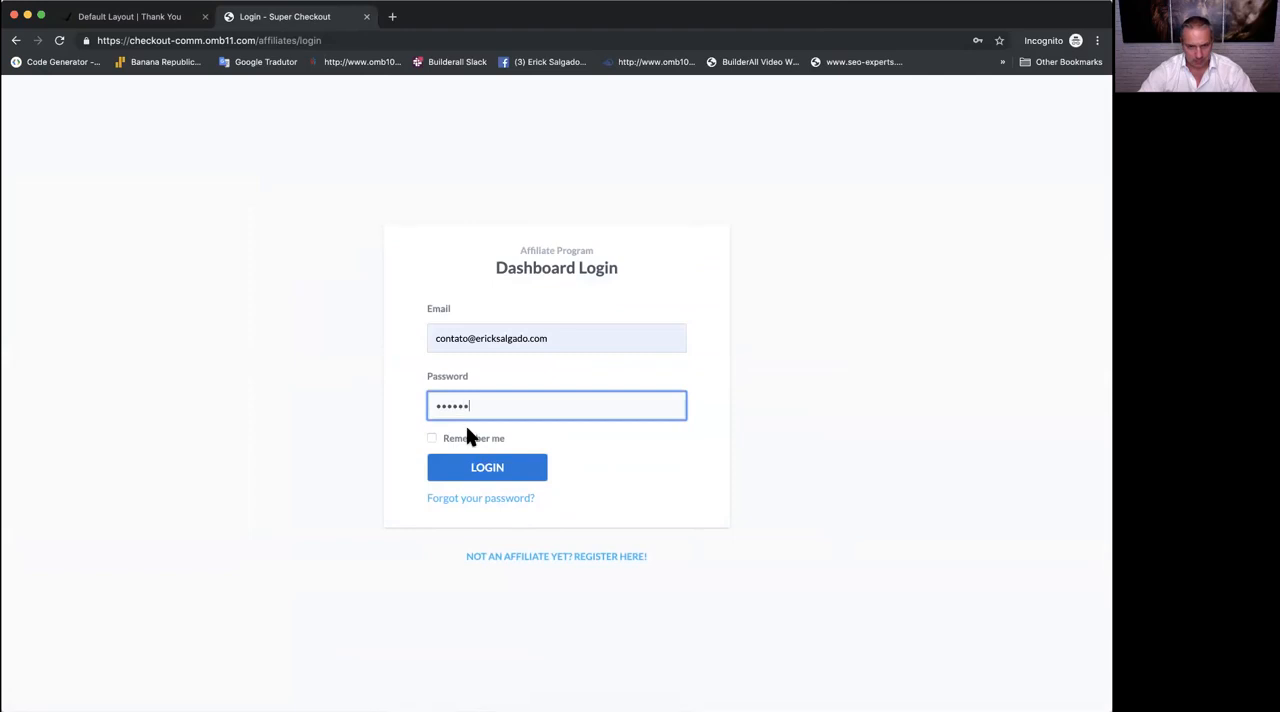
left_click(460, 474)
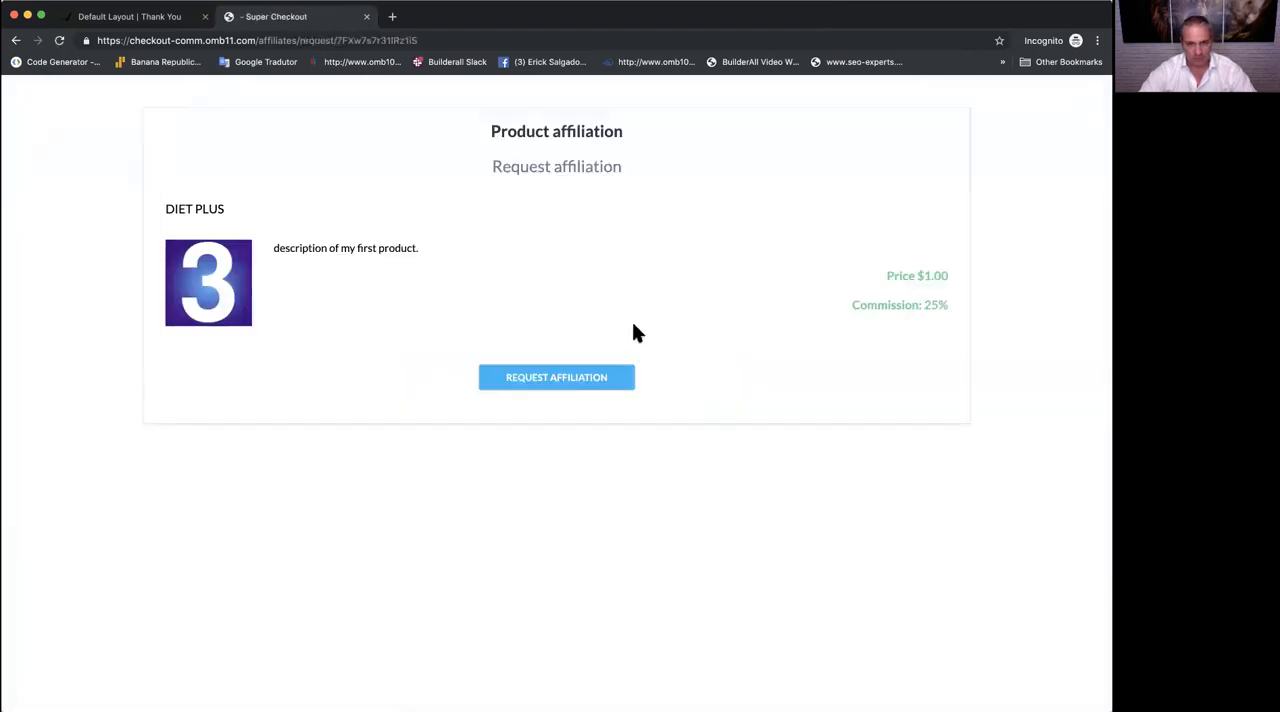
left_click(573, 384)
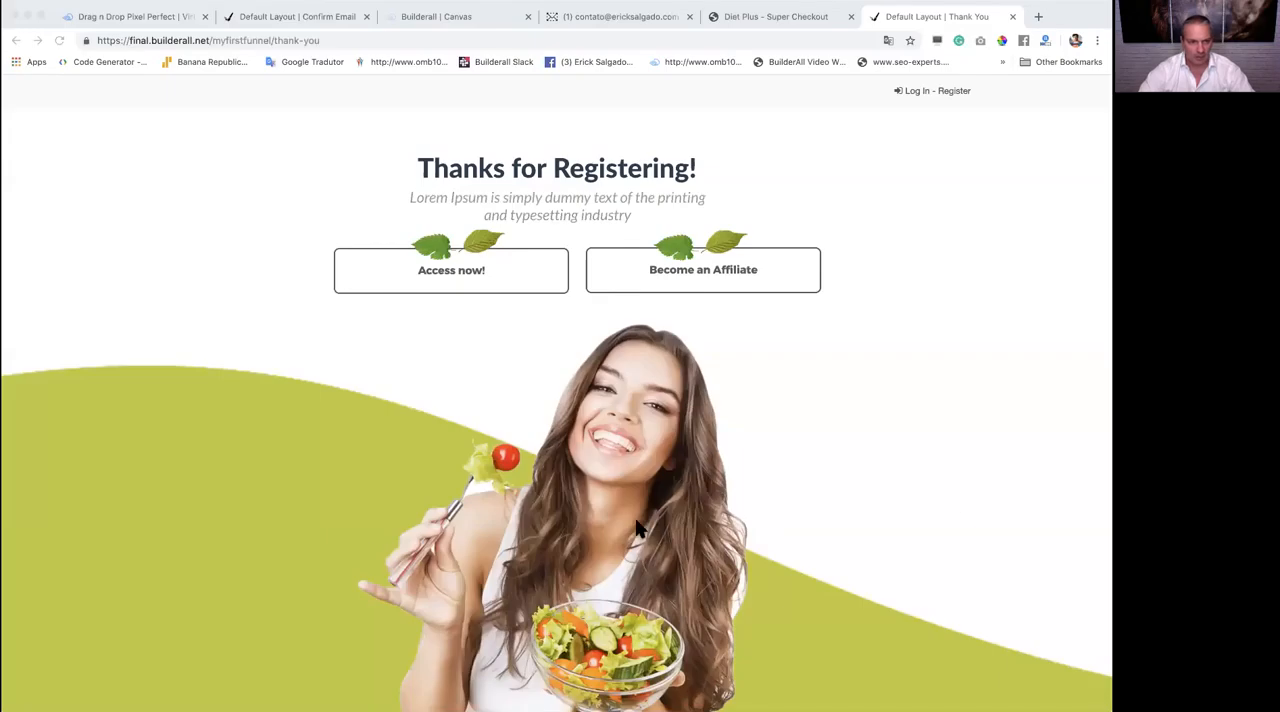
- Return to the regular browser window, look through the open checkout, Canvas and funnel pages, and bring up the Builderall My sites list
left_click(22, 376)
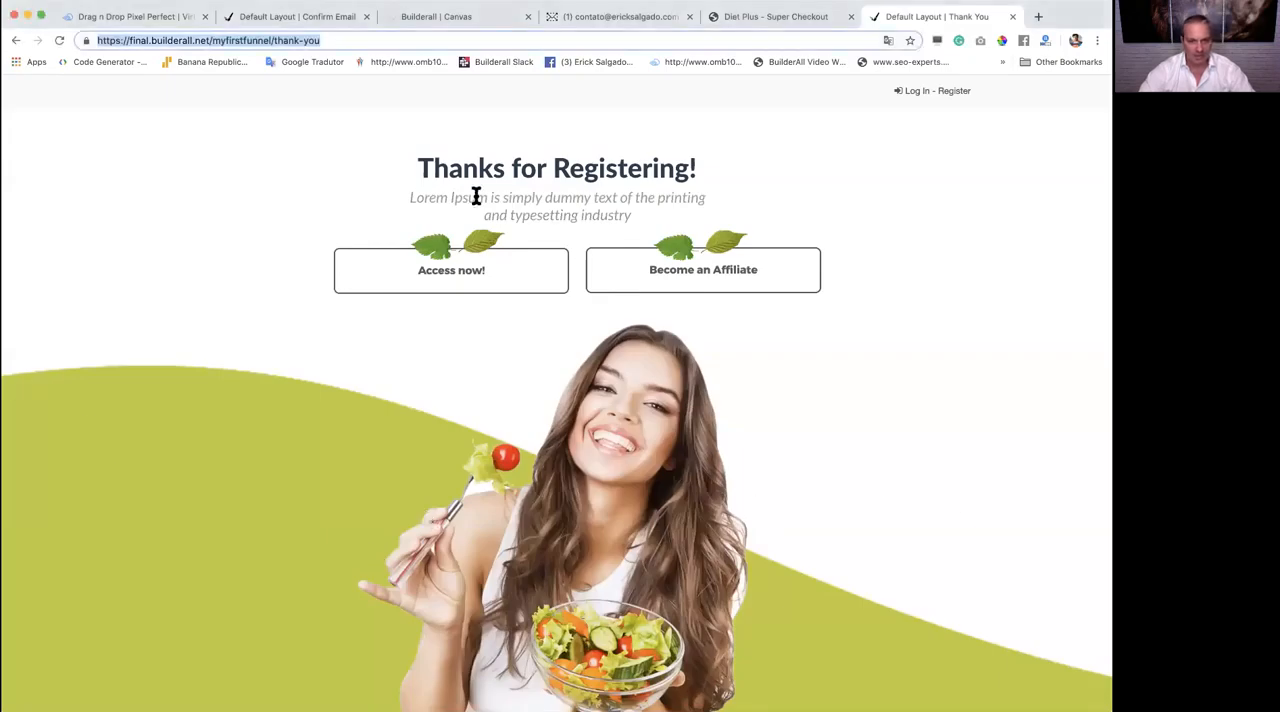
left_click(757, 20)
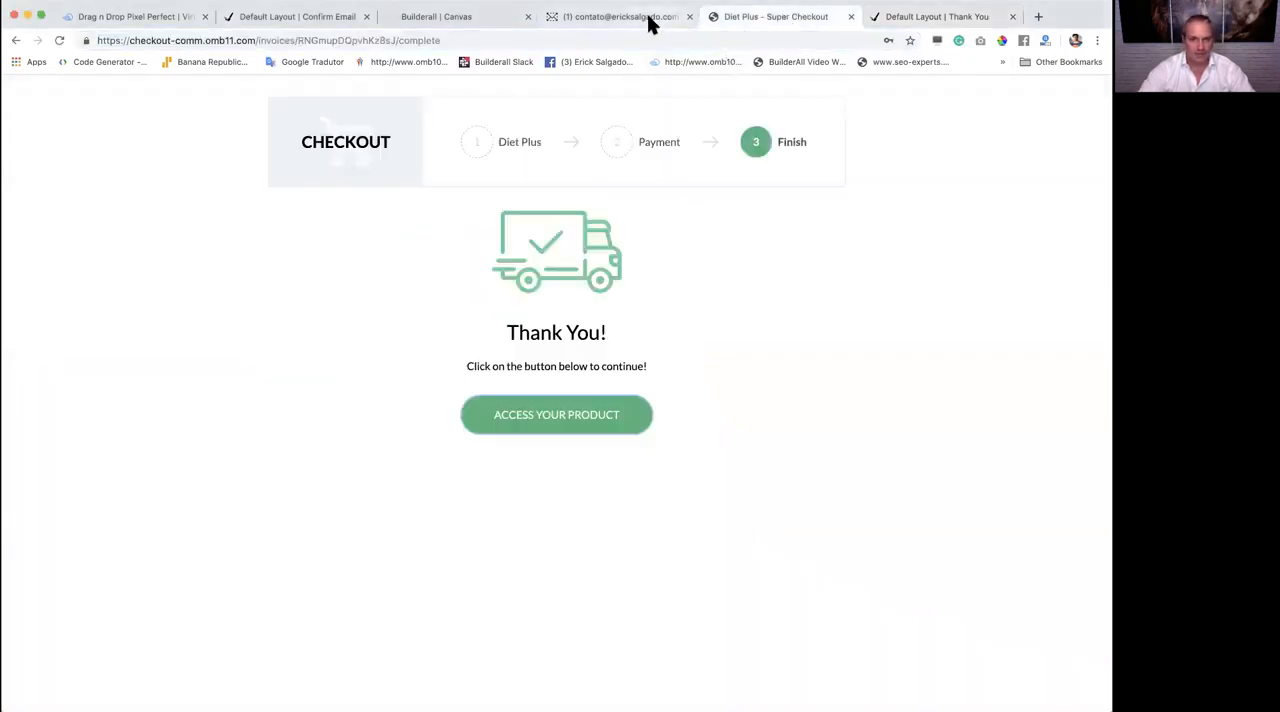
left_click(565, 25)
left_click(470, 17)
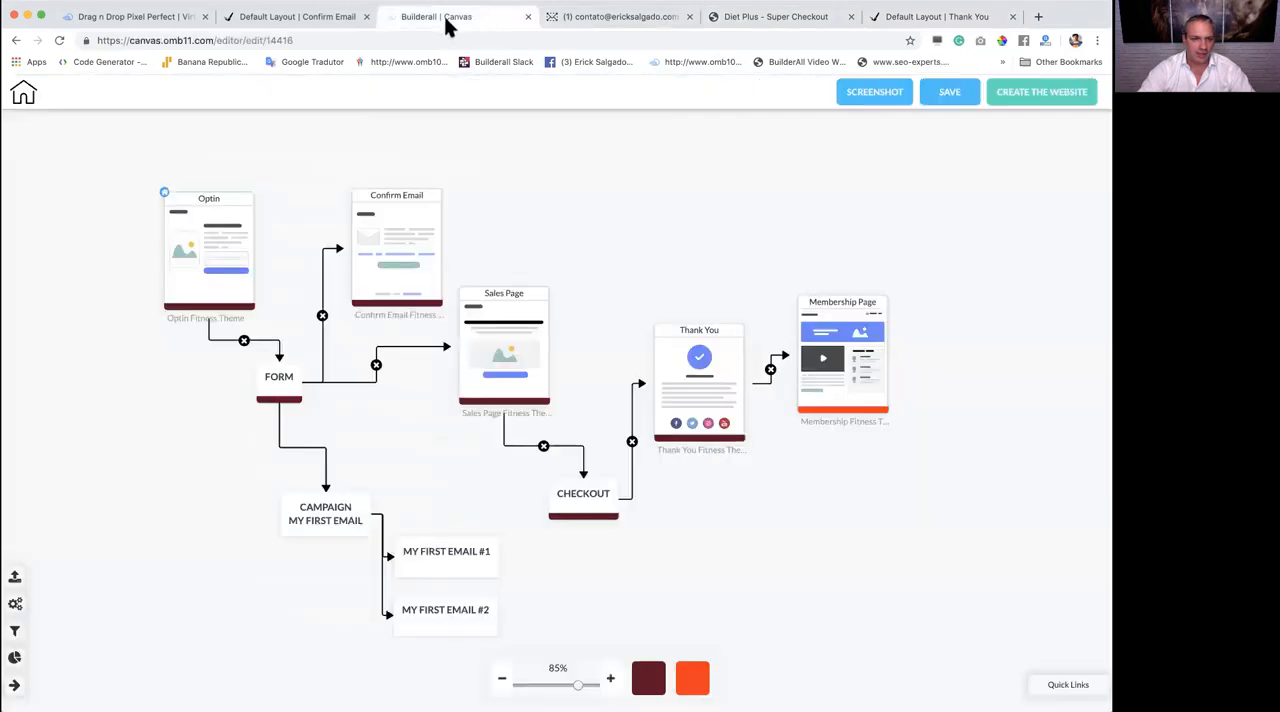
left_click(288, 20)
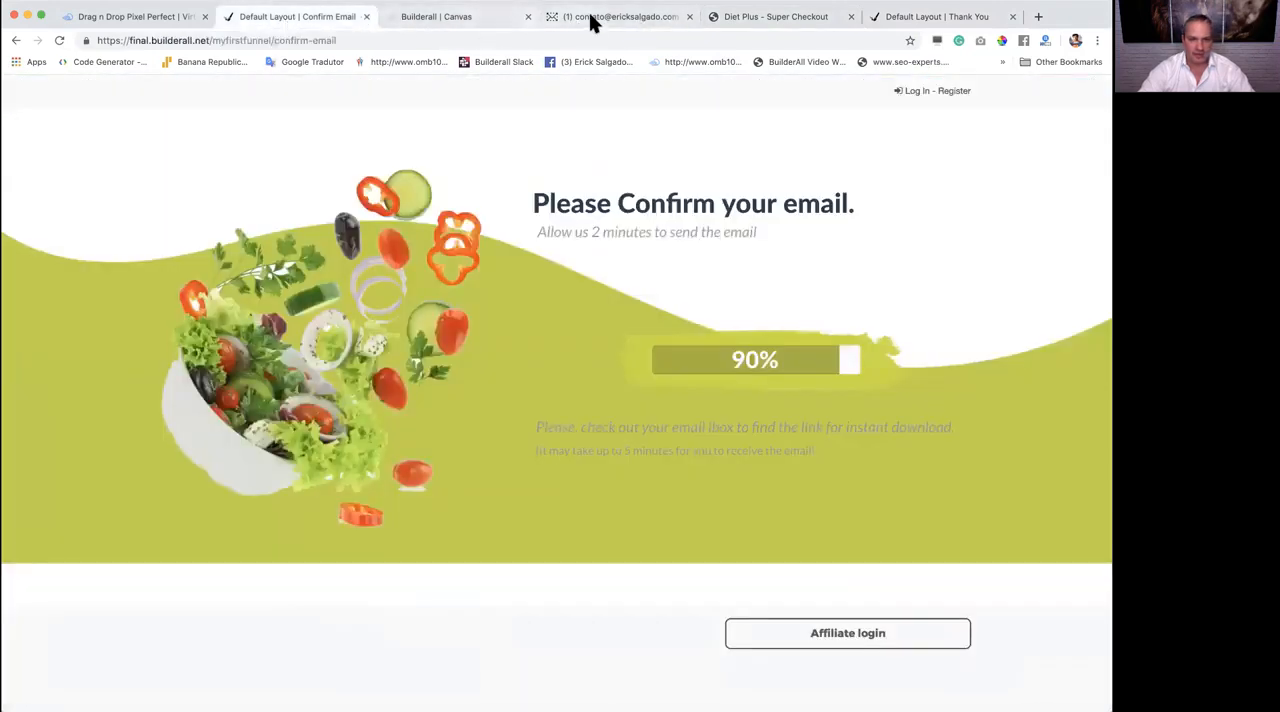
left_click(766, 18)
left_click(893, 18)
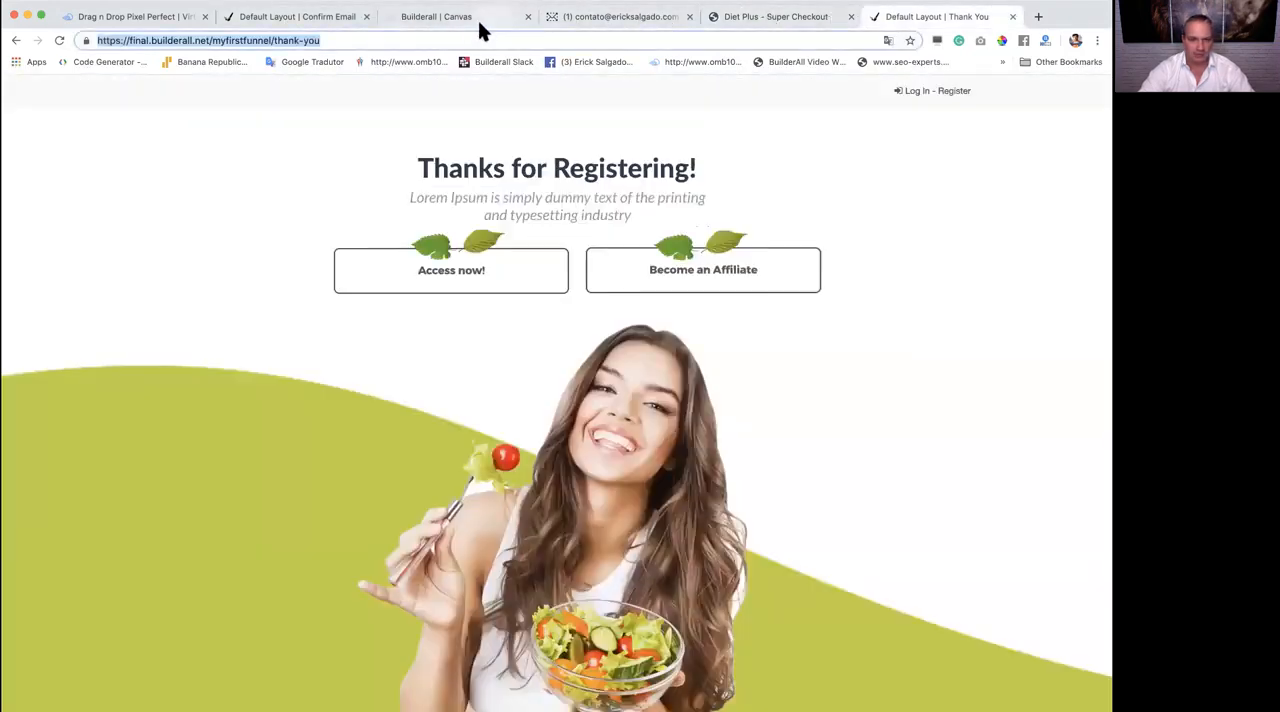
left_click(392, 14)
left_click(331, 17)
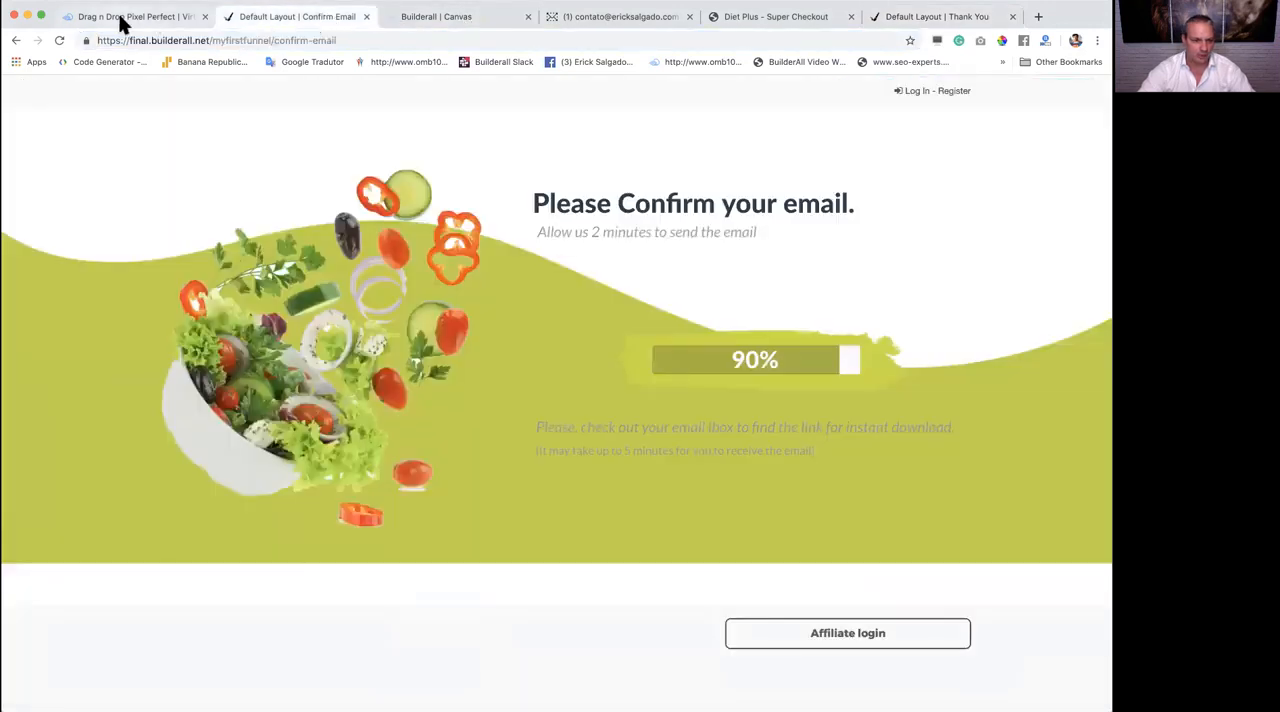
left_click(137, 18)
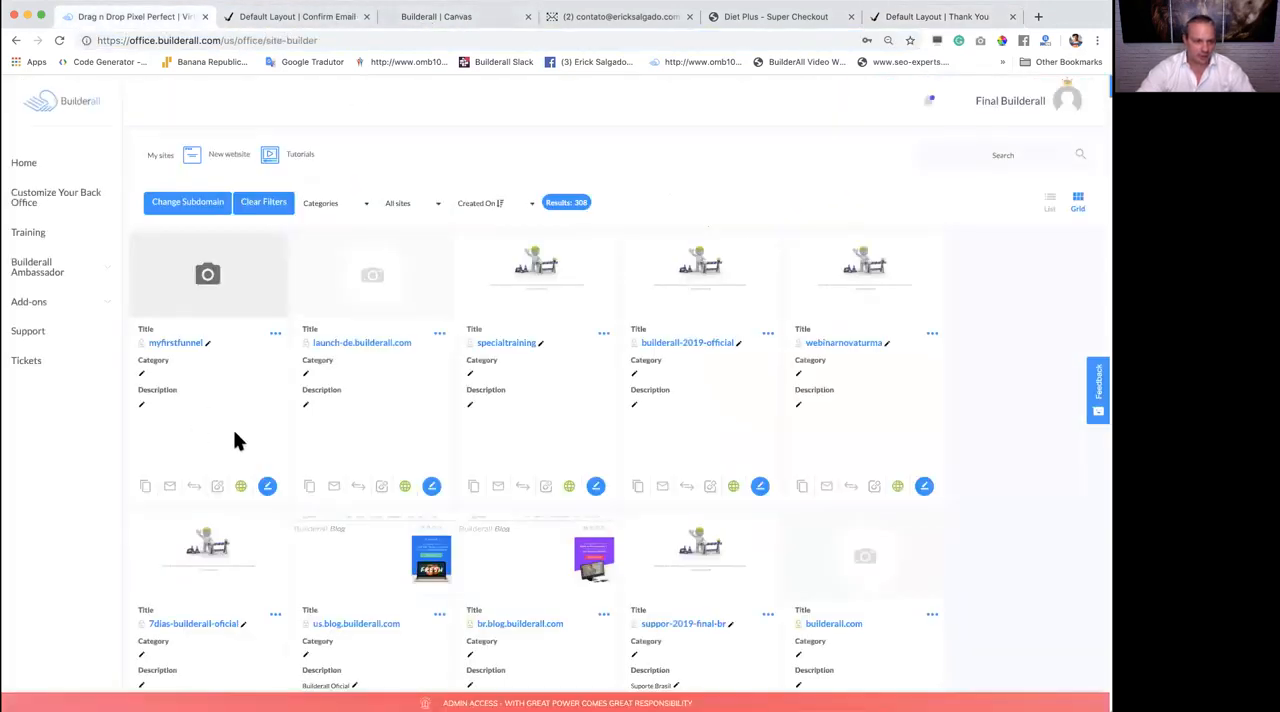
- Open the myfirstfunnel site in the editor, launch its Super Checkout, and show the affiliations to approve
left_click(267, 486)
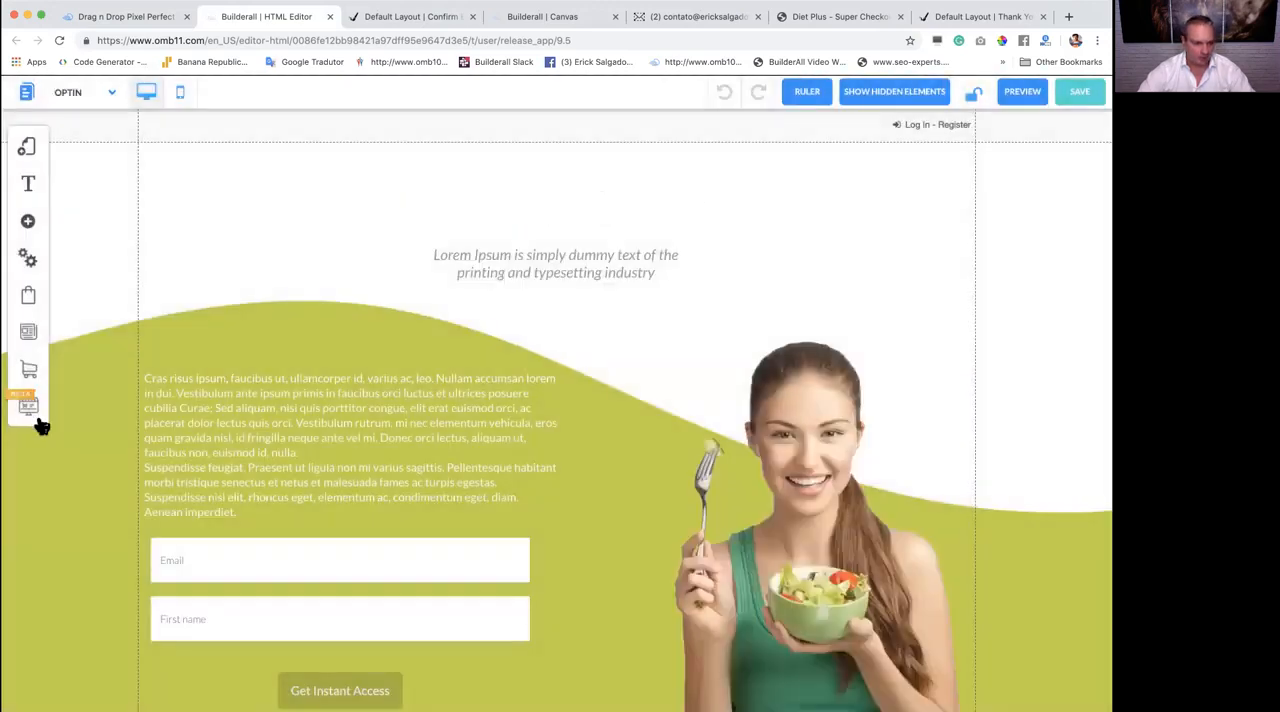
left_click(31, 416)
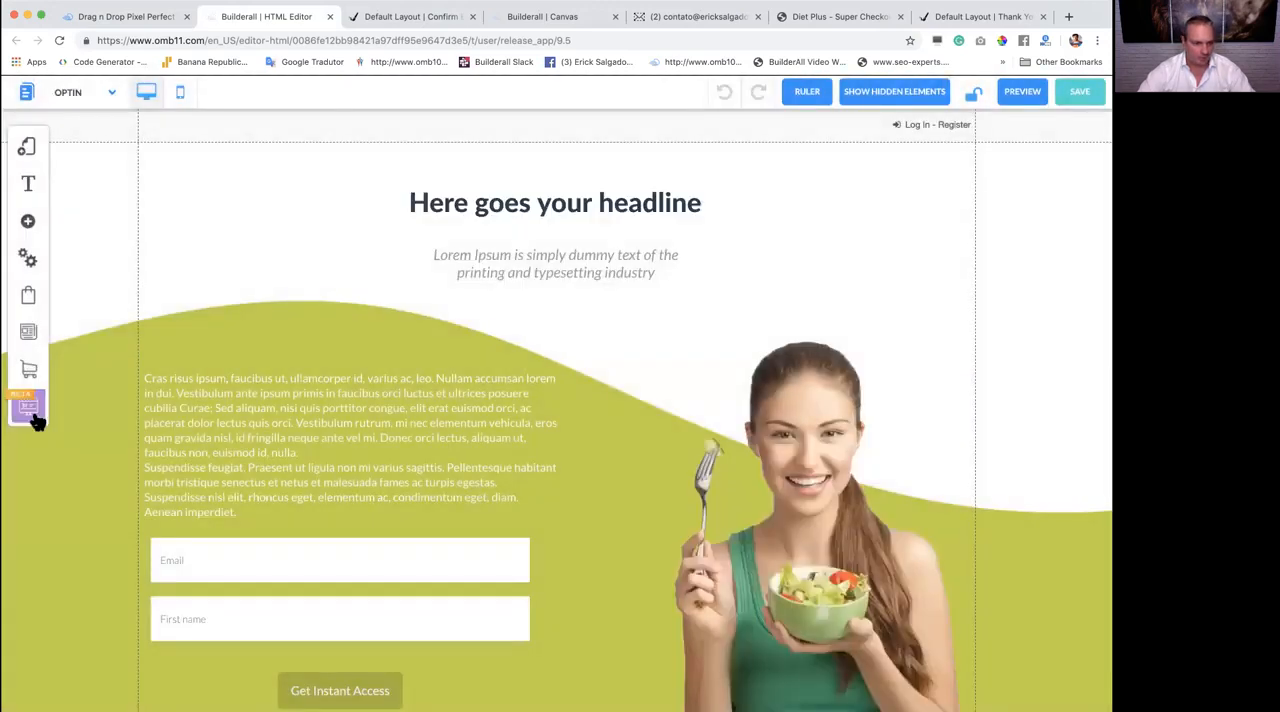
left_click(113, 178)
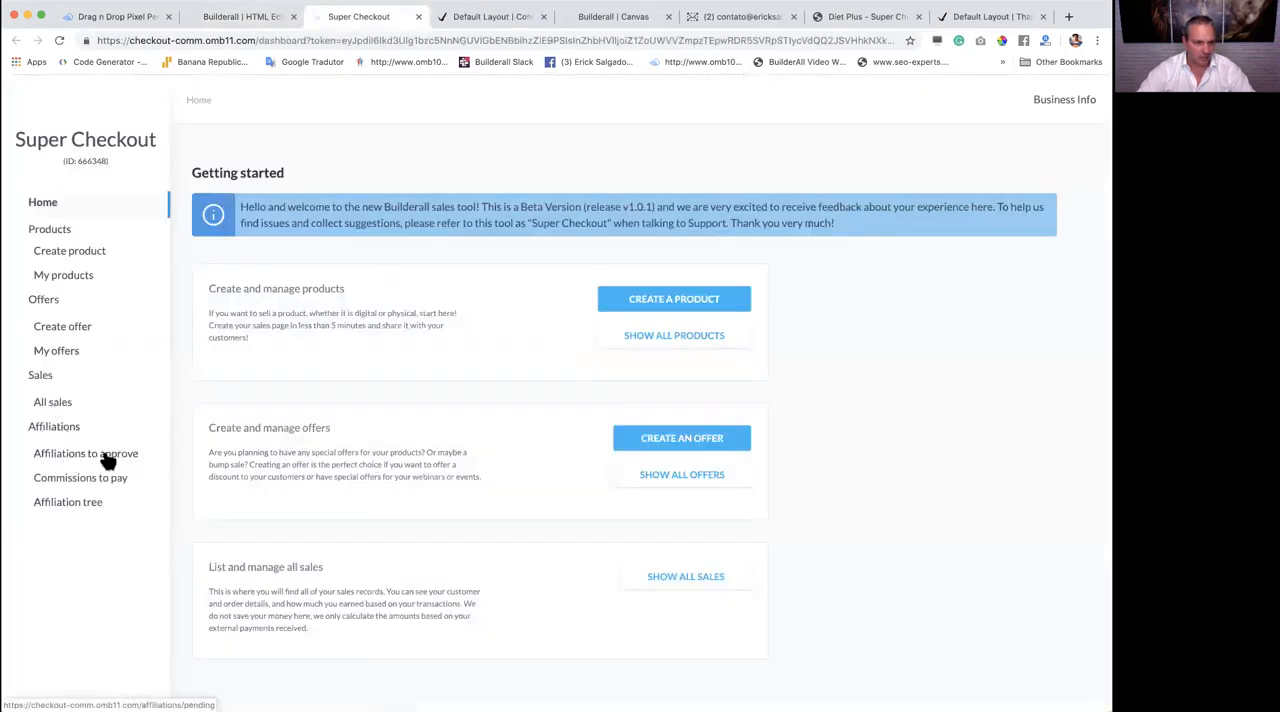
left_click(105, 455)
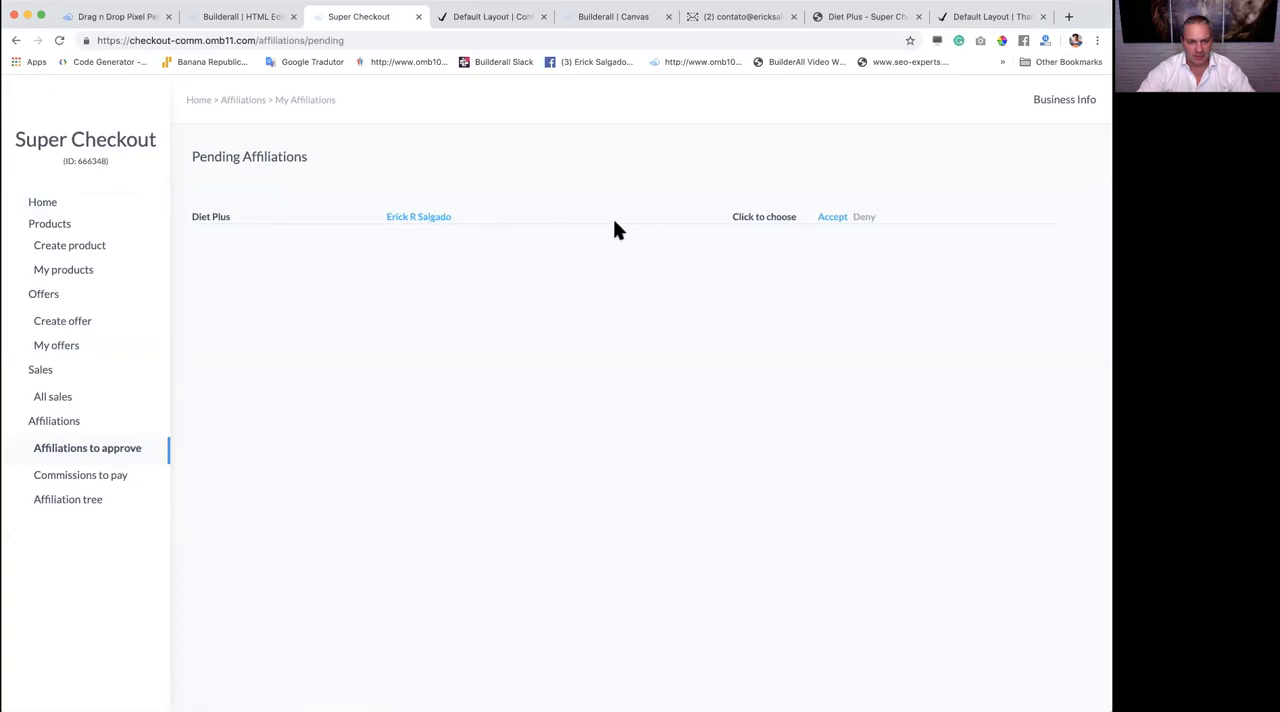
- Open the pending Diet Plus affiliate's record, set the affiliation to Approved, and save it
left_click(432, 218)
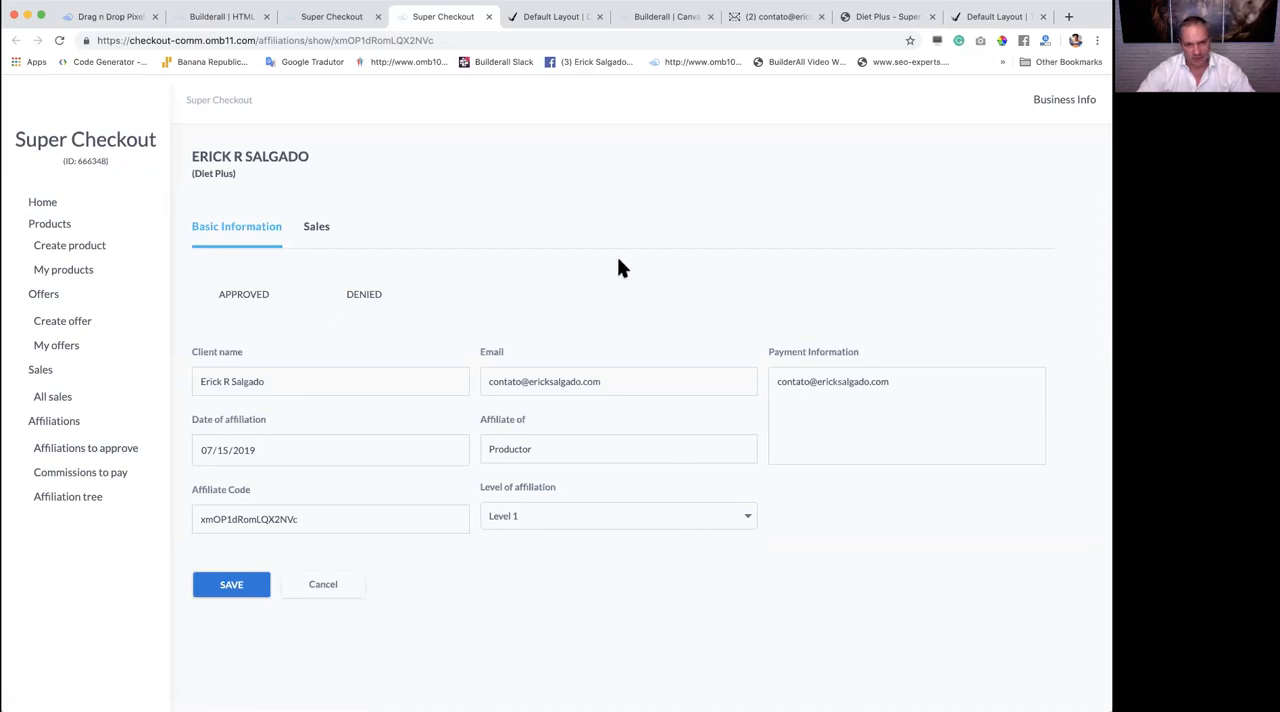
left_click(245, 295)
left_click(232, 587)
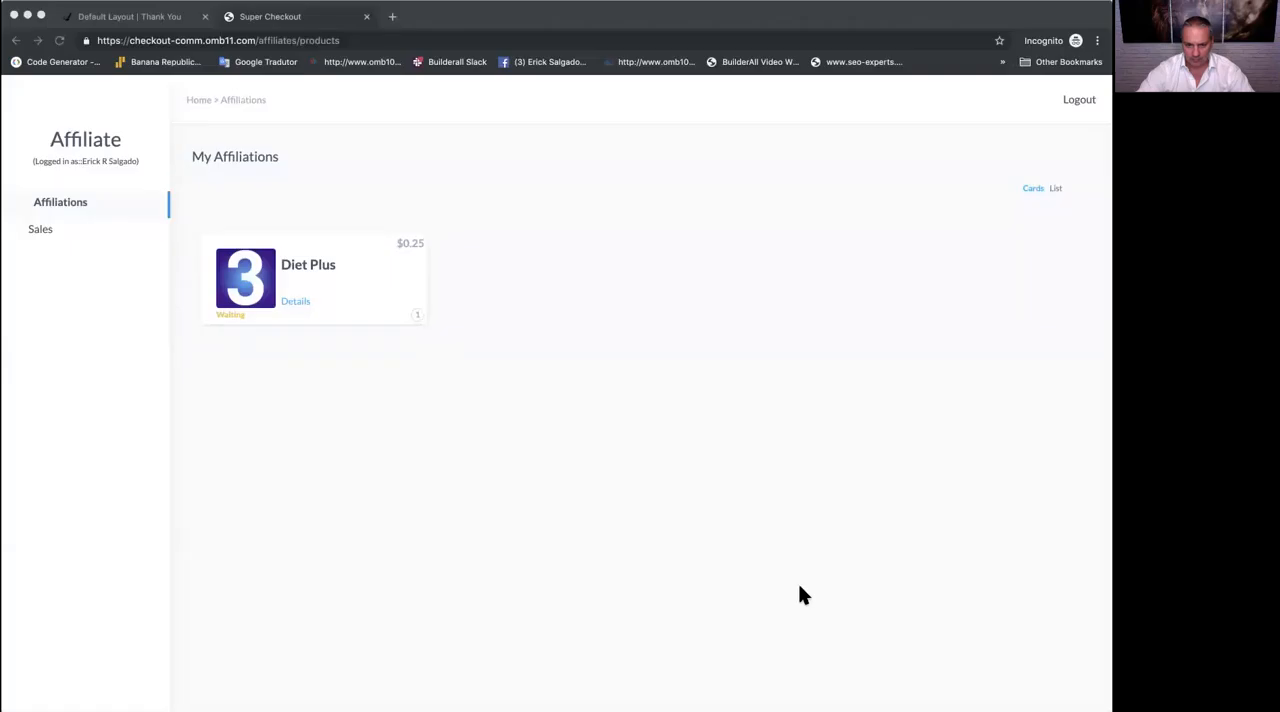
- Switch to the incognito affiliate dashboard, reload My Affiliations, and open the links for Diet Plus
left_click(766, 686)
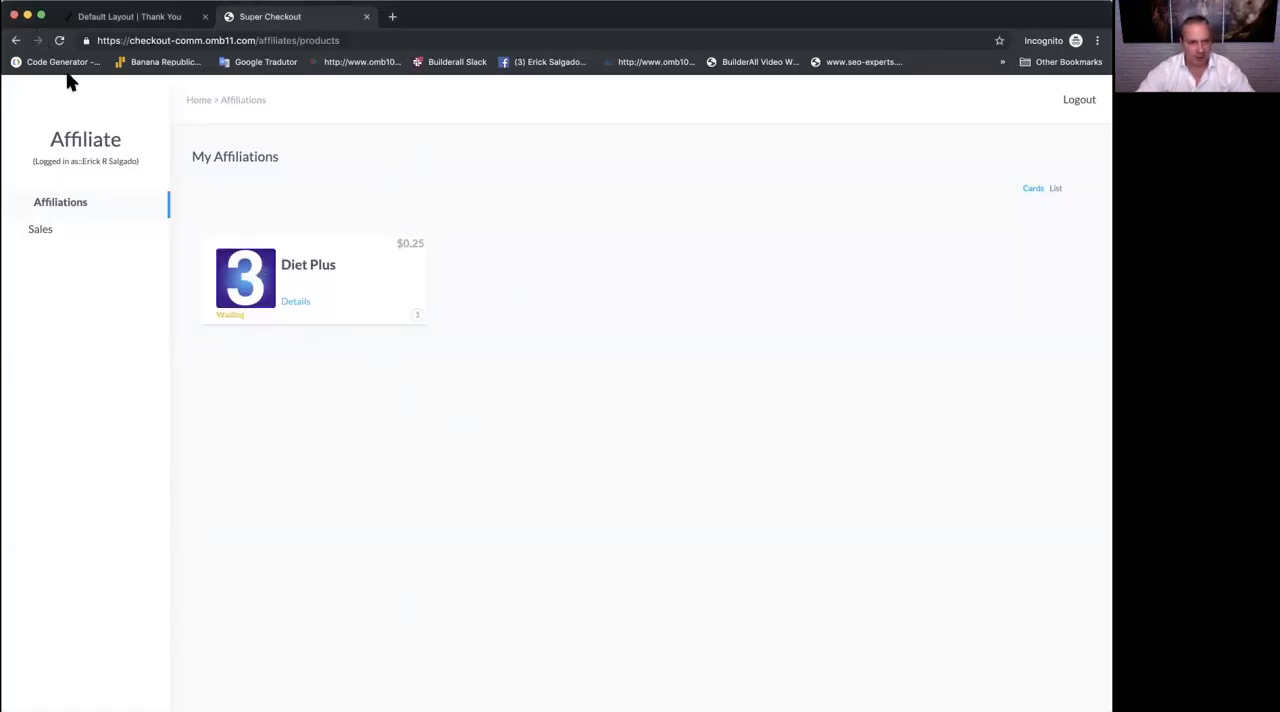
left_click(59, 41)
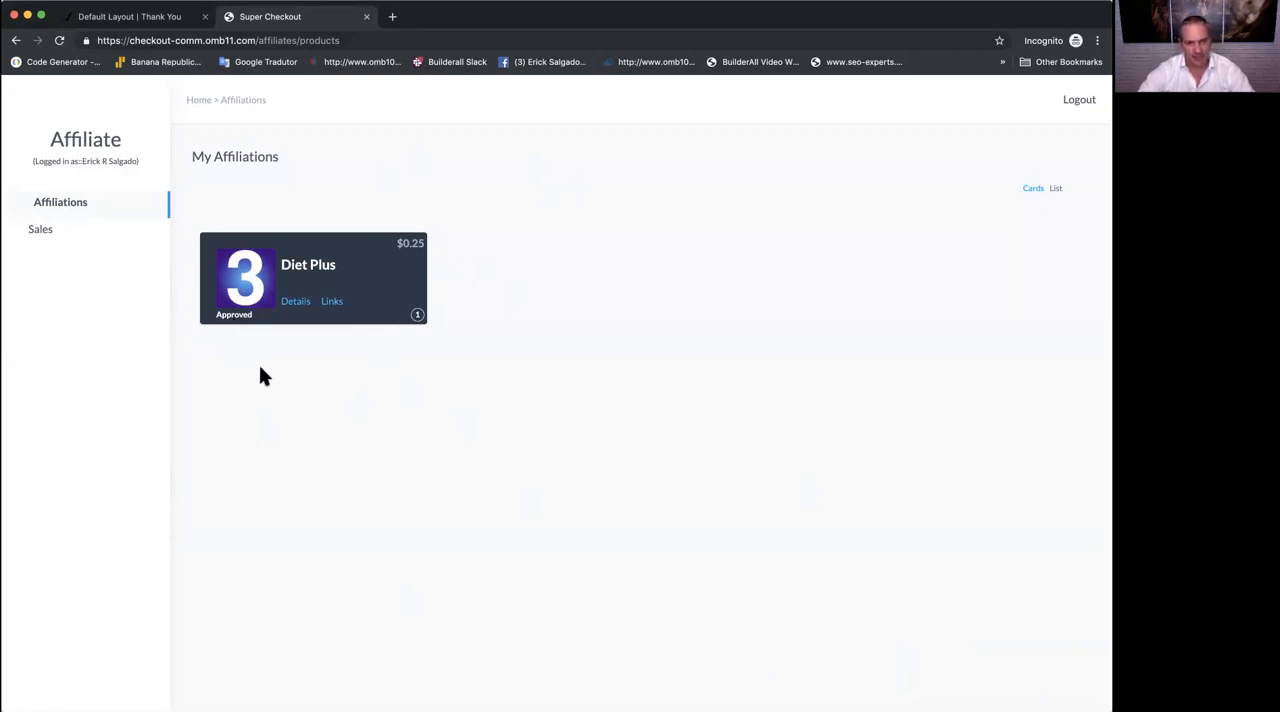
left_click(332, 302)
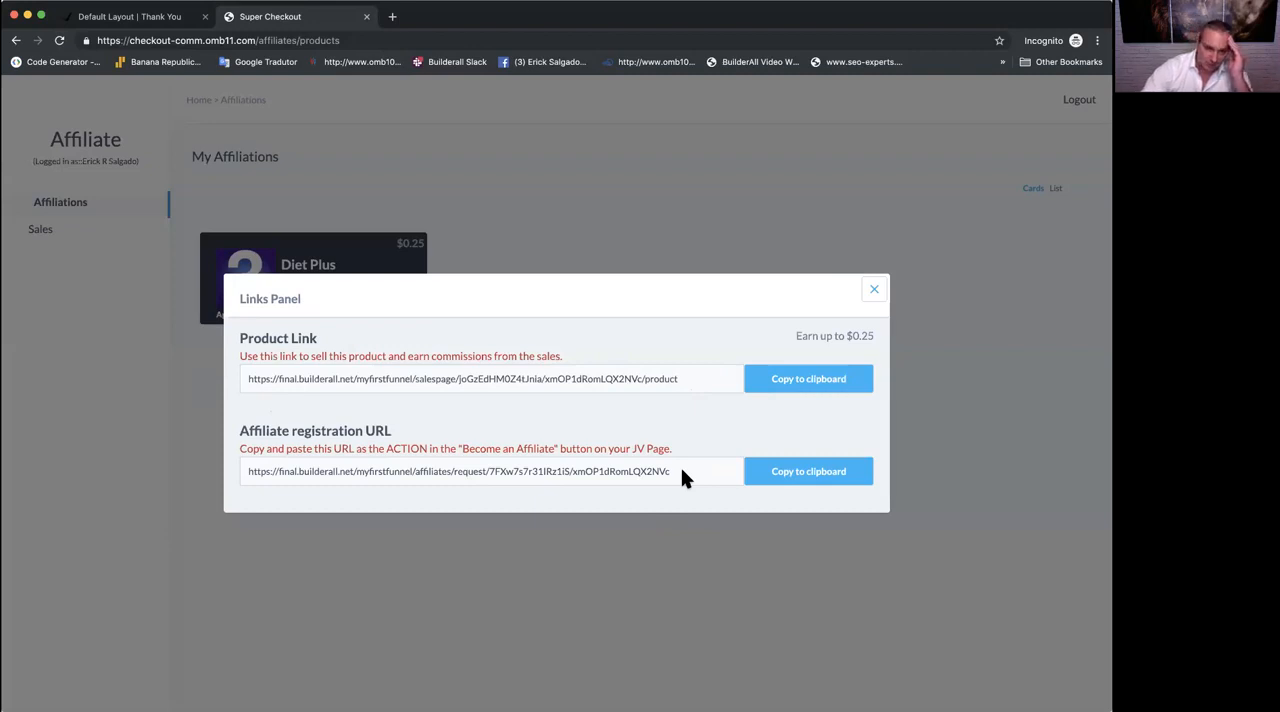
- Highlight the product link and the affiliate registration URL in the Links Panel, and copy the product link
left_click_drag(688, 381, 248, 384)
key("super+c")
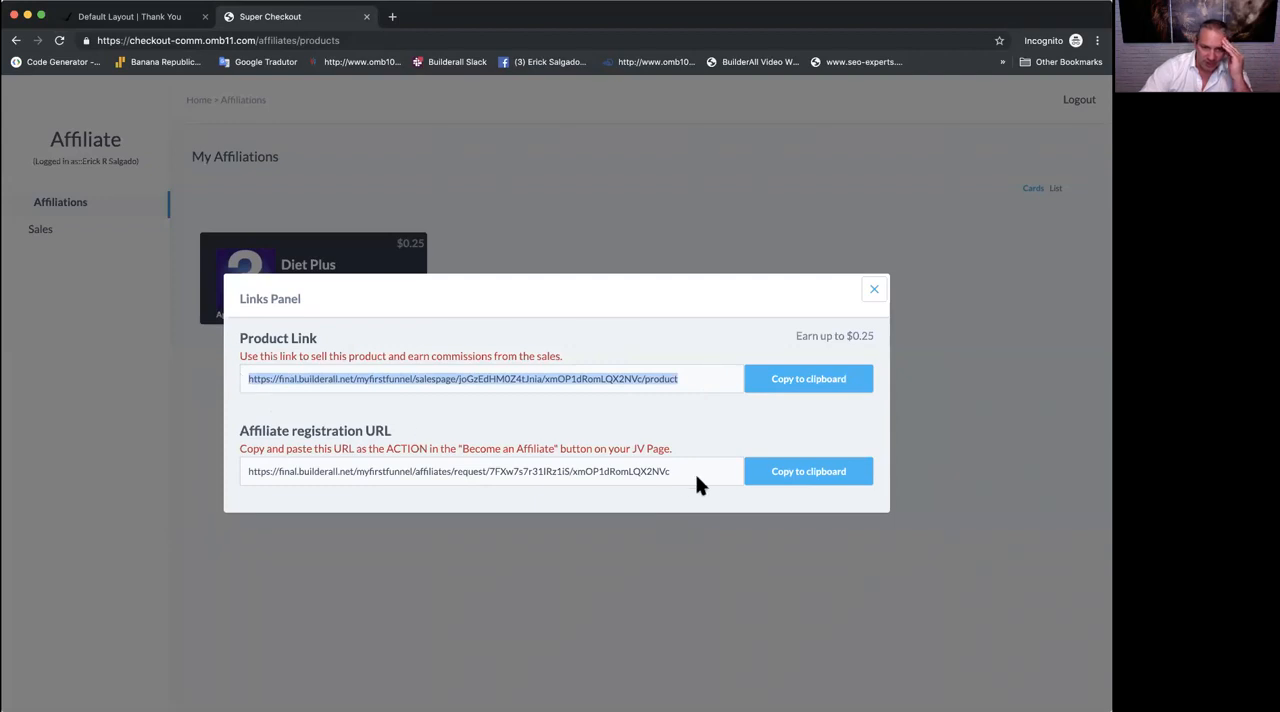
left_click_drag(694, 474, 258, 472)
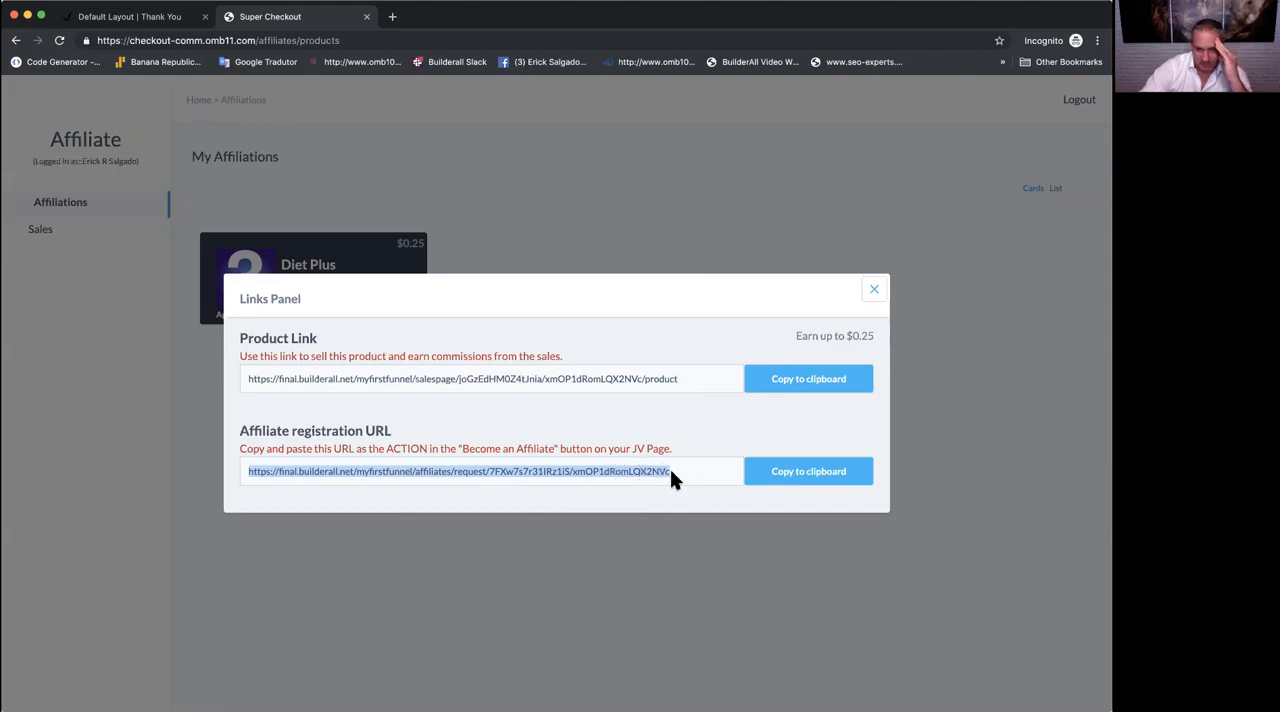
left_click(678, 386)
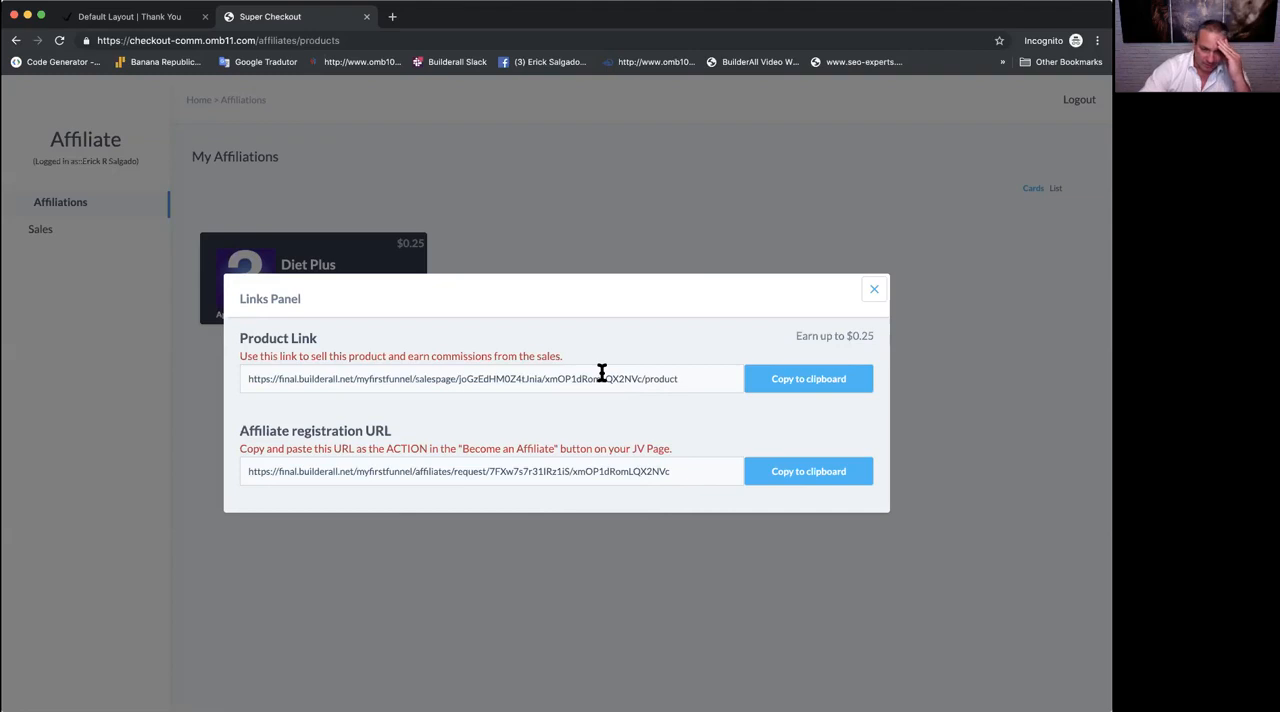
left_click_drag(686, 382, 249, 378)
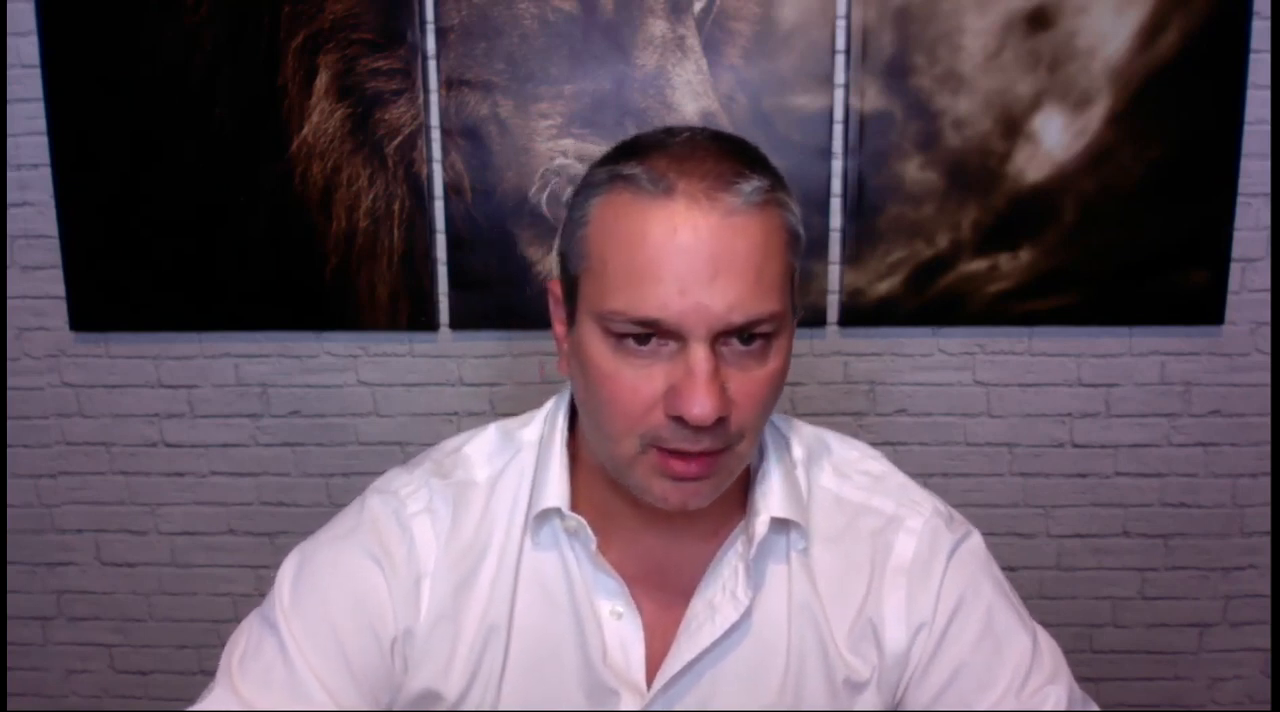
- Load the copied affiliate product link in a fresh incognito window
left_click(938, 476)
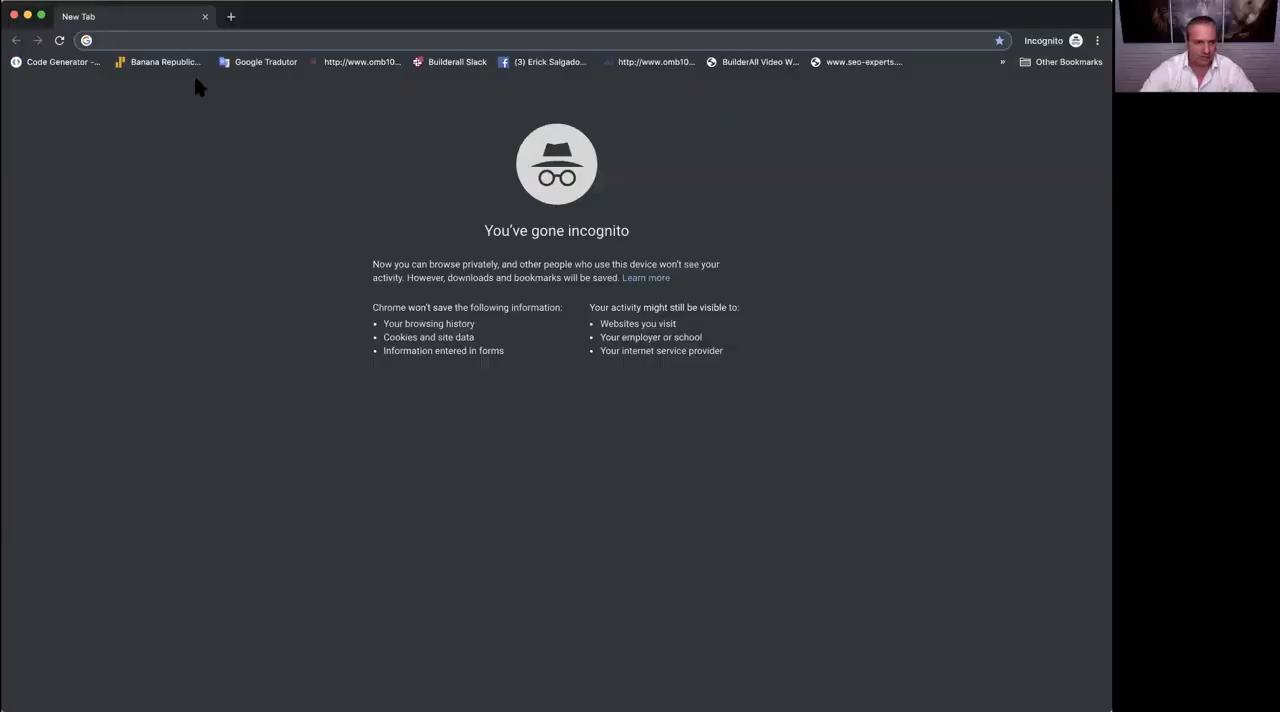
key("super+v")
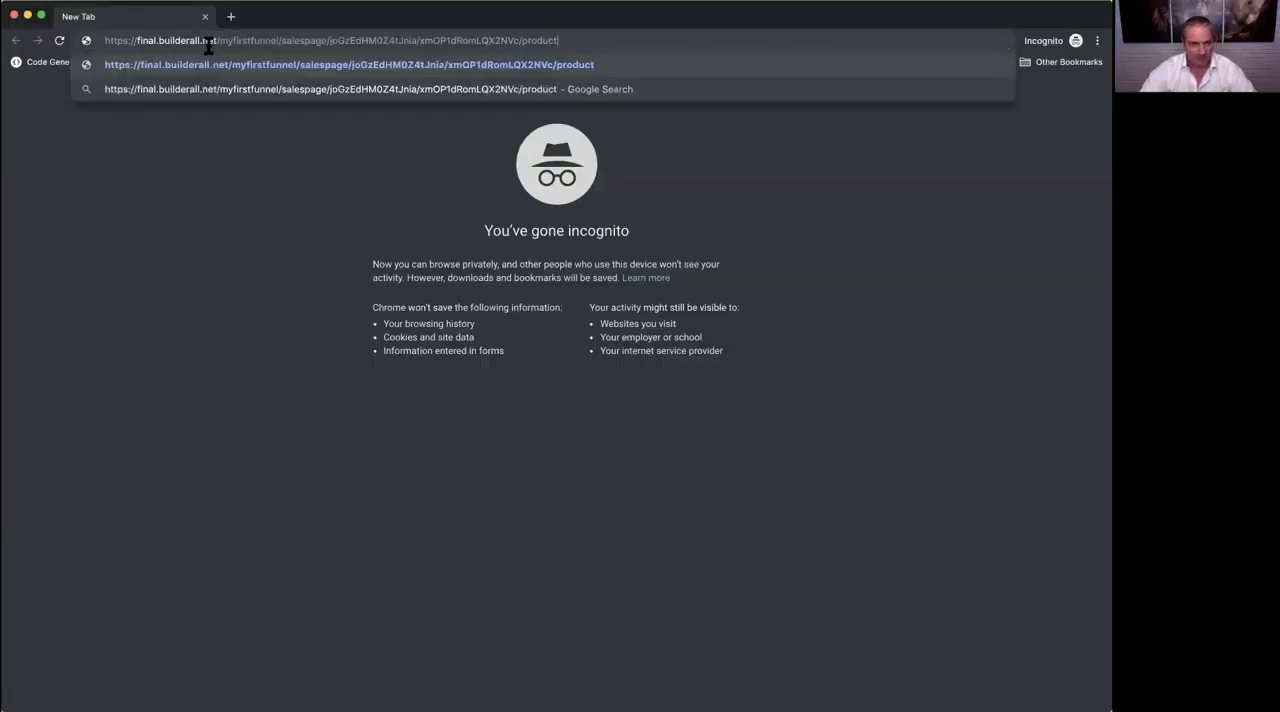
key("Return")
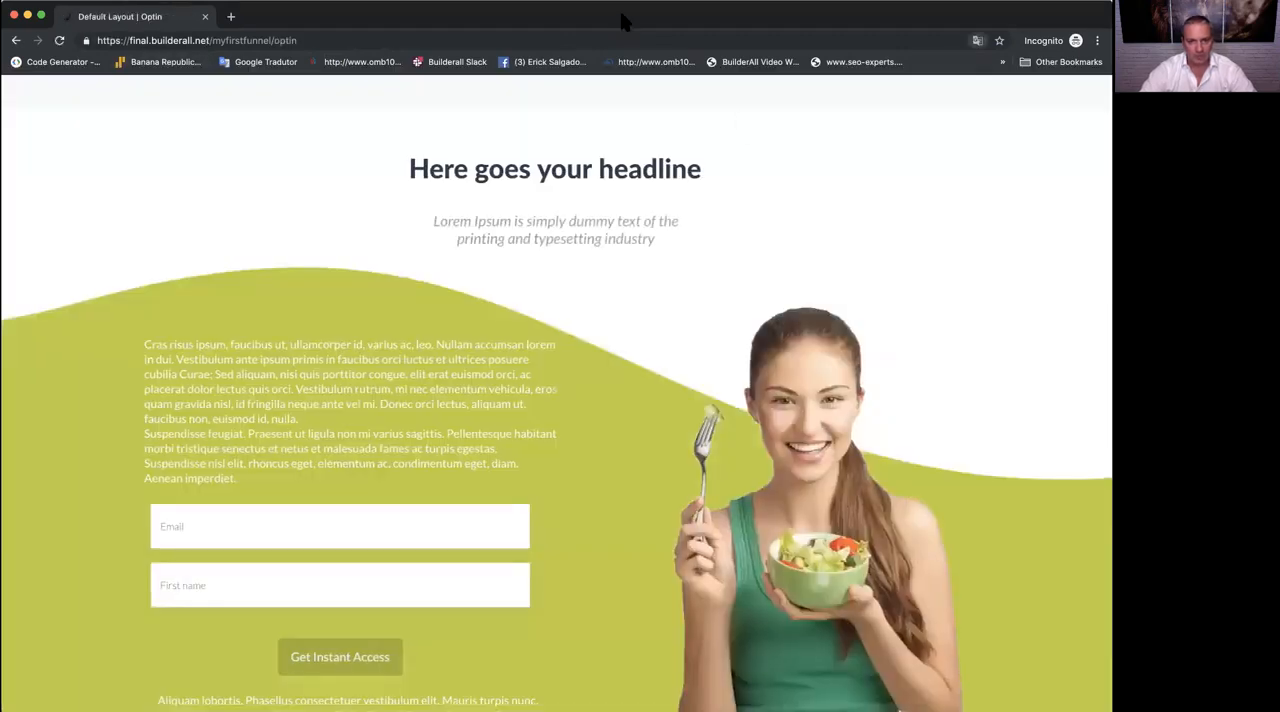
- Fill in the opt-in form with a modified contact e-mail and first name, and request instant access
left_click(286, 530)
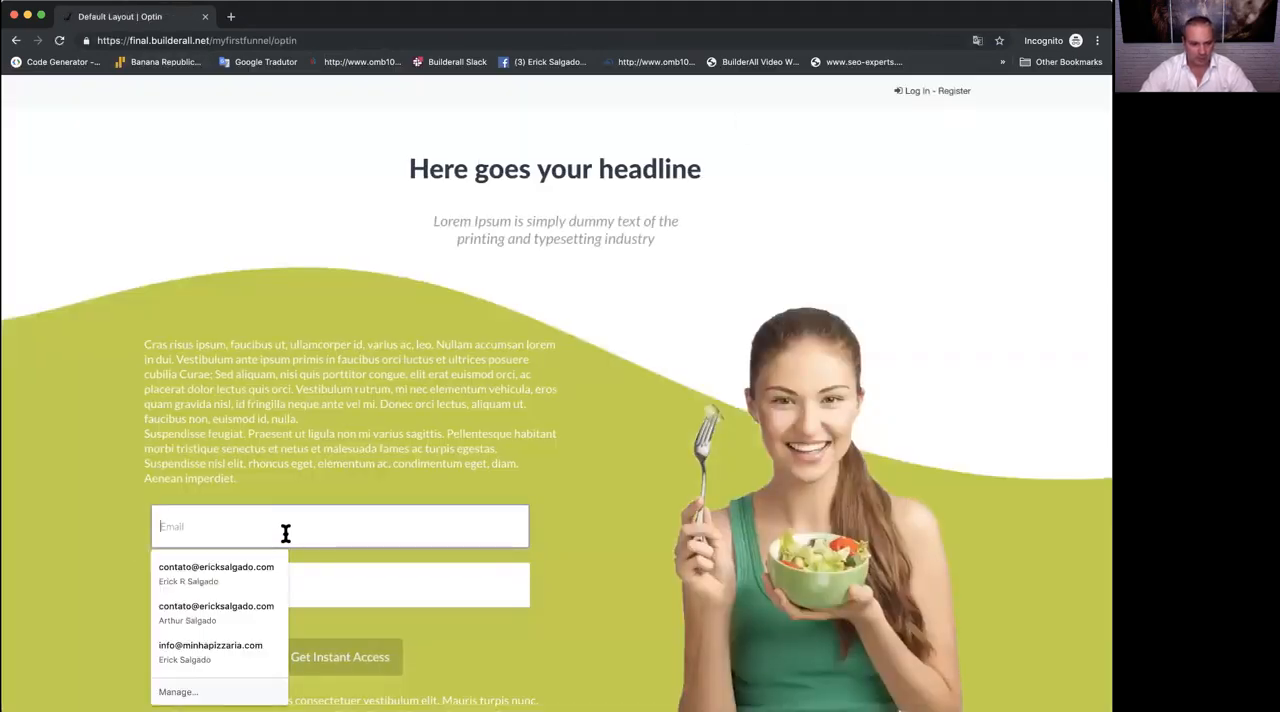
left_click(241, 587)
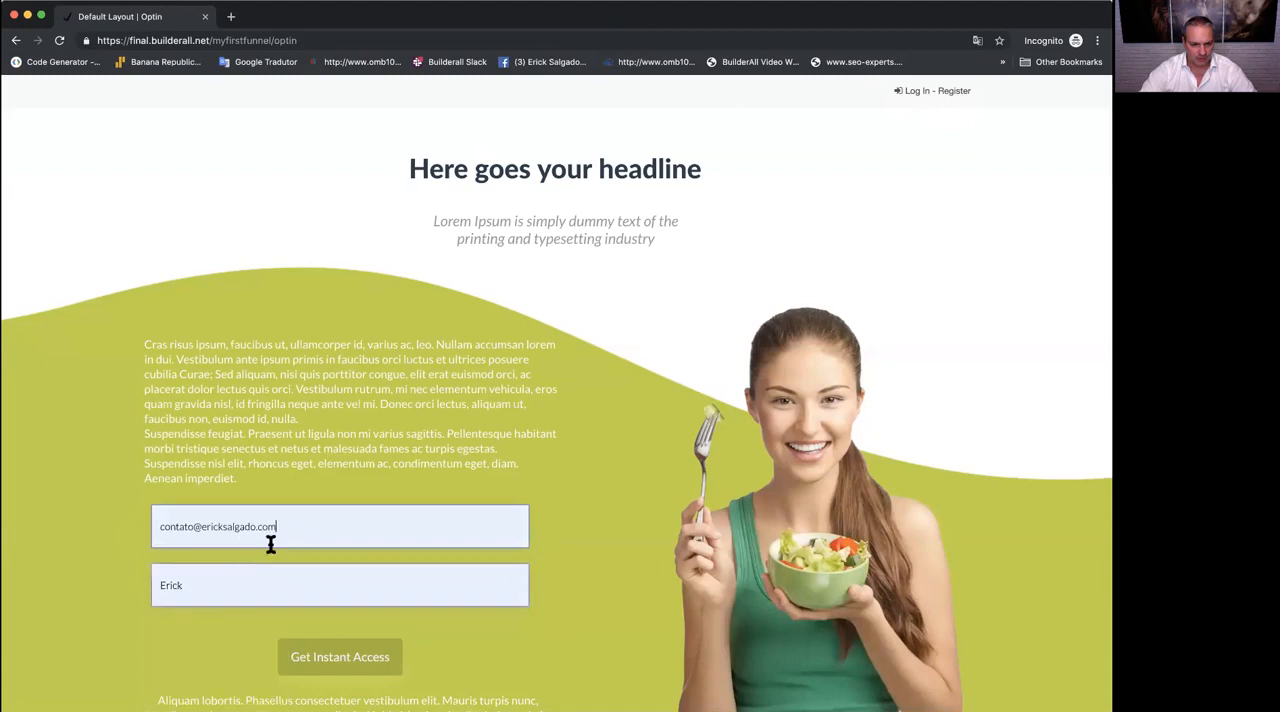
left_click(197, 525)
type("2")
left_click(223, 584)
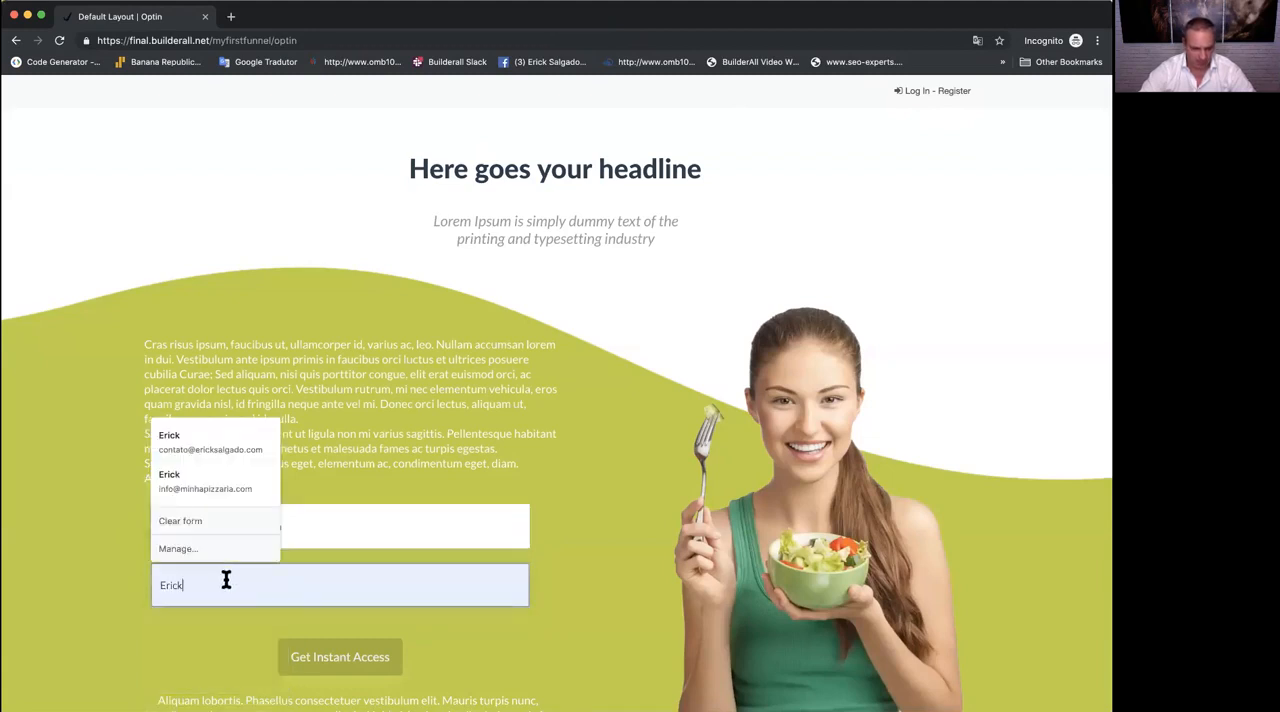
type("1")
left_click(316, 662)
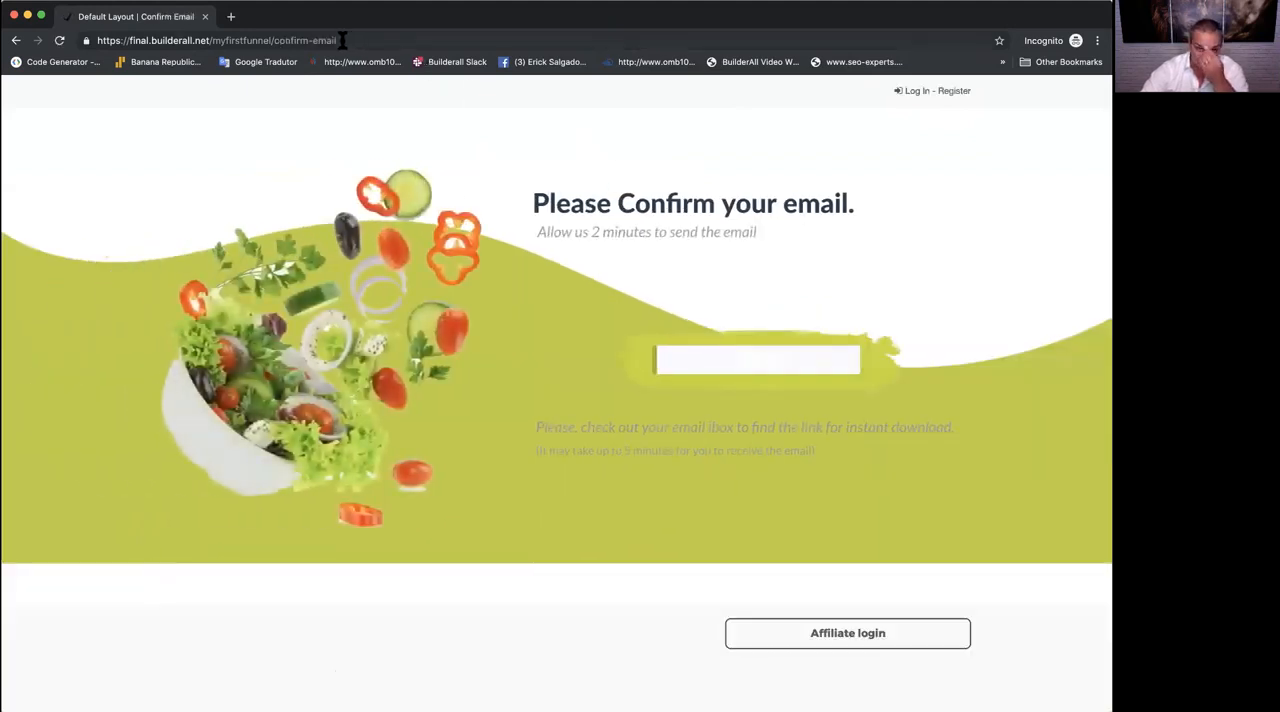
- Go to the funnel's sales-page address, buy the $1.00 product, and continue to the payment stage of the Diet Plus checkout
left_click_drag(273, 40, 381, 40)
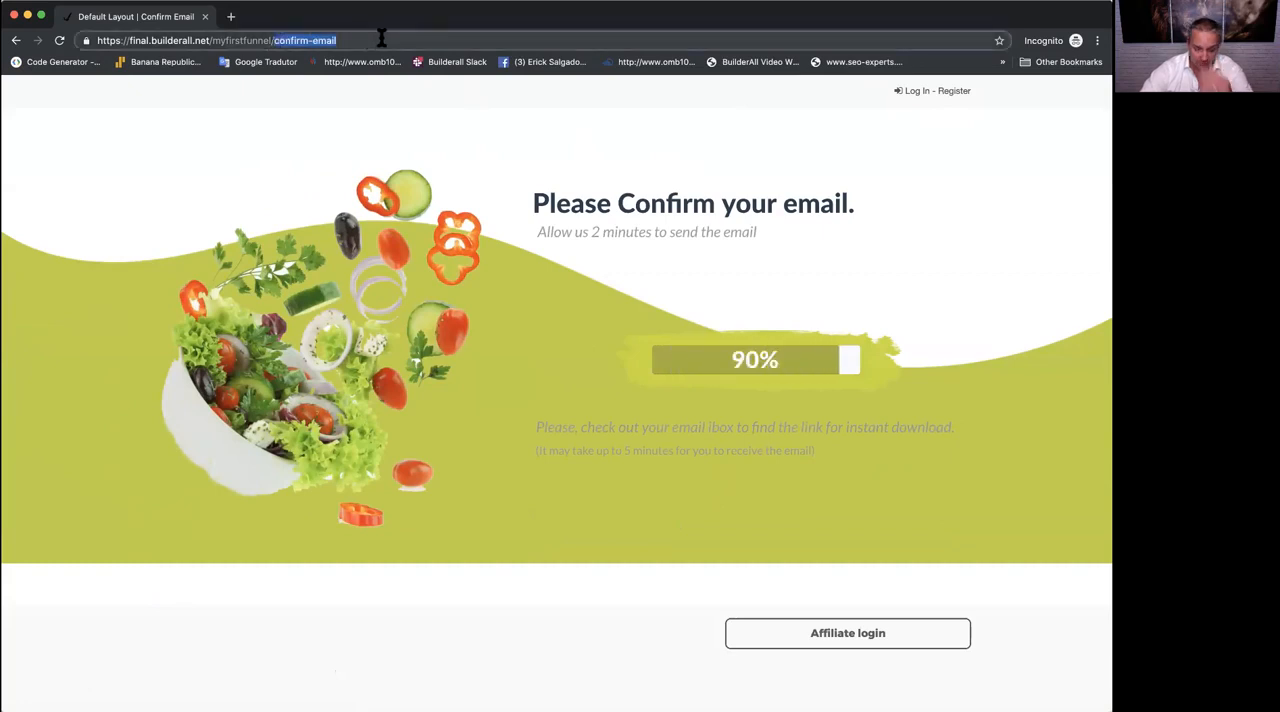
type("sales")
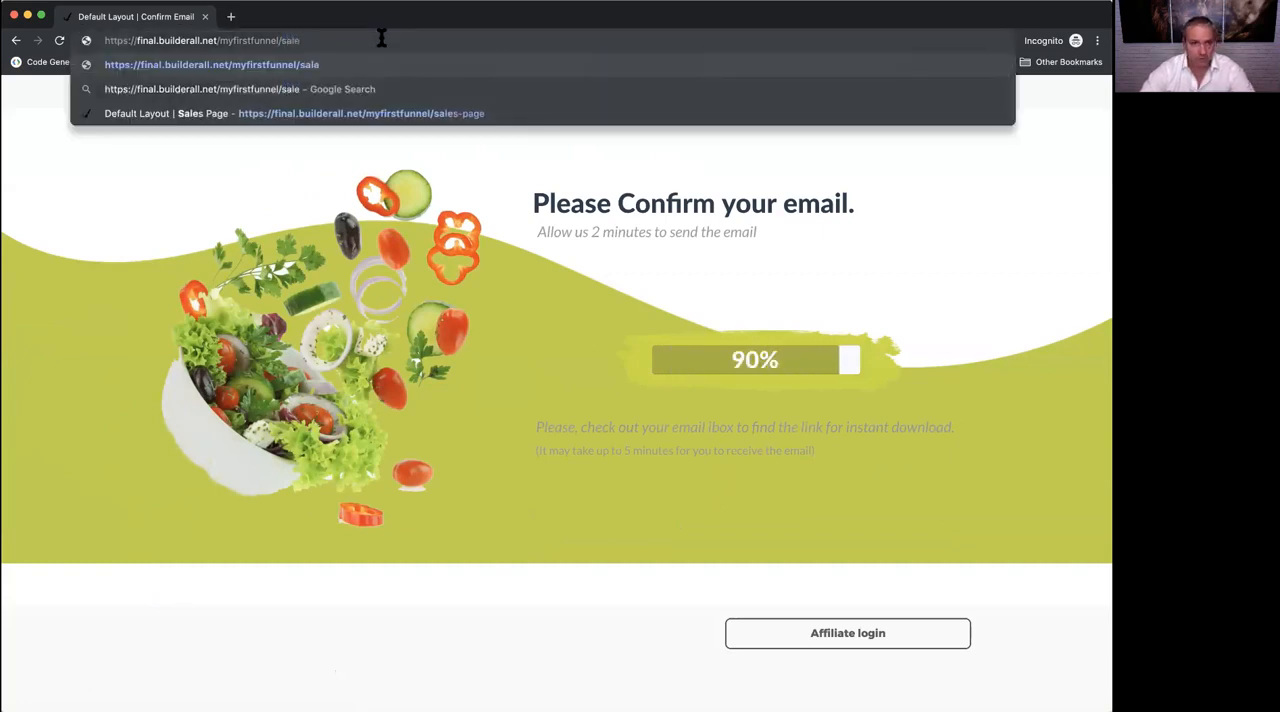
left_click(443, 114)
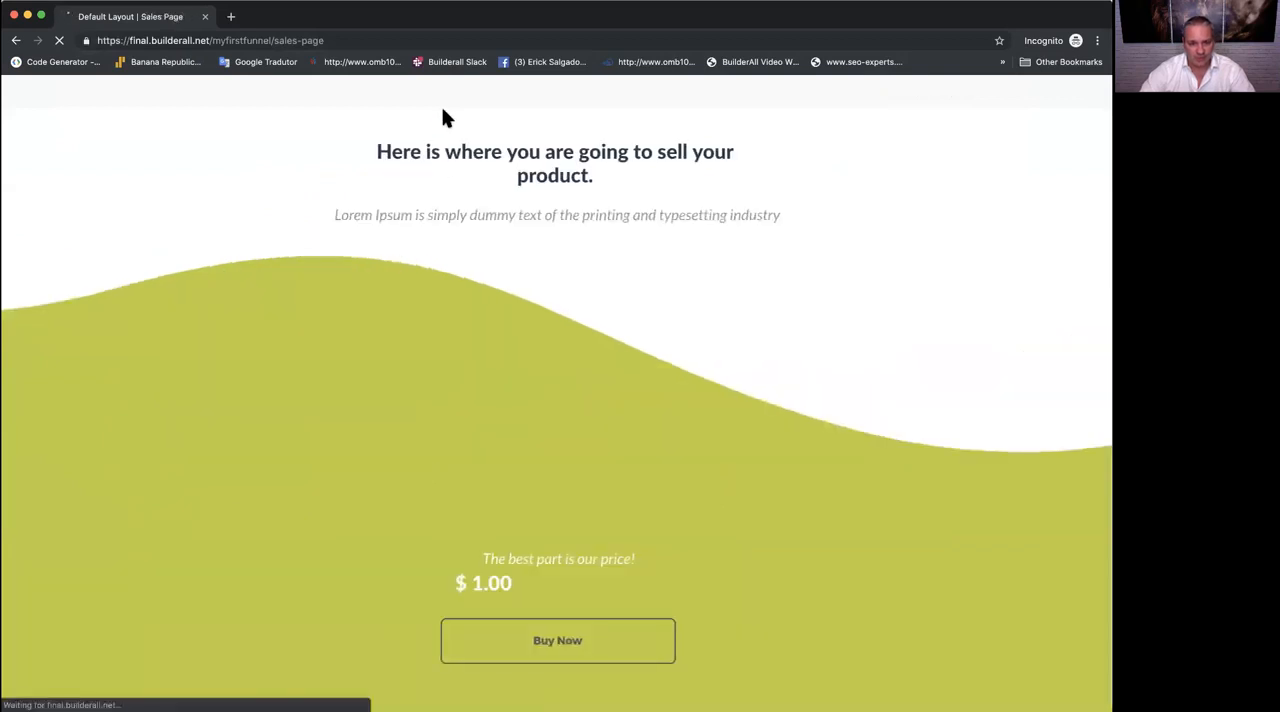
left_click(560, 648)
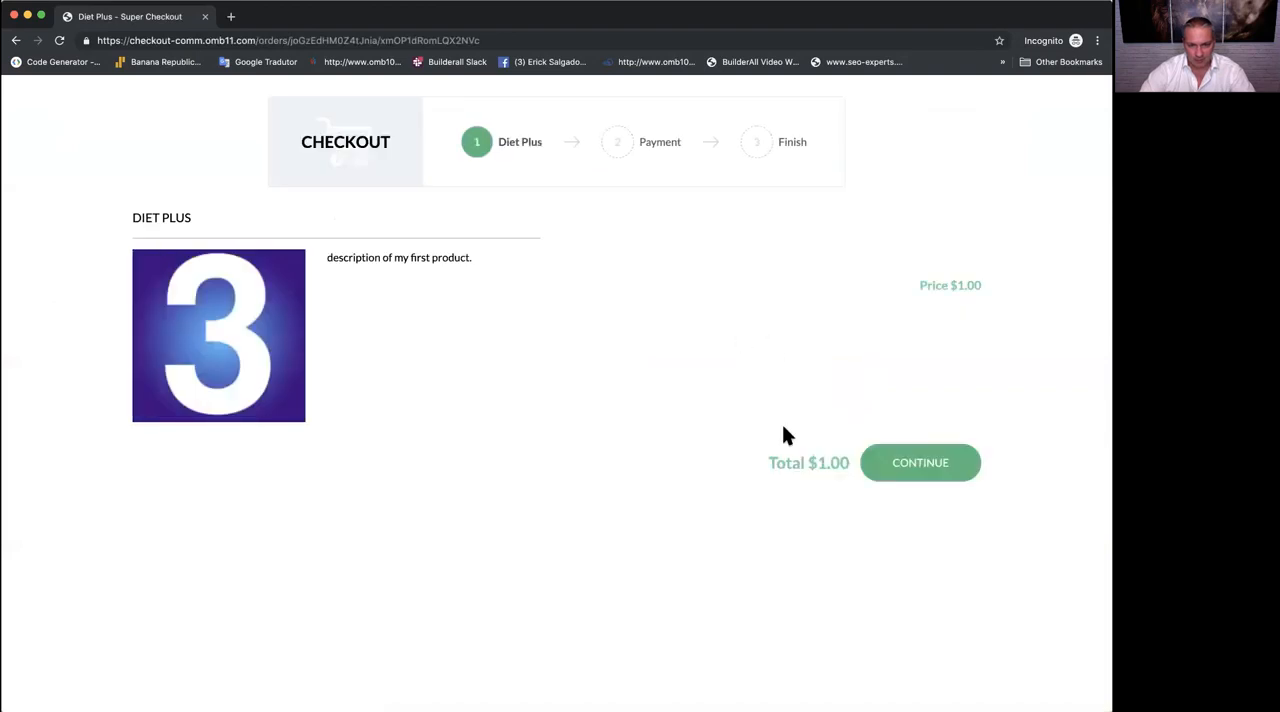
left_click(913, 469)
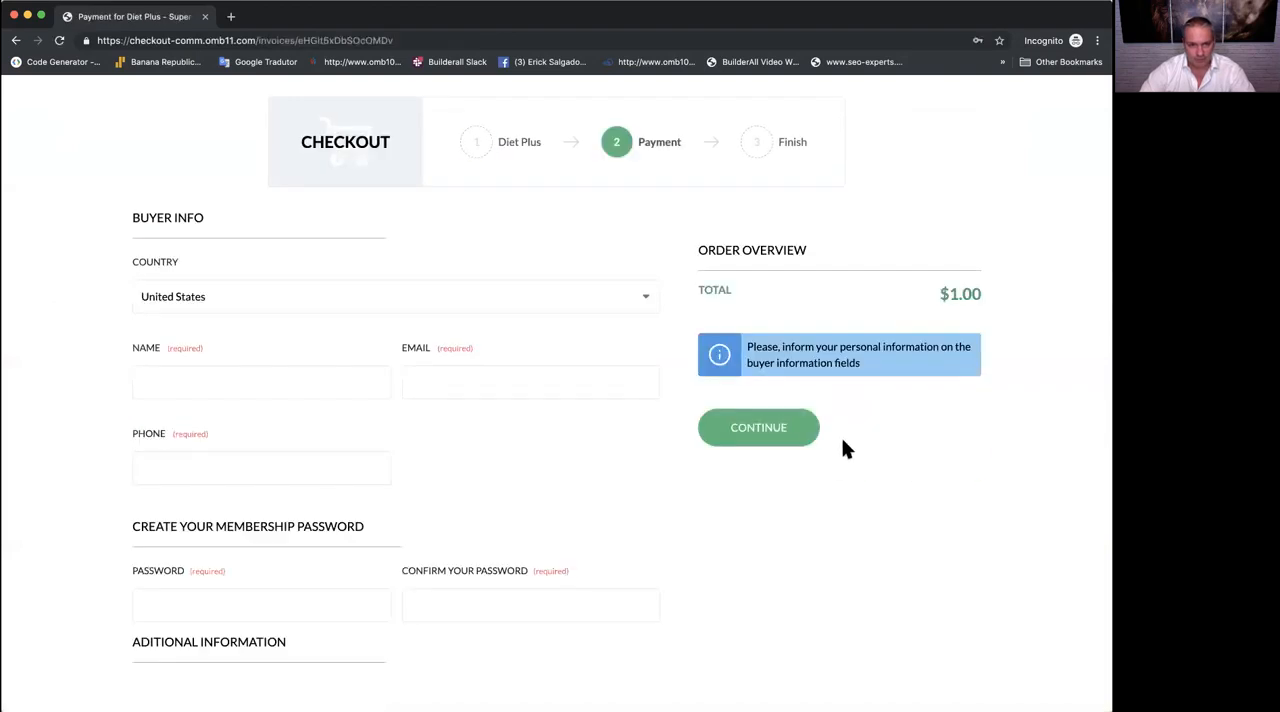
- Fill in the buyer's name, e-mail and phone number in the checkout's buyer information
left_click(279, 374)
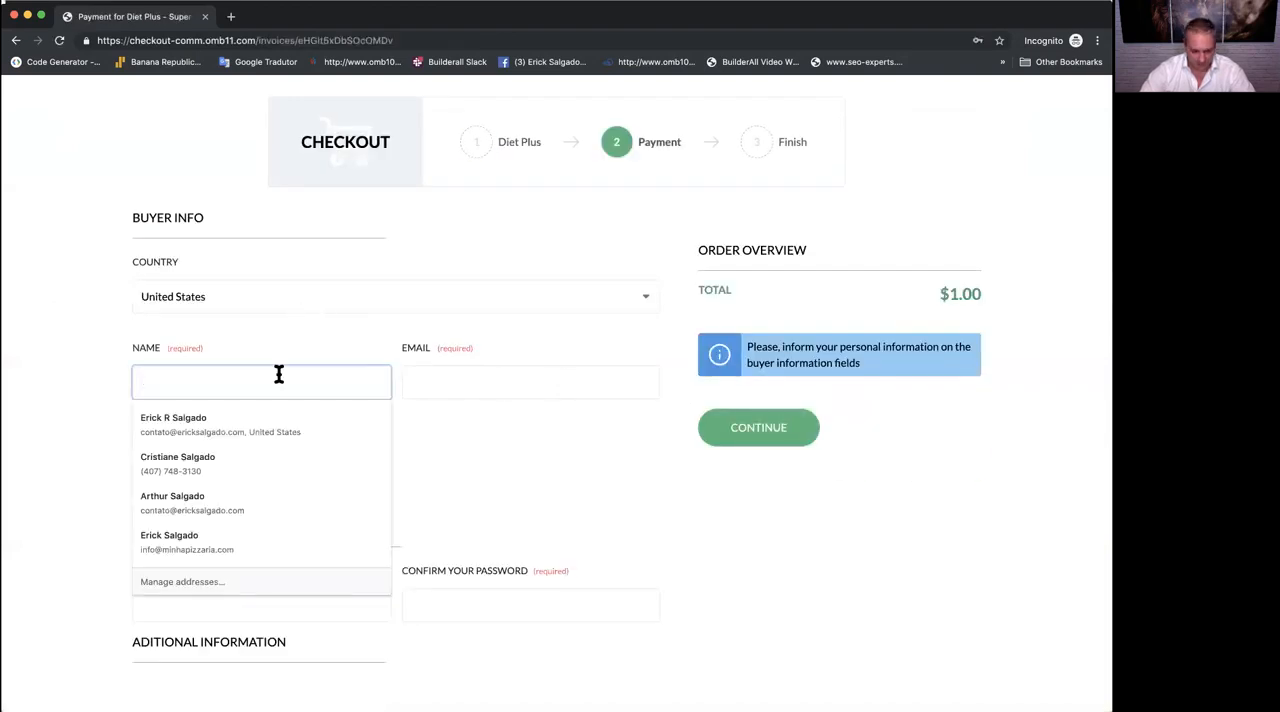
type("erick2")
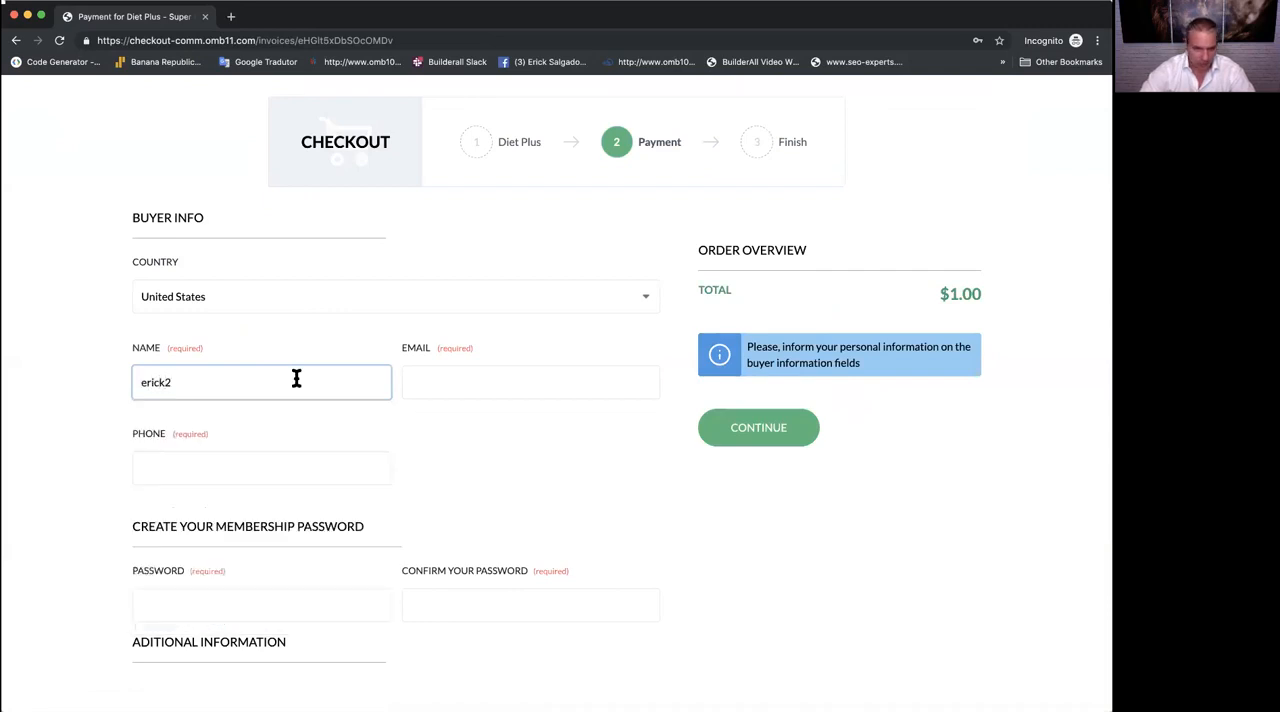
left_click(511, 381)
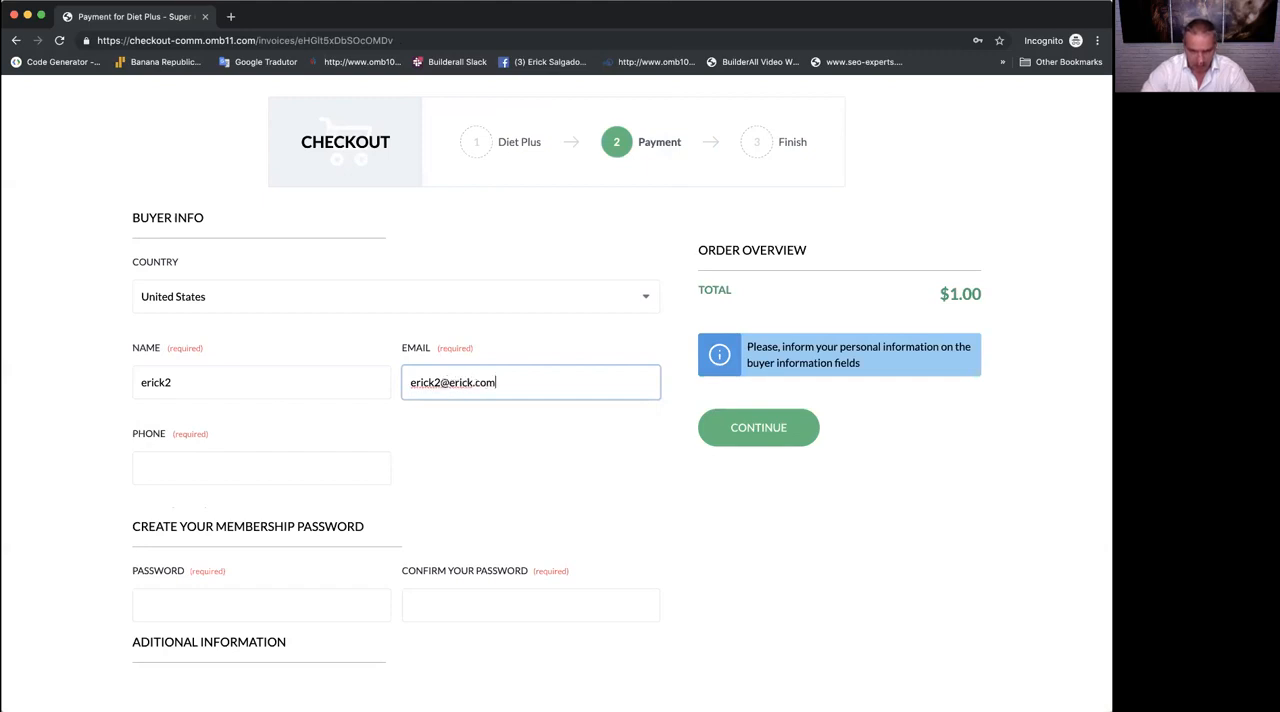
left_click(300, 472)
left_click(244, 510)
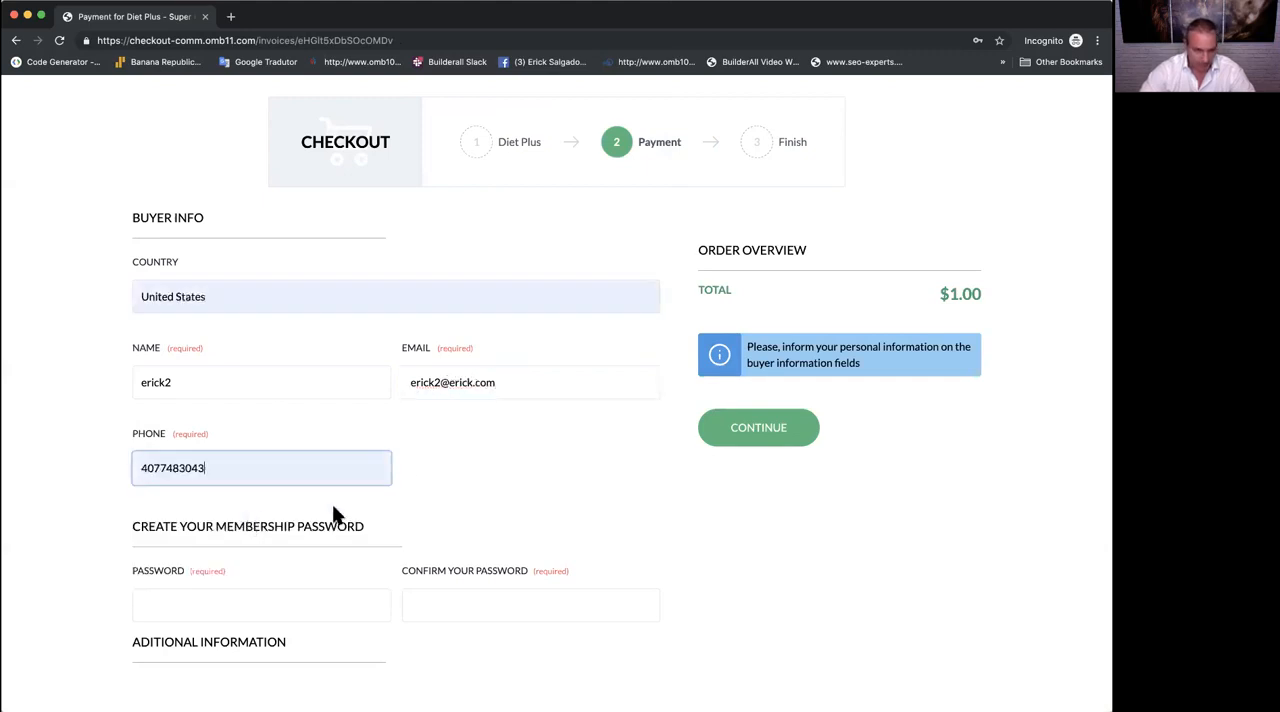
- Enter and confirm the membership password, and continue to the payment options
left_click(290, 608)
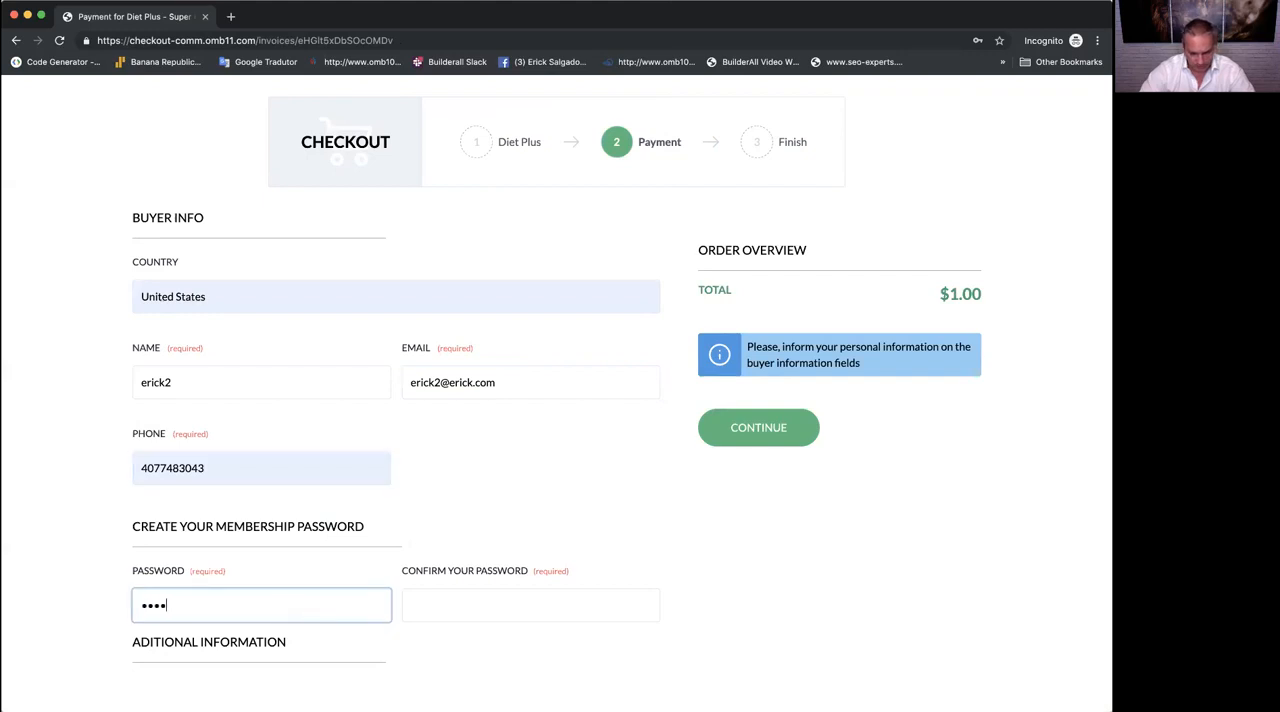
left_click(449, 606)
type("1")
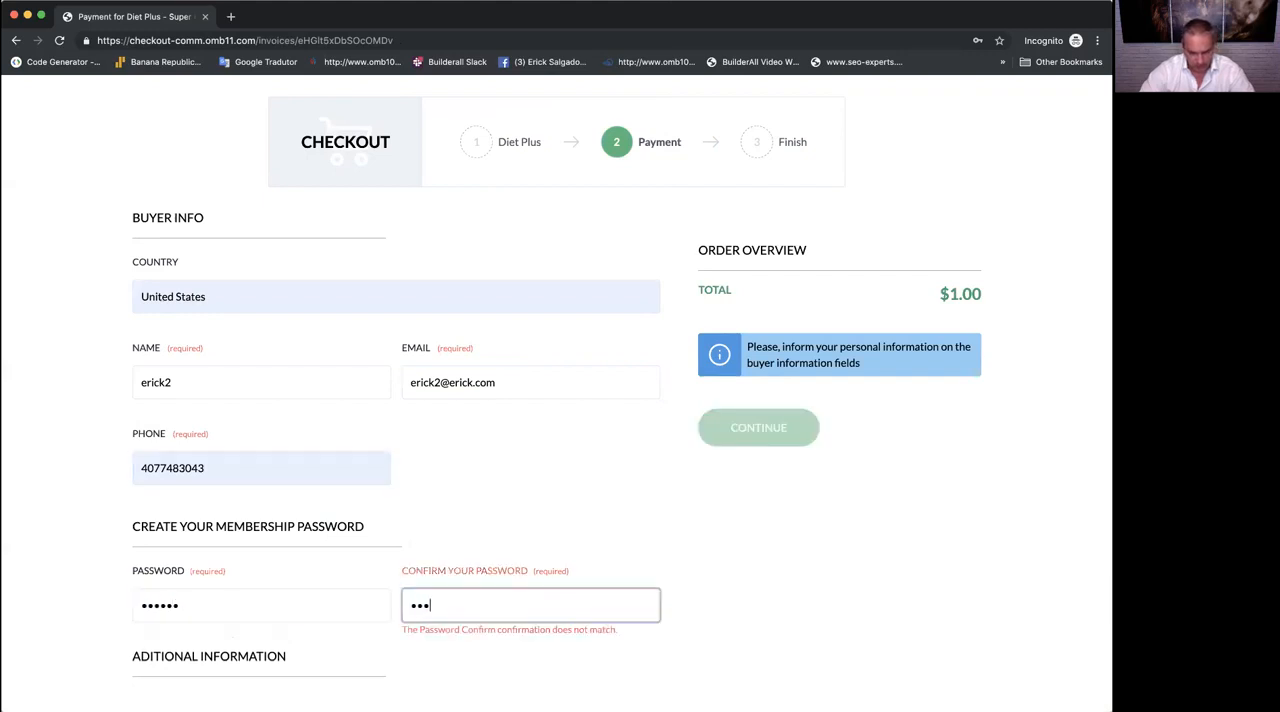
left_click(762, 432)
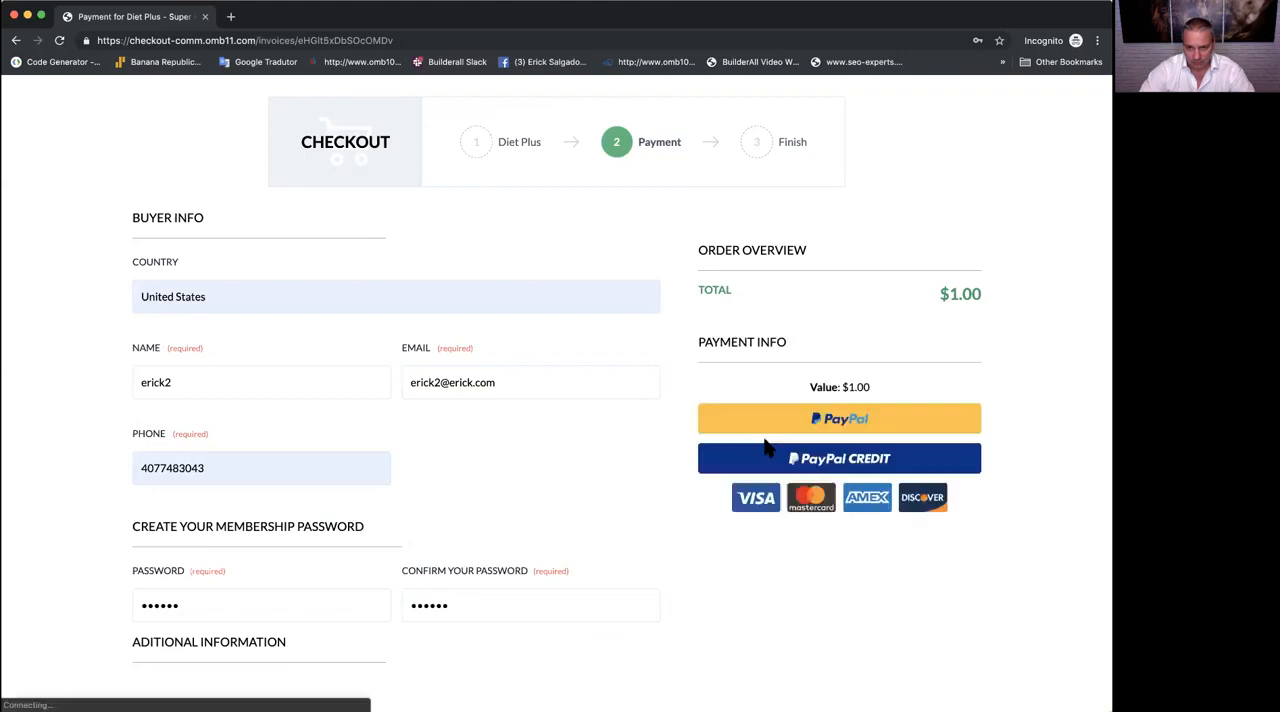
- Pay for the Diet Plus order with PayPal, and return to the approved affiliate's record in the regular browser window
left_click(815, 418)
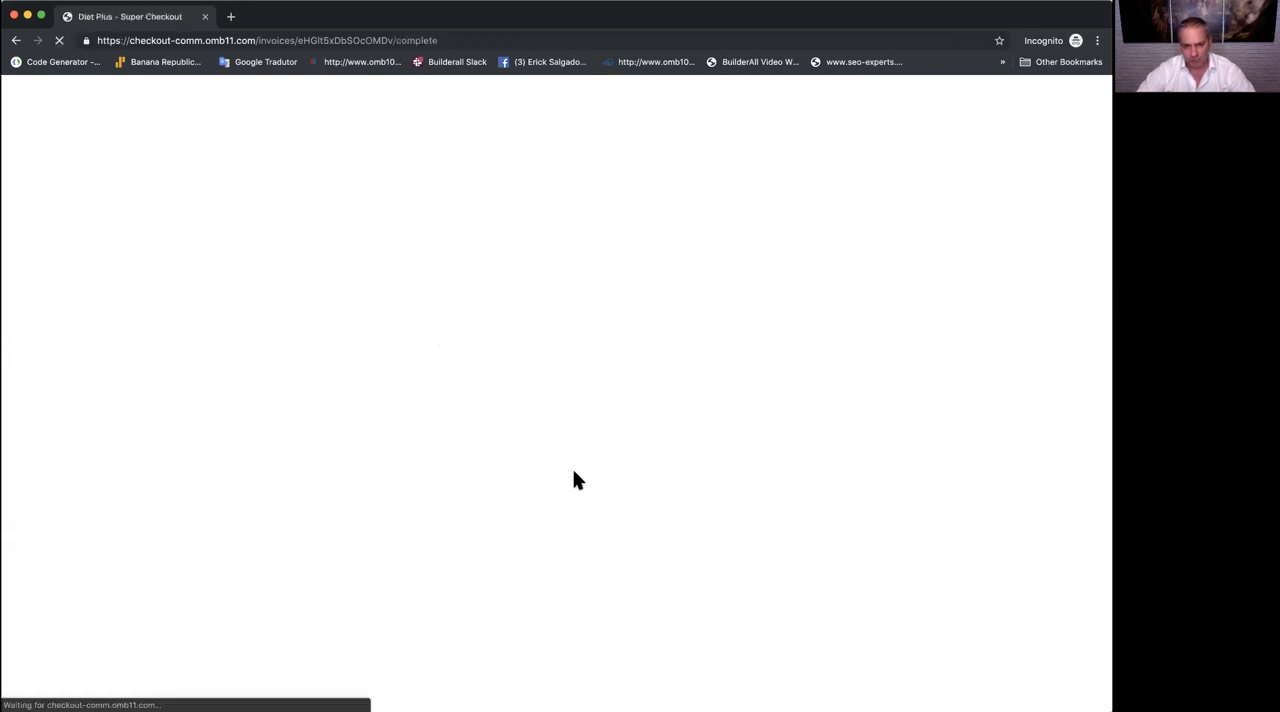
left_click(556, 428)
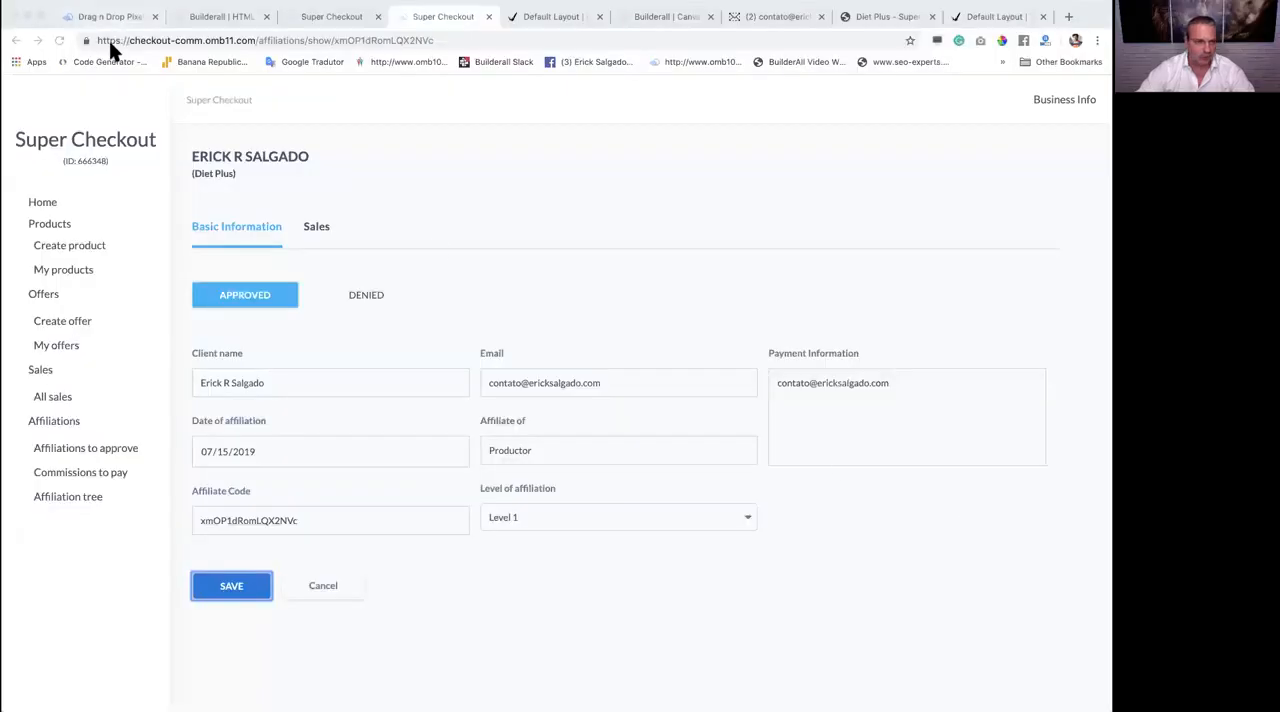
left_click(571, 259)
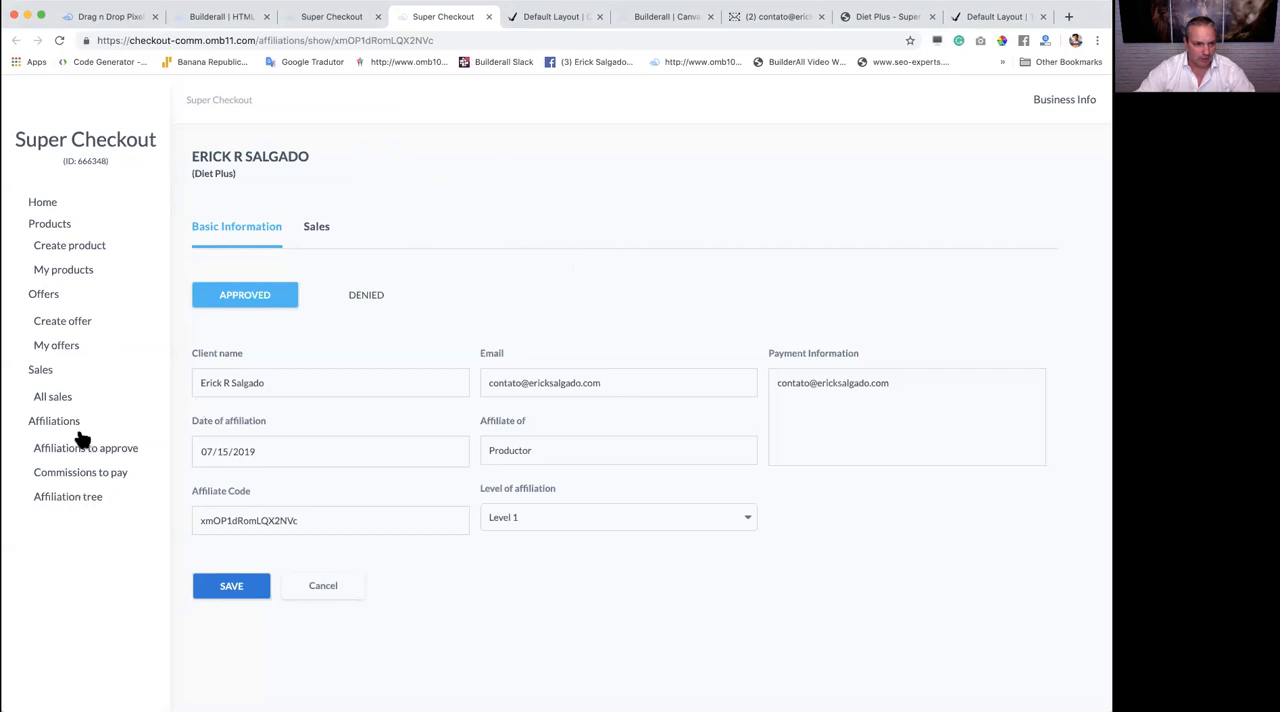
- Review the latest Diet Plus payments in the sales overview, checking the affiliate-referred sale's seller and buyer
left_click(42, 372)
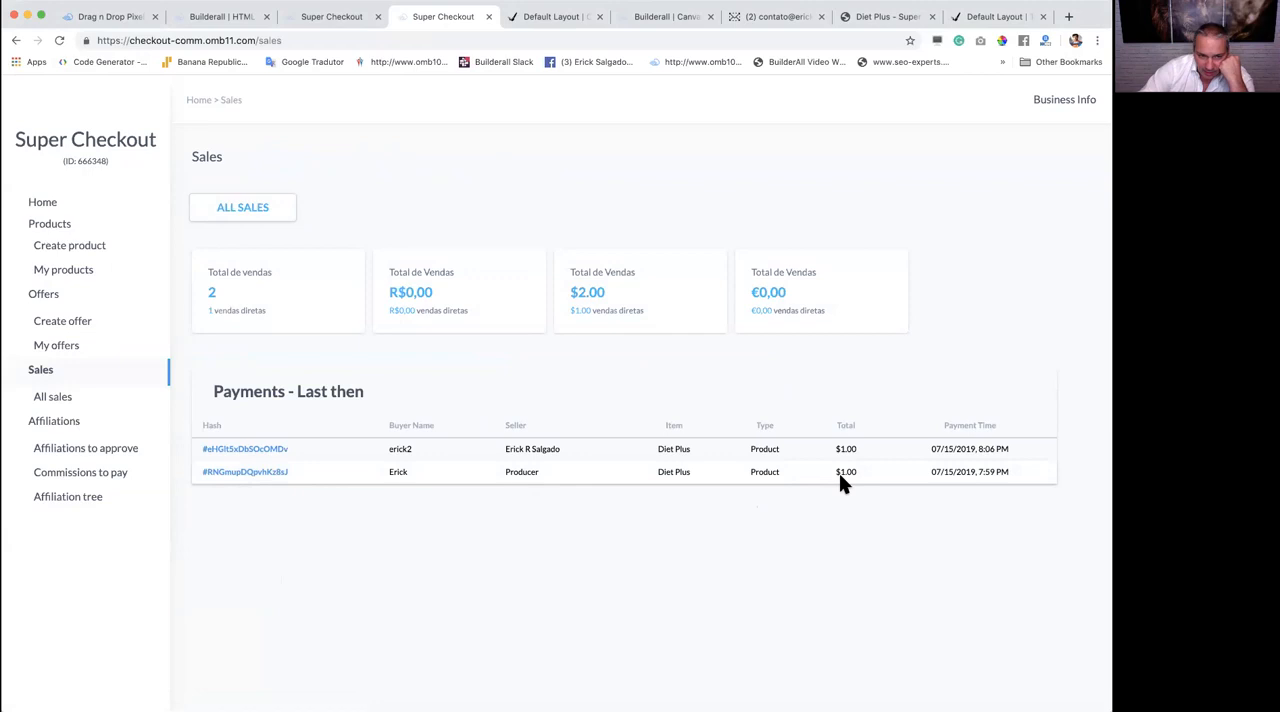
left_click_drag(506, 449, 561, 453)
left_click_drag(384, 451, 420, 455)
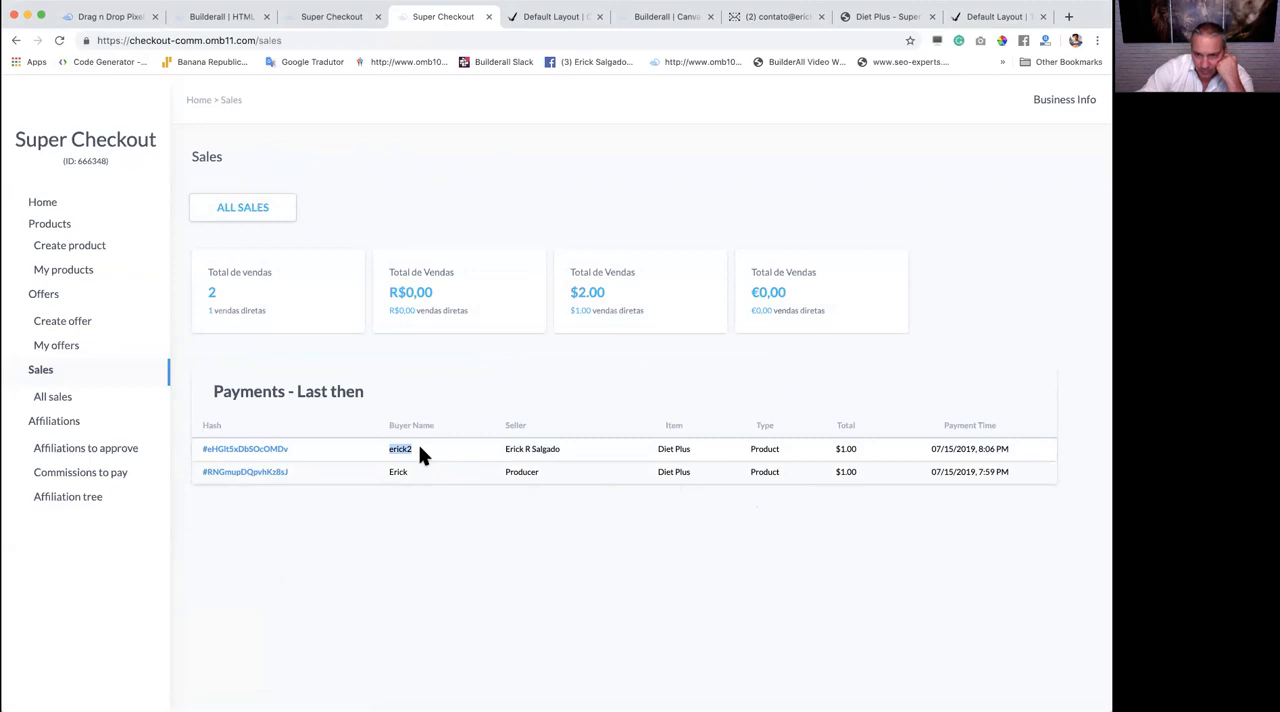
- Examine the affiliate commissions to pay and the product's affiliation tree
left_click(85, 476)
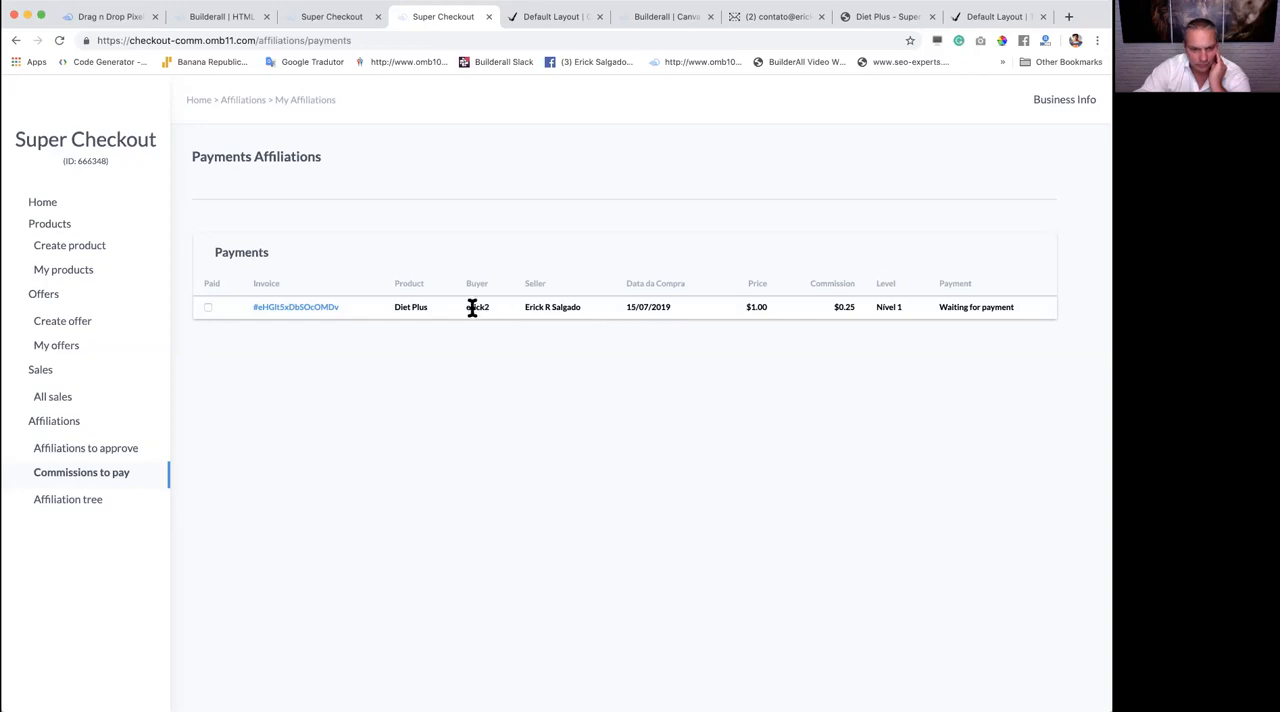
left_click(70, 499)
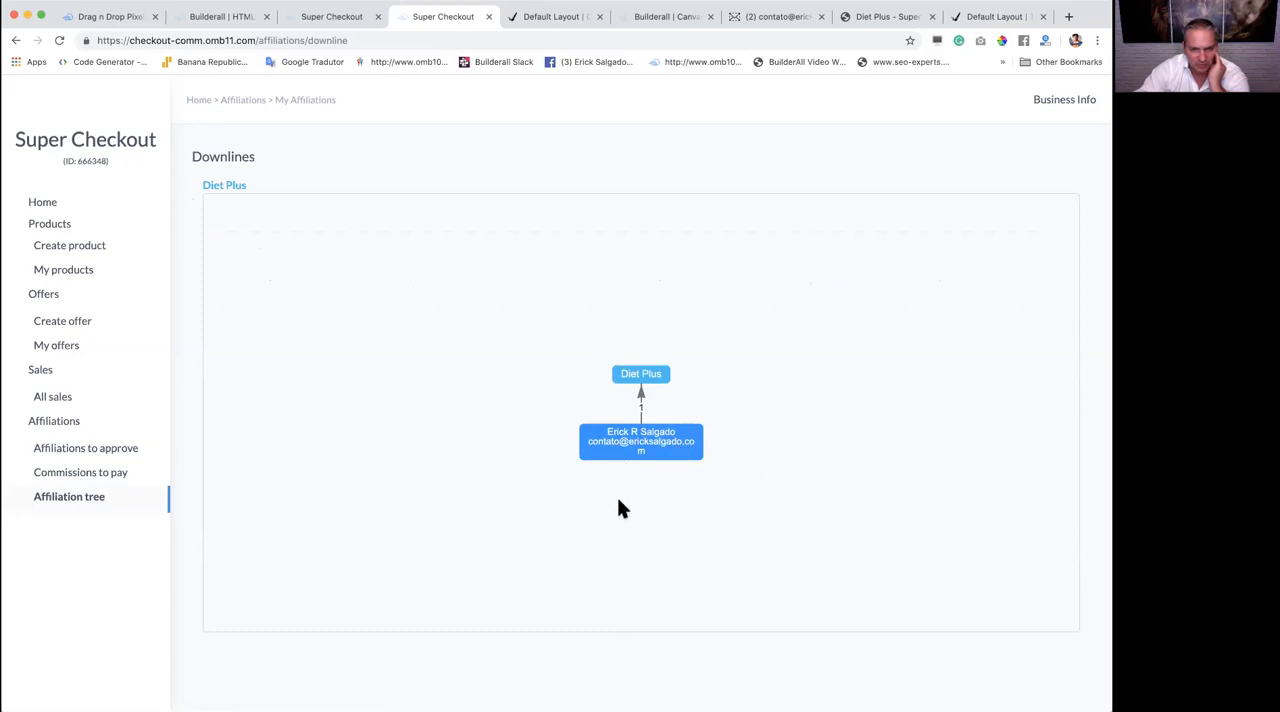
- Review the full list of sales as cards, and switch it back to the list view
left_click(64, 424)
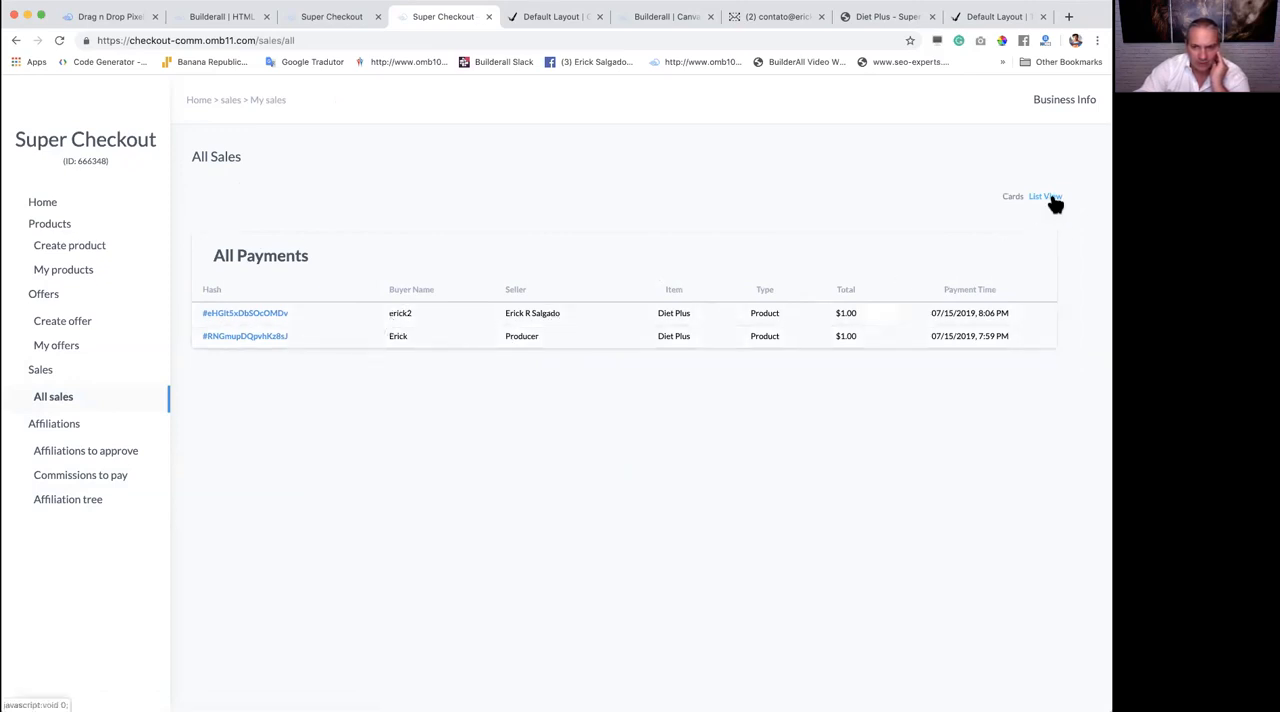
left_click(1013, 202)
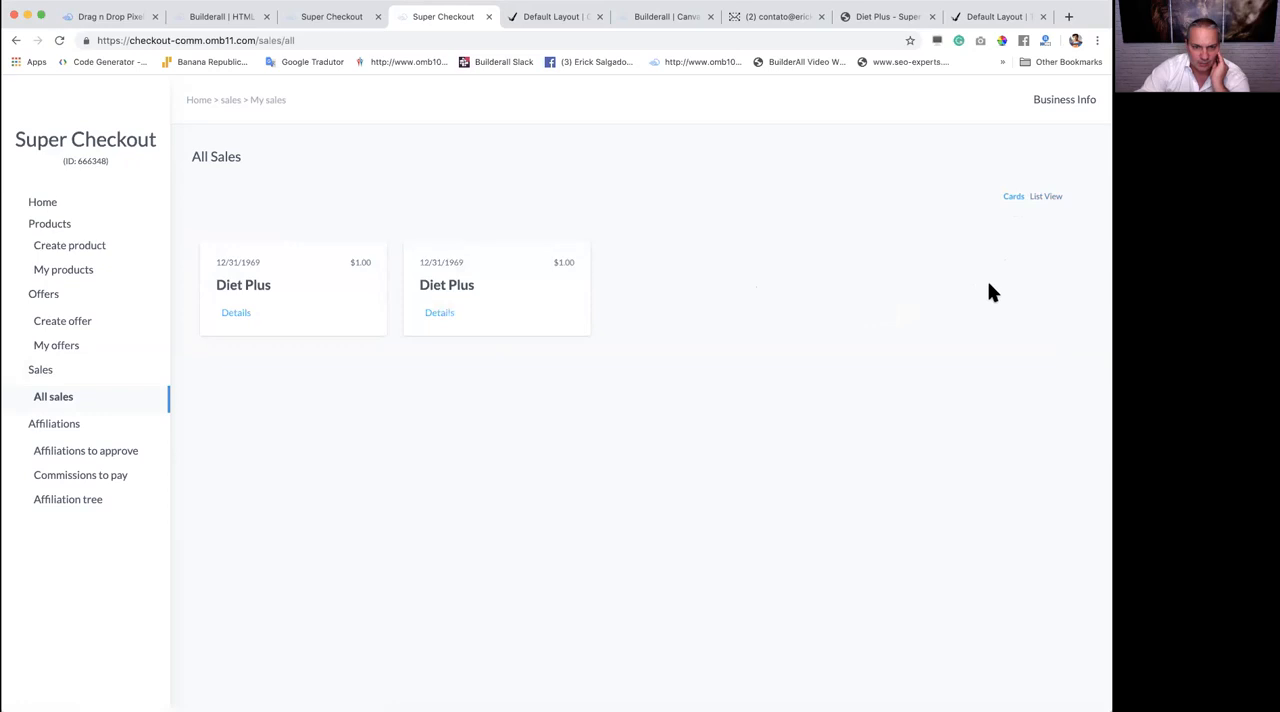
left_click(1046, 198)
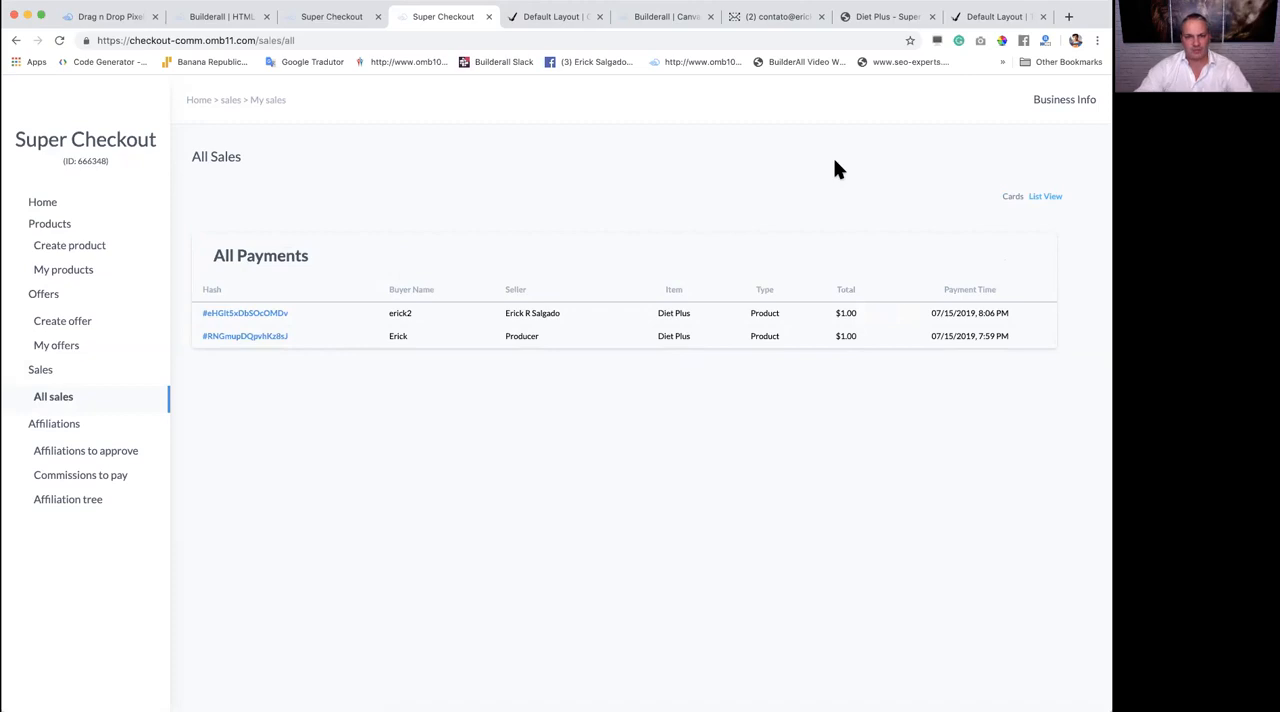
- Go to the funnel canvas and shift the Optin page, form, My First Email campaign and its two emails leftward
left_click(353, 17)
left_click(443, 18)
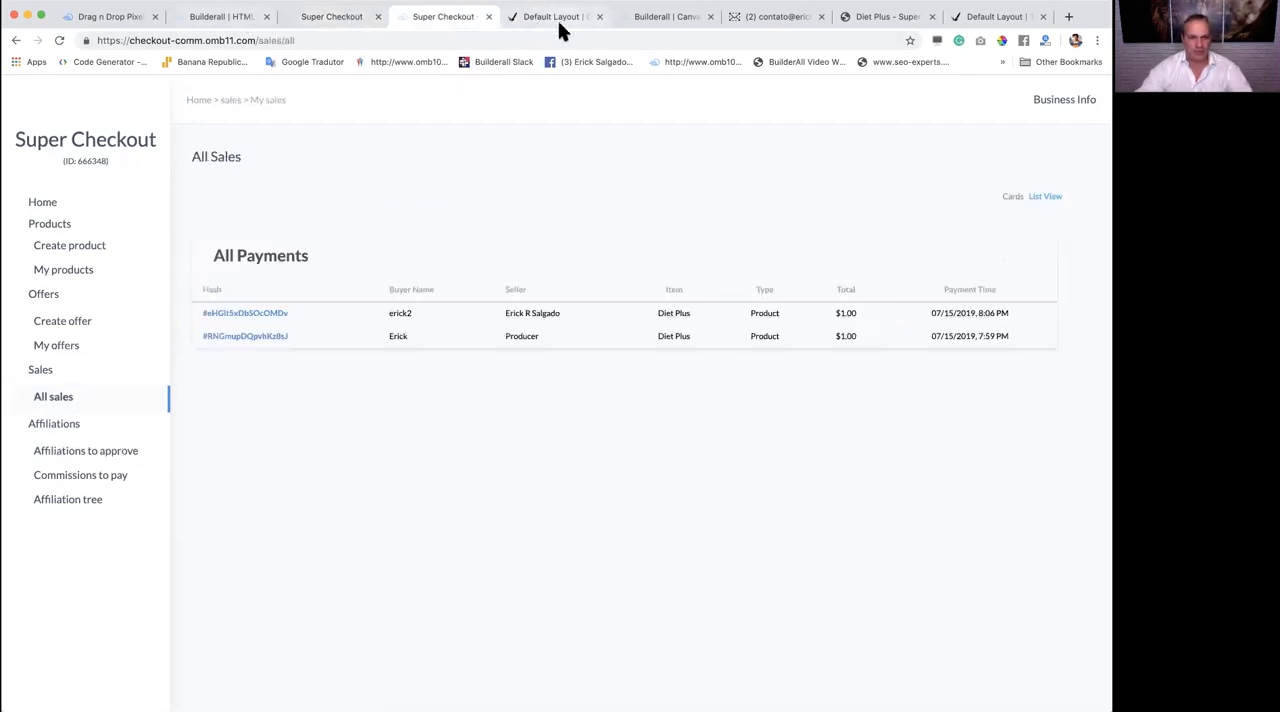
left_click(556, 18)
left_click(660, 18)
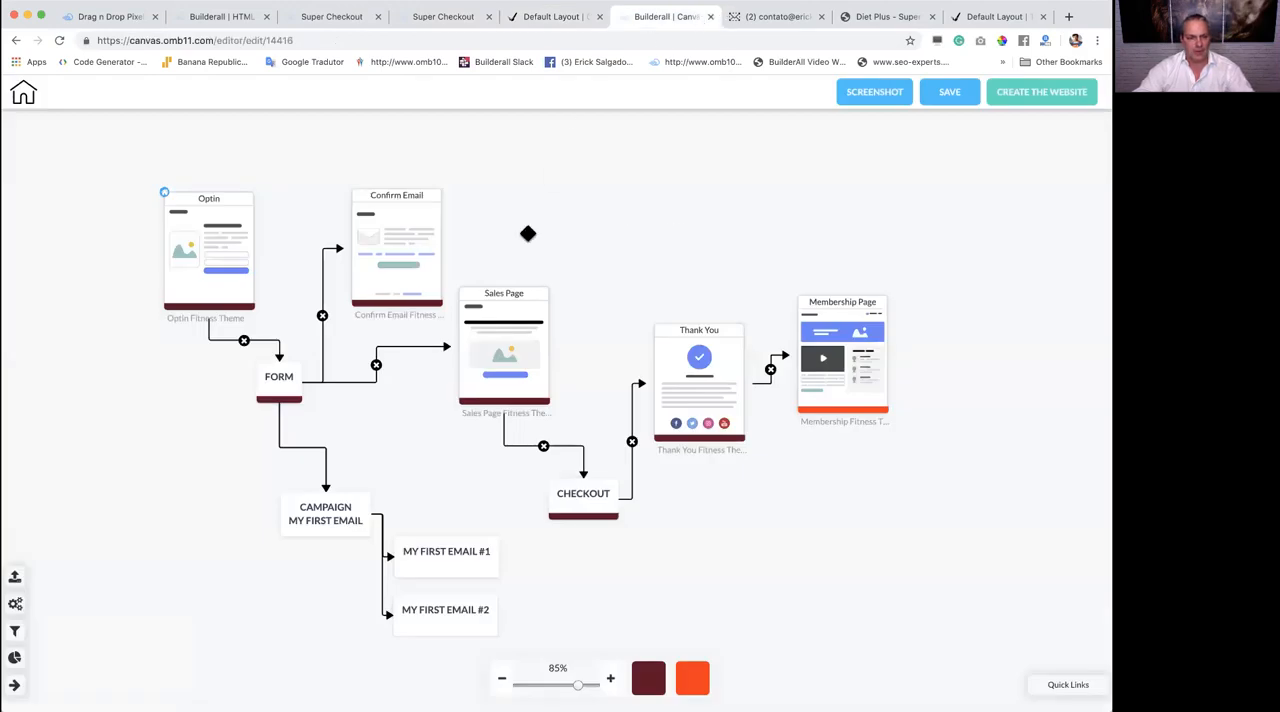
left_click_drag(246, 240, 171, 240)
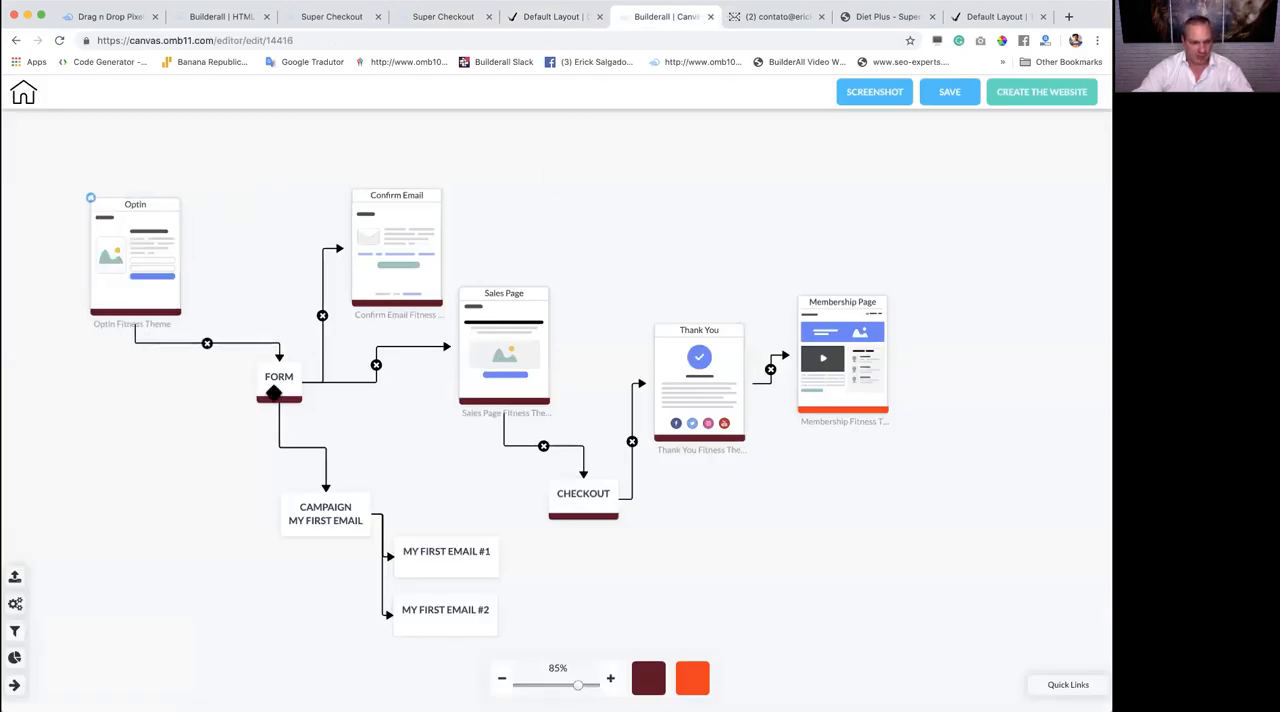
left_click_drag(260, 389, 182, 383)
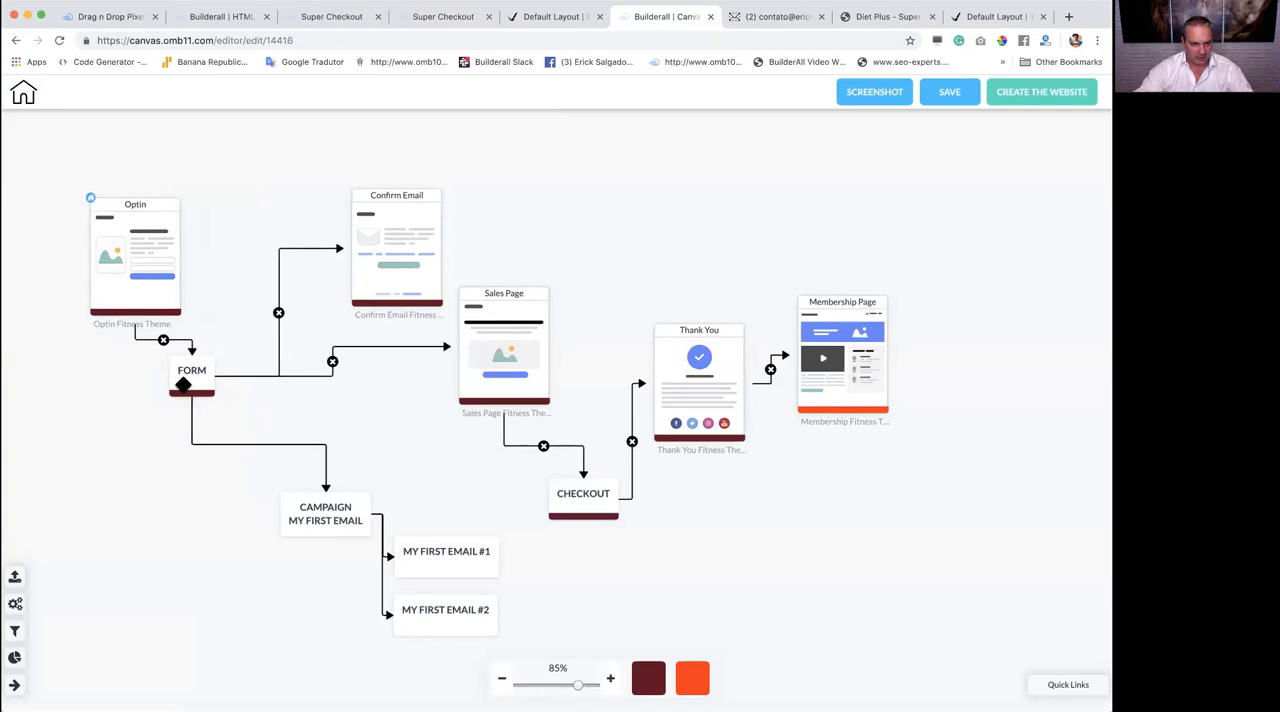
left_click_drag(217, 482, 215, 487)
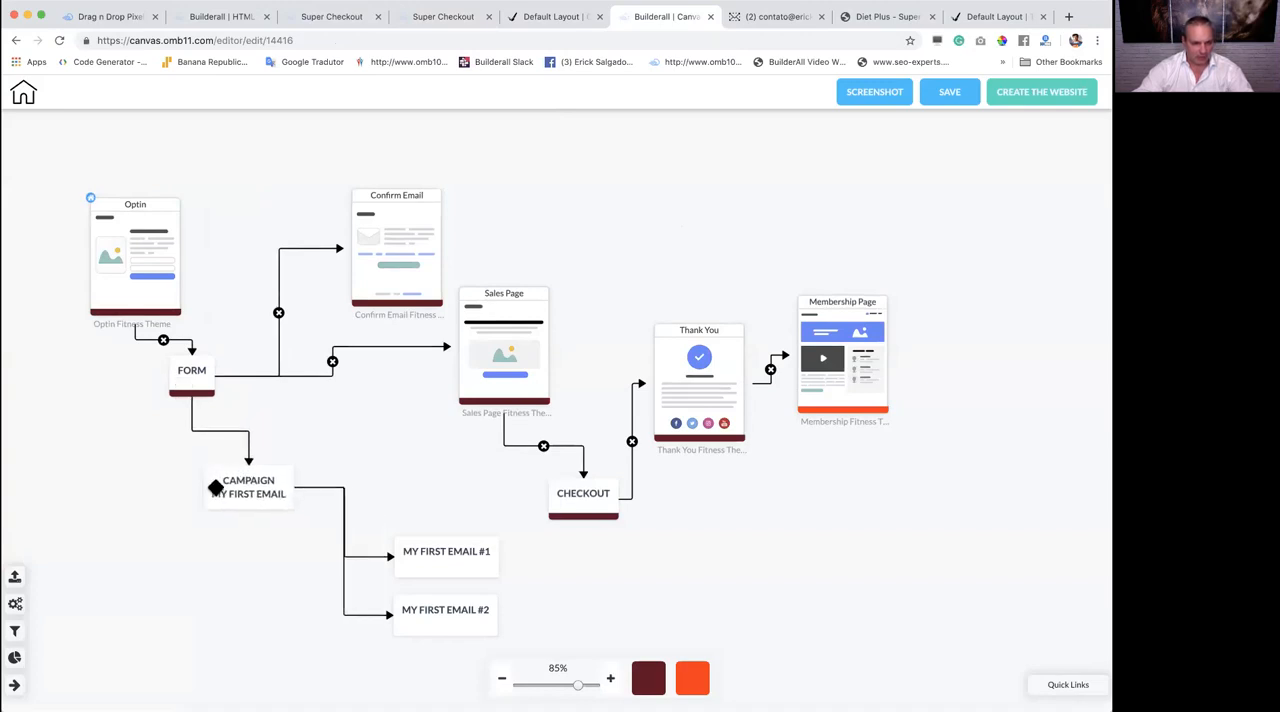
left_click_drag(442, 620, 354, 620)
left_click_drag(414, 560, 324, 569)
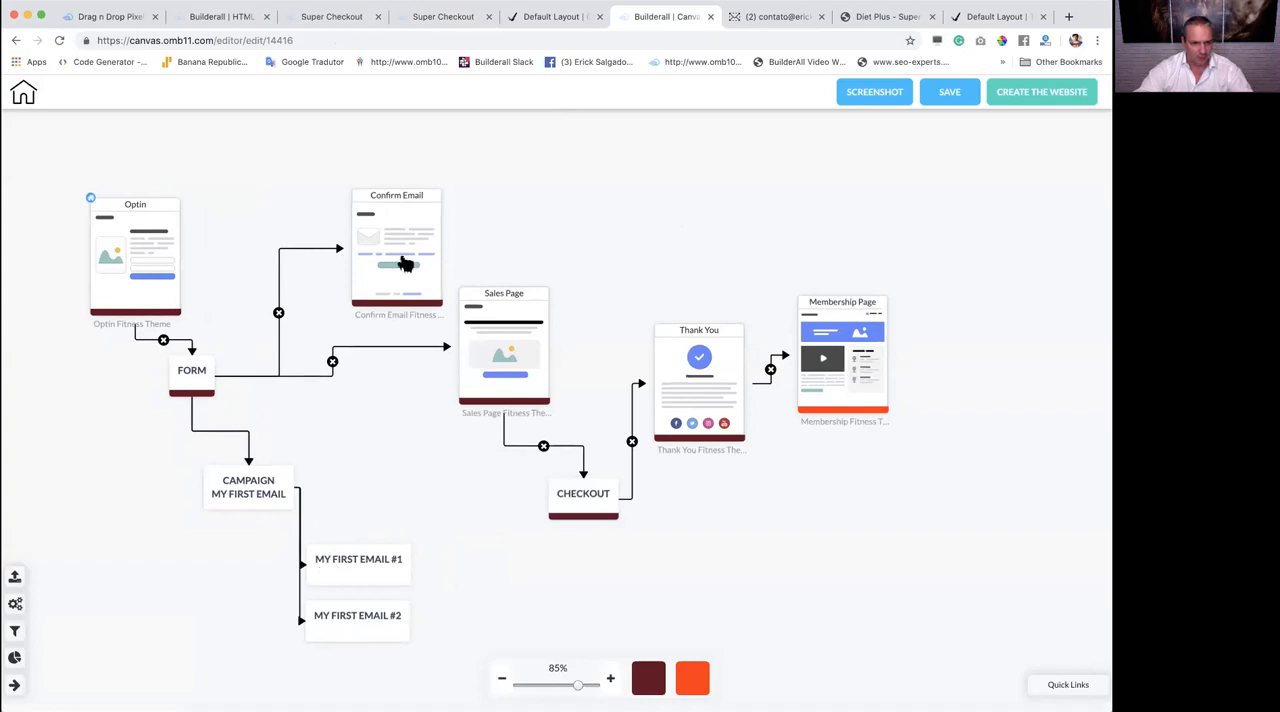
- Move the Confirm Email, Sales Page, Checkout, Thank You and Membership Page blocks up and to the left, closer to the form
left_click_drag(420, 252, 344, 236)
left_click_drag(537, 383, 473, 357)
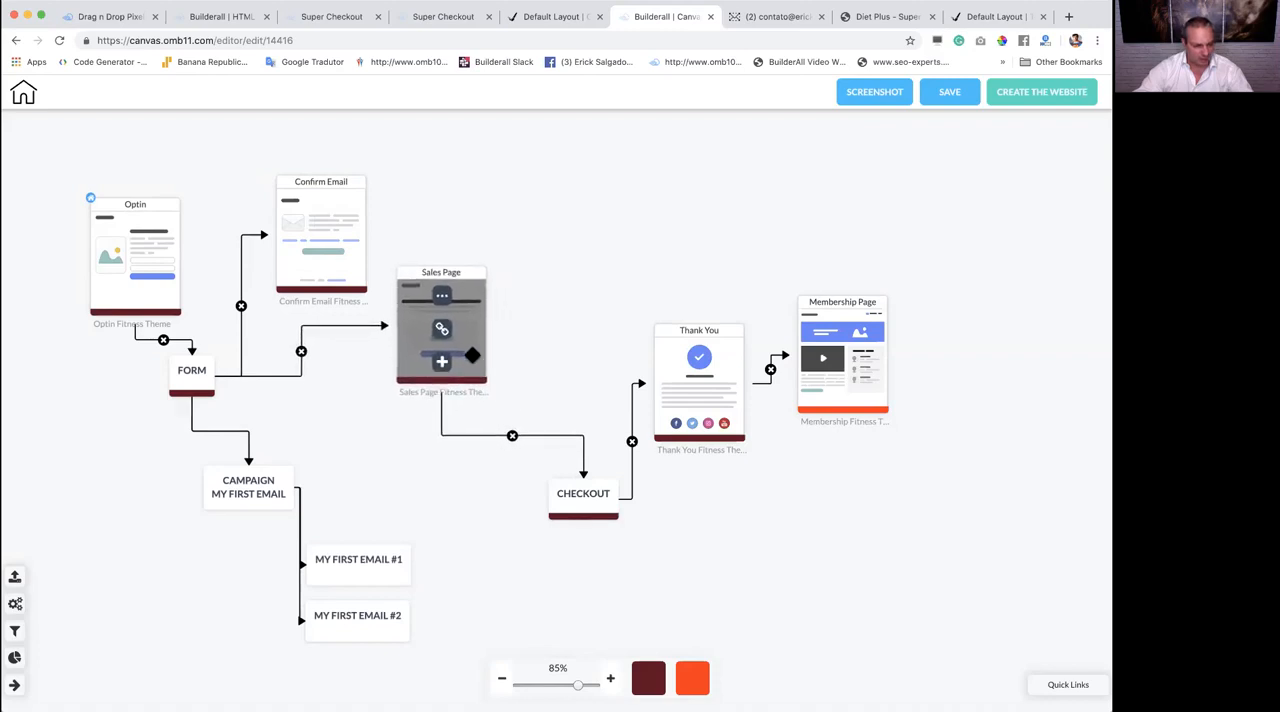
left_click_drag(565, 504, 492, 471)
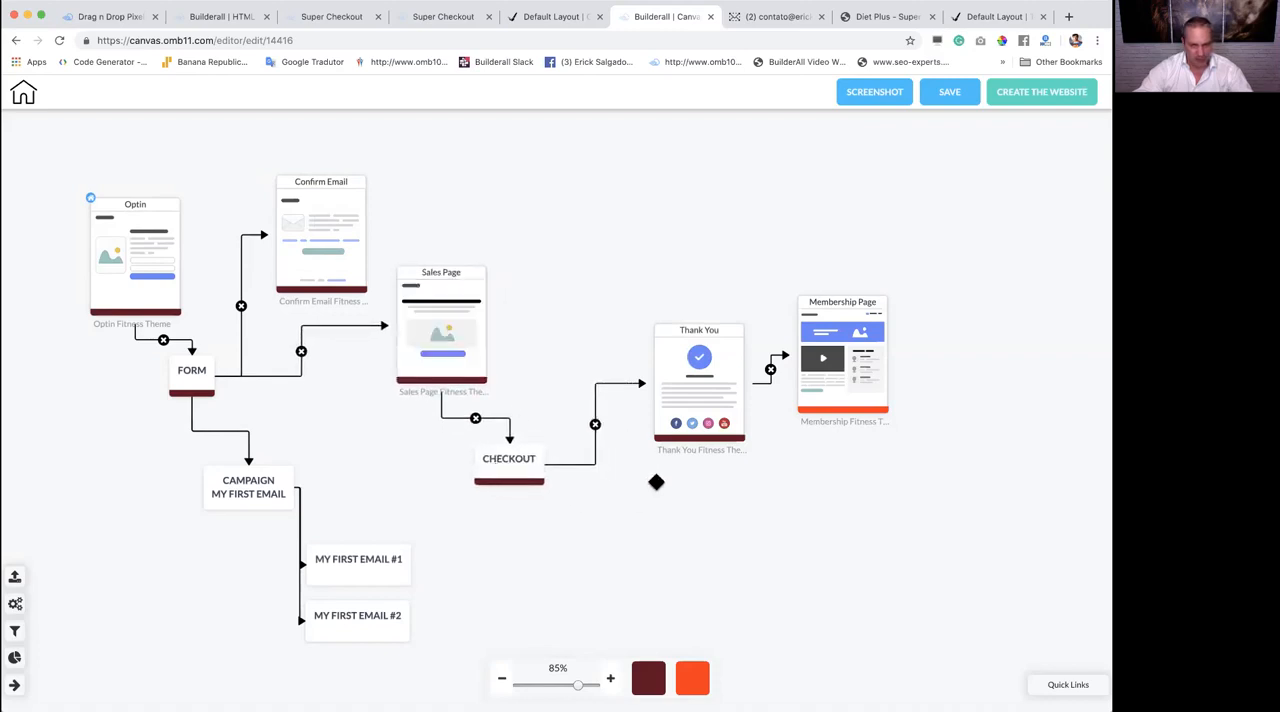
left_click_drag(722, 410, 655, 369)
left_click_drag(886, 374, 822, 302)
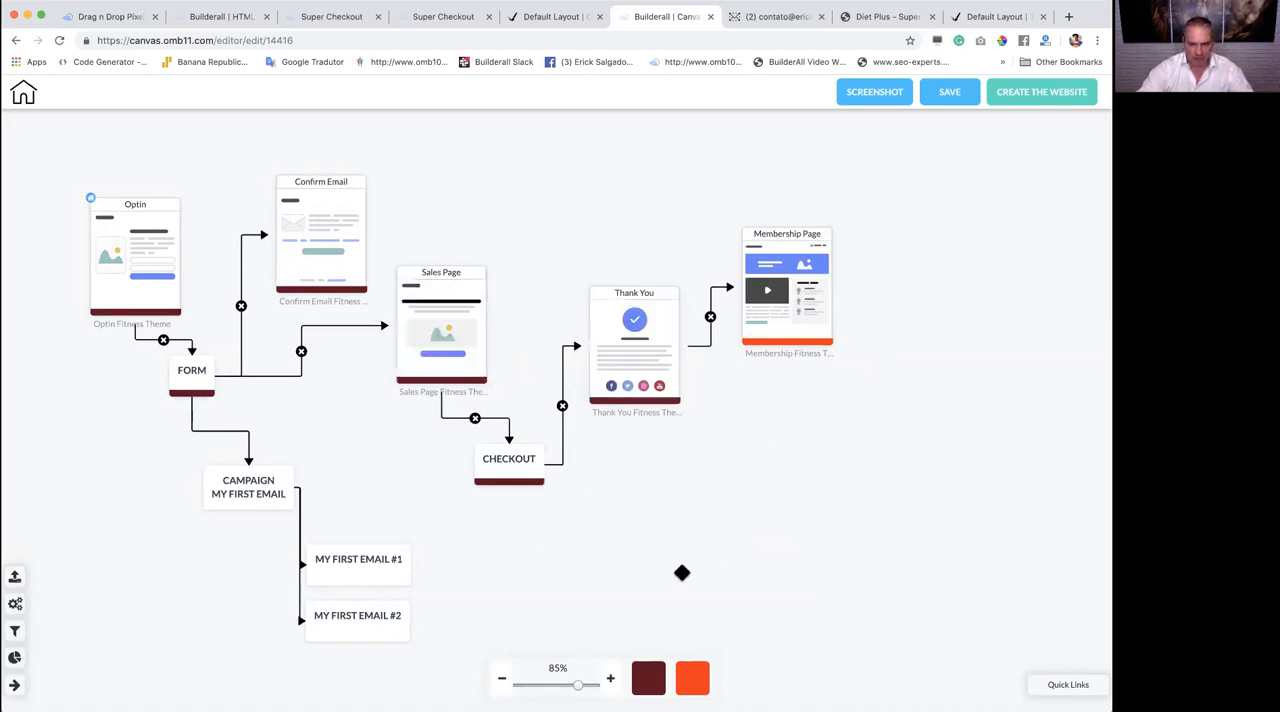
mouse_move(693, 678)
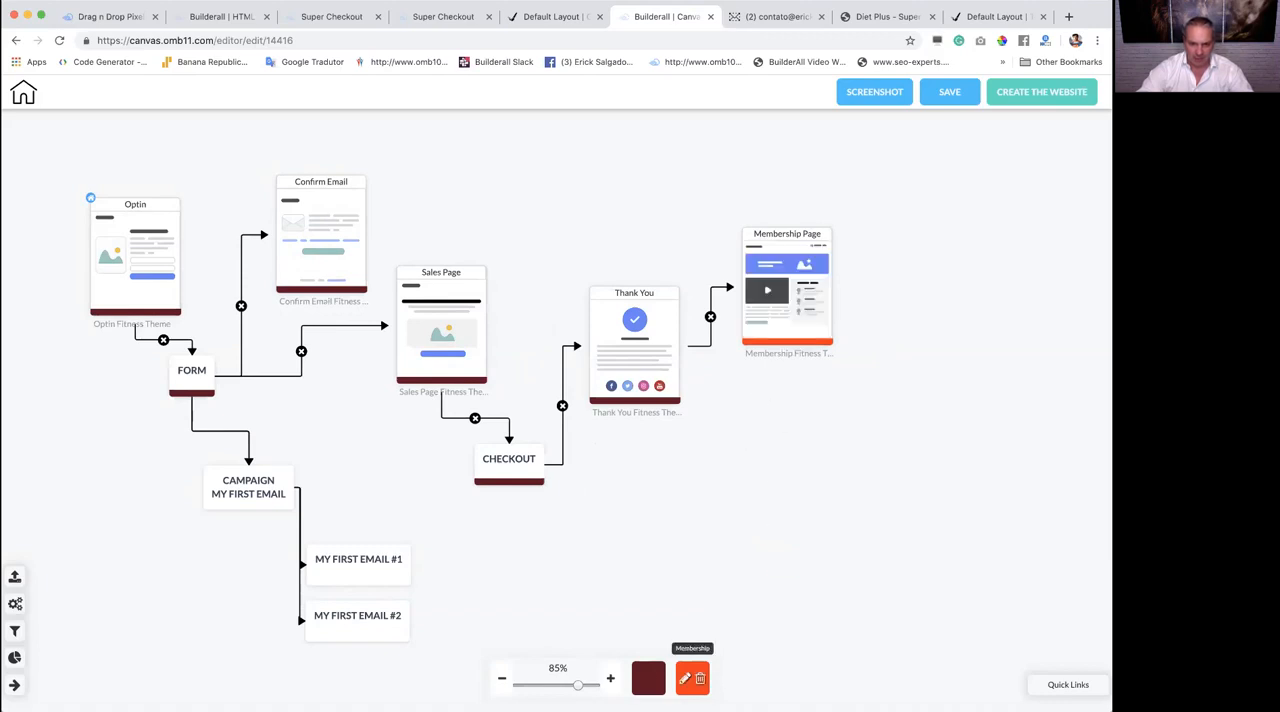
mouse_move(648, 678)
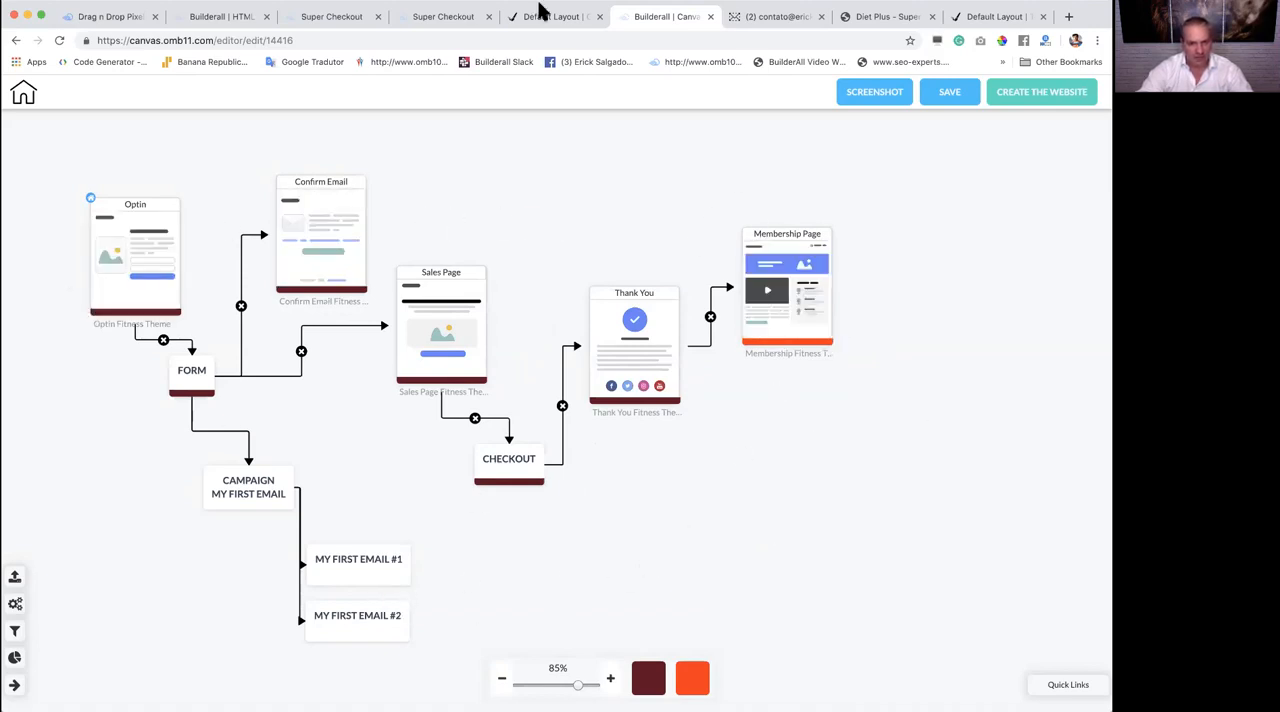
left_click(331, 18)
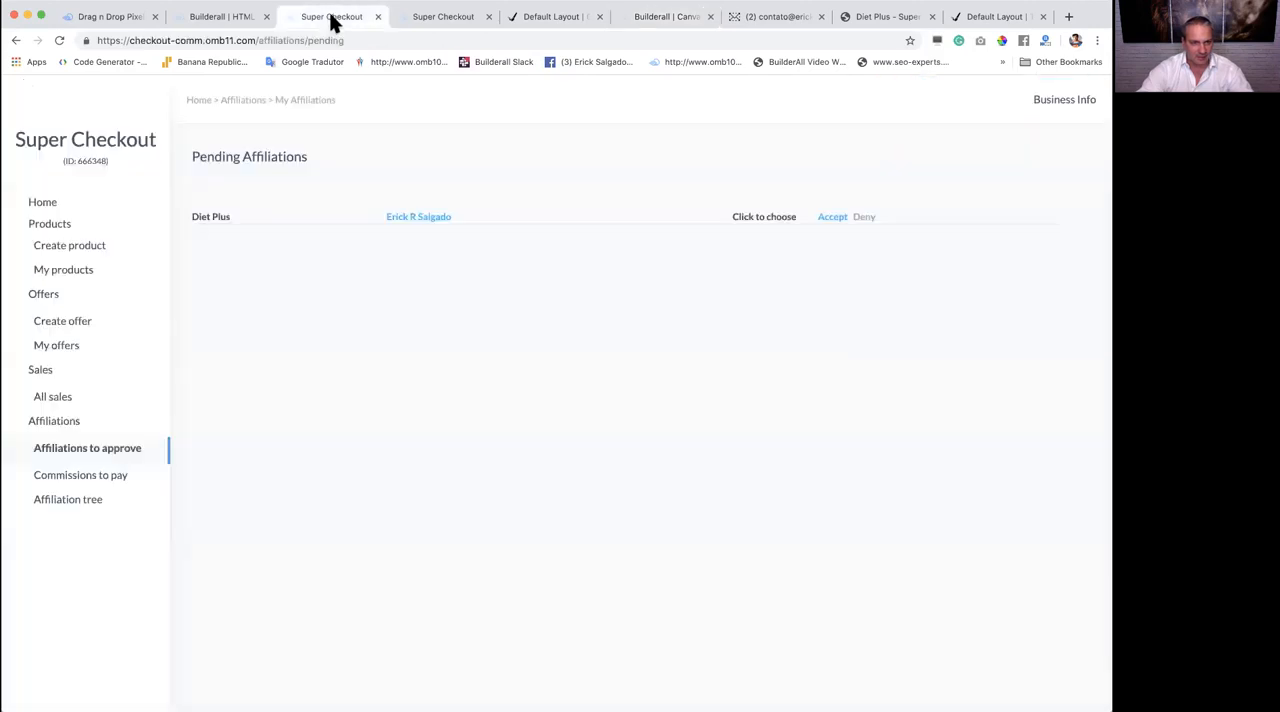
left_click(468, 17)
left_click(590, 18)
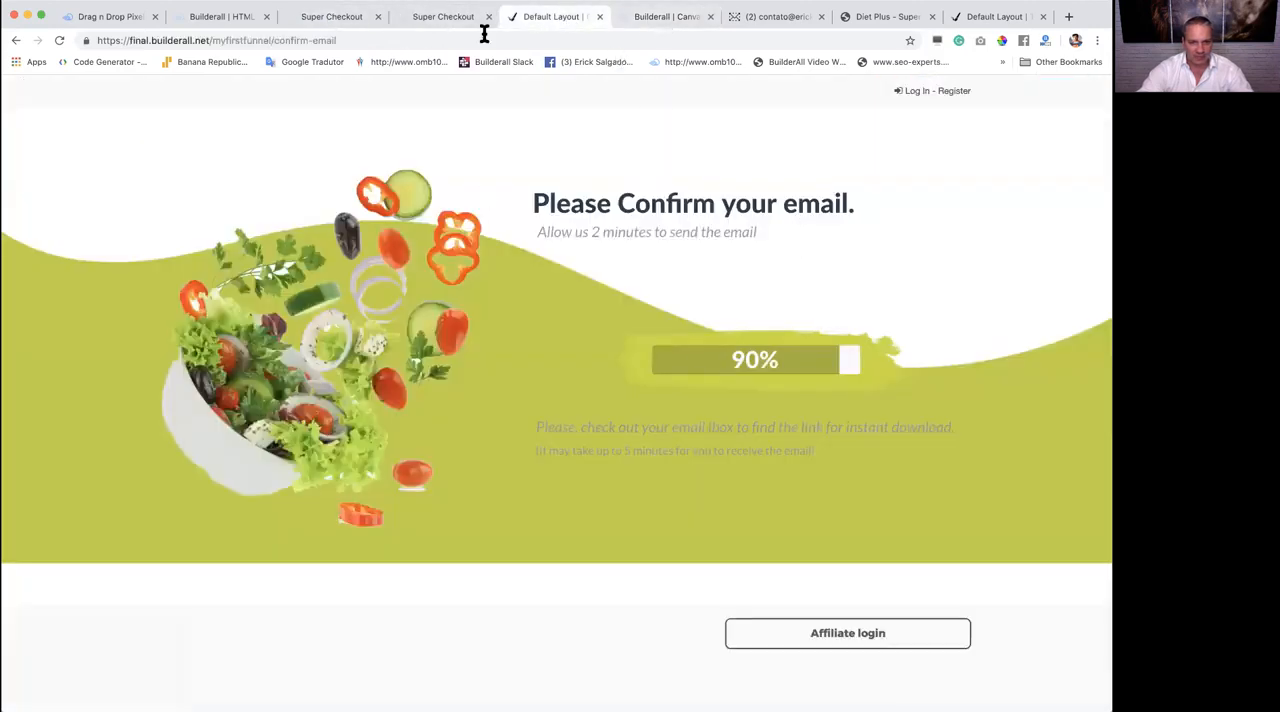
left_click(311, 21)
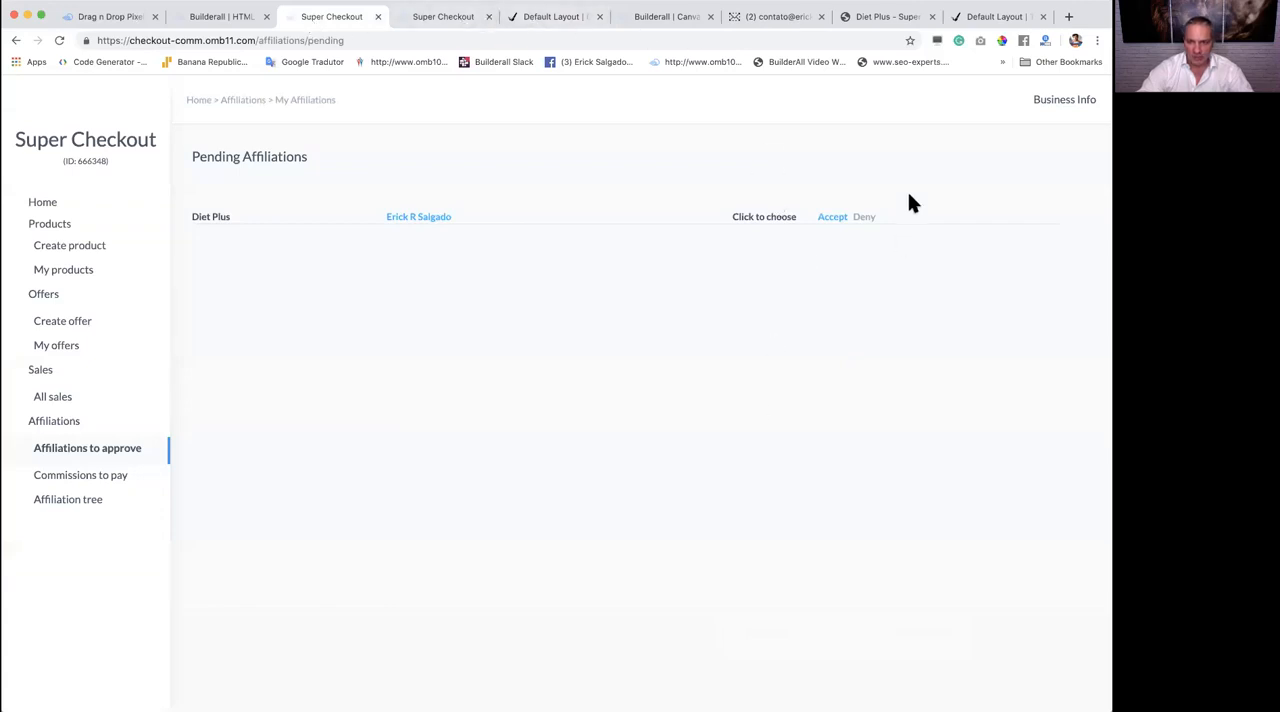
- Check the webmail inbox, reading the "first message" campaign e-mail with its external images displayed and the PayPal payment notification
left_click(780, 18)
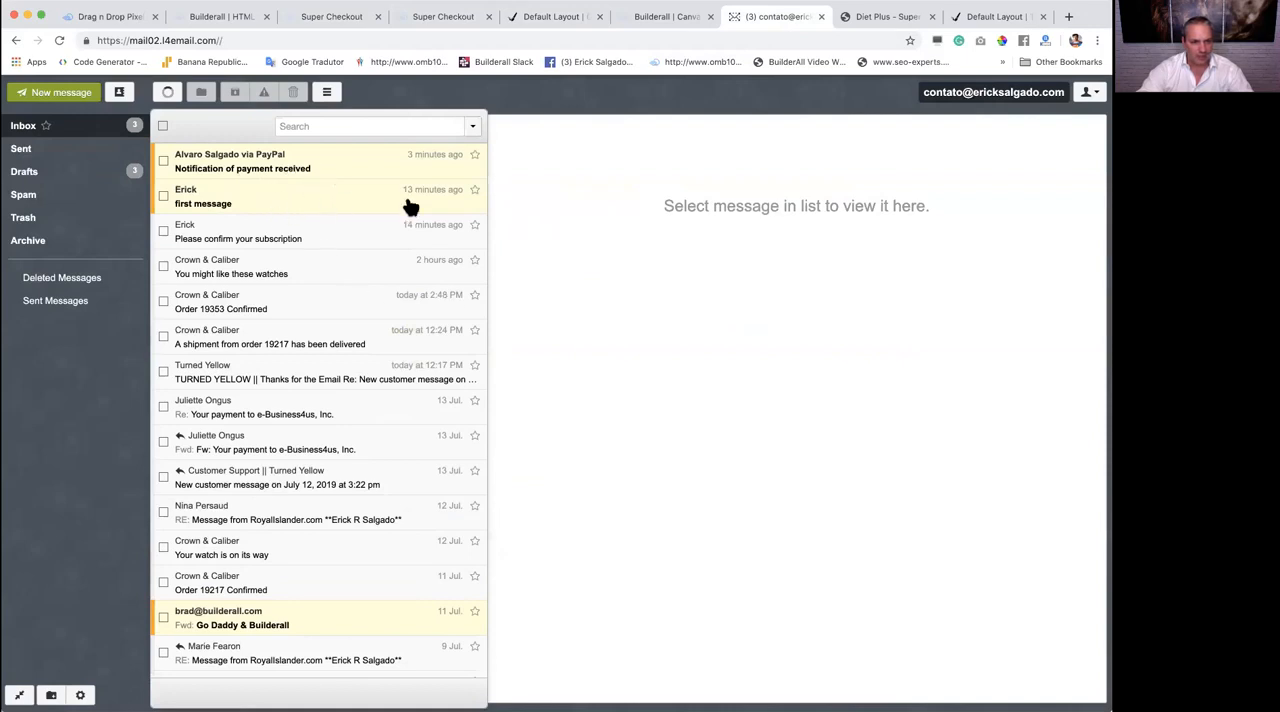
left_click(236, 205)
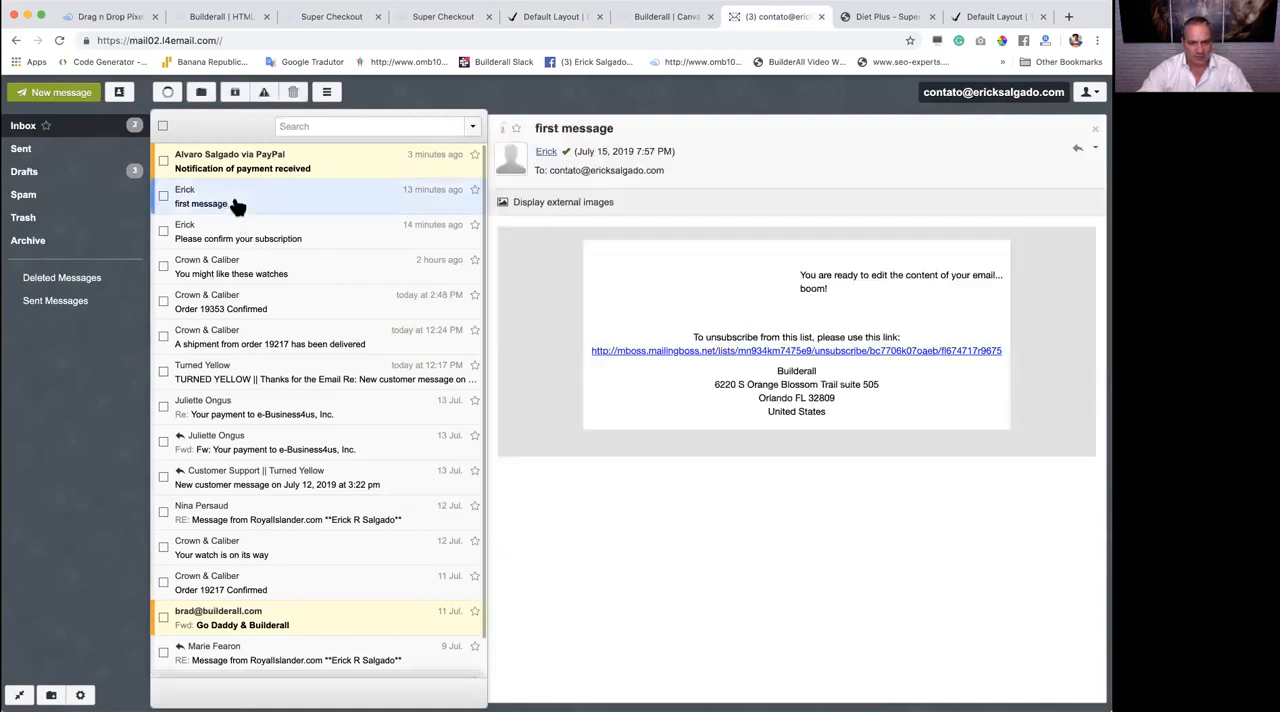
left_click(590, 204)
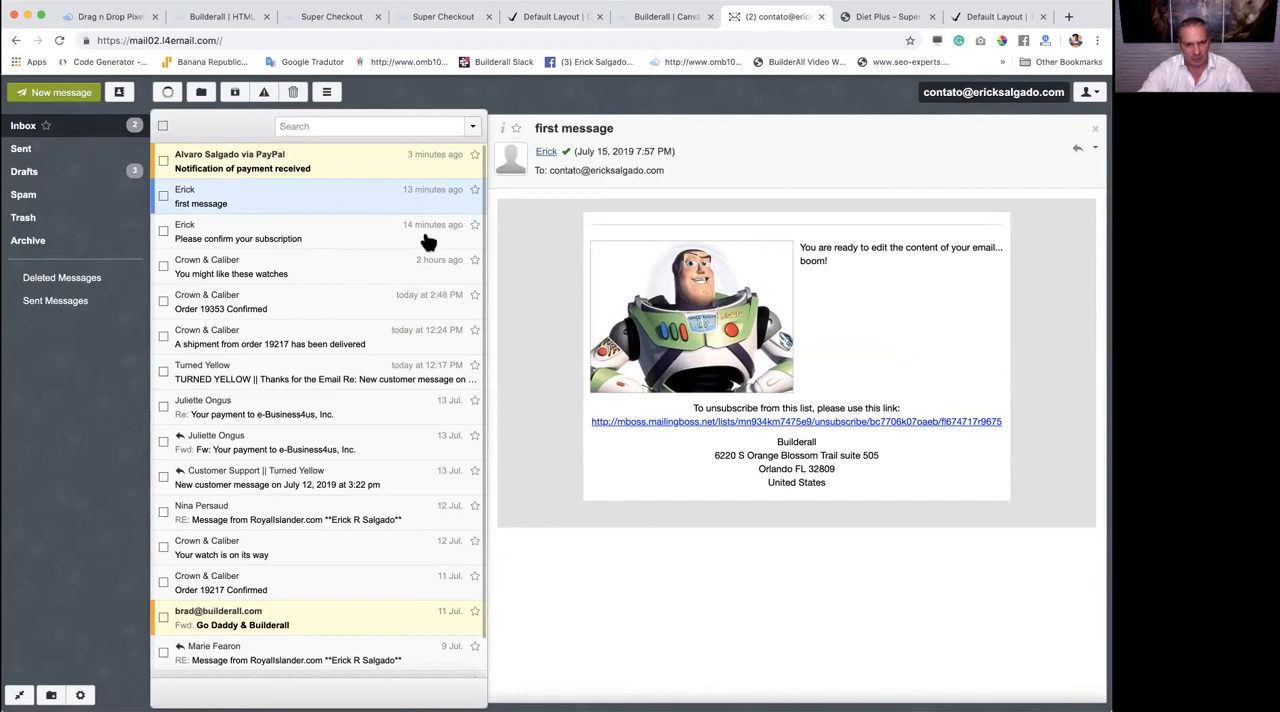
left_click(339, 168)
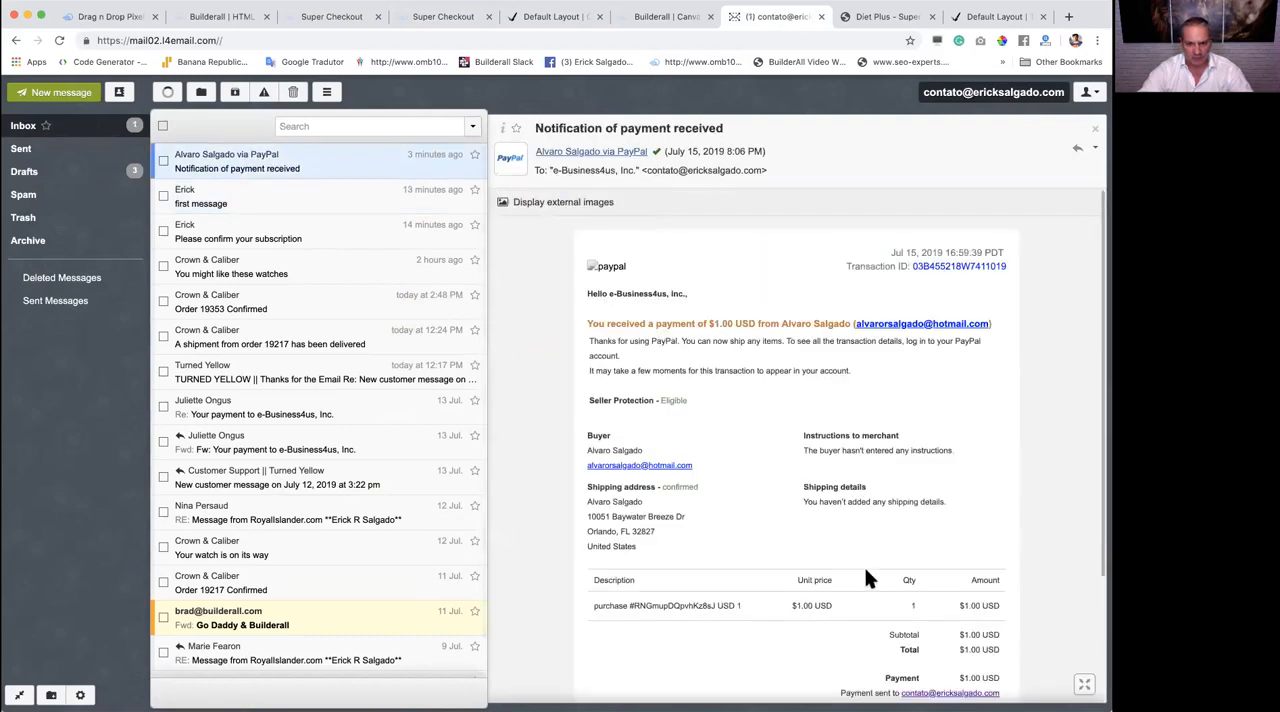
scroll(863, 570, "down", 3)
scroll(865, 577, "up", 3)
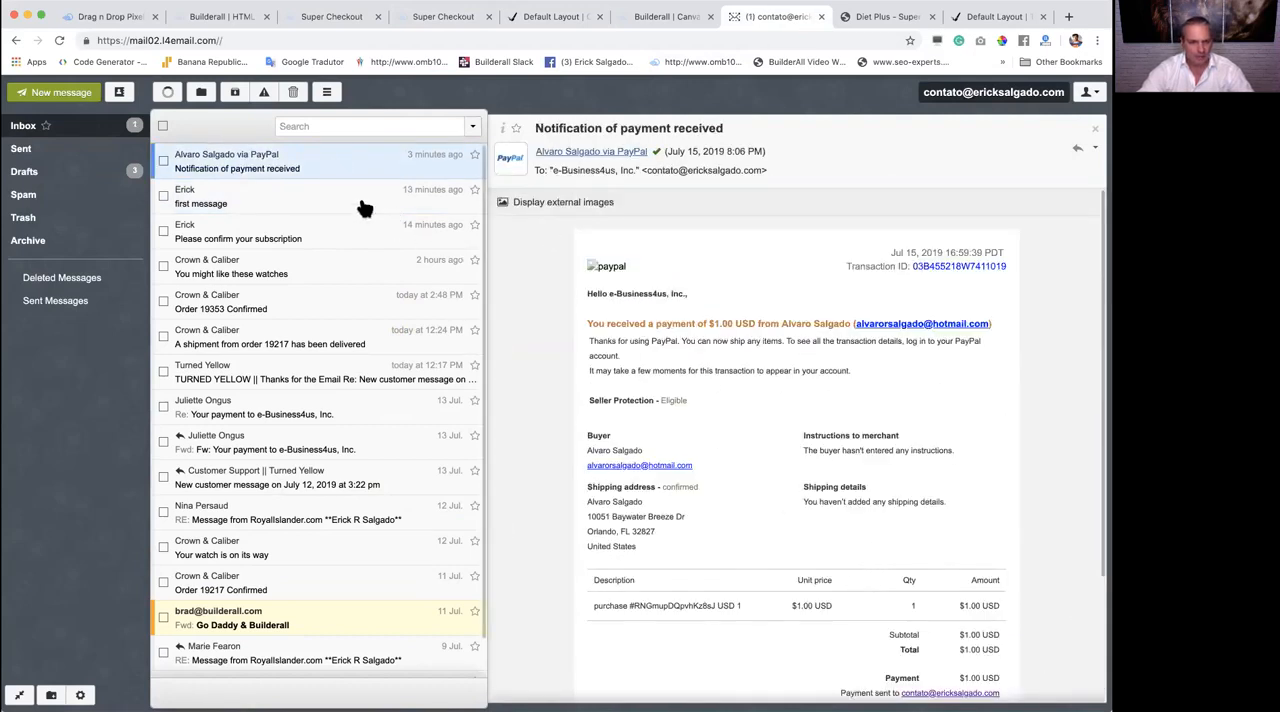